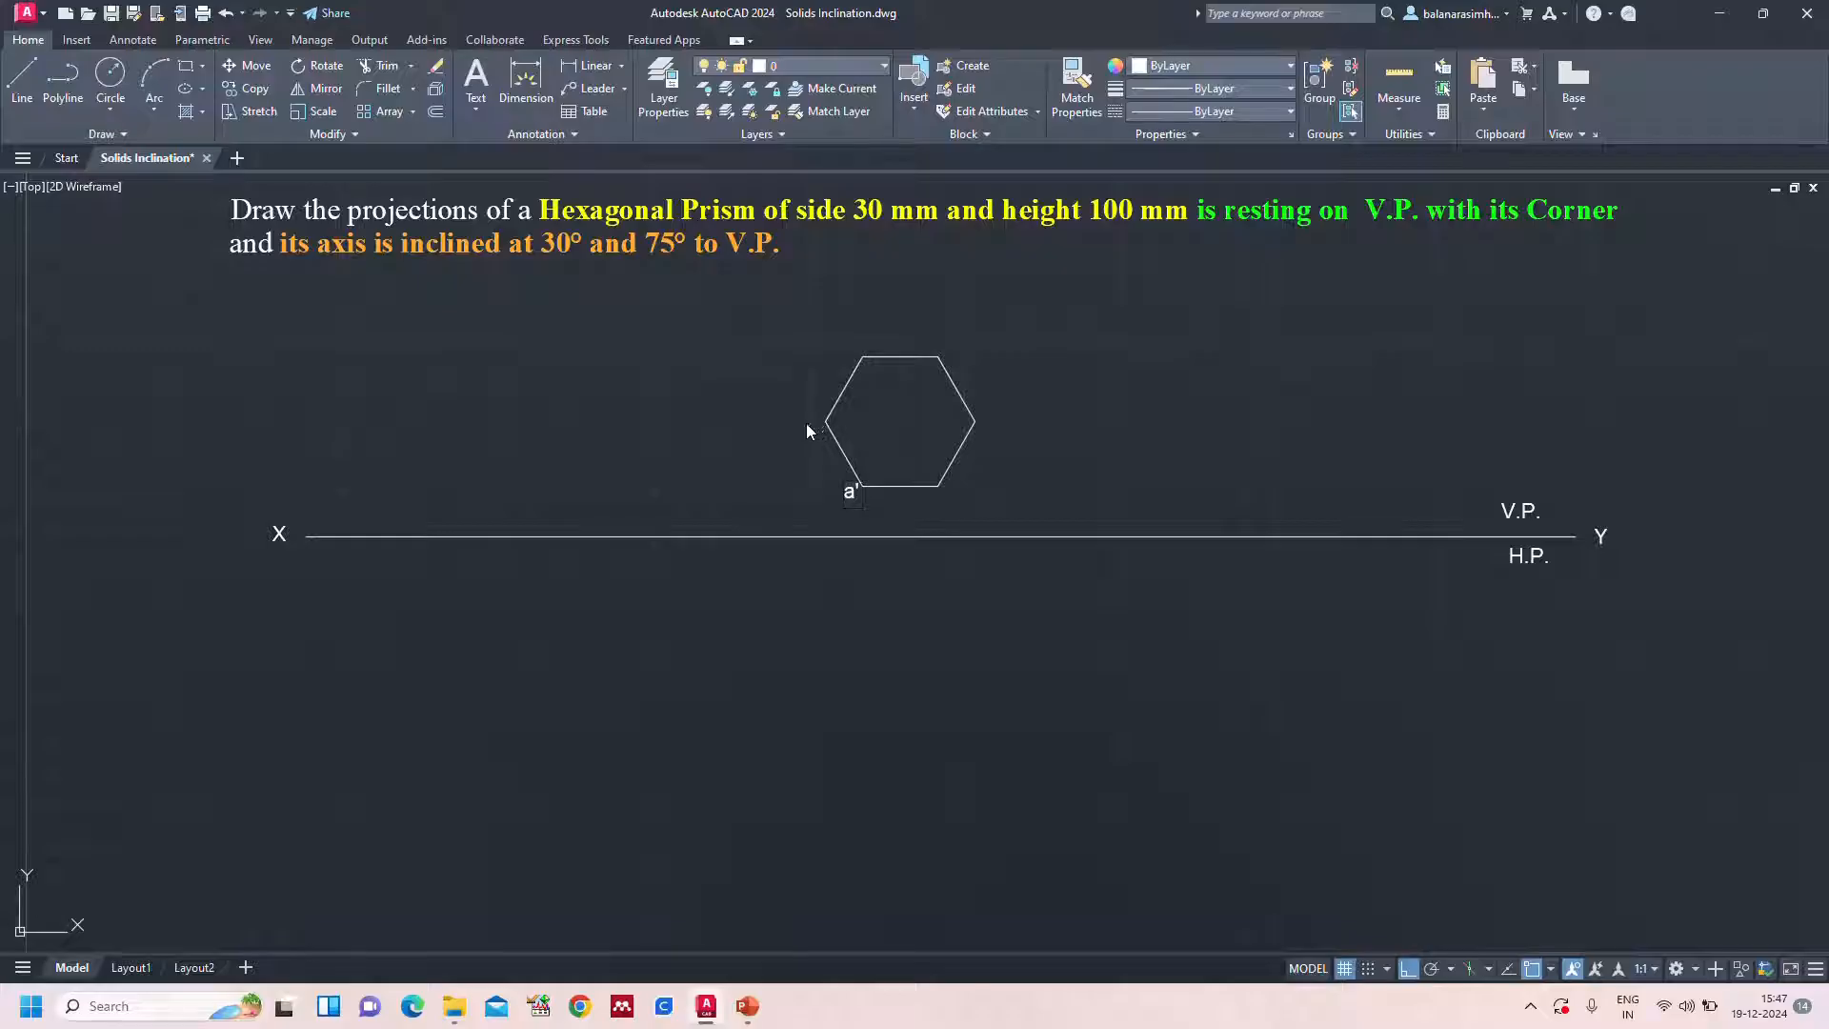
# Label the hexagon's remaining outer corners b', c', d', e' and f', going clockwise from a'
pyautogui.write("b'")
pyautogui.click(854, 338)
pyautogui.write("c'")
pyautogui.click(935, 338)
pyautogui.write("d'")
pyautogui.click(981, 421)
pyautogui.write("e'")
pyautogui.click(947, 495)
pyautogui.write('f')
# Switch to PowerPoint to examine the corner labelling on the hexagonal prism slide, and return to AutoCAD
pyautogui.moveTo(747, 1006)
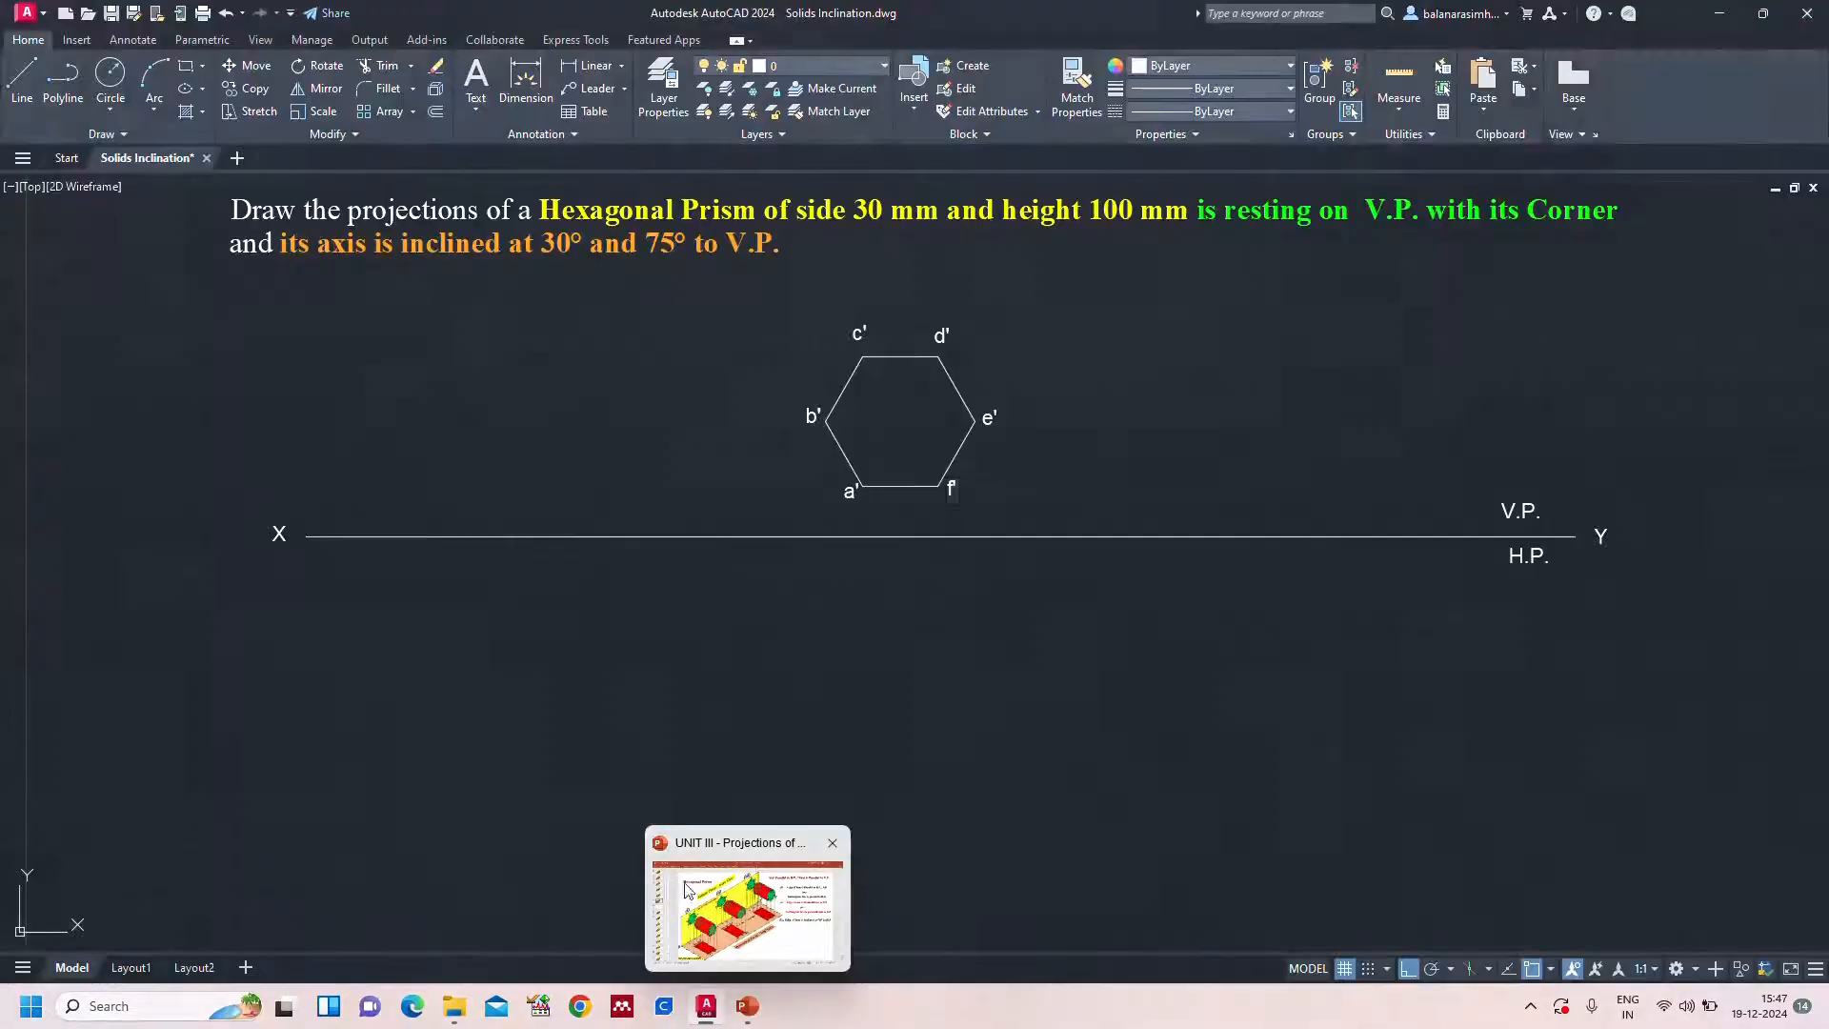
pyautogui.click(686, 889)
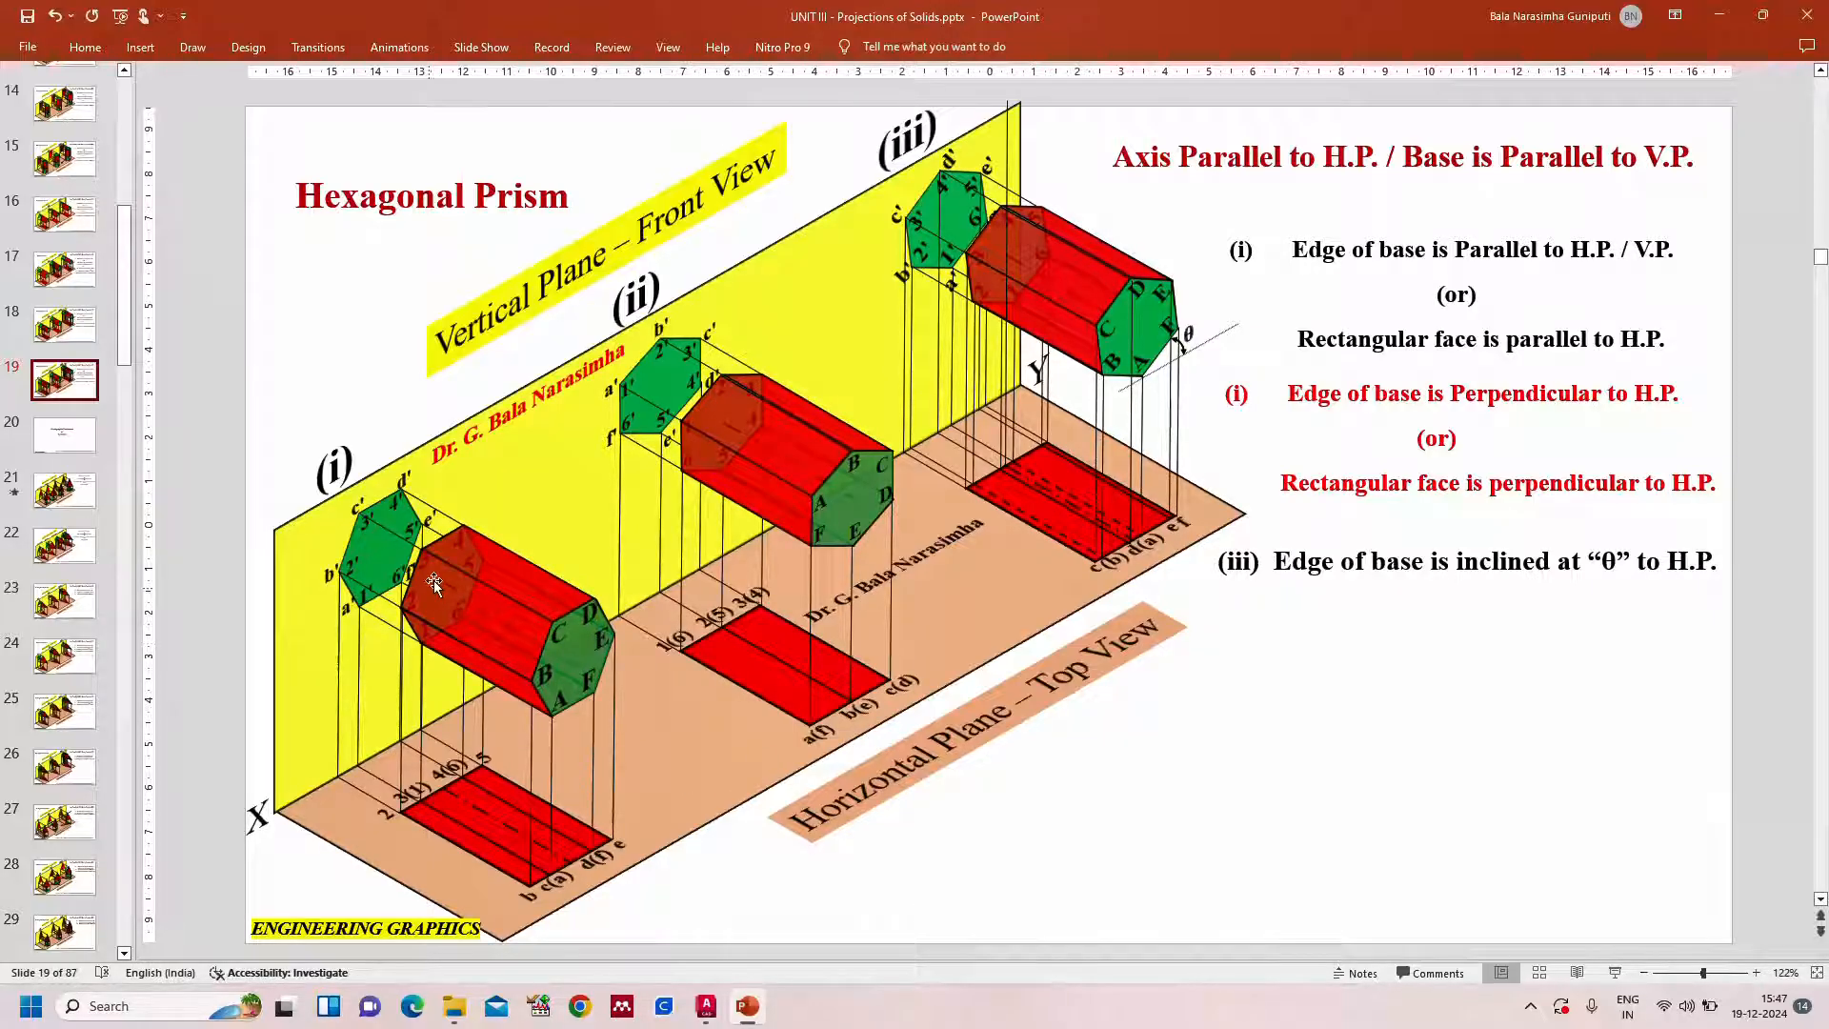
pyautogui.click(708, 1007)
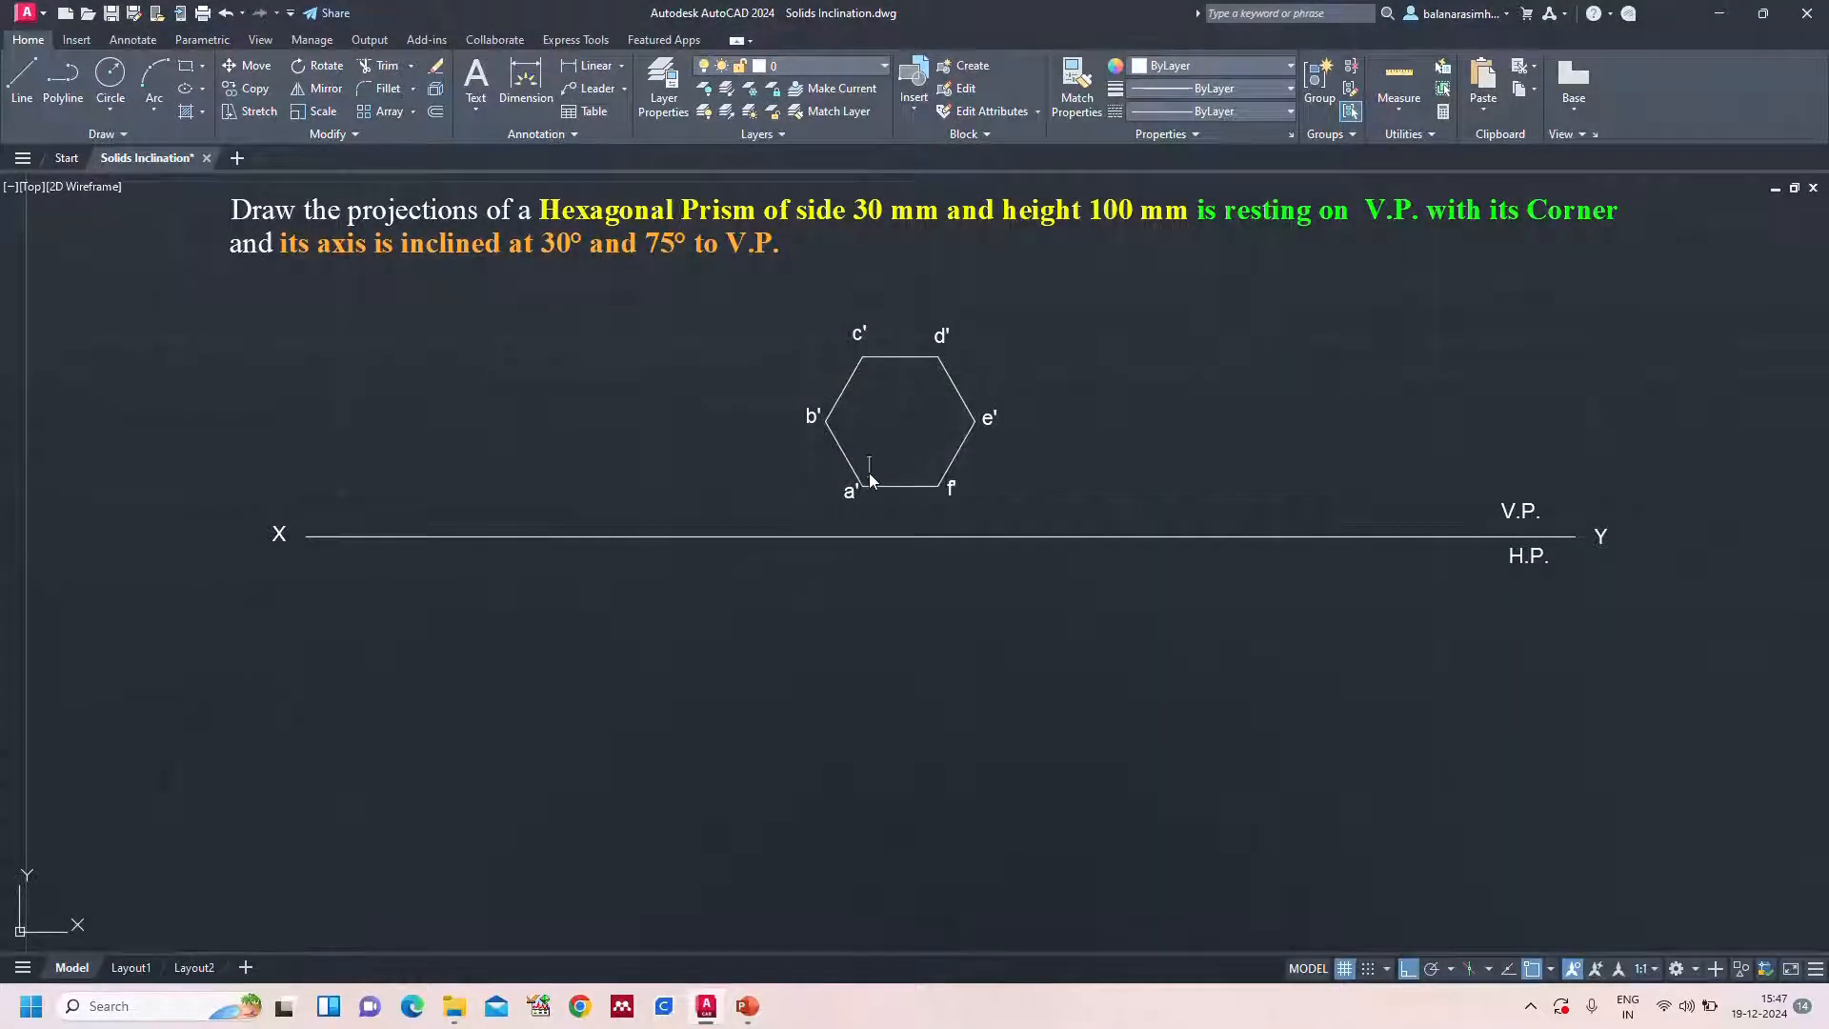
# Label the inside of the hexagon's corners 1' to 6', matching a' to f'
pyautogui.write('1')
pyautogui.write('2')
pyautogui.click(946, 425)
pyautogui.write("5'")
pyautogui.click(925, 469)
pyautogui.write('6')
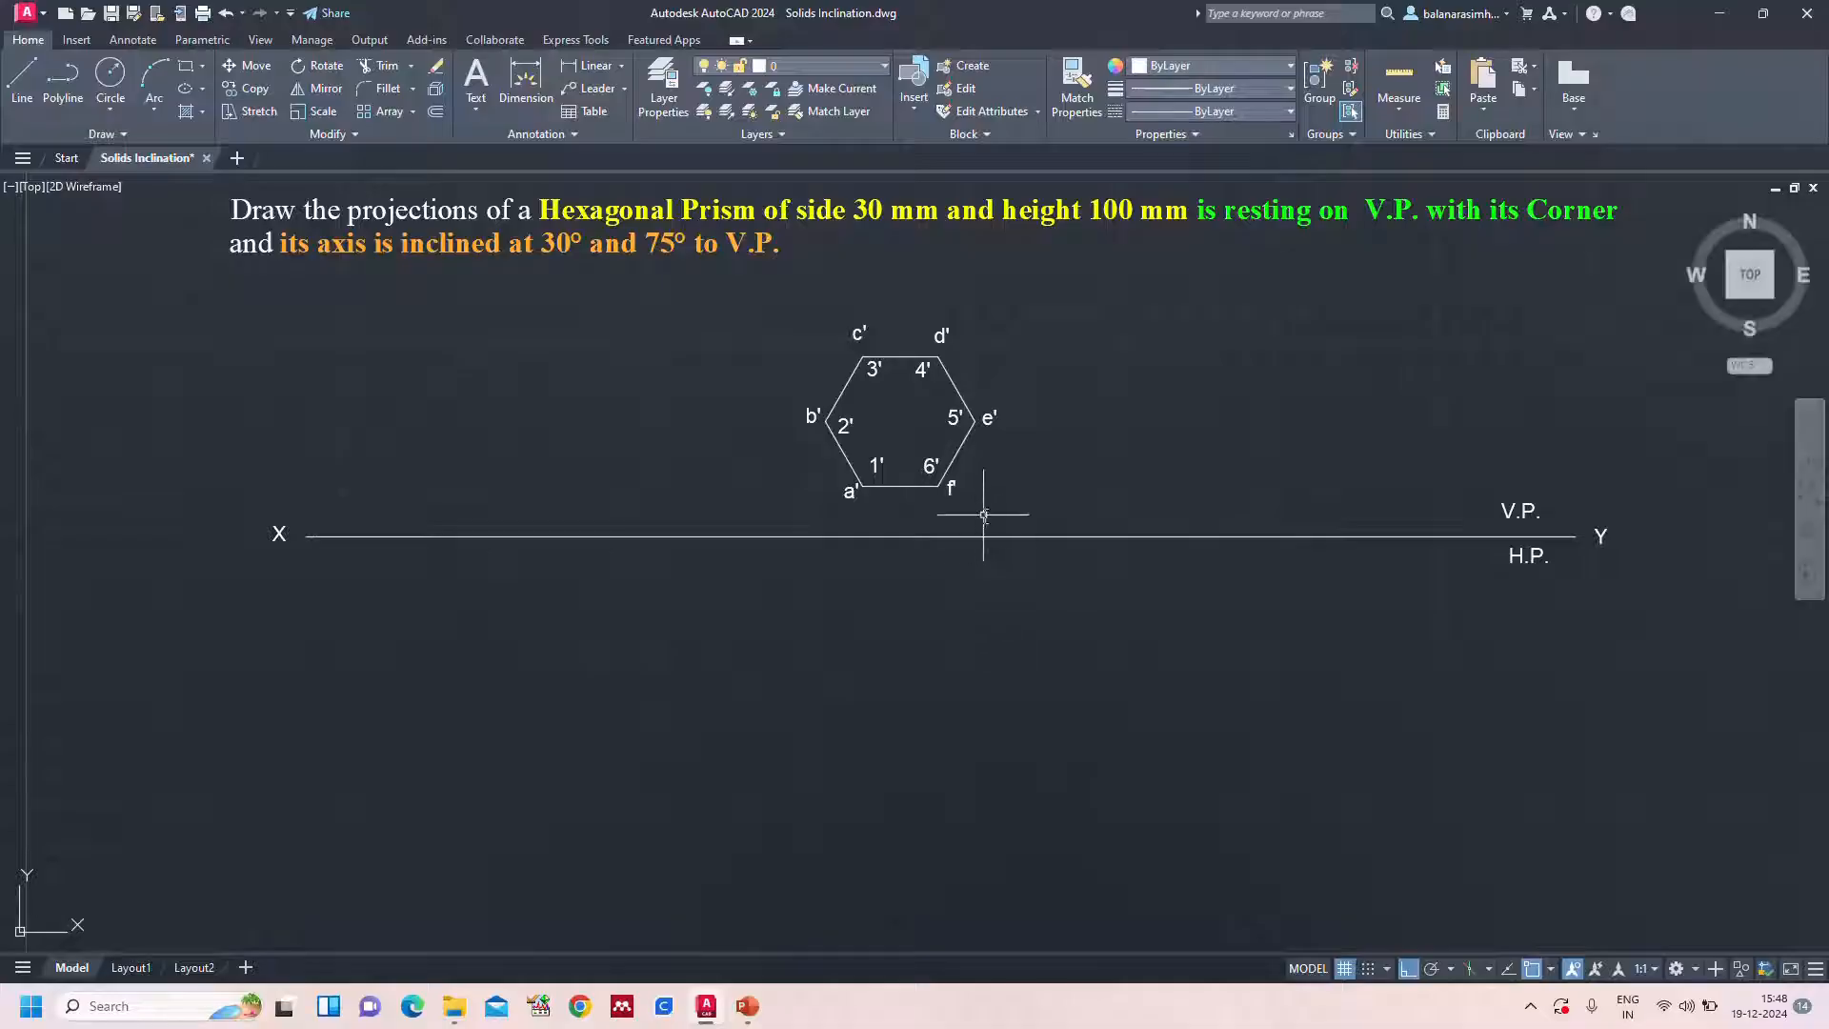
# Move the 1' and 6' labels closer to the hexagon's lower corners a' and f'
pyautogui.scroll(2, 958, 462)
pyautogui.scroll(3, 909, 468)
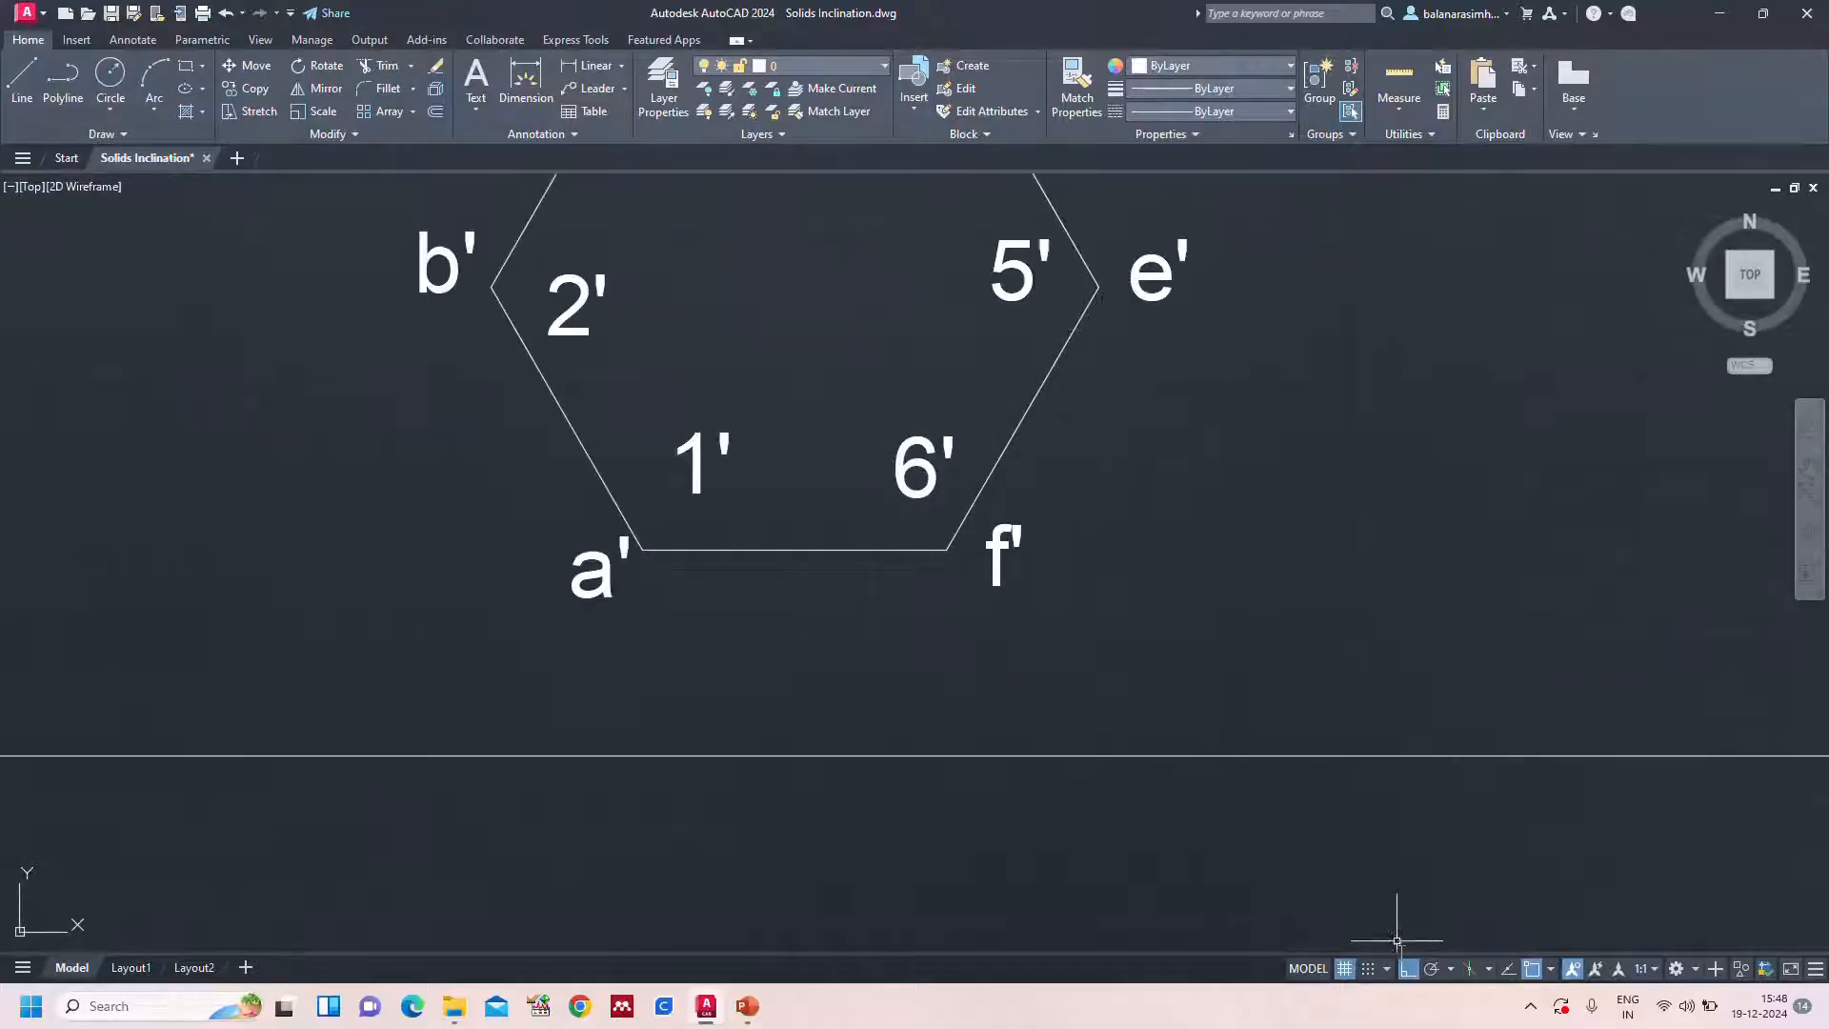
pyautogui.doubleClick(701, 466)
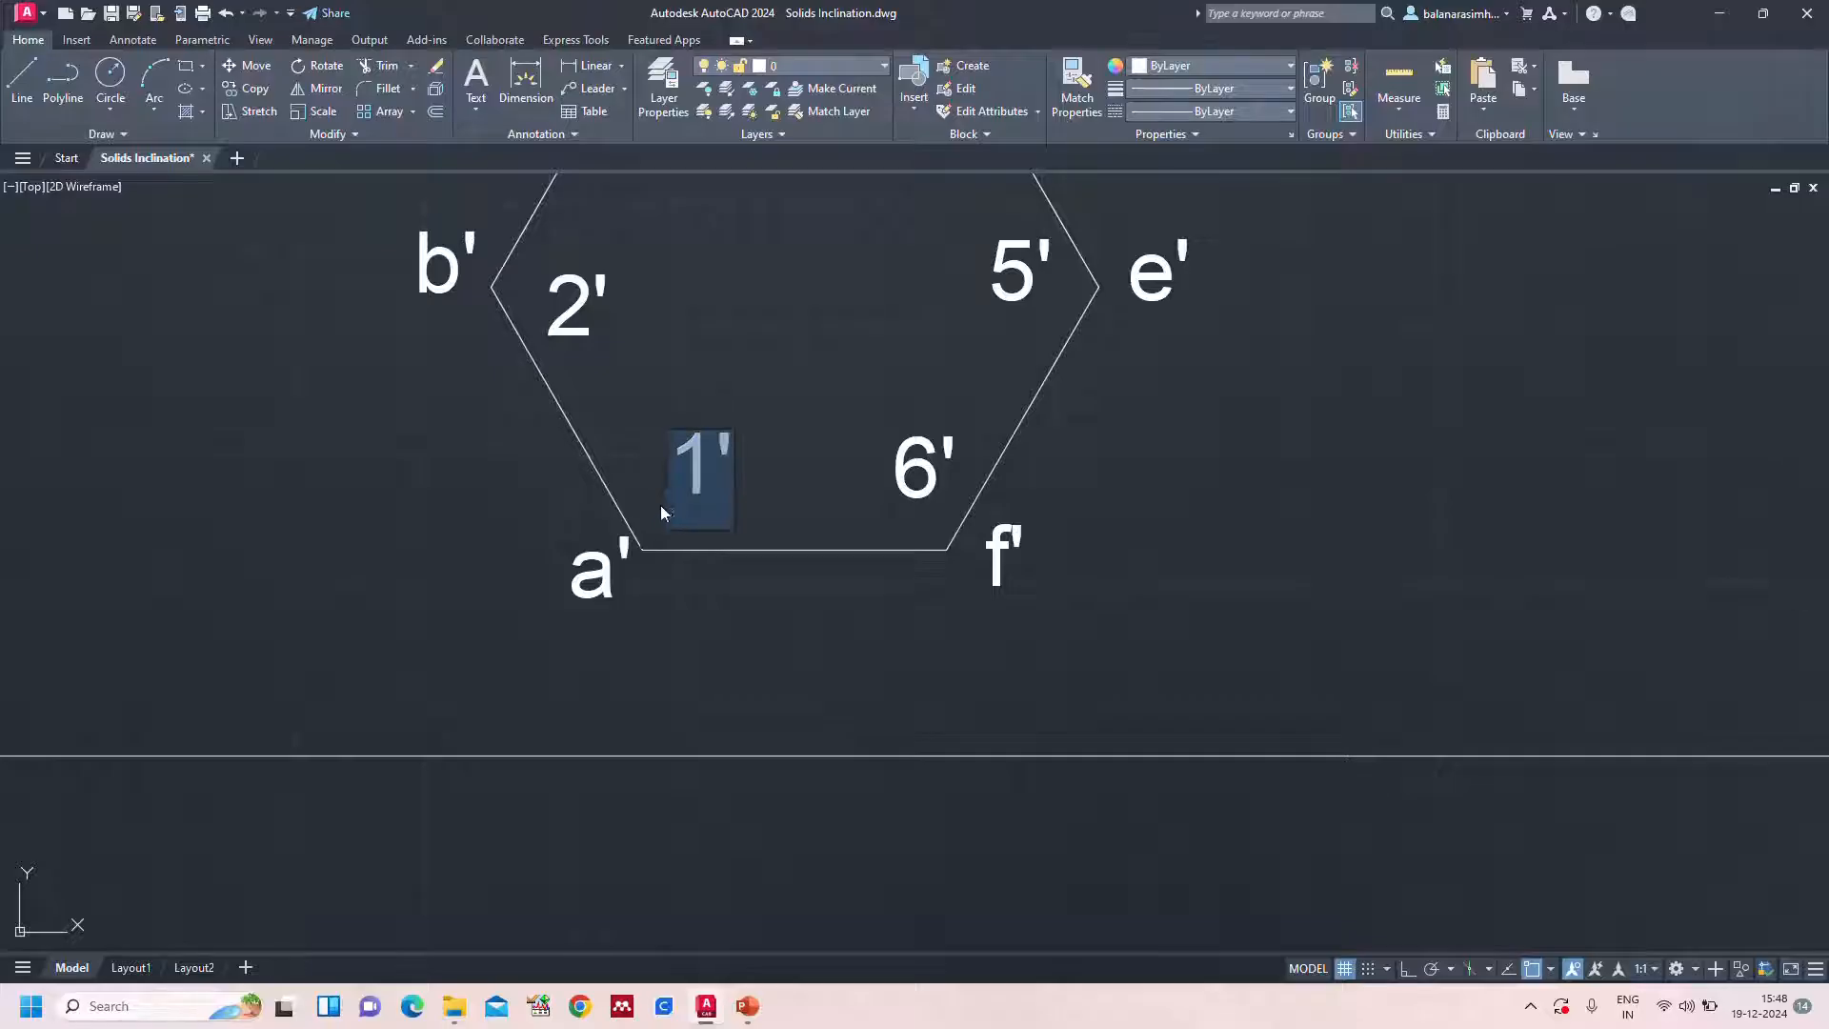
pyautogui.click(771, 473)
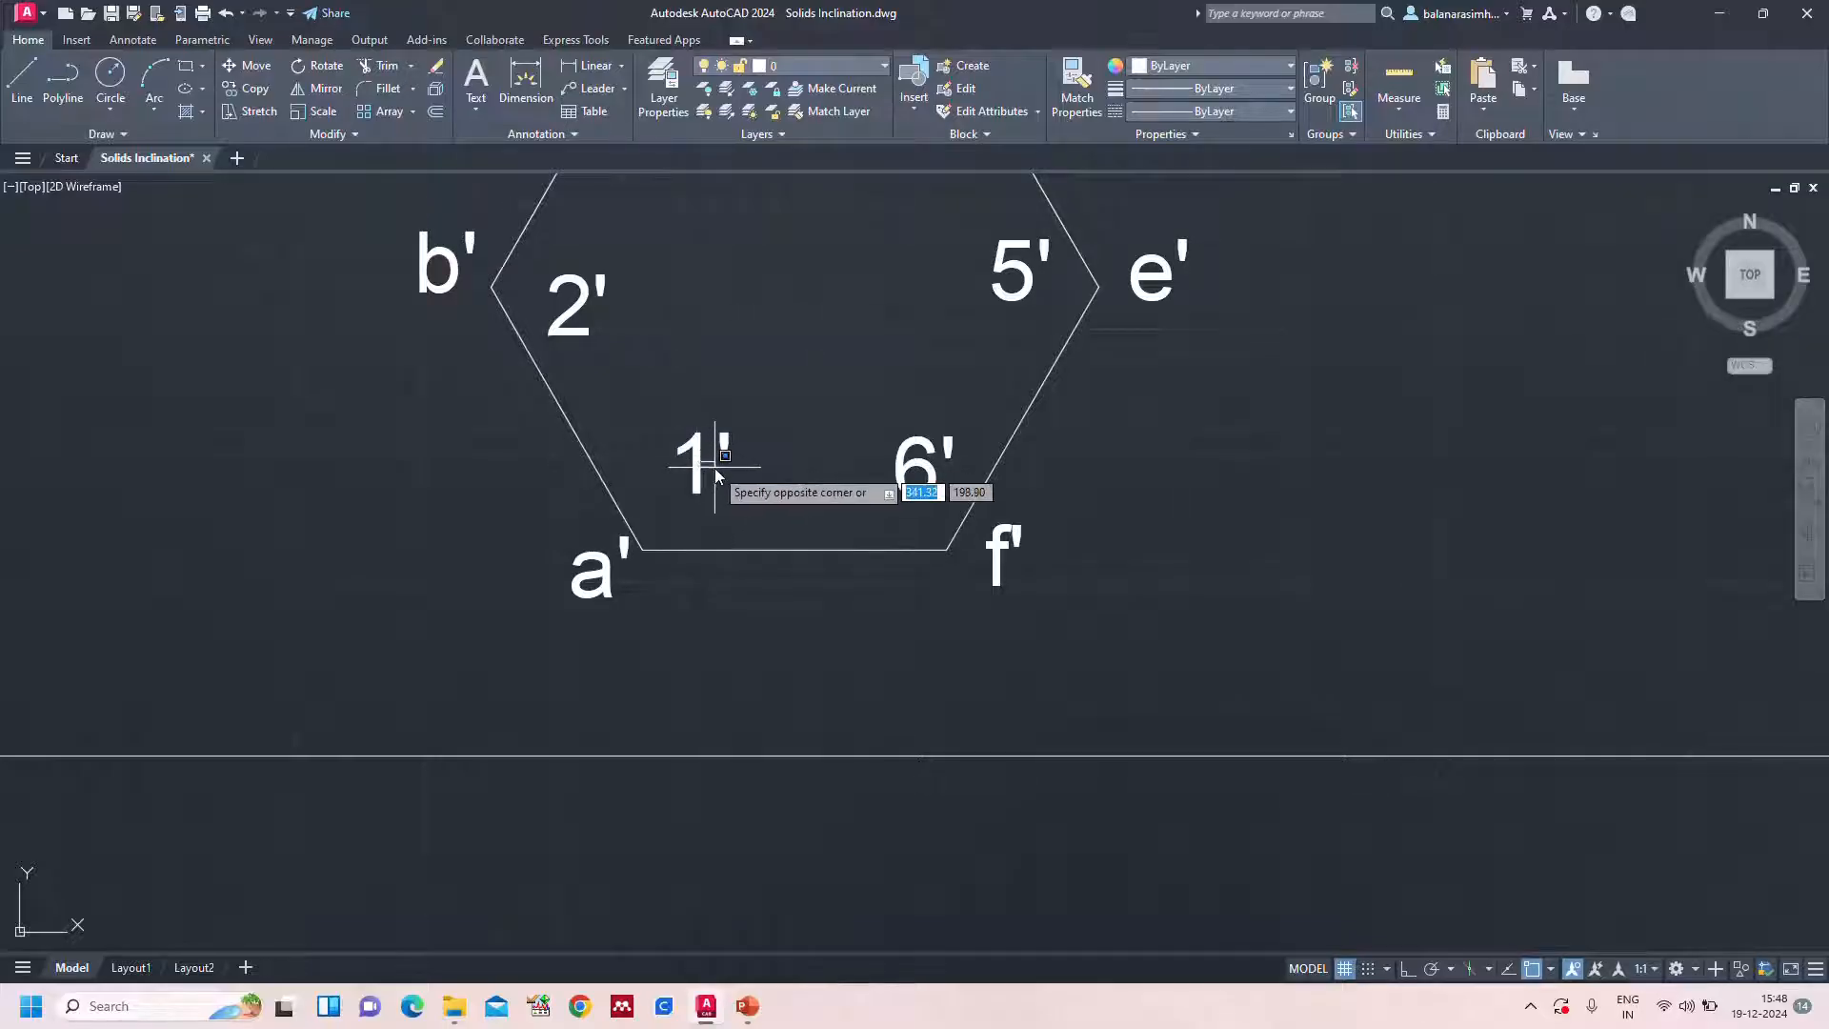
pyautogui.click(694, 467)
pyautogui.click(678, 495)
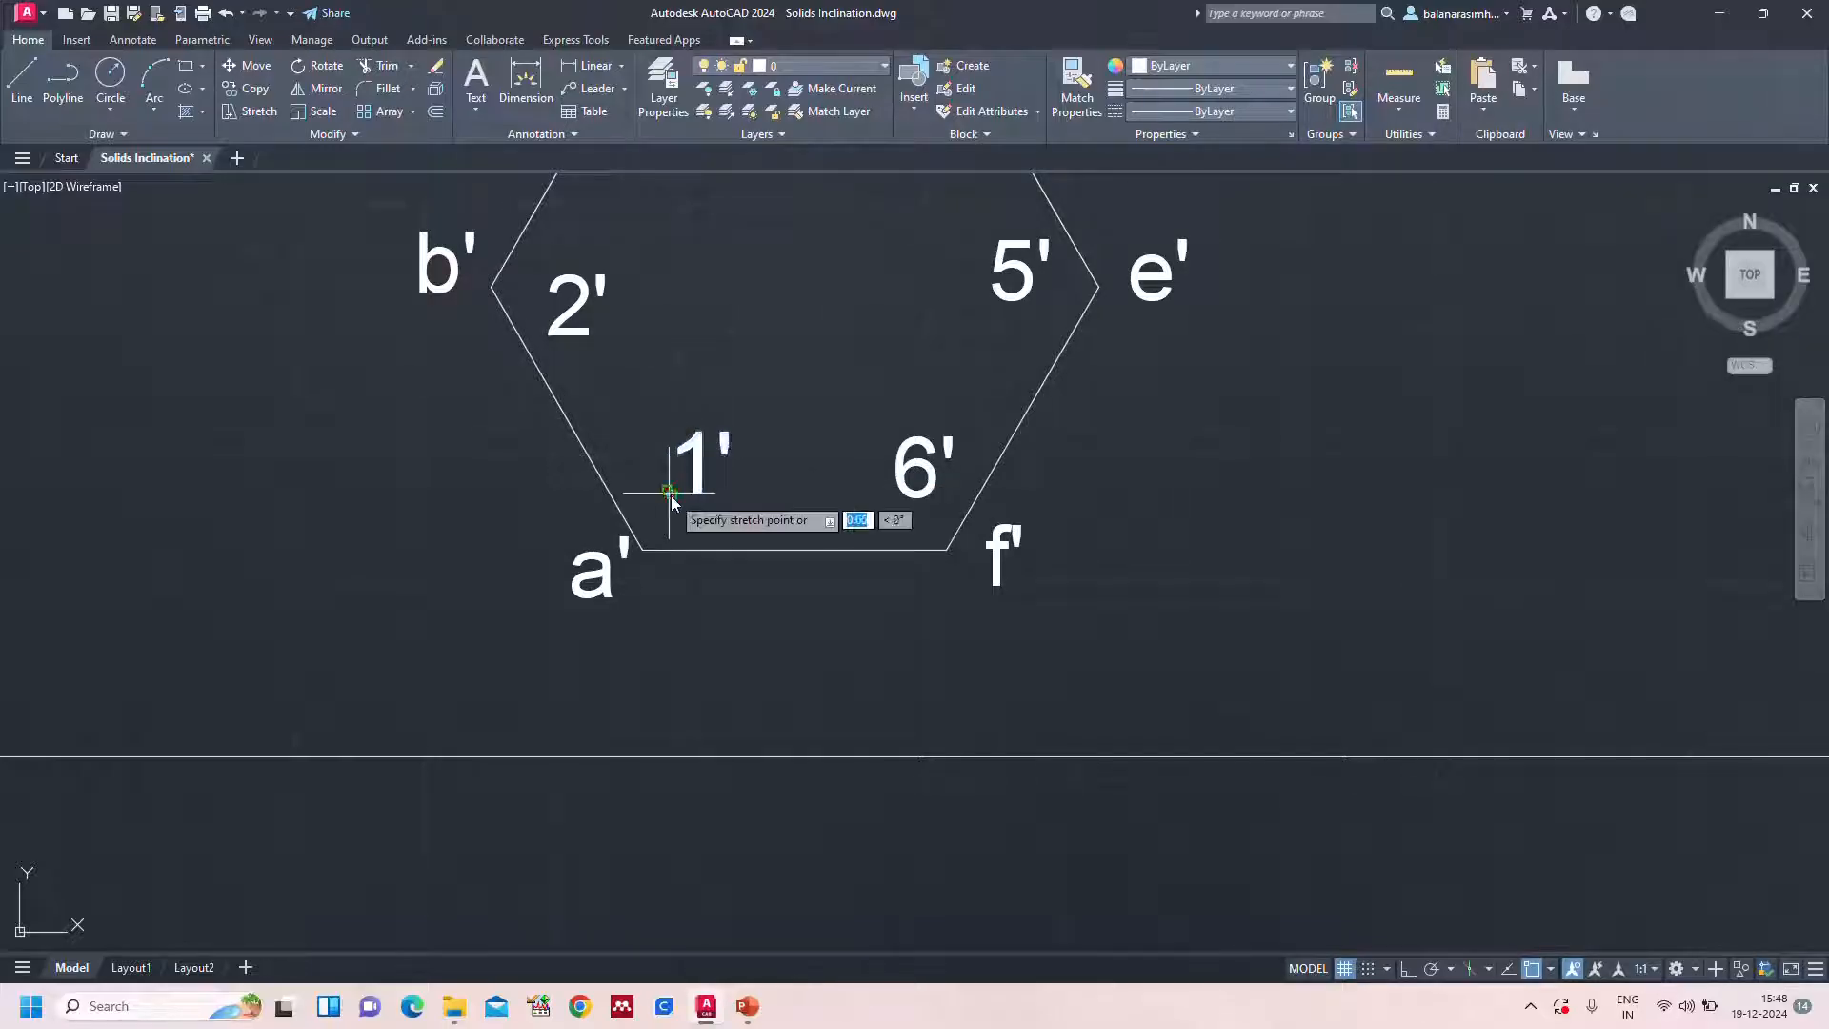
pyautogui.click(644, 539)
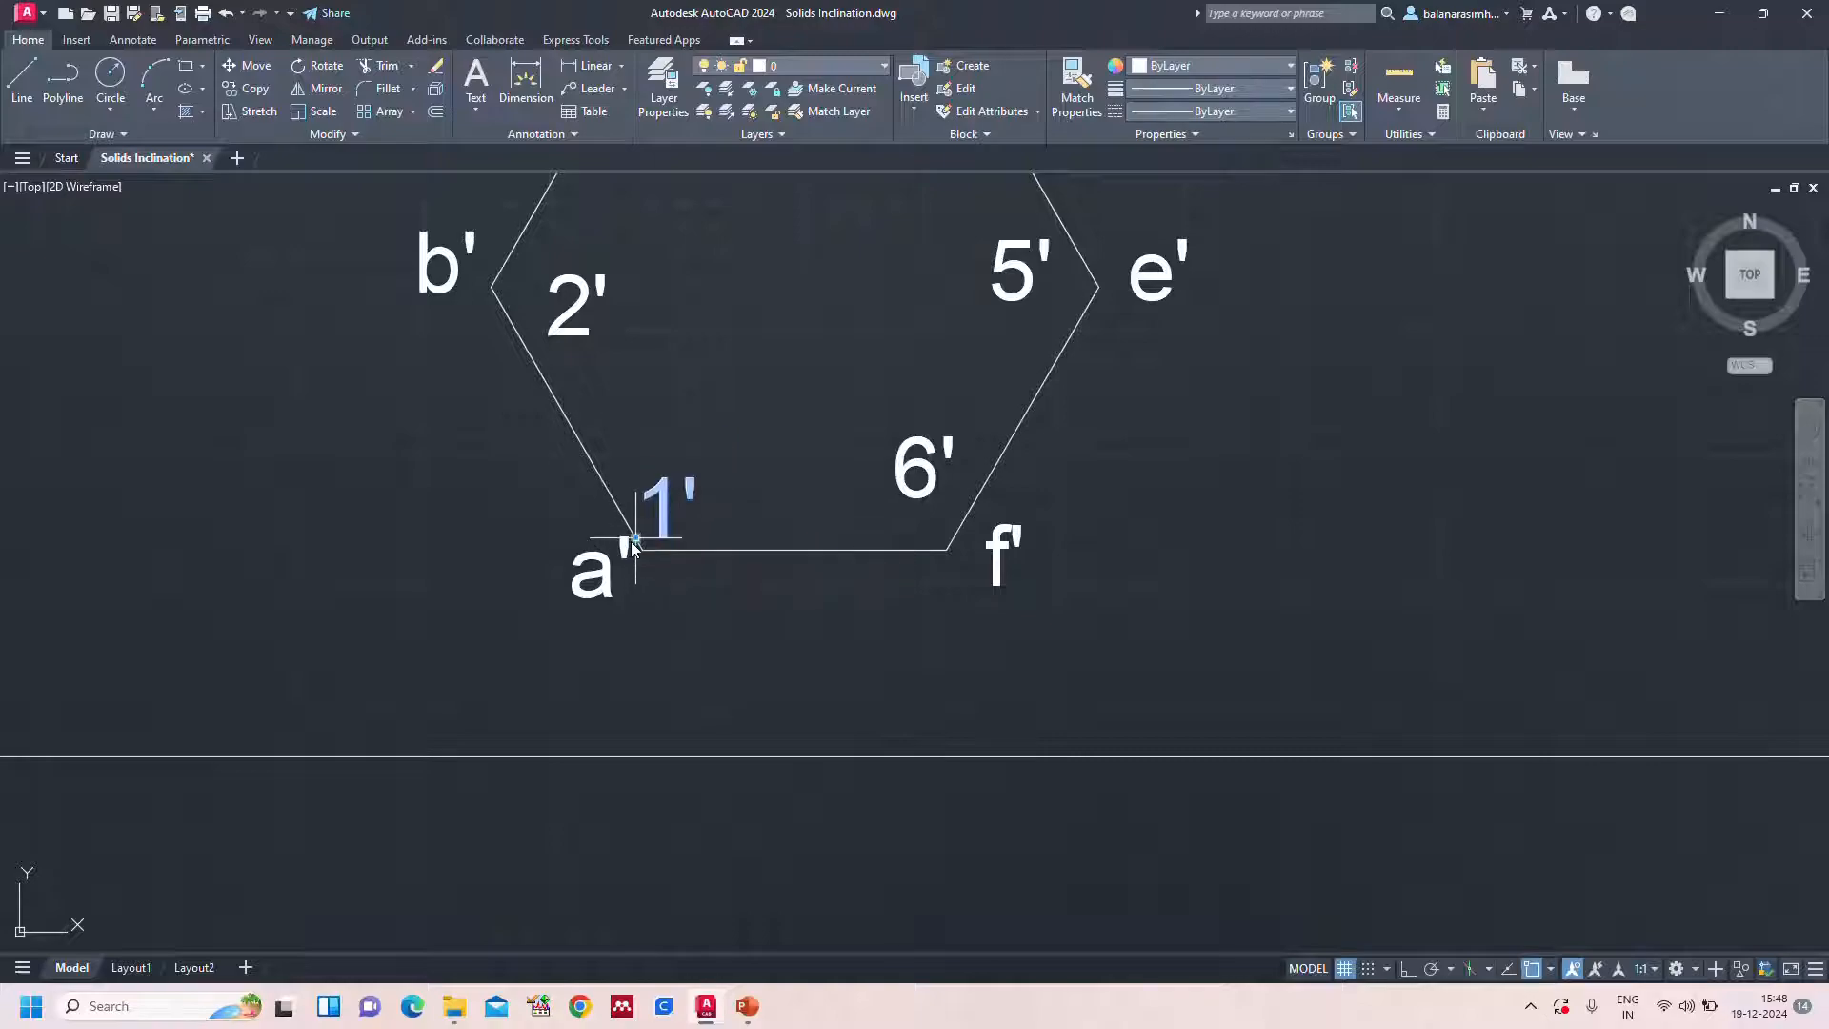
pyautogui.click(901, 494)
pyautogui.click(896, 497)
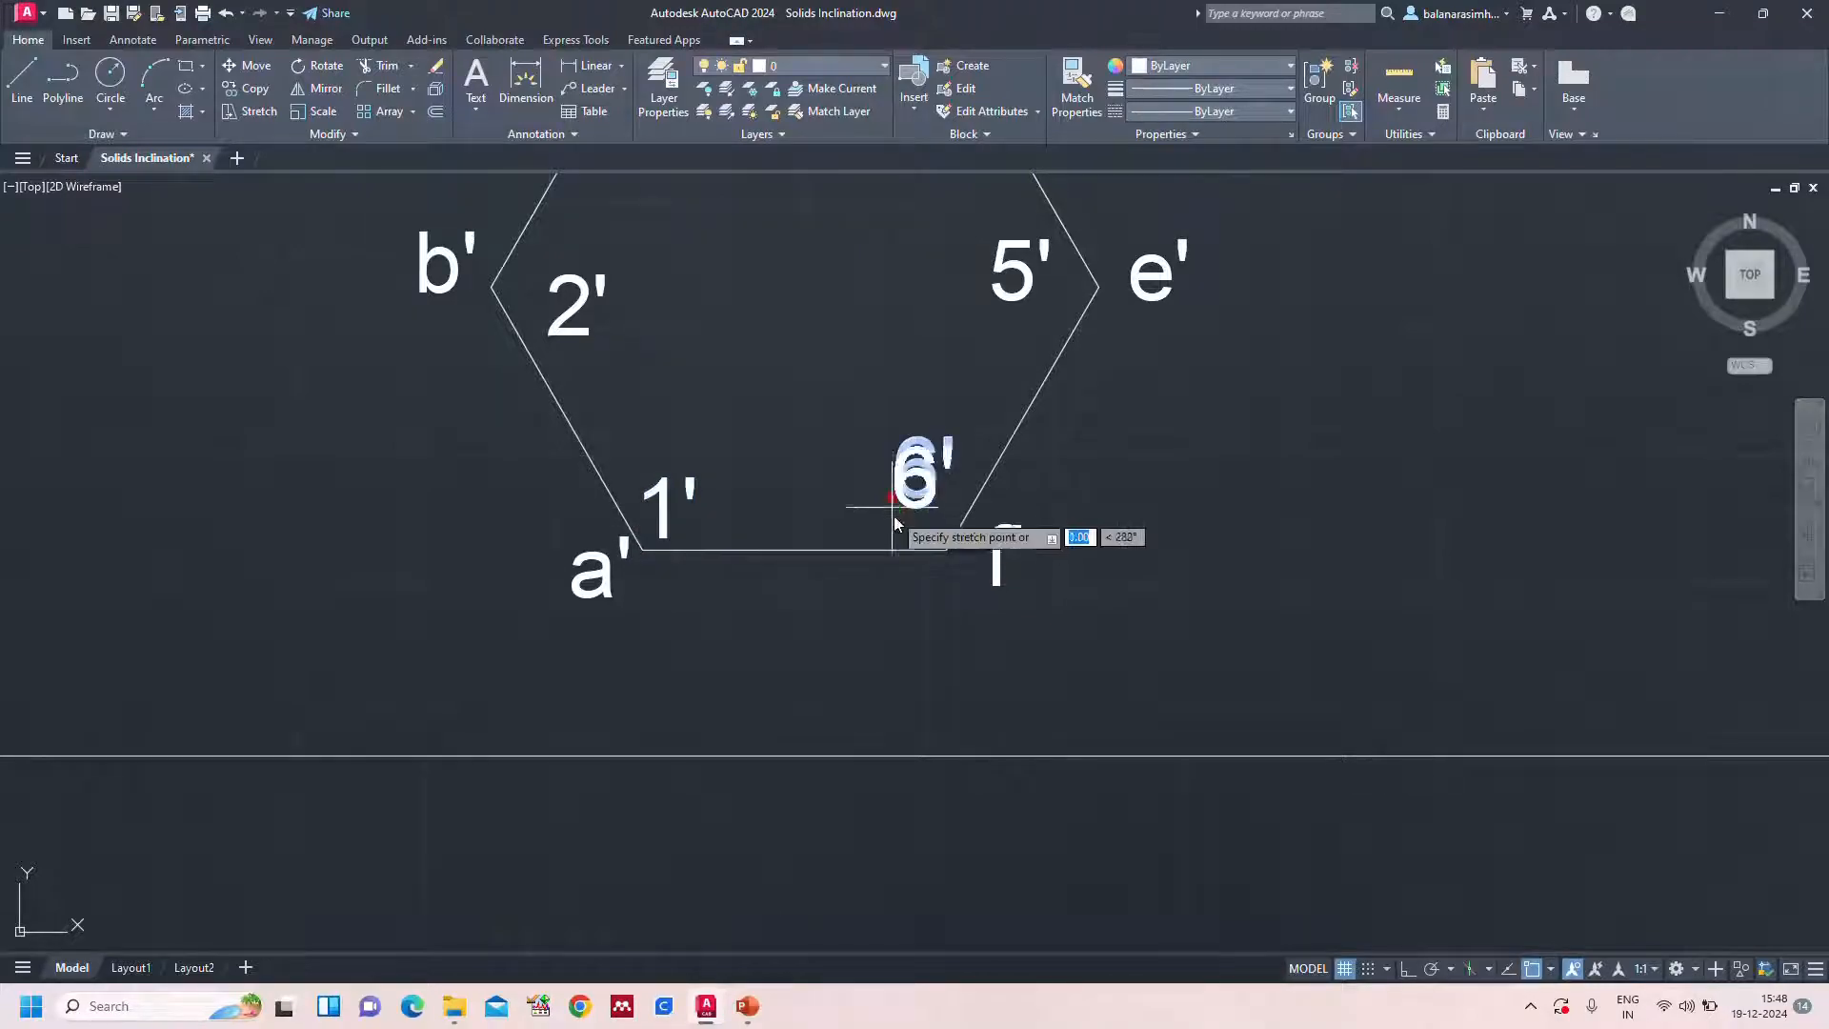
pyautogui.click(890, 535)
pyautogui.click(1027, 277)
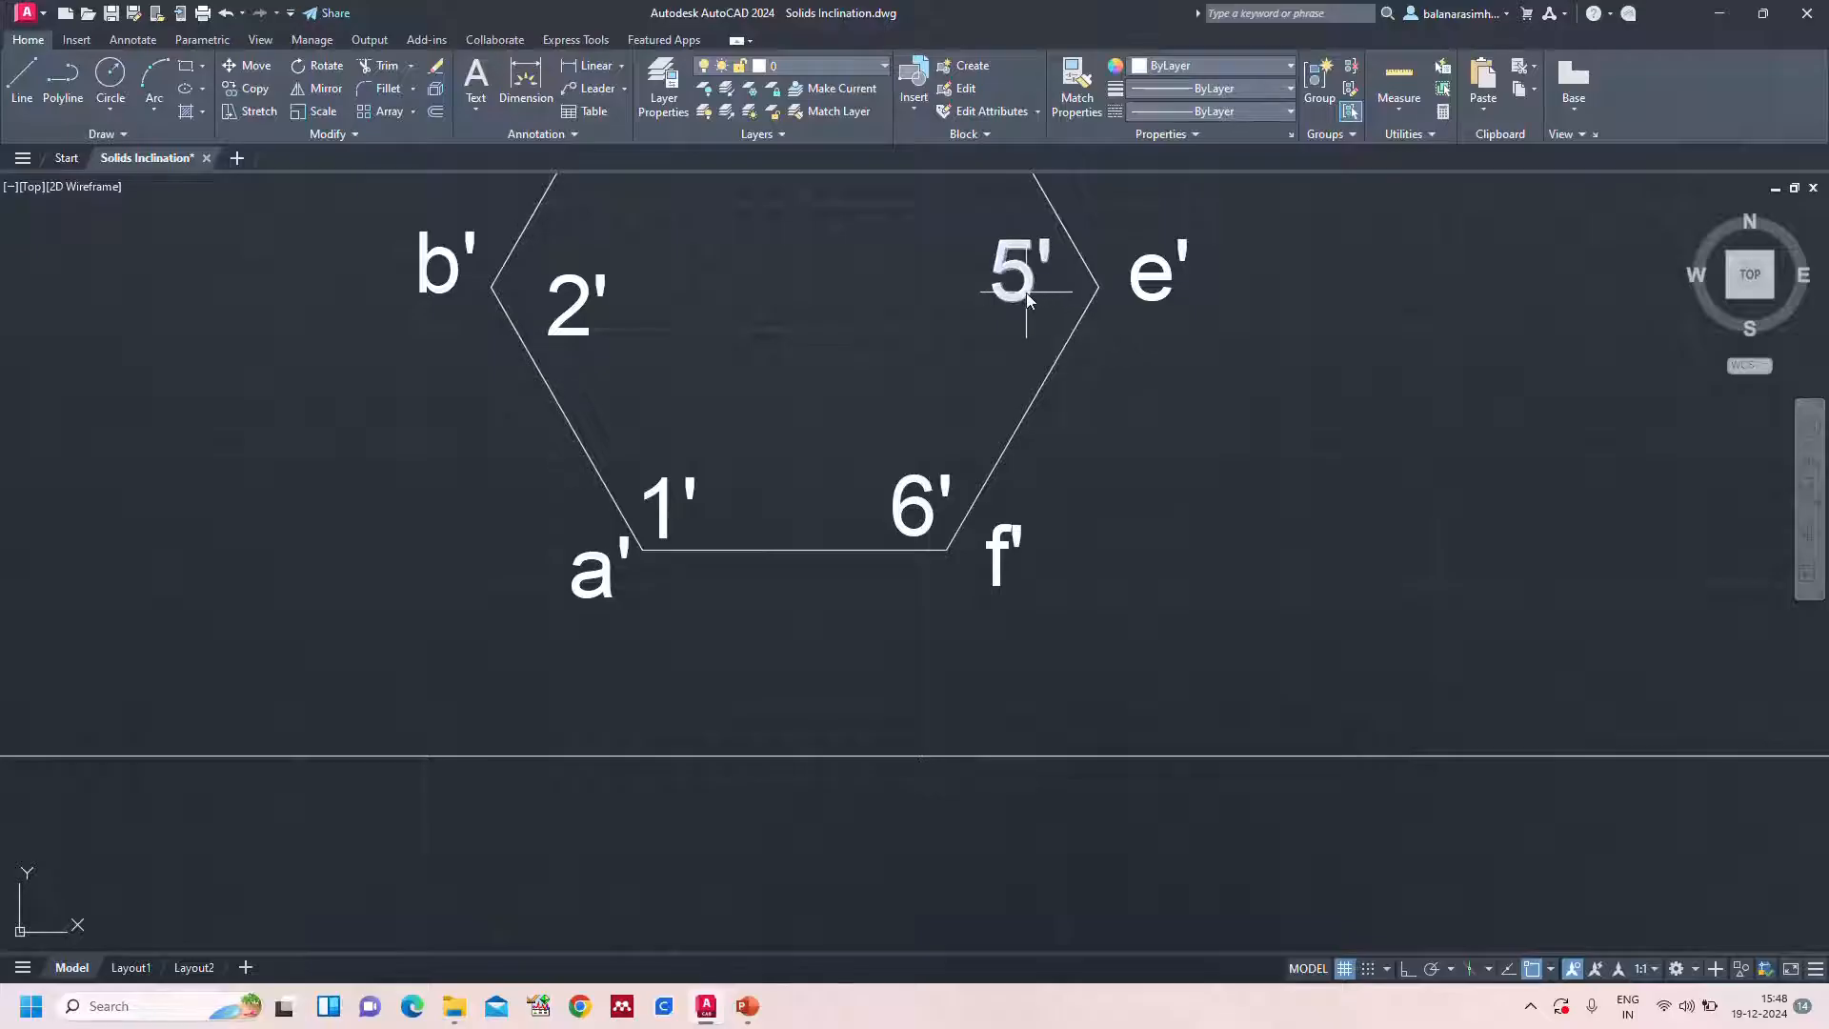
pyautogui.click(988, 301)
pyautogui.press('Escape')
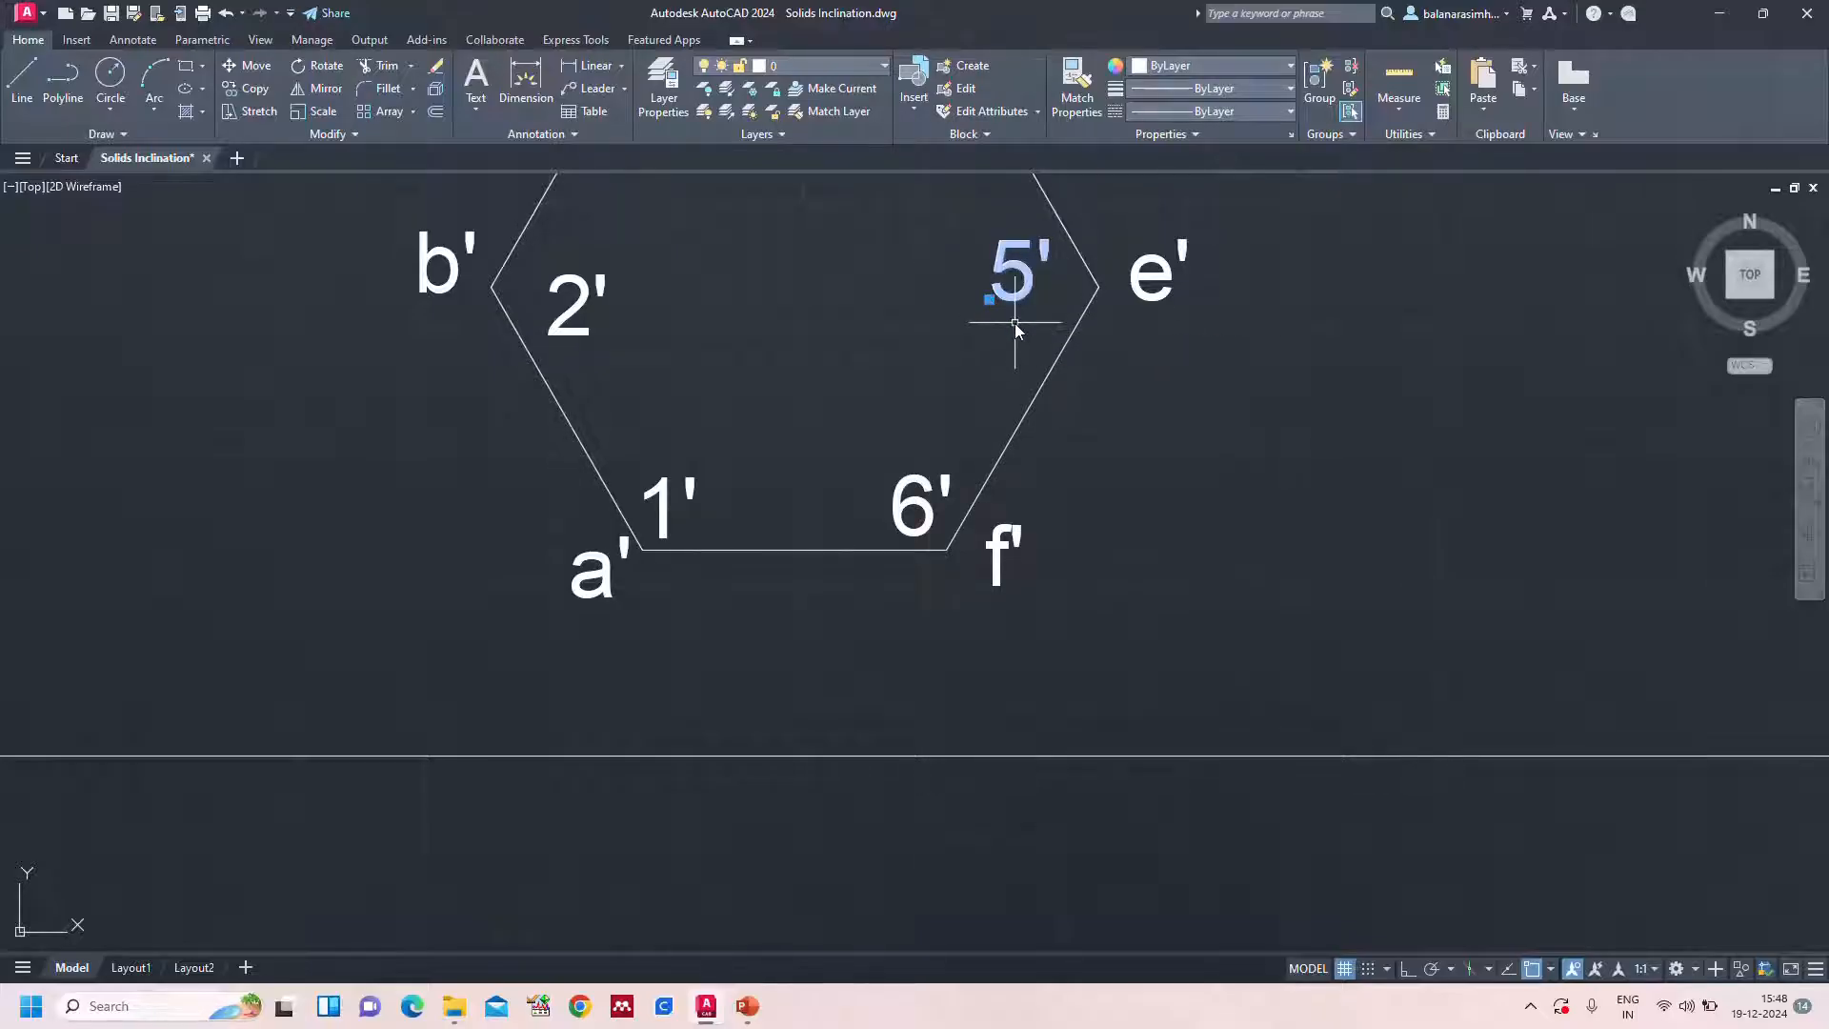
pyautogui.press('Escape')
# Move the 2' label closer to corner b' inside the hexagon
pyautogui.click(579, 310)
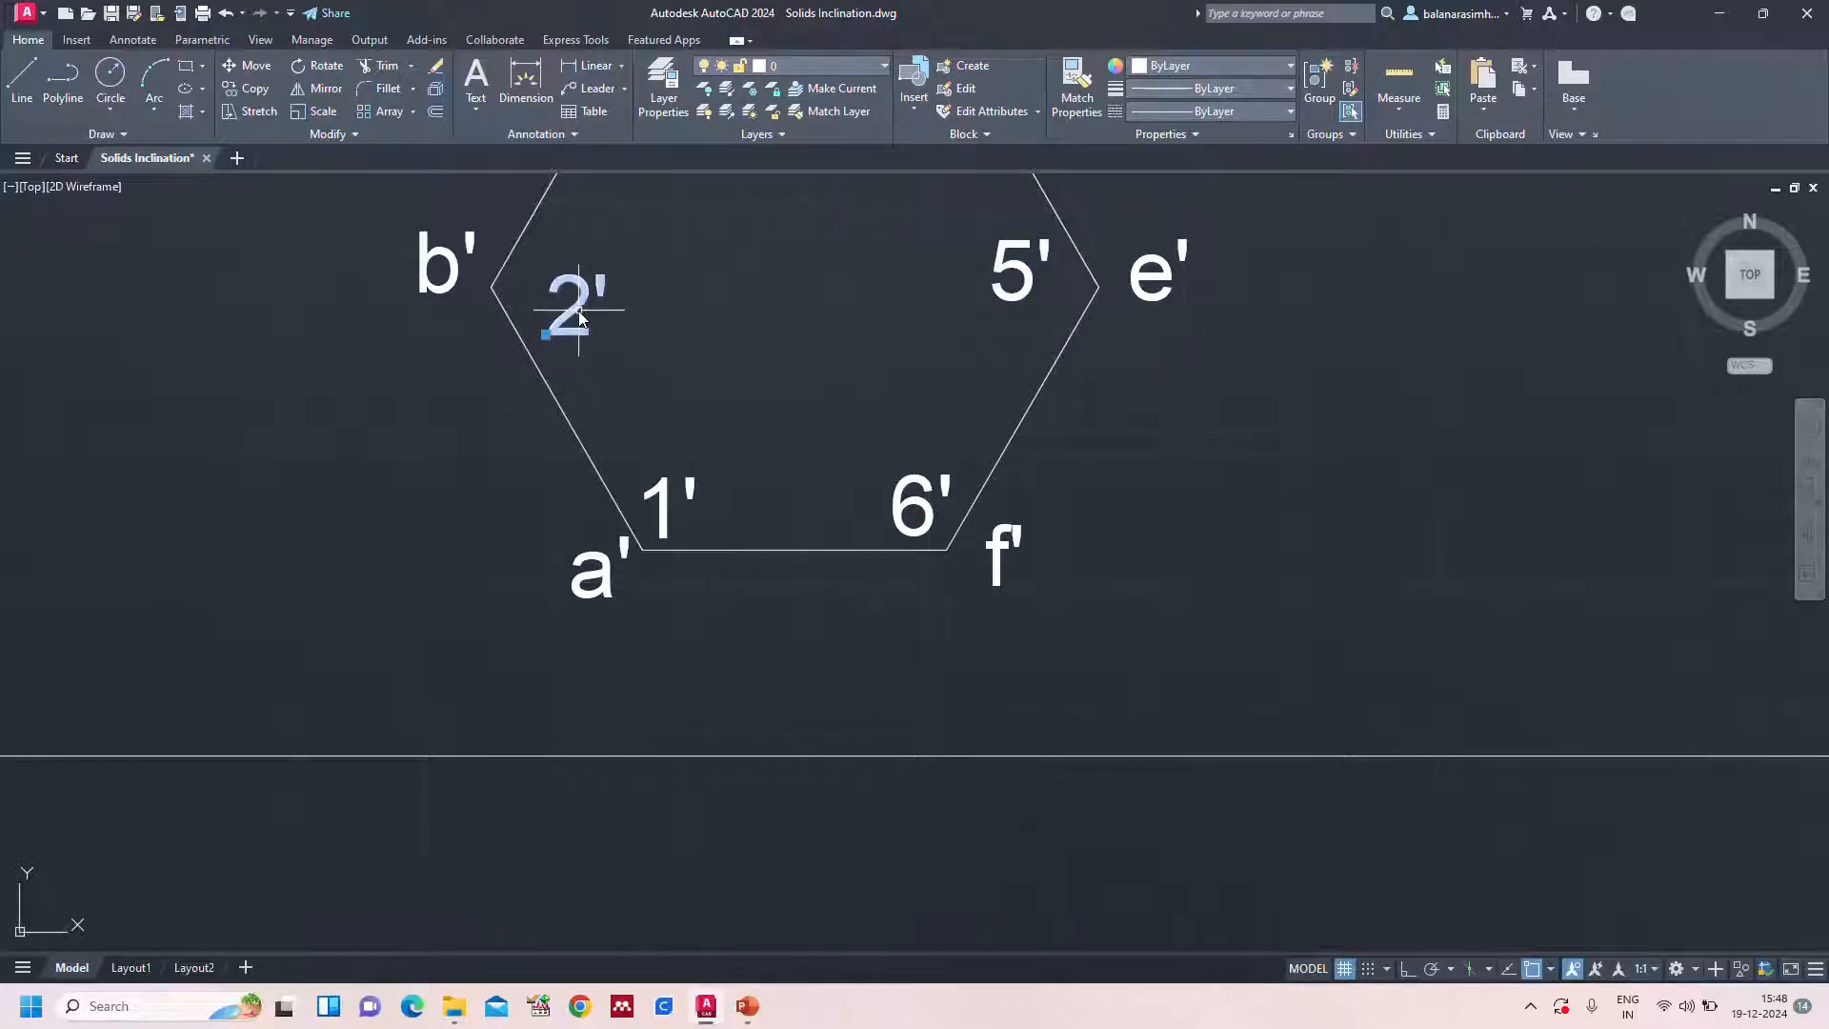
pyautogui.click(547, 334)
pyautogui.click(525, 303)
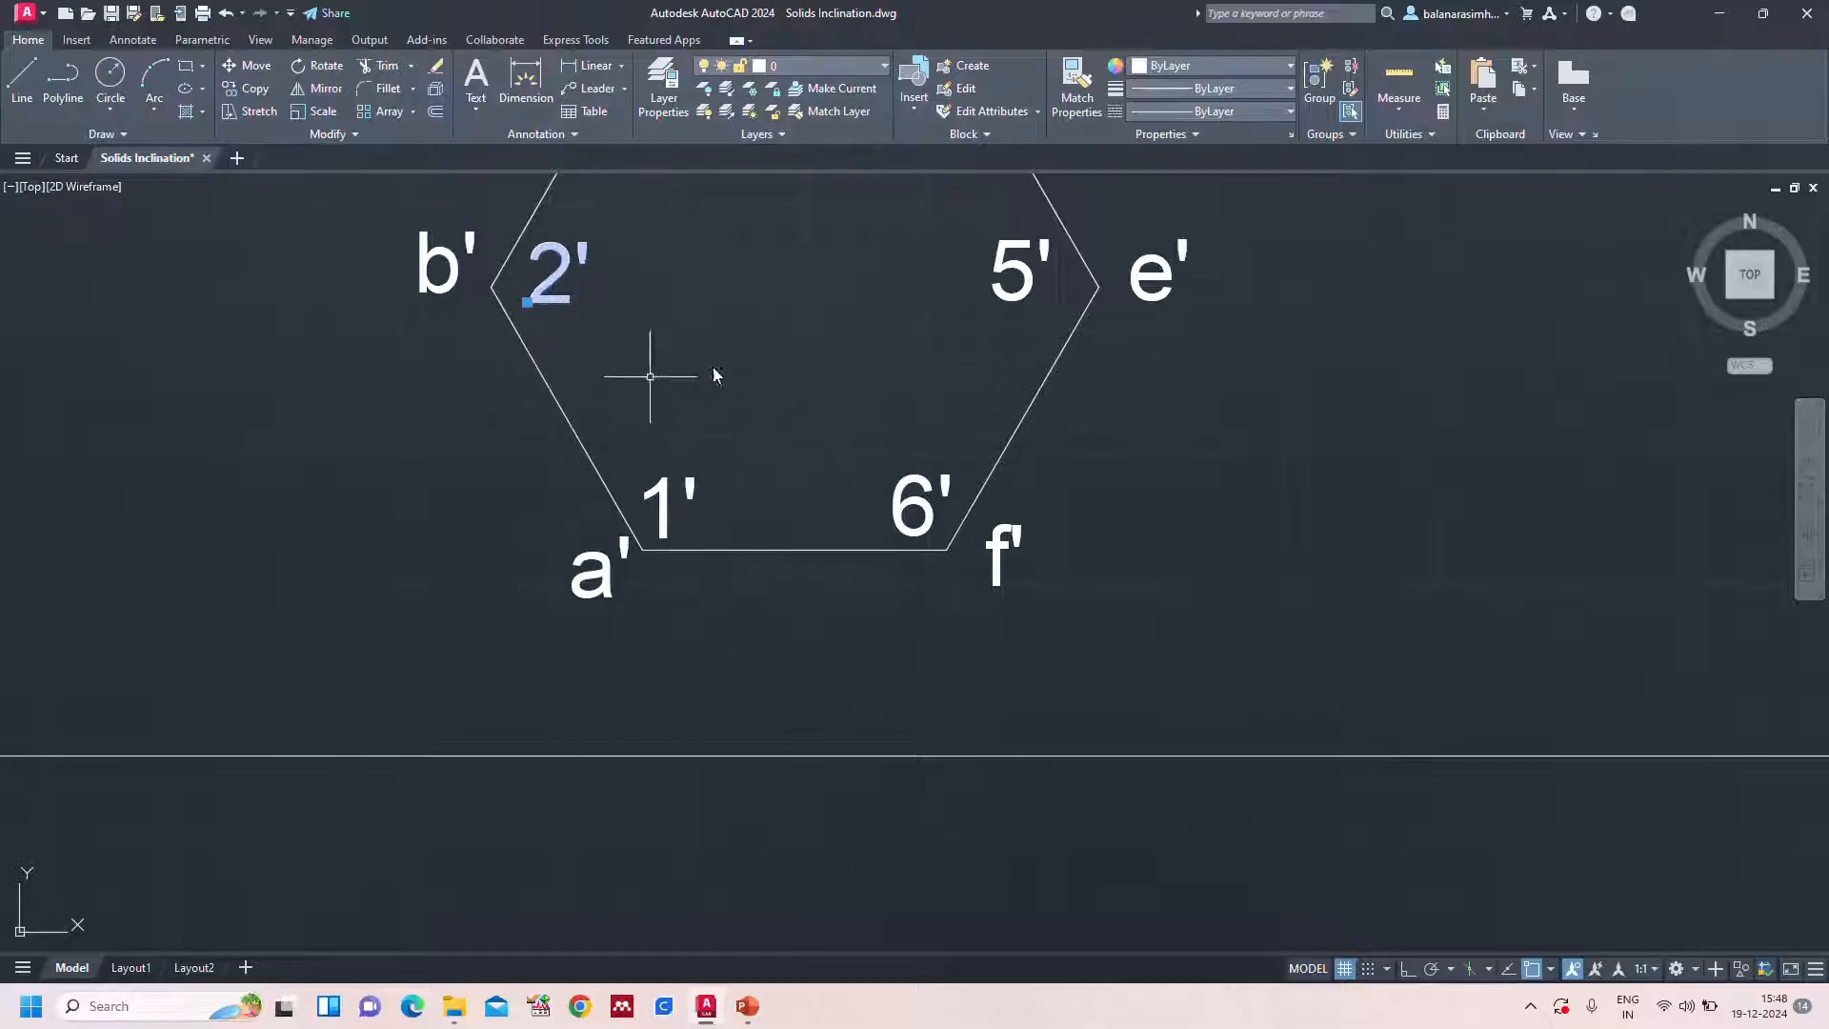
pyautogui.press('Escape')
pyautogui.scroll(-3, 717, 368)
pyautogui.scroll(-2, 717, 368)
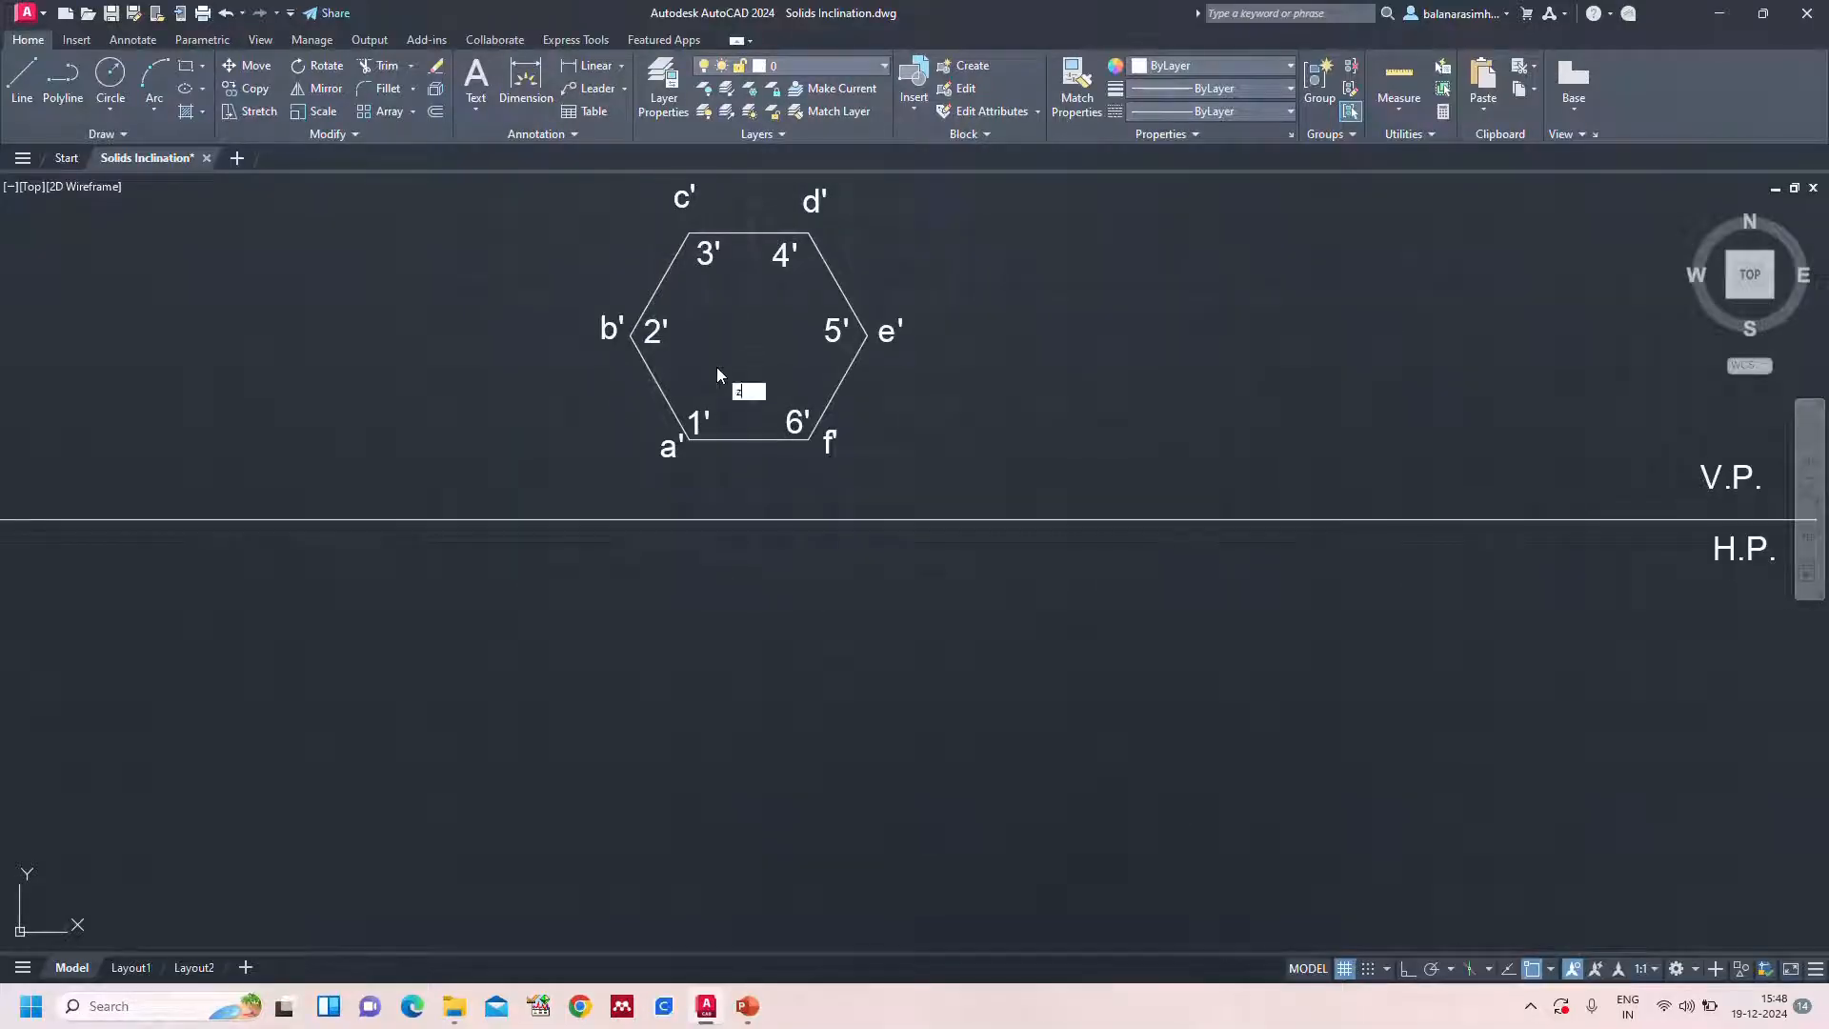
pyautogui.middleClick(716, 368)
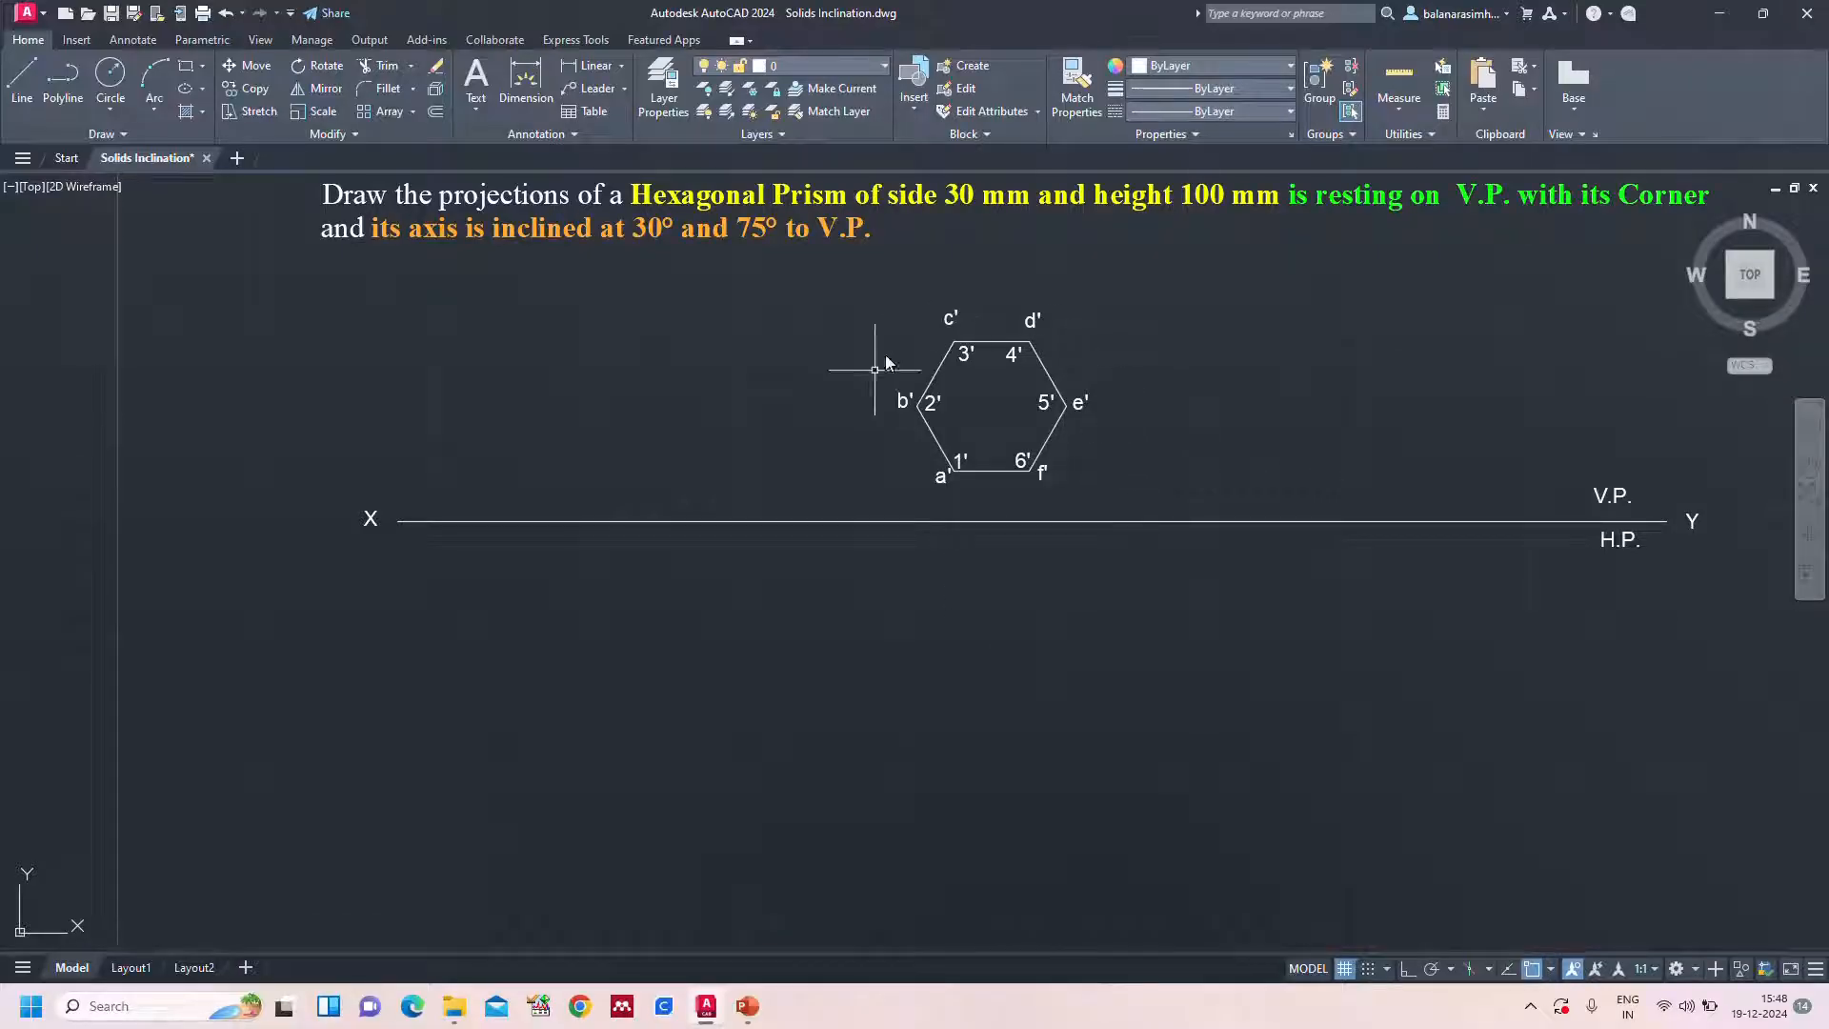
# Draw vertical projector lines from corners b' and a' of the hexagon down to the XY line
pyautogui.press('Return')
pyautogui.click(917, 406)
pyautogui.click(919, 522)
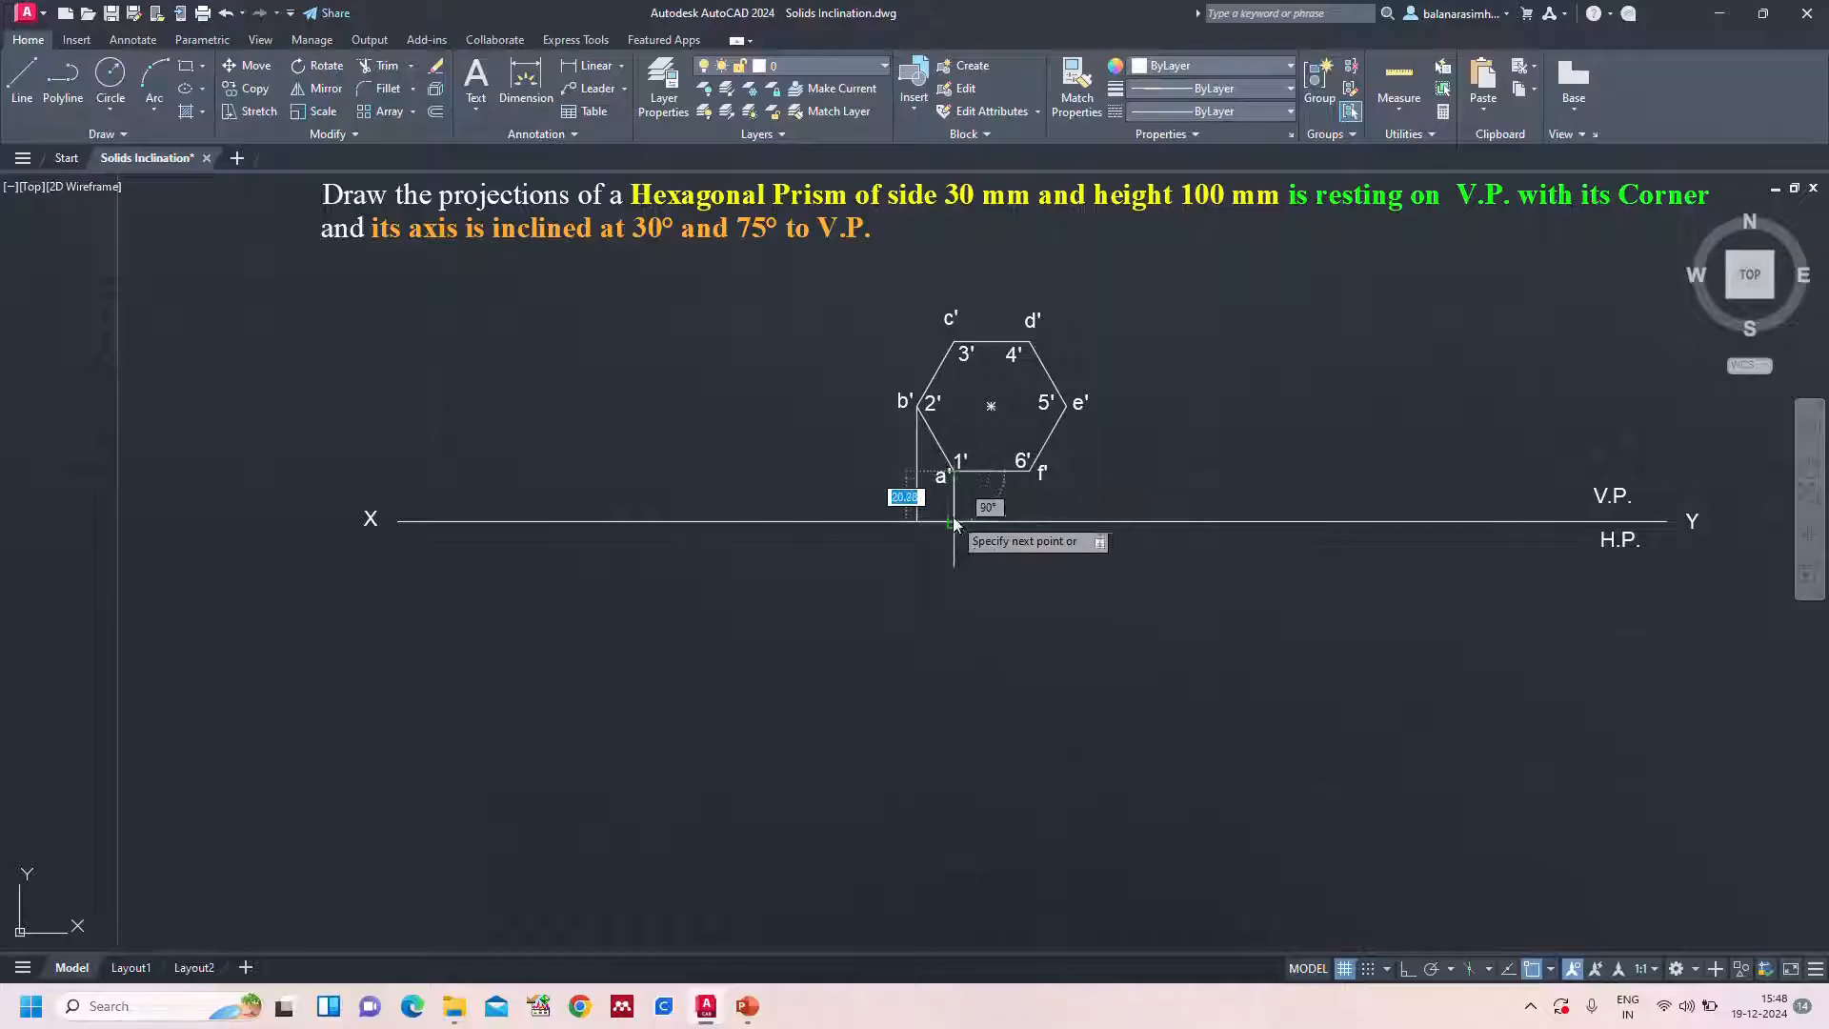
pyautogui.click(954, 521)
pyautogui.press('Return')
# Try to draw a projector line from corner f' down to the XY line
pyautogui.press('Return')
pyautogui.click(1030, 471)
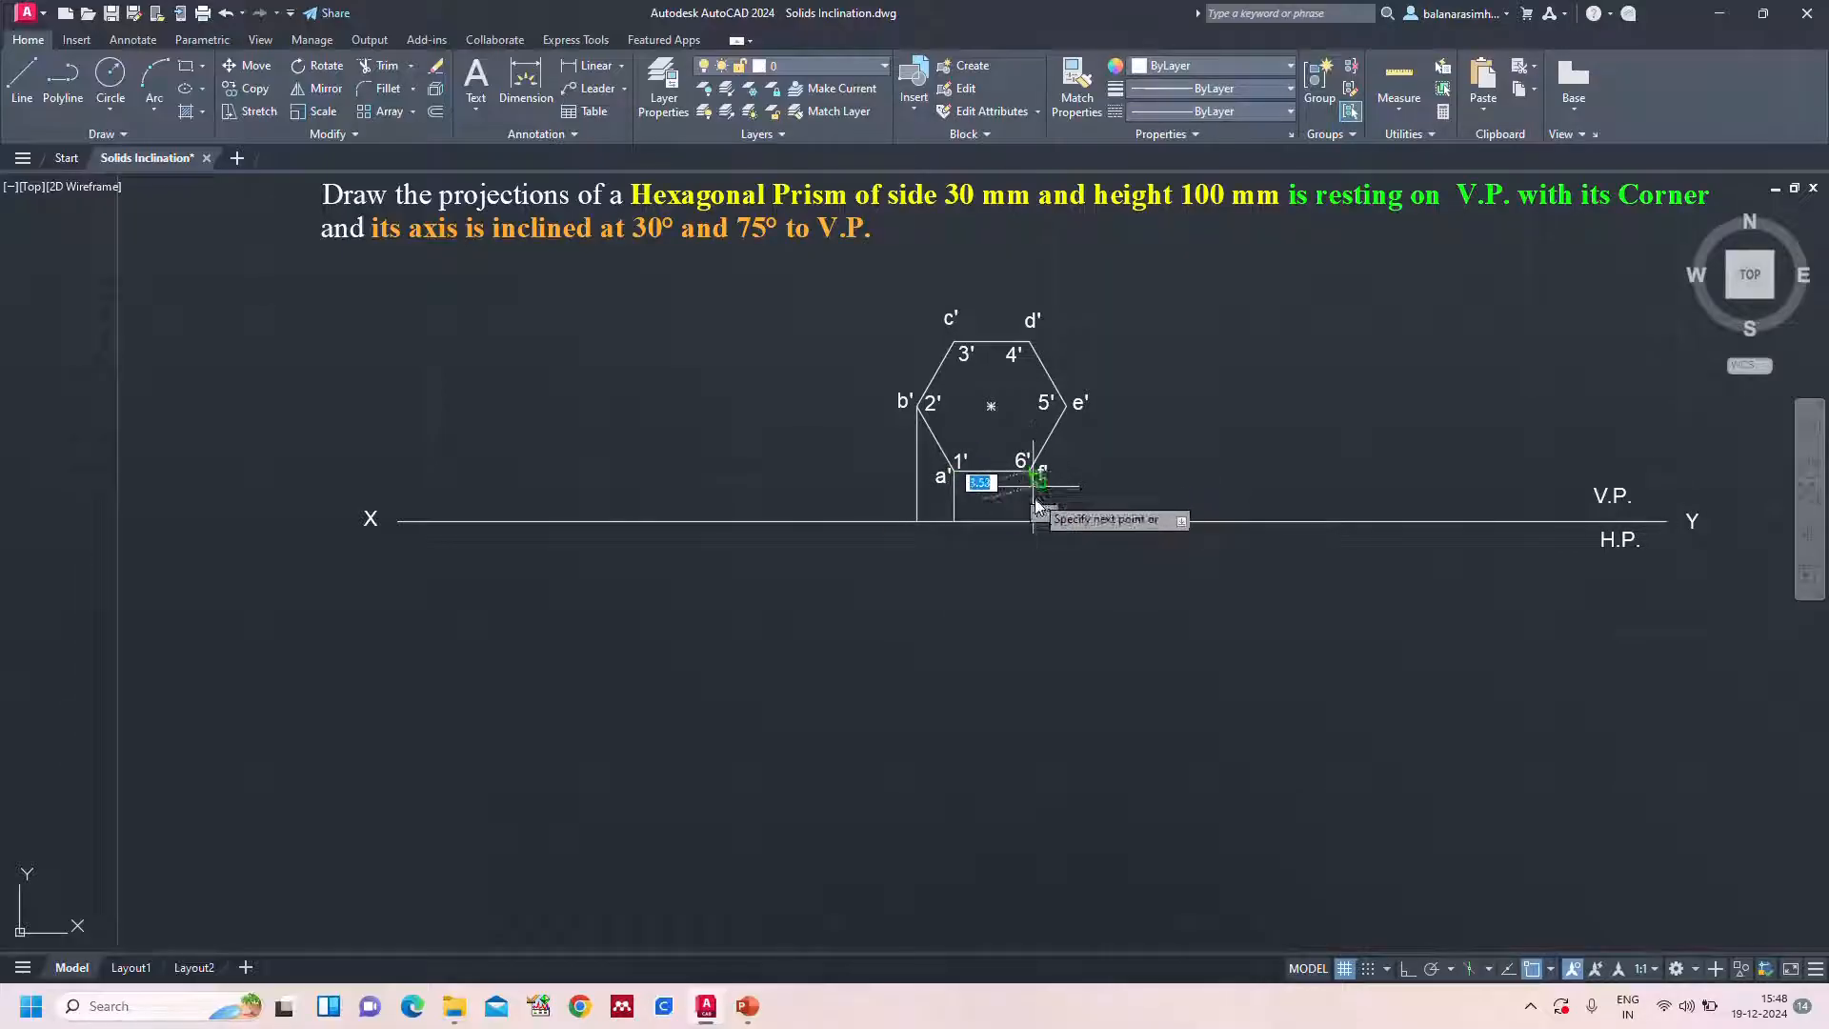
pyautogui.click(1032, 521)
pyautogui.press('Return')
pyautogui.press('Return')
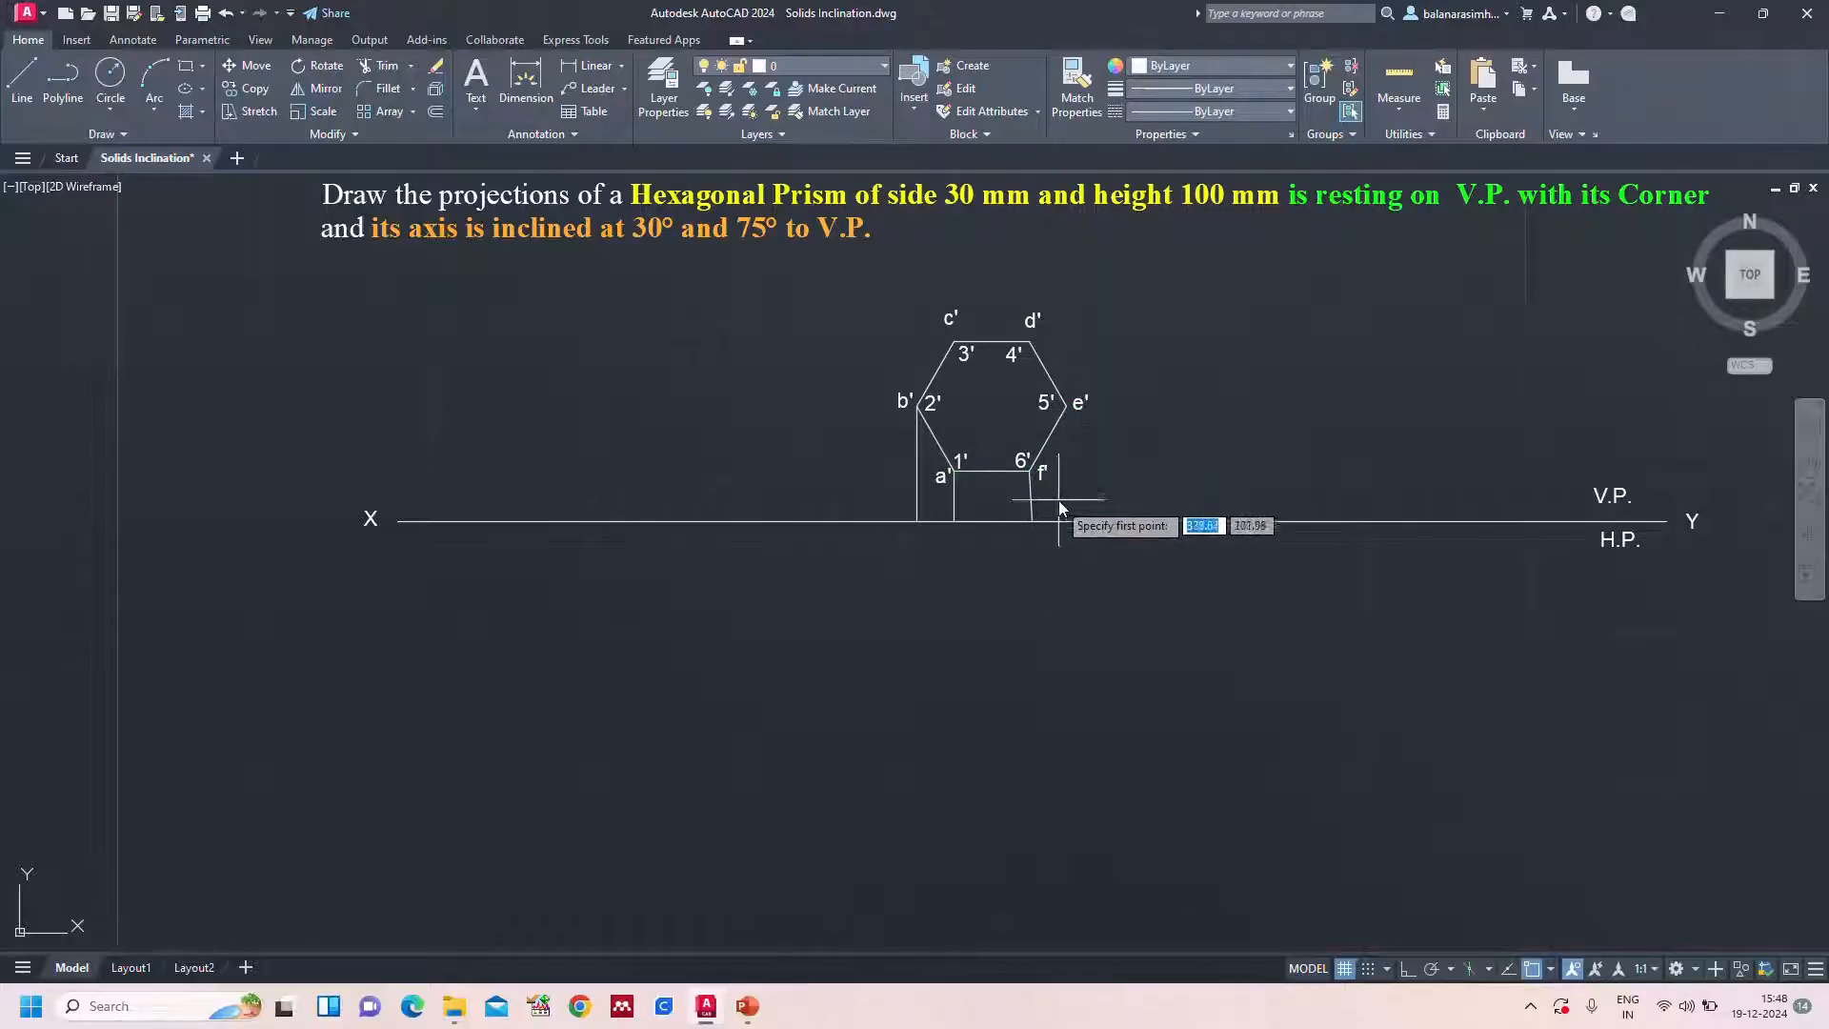
# Turn on Ortho mode and replace the slanted projector under f' with a vertical line down to XY
pyautogui.click(1406, 968)
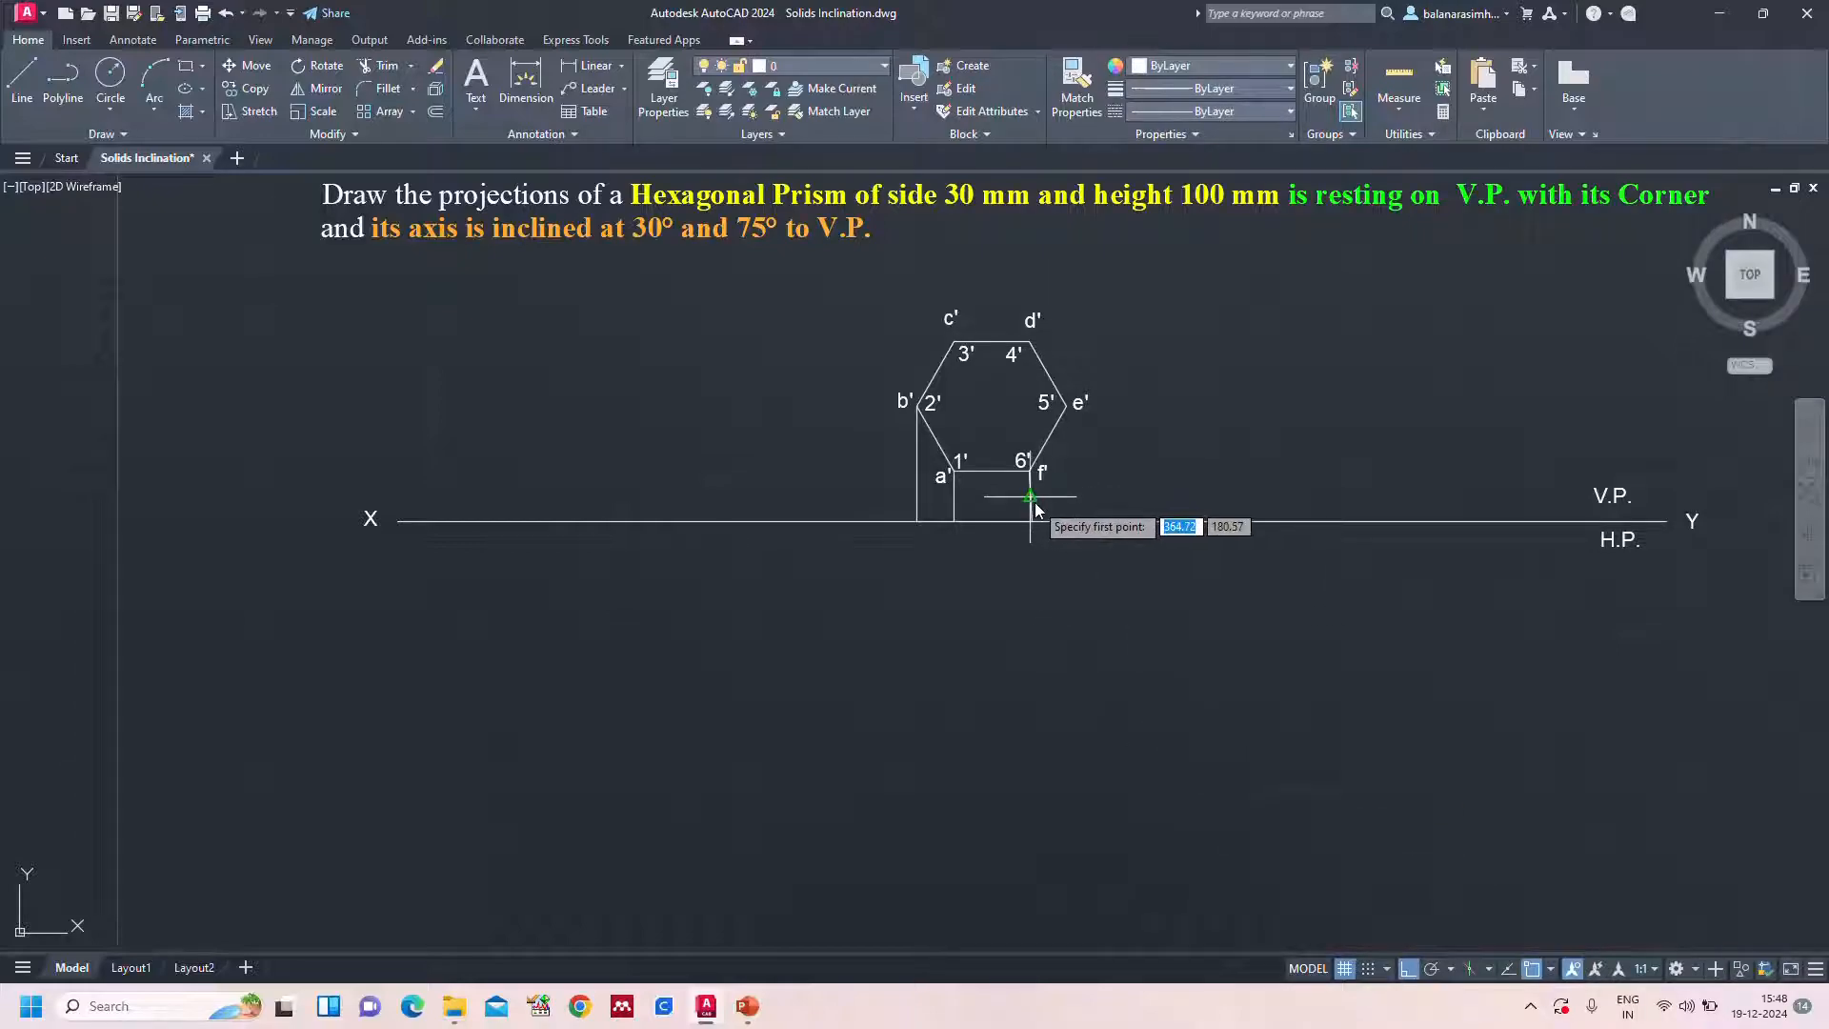
pyautogui.press('Escape')
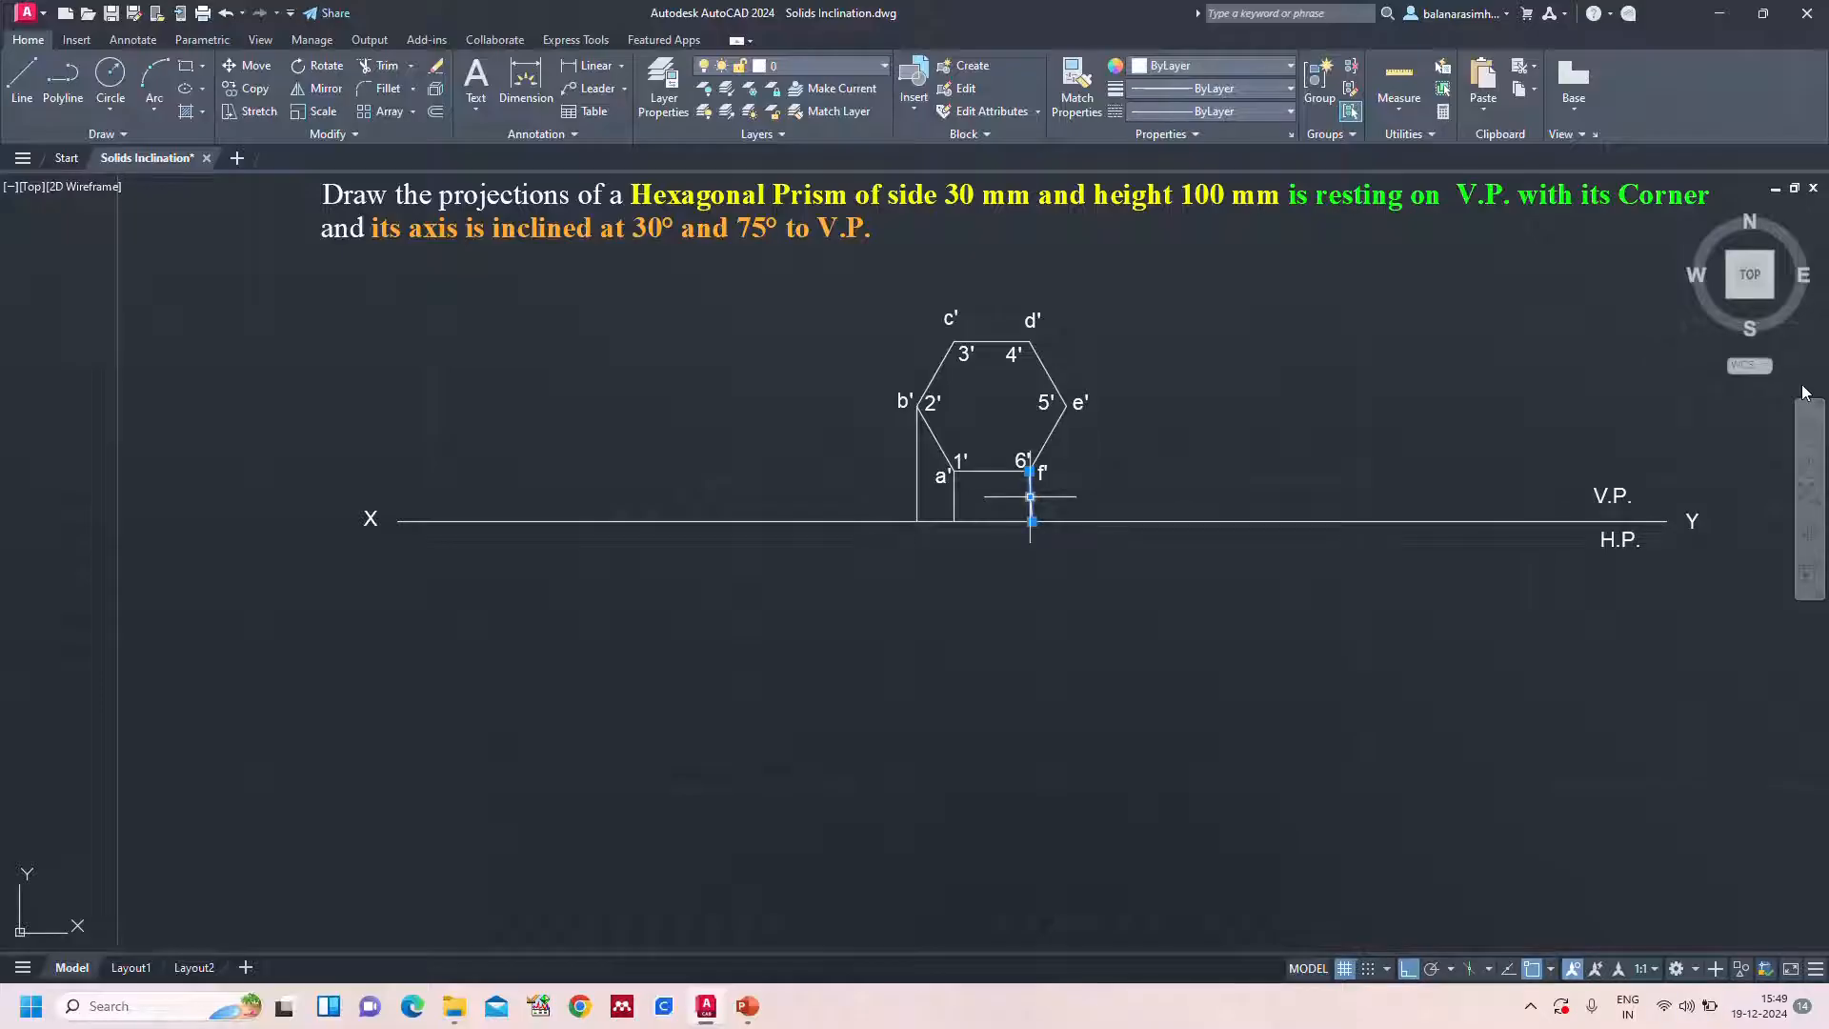
pyautogui.press('Escape')
pyautogui.scroll(4, 1030, 505)
pyautogui.write('l')
pyautogui.press('Return')
pyautogui.click(1112, 448)
pyautogui.click(1119, 578)
pyautogui.write('u')
pyautogui.press('Return')
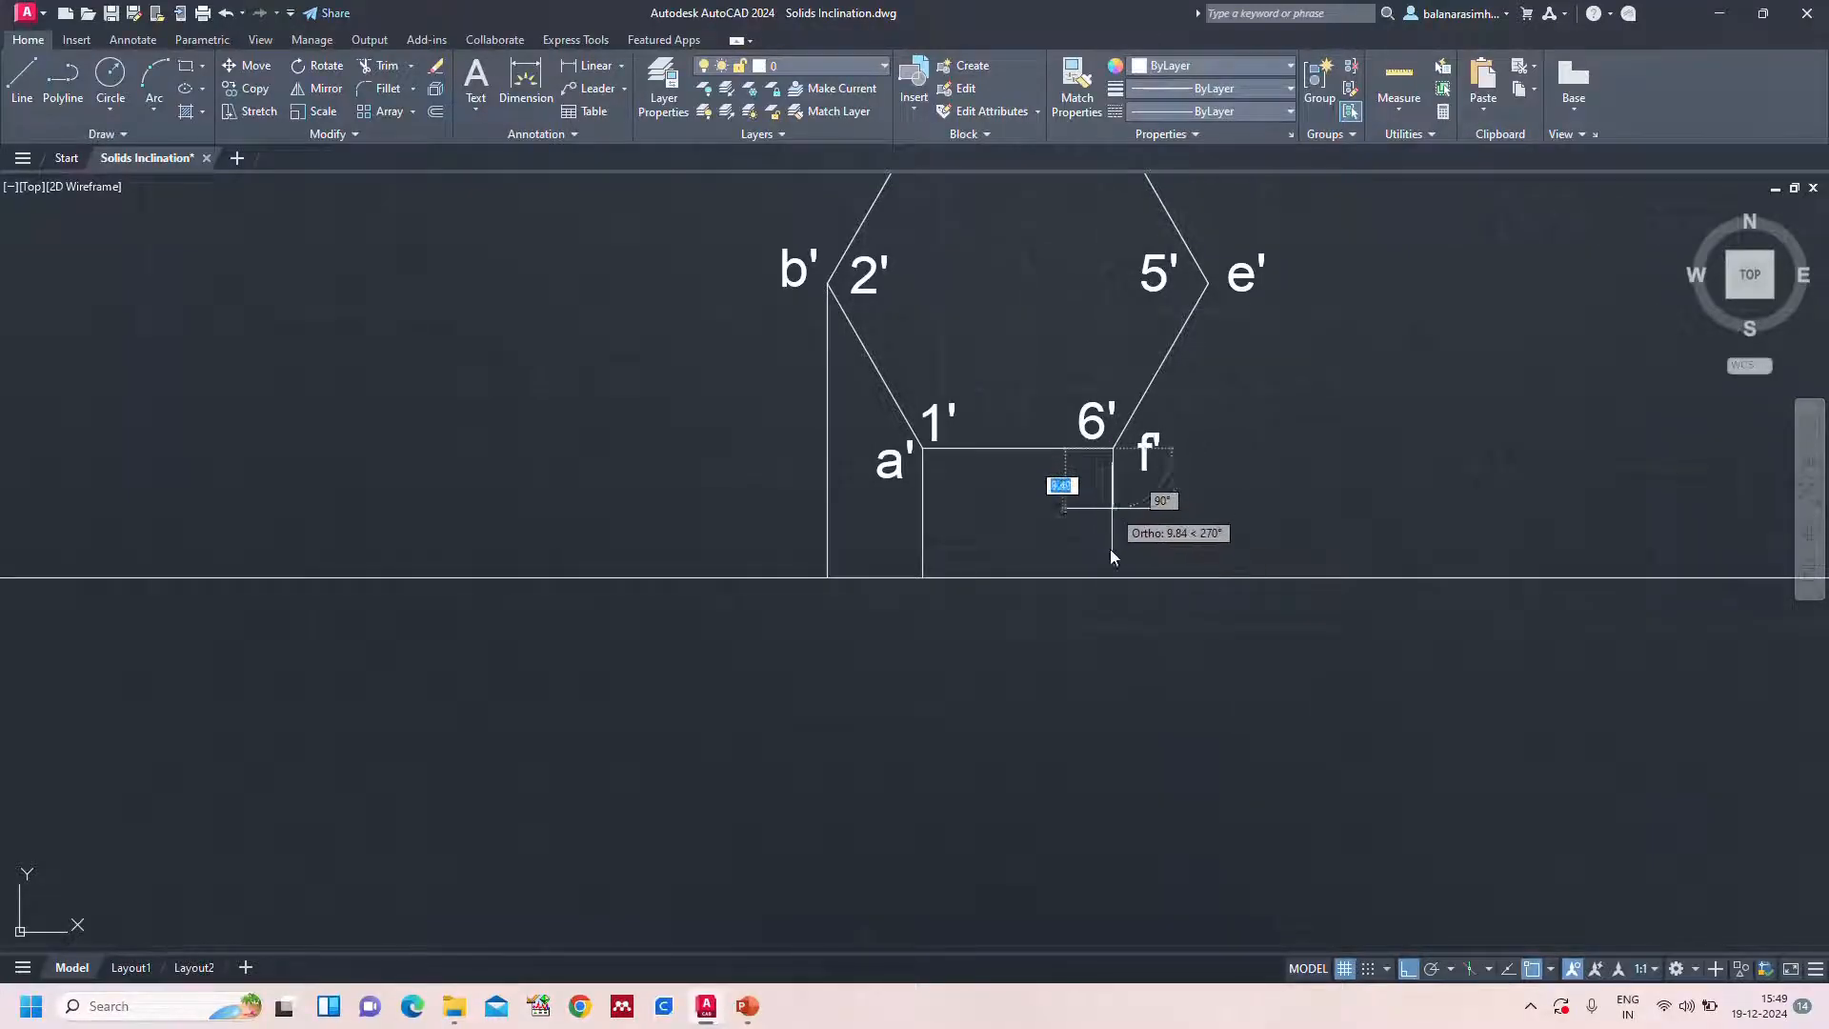
pyautogui.scroll(4, 1116, 602)
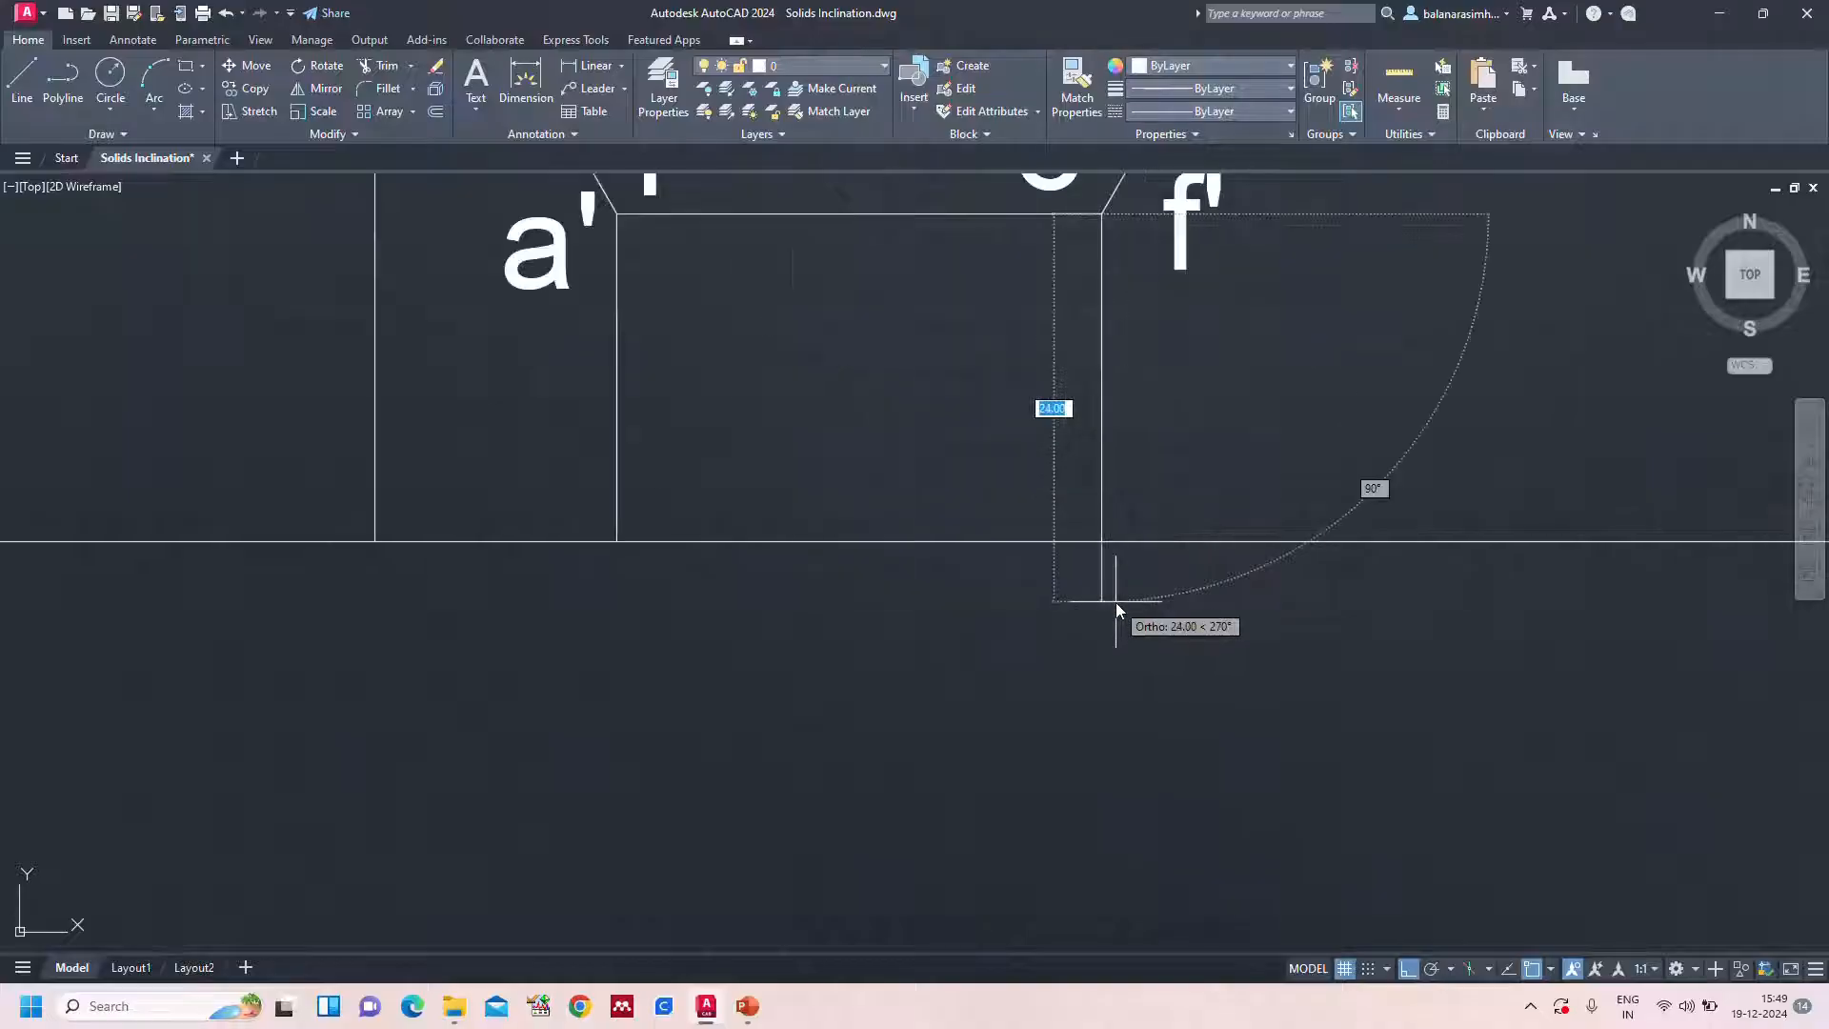
pyautogui.press('Escape')
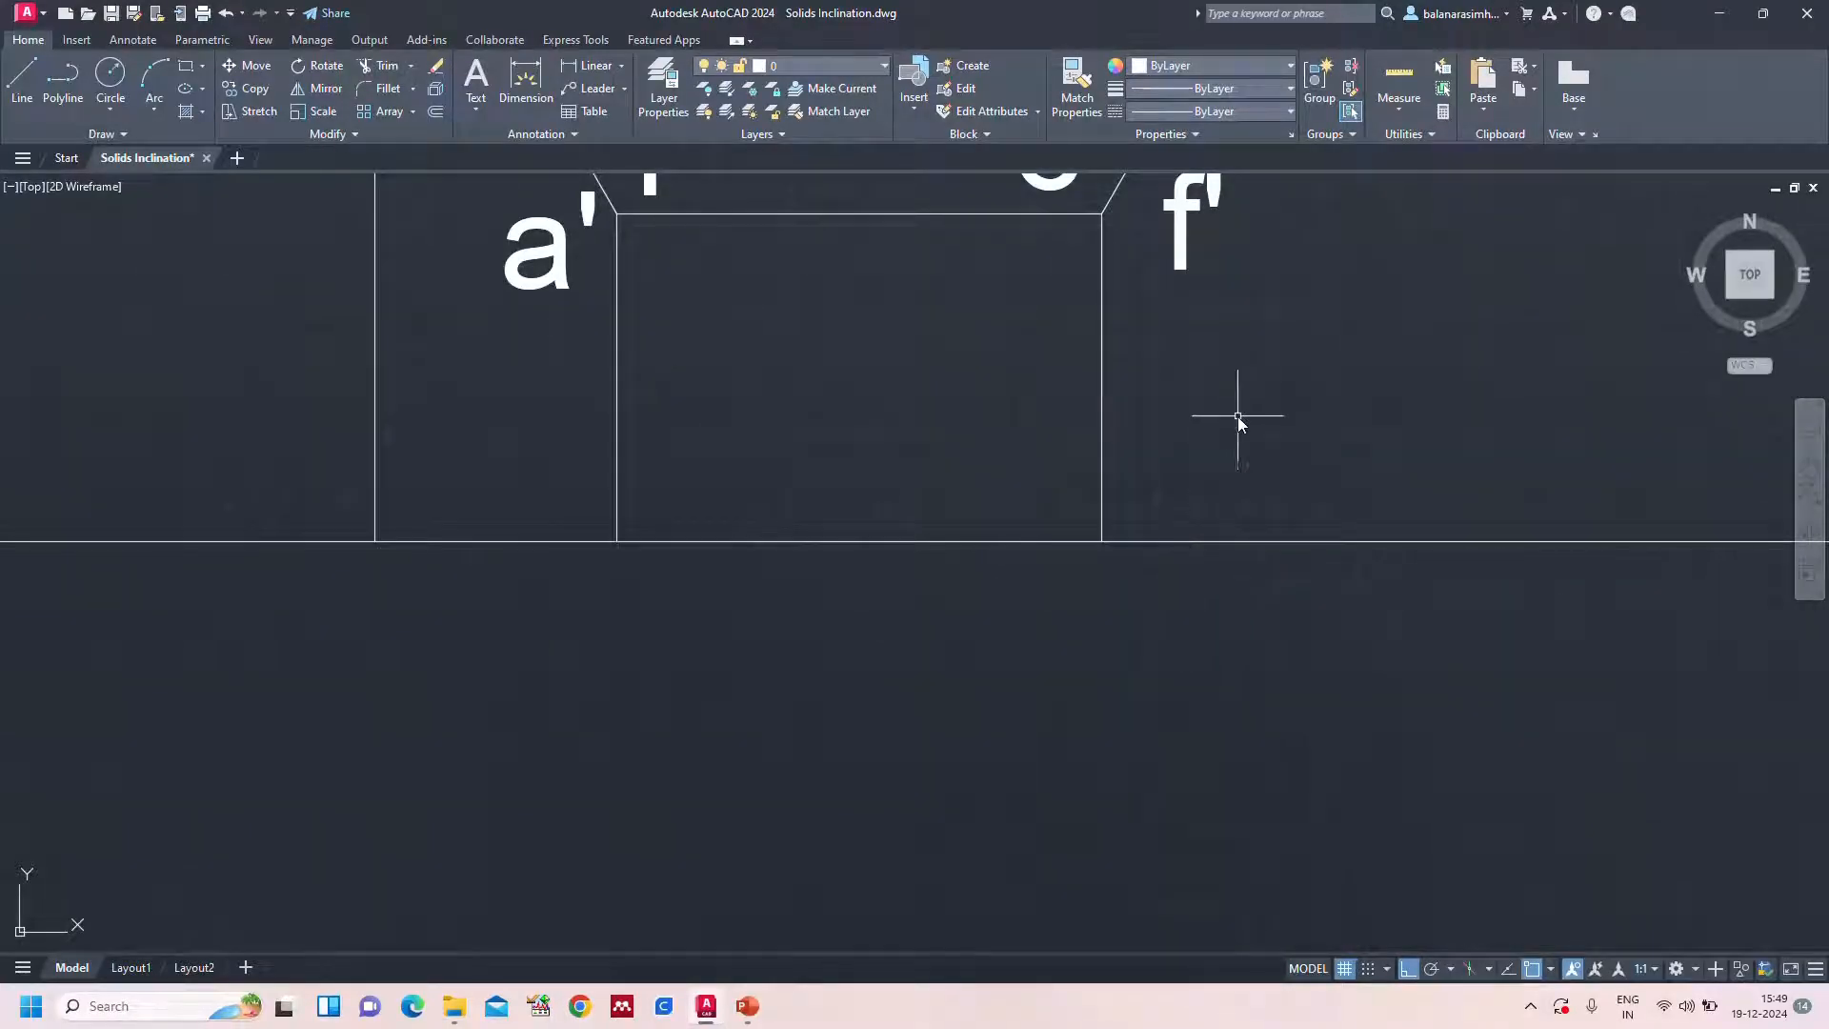
# Draw vertical projector lines from corner e' and from the hexagon's centre down to the XY line
pyautogui.scroll(-8, 1238, 419)
pyautogui.press('Return')
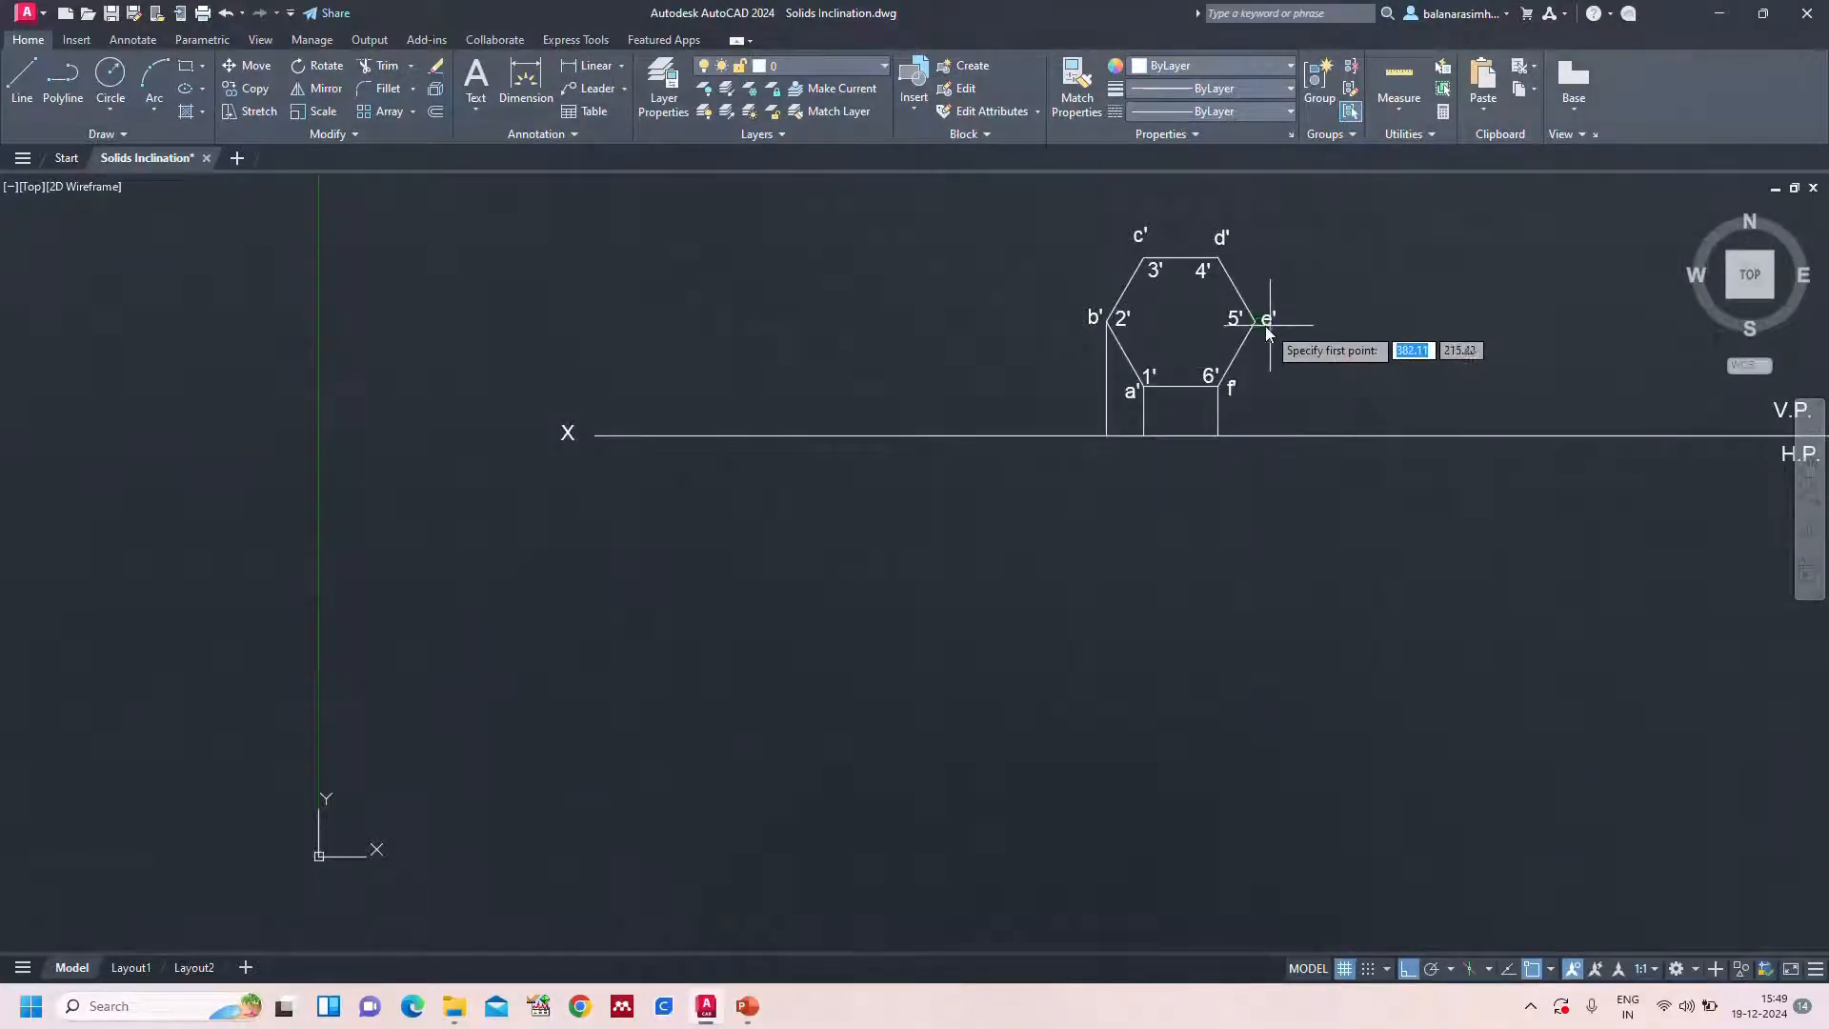
pyautogui.scroll(5, 1261, 324)
pyautogui.click(1261, 324)
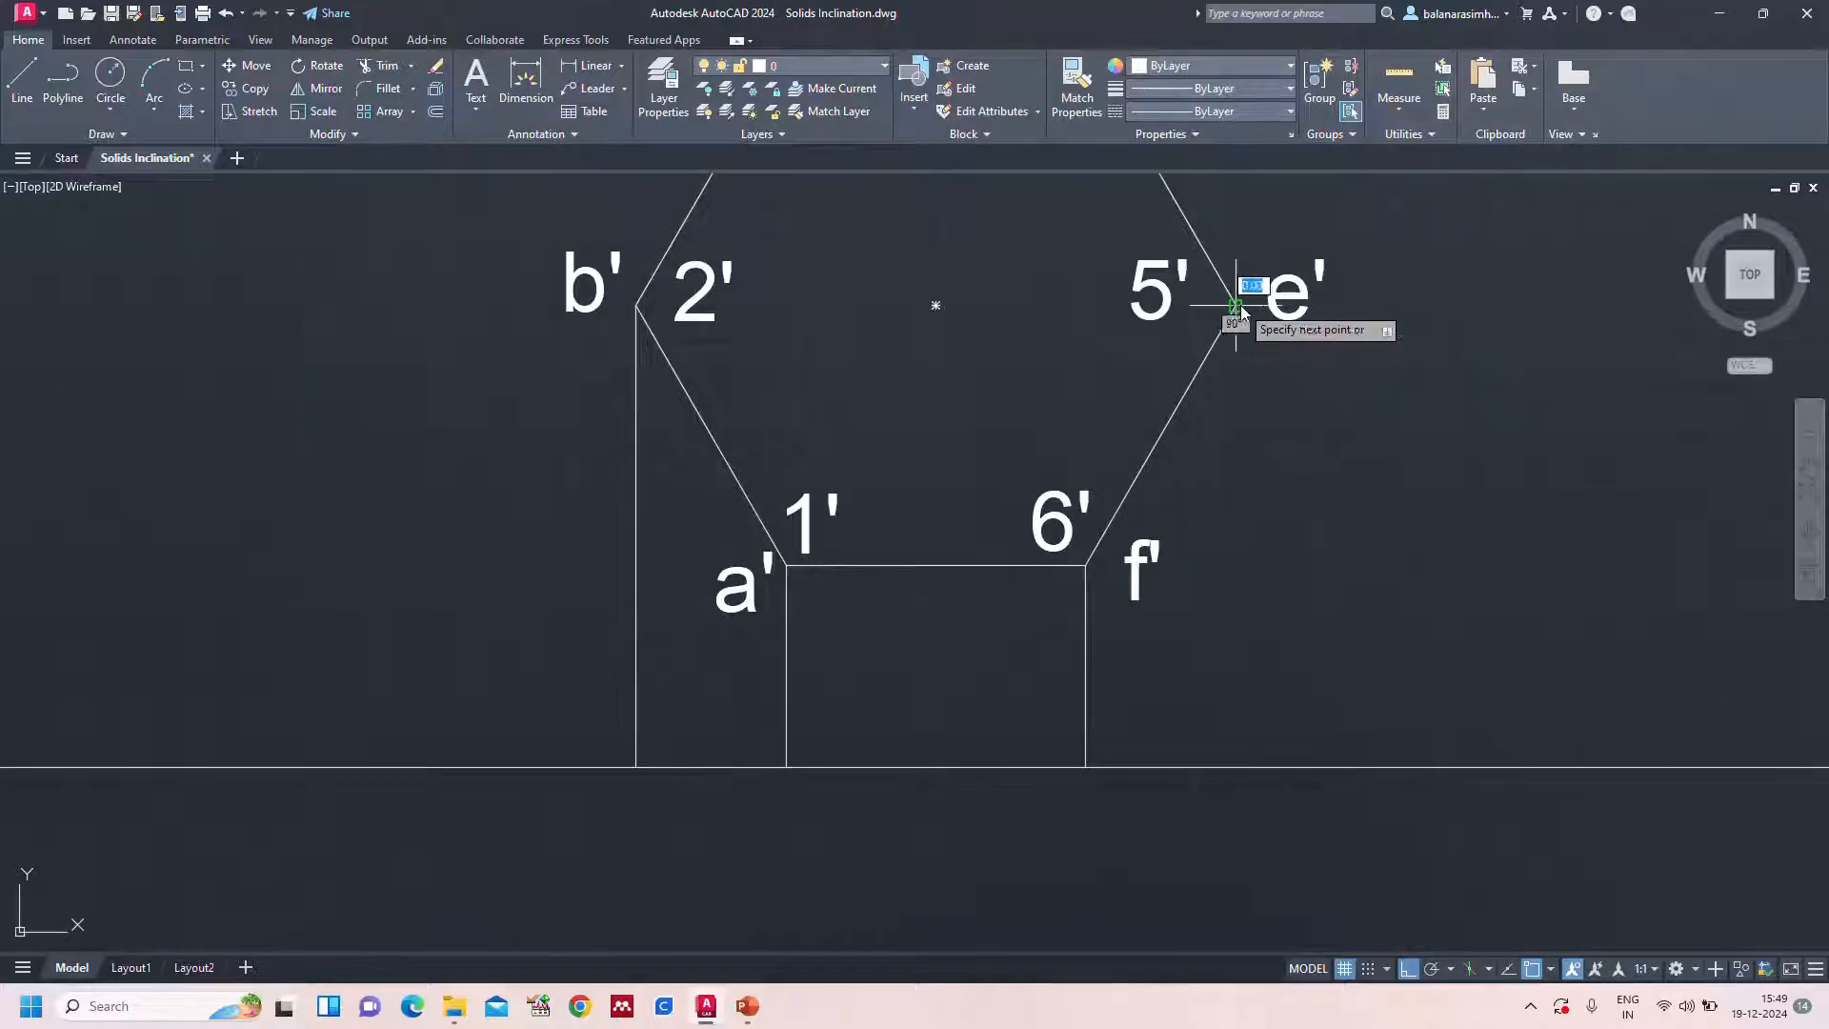
pyautogui.scroll(-4, 1247, 494)
pyautogui.click(1252, 603)
pyautogui.press('Return')
pyautogui.press('Return')
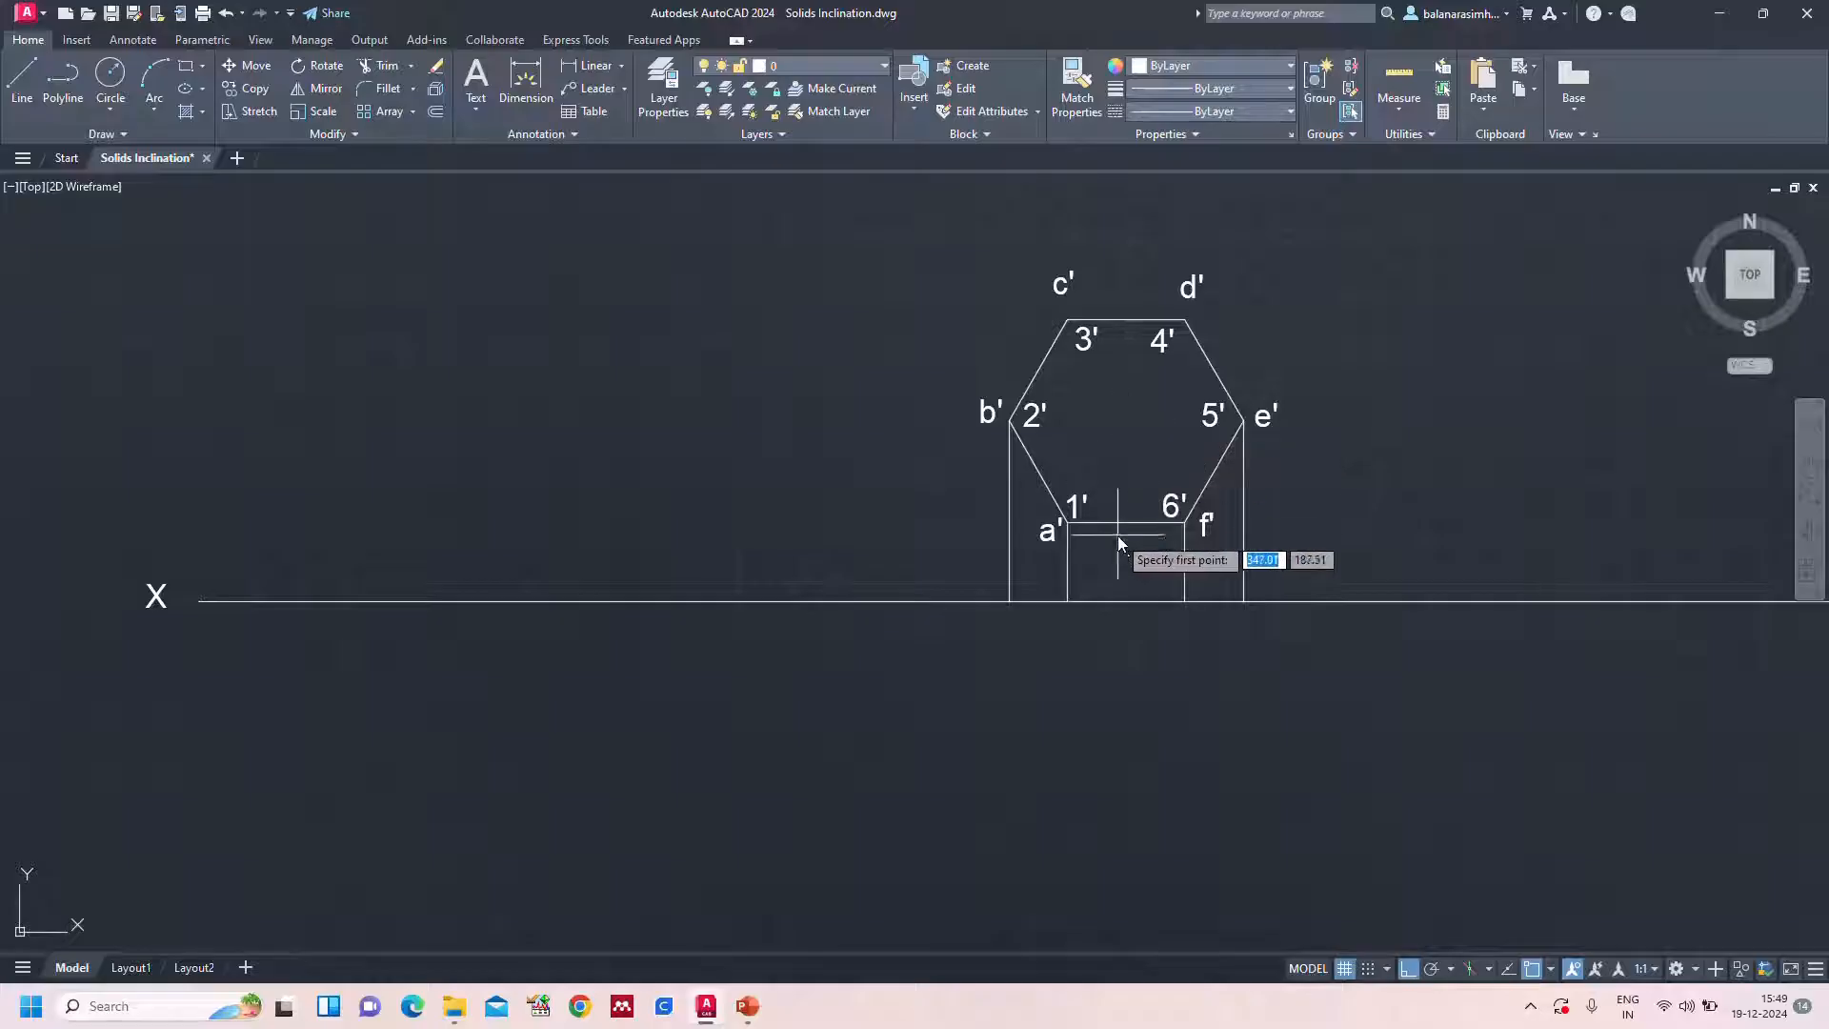
pyautogui.click(1127, 420)
pyautogui.click(1127, 601)
pyautogui.press('Return')
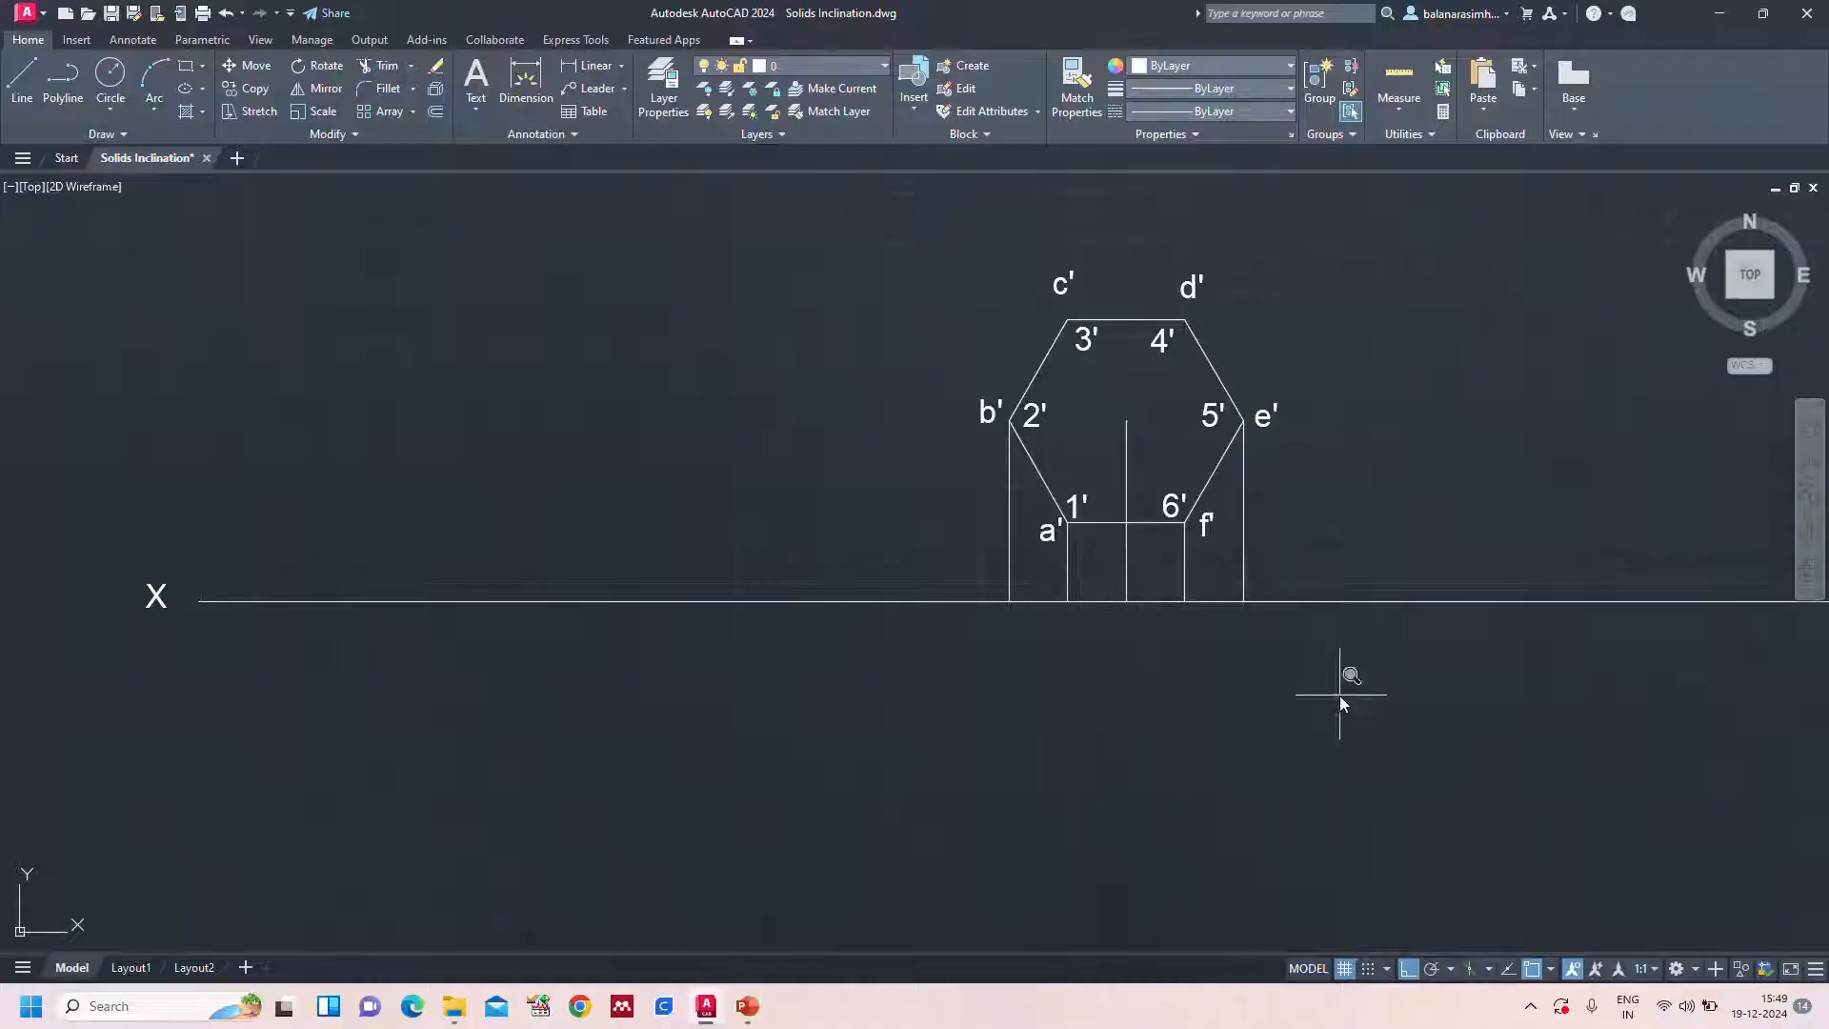
# Draw the prism's axis as a 100 mm line straight down from the foot of the centre projector on XY
pyautogui.middleClick(1339, 696)
pyautogui.middleClick(1339, 695)
pyautogui.press('Return')
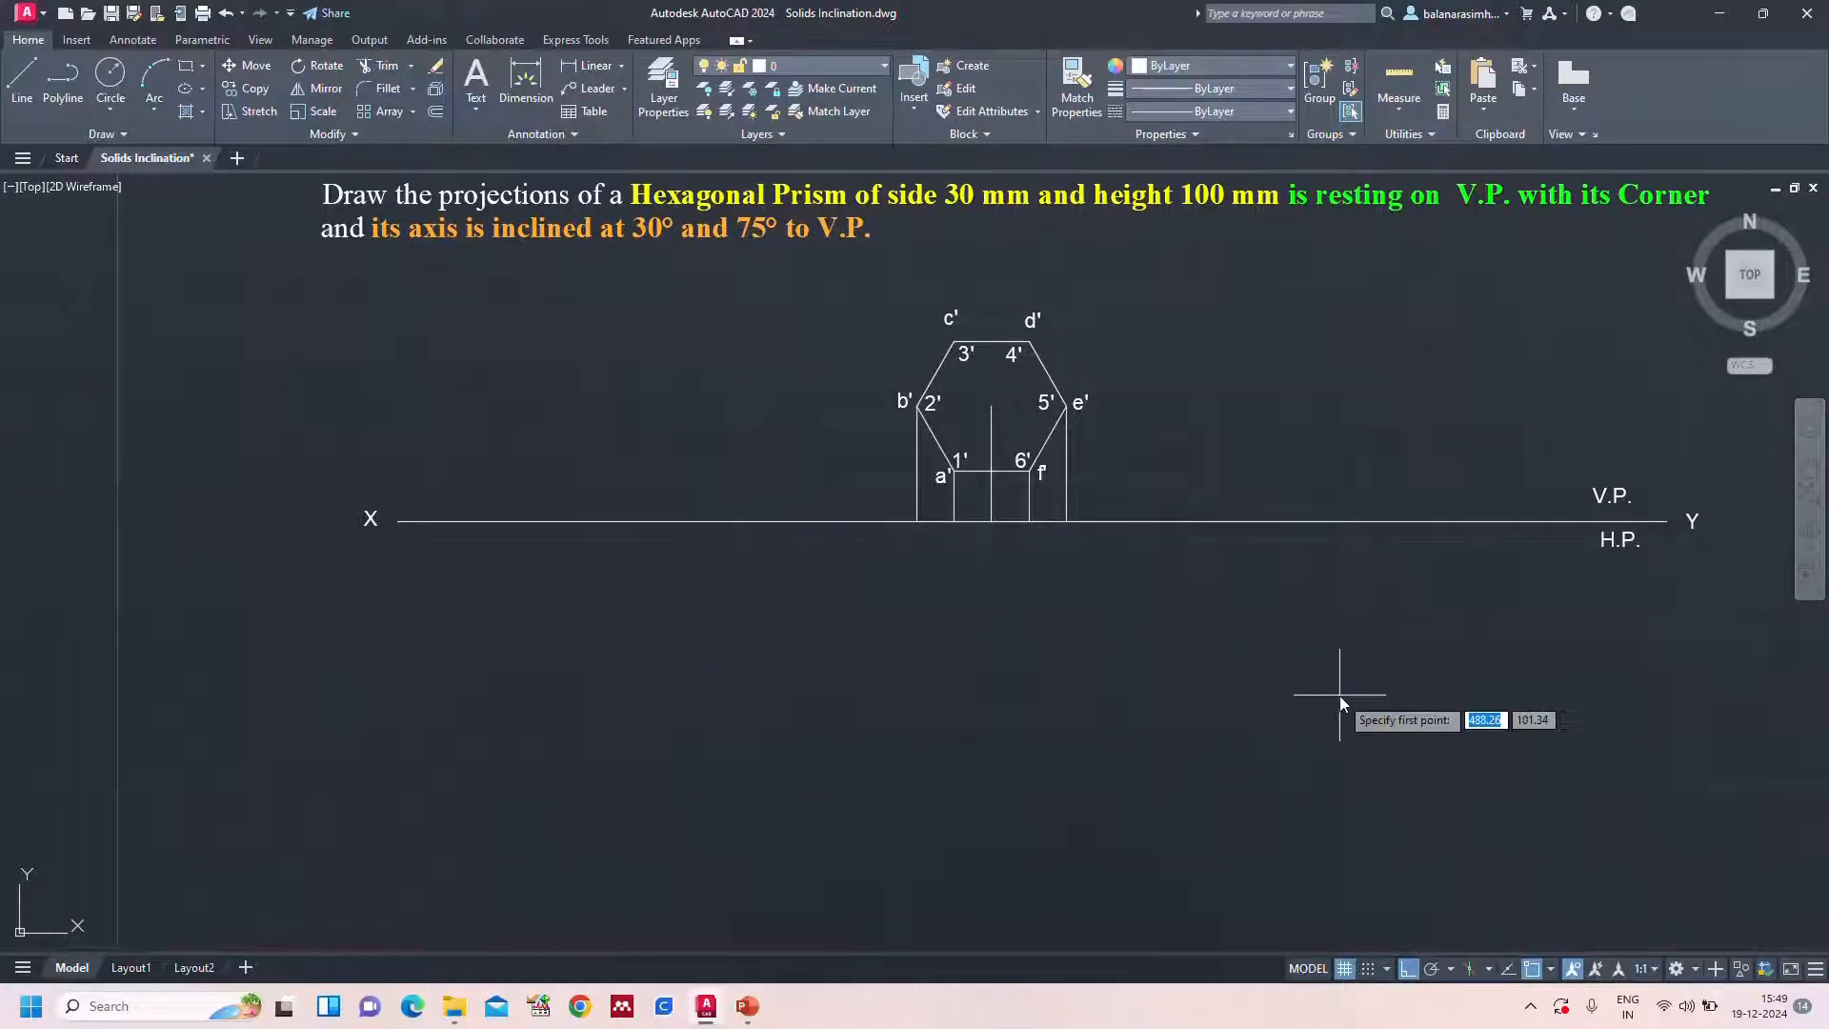
pyautogui.click(986, 523)
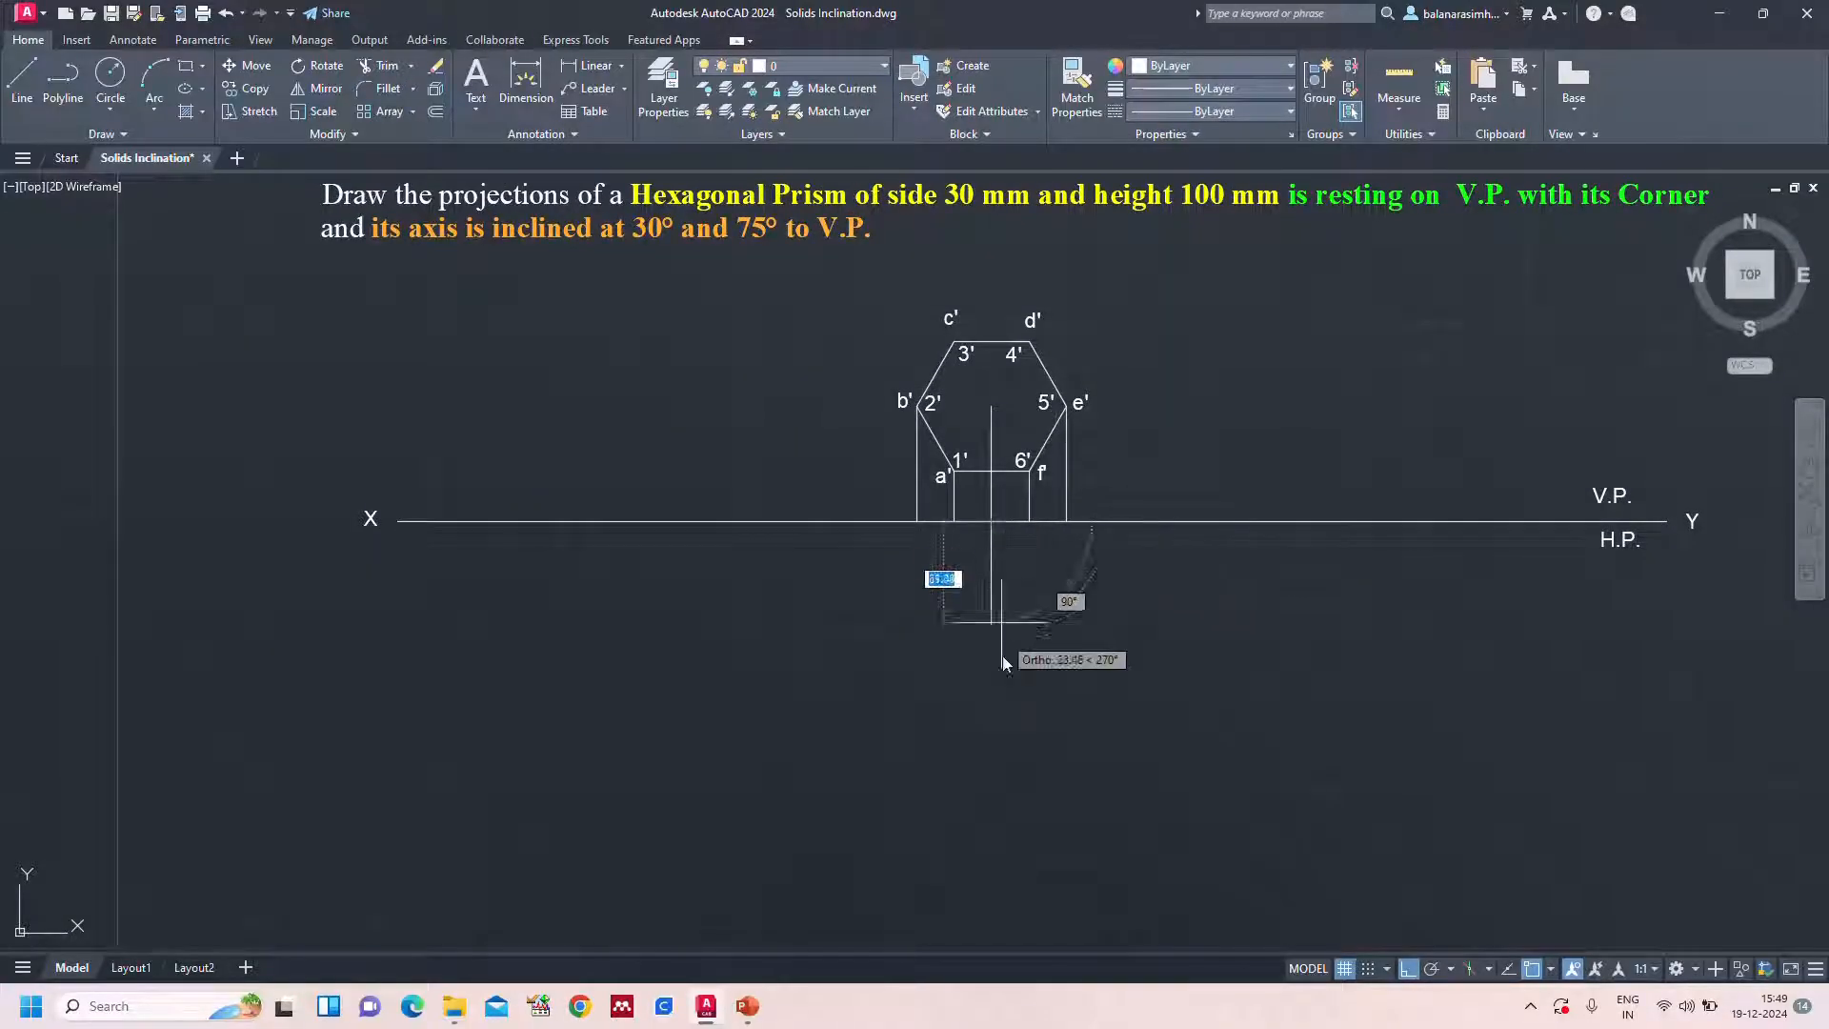
pyautogui.write('100')
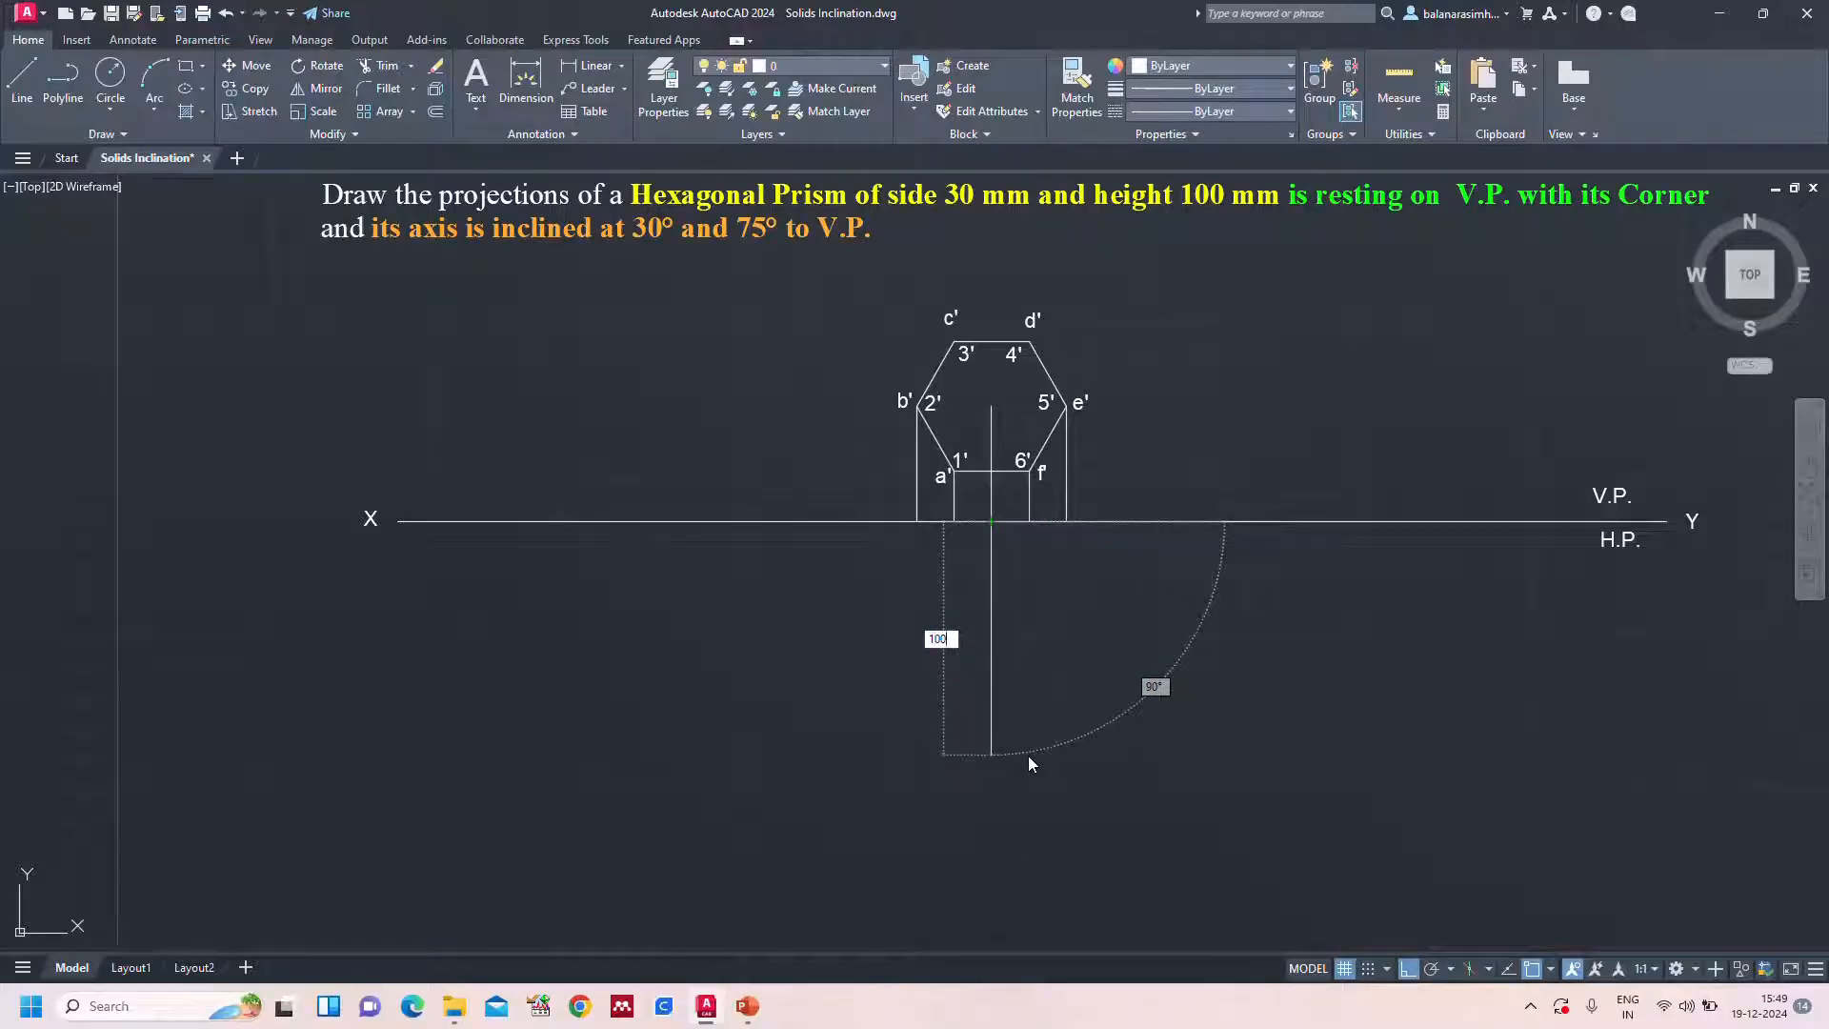
pyautogui.press('Return')
pyautogui.press('Escape')
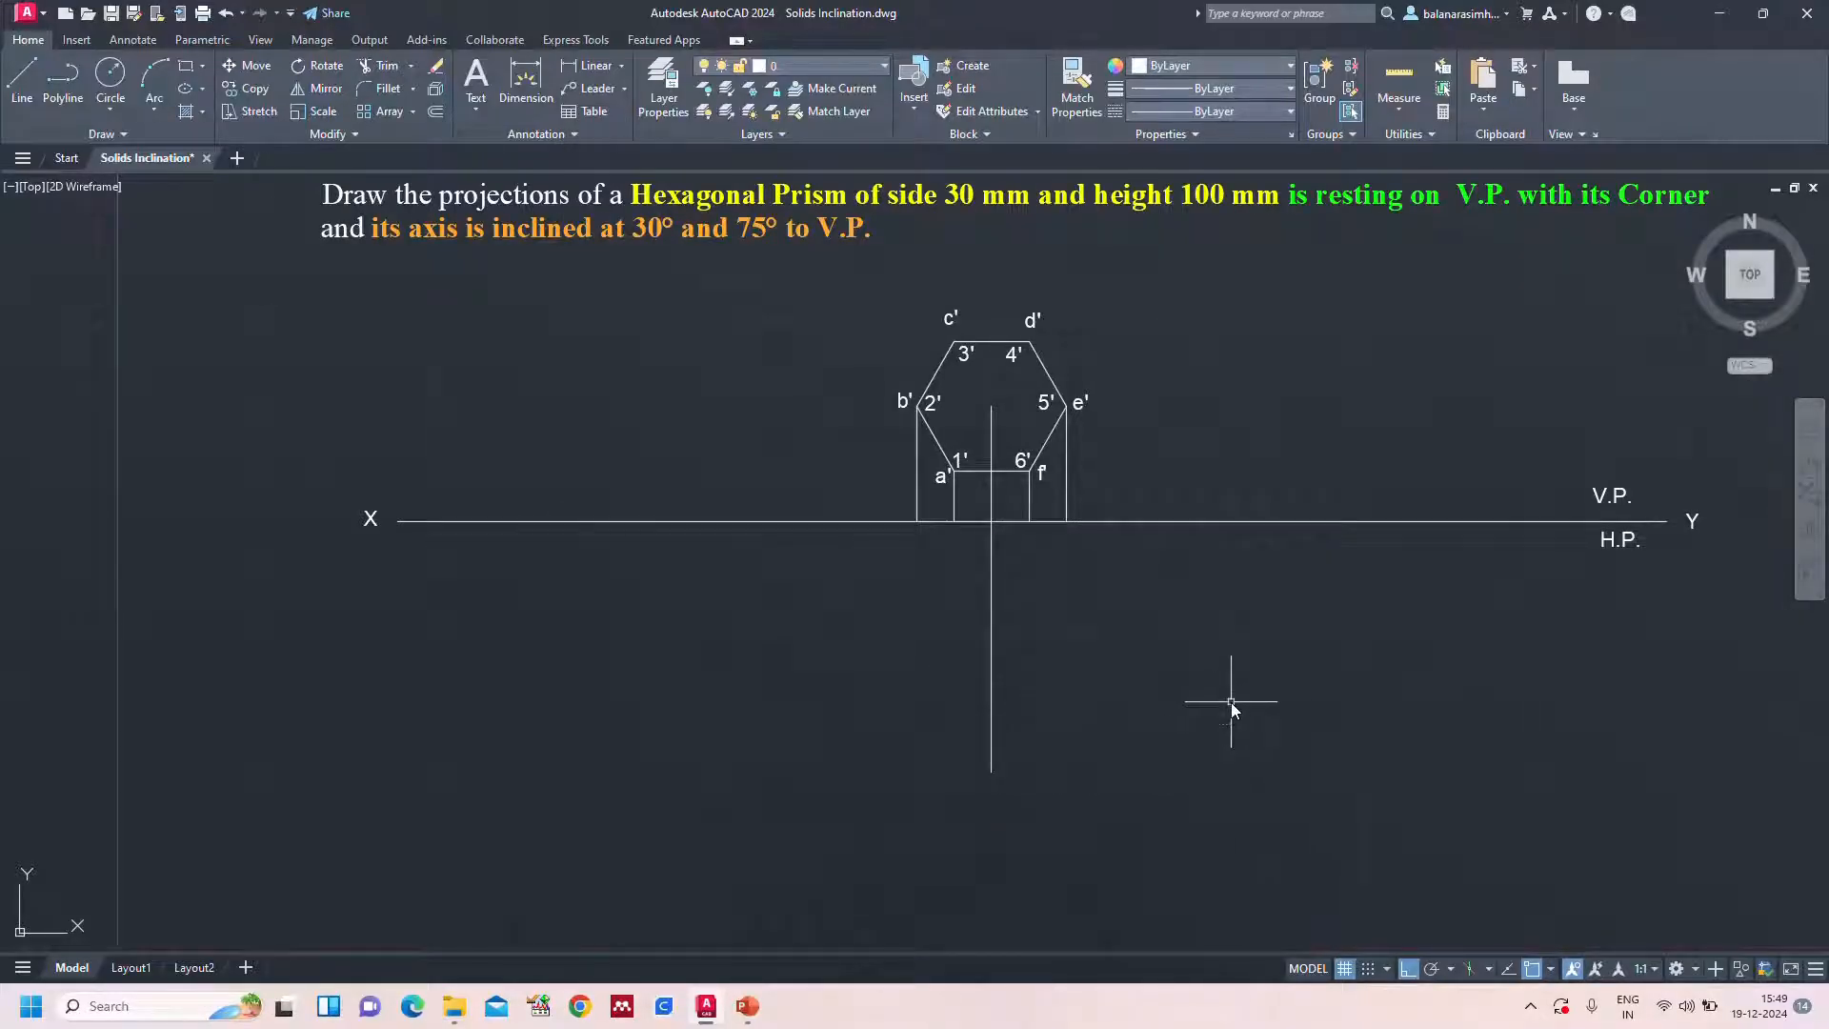
# Check the Hexagonal Prism slide in PowerPoint, and draw 100 mm vertical lines down from the feet of the b' and a' projectors on XY in AutoCAD
pyautogui.click(748, 1006)
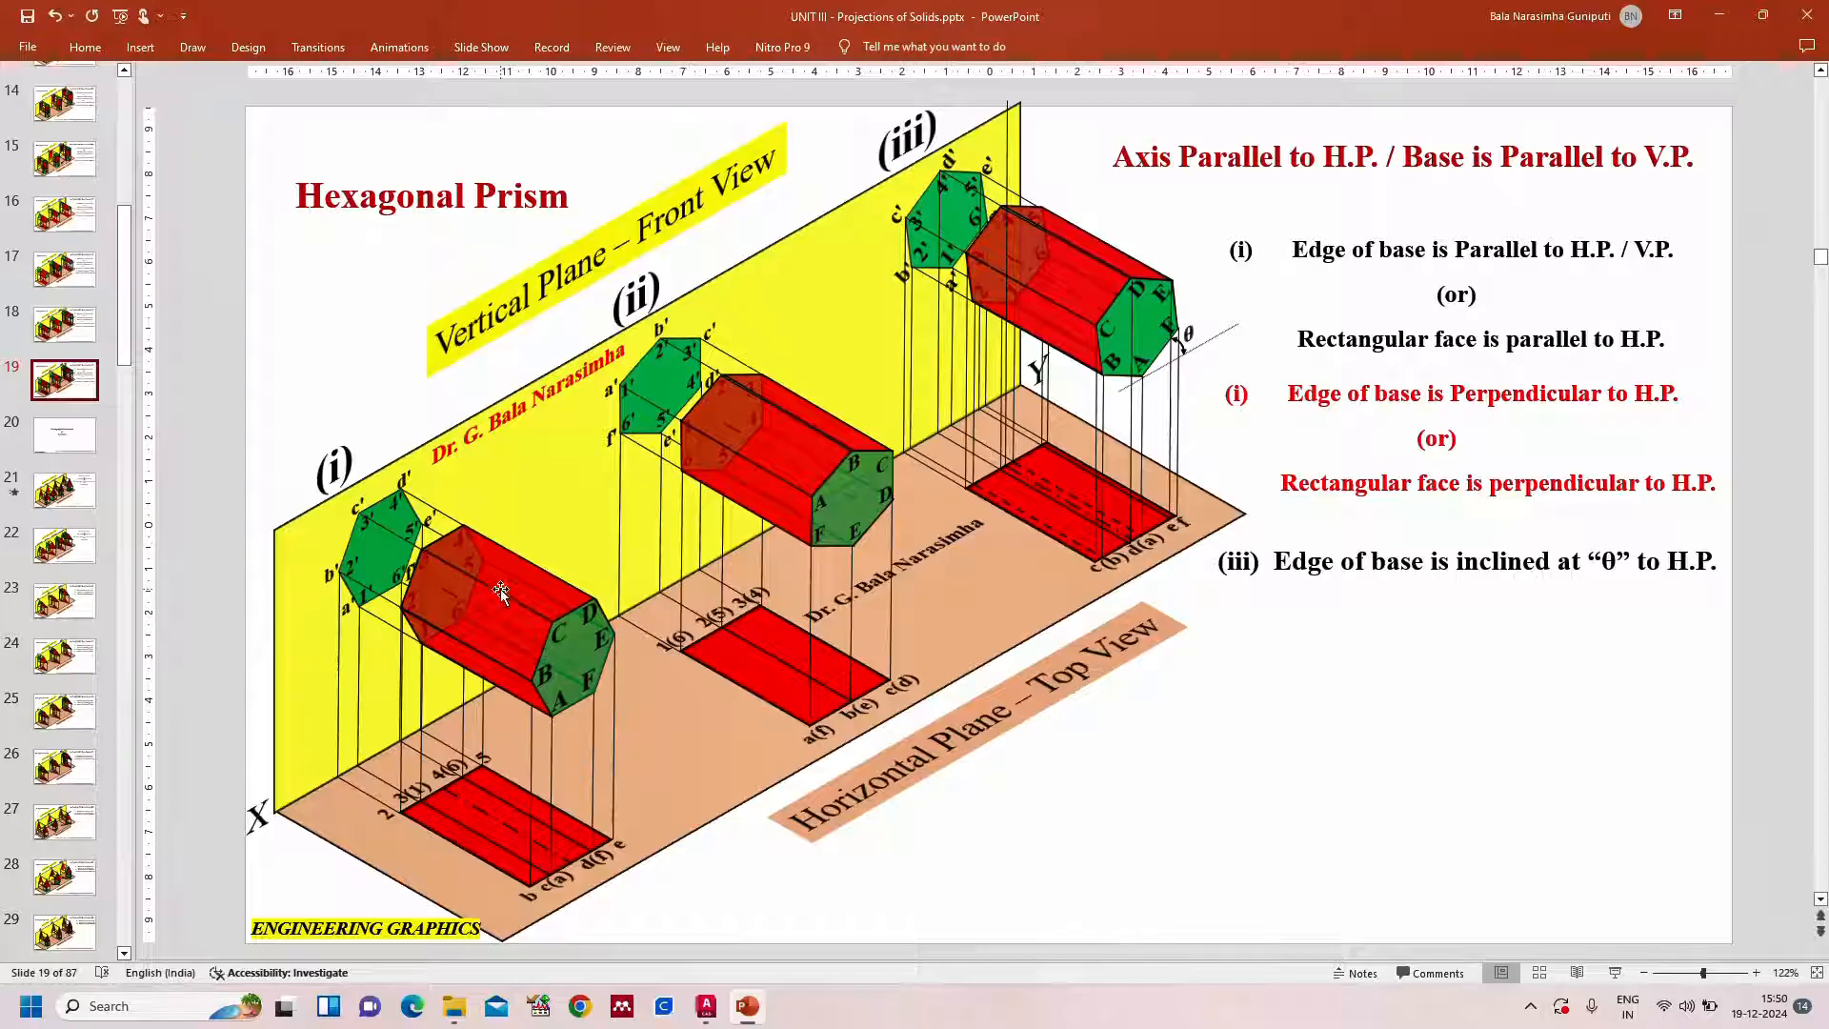
pyautogui.click(707, 1012)
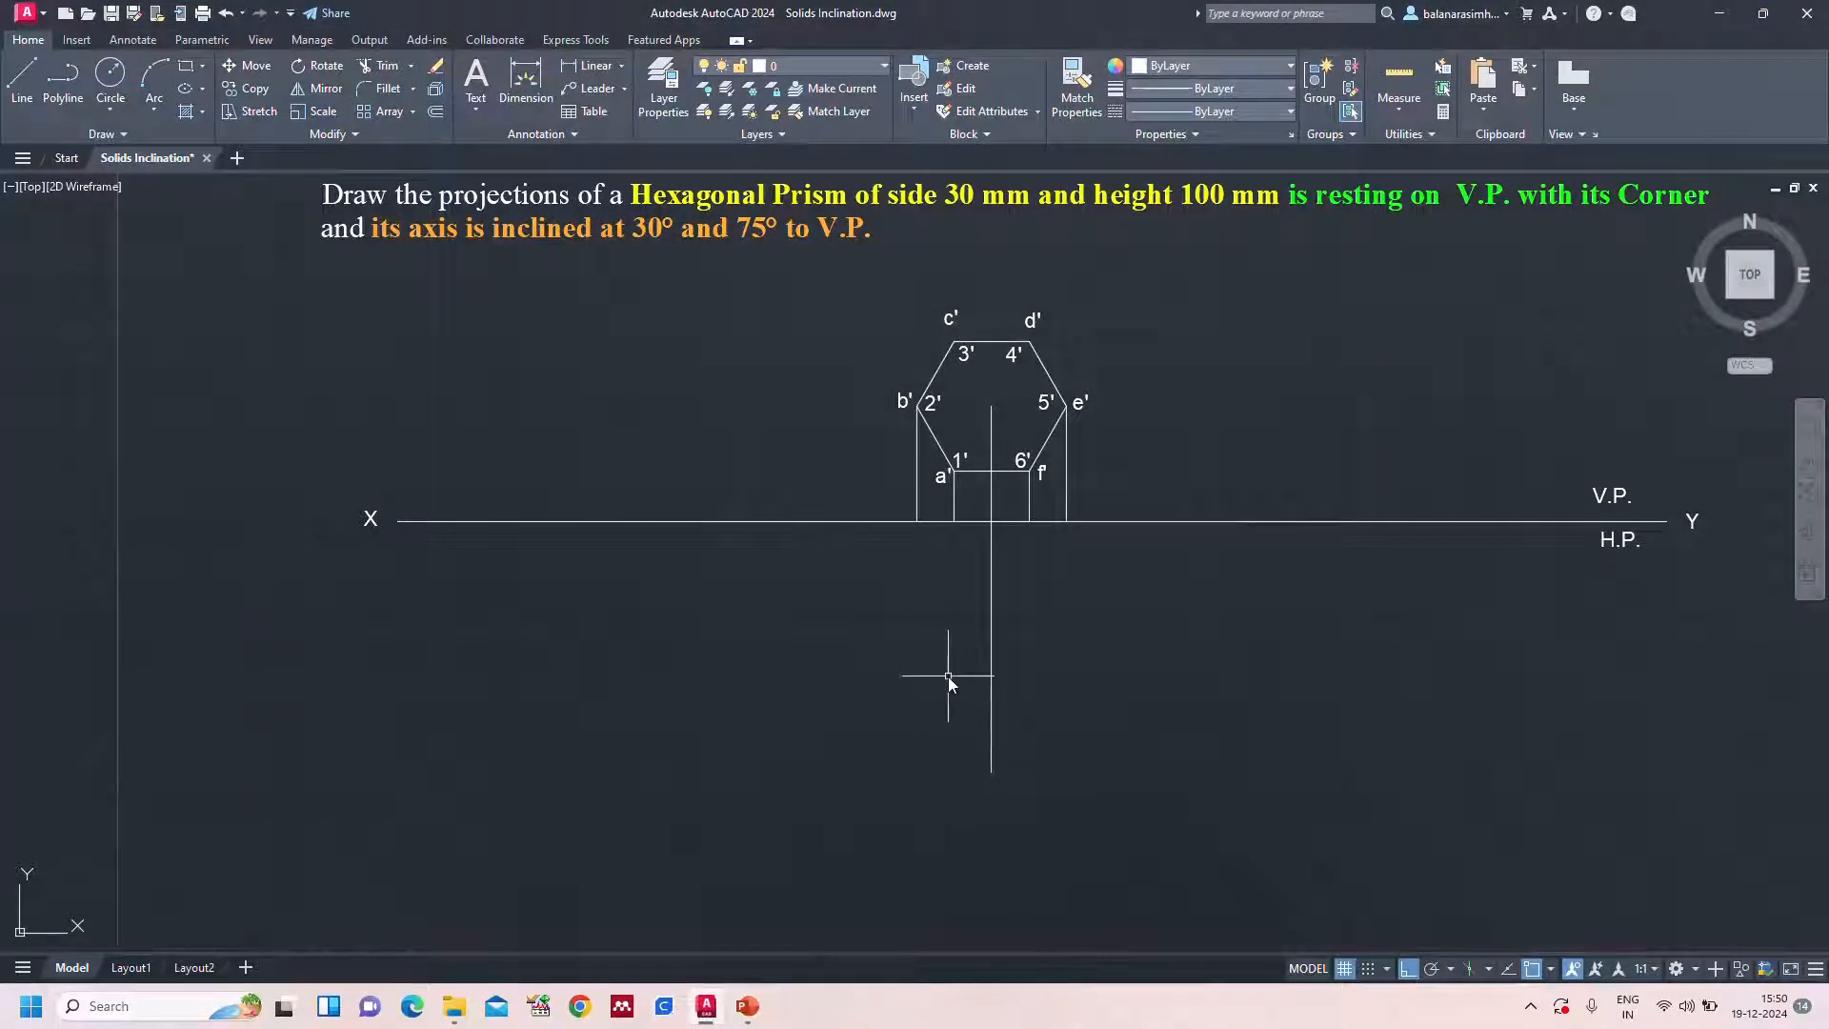
pyautogui.press('Return')
pyautogui.click(917, 521)
pyautogui.write('100')
pyautogui.press('Return')
pyautogui.press('Return')
pyautogui.press('Return')
pyautogui.click(953, 521)
pyautogui.write('100')
pyautogui.press('Return')
pyautogui.press('Return')
# Draw 100 mm vertical lines straight down from the feet of the f' and e' projectors on the XY line
pyautogui.press('Return')
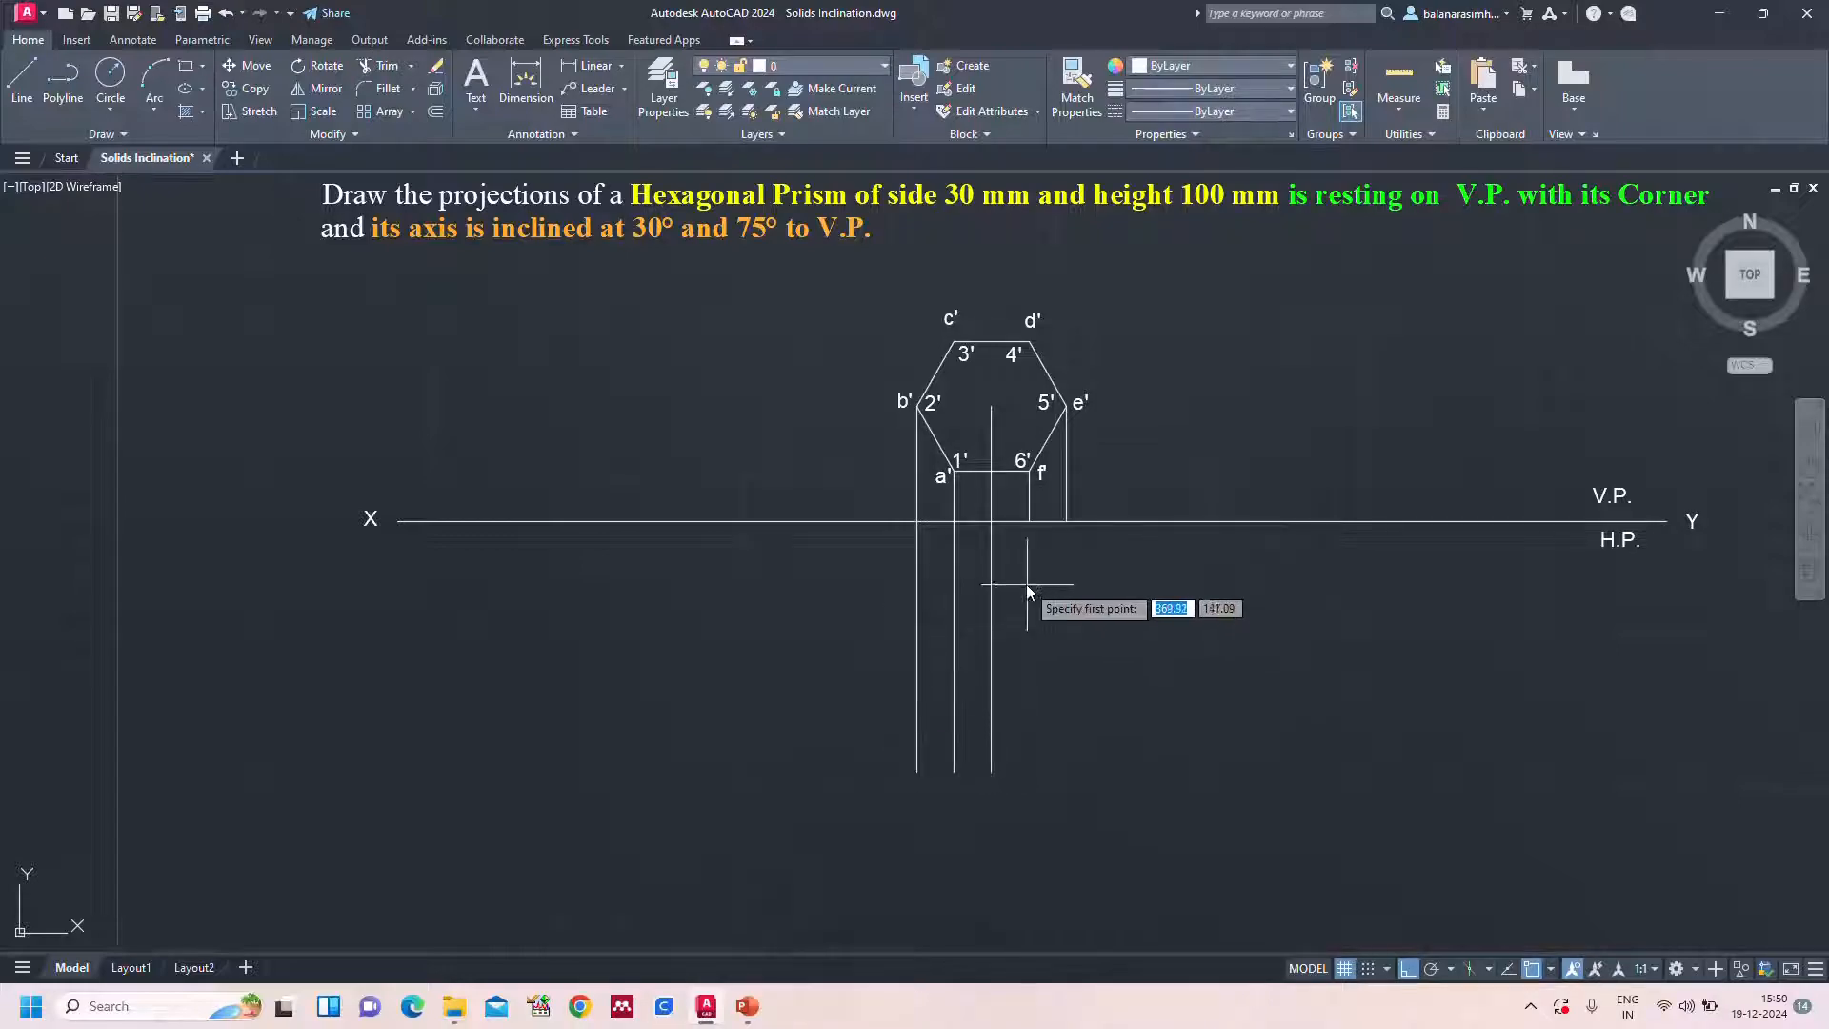
pyautogui.click(1031, 521)
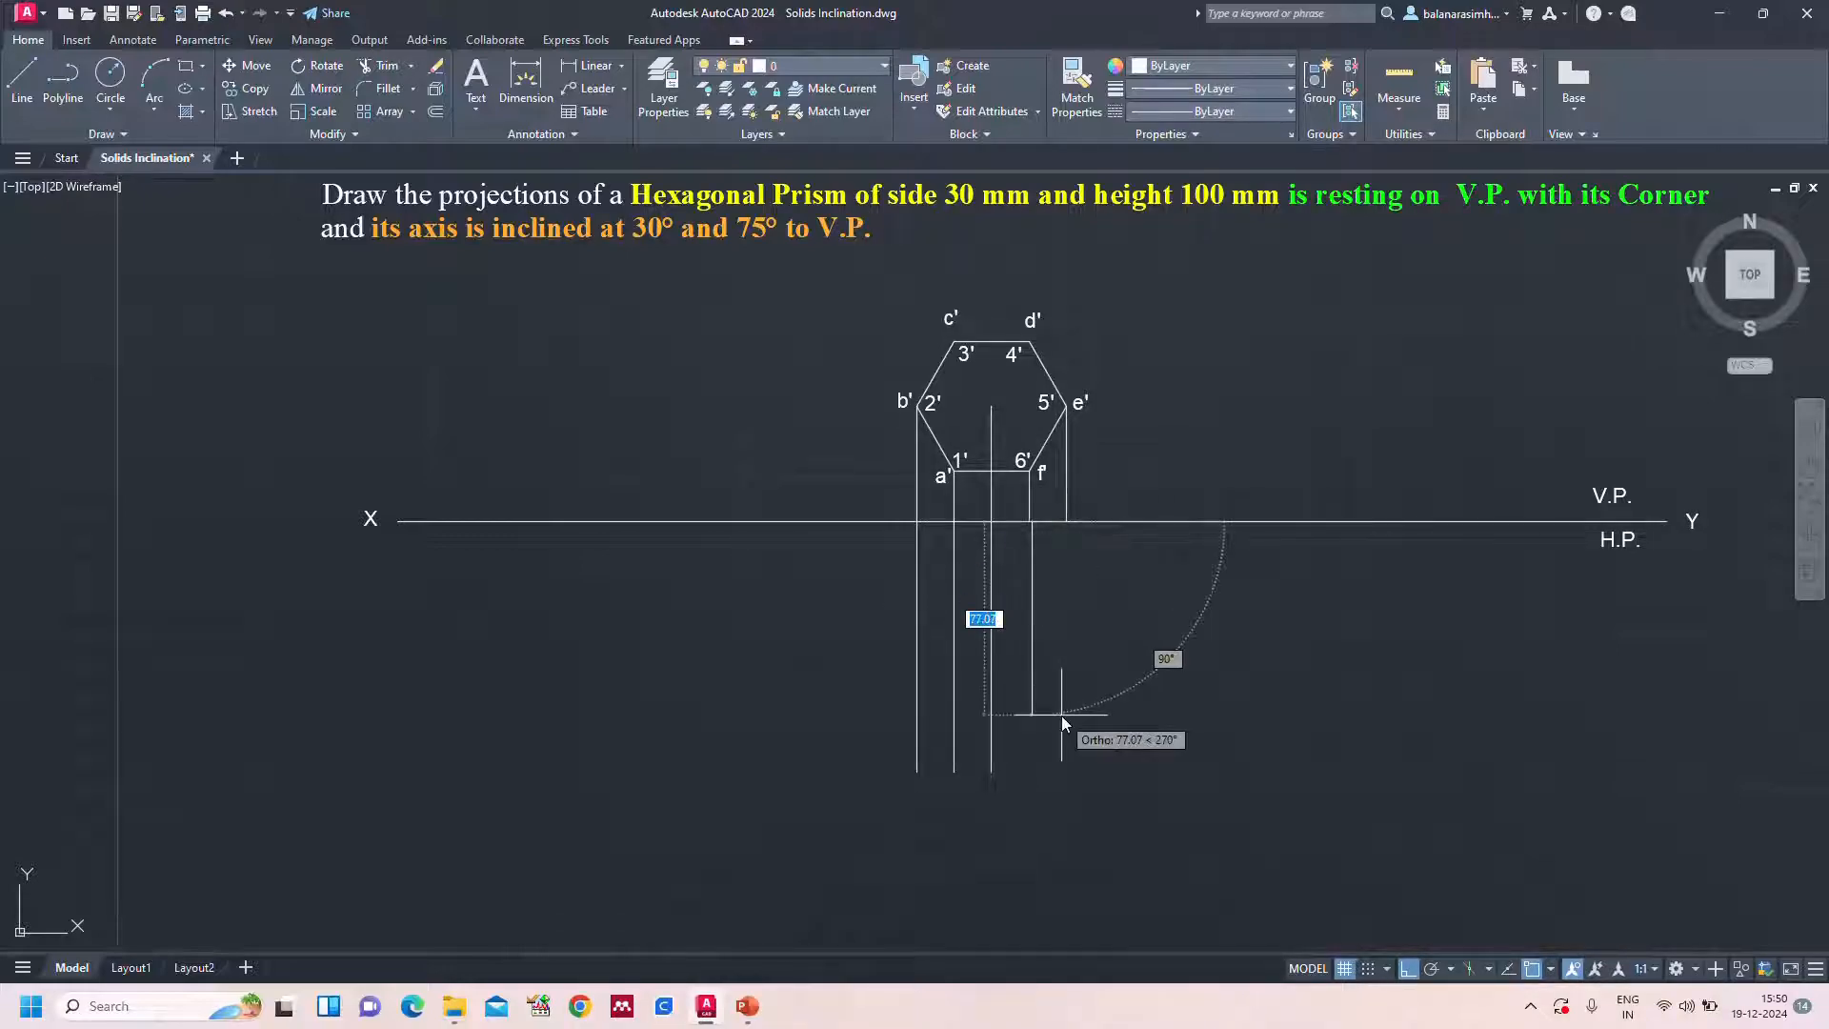
pyautogui.press('Escape')
pyautogui.press('l')
pyautogui.press('Return')
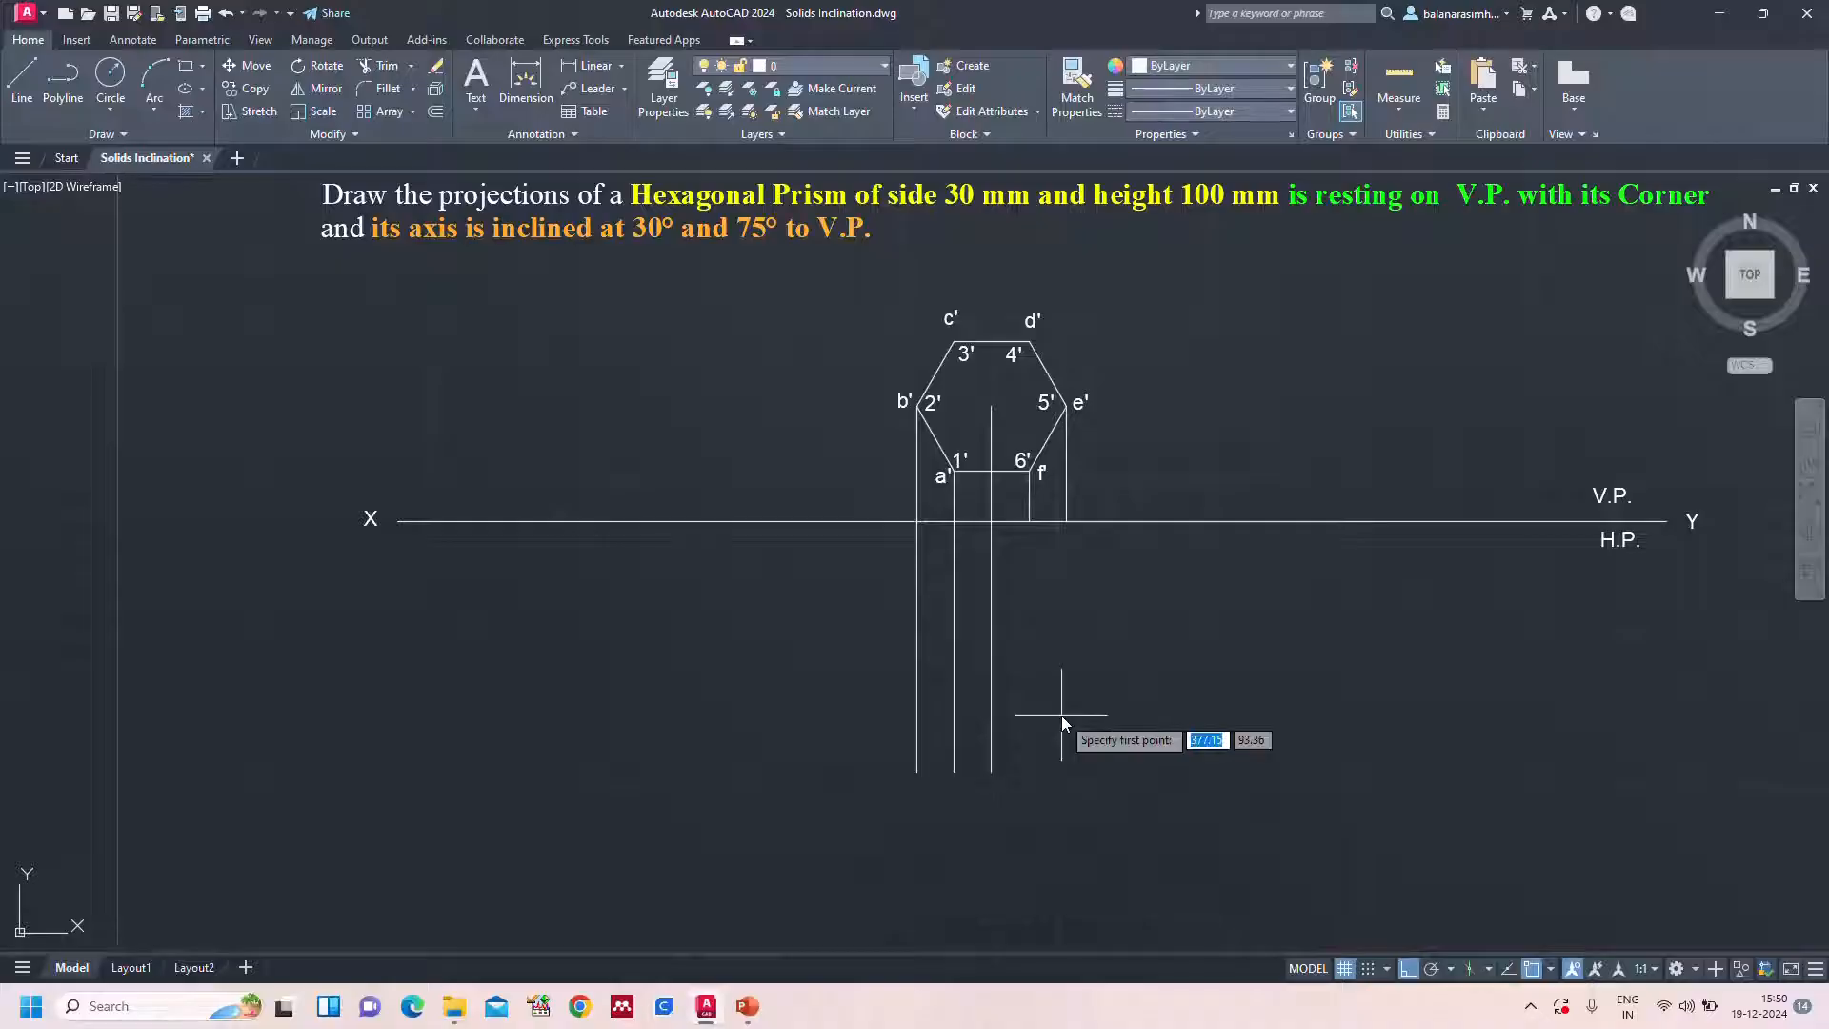
pyautogui.click(1030, 521)
pyautogui.press('Escape')
pyautogui.press('Return')
pyautogui.click(1065, 521)
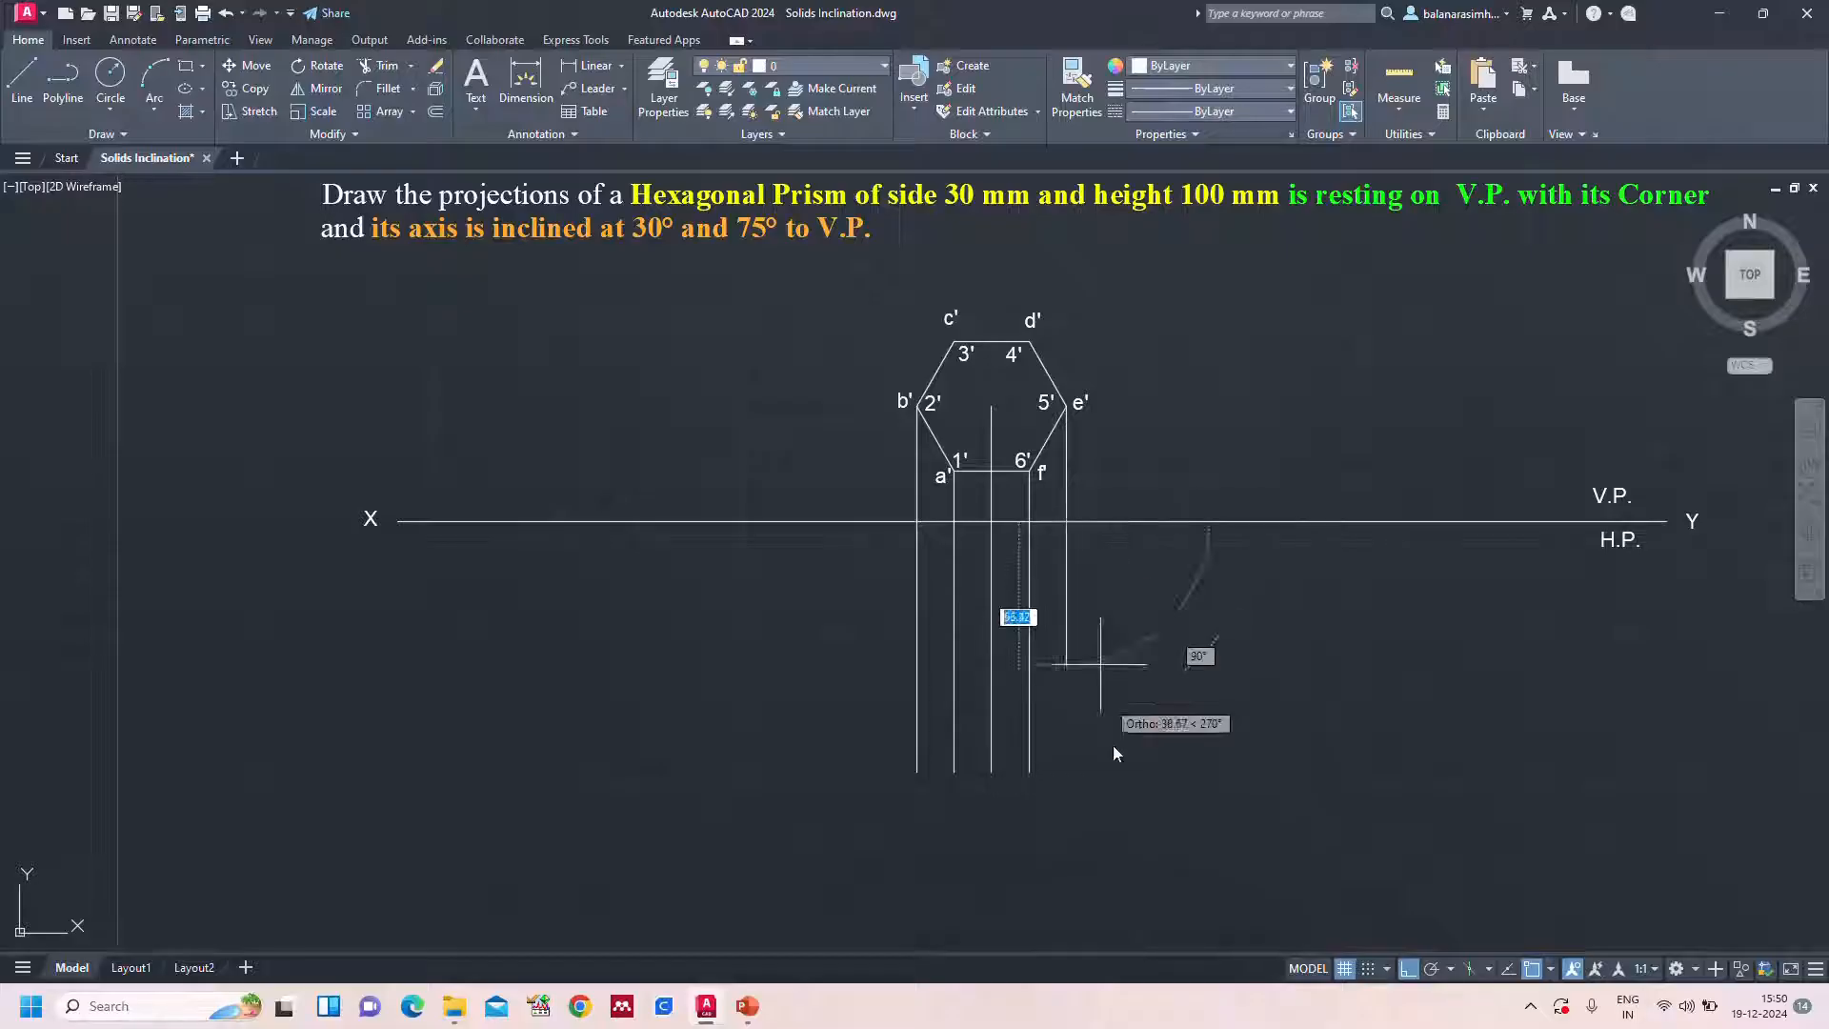
pyautogui.write('100')
pyautogui.press('Return')
# Close the top view with horizontal lines across the lower ends of the verticals and along XY between the outer verticals
pyautogui.press('Return')
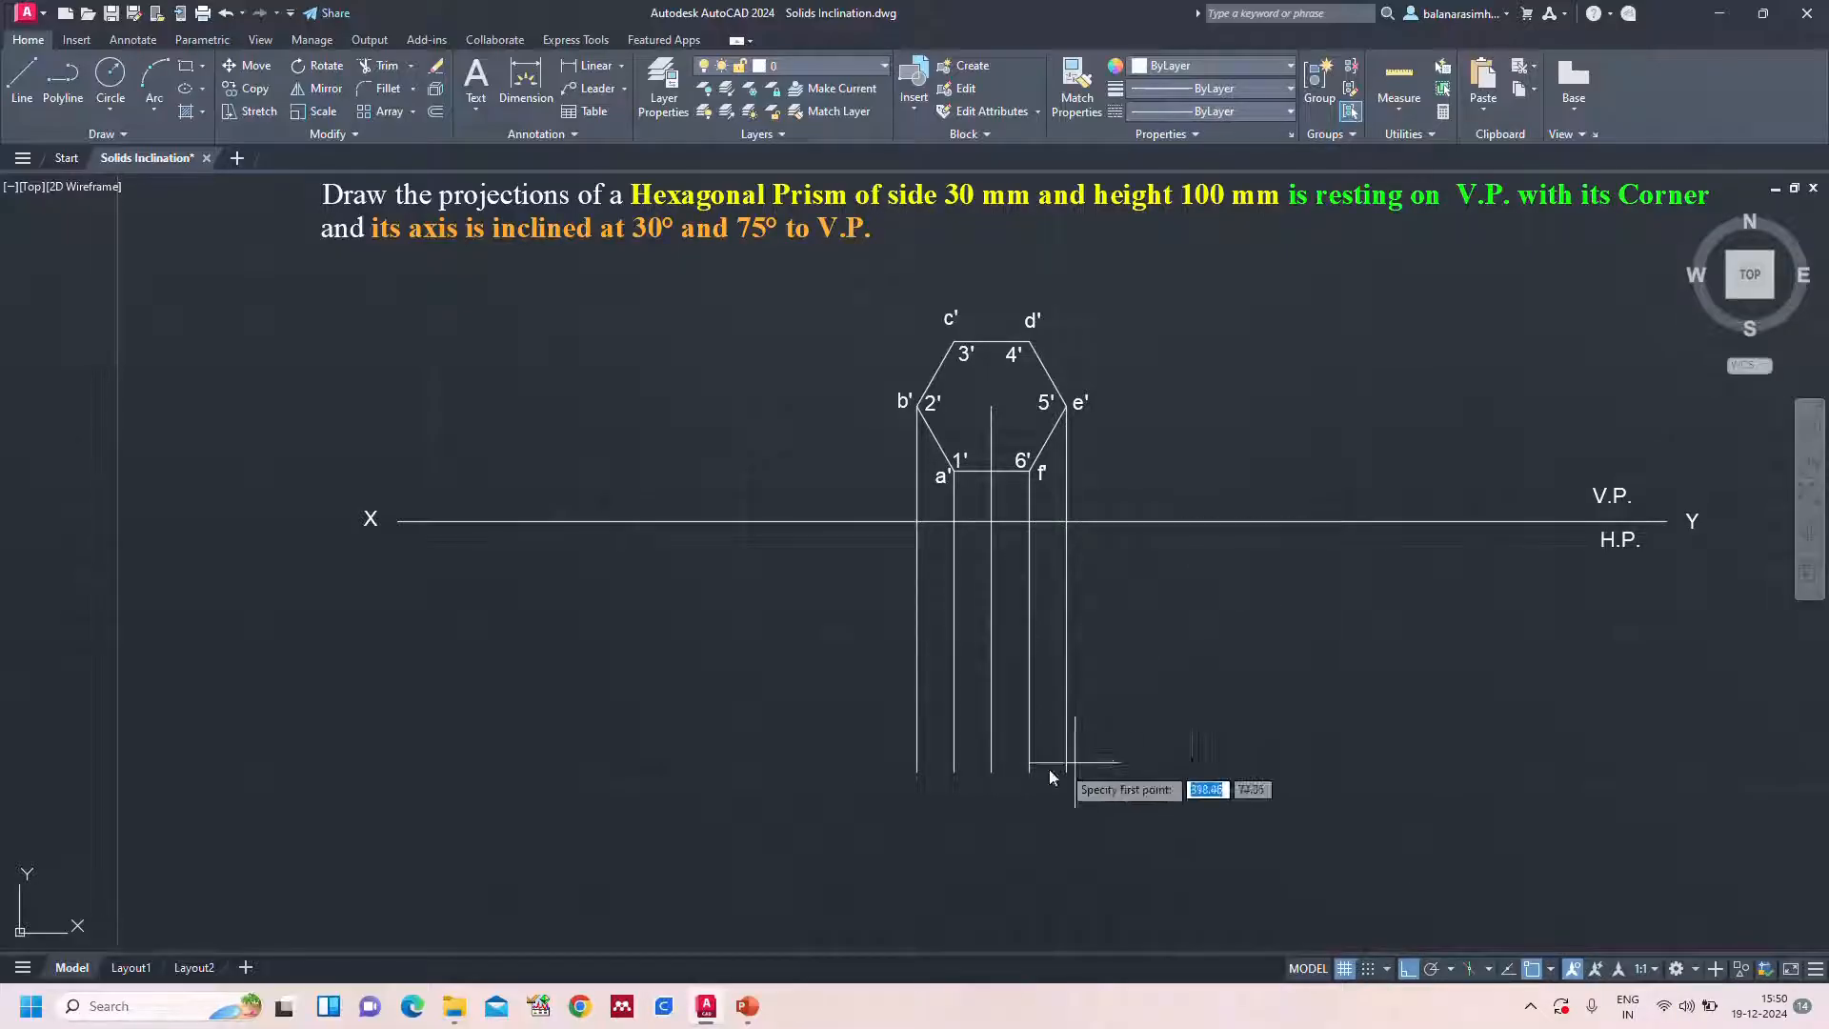
pyautogui.click(917, 773)
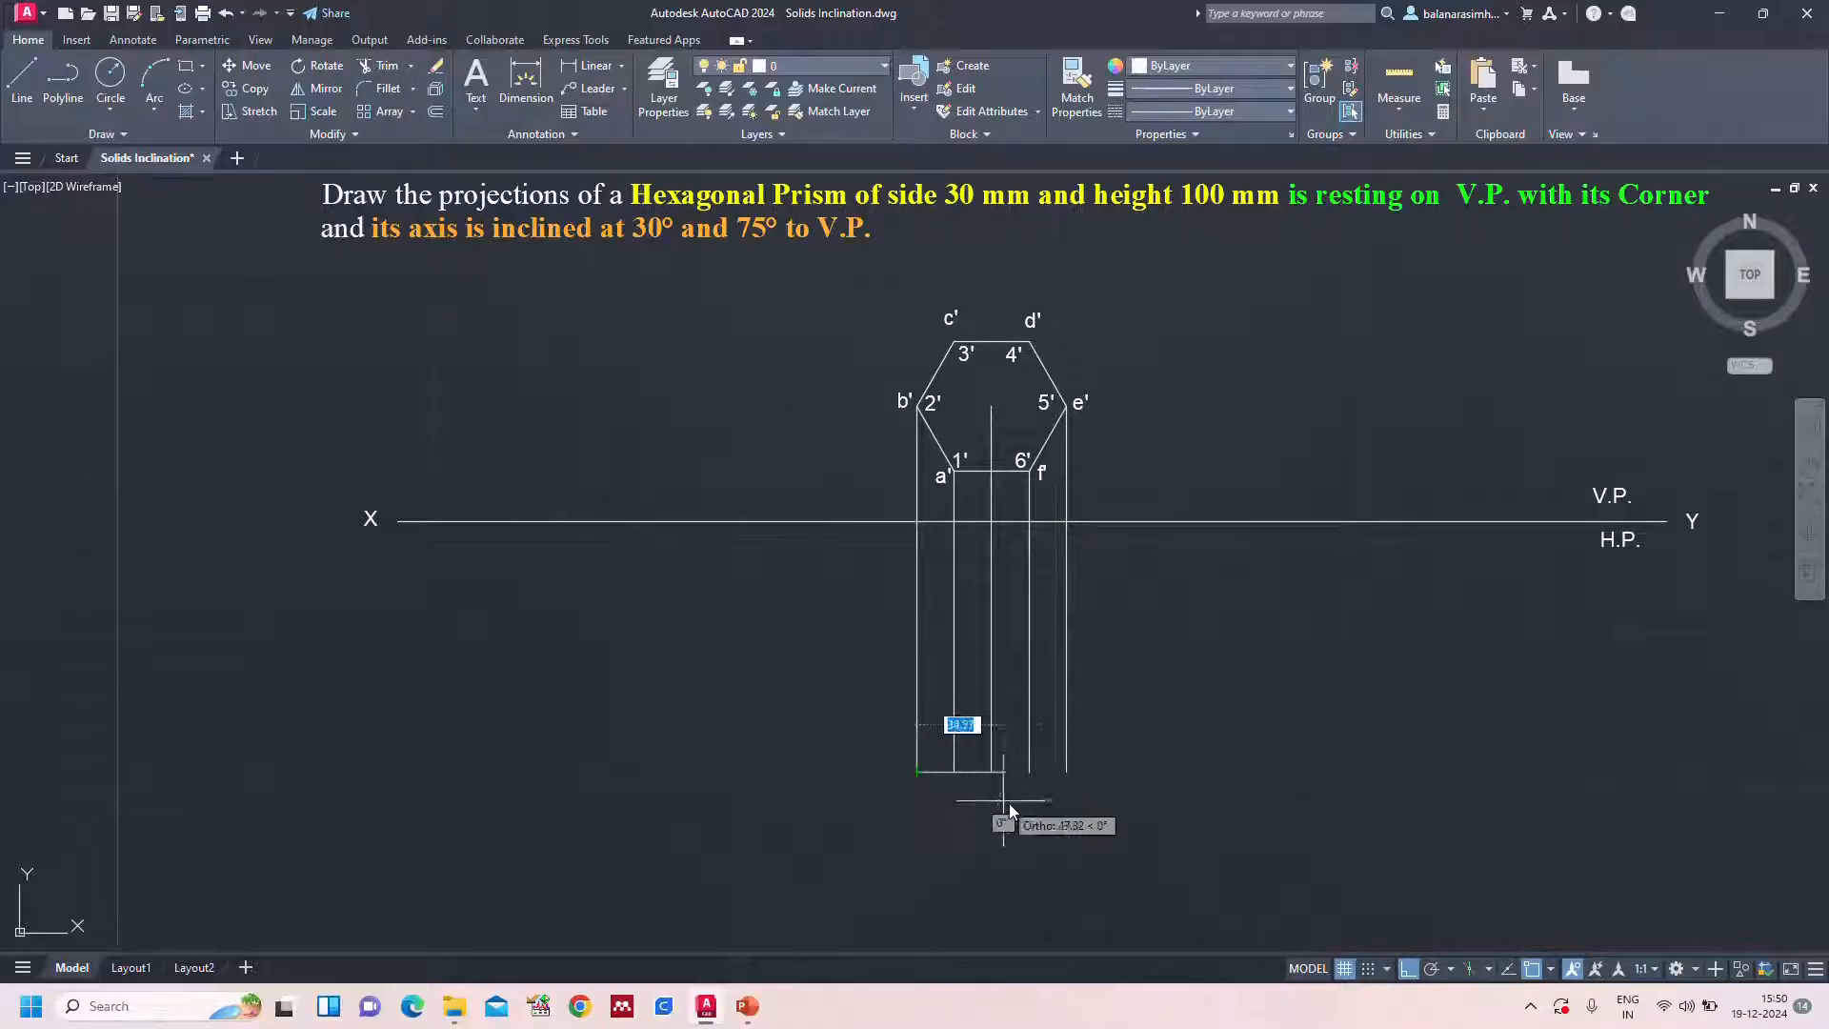
pyautogui.click(1070, 774)
pyautogui.press('Return')
pyautogui.press('Return')
pyautogui.click(919, 523)
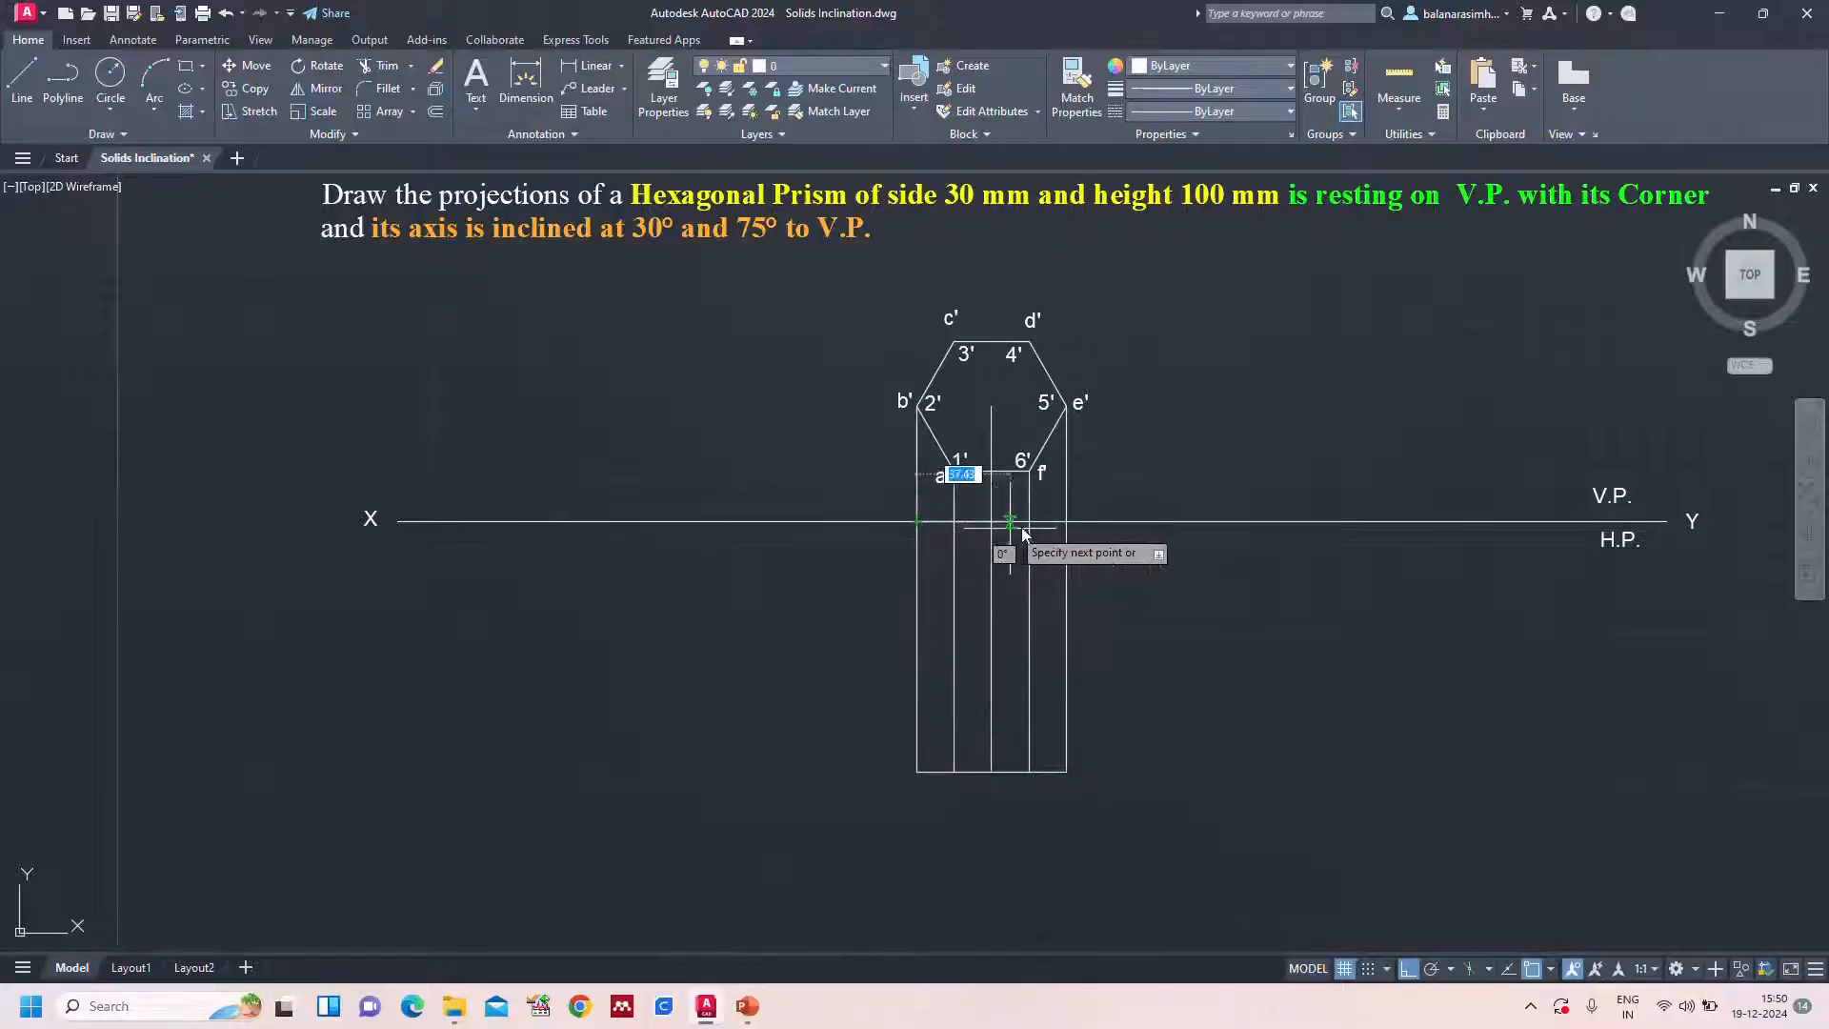
pyautogui.click(1067, 522)
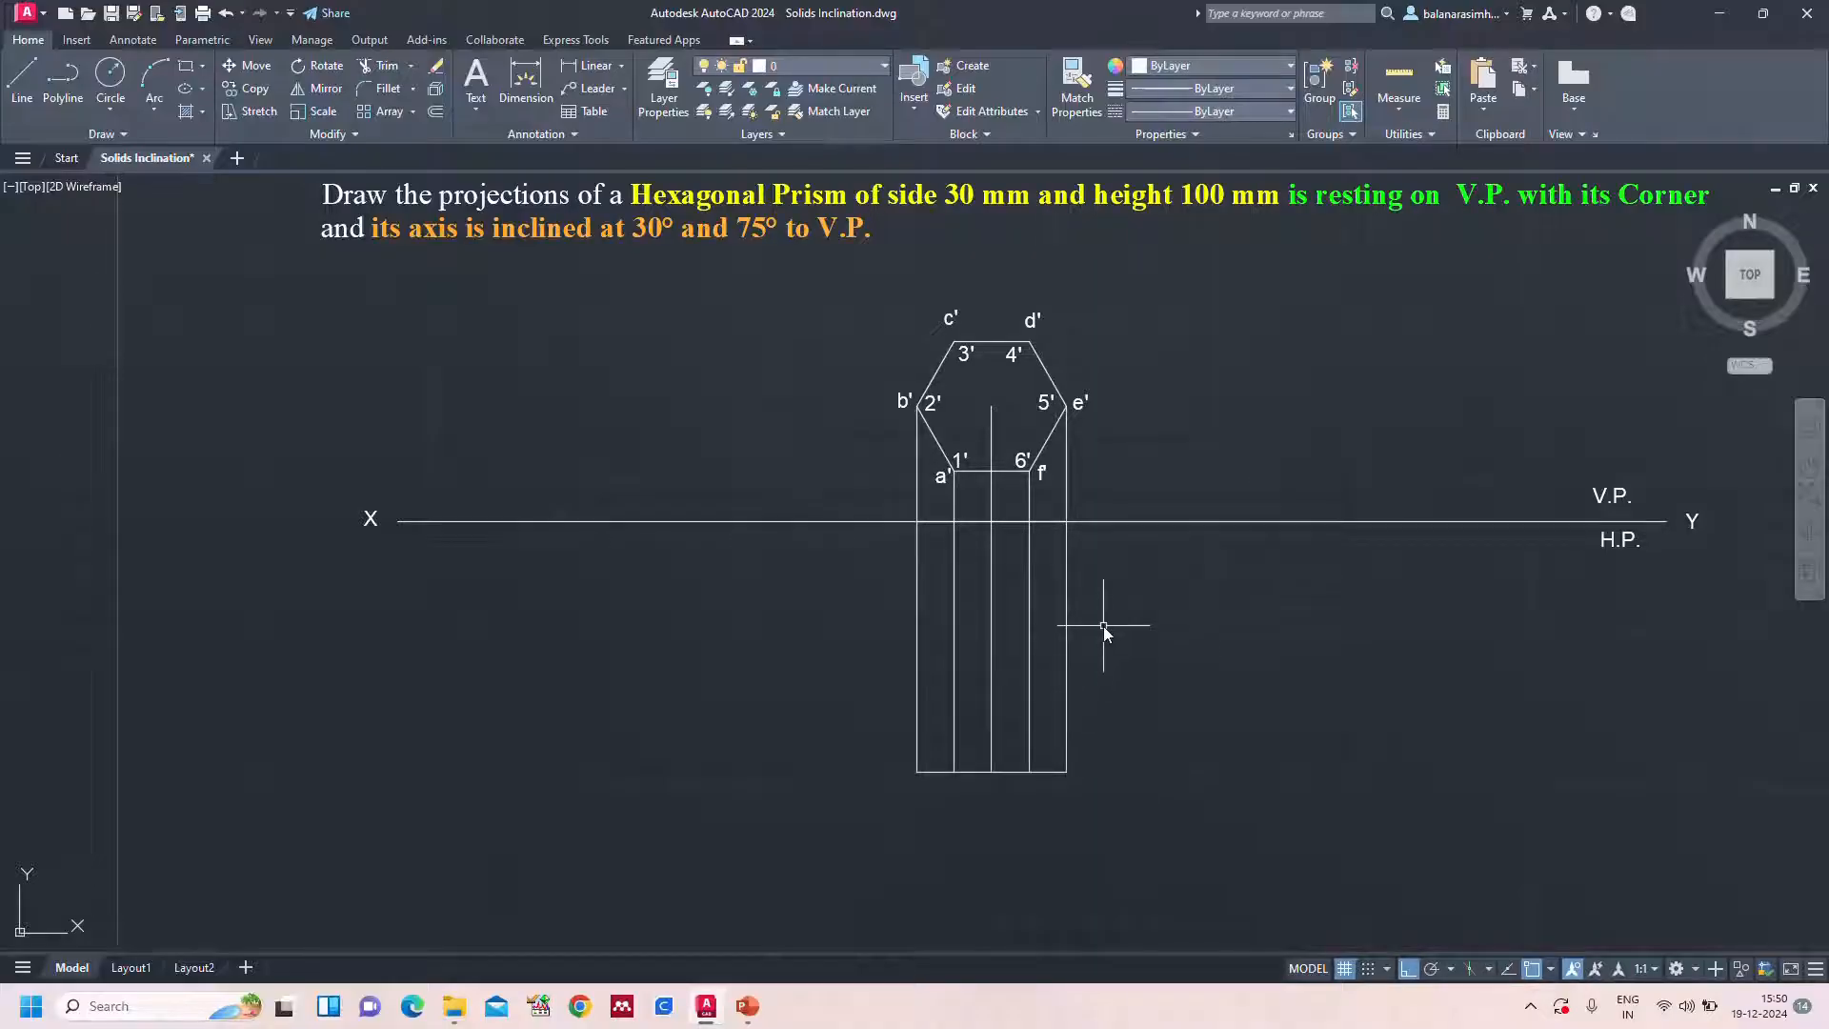
# Add the text labels b, c(a), d(f) and e at the lower ends of the top view's vertical edges
pyautogui.write('text')
pyautogui.press('Return')
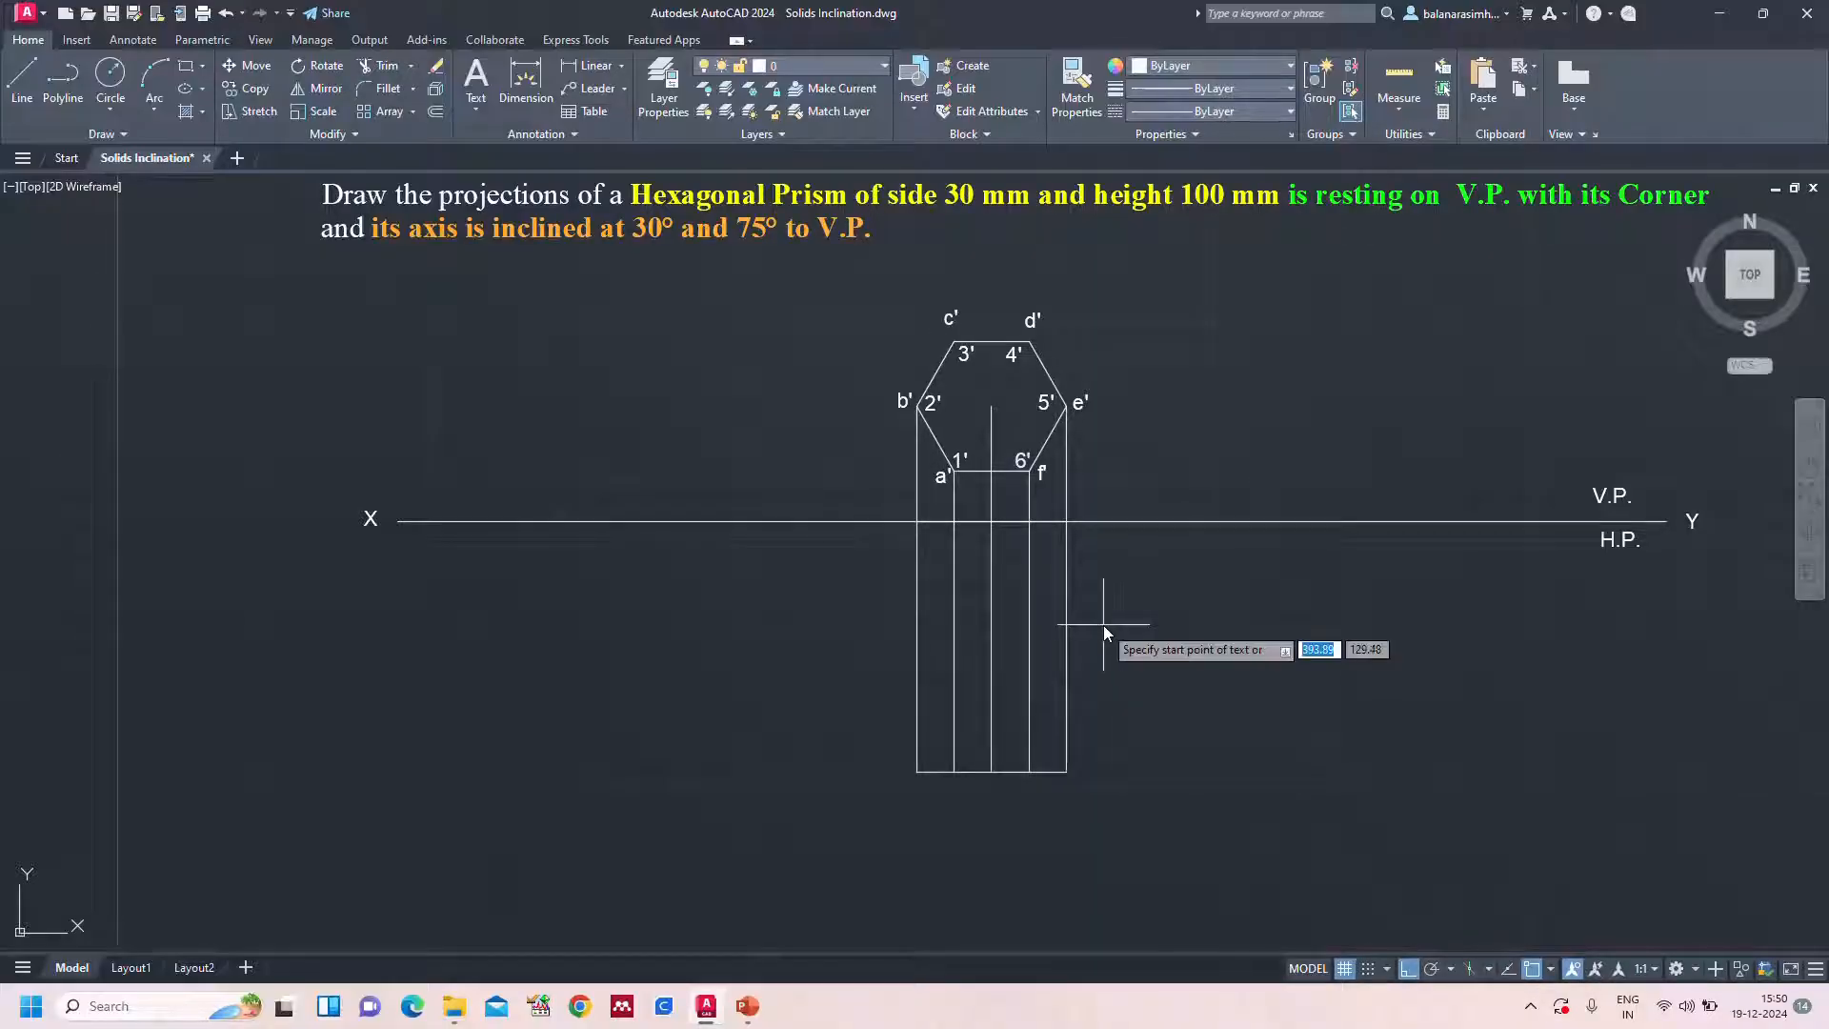
pyautogui.scroll(4, 975, 579)
pyautogui.scroll(-4, 975, 579)
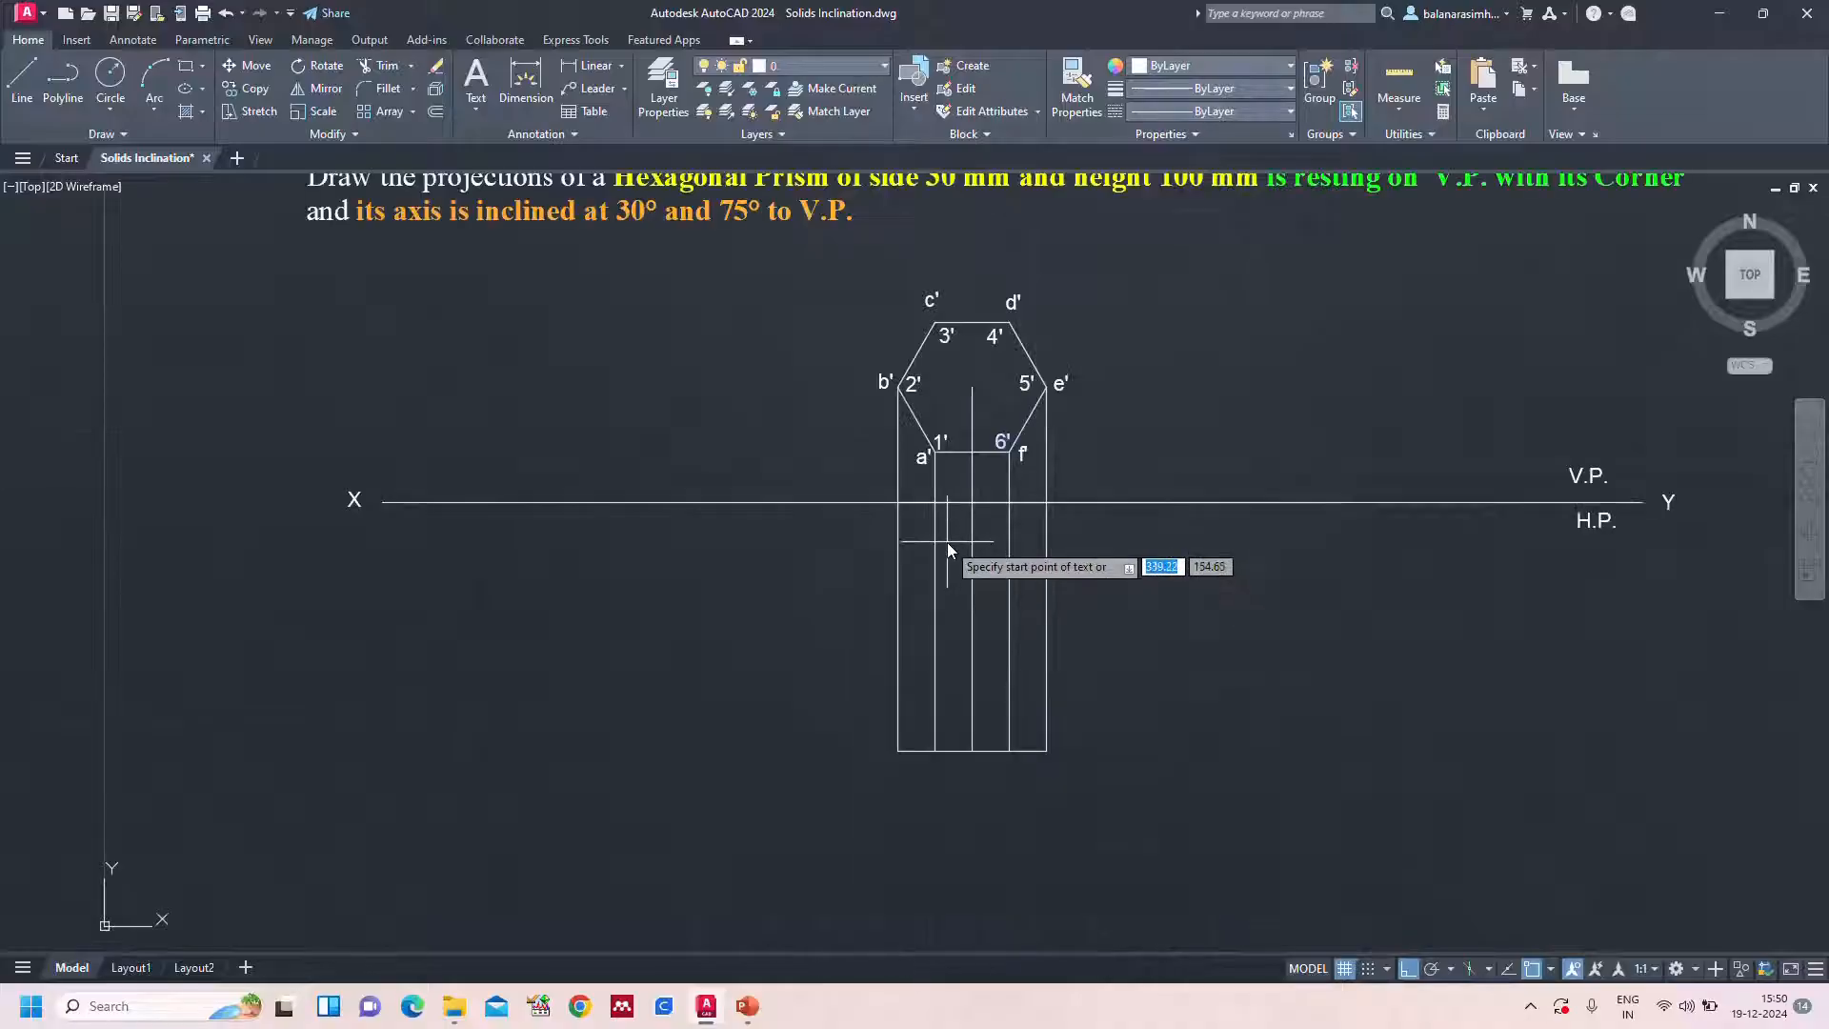
pyautogui.click(876, 758)
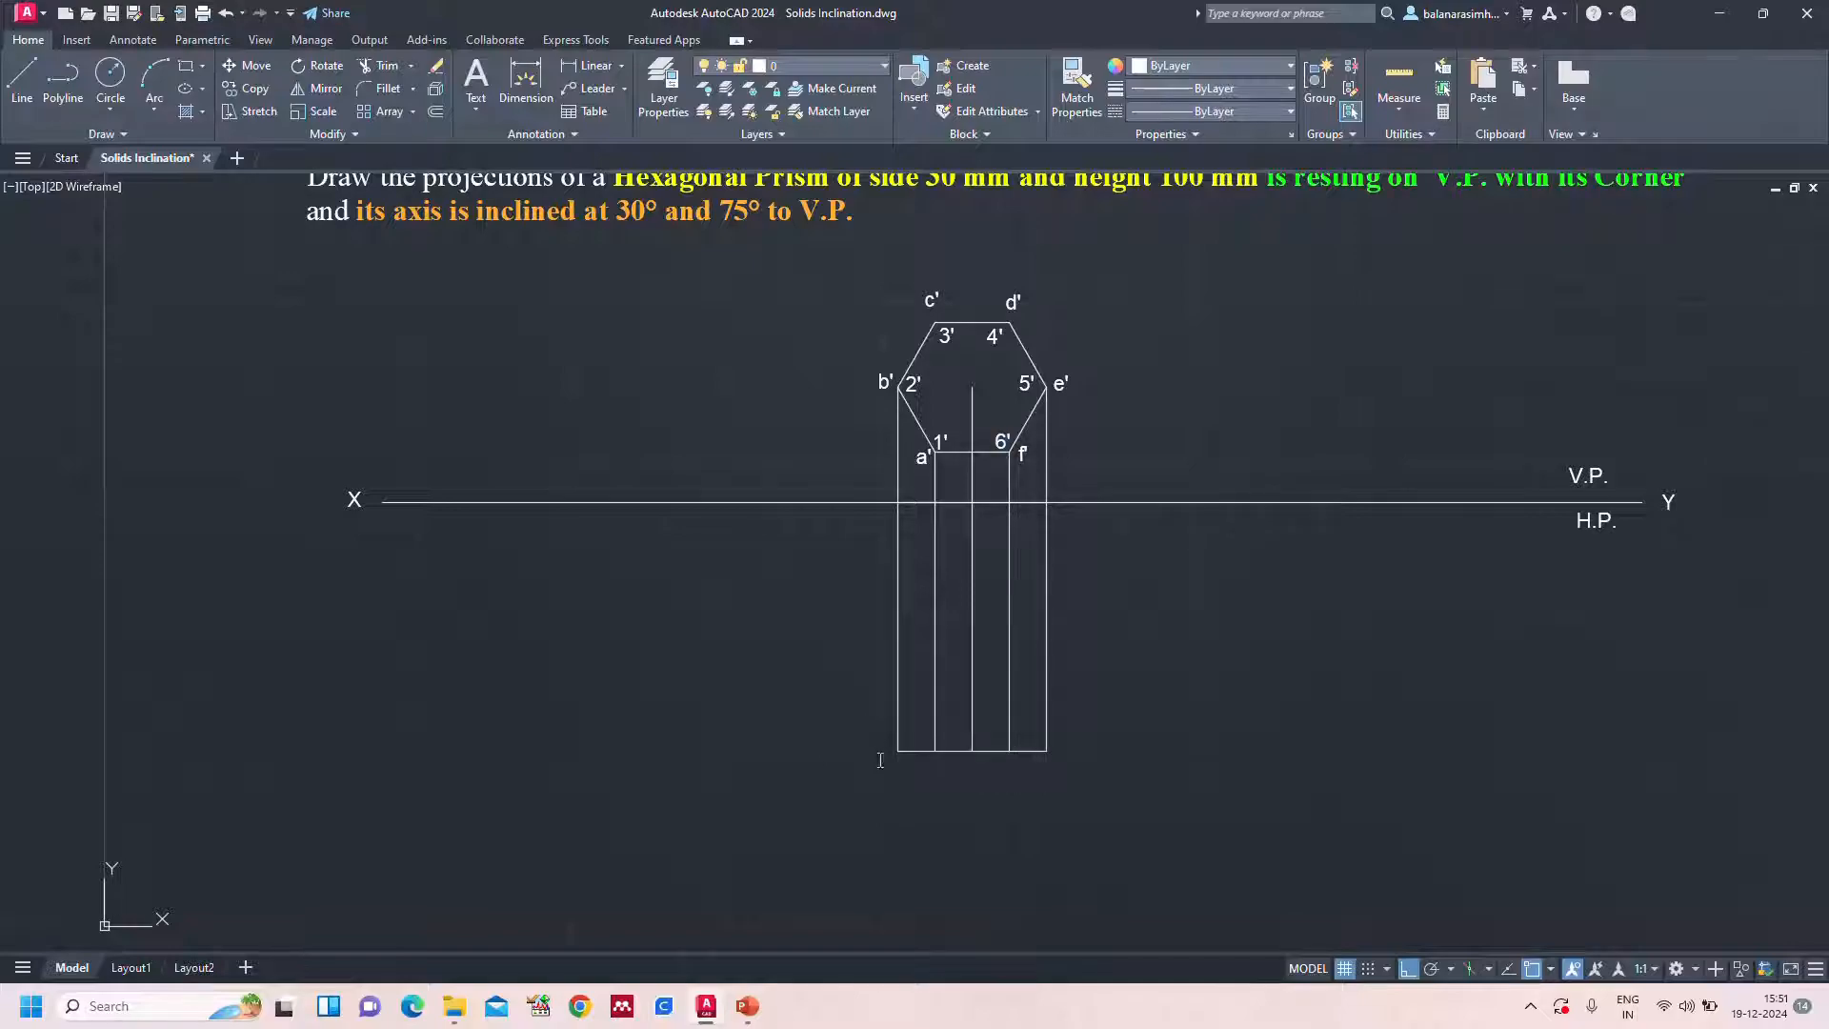
pyautogui.write('b')
pyautogui.click(912, 768)
pyautogui.write('c(a)')
pyautogui.click(998, 773)
pyautogui.write('d(f)')
pyautogui.click(1049, 770)
pyautogui.write('e')
# Label the upper ends of the top view's vertical edges along XY as 2, 3(1), 4(6) and 5
pyautogui.click(884, 508)
pyautogui.write('2')
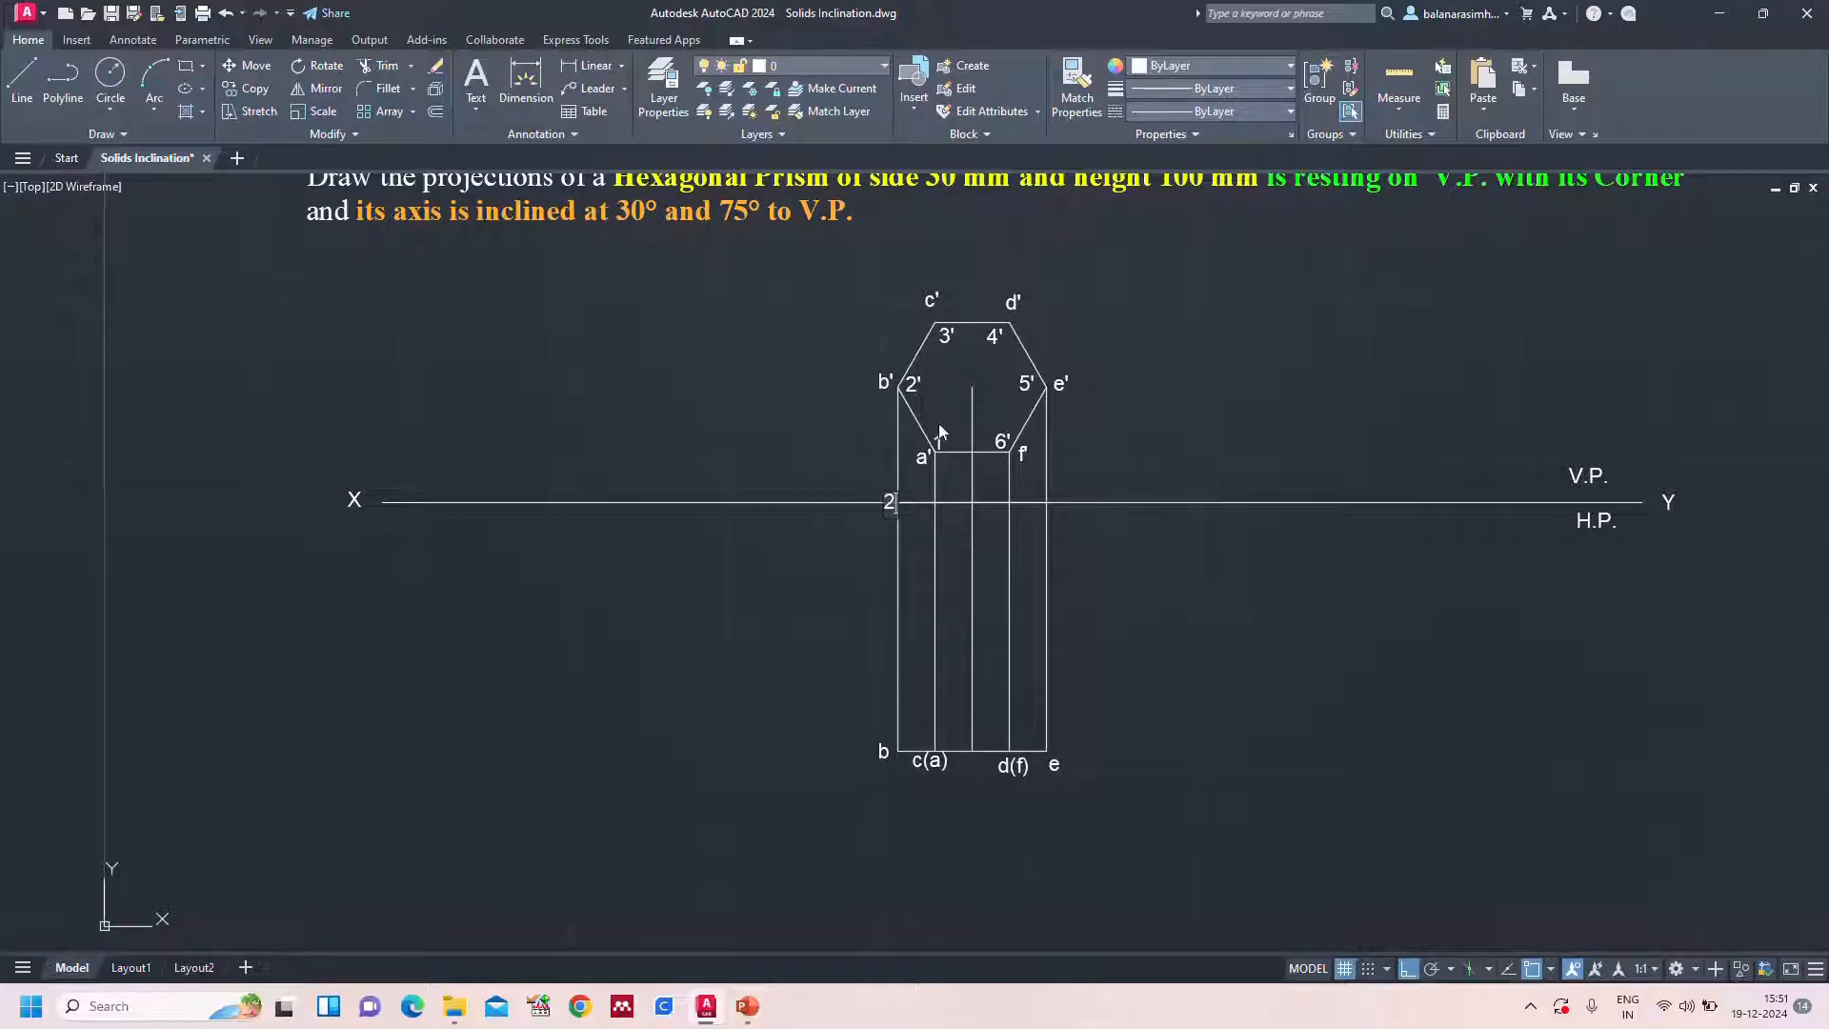
pyautogui.click(922, 499)
pyautogui.write('3(1)')
pyautogui.click(1000, 493)
pyautogui.write('4(6)')
pyautogui.click(1054, 502)
pyautogui.write('5')
pyautogui.click(1238, 654)
pyautogui.press('Escape')
# Set the hexagon and all lines of the top view to red with a 0.35 mm lineweight
pyautogui.write('z')
pyautogui.press('Return')
pyautogui.write('a')
pyautogui.press('Return')
pyautogui.moveTo(1184, 627)
pyautogui.mouseDown()
pyautogui.moveTo(1168, 613)
pyautogui.moveTo(826, 647)
pyautogui.mouseUp()
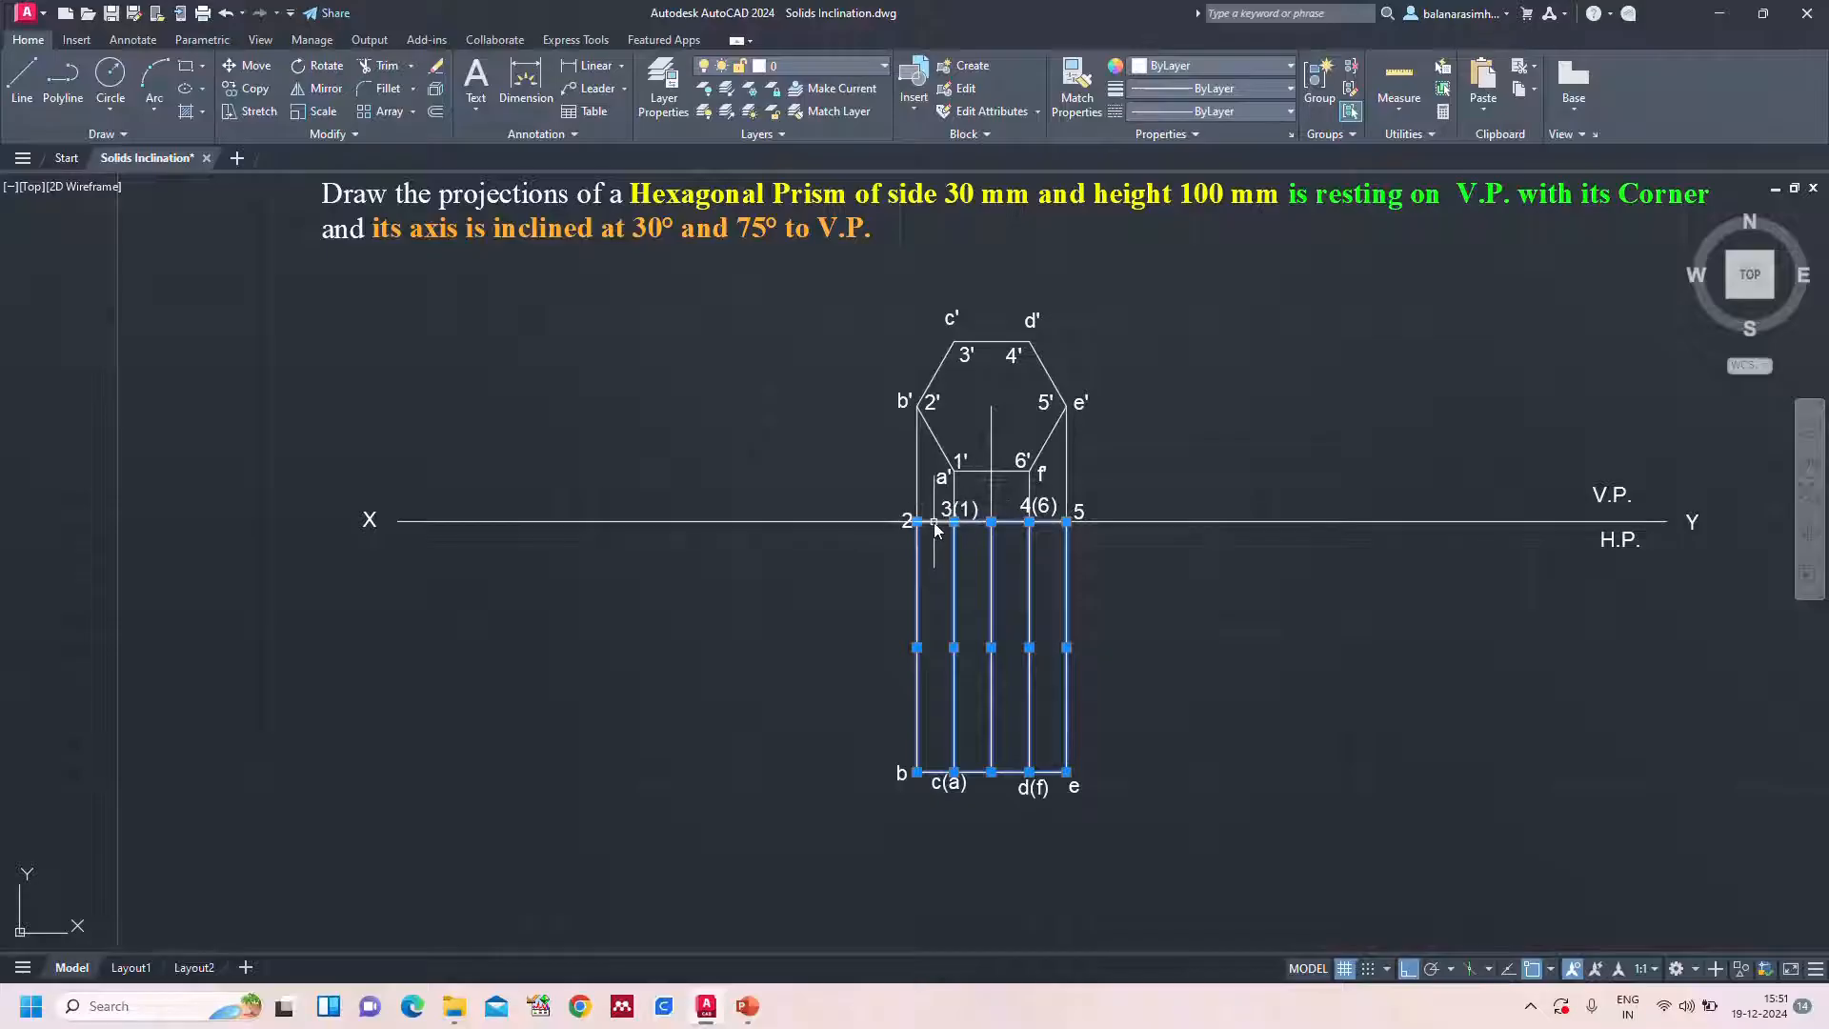
pyautogui.click(939, 449)
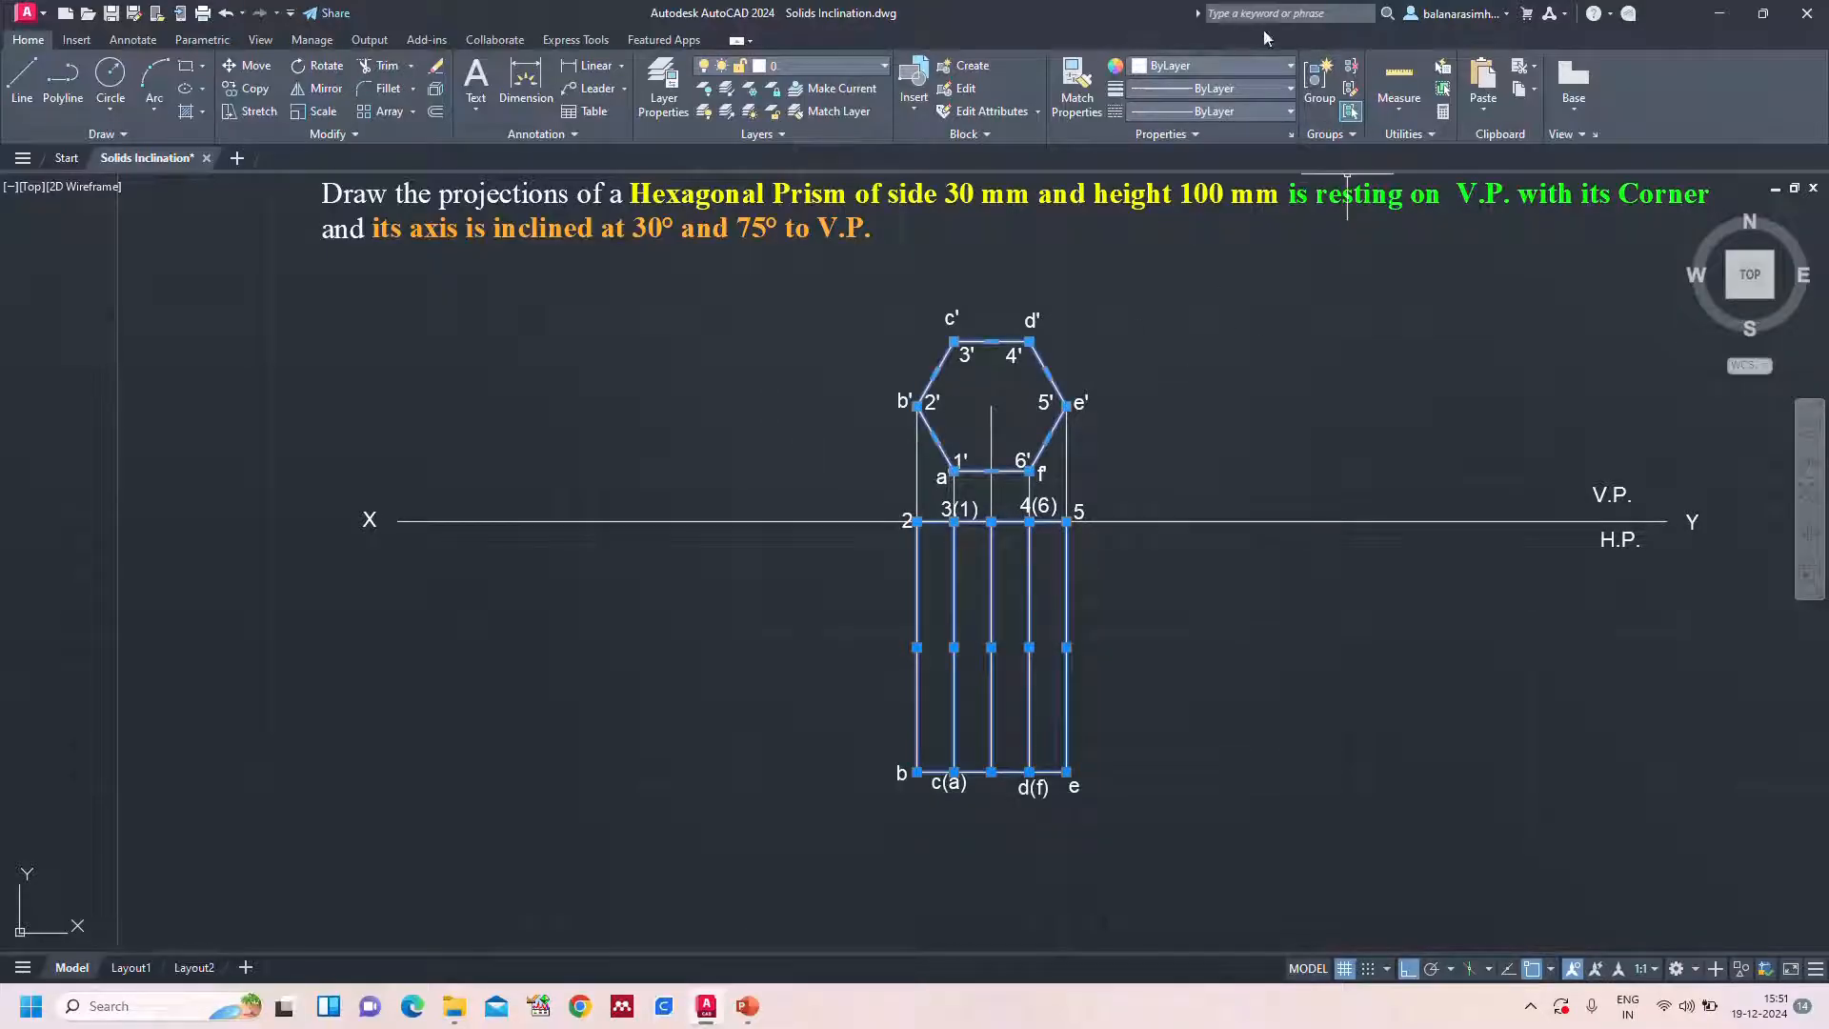
pyautogui.click(1238, 73)
pyautogui.click(1158, 248)
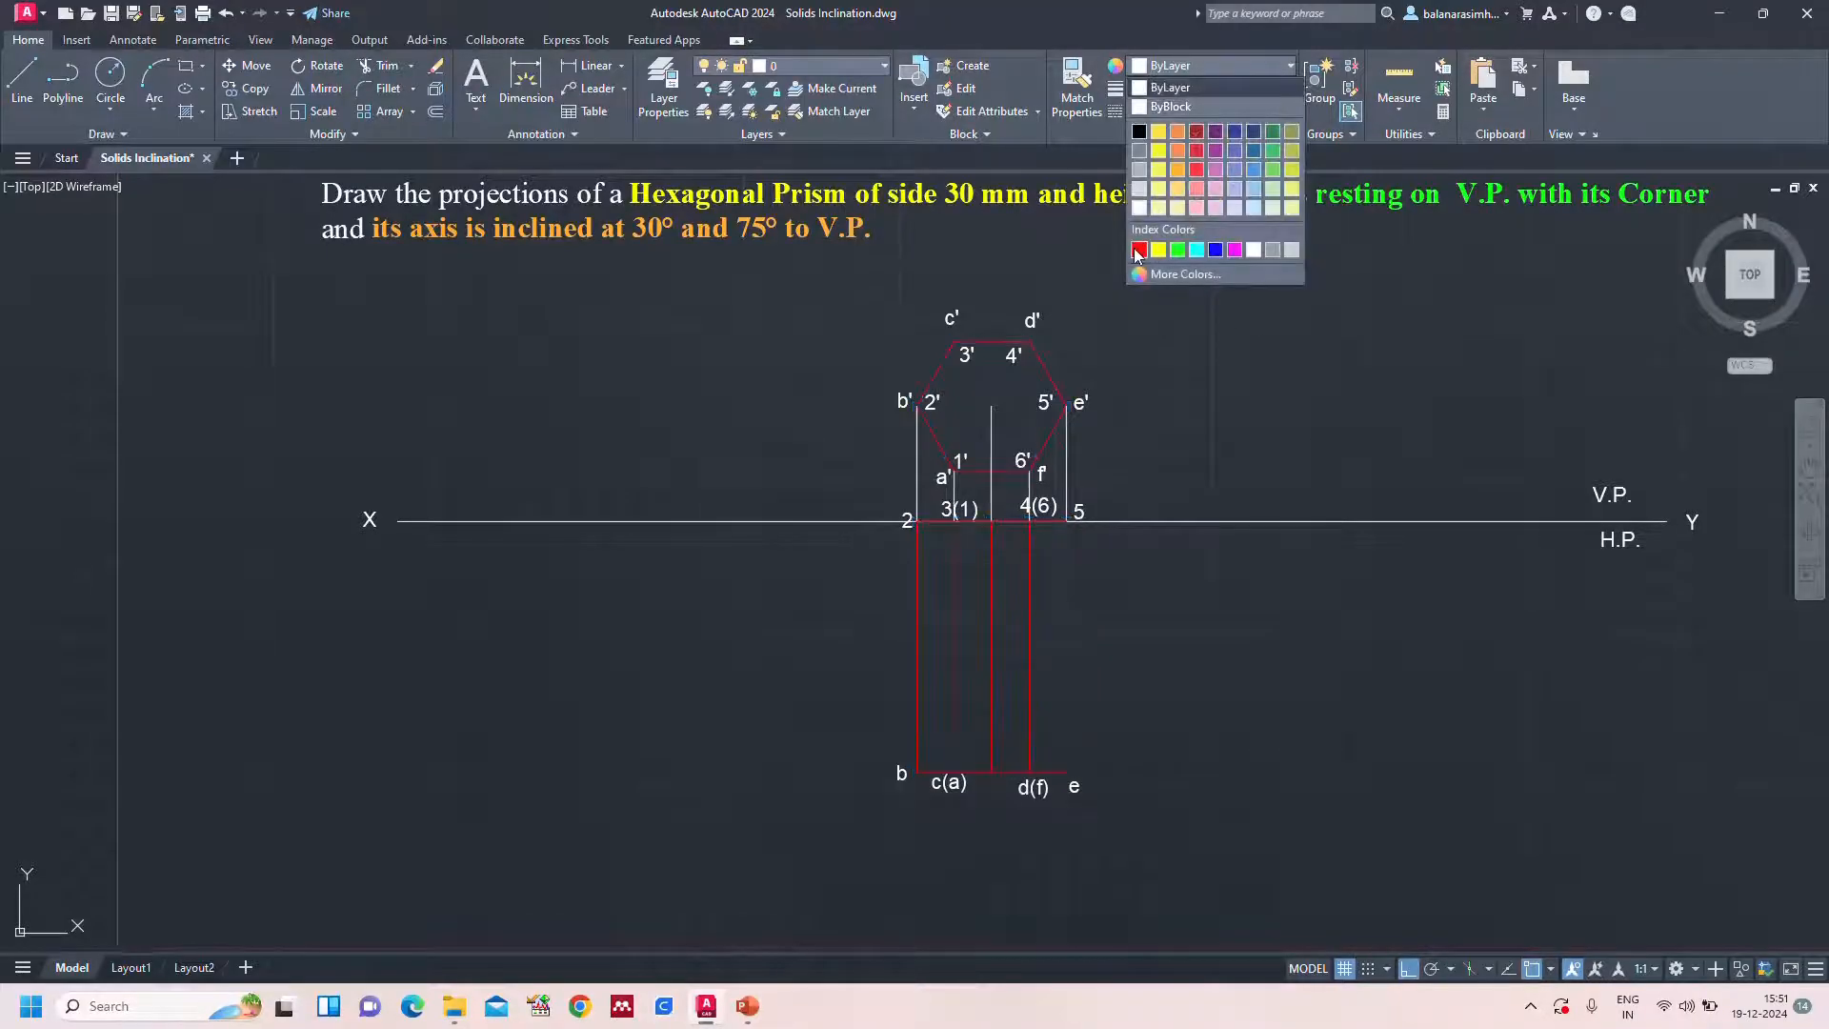
pyautogui.click(1212, 91)
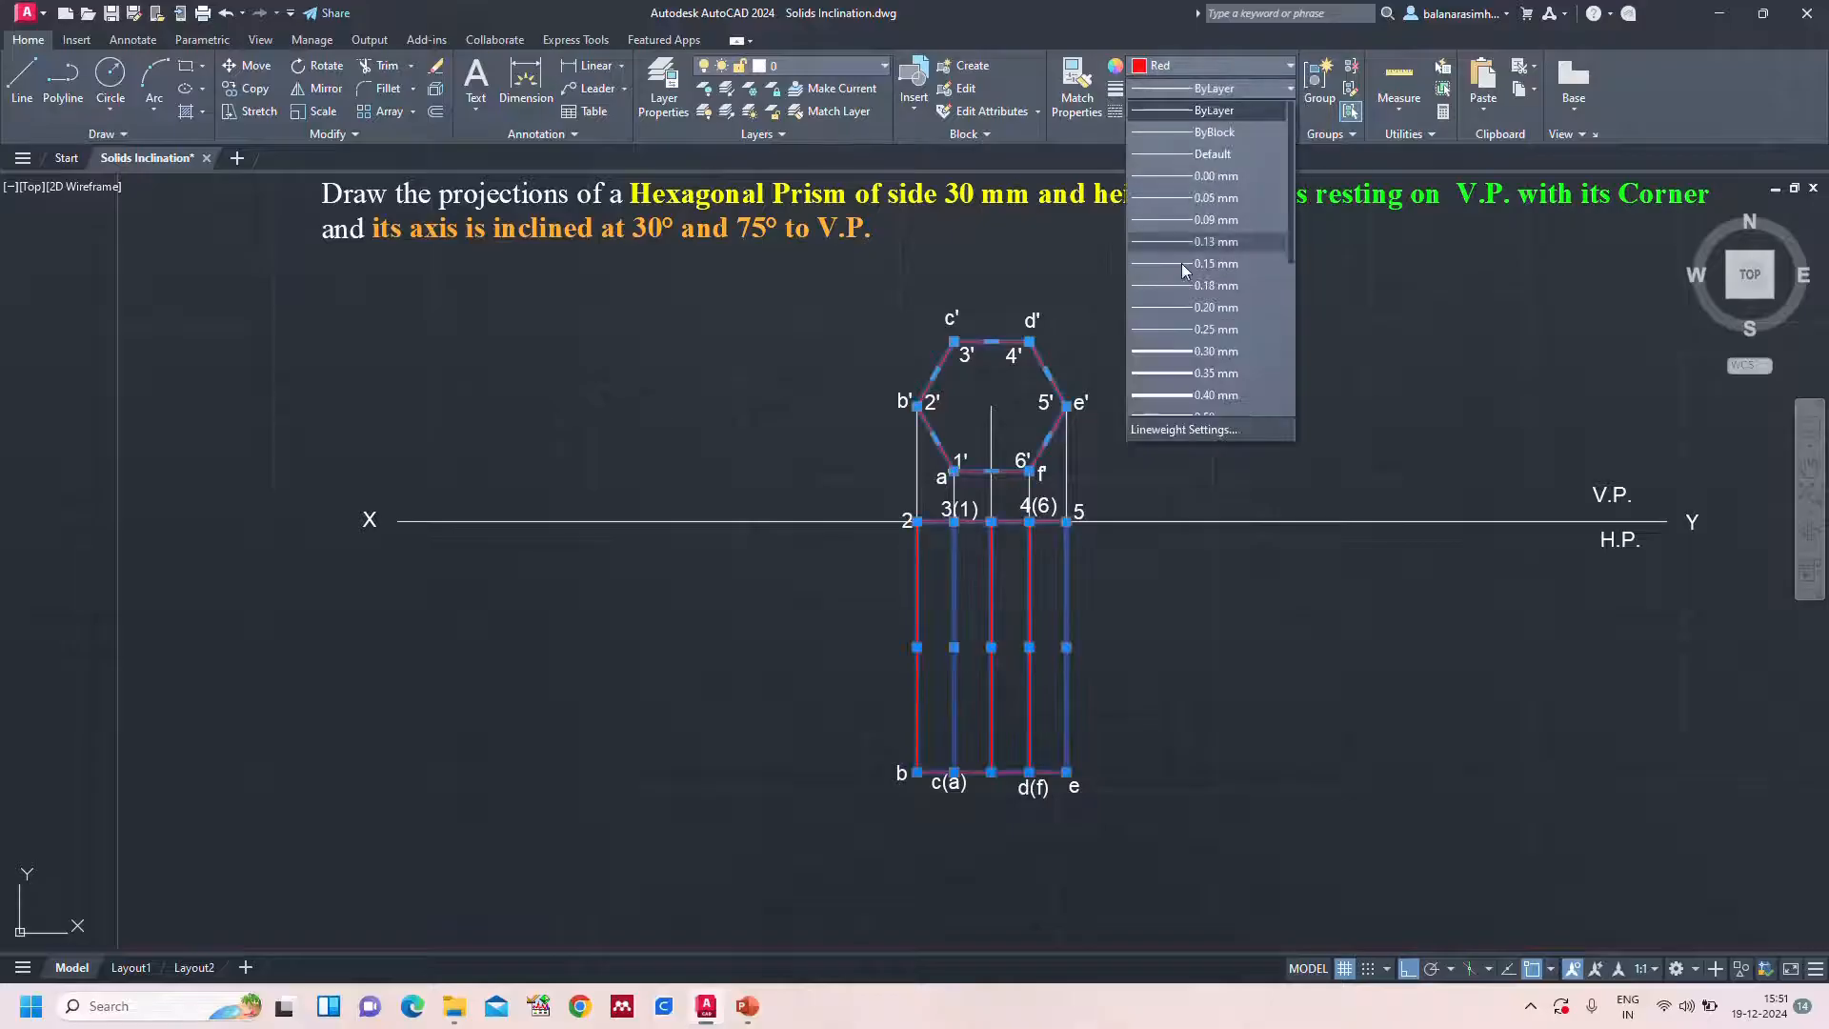
pyautogui.click(1202, 371)
pyautogui.press('Escape')
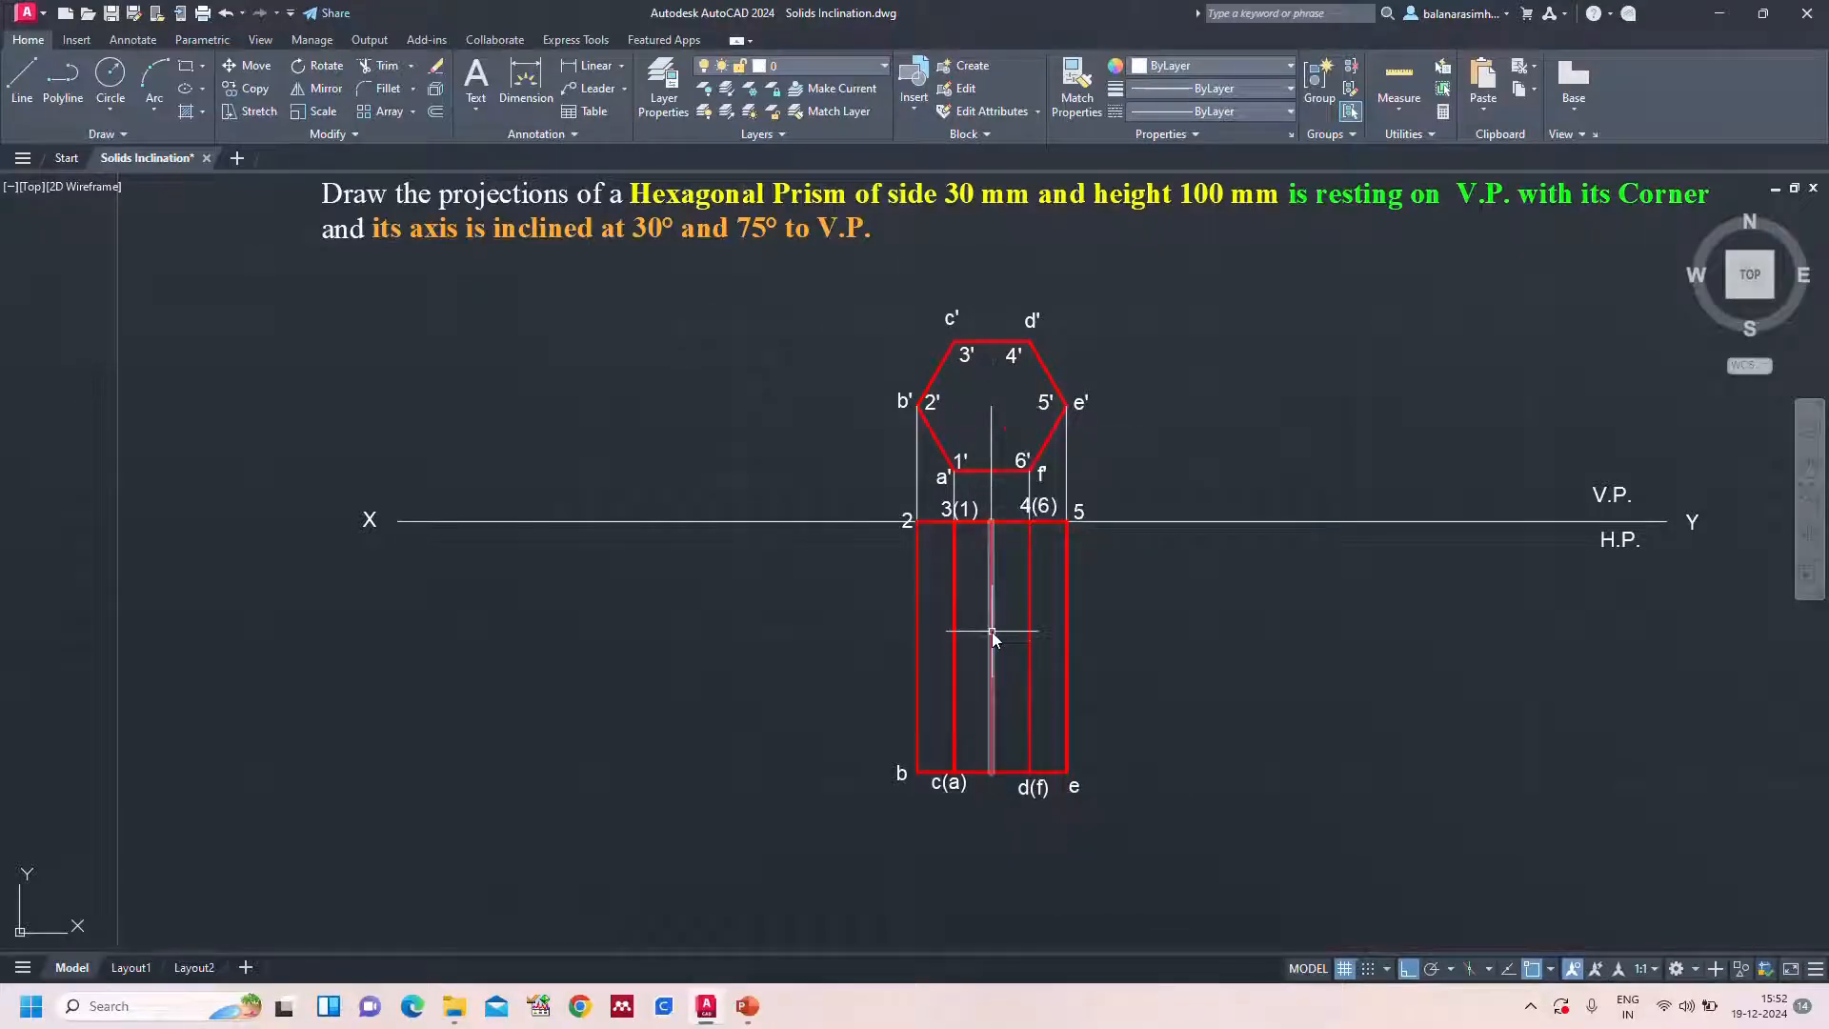
# Change the linetype of the prism's axis in the top view to CENTER2
pyautogui.click(991, 631)
pyautogui.click(1223, 109)
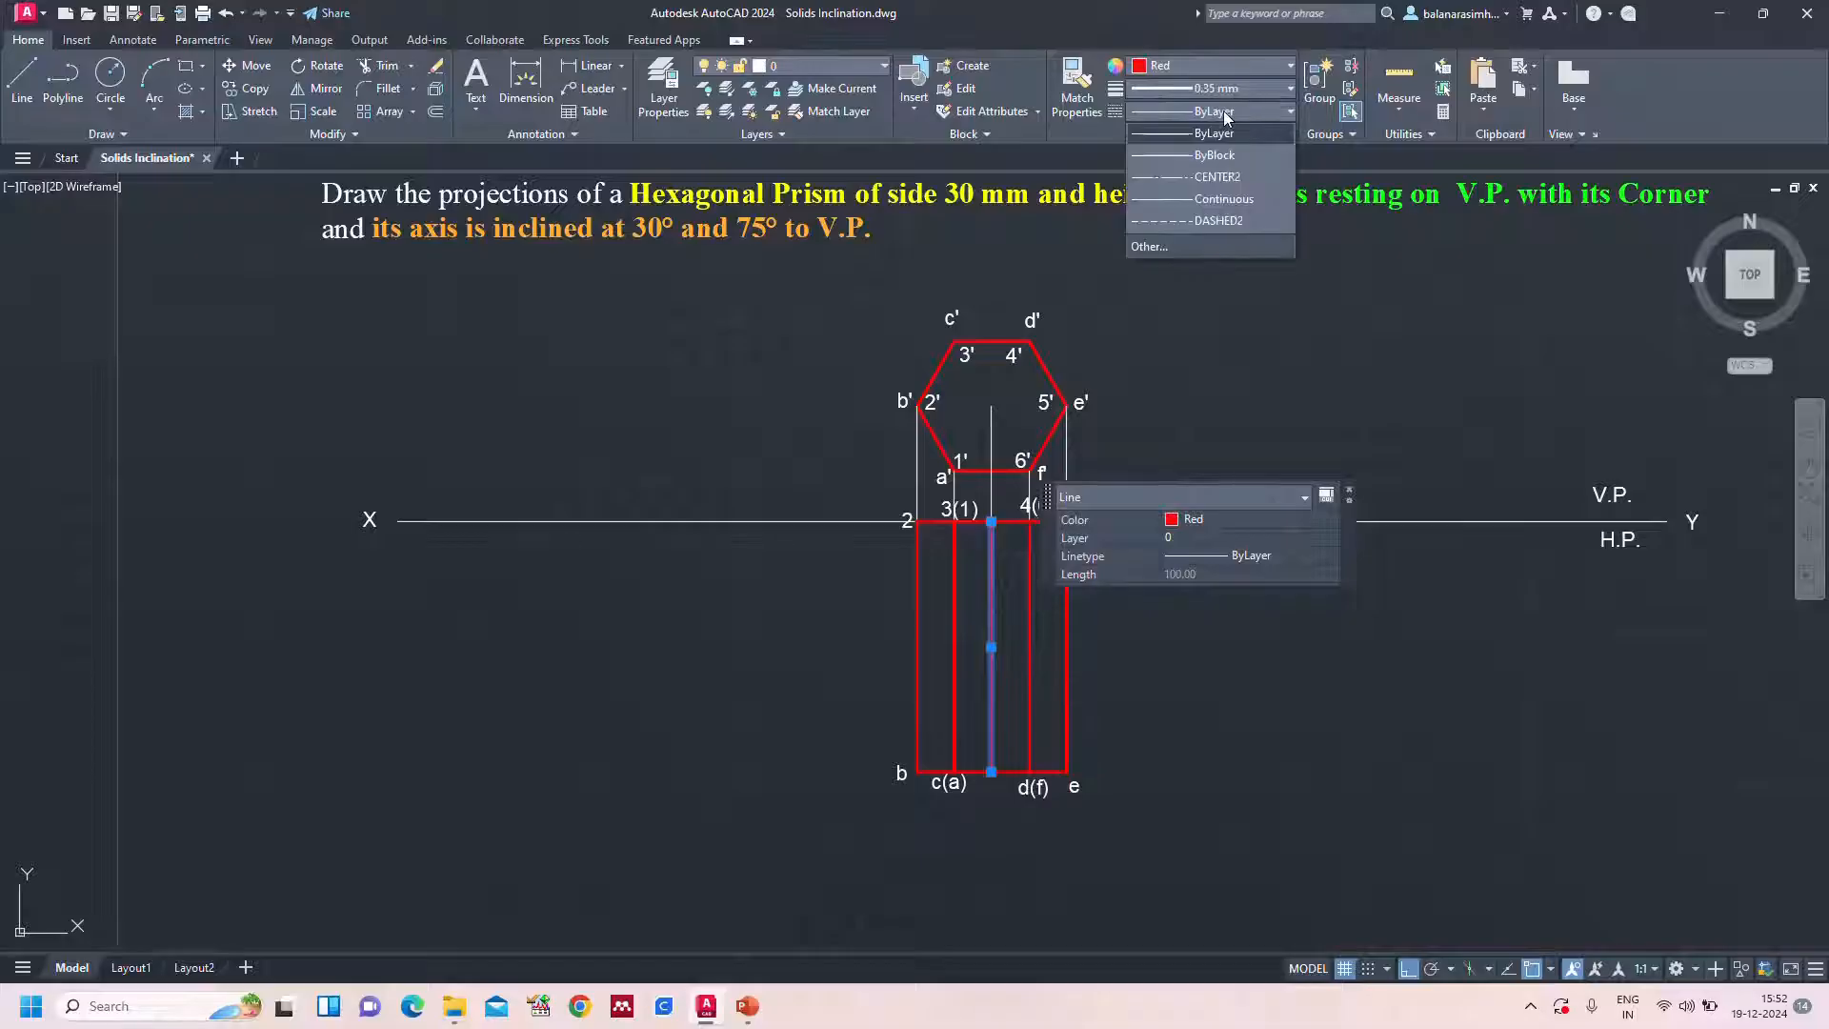
pyautogui.click(1223, 178)
pyautogui.press('Escape')
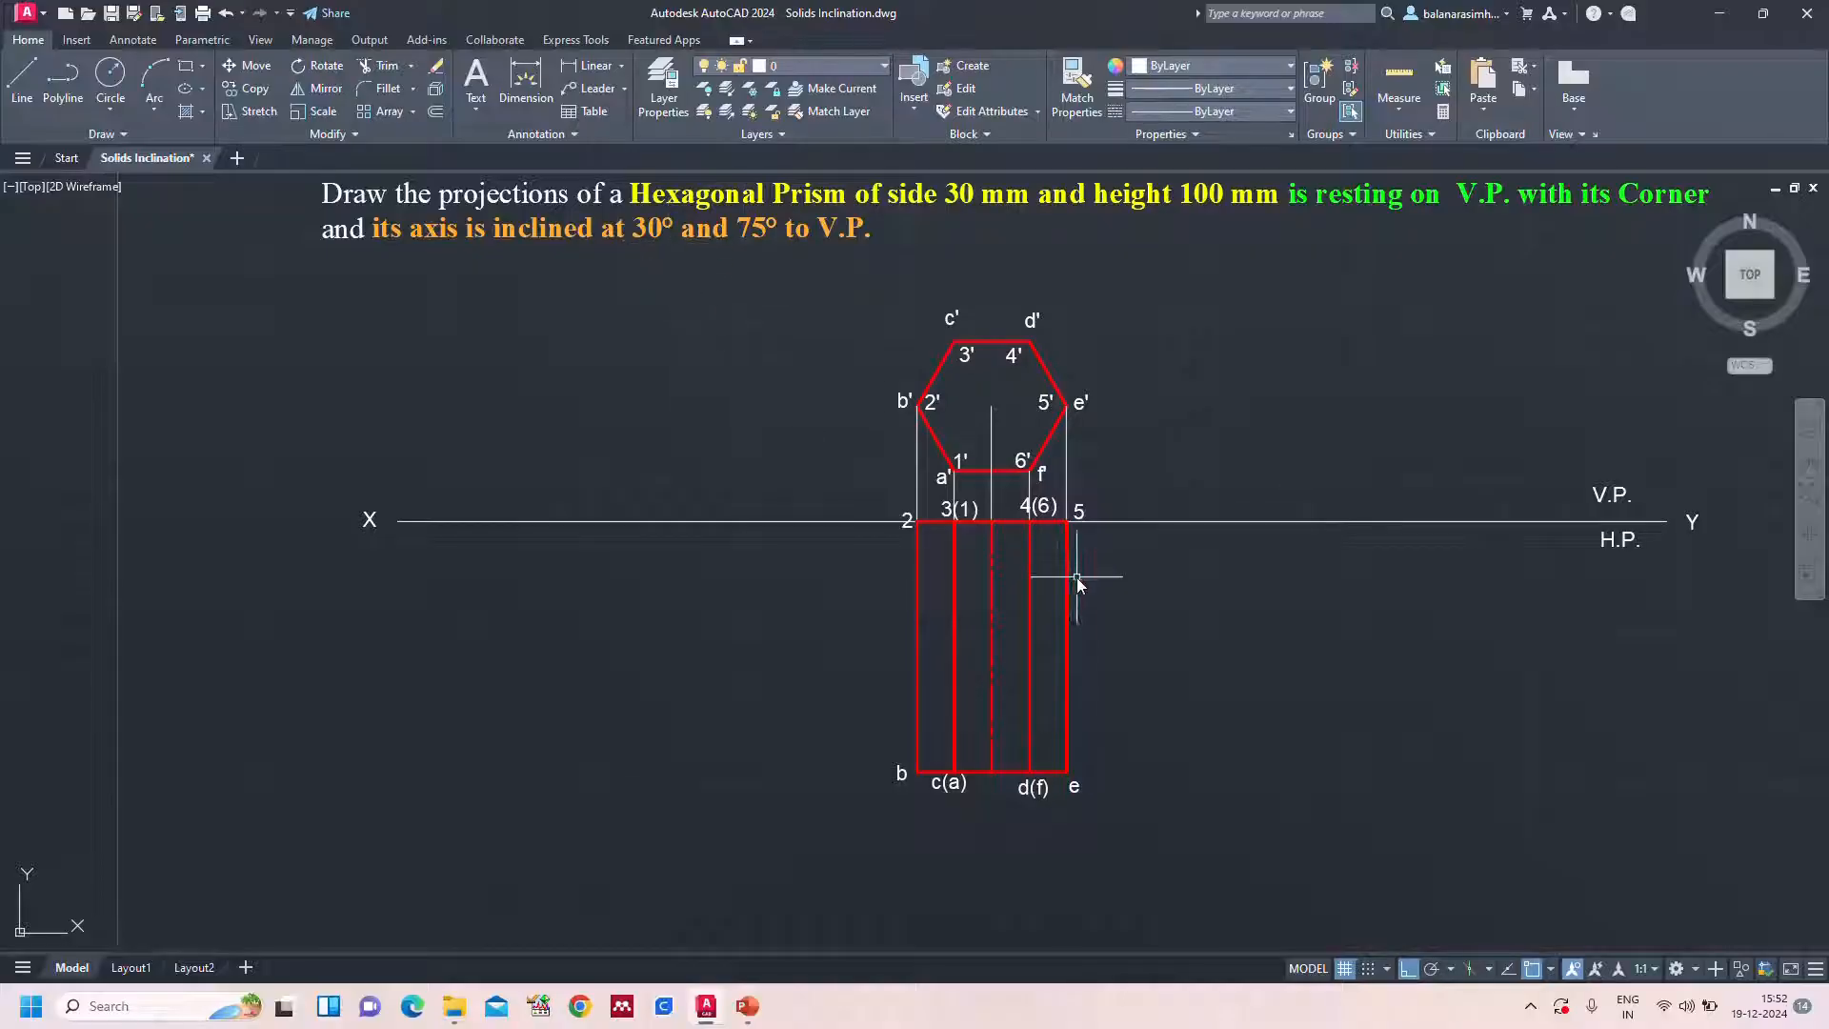
# Check the Hexagonal Prism slide in PowerPoint, and copy the AutoCAD top view with its labels into the free space below XY, left of the original
pyautogui.click(745, 1012)
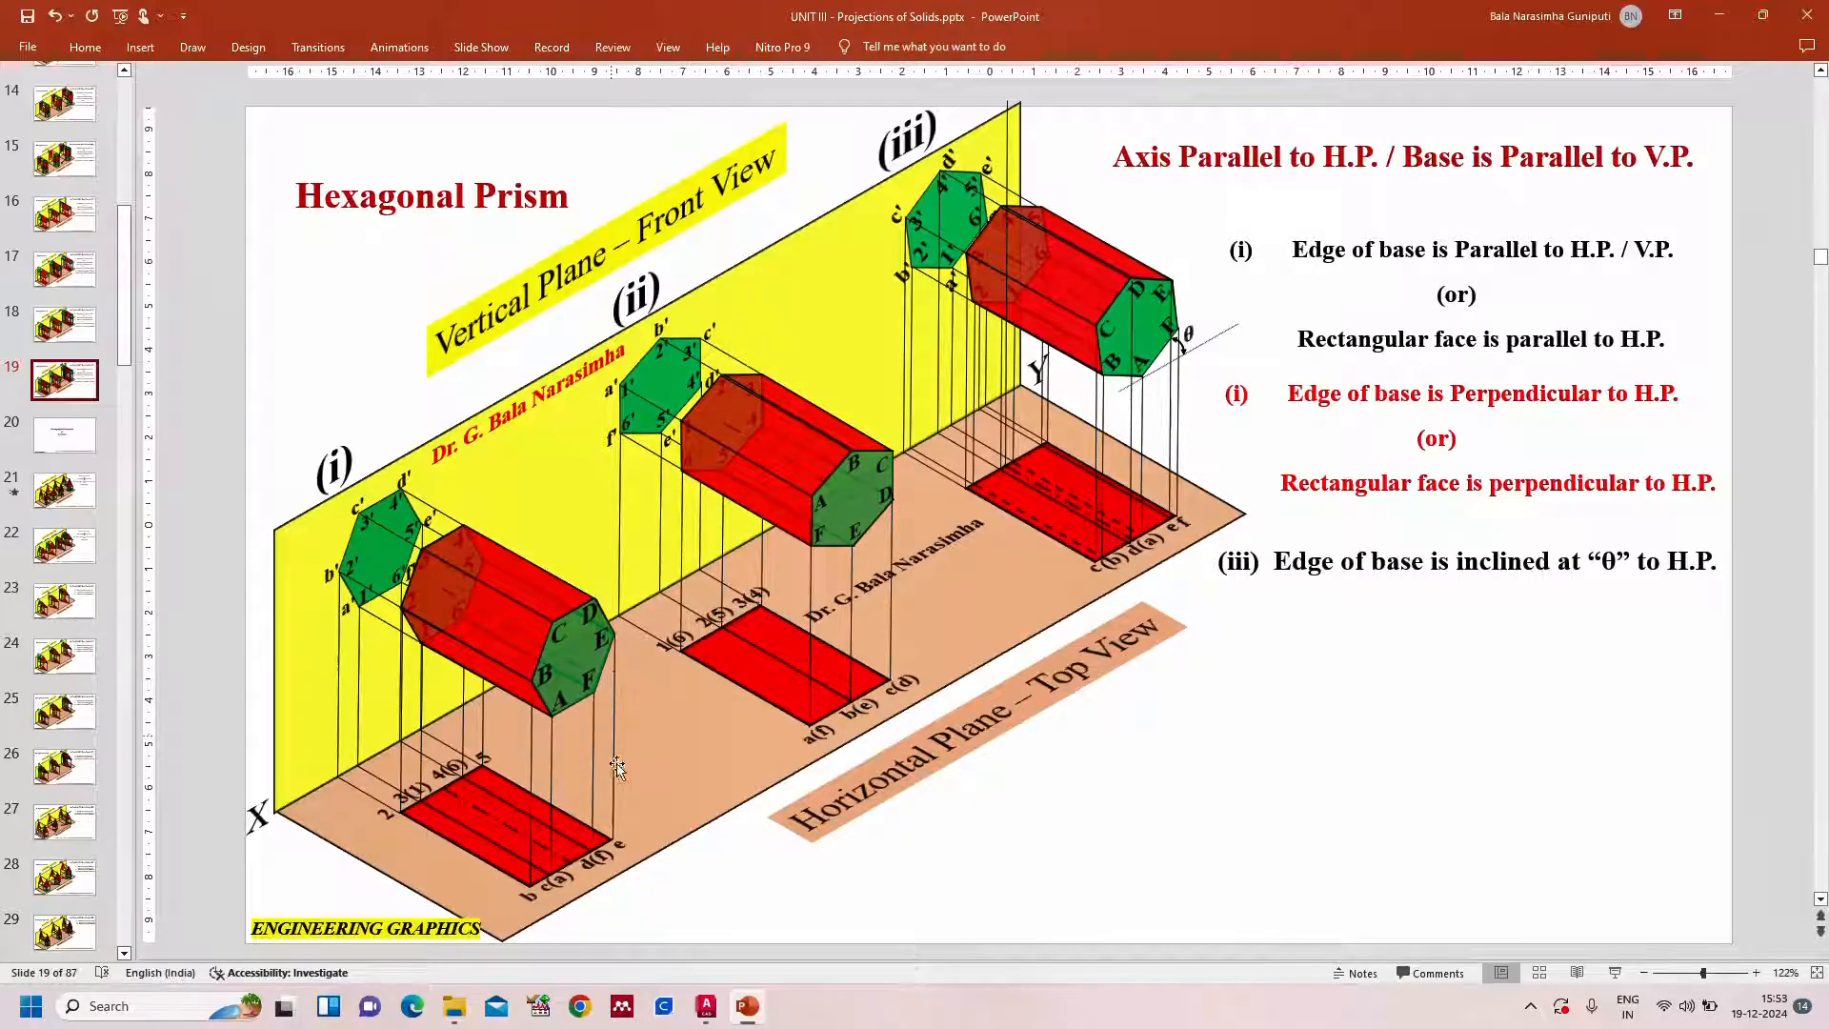
pyautogui.click(753, 1009)
pyautogui.moveTo(1150, 567)
pyautogui.mouseDown()
pyautogui.moveTo(755, 673)
pyautogui.moveTo(1020, 858)
pyautogui.moveTo(1221, 808)
pyautogui.mouseUp()
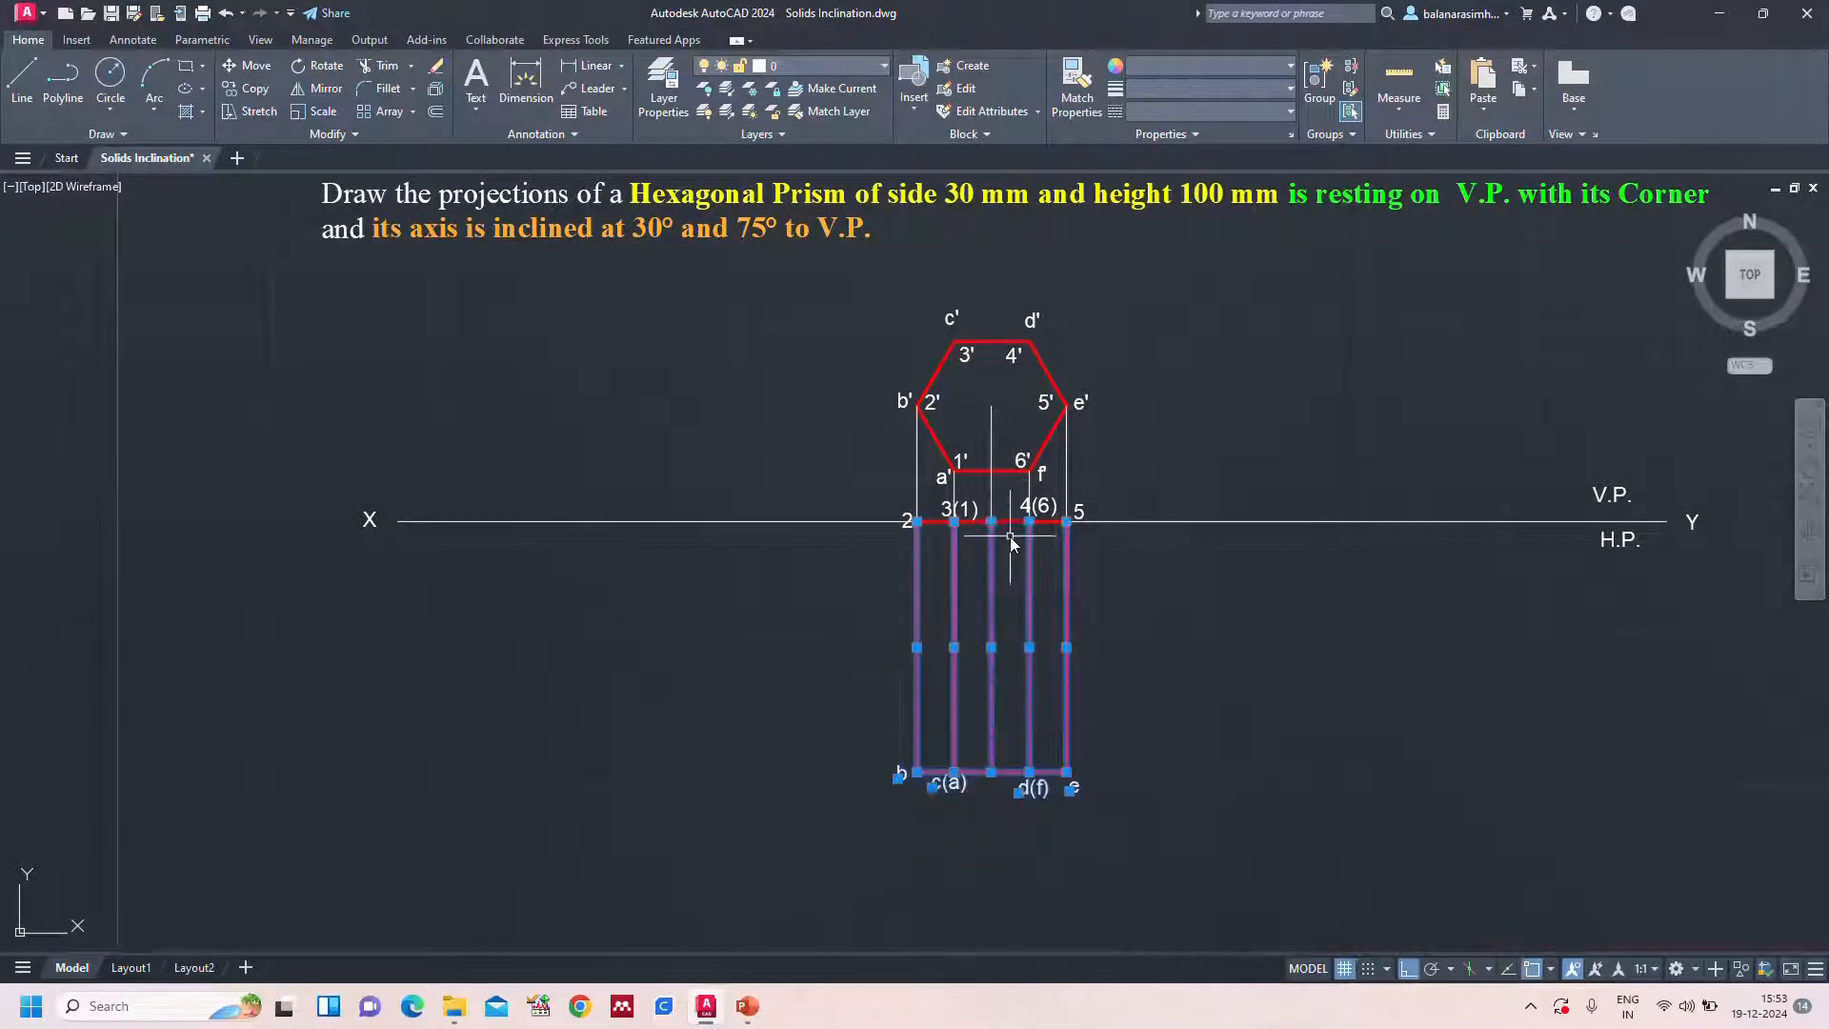
pyautogui.scroll(4, 1009, 534)
pyautogui.click(935, 501)
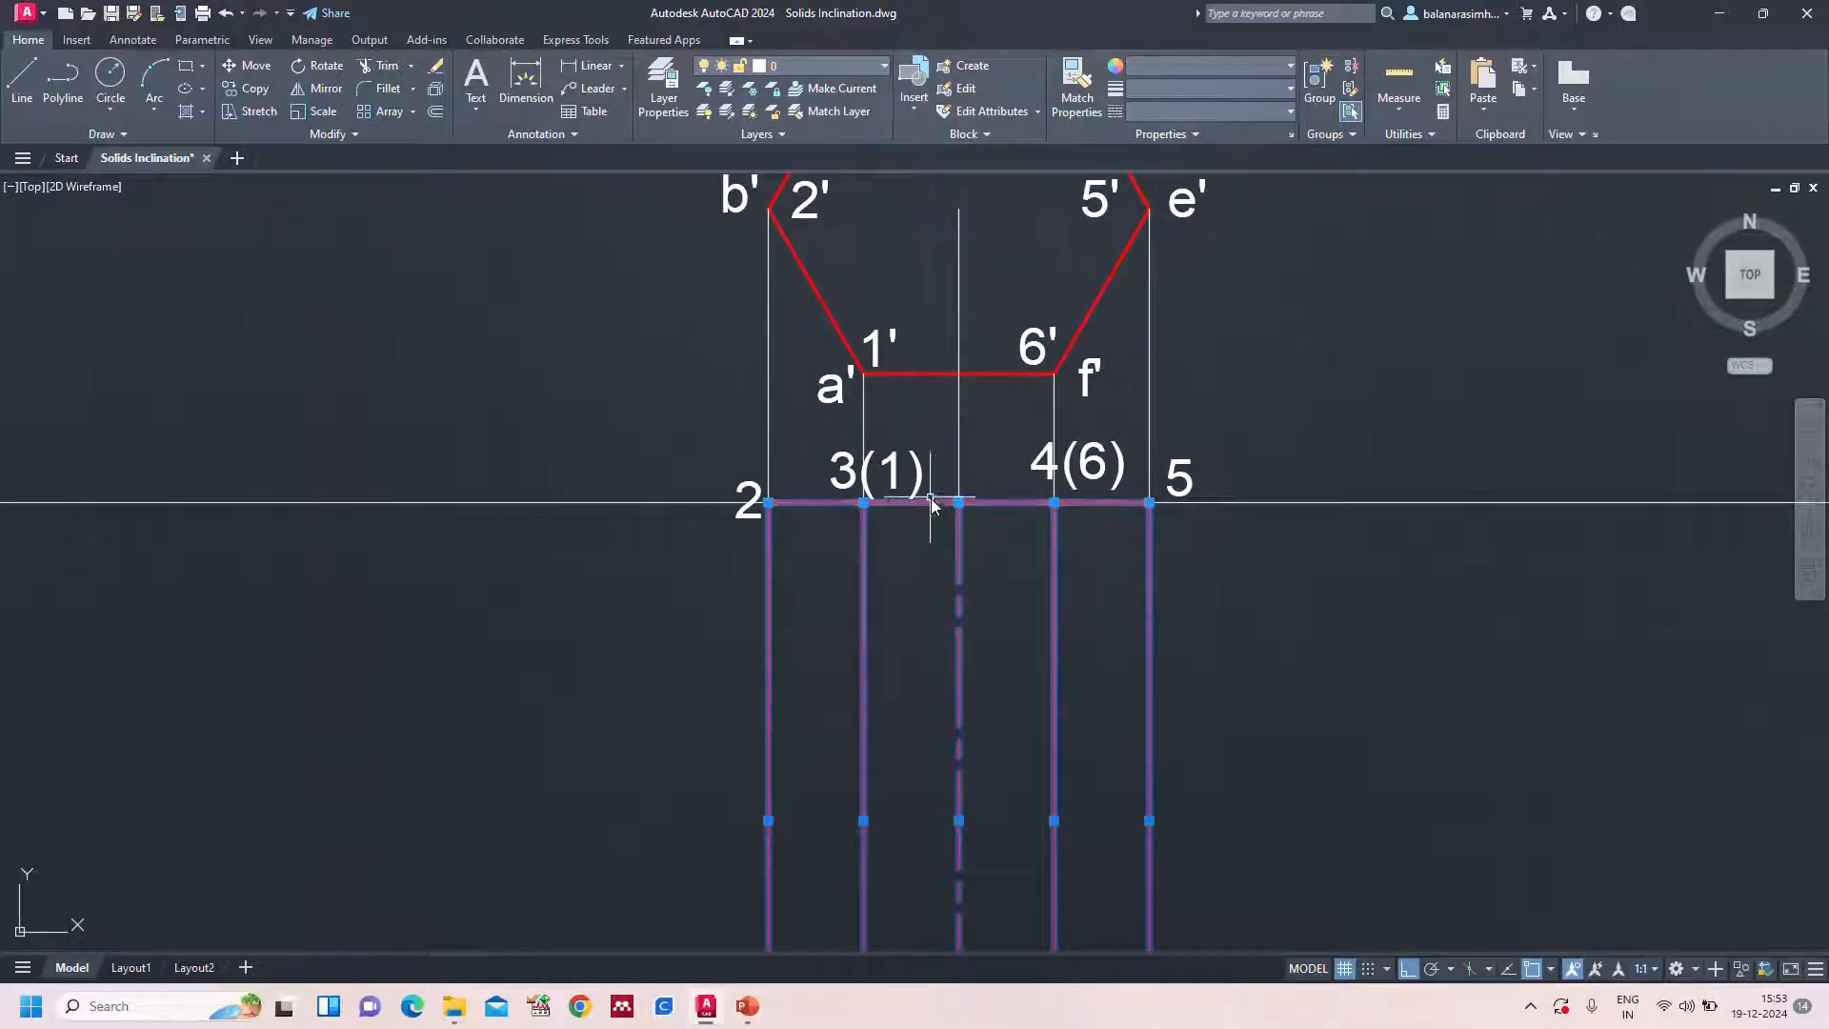
pyautogui.click(909, 469)
pyautogui.click(749, 502)
pyautogui.click(1124, 472)
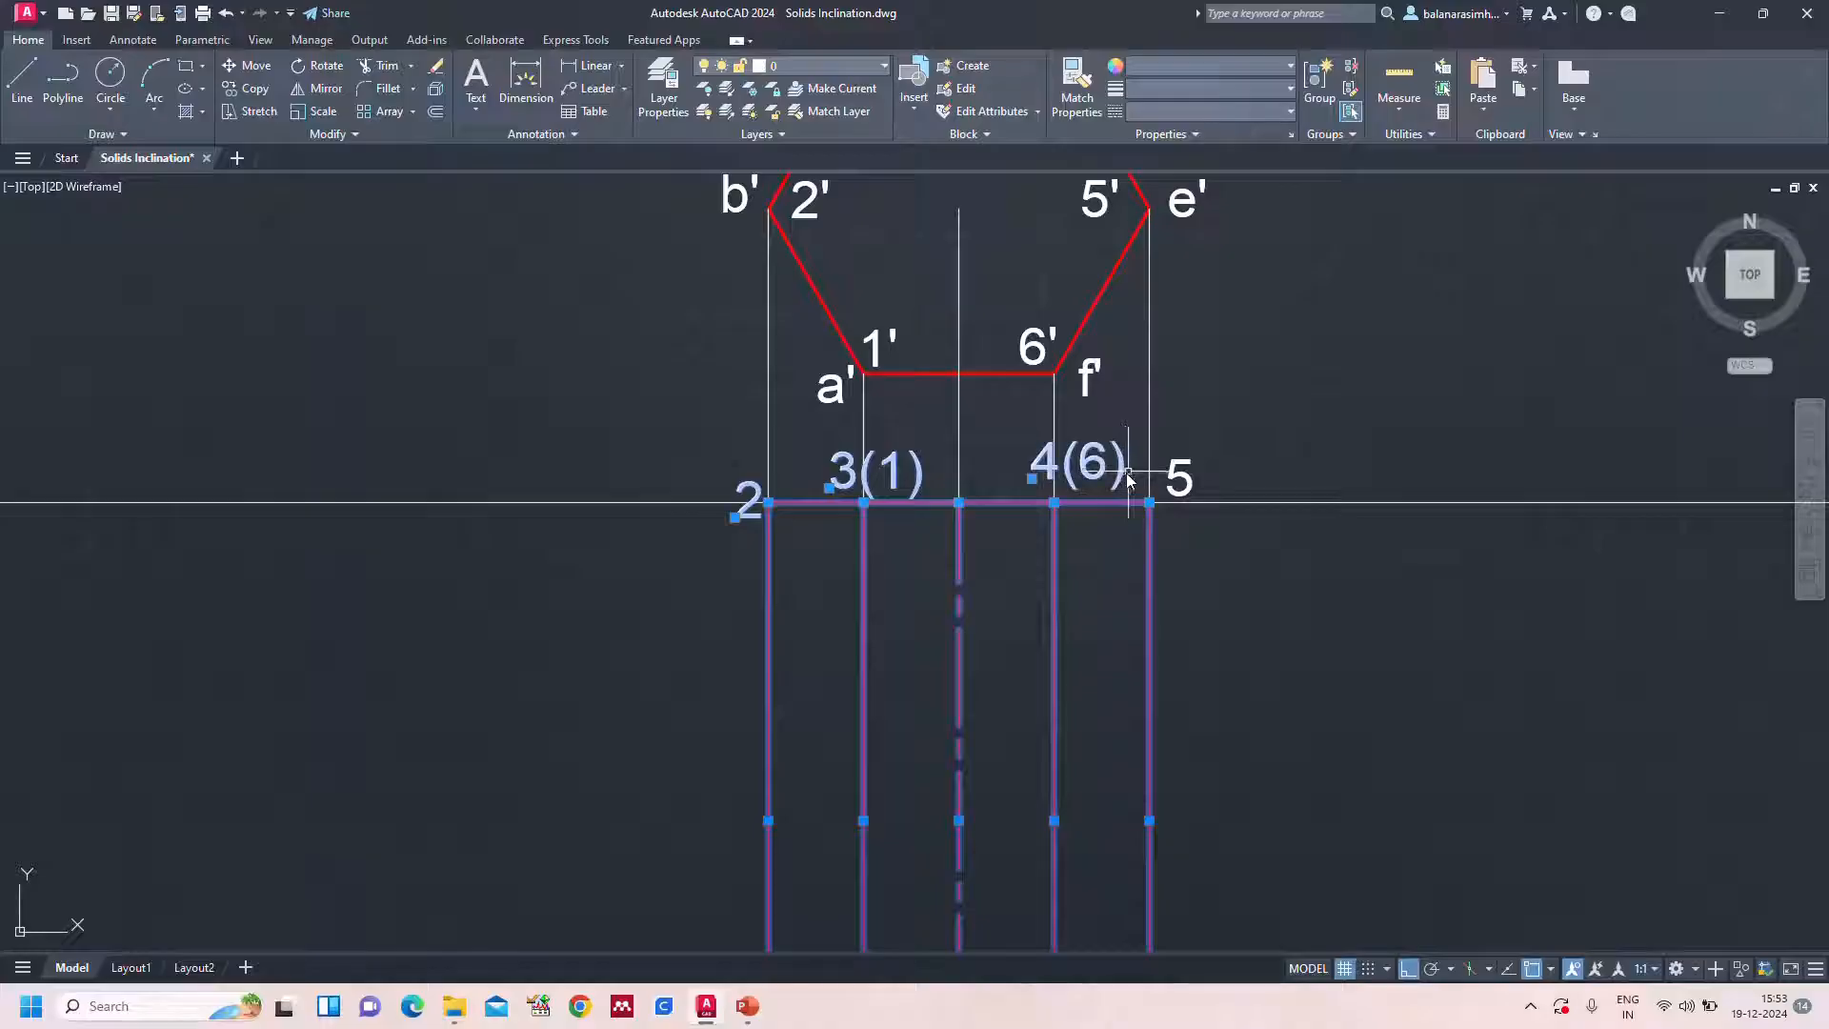
pyautogui.click(1185, 476)
pyautogui.scroll(-4, 1244, 526)
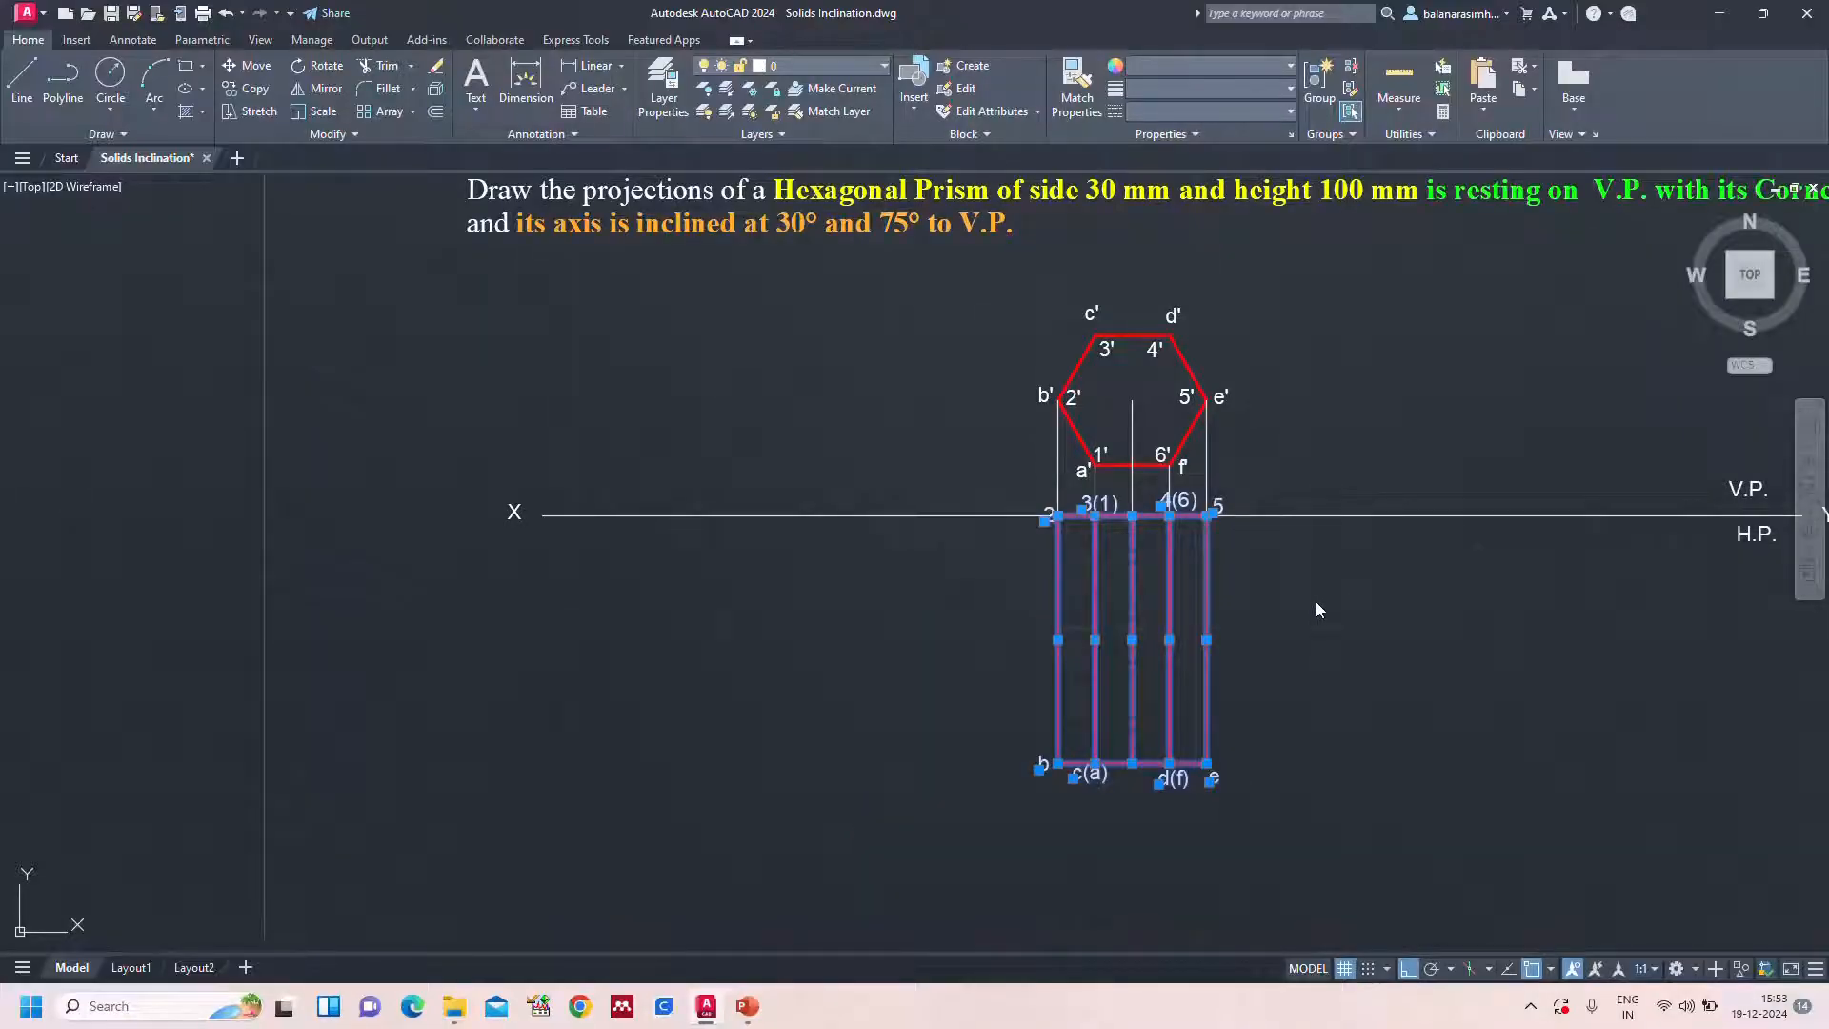
pyautogui.hotkey('ctrl', 'c')
pyautogui.hotkey('ctrl', 'v')
pyautogui.click(710, 846)
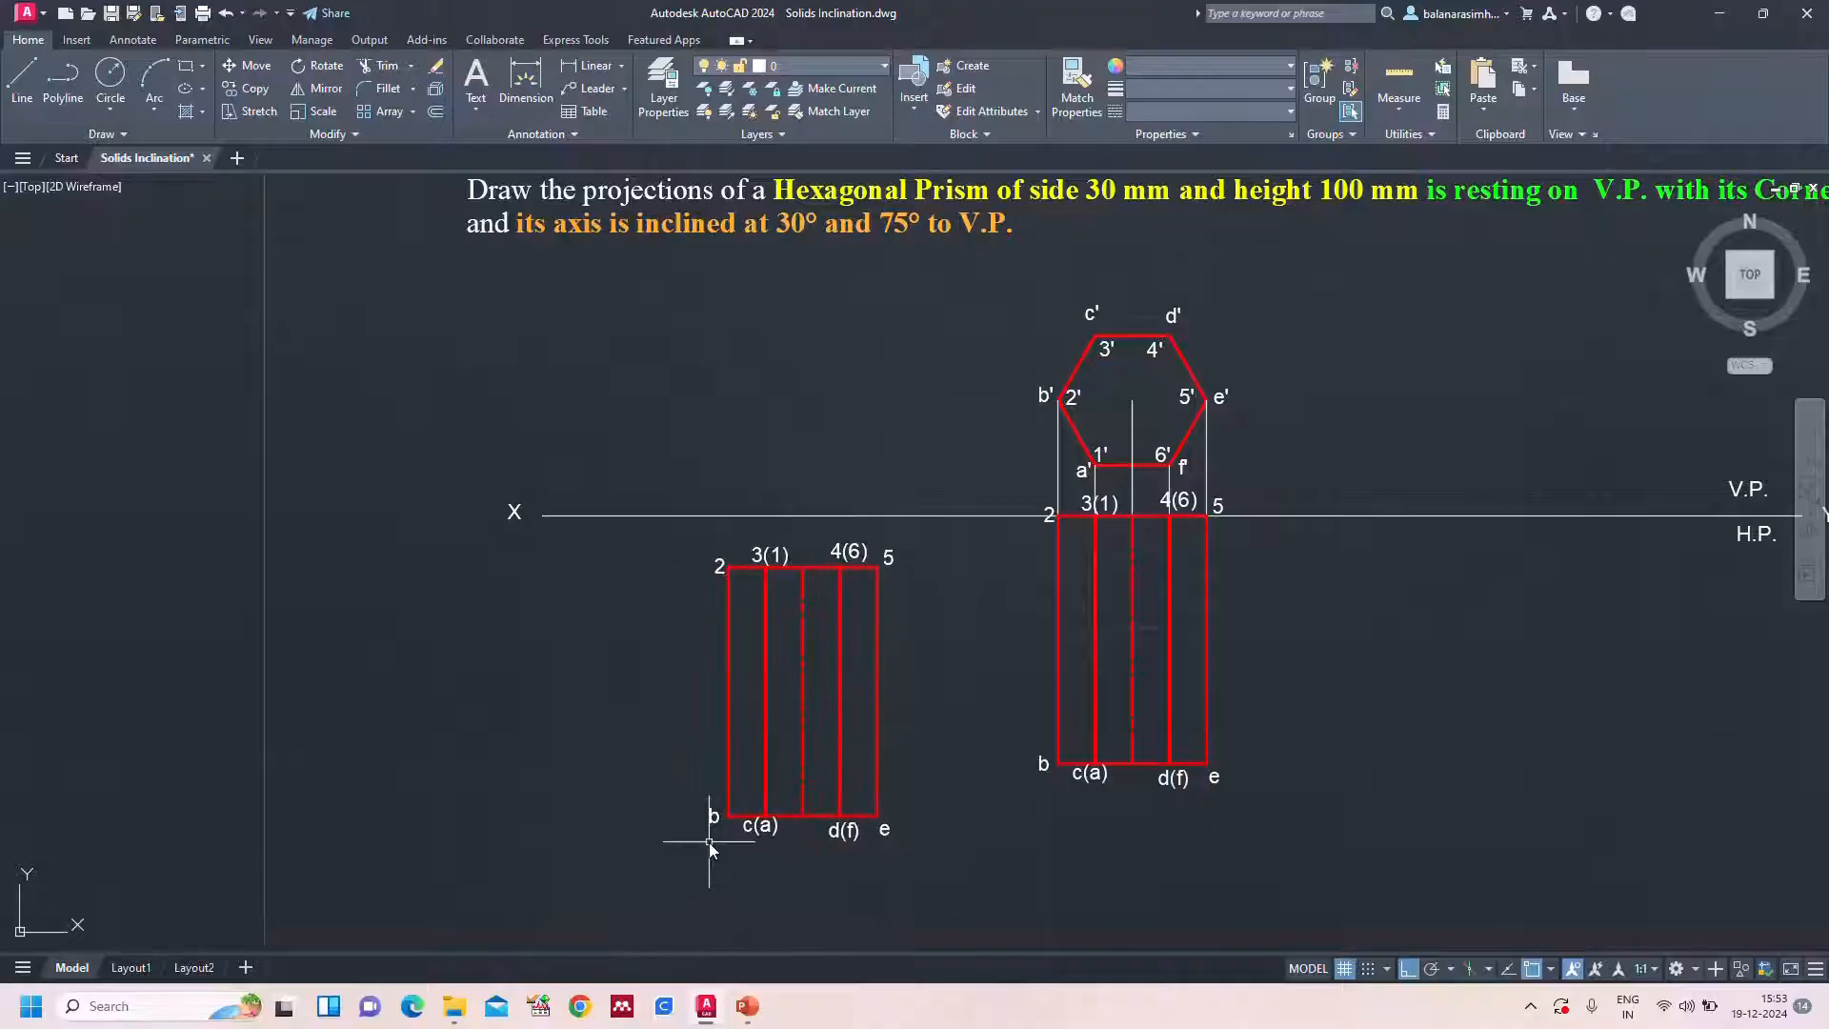
# Try to rotate the copied top view with its labels by 60° about the midpoint of its upper edge
pyautogui.moveTo(924, 550)
pyautogui.mouseDown()
pyautogui.moveTo(833, 541)
pyautogui.moveTo(681, 629)
pyautogui.moveTo(721, 821)
pyautogui.moveTo(906, 862)
pyautogui.moveTo(948, 830)
pyautogui.mouseUp()
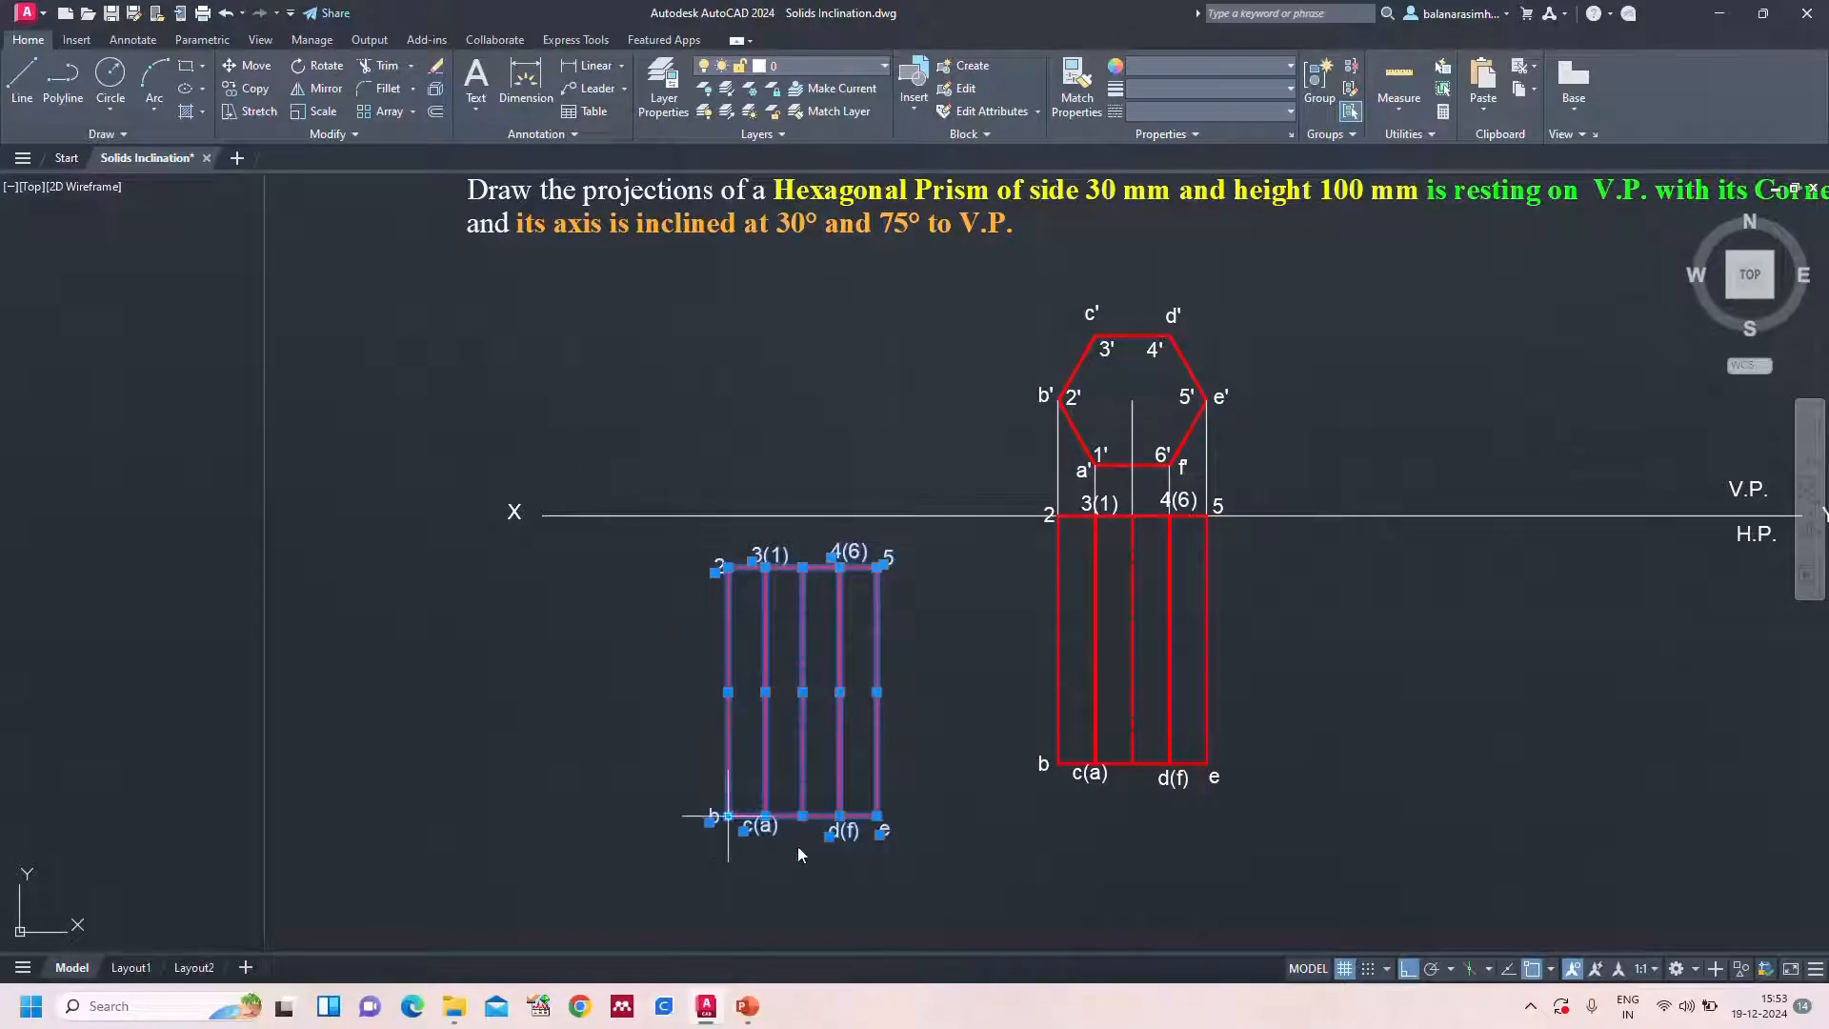
pyautogui.write('Ro')
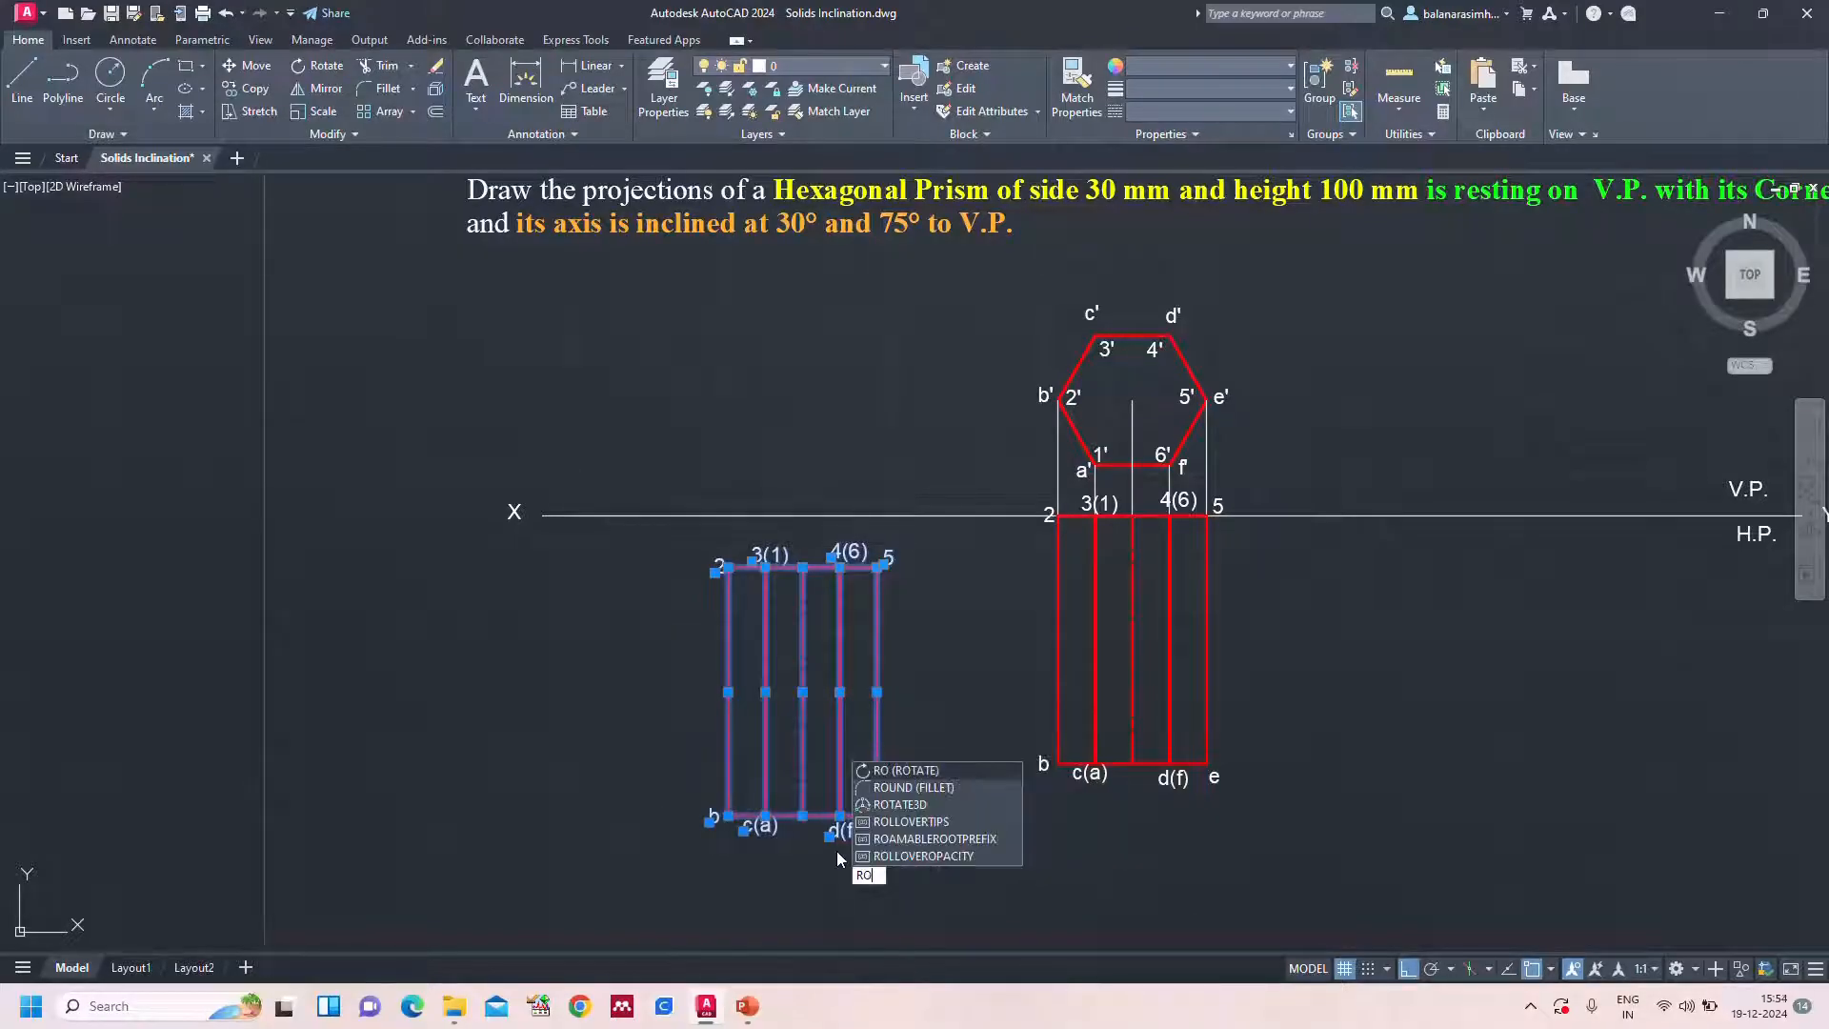
pyautogui.press('Return')
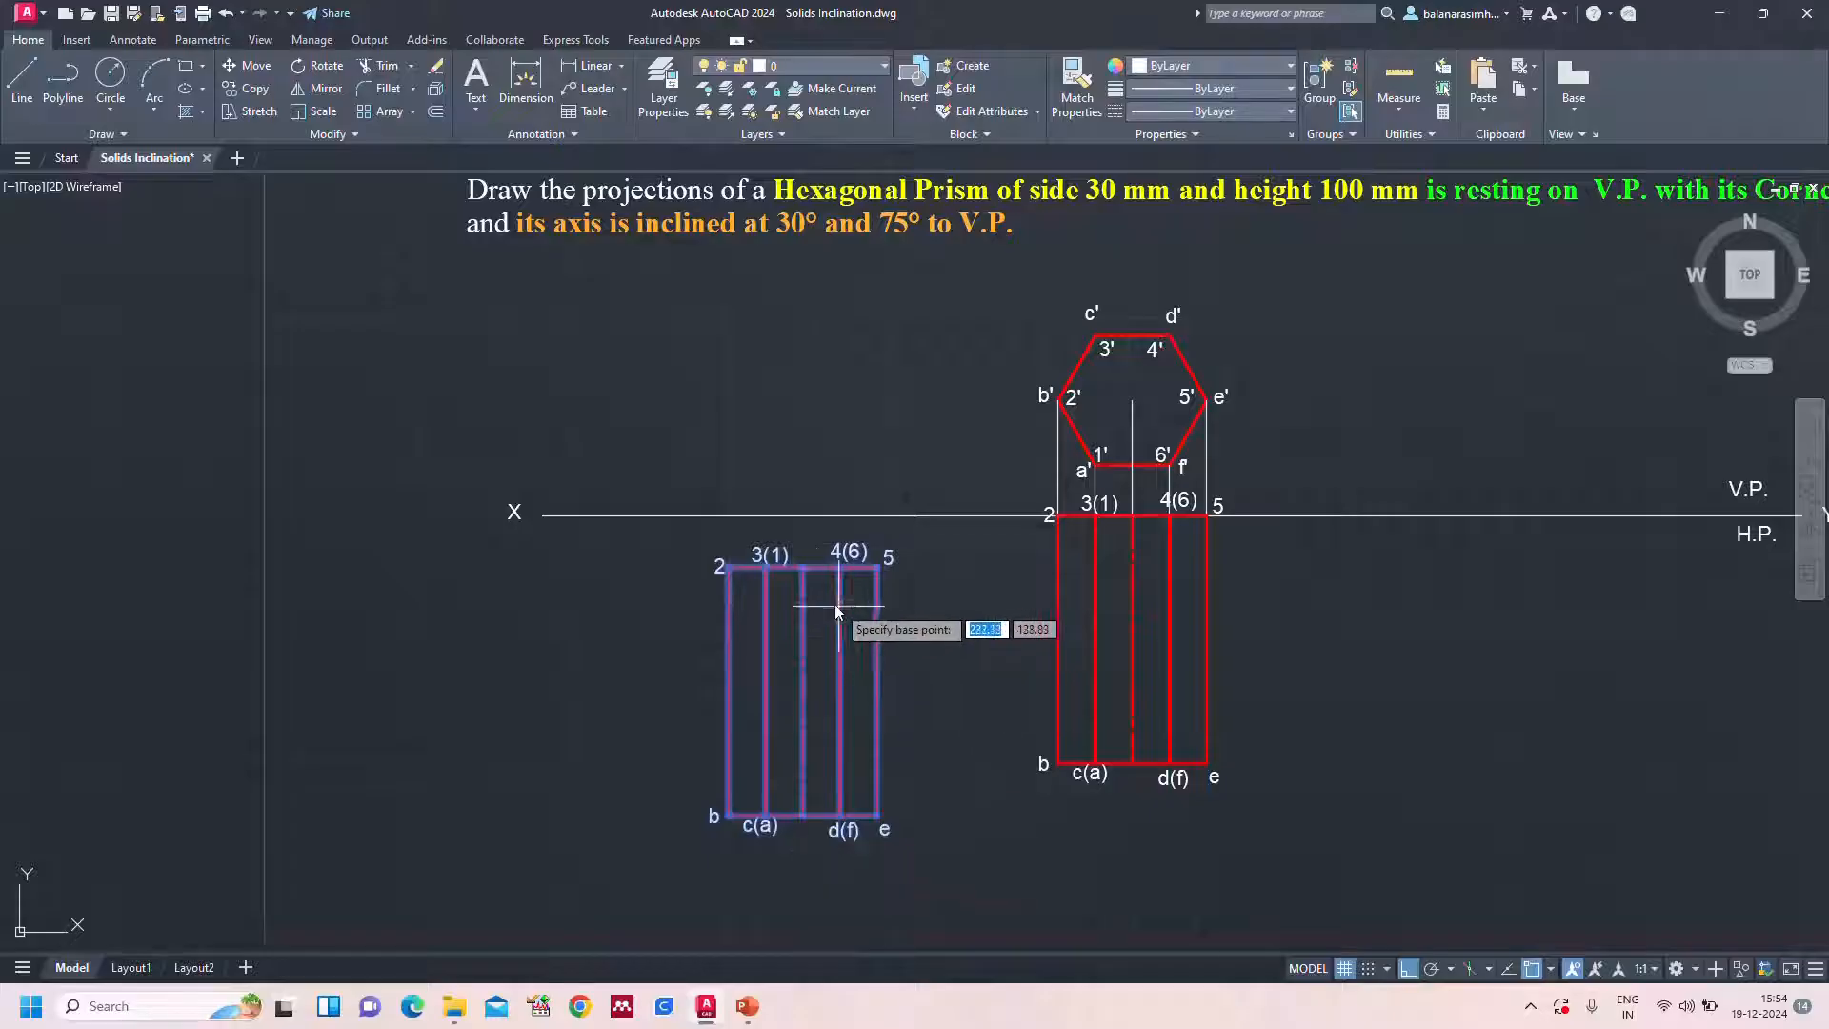
pyautogui.click(804, 568)
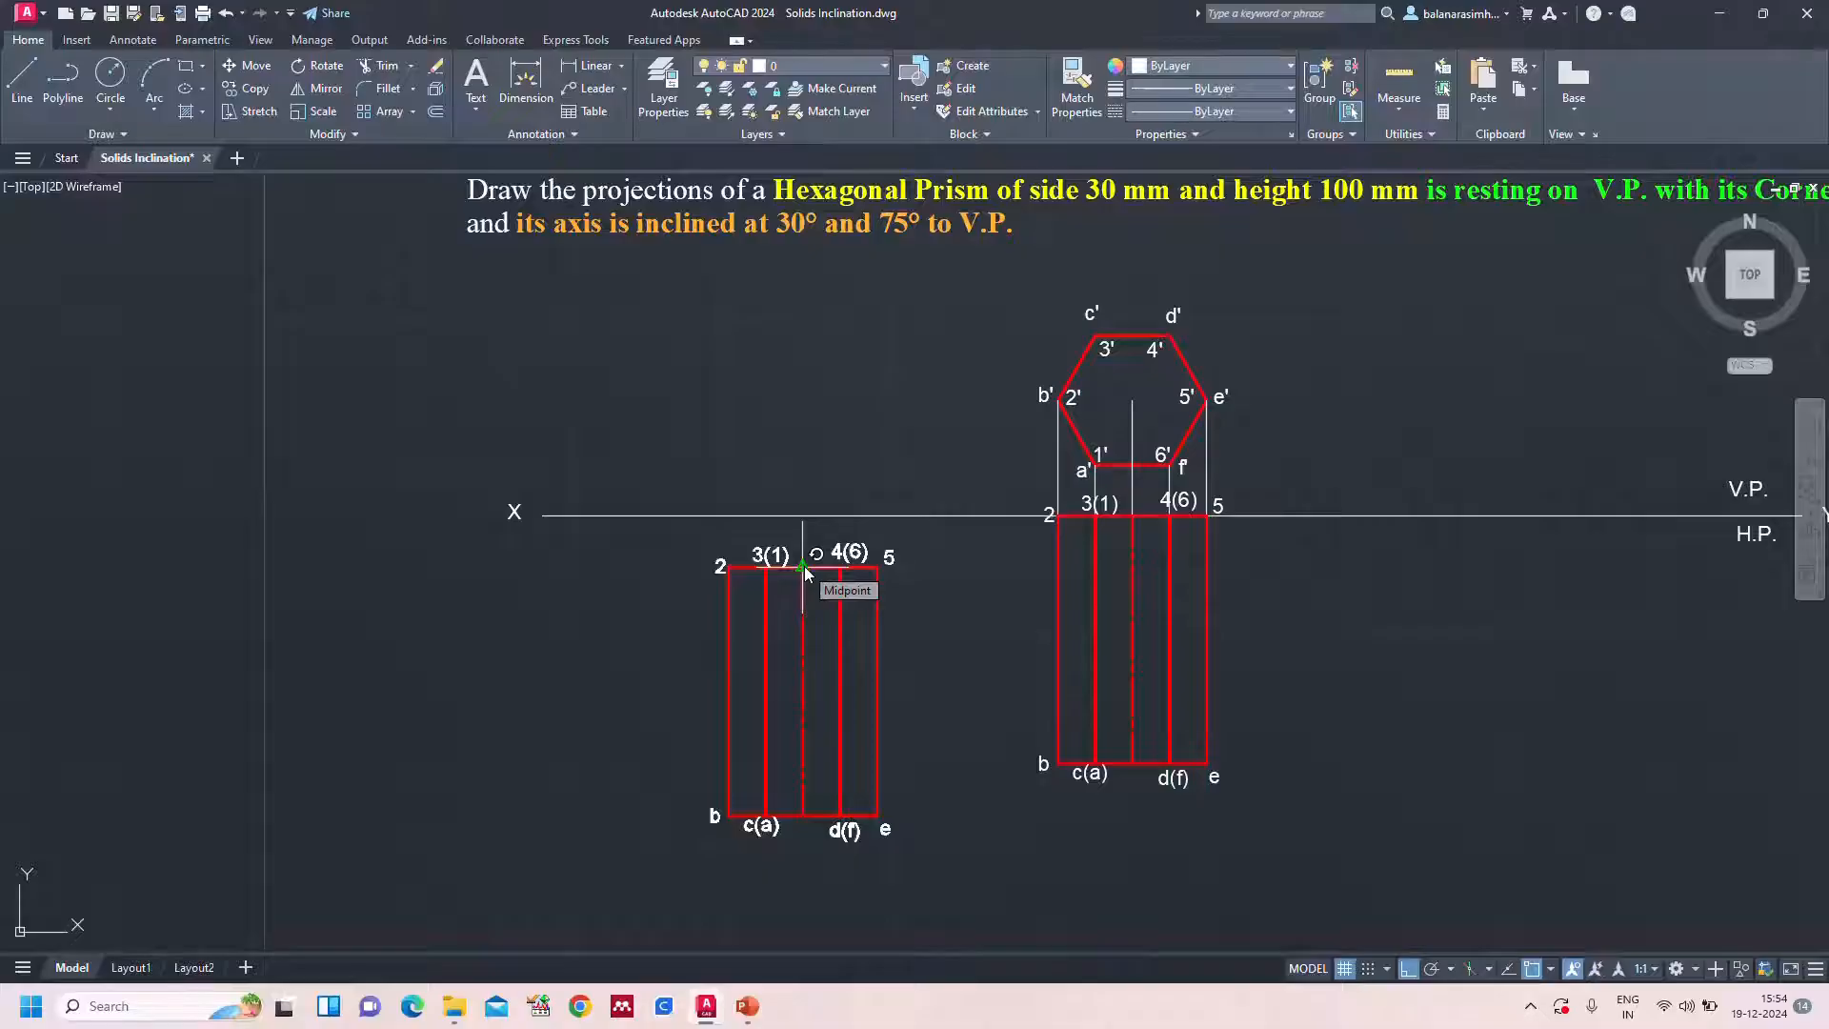
pyautogui.write('60')
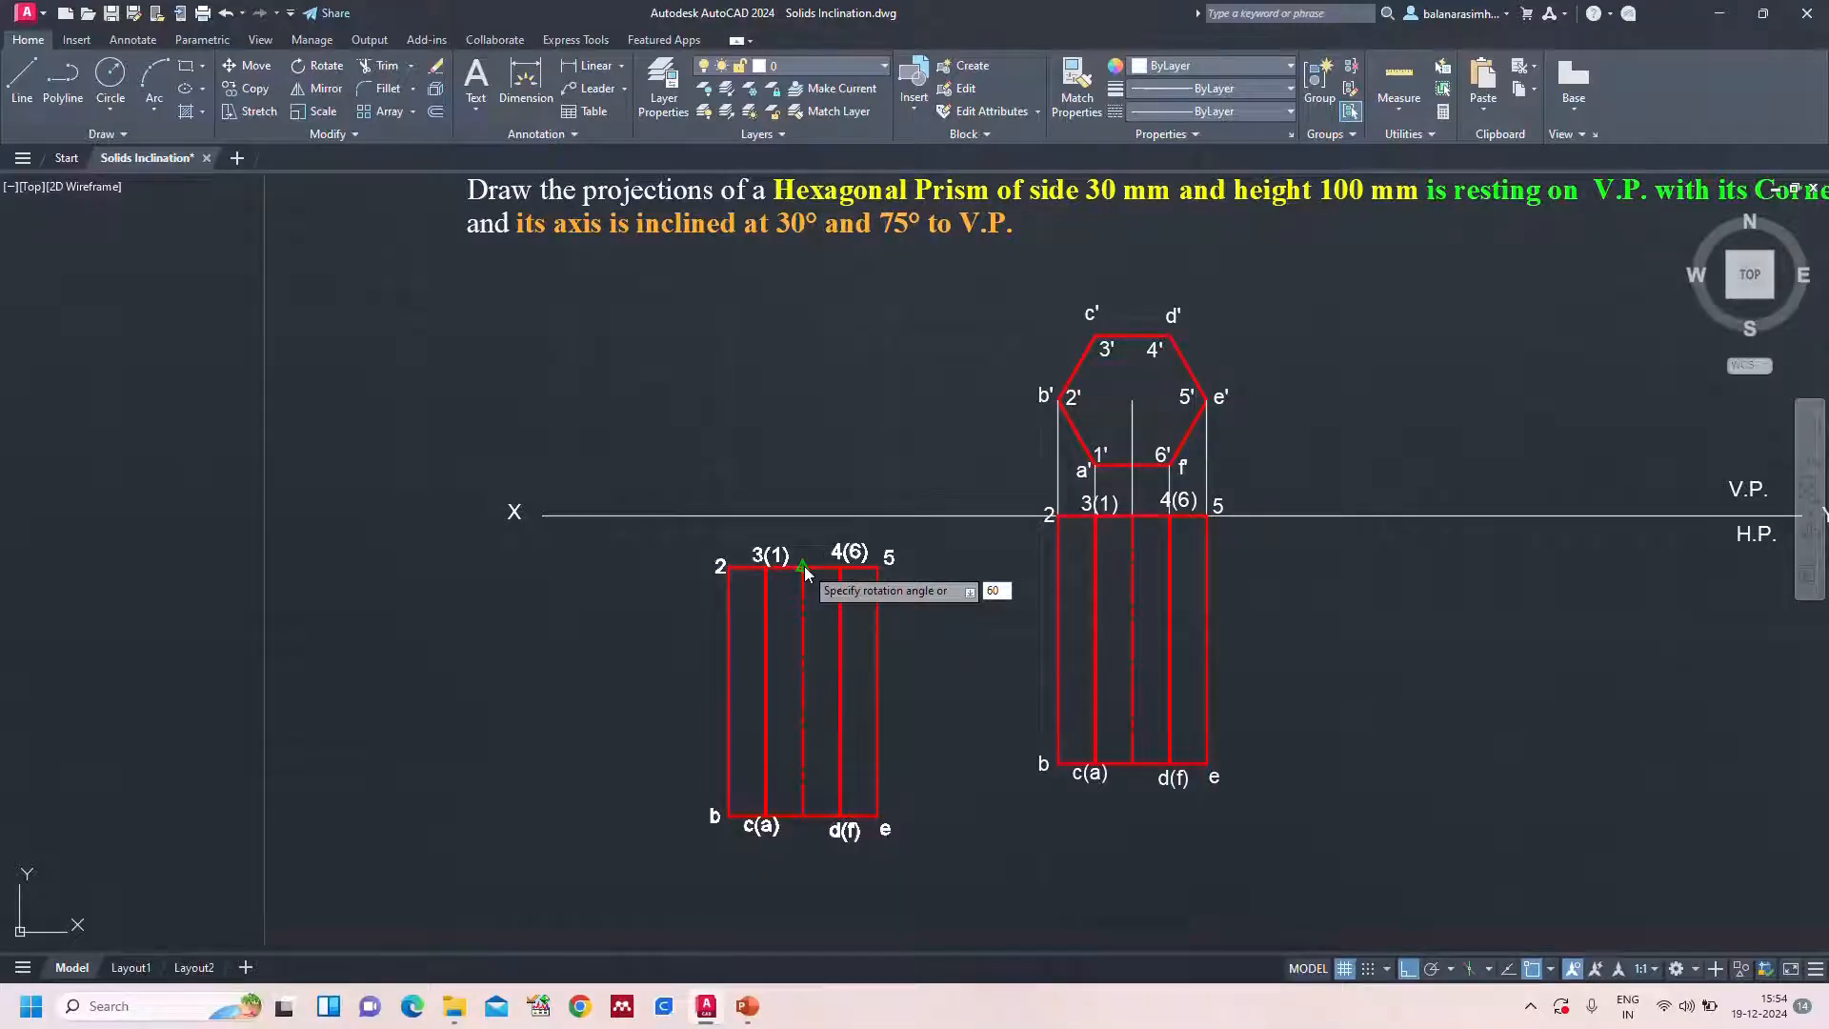
pyautogui.press('Return')
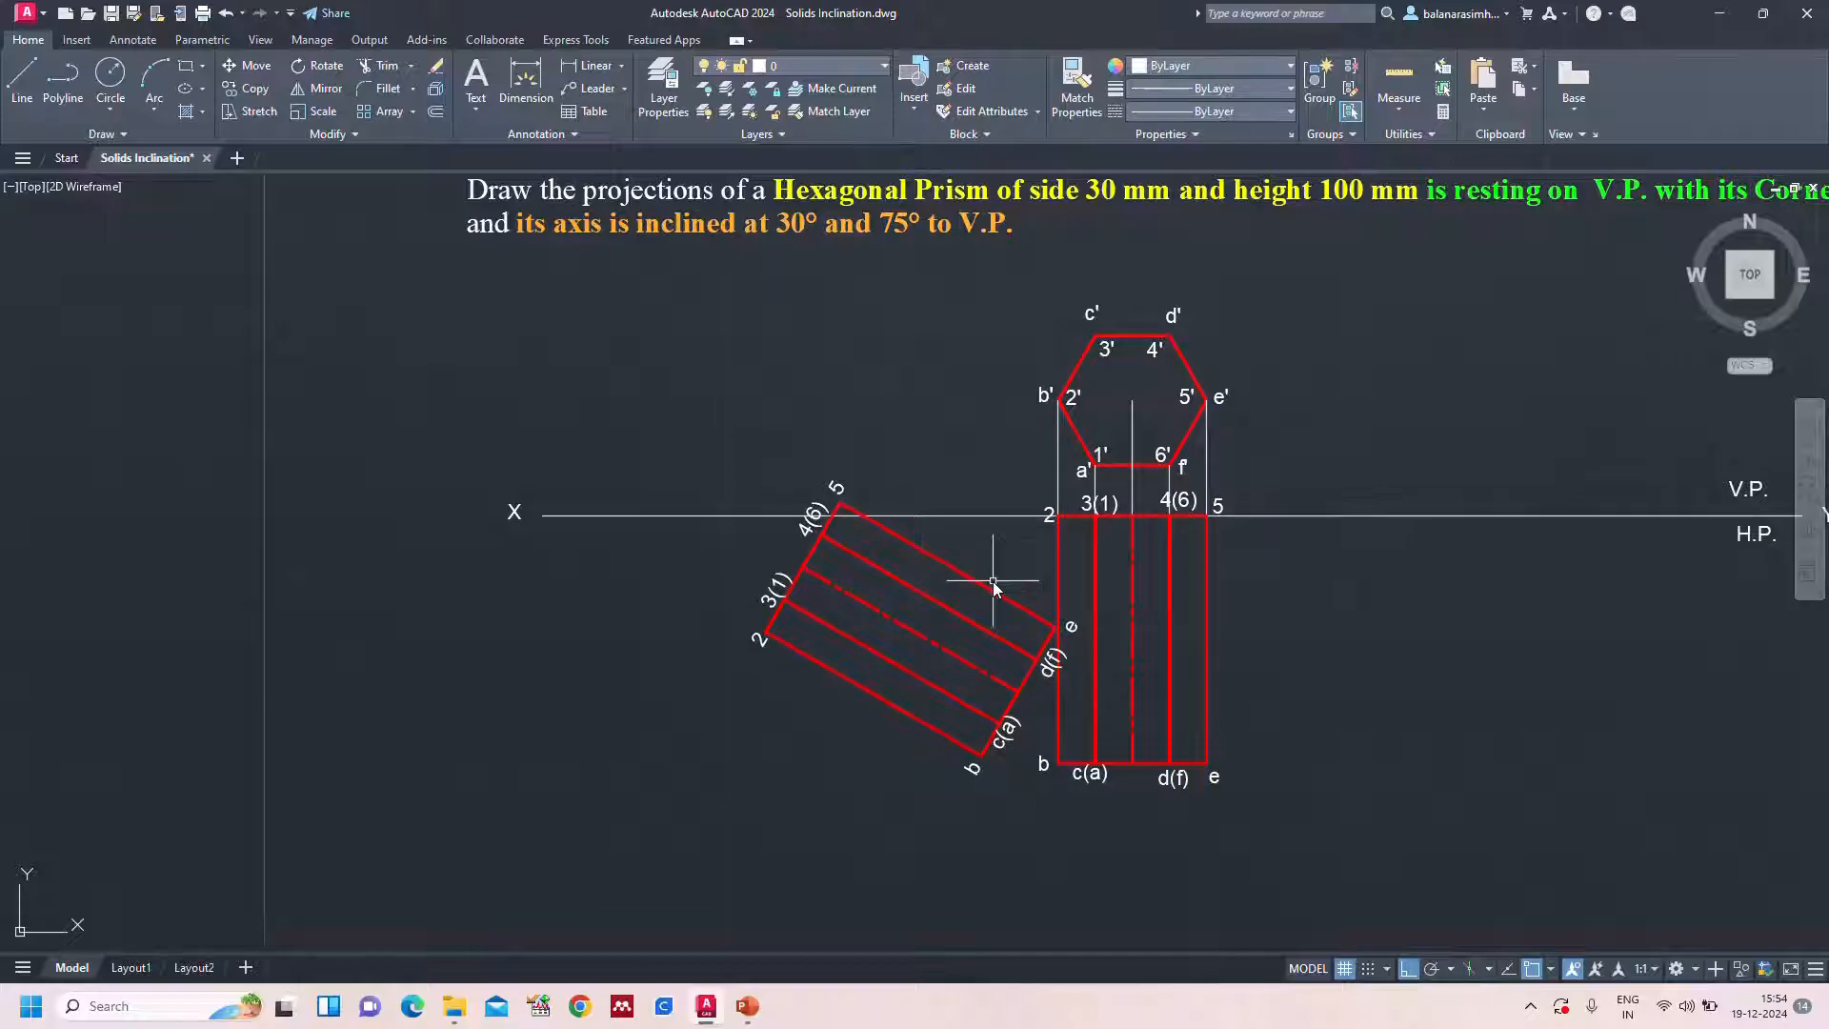
pyautogui.hotkey('ctrl', 'z')
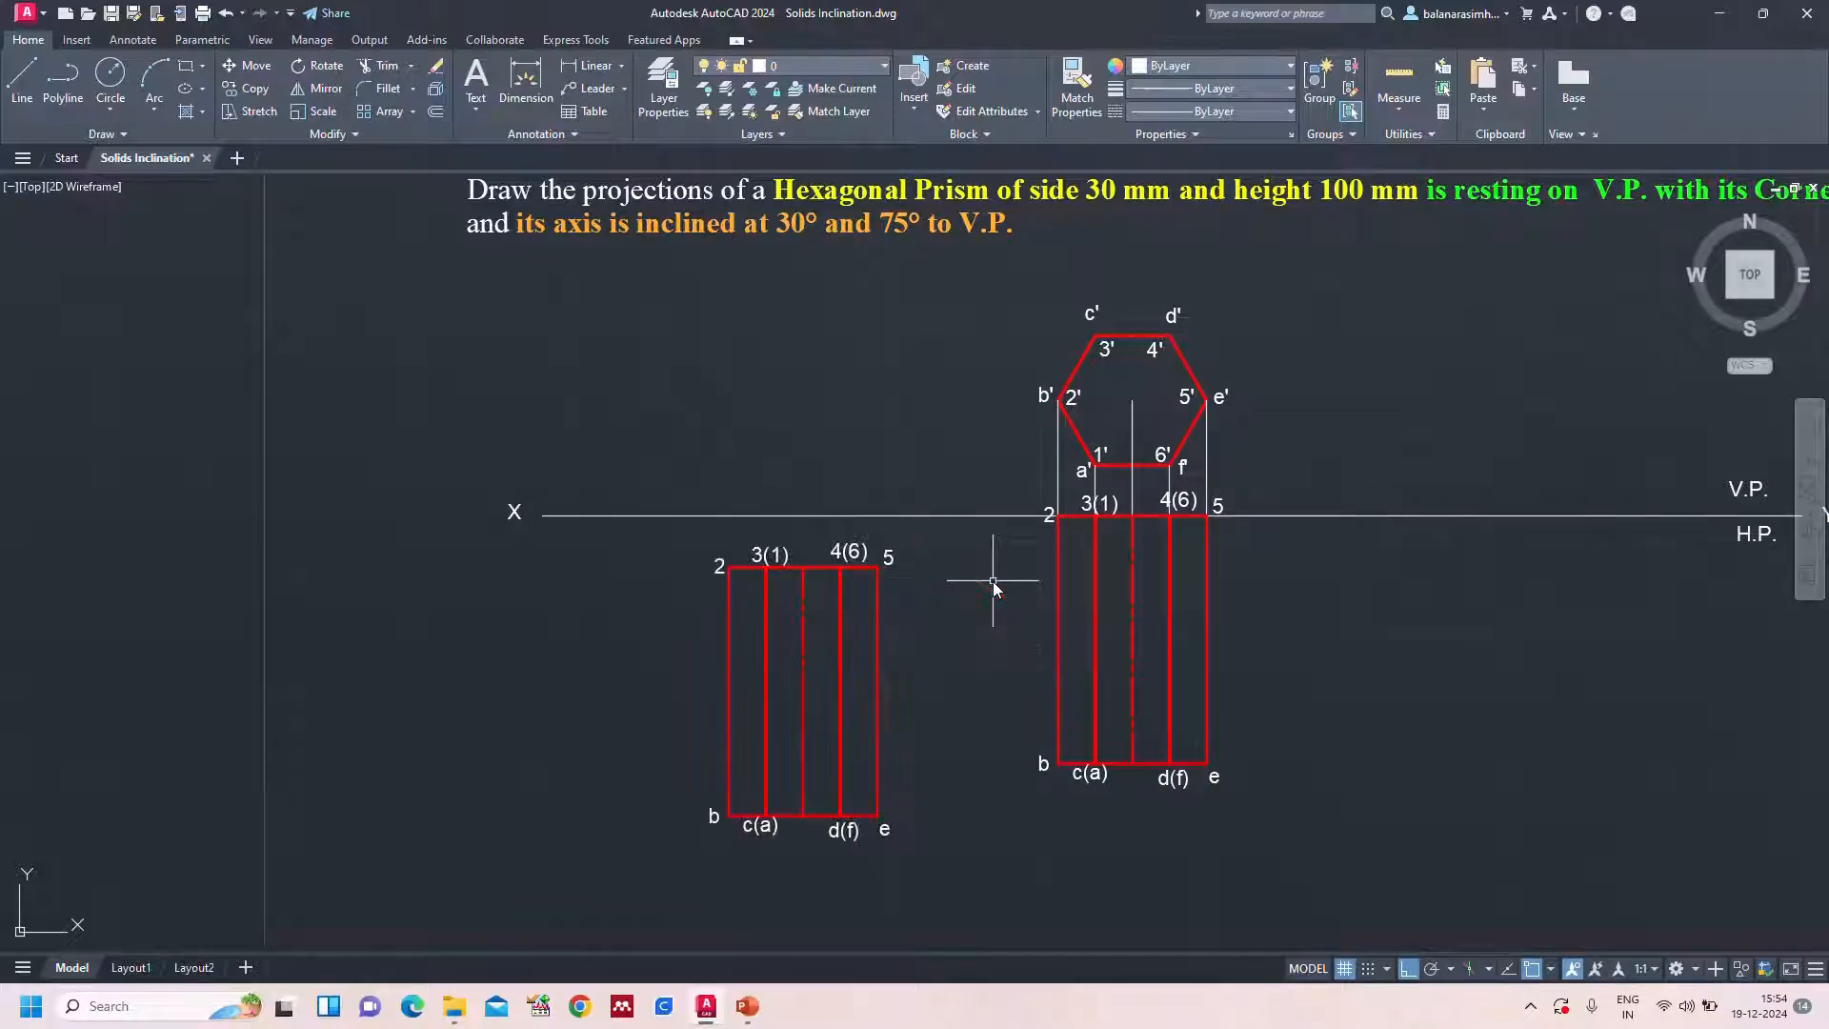
# Rotate the copied top view with its labels by -60° about the midpoint of its upper edge
pyautogui.moveTo(936, 553)
pyautogui.mouseDown()
pyautogui.moveTo(735, 544)
pyautogui.moveTo(666, 747)
pyautogui.moveTo(918, 919)
pyautogui.moveTo(986, 880)
pyautogui.mouseUp()
pyautogui.write('ro')
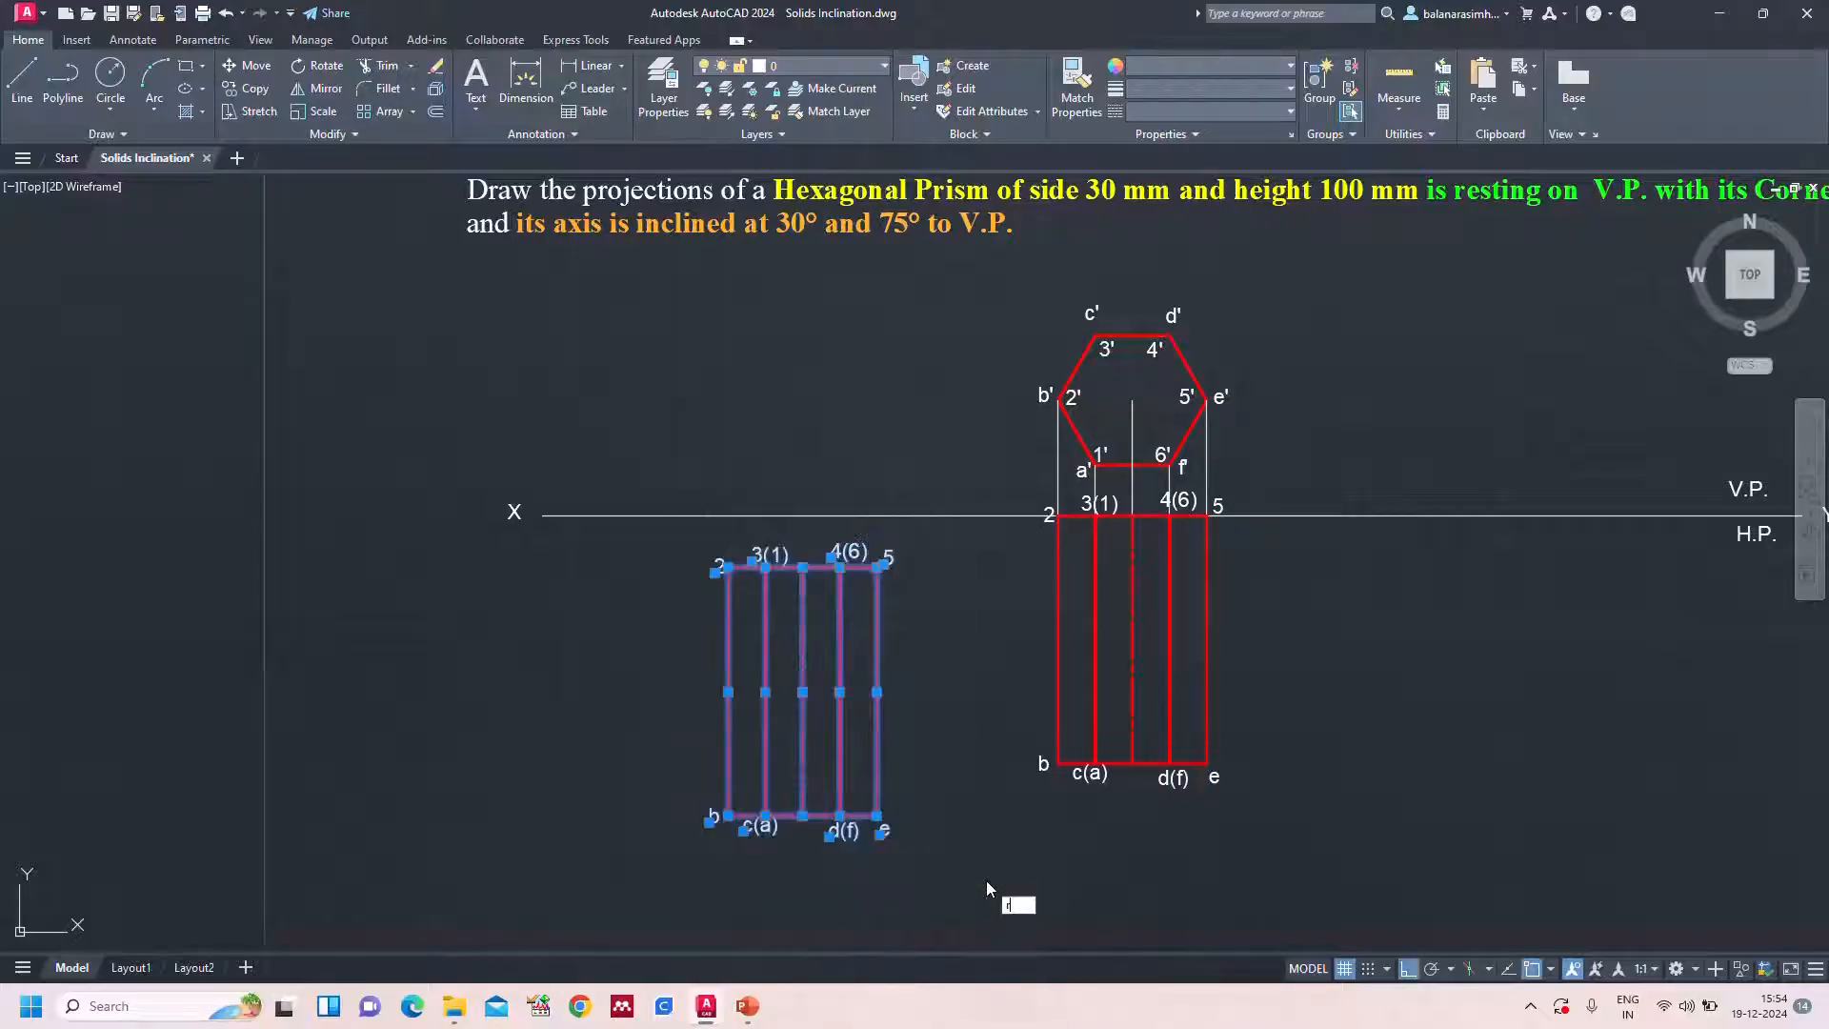
pyautogui.press('Return')
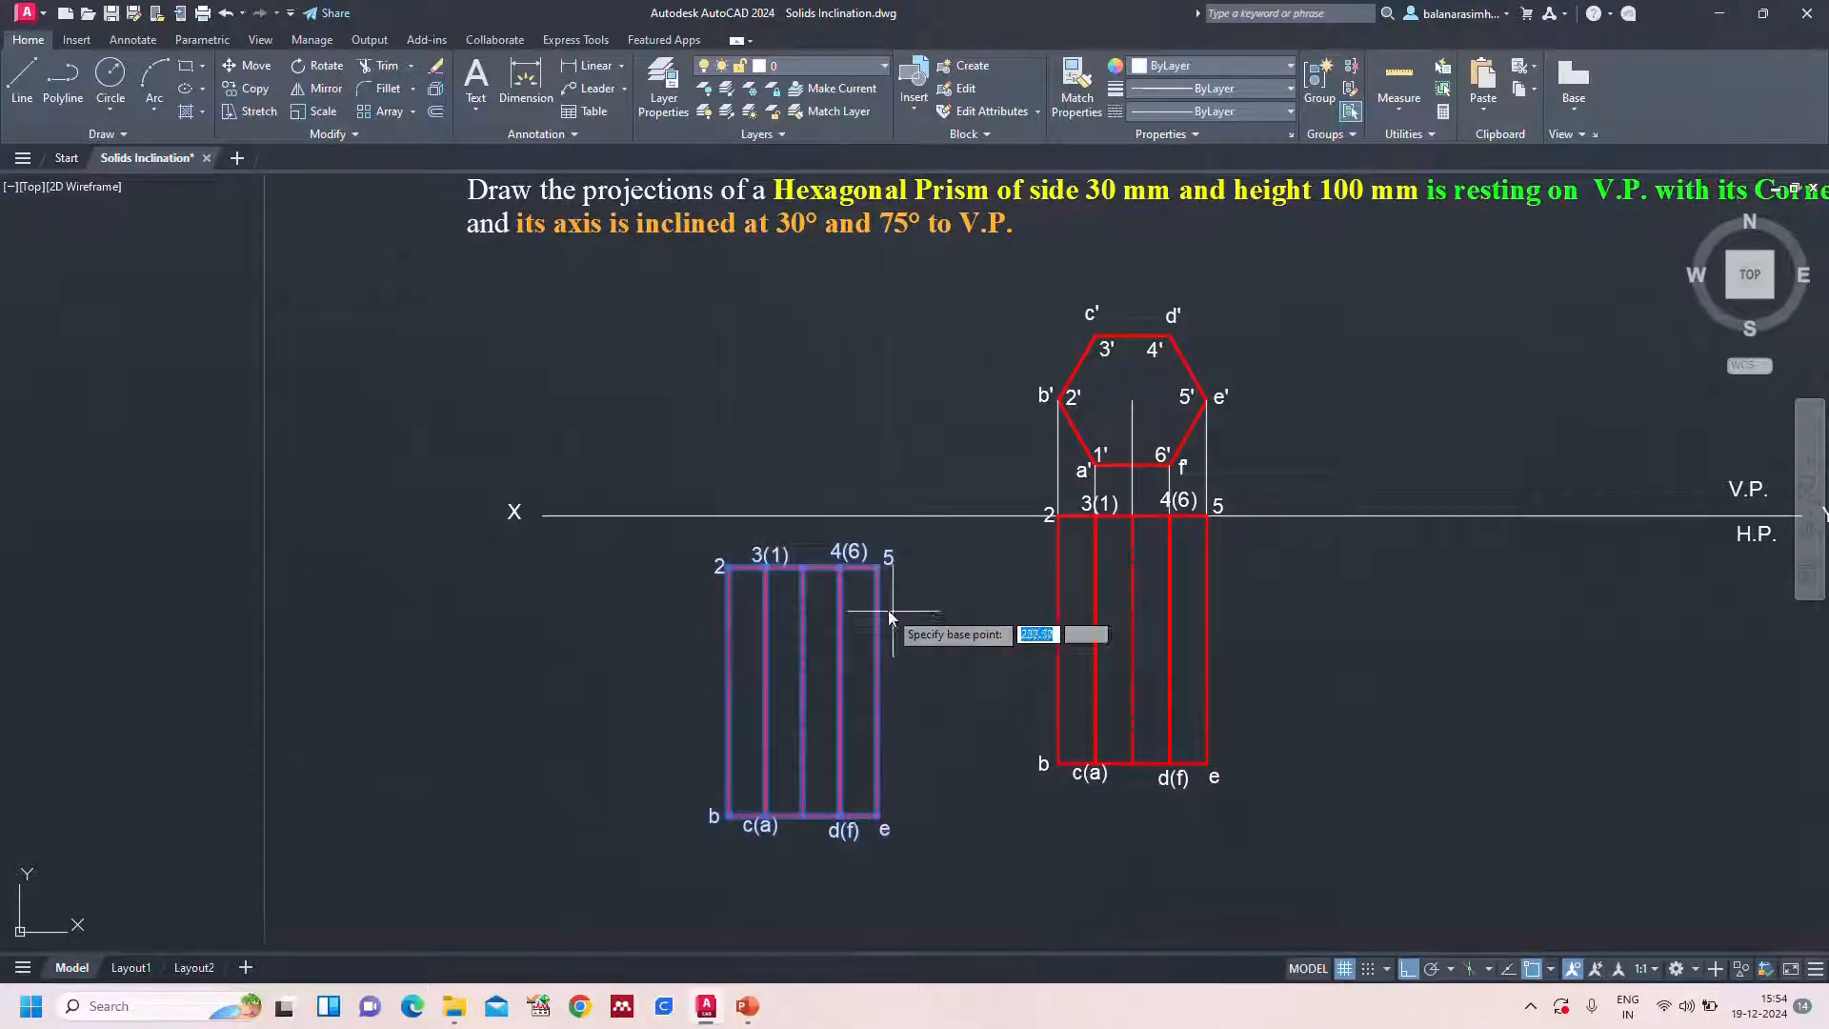
pyautogui.click(798, 566)
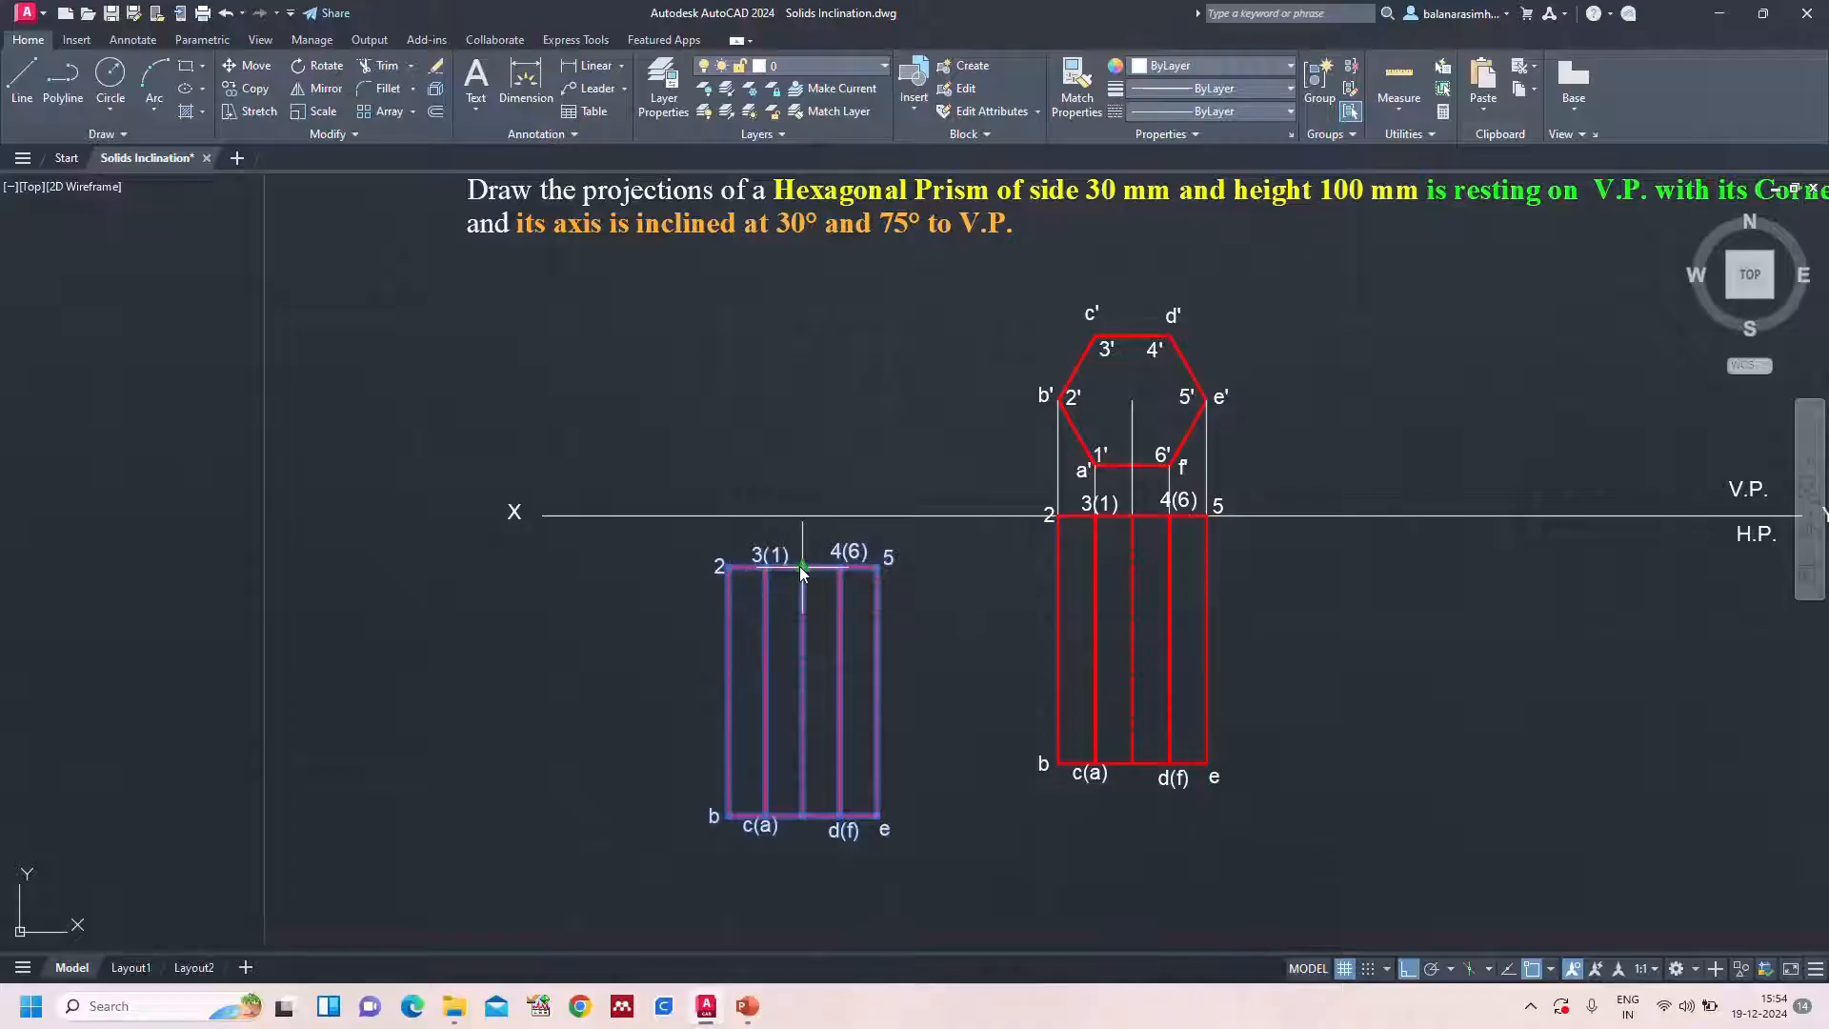
pyautogui.write('-60')
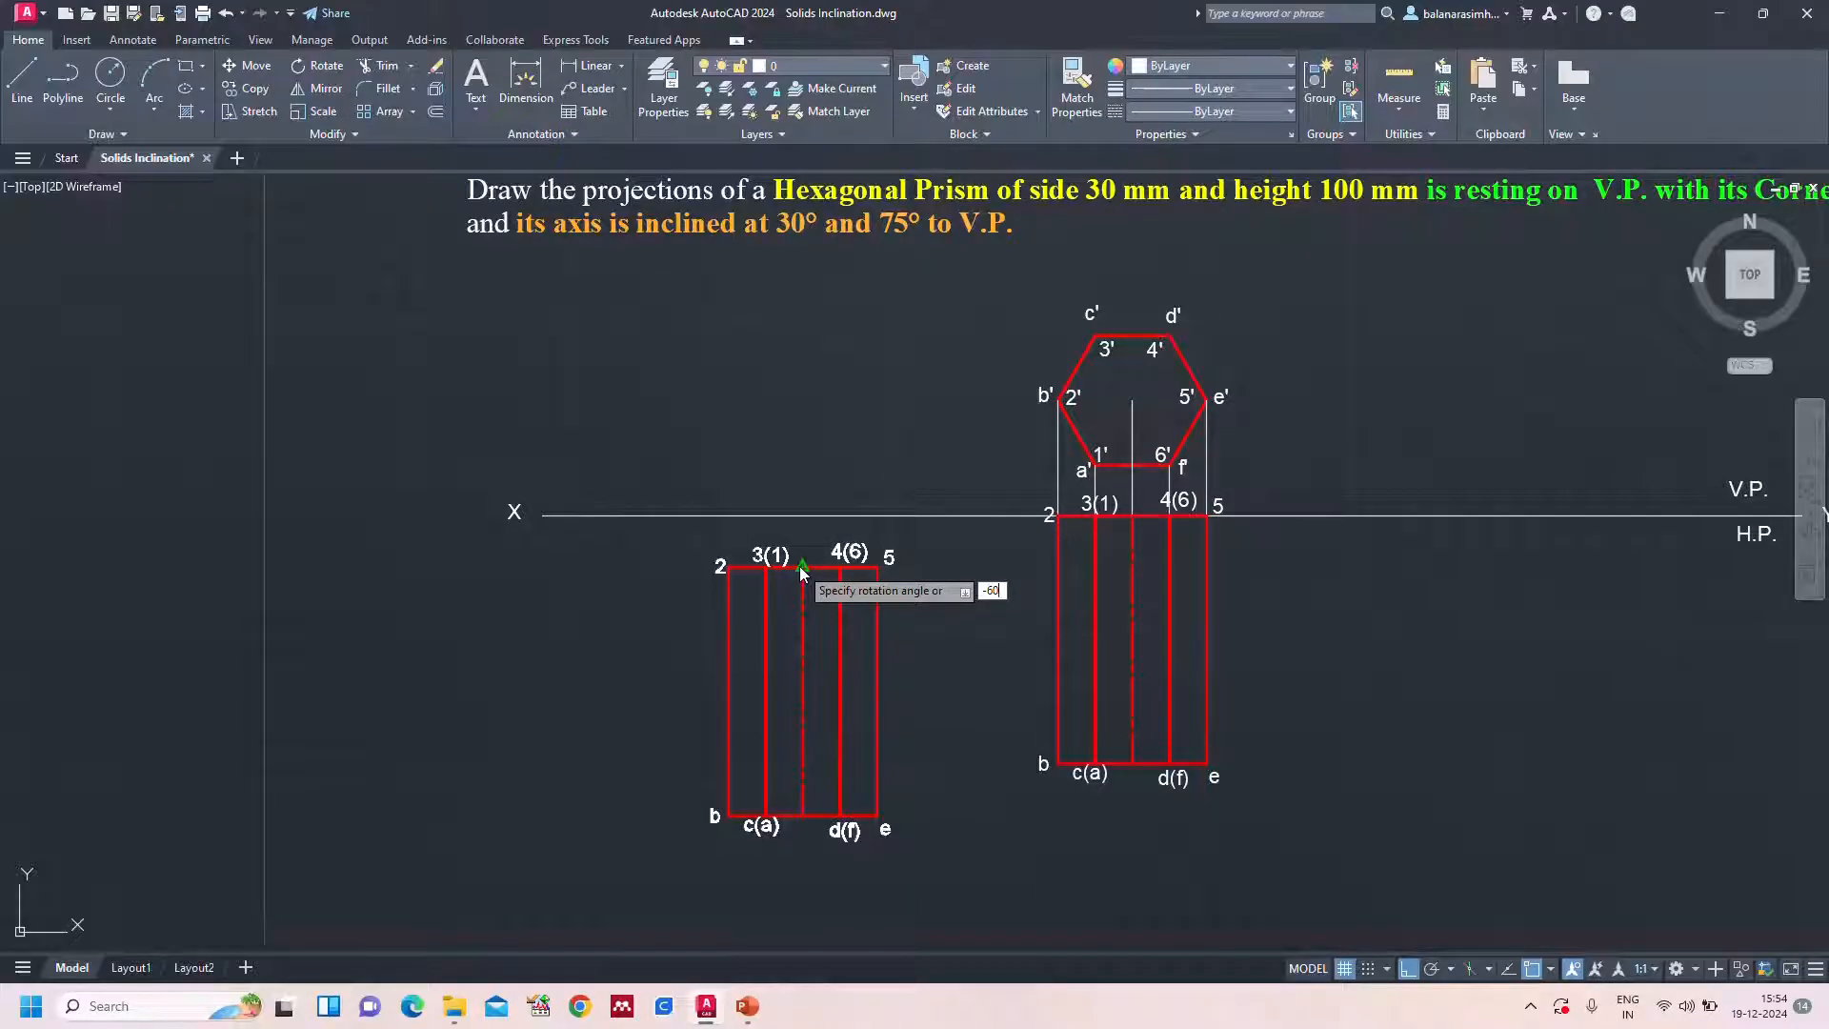
pyautogui.press('Return')
# Move the rotated top view with its labels straight down so that corner 2 rests on the XY line
pyautogui.moveTo(826, 563)
pyautogui.mouseDown()
pyautogui.moveTo(438, 620)
pyautogui.moveTo(657, 829)
pyautogui.moveTo(870, 735)
pyautogui.mouseUp()
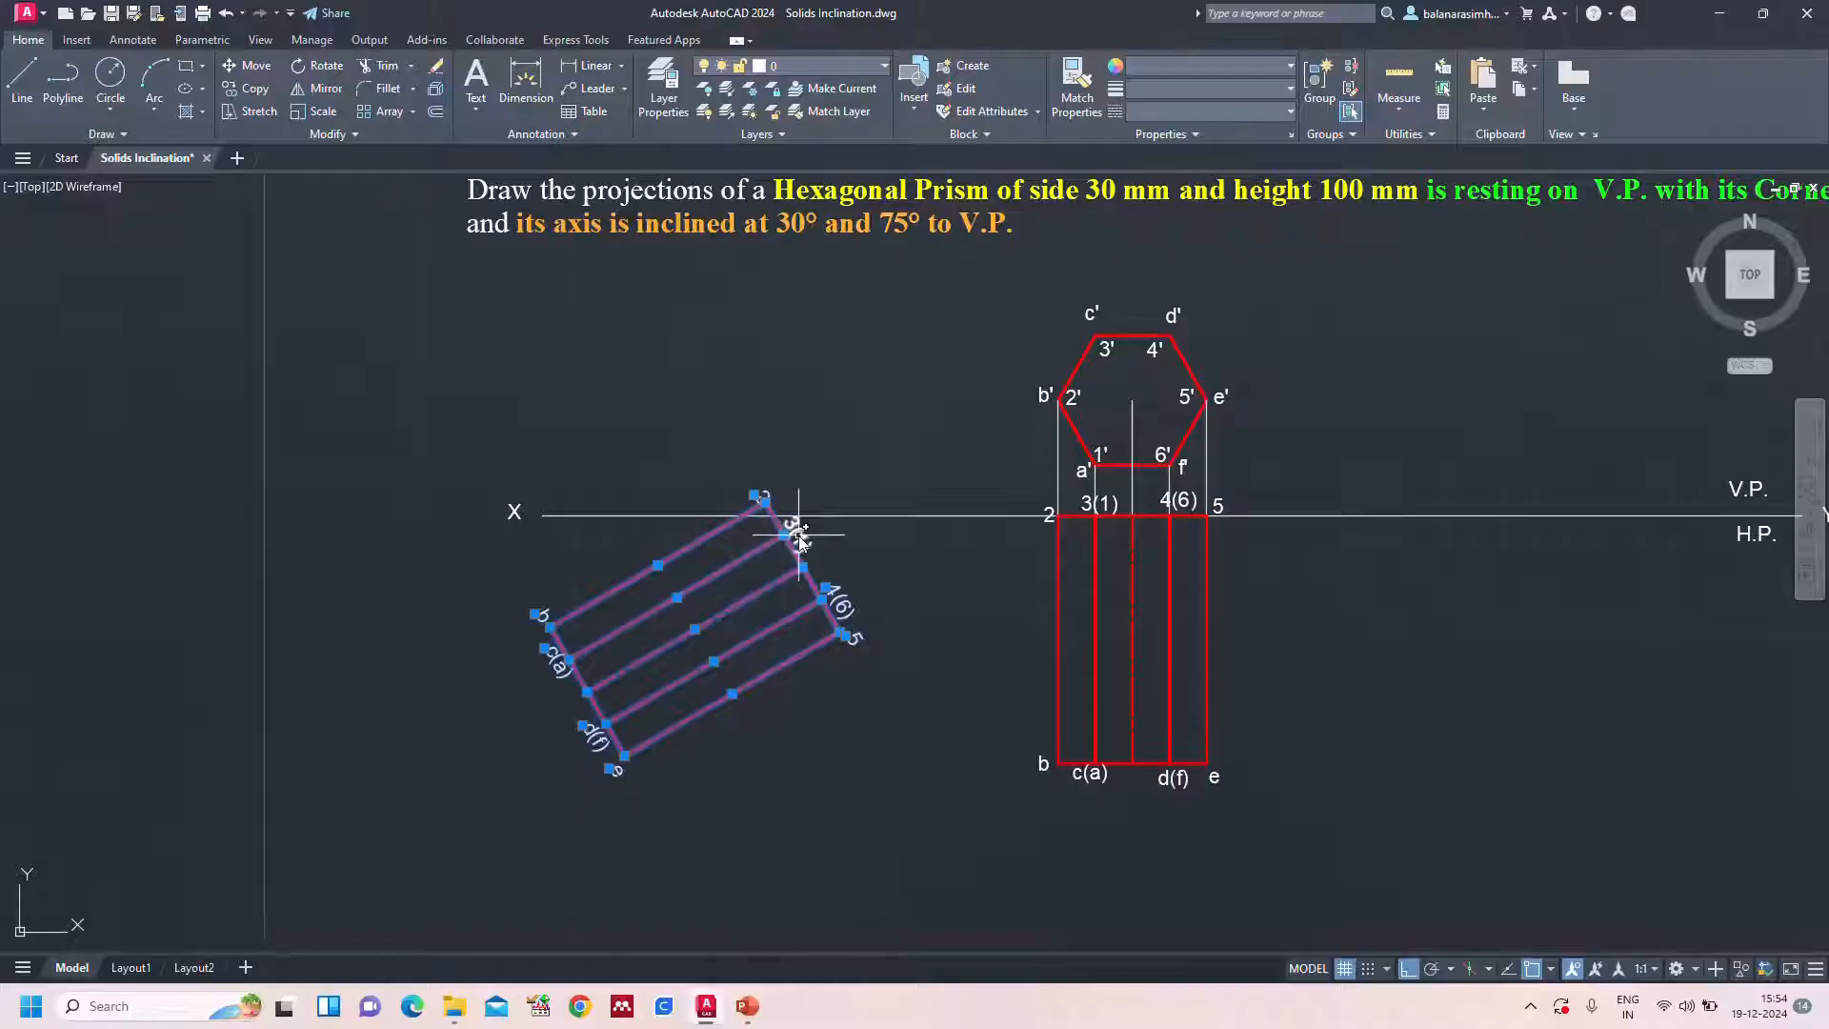
pyautogui.write('m')
pyautogui.press('Return')
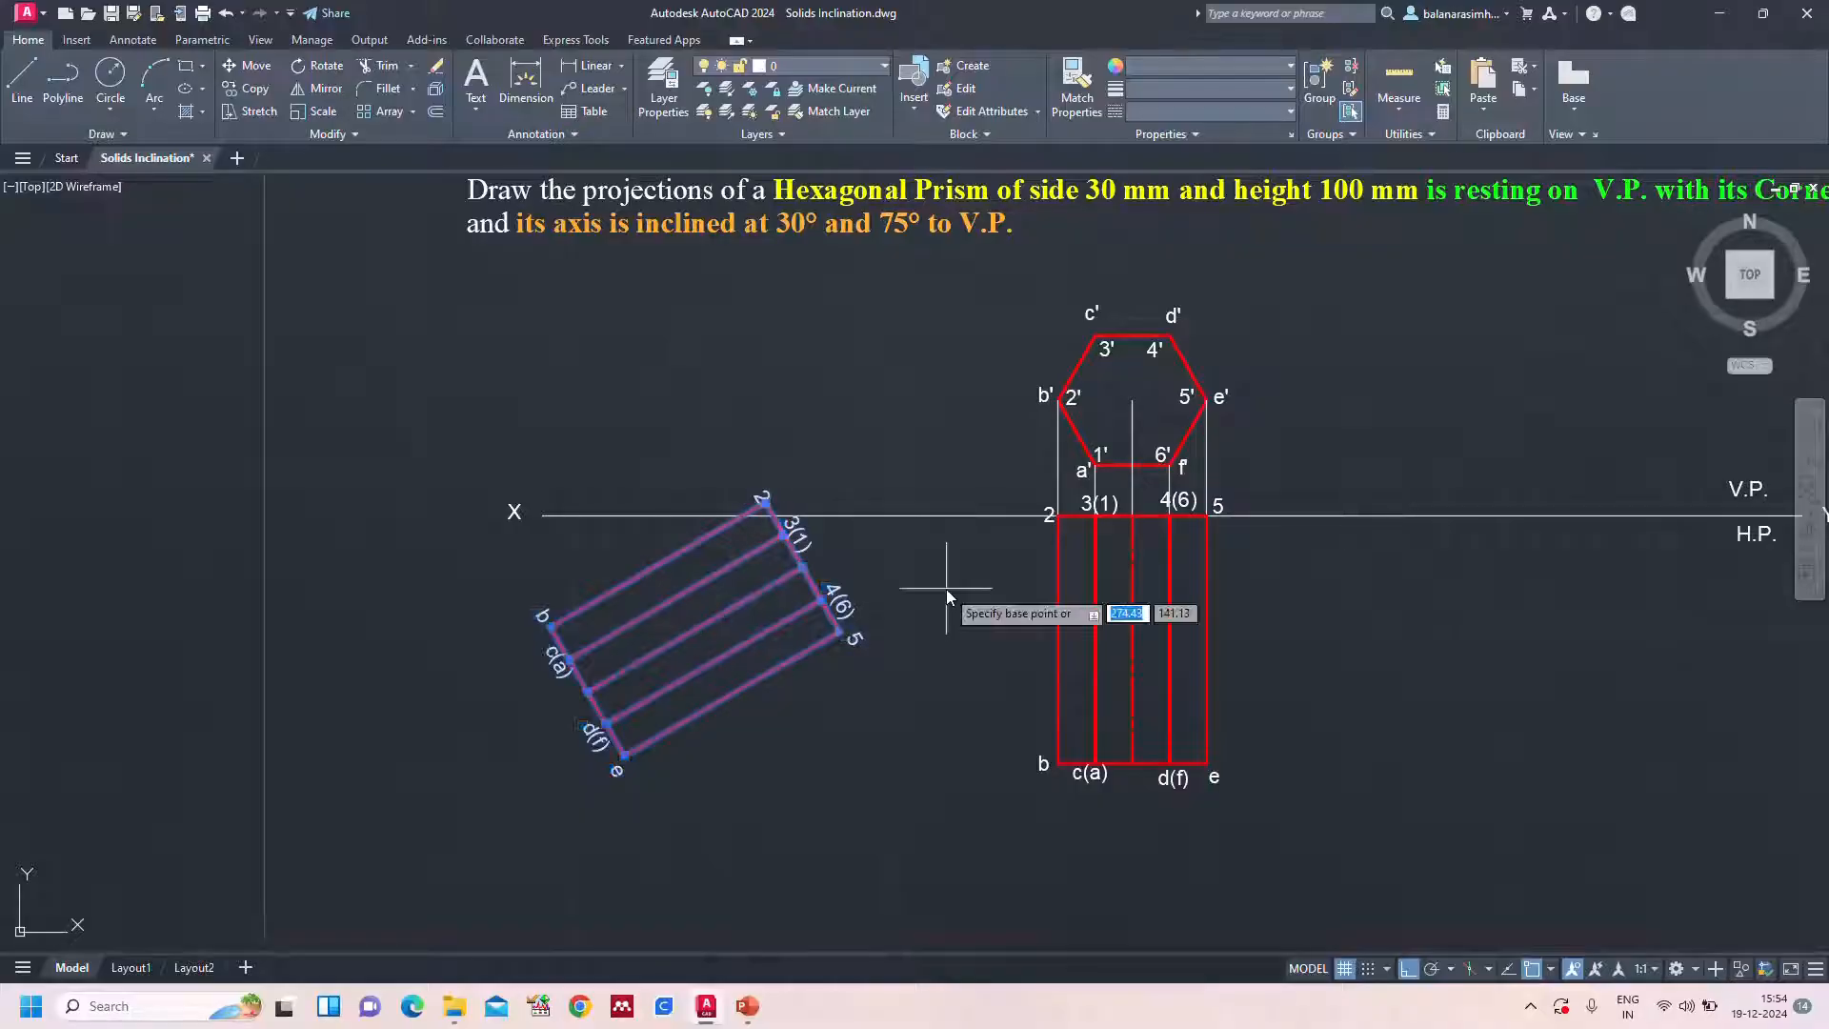
pyautogui.scroll(2, 849, 534)
pyautogui.click(712, 485)
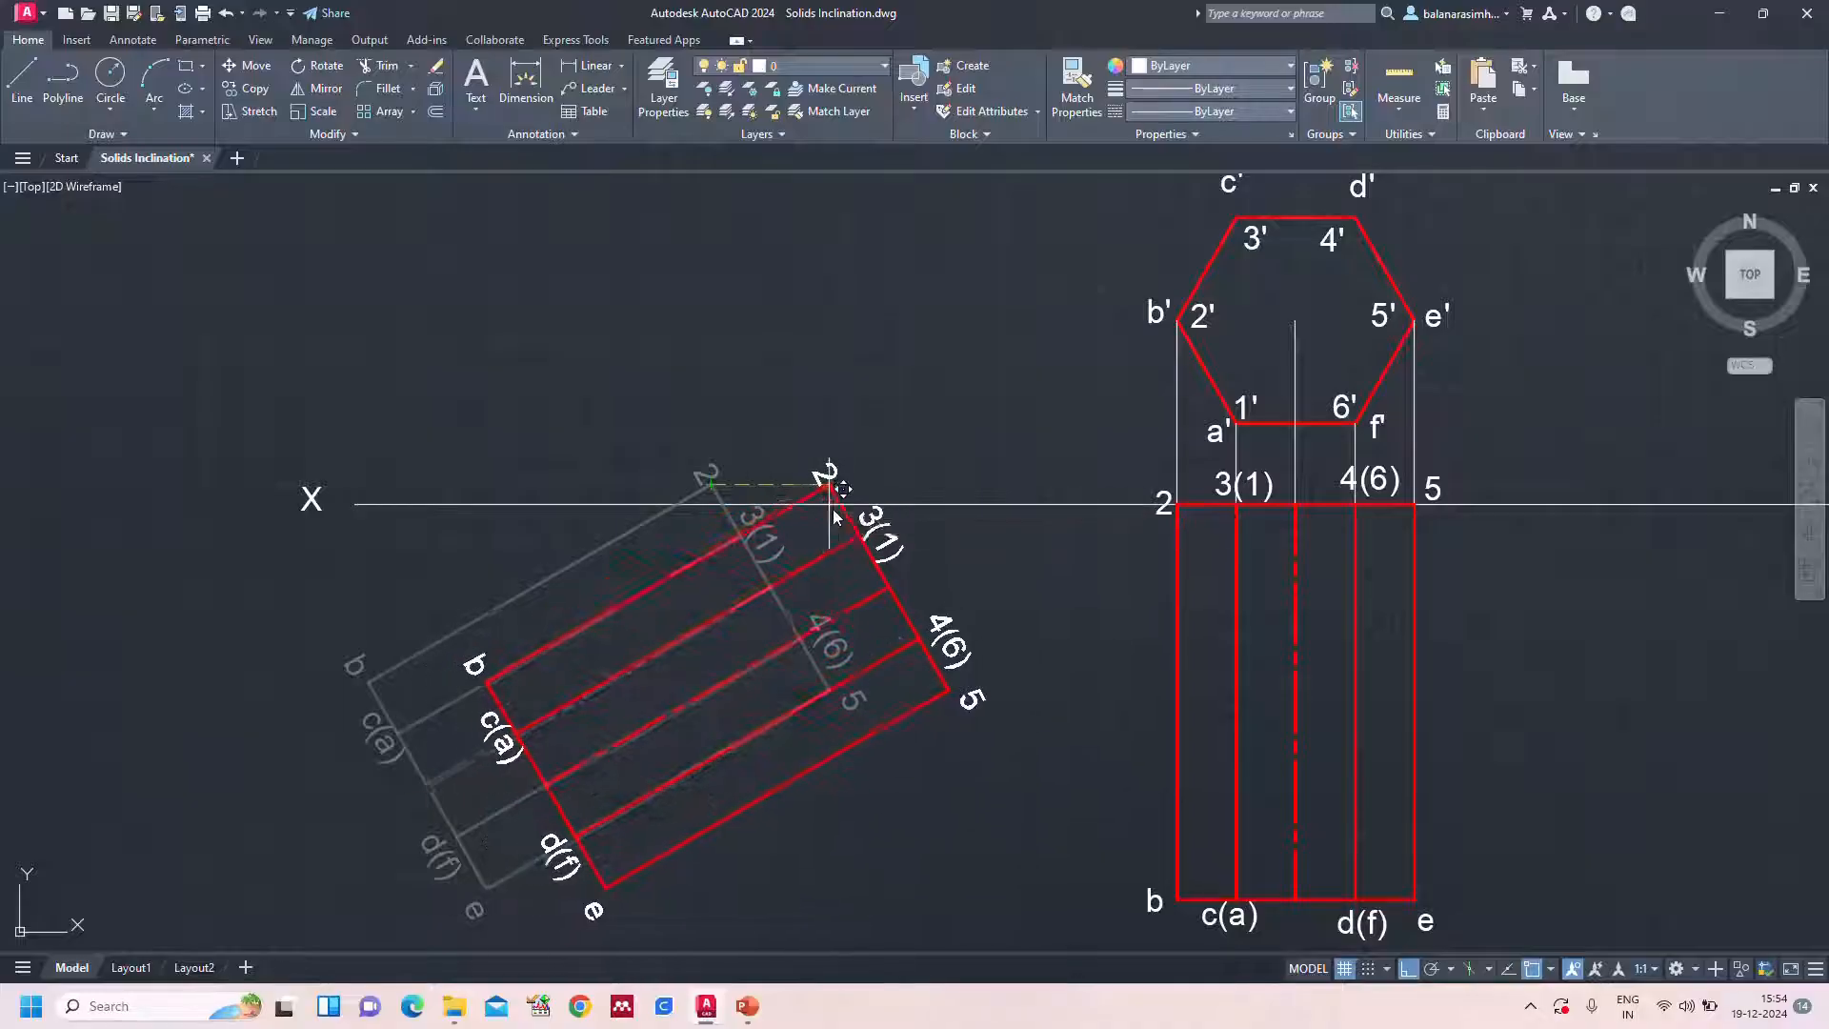
pyautogui.click(834, 505)
# Add an angular dimension between the rotated prism's axis and the XY line, placed beside edge b-2
pyautogui.middleClick(1028, 643)
pyautogui.middleClick(1028, 643)
pyautogui.write('dan')
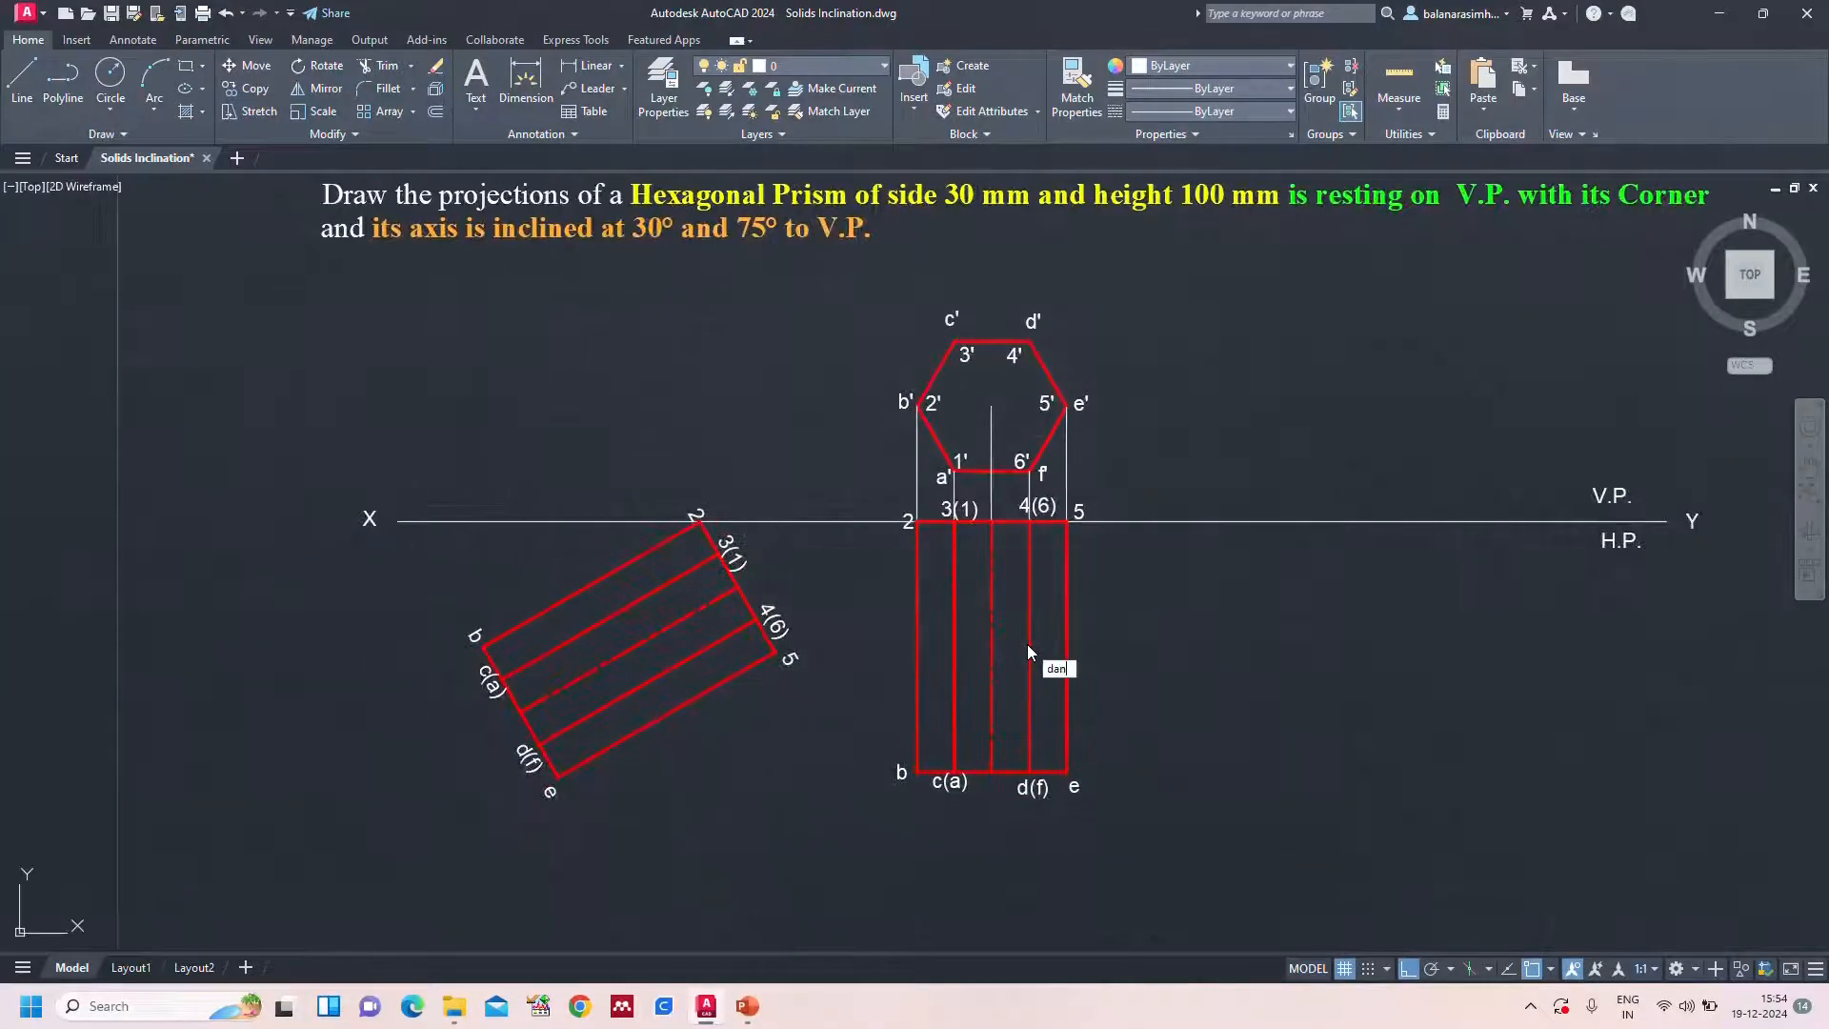
pyautogui.press('Return')
pyautogui.click(652, 638)
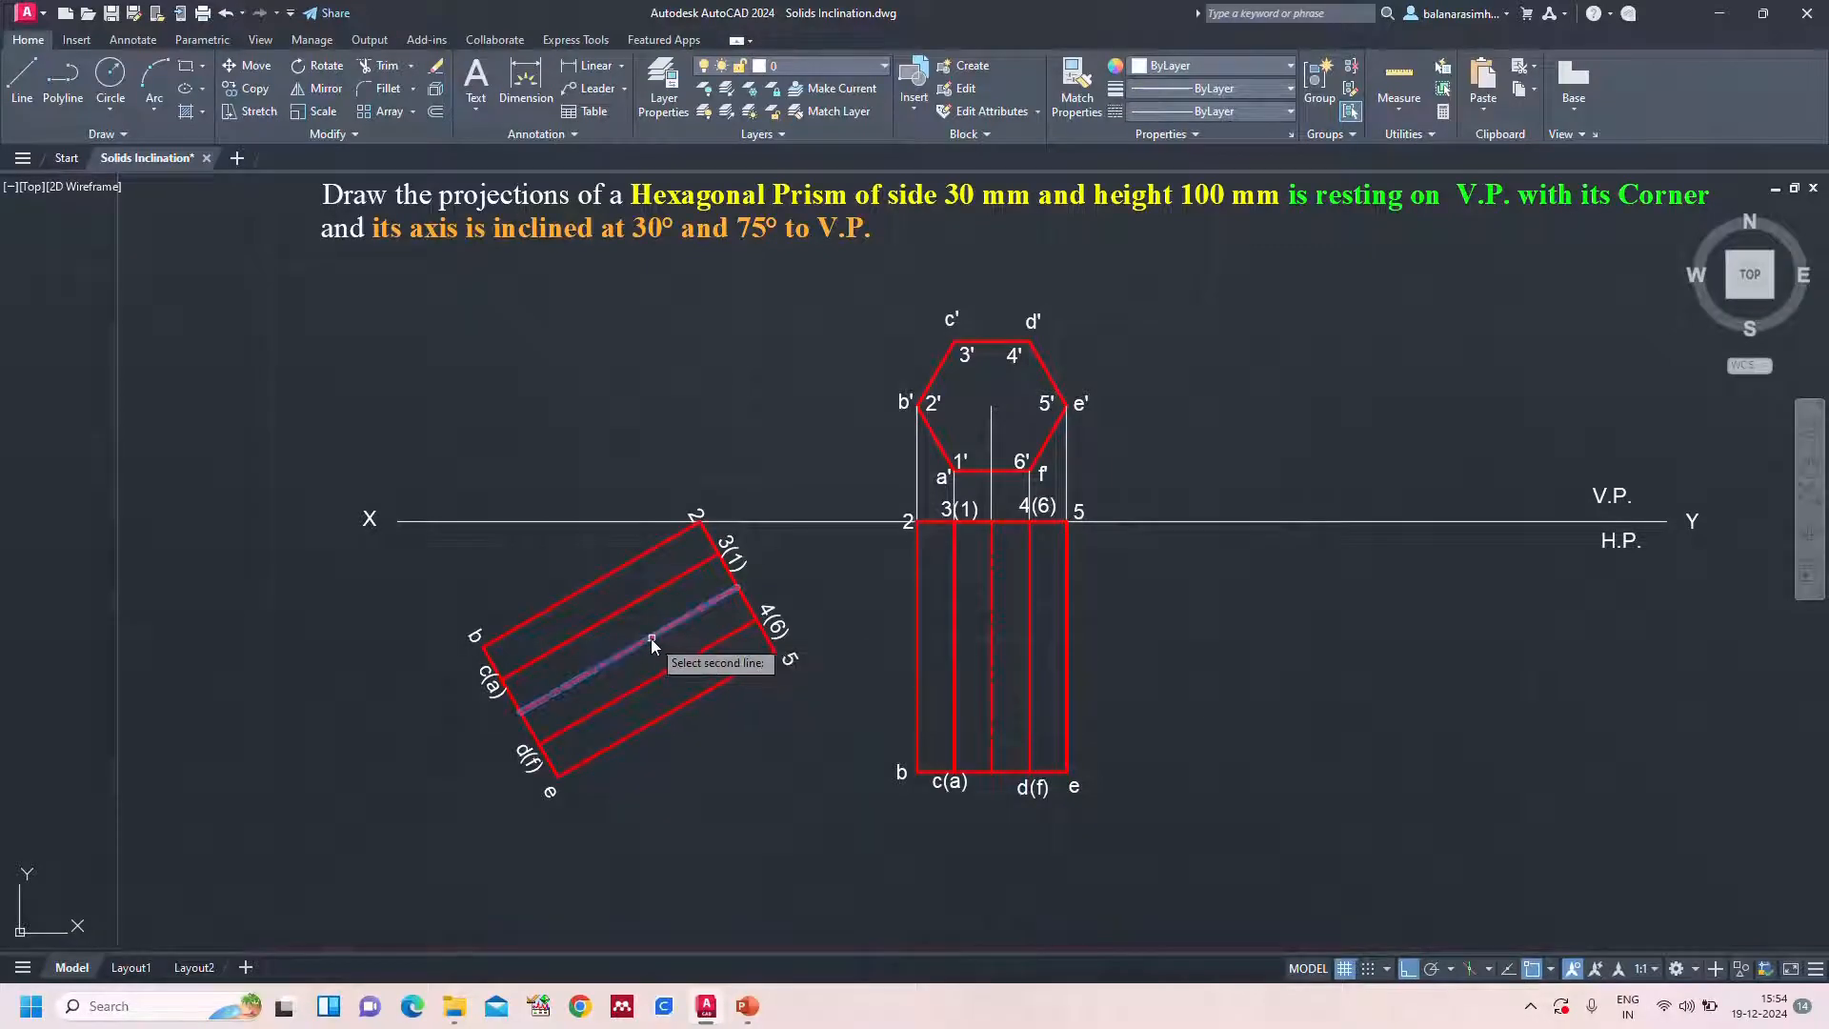
pyautogui.click(608, 523)
pyautogui.click(575, 596)
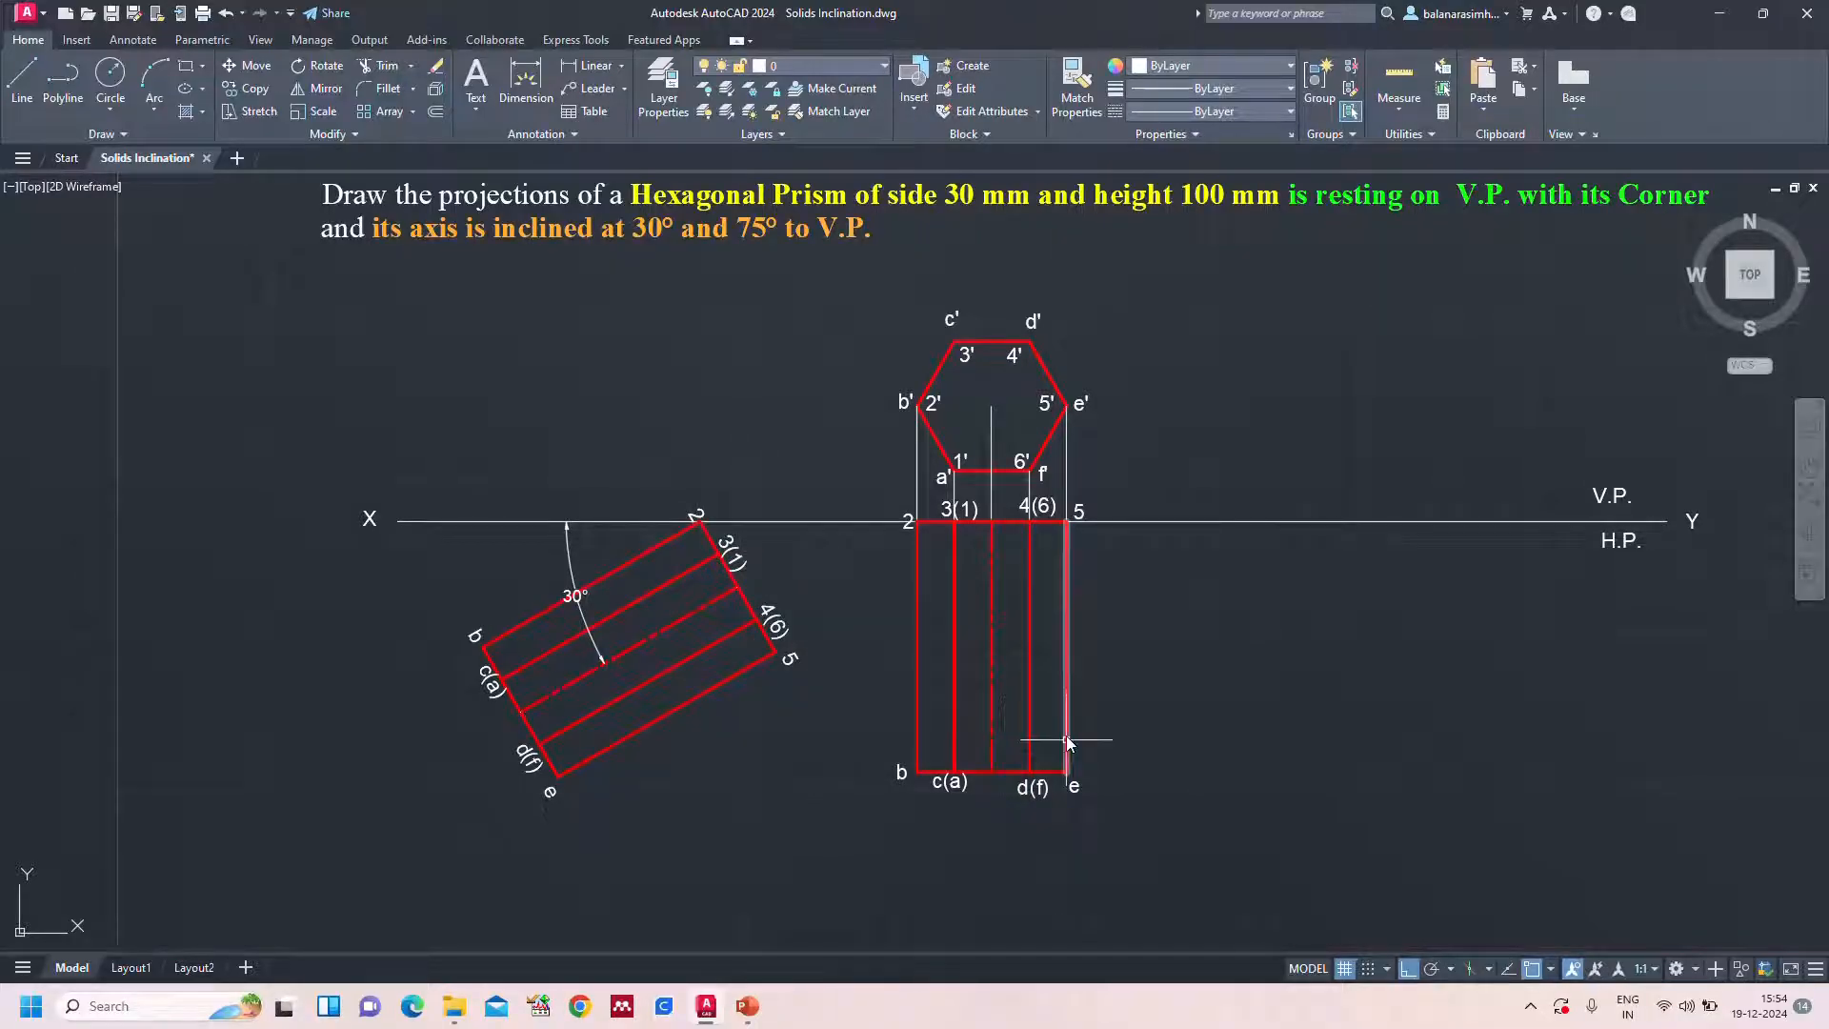
# Draw vertical projectors from points b and c(a) of the rotated top view up past the hexagon's height
pyautogui.write('l')
pyautogui.press('Return')
pyautogui.click(484, 644)
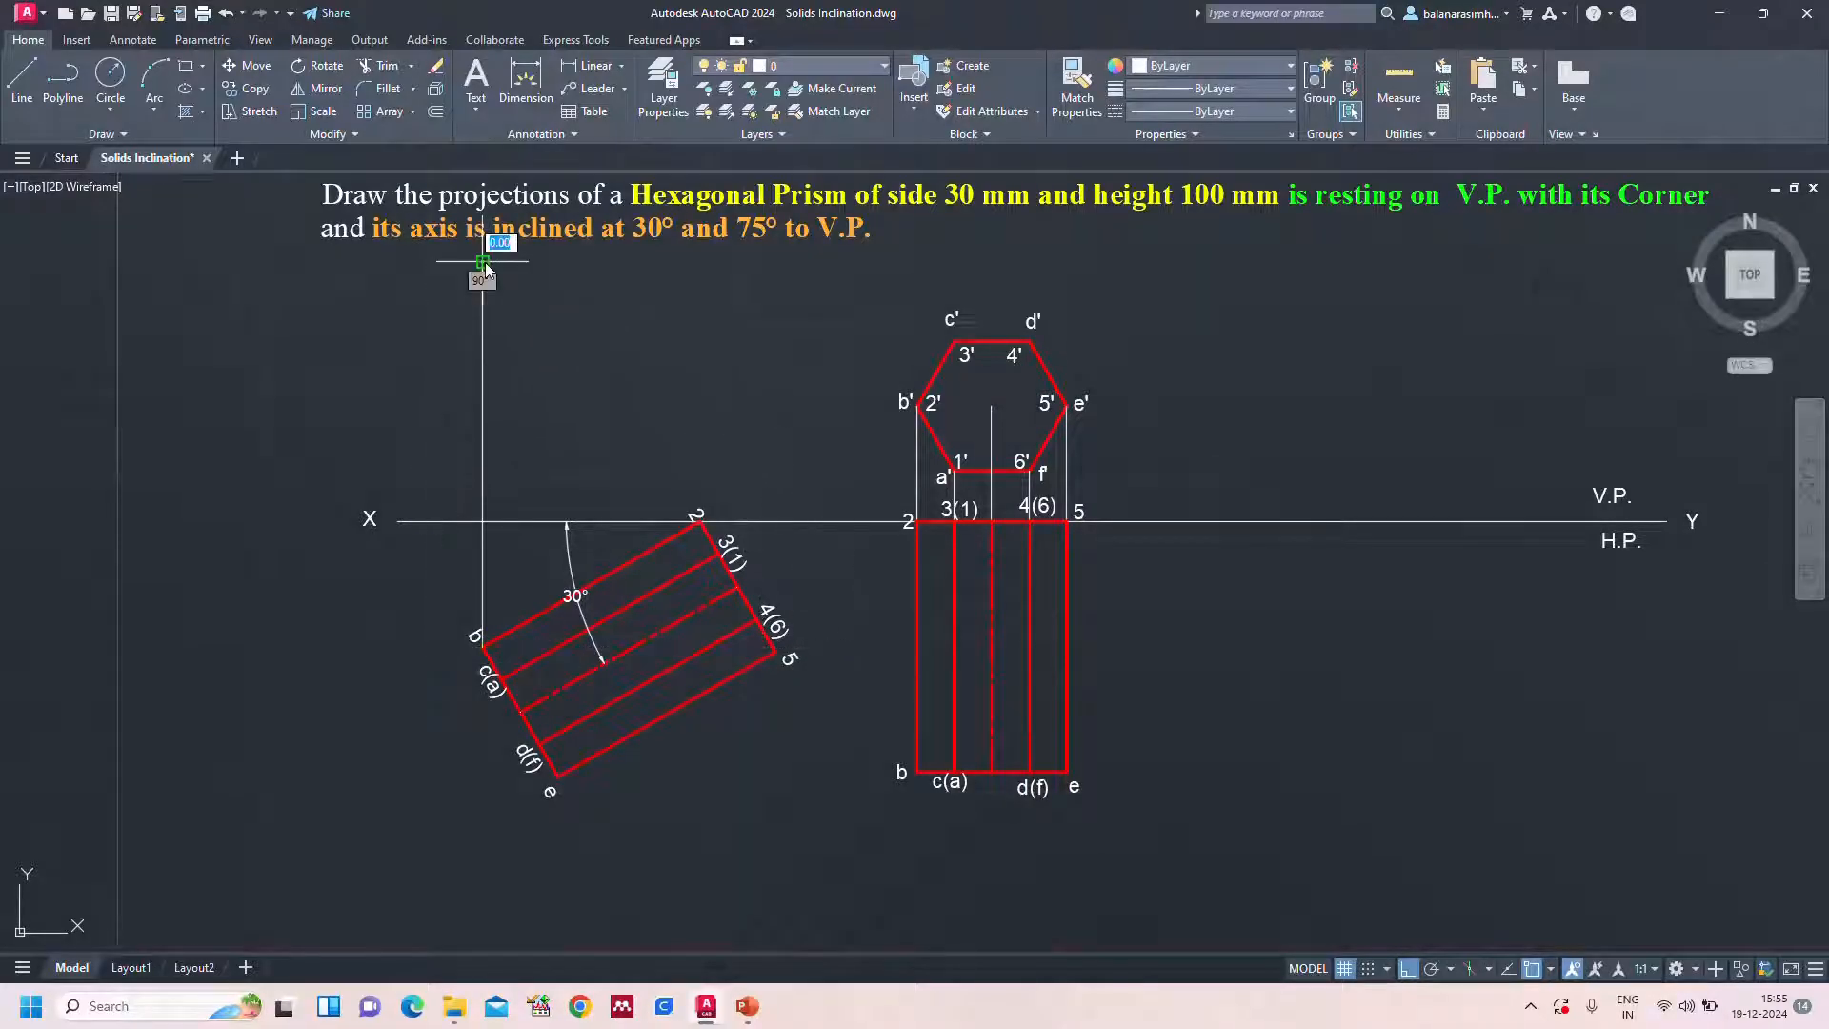
pyautogui.click(502, 678)
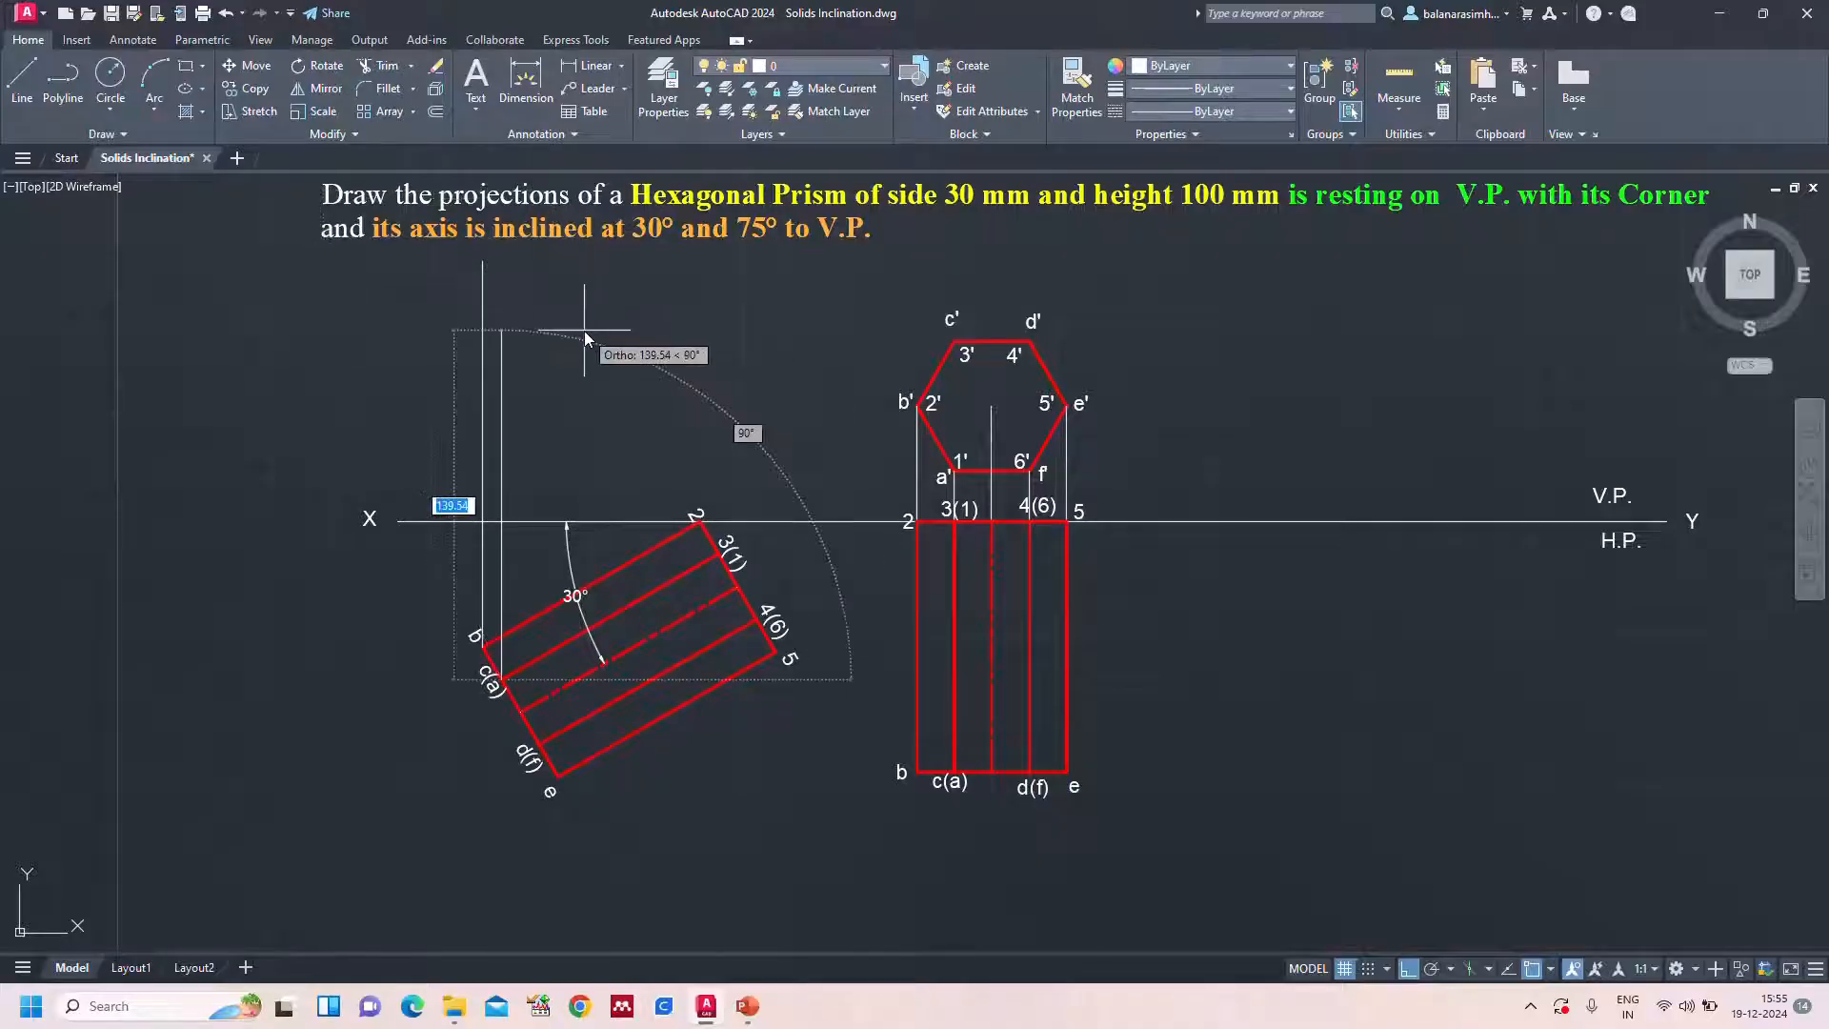
pyautogui.click(574, 298)
pyautogui.press('Return')
# Draw vertical projectors upward from the lower axis end and from points d(f) and e of the rotated top view
pyautogui.press('Return')
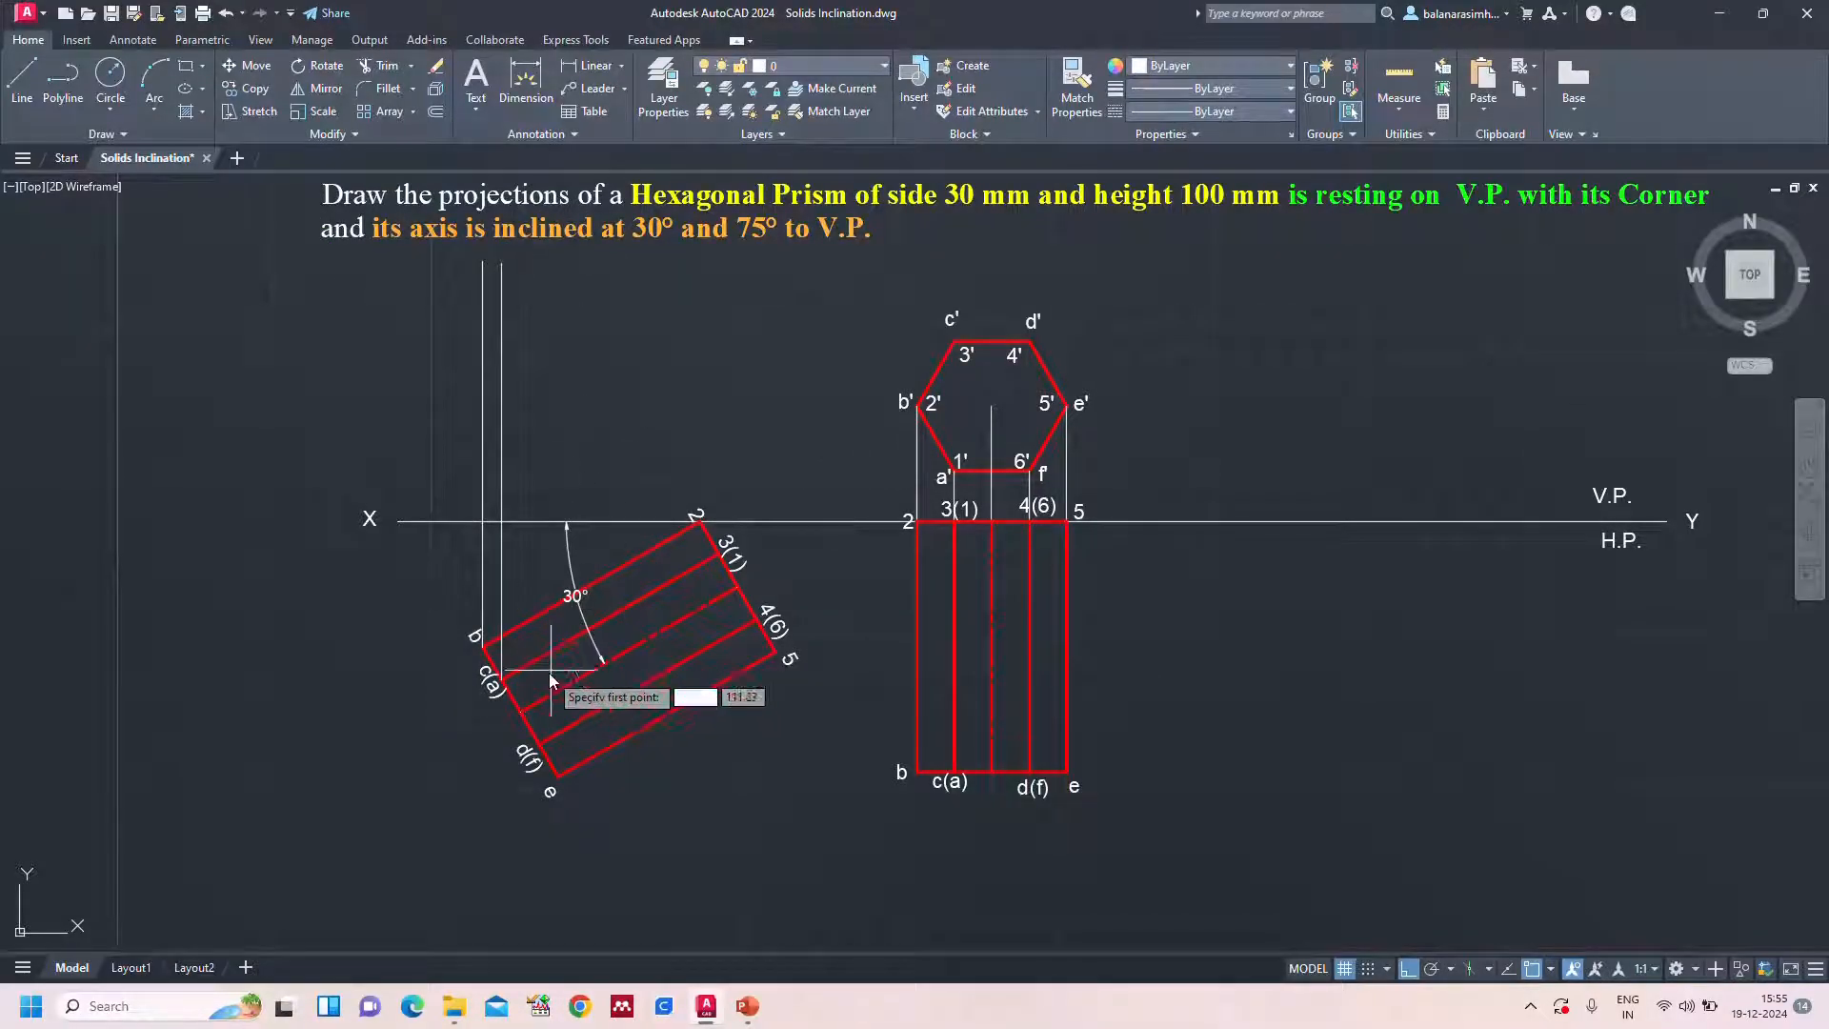
pyautogui.click(522, 711)
pyautogui.click(562, 275)
pyautogui.press('Return')
pyautogui.press('Return')
pyautogui.click(540, 744)
pyautogui.click(638, 272)
pyautogui.press('Return')
pyautogui.press('Return')
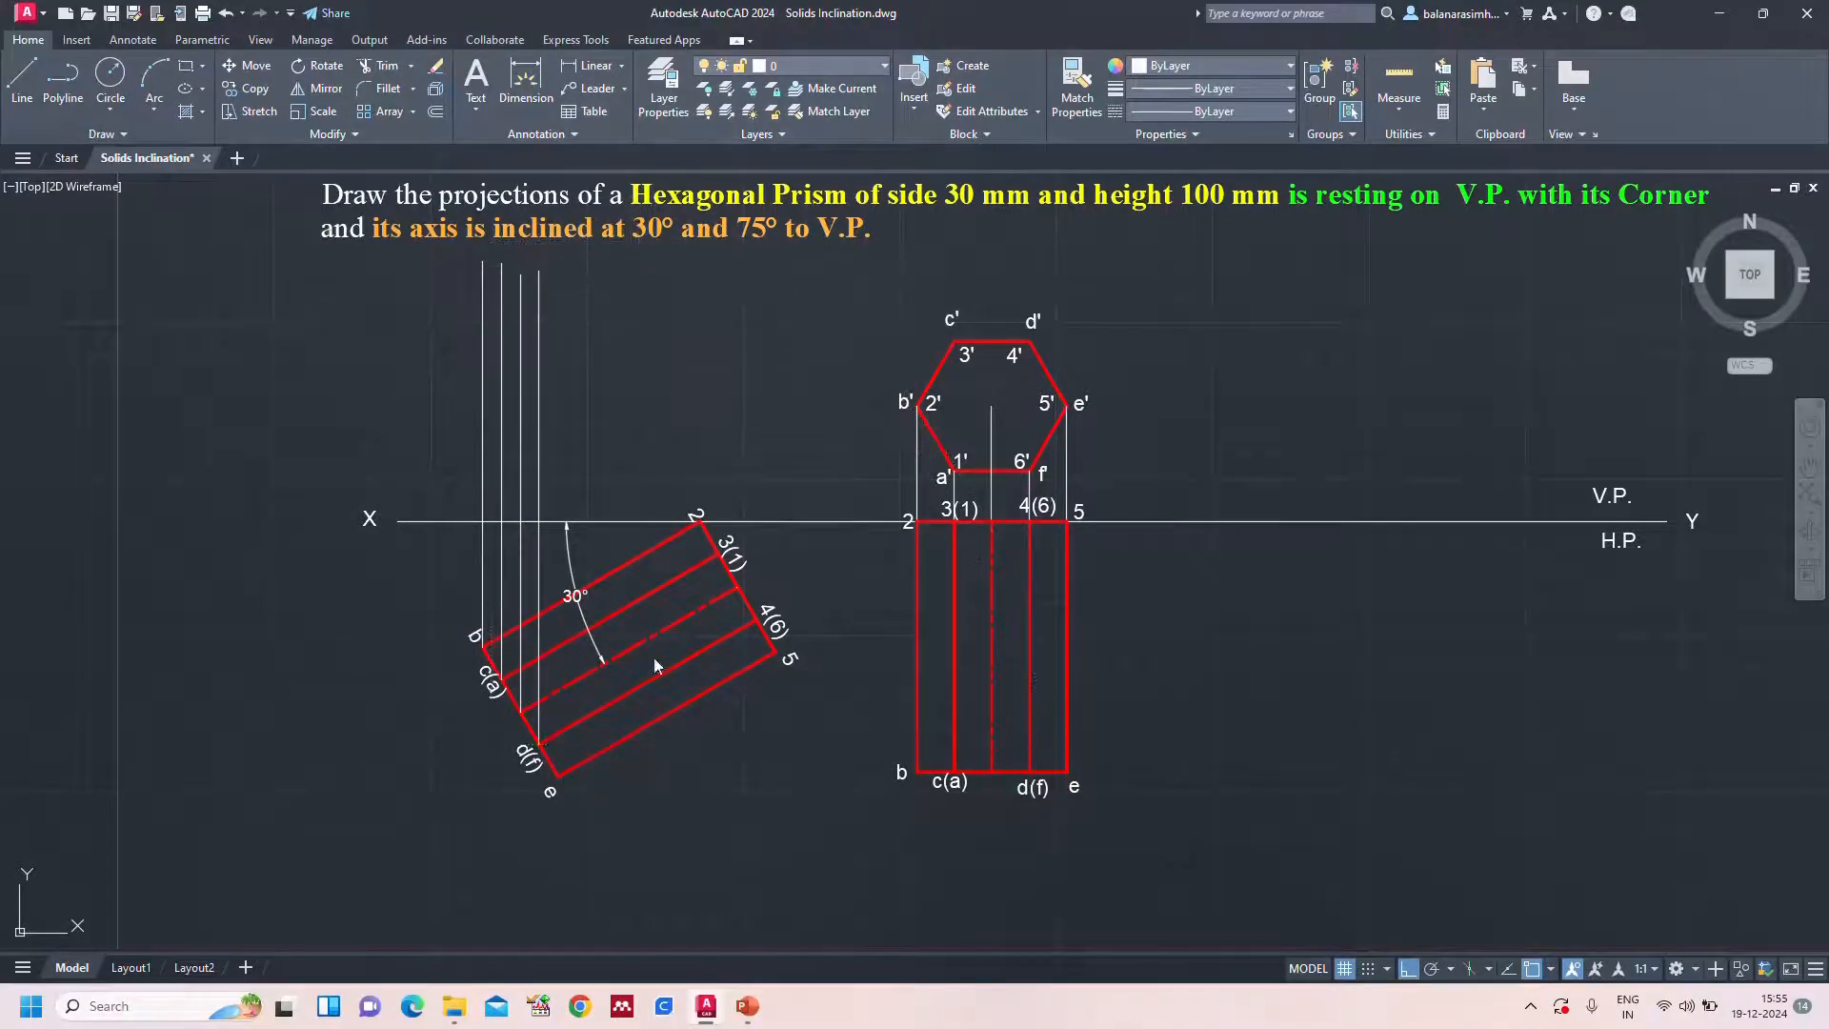
pyautogui.click(557, 775)
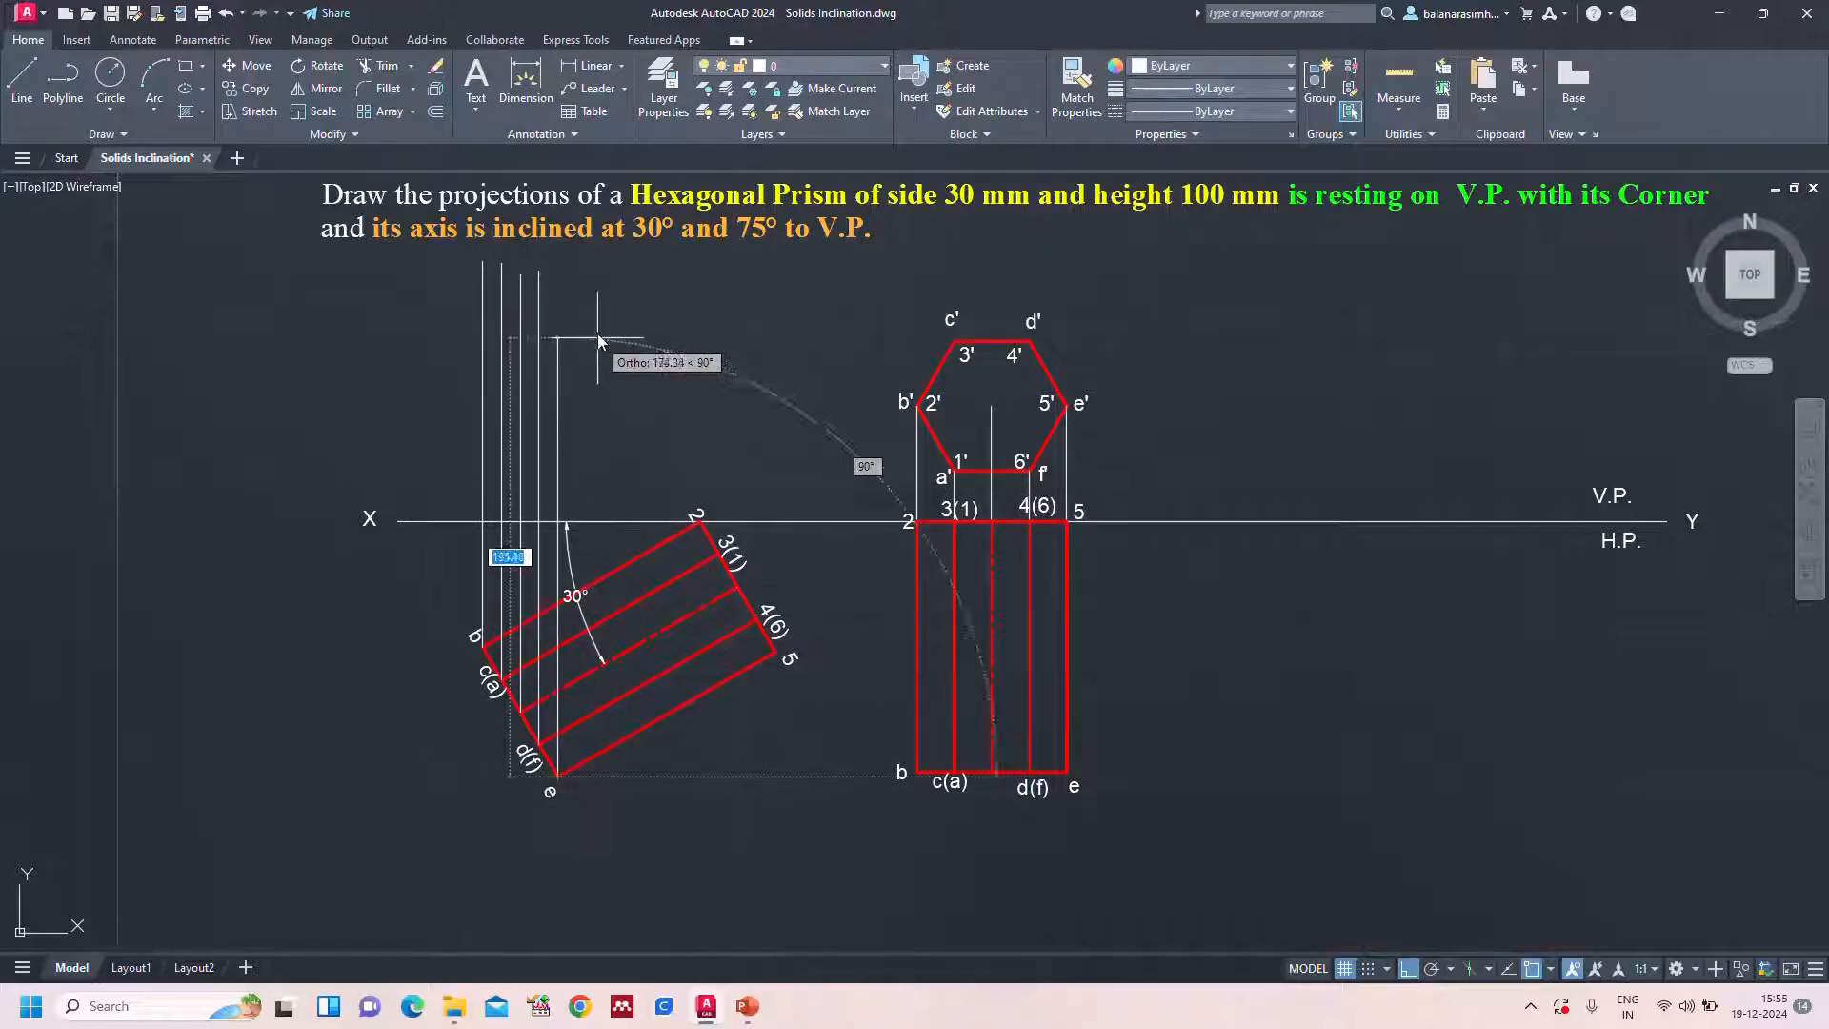
pyautogui.click(596, 262)
pyautogui.press('Return')
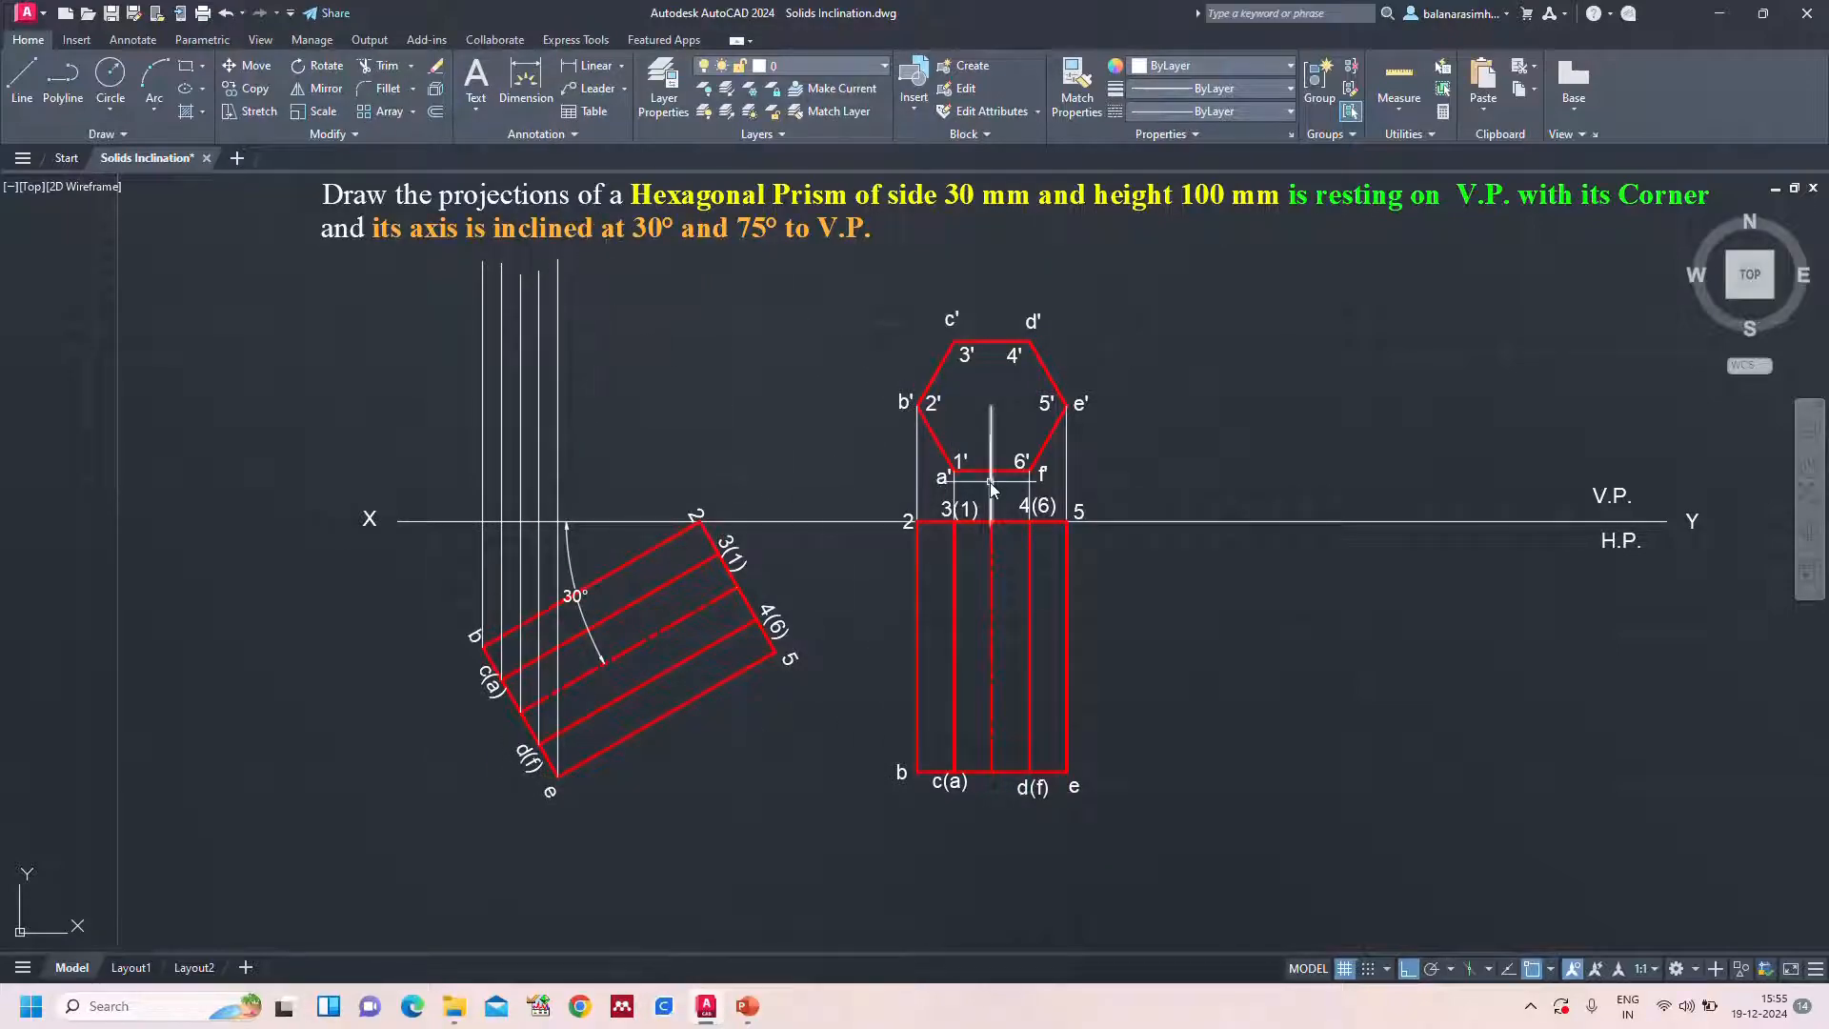
# Draw vertical projectors upward from points 2 and 3(1) of the rotated top view, past the hexagon's height
pyautogui.press('Return')
pyautogui.click(696, 517)
pyautogui.click(699, 262)
pyautogui.press('Return')
pyautogui.press('Return')
pyautogui.click(722, 552)
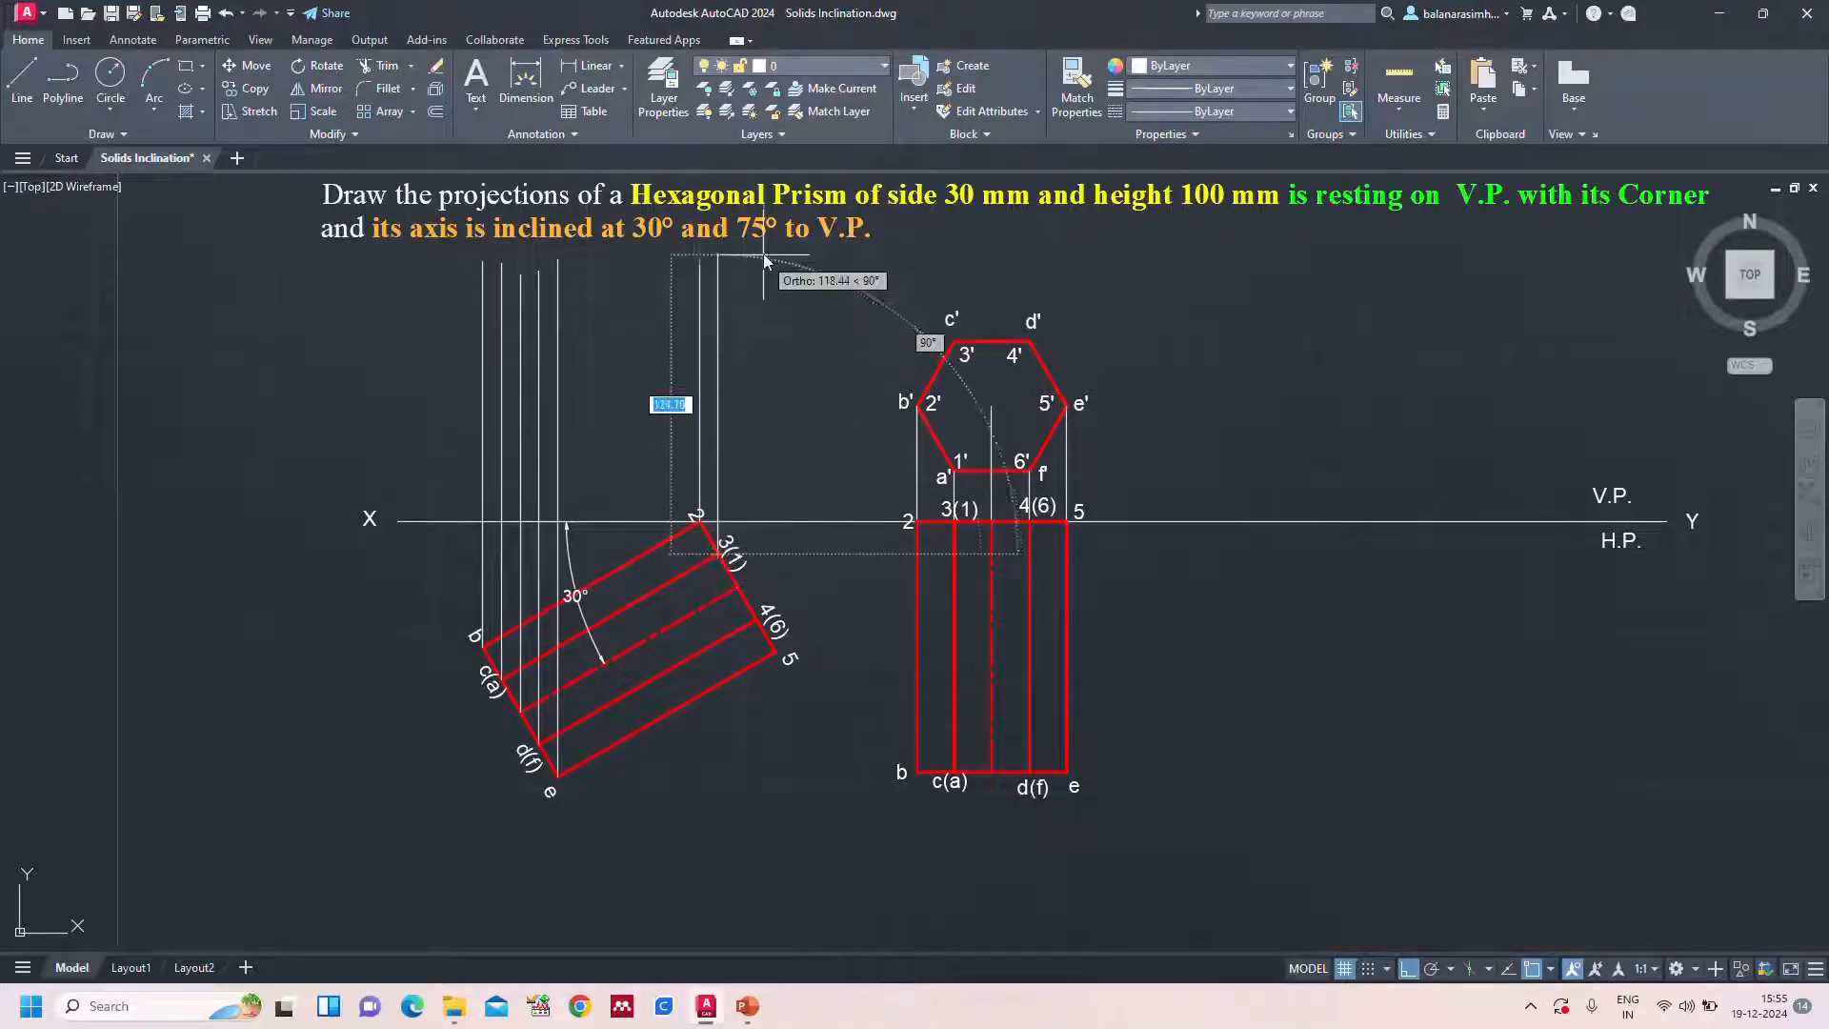
pyautogui.click(764, 269)
pyautogui.press('Return')
# Draw vertical projectors upward from the upper axis end and from points 4(6) and 5 of the rotated top view
pyautogui.press('Return')
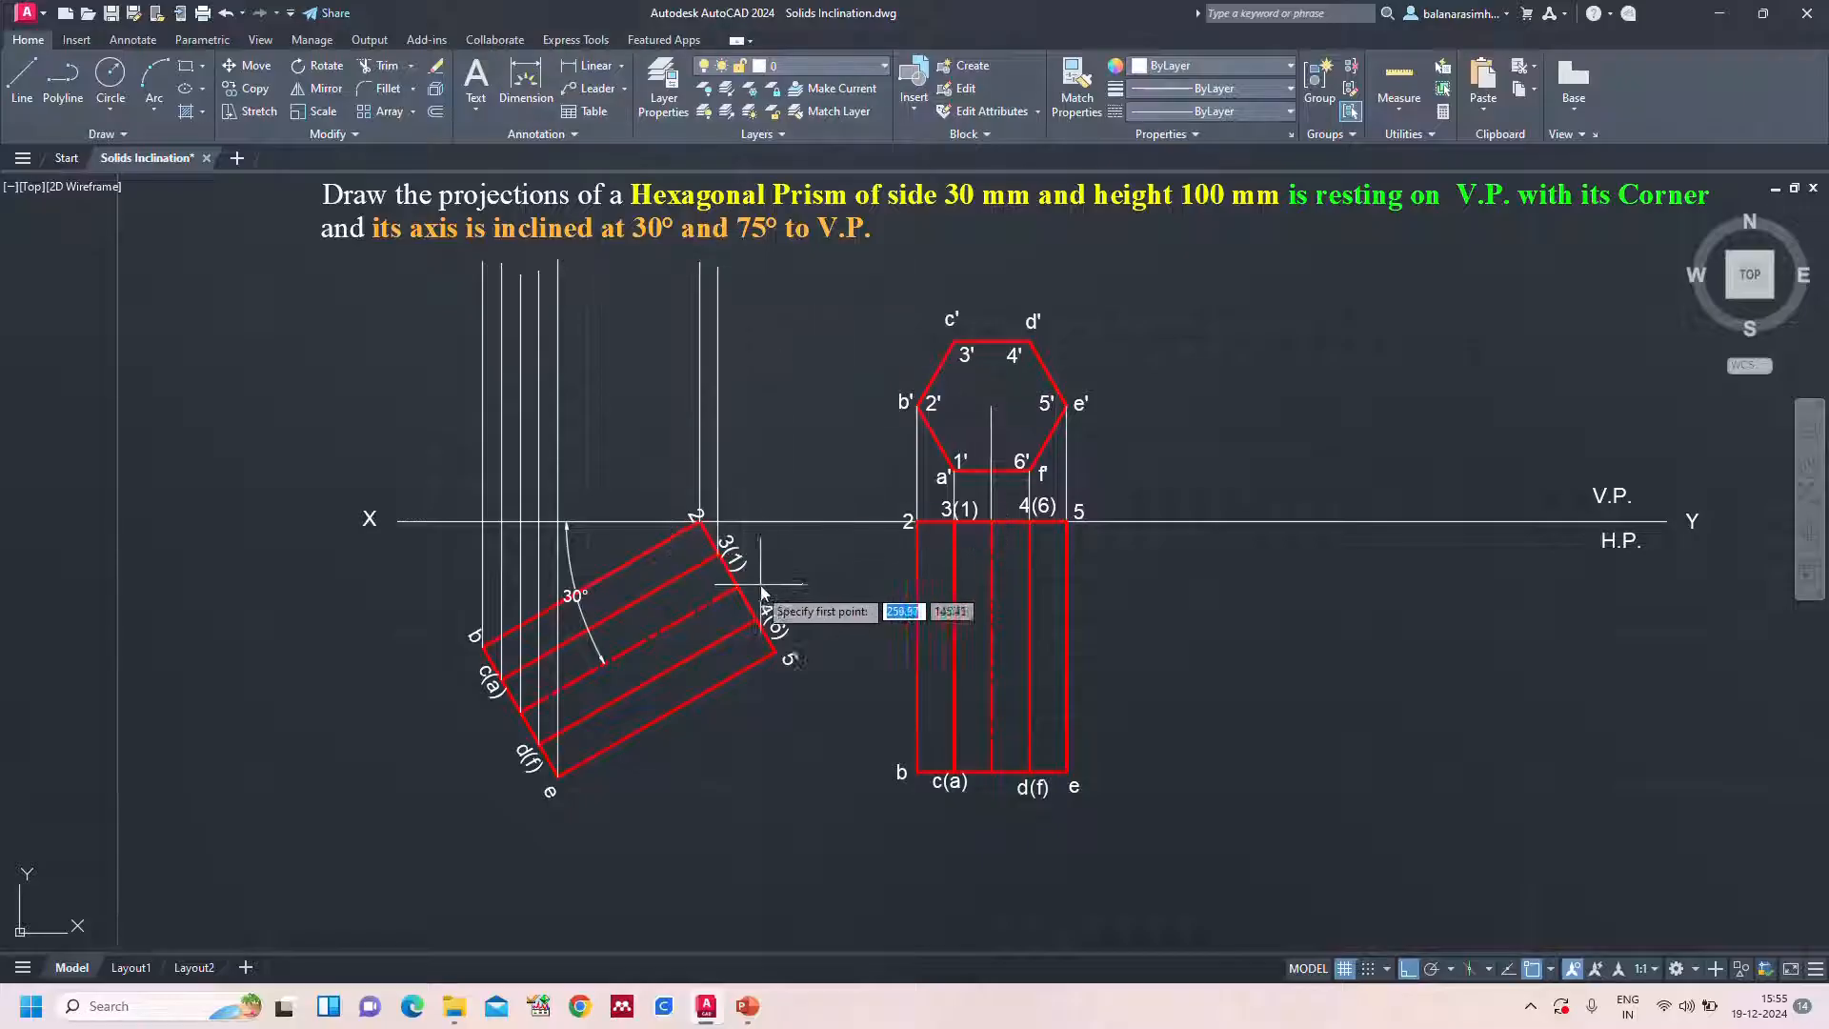
pyautogui.click(738, 588)
pyautogui.click(789, 261)
pyautogui.press('Return')
pyautogui.press('Return')
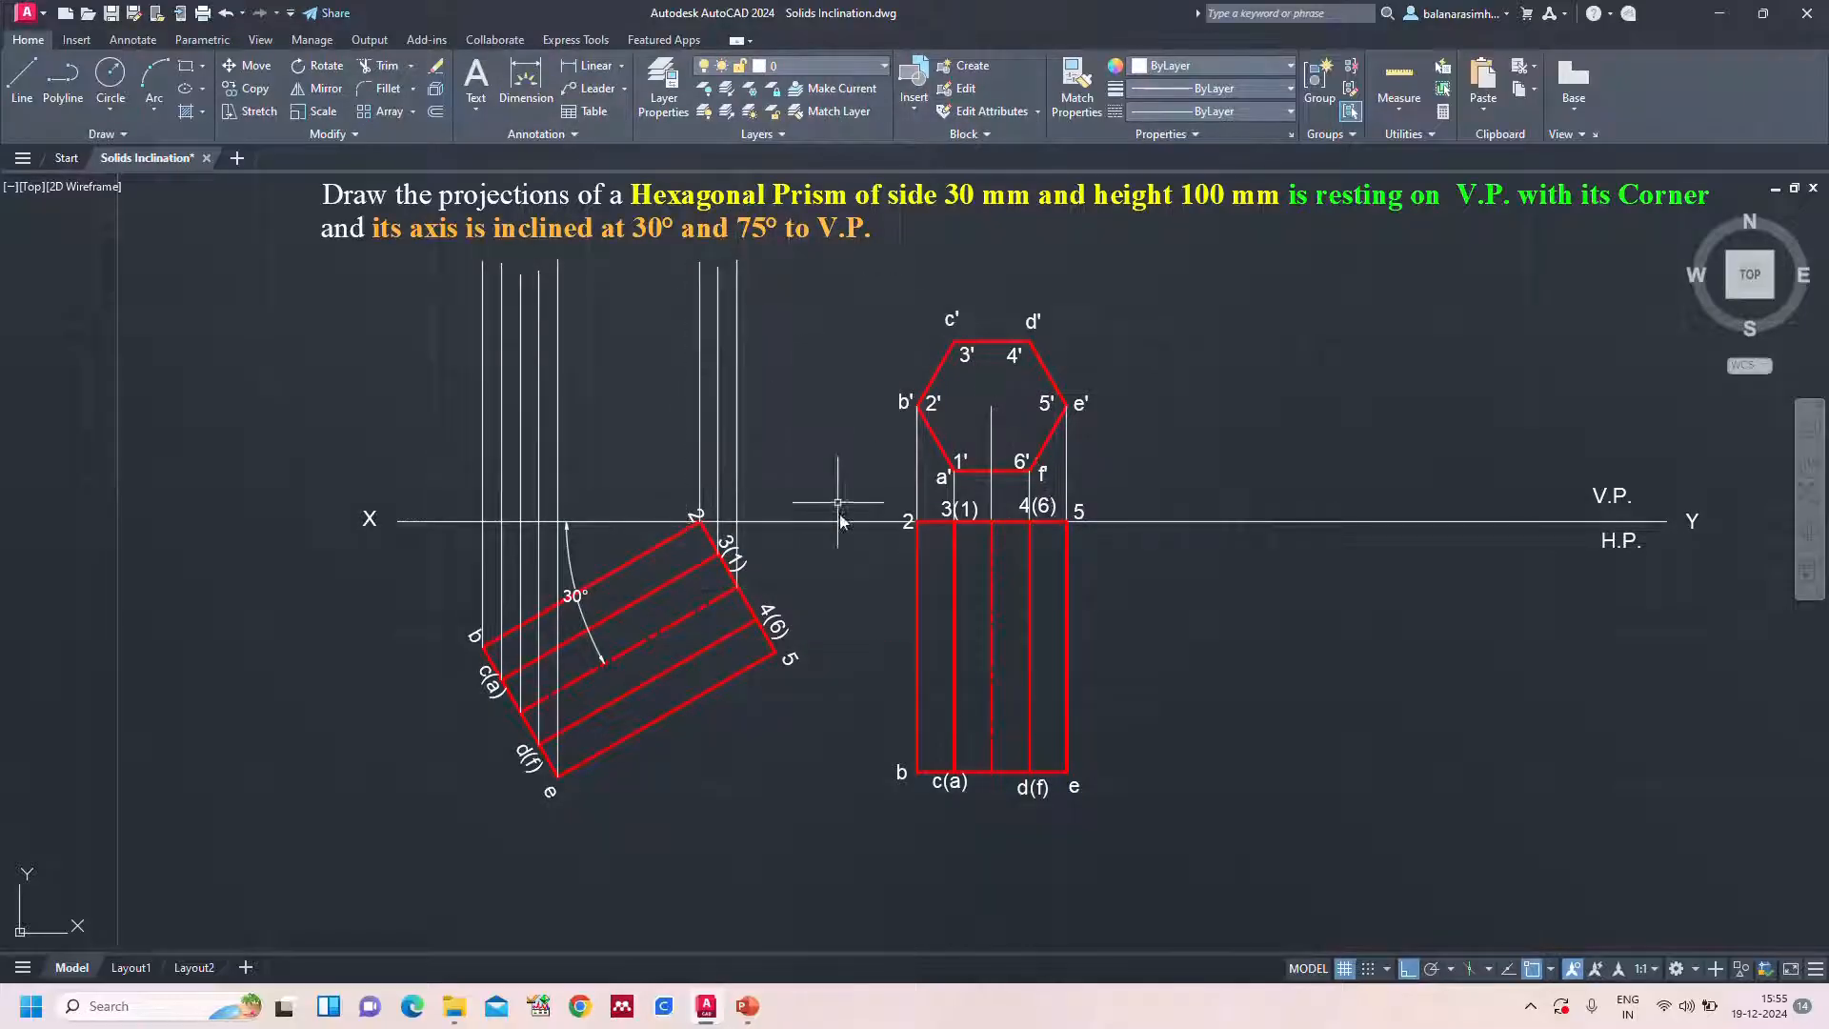
pyautogui.click(758, 606)
pyautogui.click(821, 266)
pyautogui.press('Return')
pyautogui.press('Return')
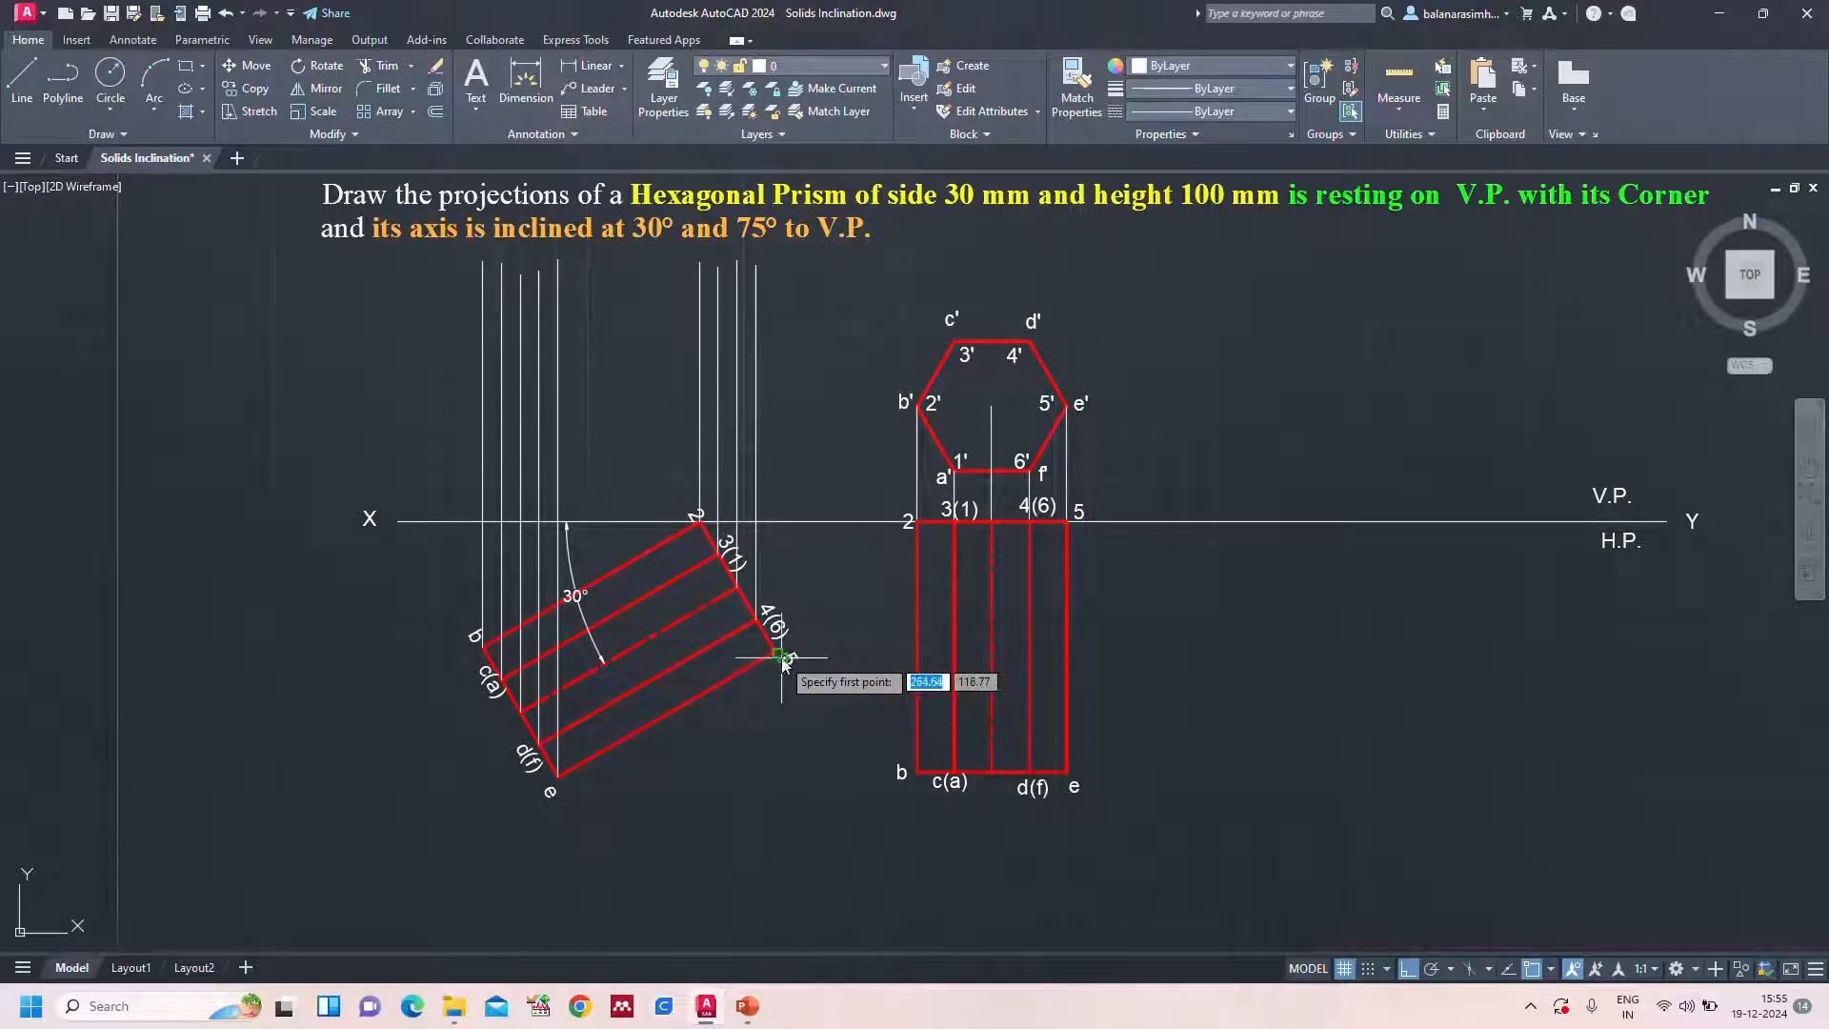
pyautogui.click(777, 654)
pyautogui.click(843, 266)
pyautogui.press('Return')
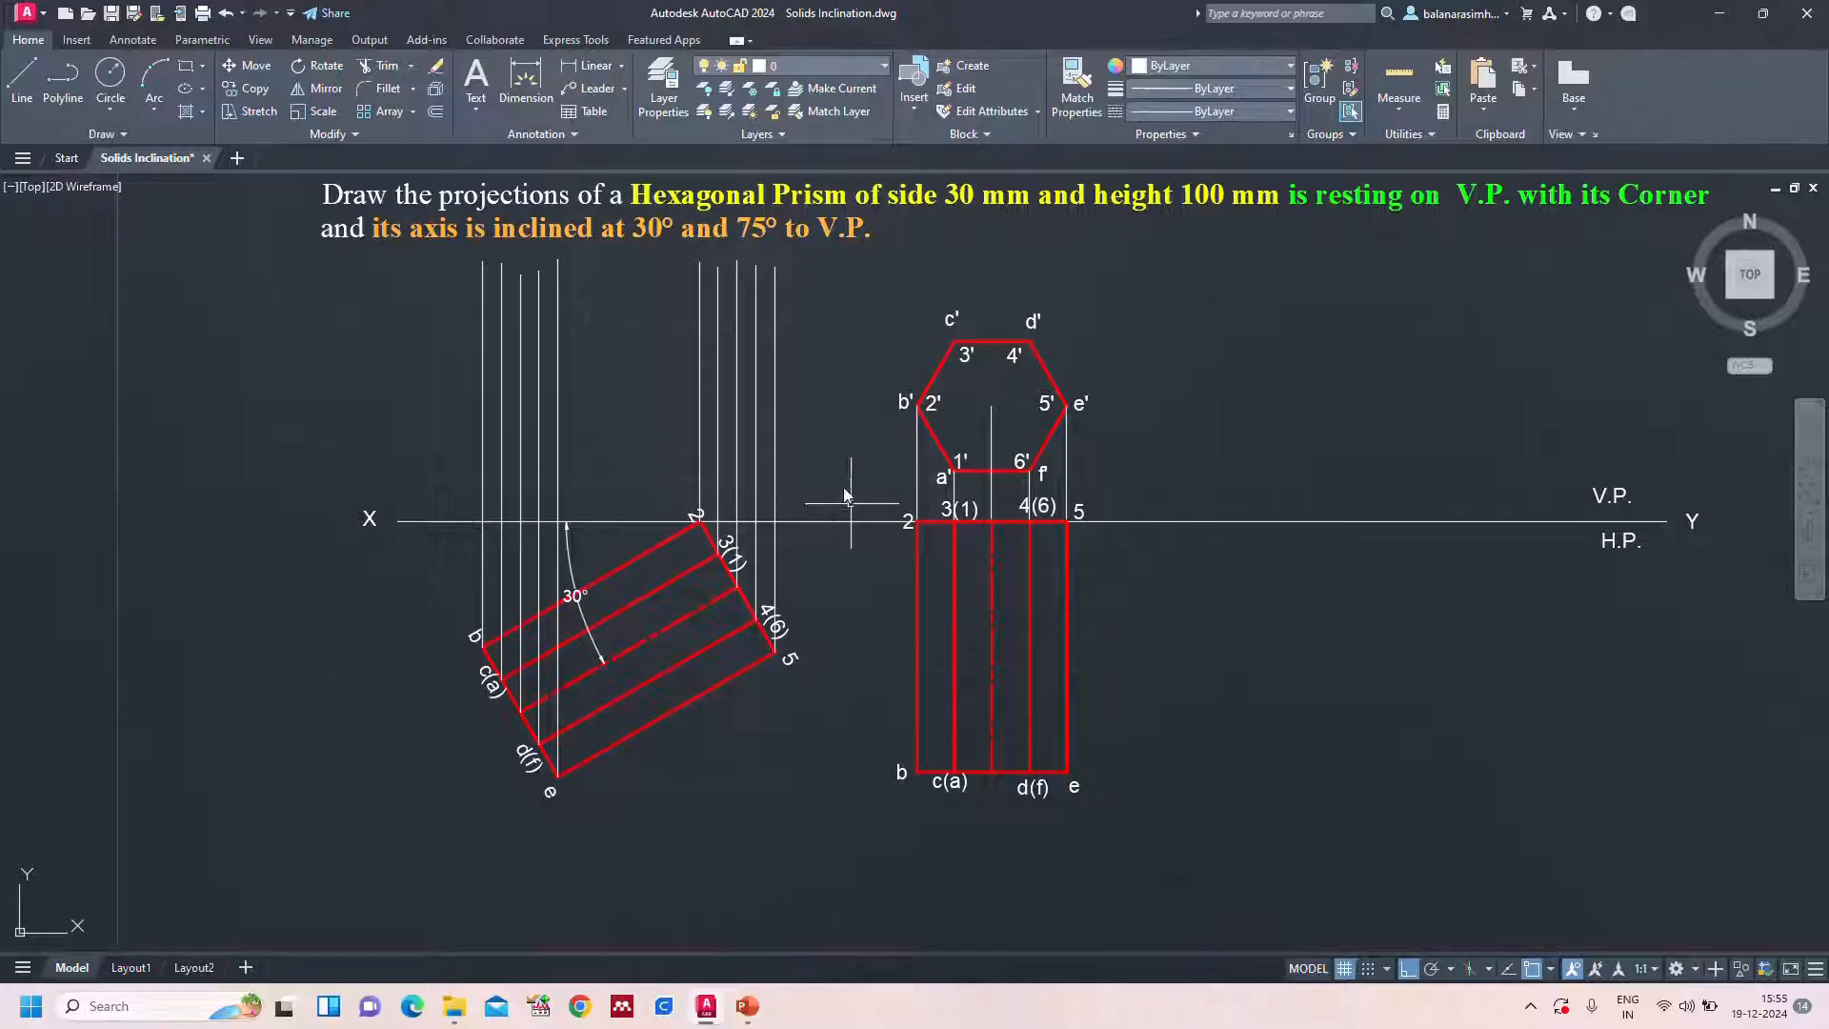
# Draw a horizontal projector from hexagon corner c' to the vertical projector of point b
pyautogui.click(951, 339)
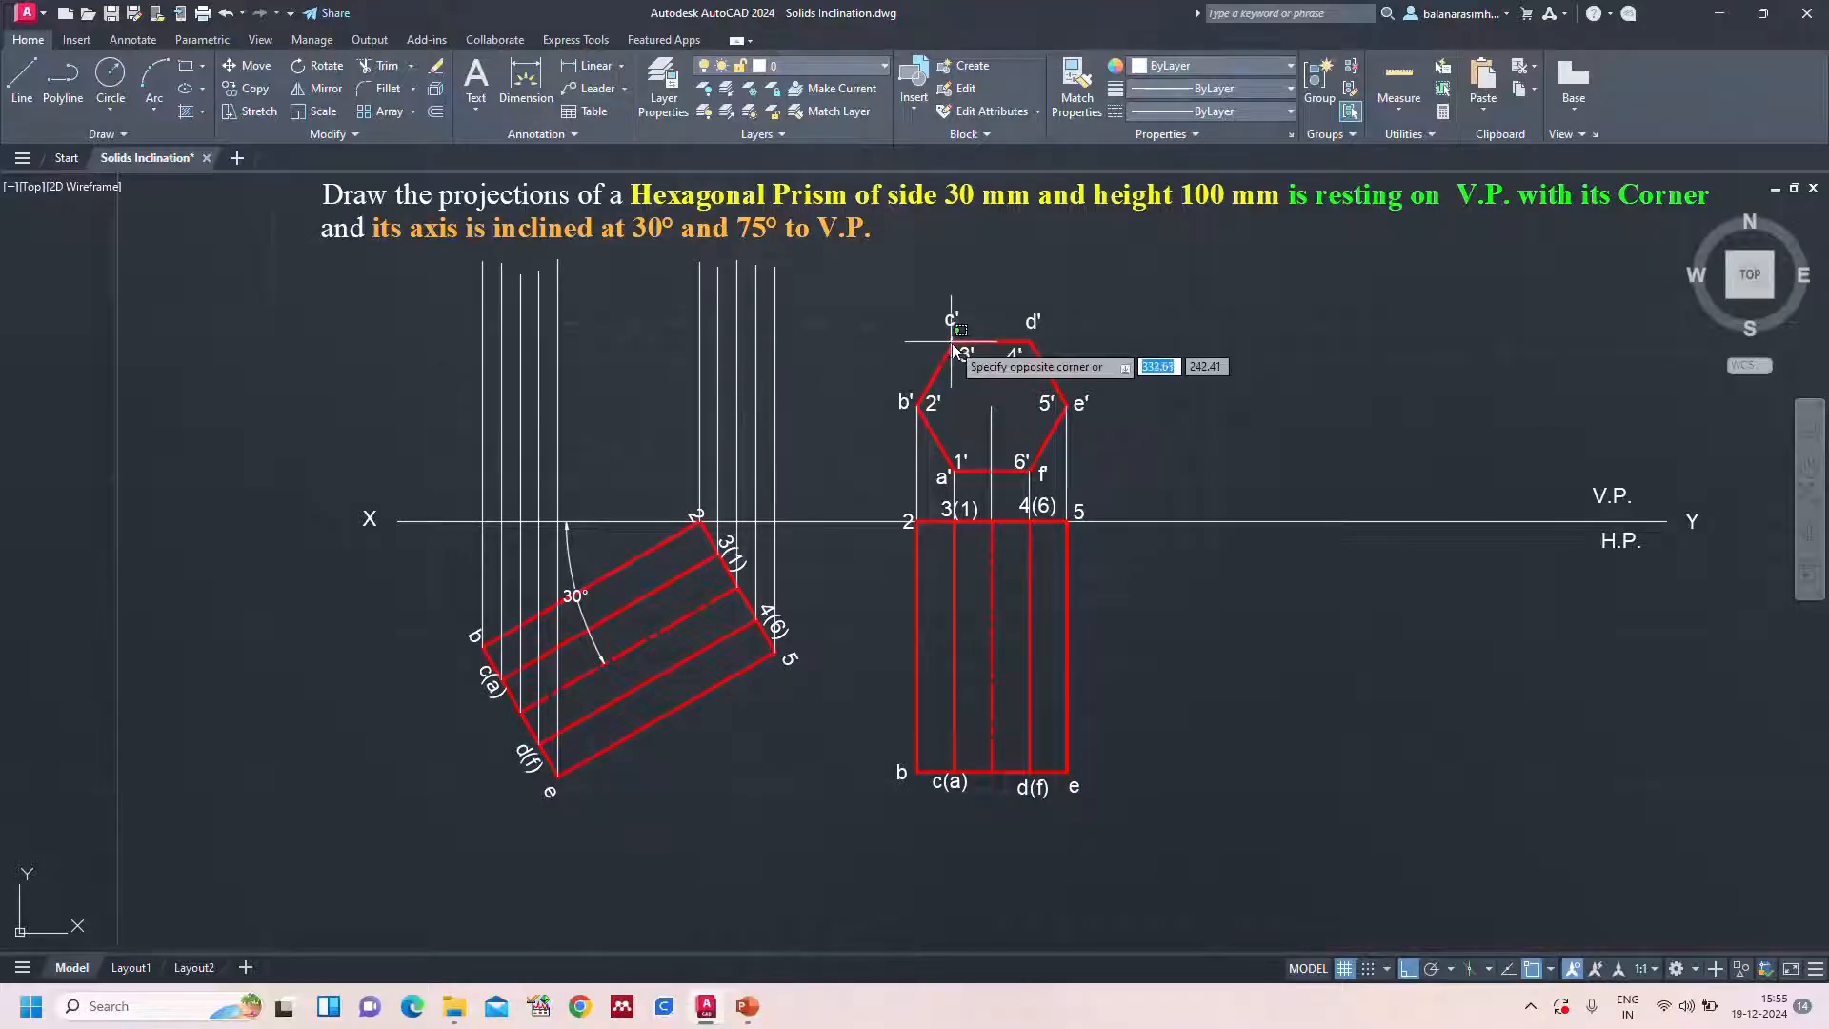
pyautogui.click(1057, 295)
pyautogui.press('l')
pyautogui.press('Return')
pyautogui.click(953, 340)
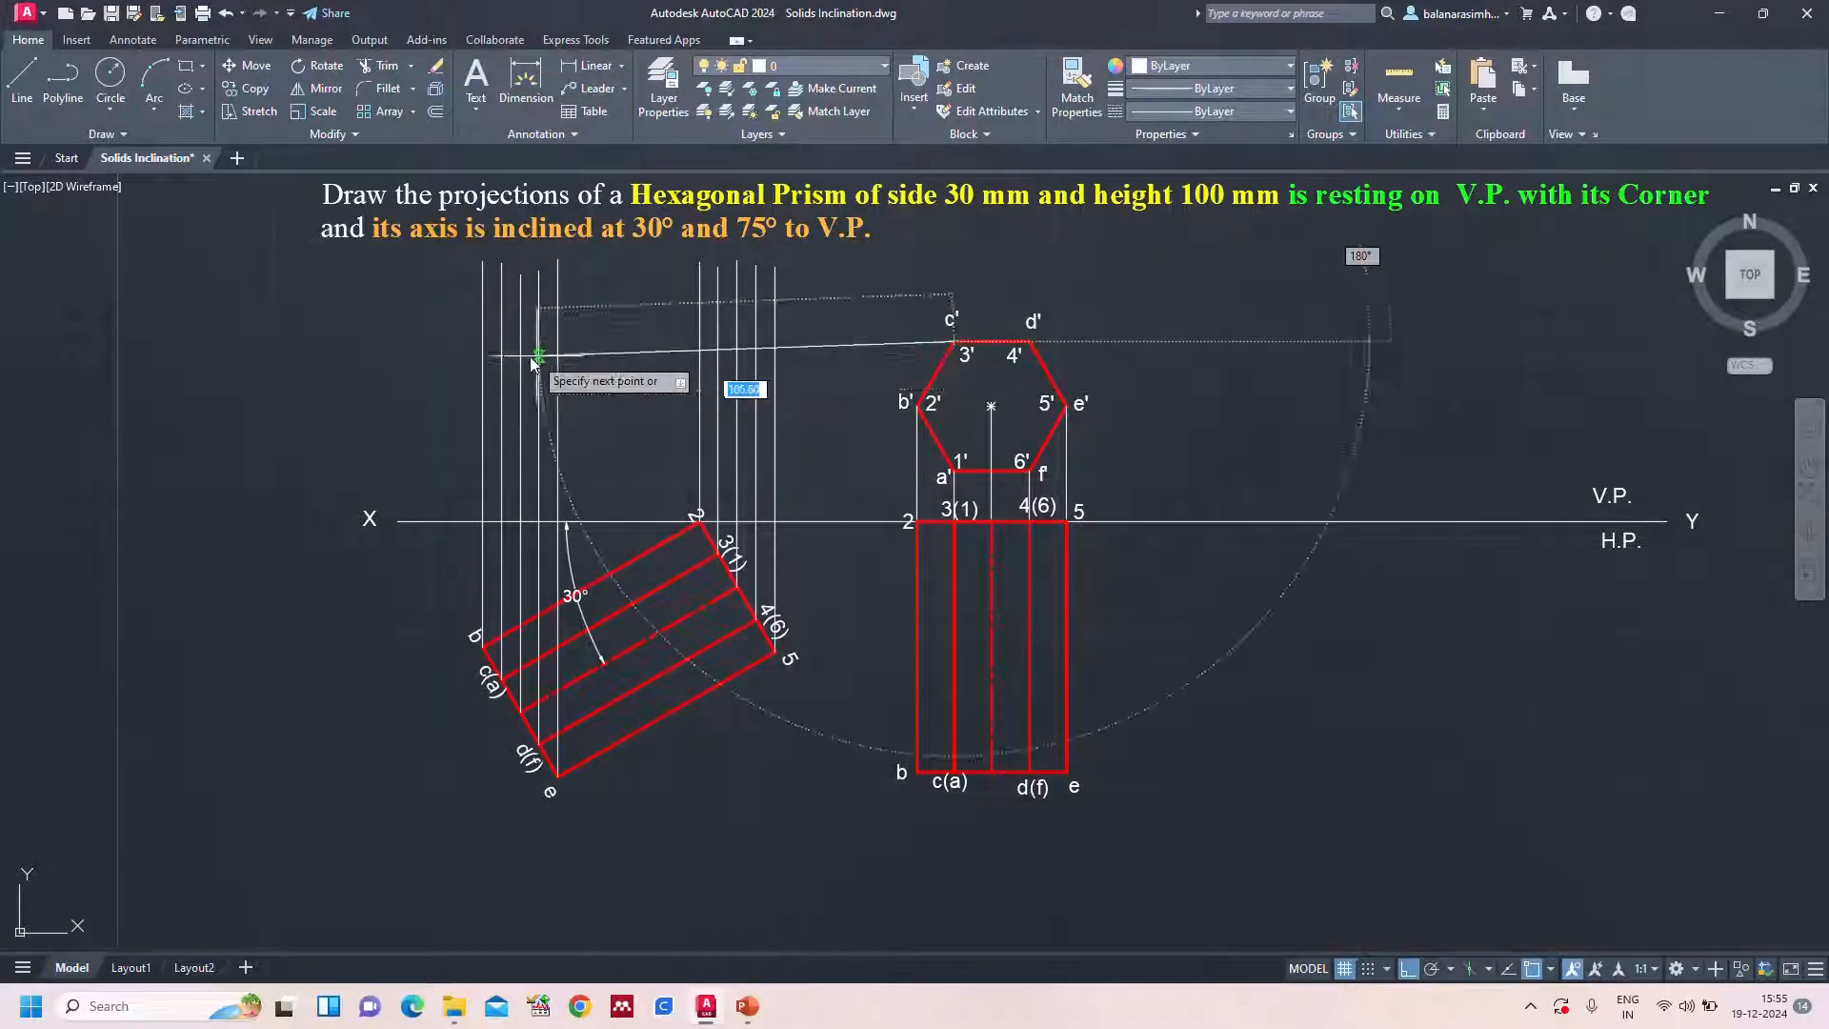
pyautogui.click(483, 340)
pyautogui.press('Escape')
# Draw horizontal projectors from hexagon corners b' and a' to the vertical projector of point b
pyautogui.press('l')
pyautogui.press('Return')
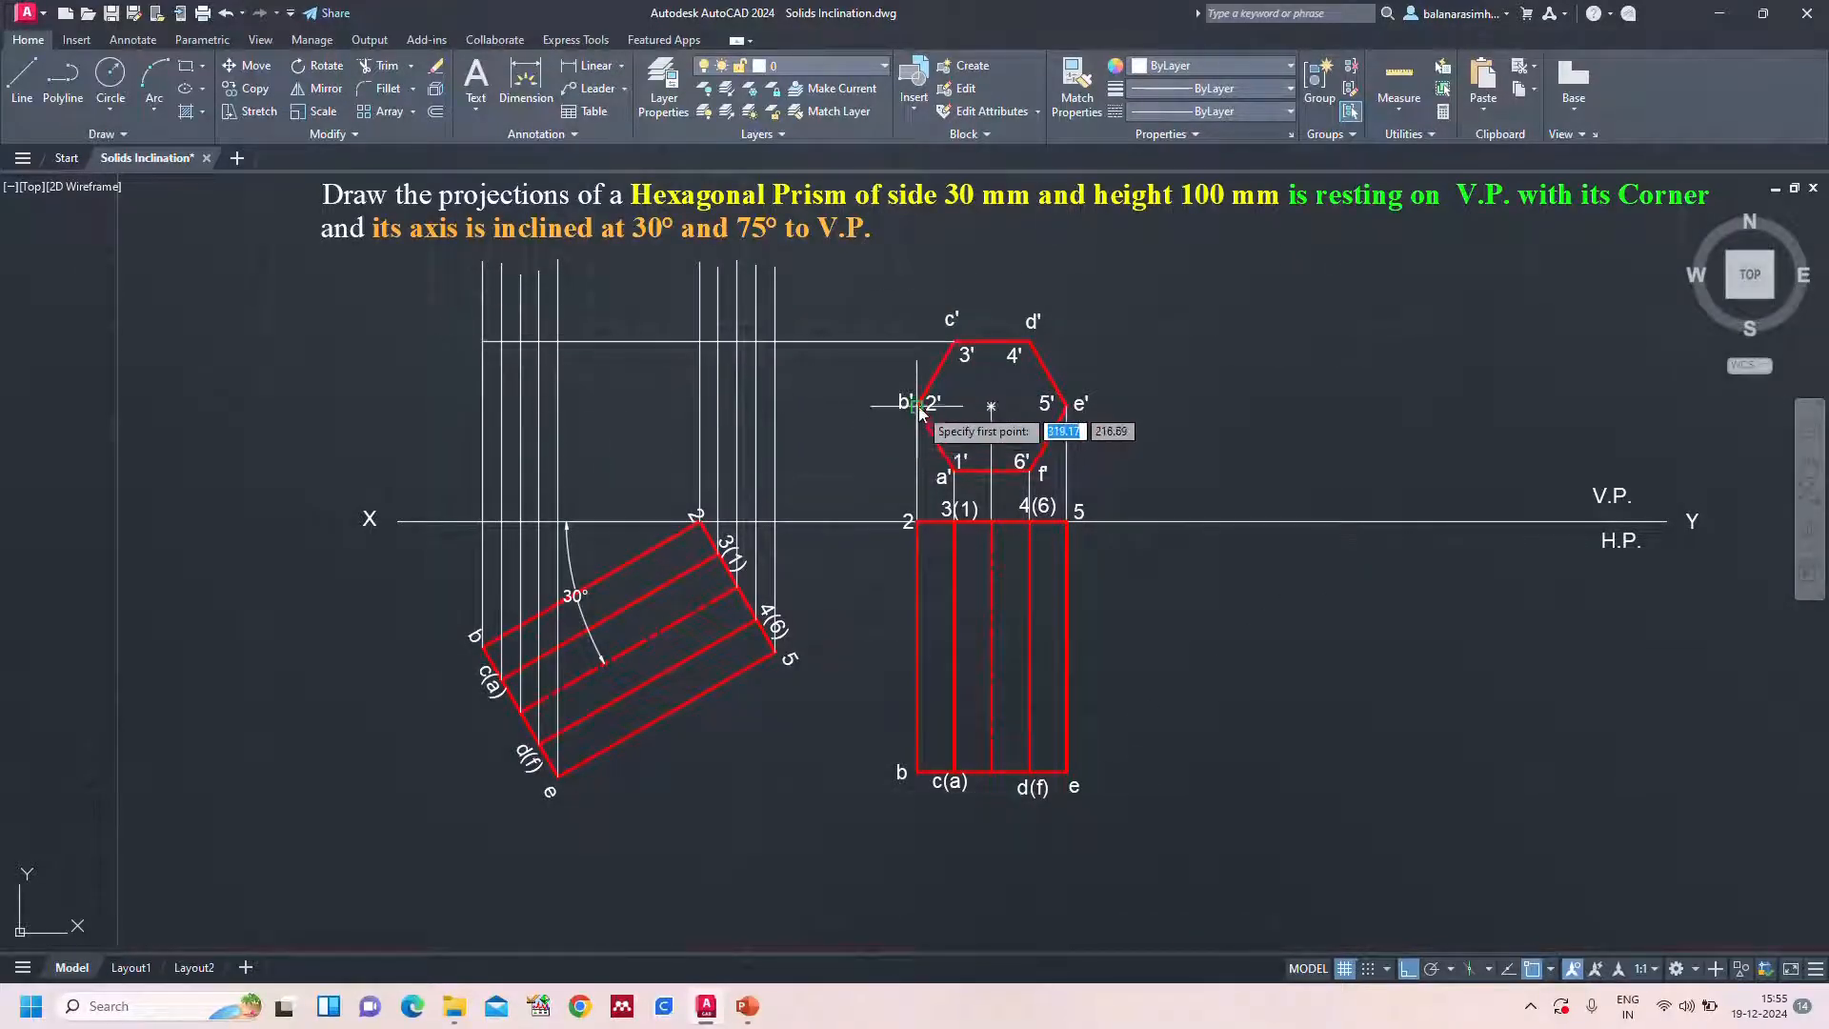
pyautogui.click(917, 406)
pyautogui.click(483, 407)
pyautogui.press('Escape')
pyautogui.press('Return')
pyautogui.click(954, 470)
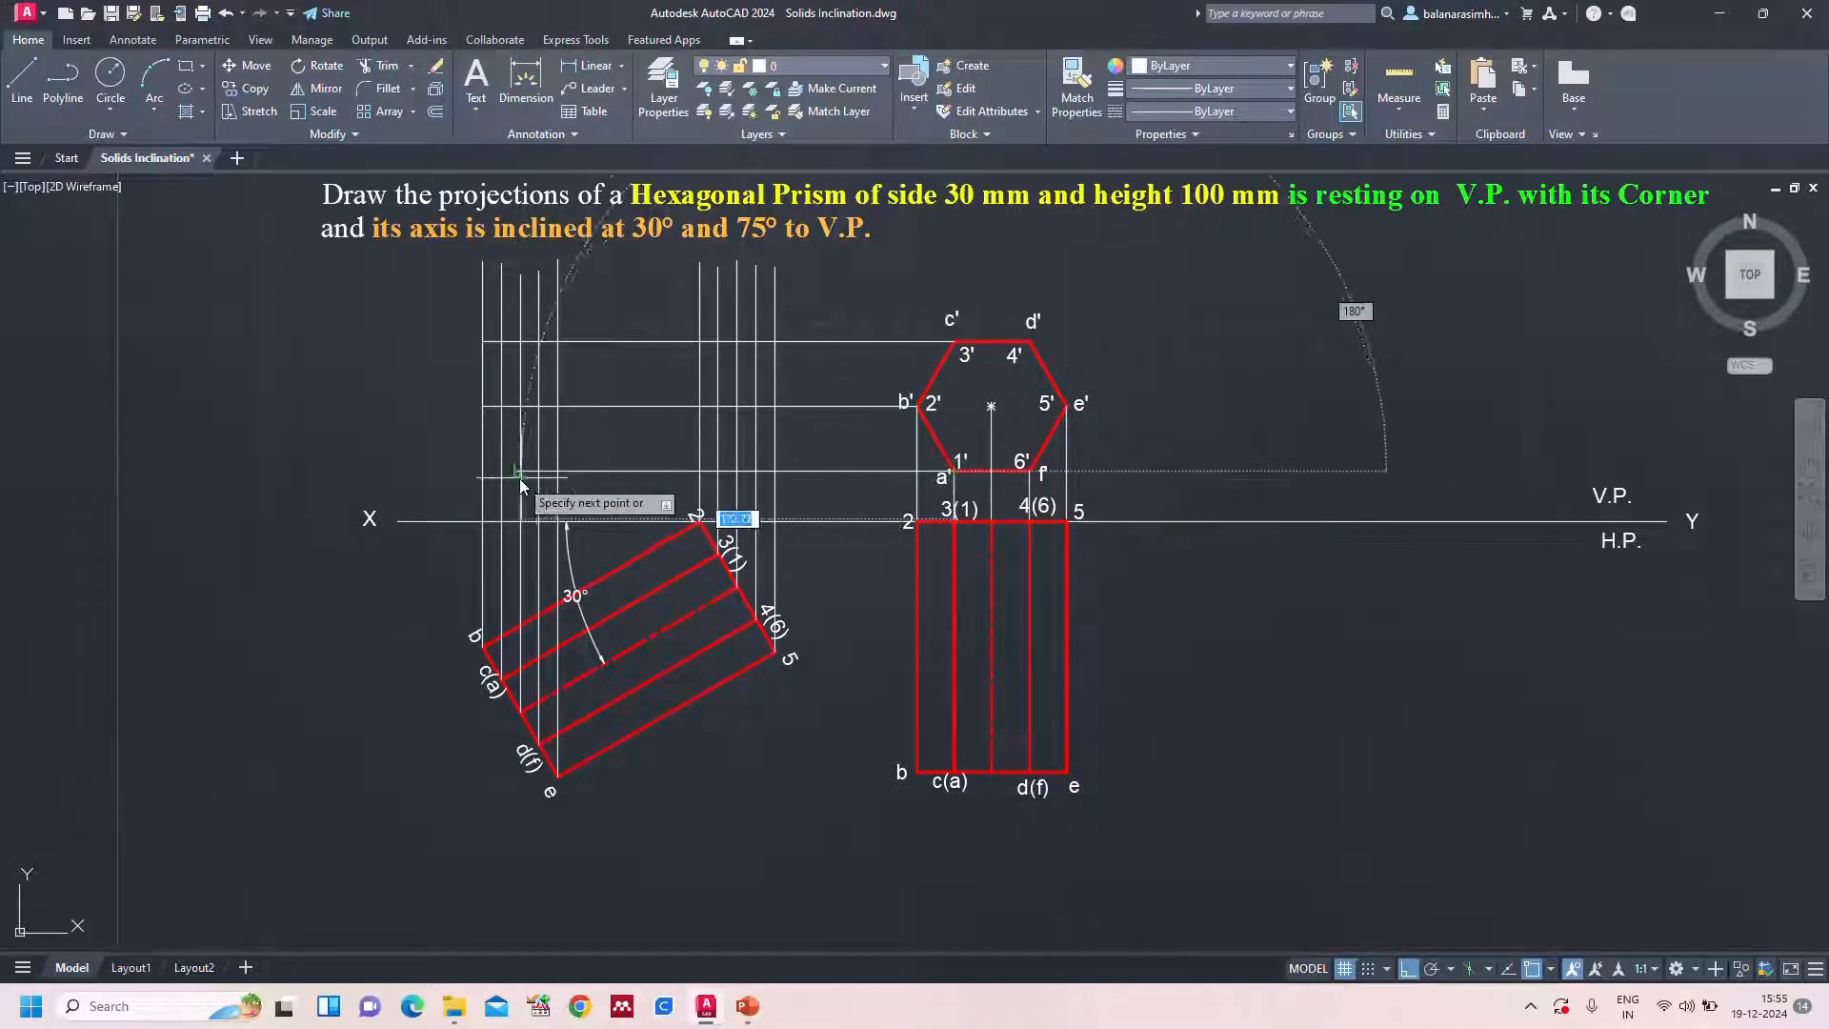
pyautogui.click(483, 470)
pyautogui.press('Escape')
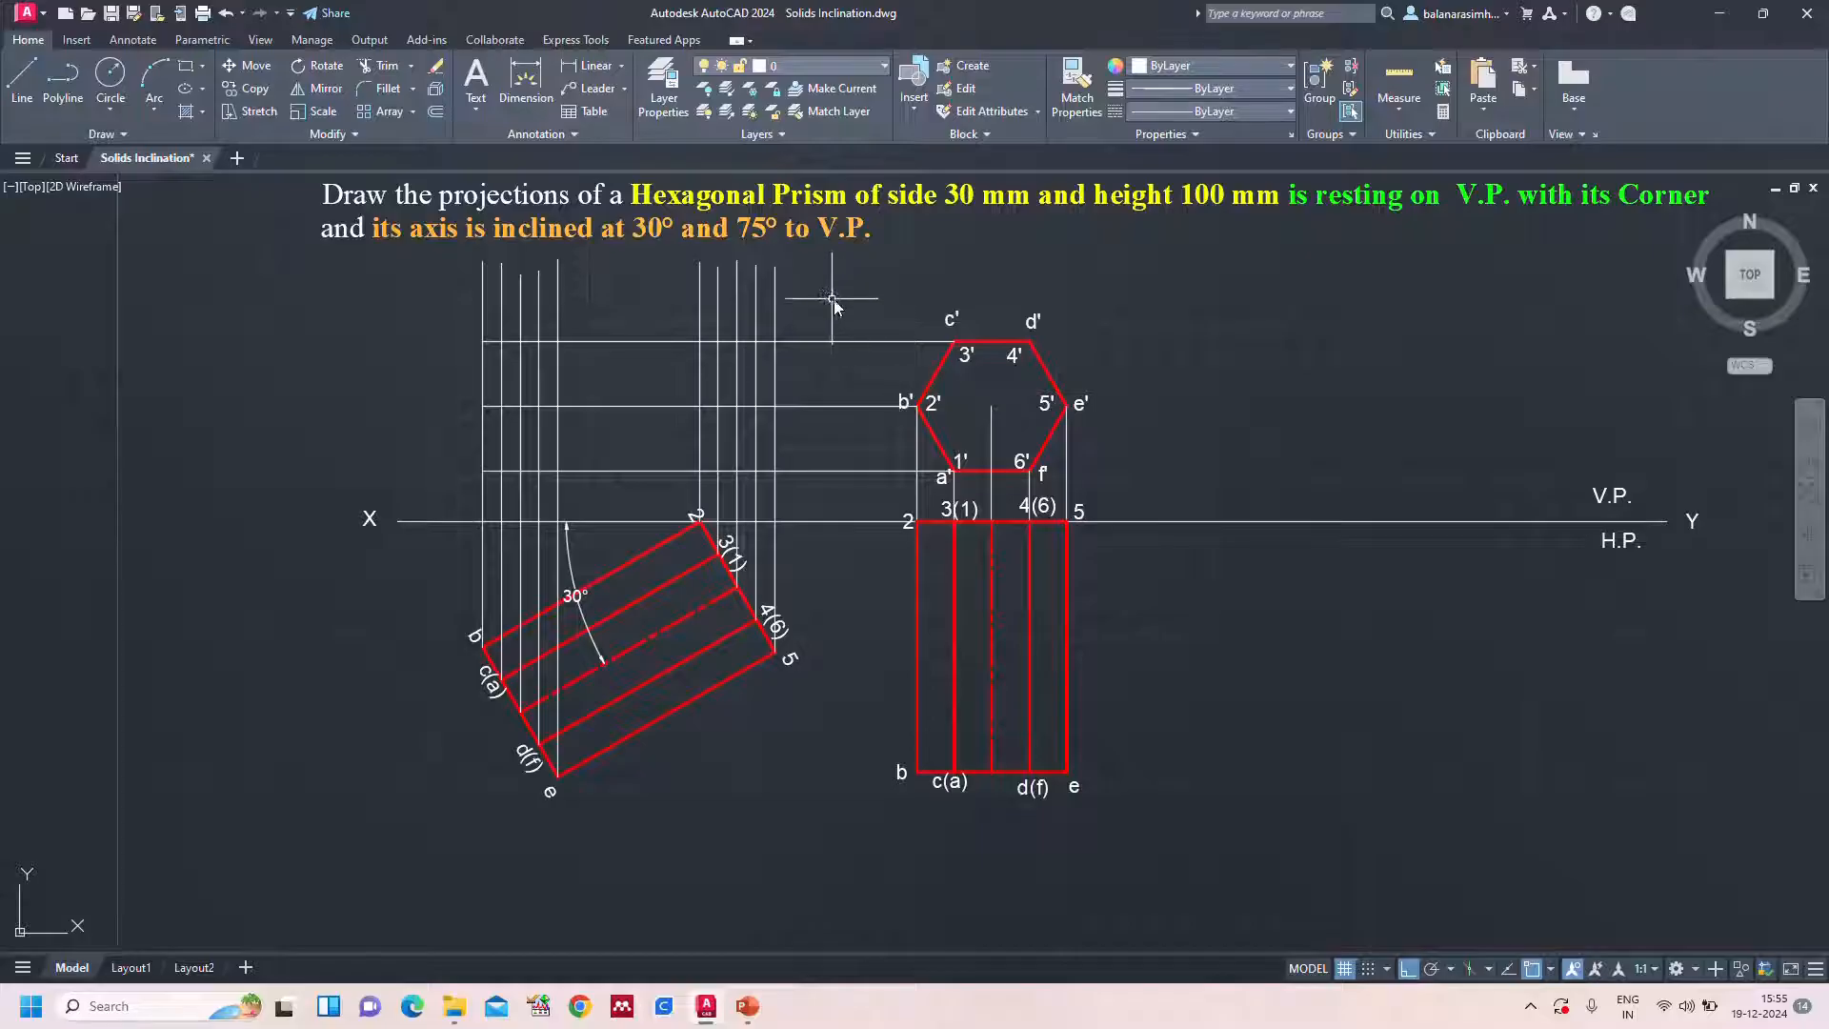
# Trim the ends of all vertical projectors that extend above the horizontal projector from c'
pyautogui.write('tr')
pyautogui.press('Return')
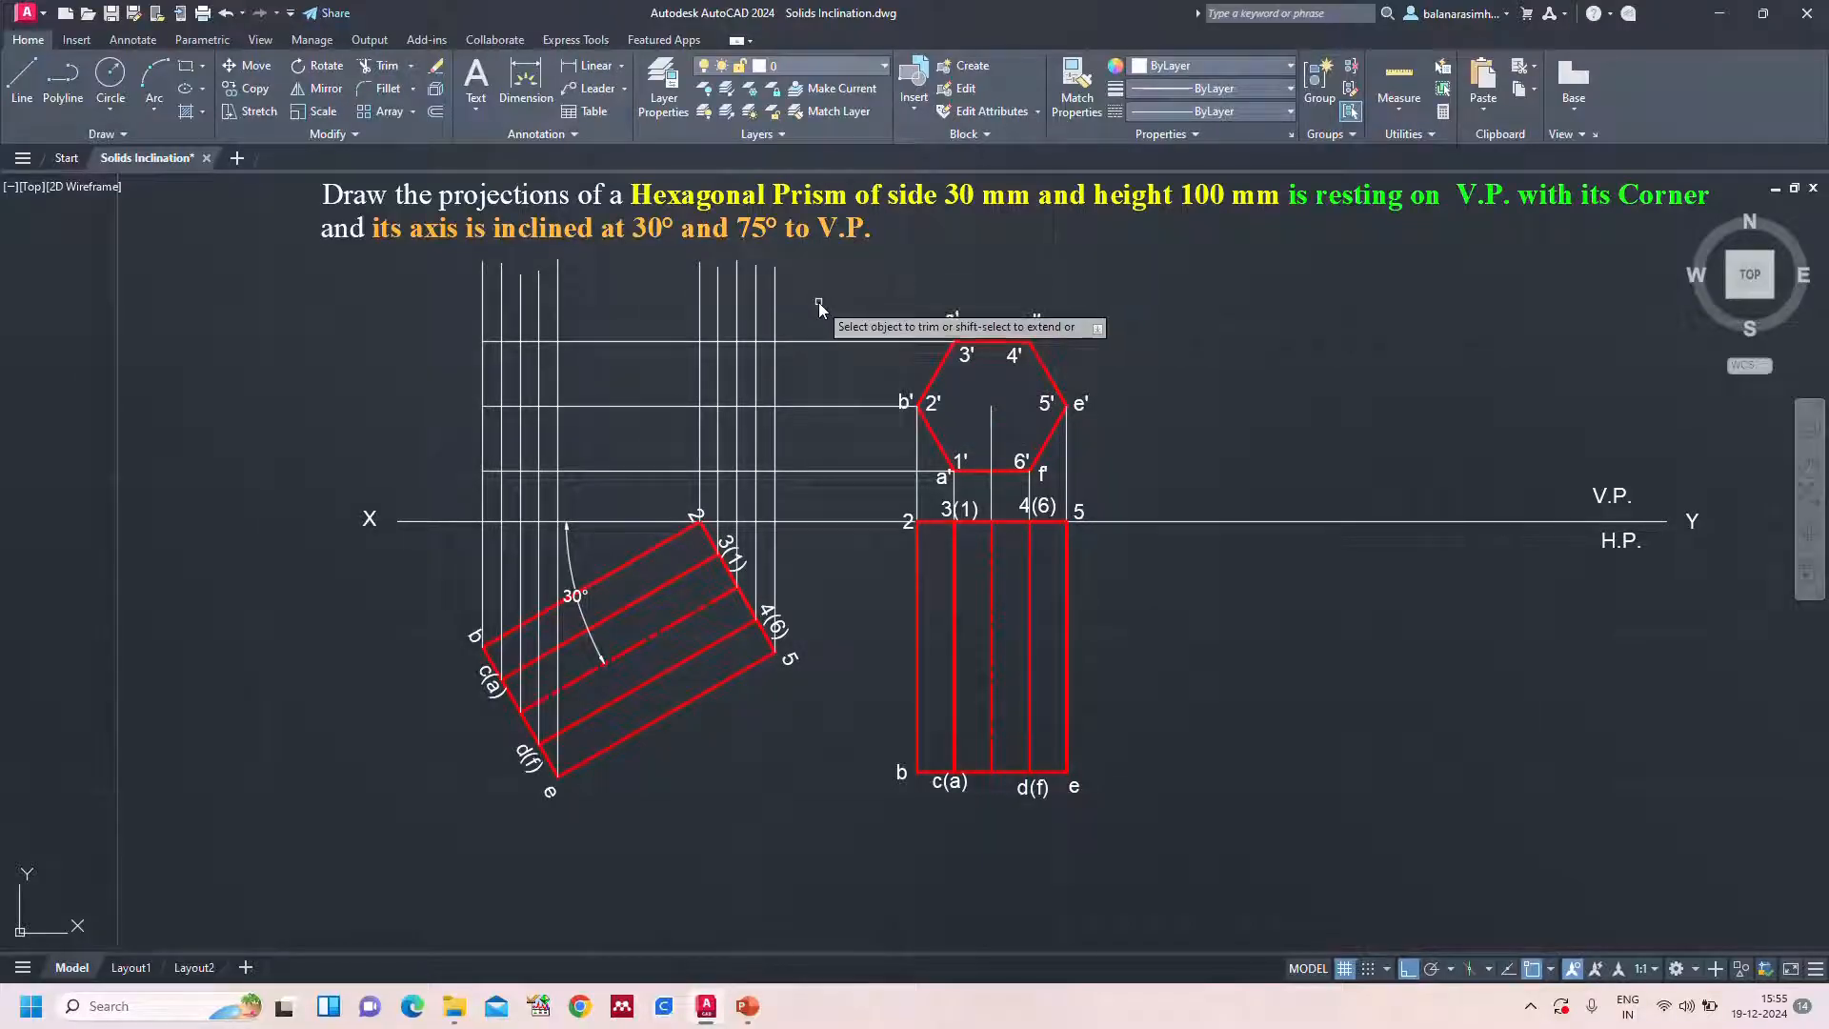
pyautogui.moveTo(816, 294); pyautogui.dragTo(448, 325)
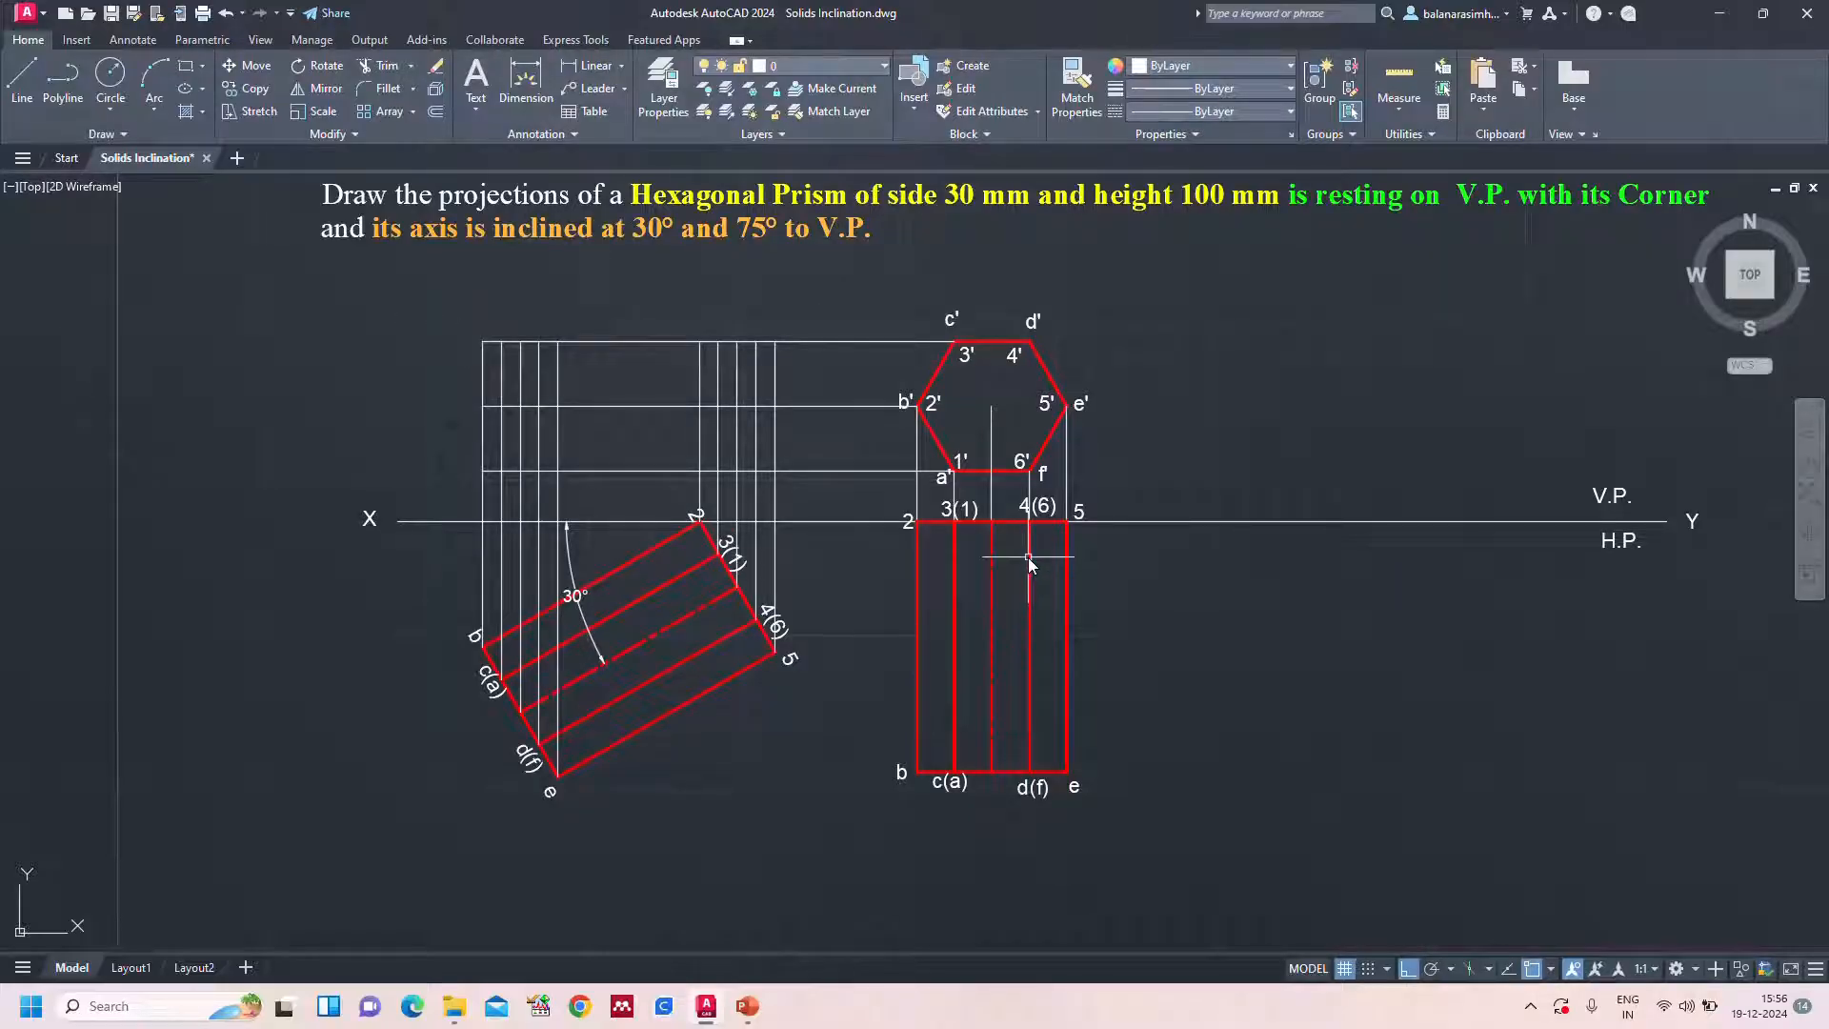
# Add the text label a1' with the 1 as a subscript in the free space above X, beside the projectors
pyautogui.write('mt')
pyautogui.press('Return')
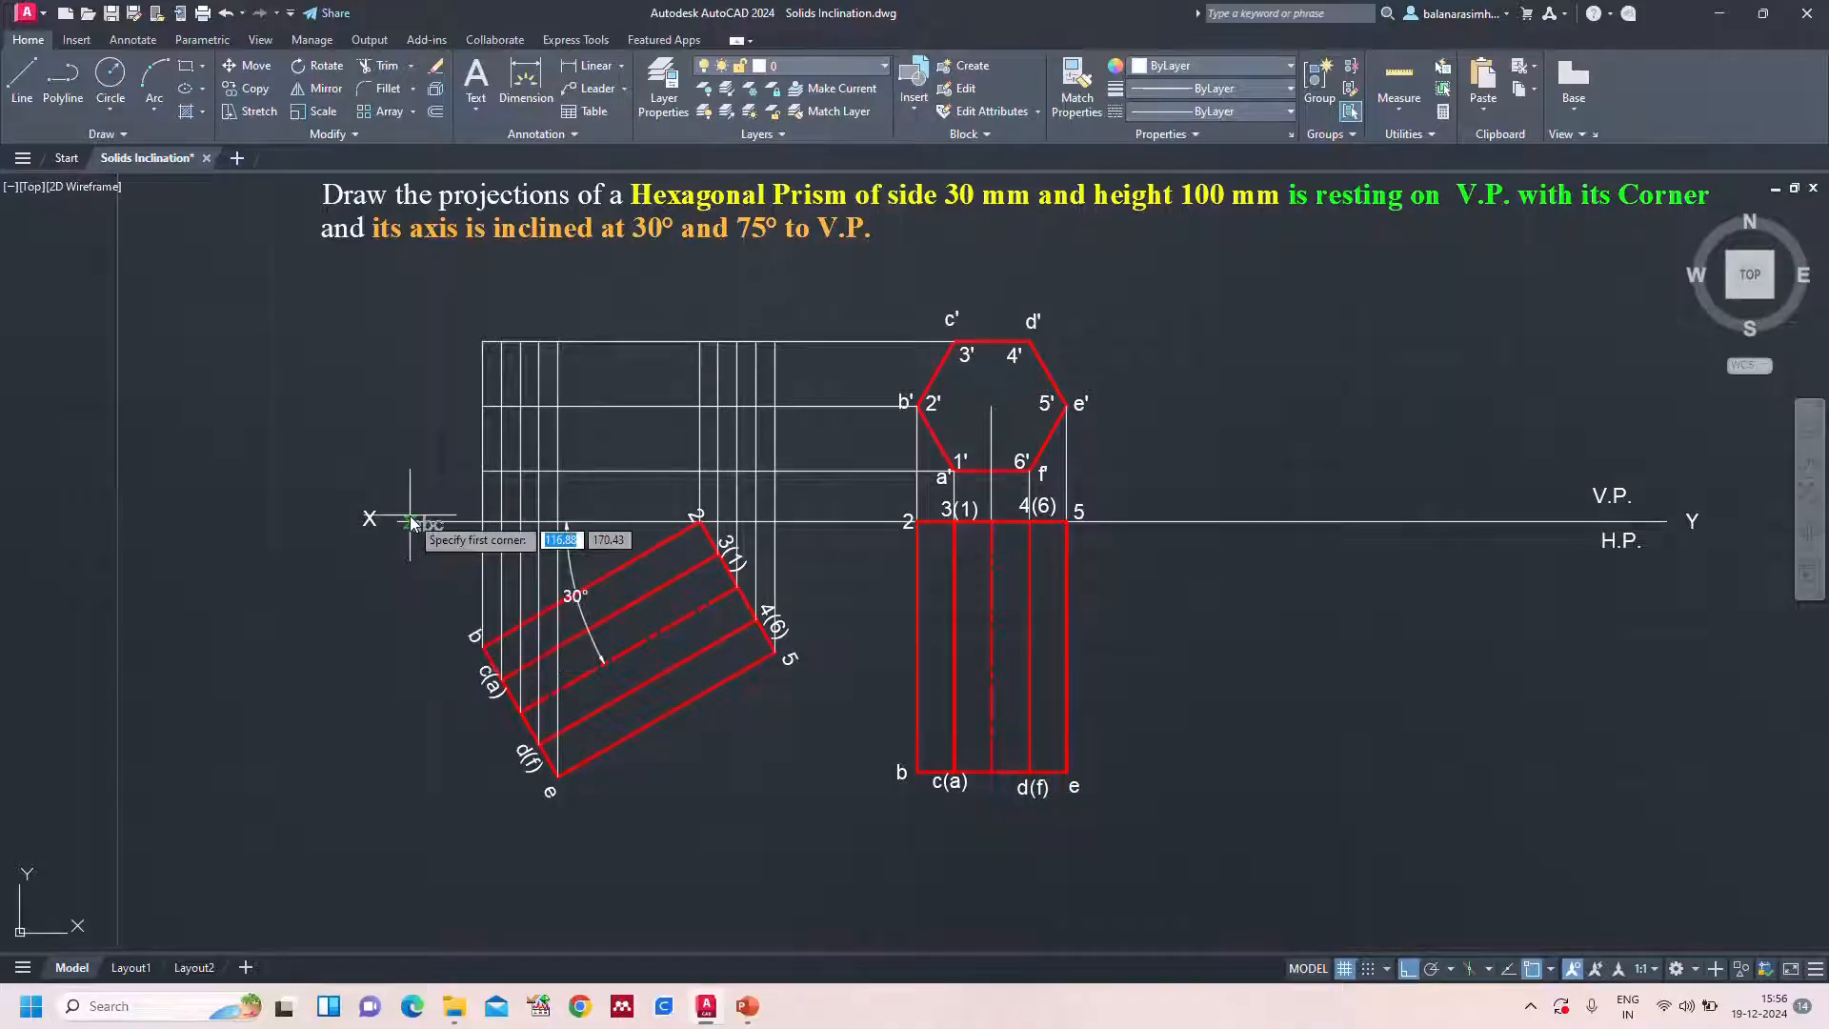
pyautogui.click(320, 352)
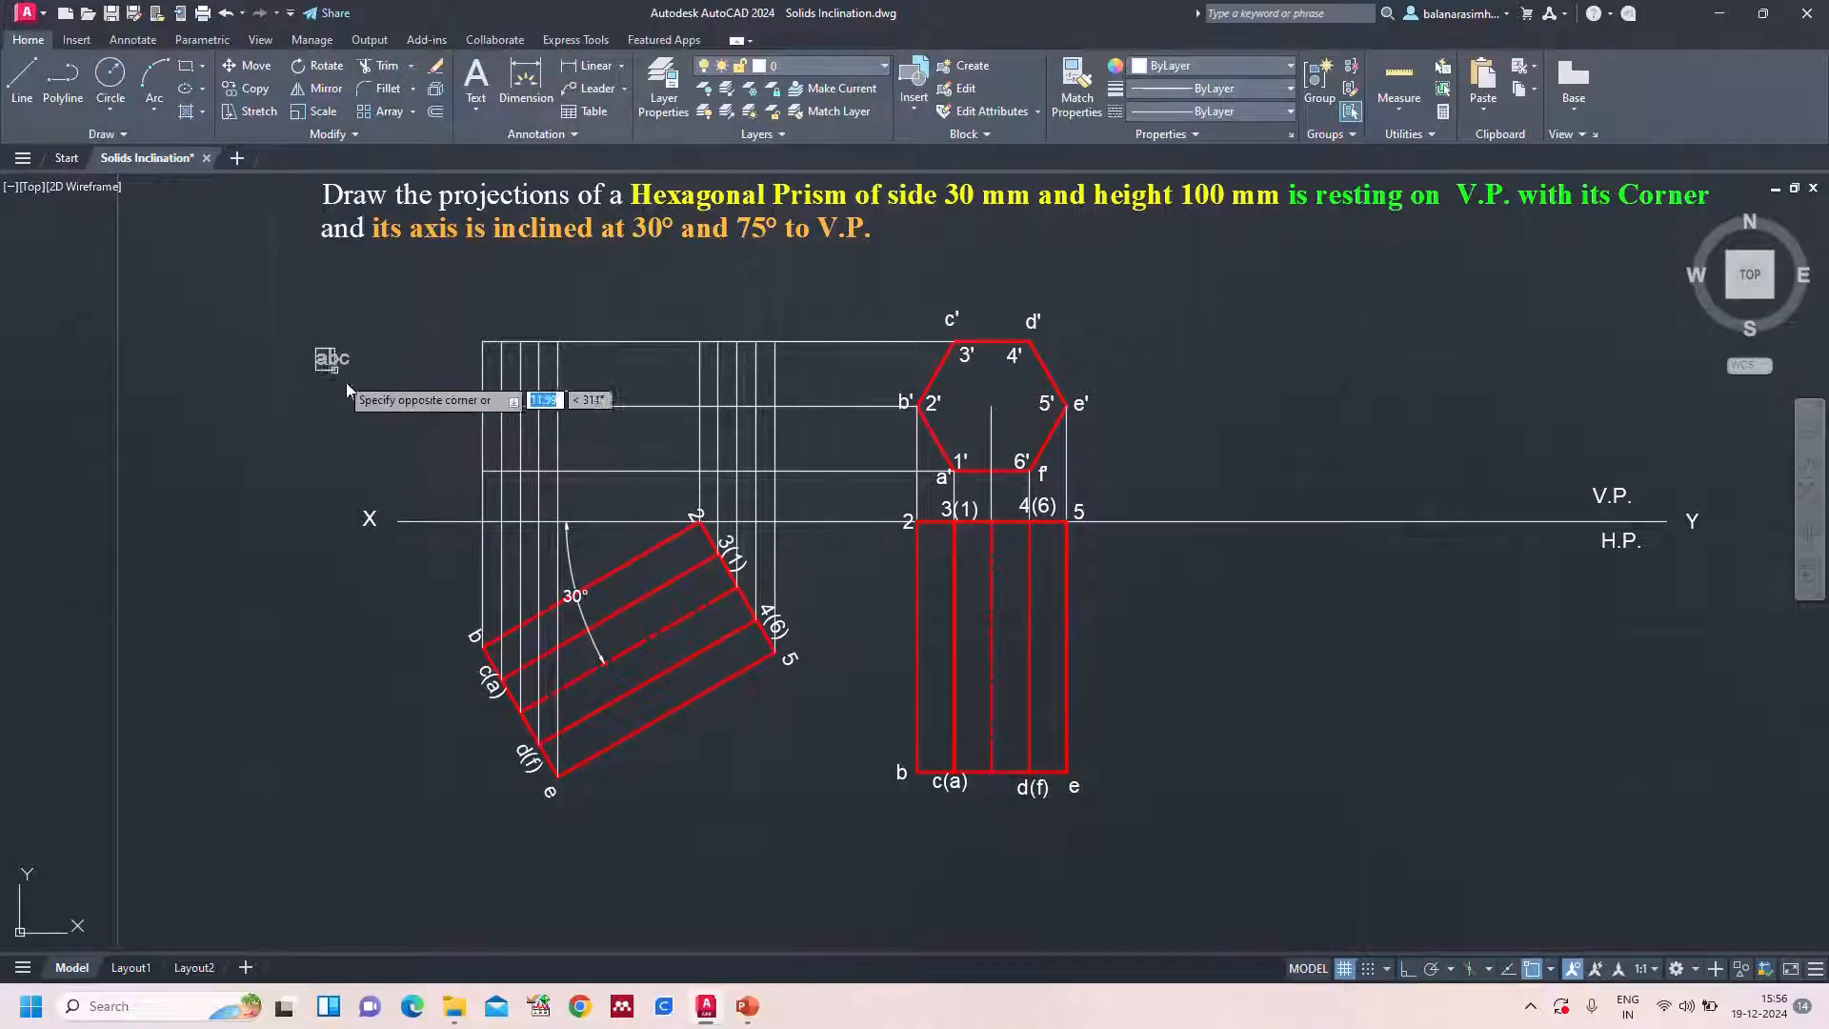
pyautogui.click(377, 426)
pyautogui.write("a1'")
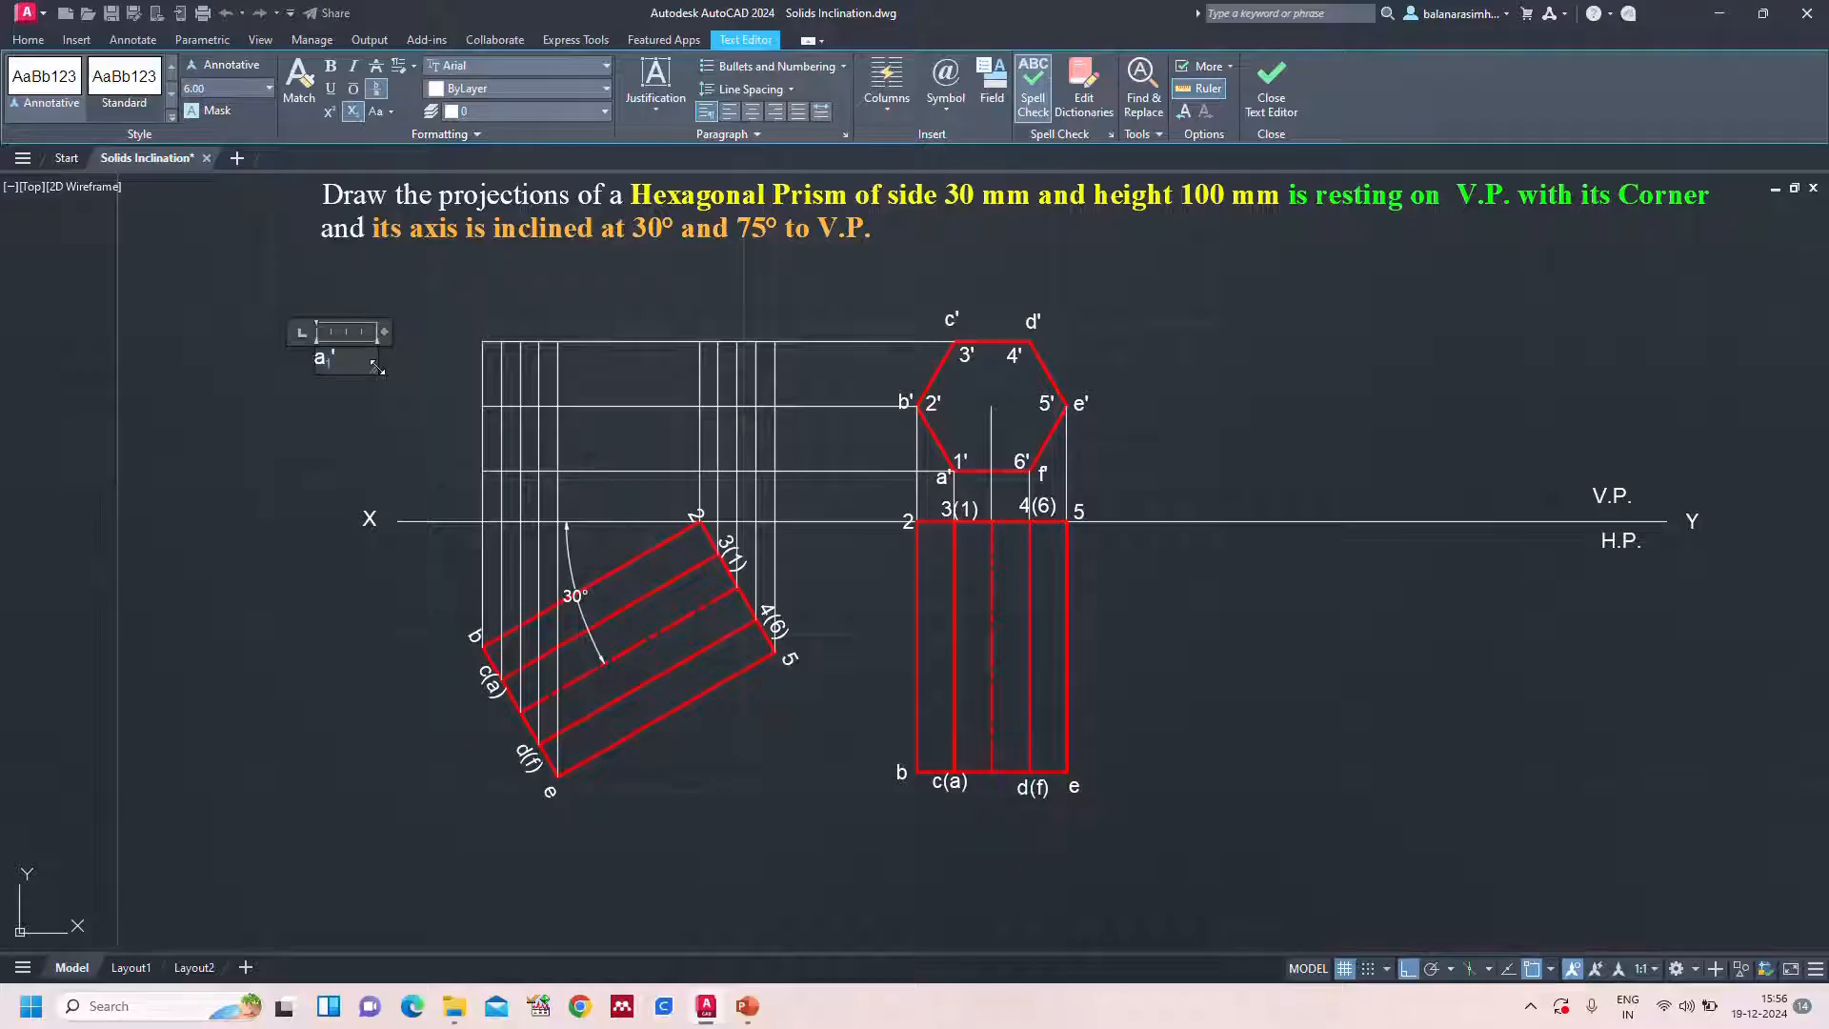
pyautogui.click(351, 431)
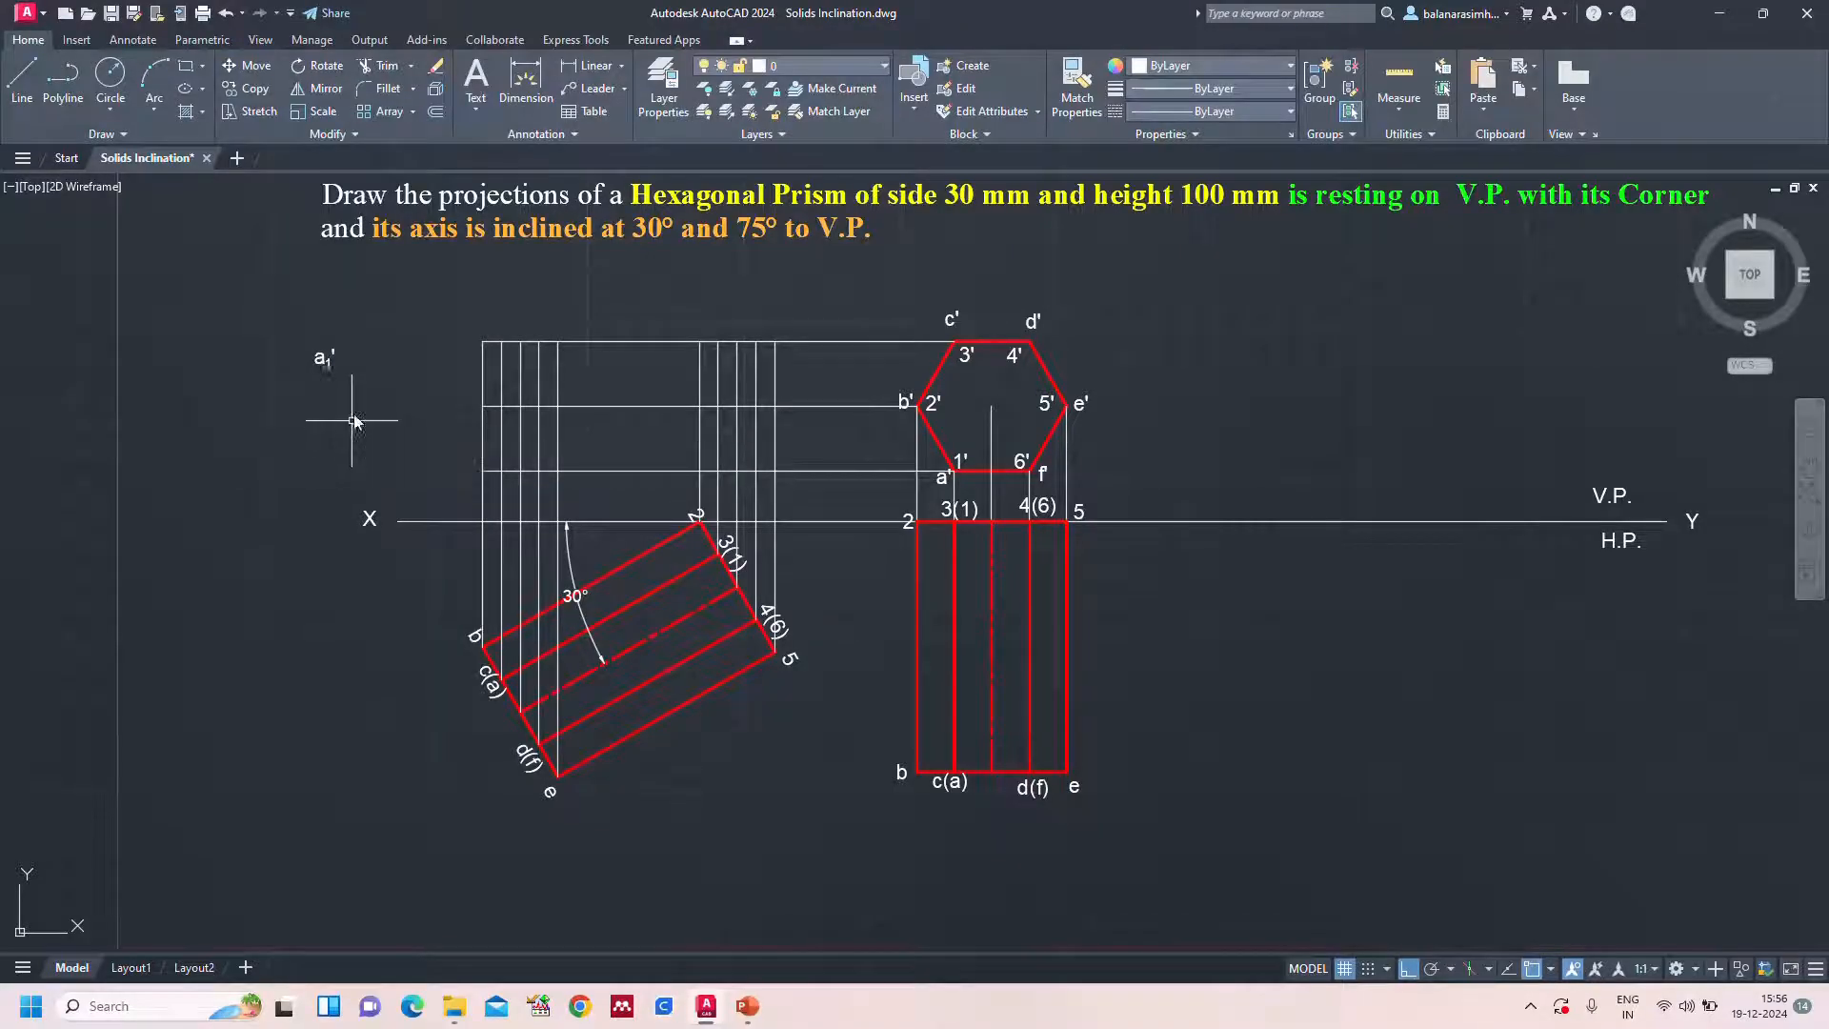
# Show the command line with the COMMANDLINE command
pyautogui.press('Escape')
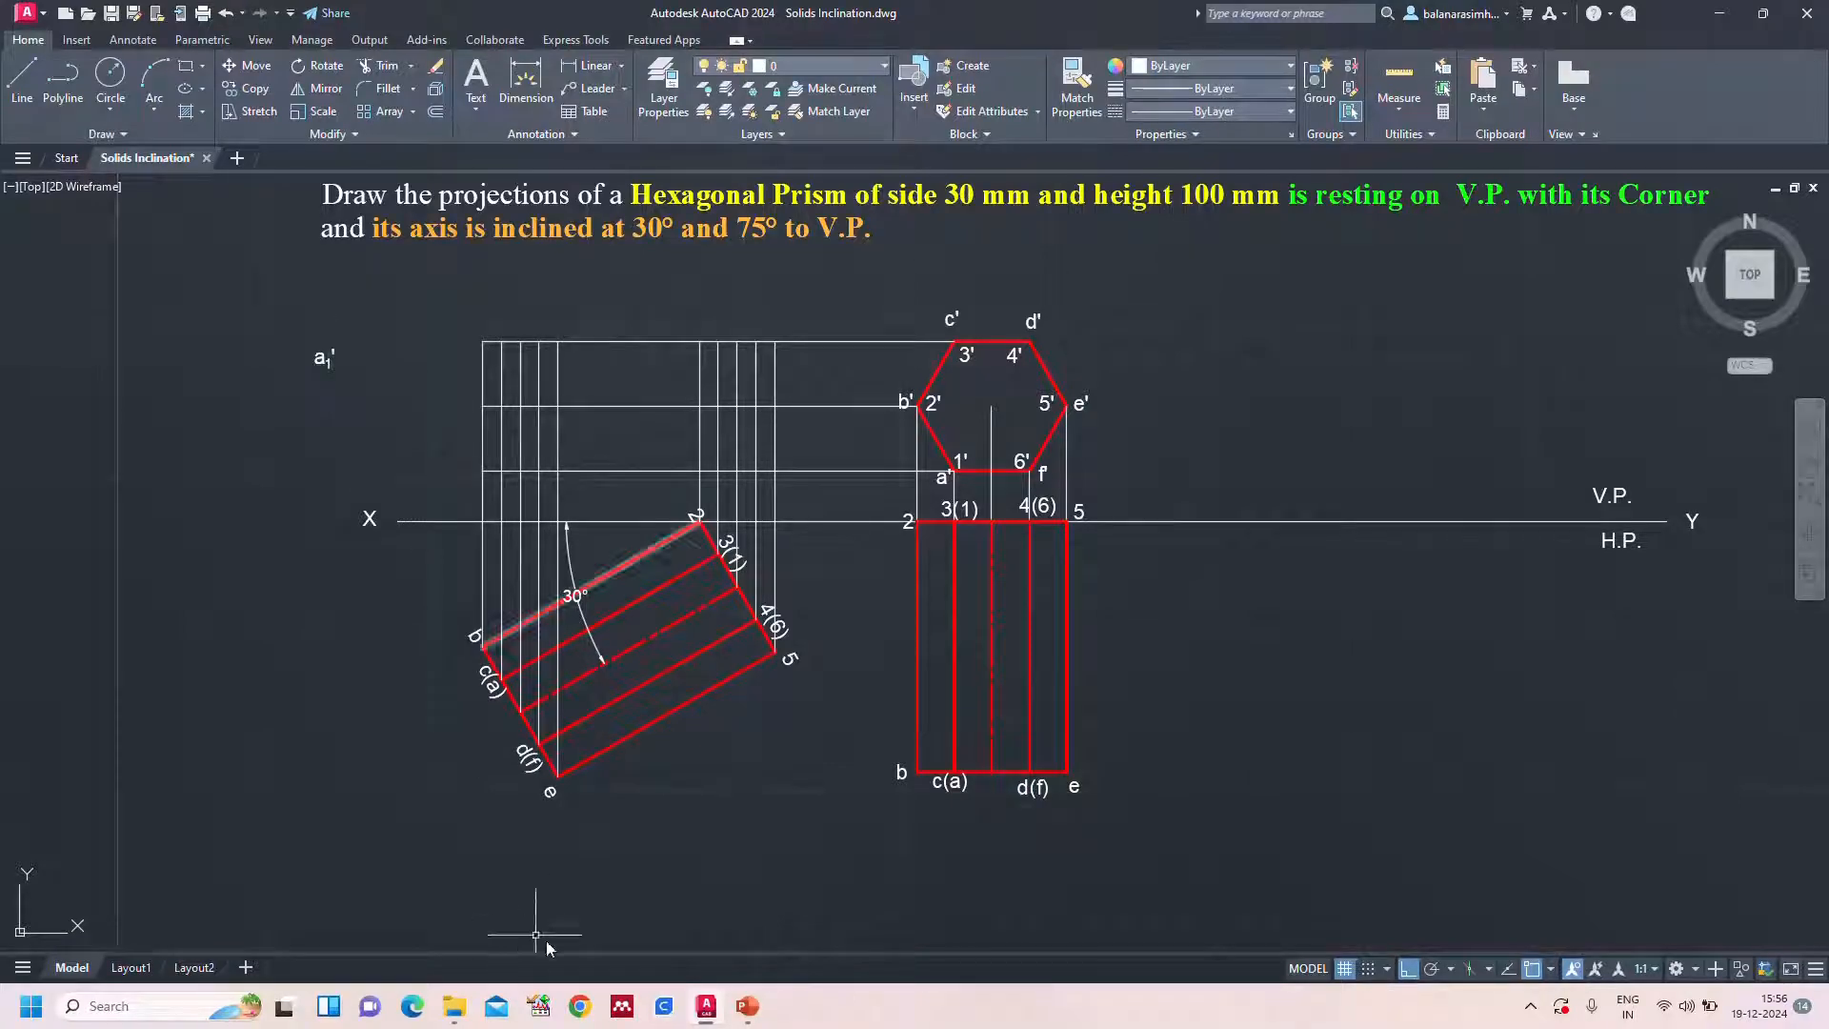
pyautogui.write('COMMANDLINE')
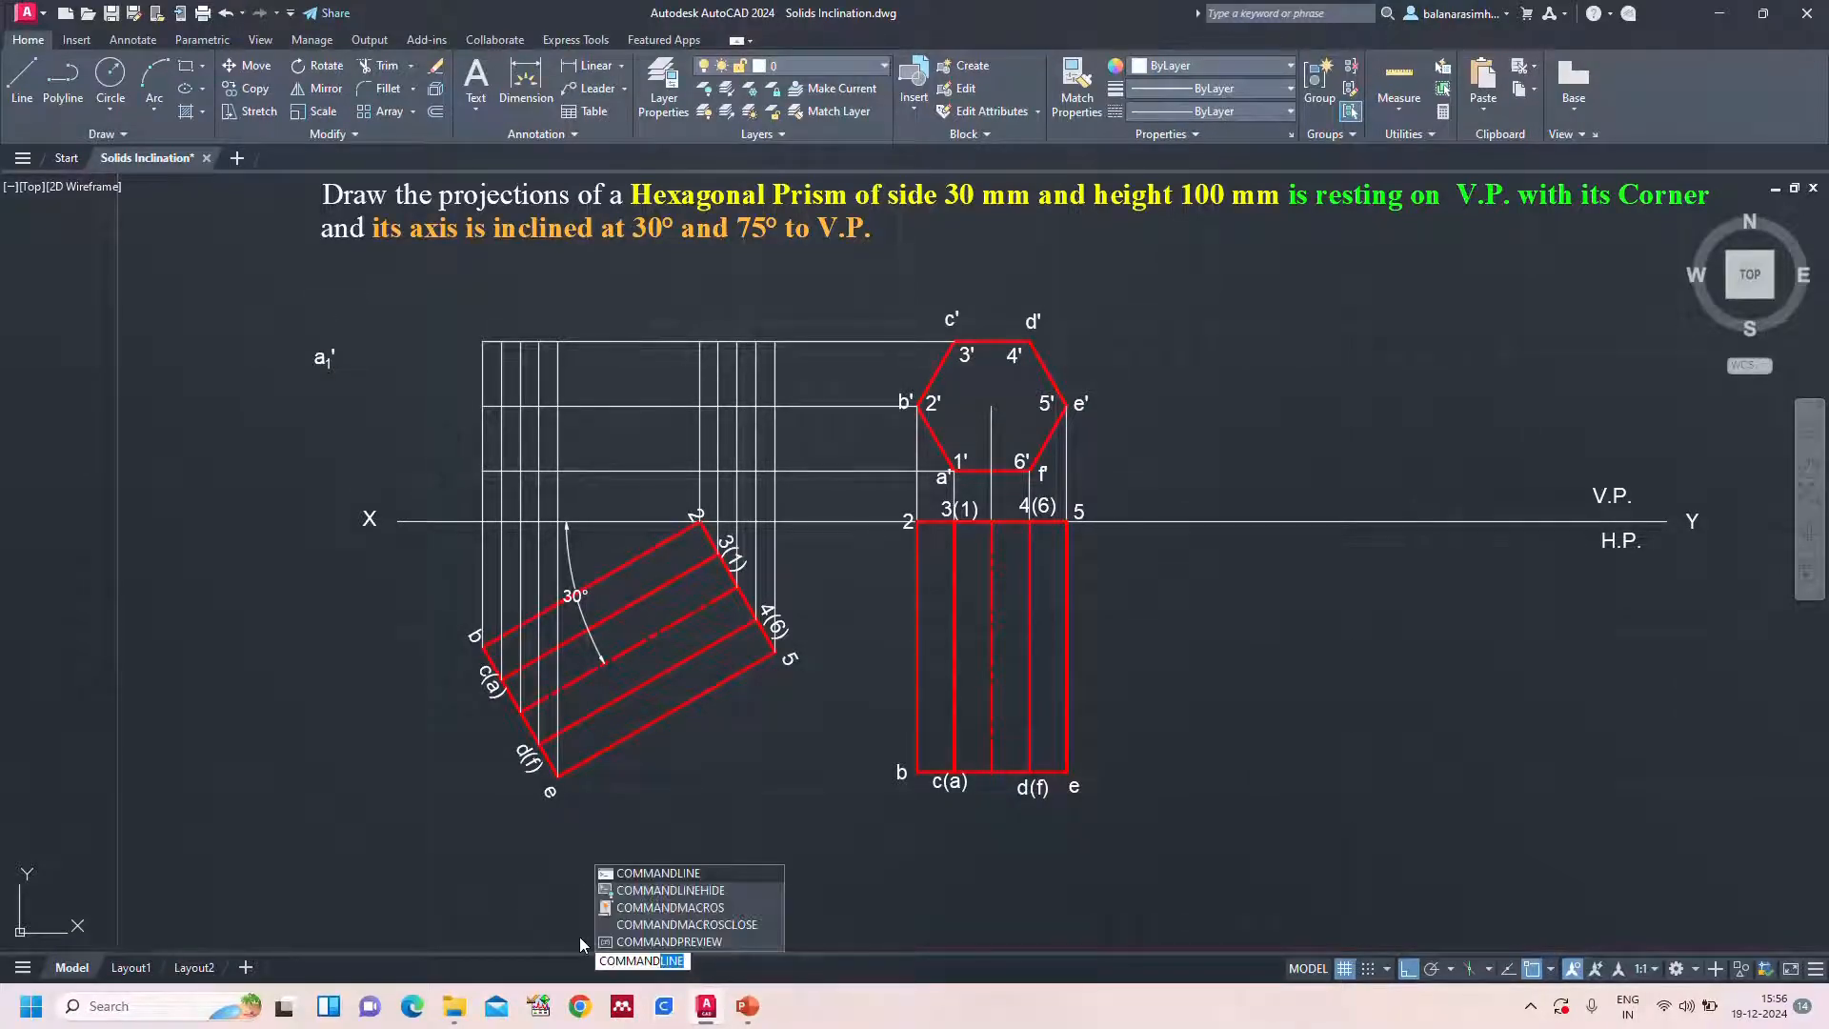
pyautogui.press('Return')
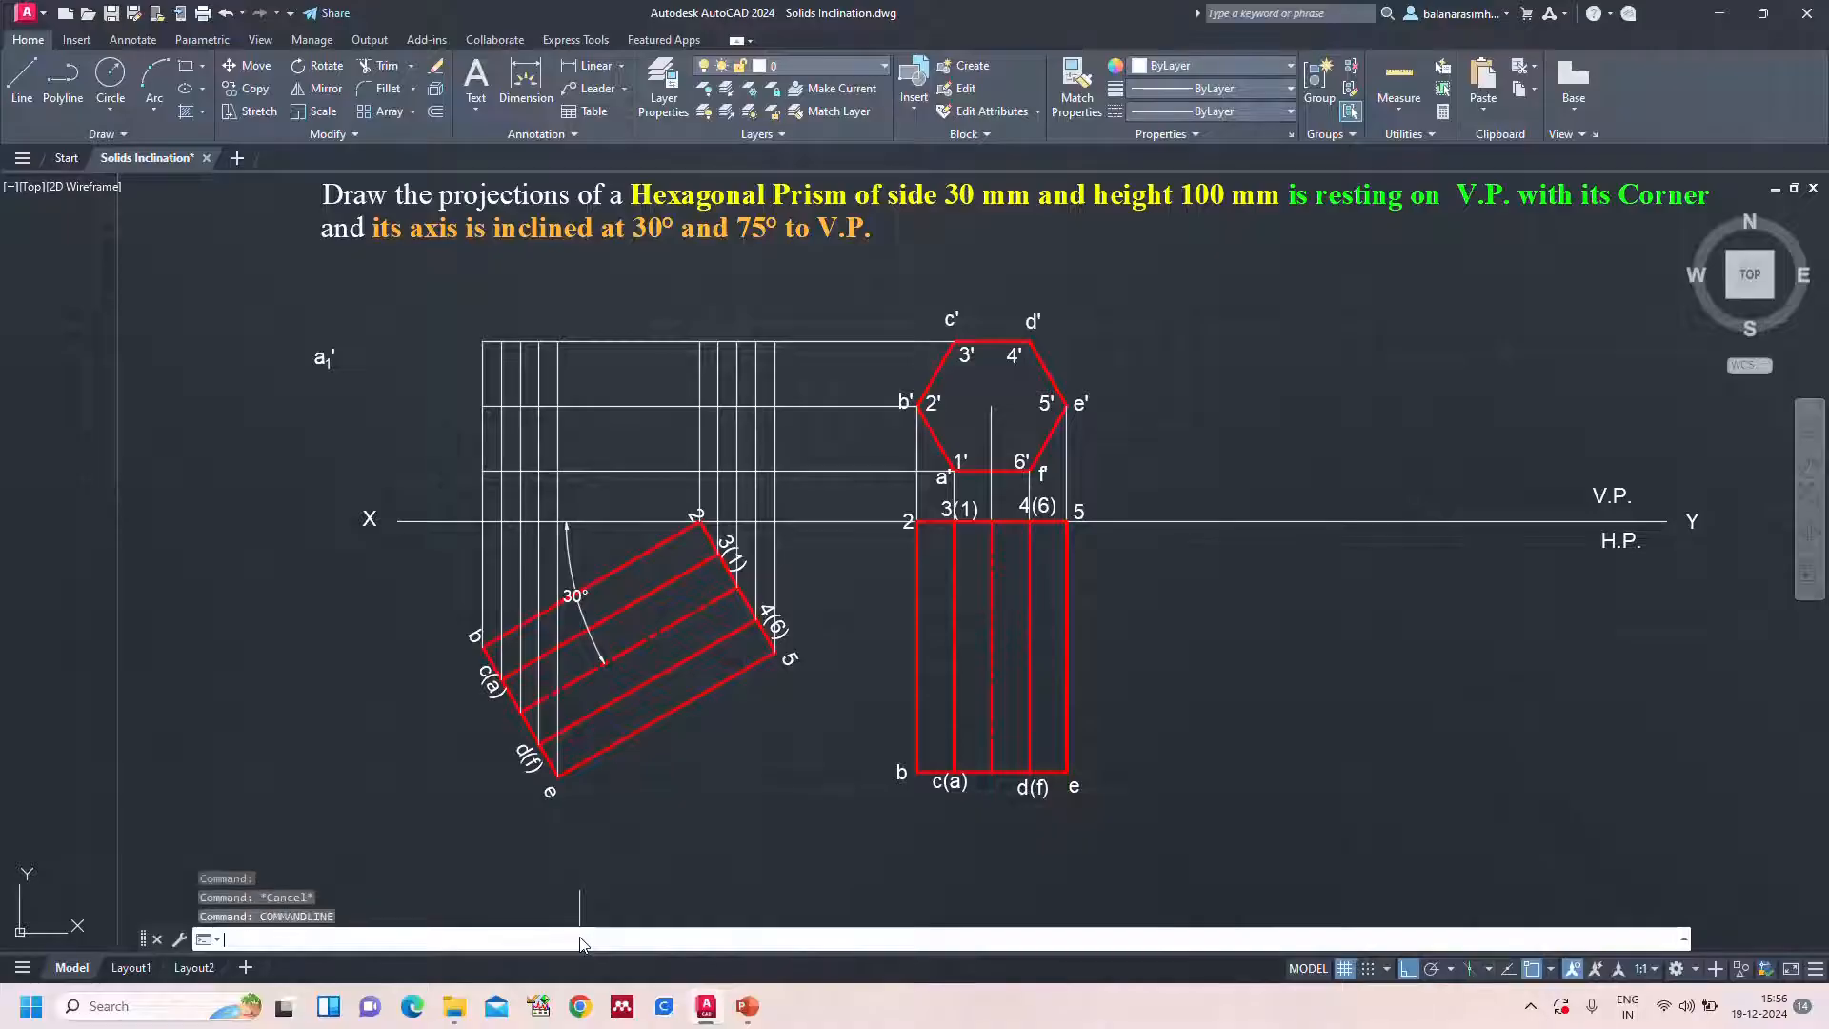
pyautogui.write('z')
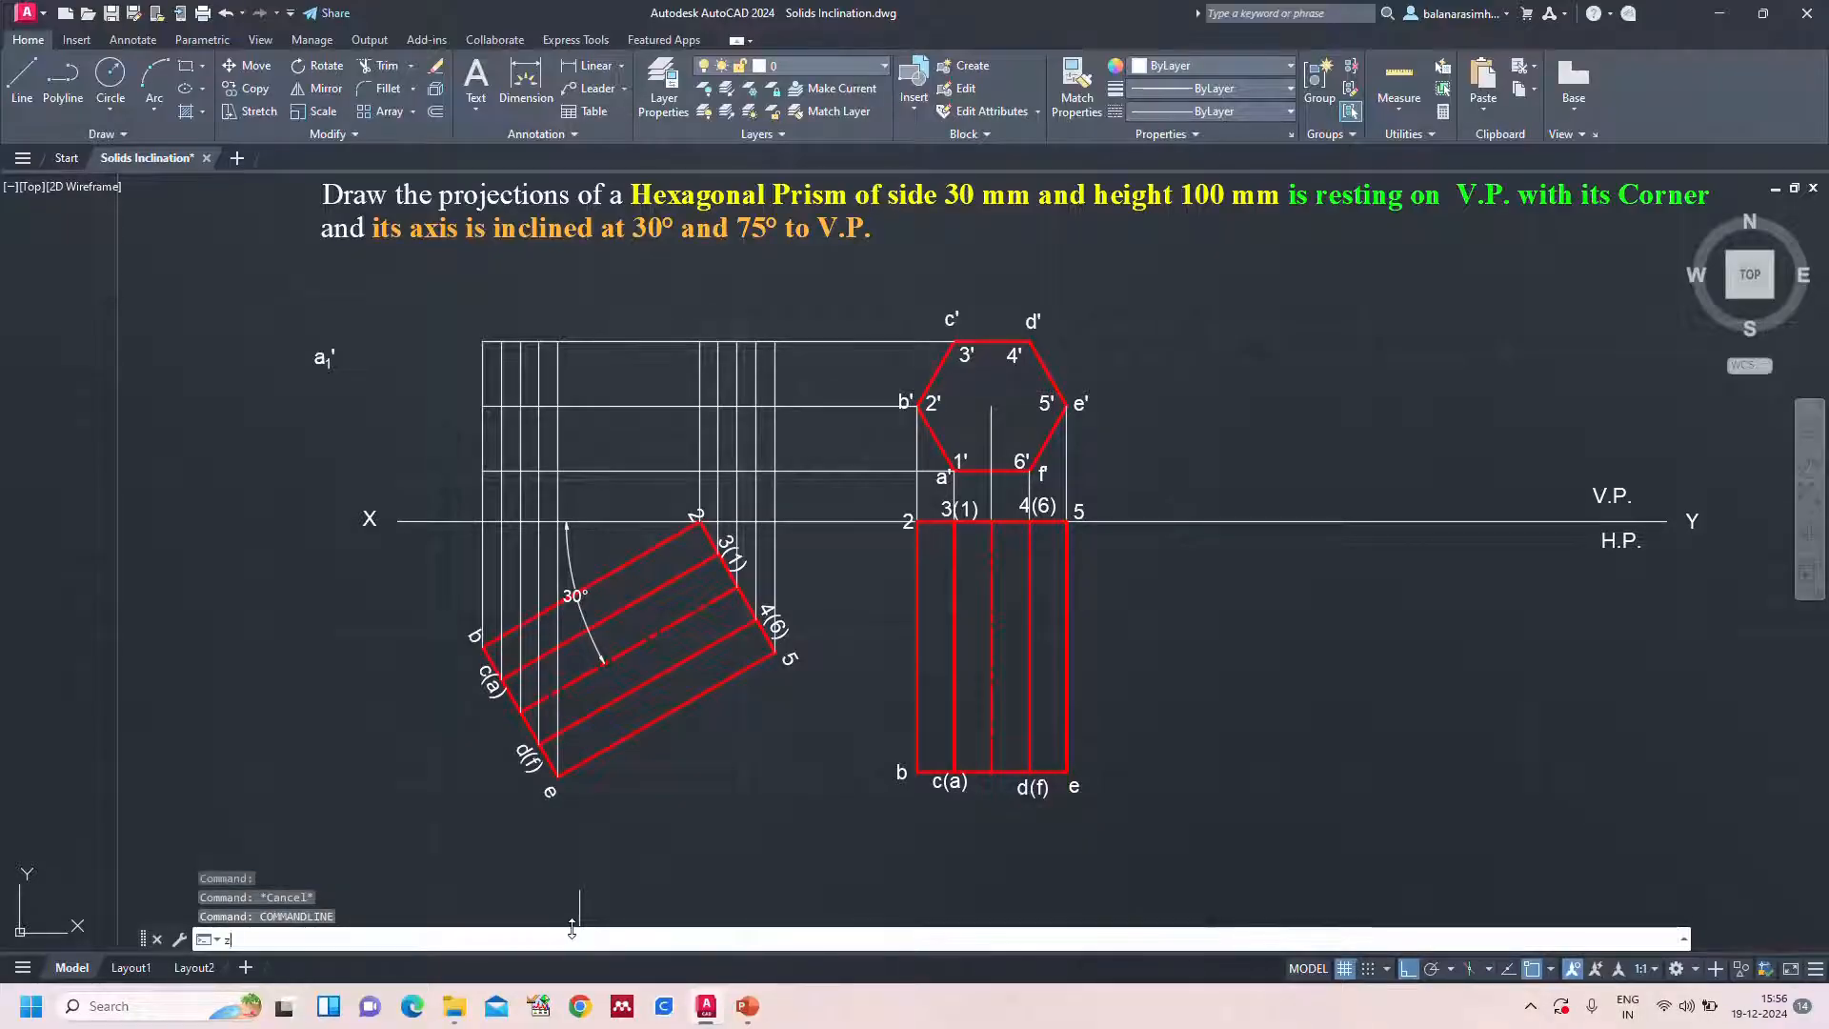
pyautogui.press('Return')
pyautogui.write('z')
pyautogui.press('Return')
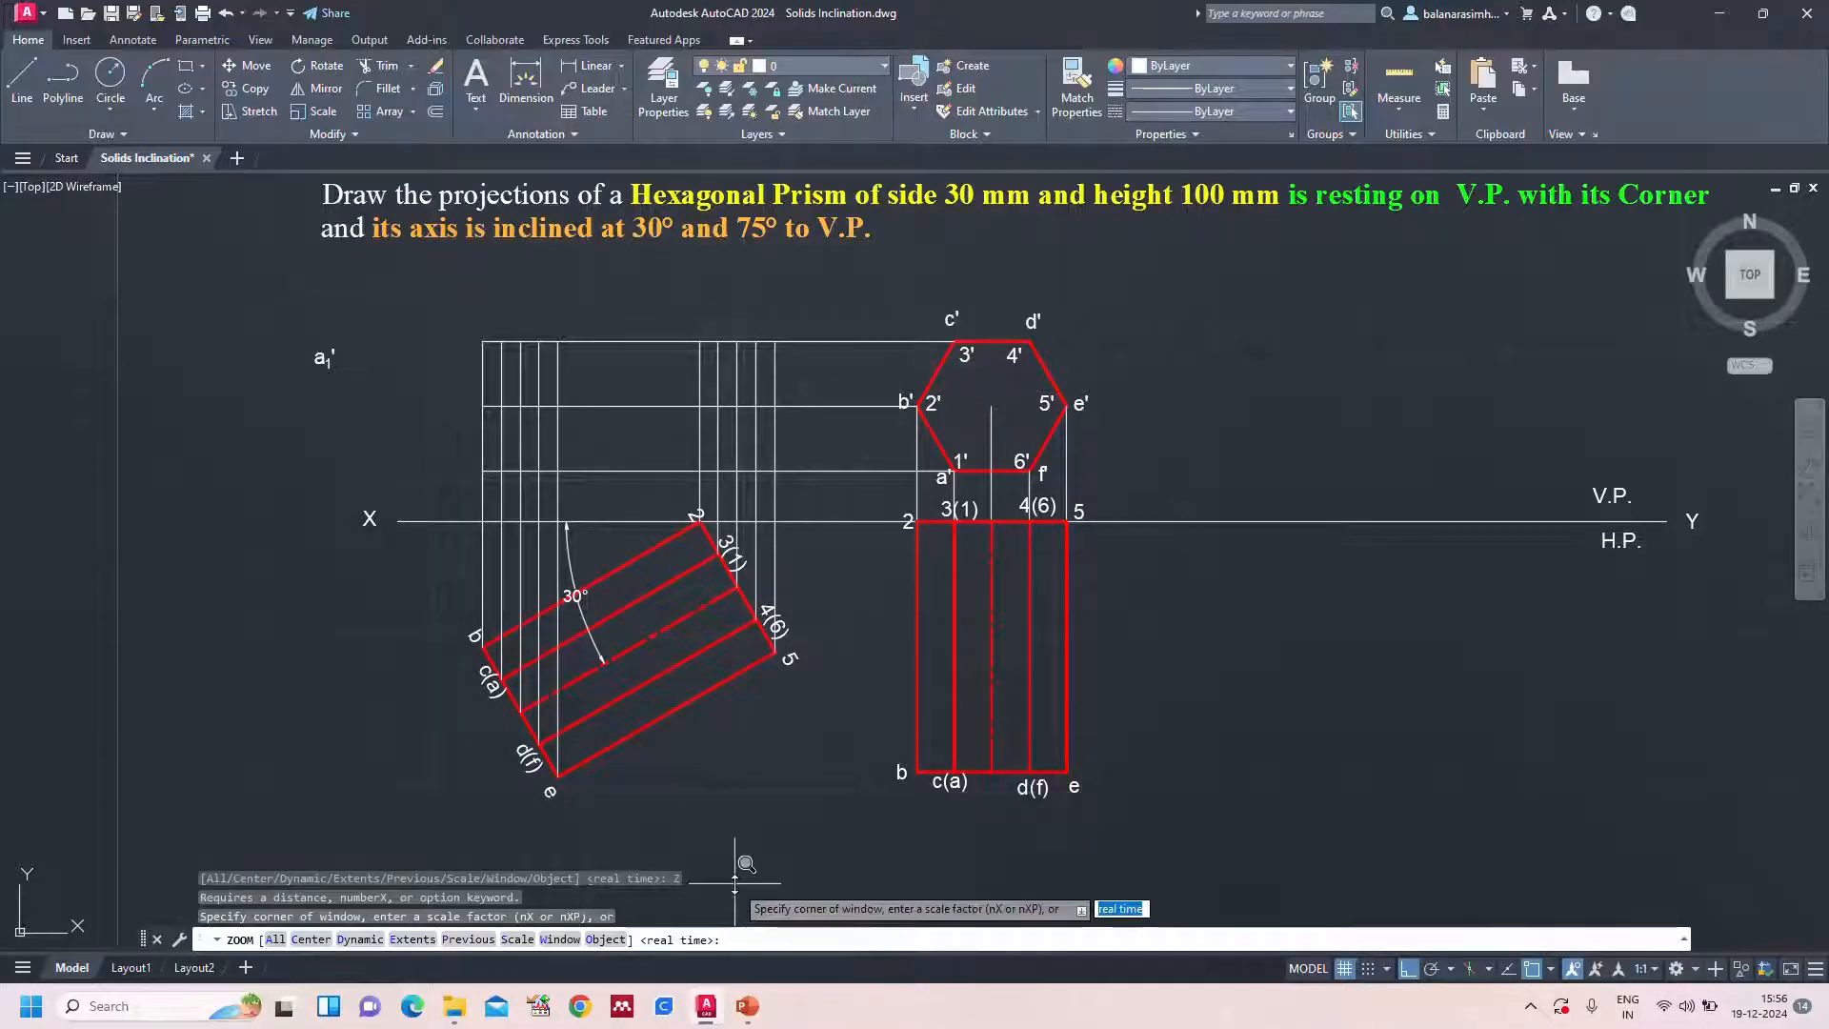
pyautogui.press('Escape')
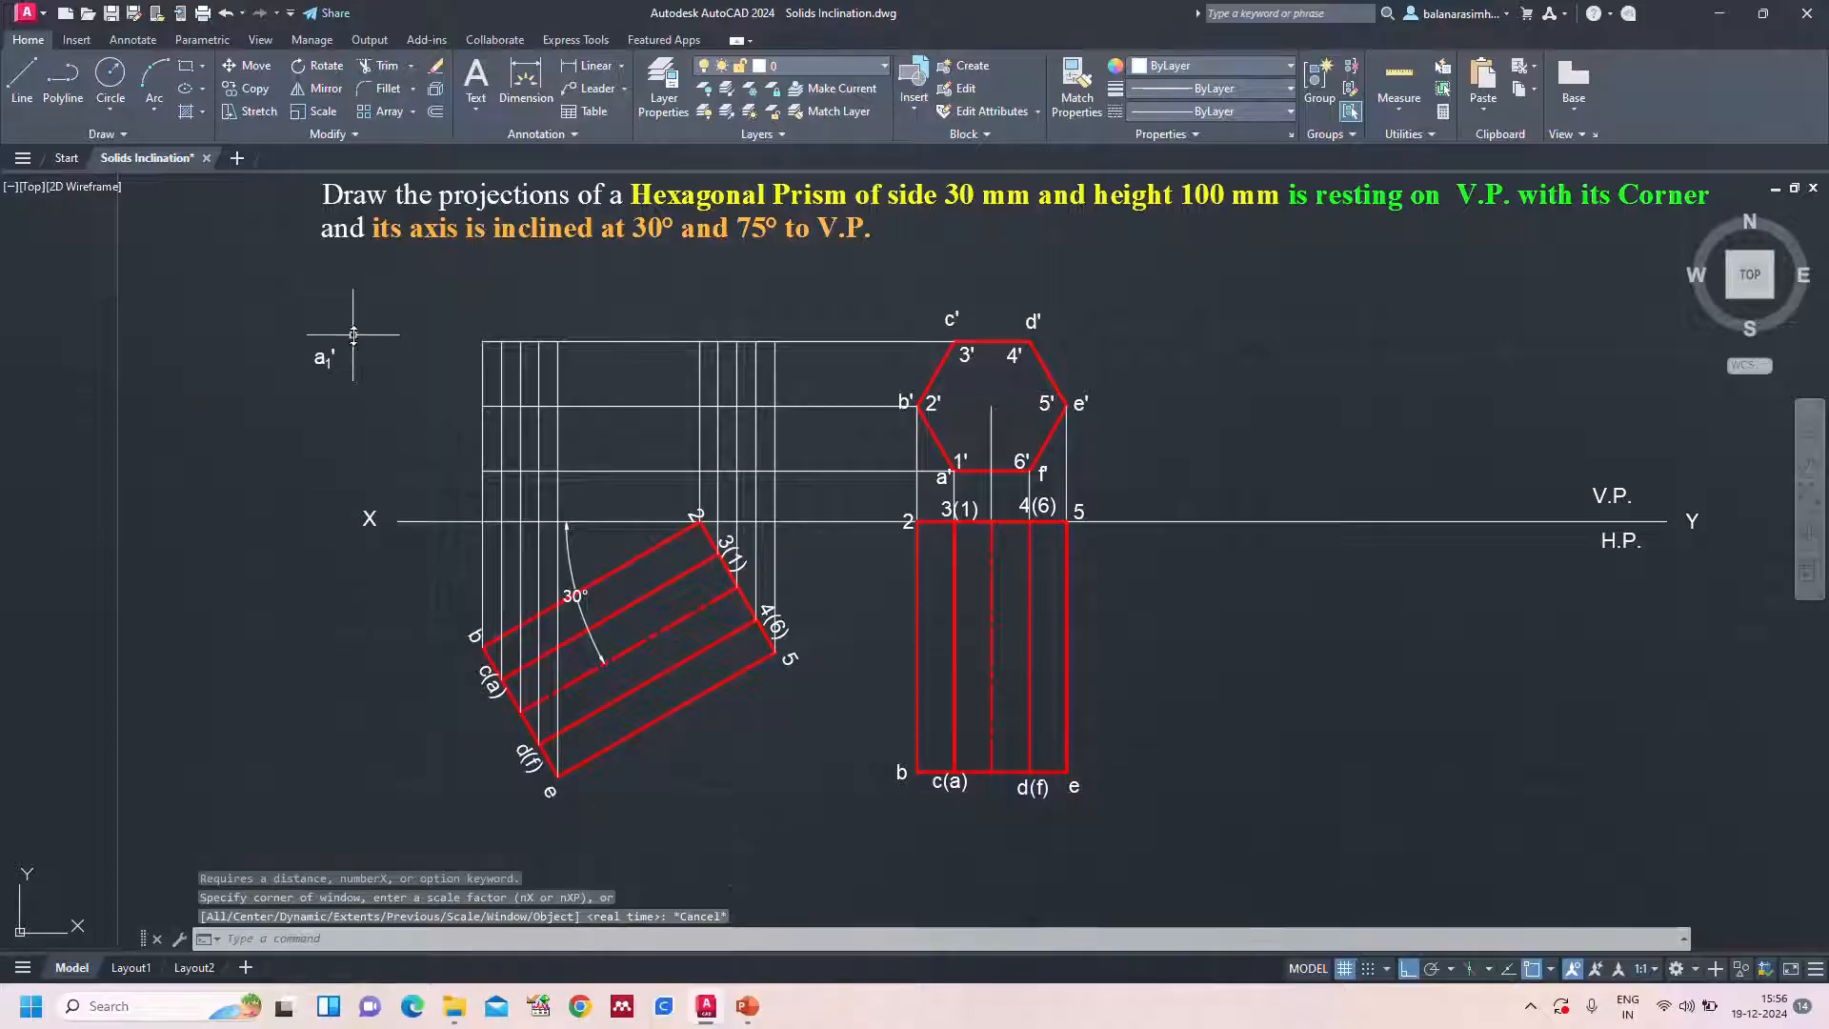
# Copy the loose a1' label to six spots around the b–e projector group: two above, one at each side, and two below
pyautogui.click(316, 360)
pyautogui.write('co')
pyautogui.press('Return')
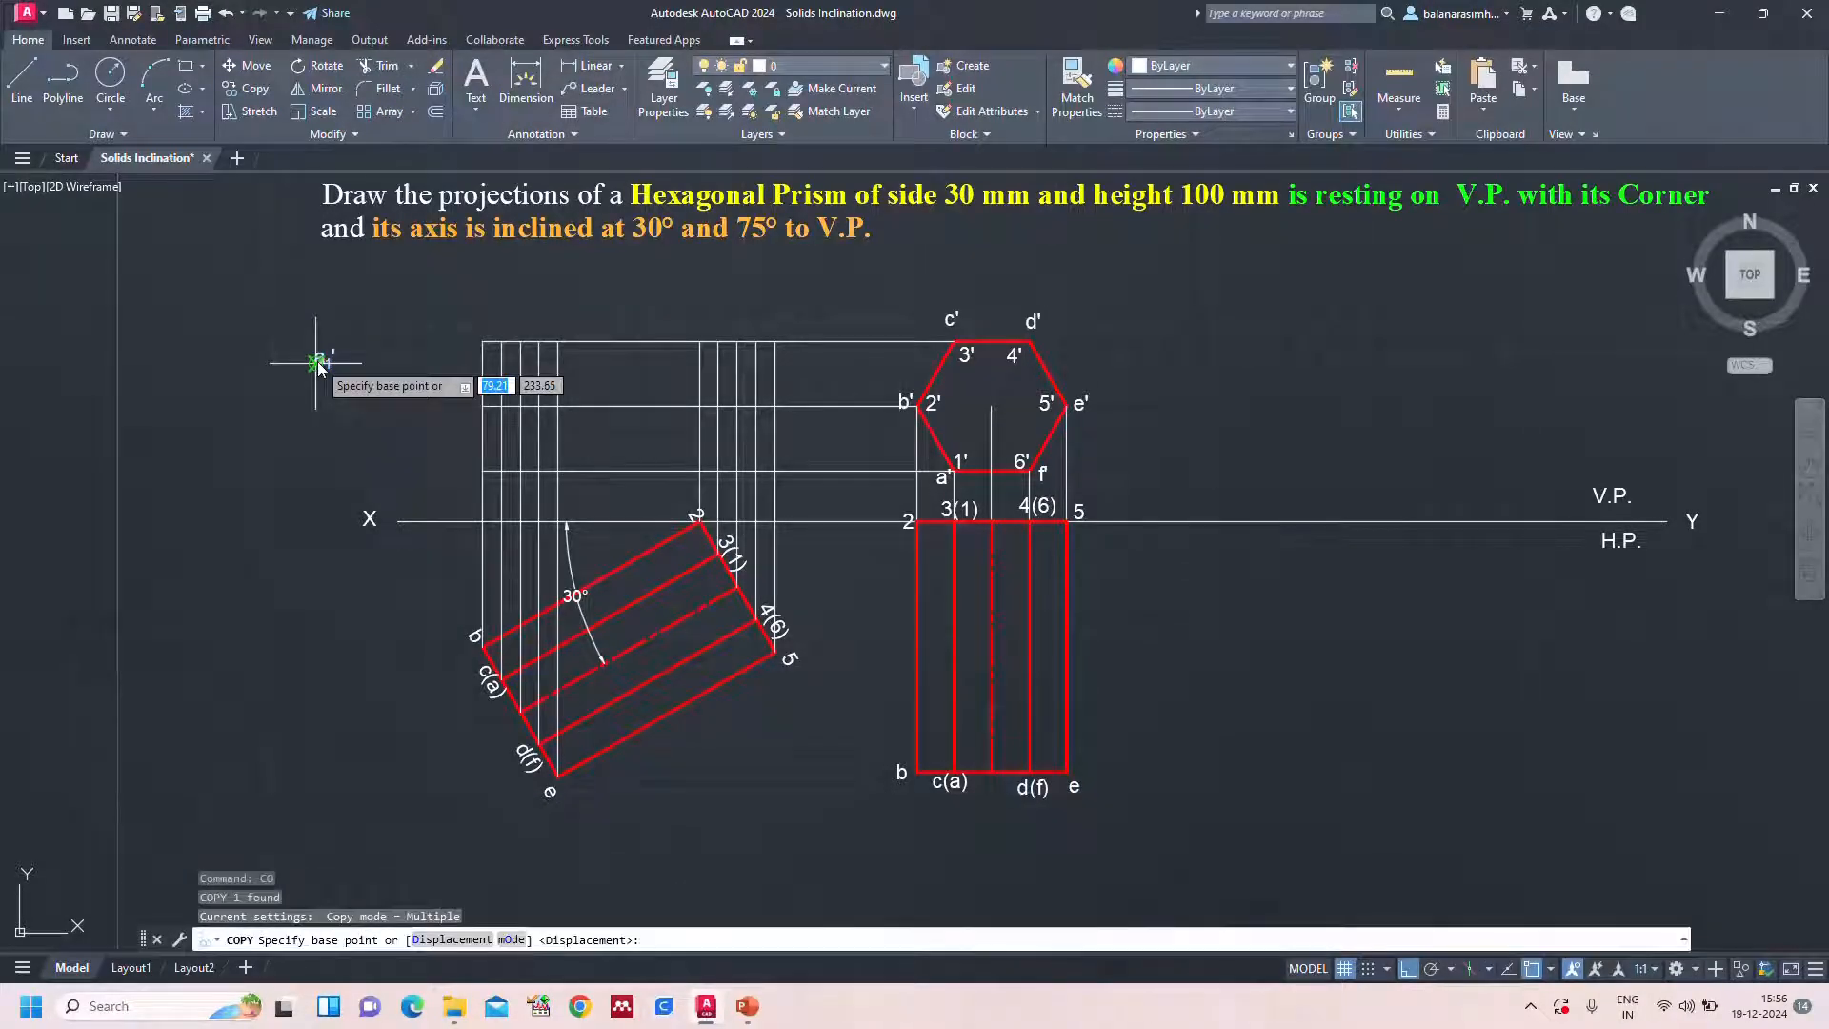
pyautogui.click(513, 939)
pyautogui.click(505, 940)
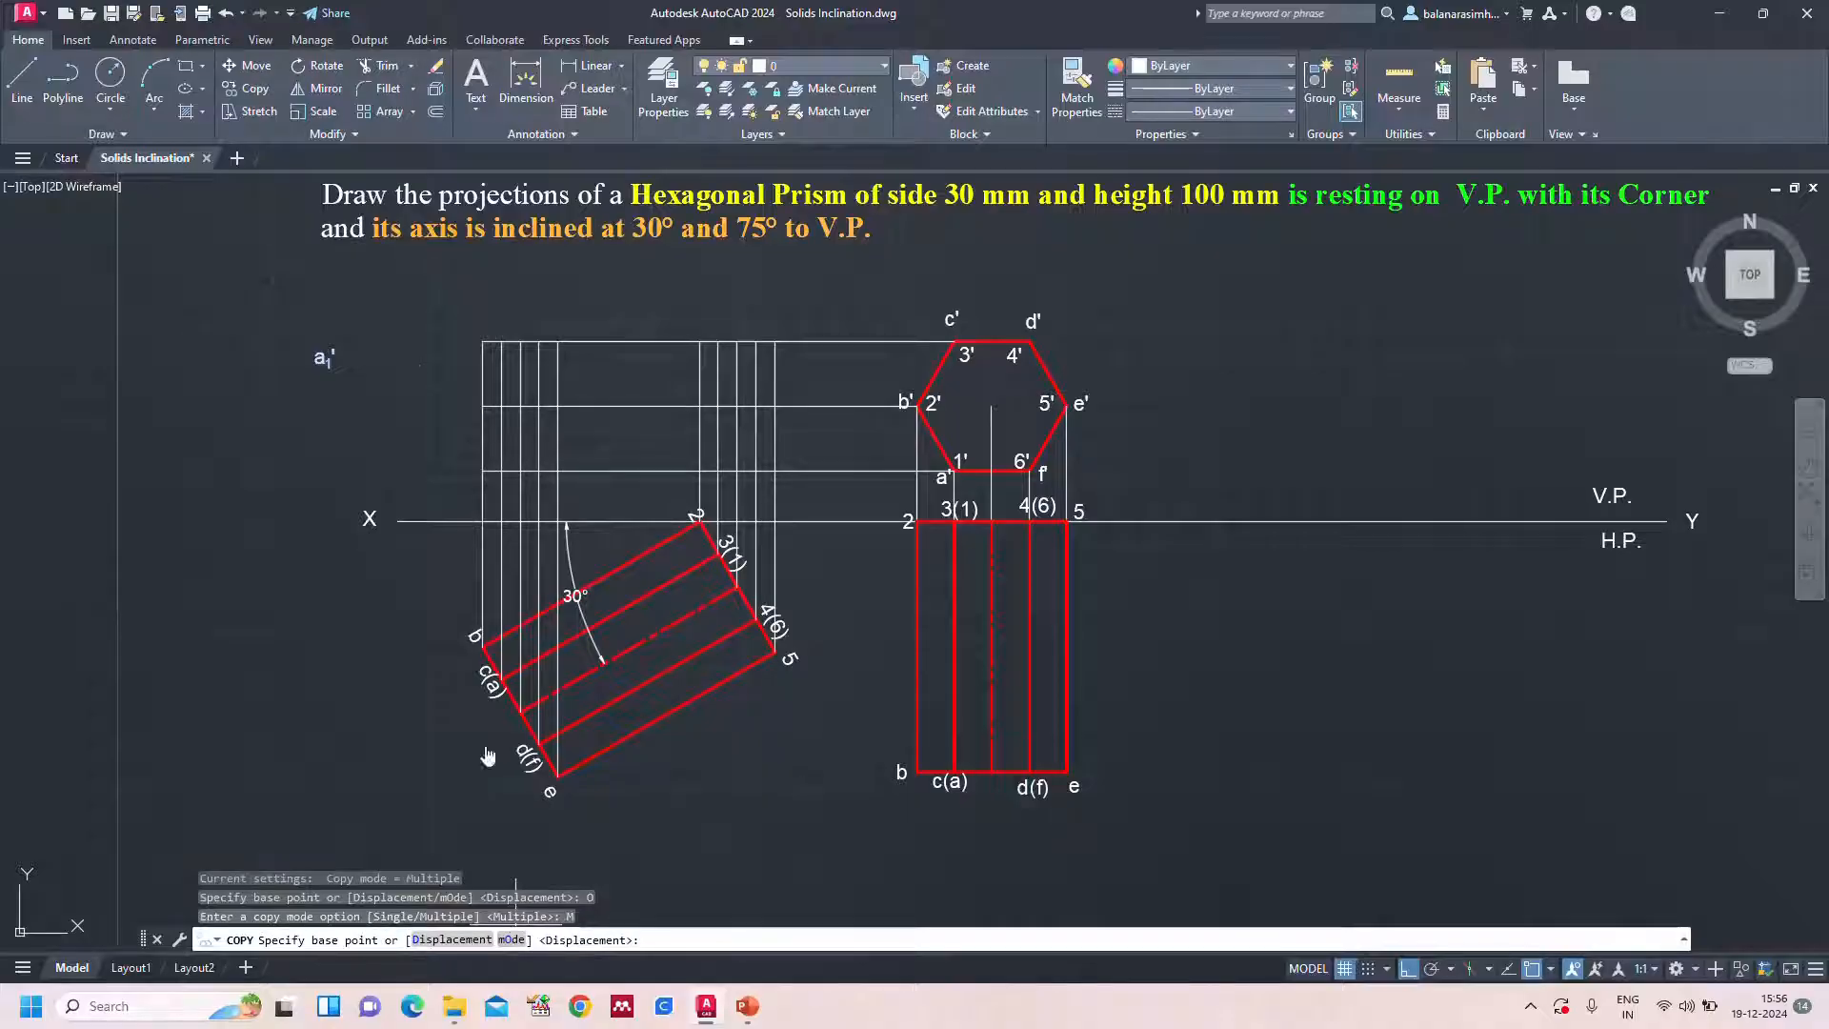
pyautogui.click(334, 388)
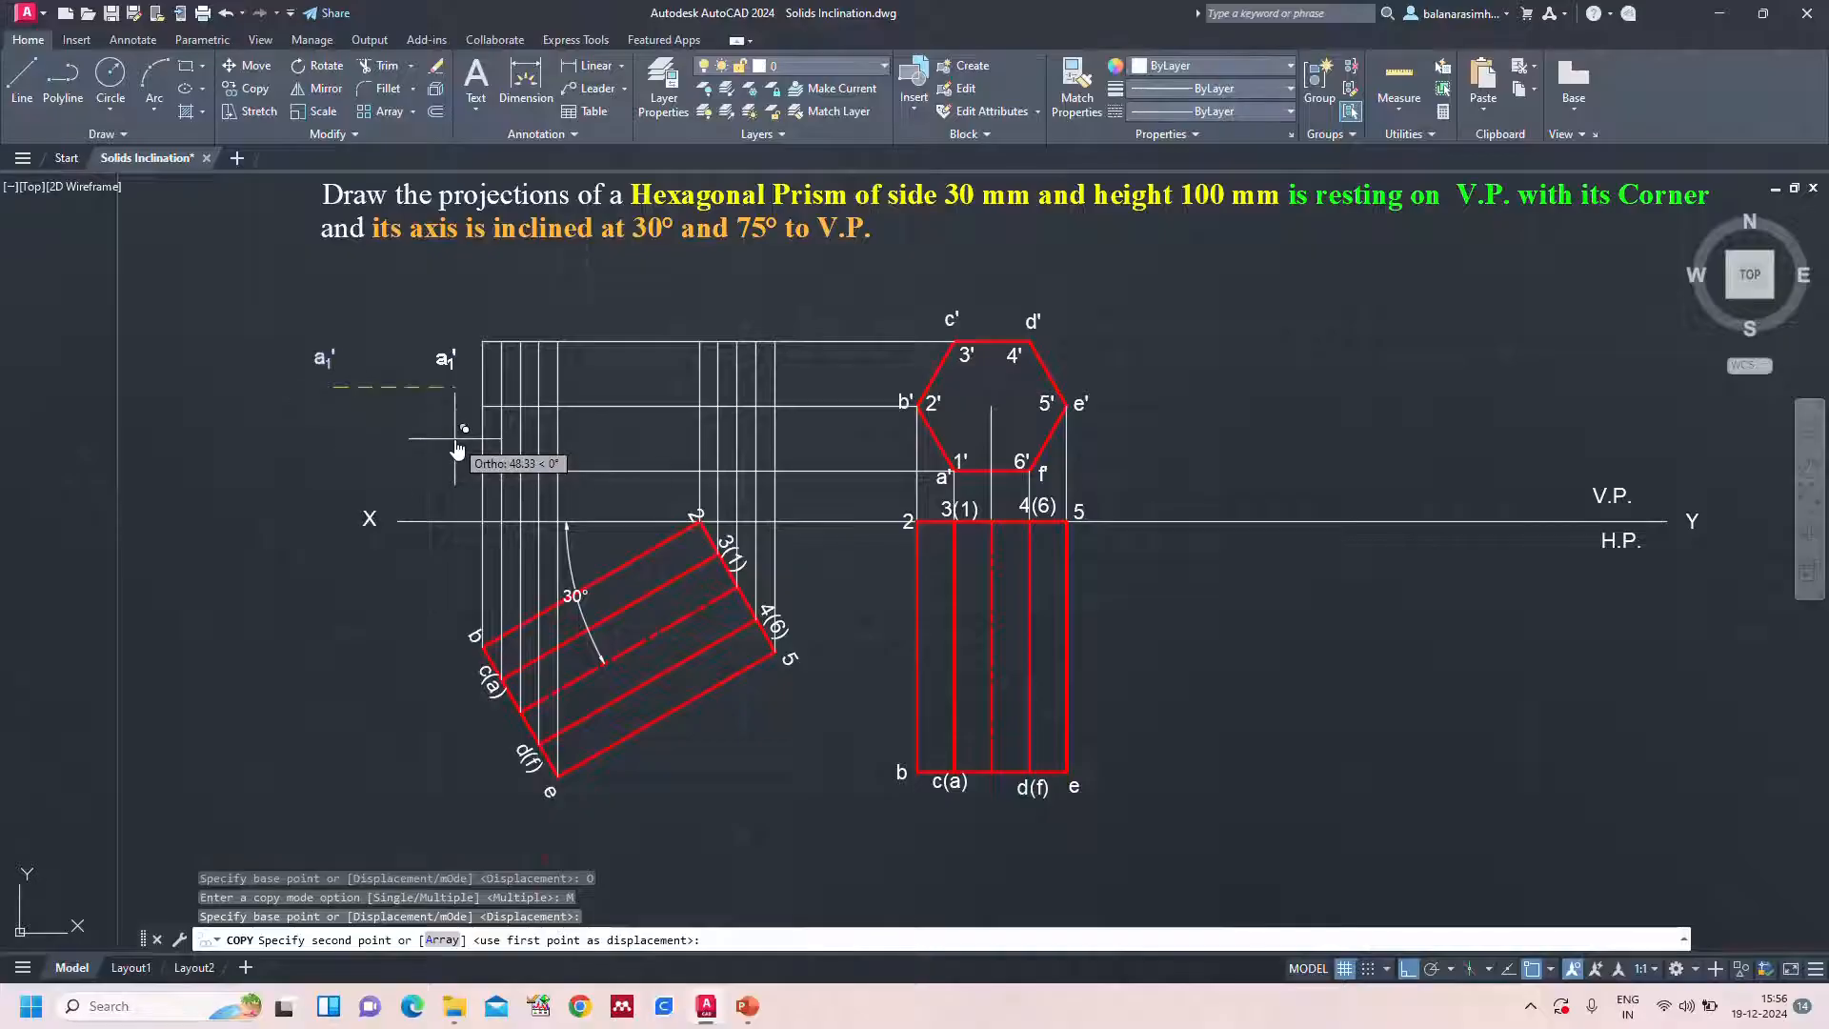
pyautogui.scroll(2, 462, 440)
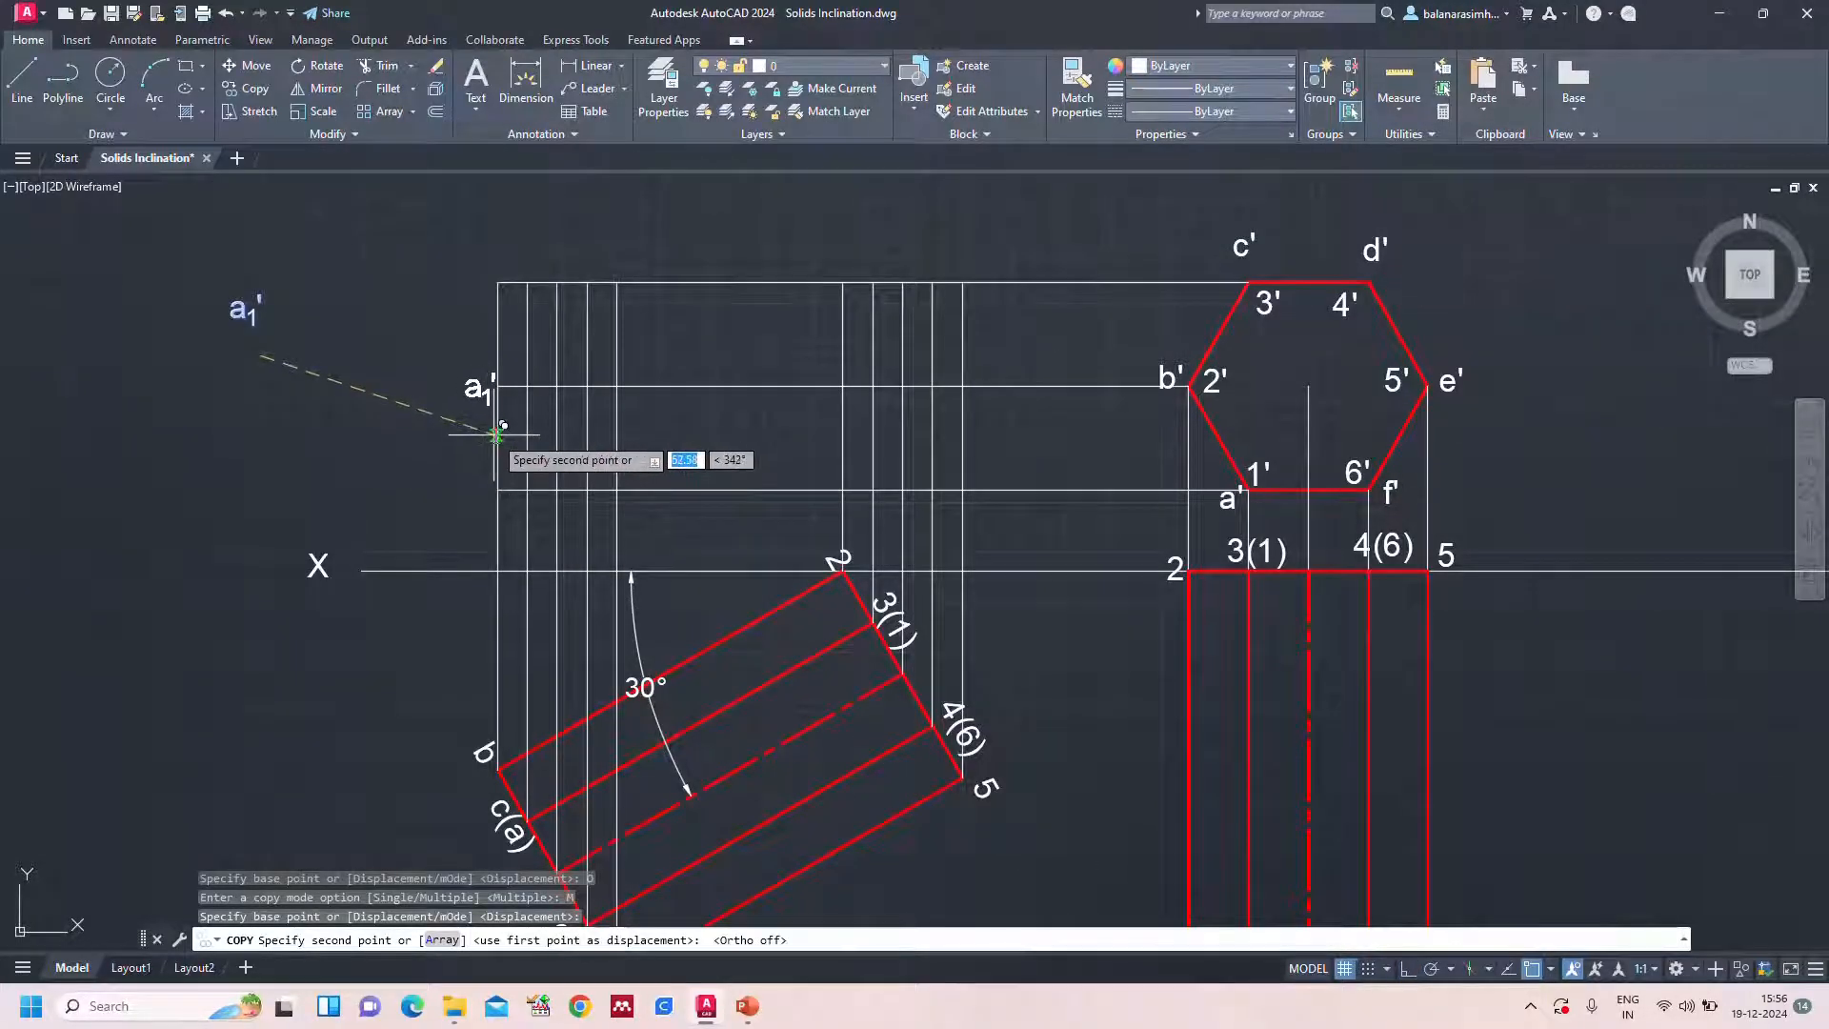
pyautogui.click(495, 433)
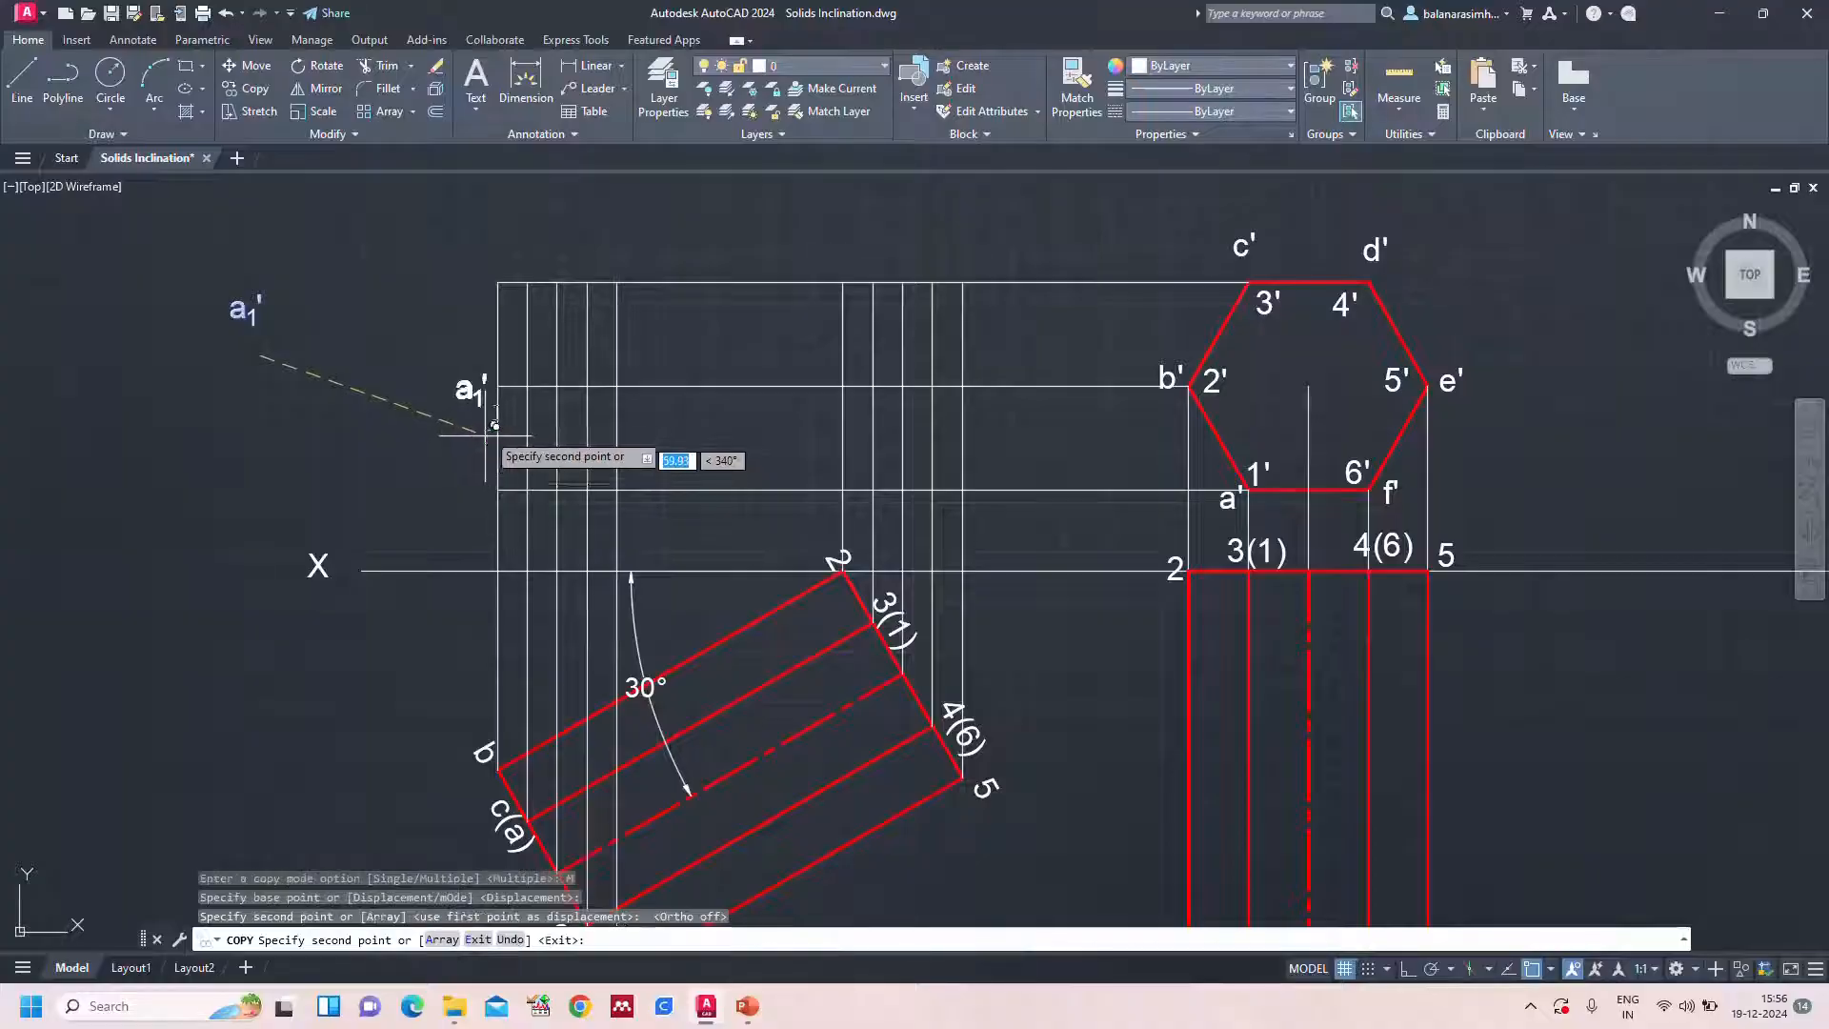
pyautogui.click(528, 301)
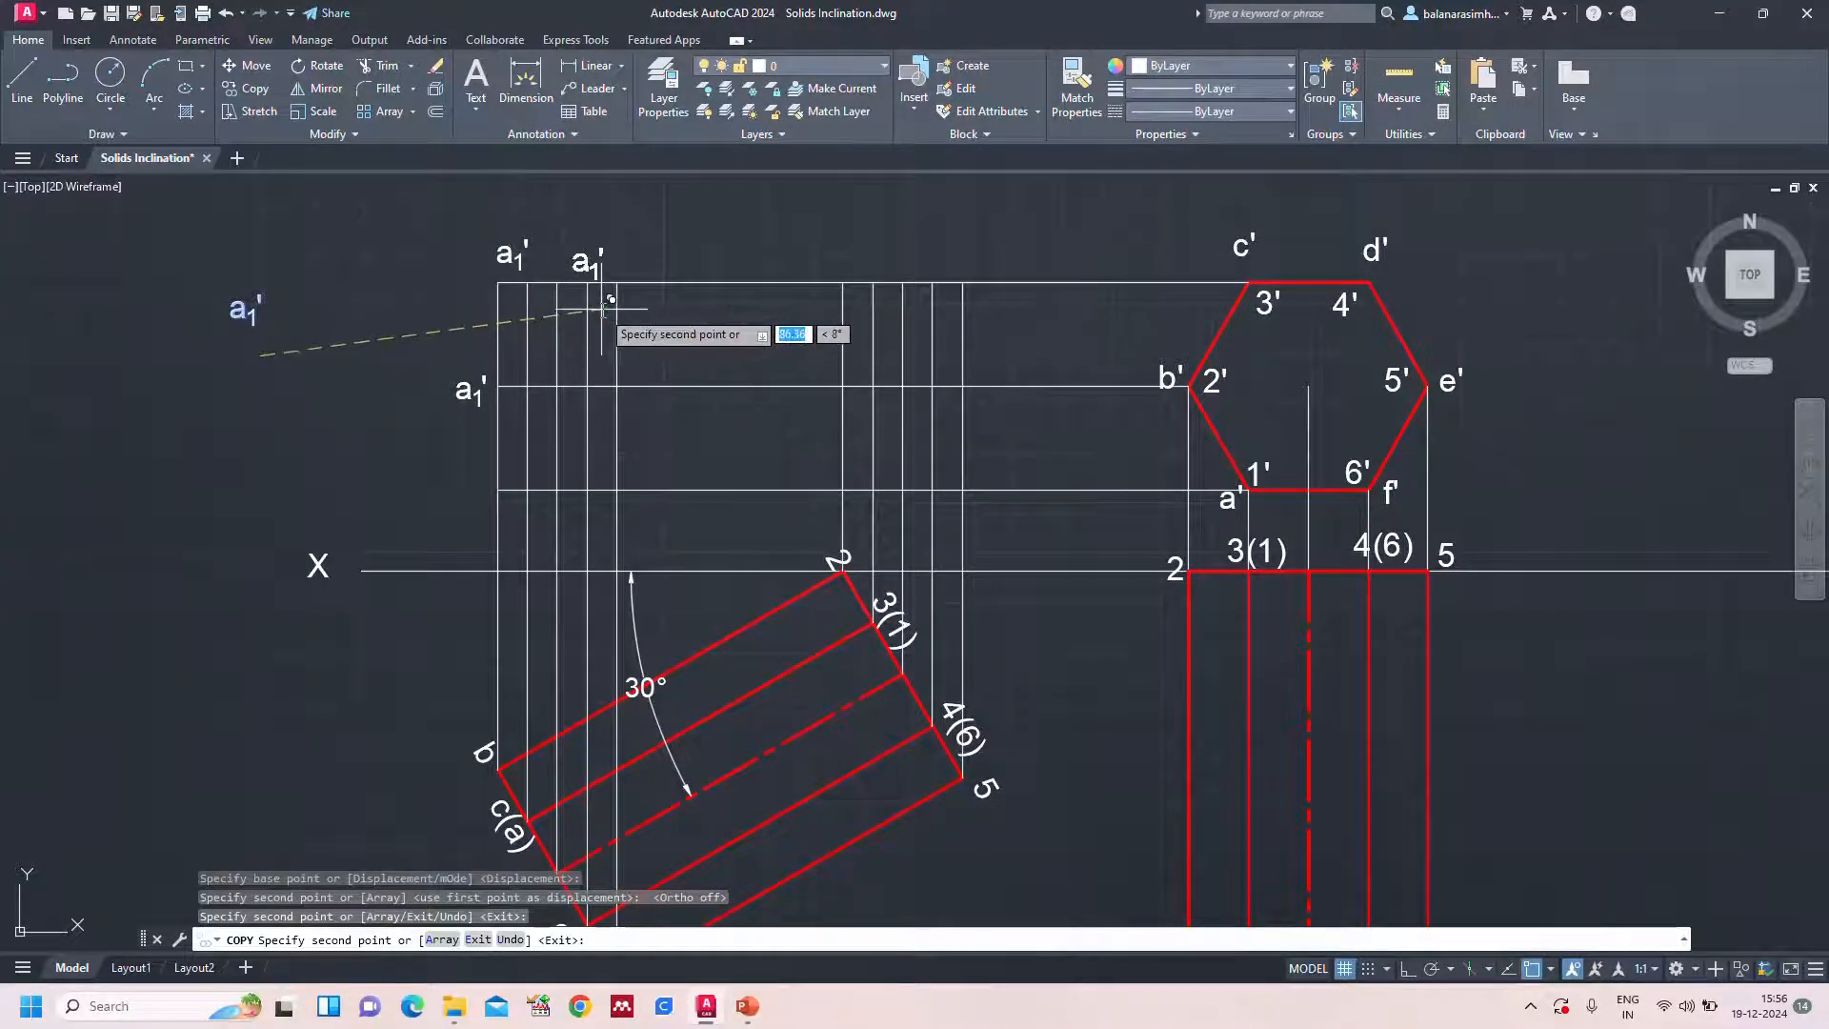
pyautogui.click(602, 307)
pyautogui.click(654, 433)
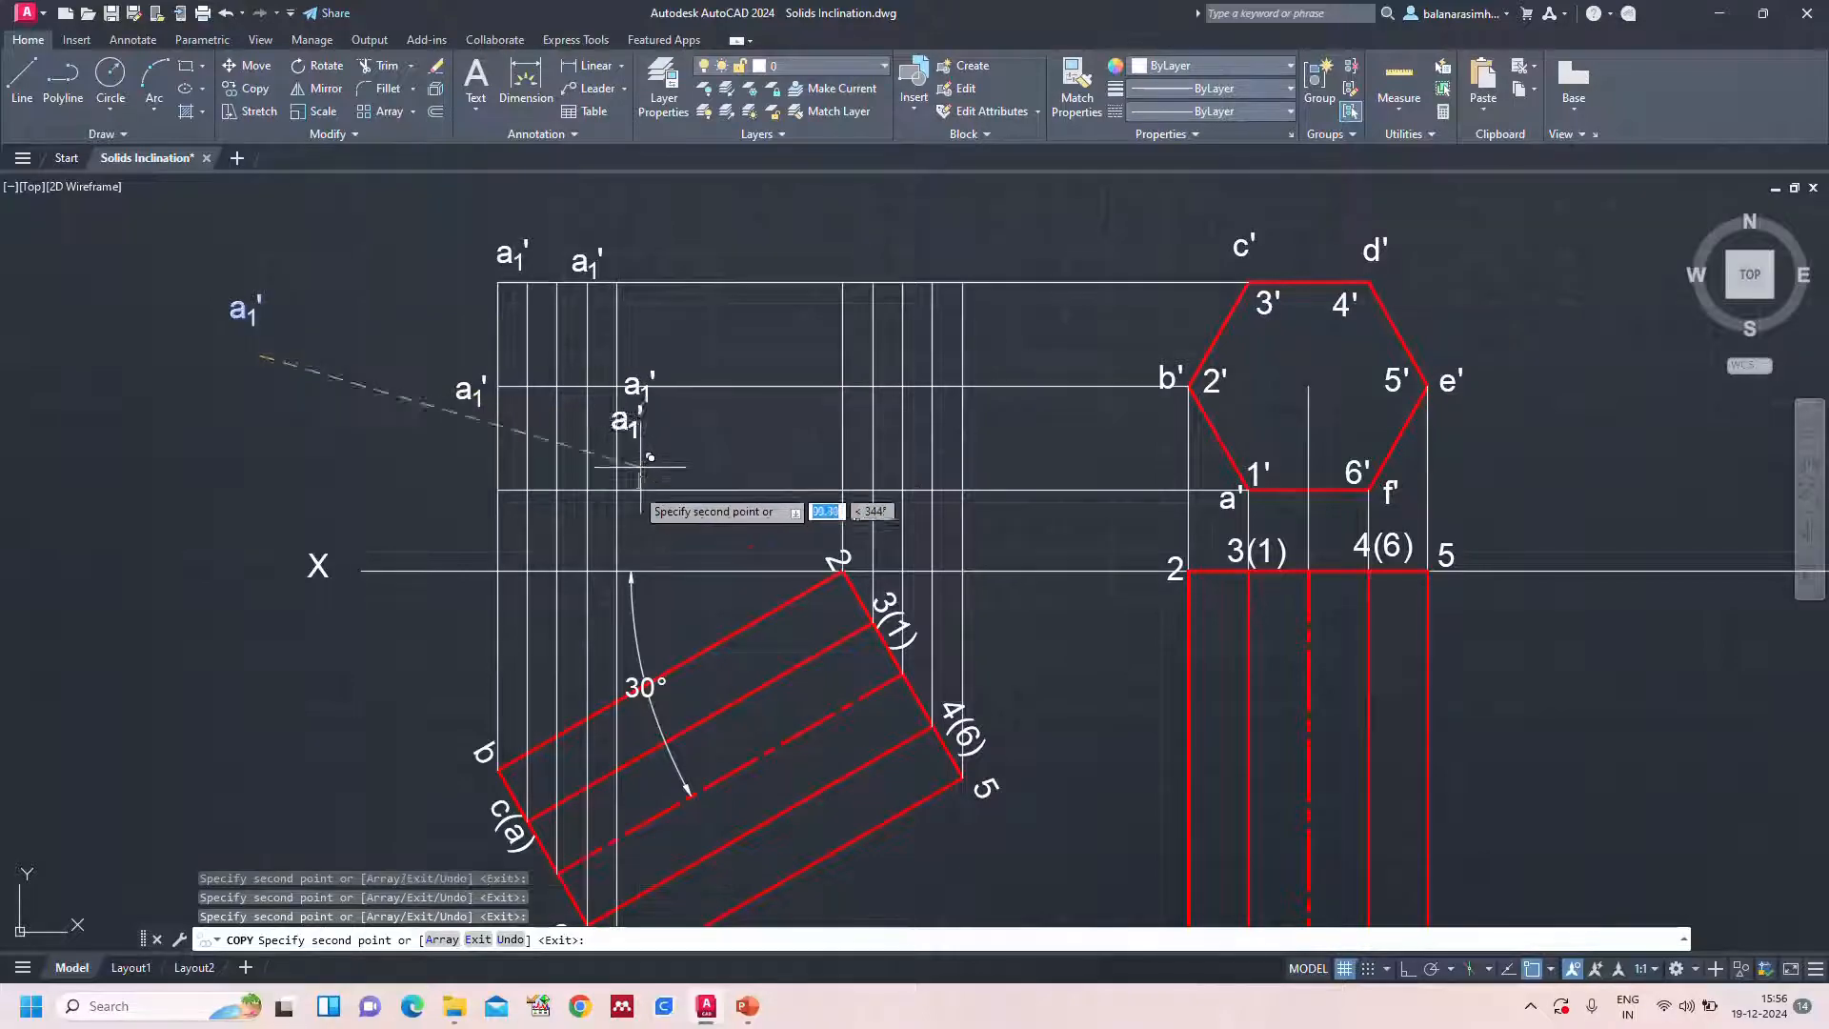
pyautogui.click(603, 557)
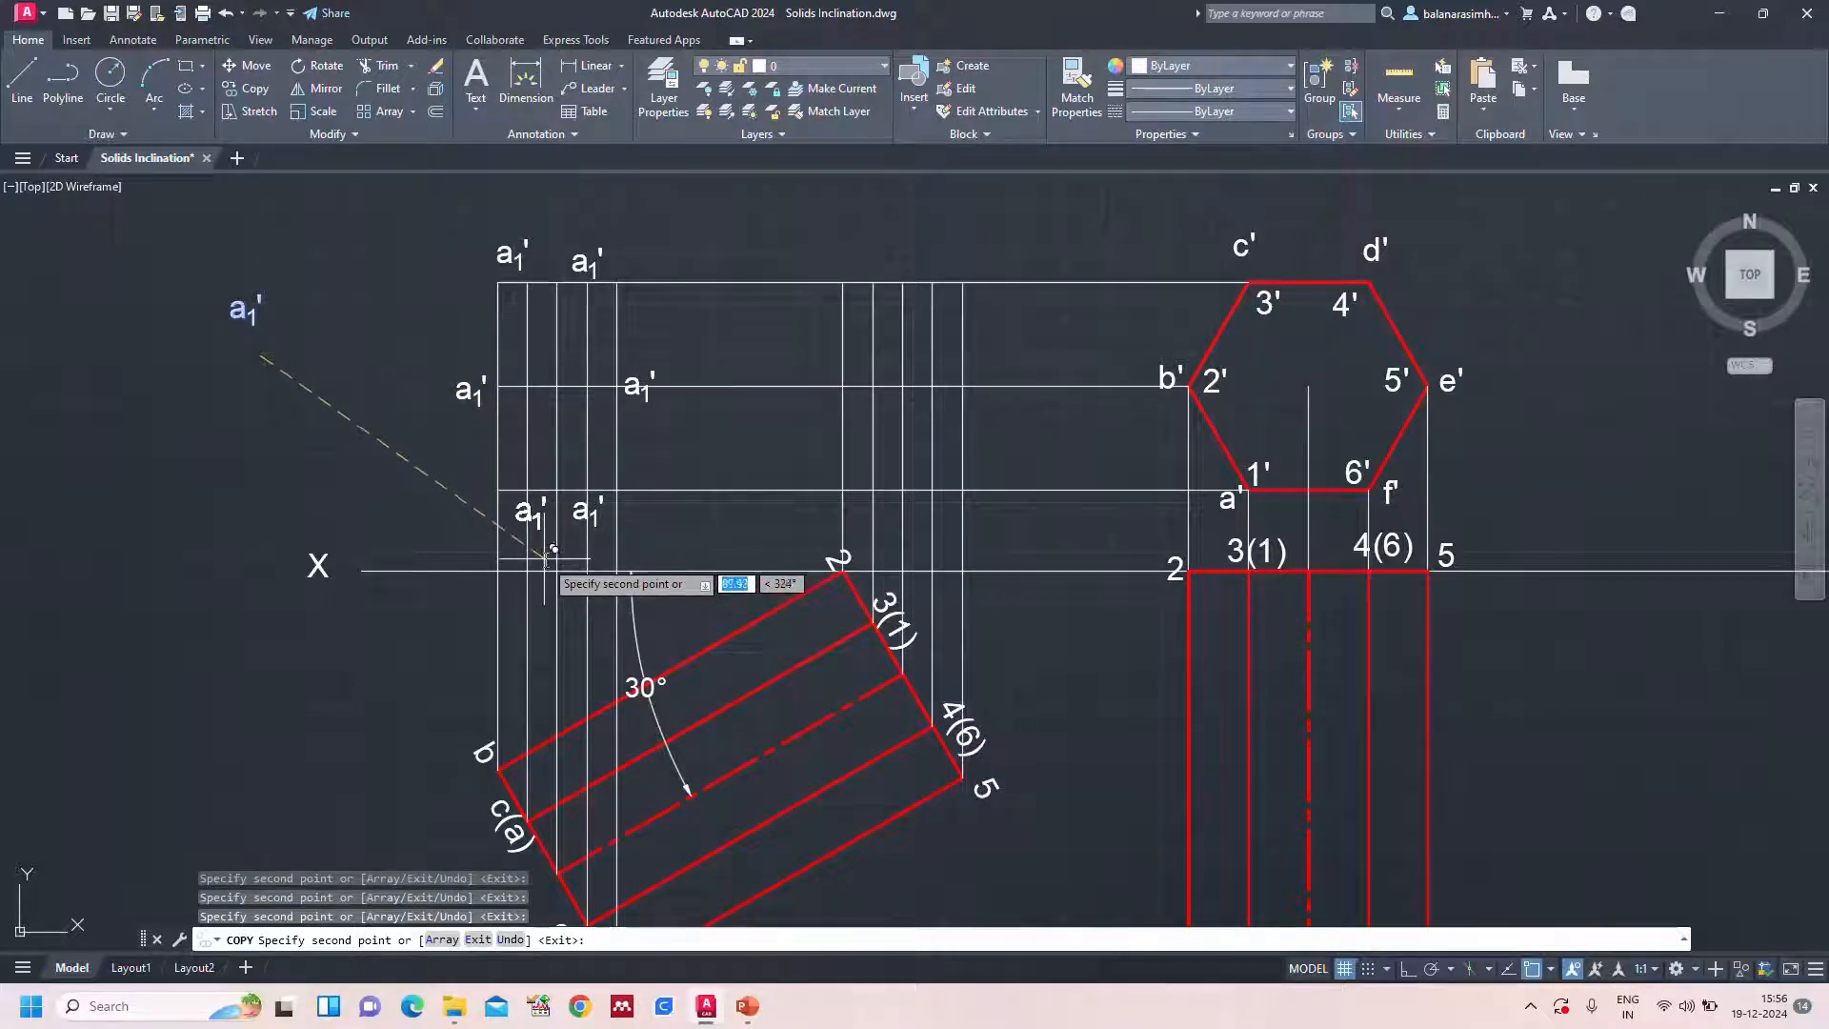
pyautogui.click(546, 557)
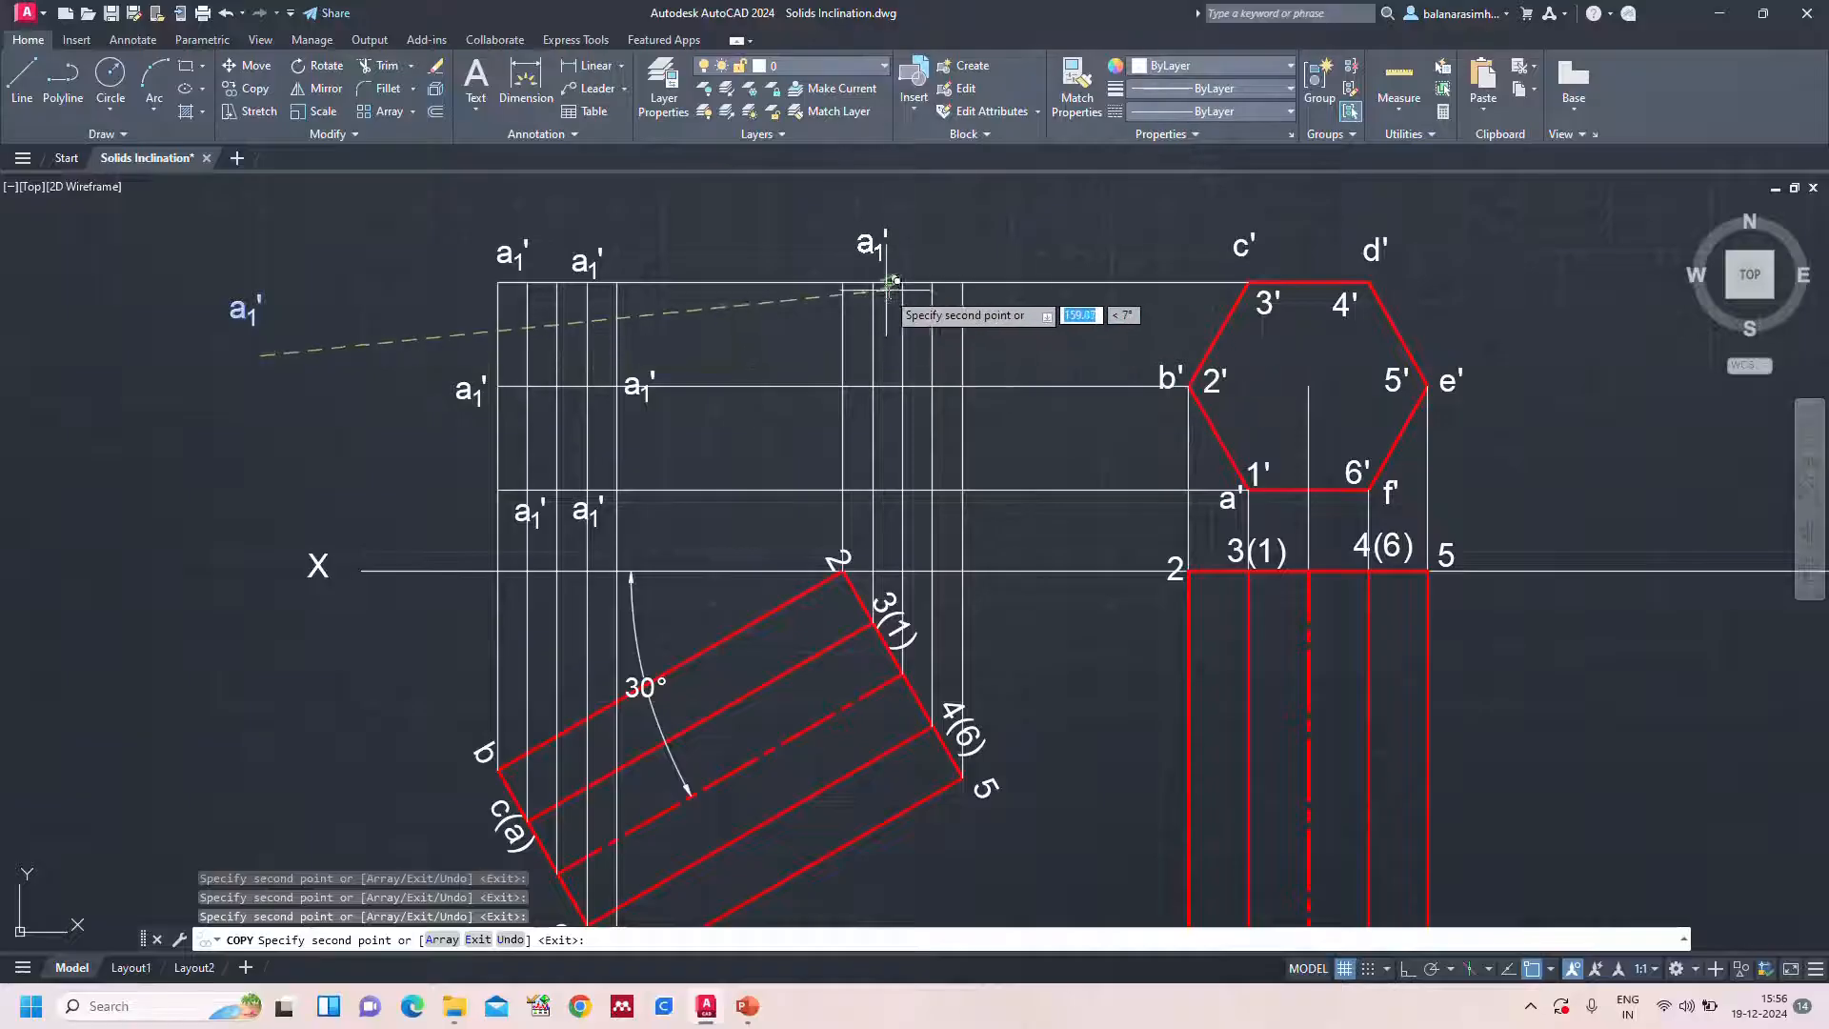
# Place six more copies of a1' around the 2–5 projector group: two above, one at each side, and two below
pyautogui.click(842, 425)
pyautogui.click(948, 305)
pyautogui.click(1011, 417)
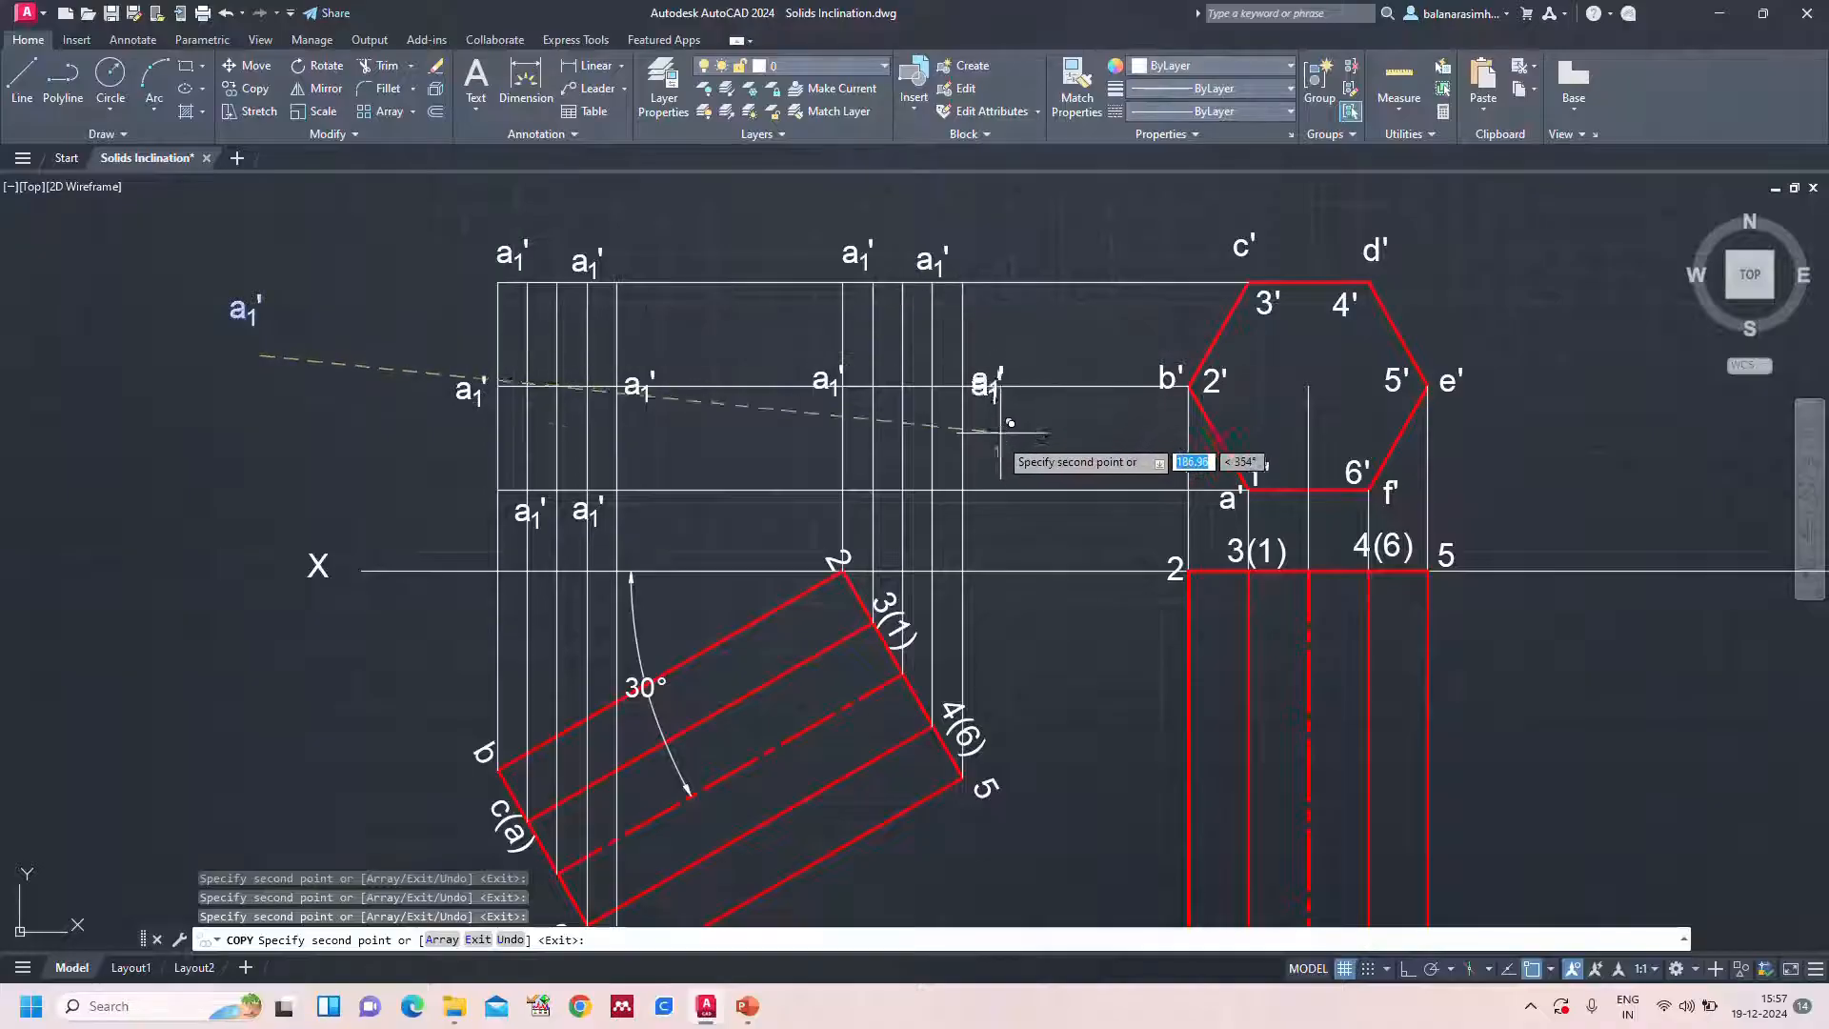
pyautogui.click(889, 569)
pyautogui.press('Escape')
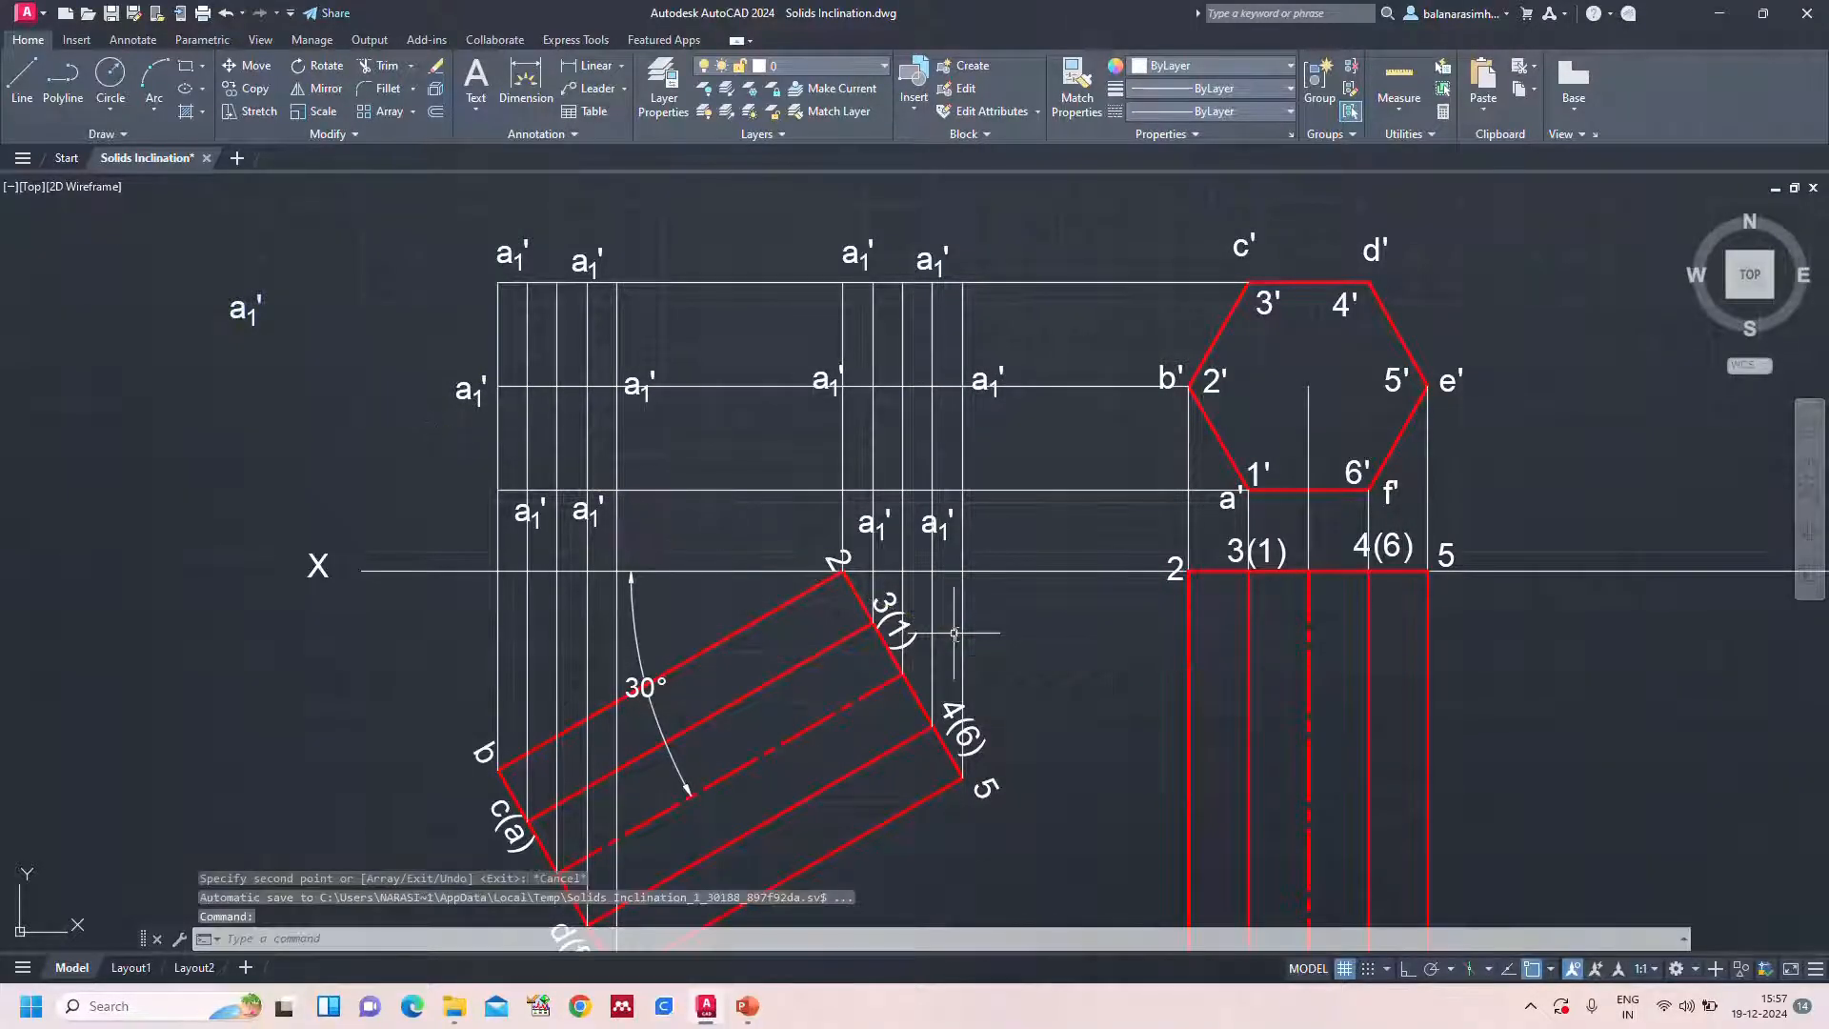
# Change the a1' label at the outer end of the horizontal projector from b' to b1'
pyautogui.write('z')
pyautogui.press('Return')
pyautogui.write('a')
pyautogui.press('Return')
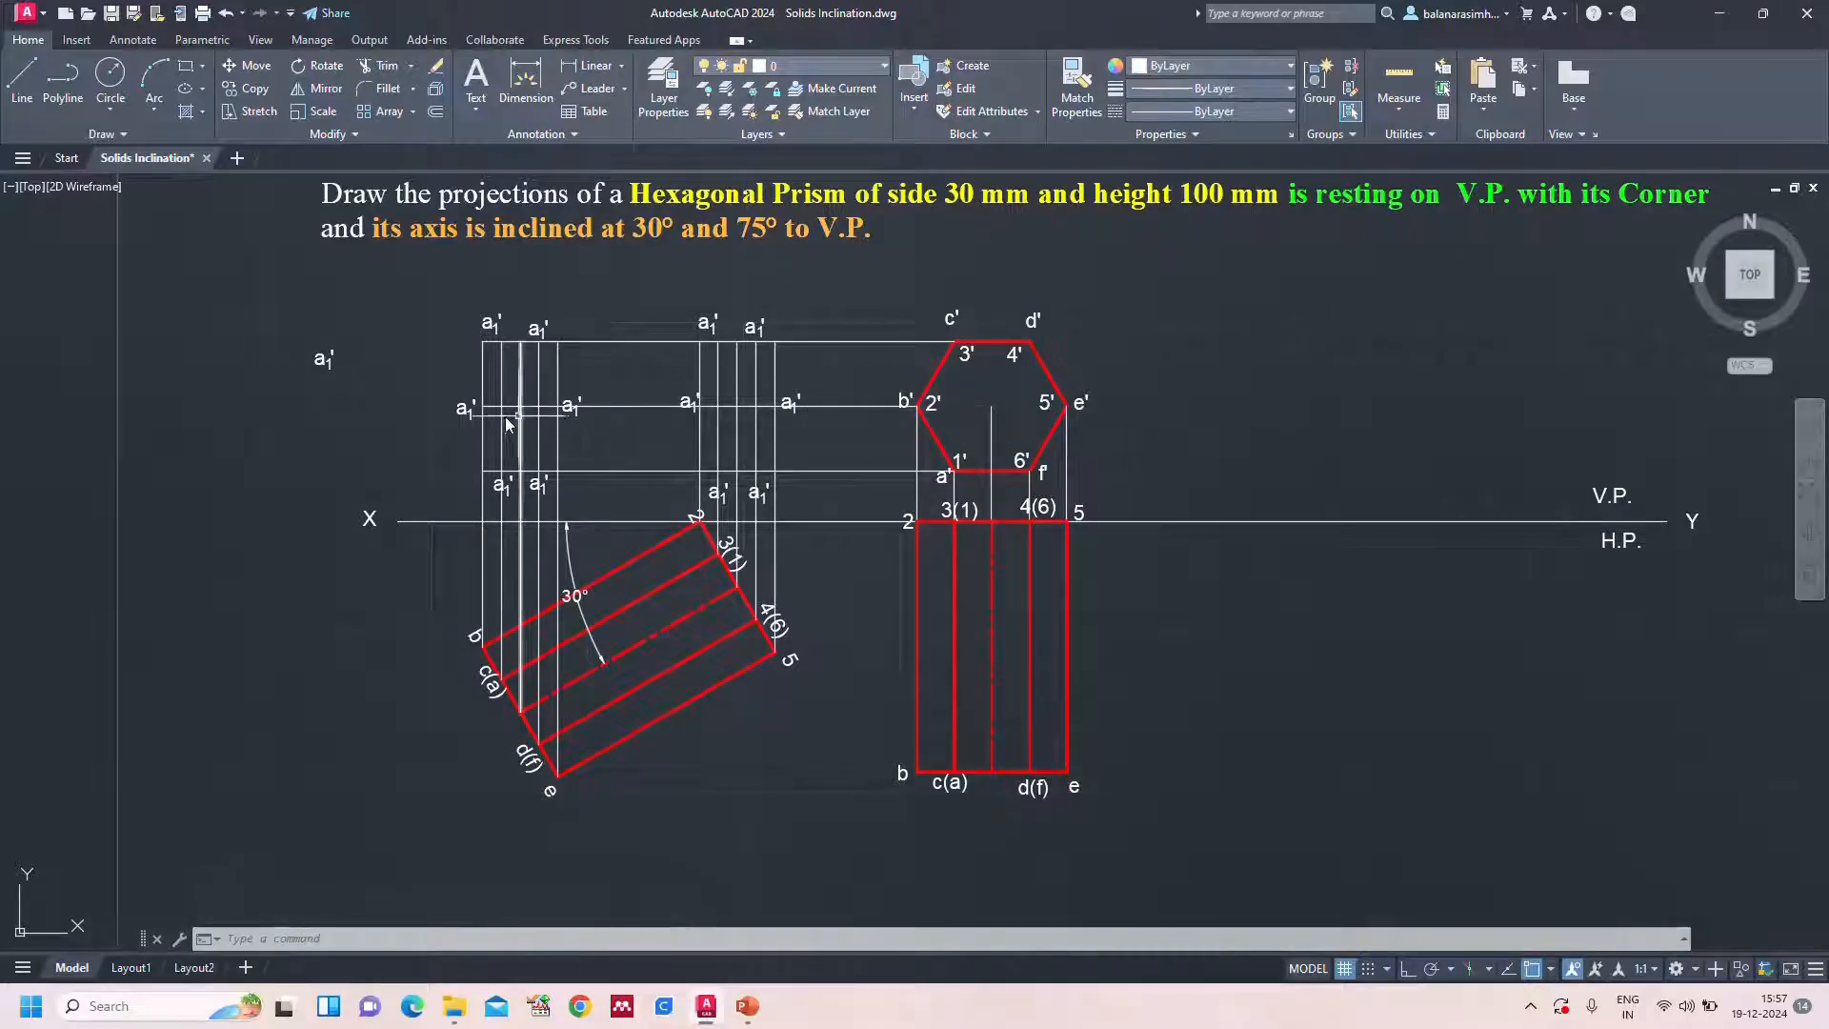
pyautogui.press('Delete')
pyautogui.write('b')
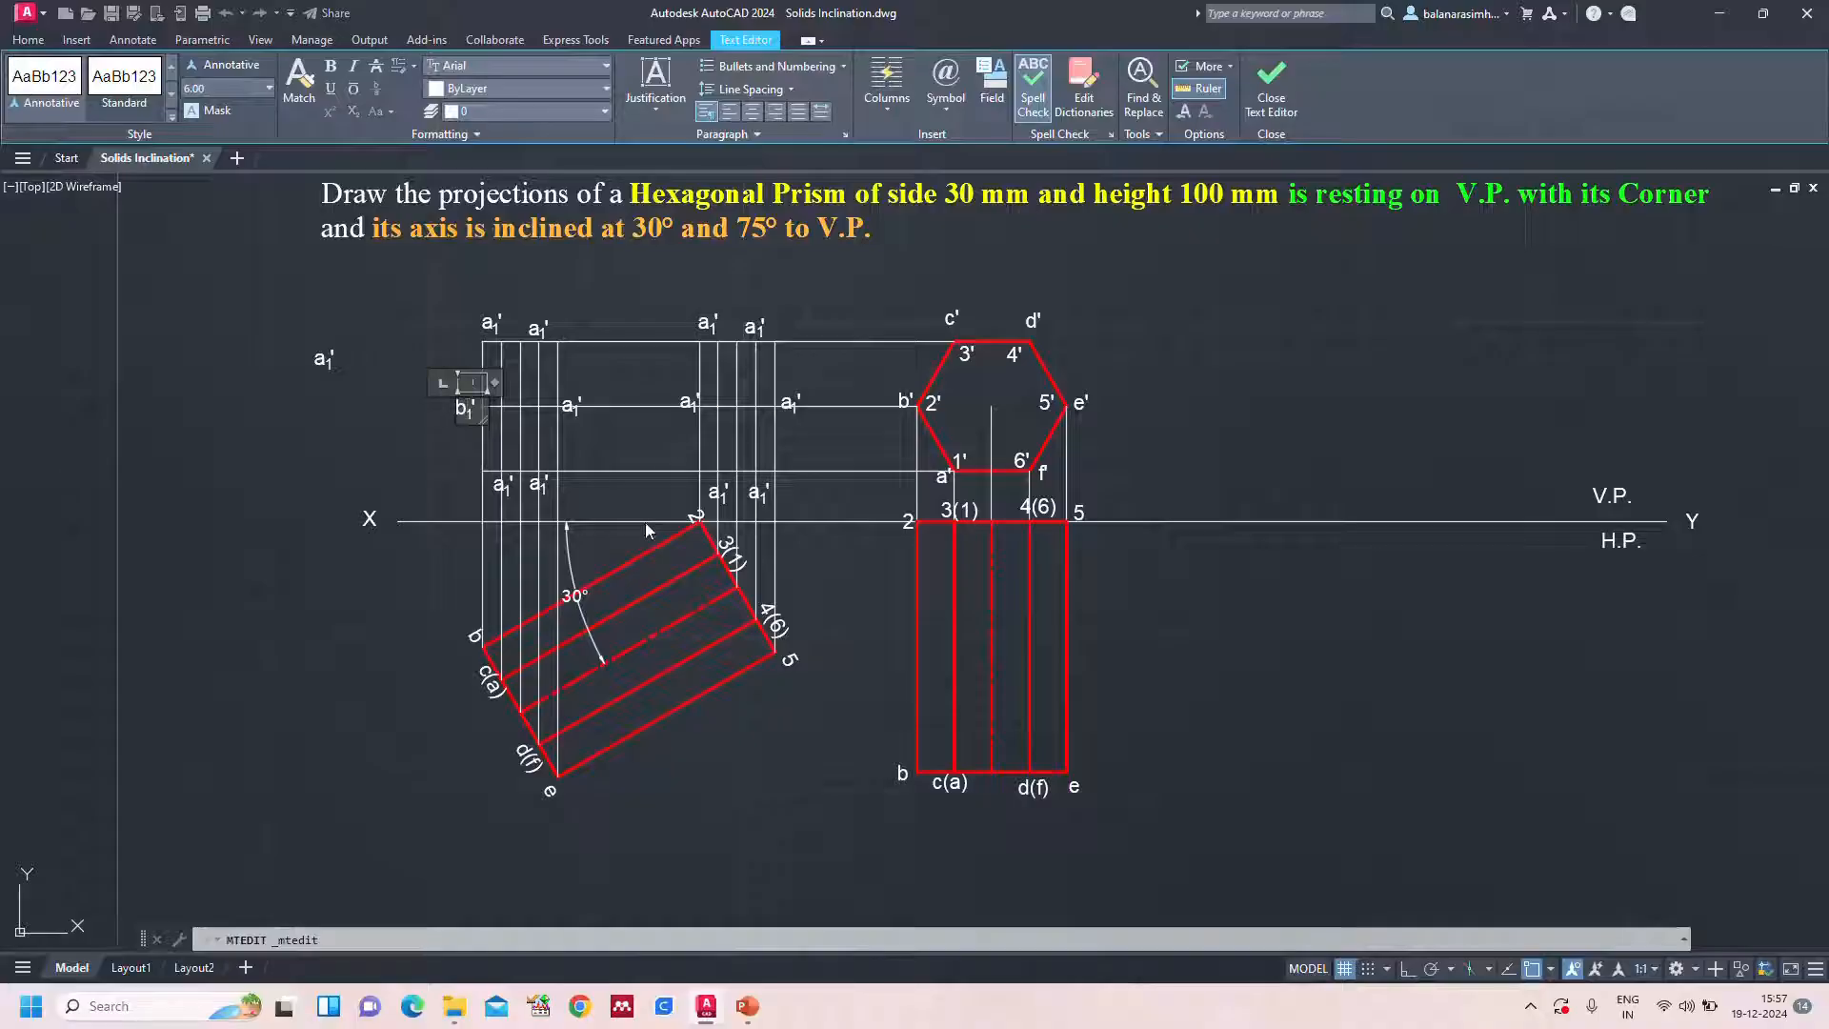
pyautogui.click(767, 267)
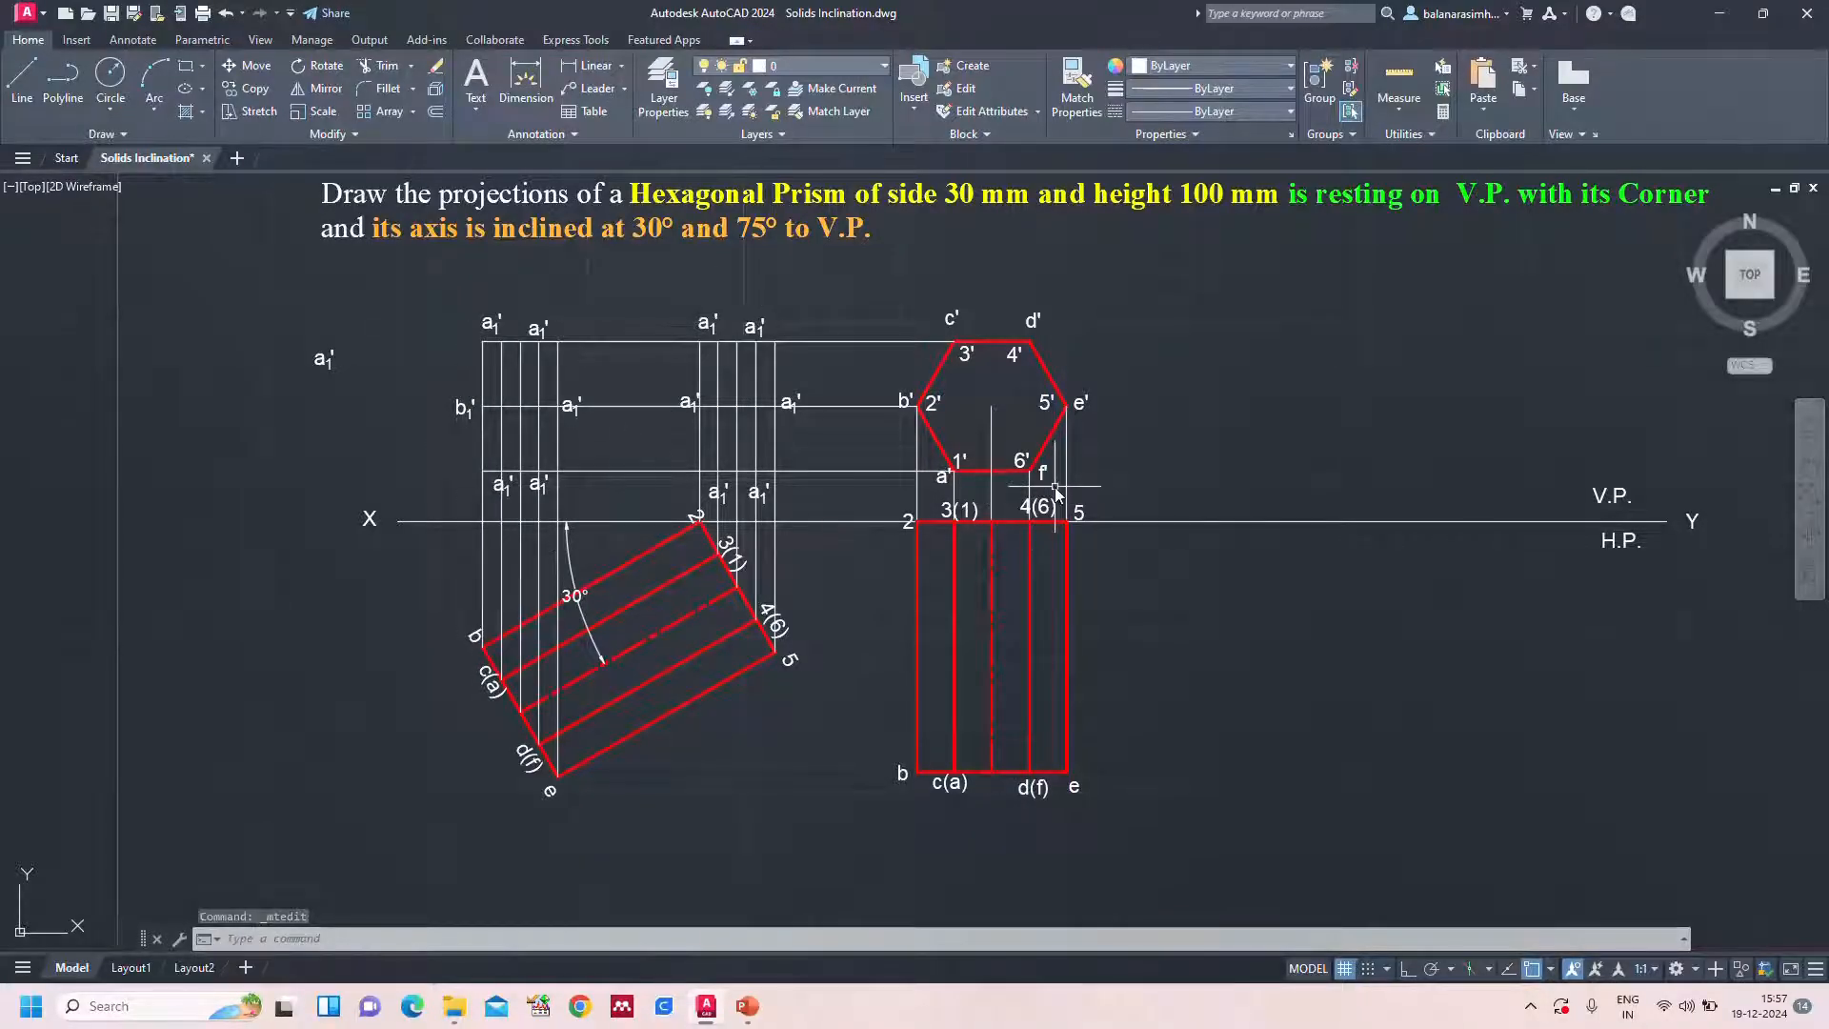
# Change the two a1' labels above the b–e projector group to c1' and d1'
pyautogui.scroll(2, 540, 491)
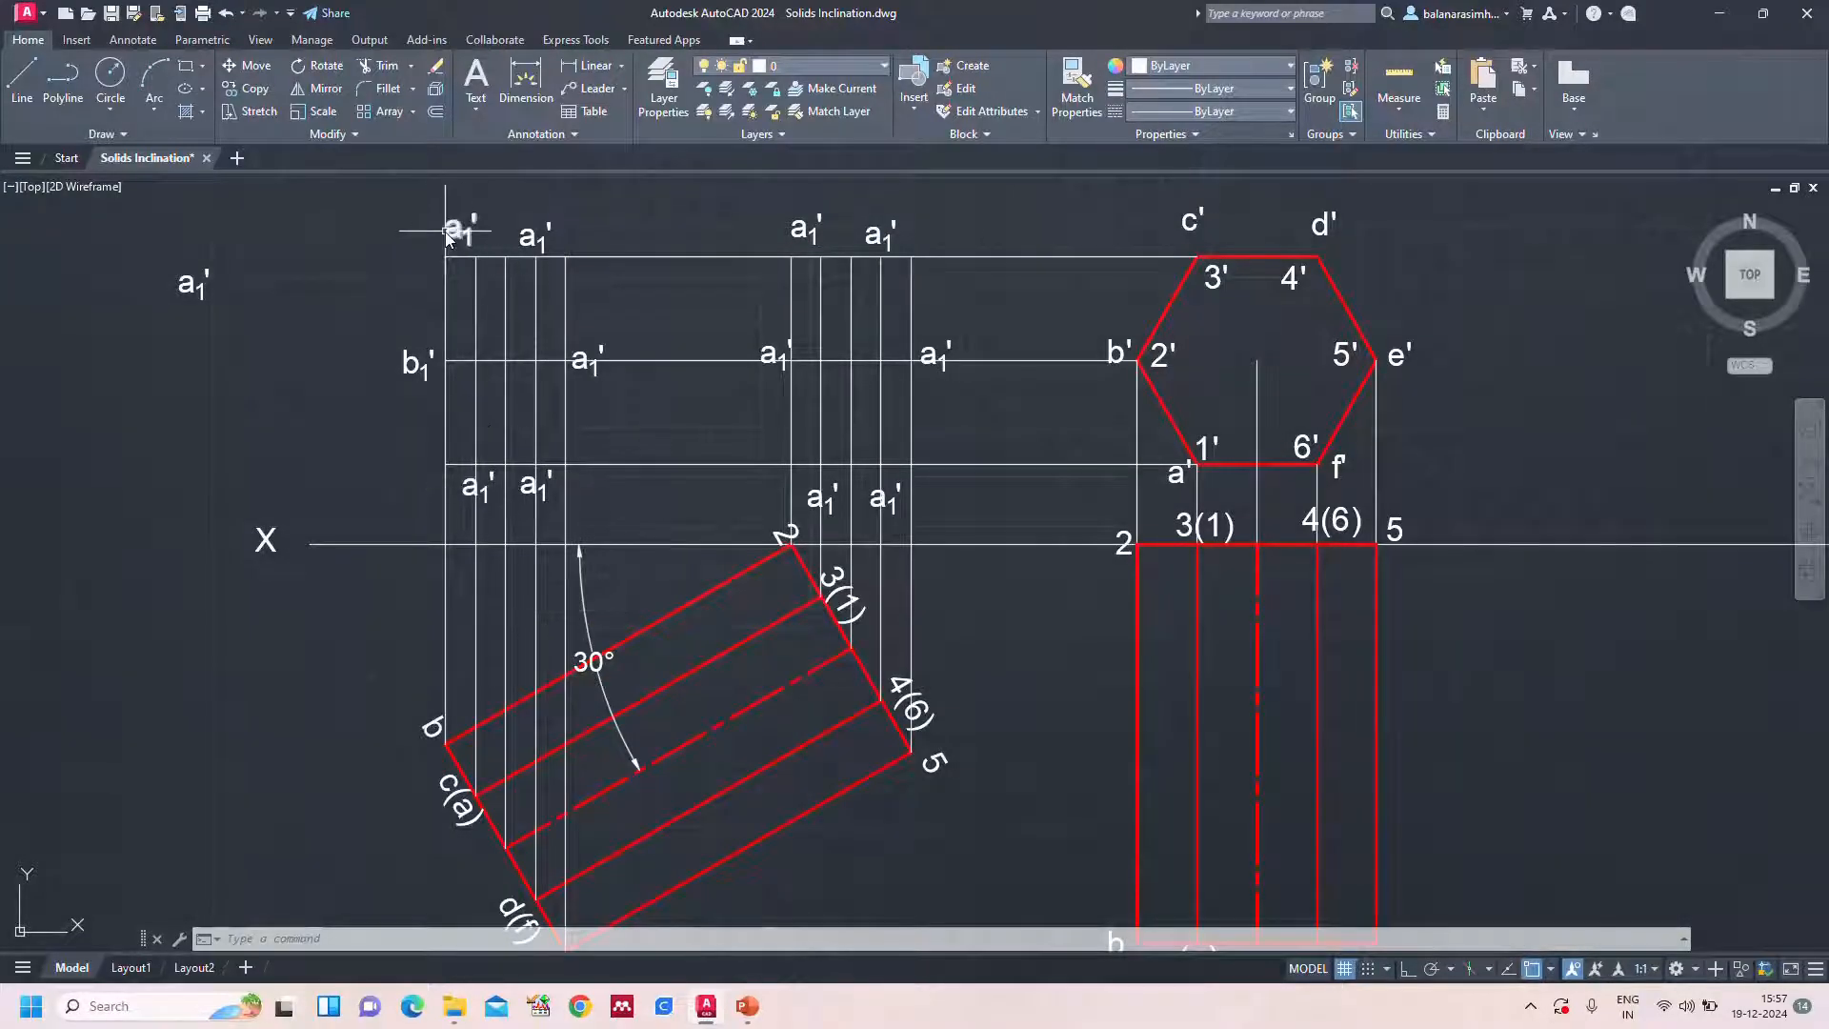
pyautogui.doubleClick(451, 232)
pyautogui.press('Delete')
pyautogui.write('c')
pyautogui.click(636, 231)
pyautogui.doubleClick(536, 236)
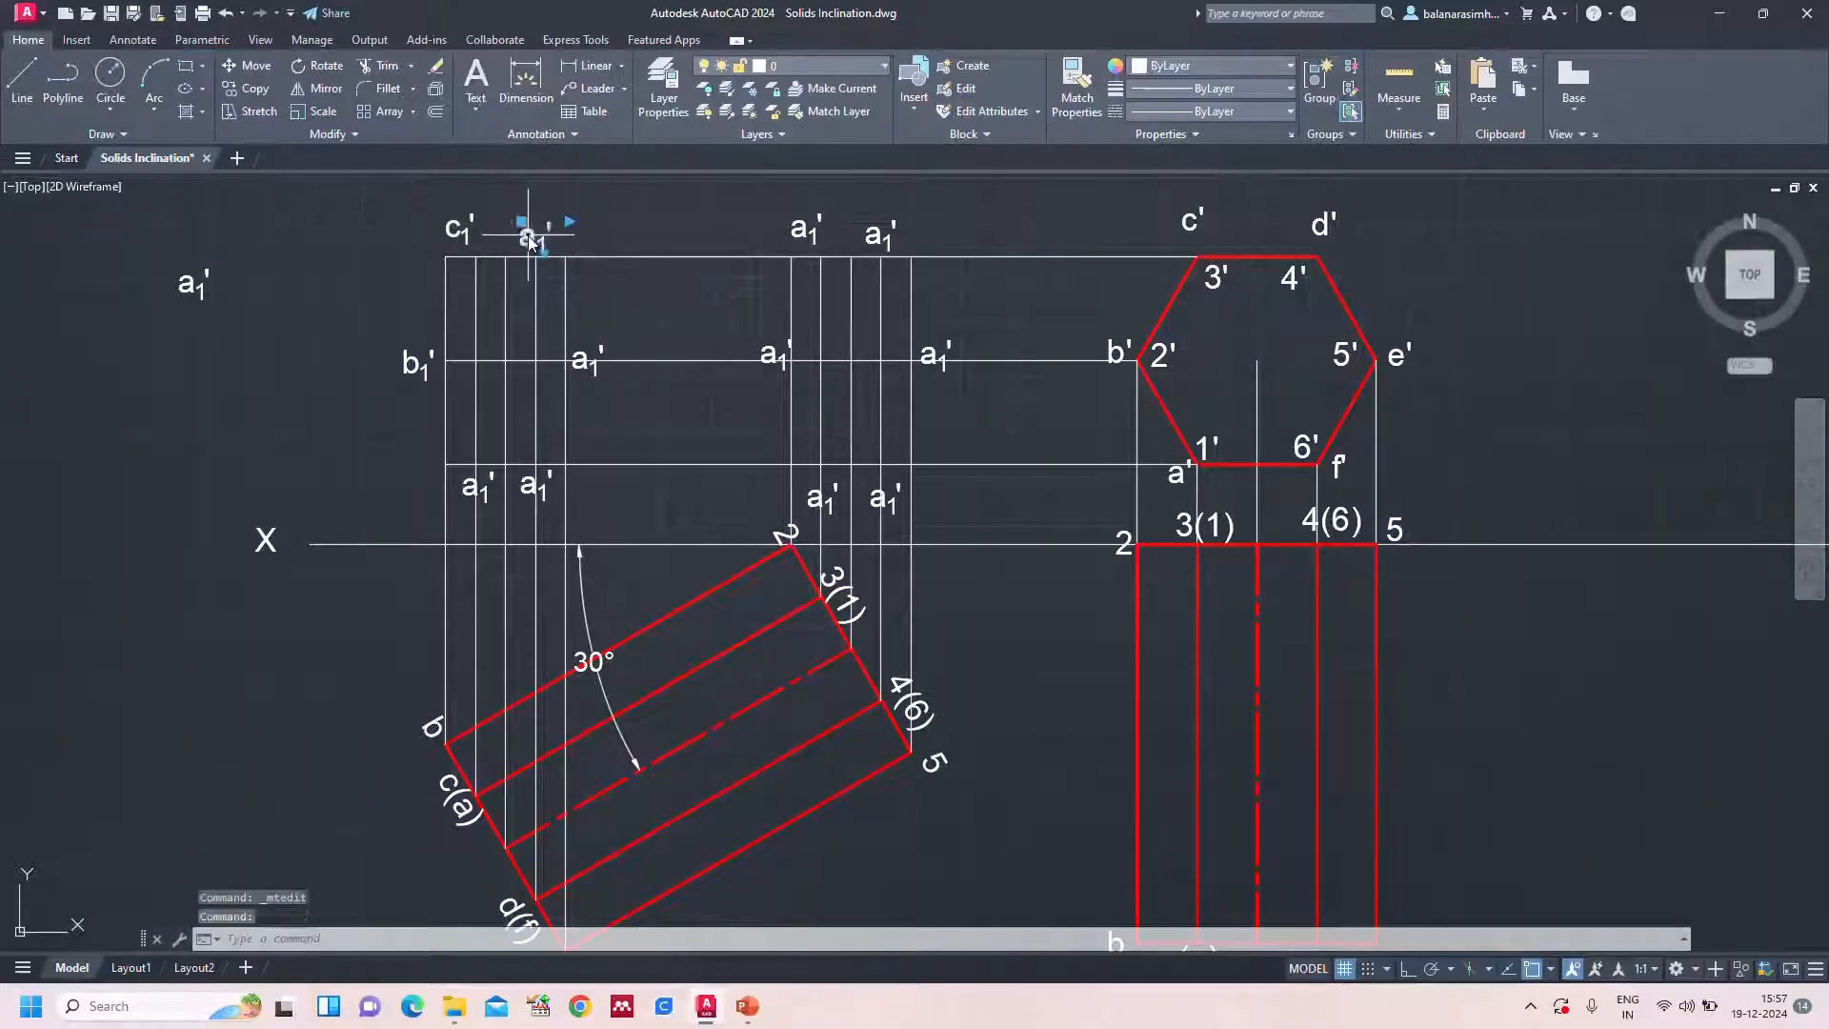
pyautogui.press('Delete')
pyautogui.write('d')
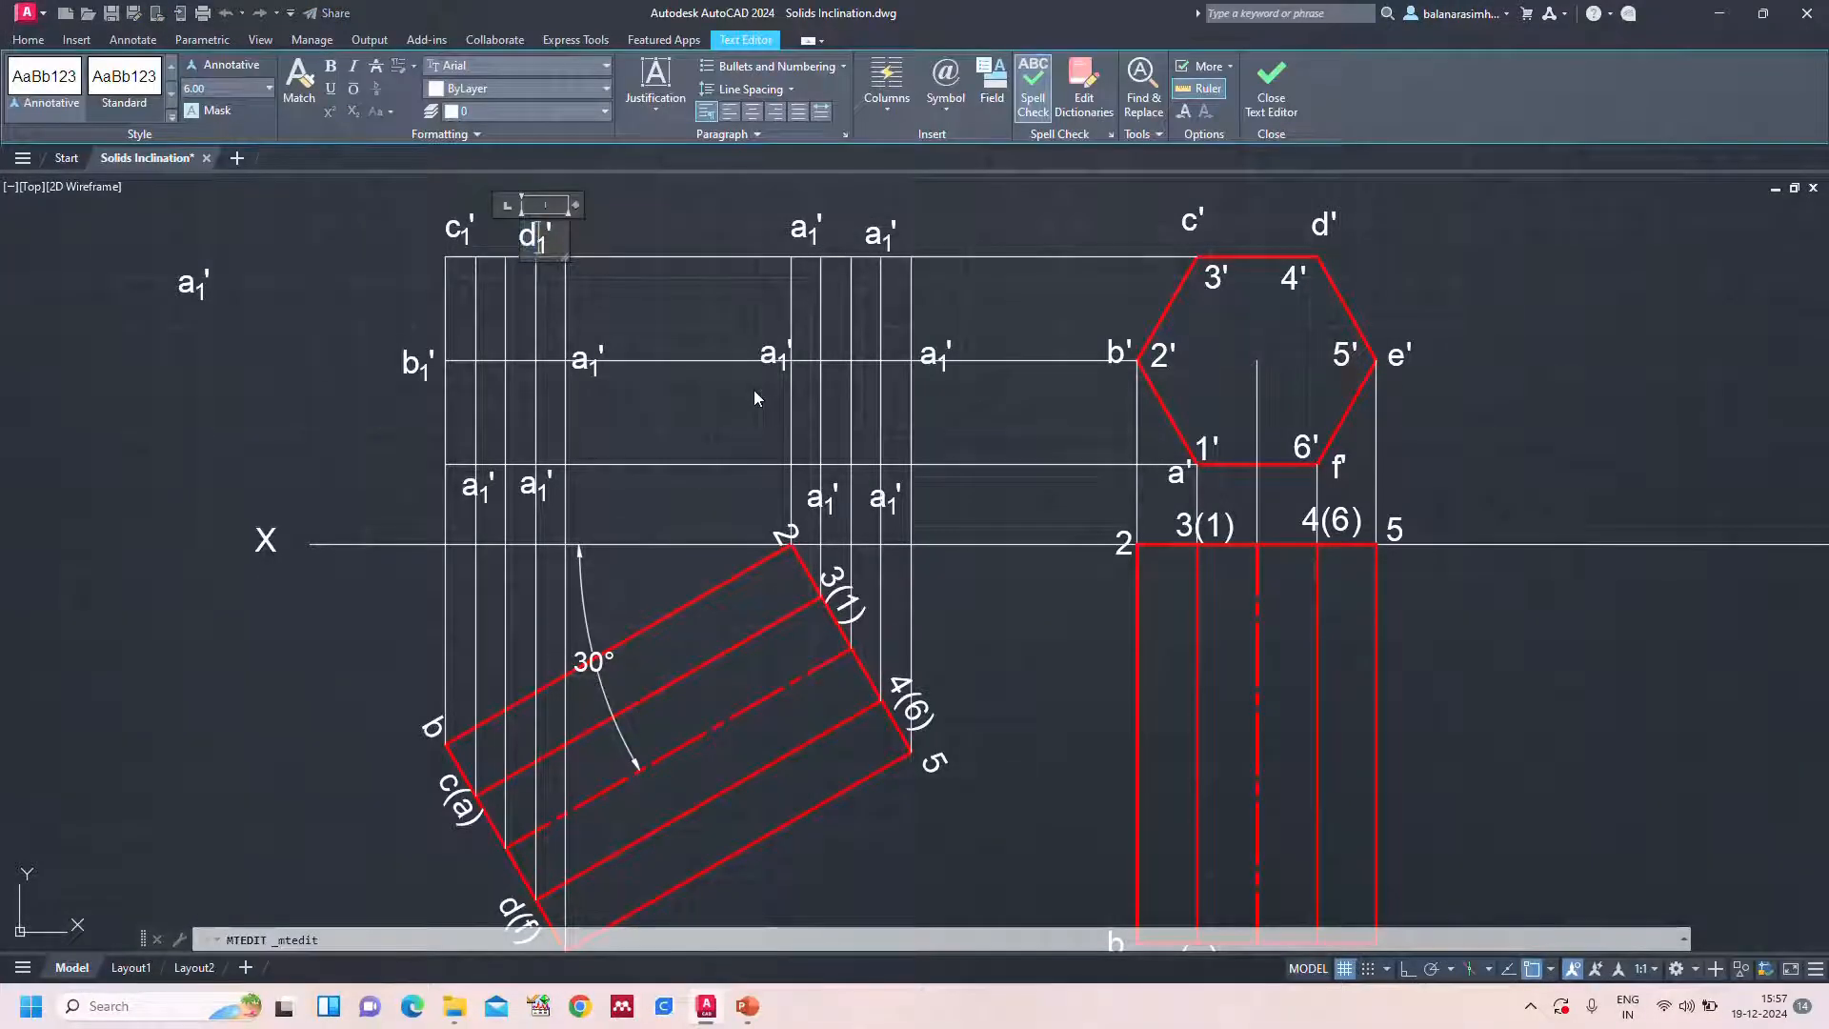
pyautogui.click(734, 211)
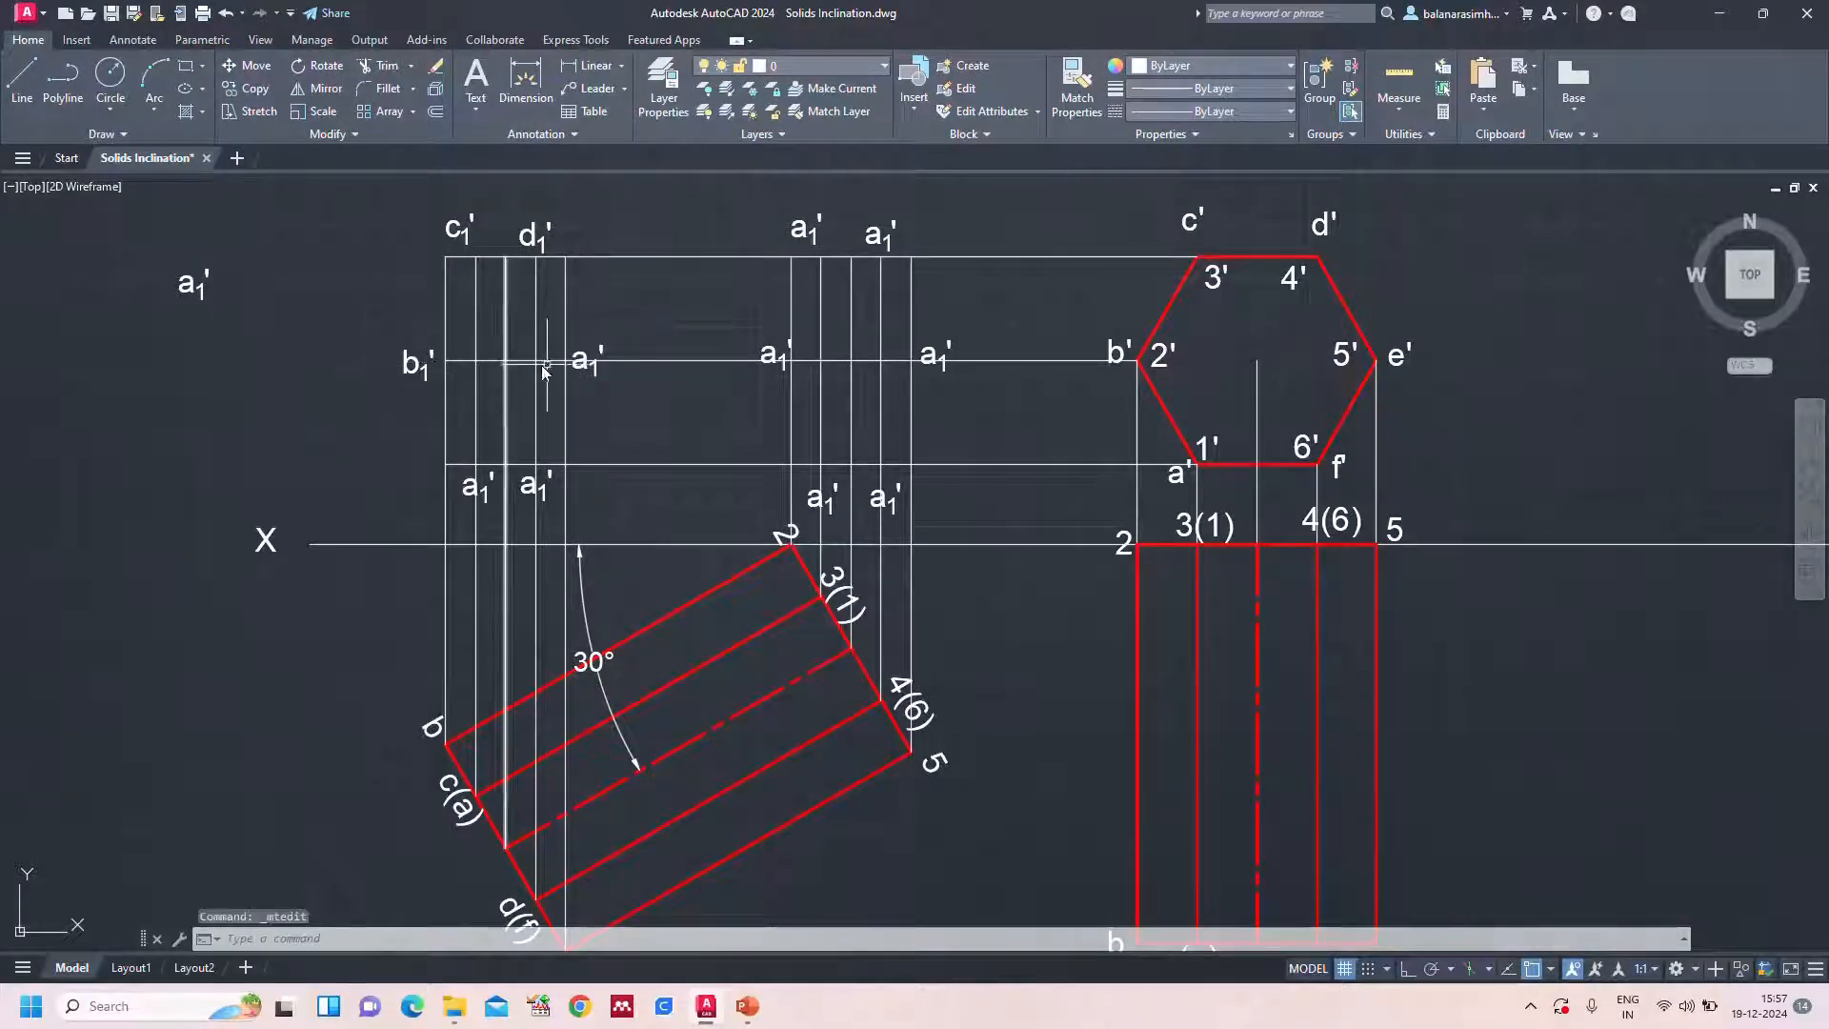
# Change the a1' label beside the projector from e to e1' and the one below on the d(f) projector to f1'
pyautogui.scroll(-1, 575, 706)
pyautogui.scroll(-2, 615, 810)
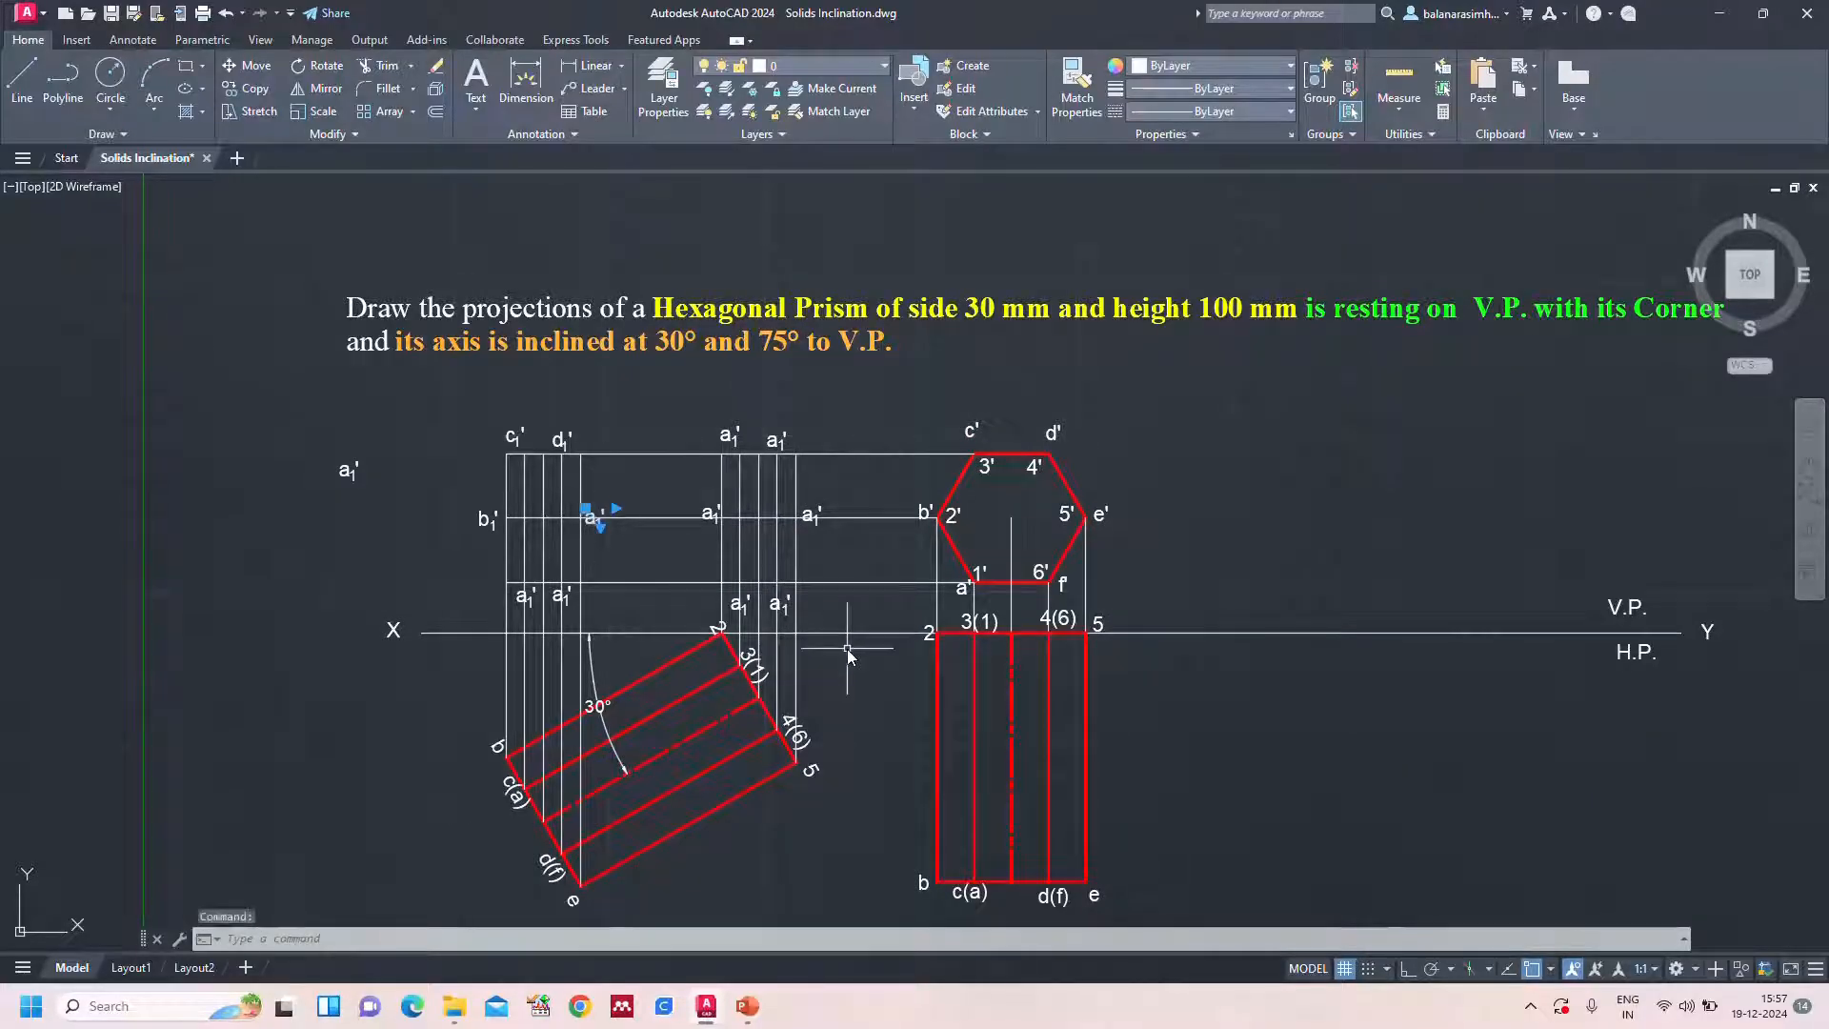
pyautogui.doubleClick(594, 518)
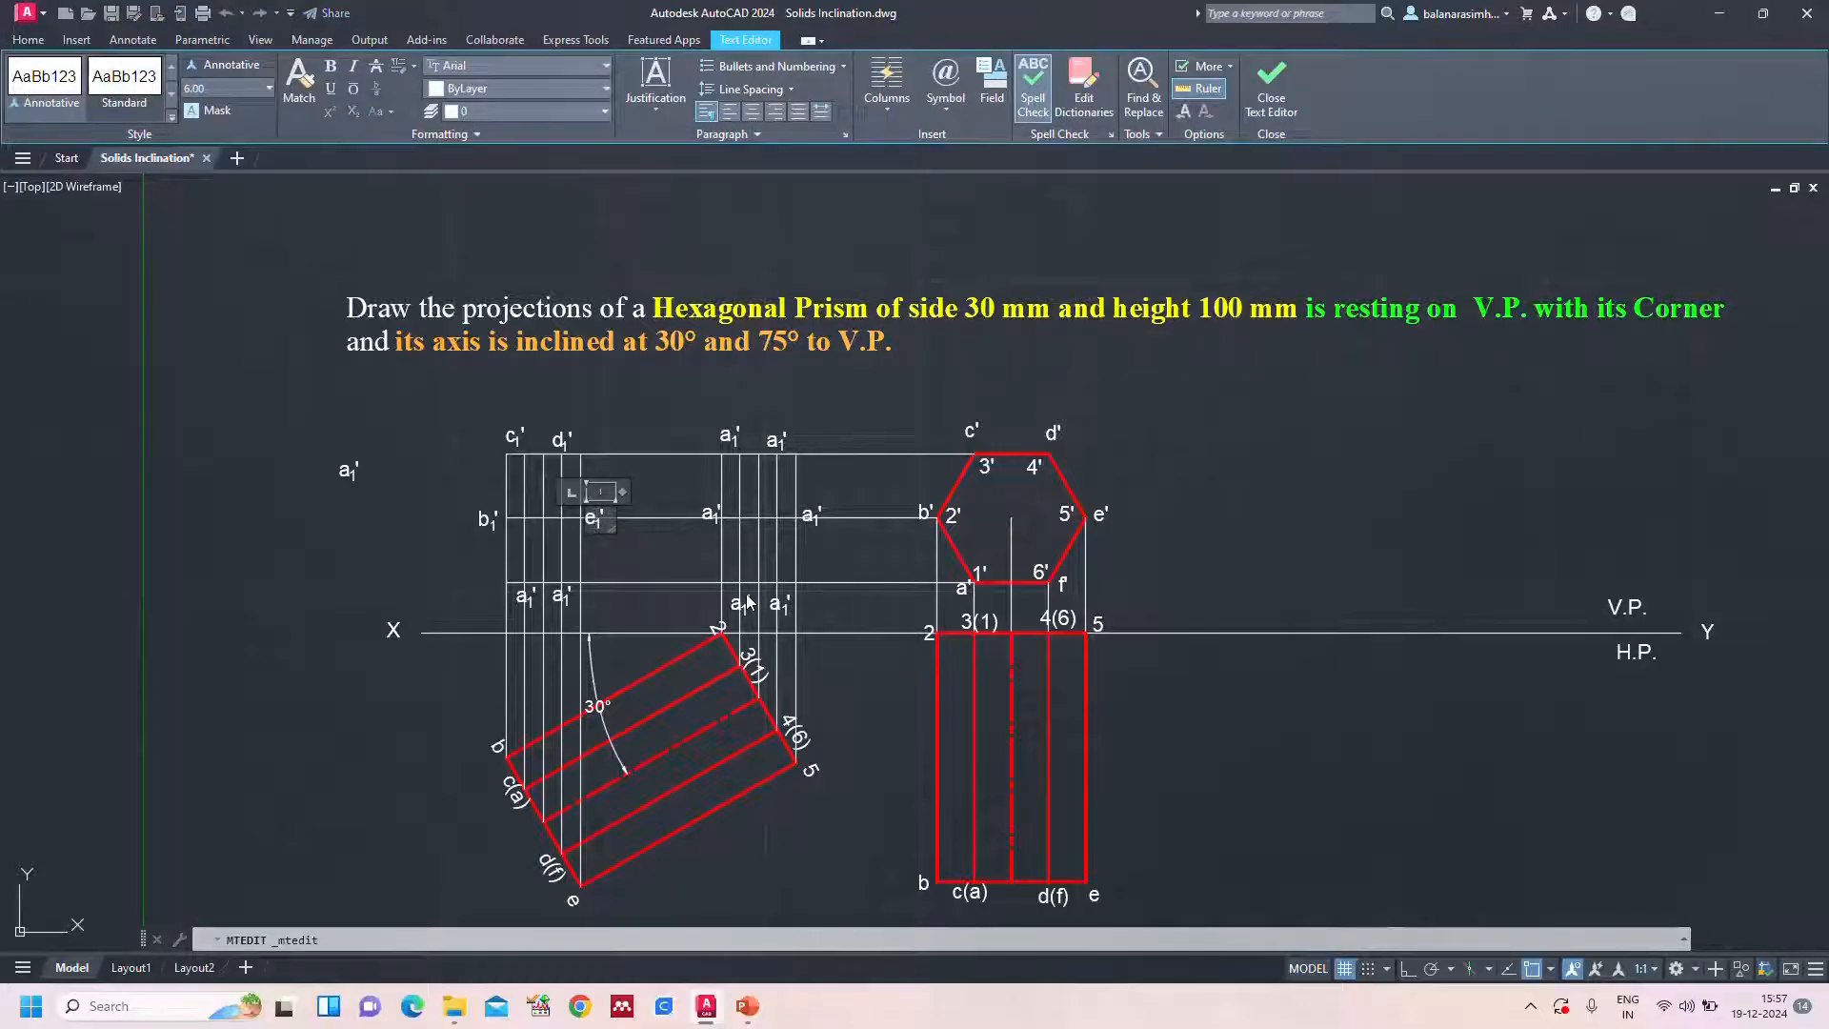
pyautogui.press('Escape')
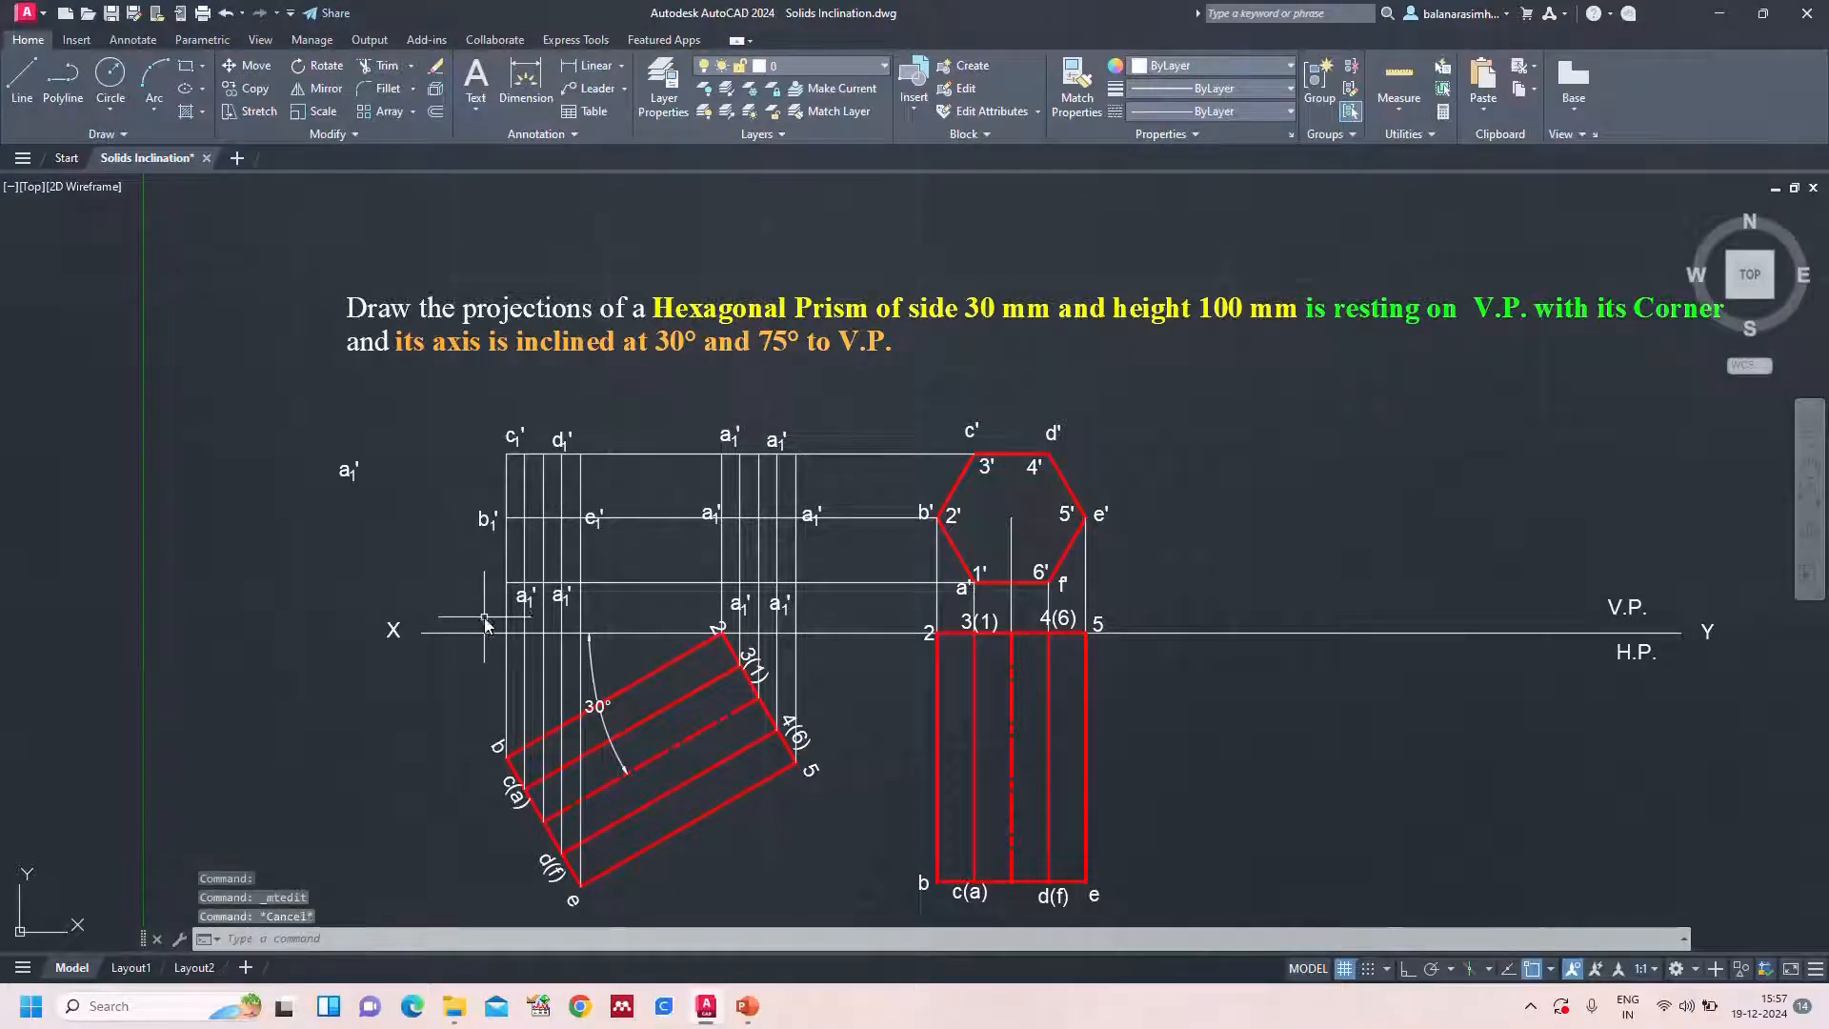
pyautogui.scroll(3, 486, 617)
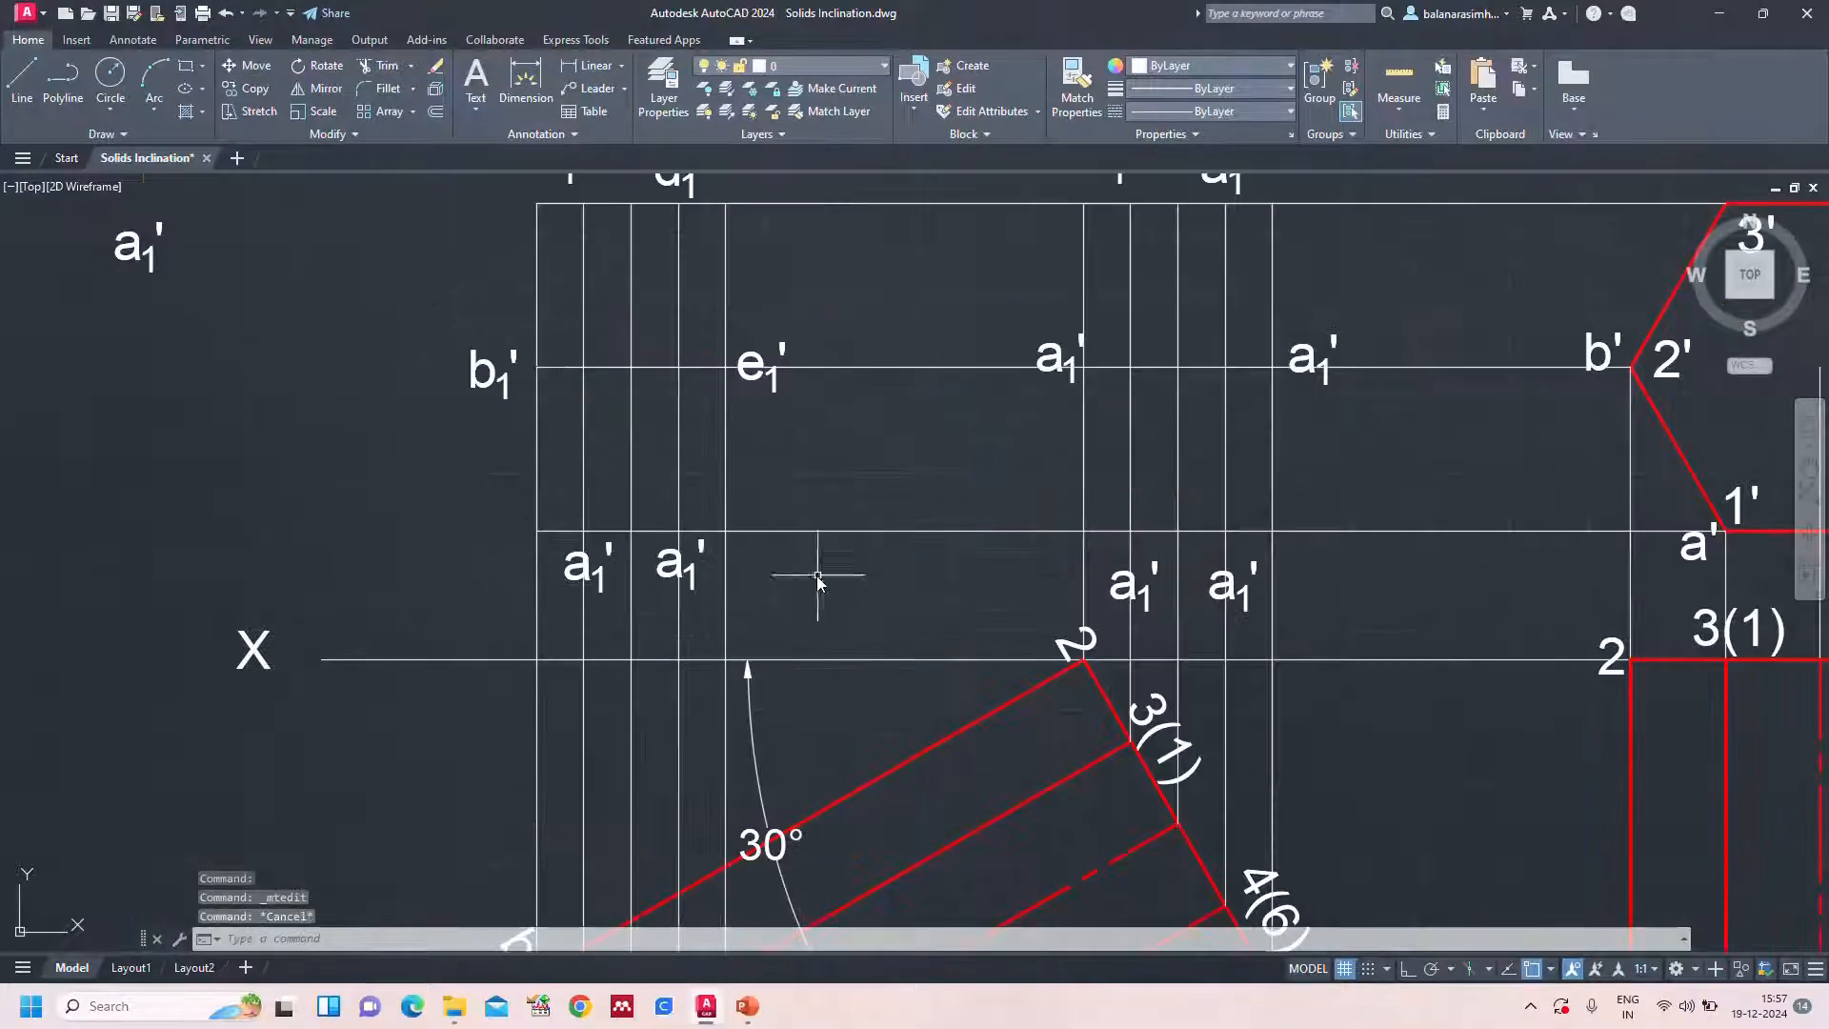
pyautogui.doubleClick(679, 568)
pyautogui.hotkey('shift', 'Right')
pyautogui.write('f')
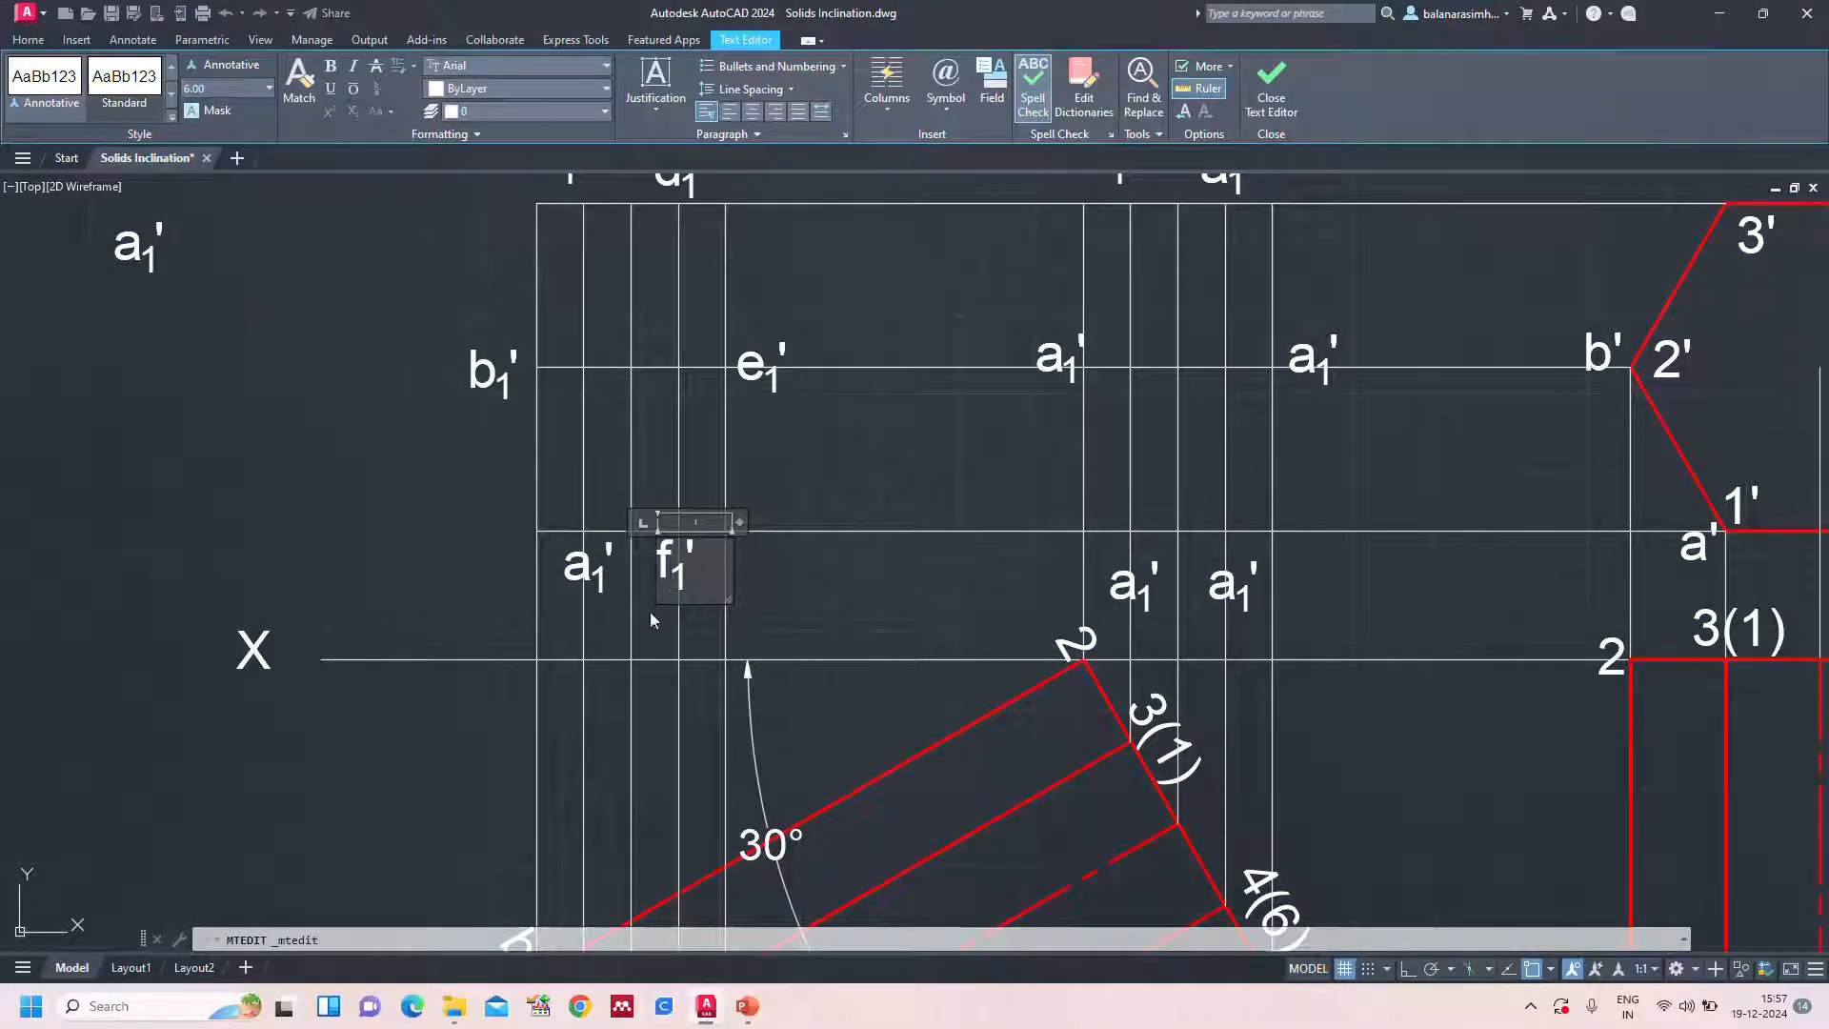
pyautogui.click(460, 563)
pyautogui.press('Escape')
# Change the a1' label above XY beside the projector from 3(1) to 1 with subscript 1 and prime
pyautogui.write('z')
pyautogui.press('Return')
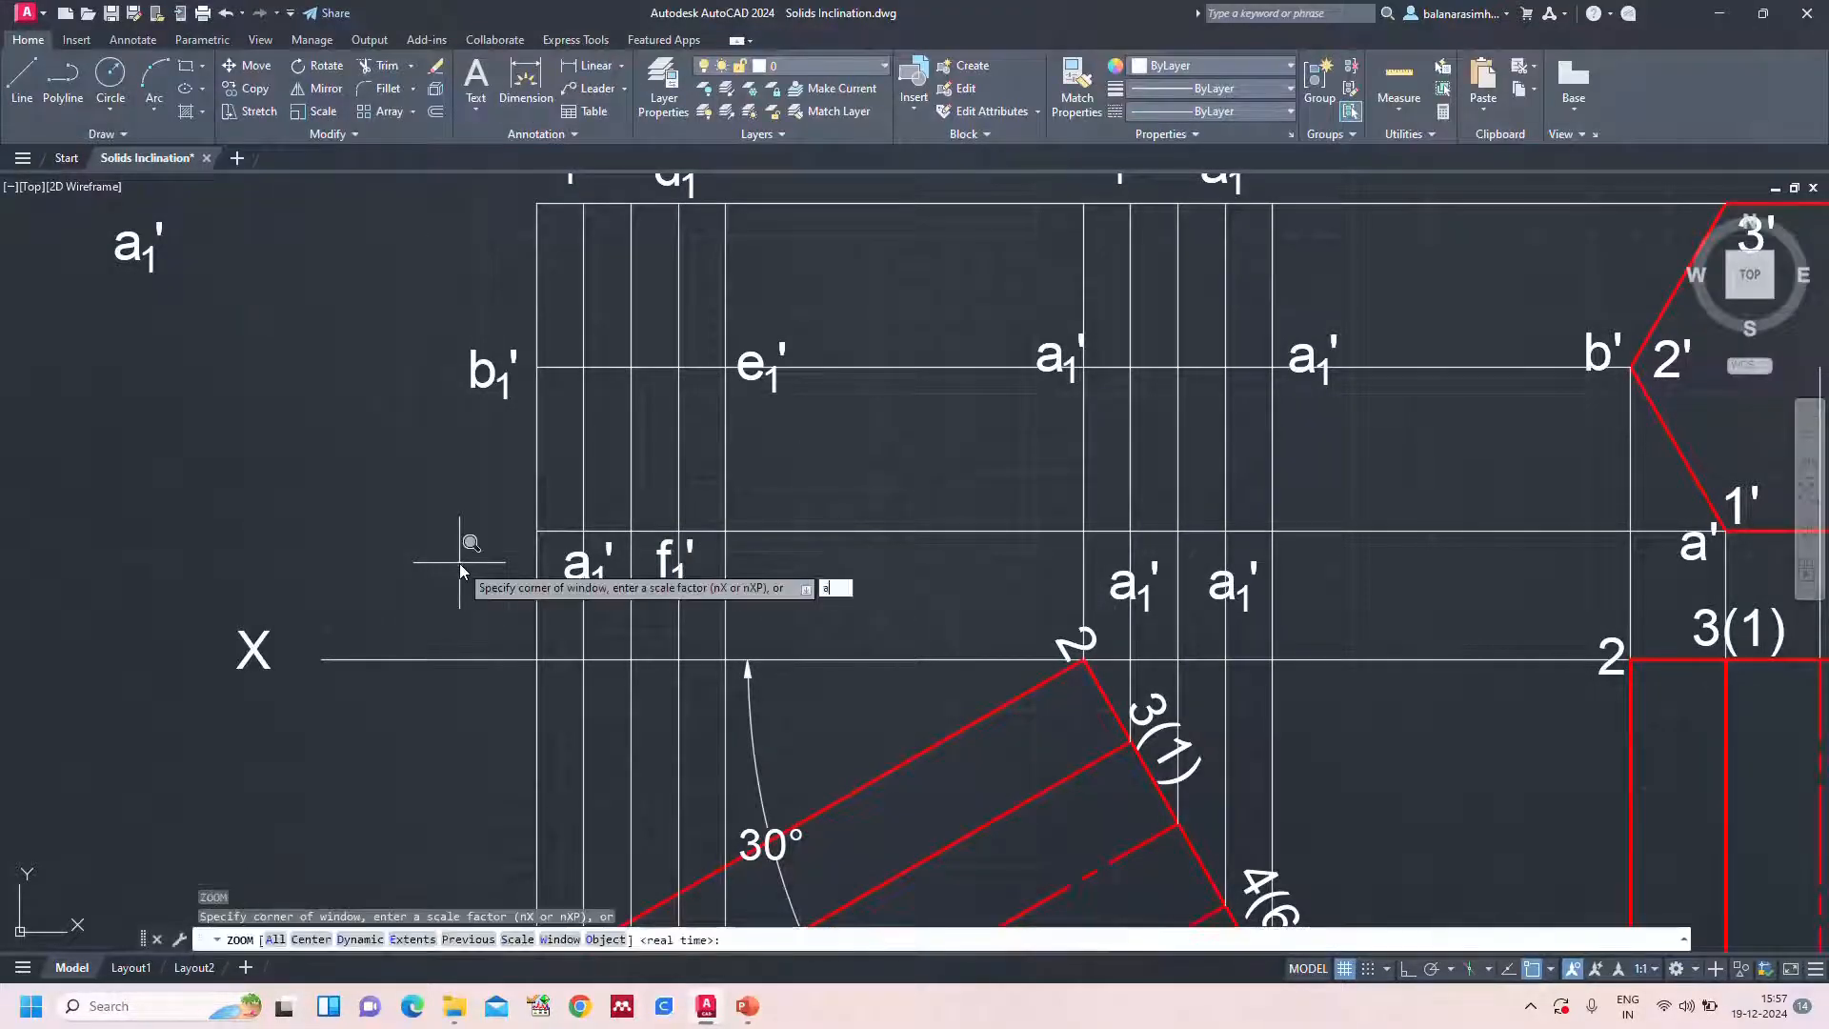
pyautogui.write('a')
pyautogui.press('Return')
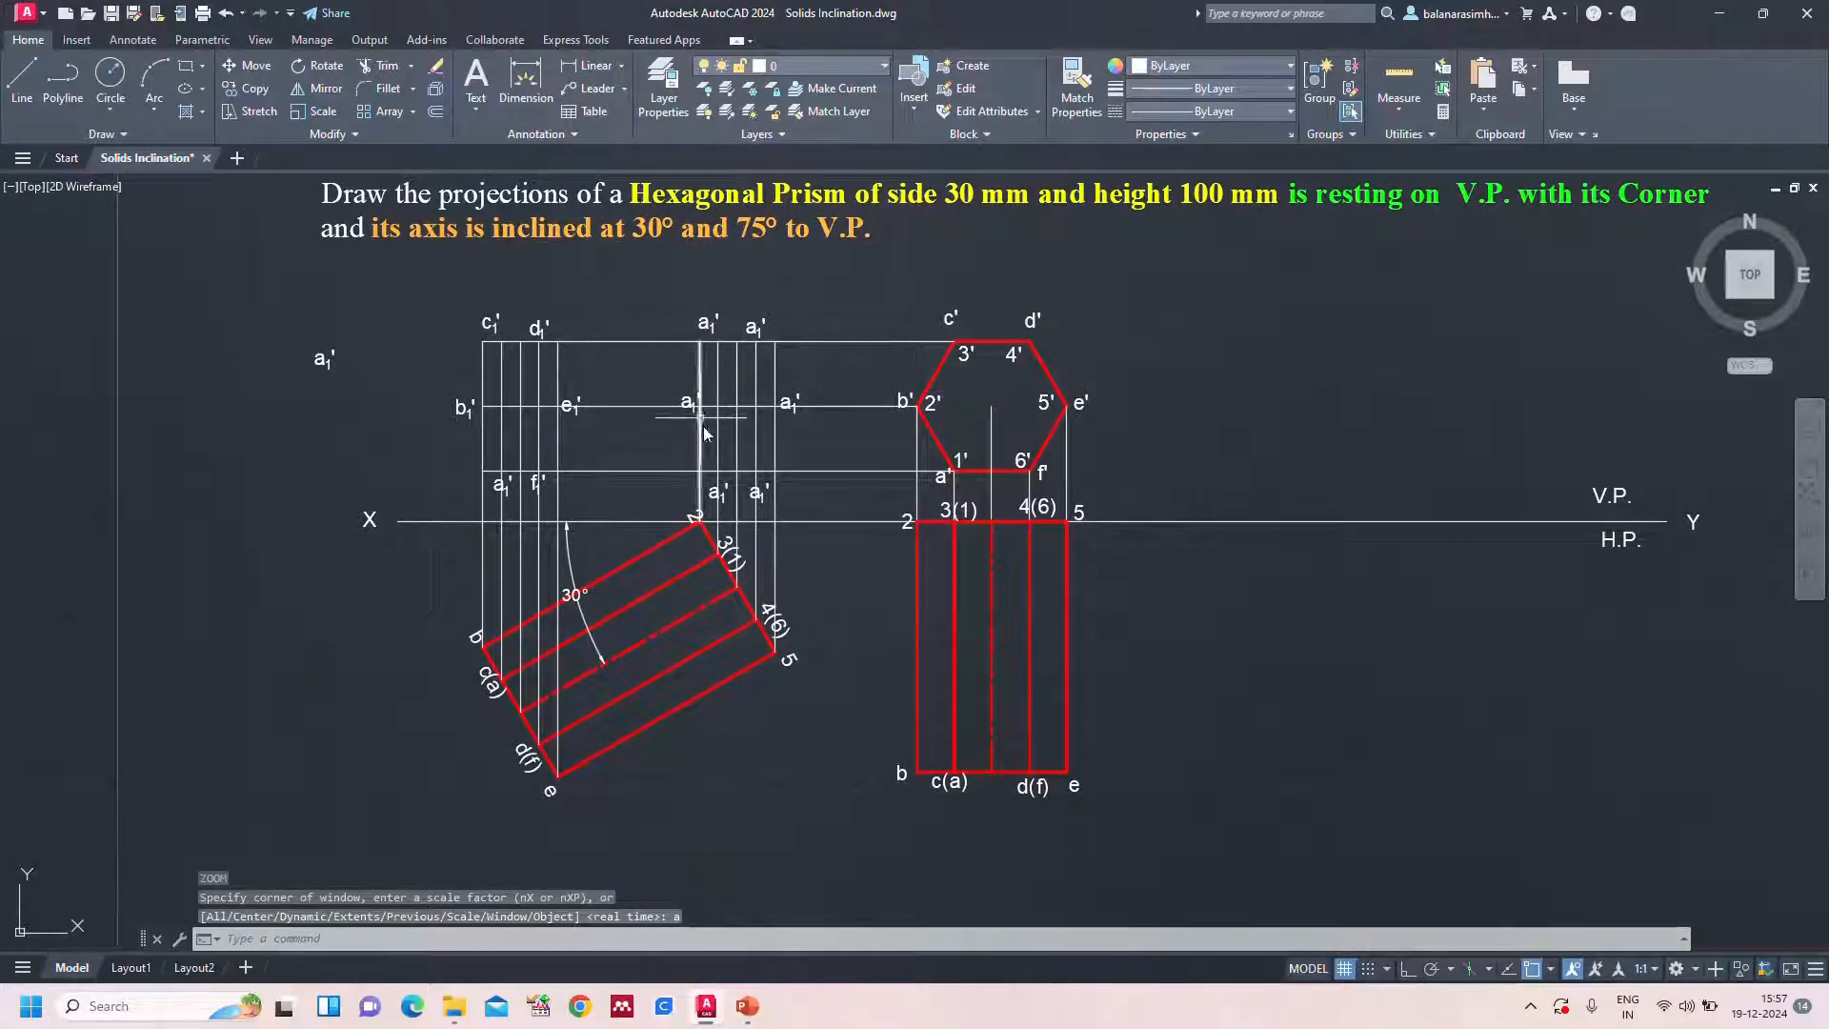
pyautogui.scroll(4, 714, 491)
pyautogui.doubleClick(701, 482)
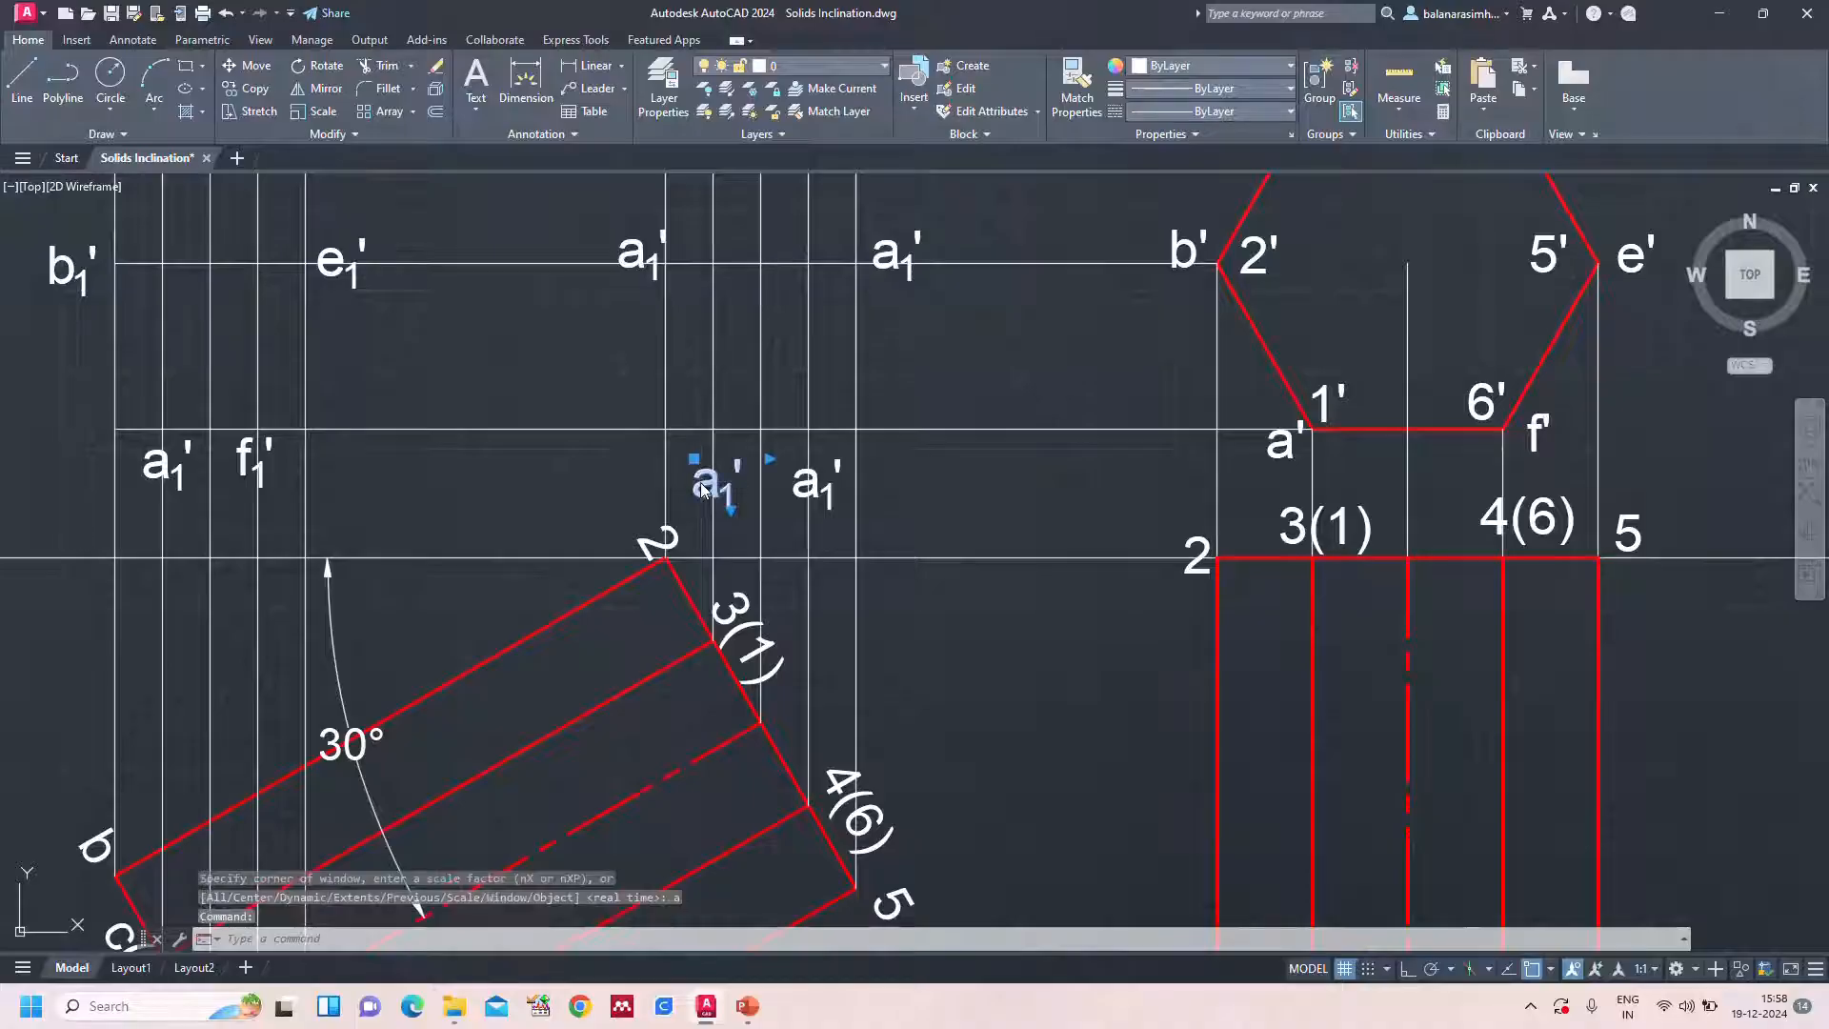
pyautogui.hotkey('shift', 'Right')
pyautogui.write('1')
pyautogui.click(1048, 509)
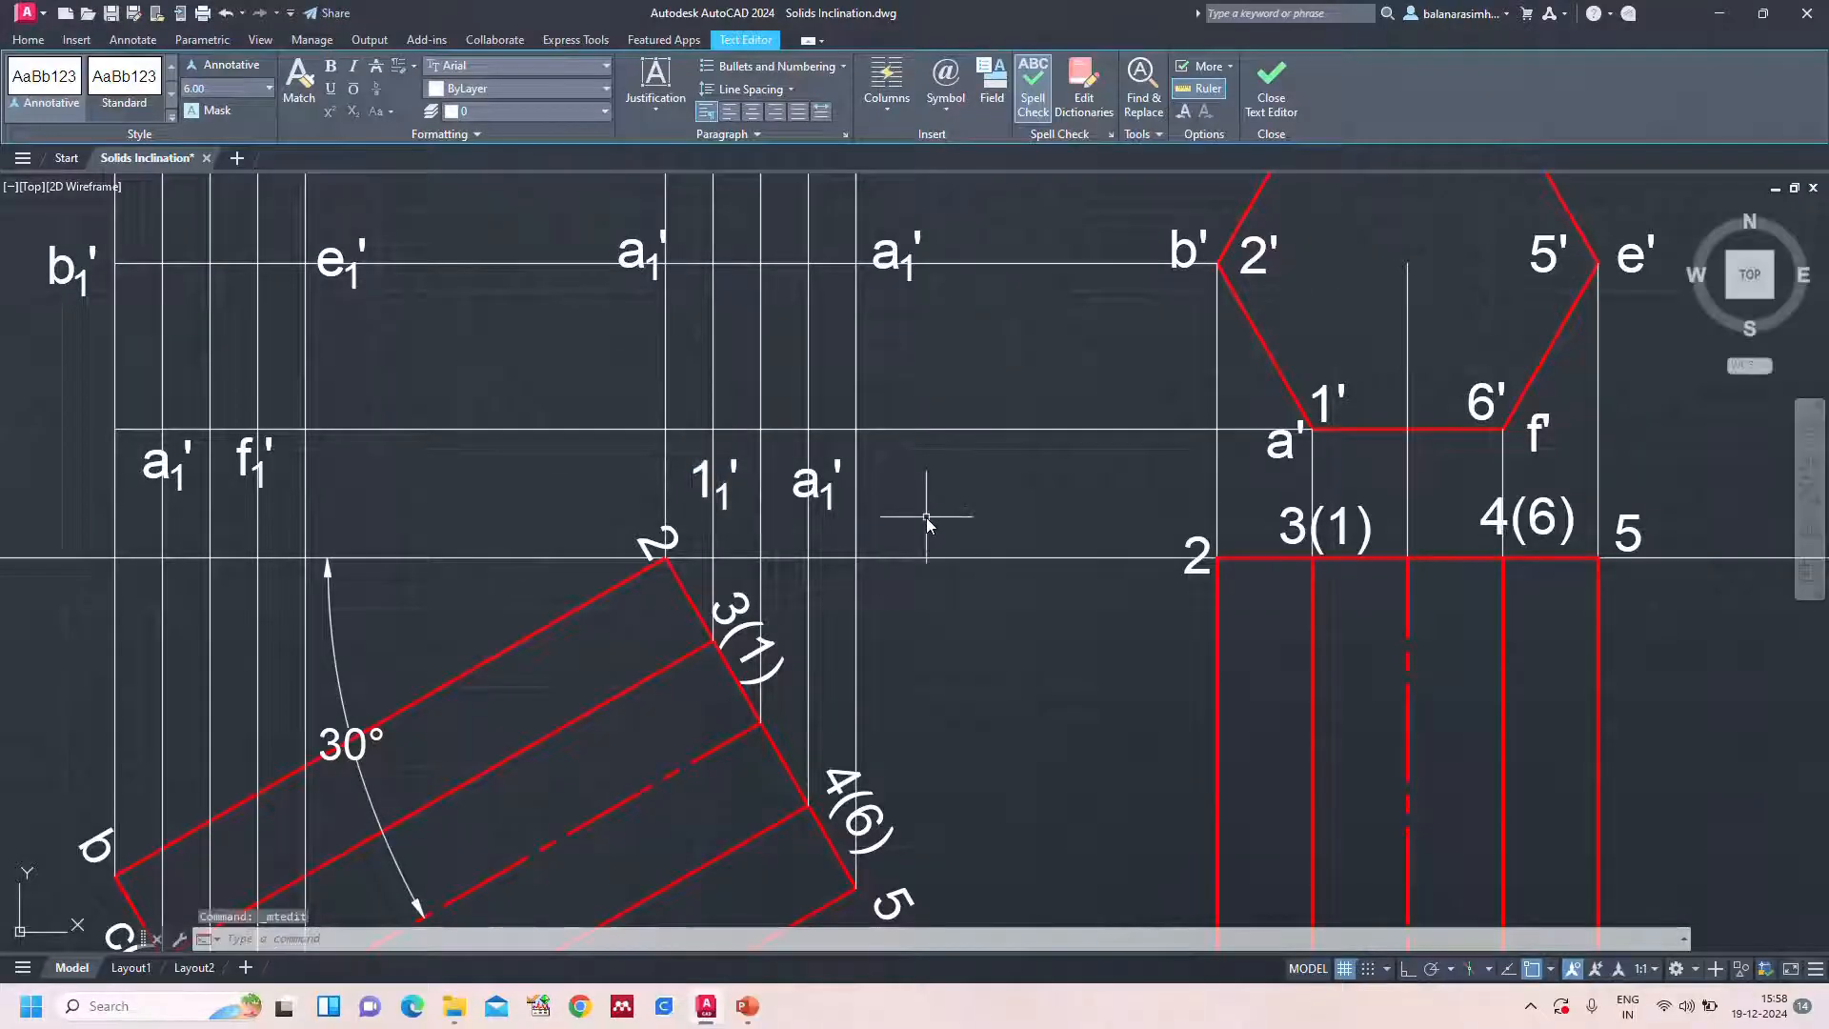
# Change the a1' label where the projector from 2 meets the b' horizontal projector to 2 with subscript 1 and prime
pyautogui.click(628, 252)
pyautogui.doubleClick(628, 252)
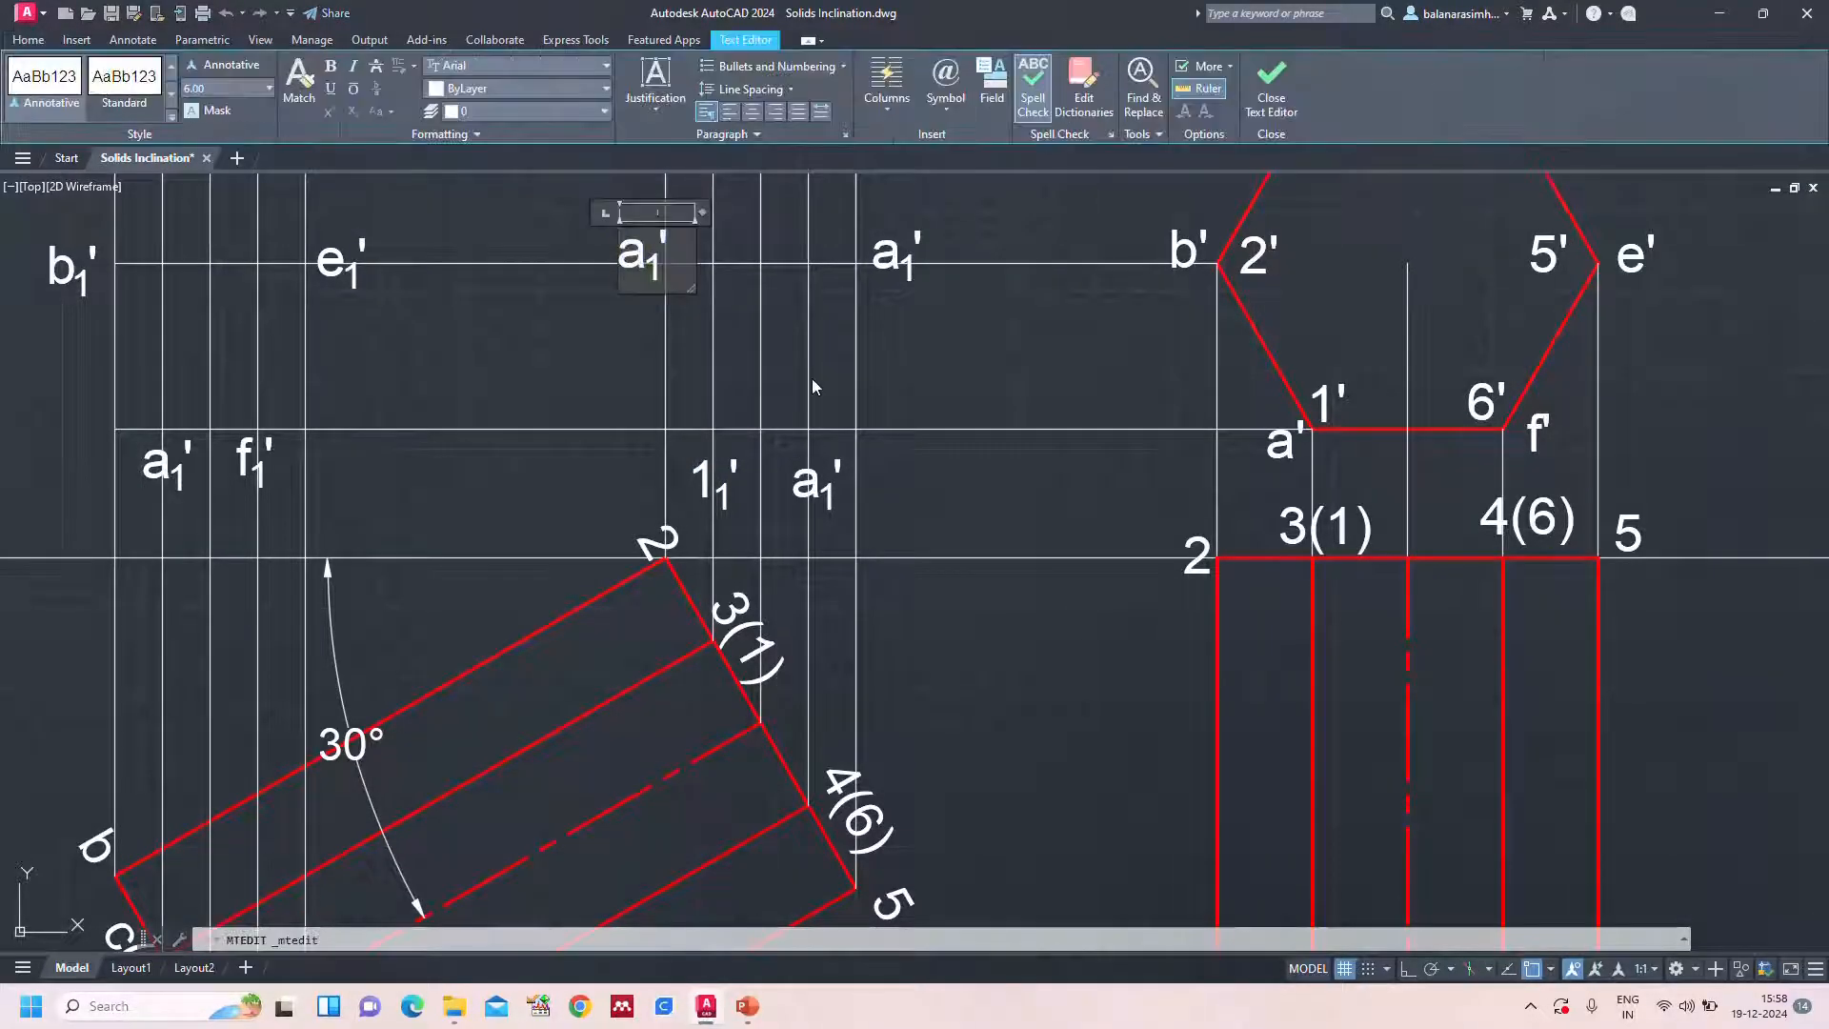
pyautogui.write('2')
pyautogui.click(923, 604)
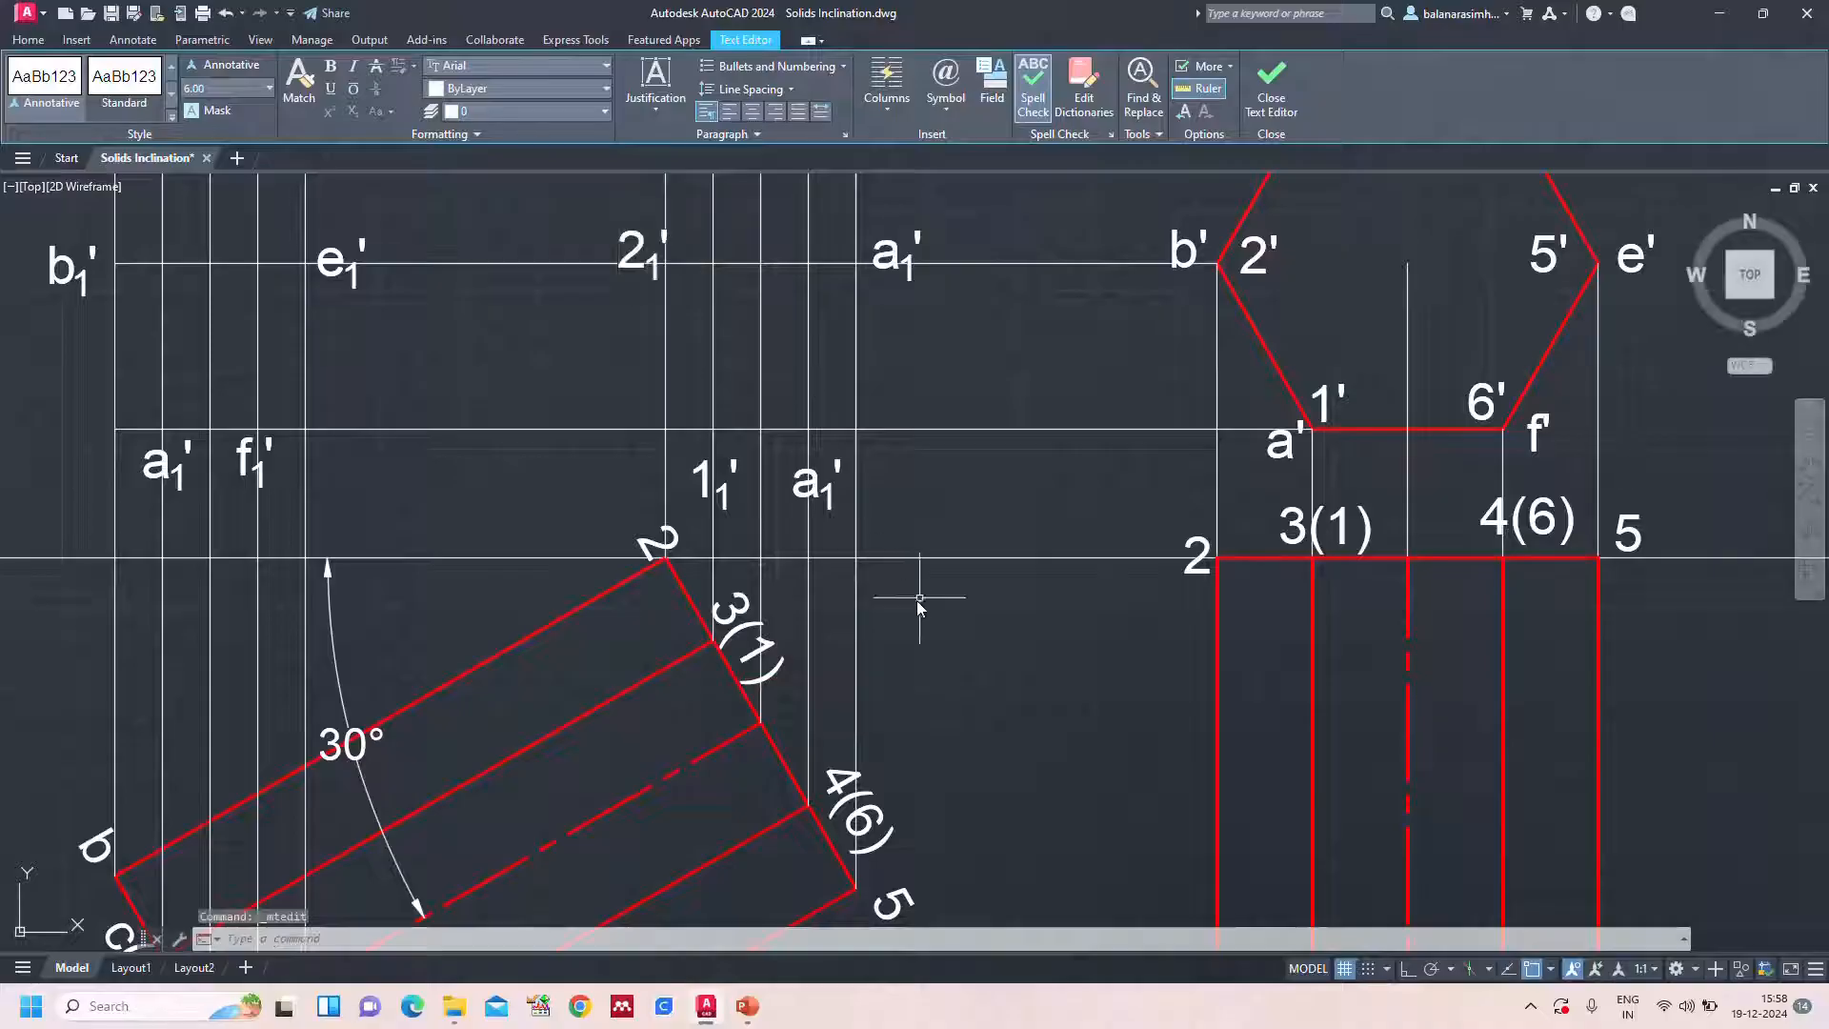
# Replace the letter a with 3 and 4 in the two a1' labels above the 2–5 projector group
pyautogui.scroll(-2, 865, 521)
pyautogui.click(749, 225)
pyautogui.doubleClick(749, 226)
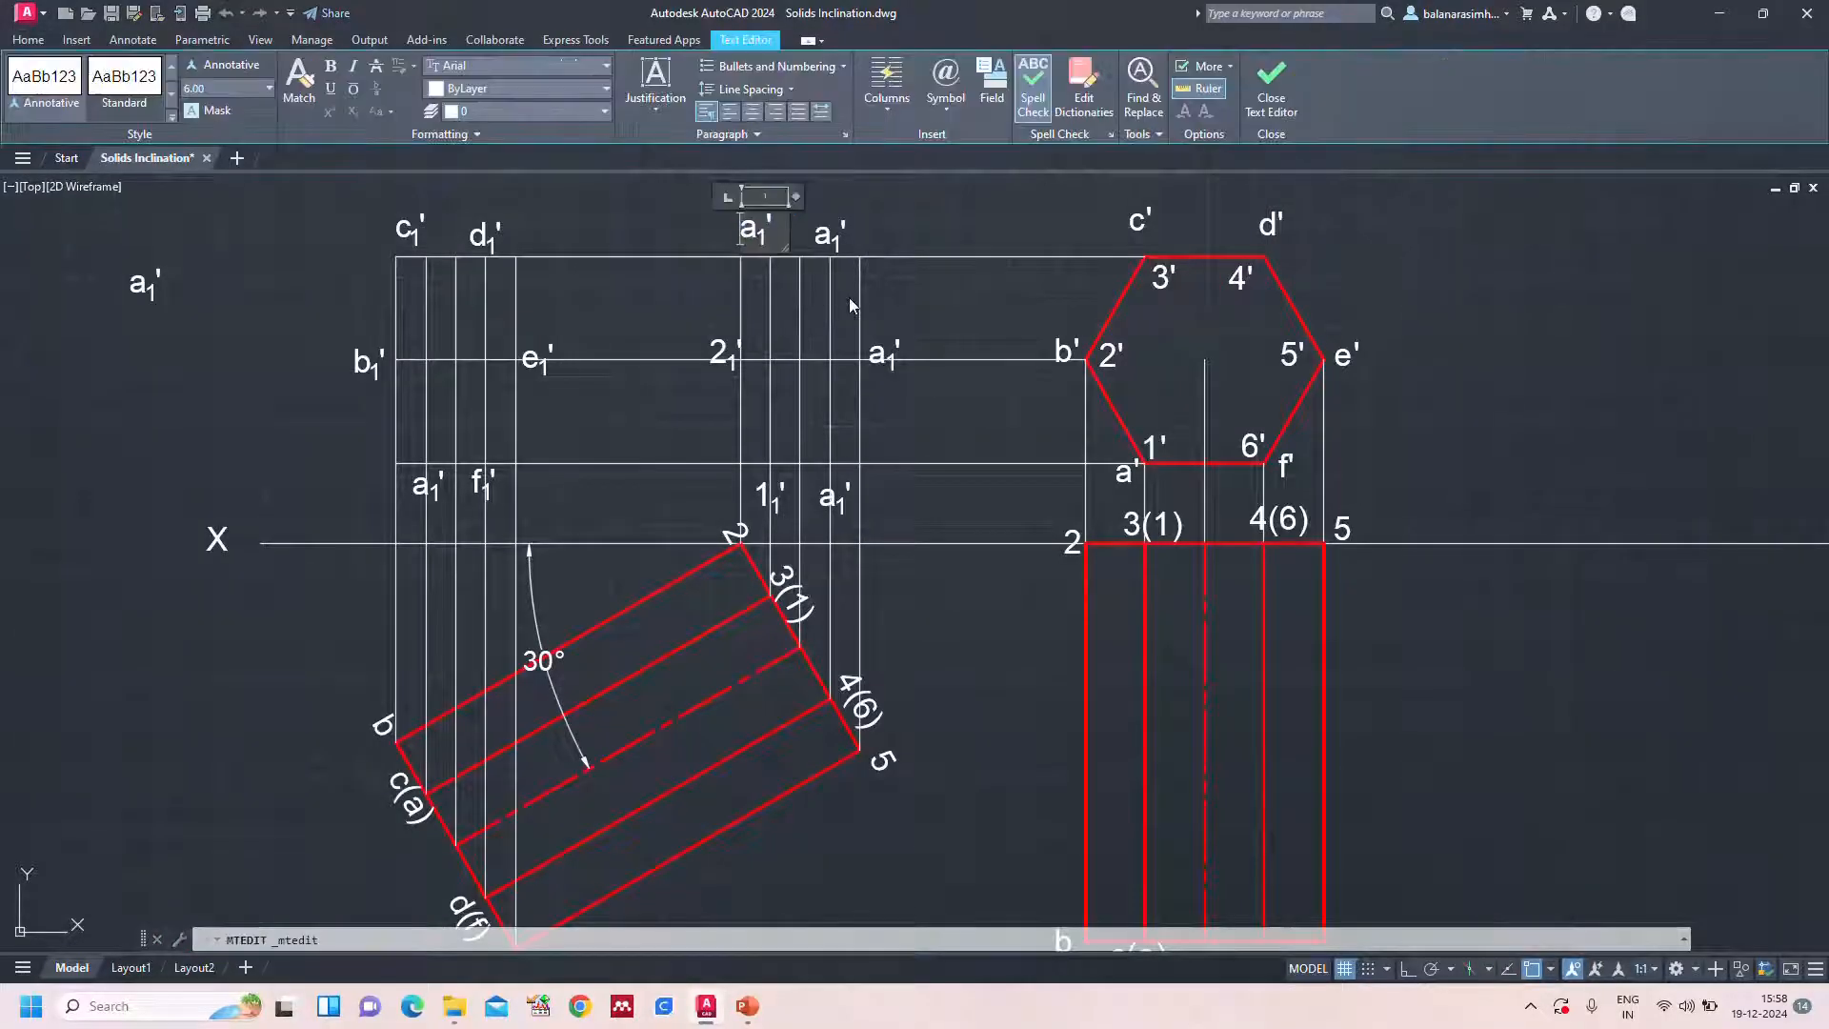
pyautogui.write('3')
pyautogui.click(906, 211)
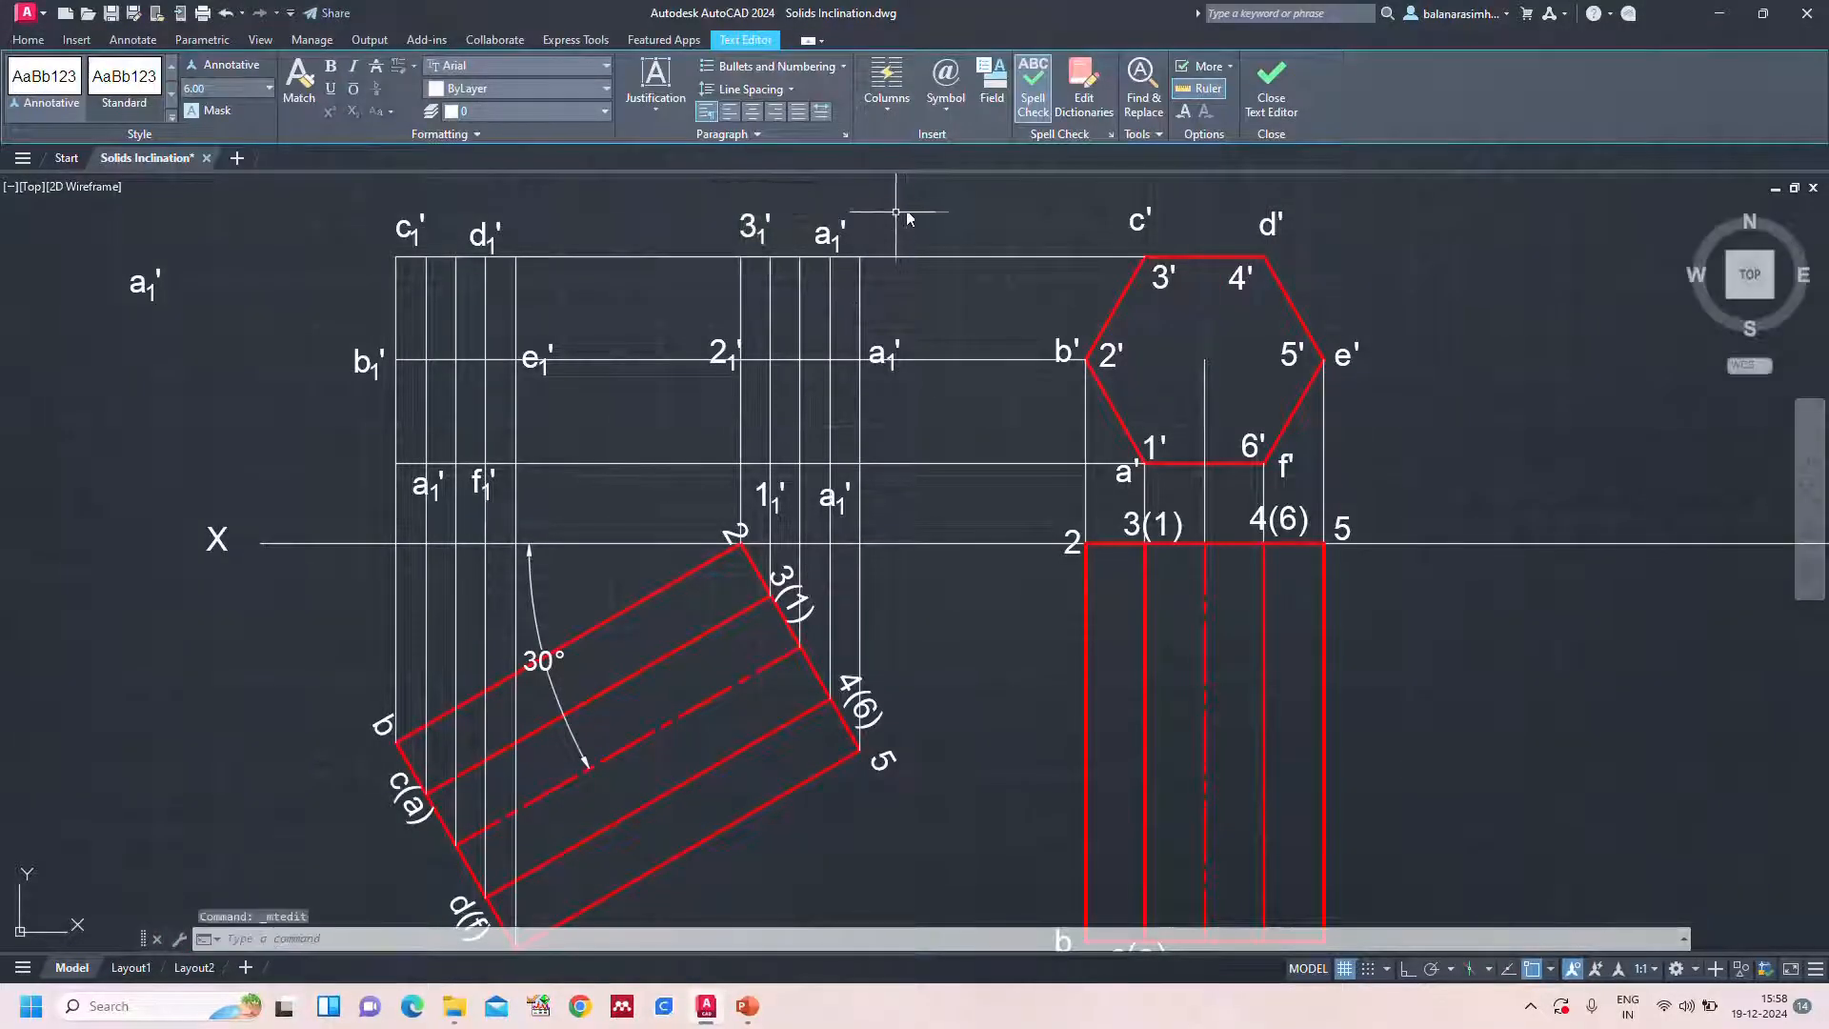
pyautogui.doubleClick(830, 242)
pyautogui.write('4')
pyautogui.click(936, 220)
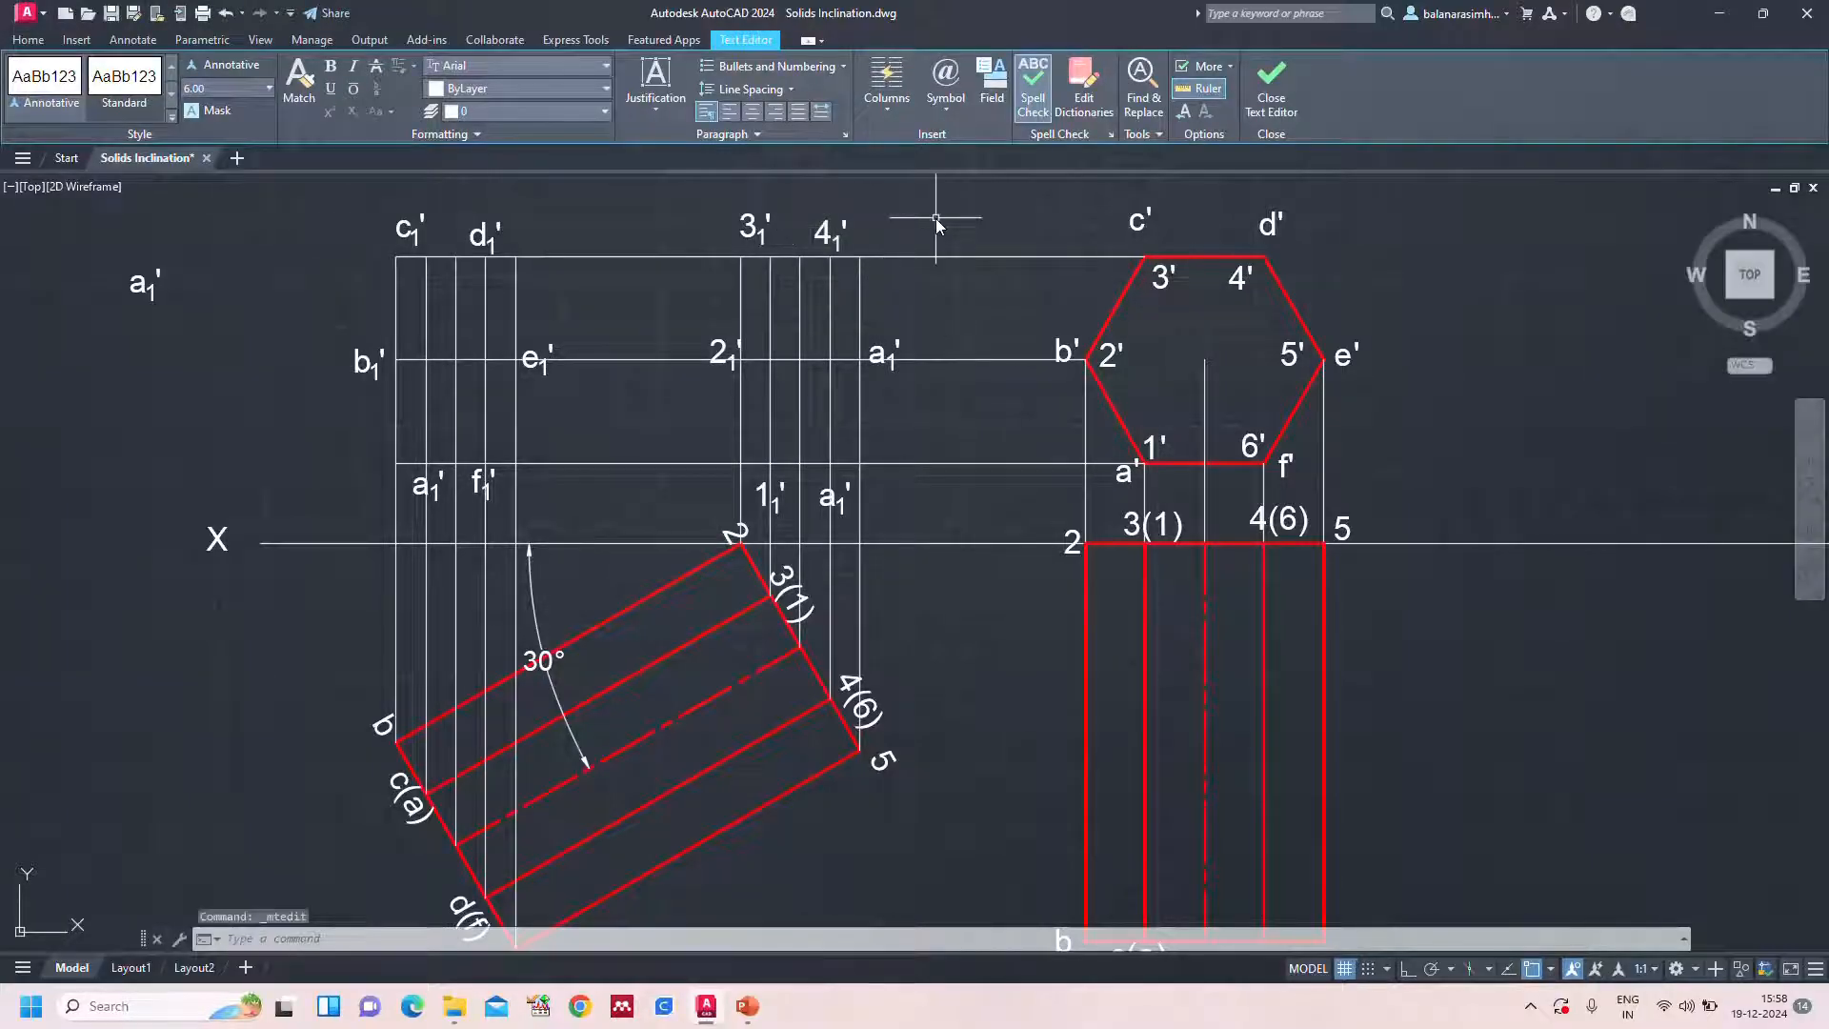
# Replace the letter a with 5 in the a1' label on the b' horizontal projector and with 6 in the one below it
pyautogui.doubleClick(881, 352)
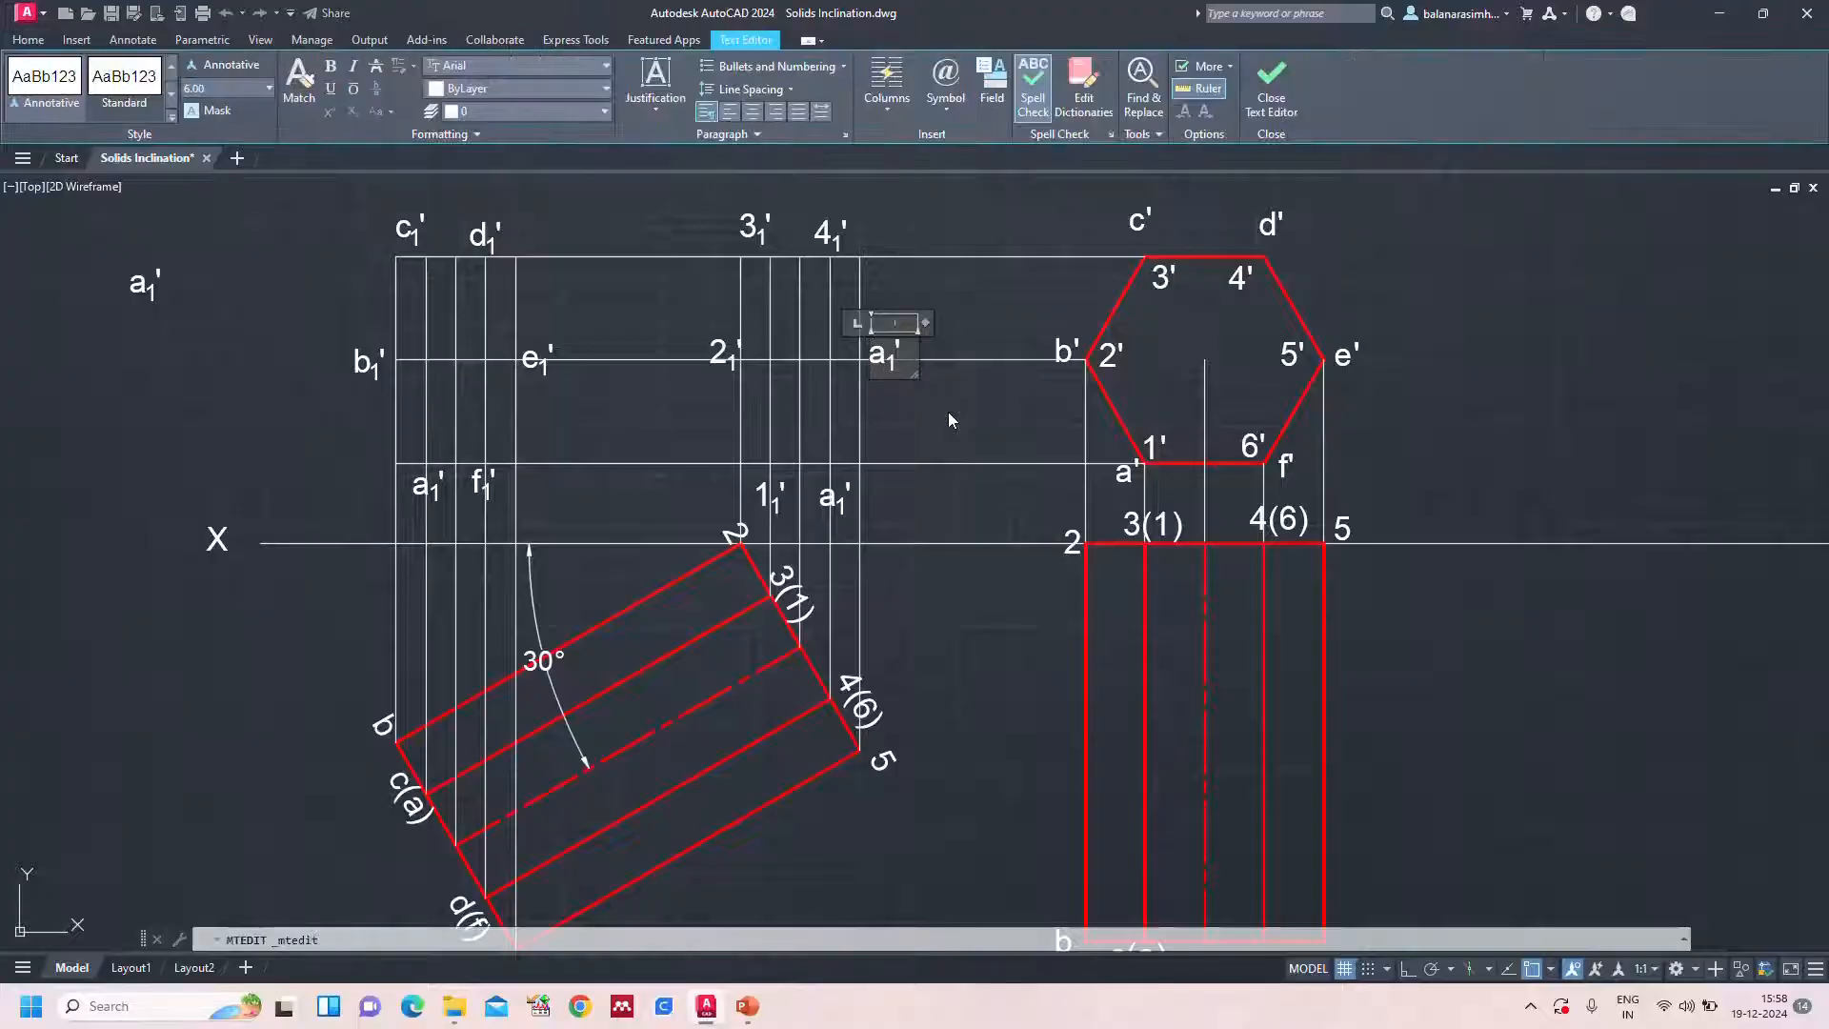
pyautogui.write('5')
pyautogui.click(939, 613)
pyautogui.doubleClick(834, 497)
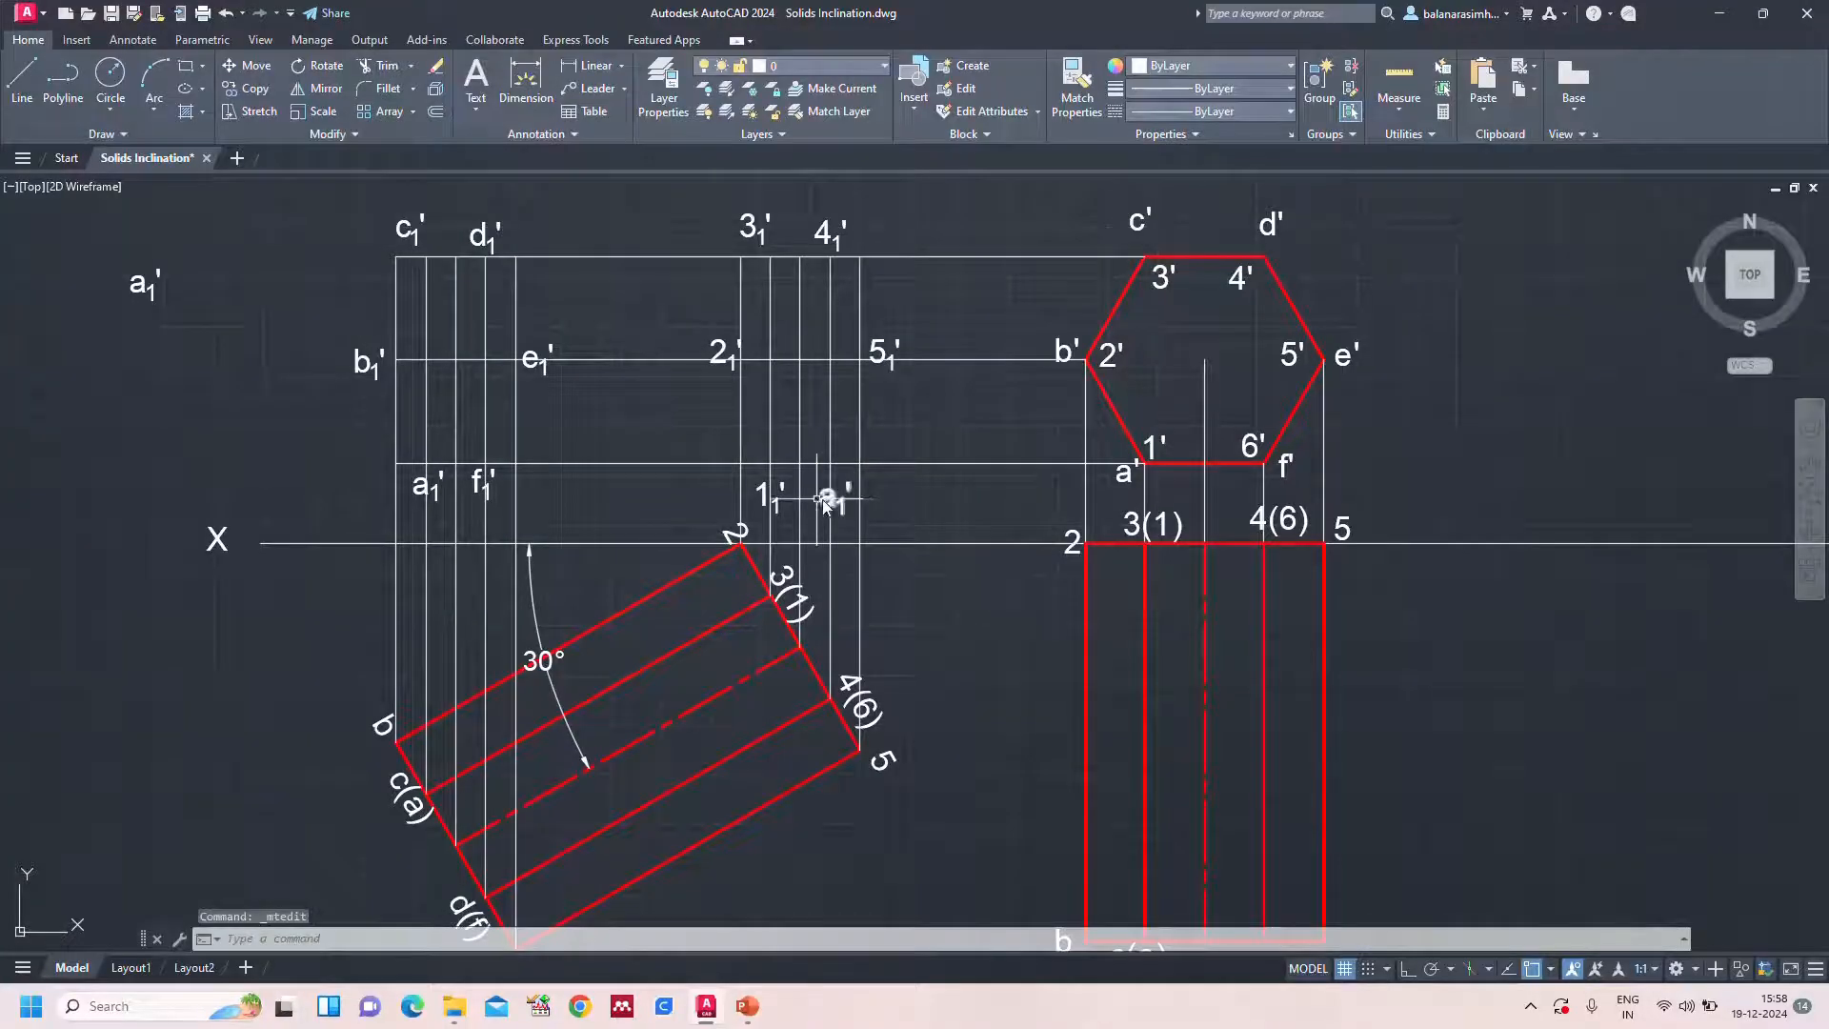
pyautogui.write('6')
pyautogui.click(981, 615)
# Compare the whole drawing with the hexagonal prism slide in PowerPoint, then return to the AutoCAD drawing
pyautogui.write('z')
pyautogui.press('Return')
pyautogui.write('a')
pyautogui.press('Return')
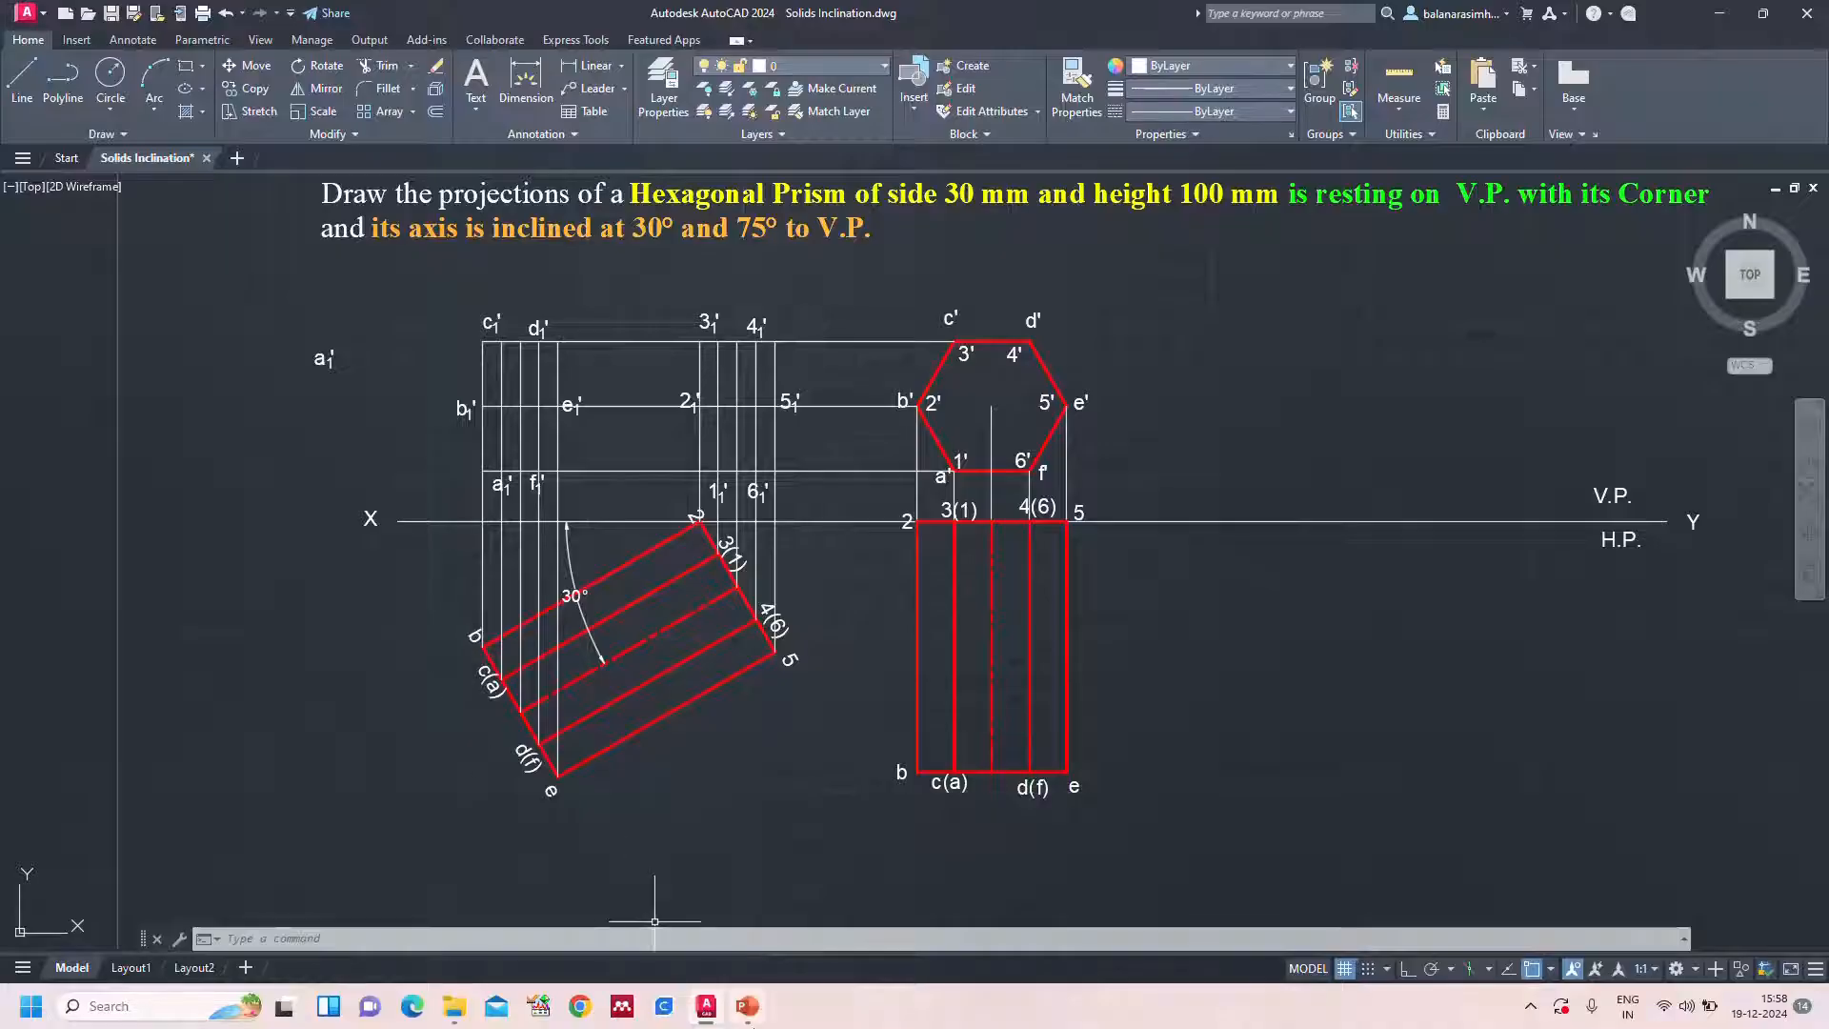
pyautogui.click(743, 1012)
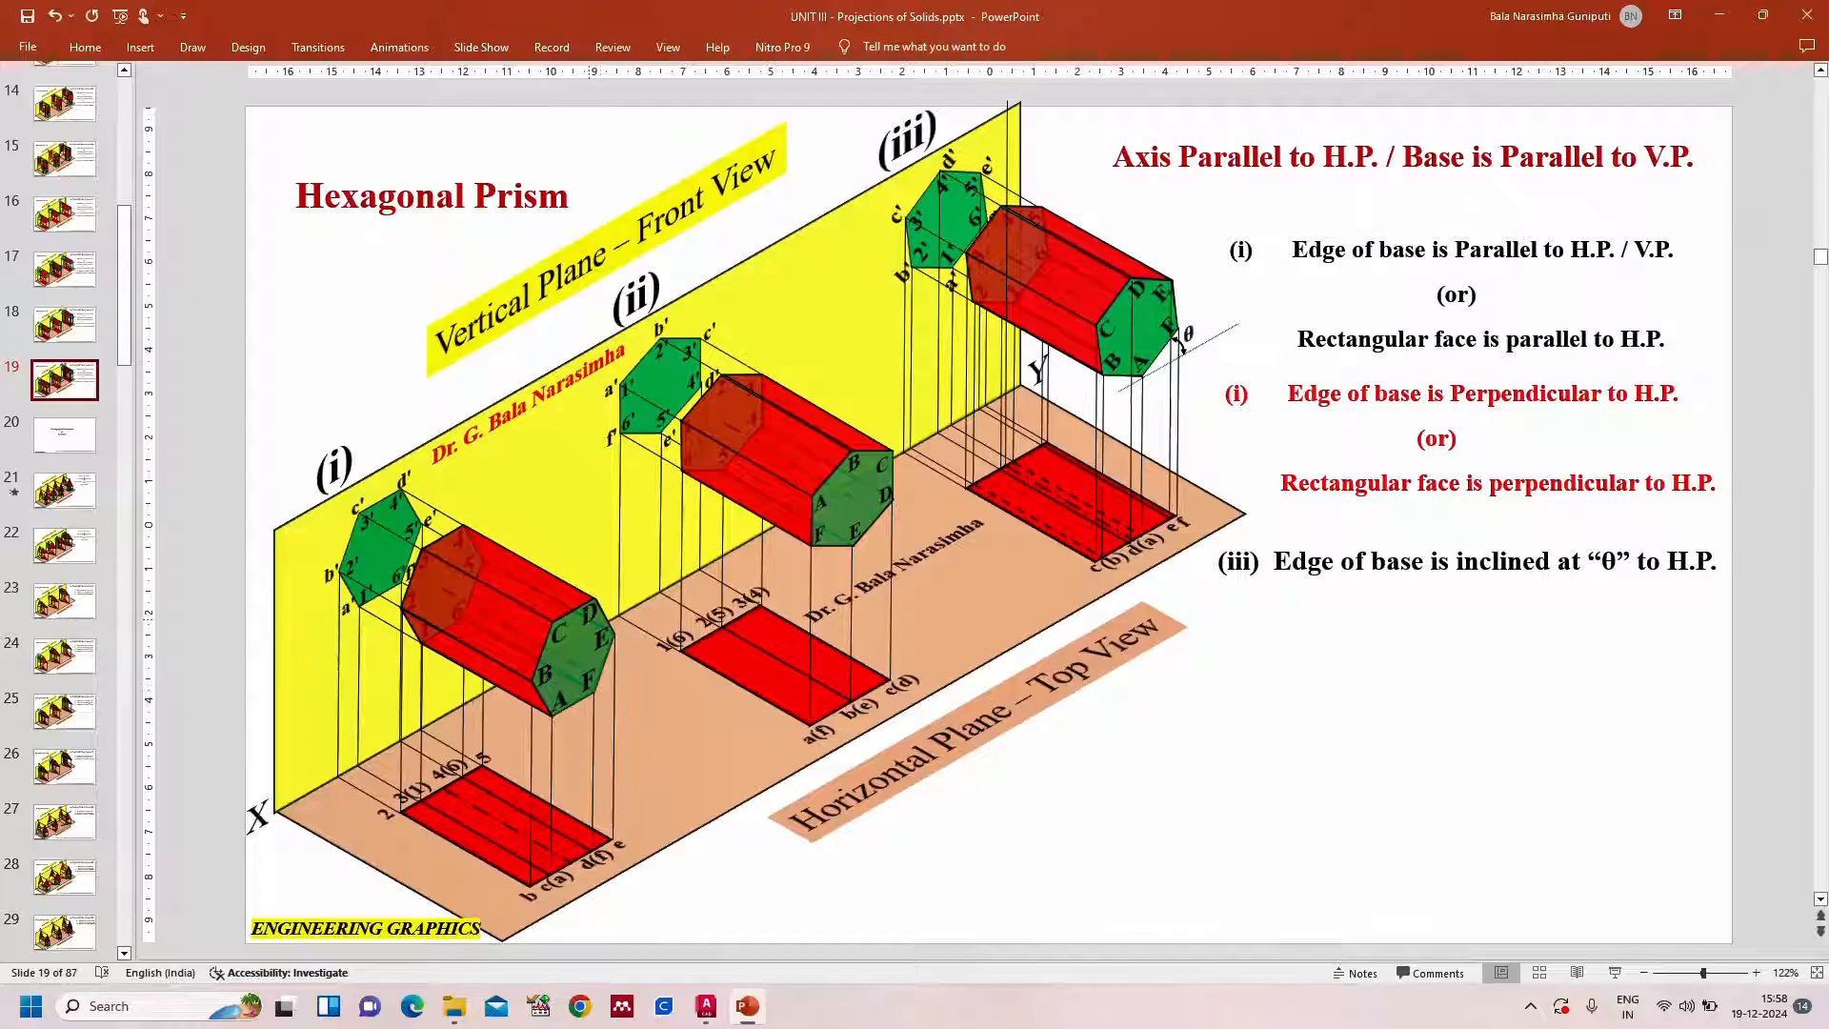
pyautogui.click(744, 1010)
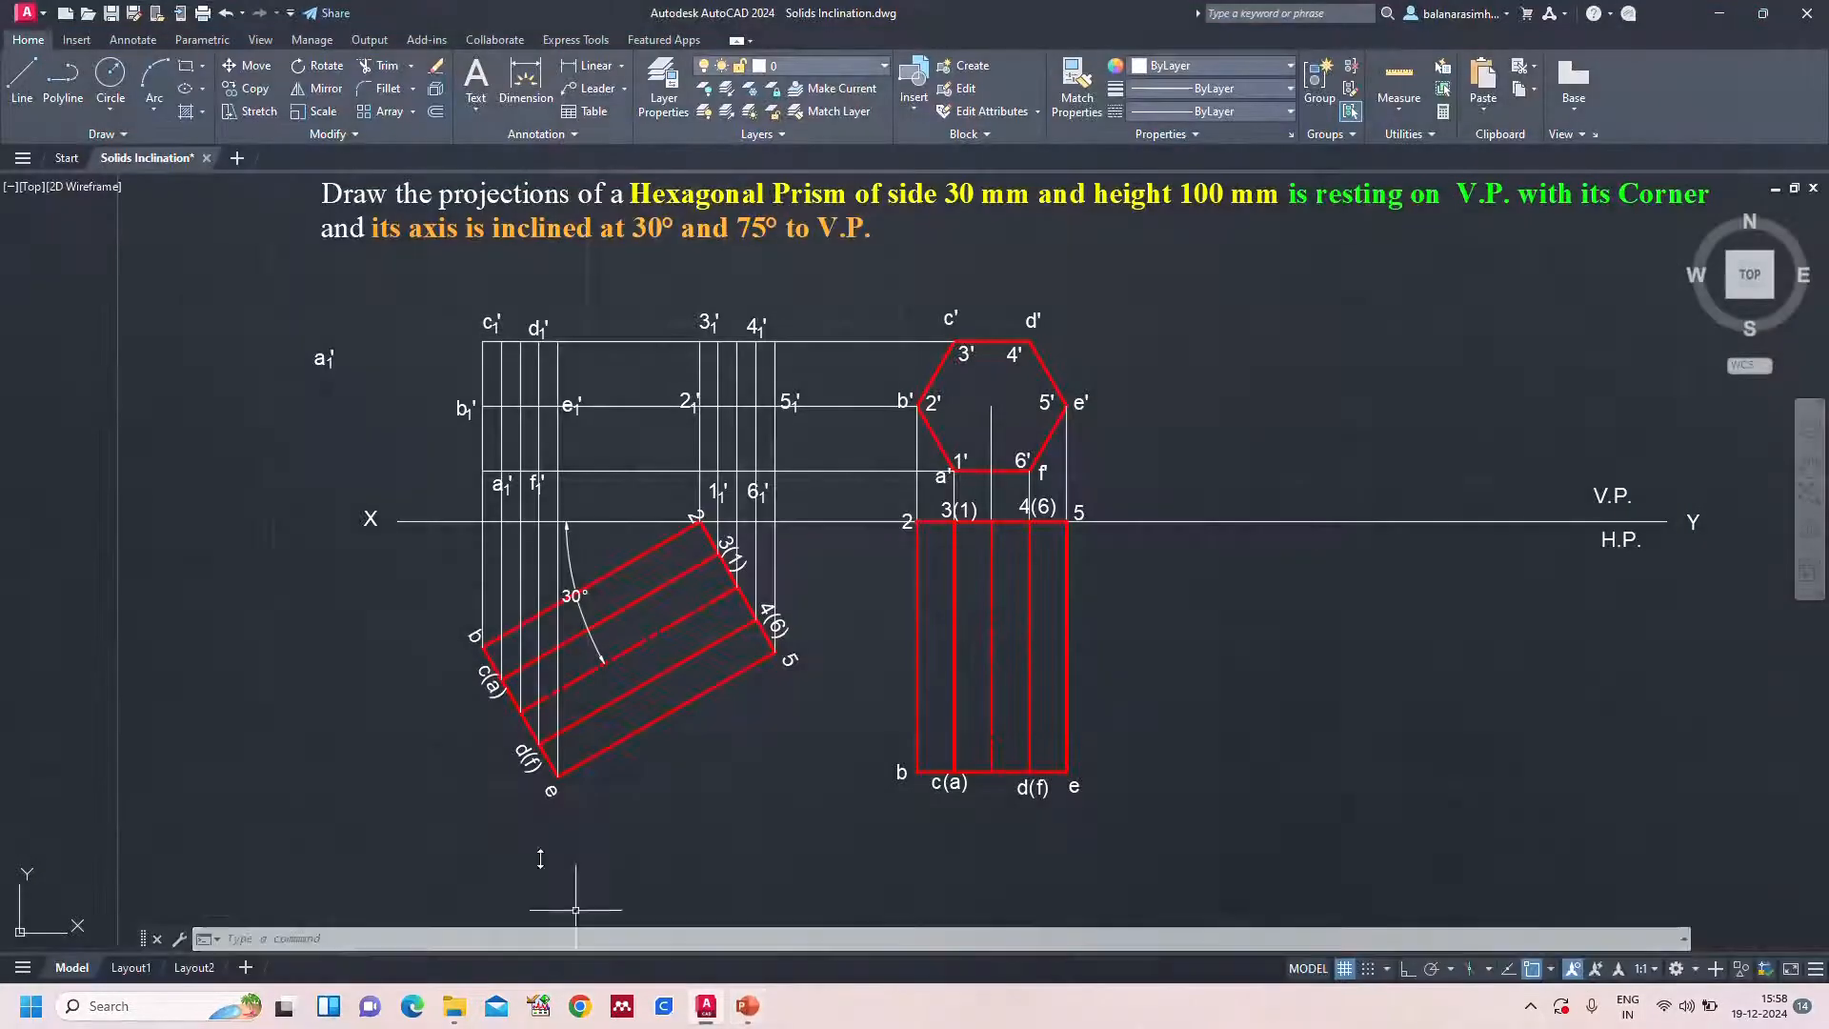
# Draw a closed polyline hexagon in the second front view through a1', b1', c1', d1', e1' and f1'
pyautogui.scroll(2, 532, 385)
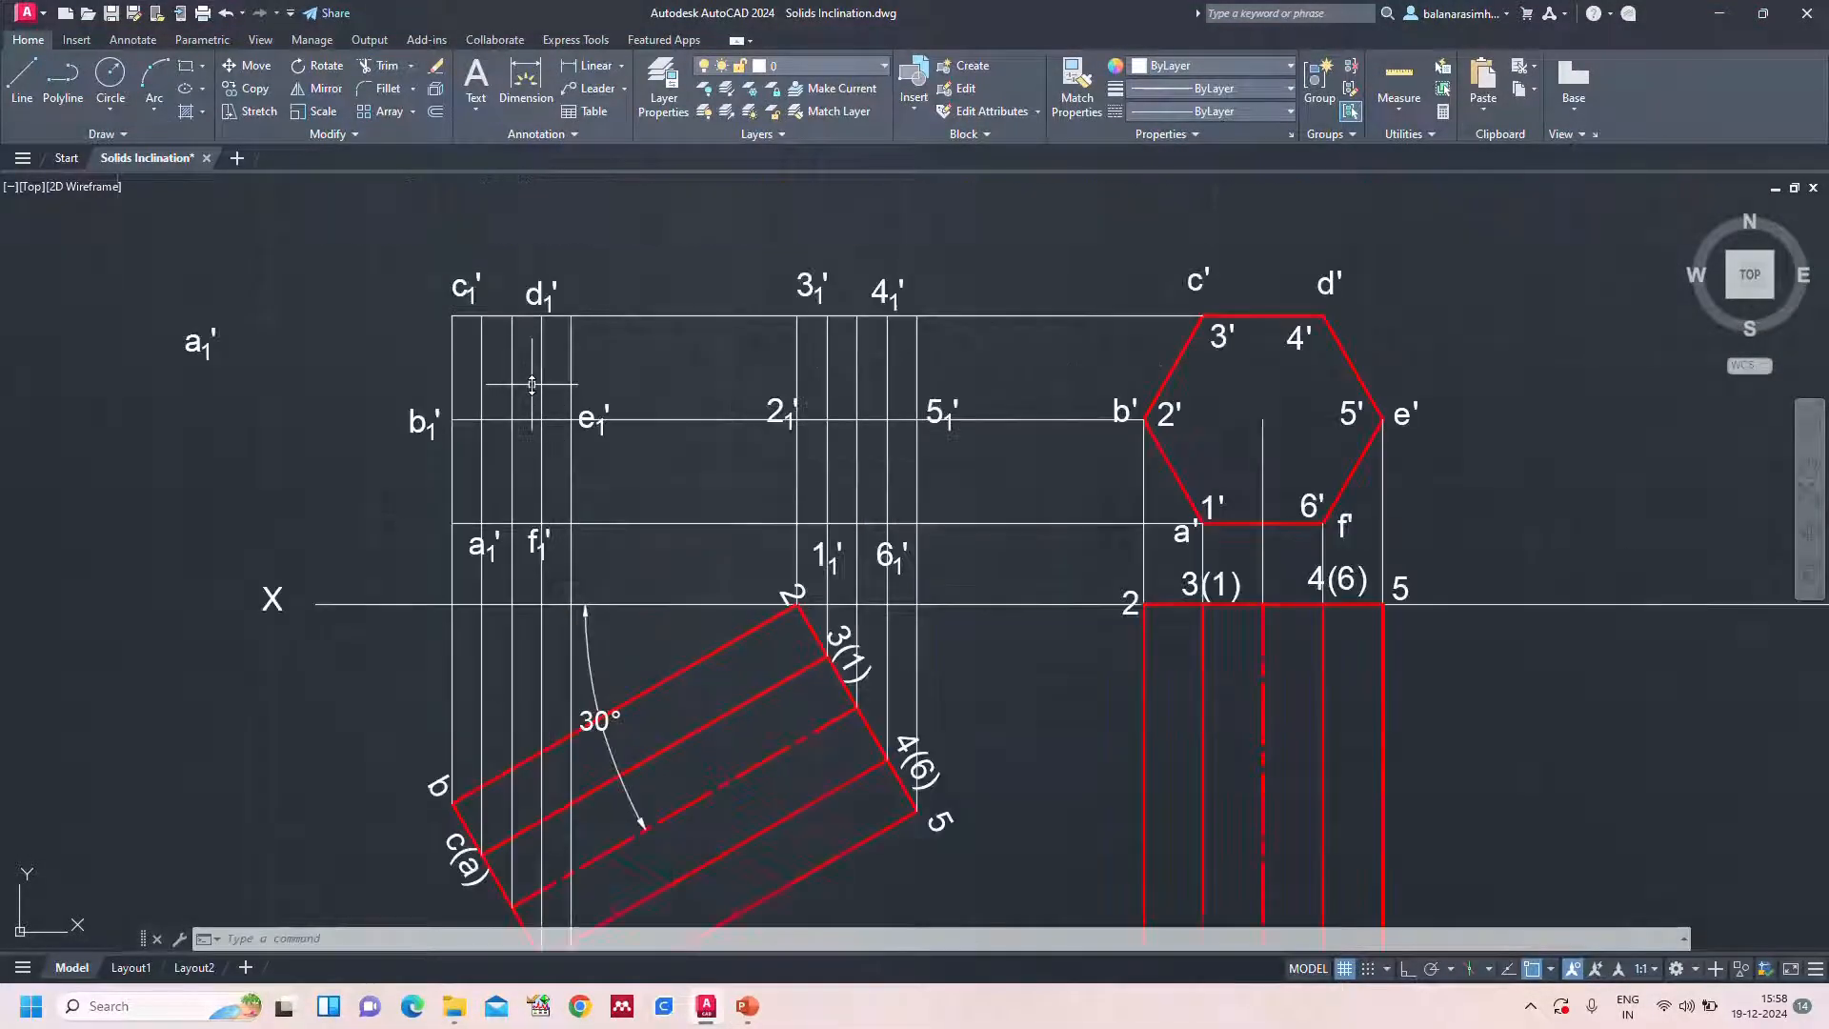
pyautogui.write('pl')
pyautogui.press('Return')
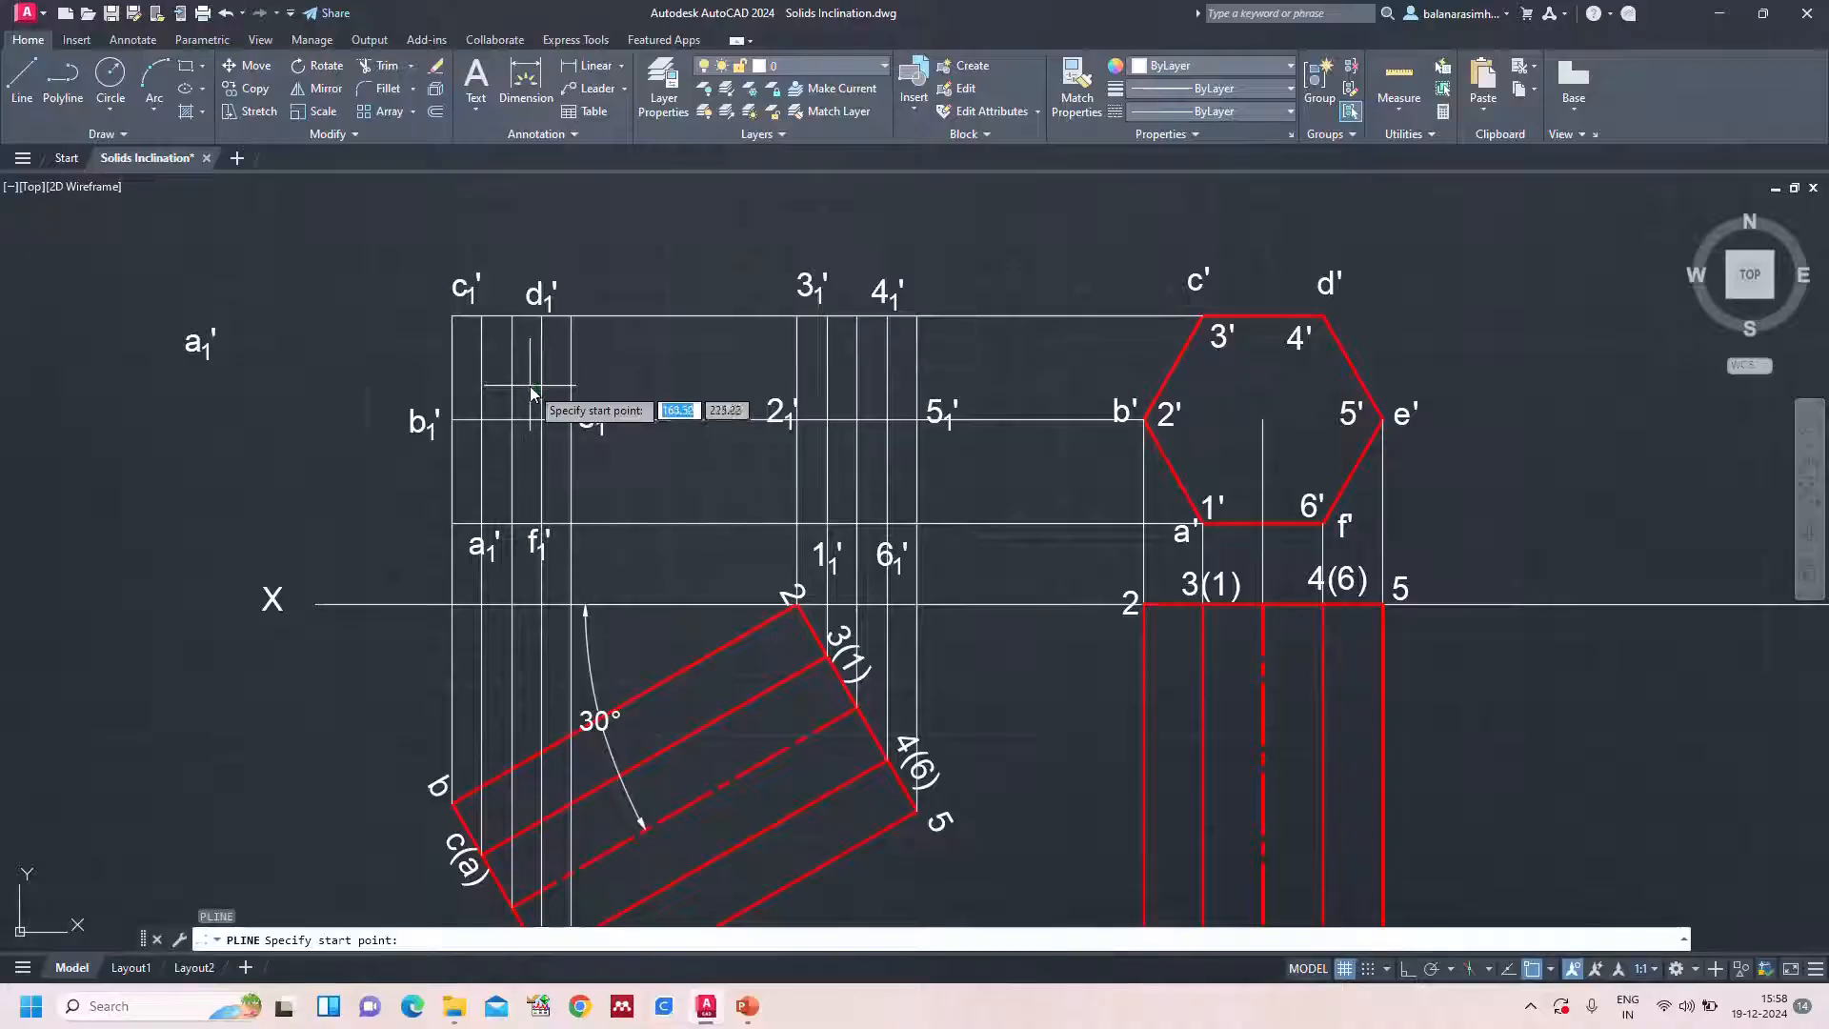
pyautogui.click(482, 523)
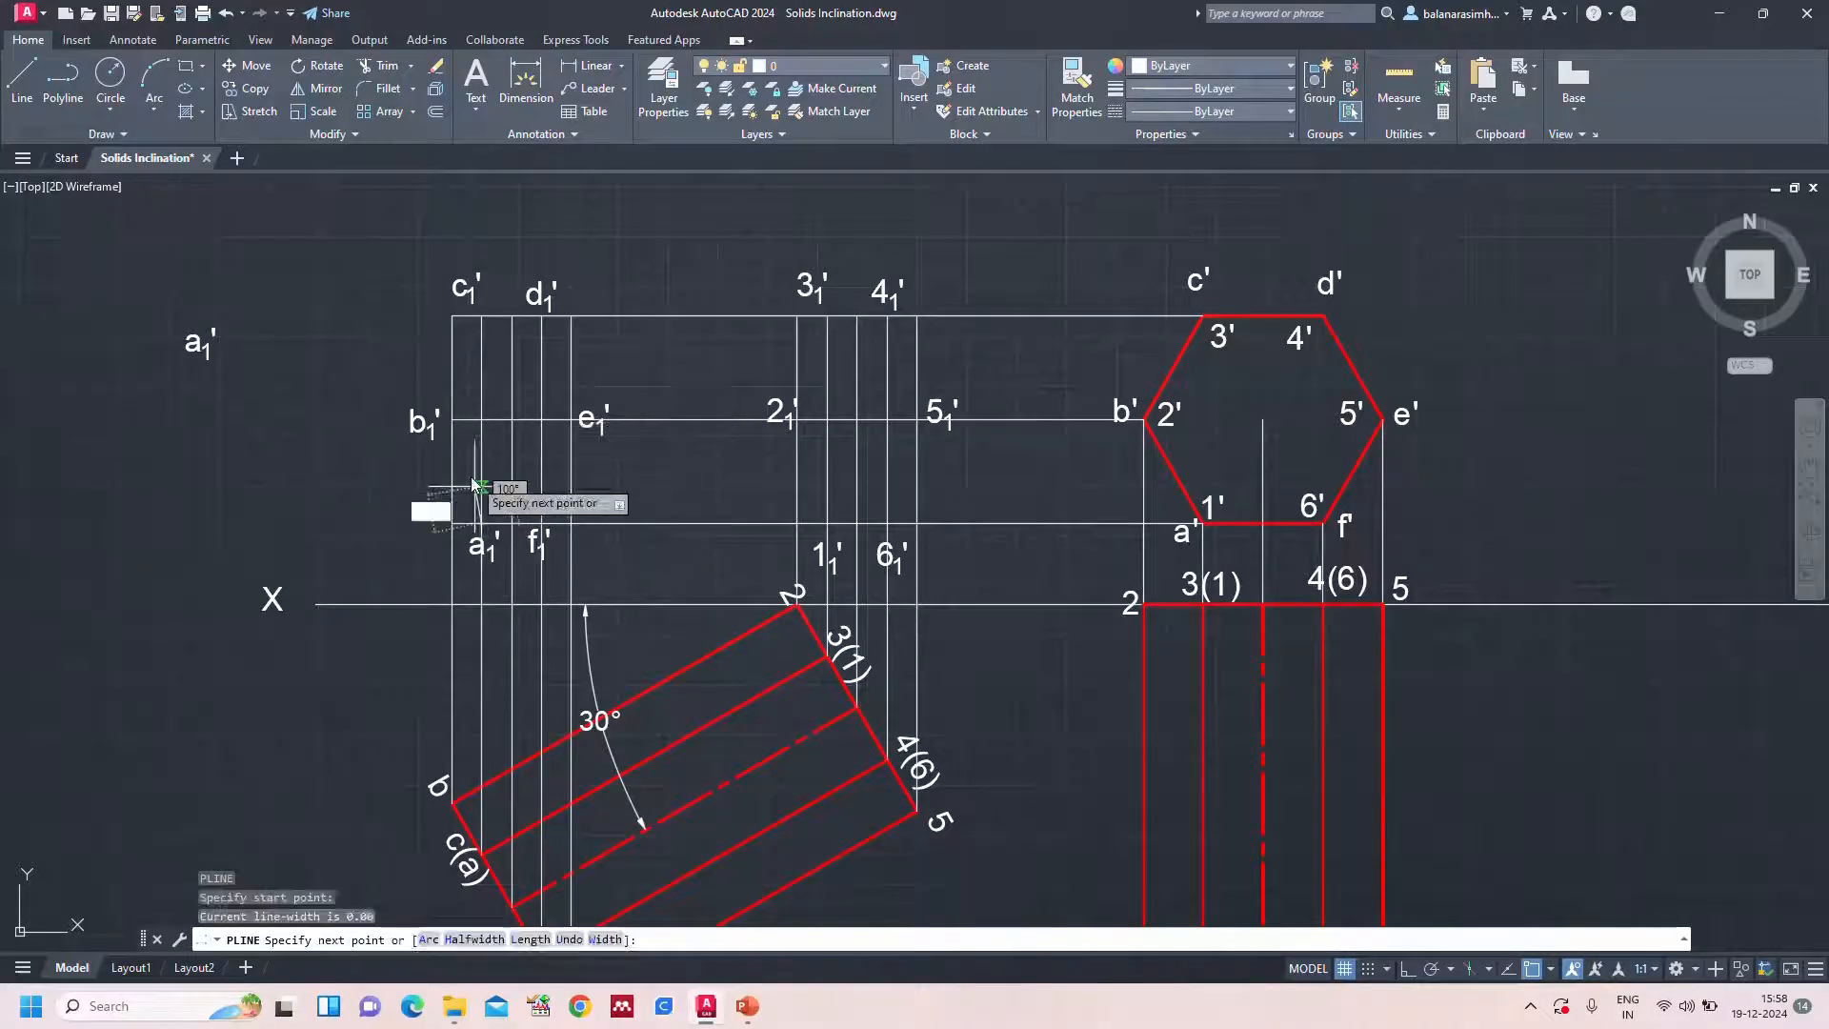
pyautogui.click(452, 419)
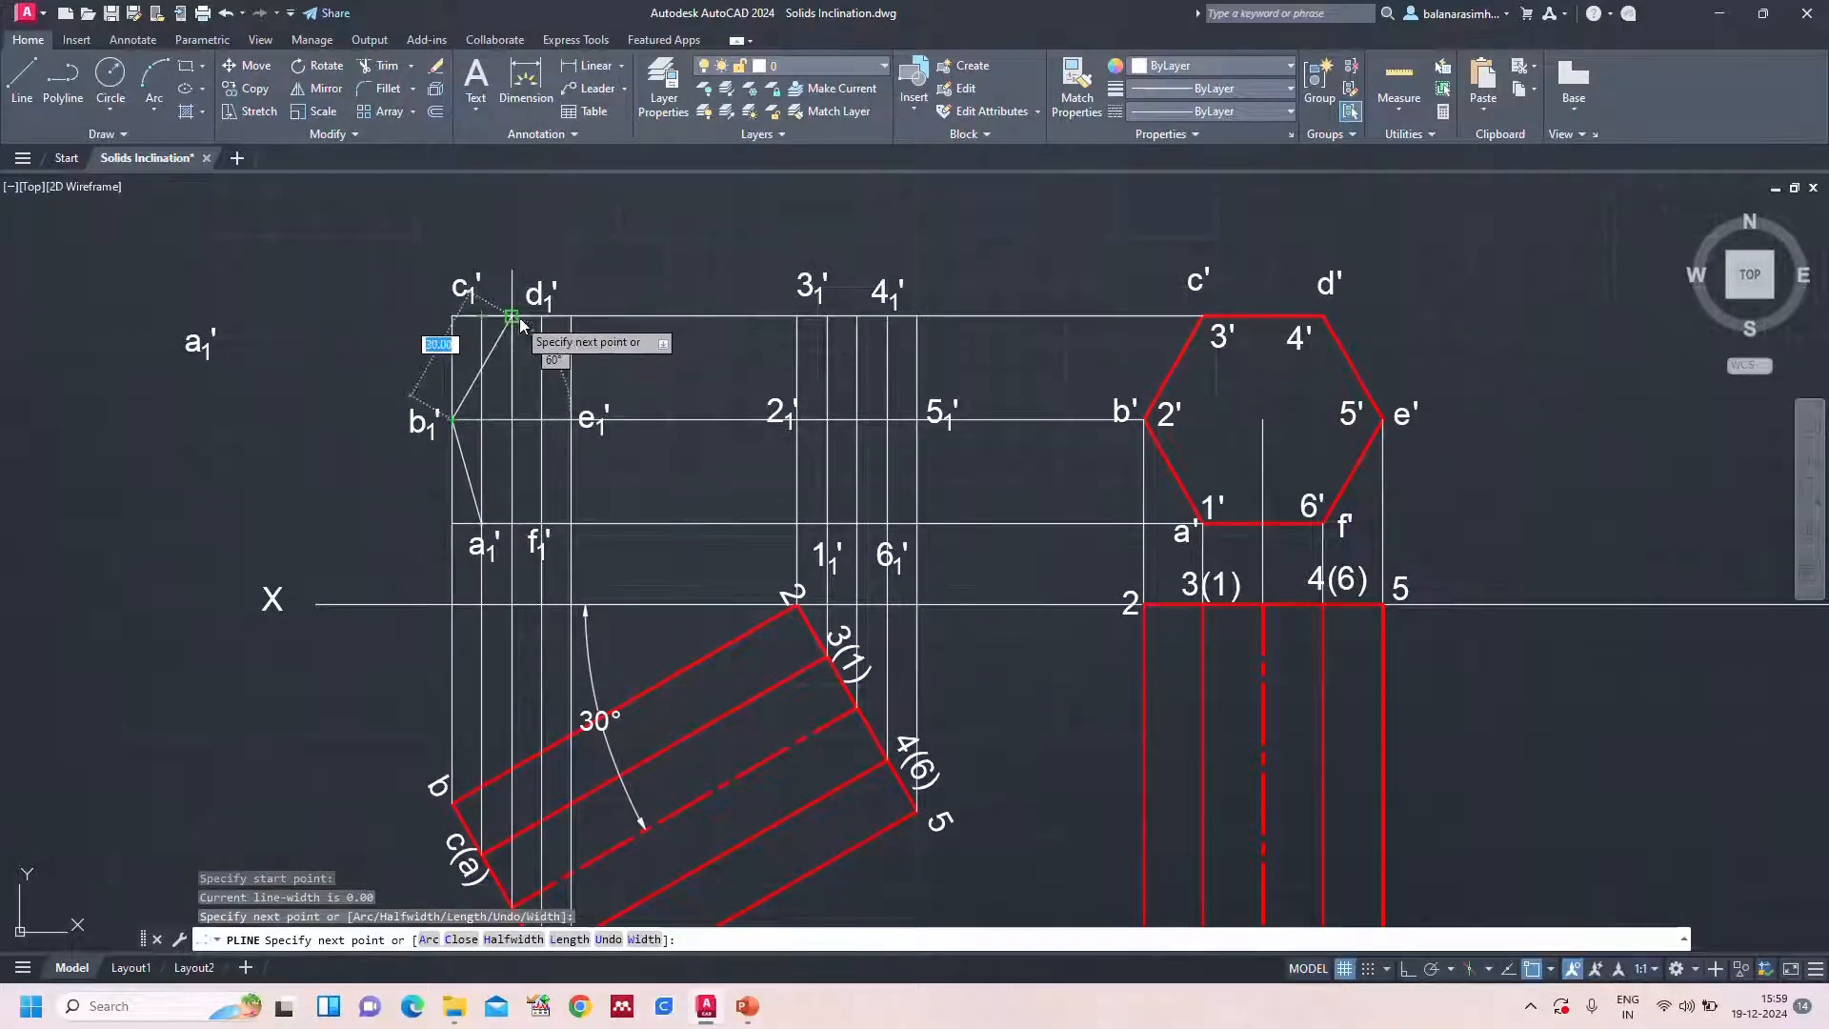
pyautogui.click(482, 315)
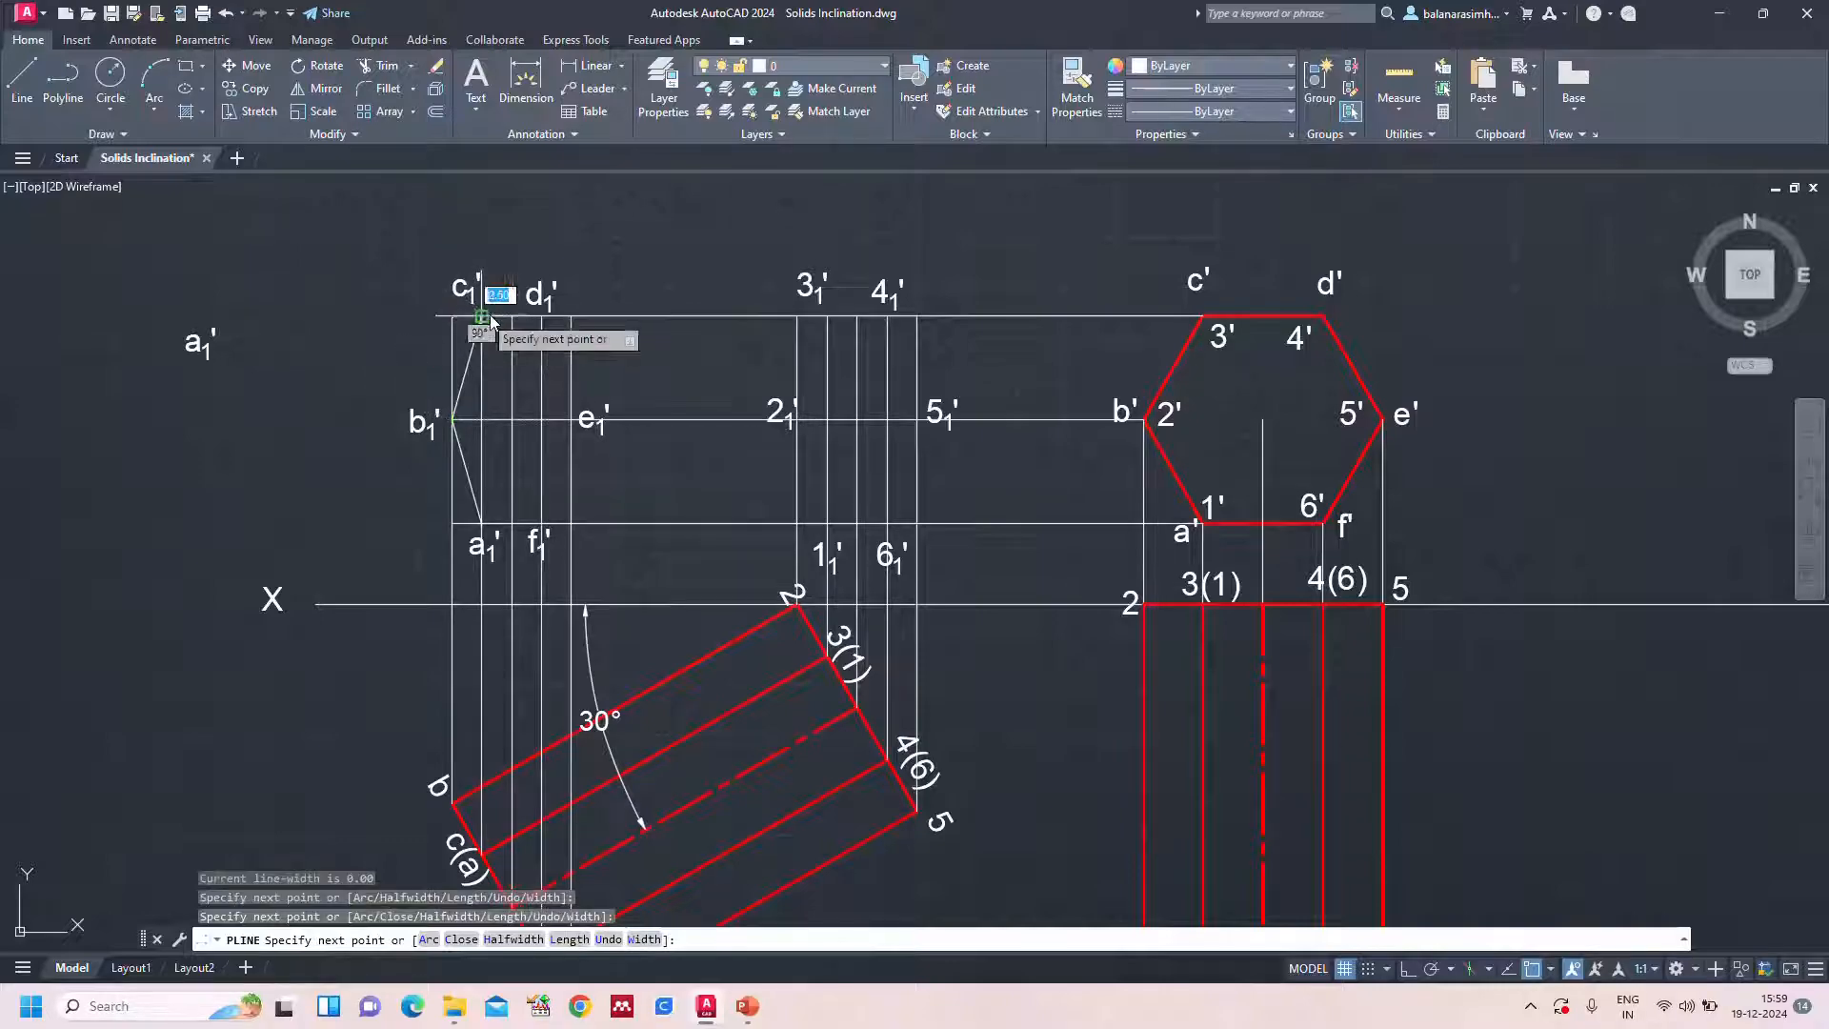
pyautogui.click(542, 315)
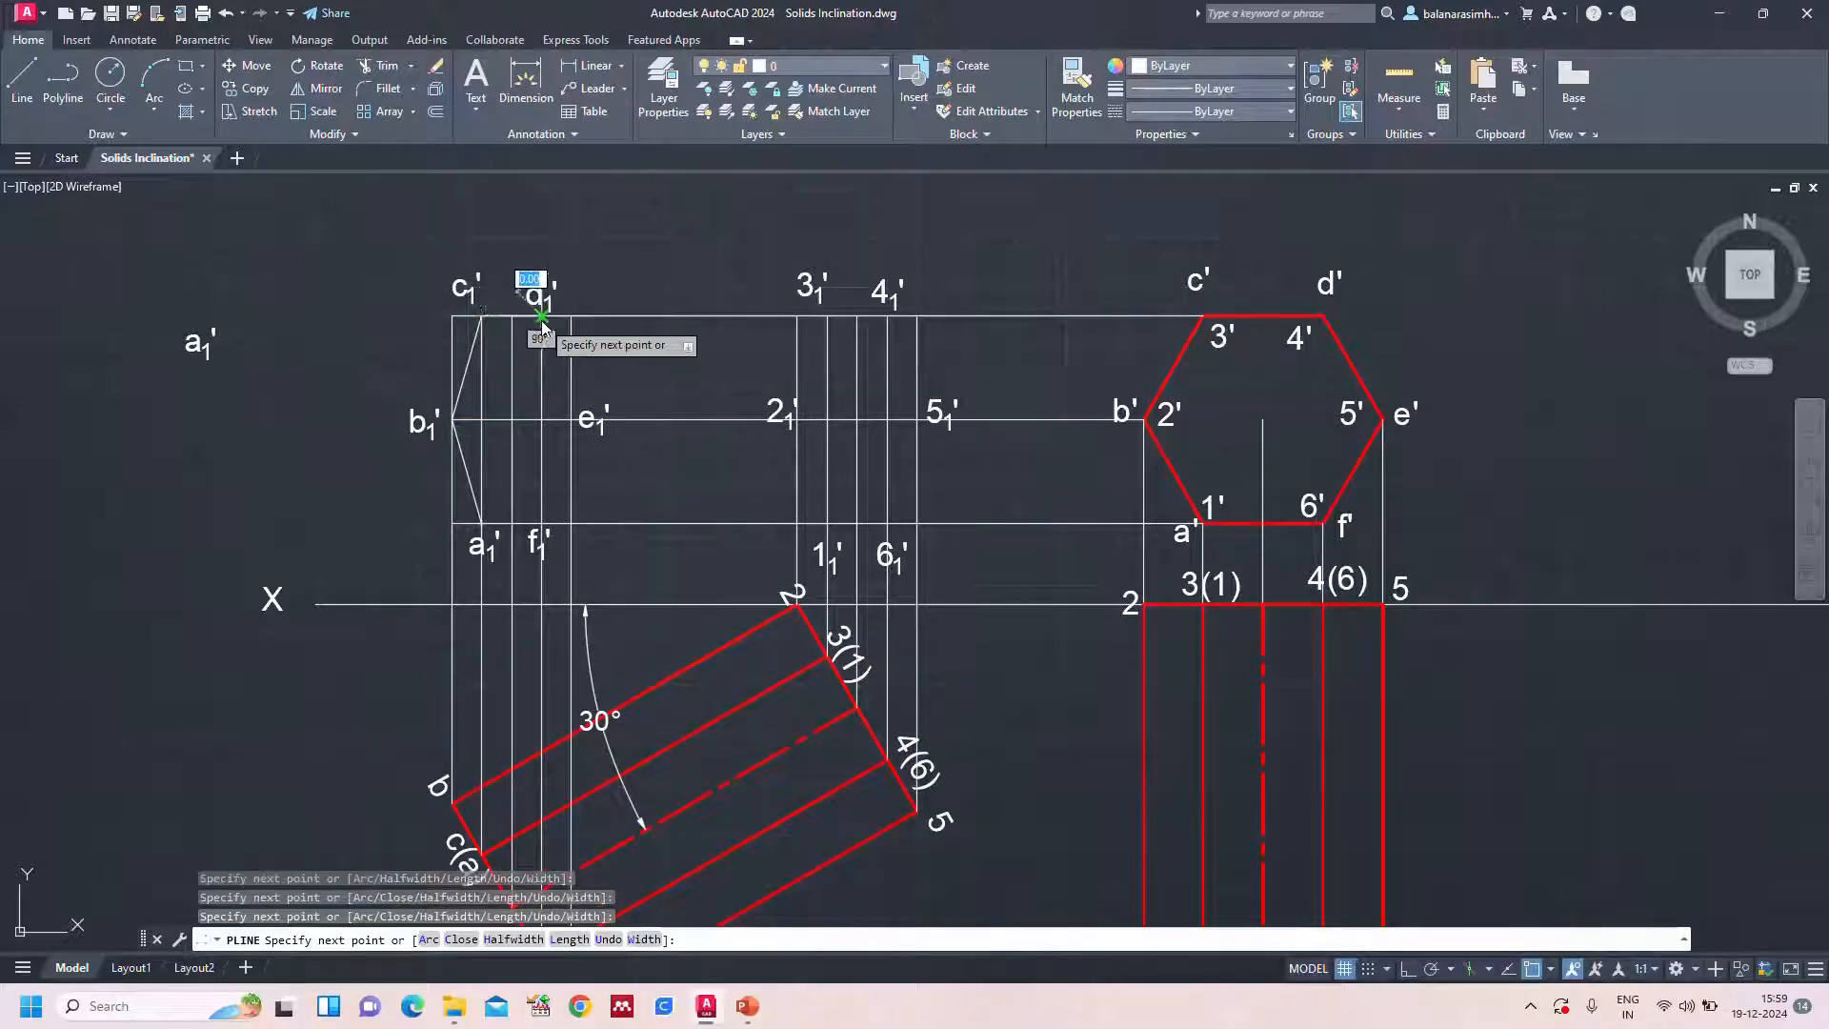
pyautogui.click(570, 419)
pyautogui.click(542, 523)
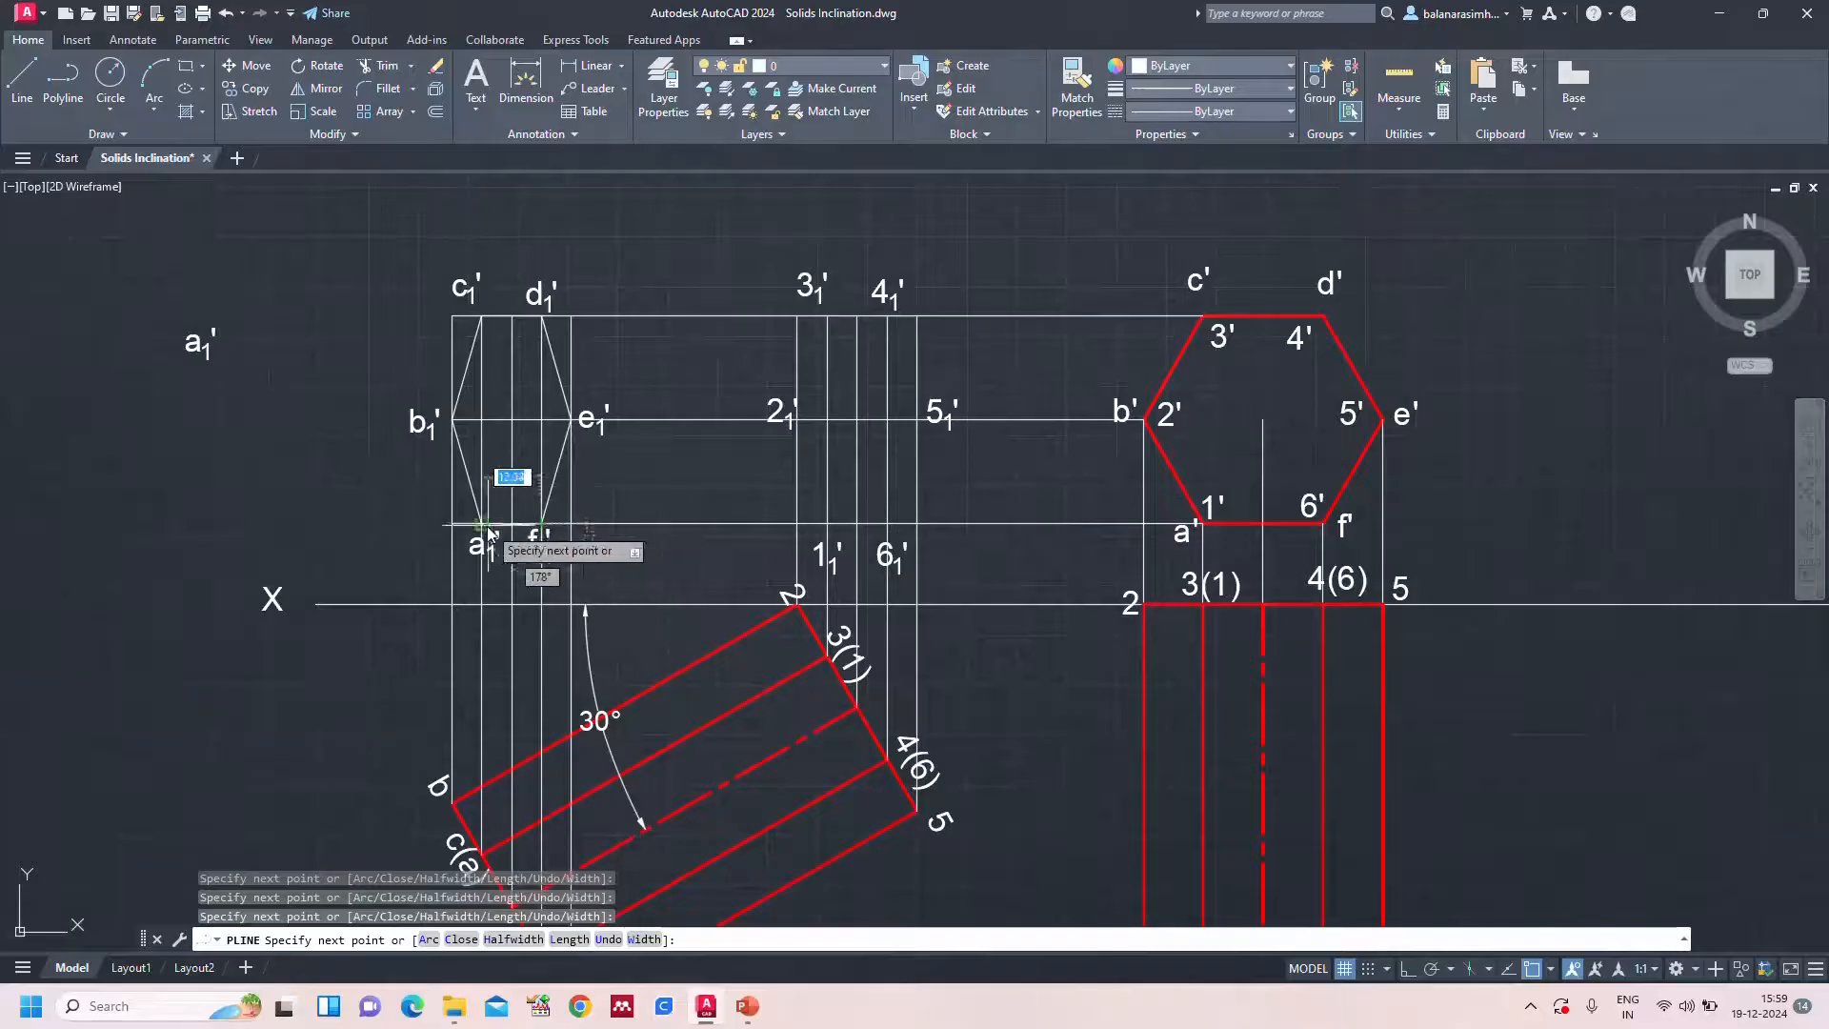
pyautogui.click(482, 523)
pyautogui.press('Return')
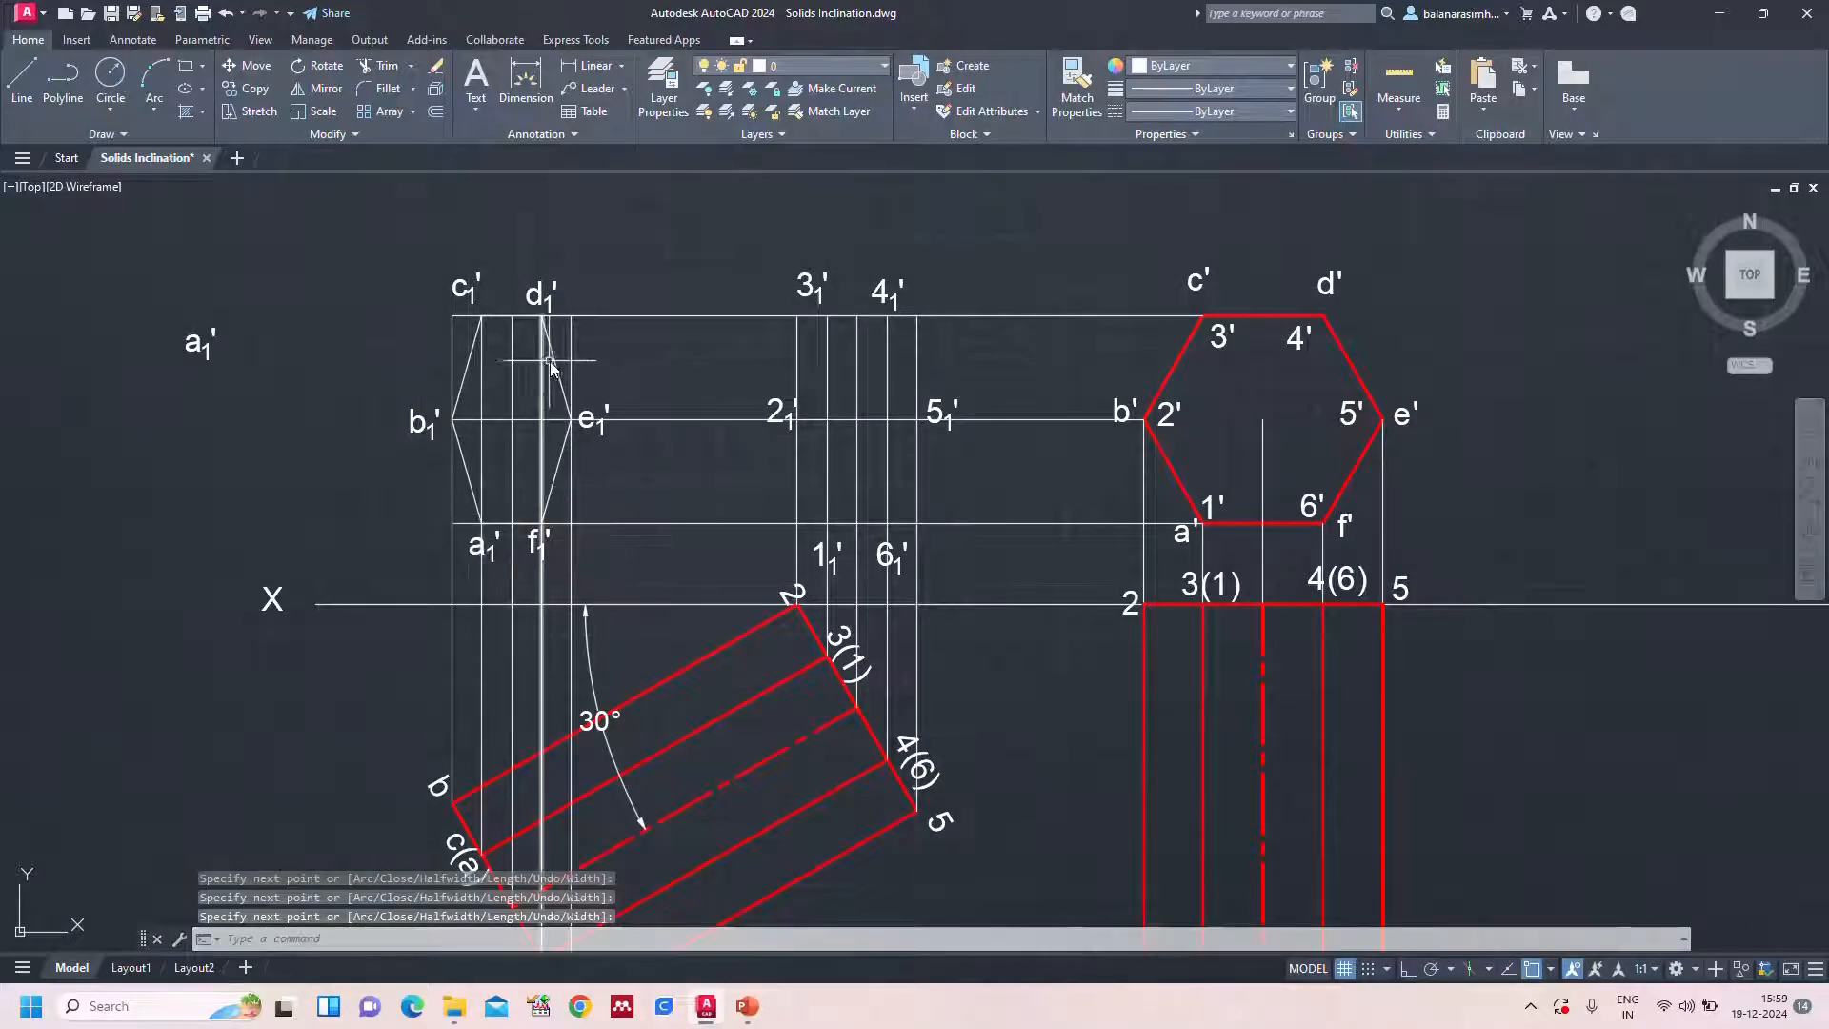
# Set the hexagon a1'–f1' to red with a 0.35 mm lineweight and save the drawing
pyautogui.click(558, 371)
pyautogui.click(1196, 66)
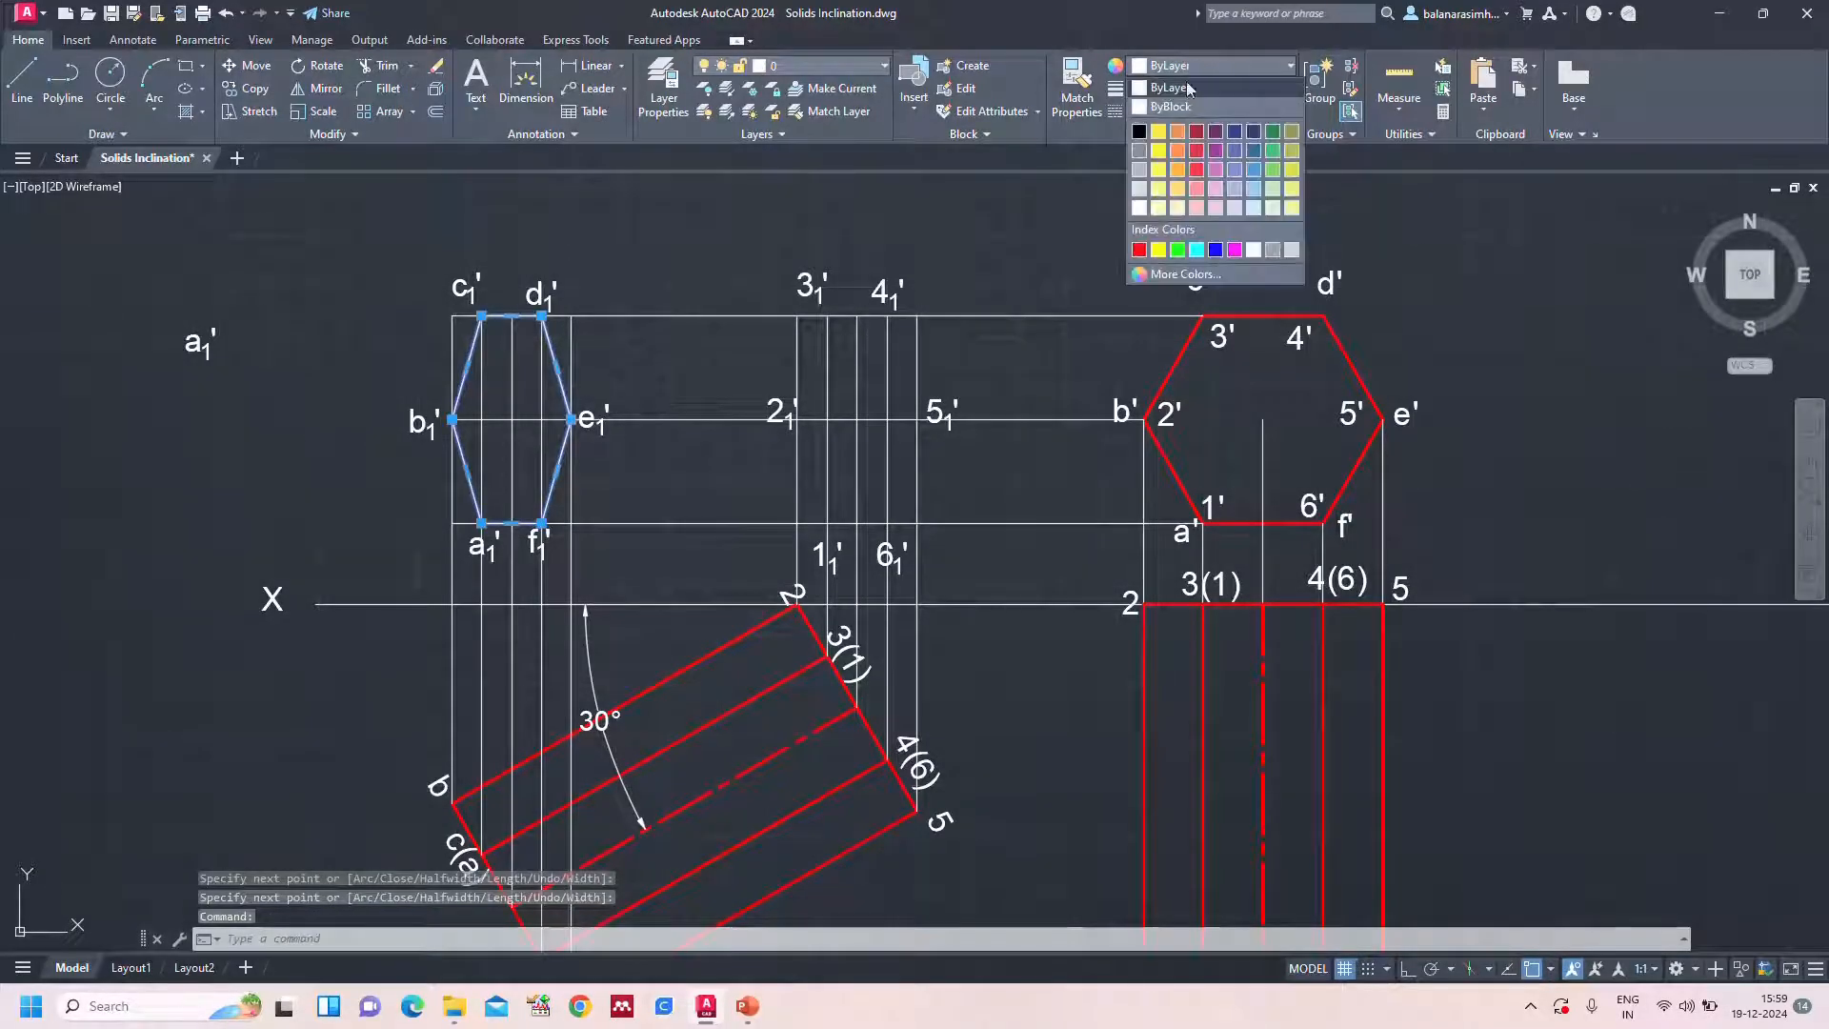
pyautogui.click(1140, 252)
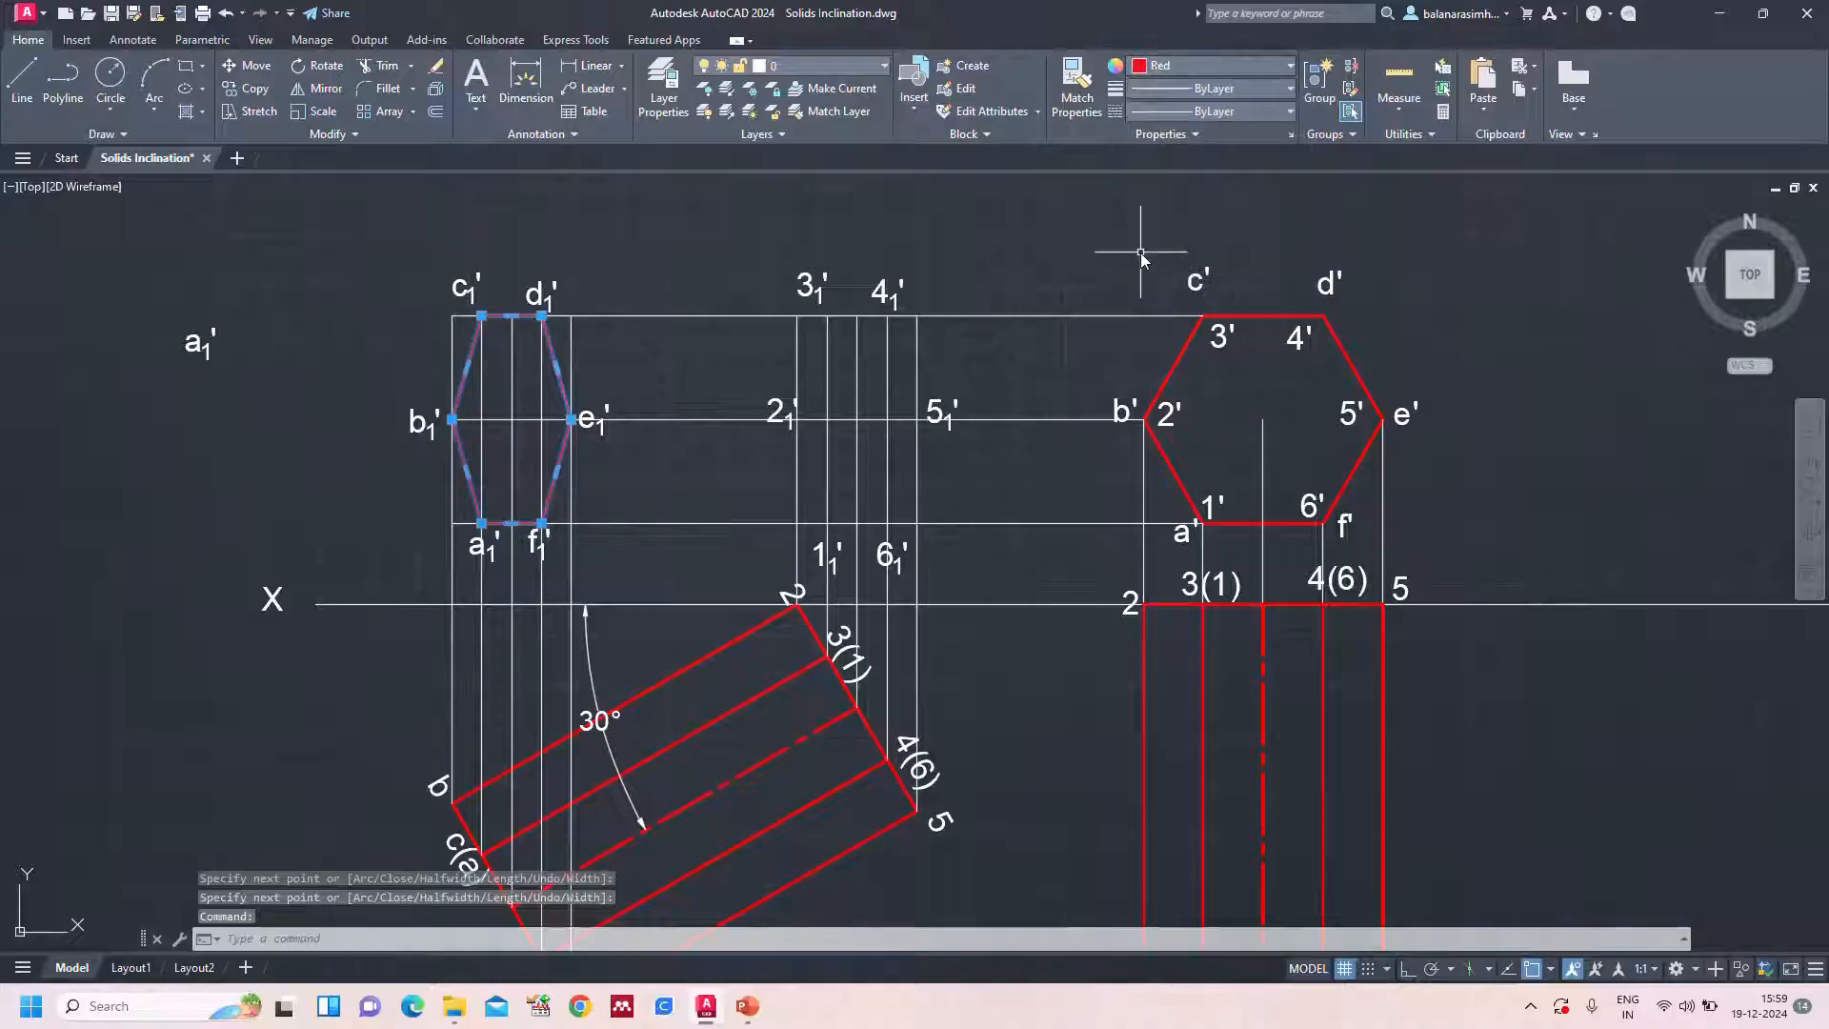
pyautogui.click(1214, 89)
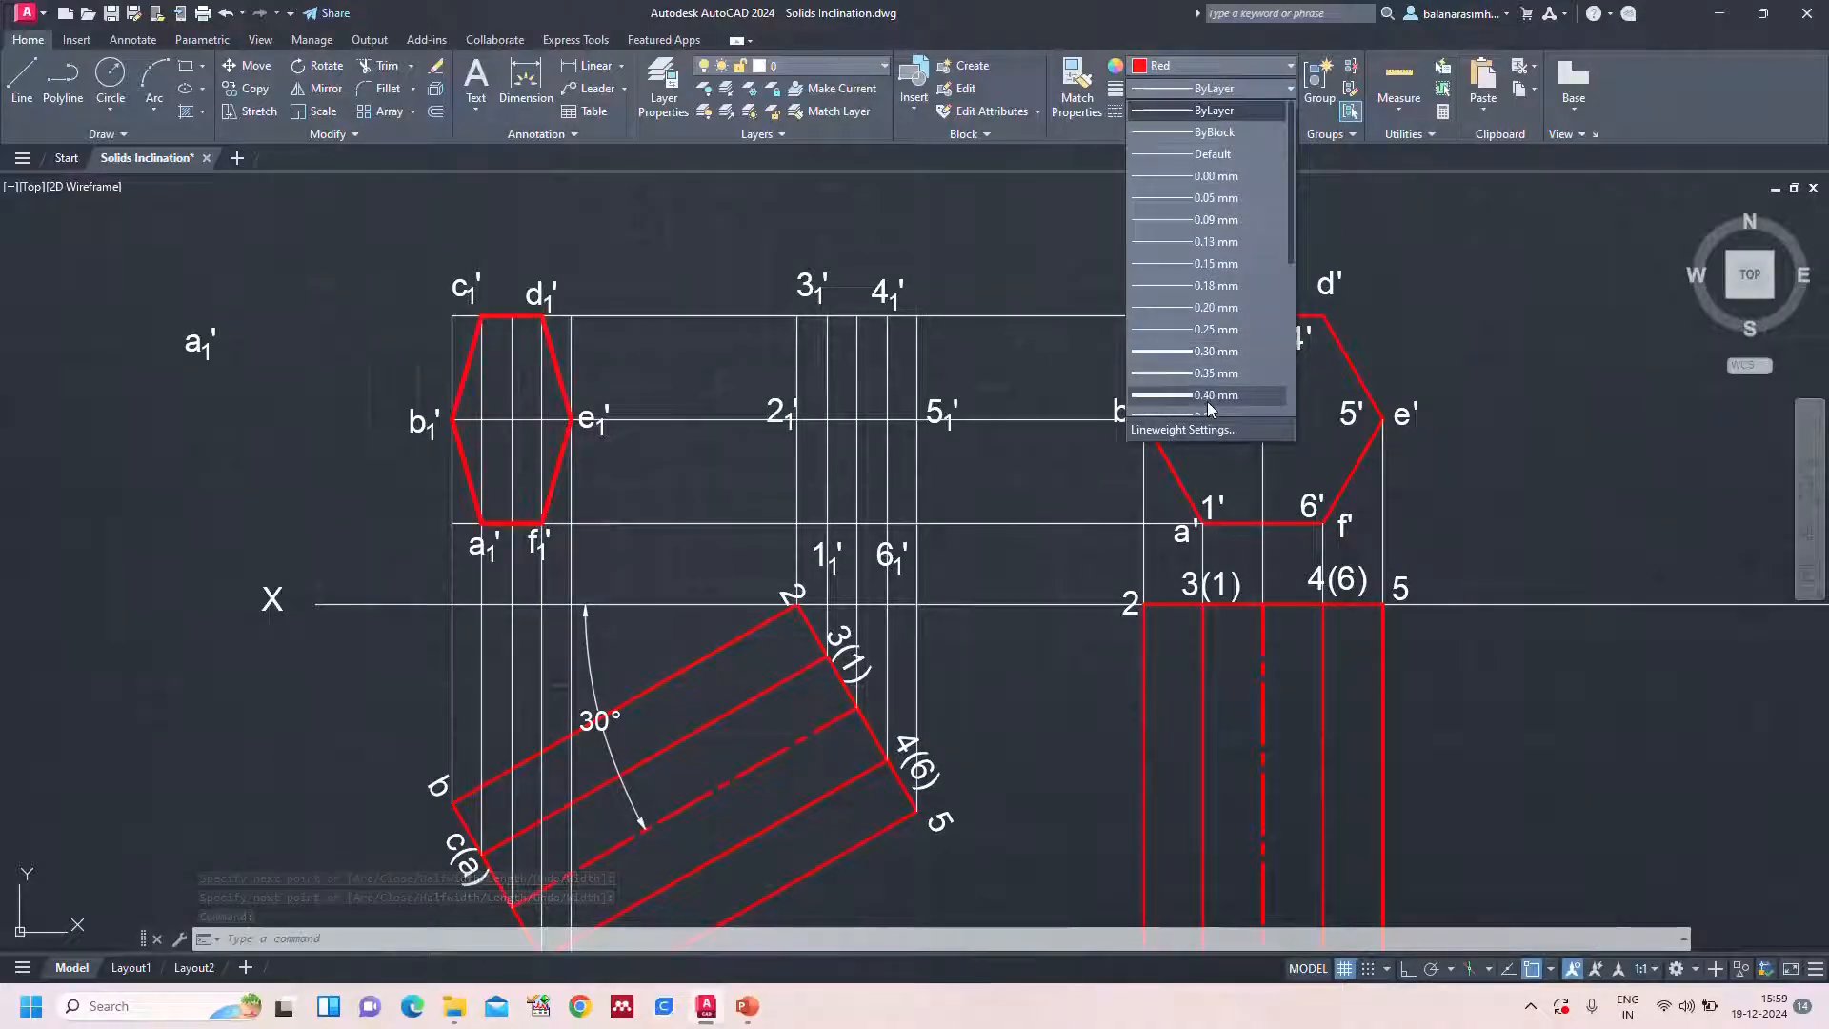
pyautogui.click(1218, 373)
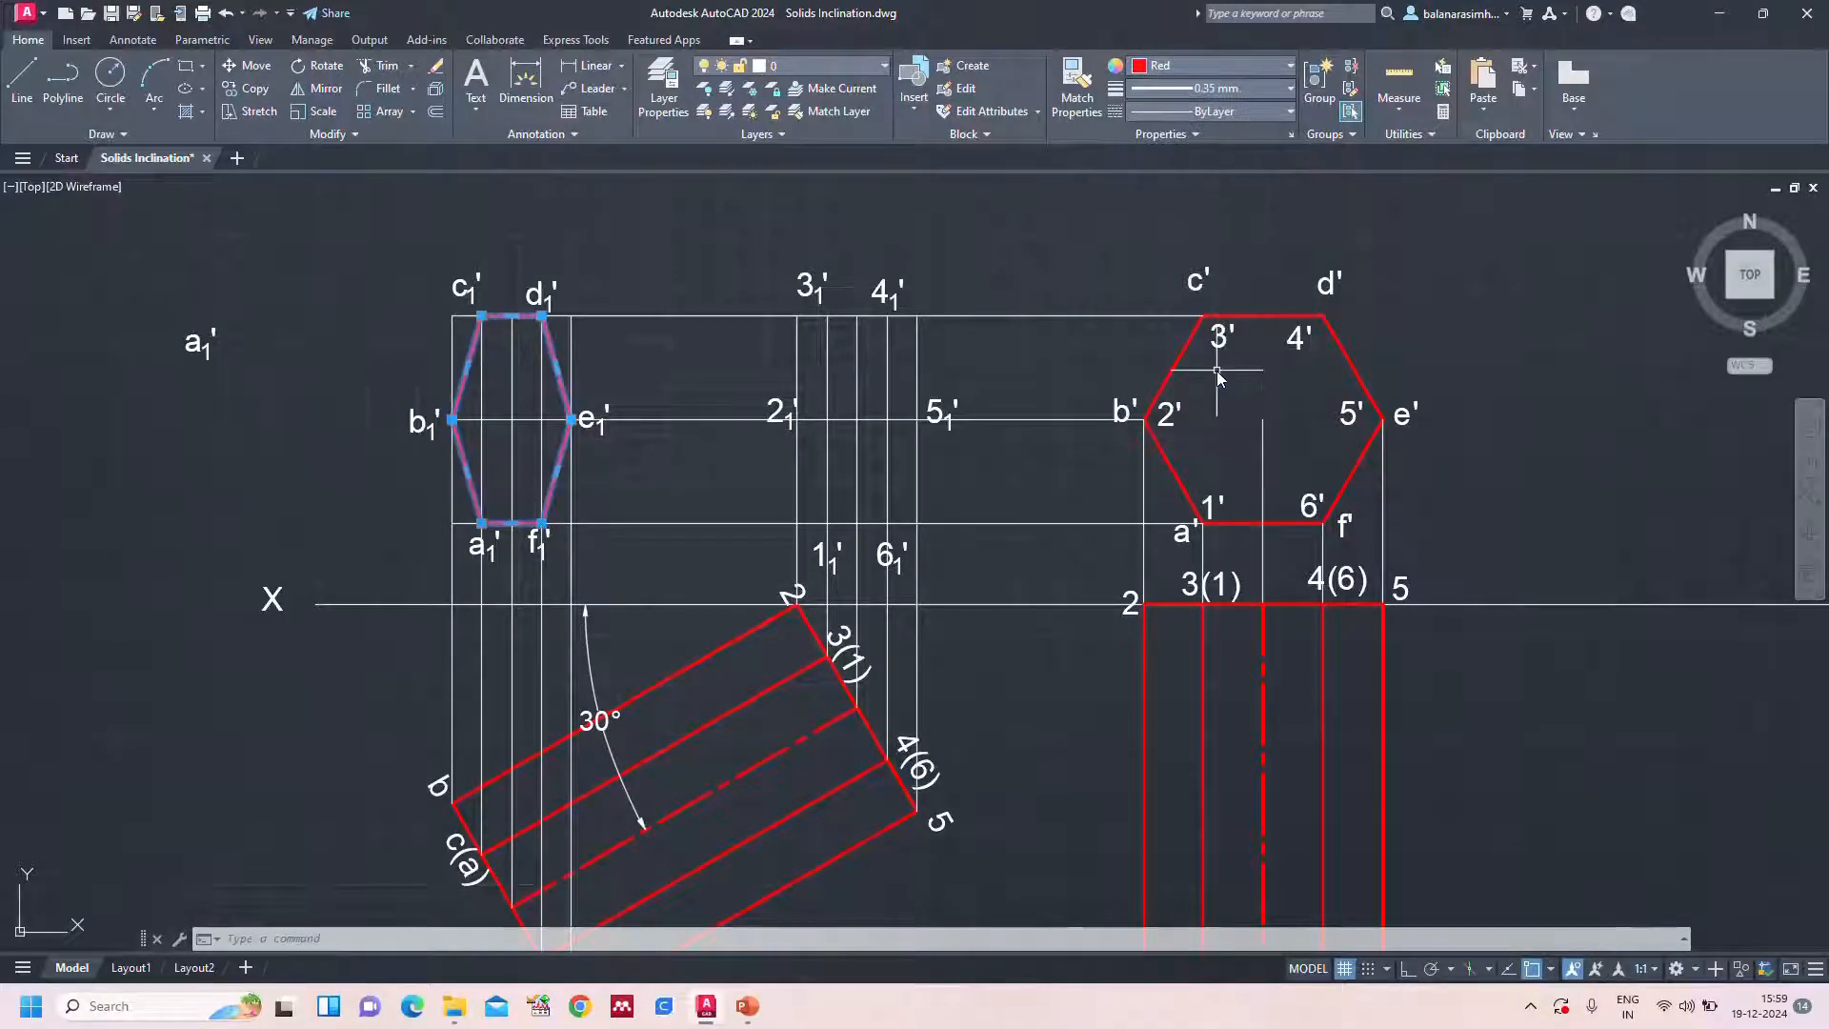
pyautogui.press('Escape')
pyautogui.hotkey('ctrl', 's')
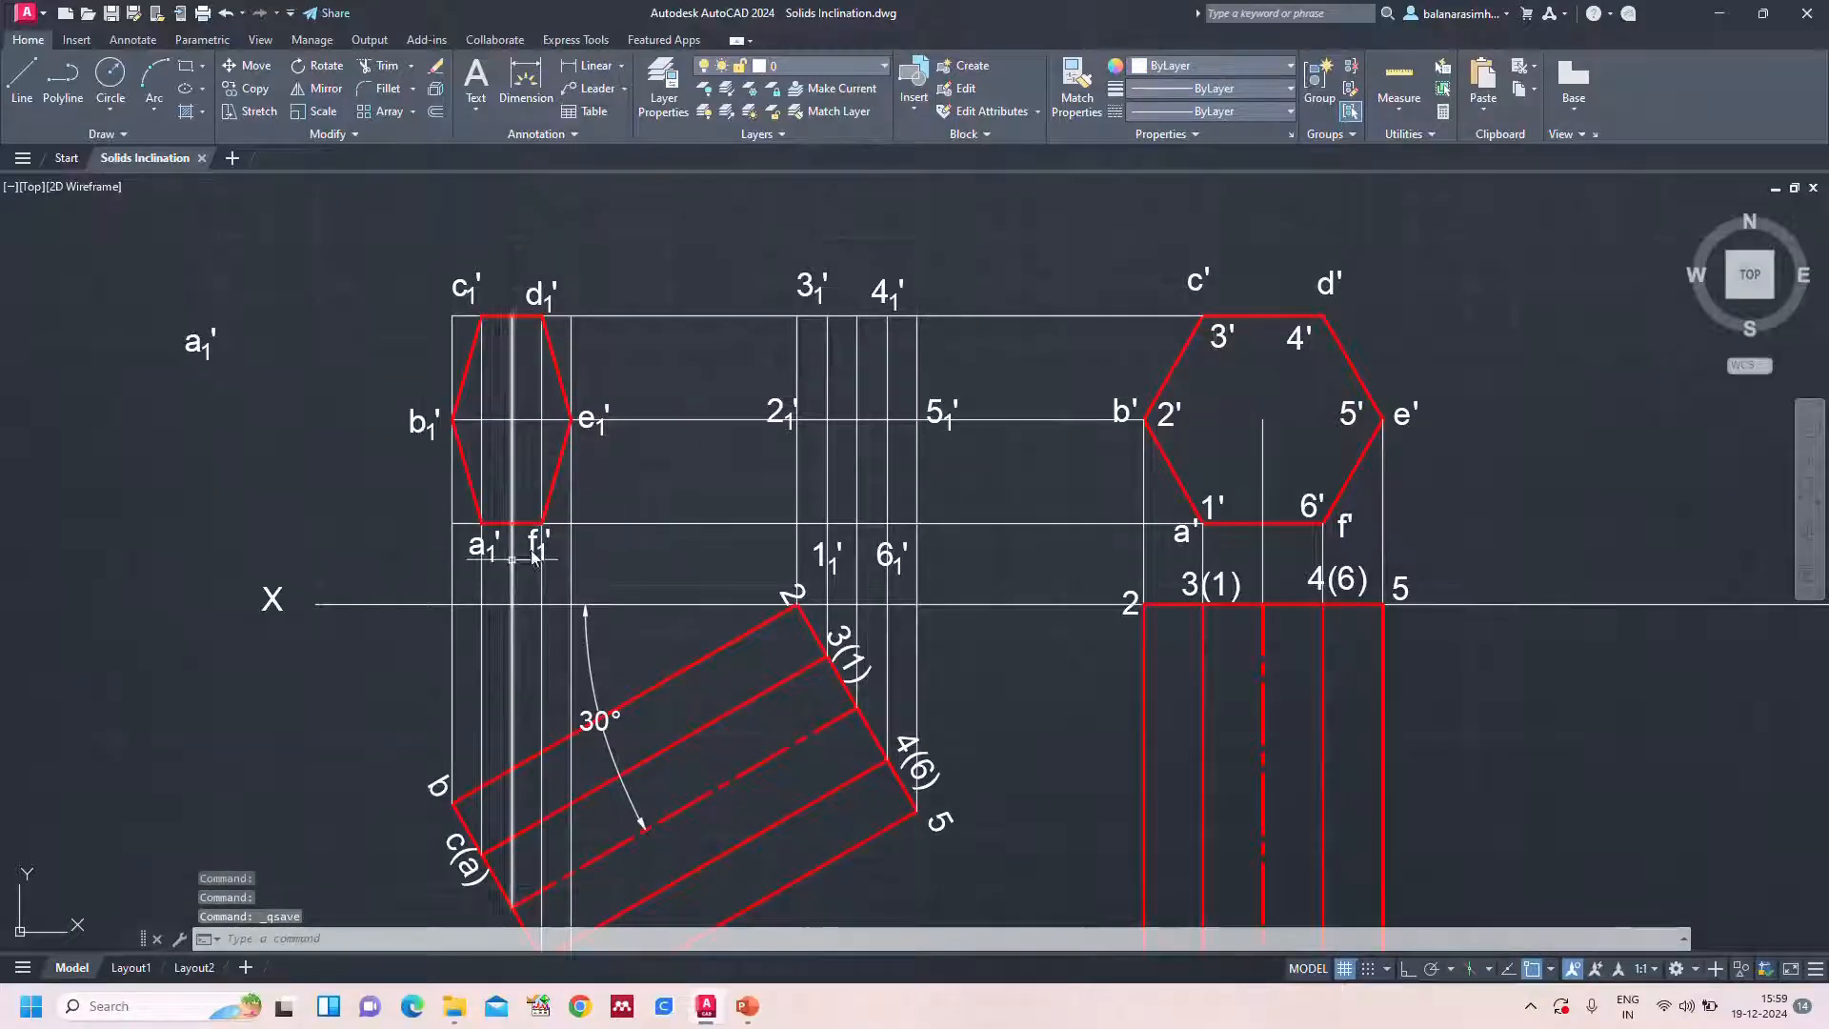
# Draw the other end face with lines through 1, 2, 3, 4, 5 and 6 (subscript 1, prime), ending back at the first point
pyautogui.press('l')
pyautogui.press('space')
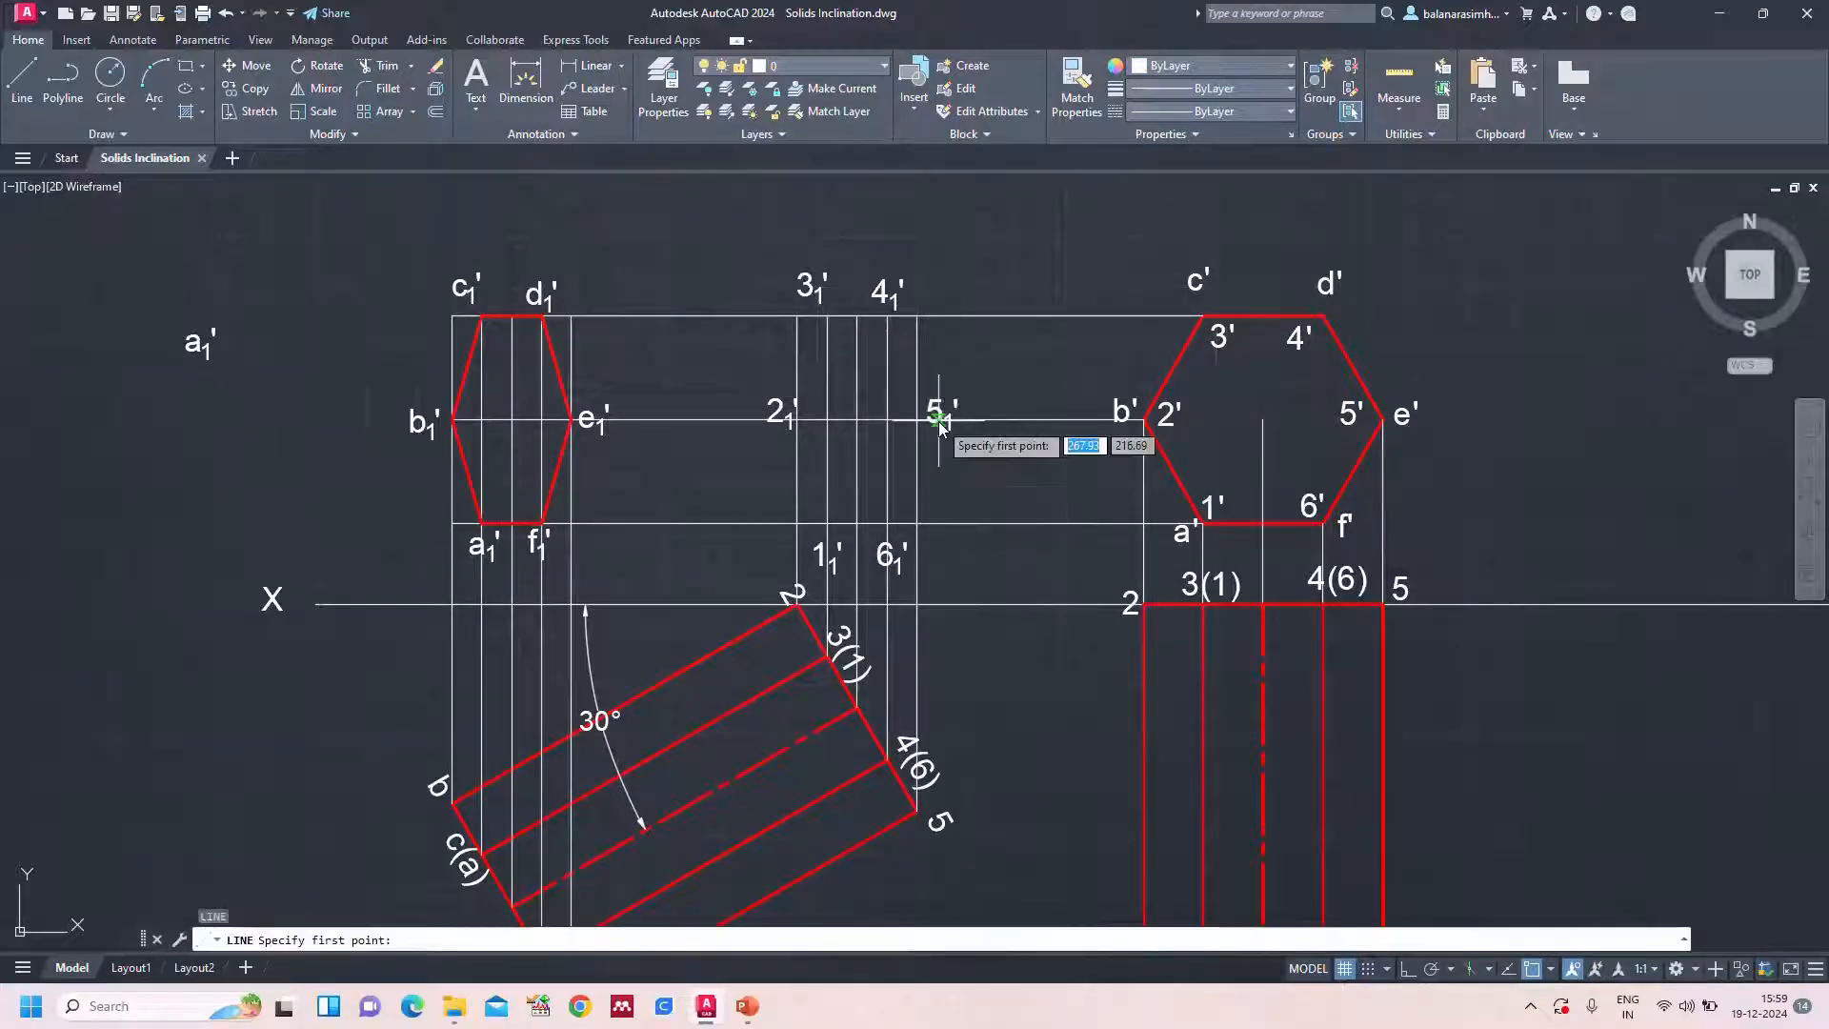
pyautogui.click(827, 523)
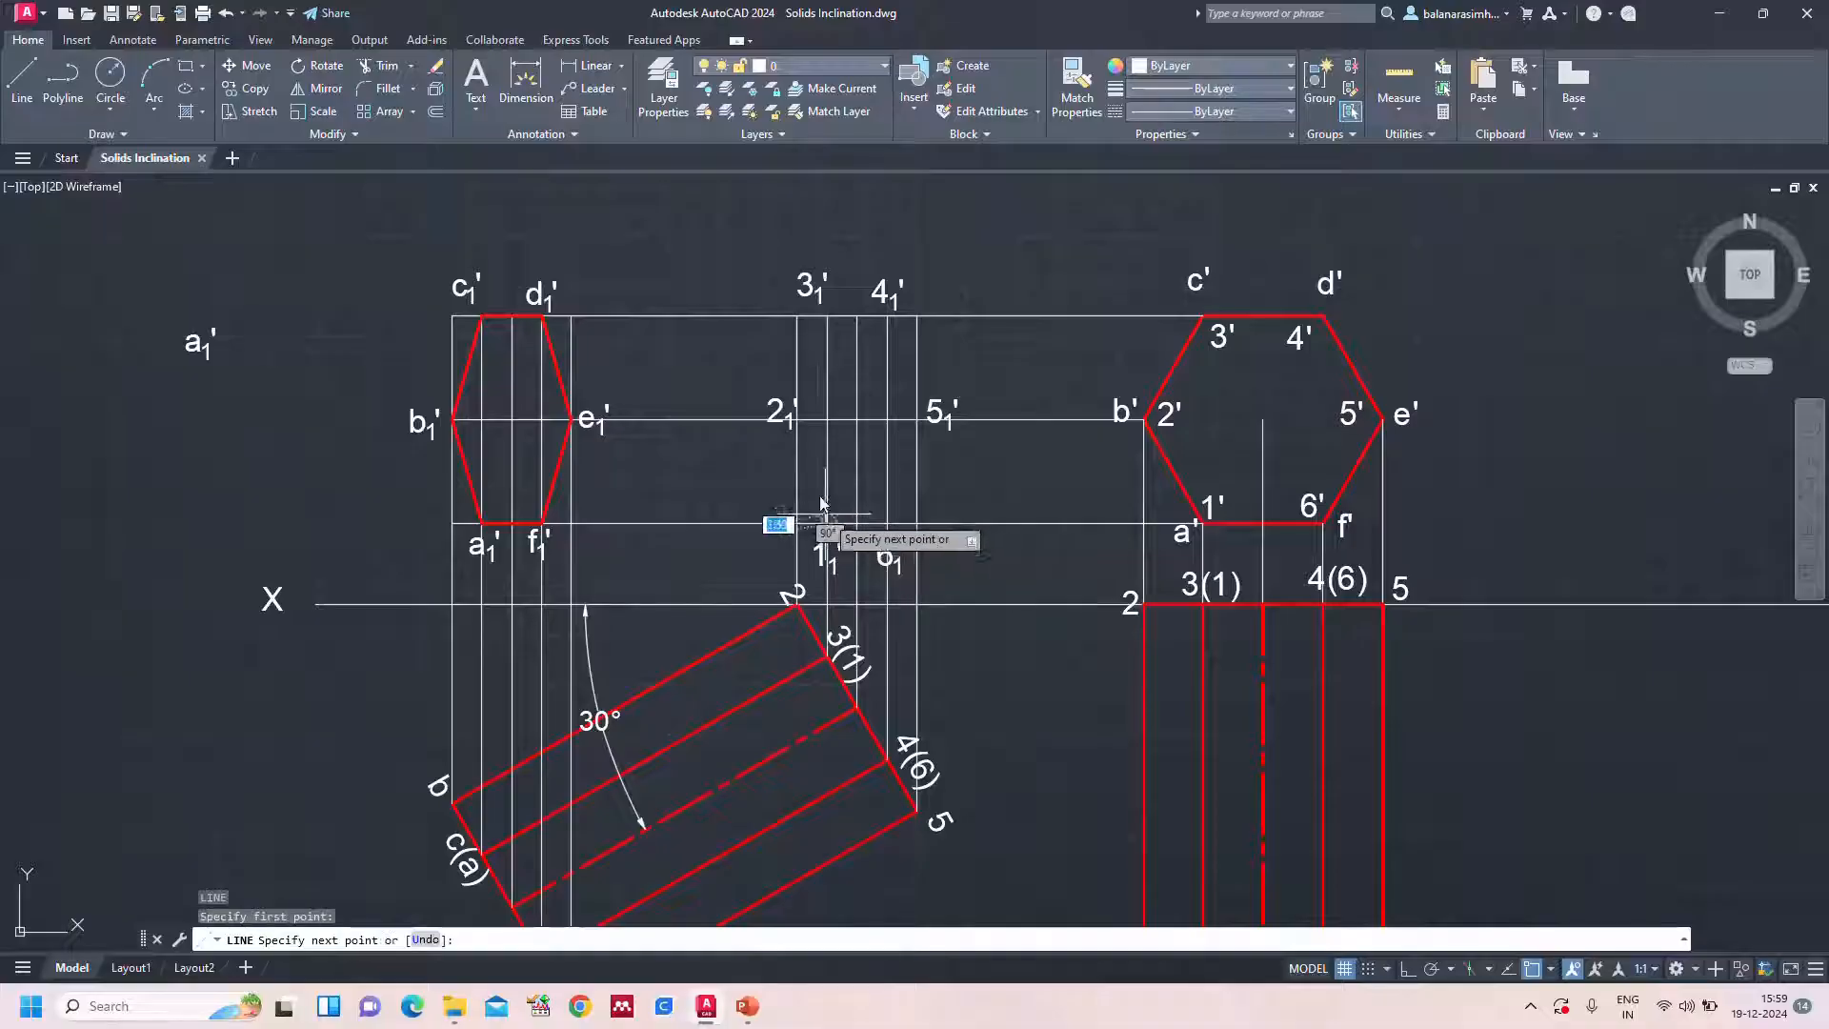
pyautogui.click(795, 420)
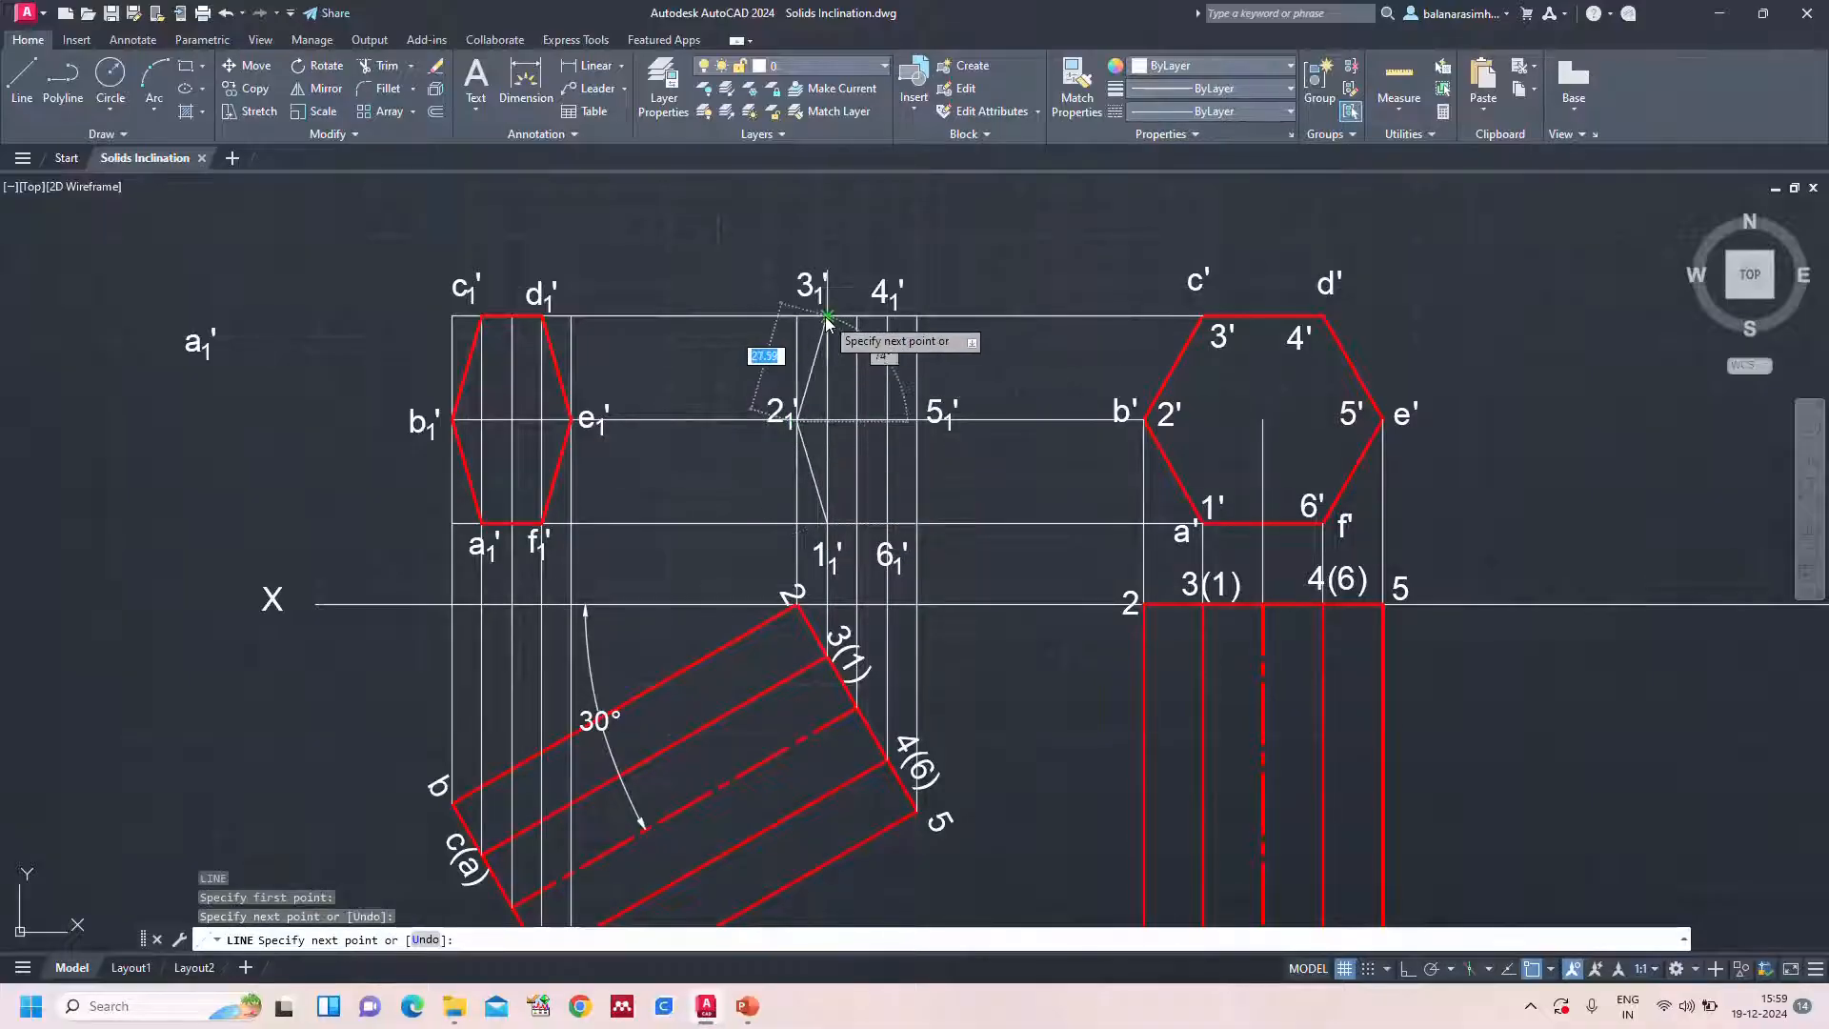
pyautogui.click(826, 315)
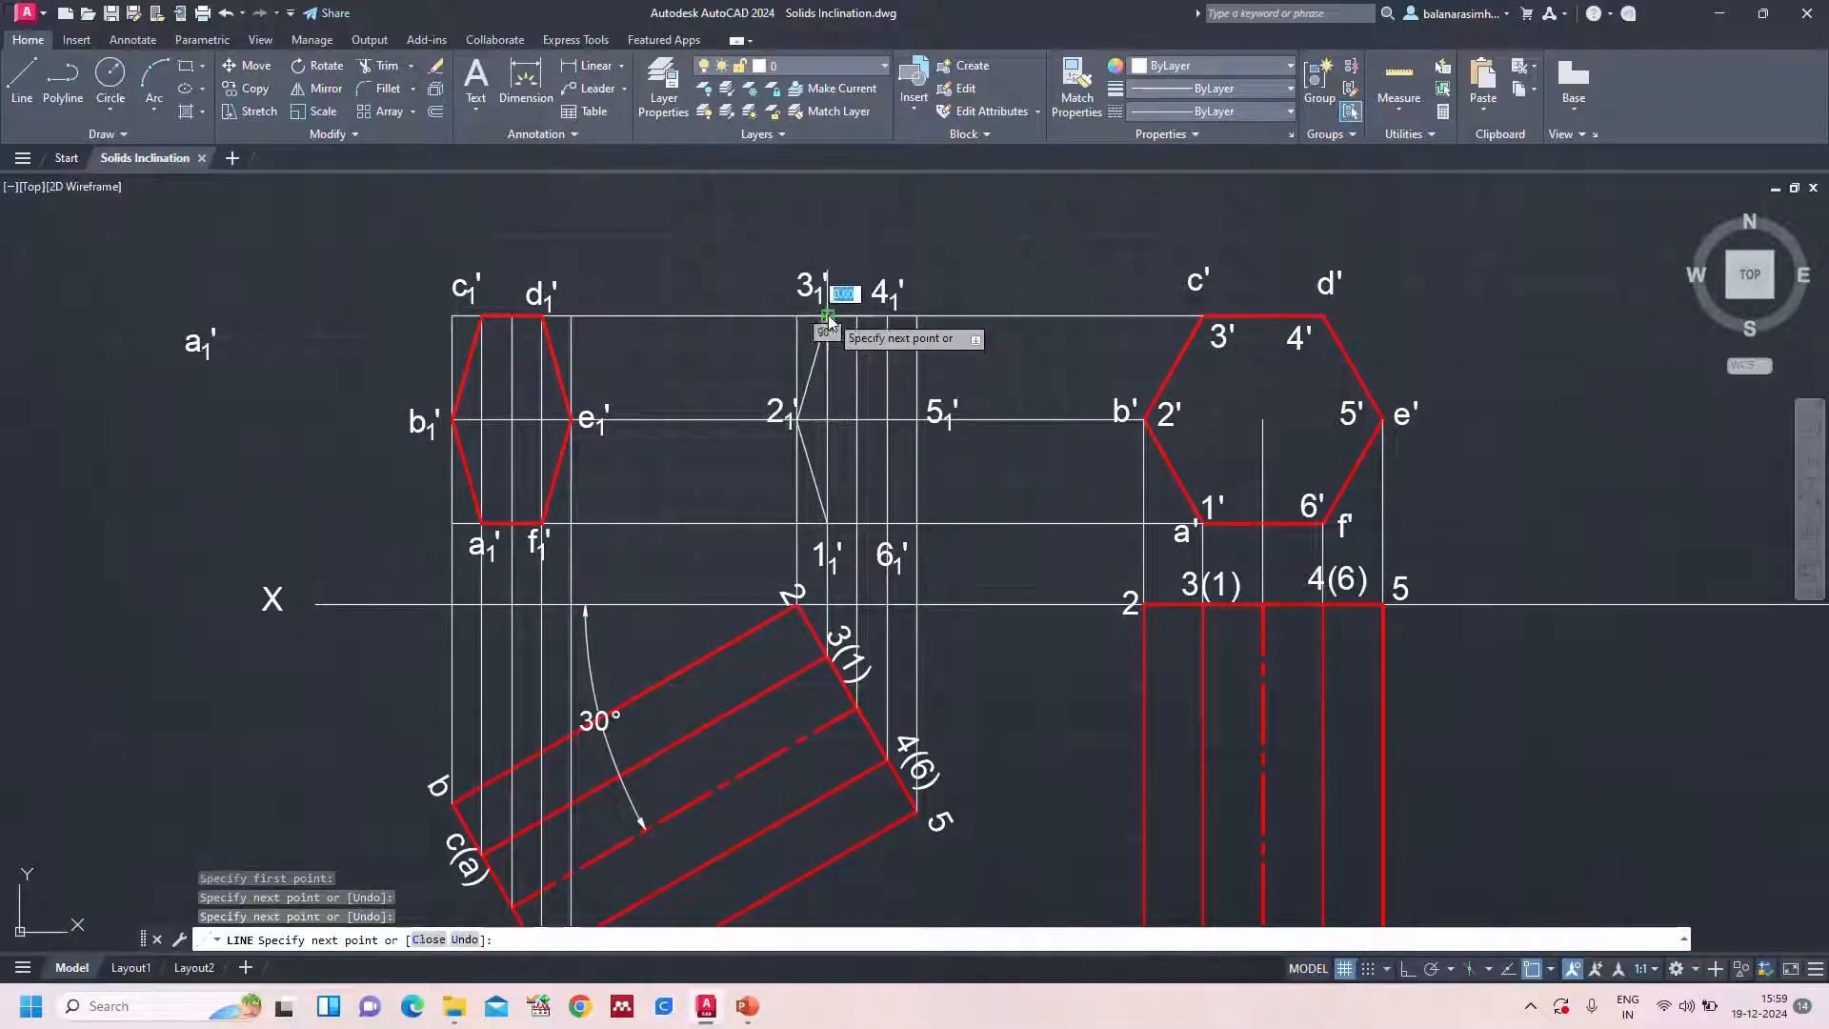
pyautogui.click(887, 315)
pyautogui.click(917, 420)
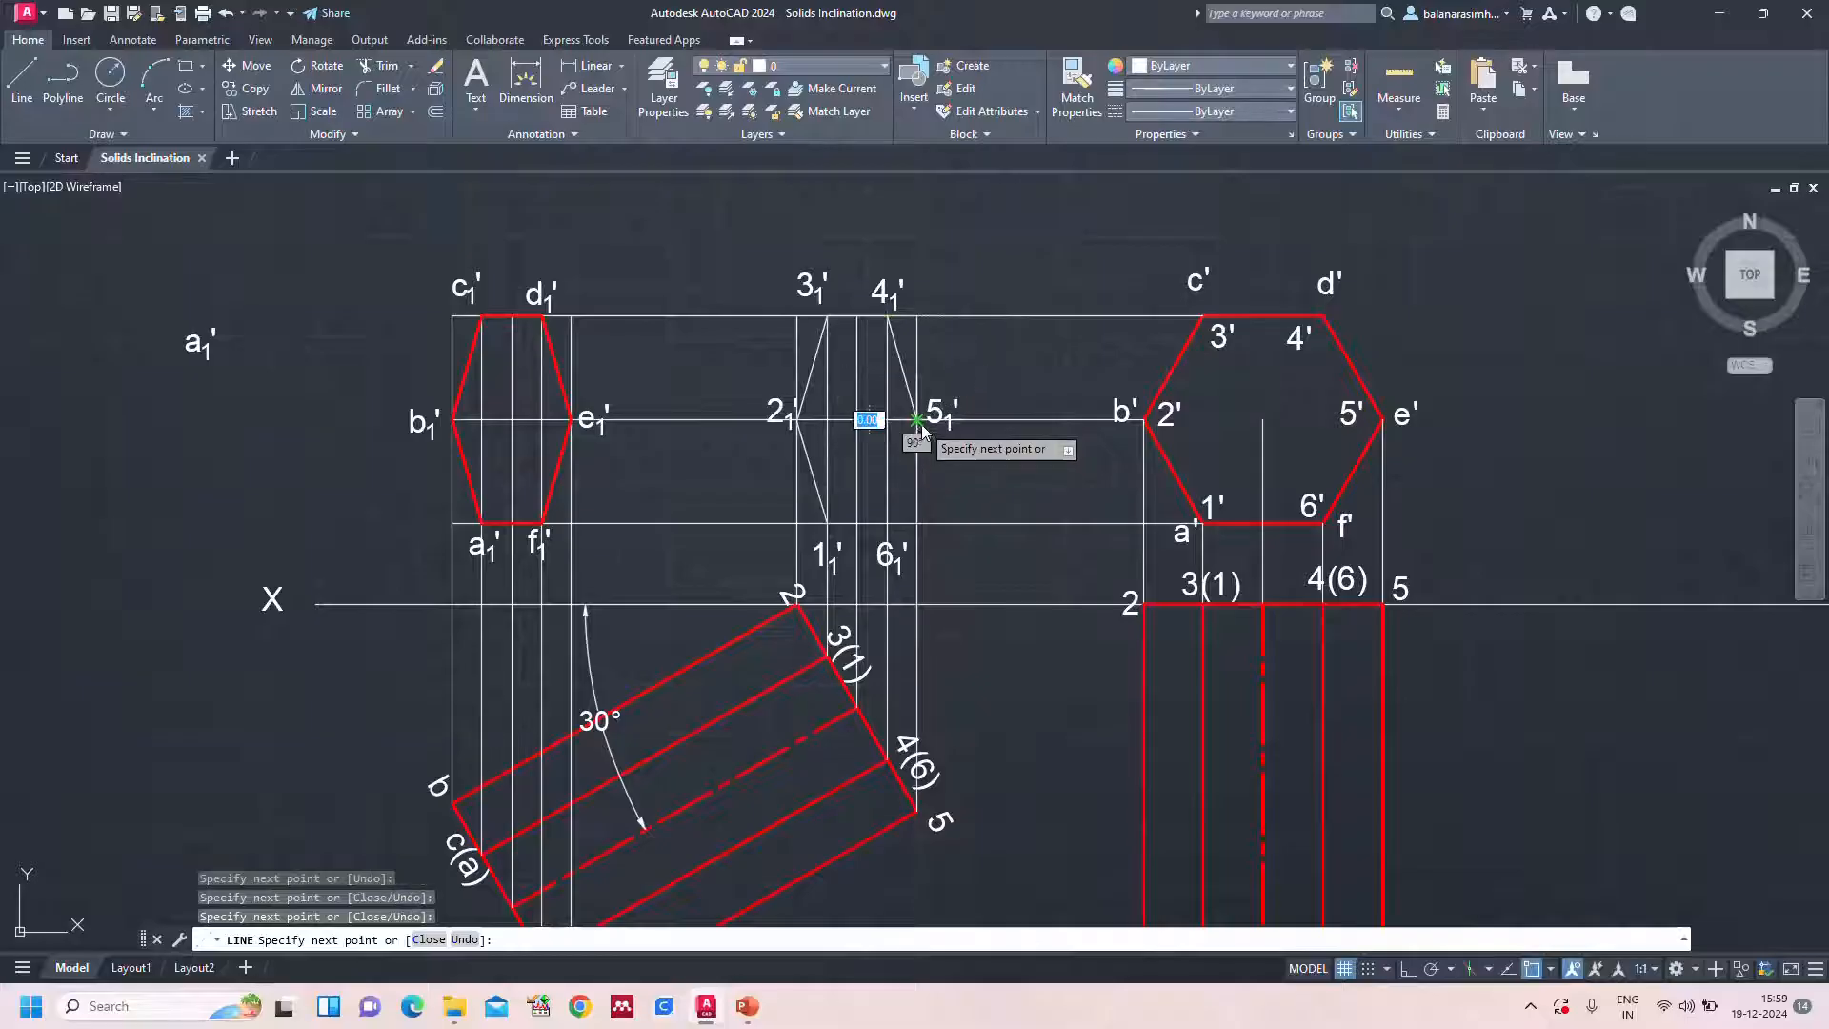
pyautogui.click(887, 523)
pyautogui.click(827, 522)
pyautogui.press('Return')
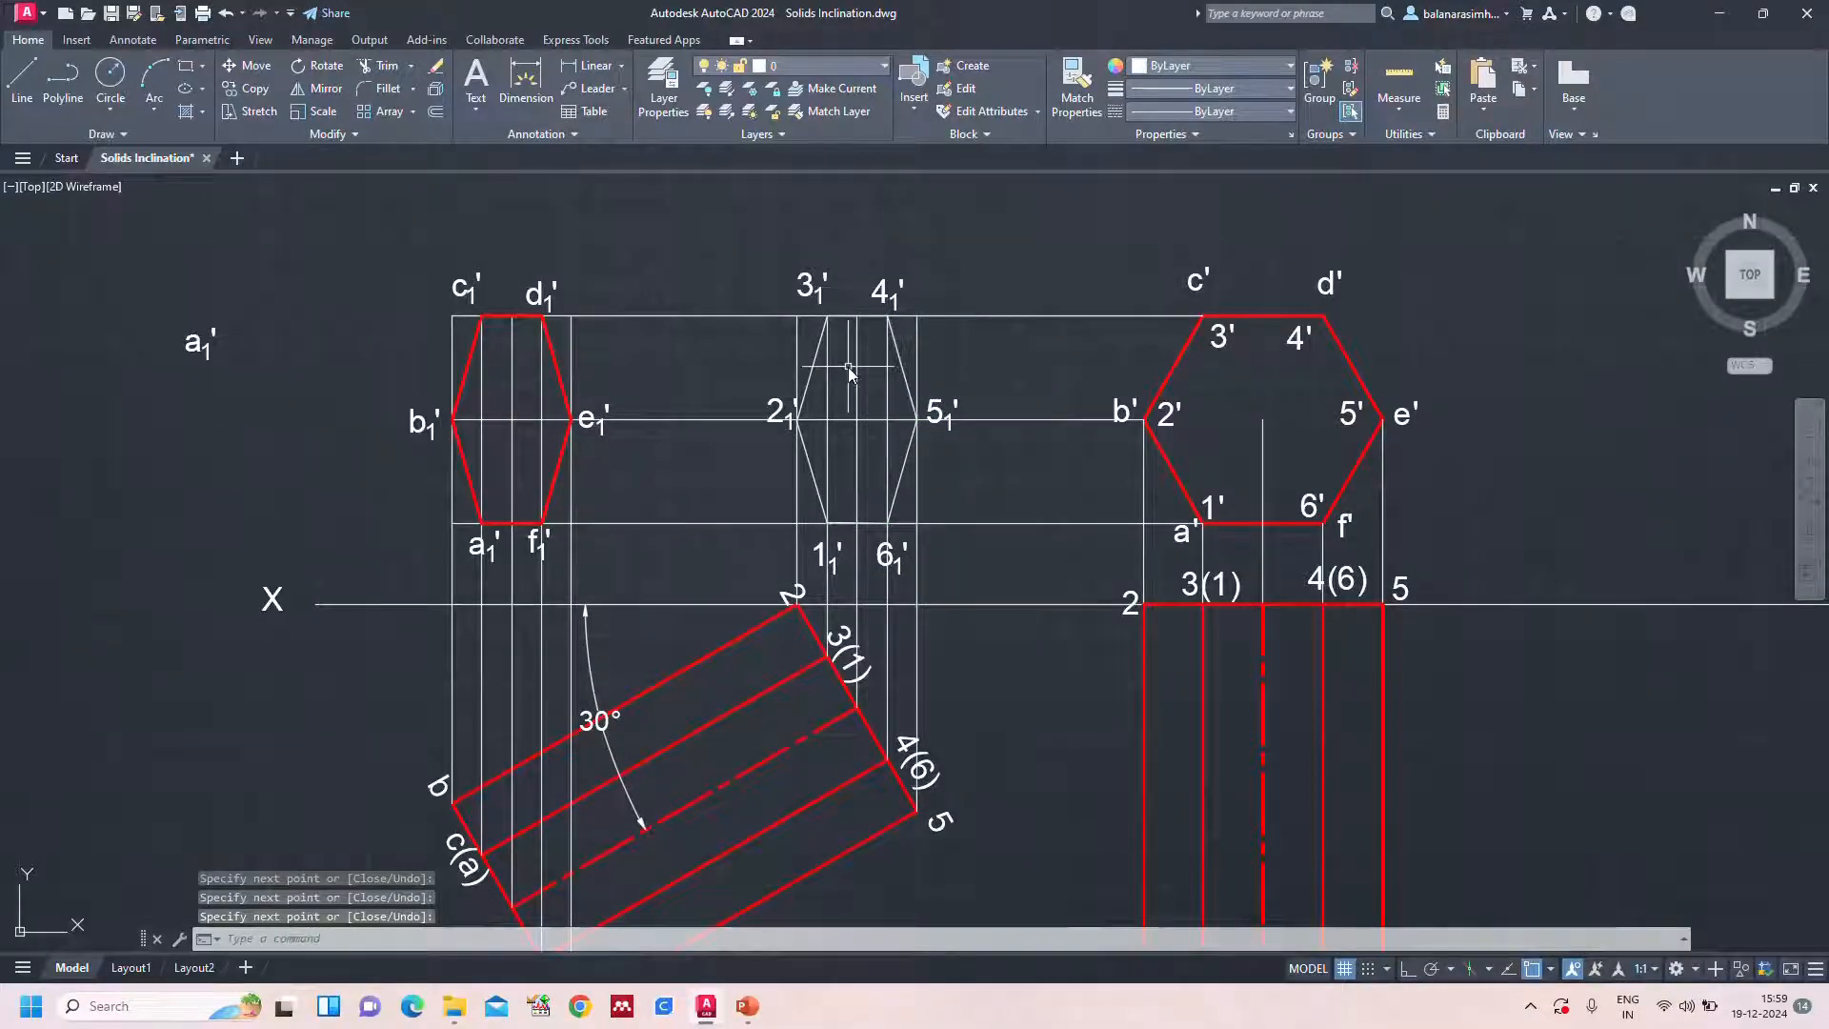
# View the whole drawing and switch to PowerPoint to examine the hexagonal prism slide
pyautogui.write('z')
pyautogui.press('Return')
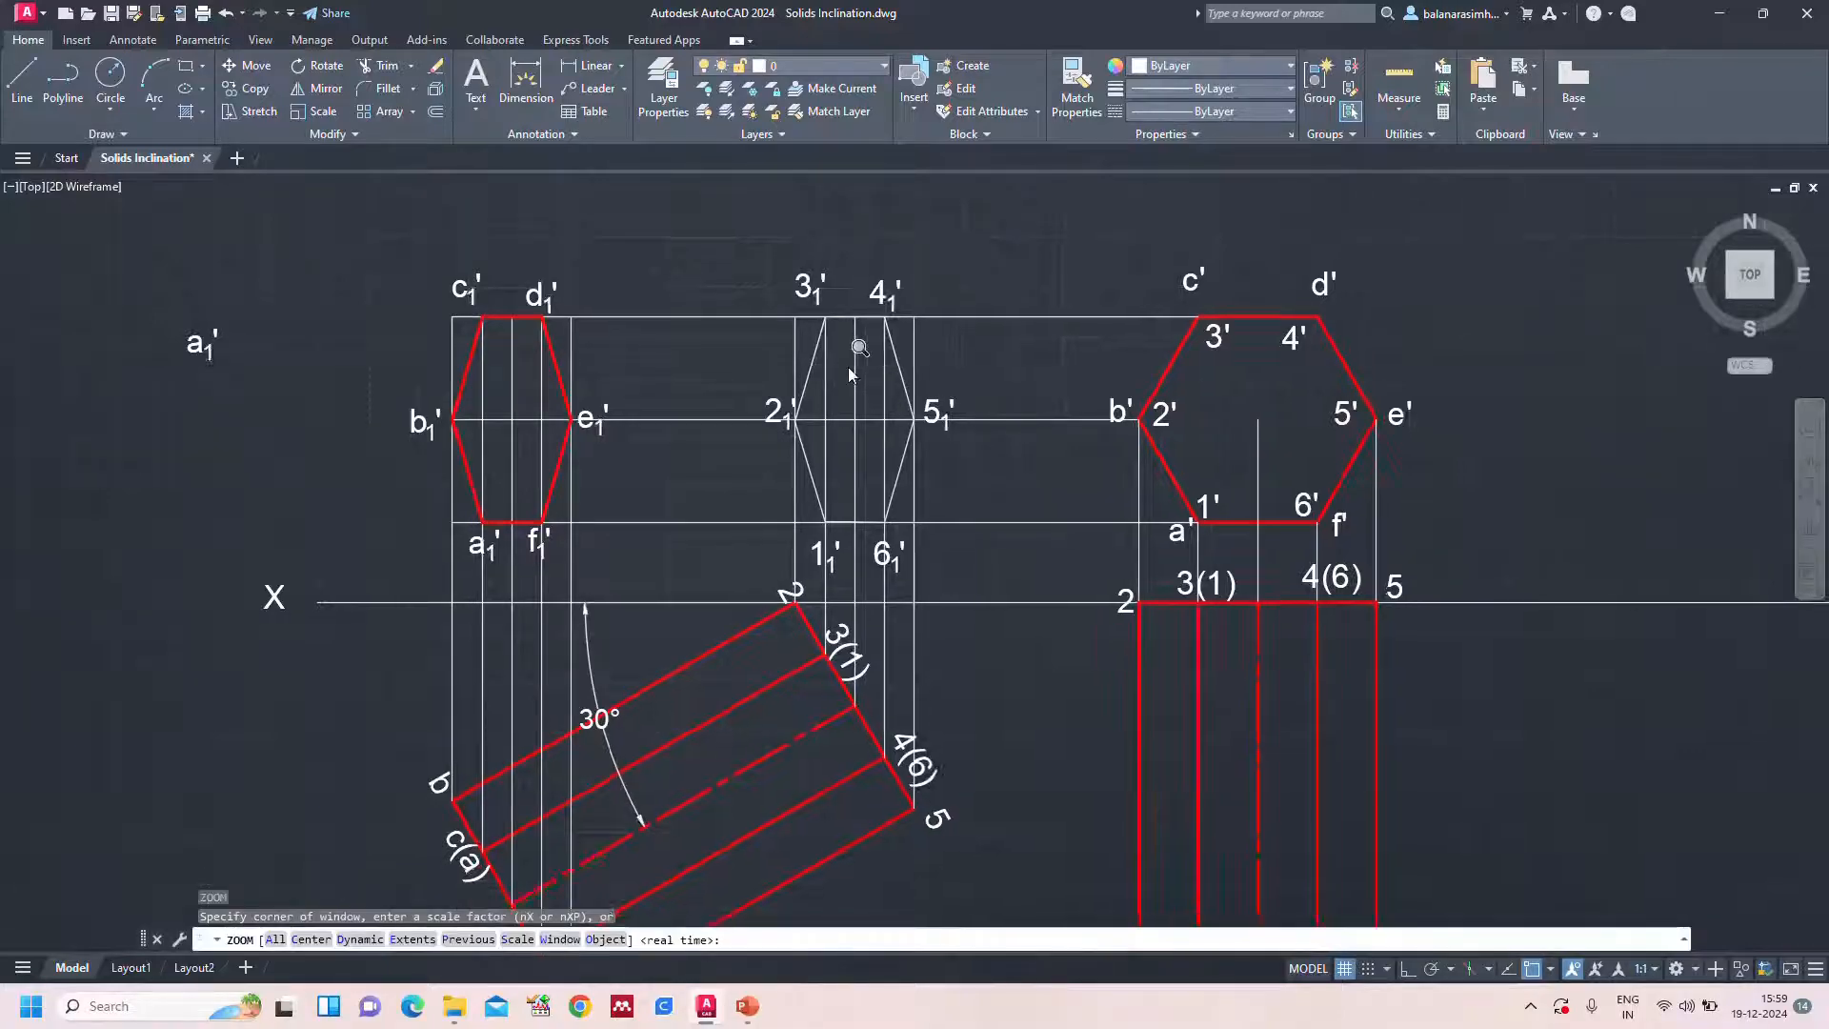
pyautogui.write('a')
pyautogui.press('Return')
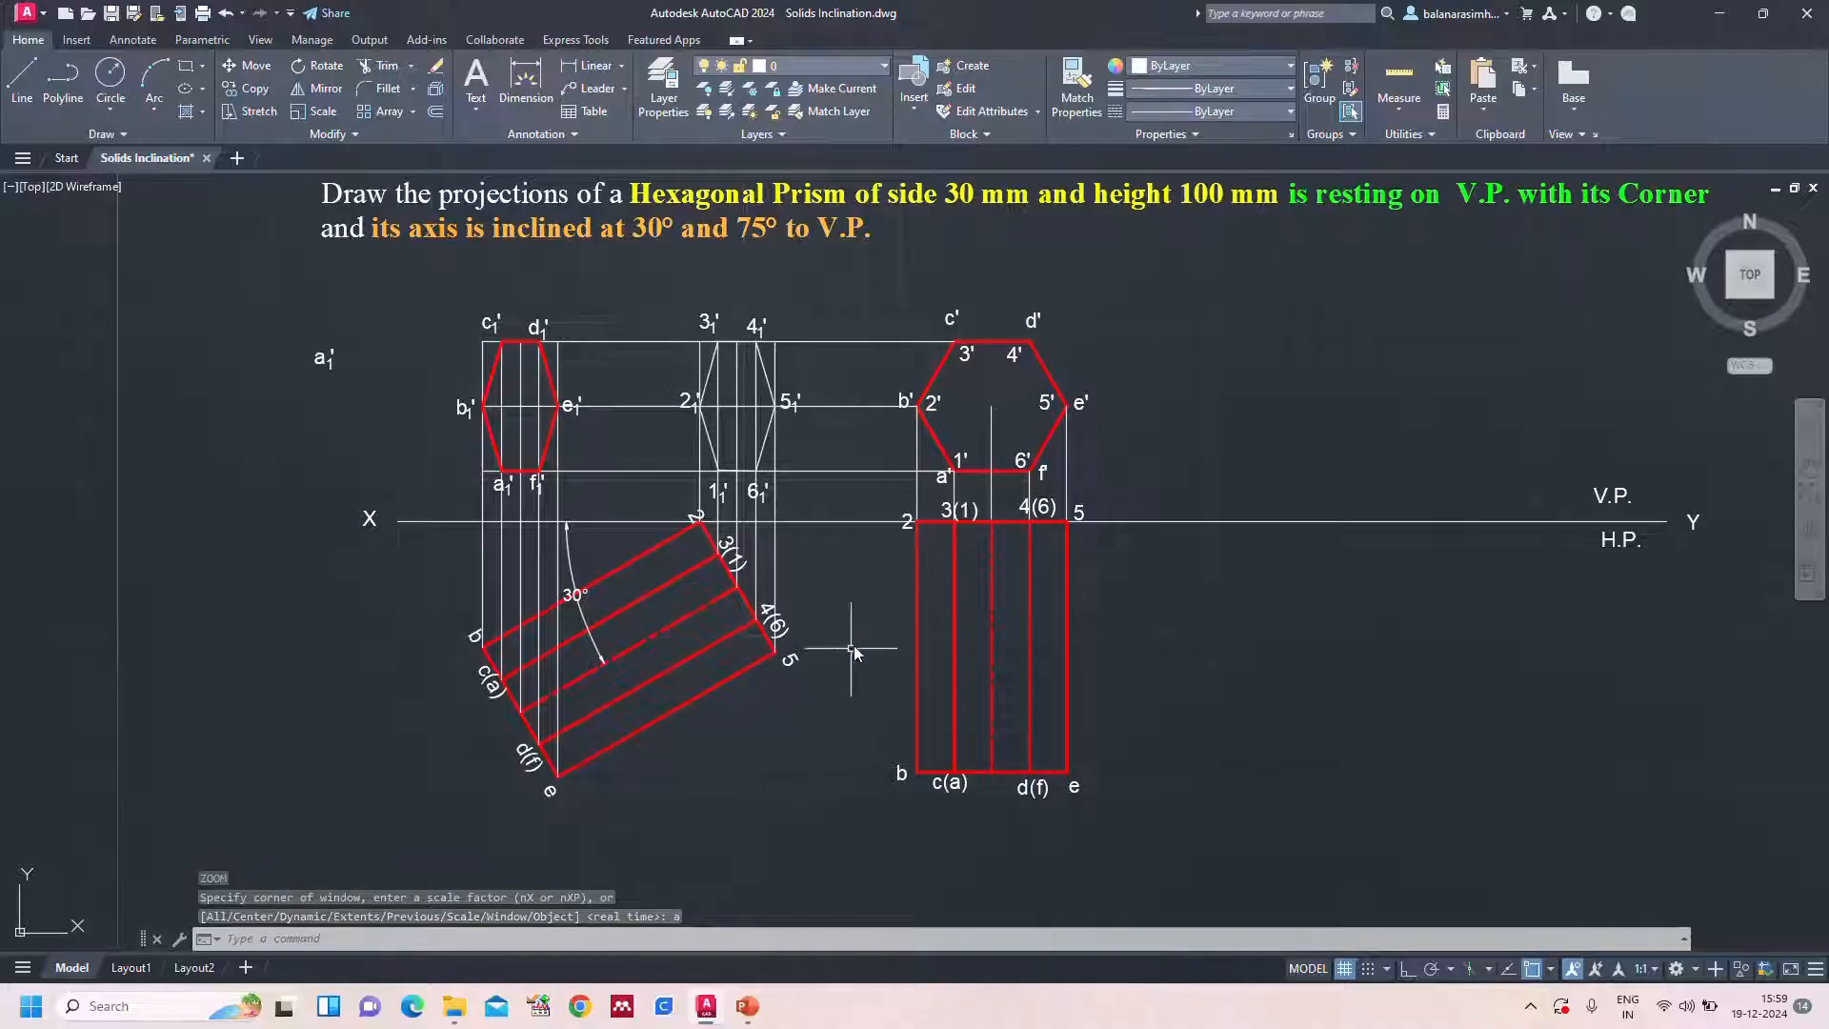
pyautogui.click(749, 1006)
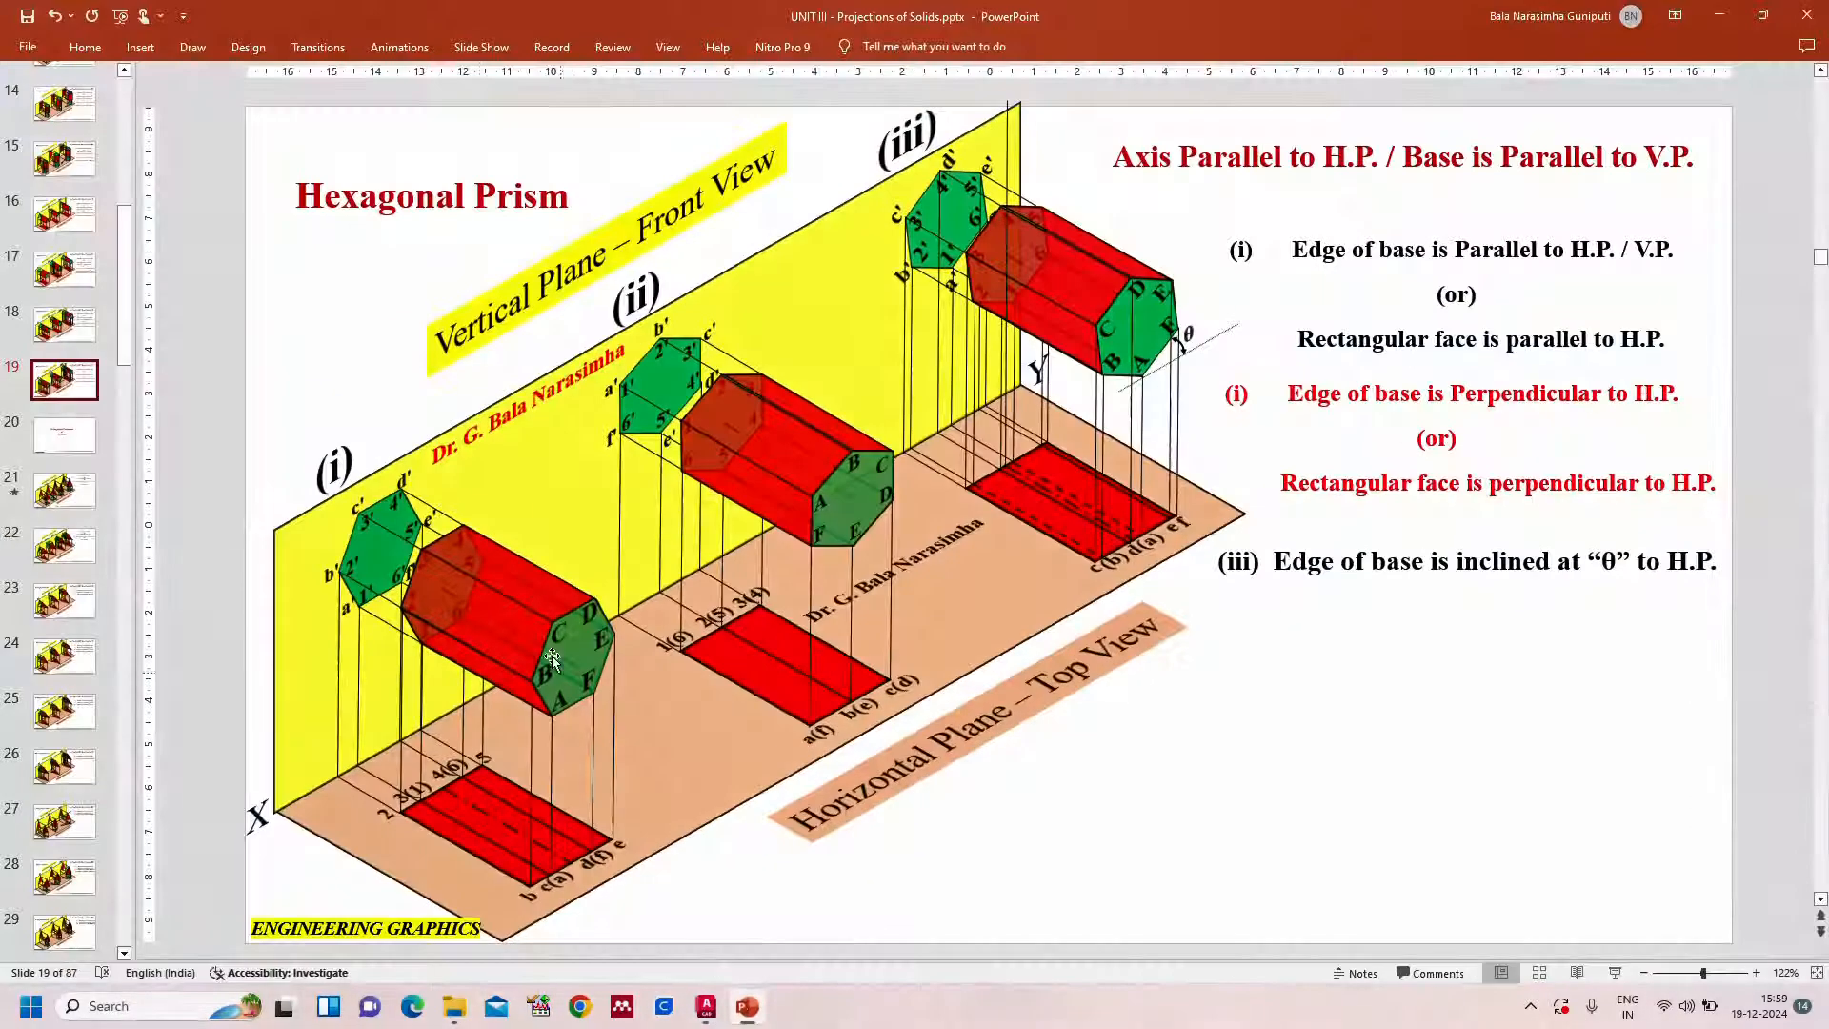
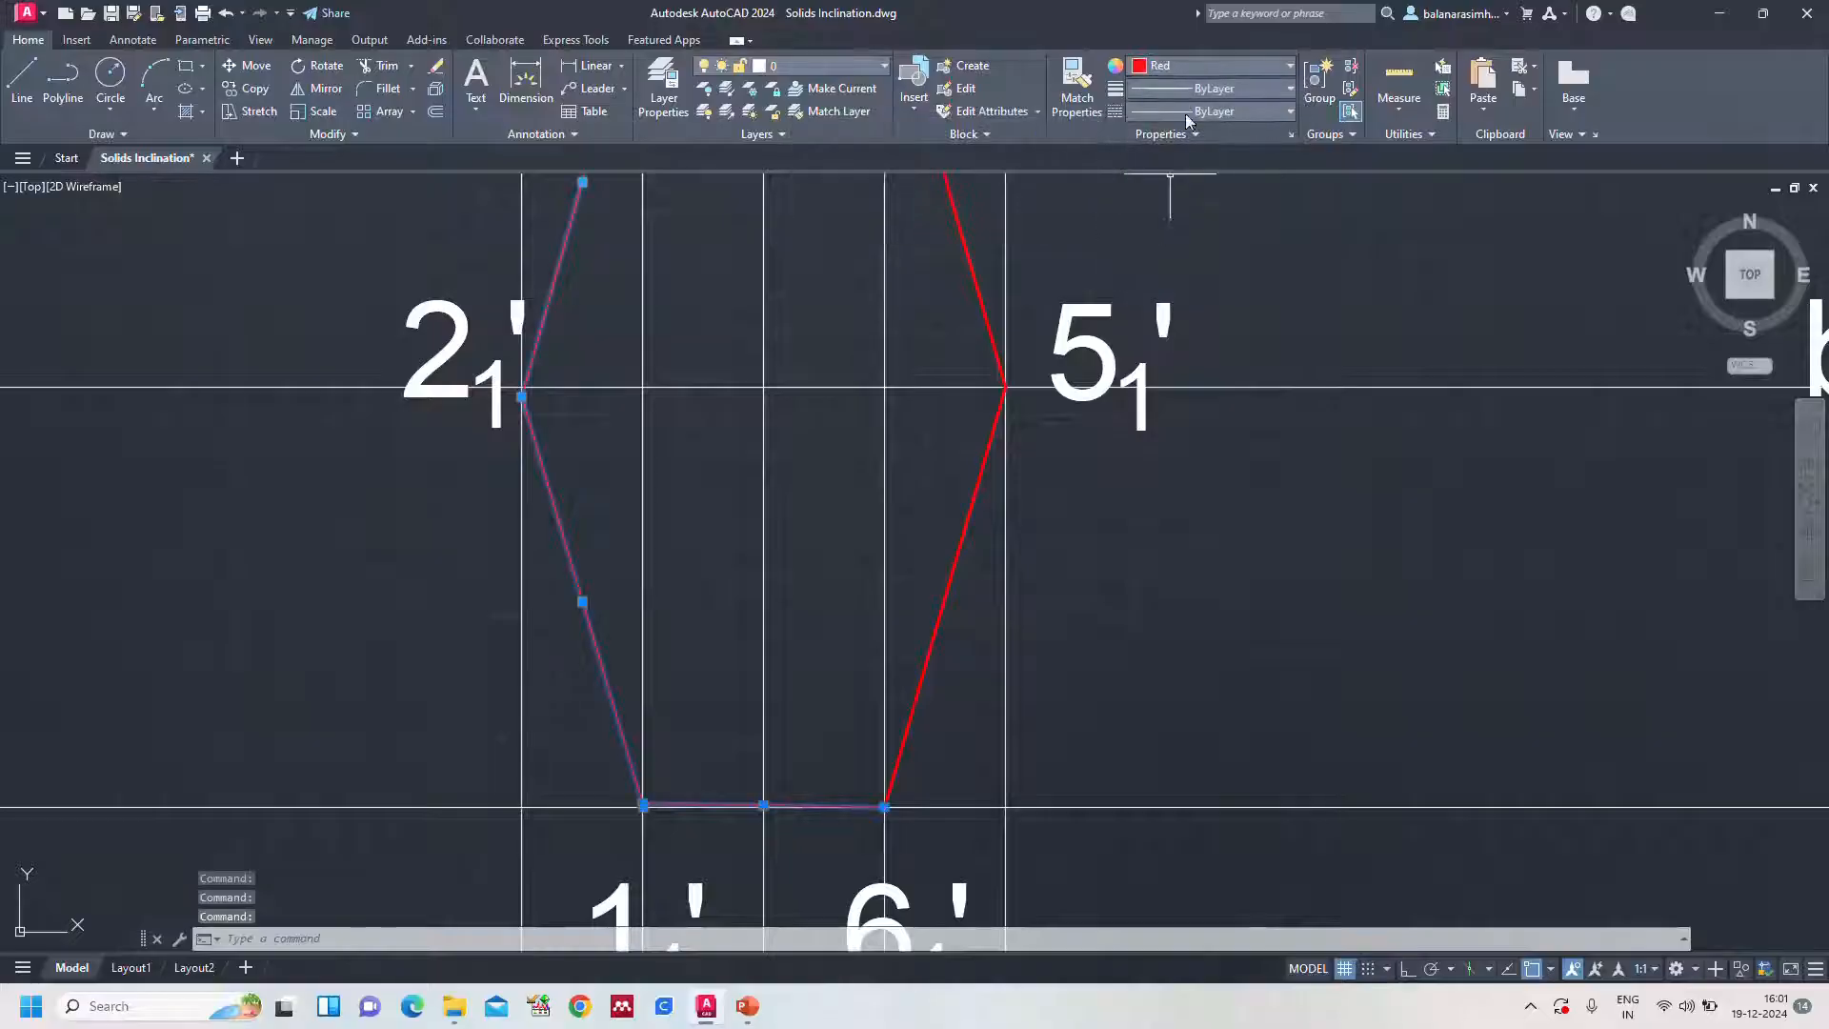
# Give the selected red hidden edges of the 1–6 hexagon a 0.25 mm lineweight and the DASHED2 linetype
pyautogui.click(1187, 88)
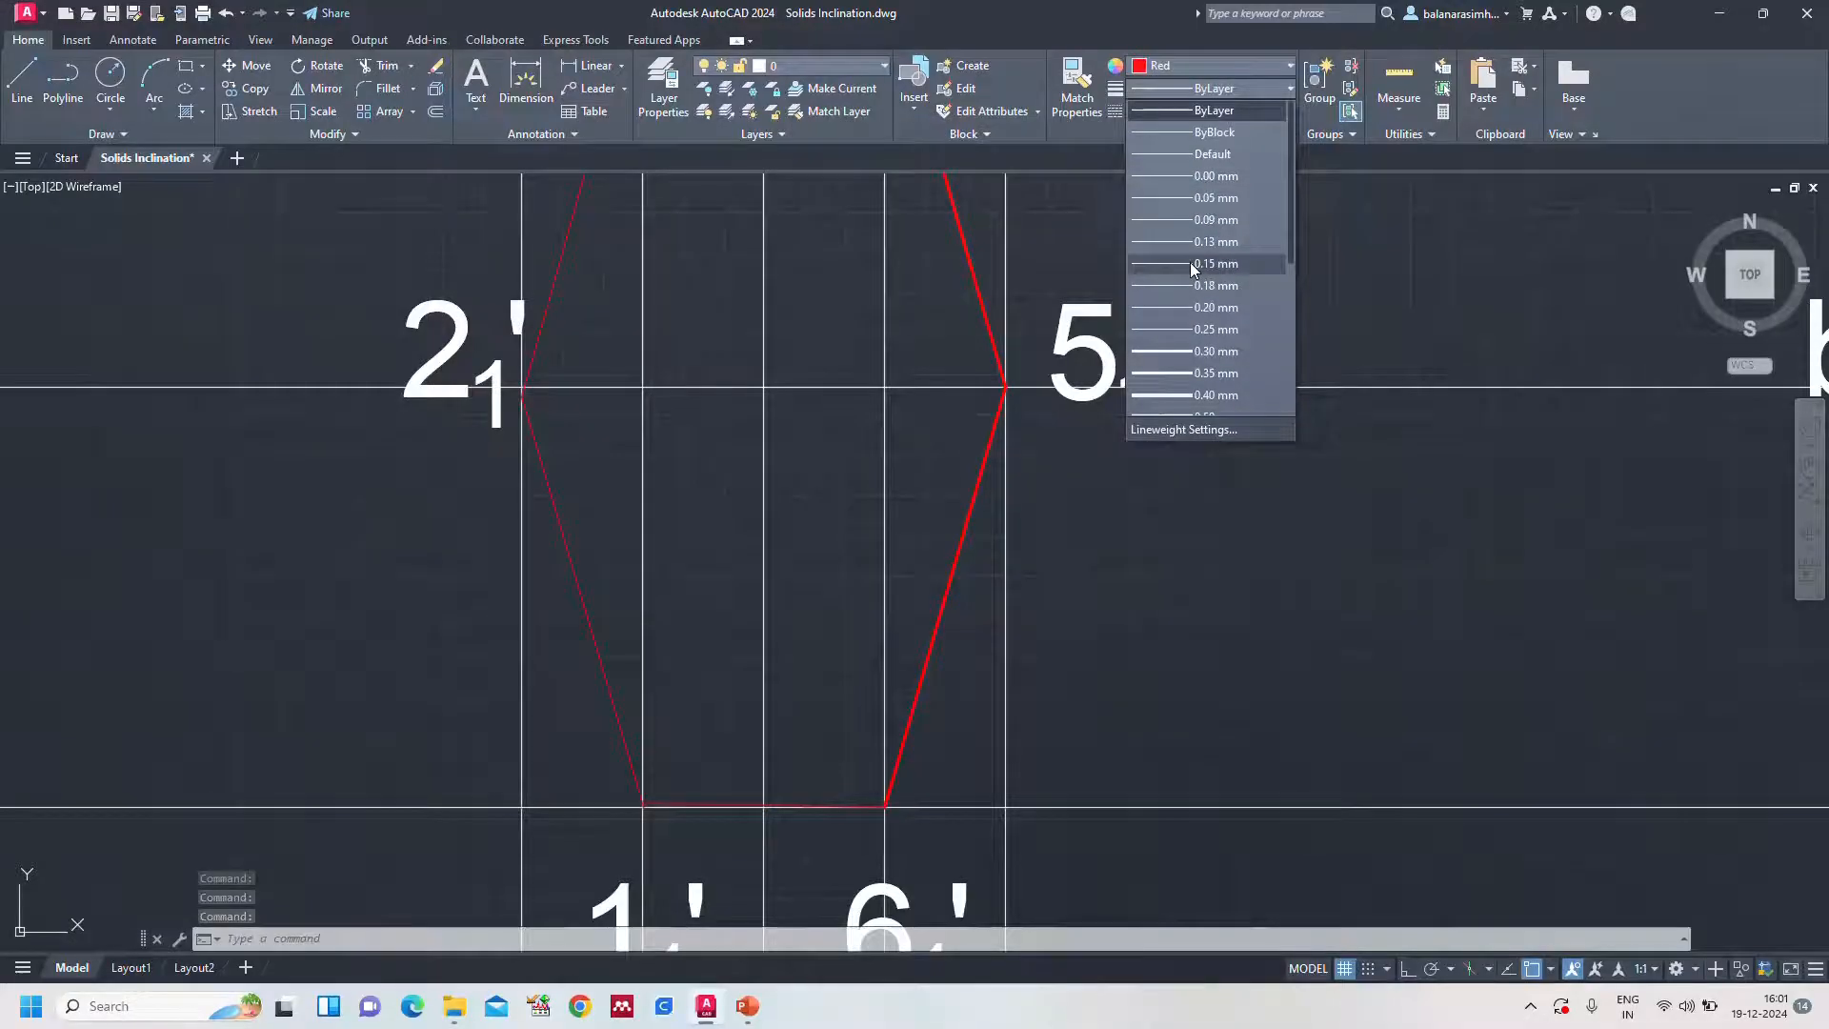
pyautogui.click(1227, 328)
pyautogui.click(1200, 112)
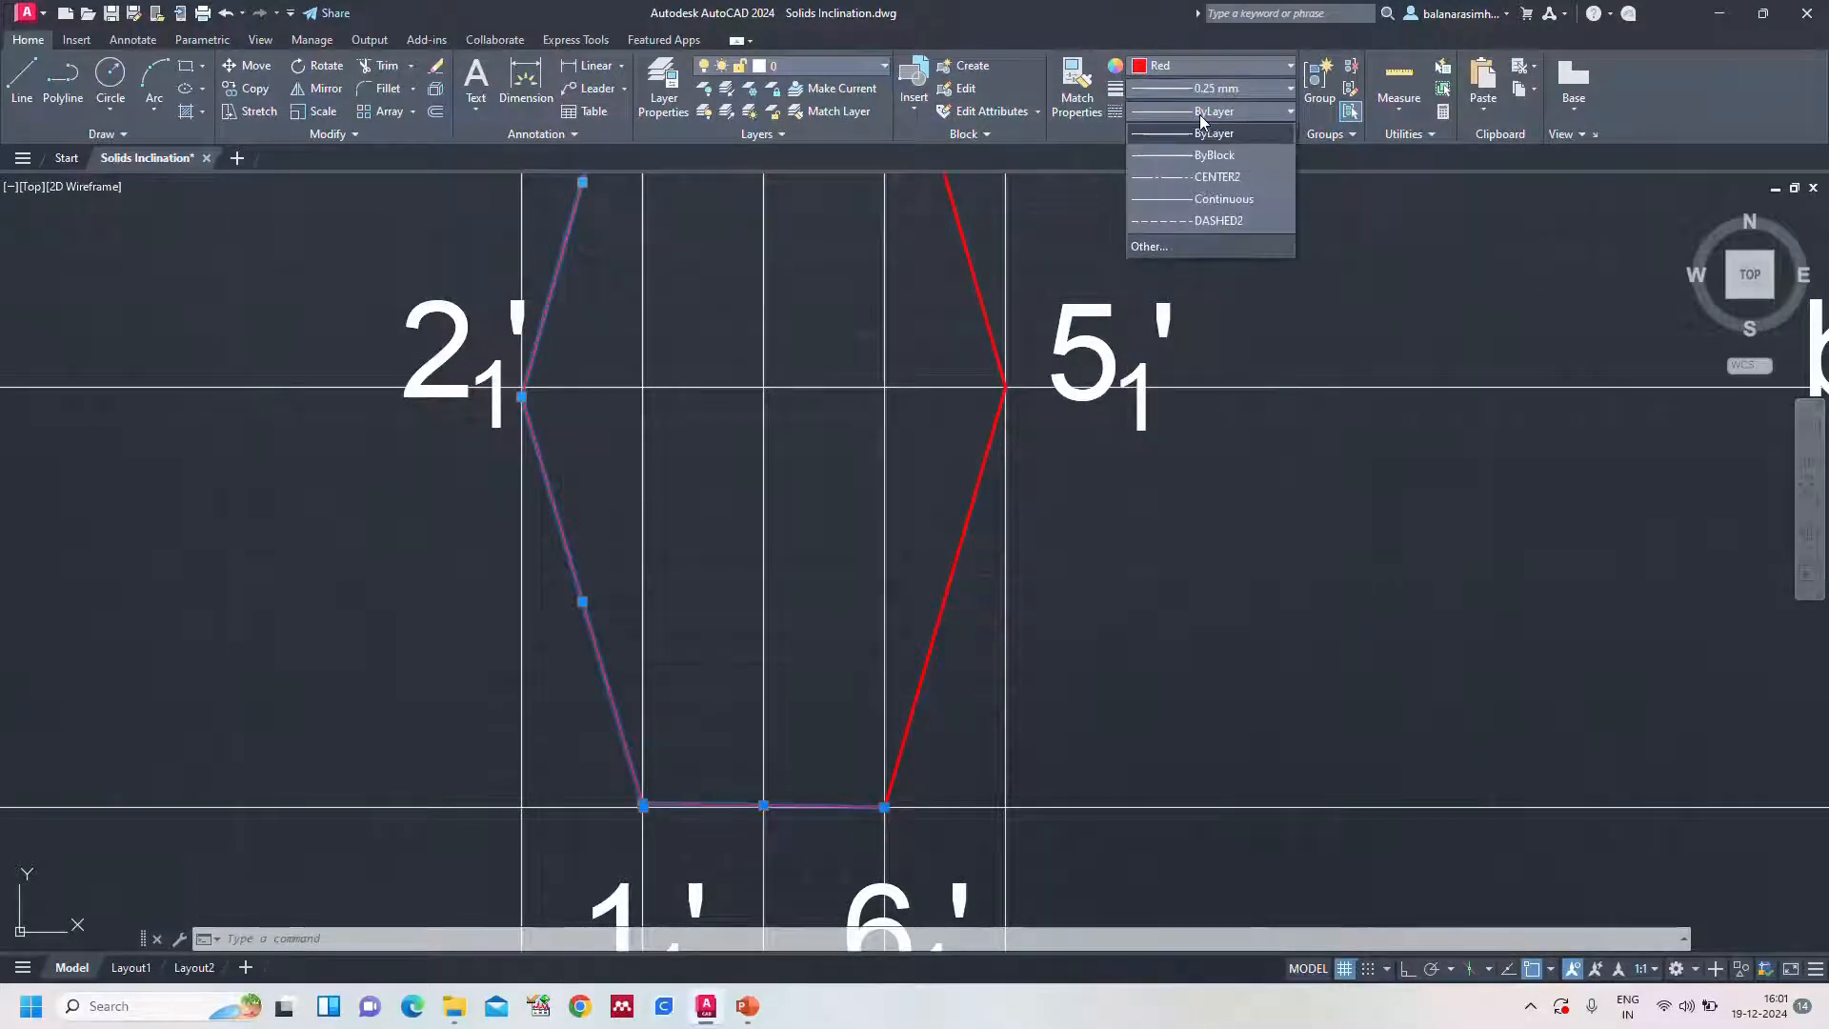
pyautogui.click(1211, 219)
pyautogui.press('Escape')
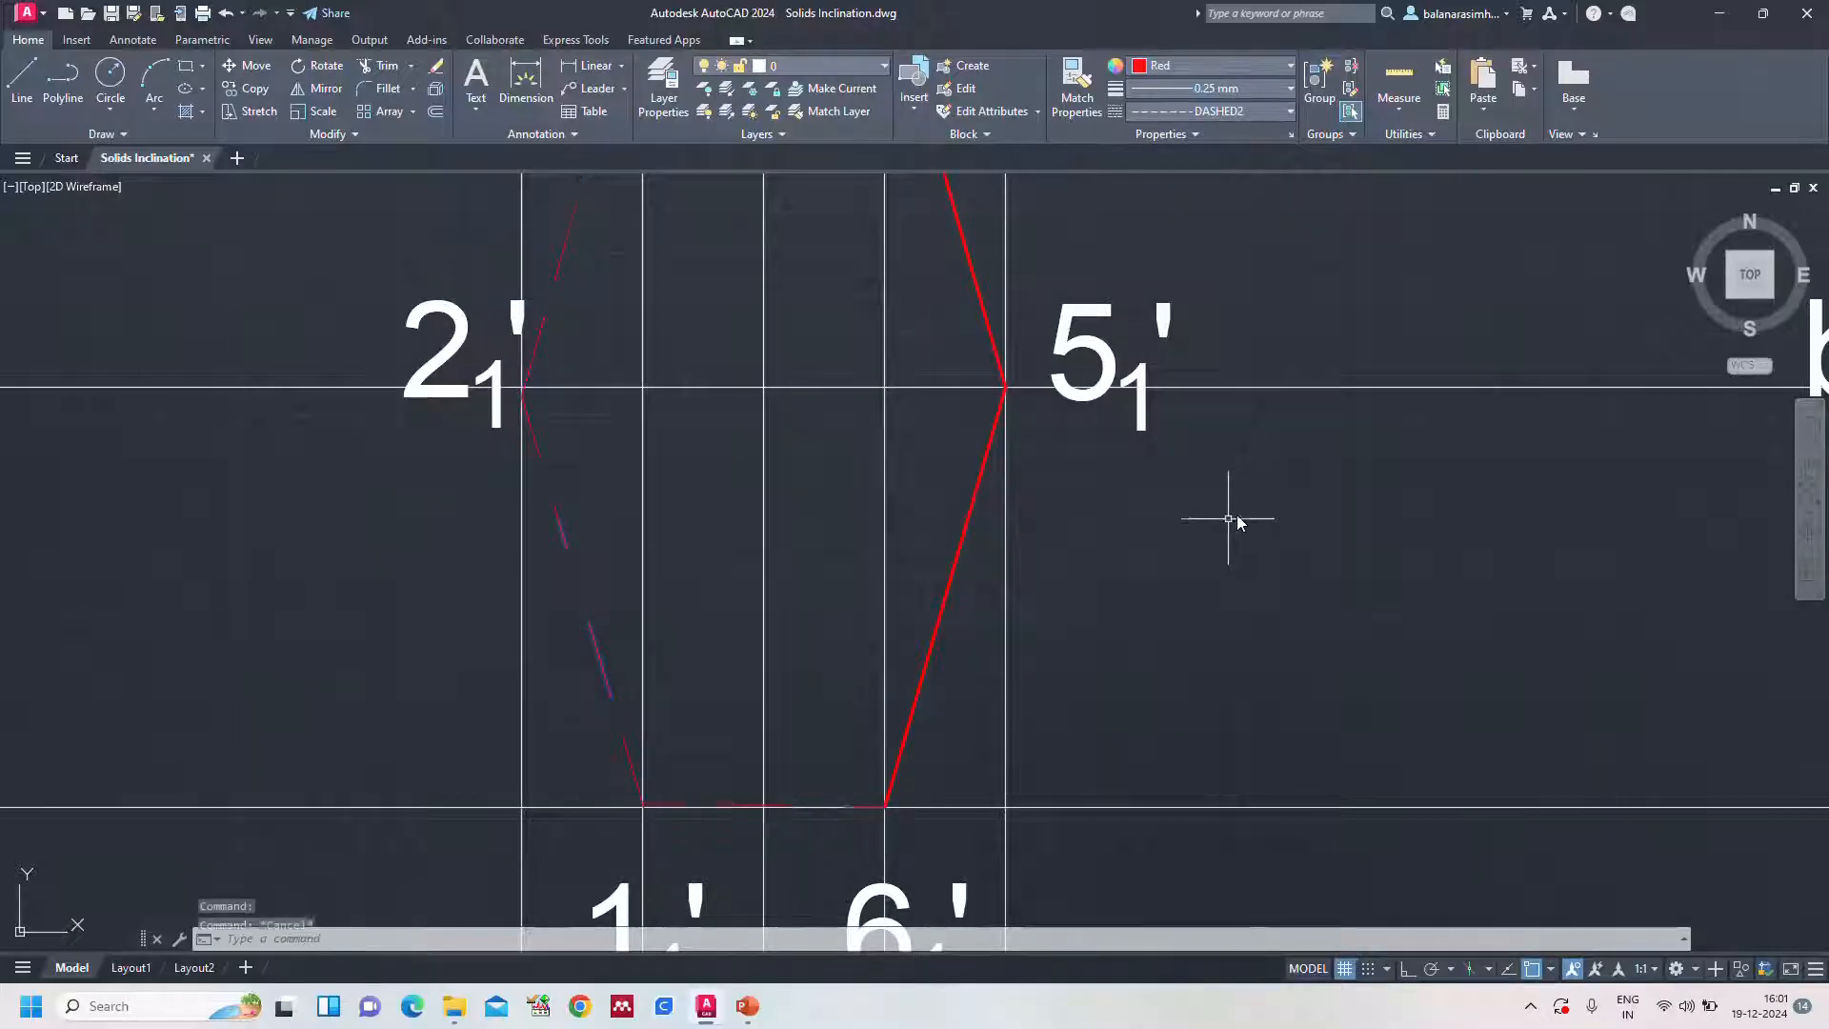
# Stretch the dashed 1–6 edge's end at point 1 onto the intersection of its projector and the a' horizontal line
pyautogui.scroll(2, 594, 847)
pyautogui.scroll(2, 667, 768)
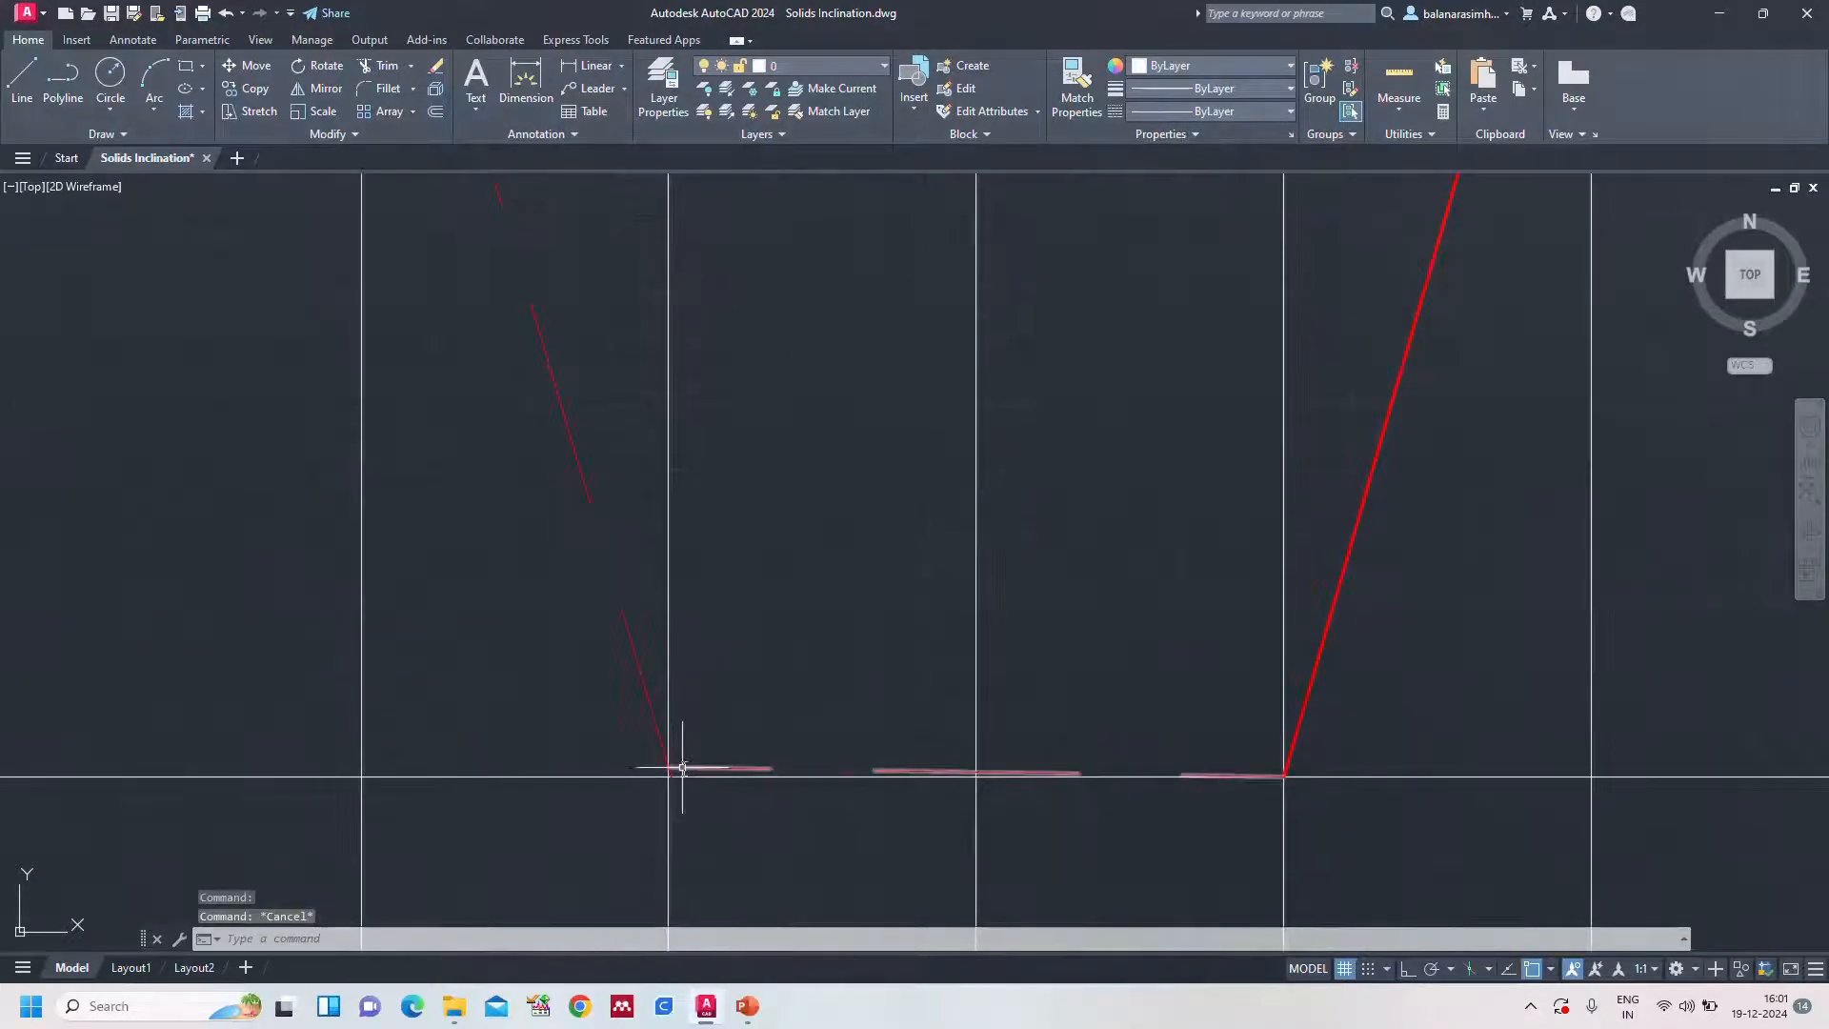
pyautogui.click(674, 767)
pyautogui.click(668, 768)
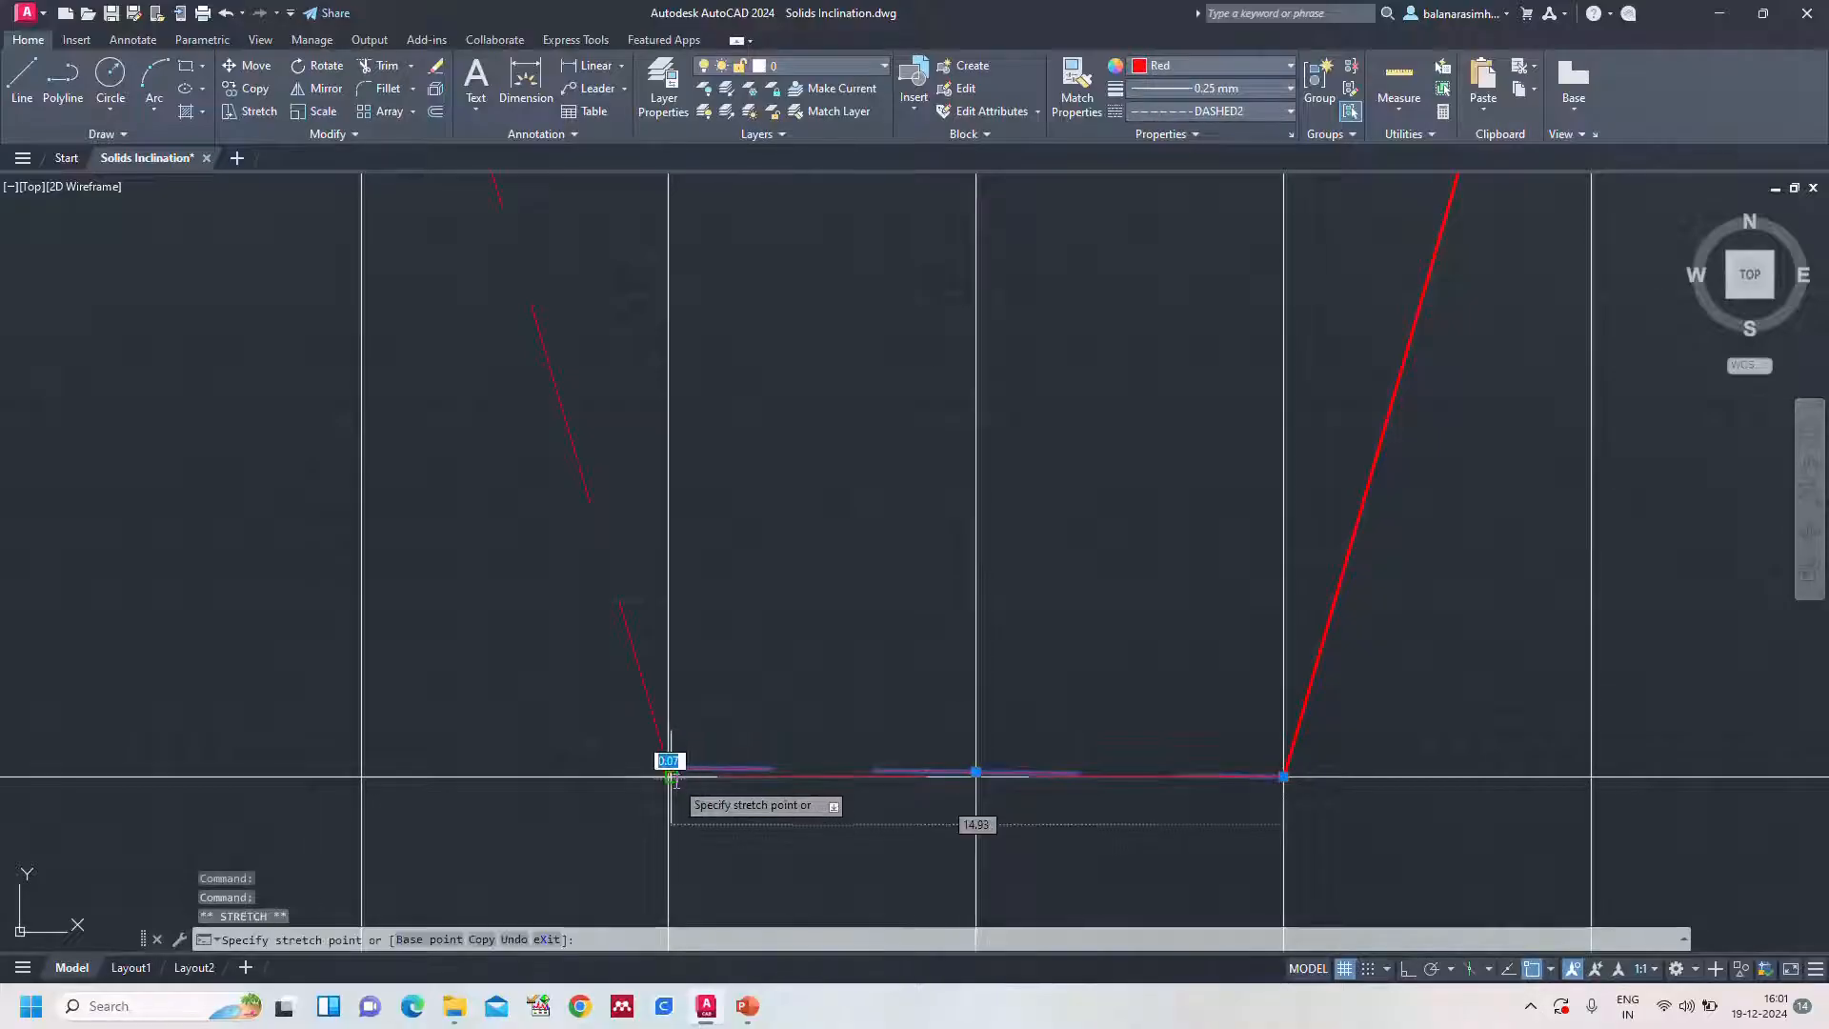
pyautogui.press('Escape')
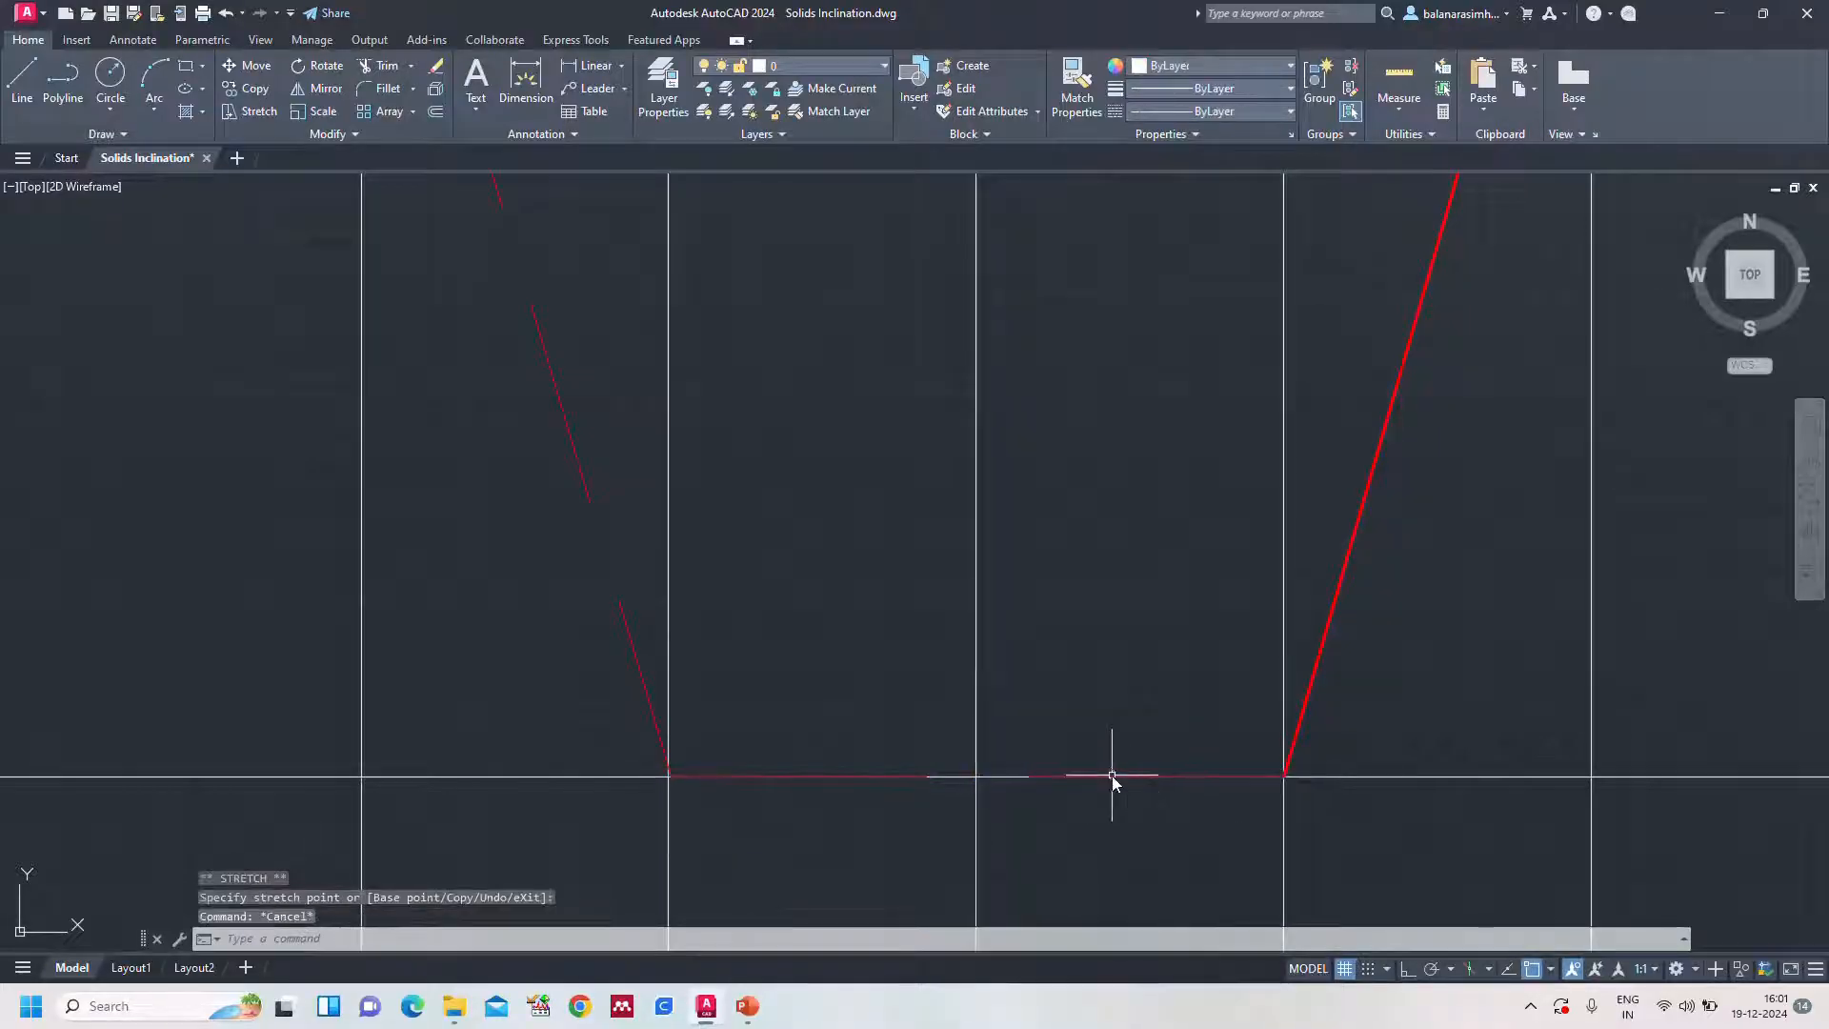
pyautogui.write('z')
pyautogui.press('Return')
pyautogui.write('a')
pyautogui.press('Return')
pyautogui.scroll(5, 792, 378)
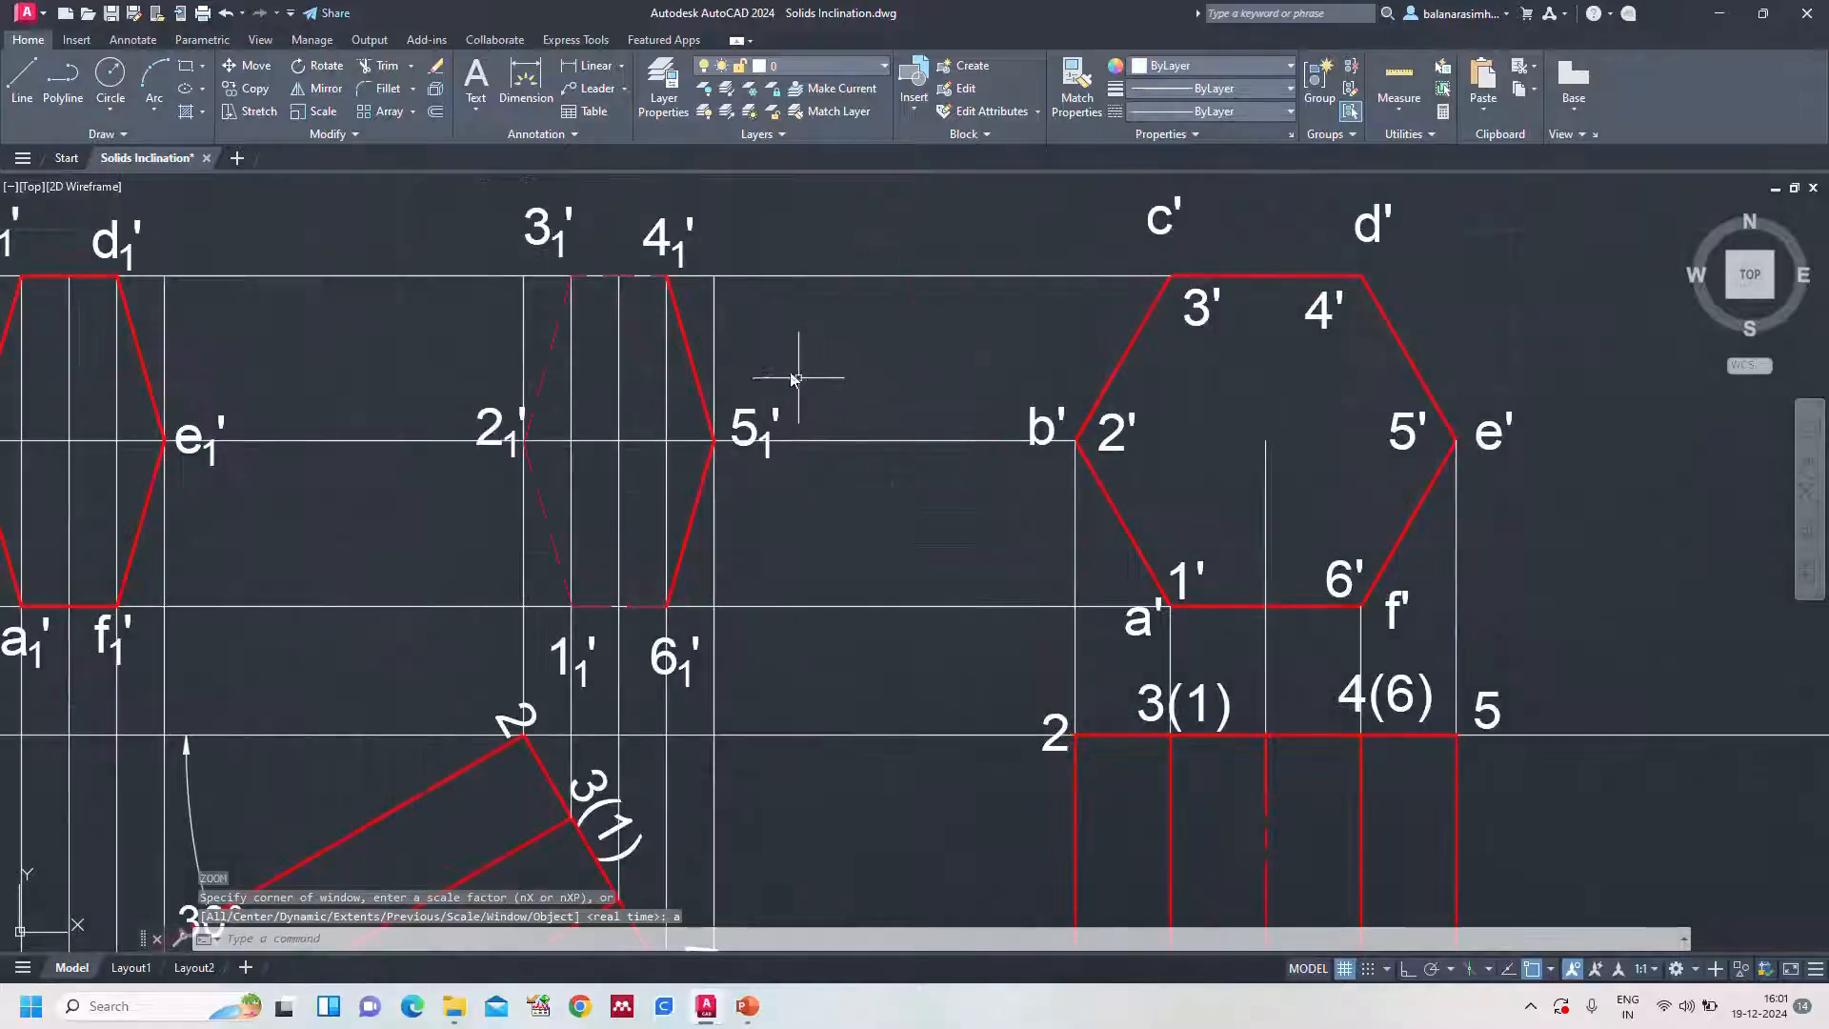
# Shorten the horizontal projector from c' by stretching its far end back to point 4₁'
pyautogui.click(697, 275)
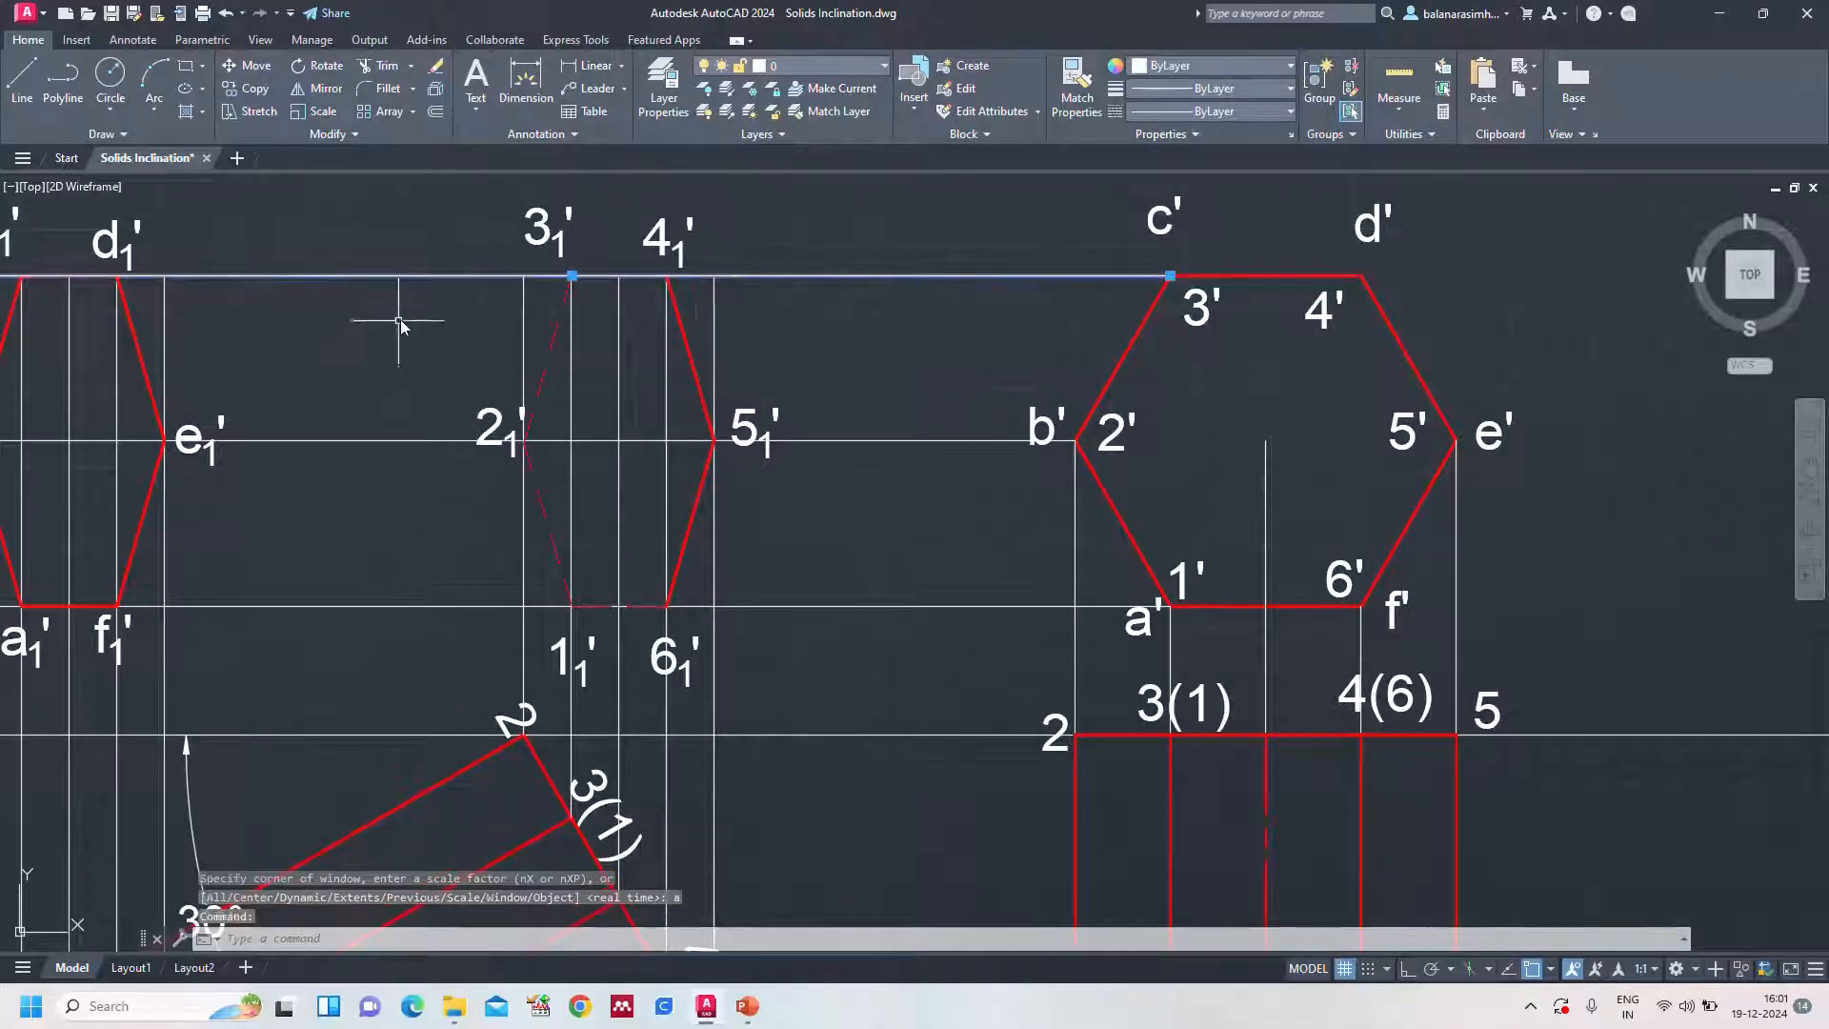
pyautogui.press('Escape')
pyautogui.scroll(-2, 345, 386)
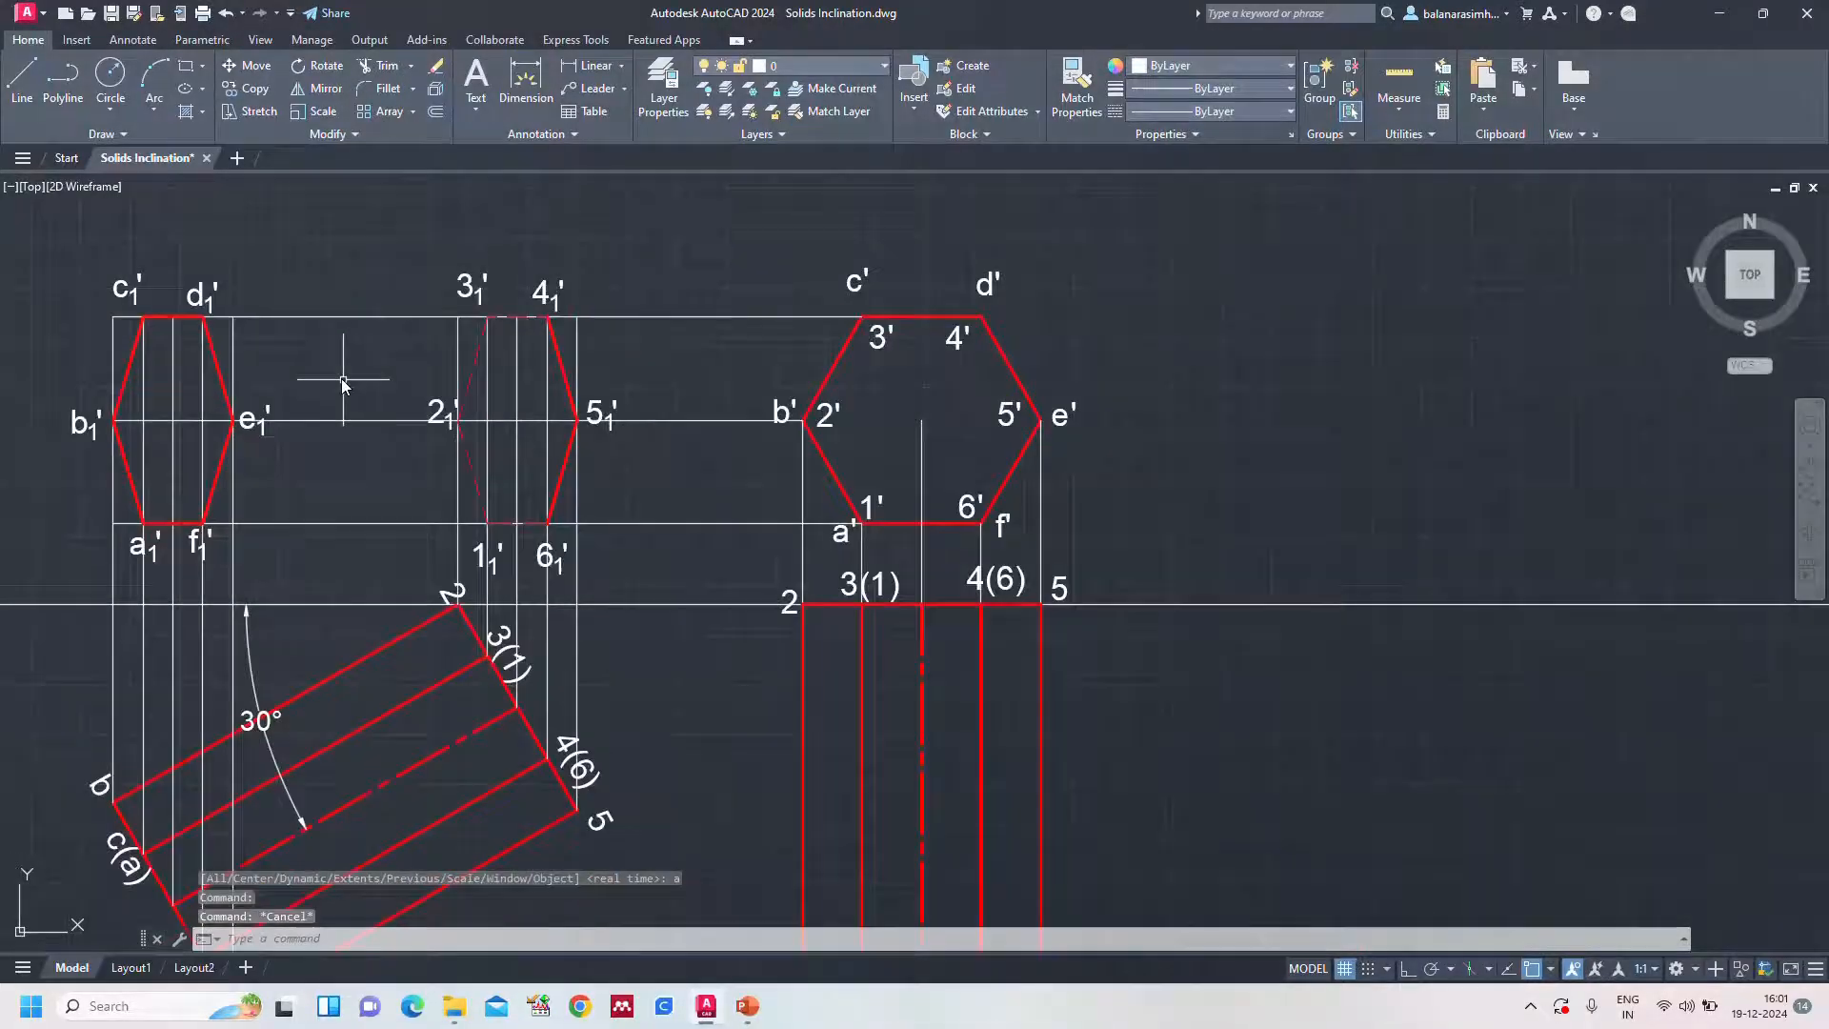
pyautogui.click(319, 318)
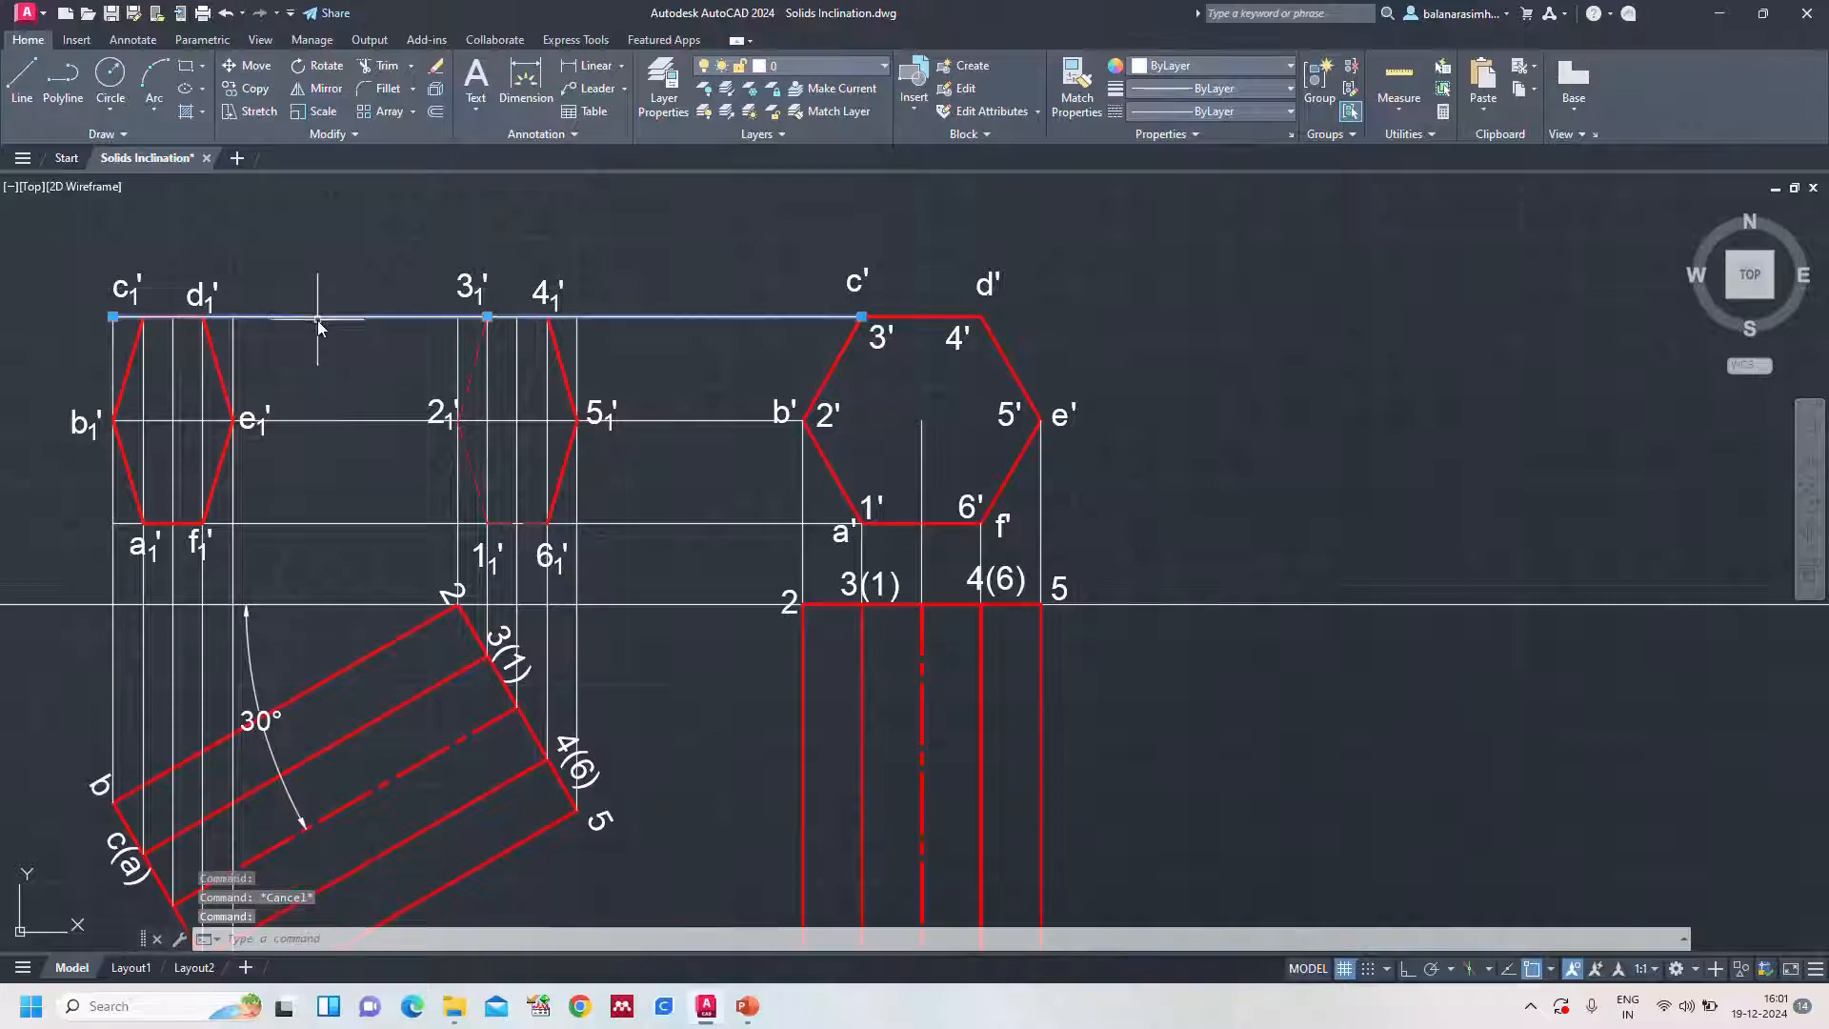
pyautogui.click(112, 316)
pyautogui.click(549, 316)
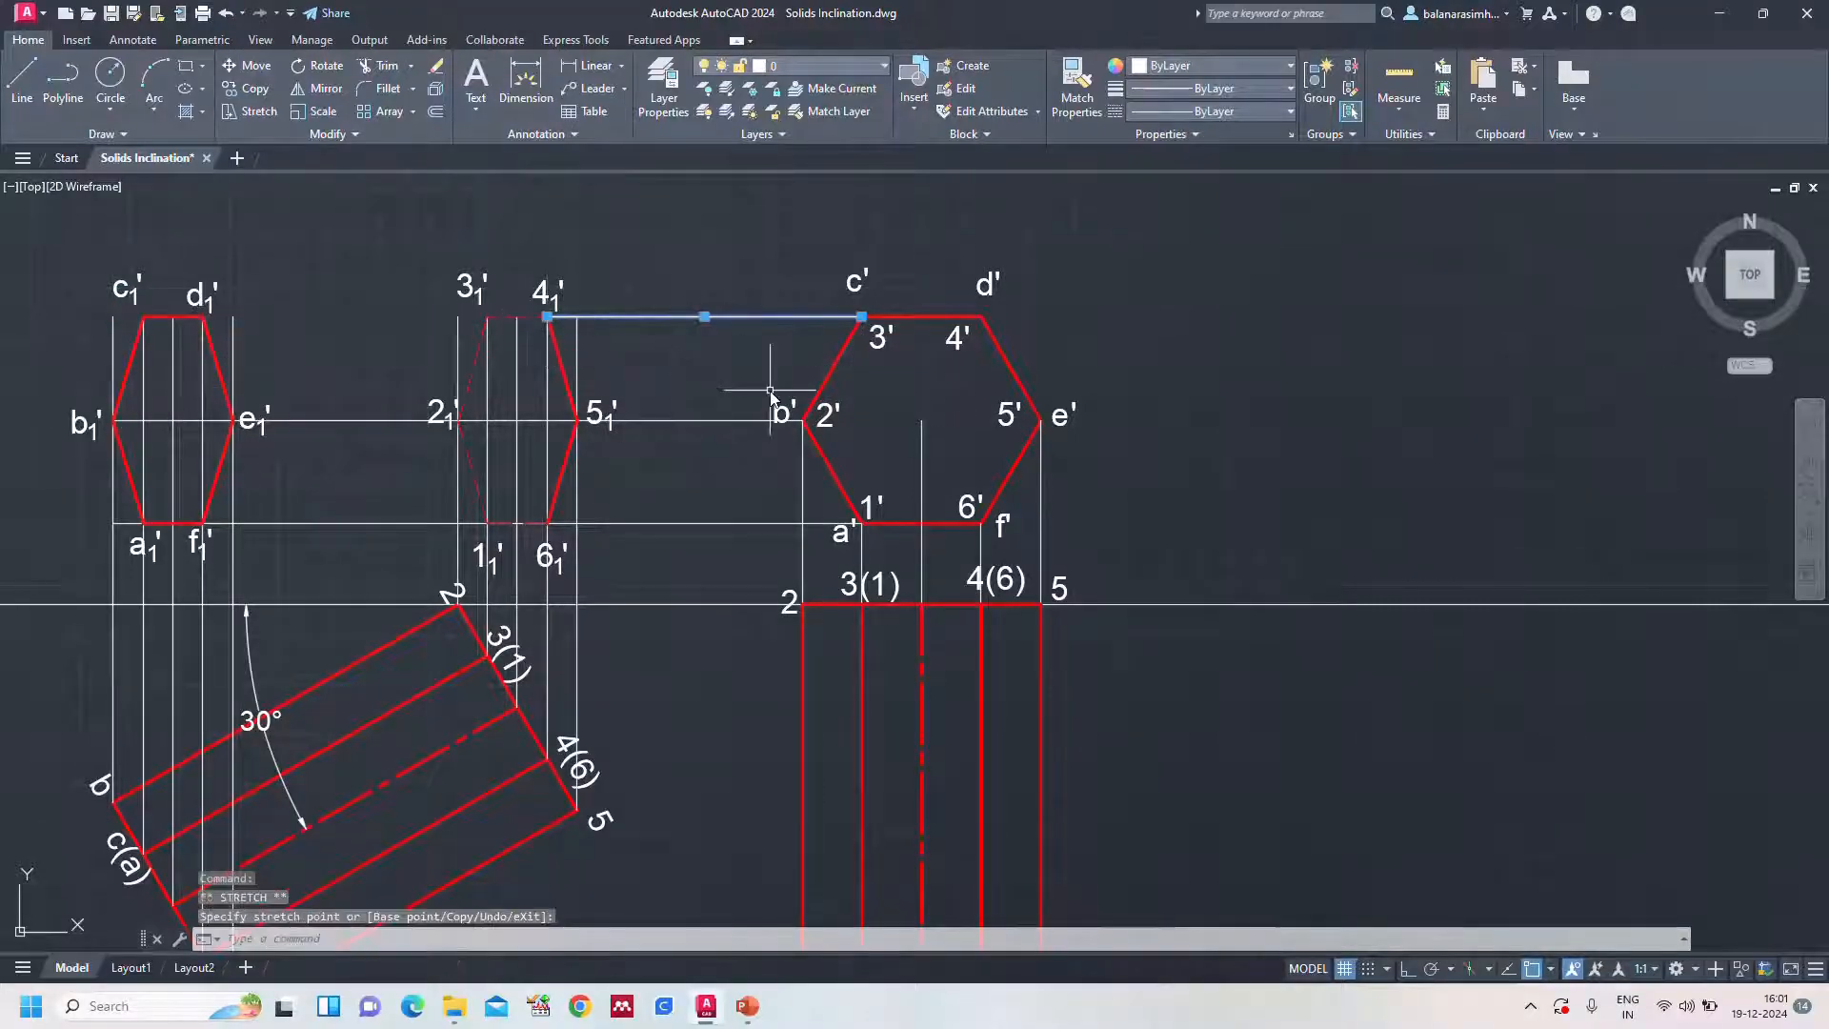
pyautogui.press('Escape')
# Shorten the horizontal projector from a' by stretching its far end back to point 6₁'
pyautogui.scroll(2, 669, 440)
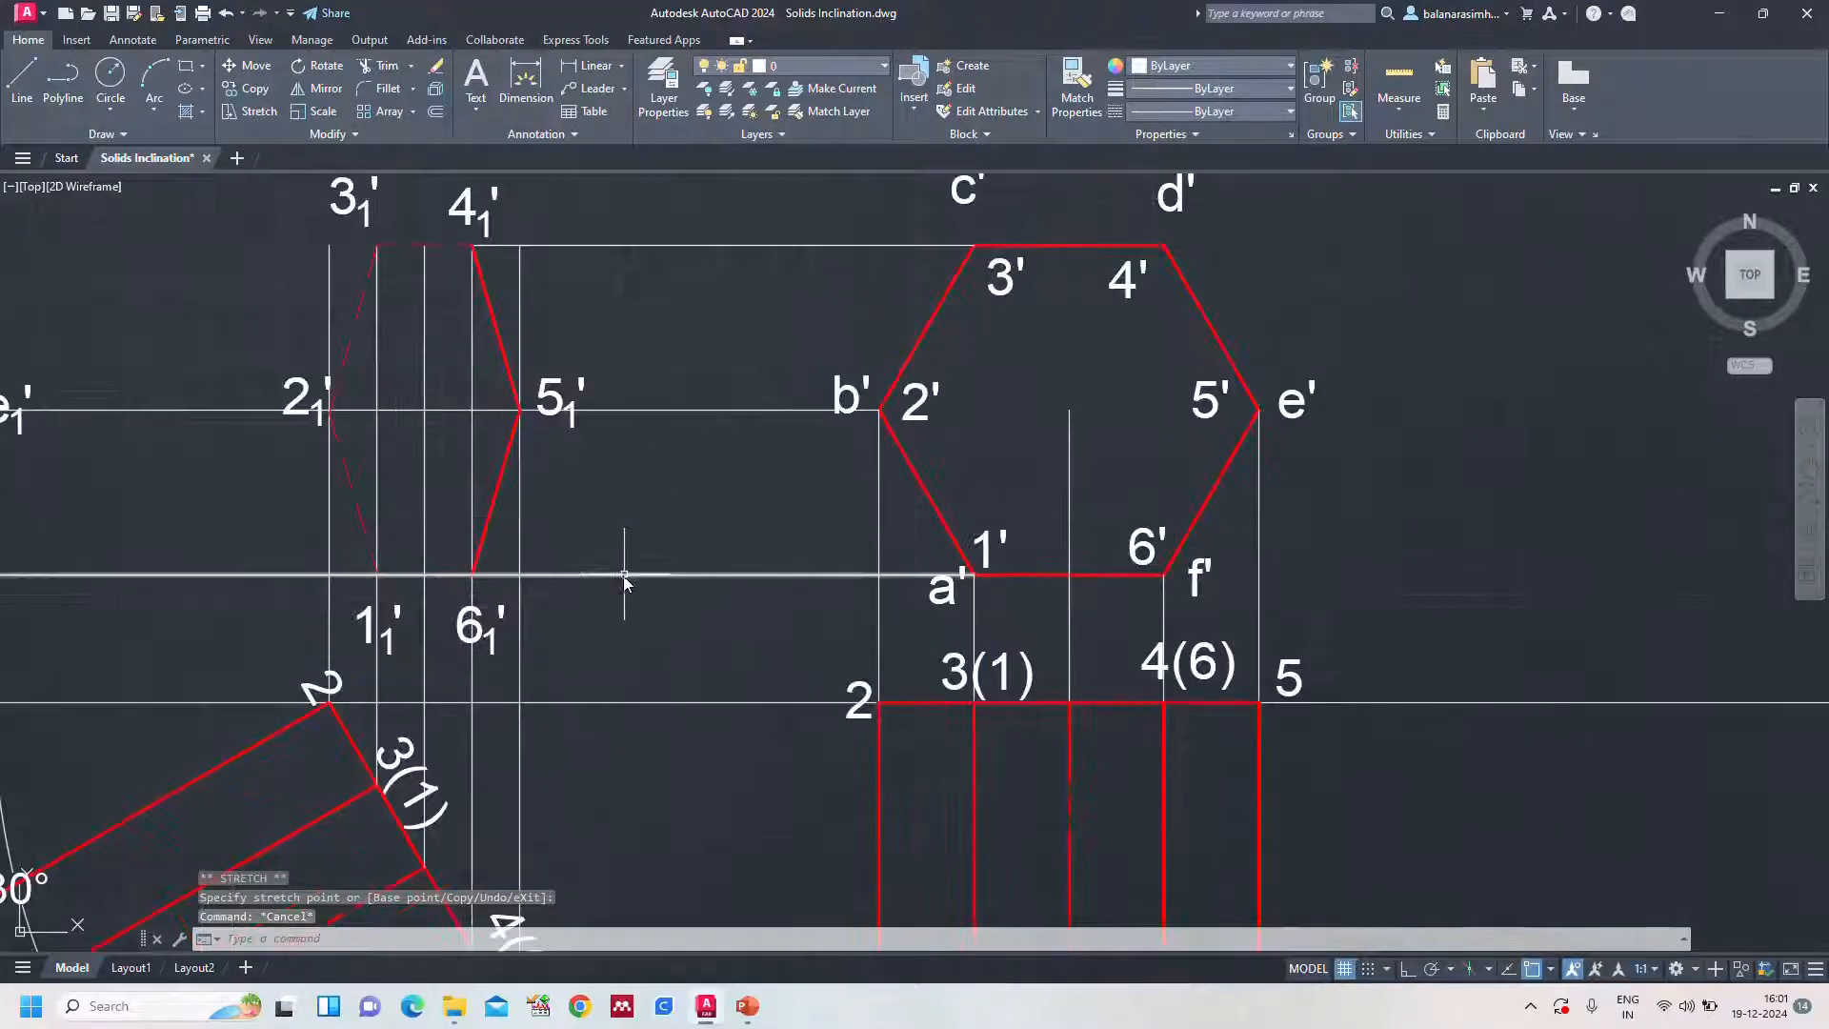
pyautogui.click(604, 572)
pyautogui.scroll(-2, 430, 534)
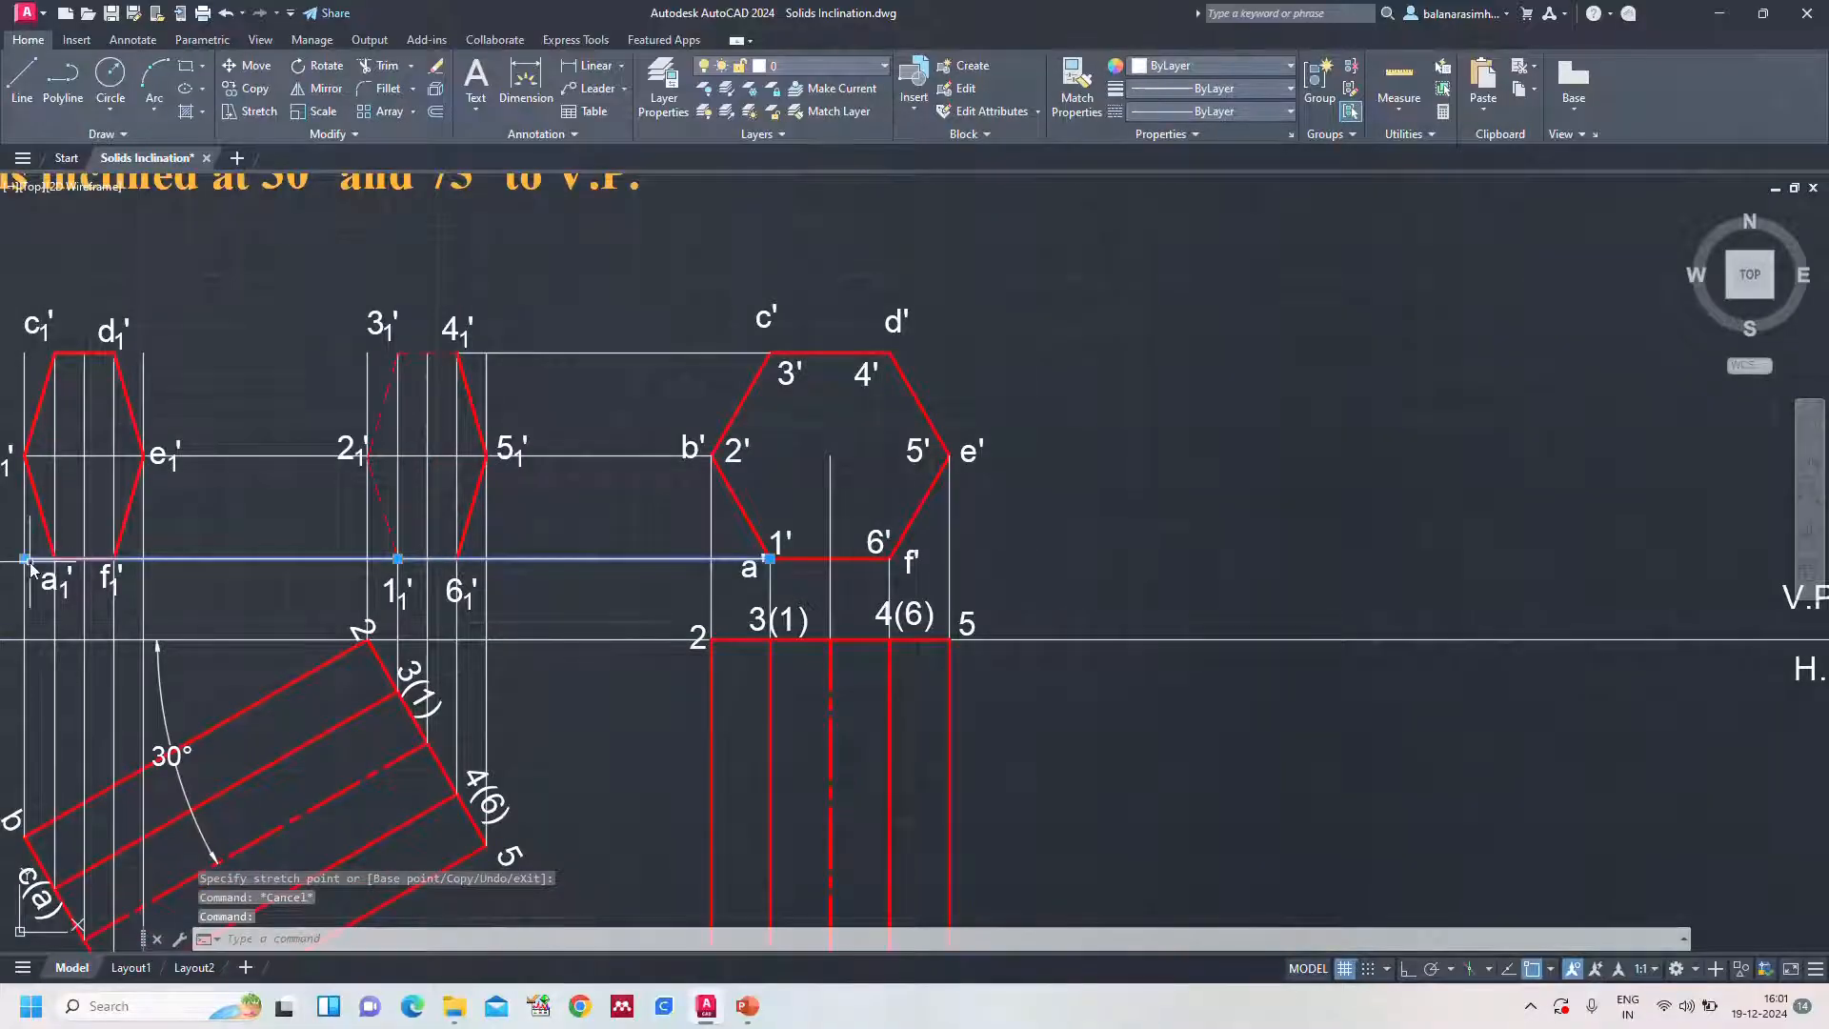
pyautogui.click(26, 559)
pyautogui.click(456, 558)
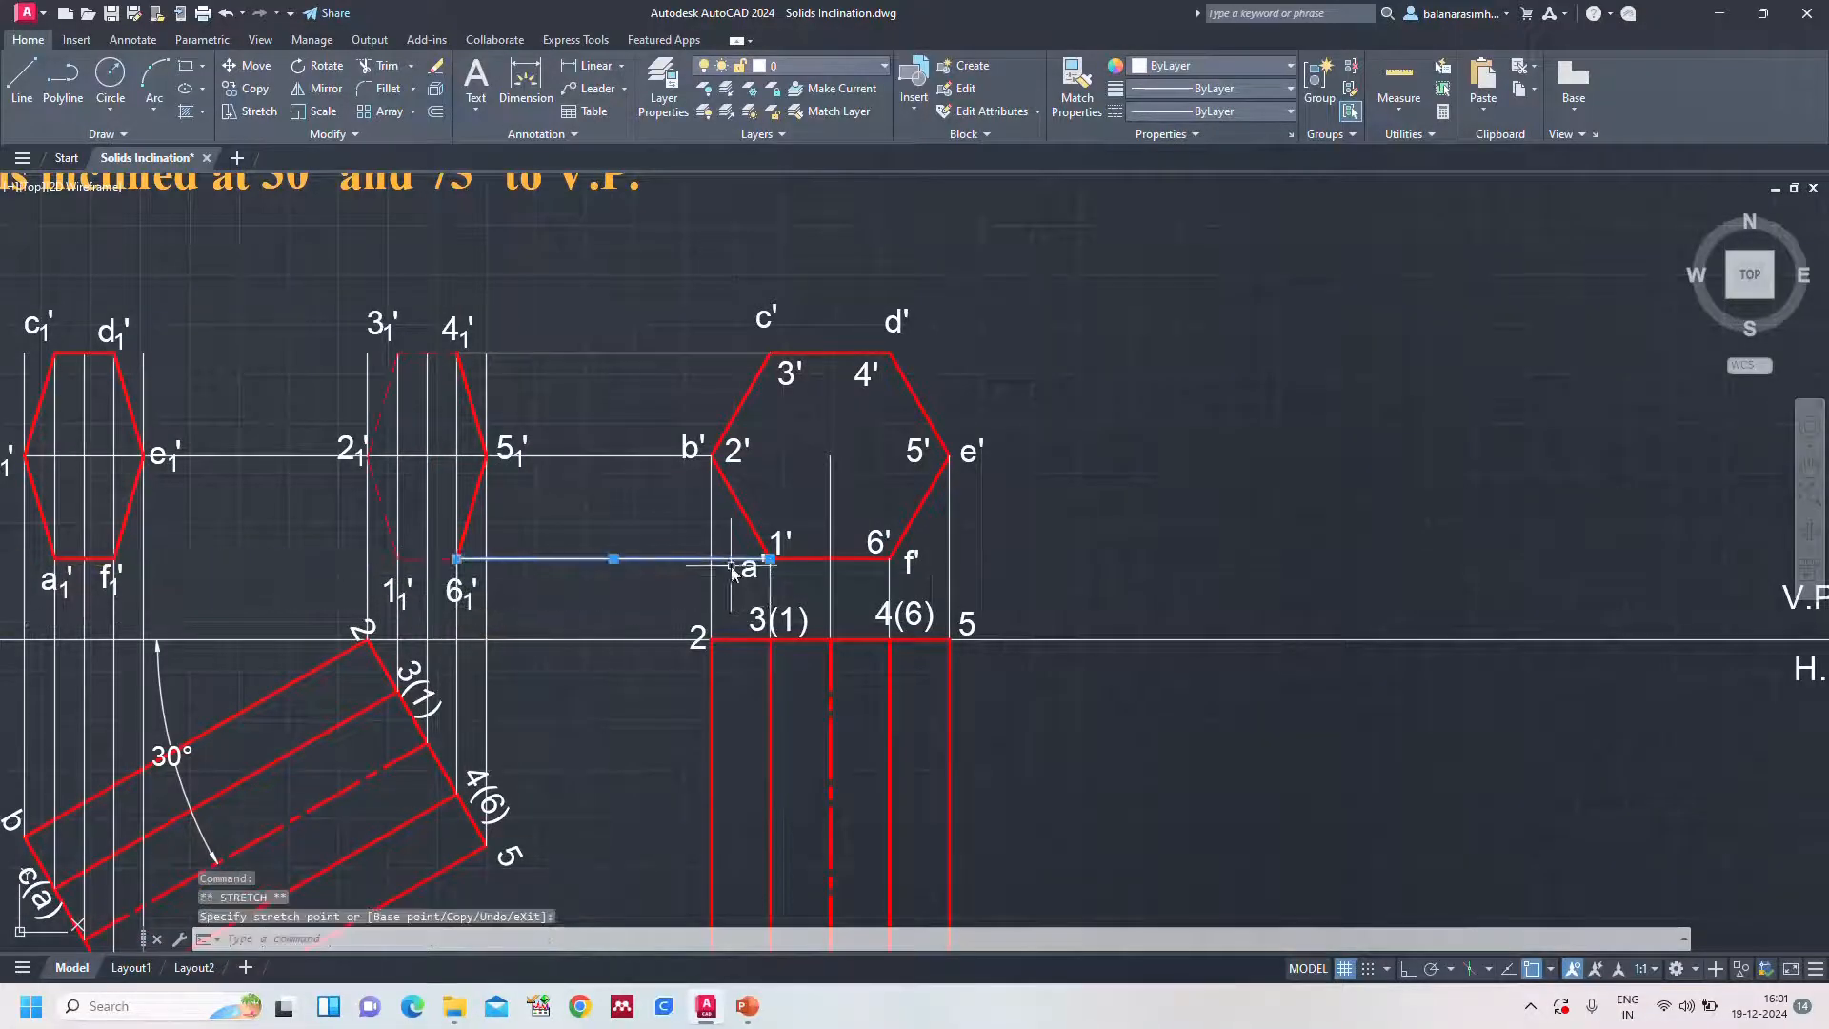
pyautogui.press('Escape')
# View the whole drawing, then switch to PowerPoint to check the lateral edges on the hexagonal prism slide
pyautogui.write('z')
pyautogui.press('Return')
pyautogui.write('a')
pyautogui.press('Return')
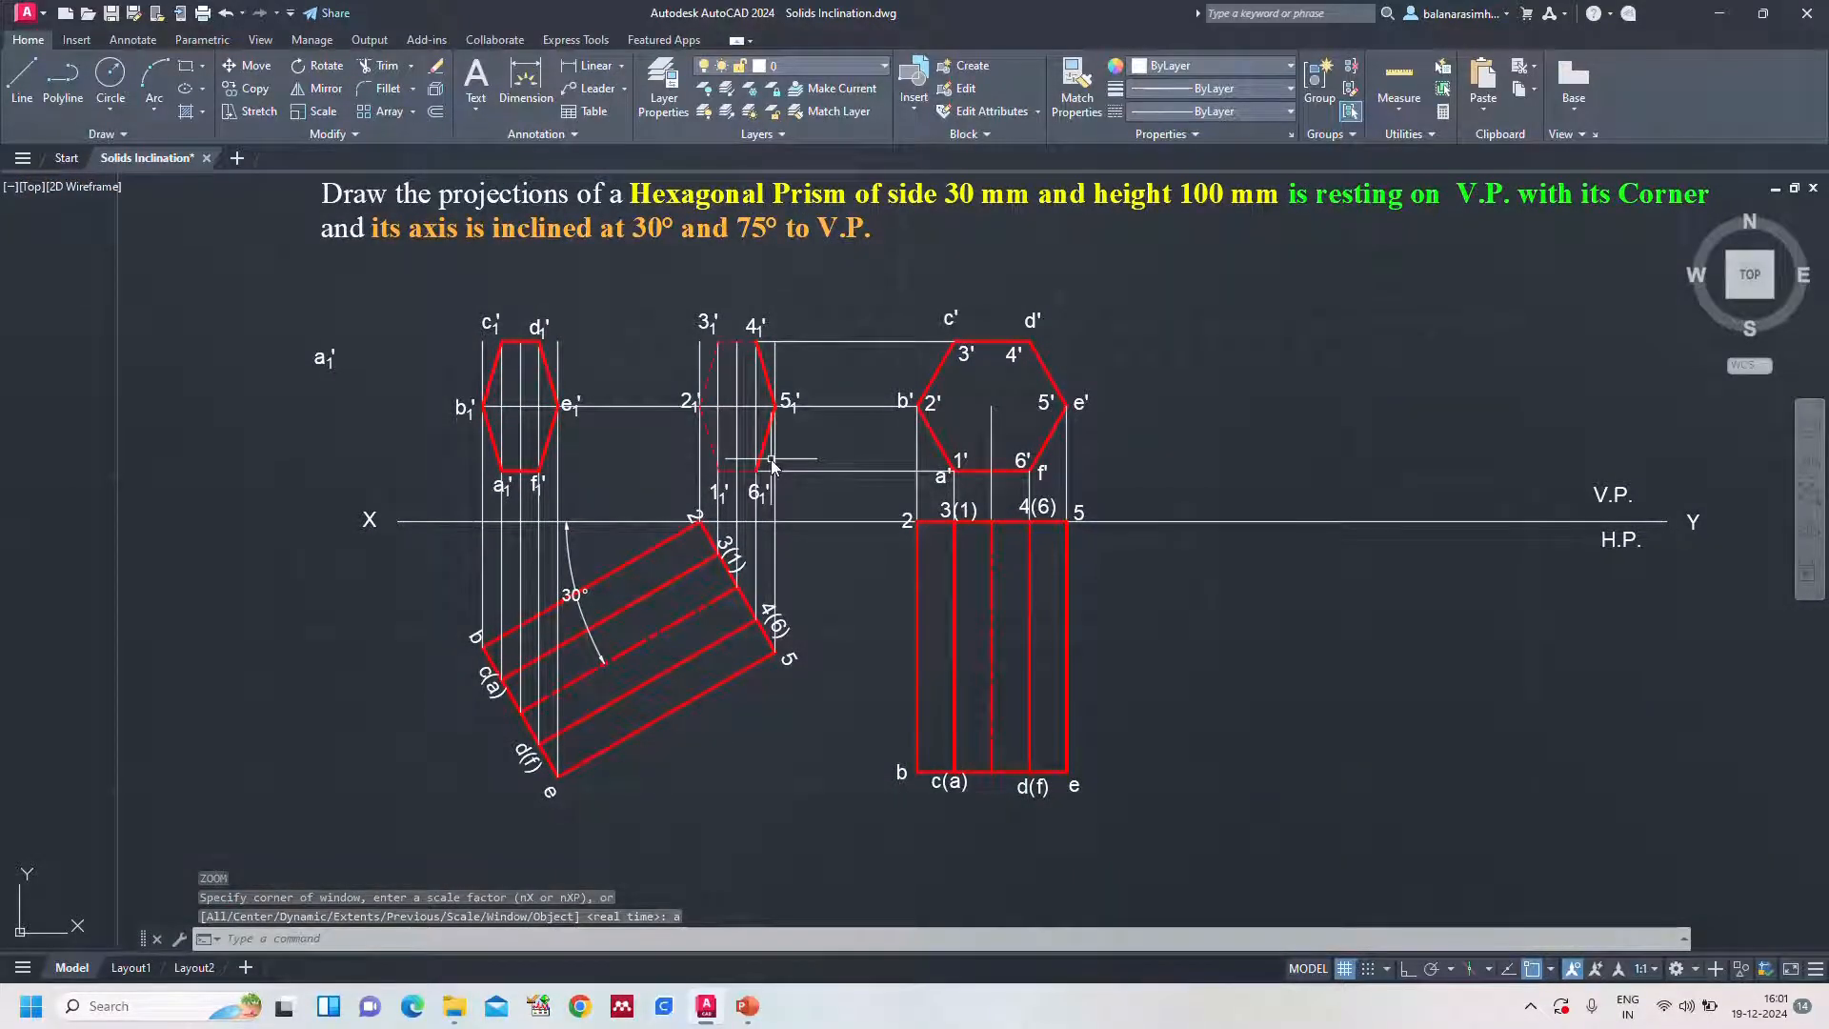
pyautogui.click(747, 1006)
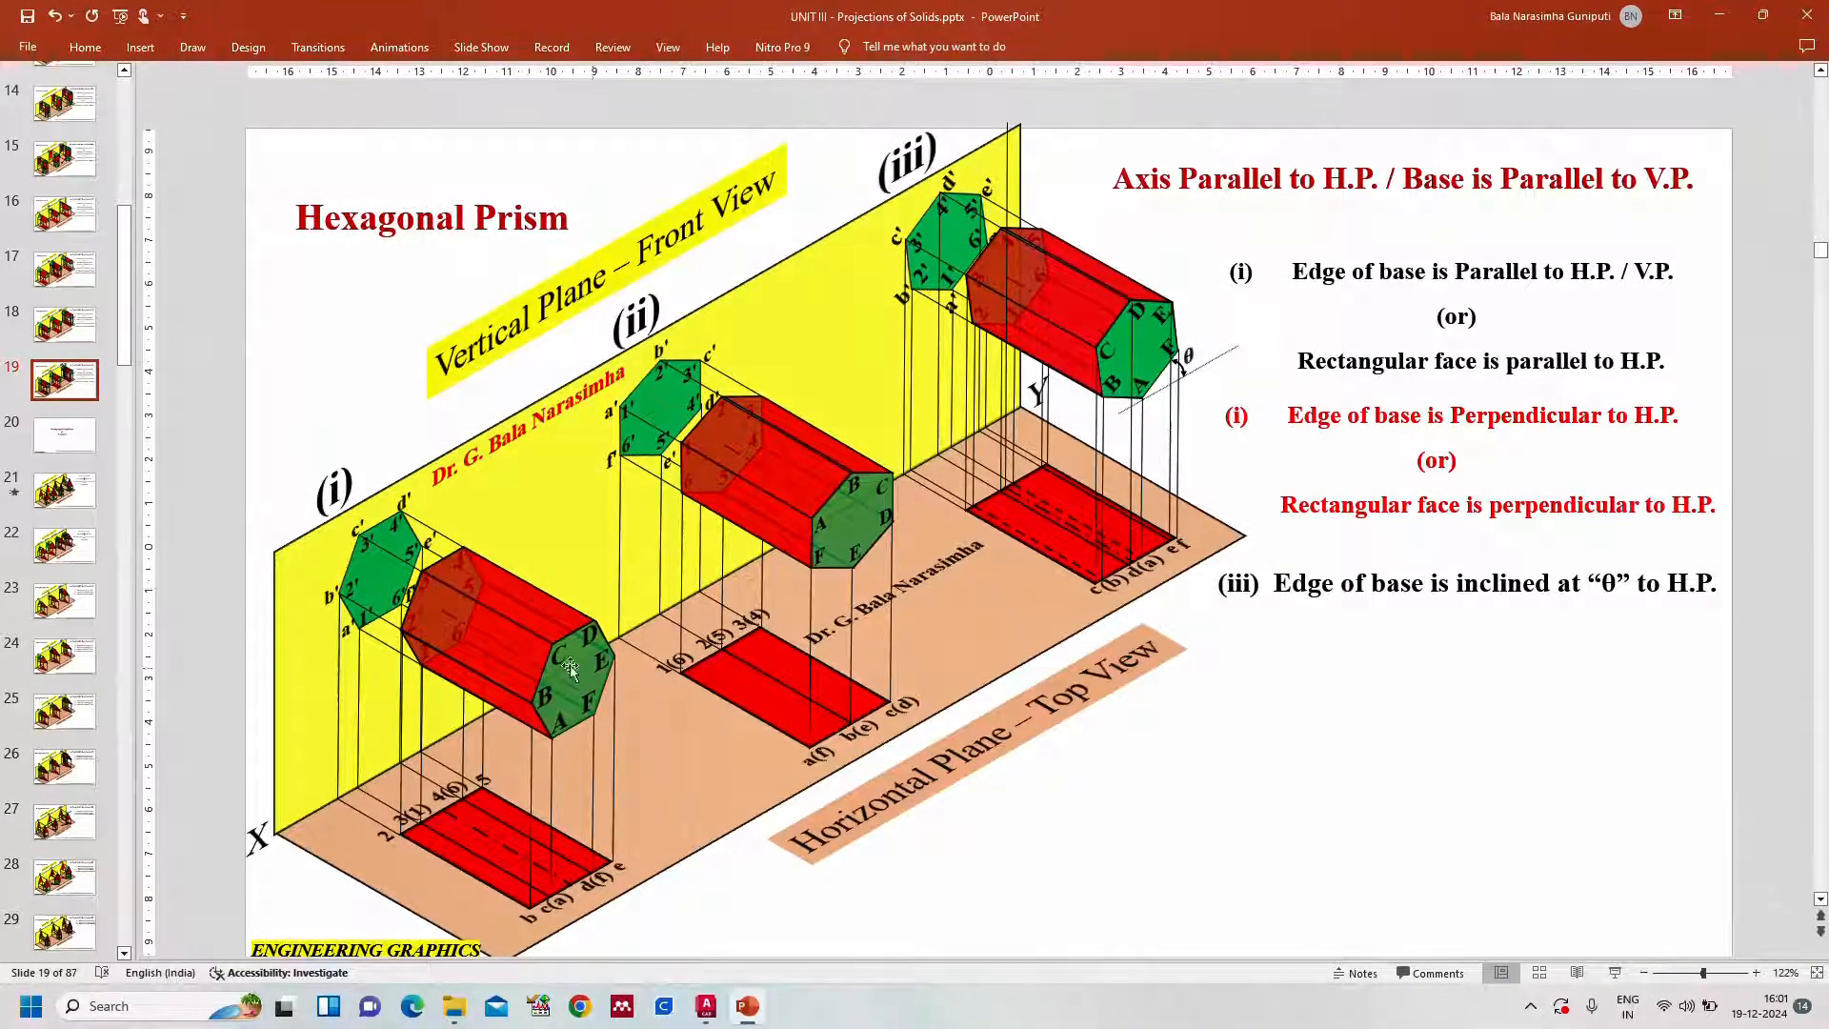
# Return to AutoCAD and draw the lateral edge as a line from d₁' to 4₁'
pyautogui.moveTo(715, 1022)
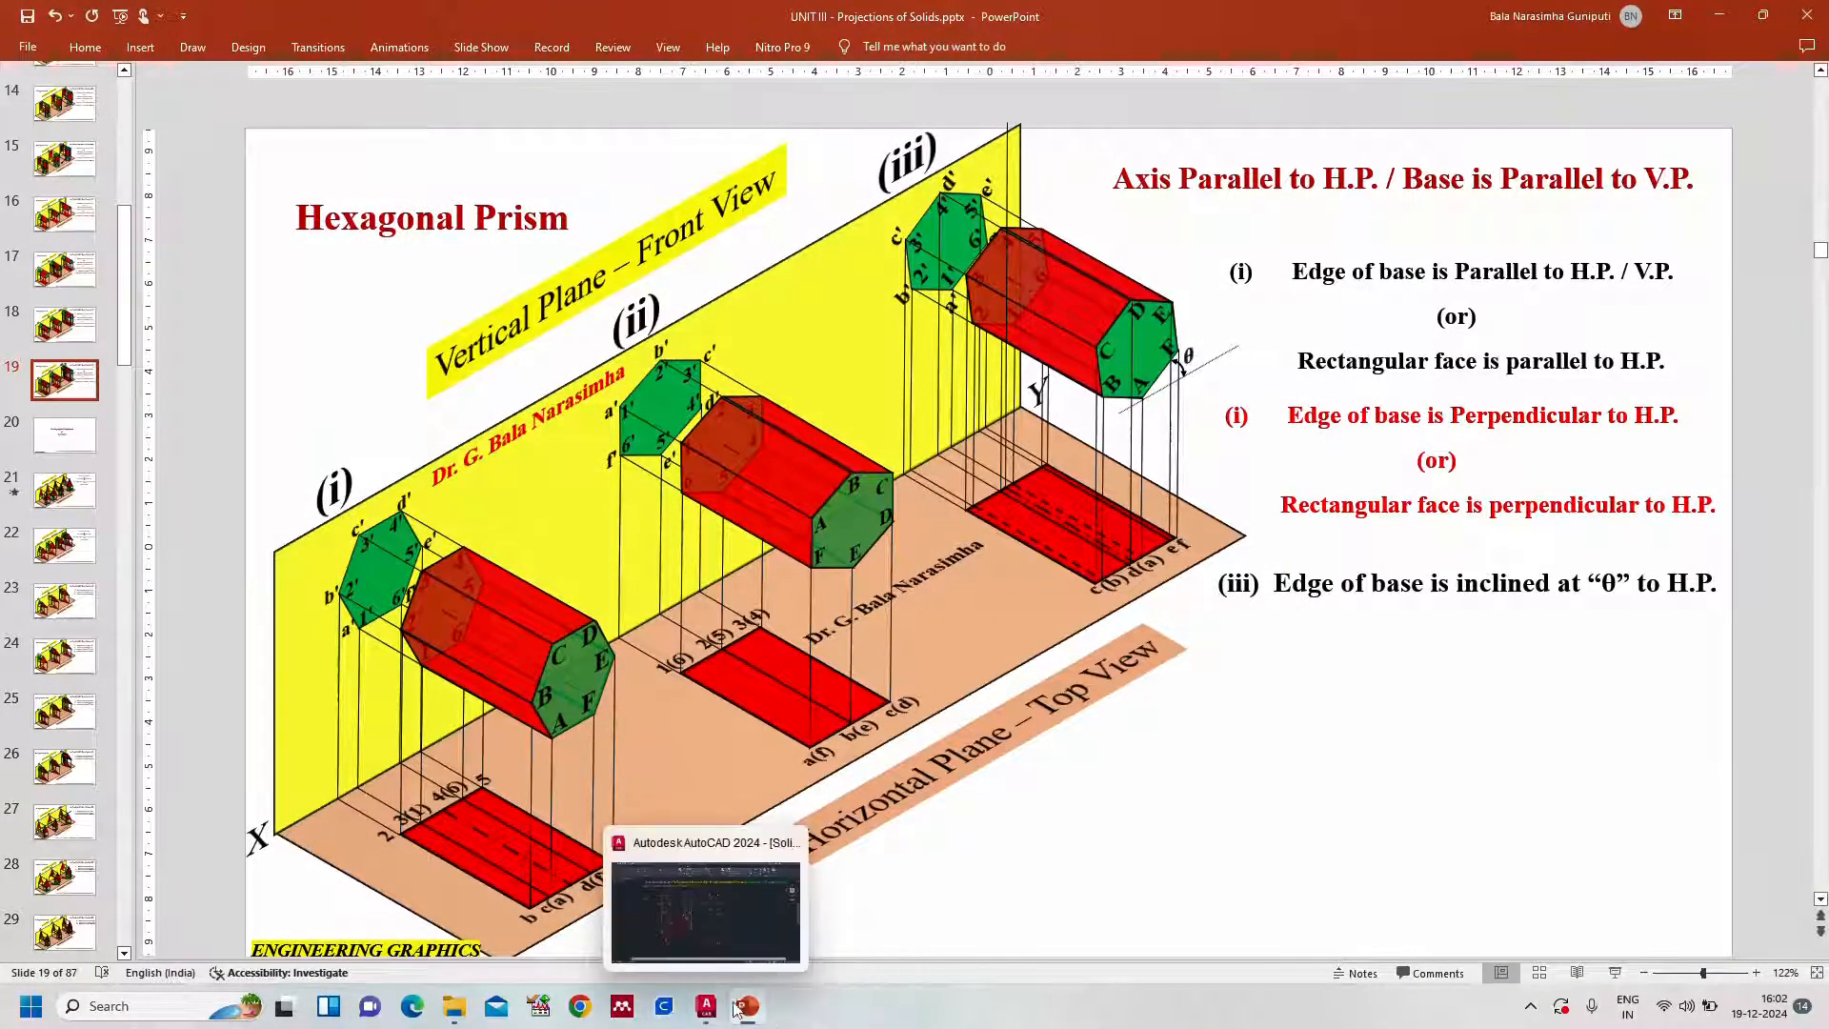
pyautogui.click(704, 910)
pyautogui.write('l')
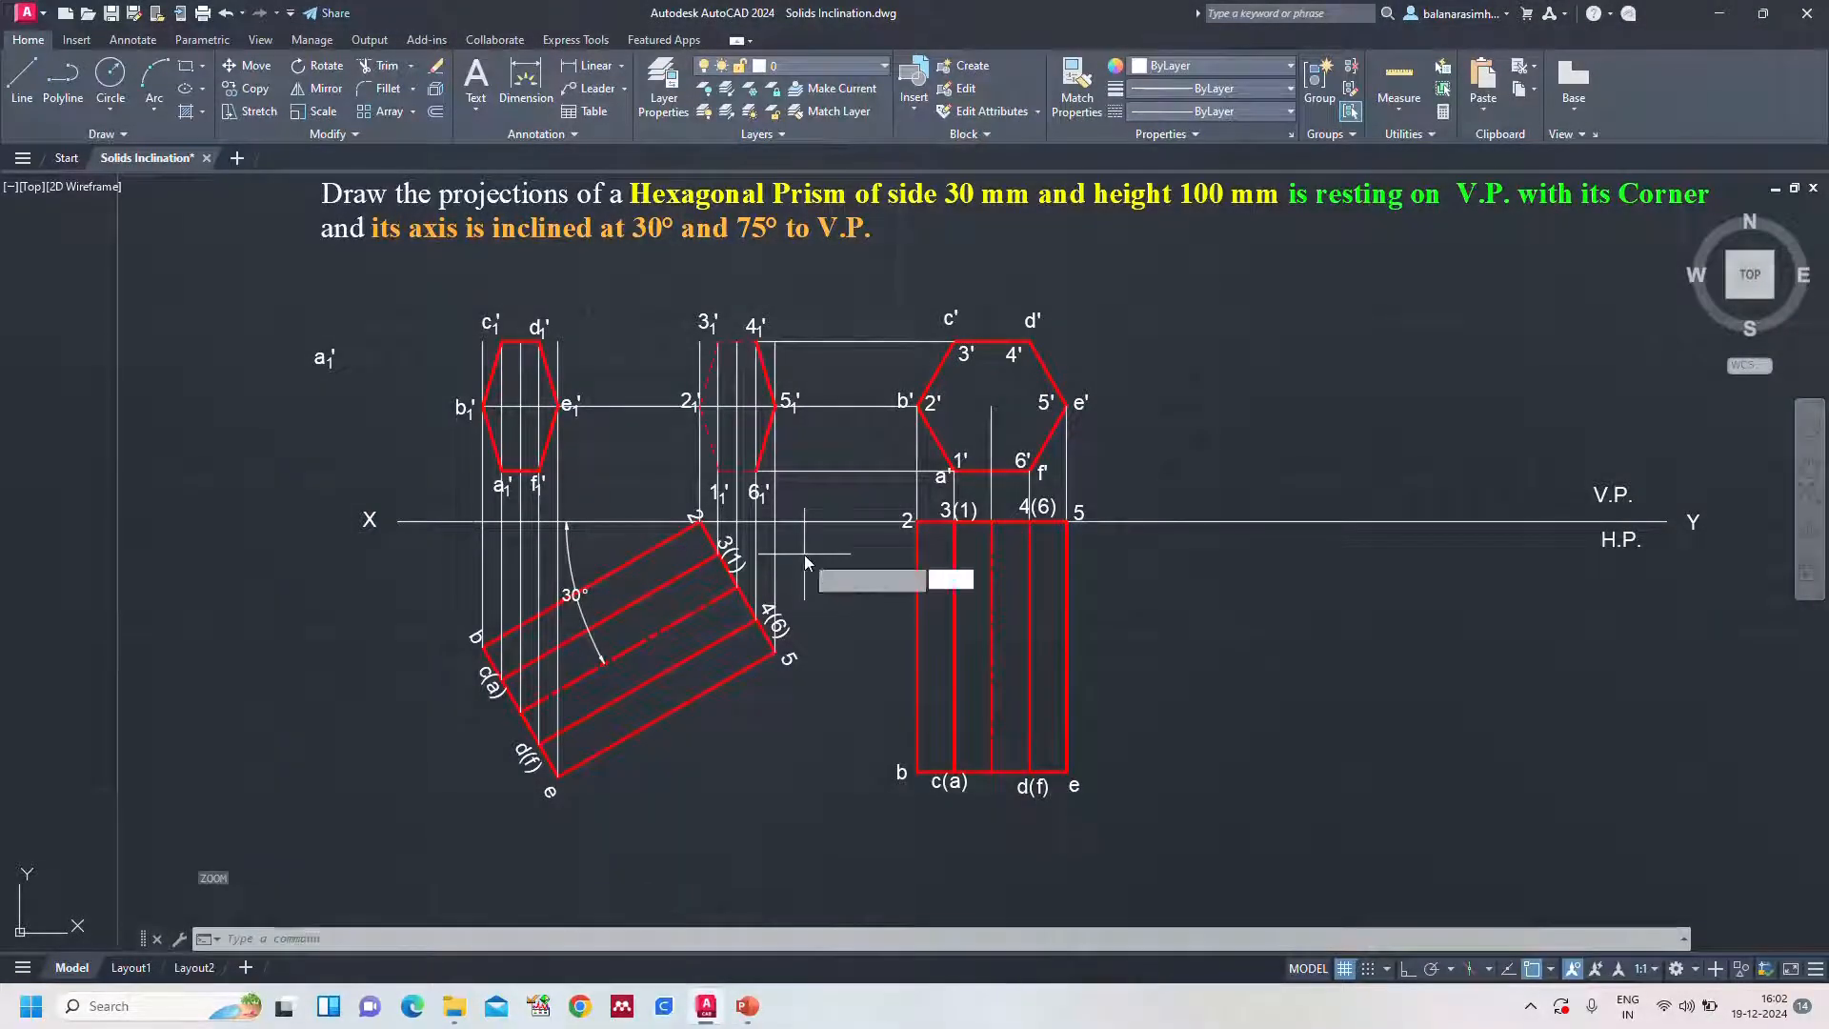
pyautogui.press('Return')
pyautogui.scroll(4, 757, 391)
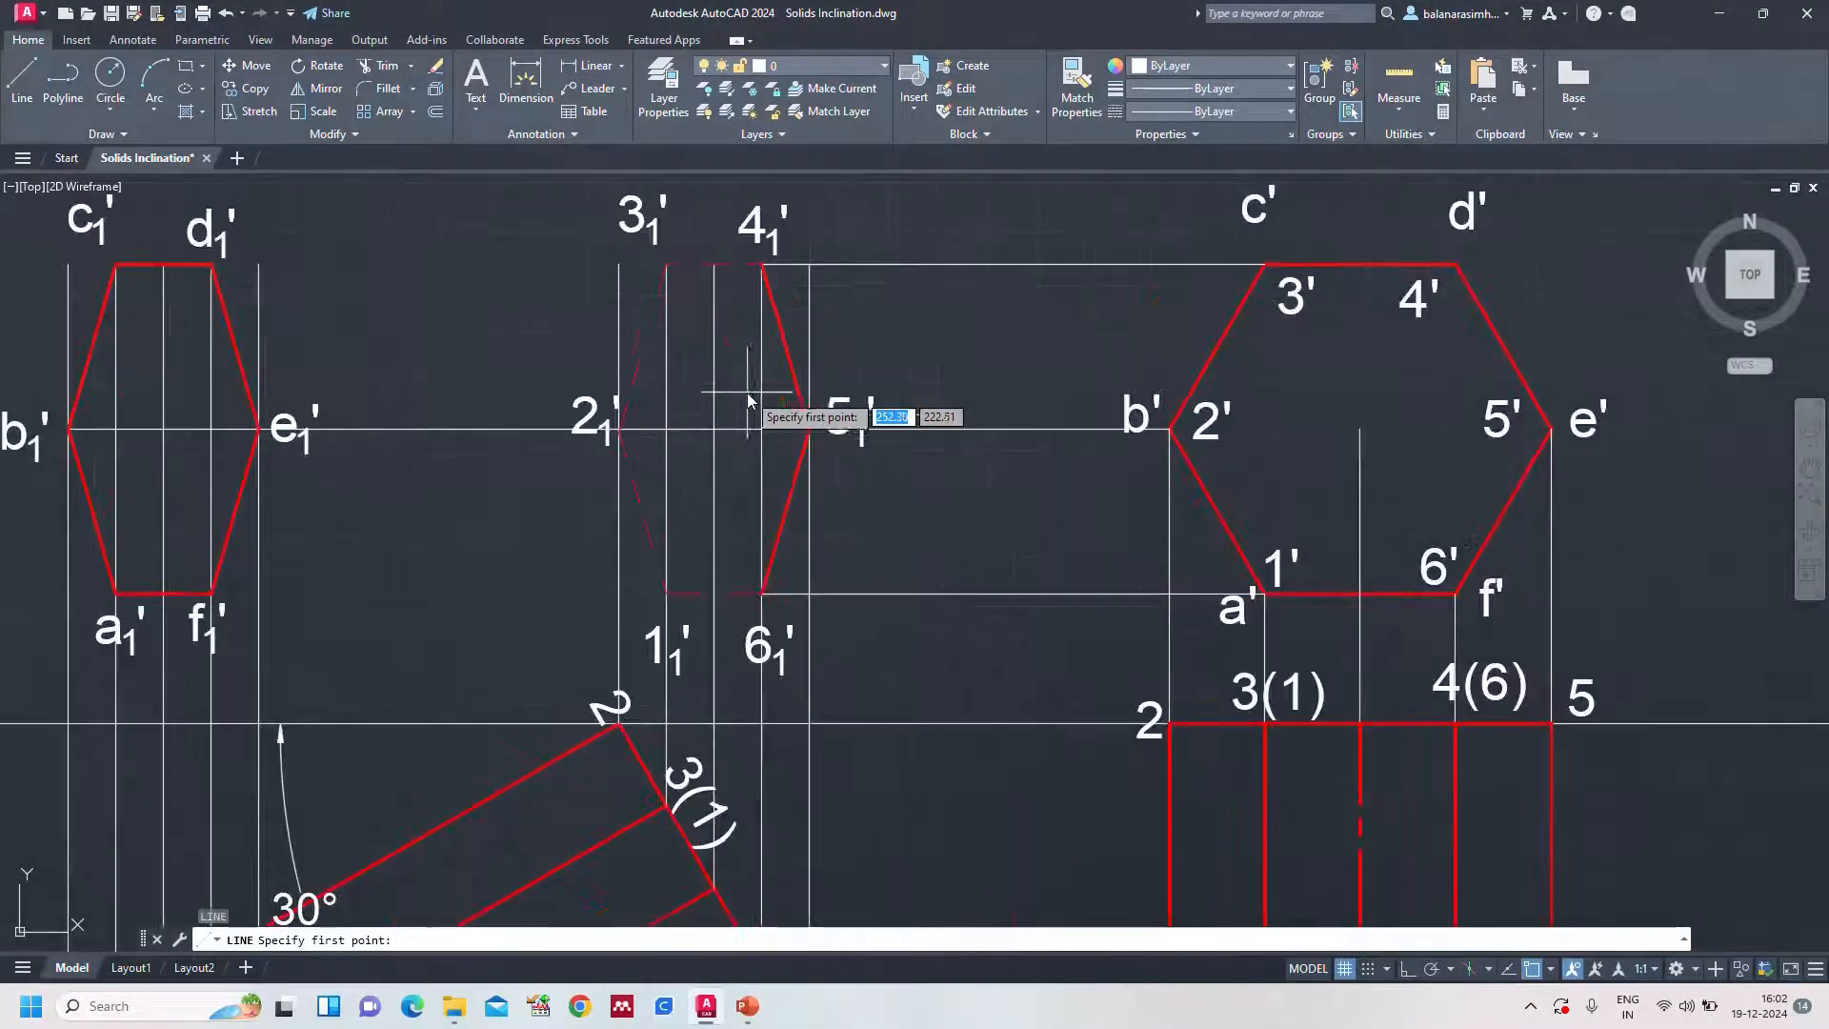
pyautogui.click(211, 265)
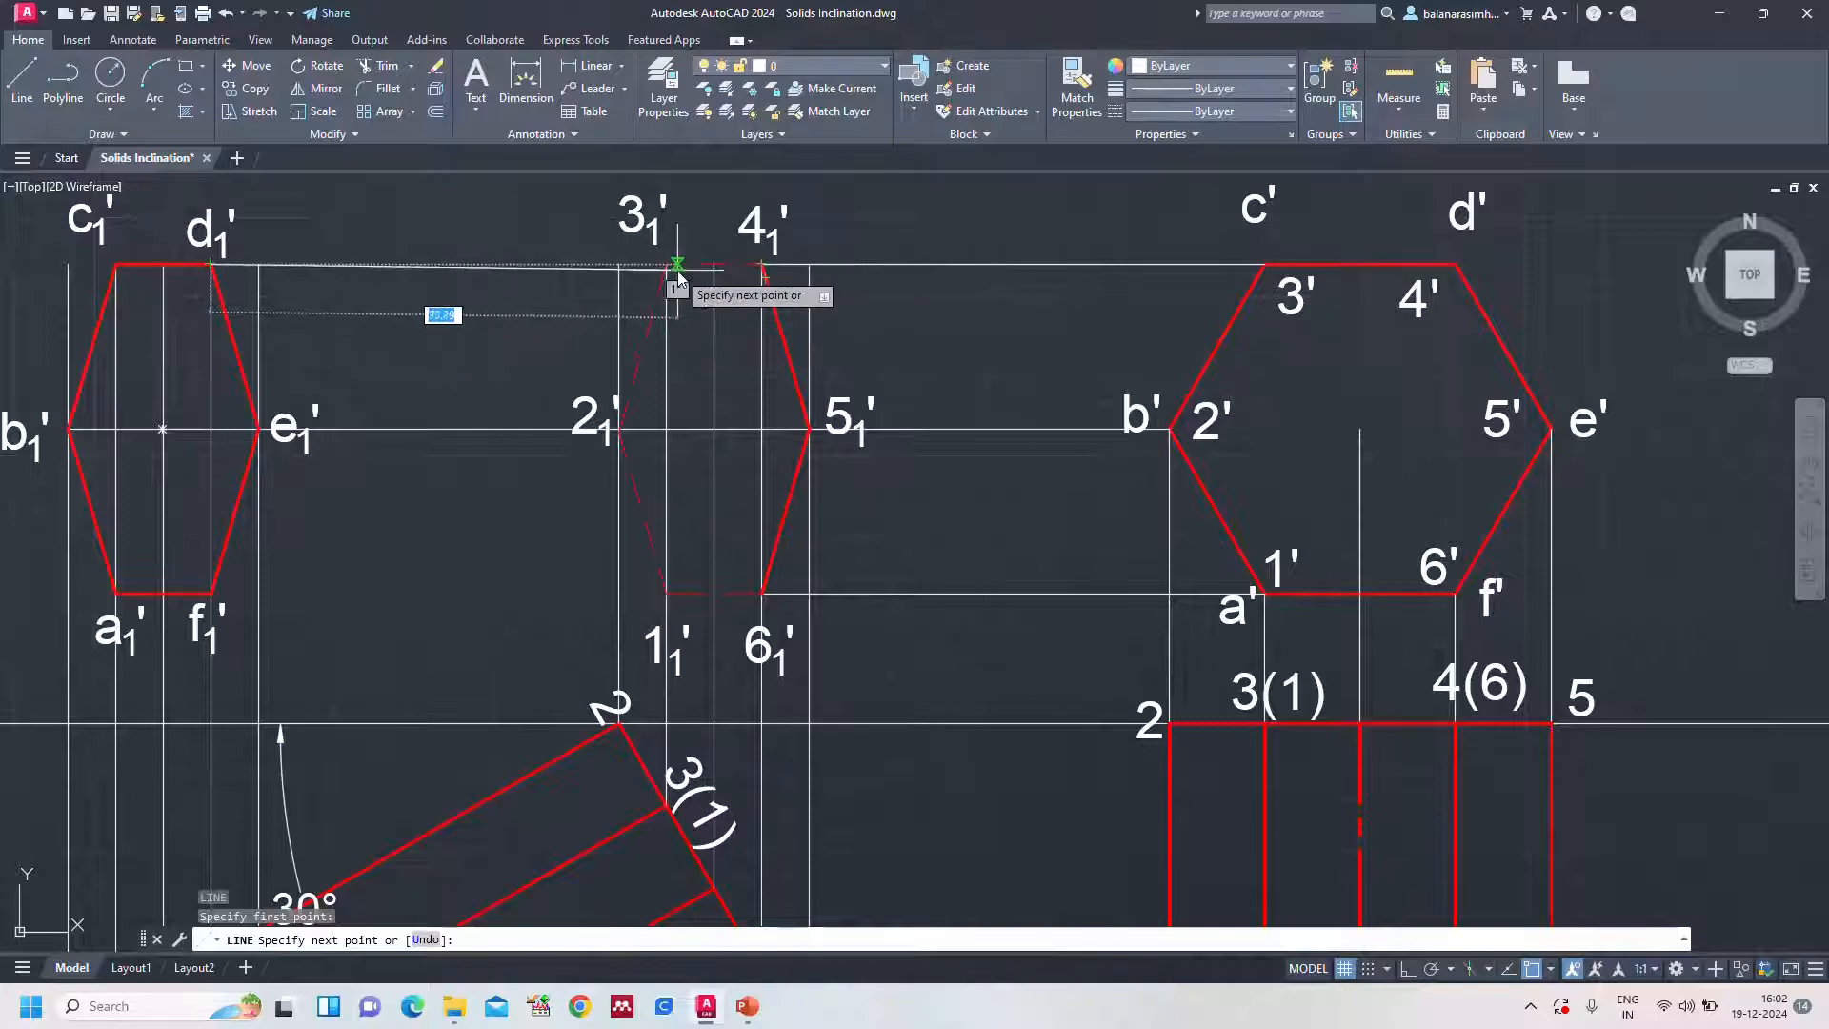
pyautogui.click(762, 267)
pyautogui.press('Escape')
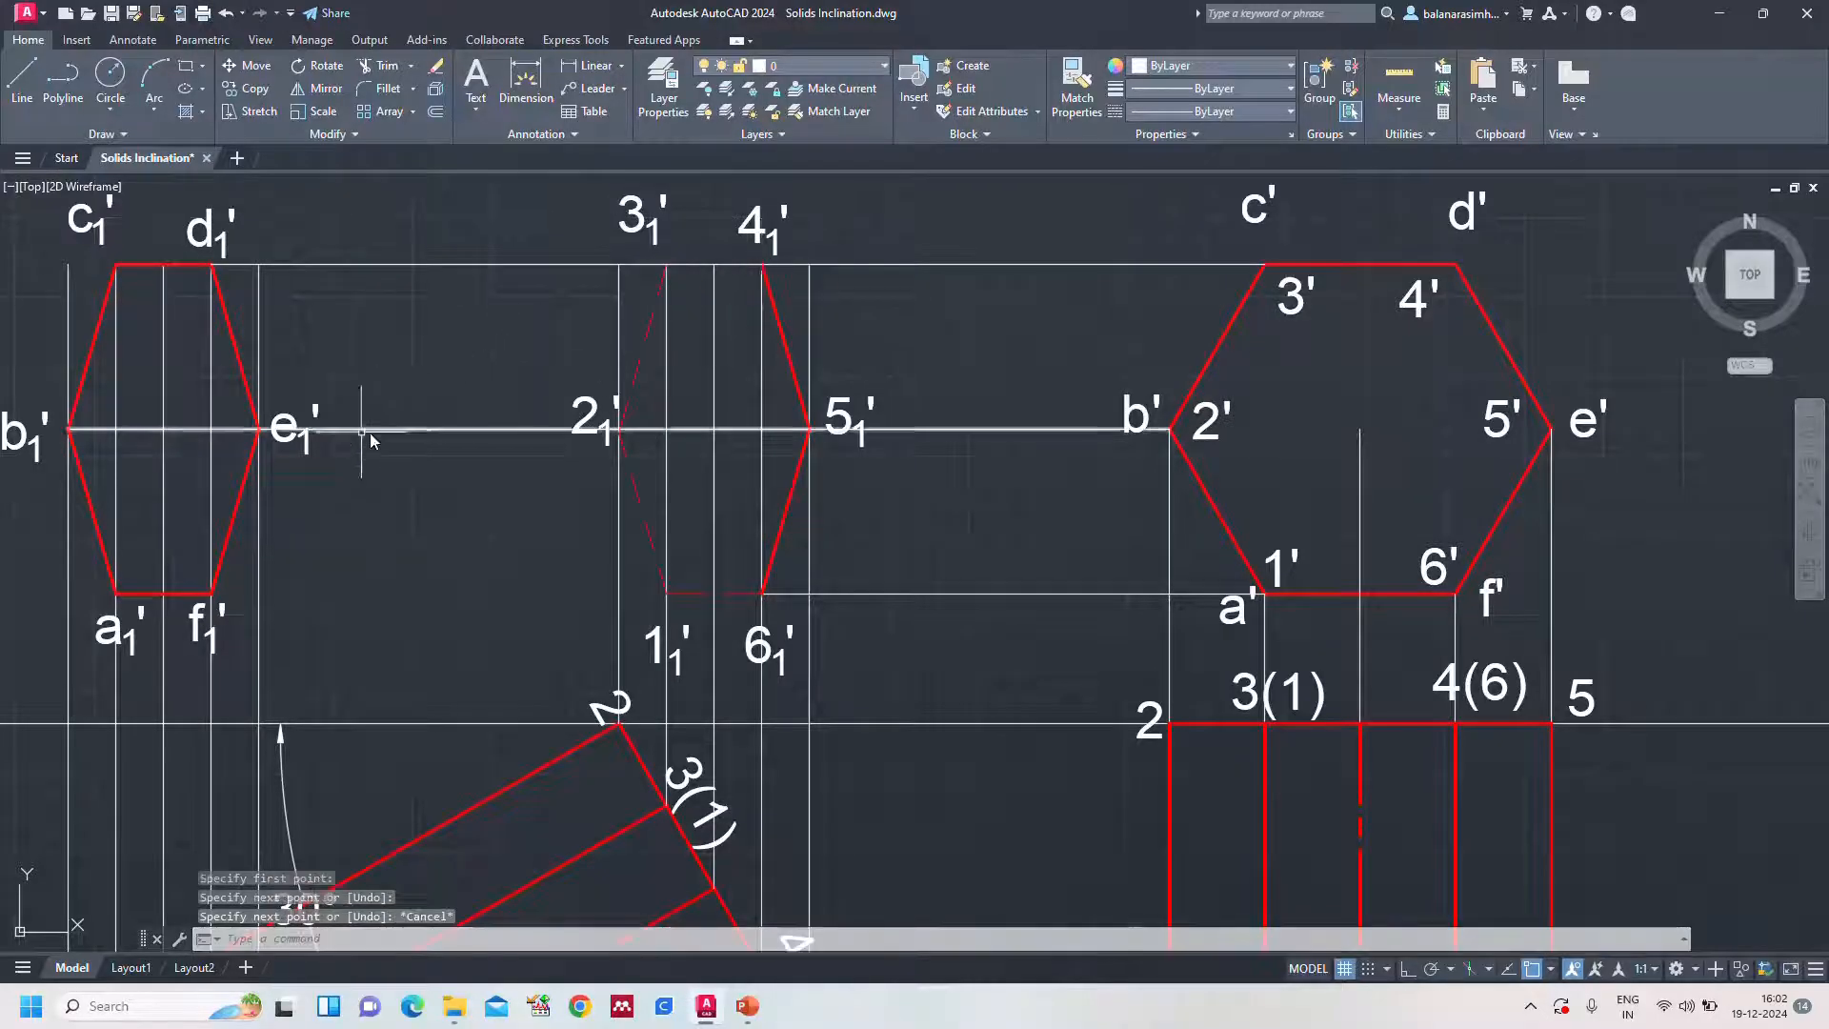
# Draw the lateral edges from e₁' to 5₁' and from f₁' to 6₁' as separate lines
pyautogui.press('space')
pyautogui.click(259, 431)
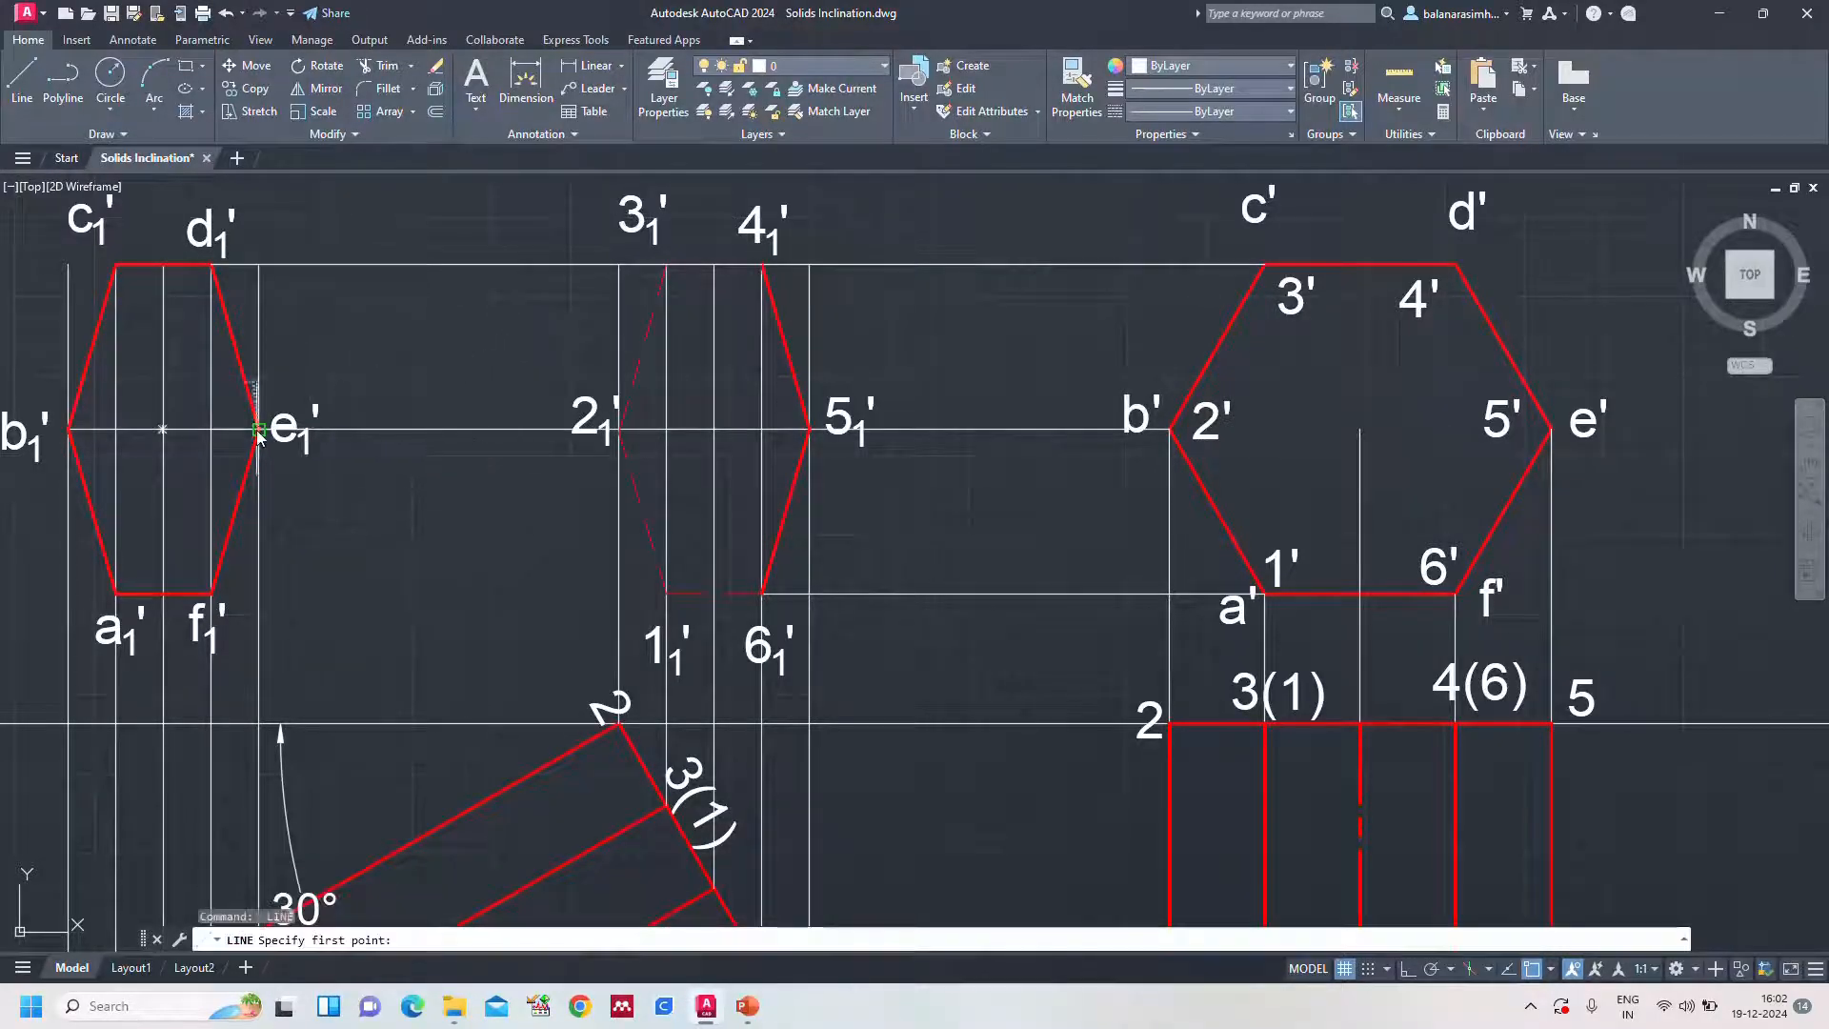
pyautogui.click(805, 439)
pyautogui.press('Escape')
pyautogui.press('space')
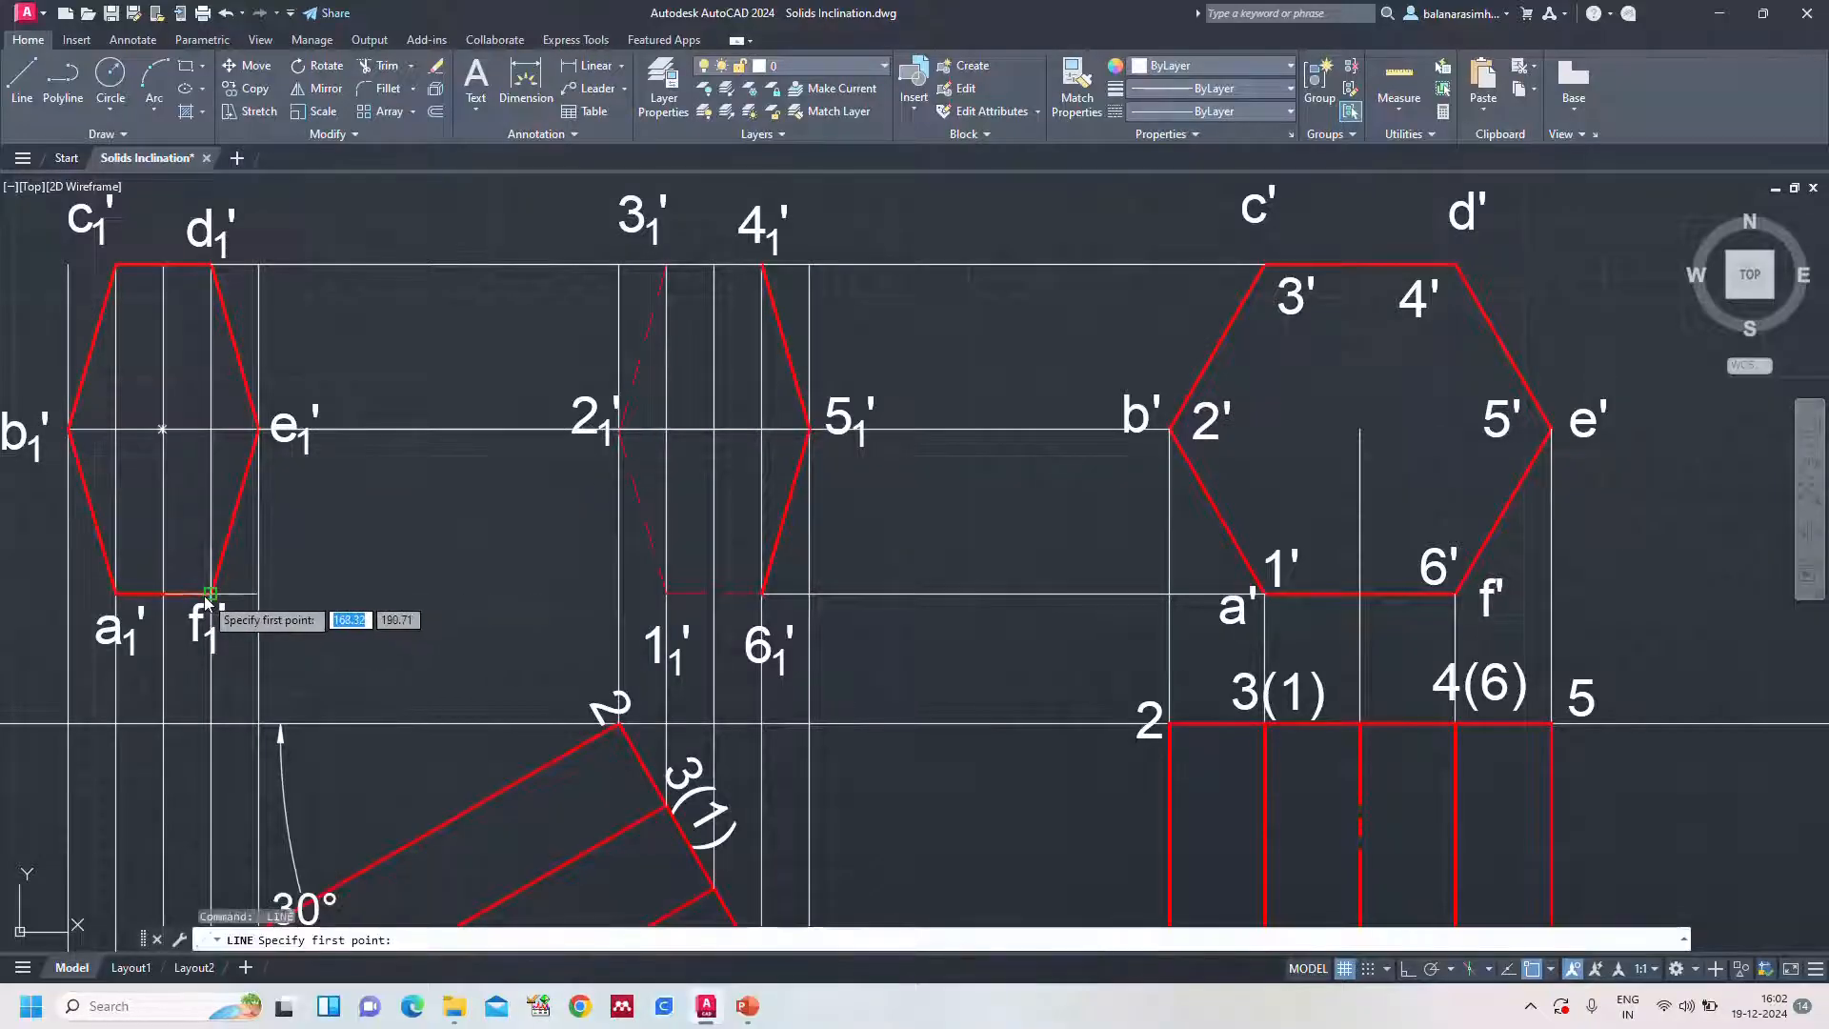
pyautogui.click(211, 595)
pyautogui.click(762, 595)
pyautogui.press('Return')
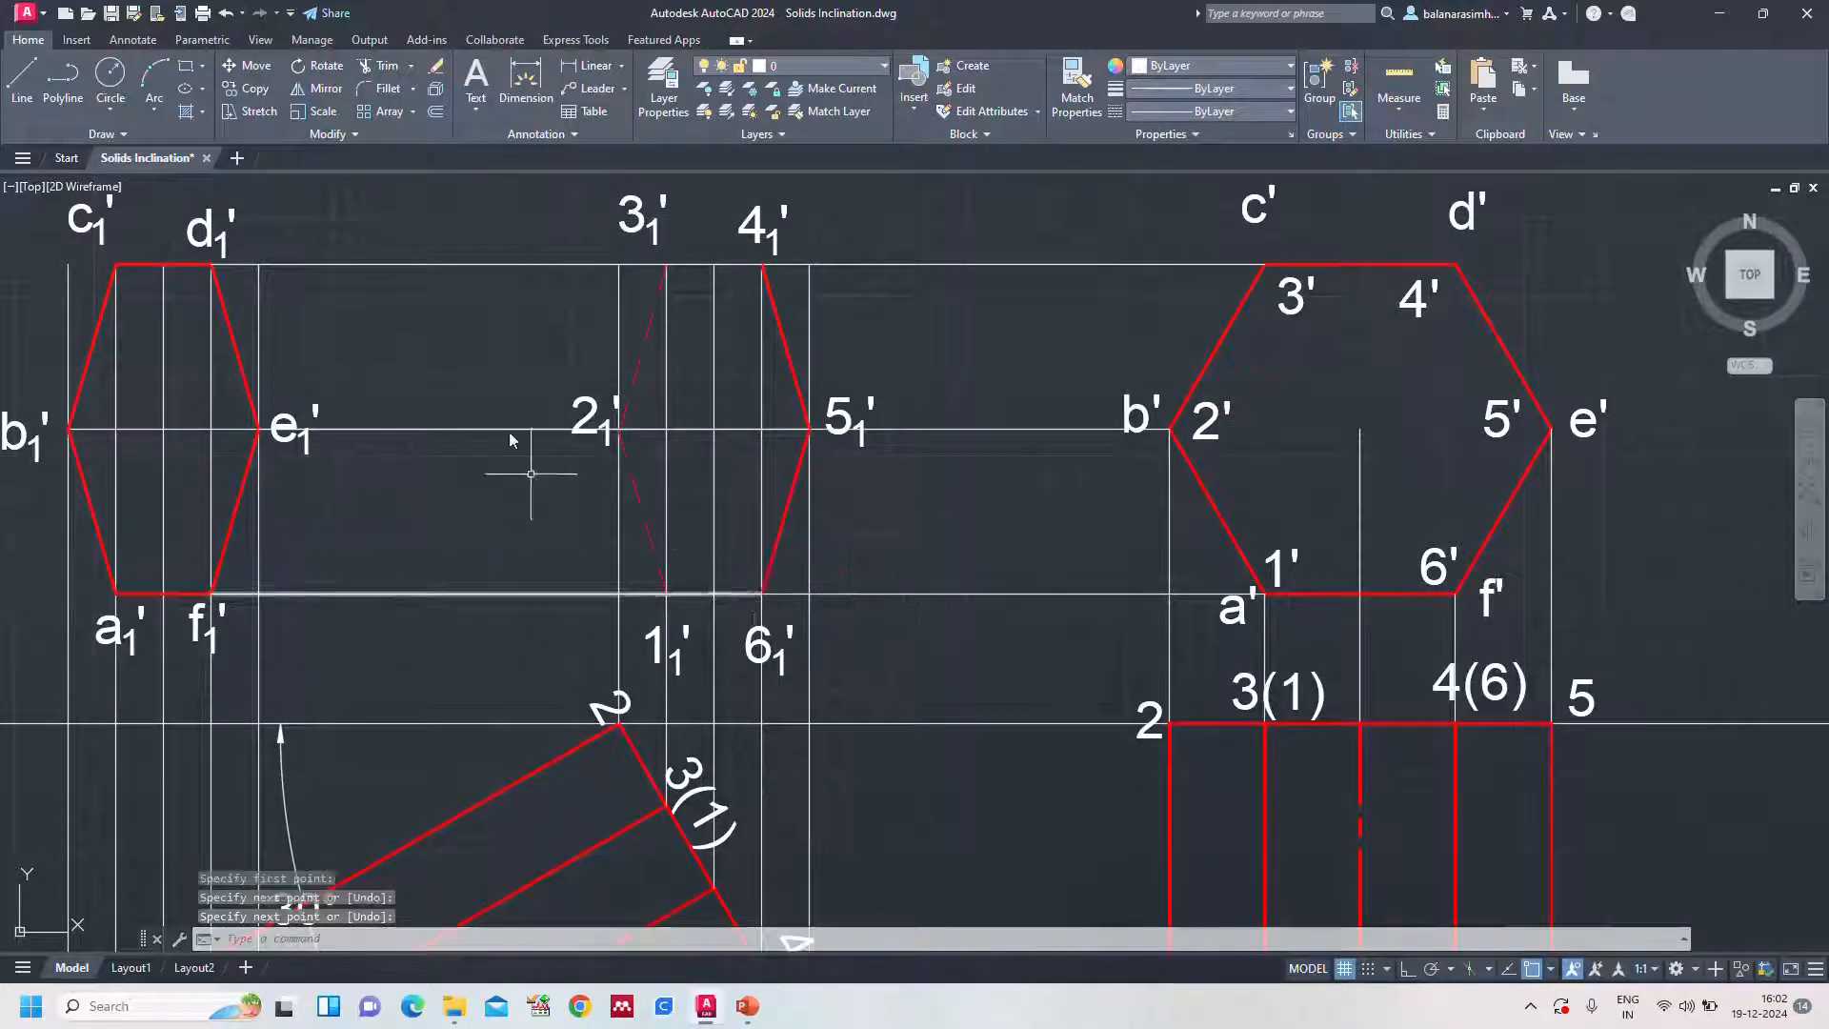
# Make the three lateral edges d₁'–4₁', e₁'–5₁' and f₁'–6₁' red with a 0.35 mm lineweight
pyautogui.click(414, 265)
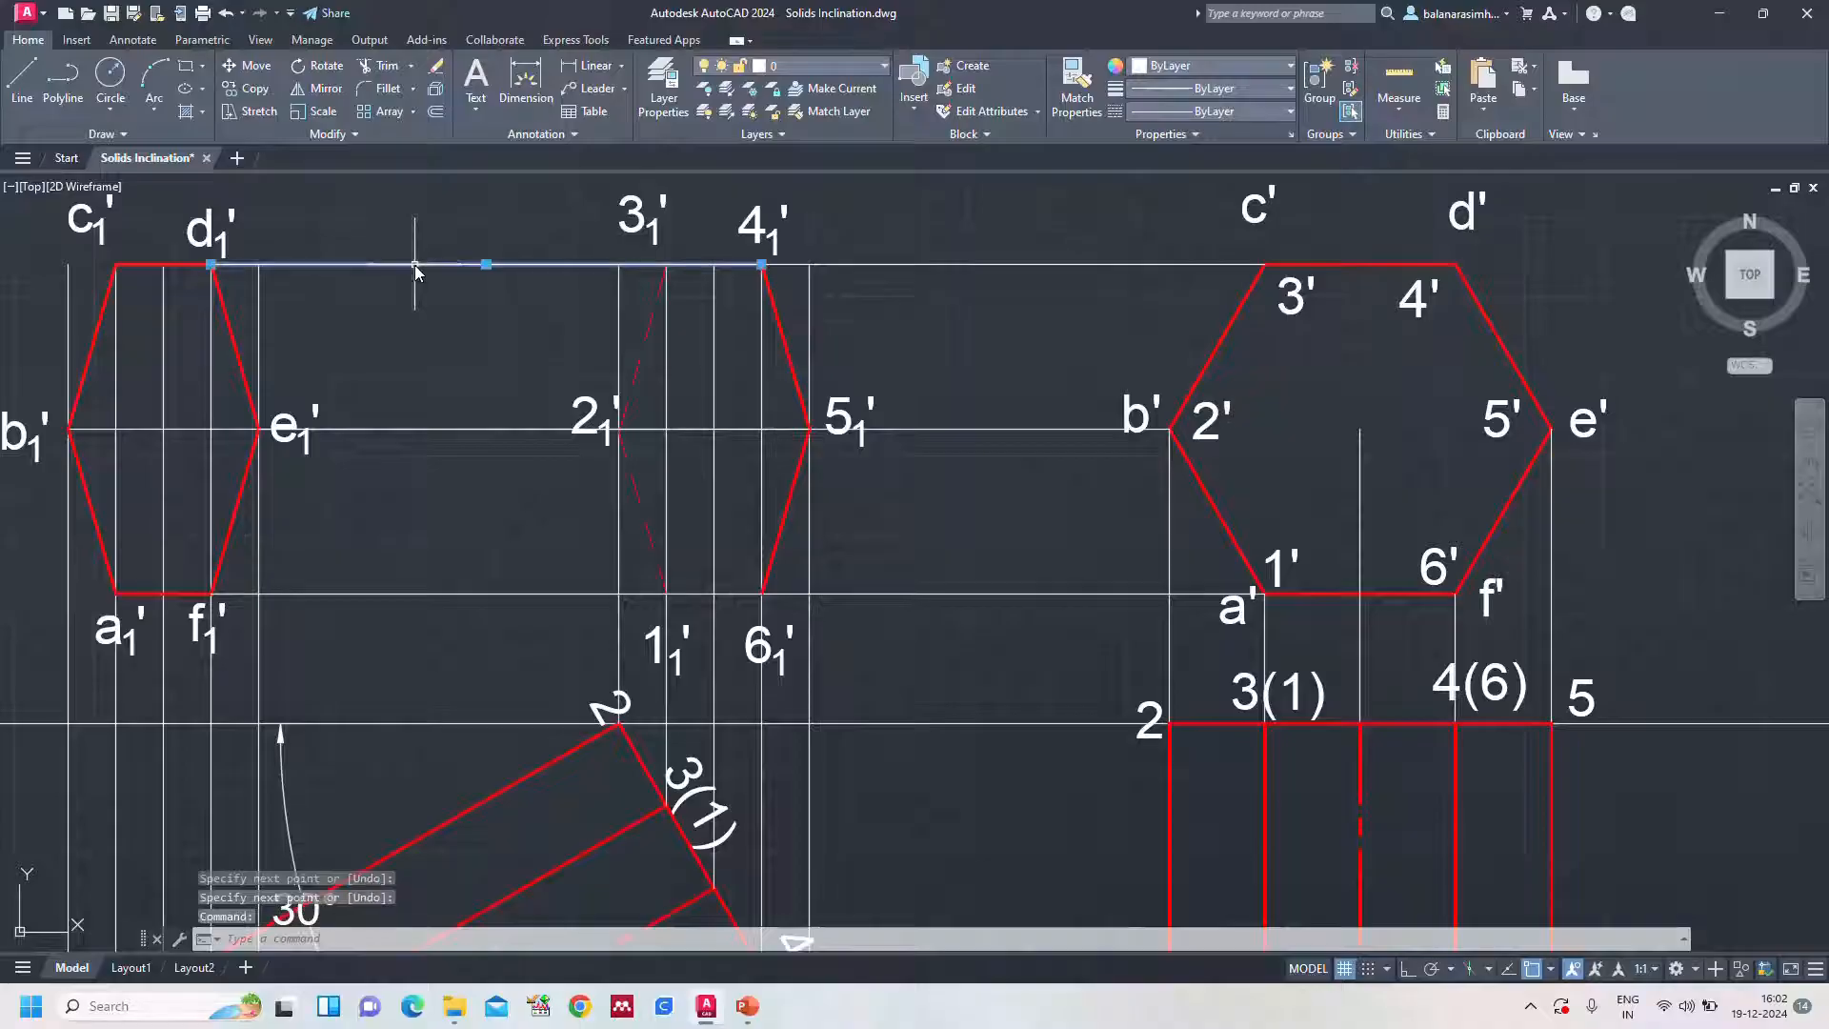
pyautogui.click(465, 430)
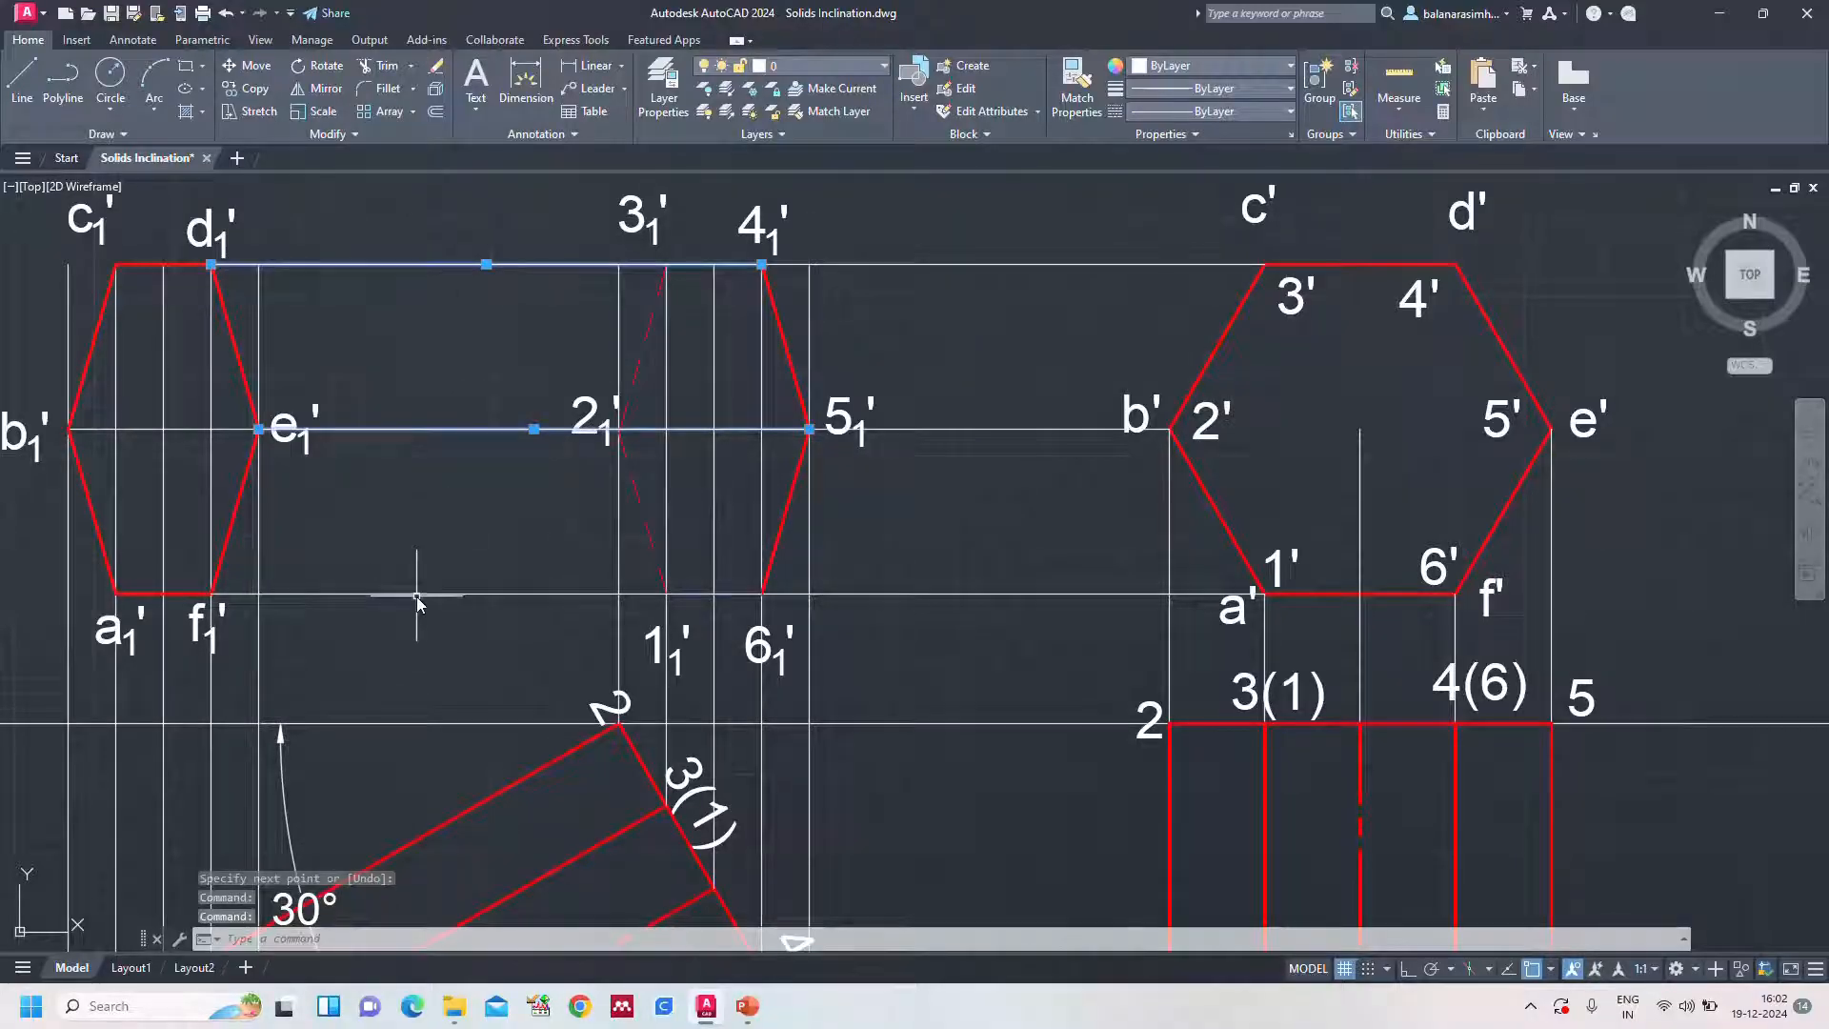
pyautogui.click(415, 594)
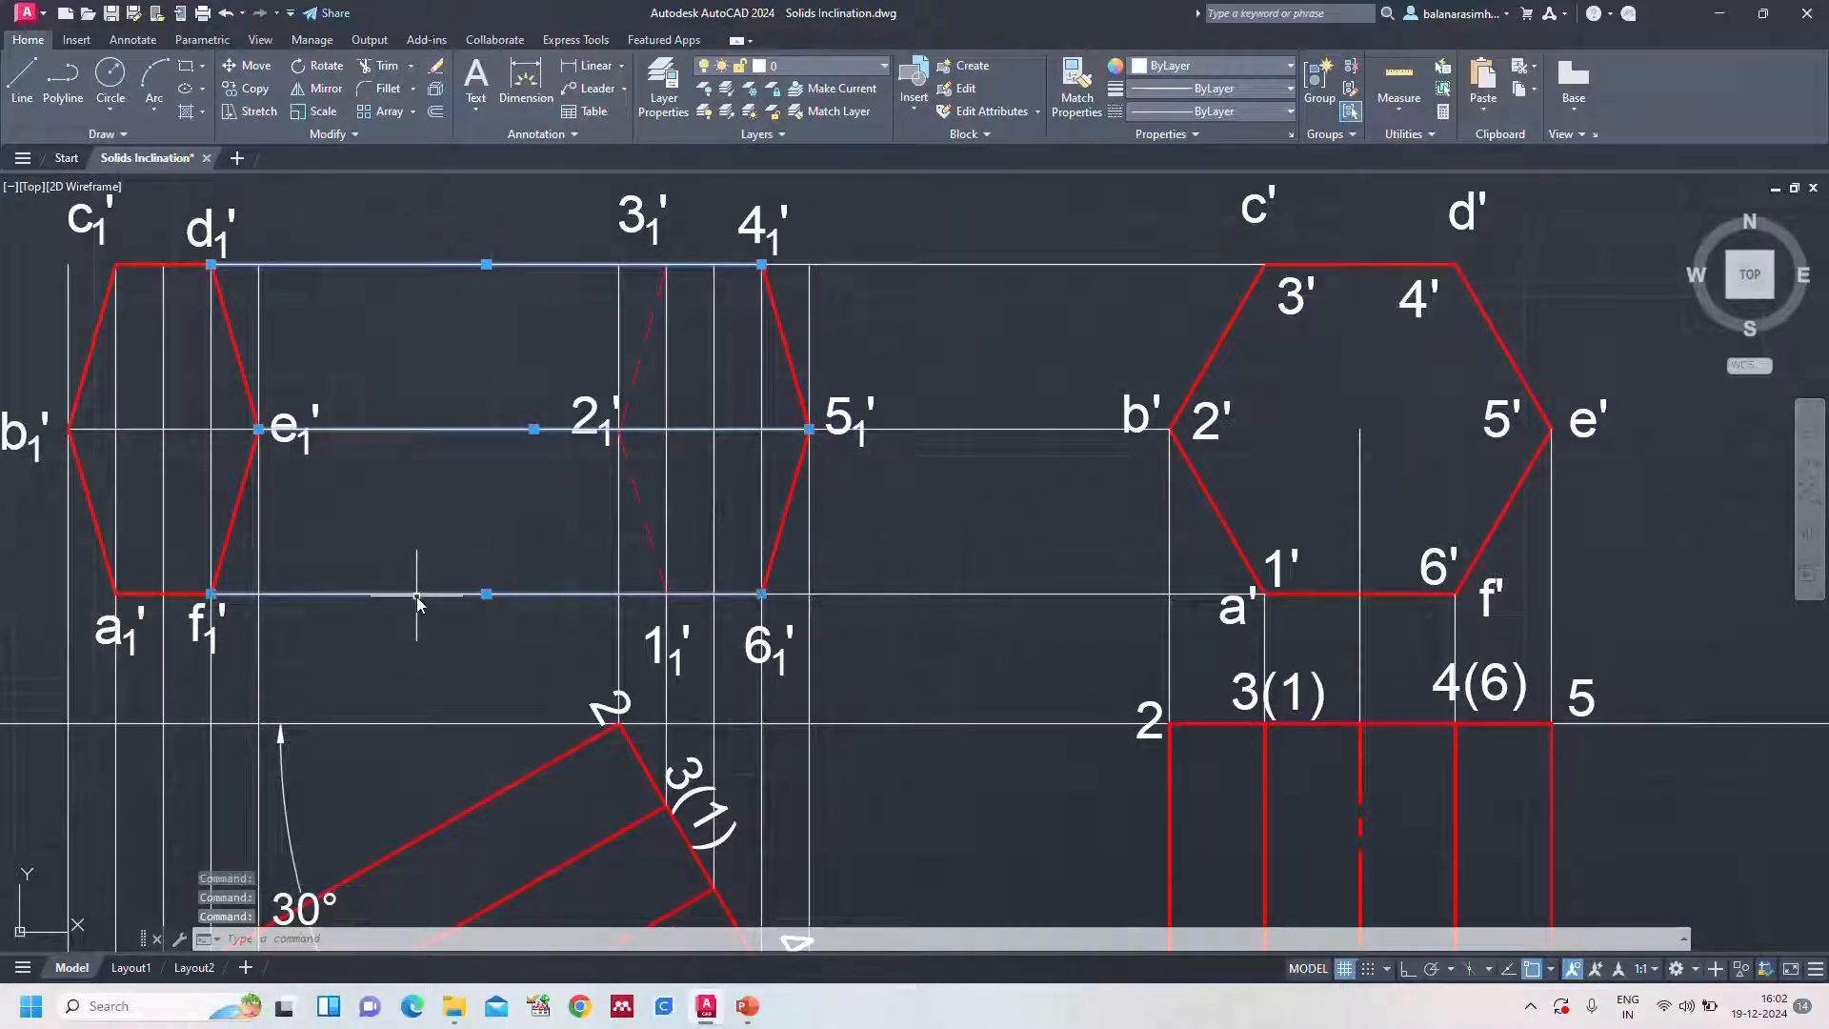
pyautogui.click(1196, 67)
pyautogui.doubleClick(1138, 245)
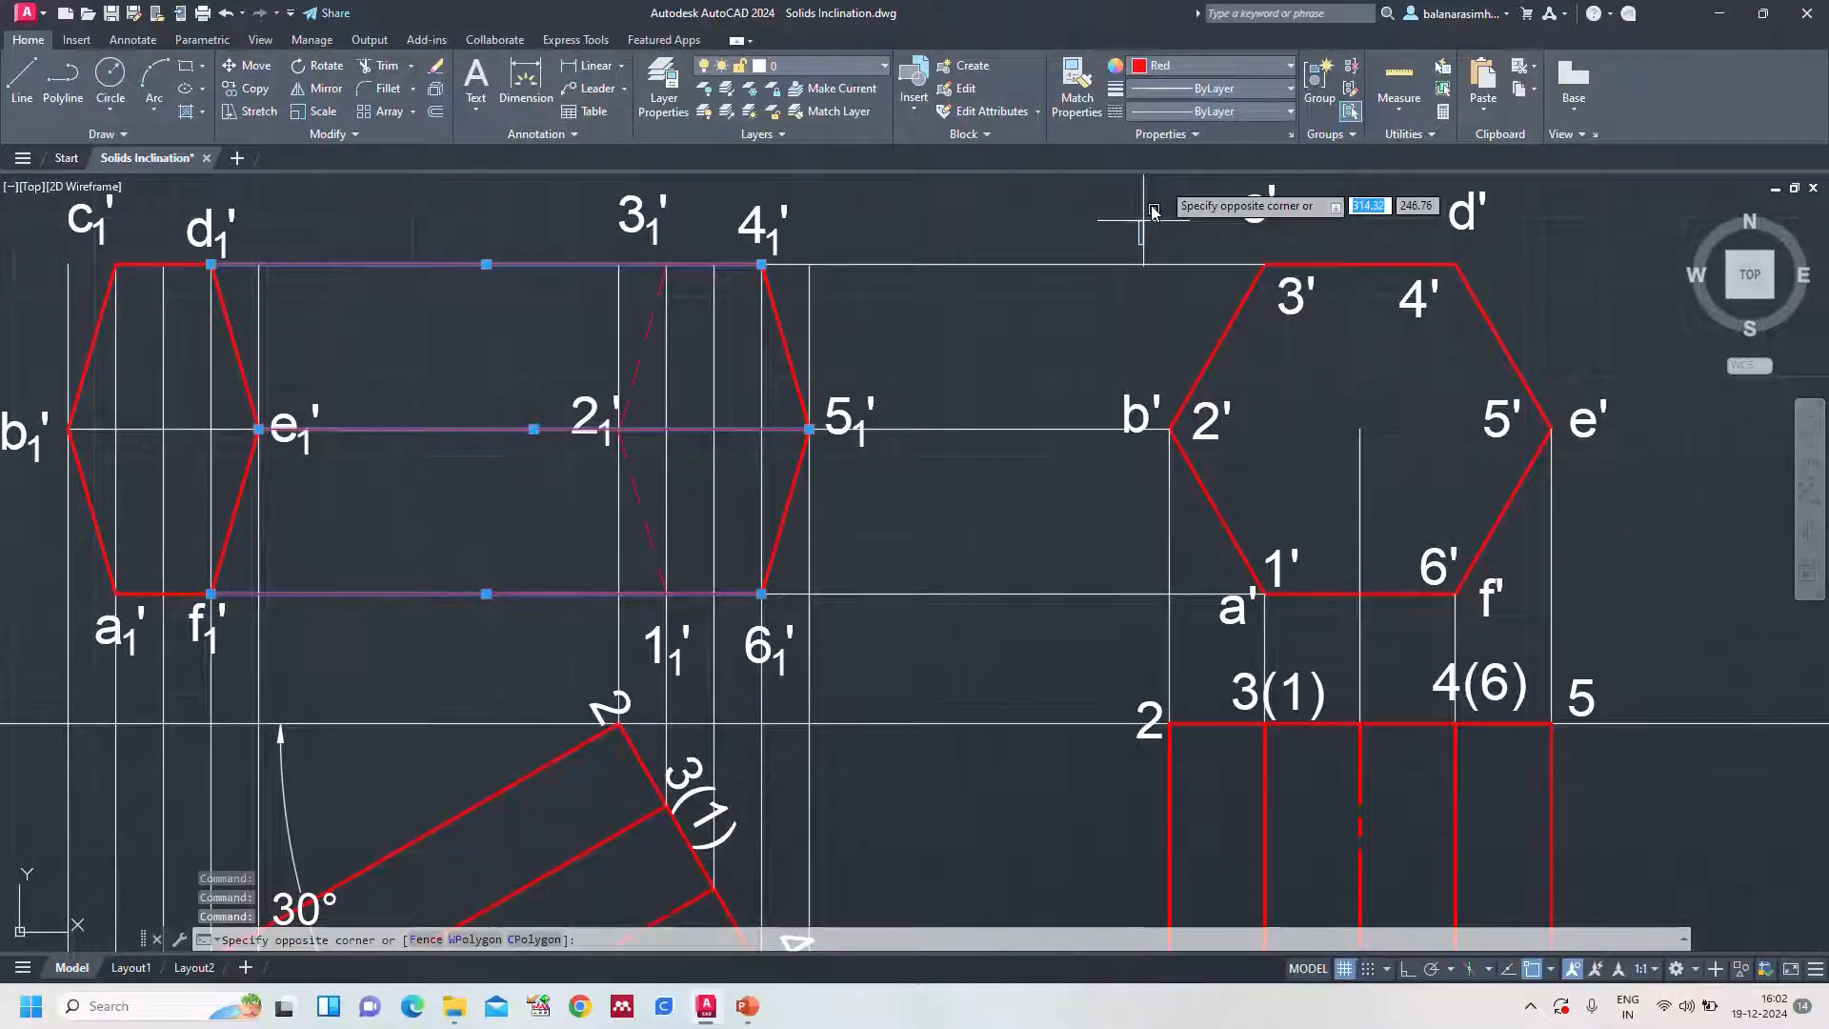
pyautogui.click(1179, 89)
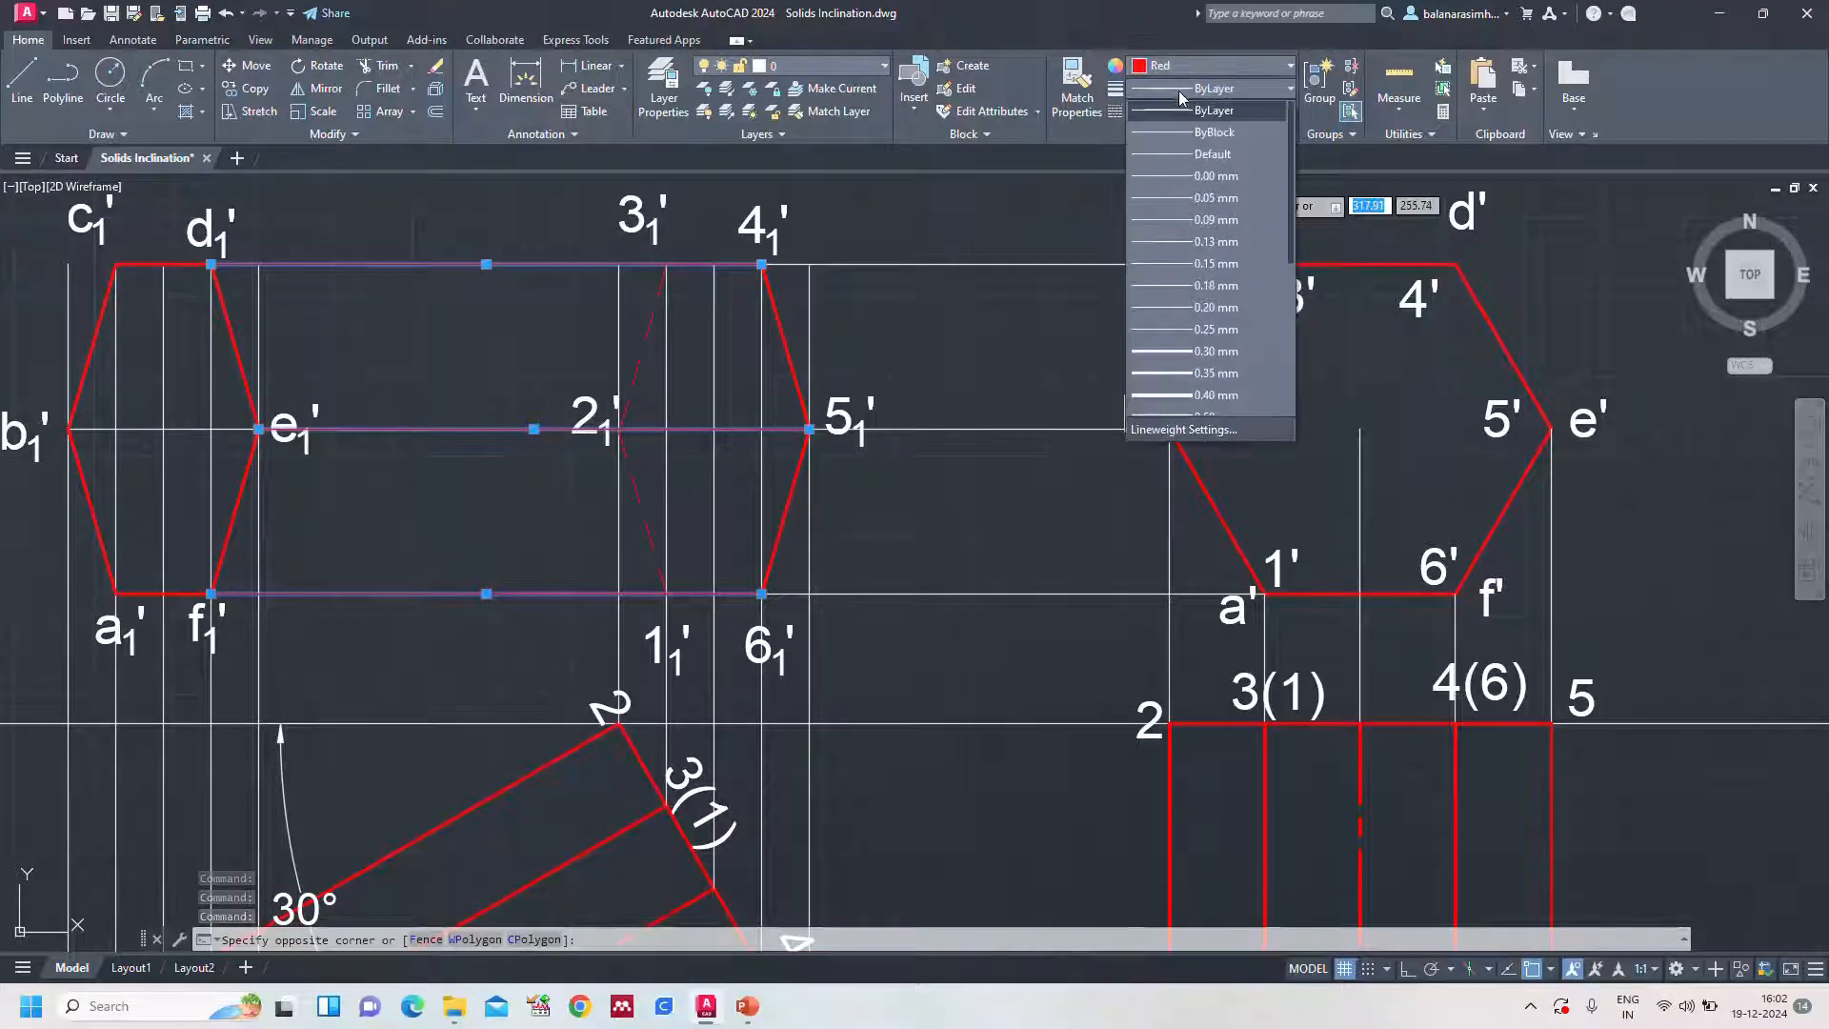
pyautogui.click(1202, 376)
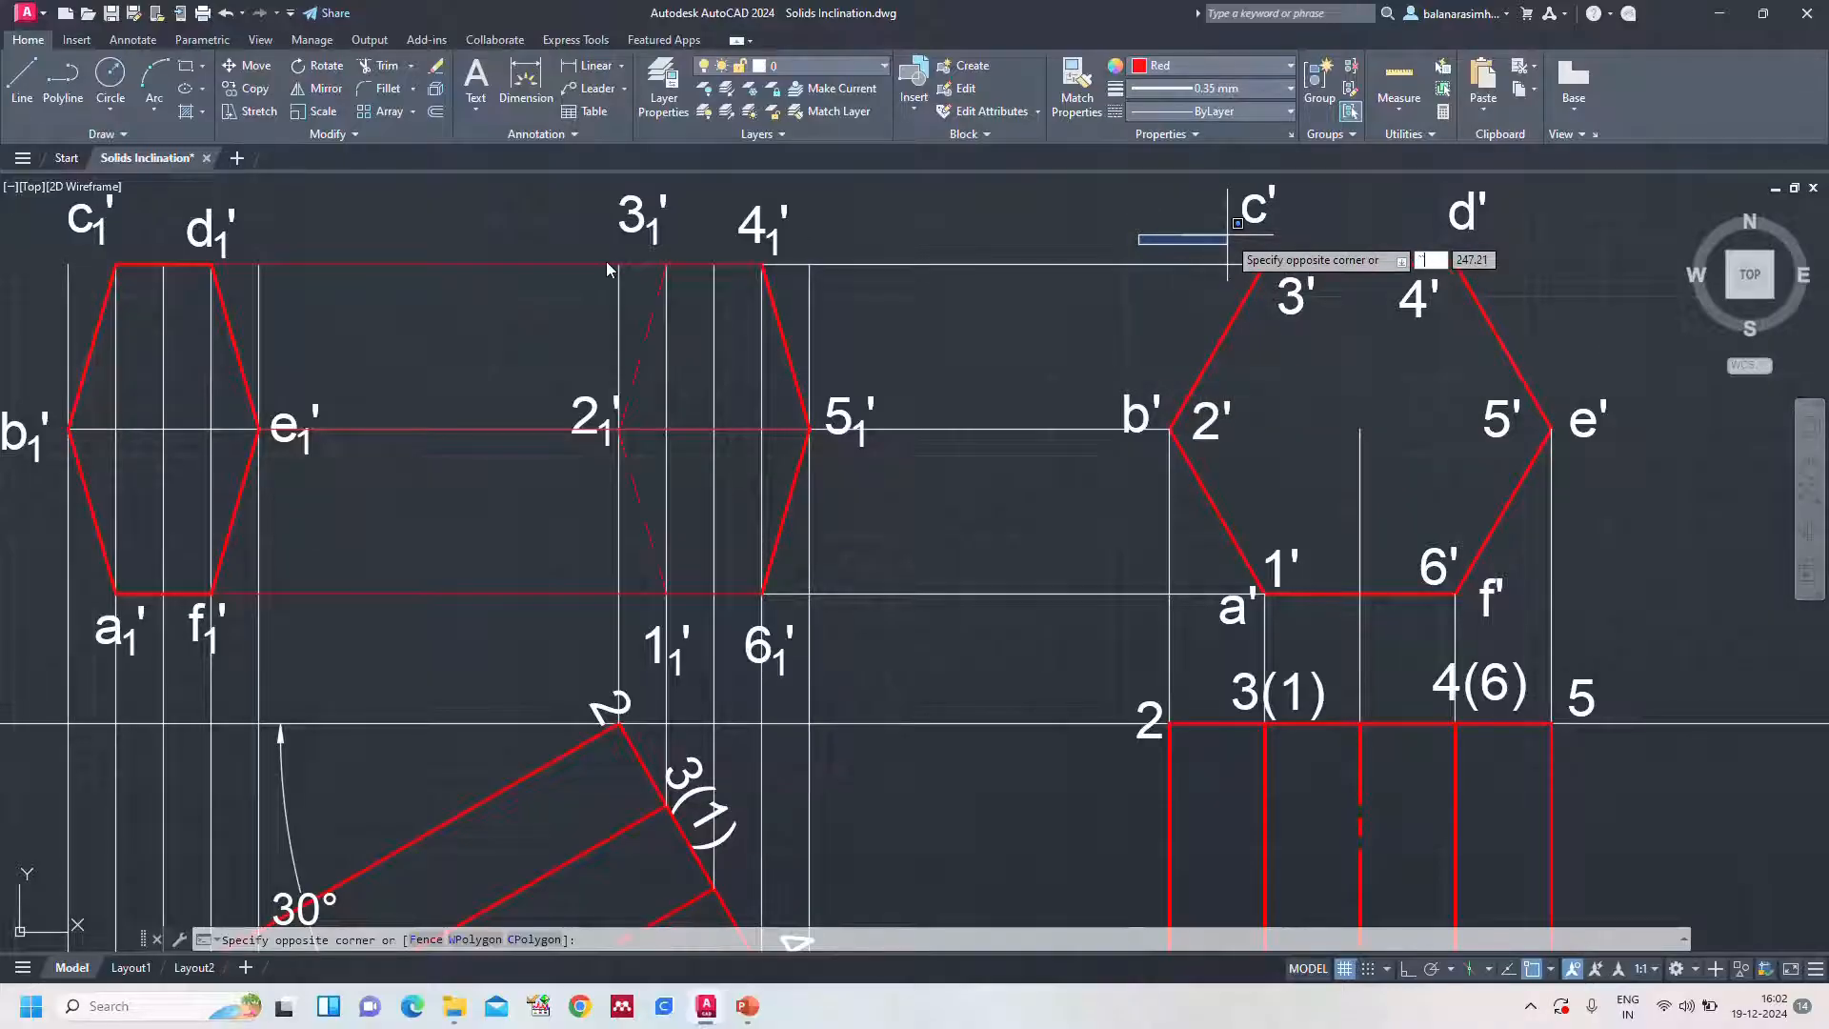
pyautogui.press('Escape')
pyautogui.press('Escape')
# Reapply the 0.35 mm lineweight to the three red lateral edges between the two end faces
pyautogui.click(453, 264)
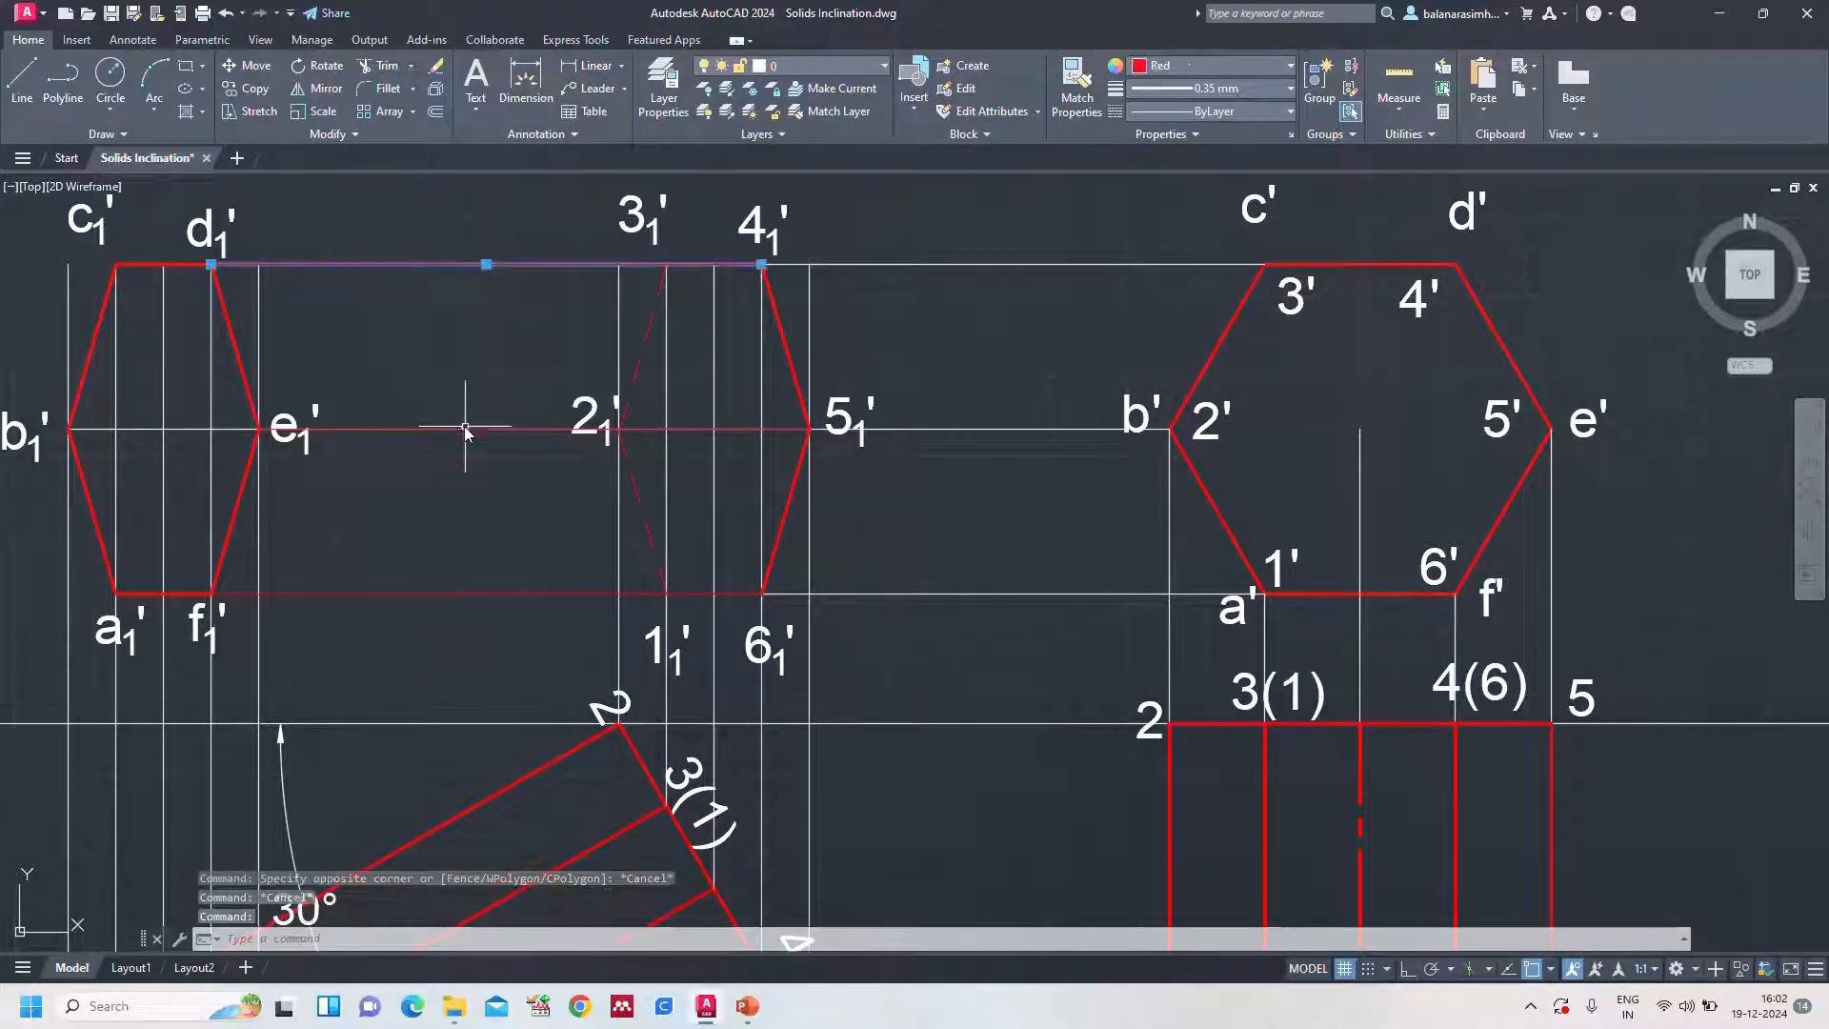
pyautogui.click(458, 431)
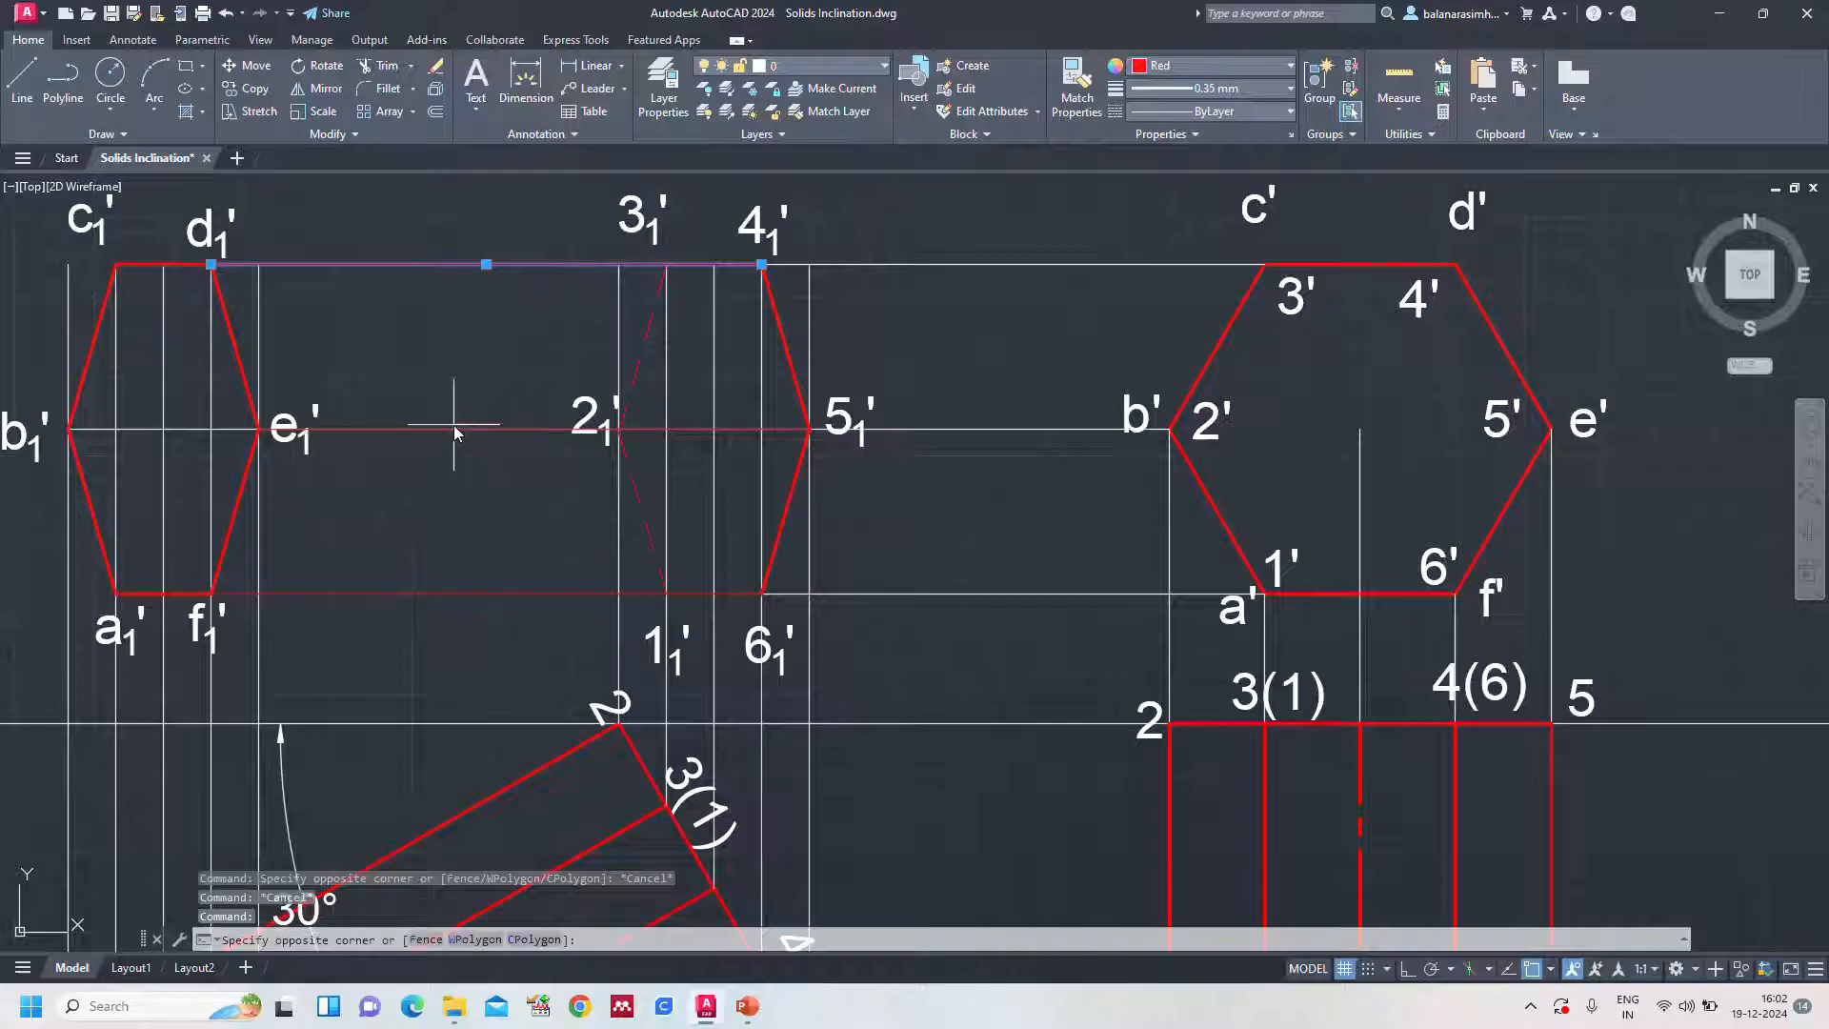
pyautogui.press('Escape')
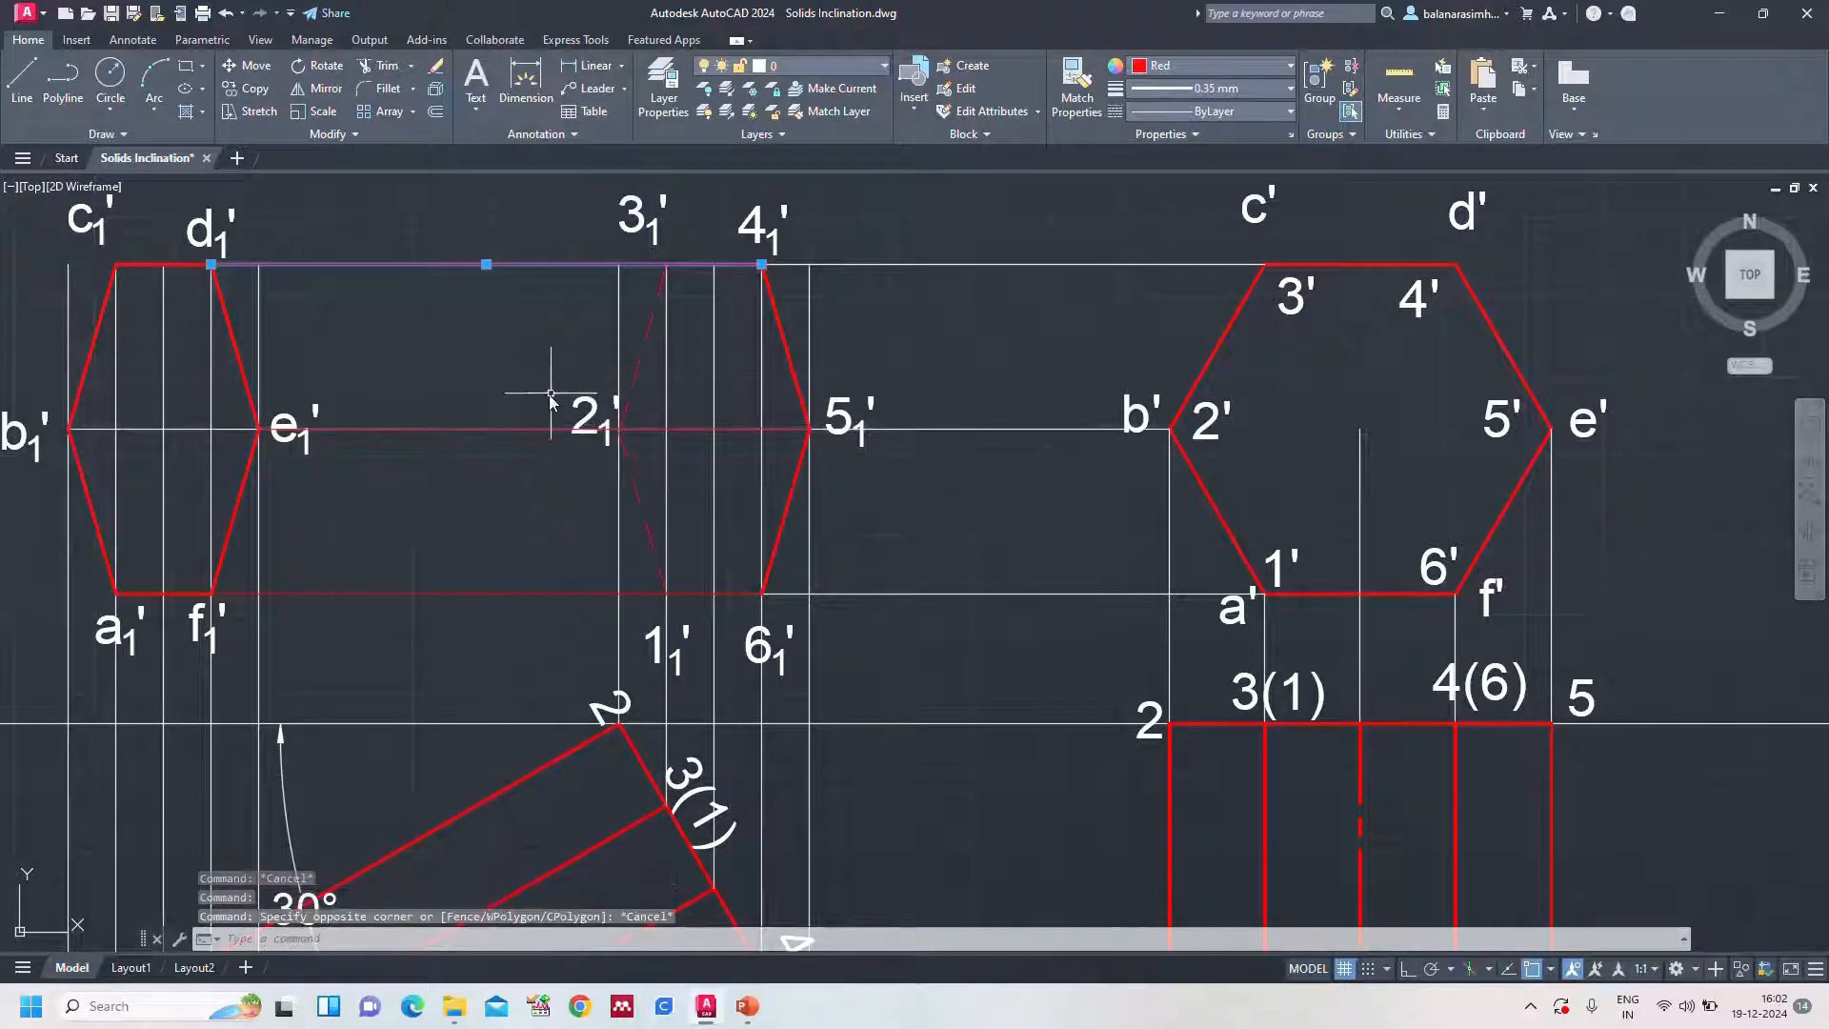
pyautogui.click(522, 428)
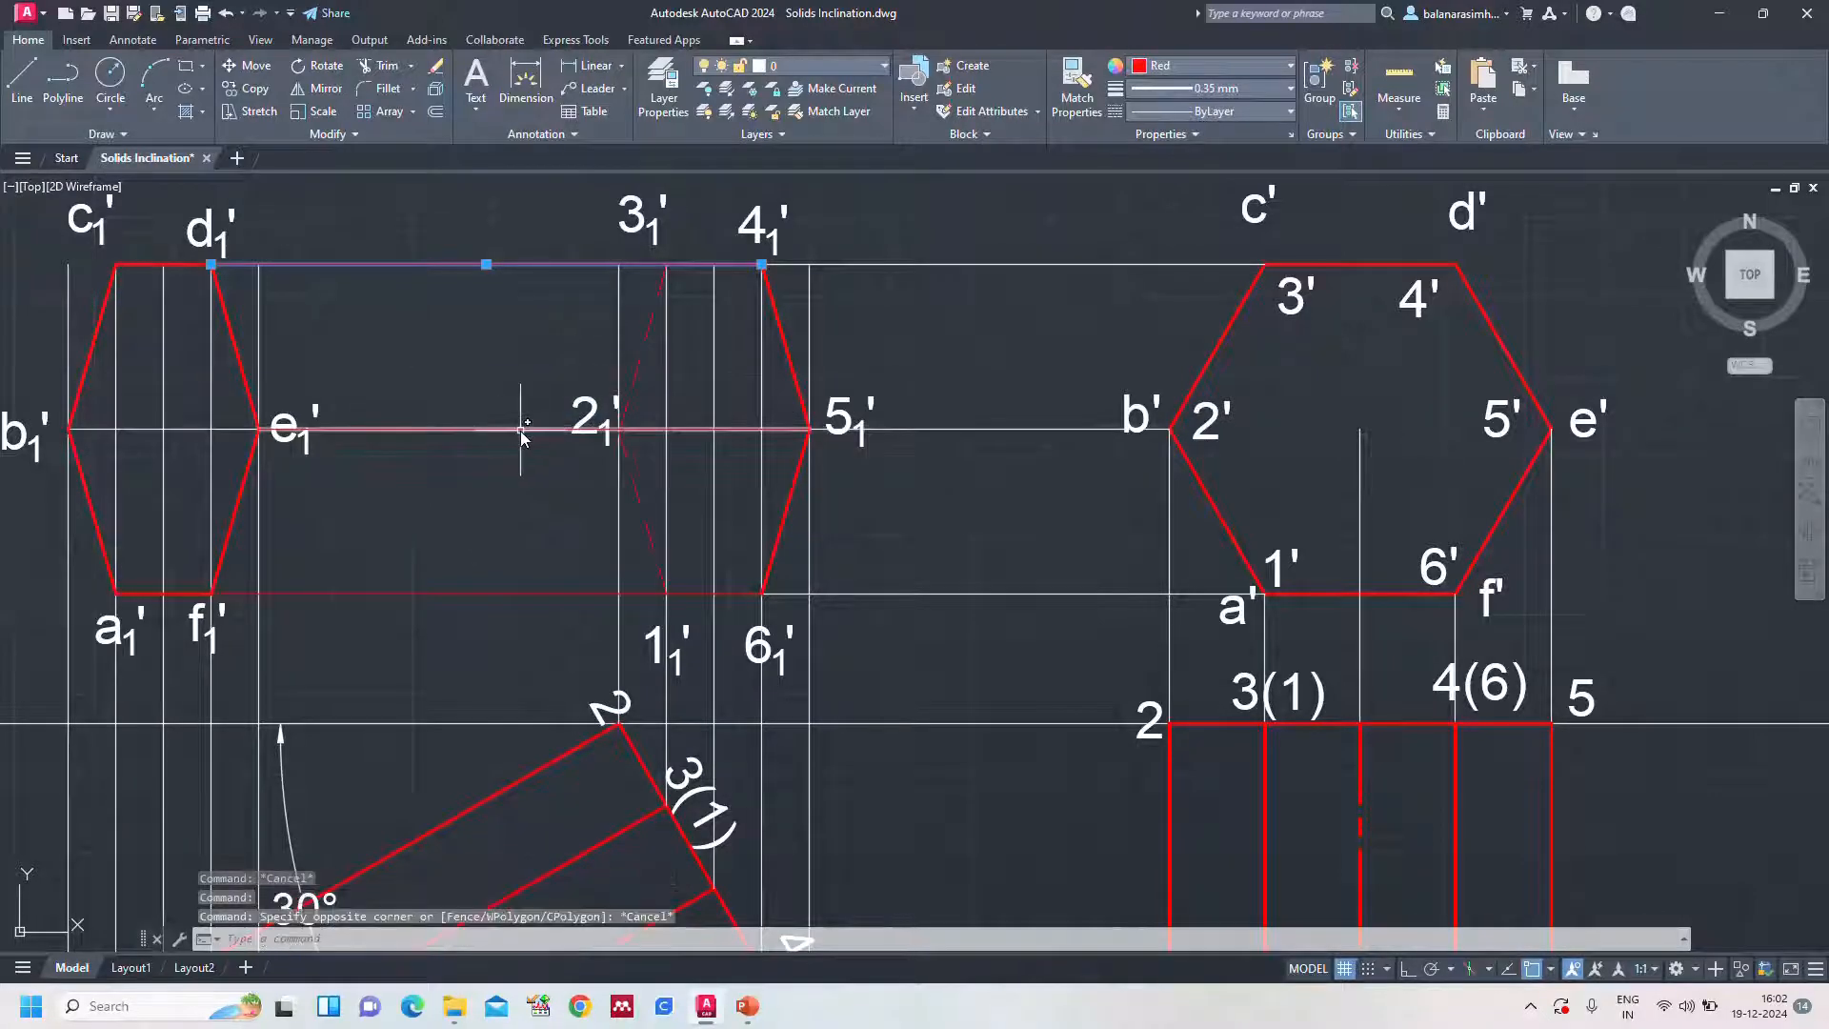
pyautogui.click(508, 594)
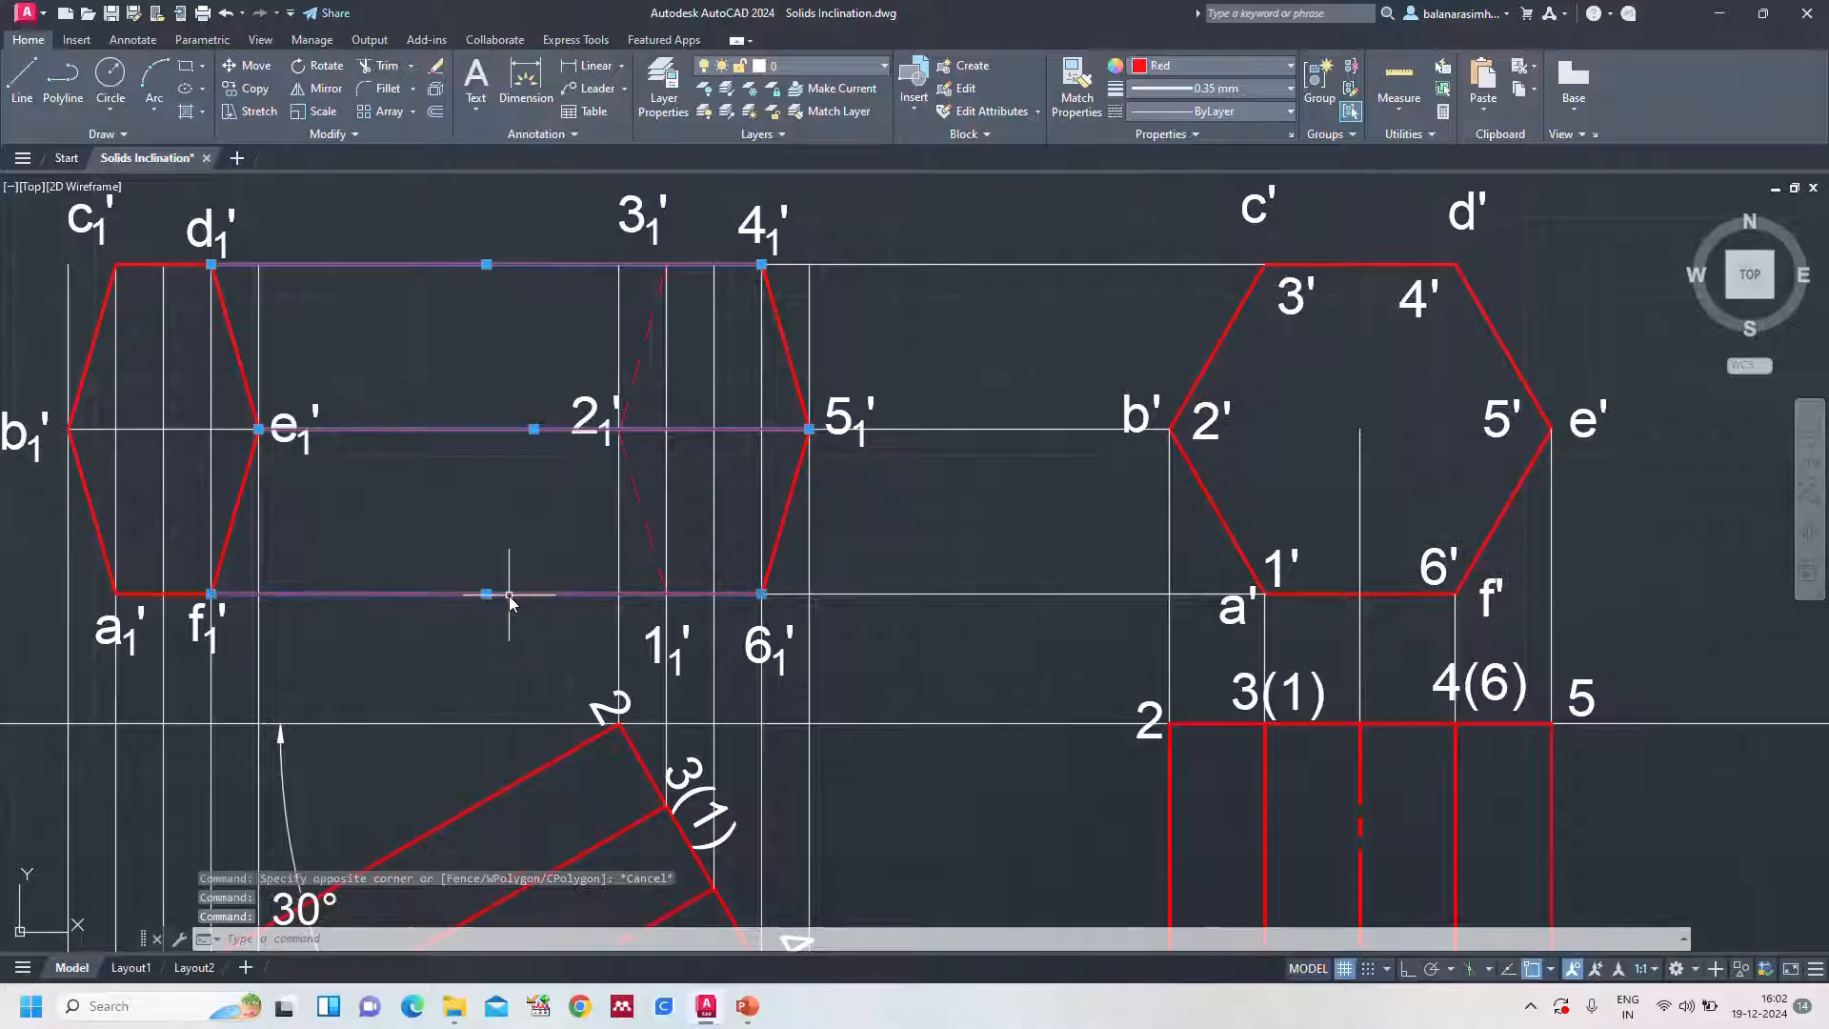
pyautogui.click(1214, 92)
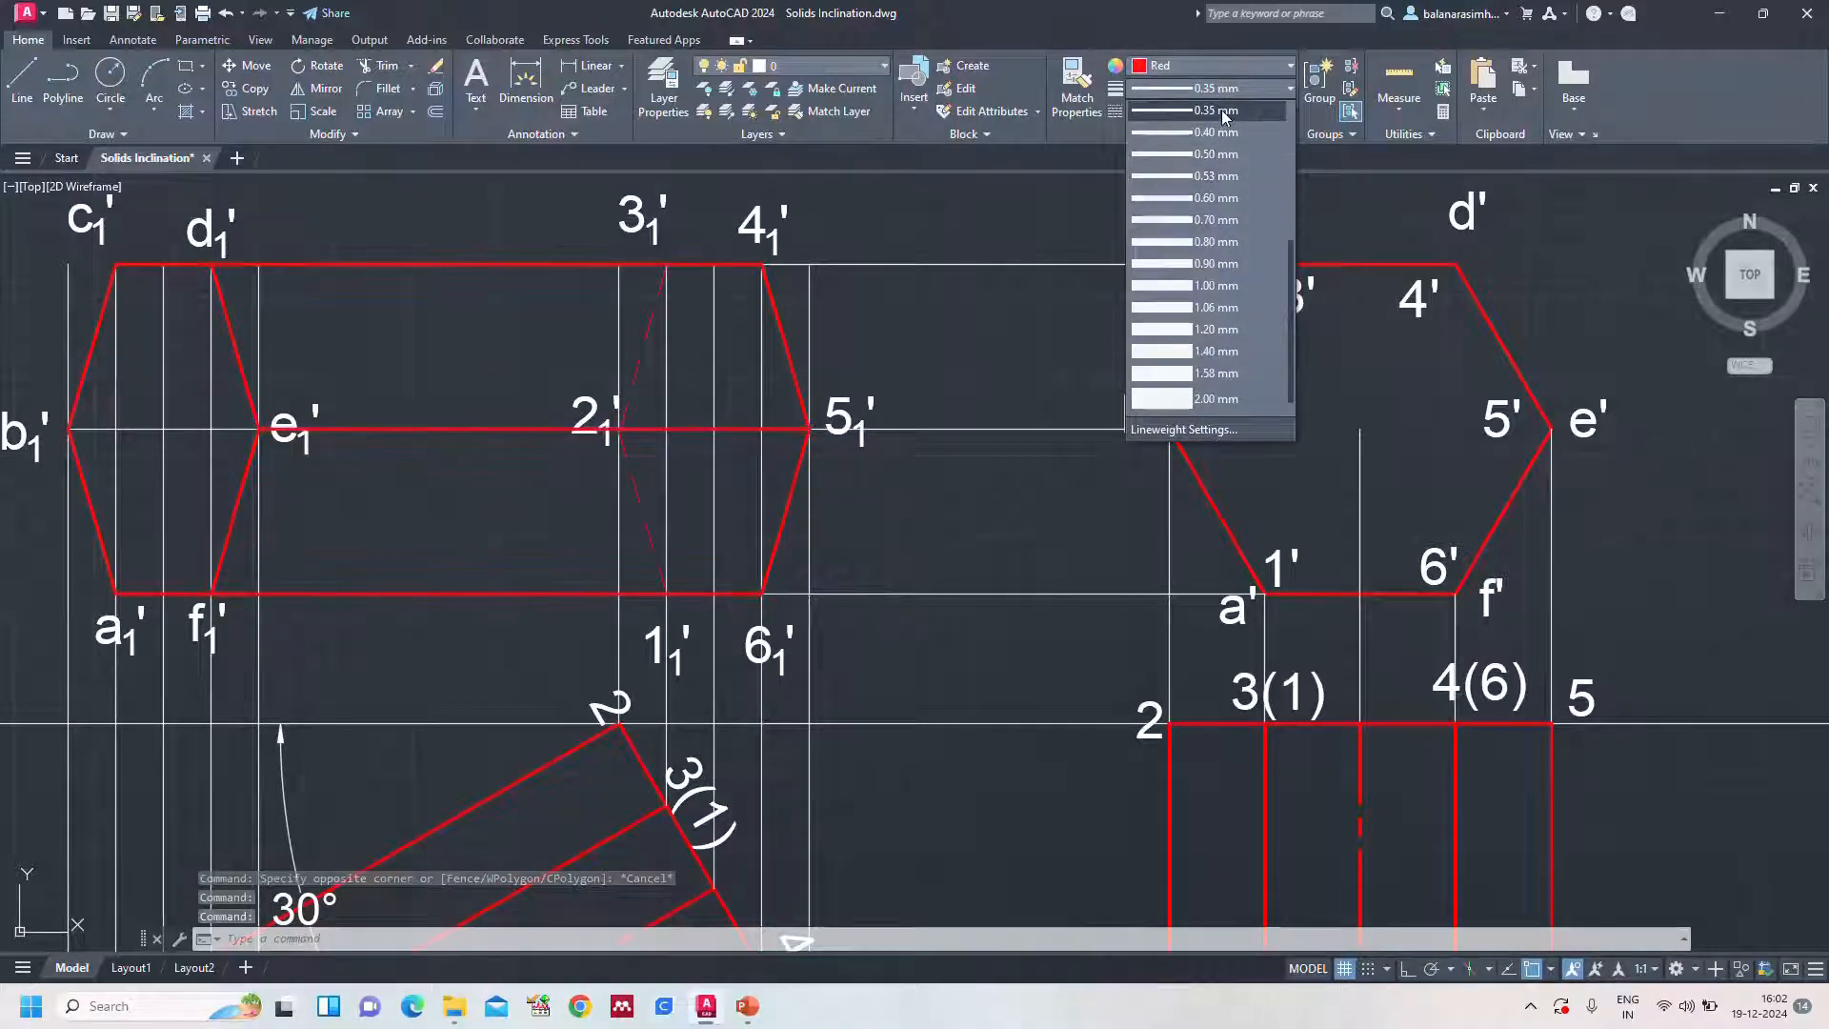
pyautogui.click(1224, 112)
pyautogui.press('Escape')
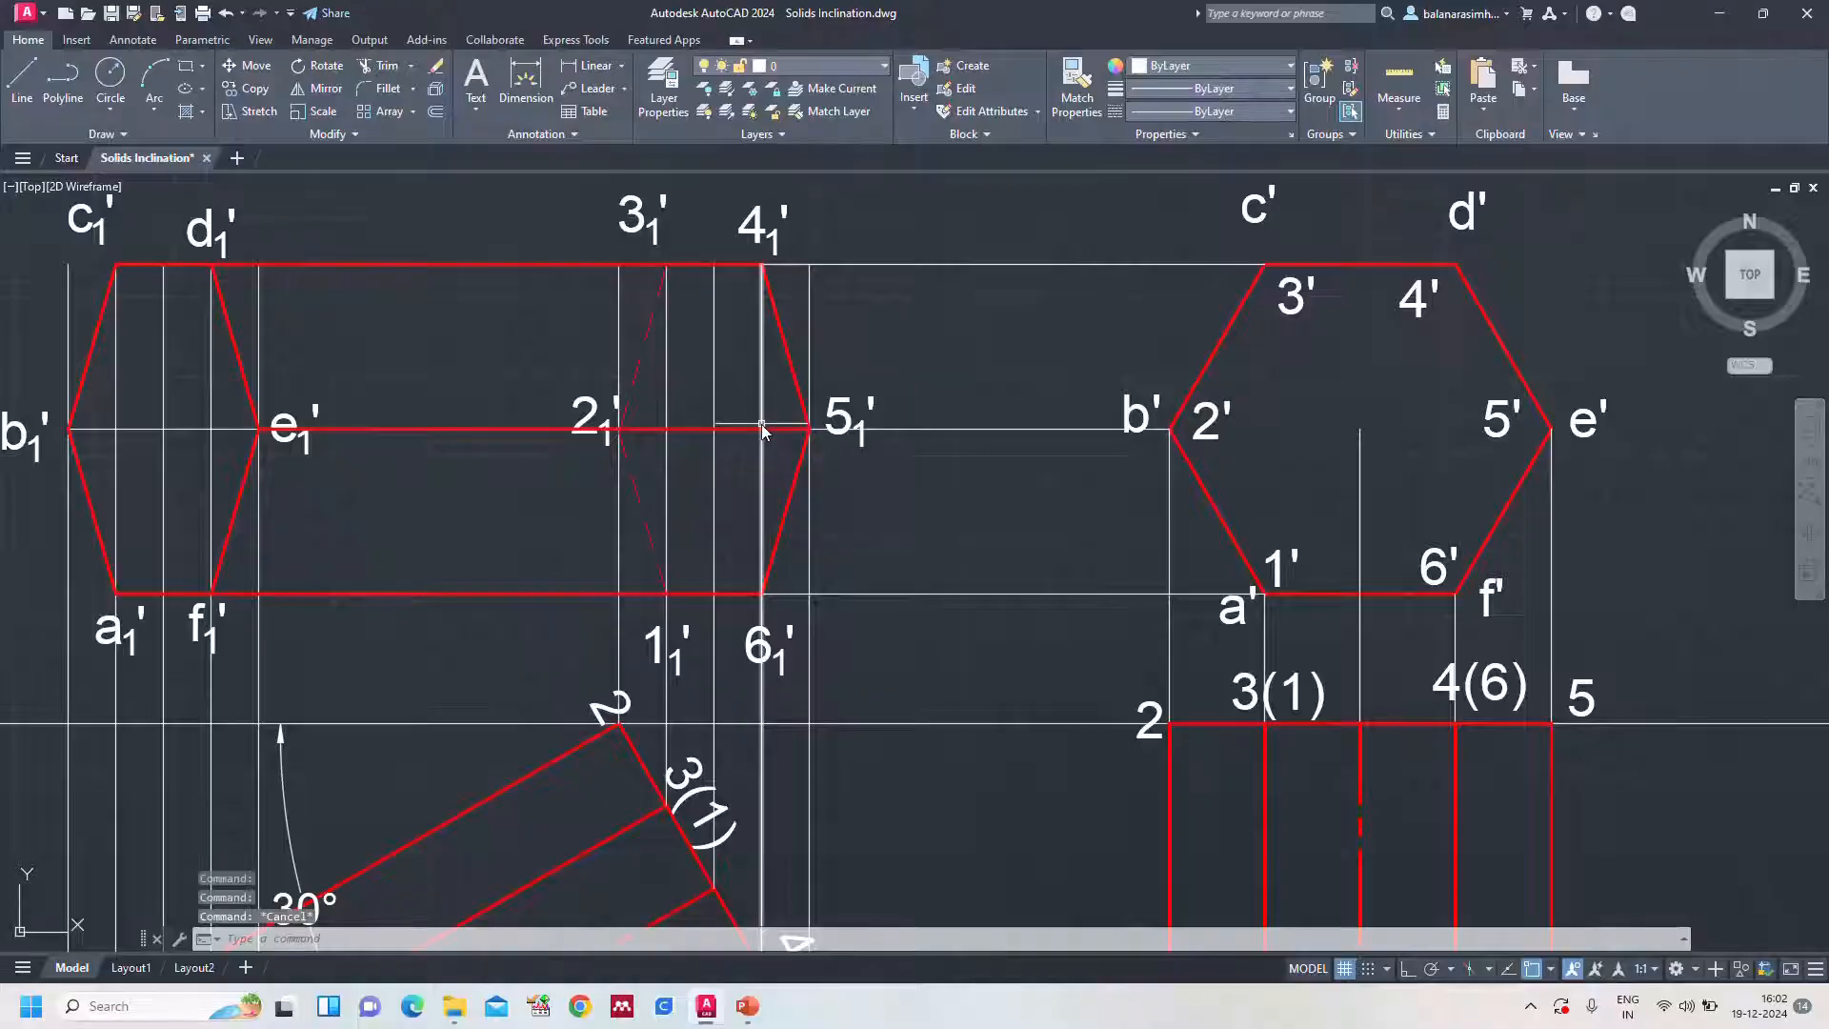
# Examine the whole drawing and the lateral edges and end faces of the prism's inclined front view
pyautogui.write('z')
pyautogui.press('Return')
pyautogui.write('a')
pyautogui.press('Return')
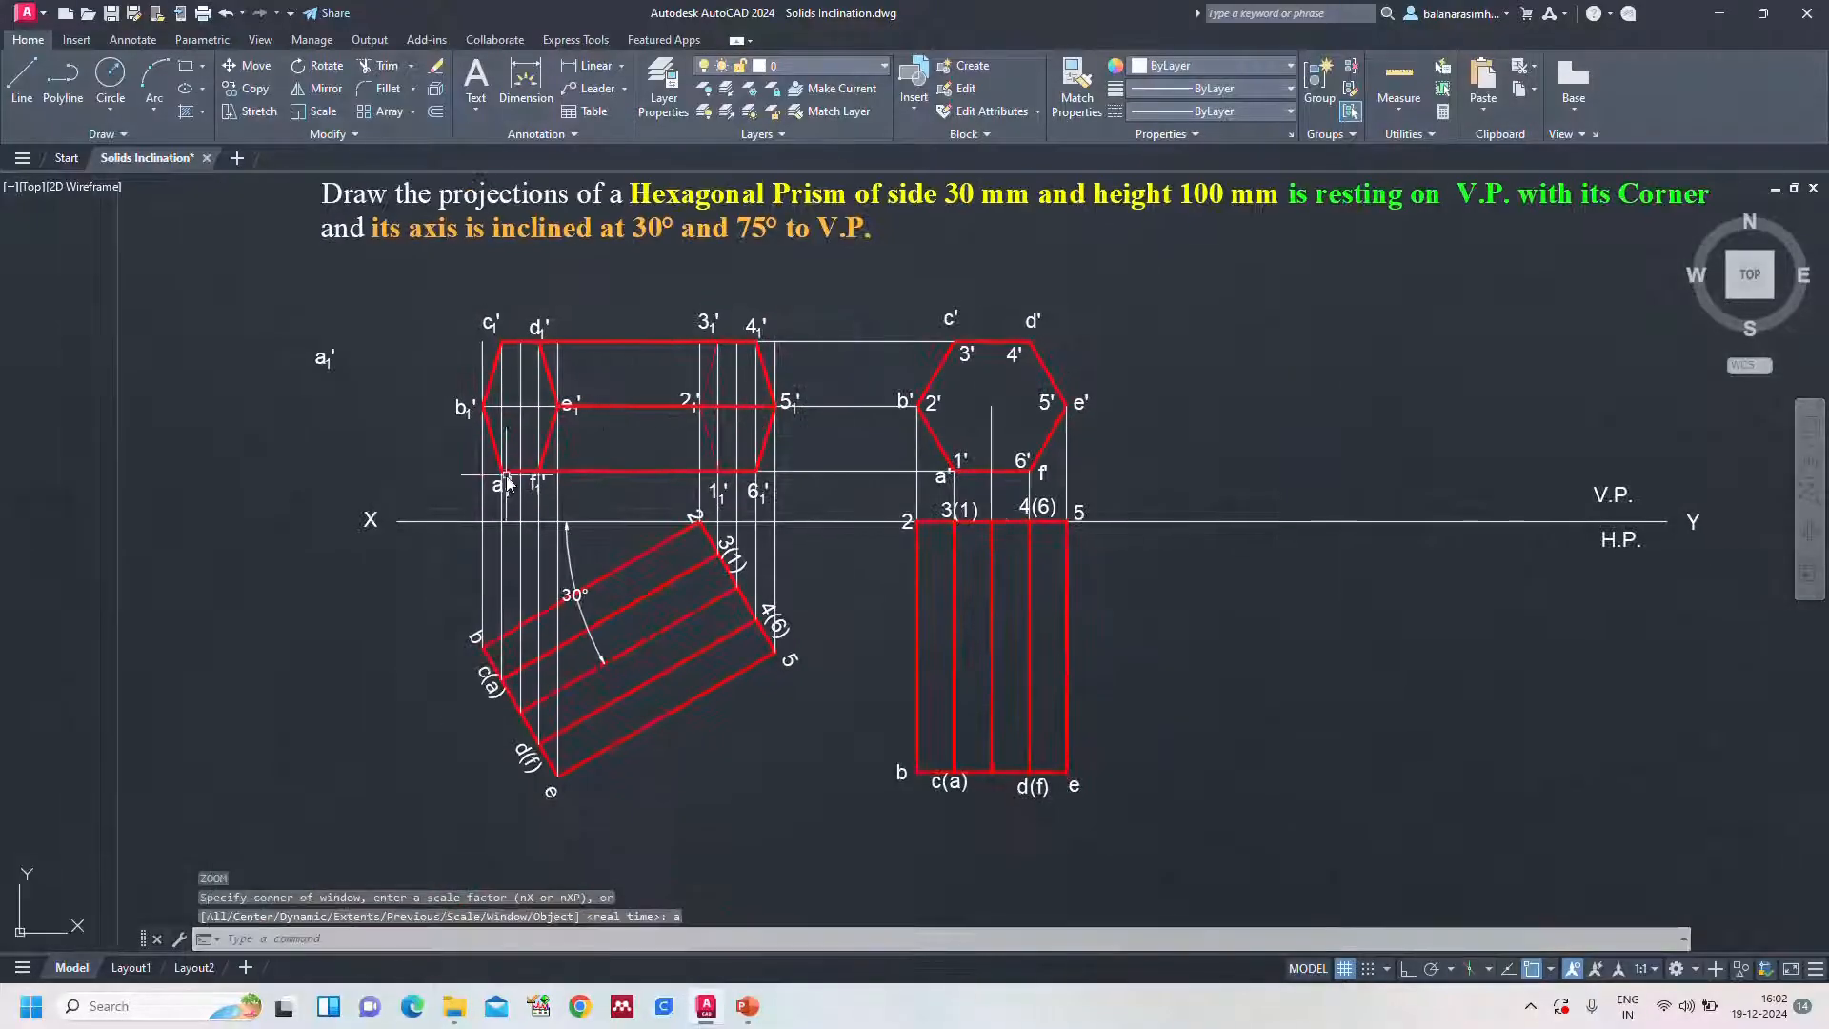
pyautogui.scroll(2, 537, 378)
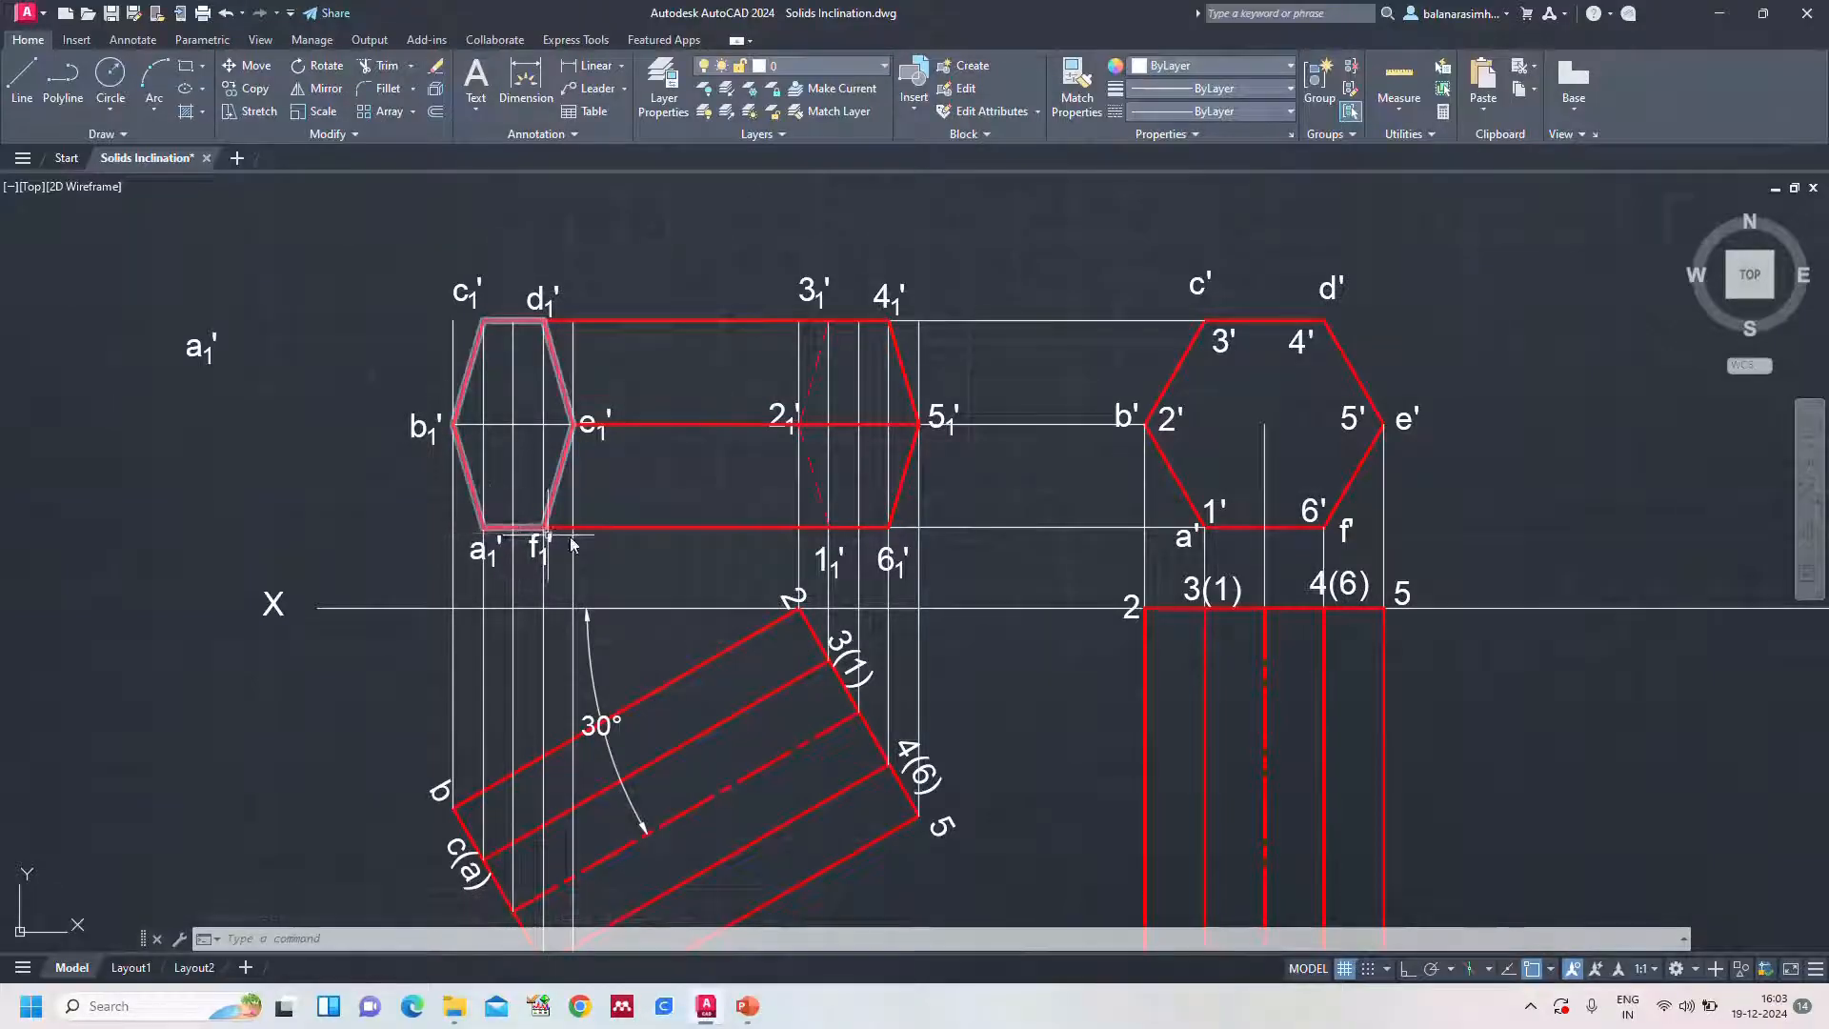
pyautogui.scroll(2, 485, 550)
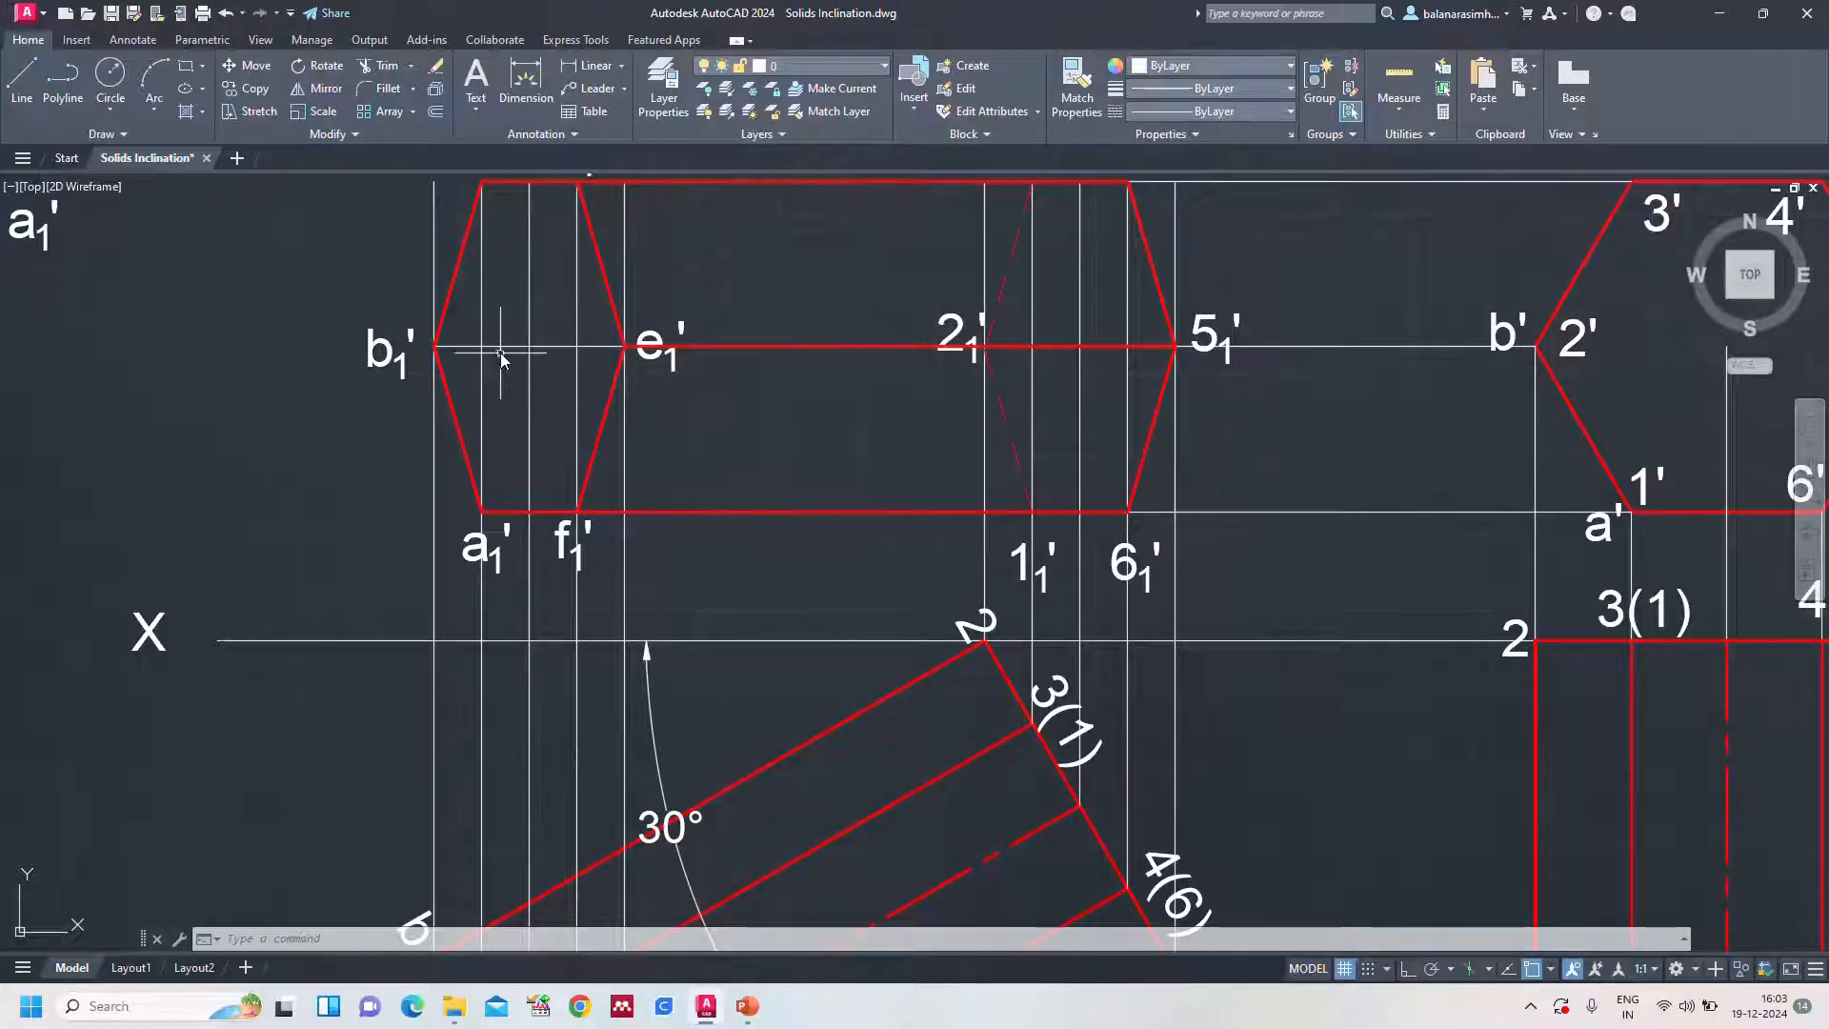
pyautogui.scroll(-2, 471, 338)
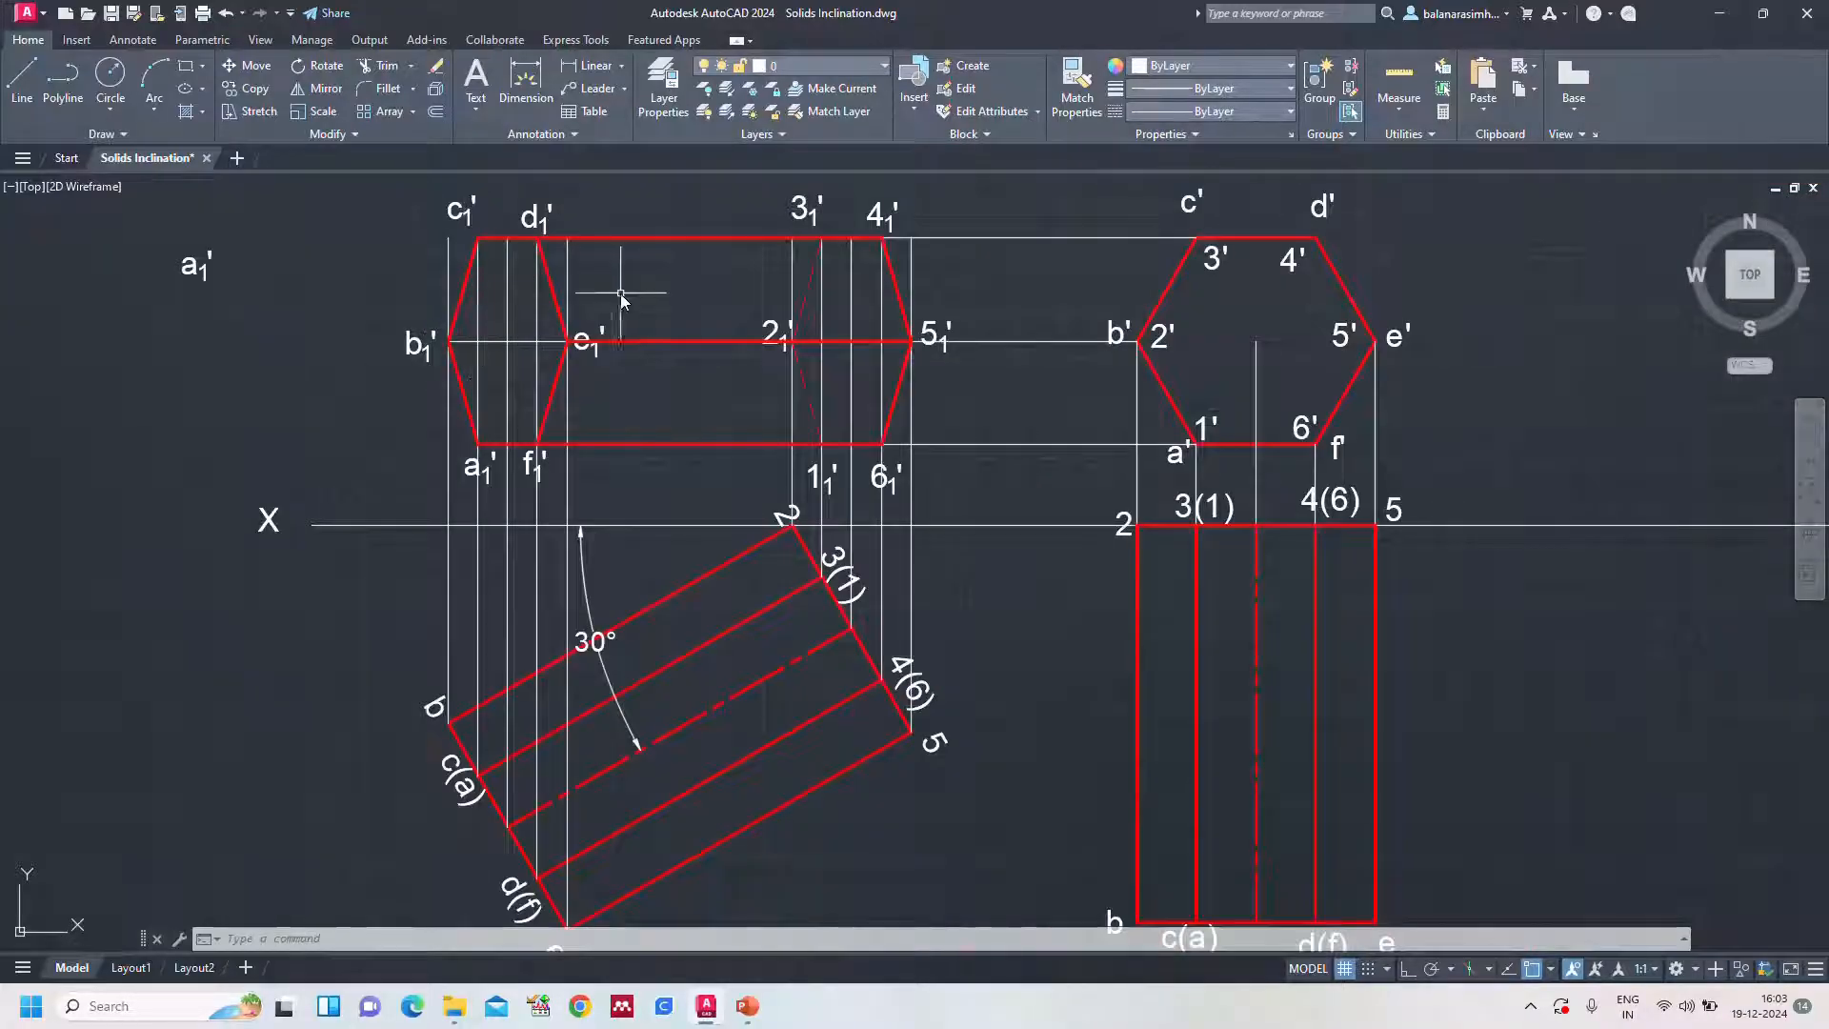
pyautogui.scroll(2, 609, 305)
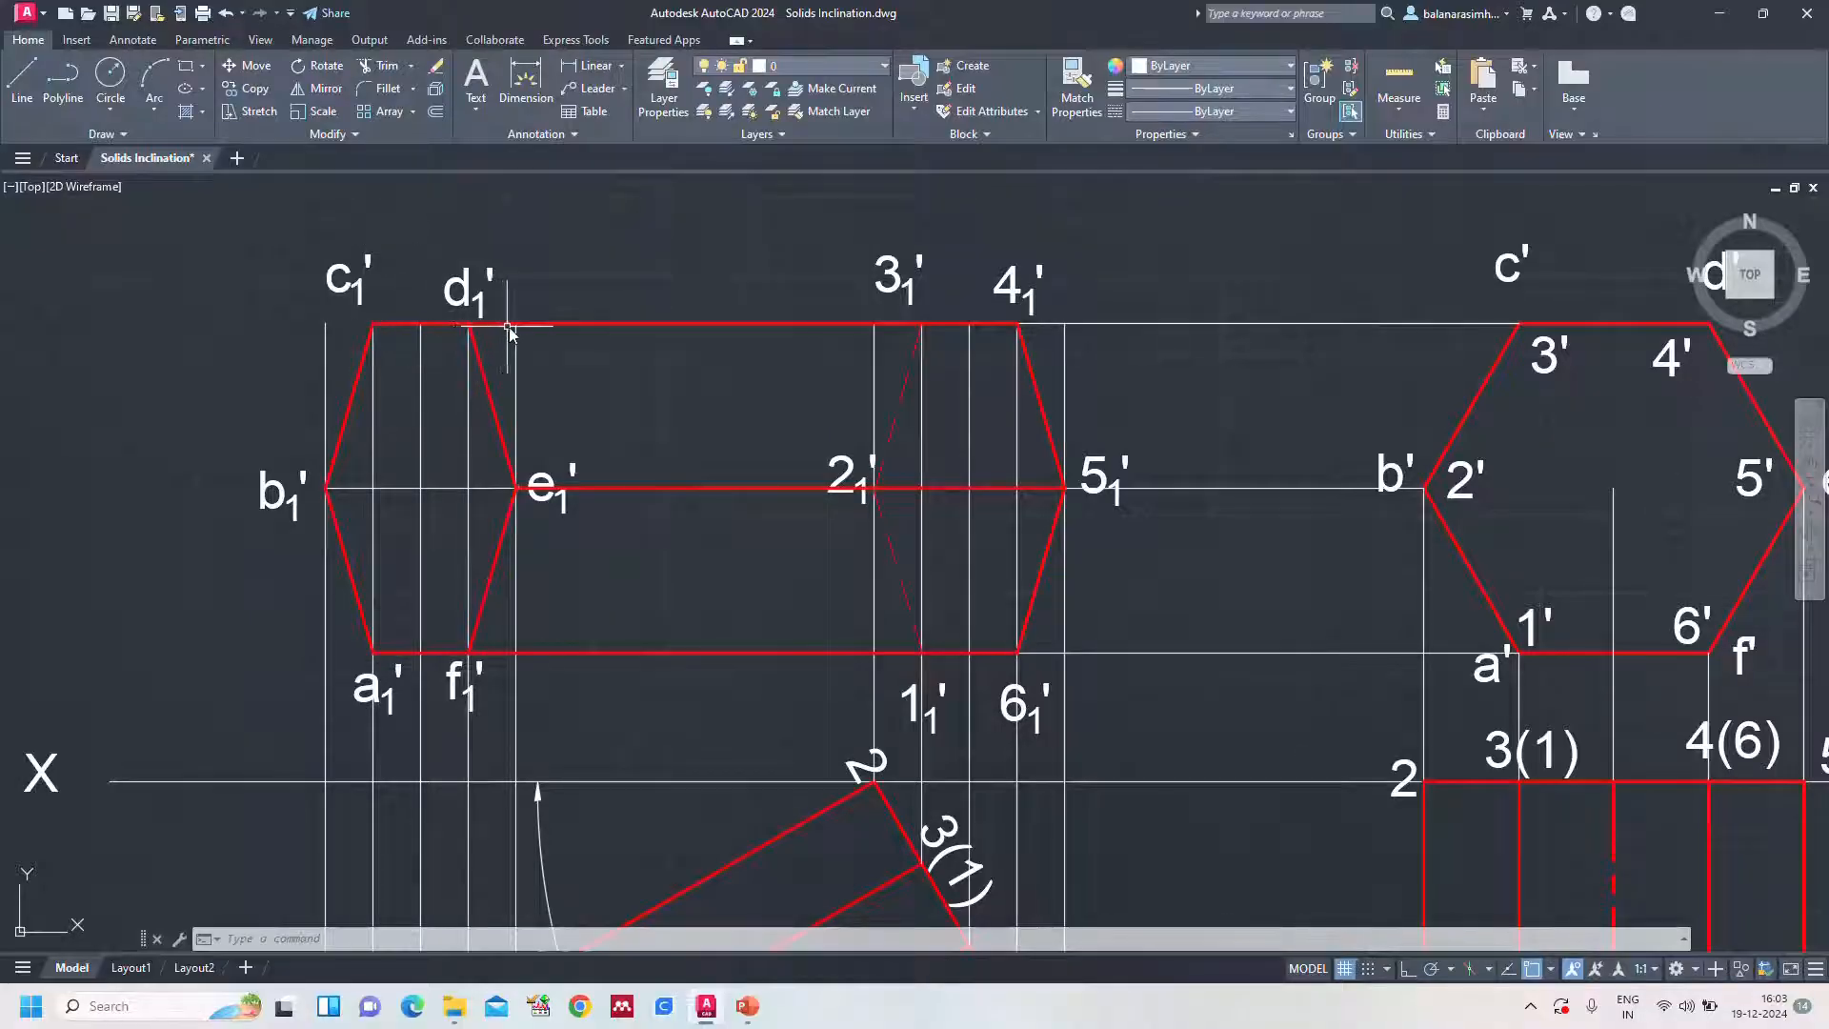
# Shorten the horizontal projector through b₁' so that its b₁' end stops at e₁'
pyautogui.click(405, 481)
pyautogui.click(392, 488)
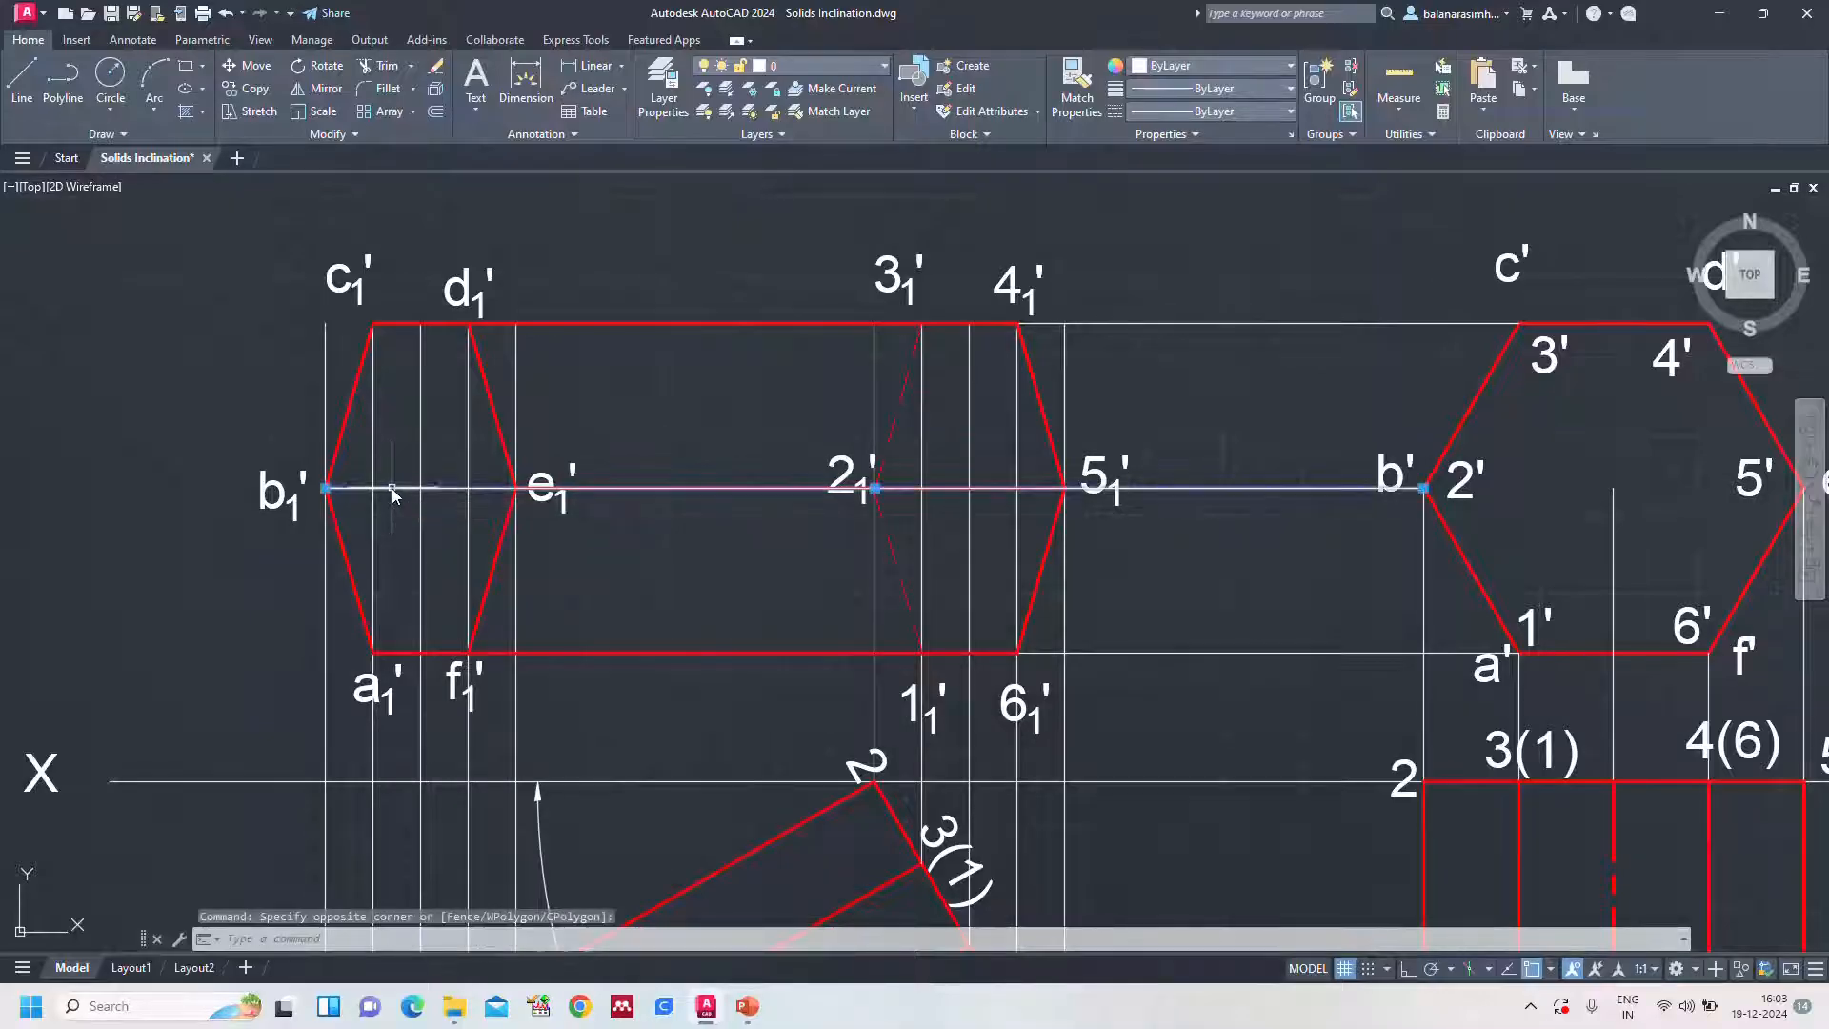
pyautogui.click(326, 487)
pyautogui.click(516, 489)
pyautogui.press('Escape')
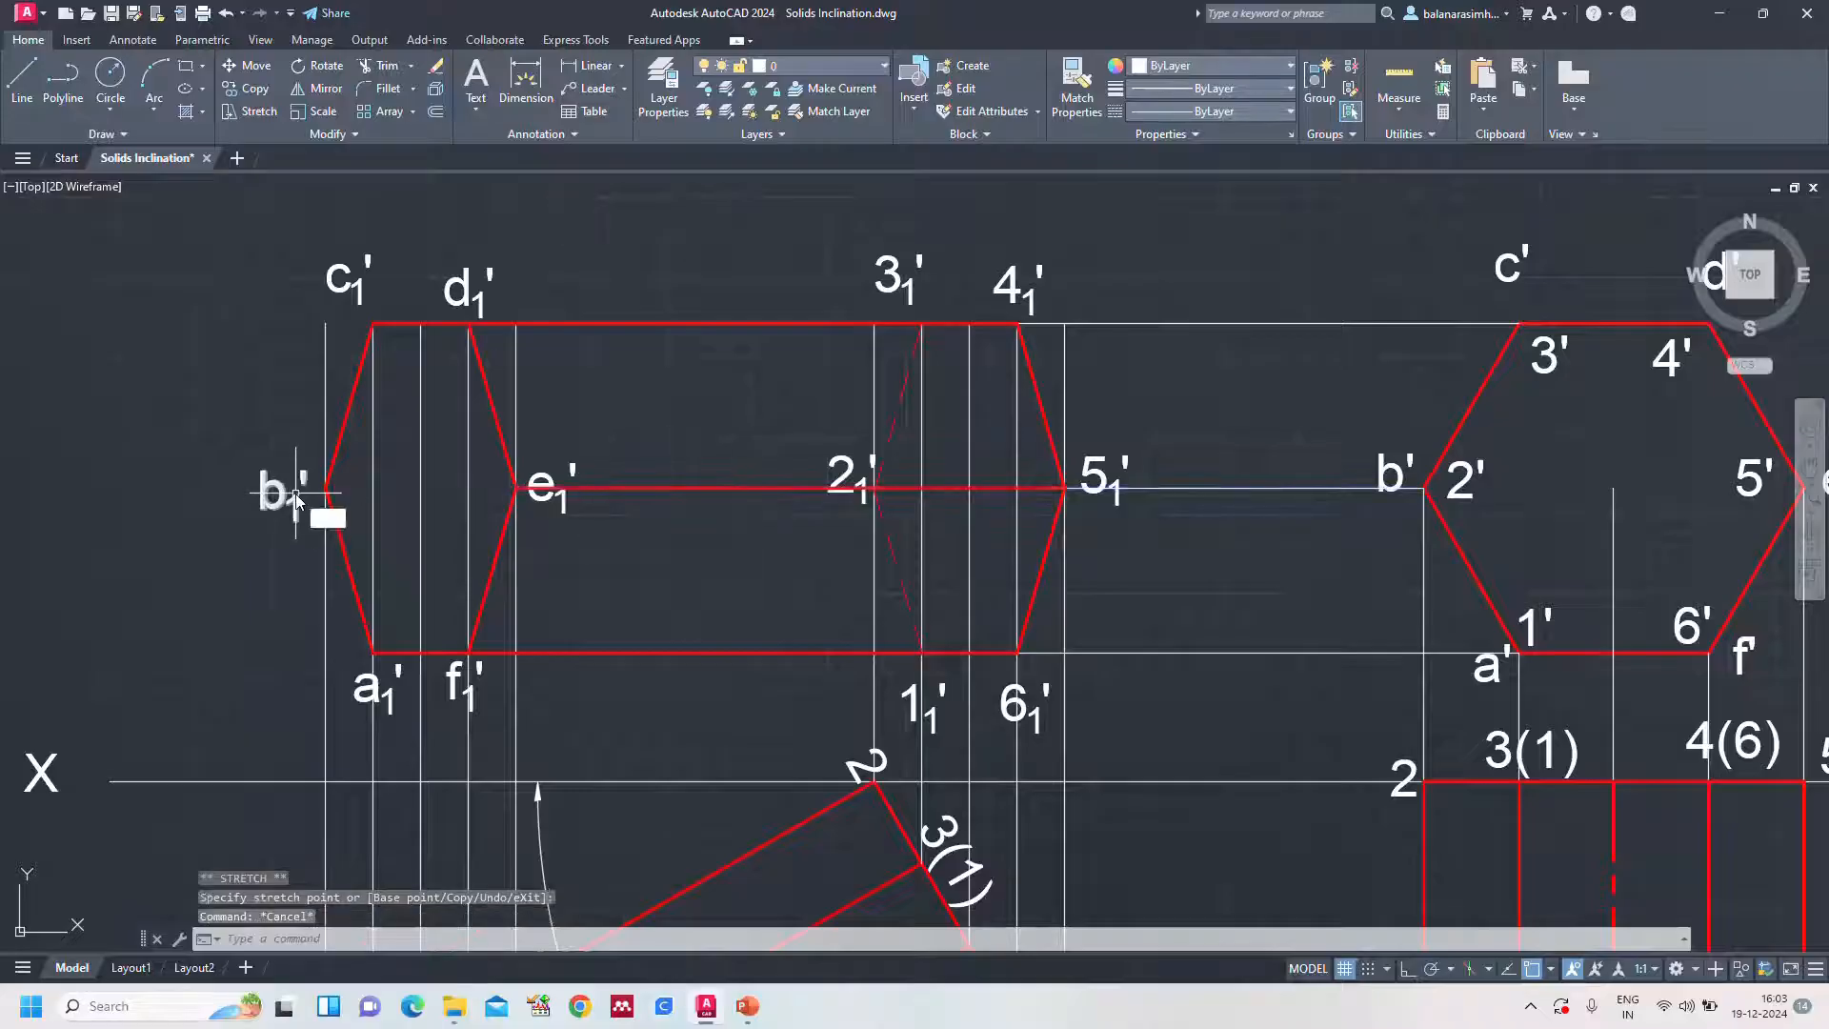
# Draw a line from b₁' to 2₁' in the inclined front view
pyautogui.write('l')
pyautogui.press('Return')
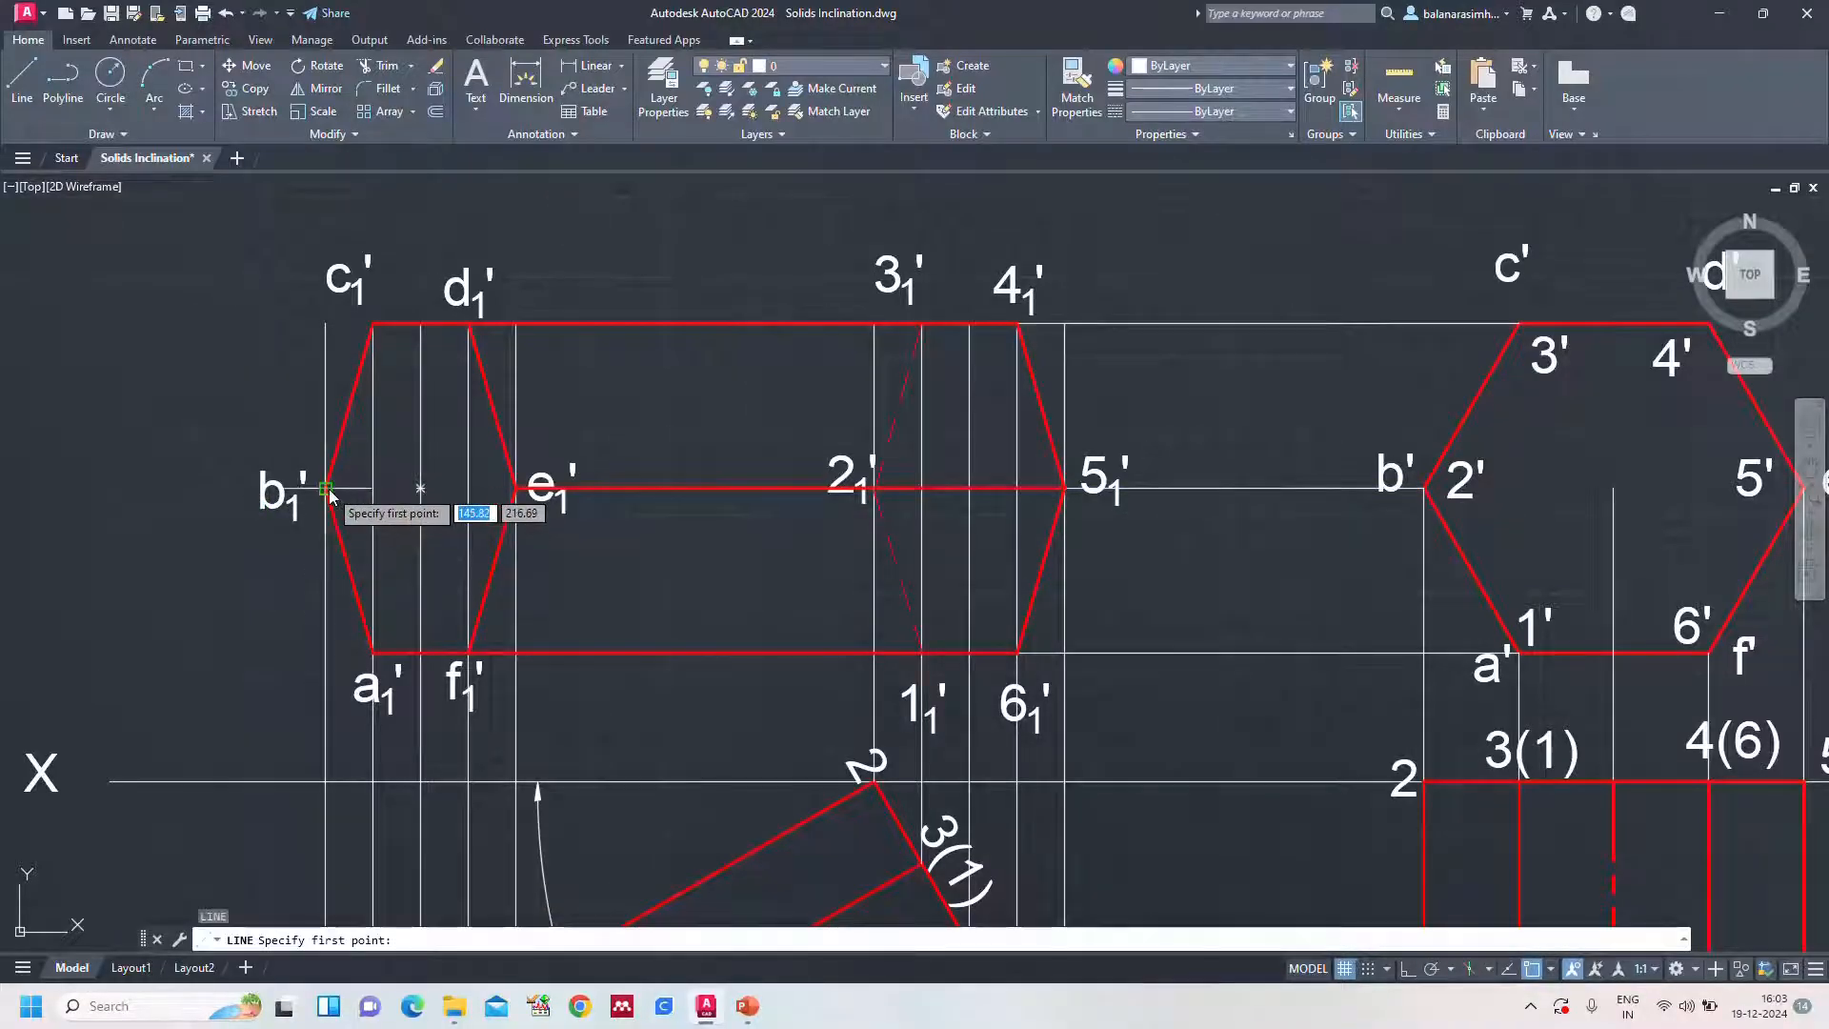
pyautogui.click(326, 489)
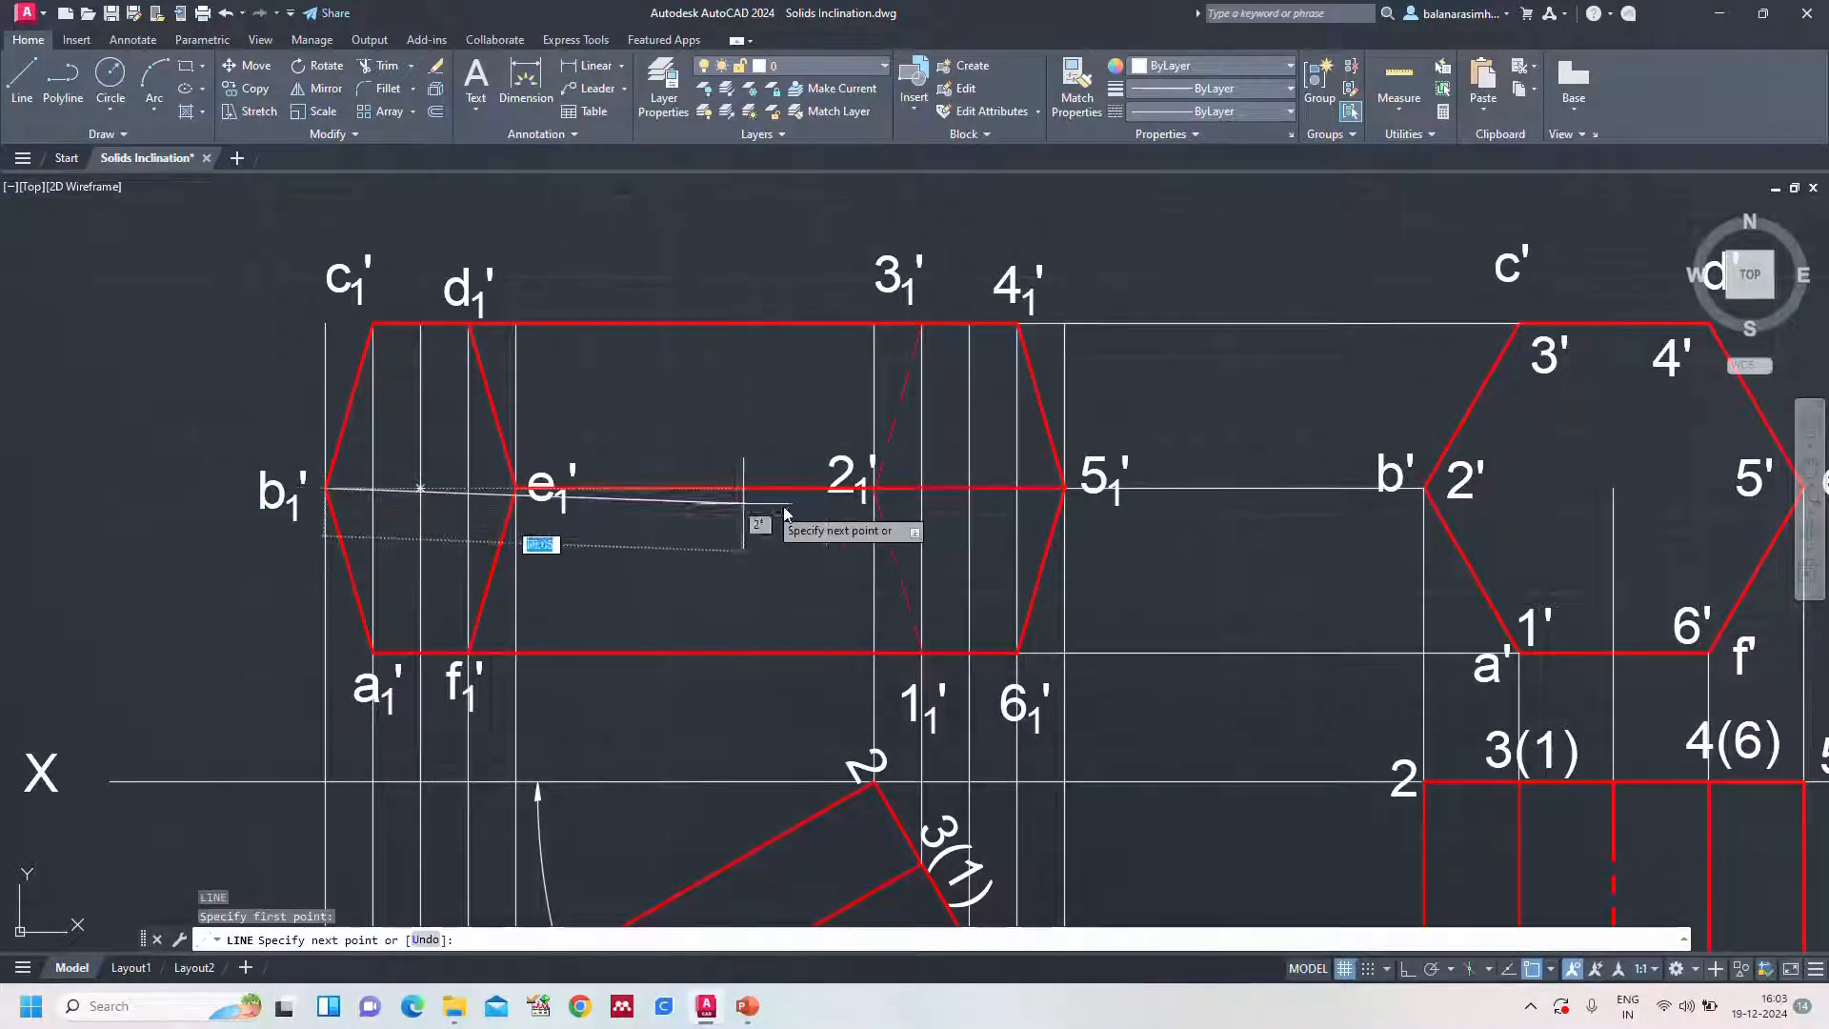
pyautogui.click(875, 494)
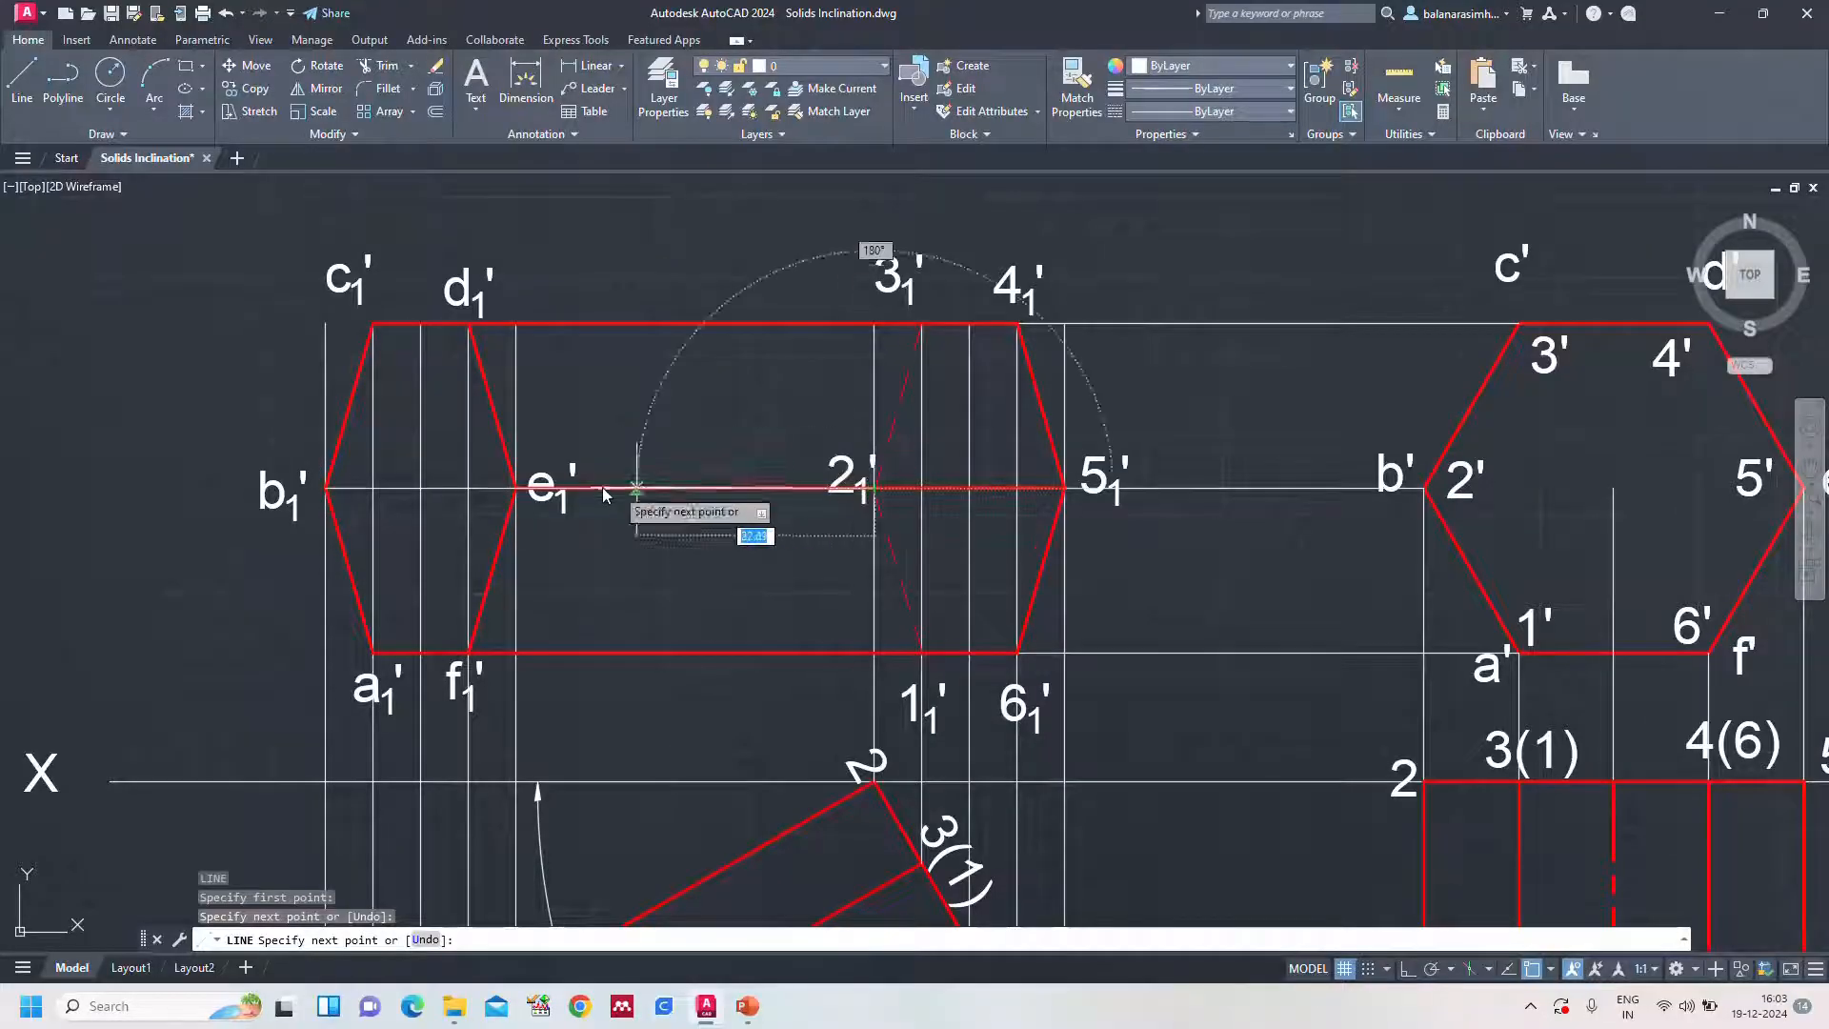
pyautogui.press('Escape')
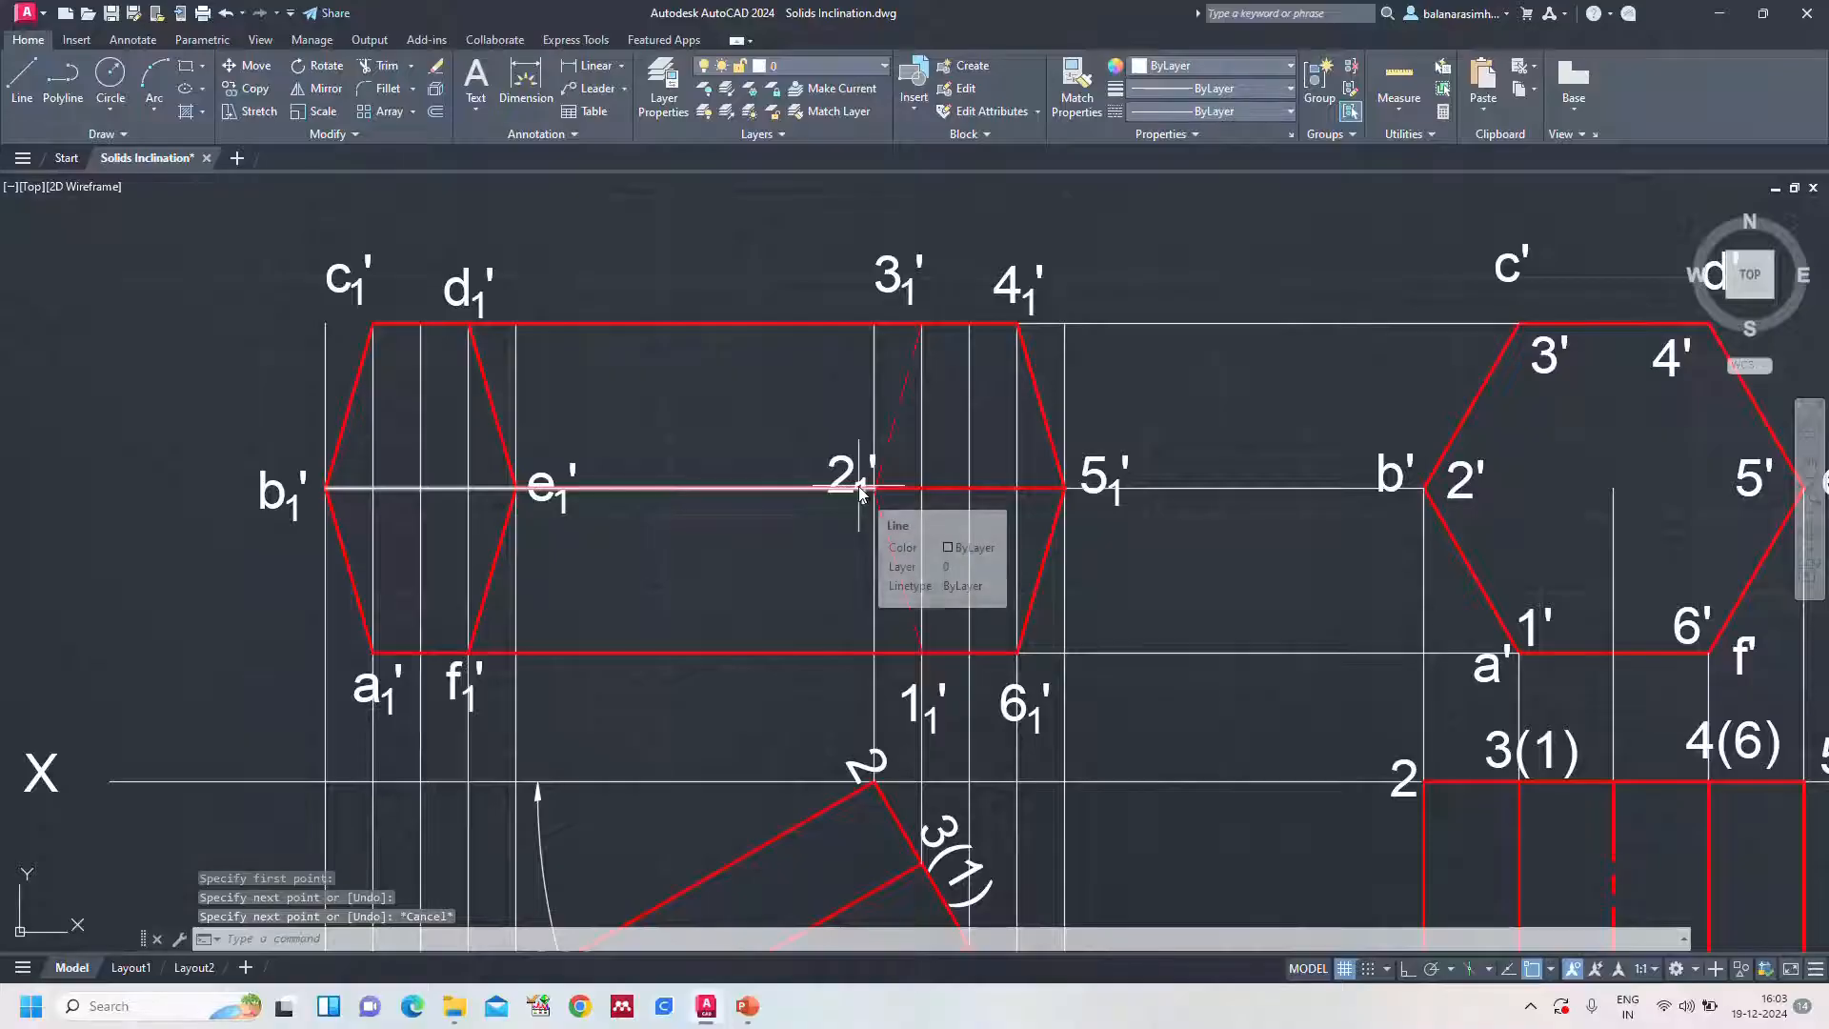
# Shorten the b₁'–2₁' line by moving its 2₁' end to e₁'
pyautogui.click(498, 490)
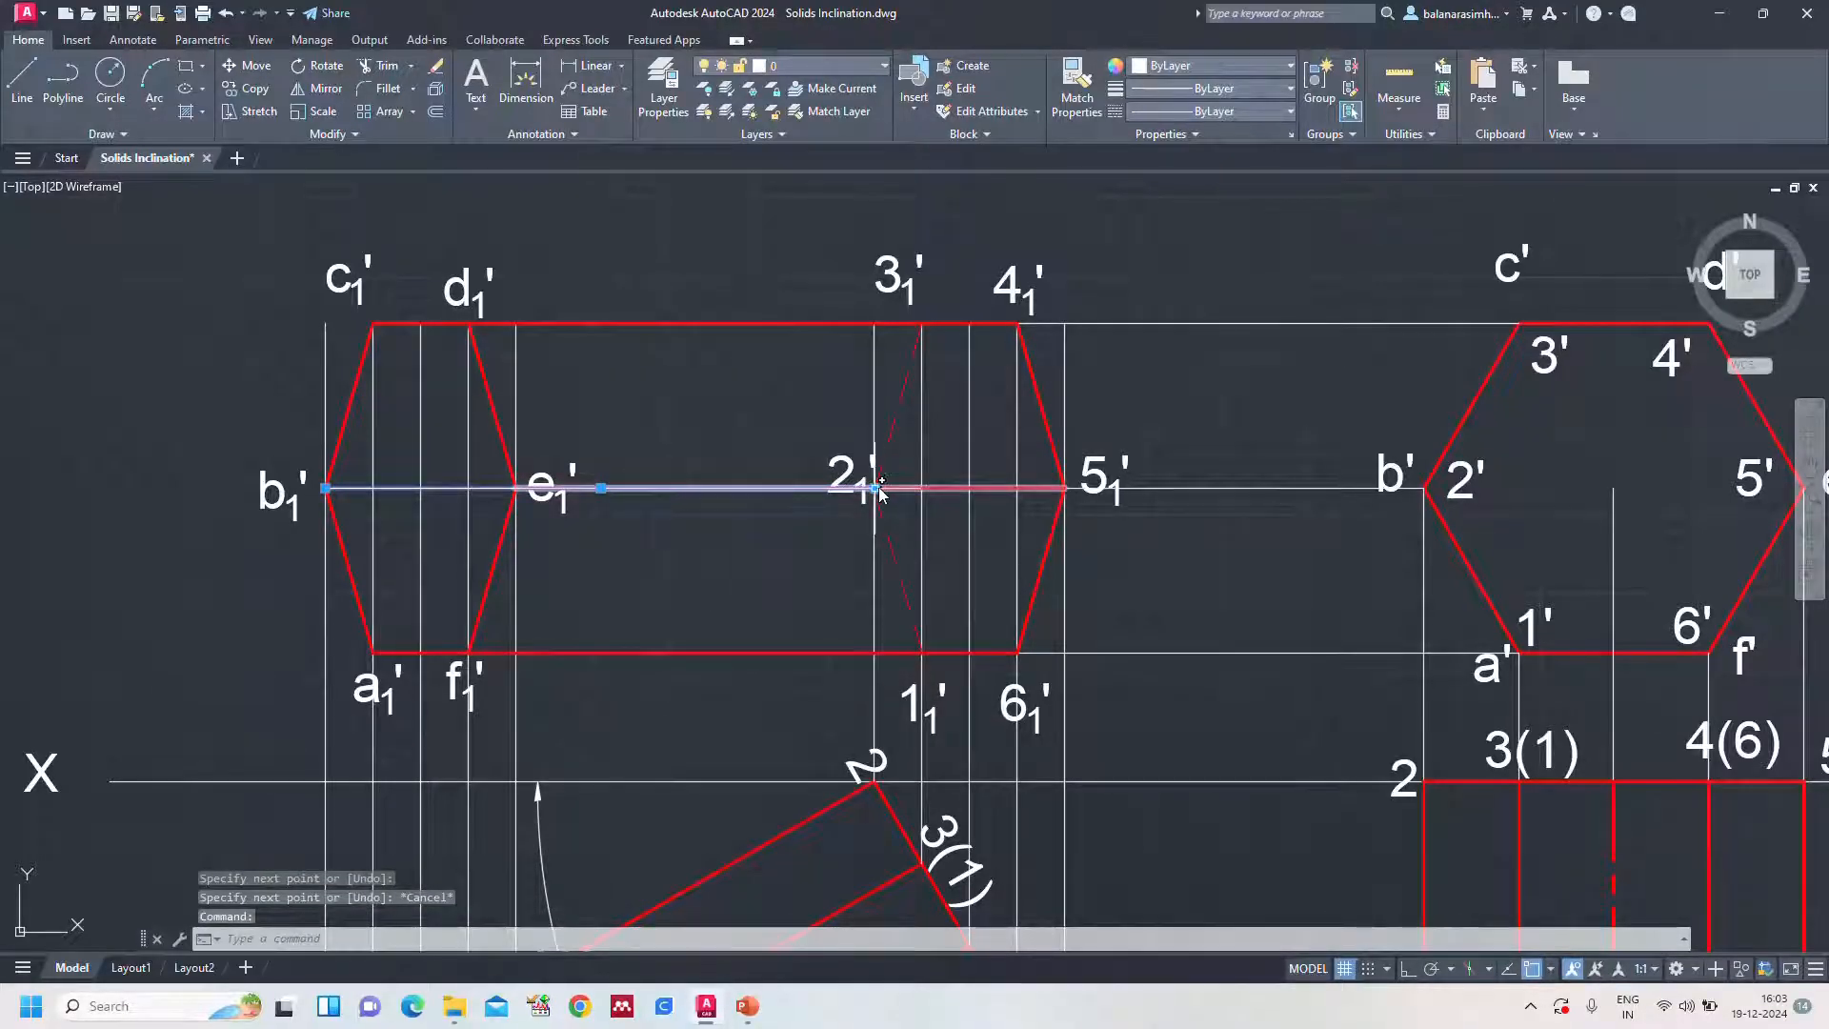
pyautogui.click(874, 488)
pyautogui.click(487, 488)
pyautogui.press('Escape')
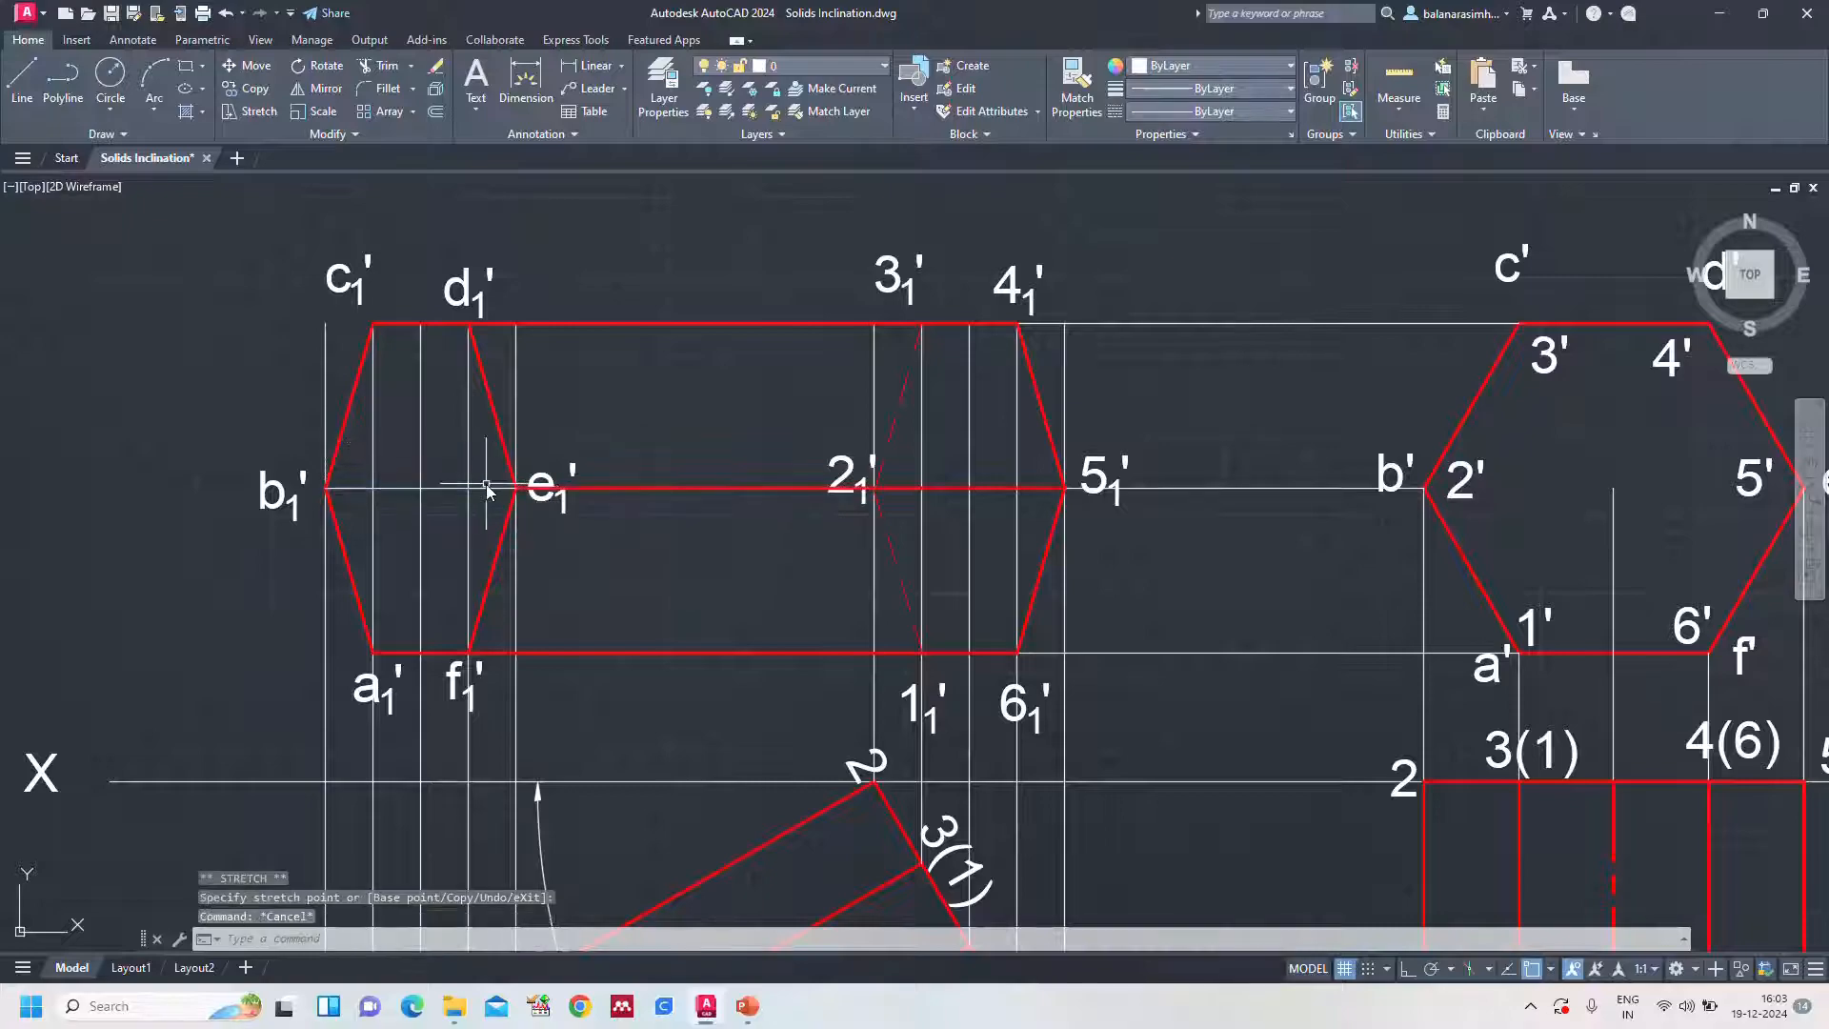
# Make the line between b₁' and e₁' red with the DASHED2 linetype
pyautogui.click(487, 488)
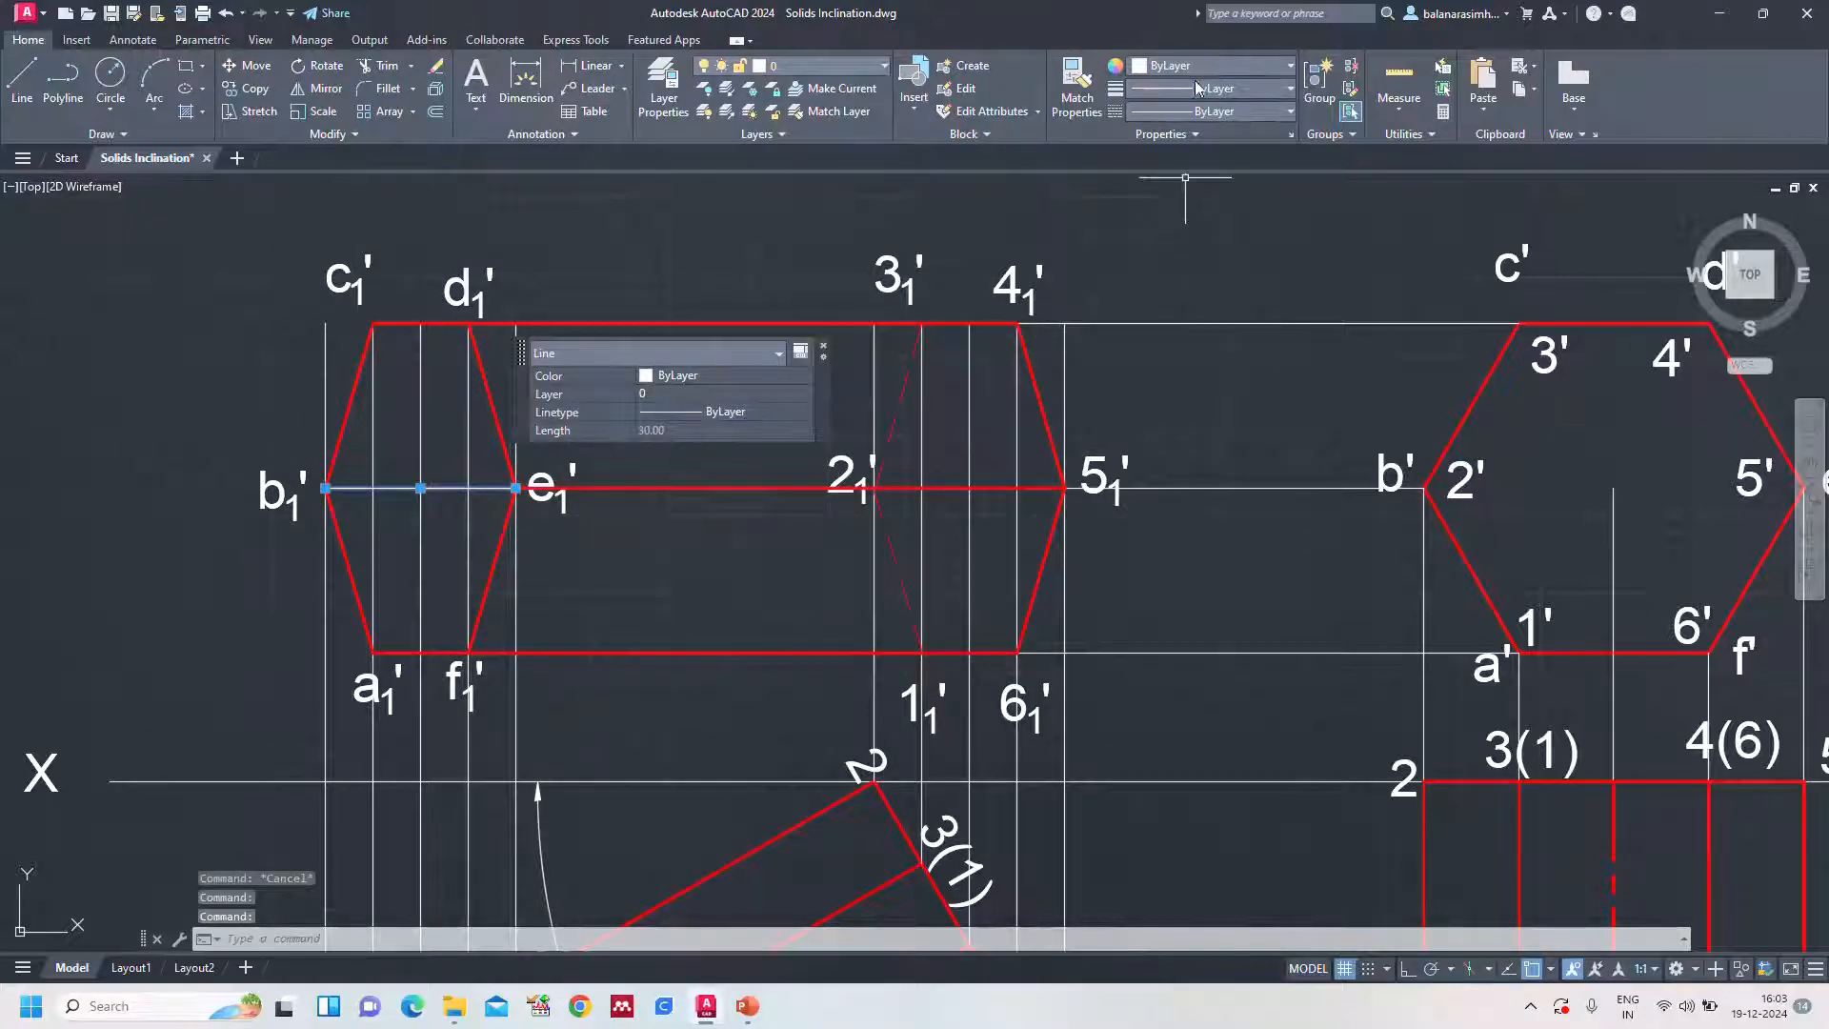
pyautogui.click(1189, 65)
pyautogui.click(1140, 251)
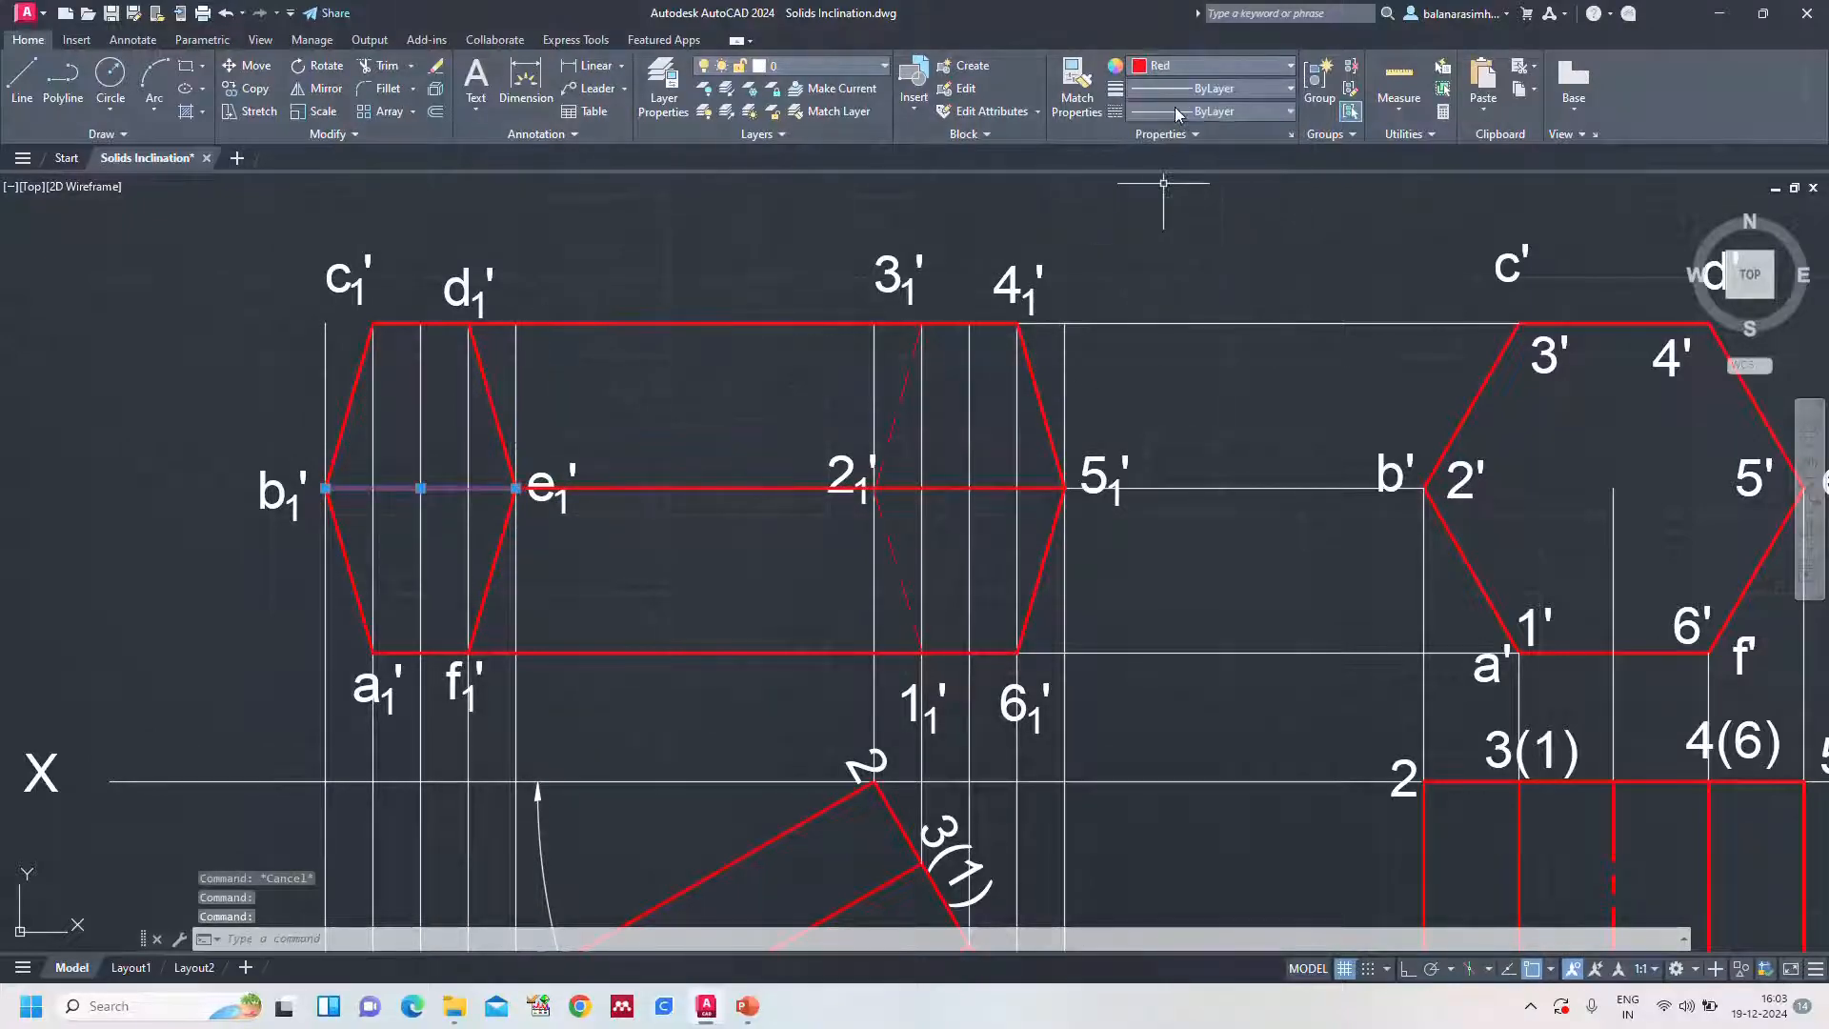
pyautogui.click(1178, 112)
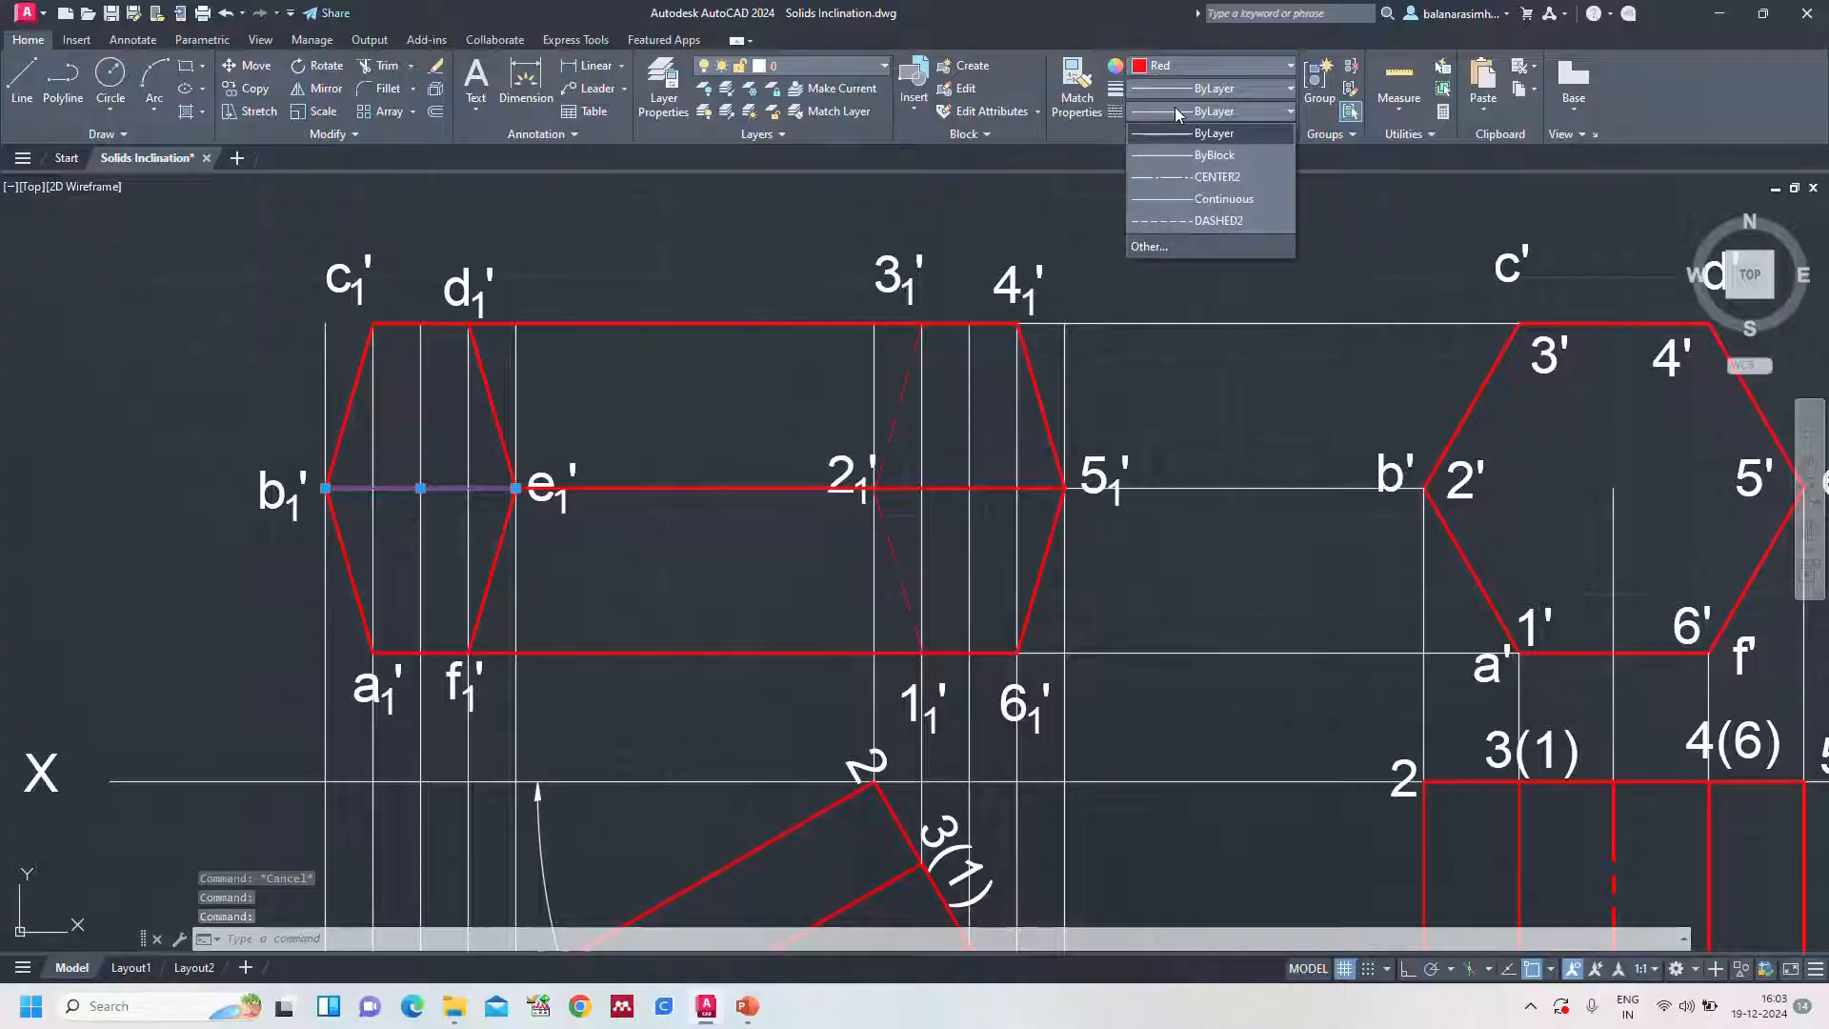
pyautogui.click(1204, 217)
pyautogui.press('Escape')
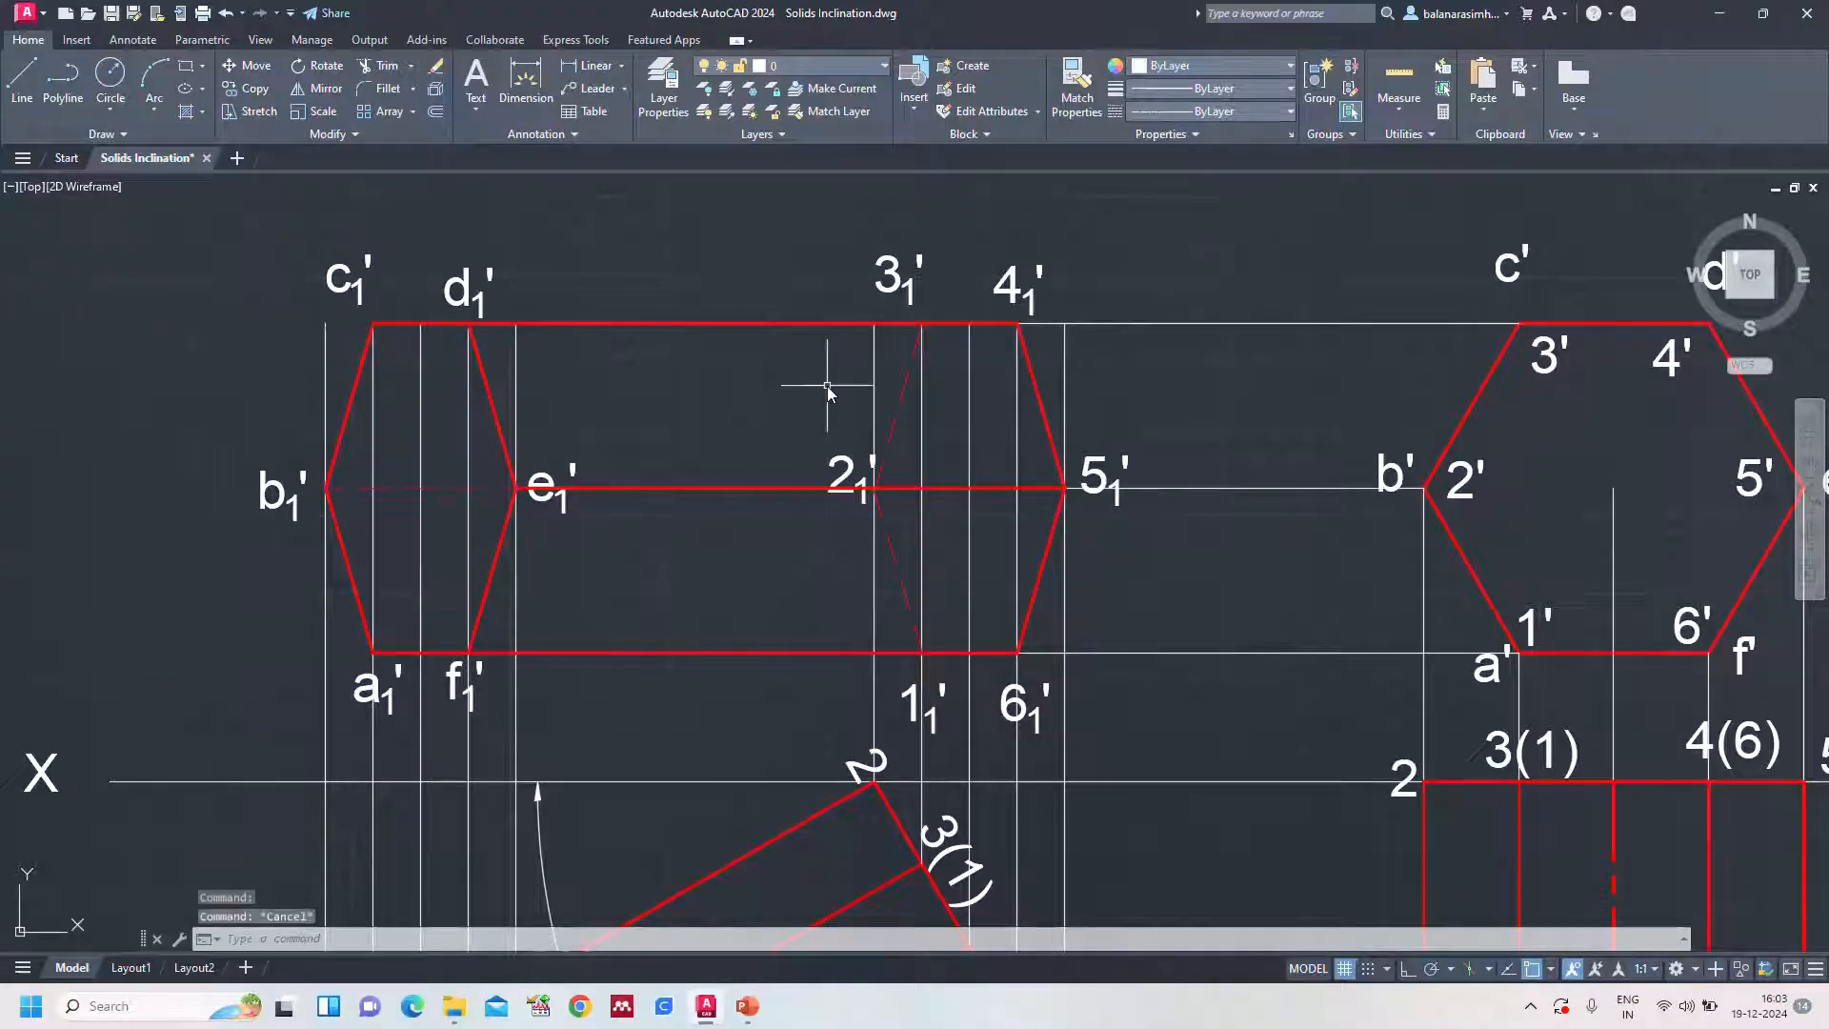
# Examine the completed inclined front view together with its 30° top view and the original projections
pyautogui.write('z')
pyautogui.press('Return')
pyautogui.write('a')
pyautogui.press('Return')
pyautogui.scroll(5, 728, 469)
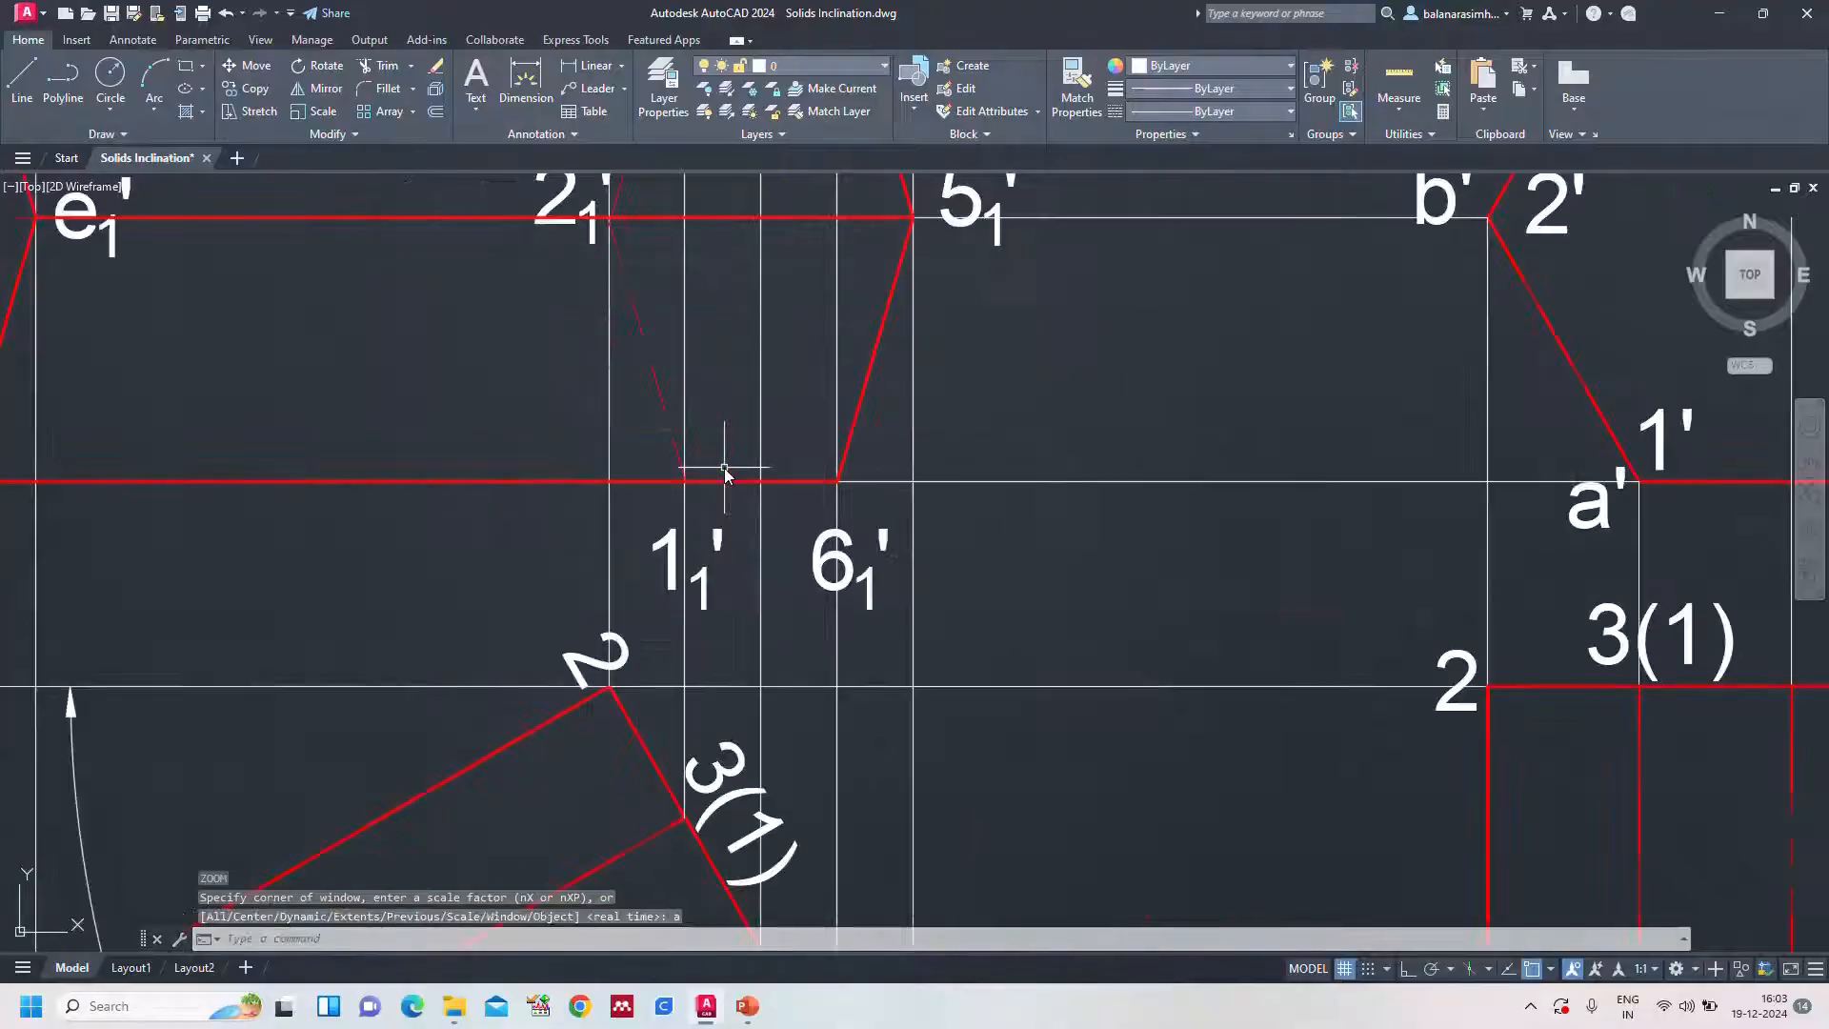
pyautogui.write('a')
pyautogui.press('Return')
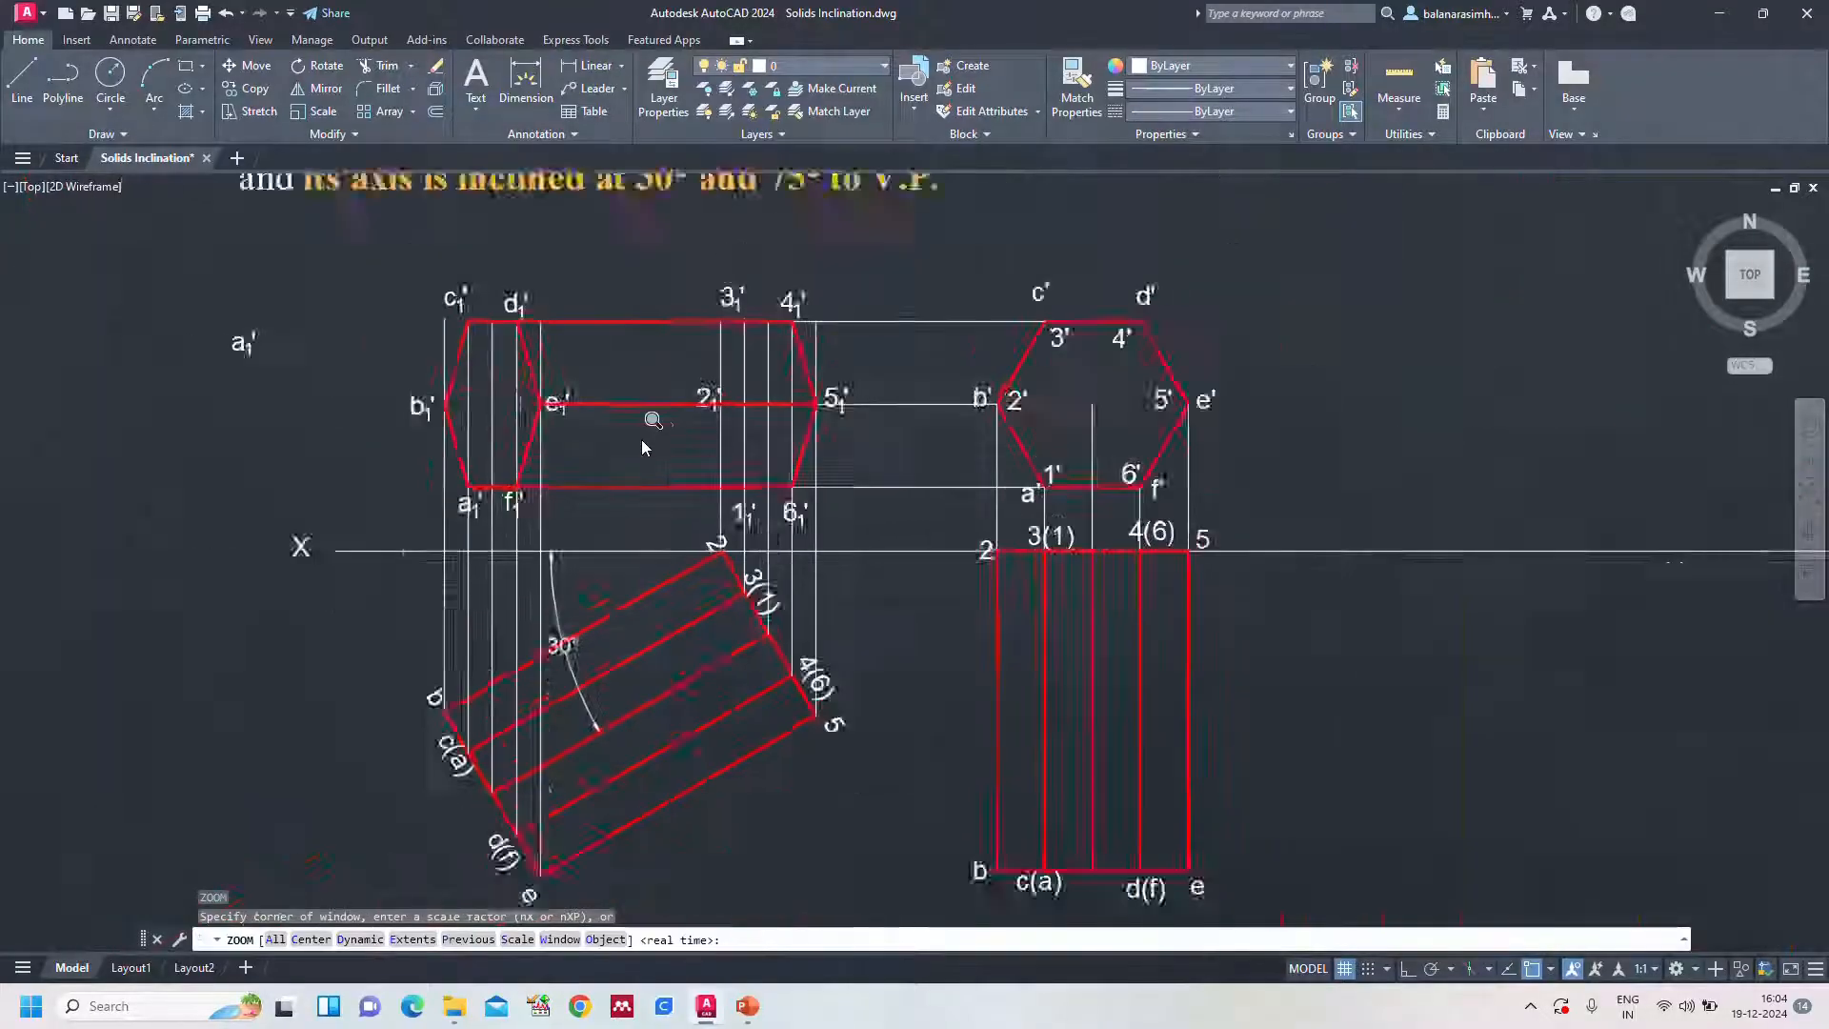
pyautogui.scroll(2, 633, 438)
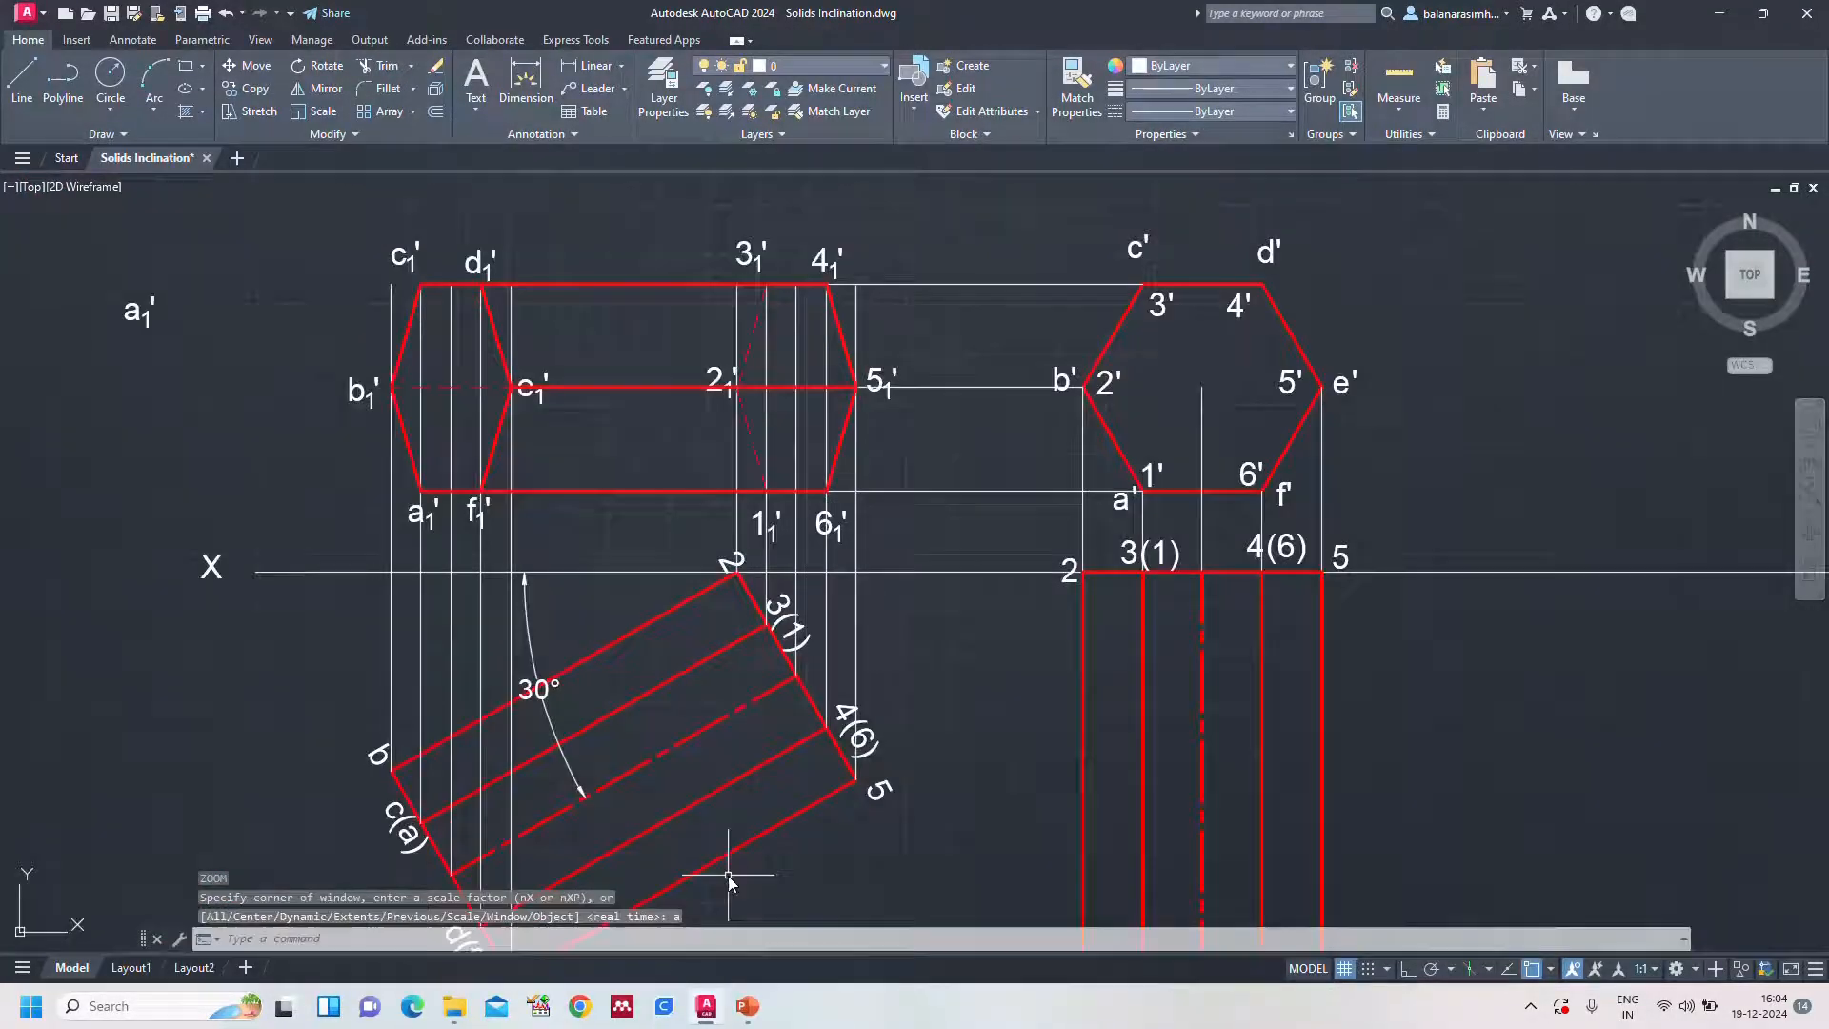
# Switch to PowerPoint to view the Hexagonal Prism slide and return to AutoCAD
pyautogui.click(747, 1006)
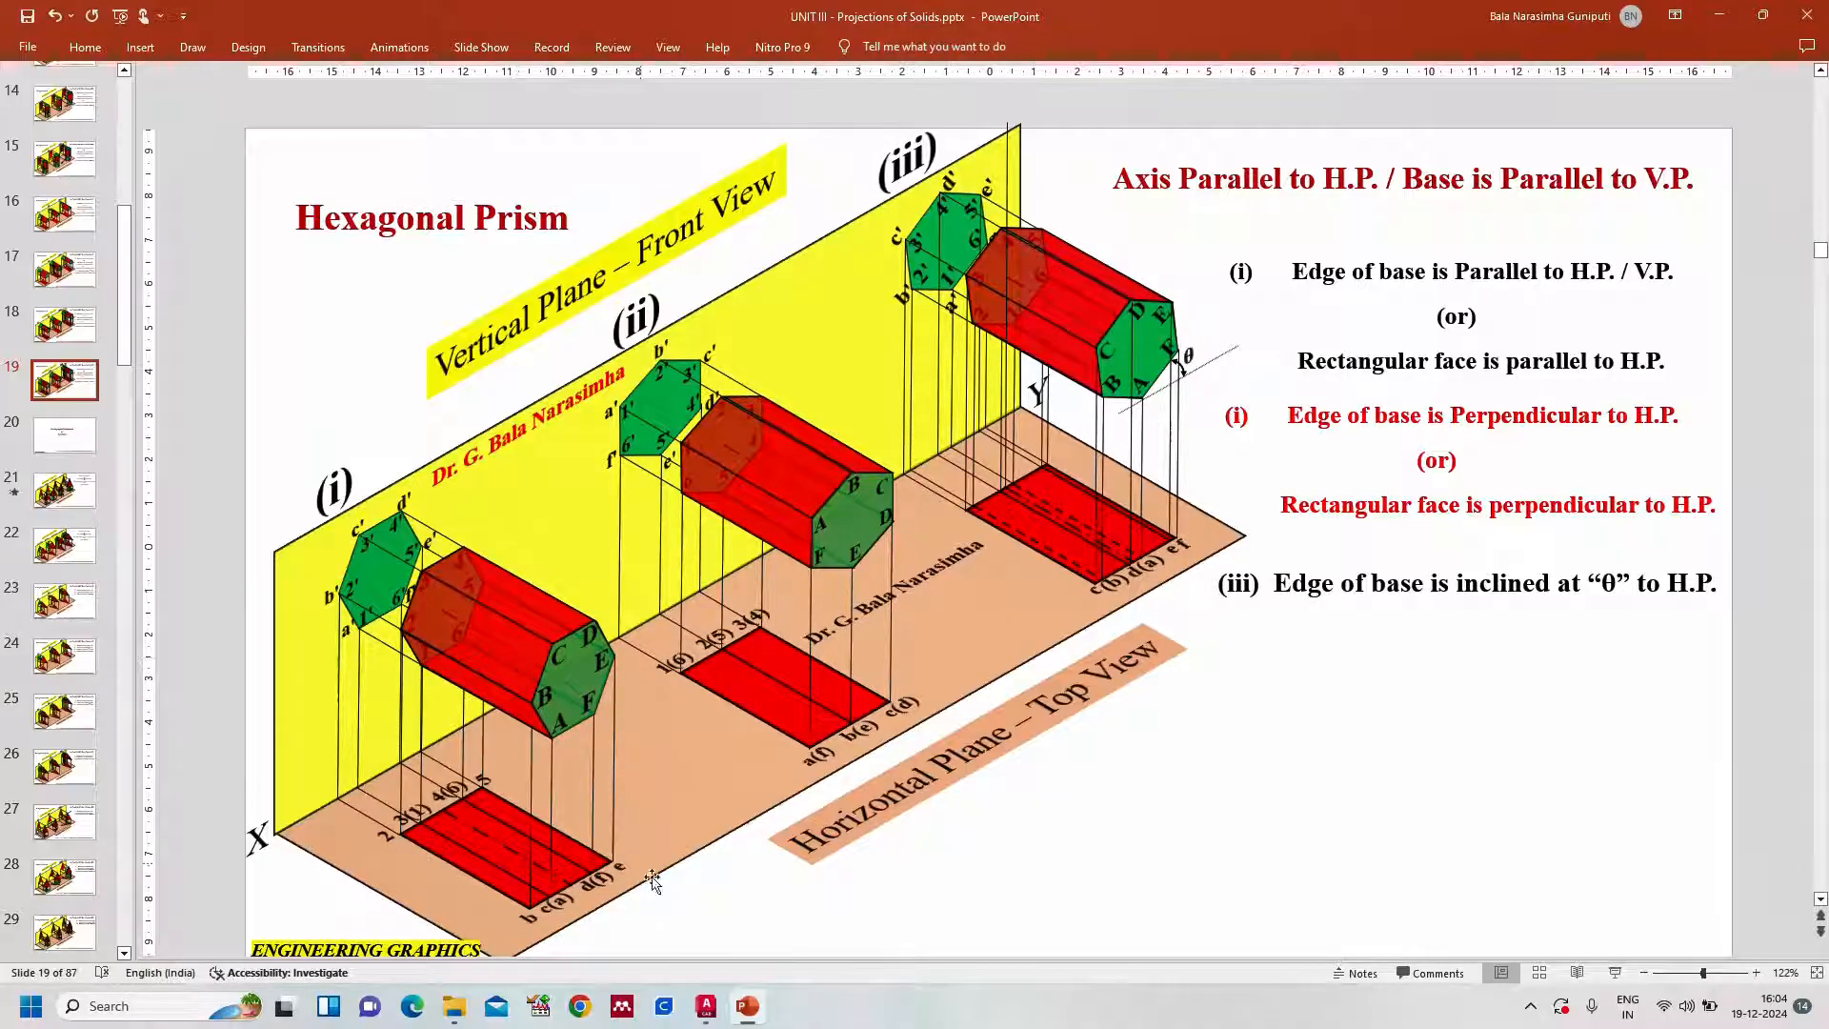
pyautogui.moveTo(754, 1015)
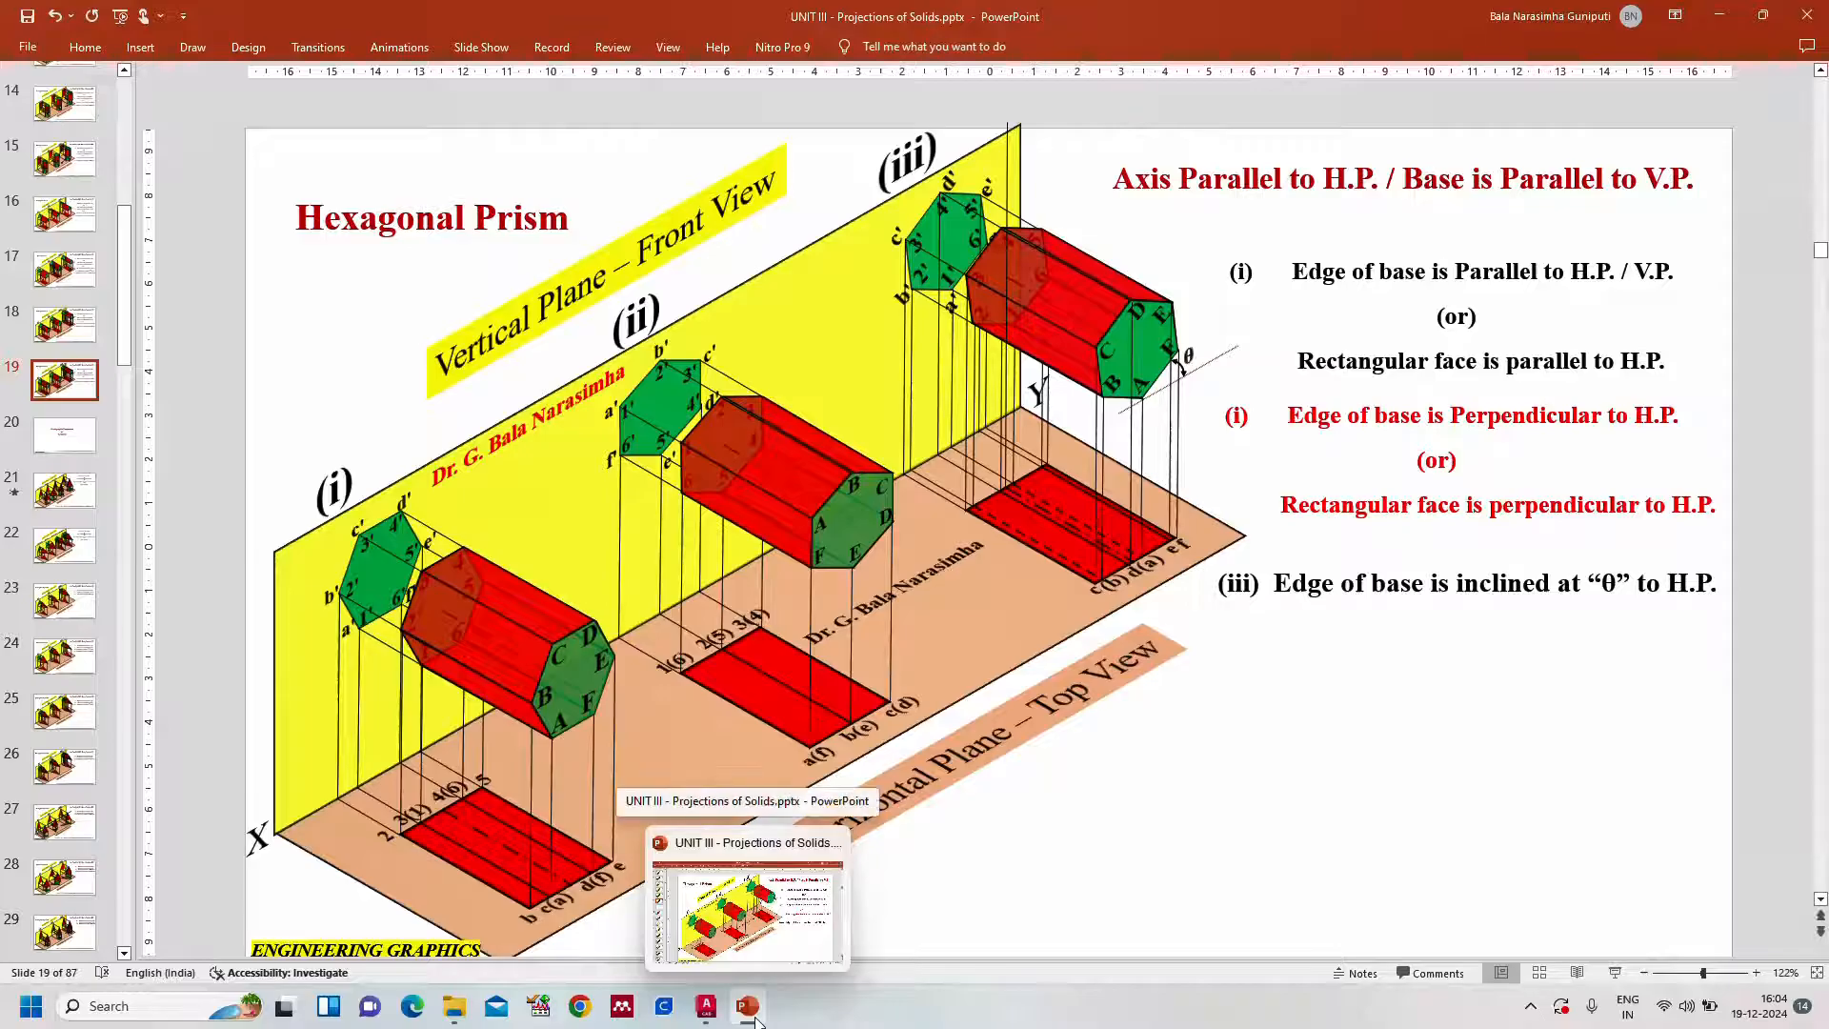
pyautogui.click(706, 1006)
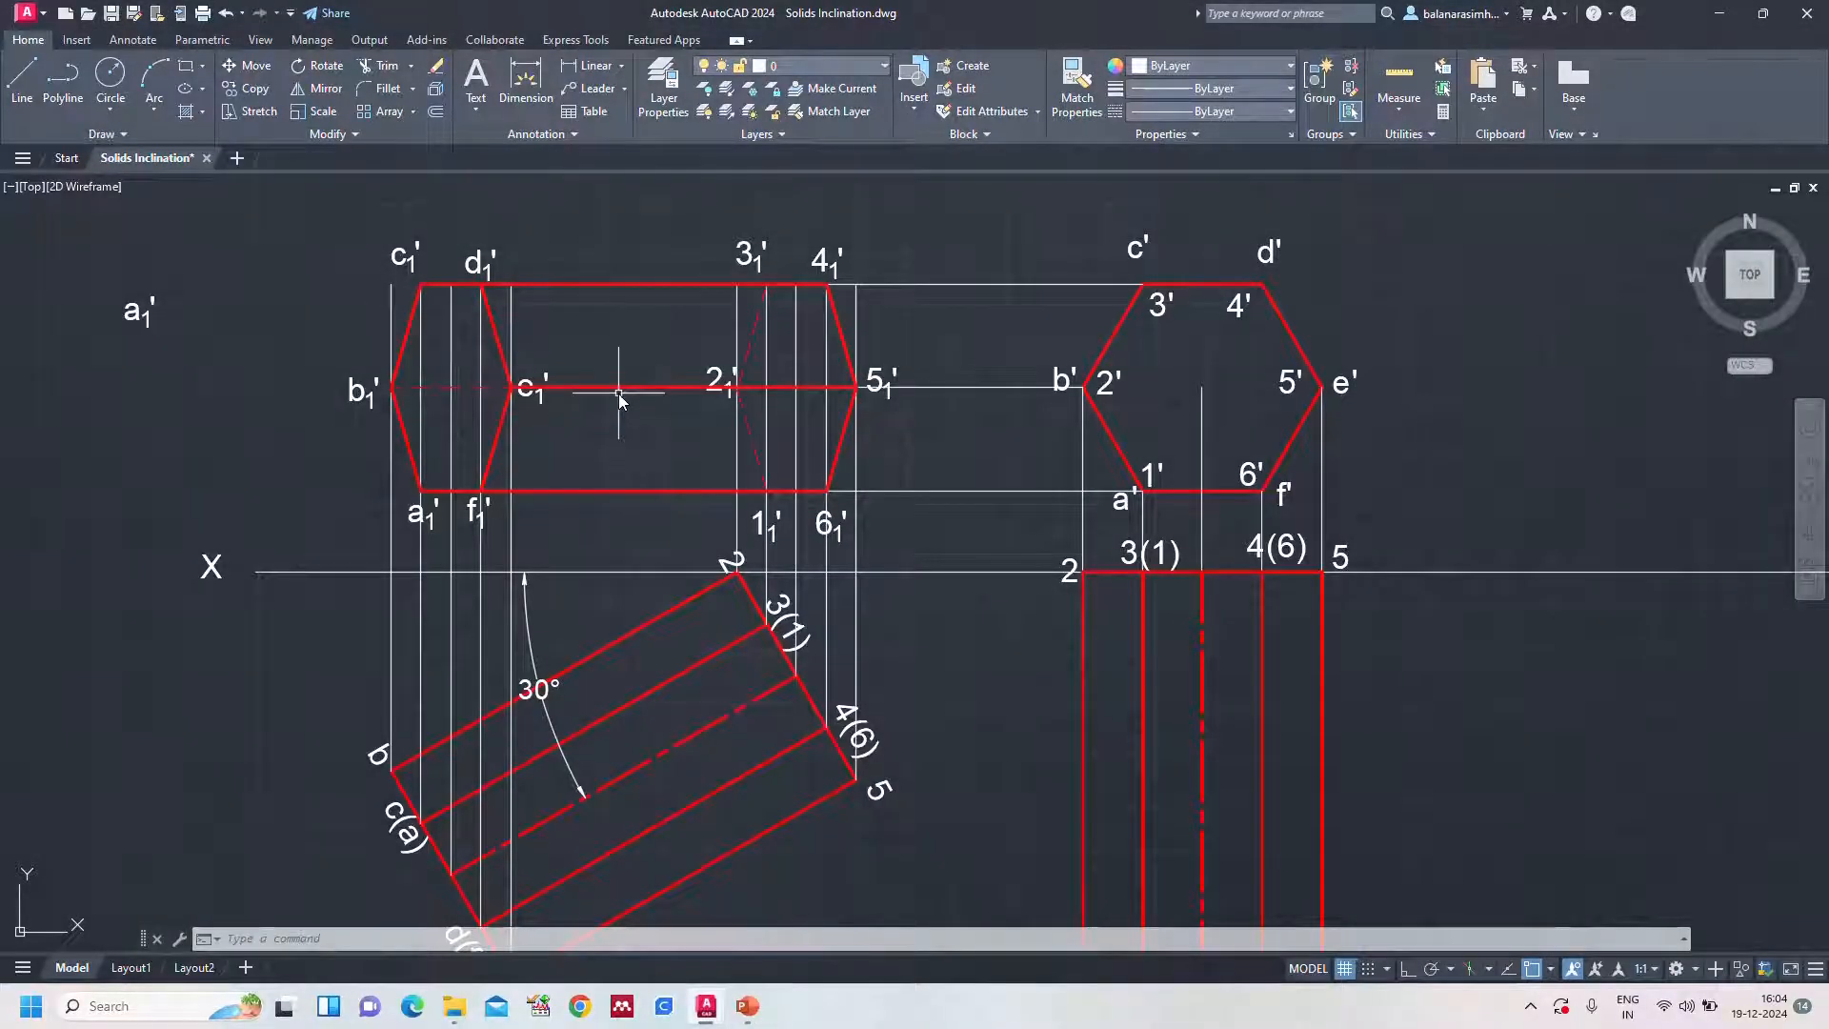
# Review the whole drawing alongside the problem statement's axis inclinations of 30° and 75°
pyautogui.write('z')
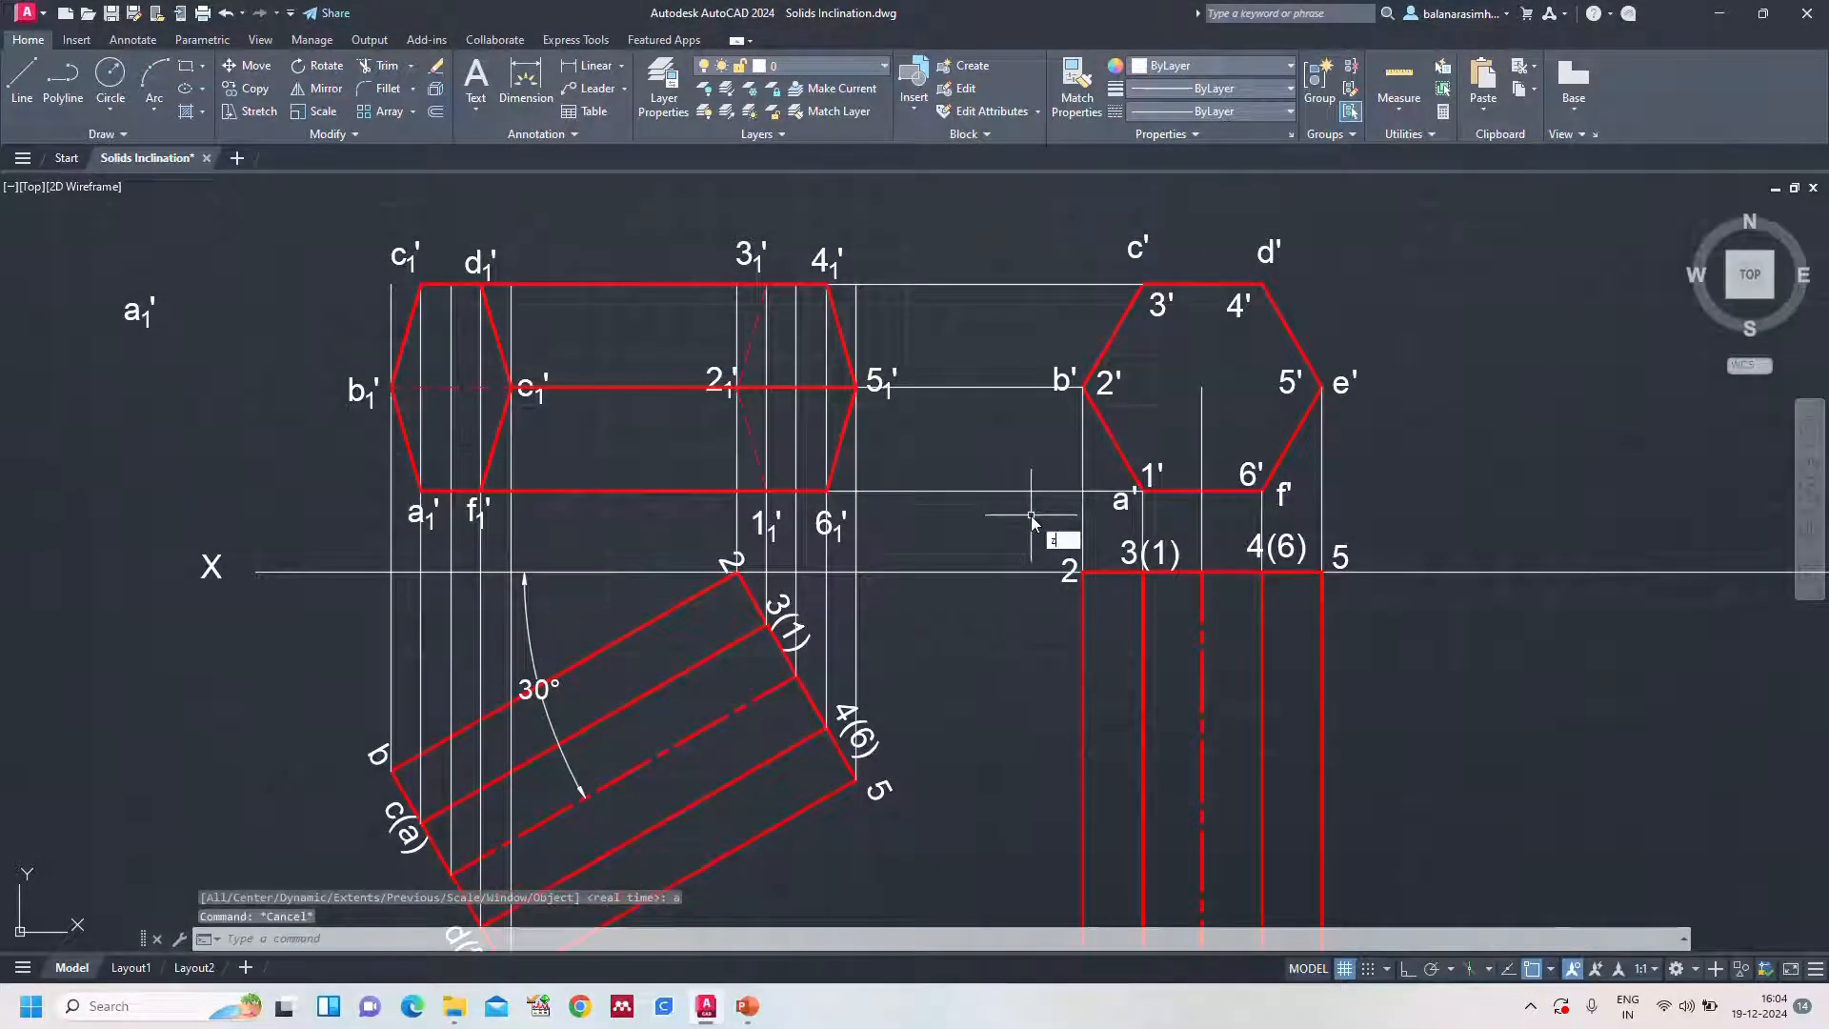
pyautogui.press('Return')
pyautogui.write('a')
pyautogui.press('Return')
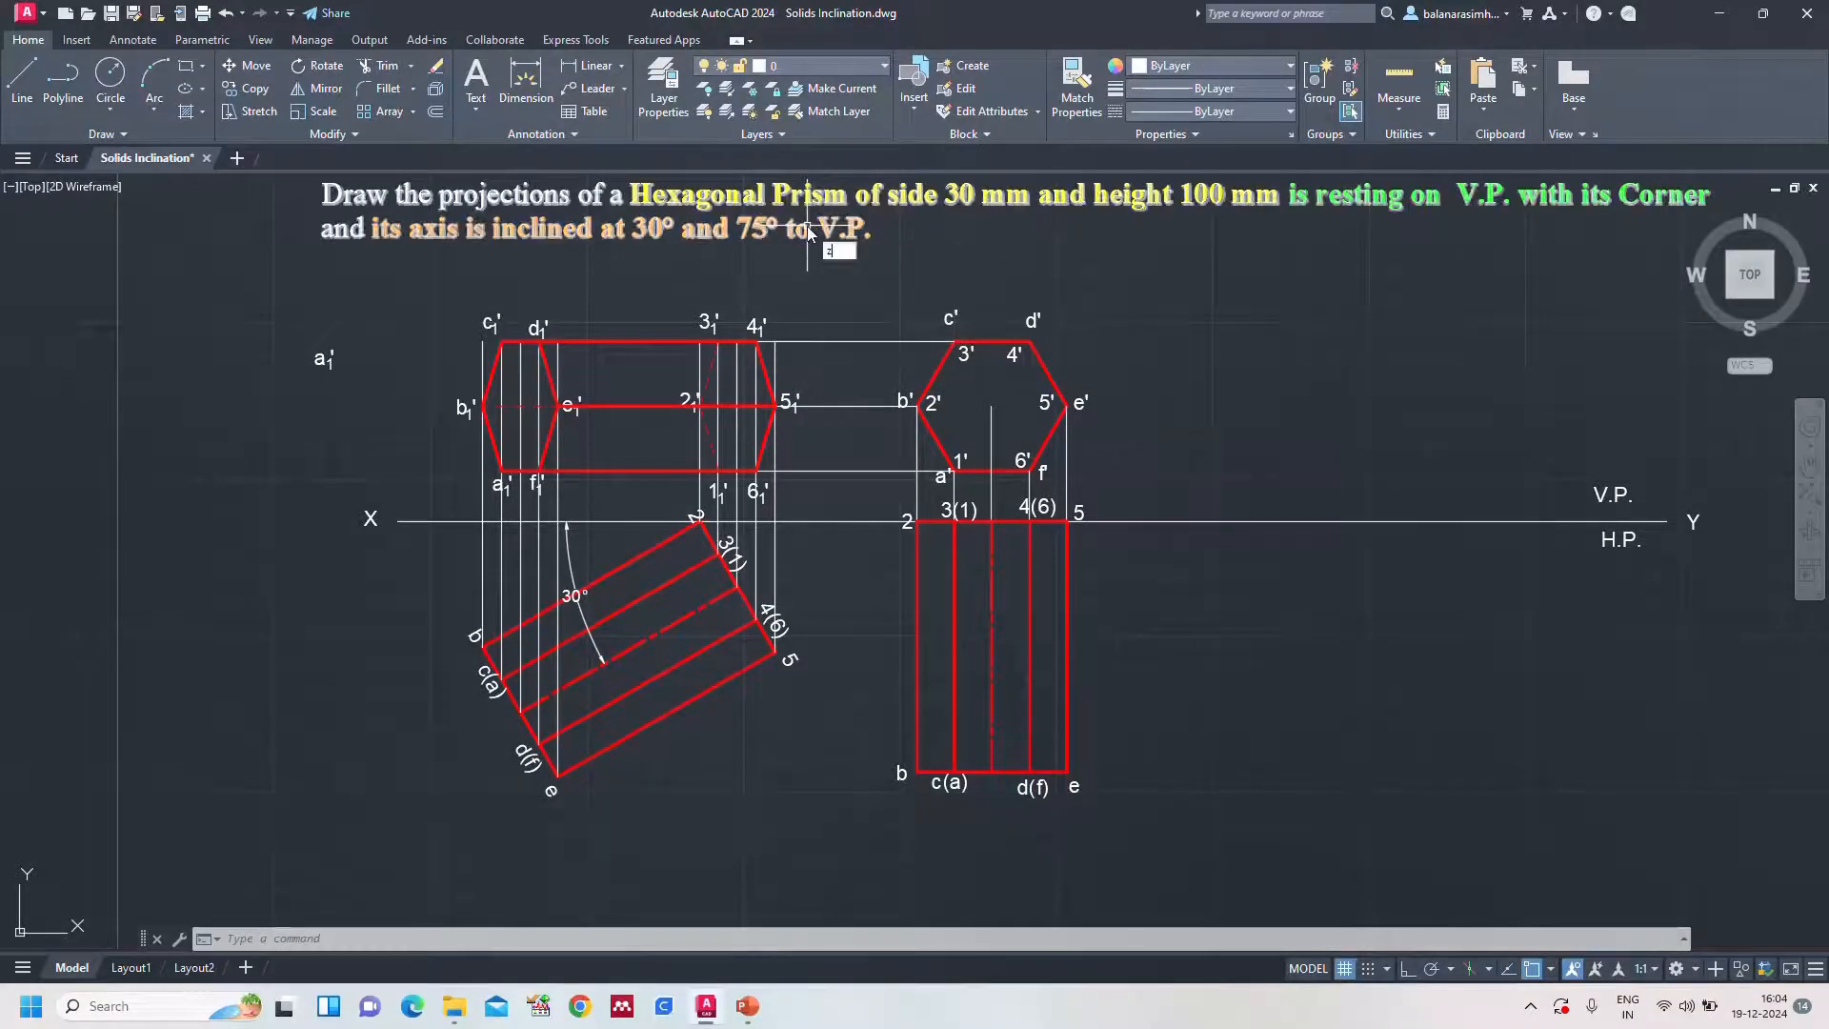
pyautogui.write('z')
pyautogui.press('Return')
pyautogui.write('a')
pyautogui.press('Return')
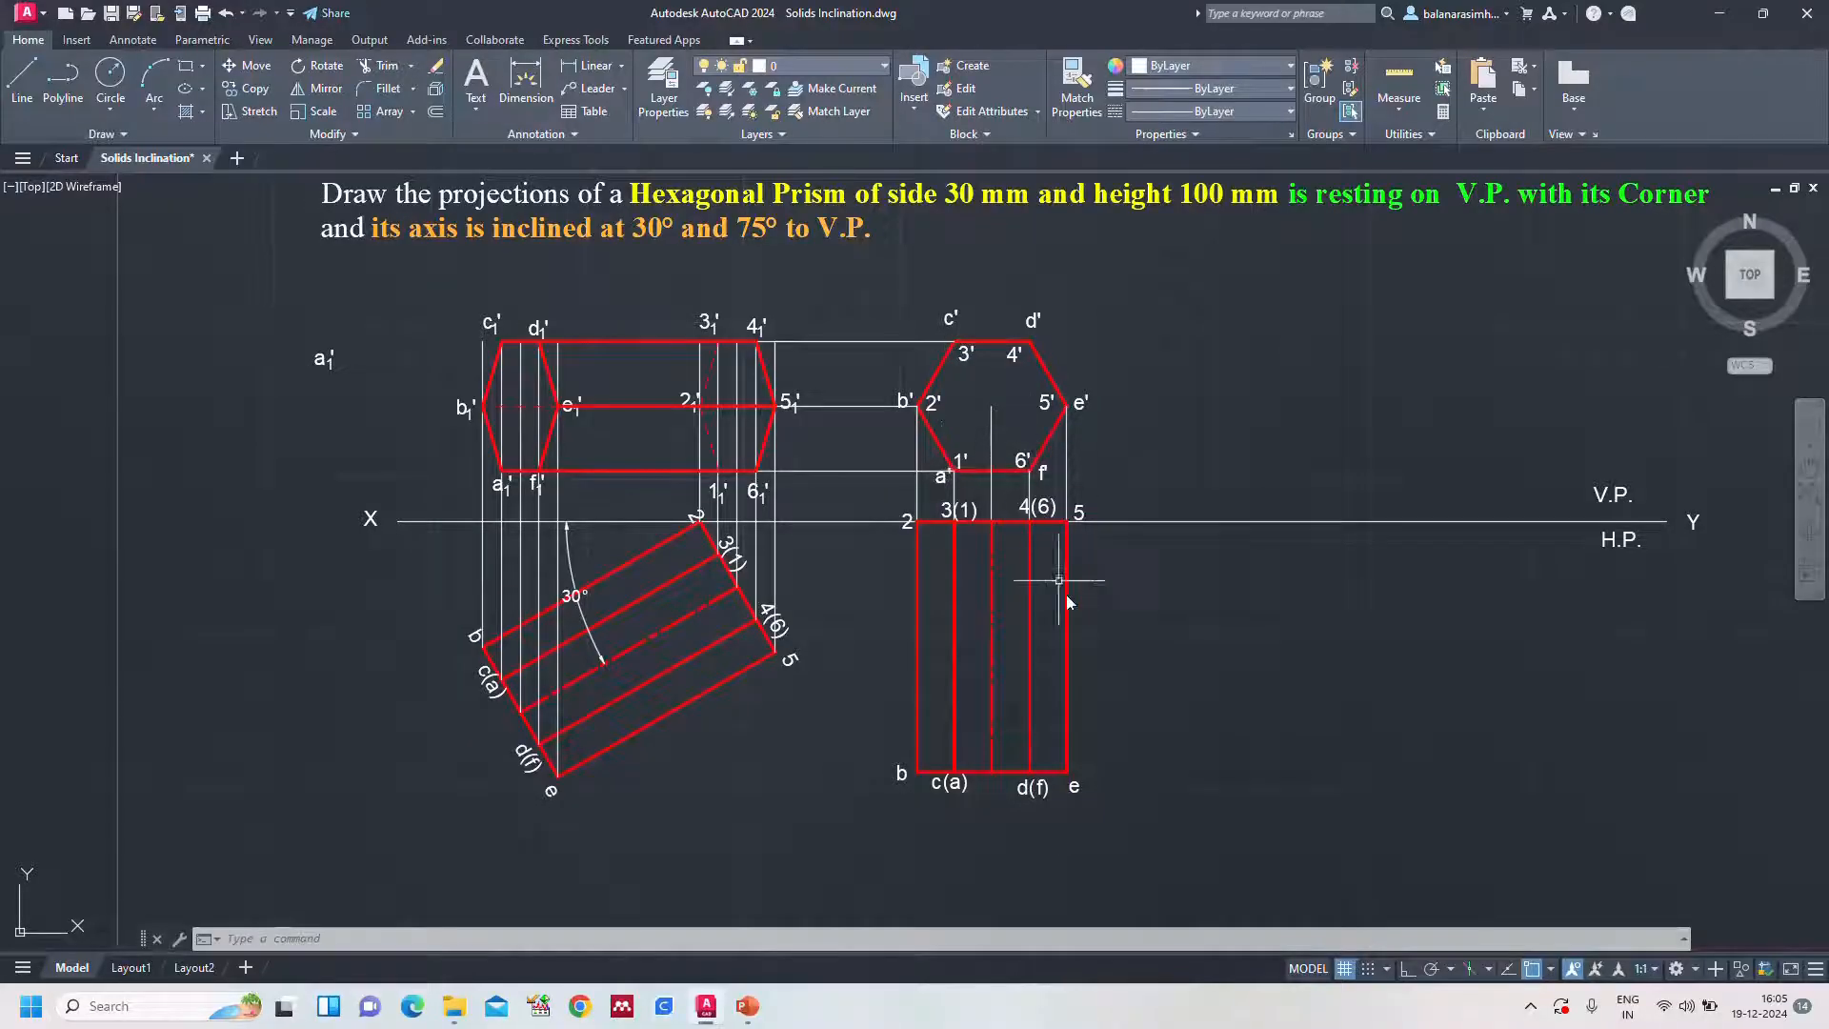
# Copy the upright rectangular top view with all its corner labels and paste it into the empty space to its right, below XY
pyautogui.moveTo(1157, 617)
pyautogui.mouseDown()
pyautogui.moveTo(886, 701)
pyautogui.moveTo(1043, 862)
pyautogui.moveTo(1253, 817)
pyautogui.mouseUp()
pyautogui.scroll(2, 898, 567)
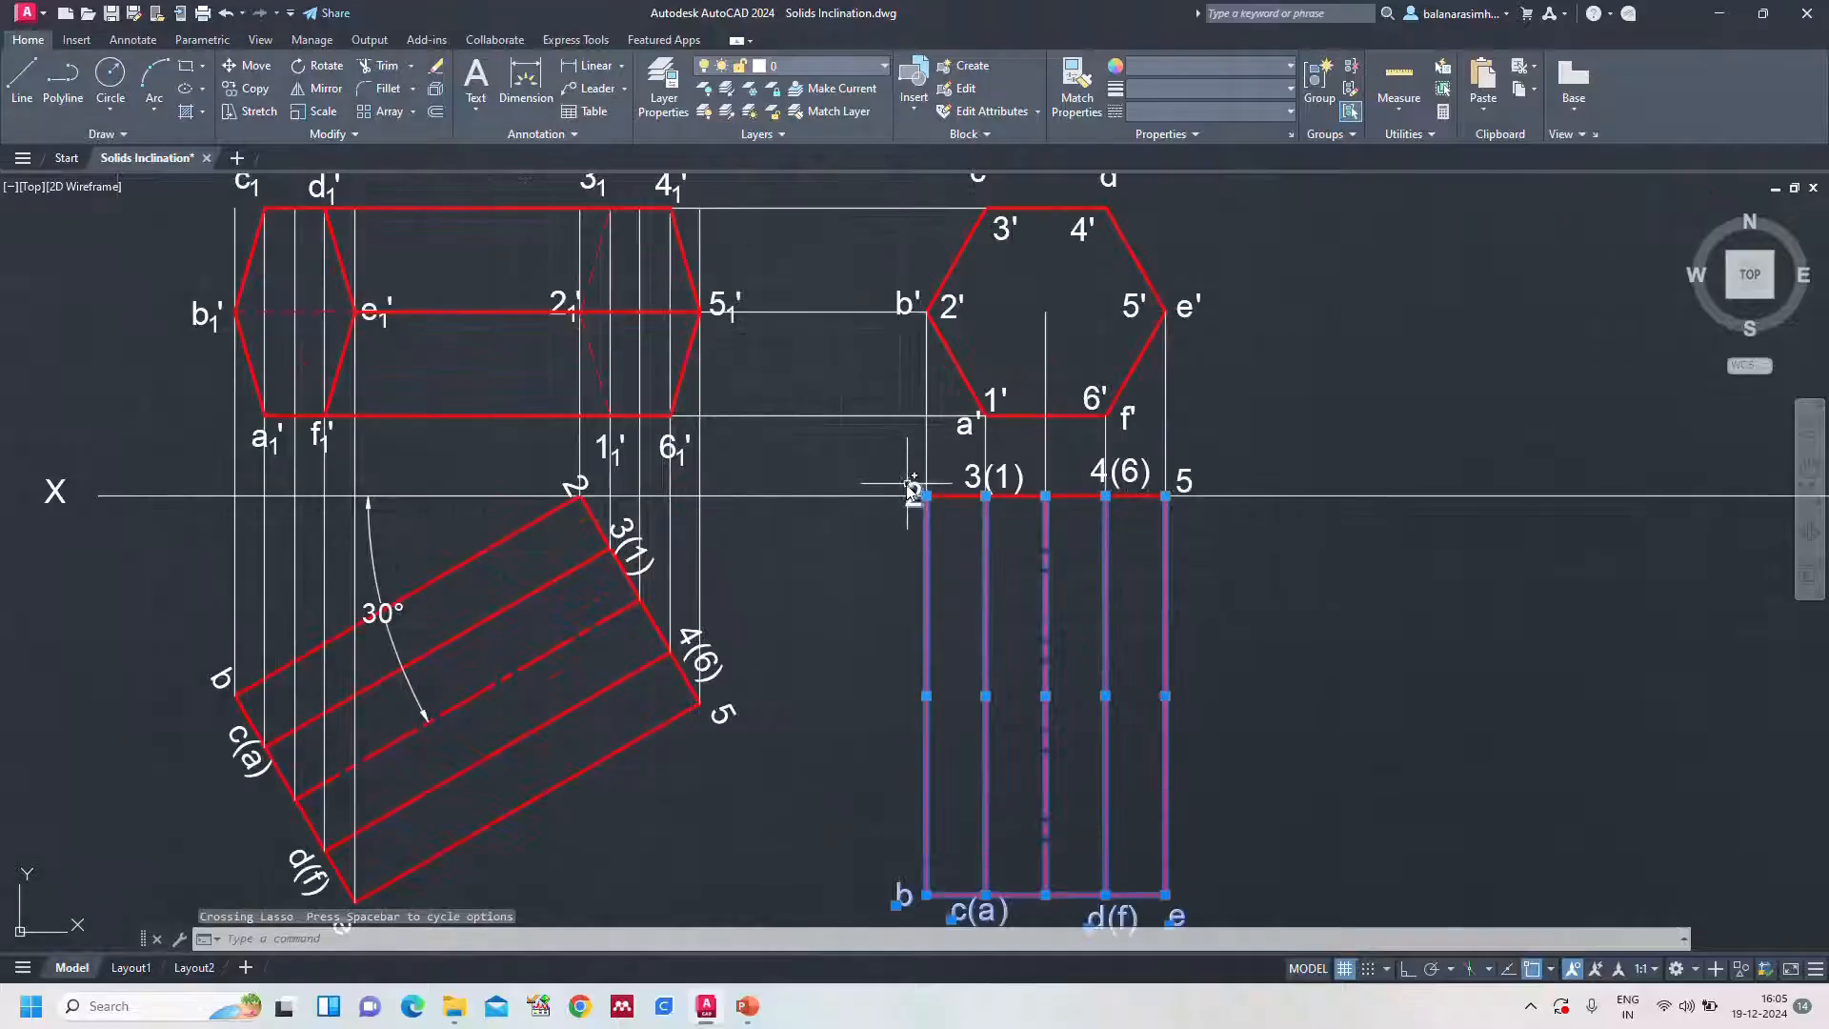
pyautogui.doubleClick(912, 494)
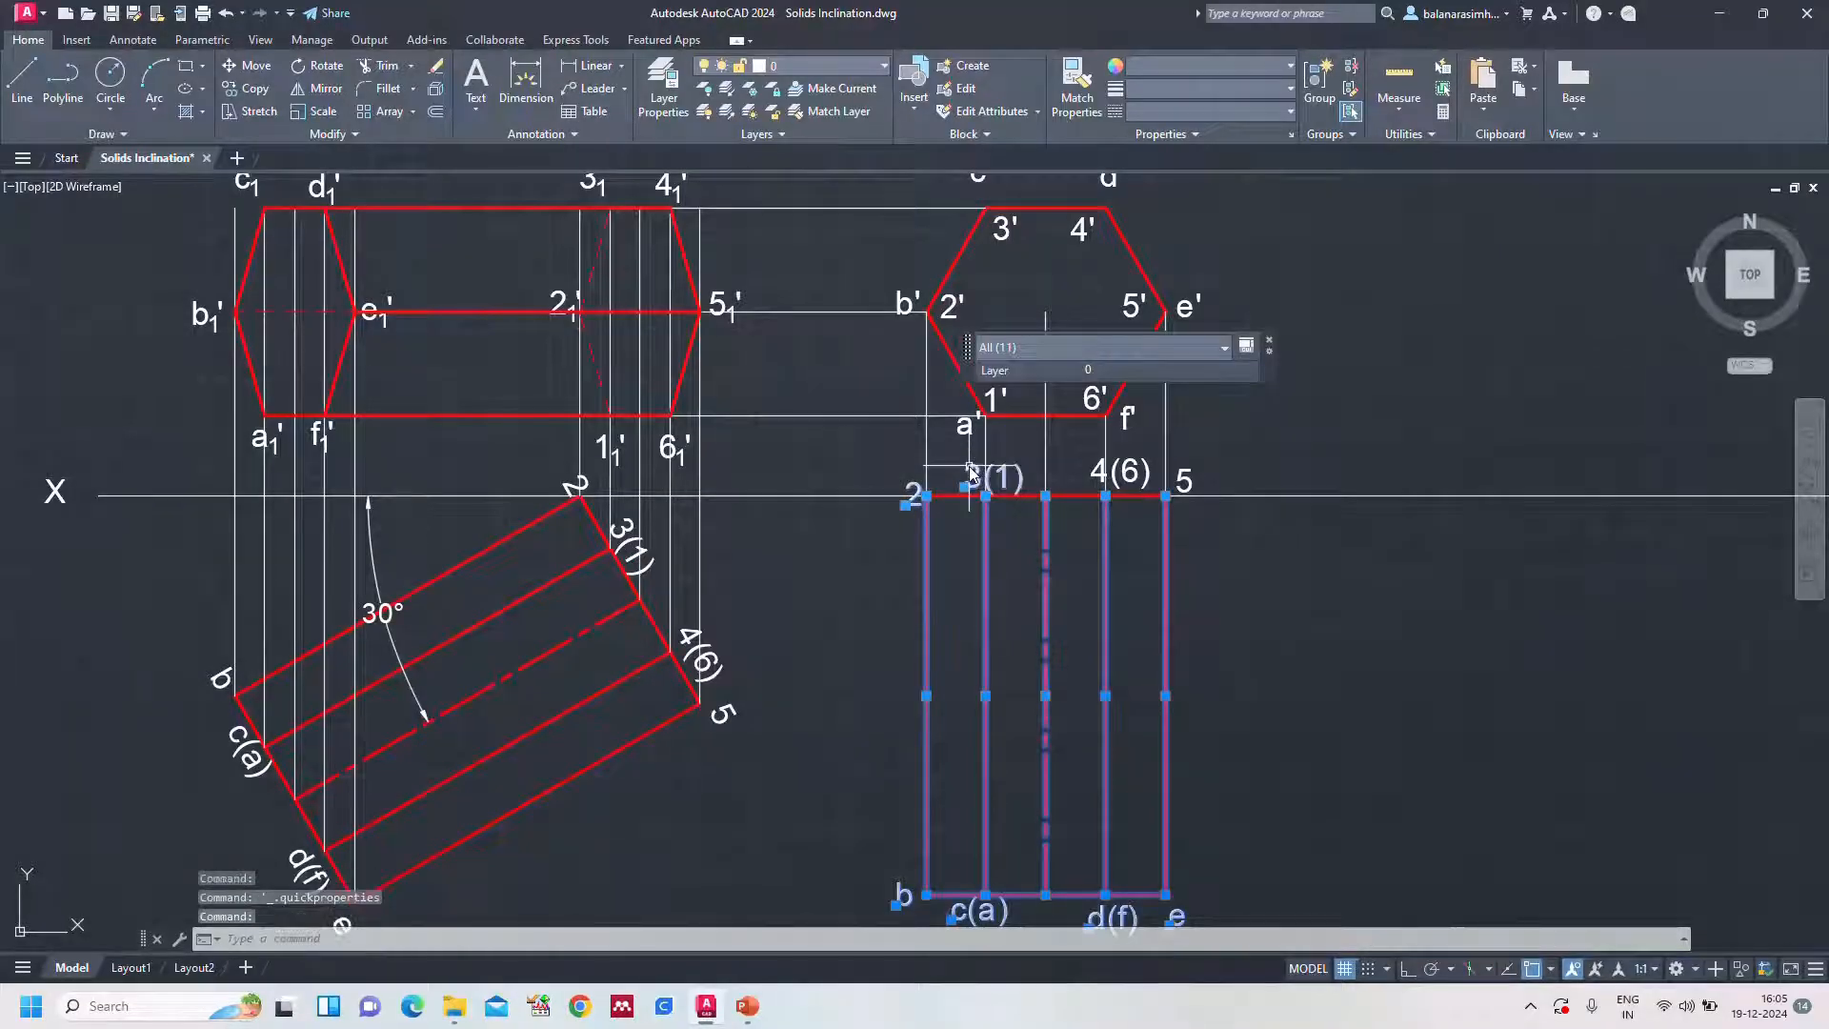
pyautogui.click(1102, 473)
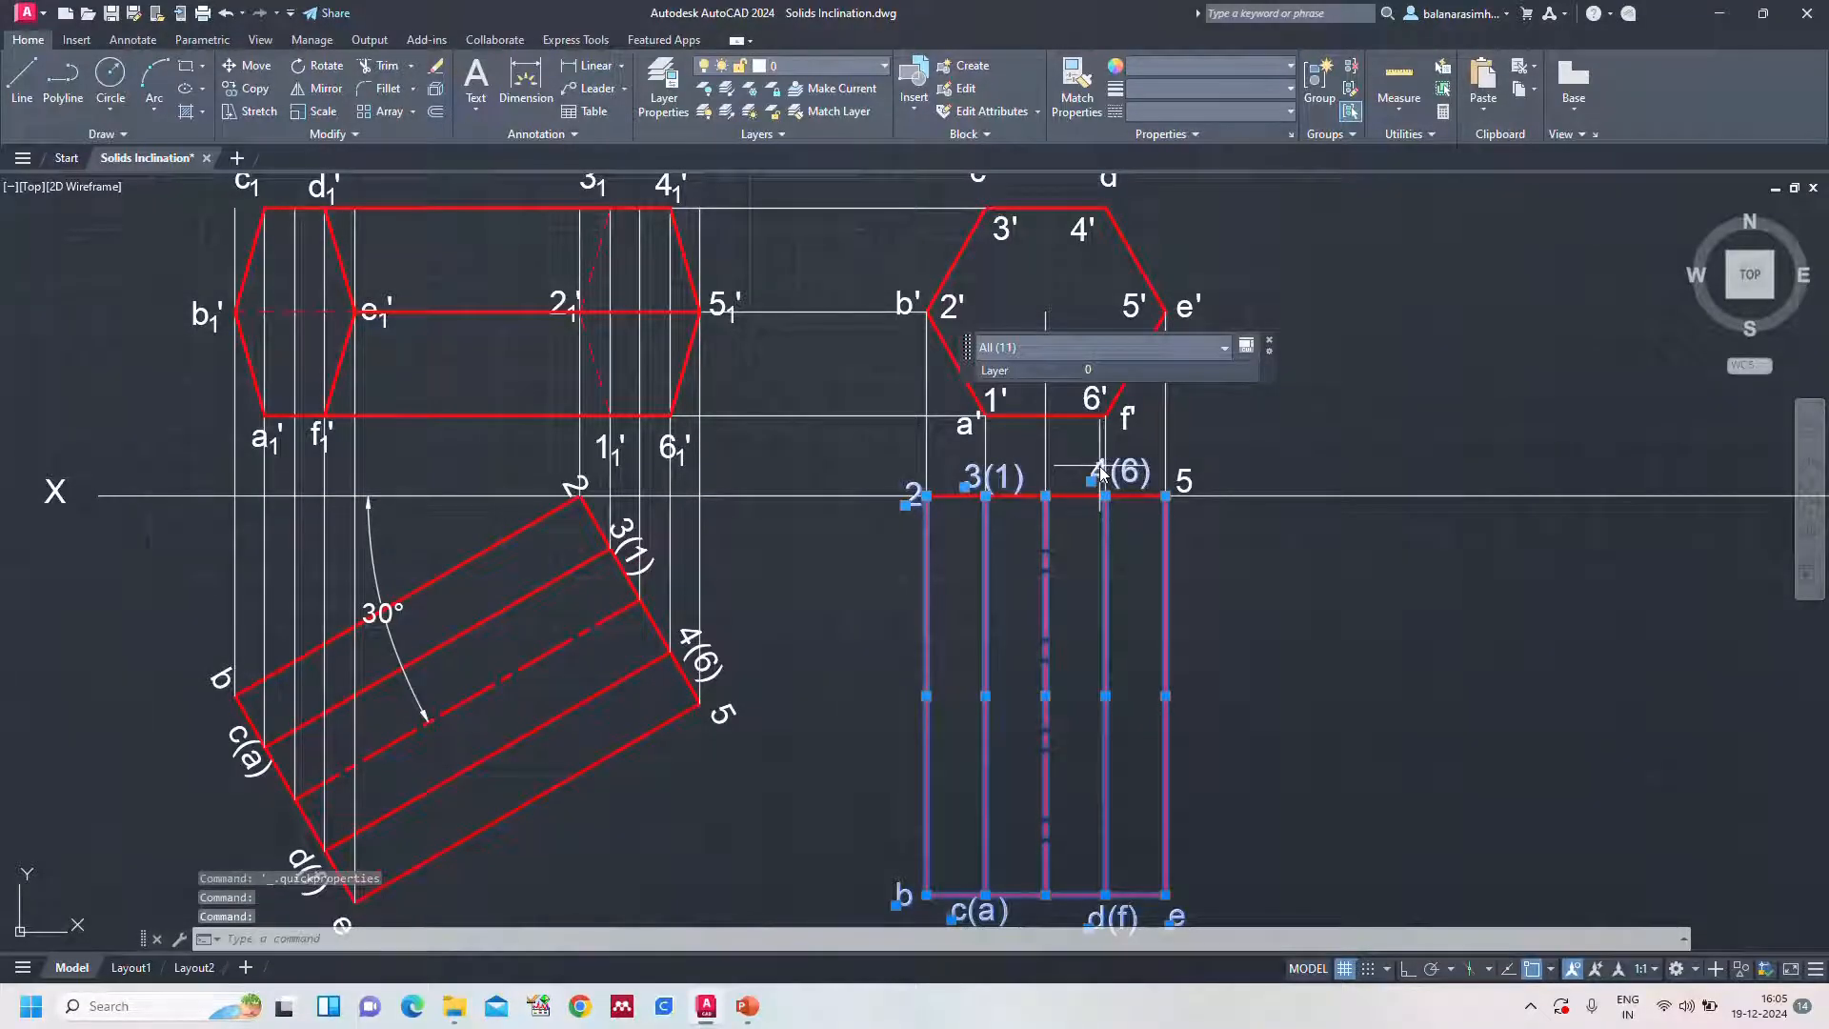
pyautogui.click(1183, 479)
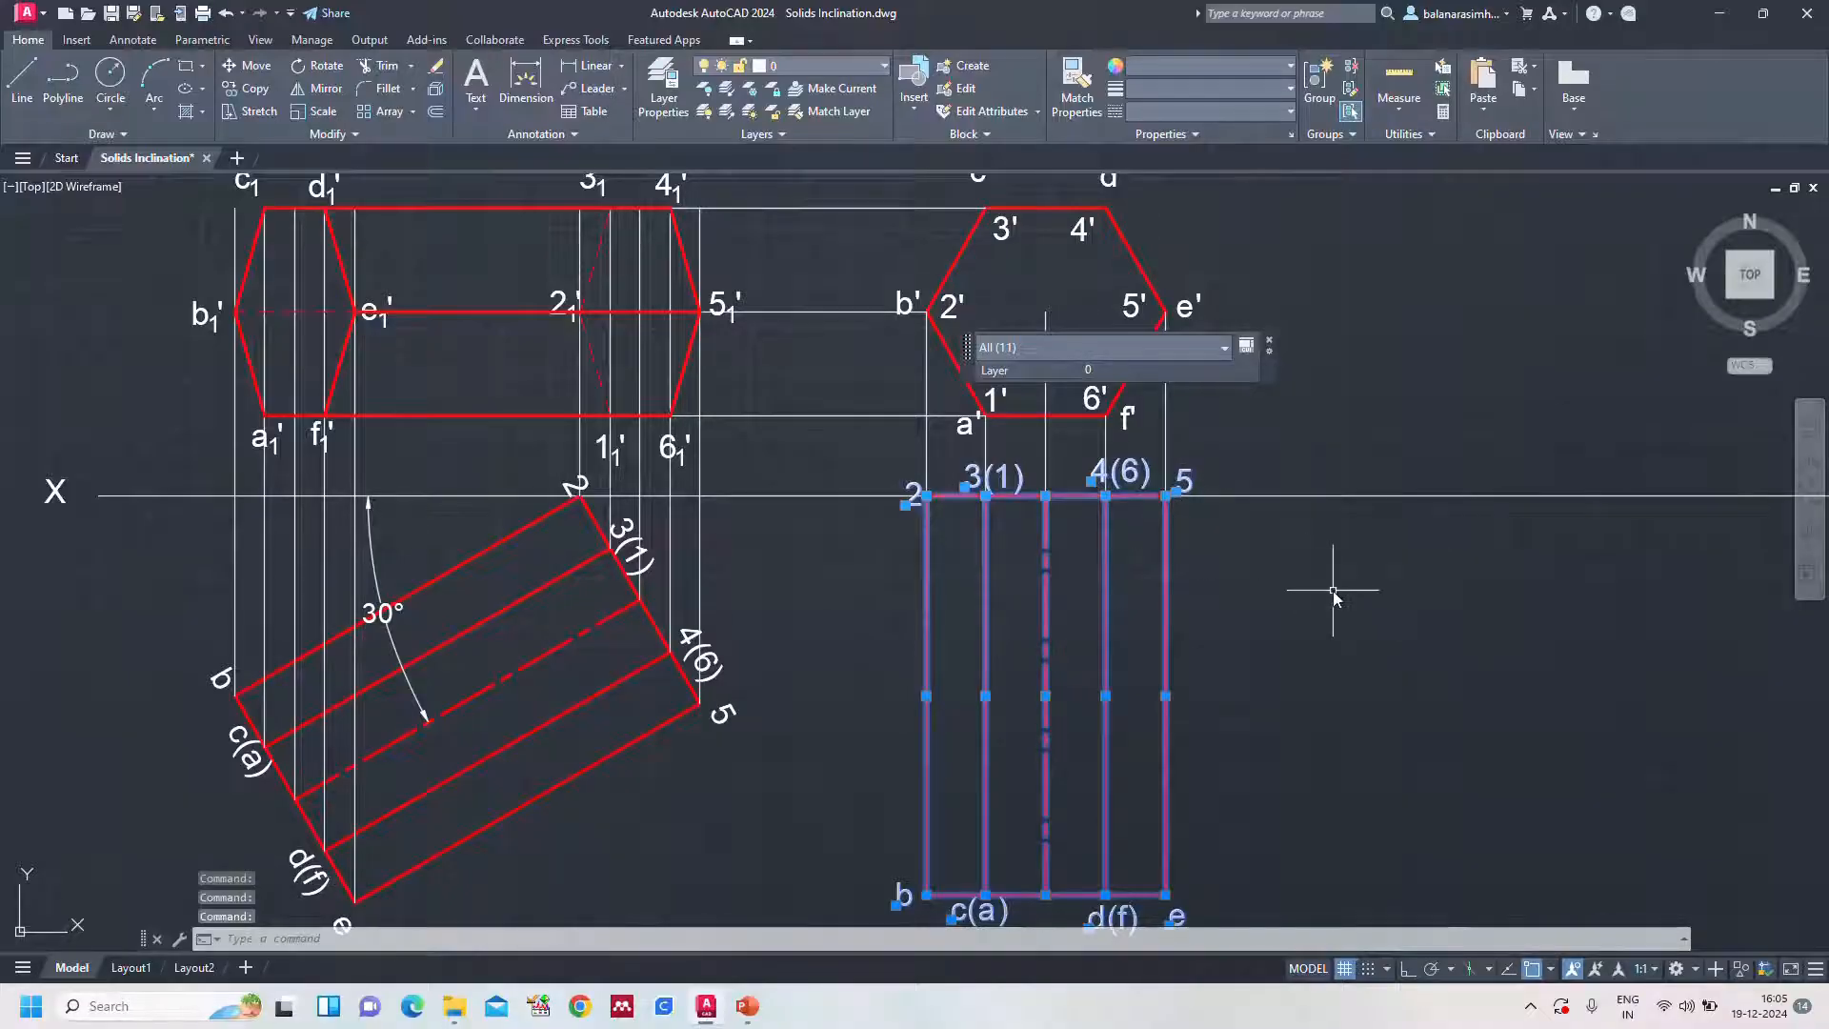
pyautogui.hotkey('ctrl', 'c')
pyautogui.hotkey('ctrl', 'v')
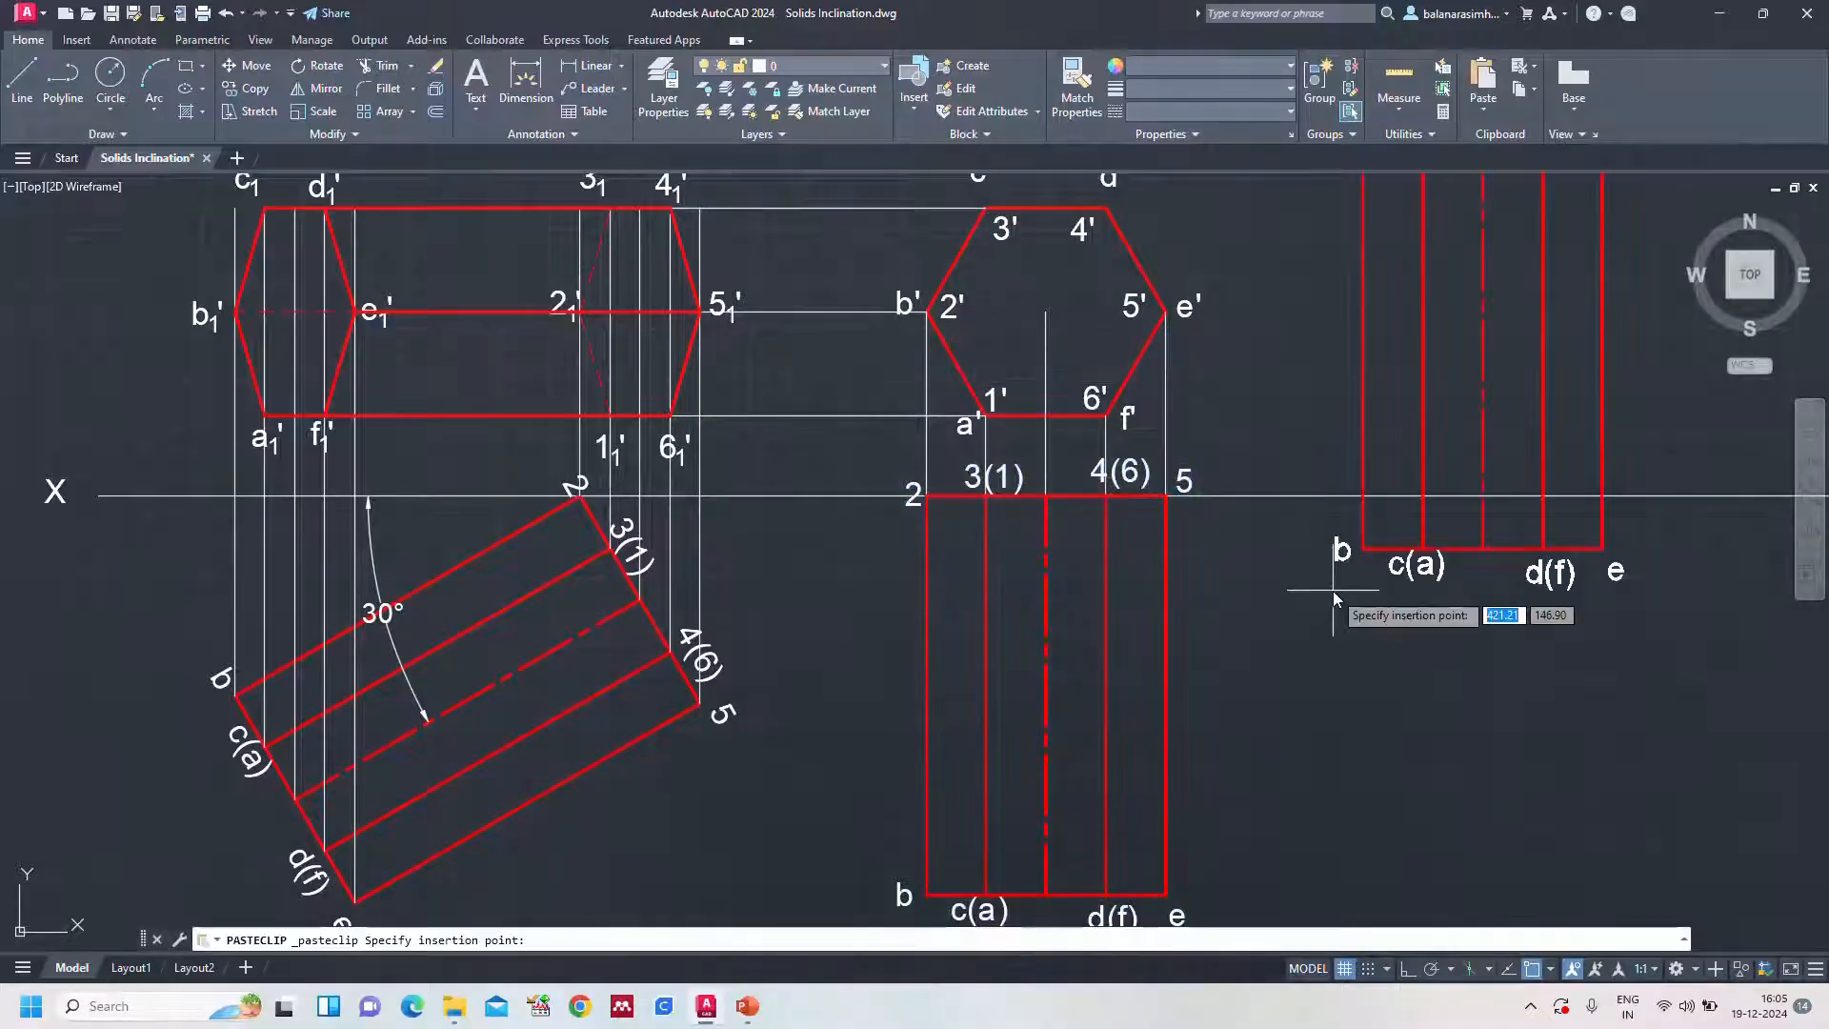
pyautogui.scroll(-4, 1343, 591)
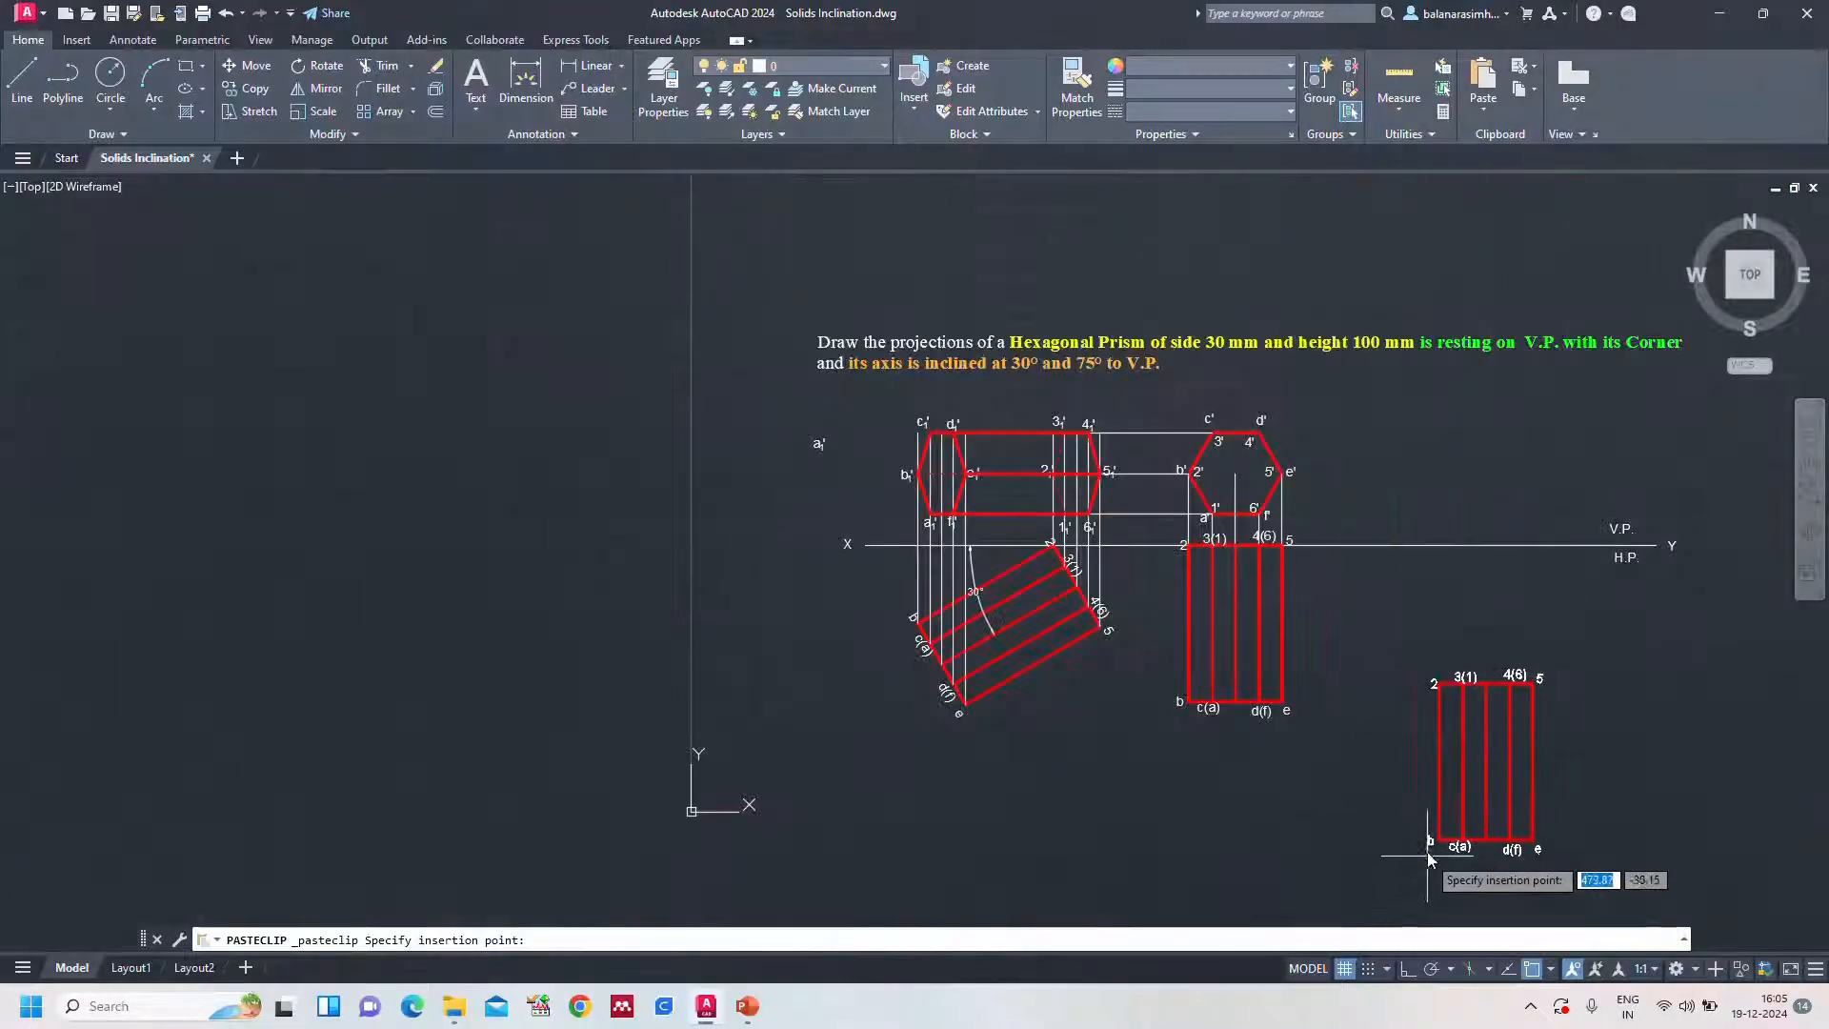
pyautogui.click(1397, 761)
# Rotate the pasted top view with its labels by 25° about the midpoint of its 2–5 edge
pyautogui.scroll(2, 1555, 664)
pyautogui.moveTo(1522, 527)
pyautogui.mouseDown()
pyautogui.moveTo(1391, 497)
pyautogui.moveTo(1253, 538)
pyautogui.moveTo(1292, 815)
pyautogui.moveTo(1567, 846)
pyautogui.mouseUp()
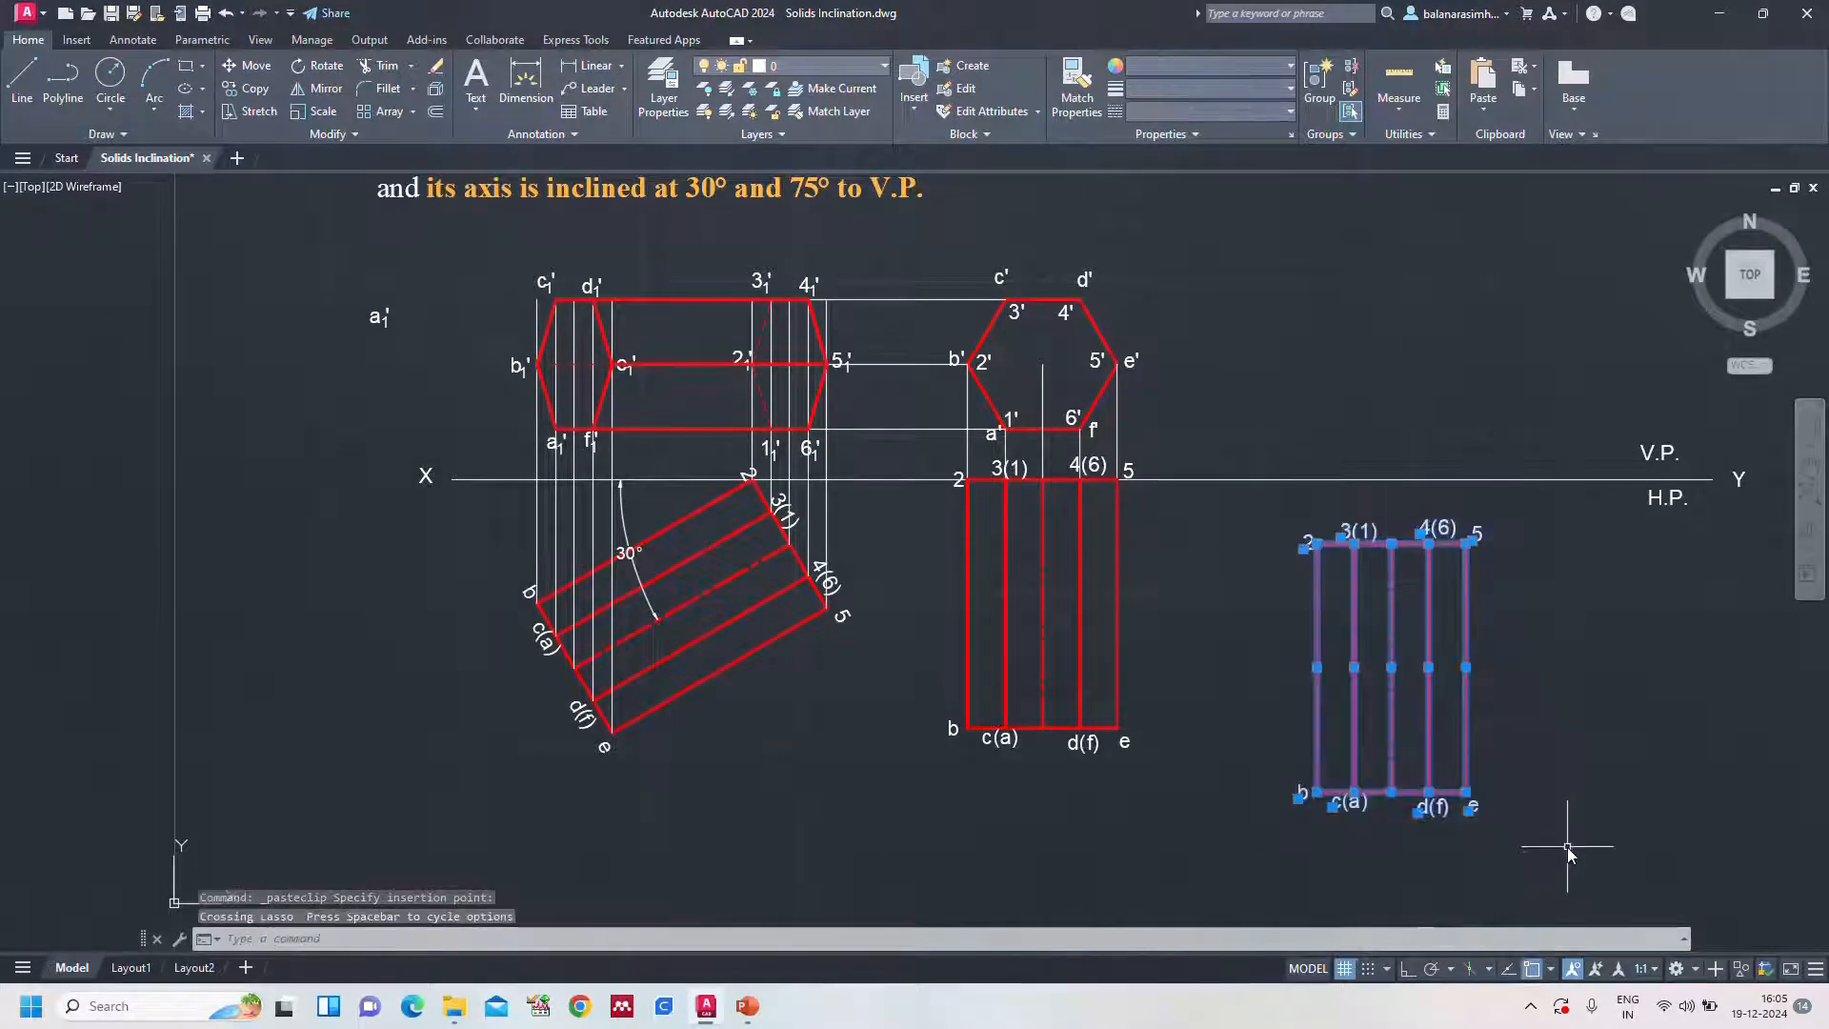
pyautogui.write('ro')
pyautogui.press('Return')
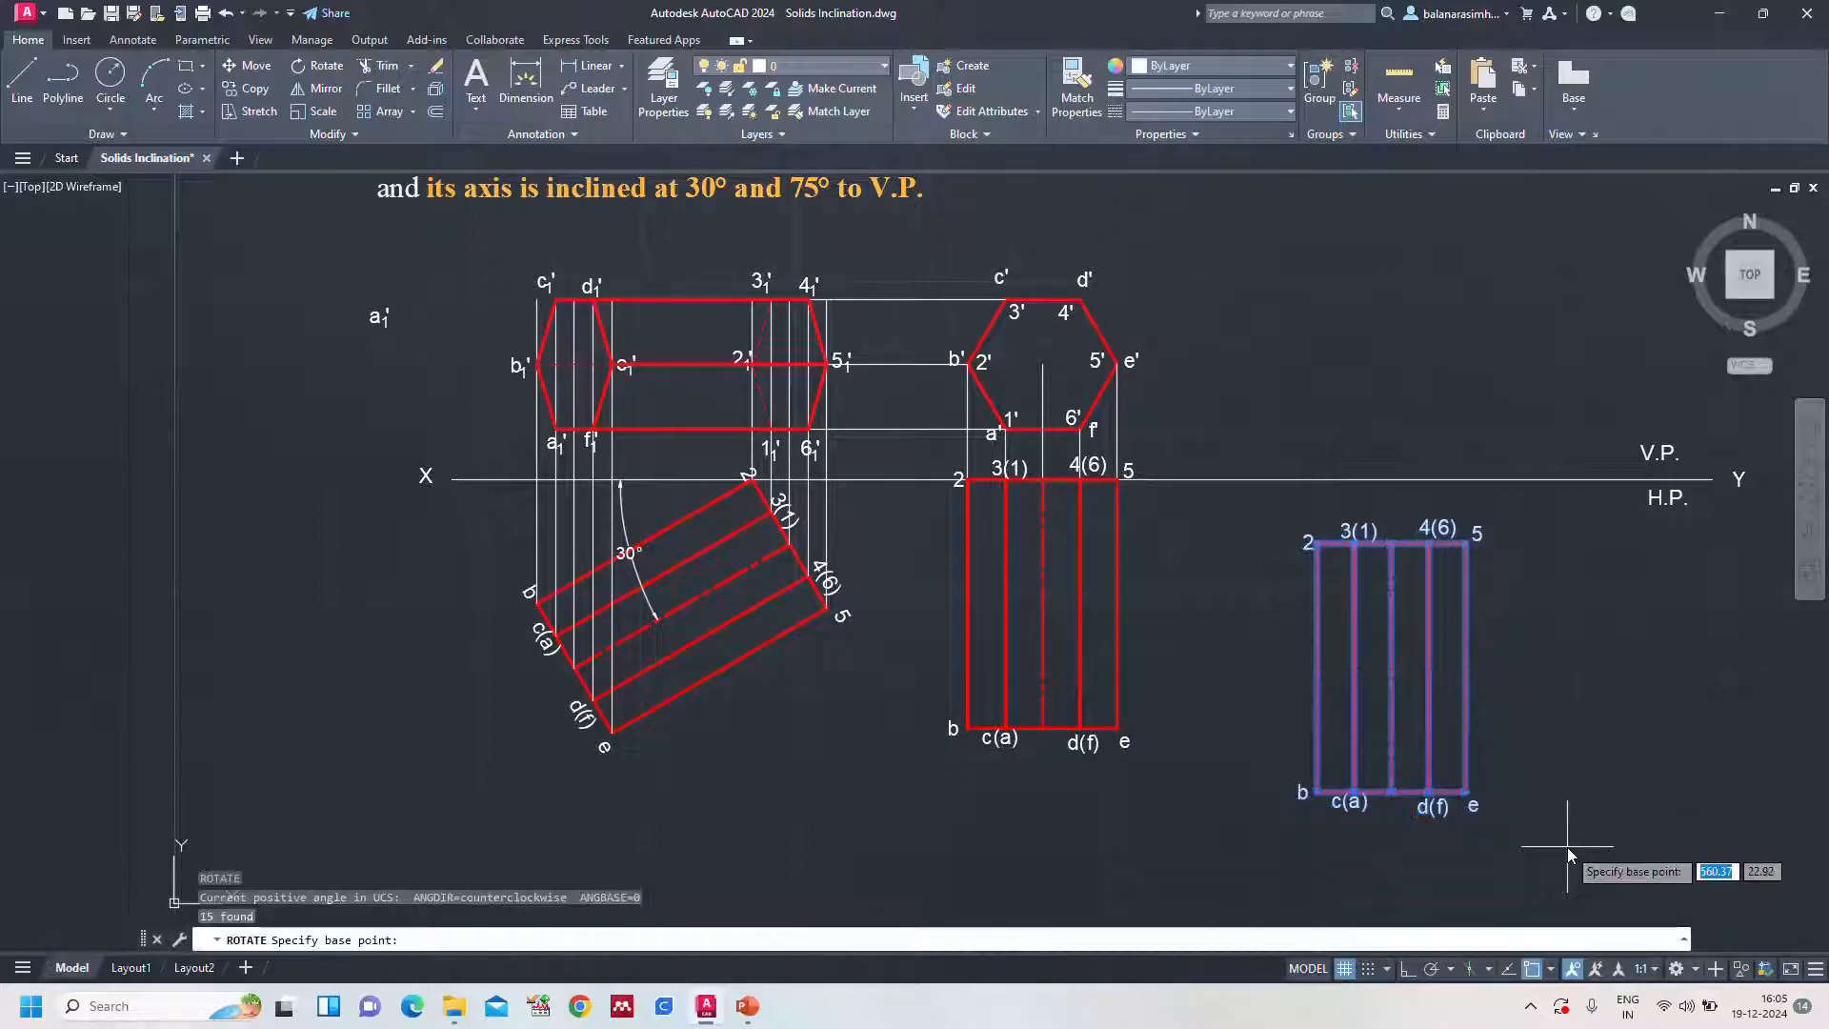
pyautogui.click(1392, 544)
pyautogui.scroll(-2, 1391, 551)
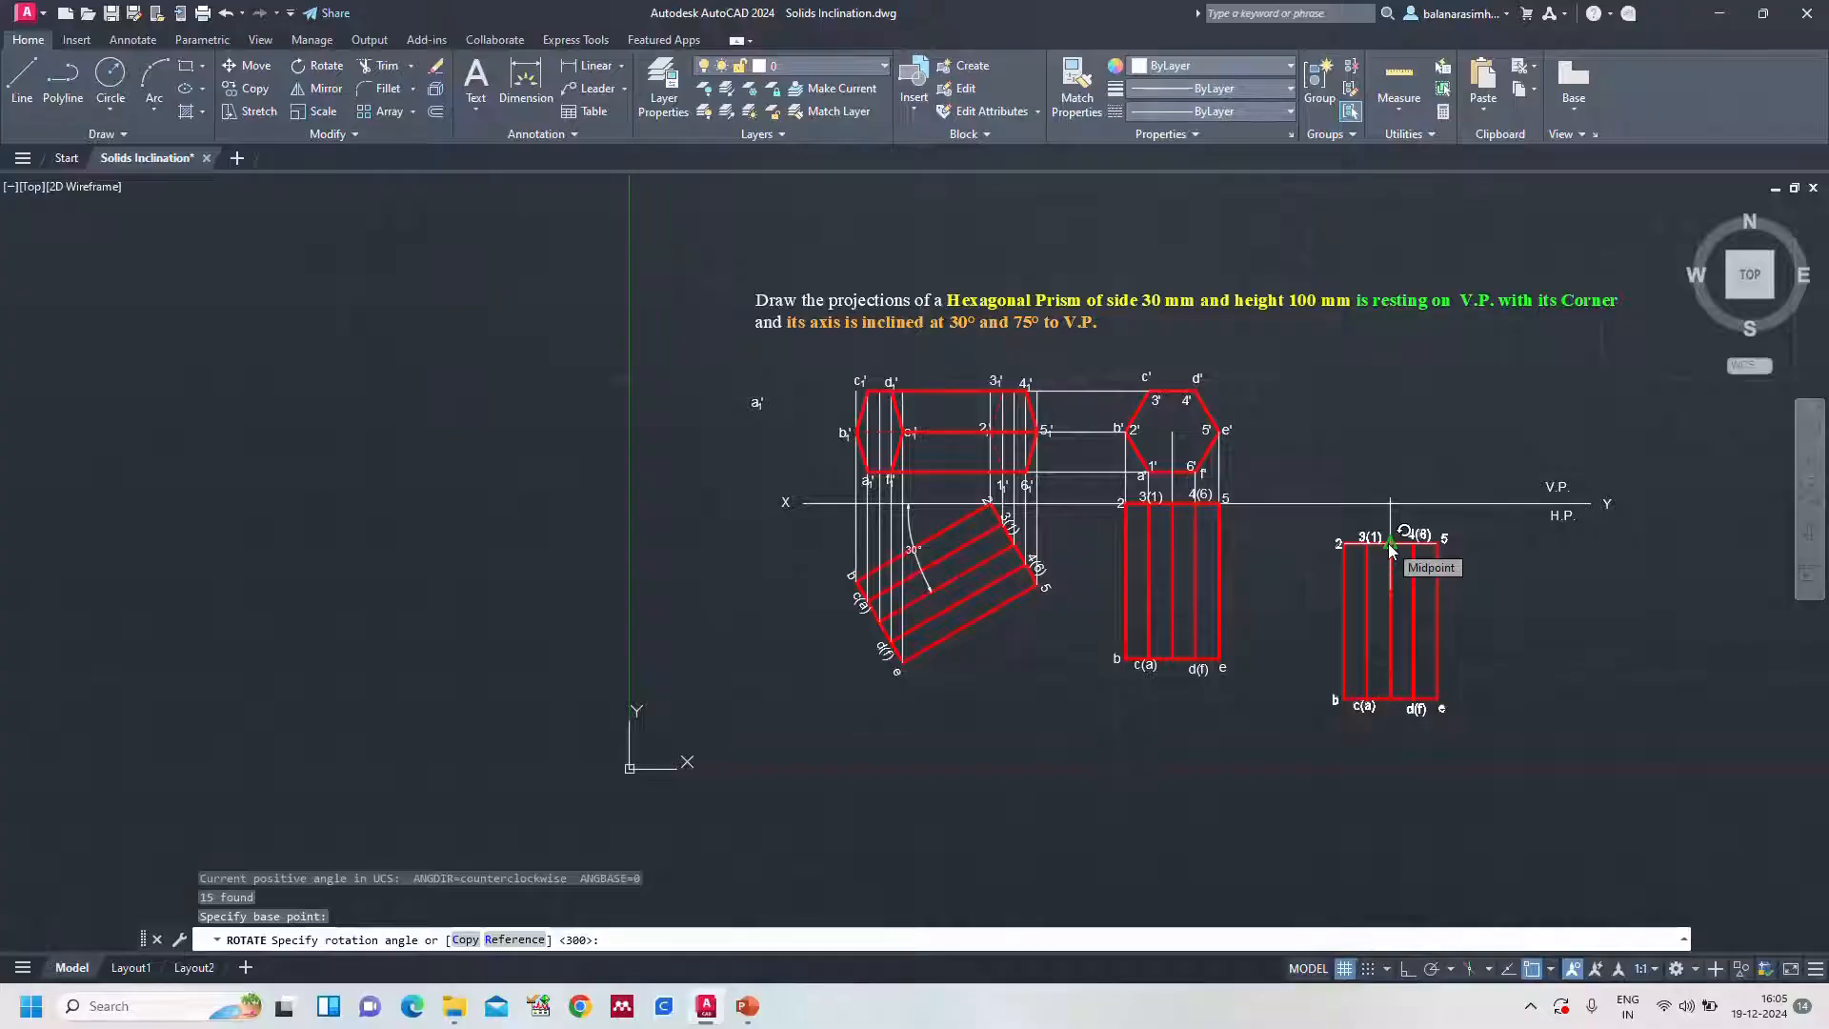
pyautogui.write('25')
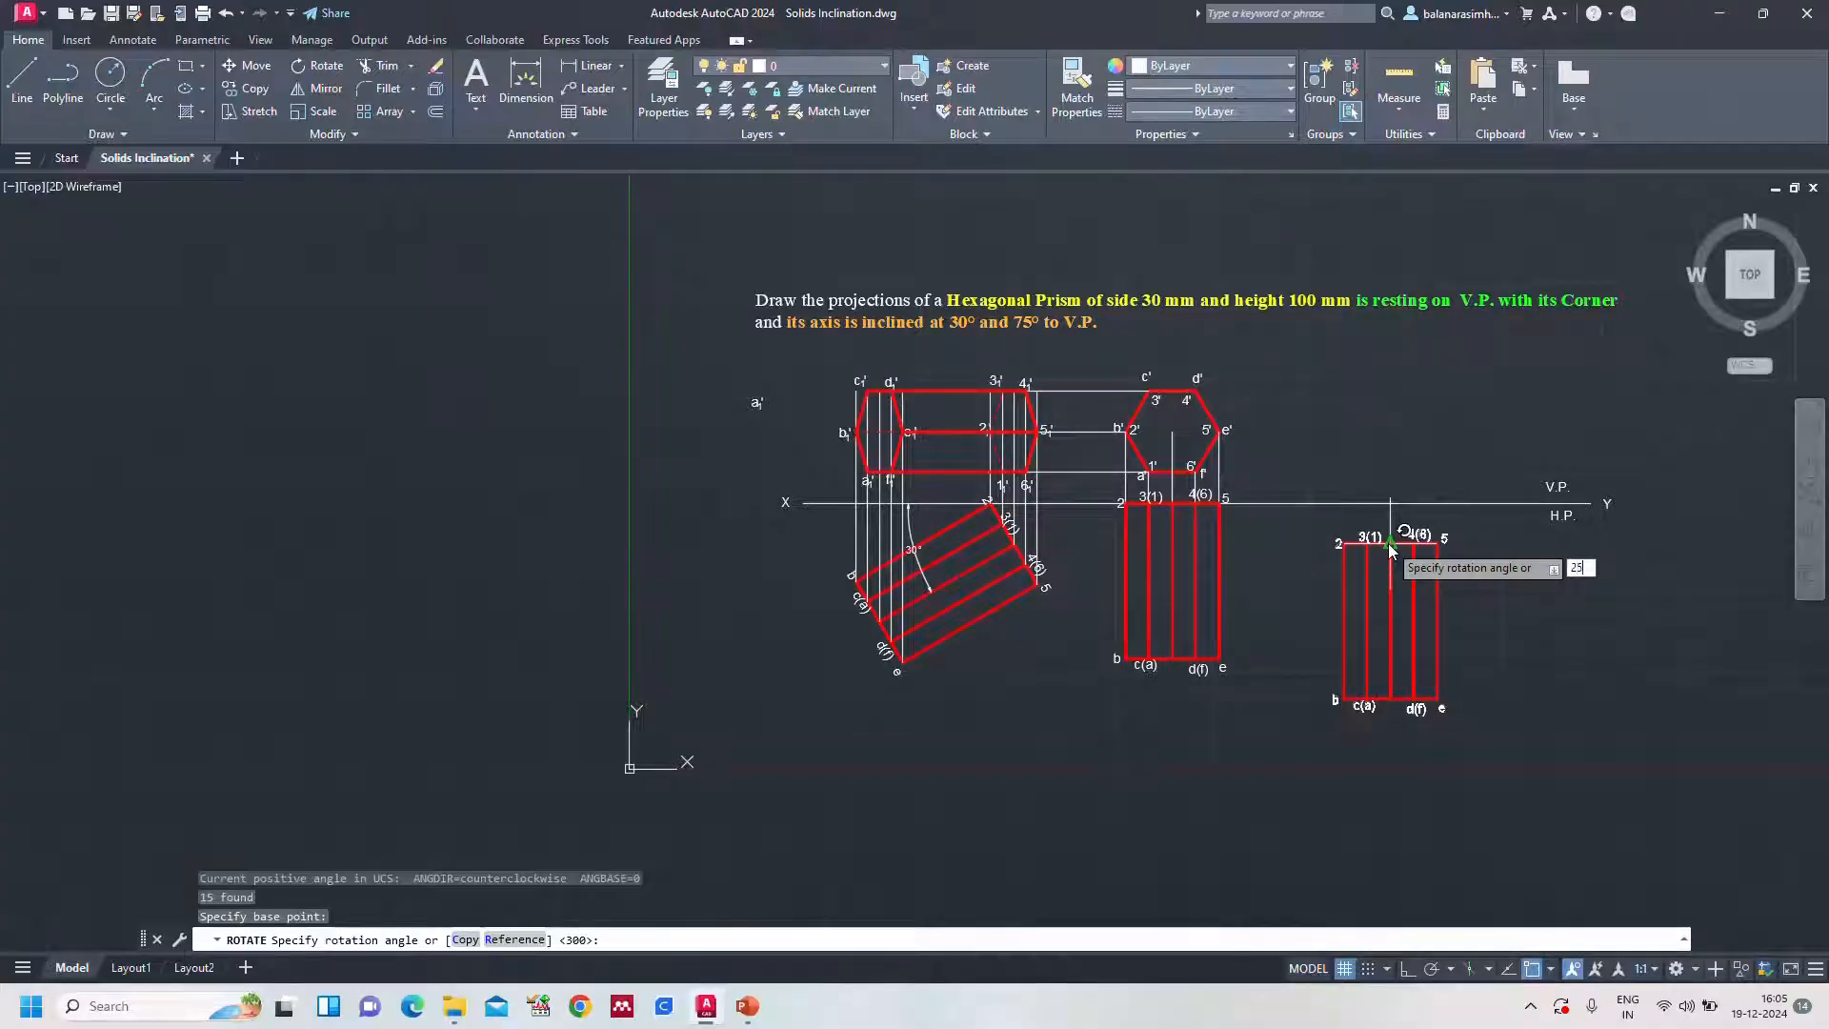
pyautogui.press('Return')
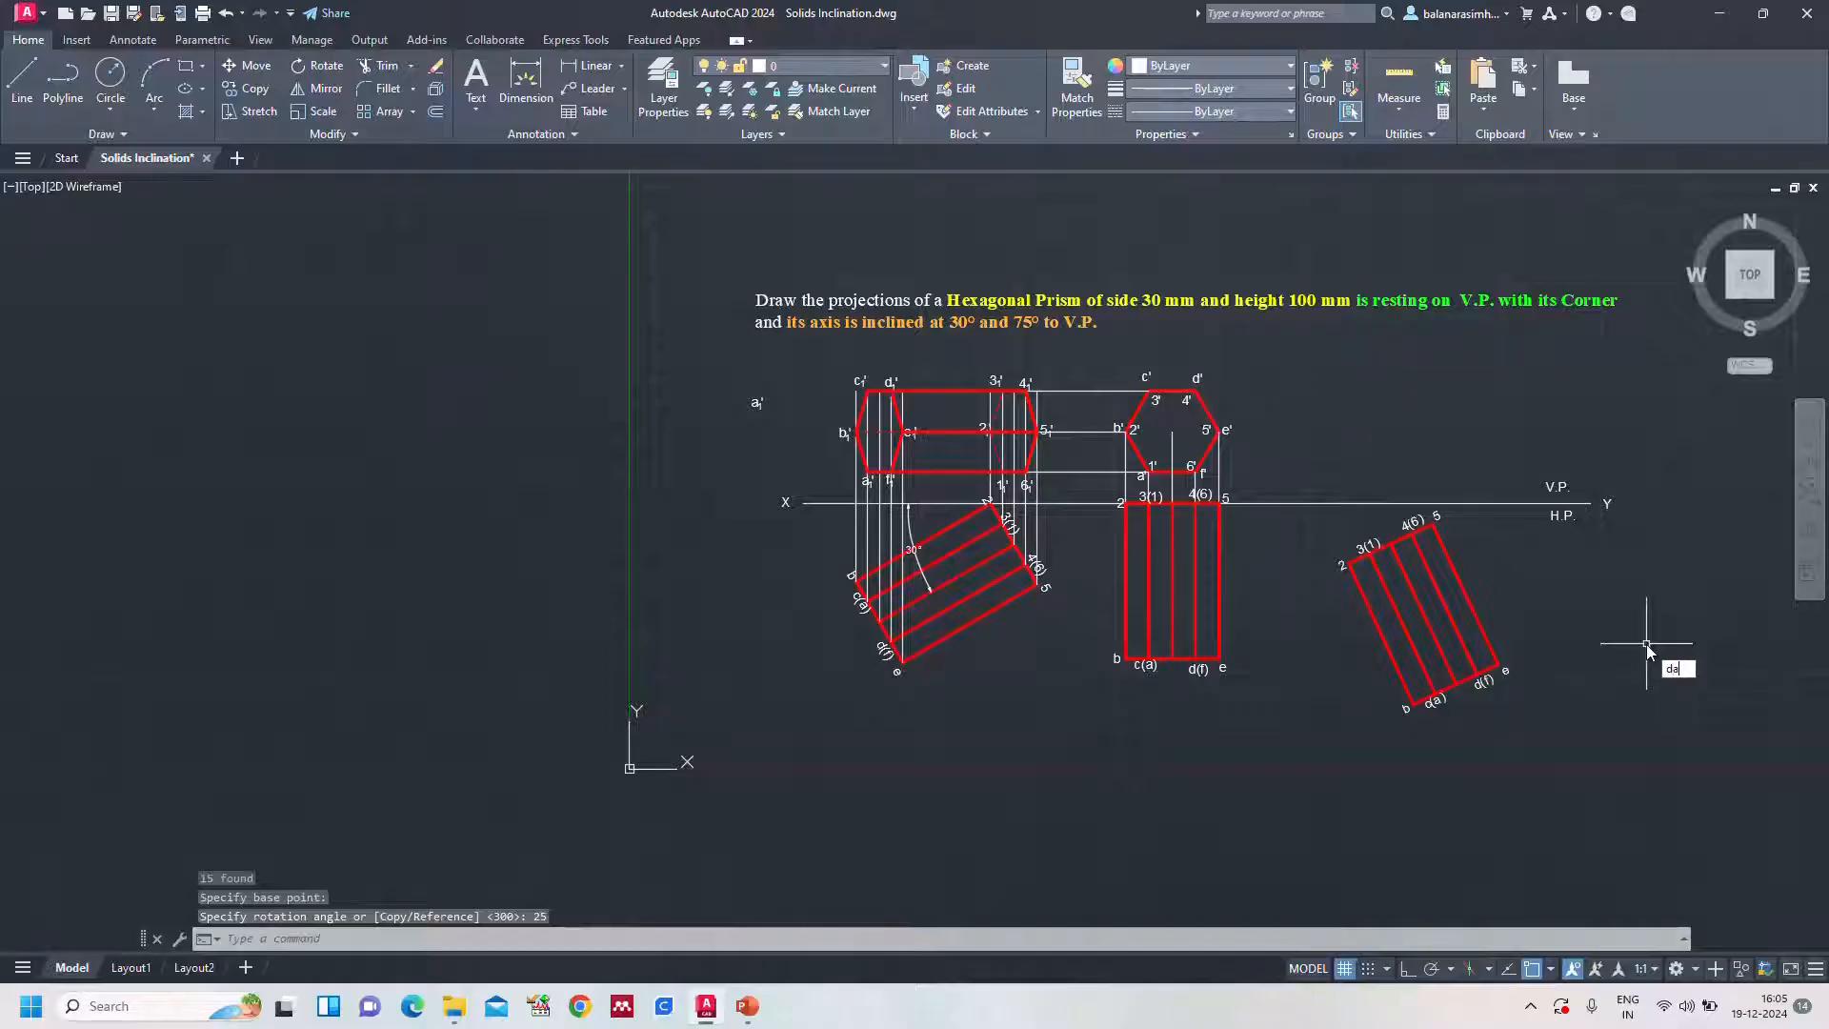
pyautogui.write('dan')
pyautogui.press('Return')
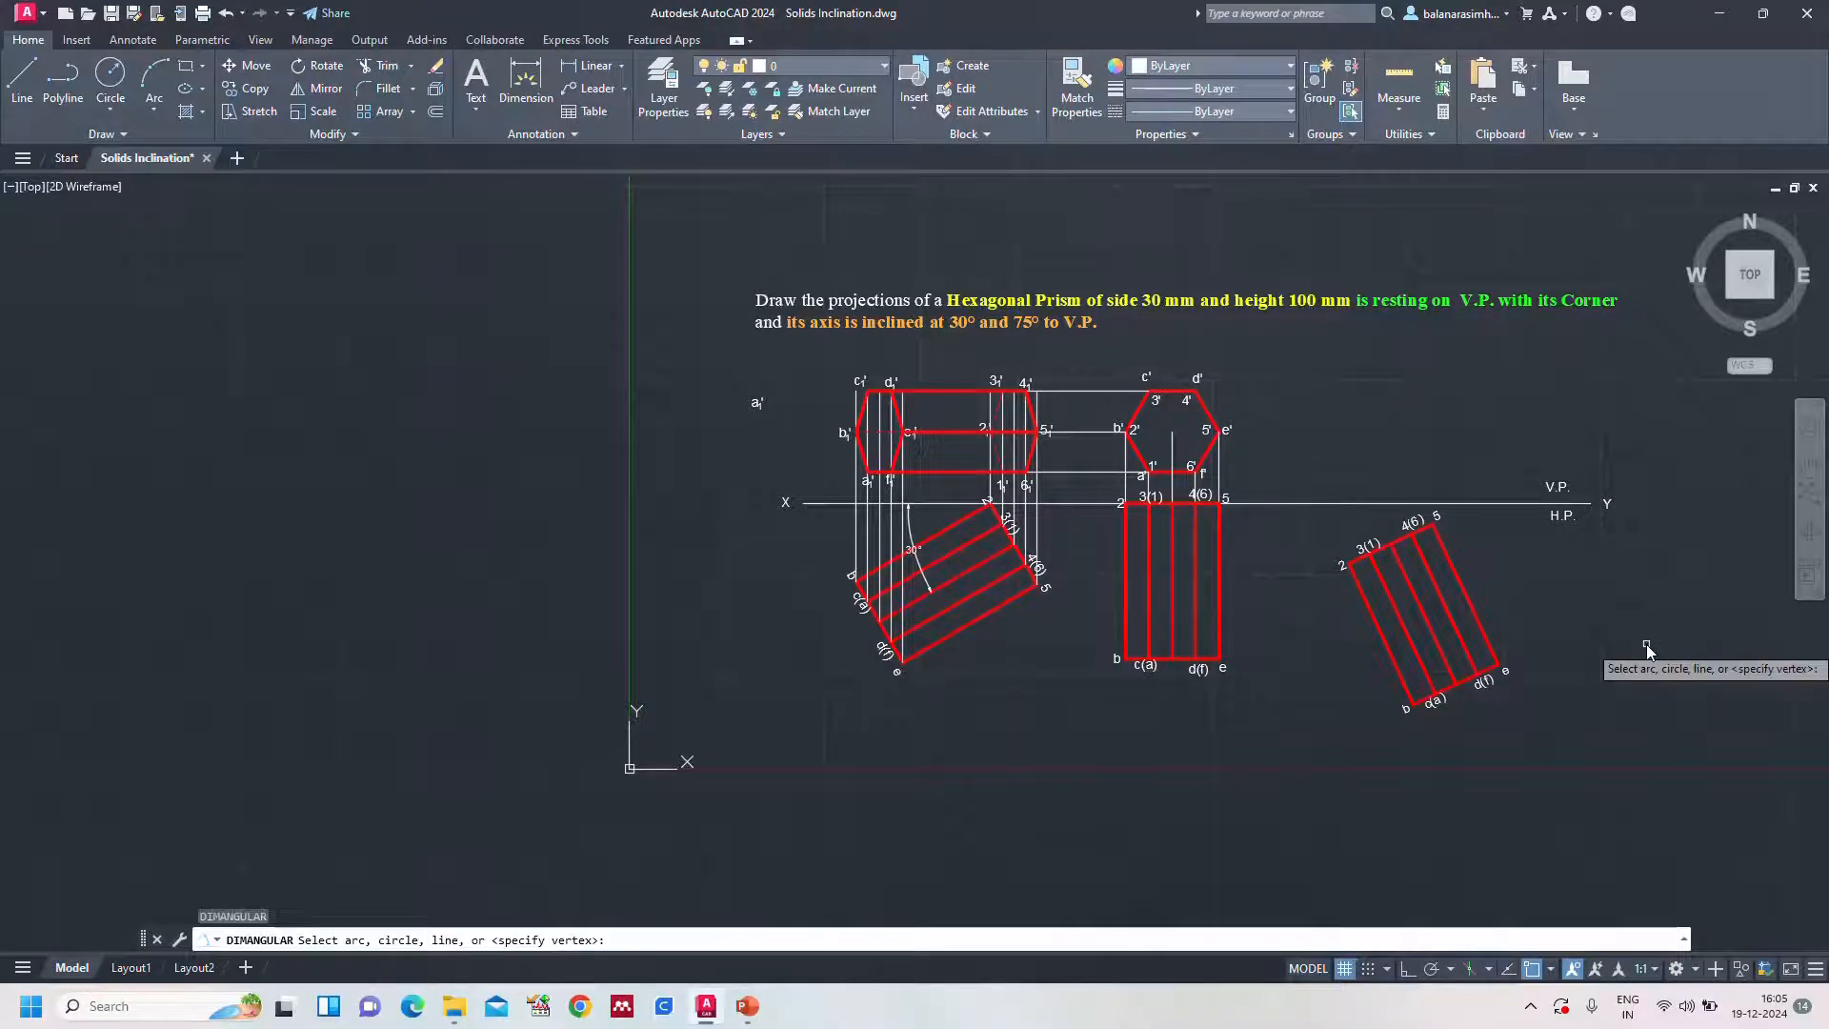
pyautogui.click(1420, 604)
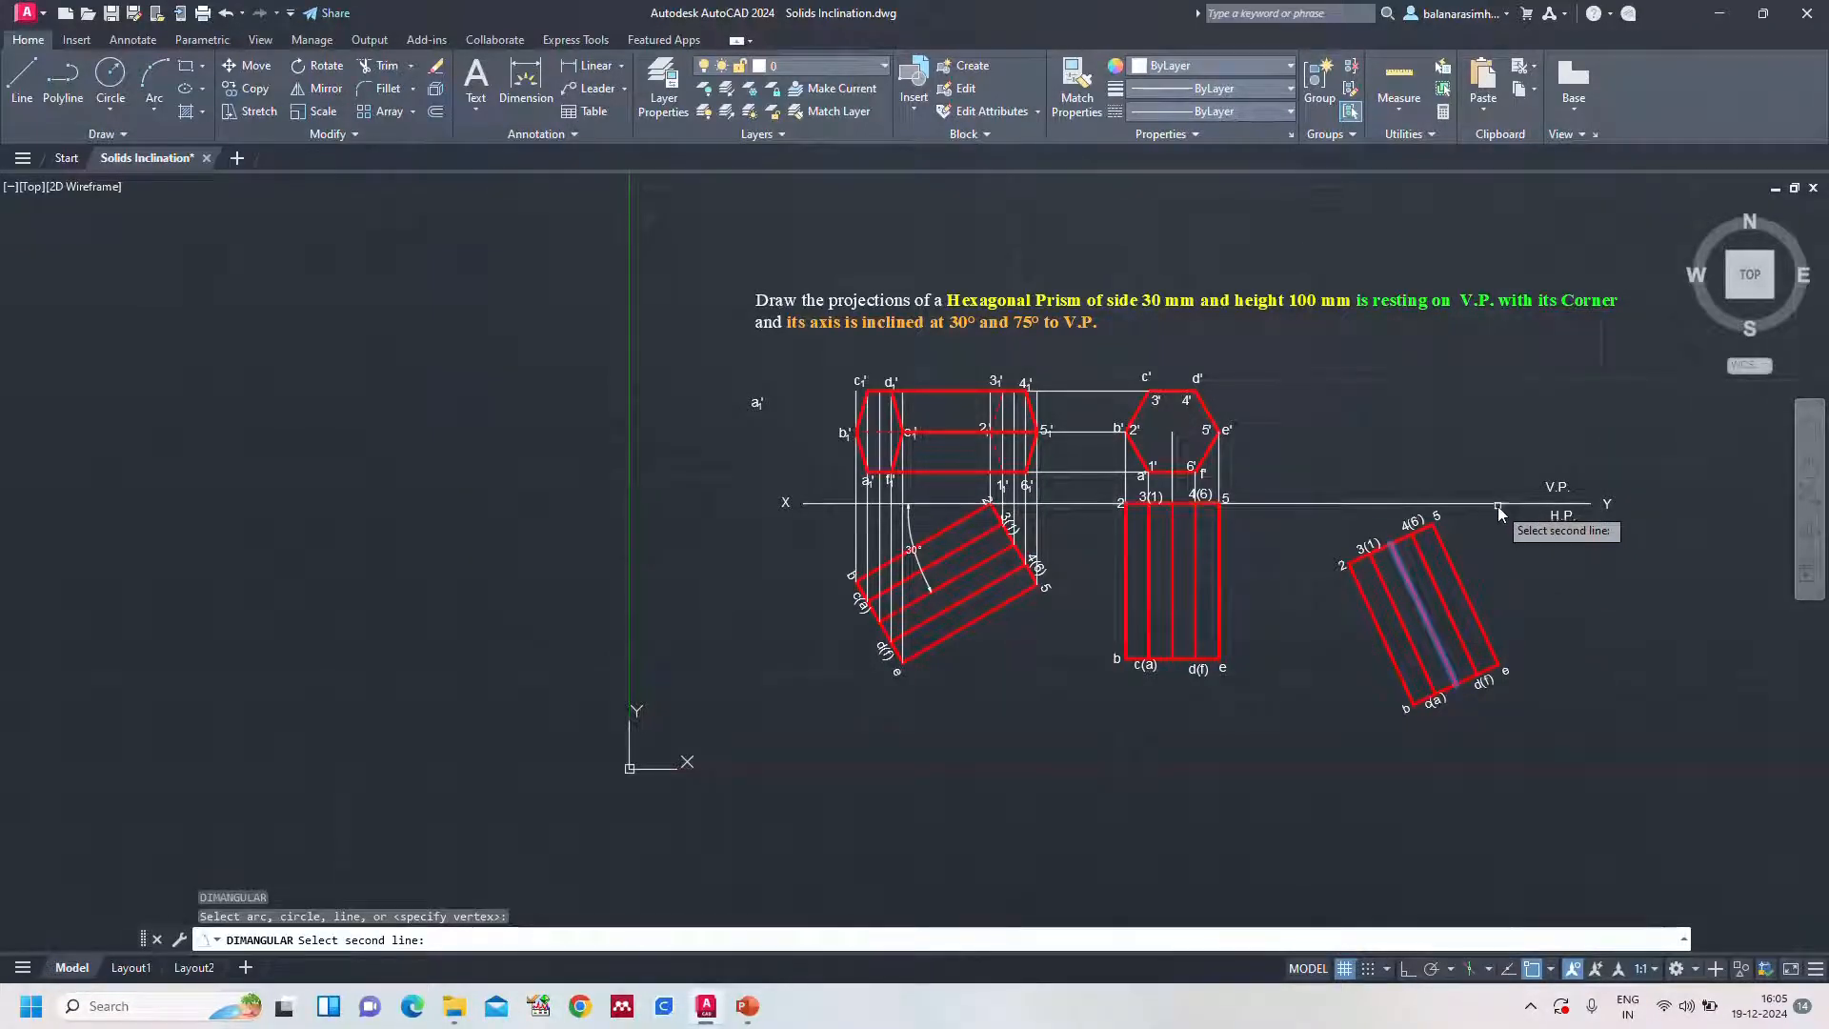
pyautogui.click(1497, 505)
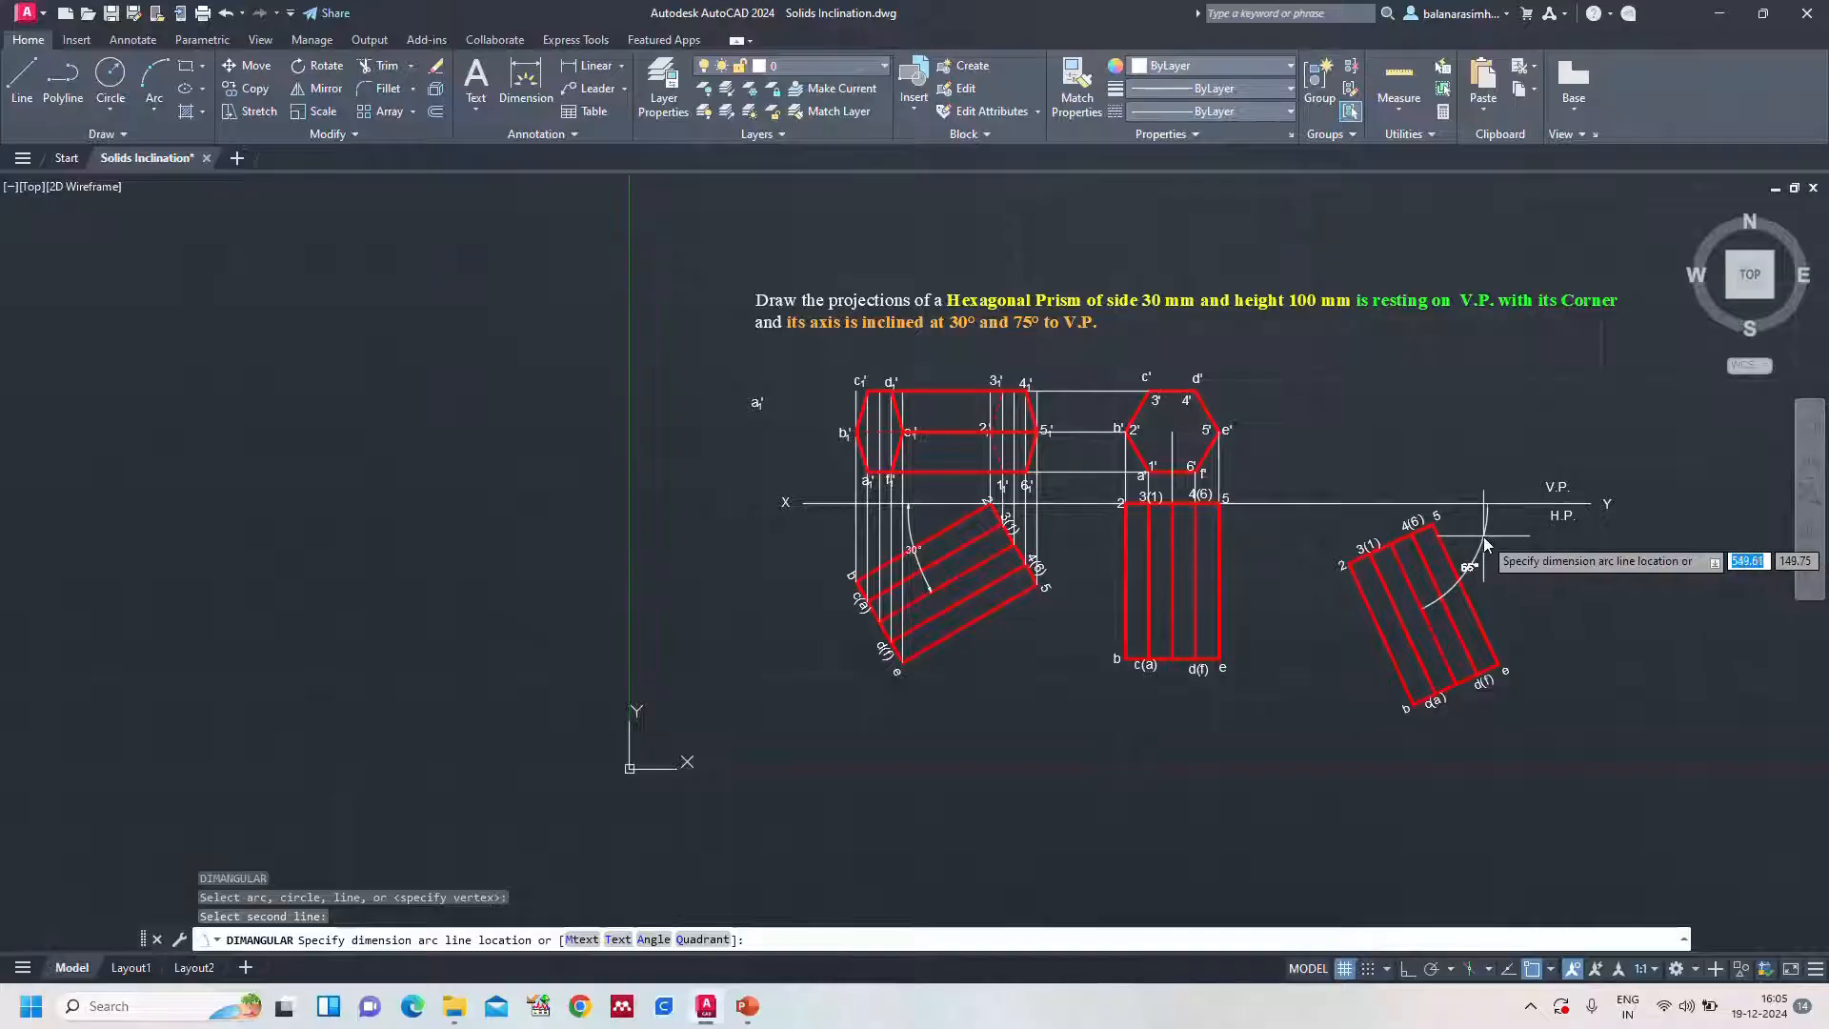
pyautogui.press('Escape')
# Undo the last rotation of the separate prism copy and rotate it by 15° about the upper end of its axis
pyautogui.hotkey('ctrl', 'z')
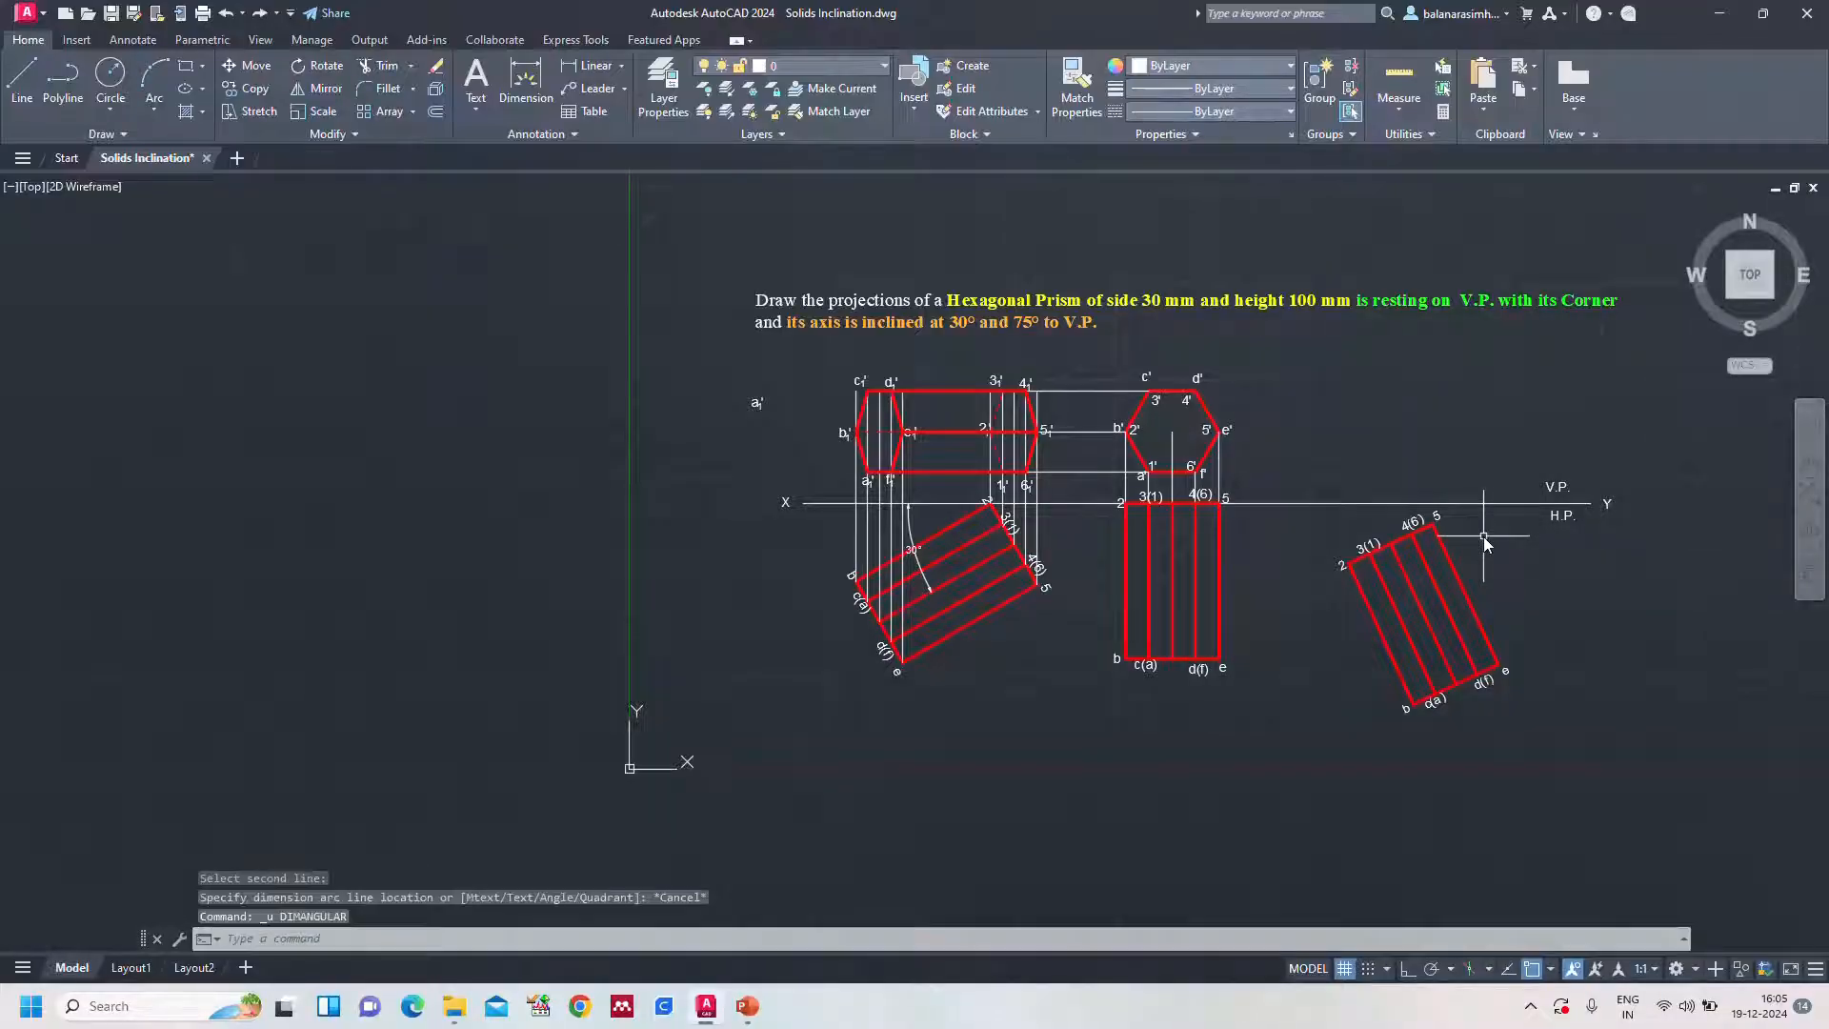
pyautogui.hotkey('ctrl', 'z')
pyautogui.moveTo(1506, 516)
pyautogui.mouseDown()
pyautogui.moveTo(1238, 577)
pyautogui.moveTo(1372, 836)
pyautogui.moveTo(1581, 843)
pyautogui.moveTo(1360, 825)
pyautogui.mouseUp()
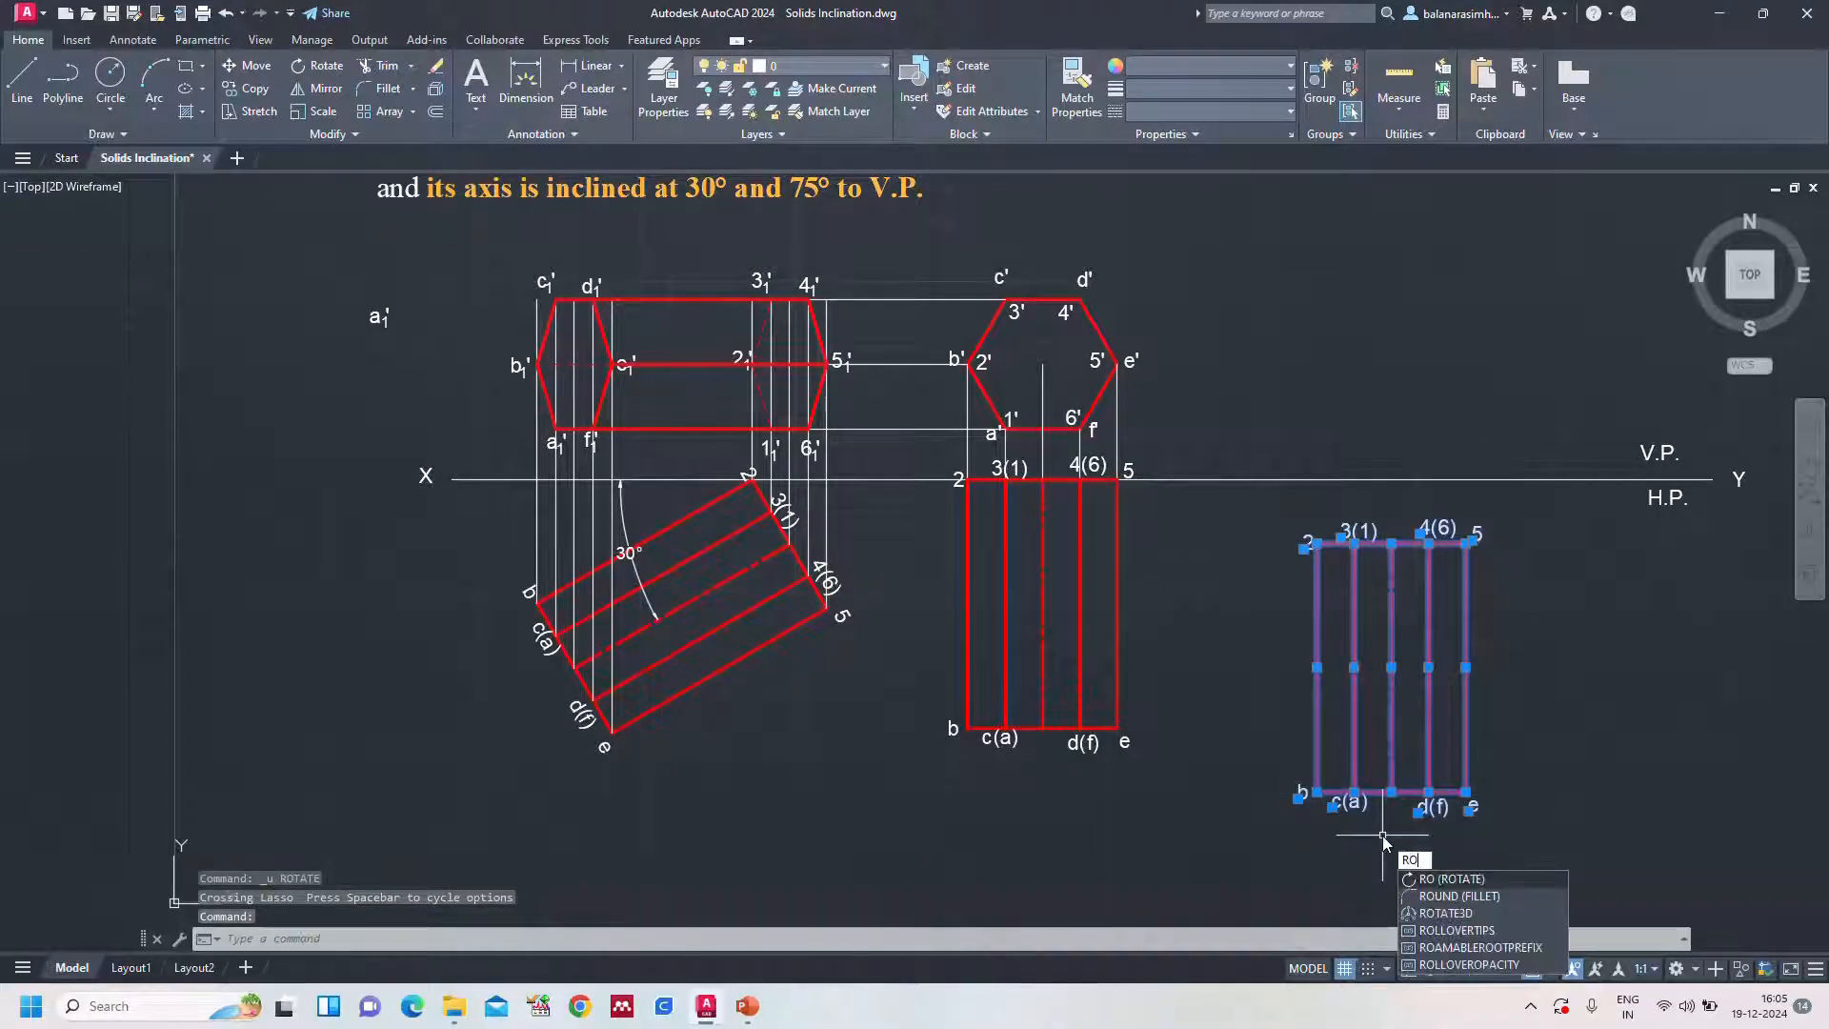
pyautogui.press('Return')
pyautogui.click(1395, 550)
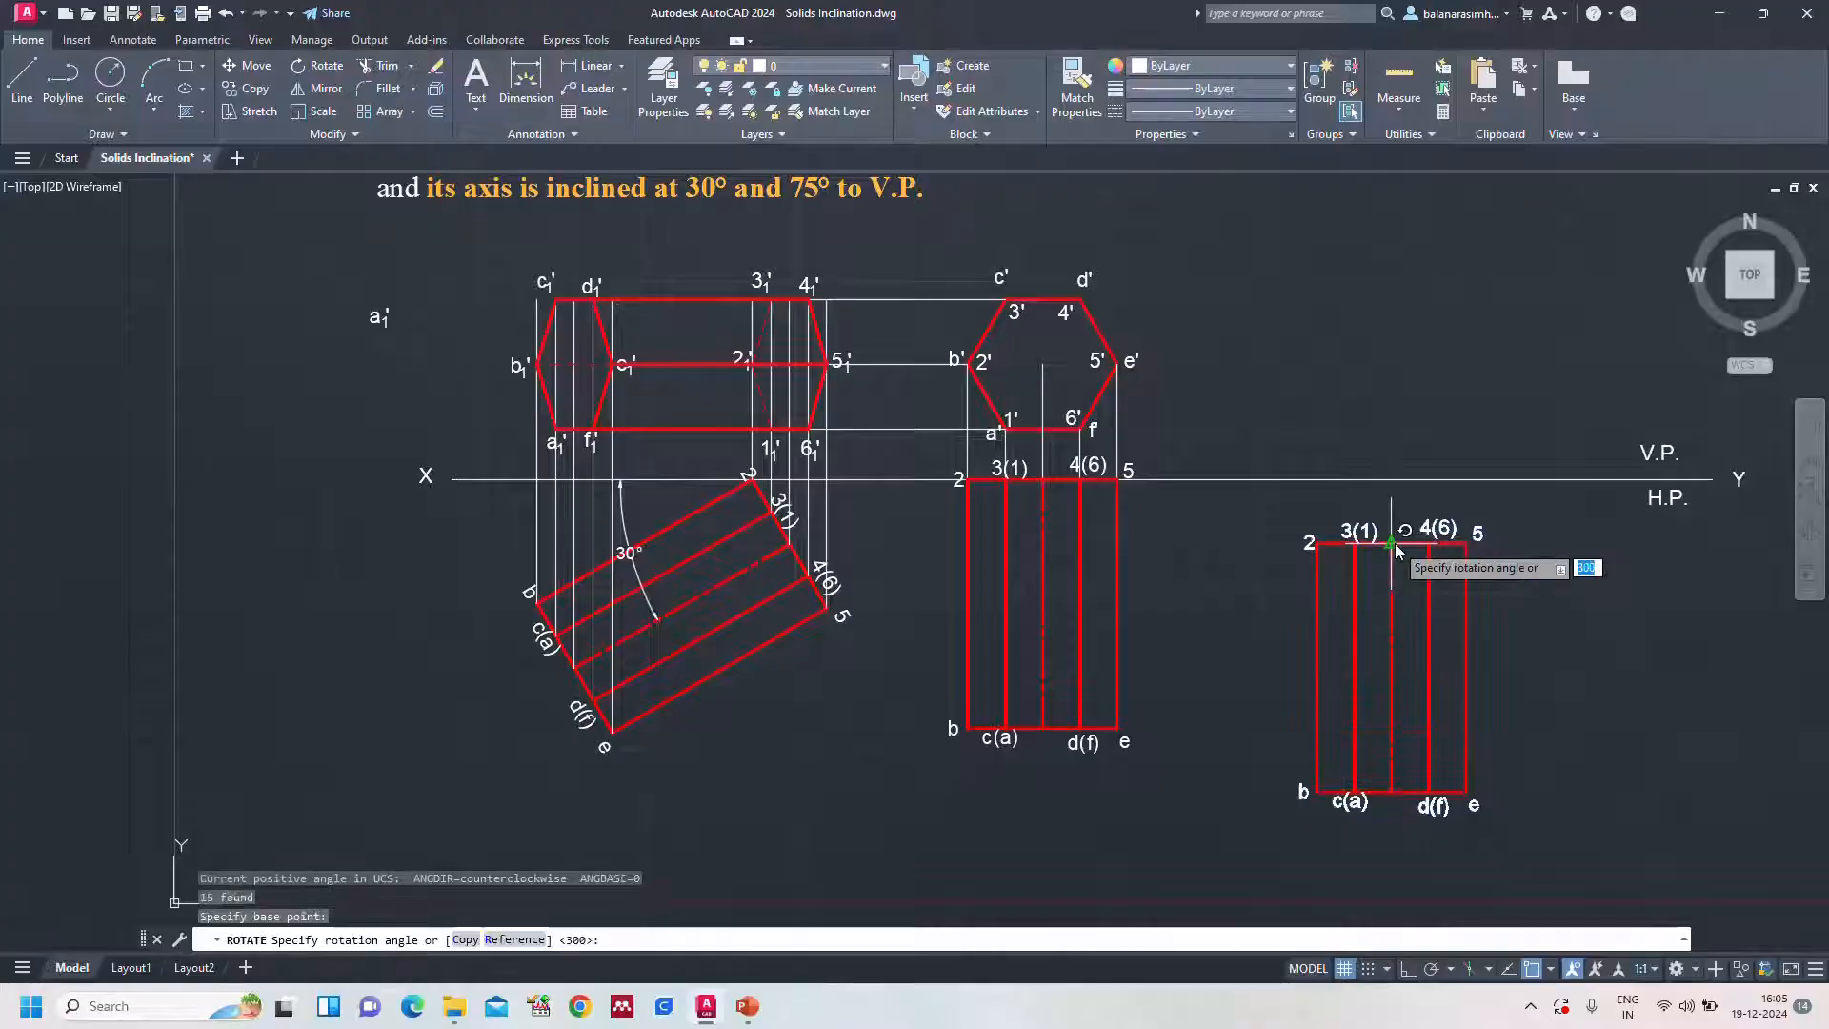
pyautogui.write('15')
pyautogui.press('Return')
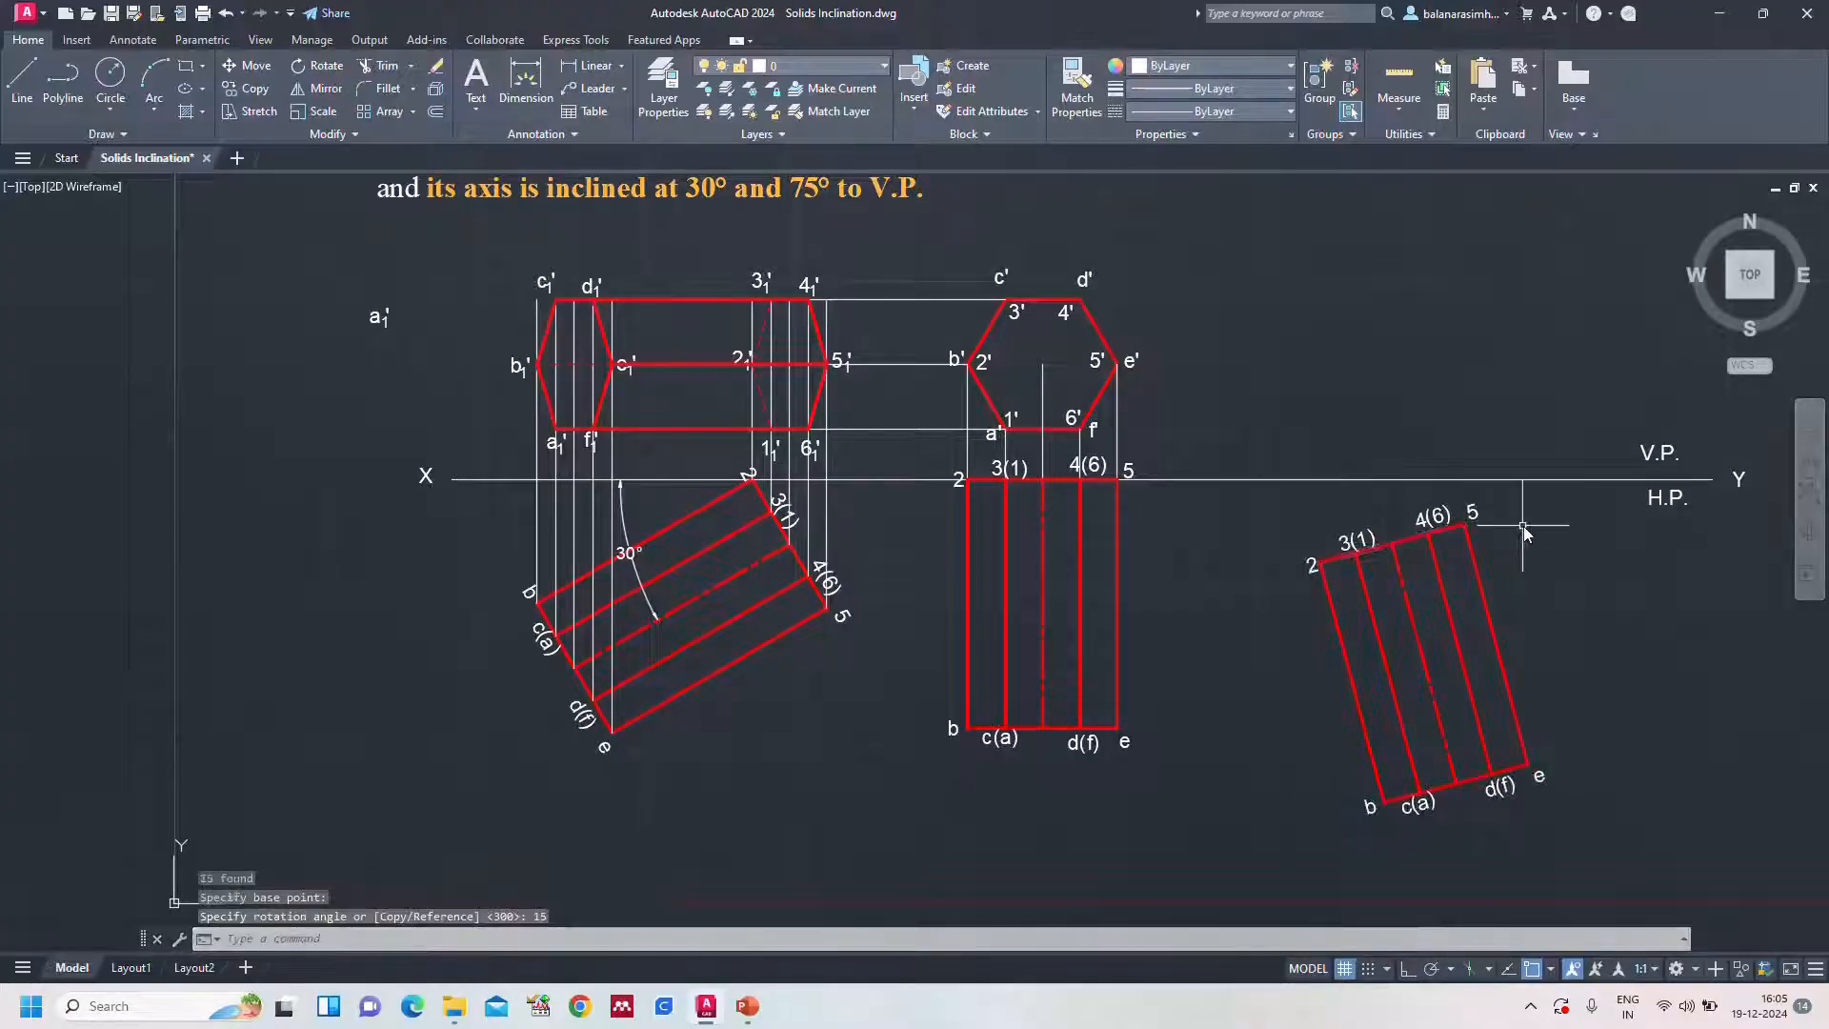
# Add an angular dimension between the rotated prism's axis and the XY line
pyautogui.write('dan')
pyautogui.press('Return')
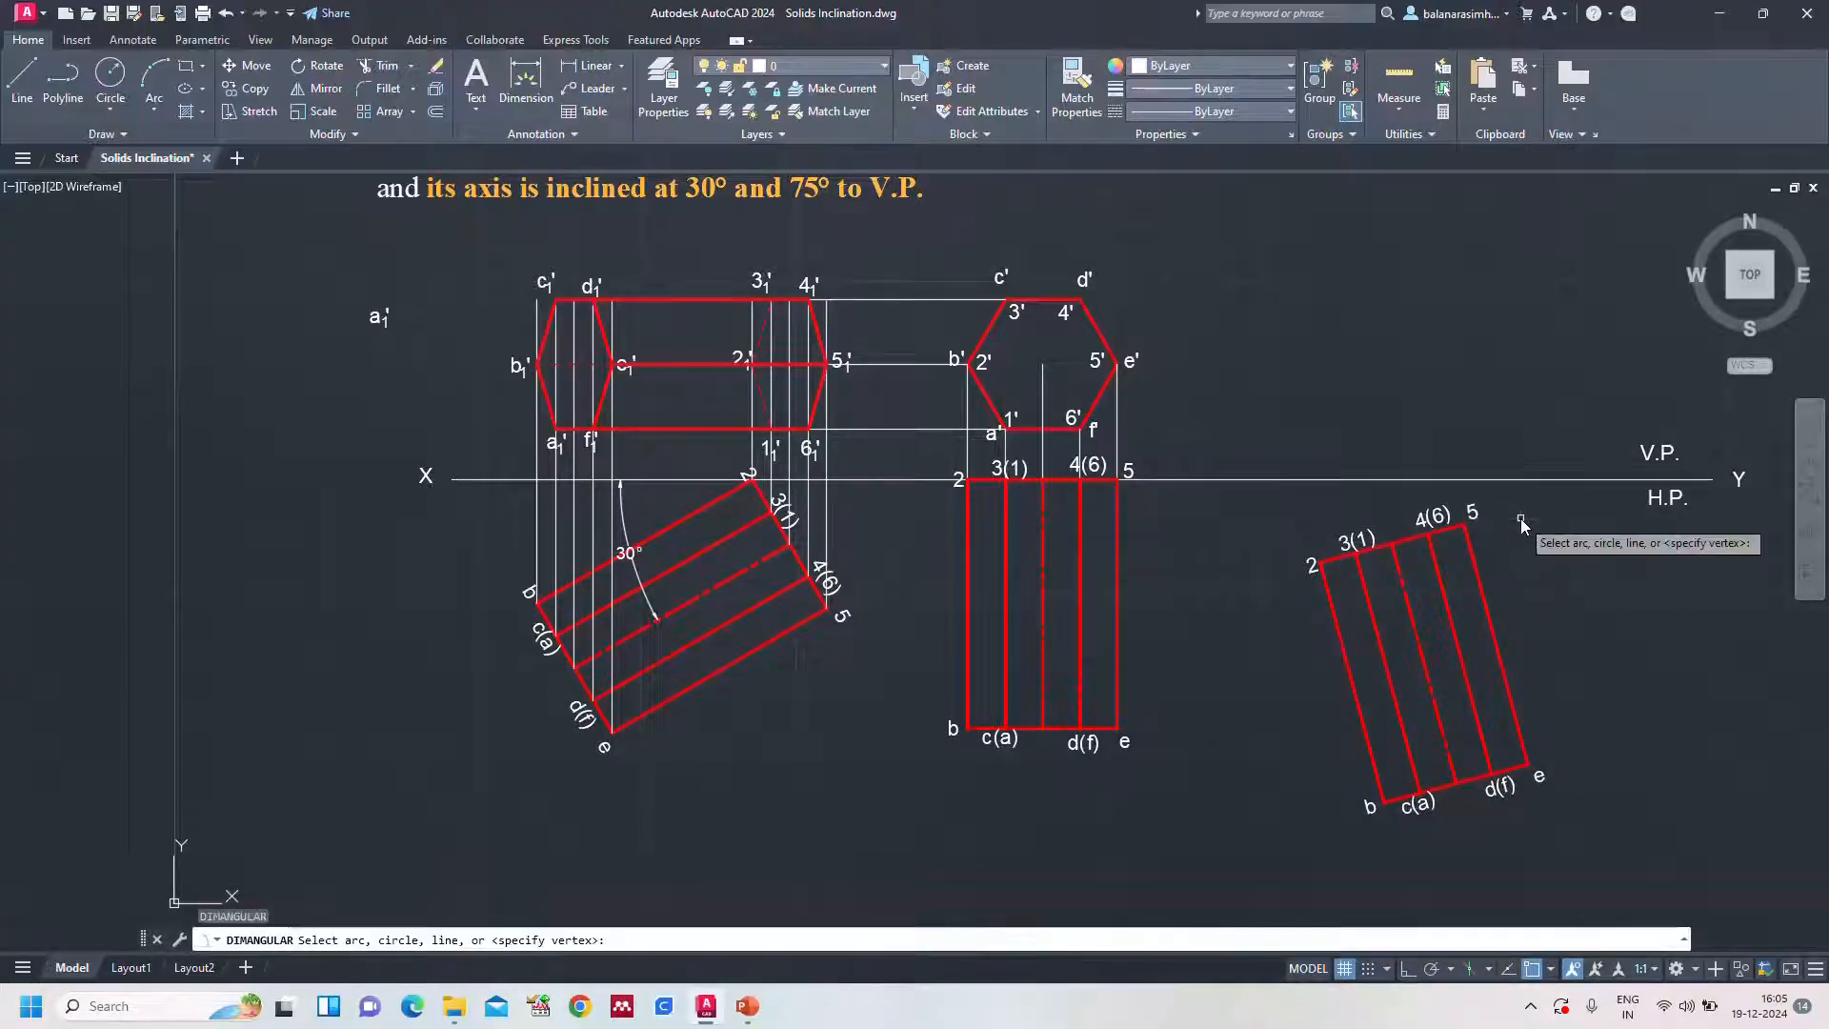
pyautogui.click(1404, 602)
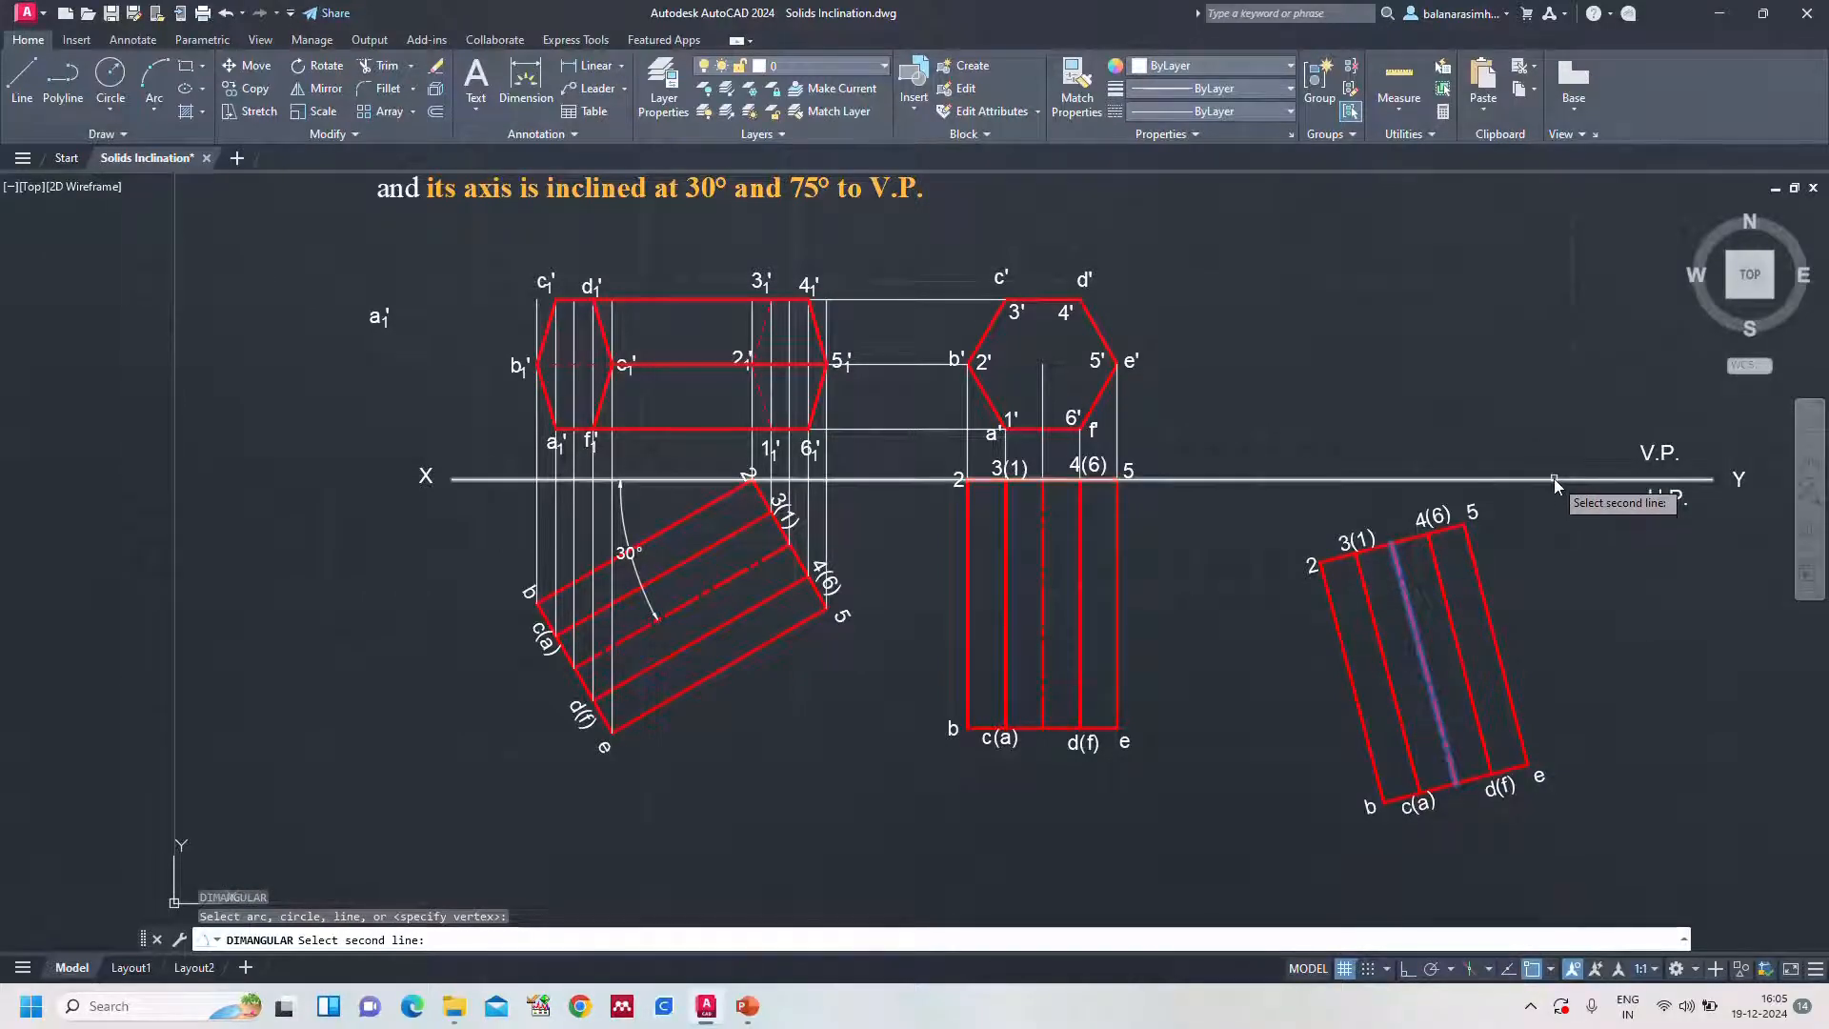
pyautogui.click(1553, 482)
pyautogui.click(1560, 493)
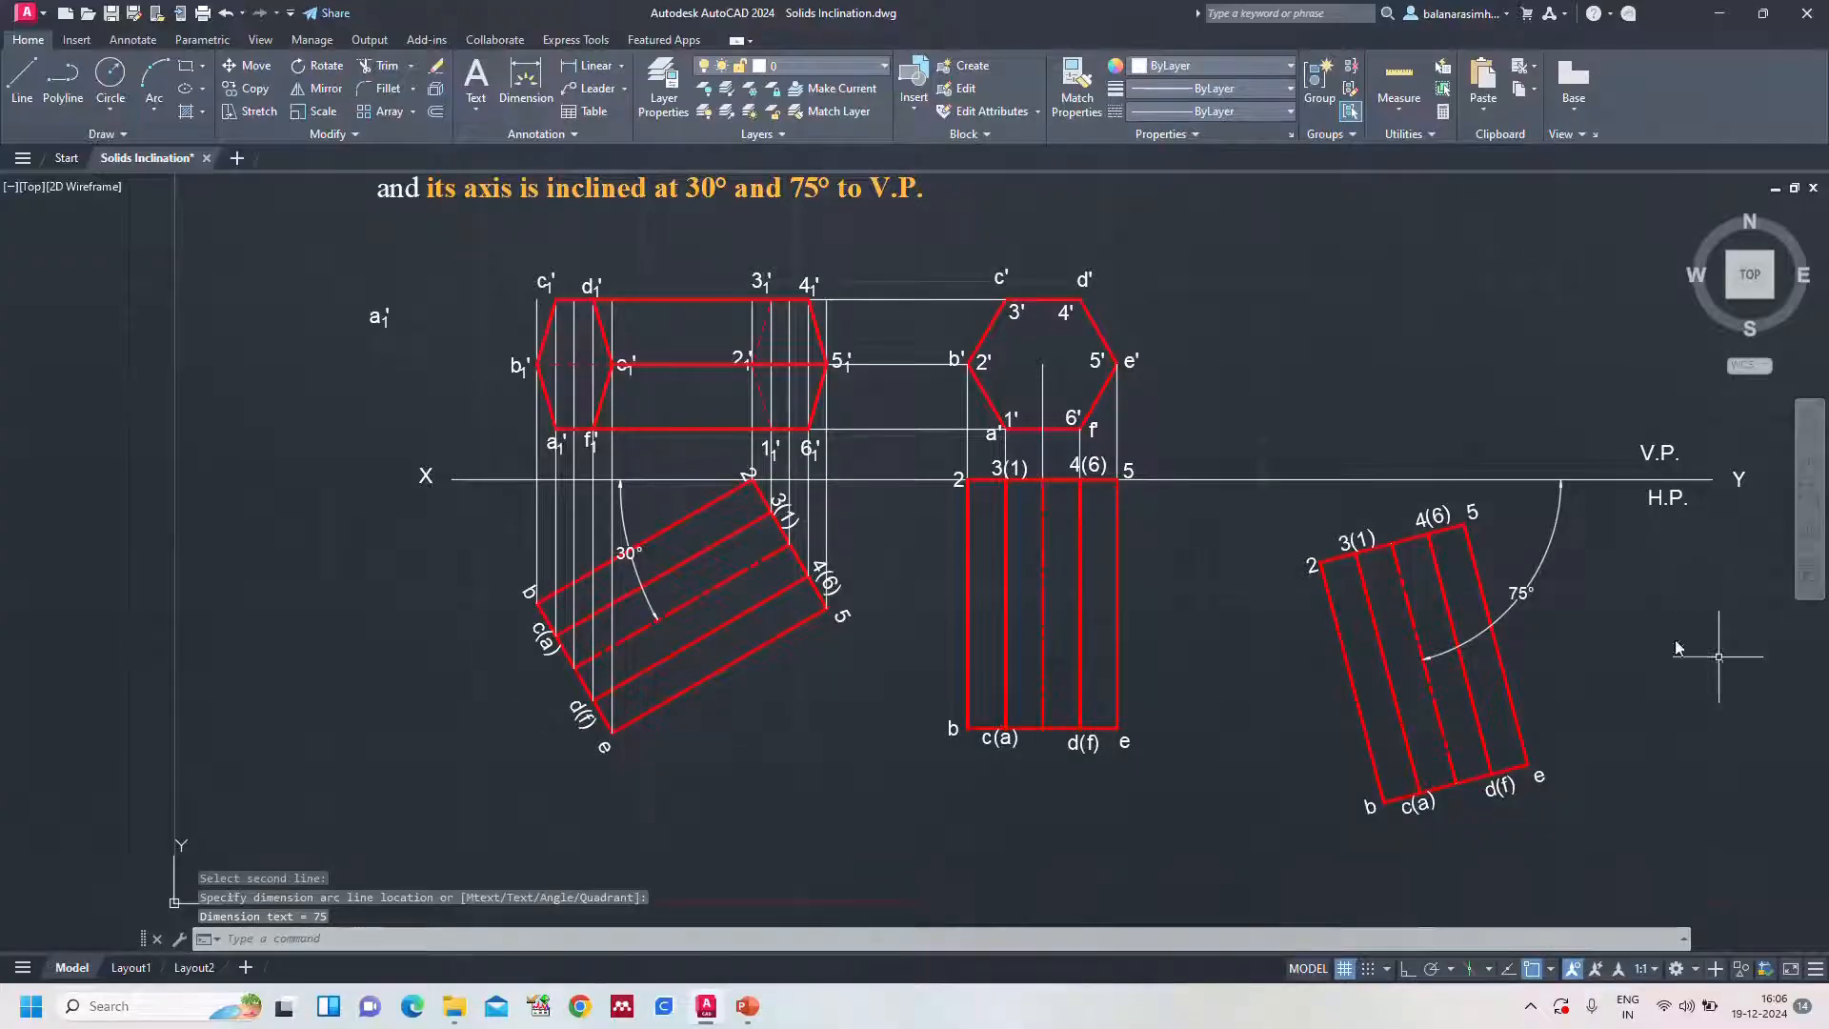
# Move the rotated prism with its labels and angle dimension straight up so corner 5 rests on the XY line
pyautogui.moveTo(1503, 503)
pyautogui.mouseDown()
pyautogui.moveTo(1408, 516)
pyautogui.moveTo(1272, 621)
pyautogui.moveTo(1379, 889)
pyautogui.moveTo(1644, 811)
pyautogui.mouseUp()
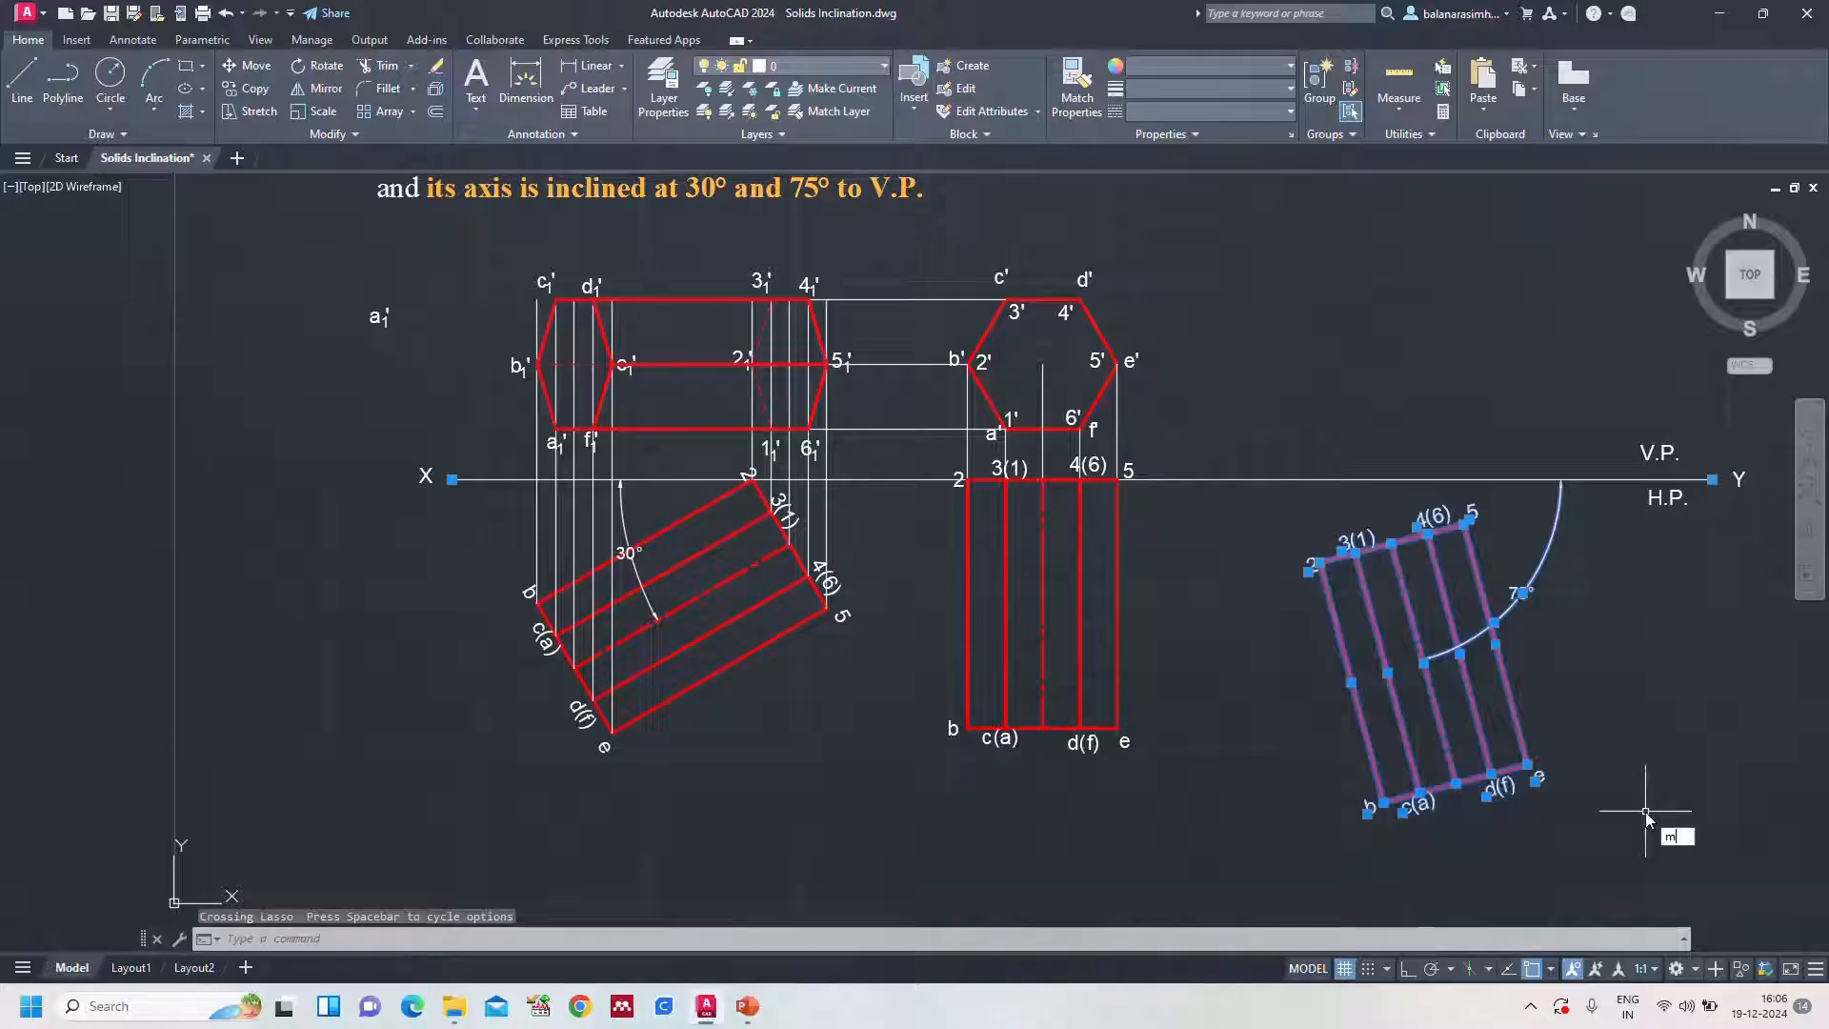
pyautogui.press('Return')
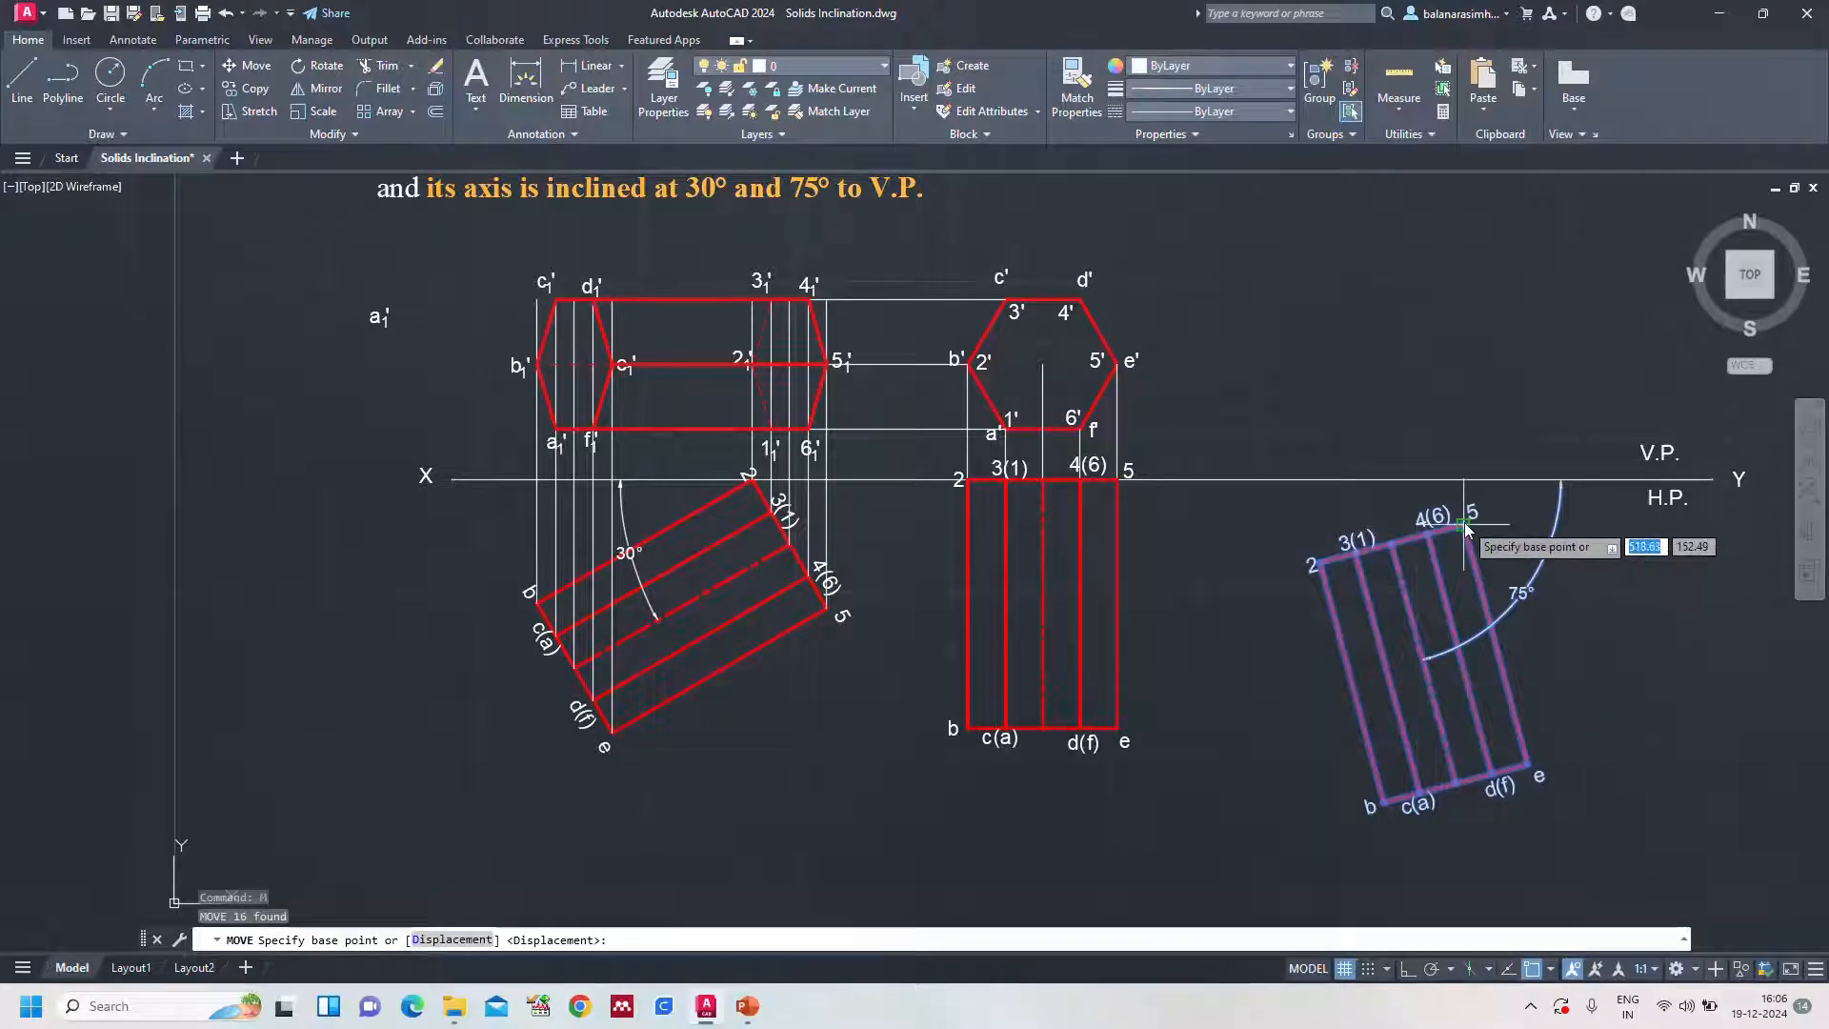
pyautogui.click(1465, 522)
pyautogui.click(1467, 480)
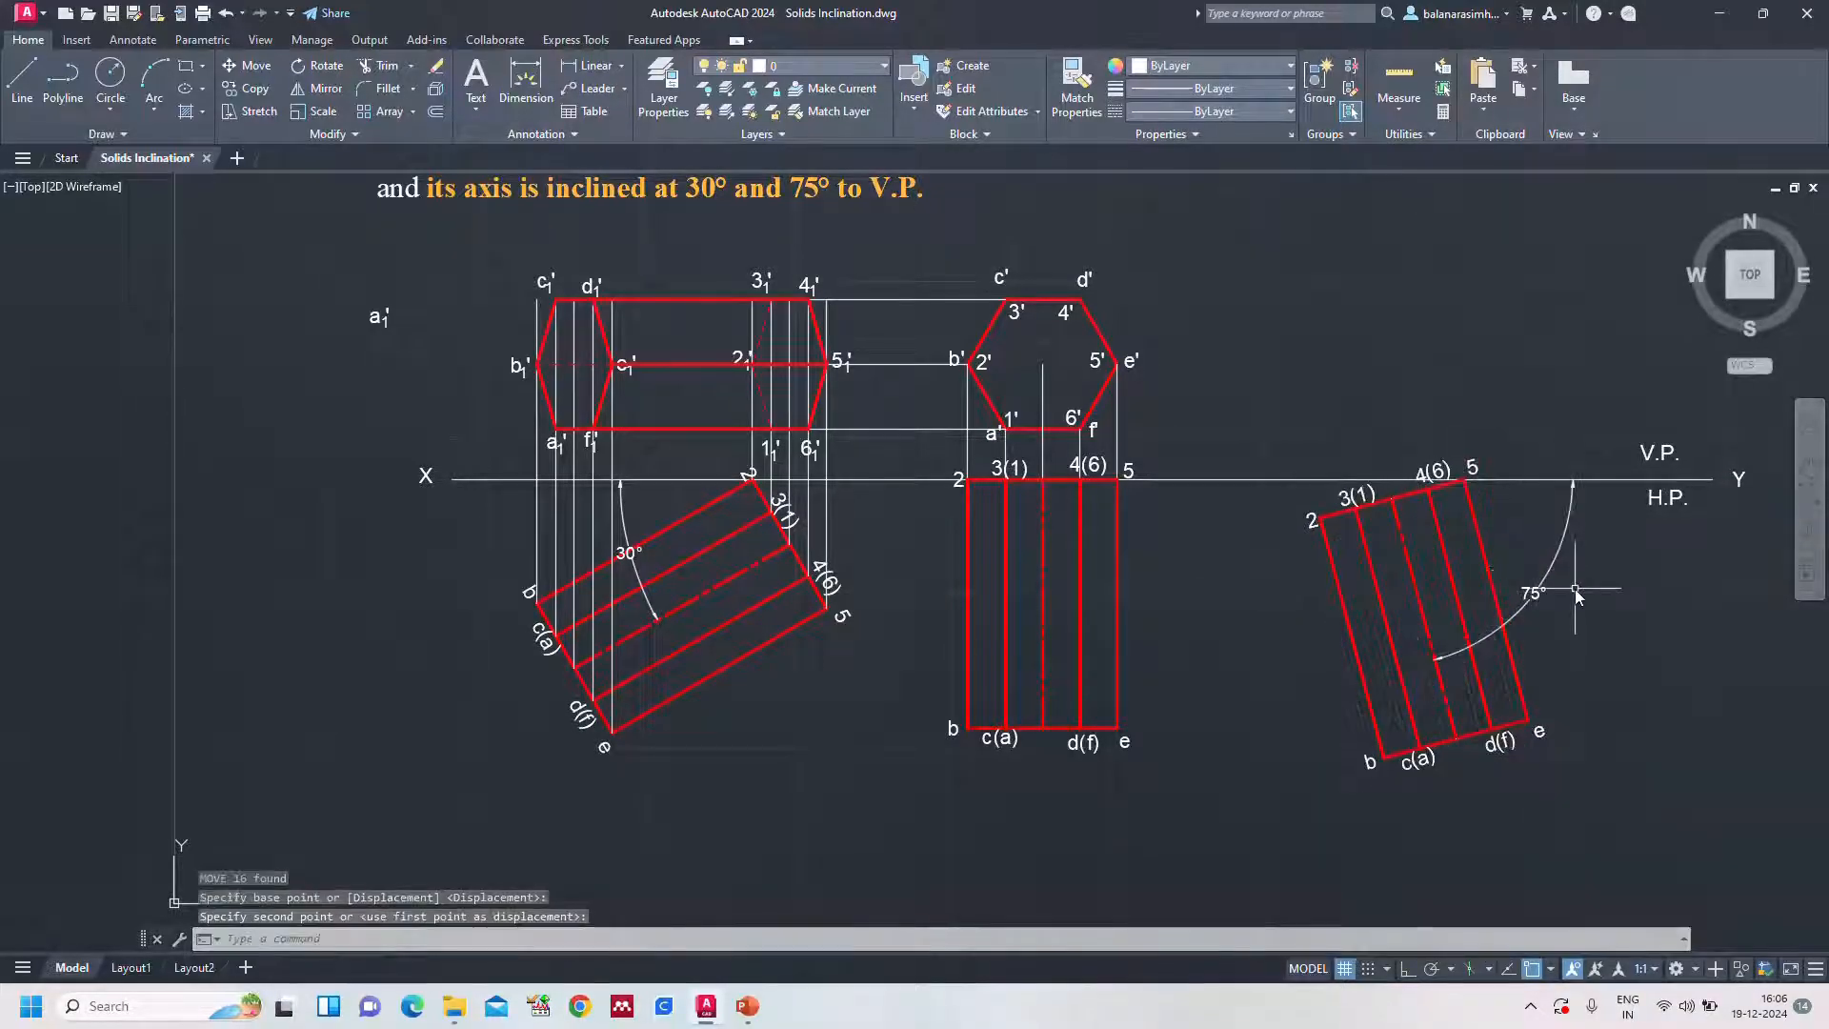
# With Ortho on, draw a vertical projector from the moved prism's corner e upward well past the XY line
pyautogui.write('z')
pyautogui.press('Return')
pyautogui.write('a')
pyautogui.press('Return')
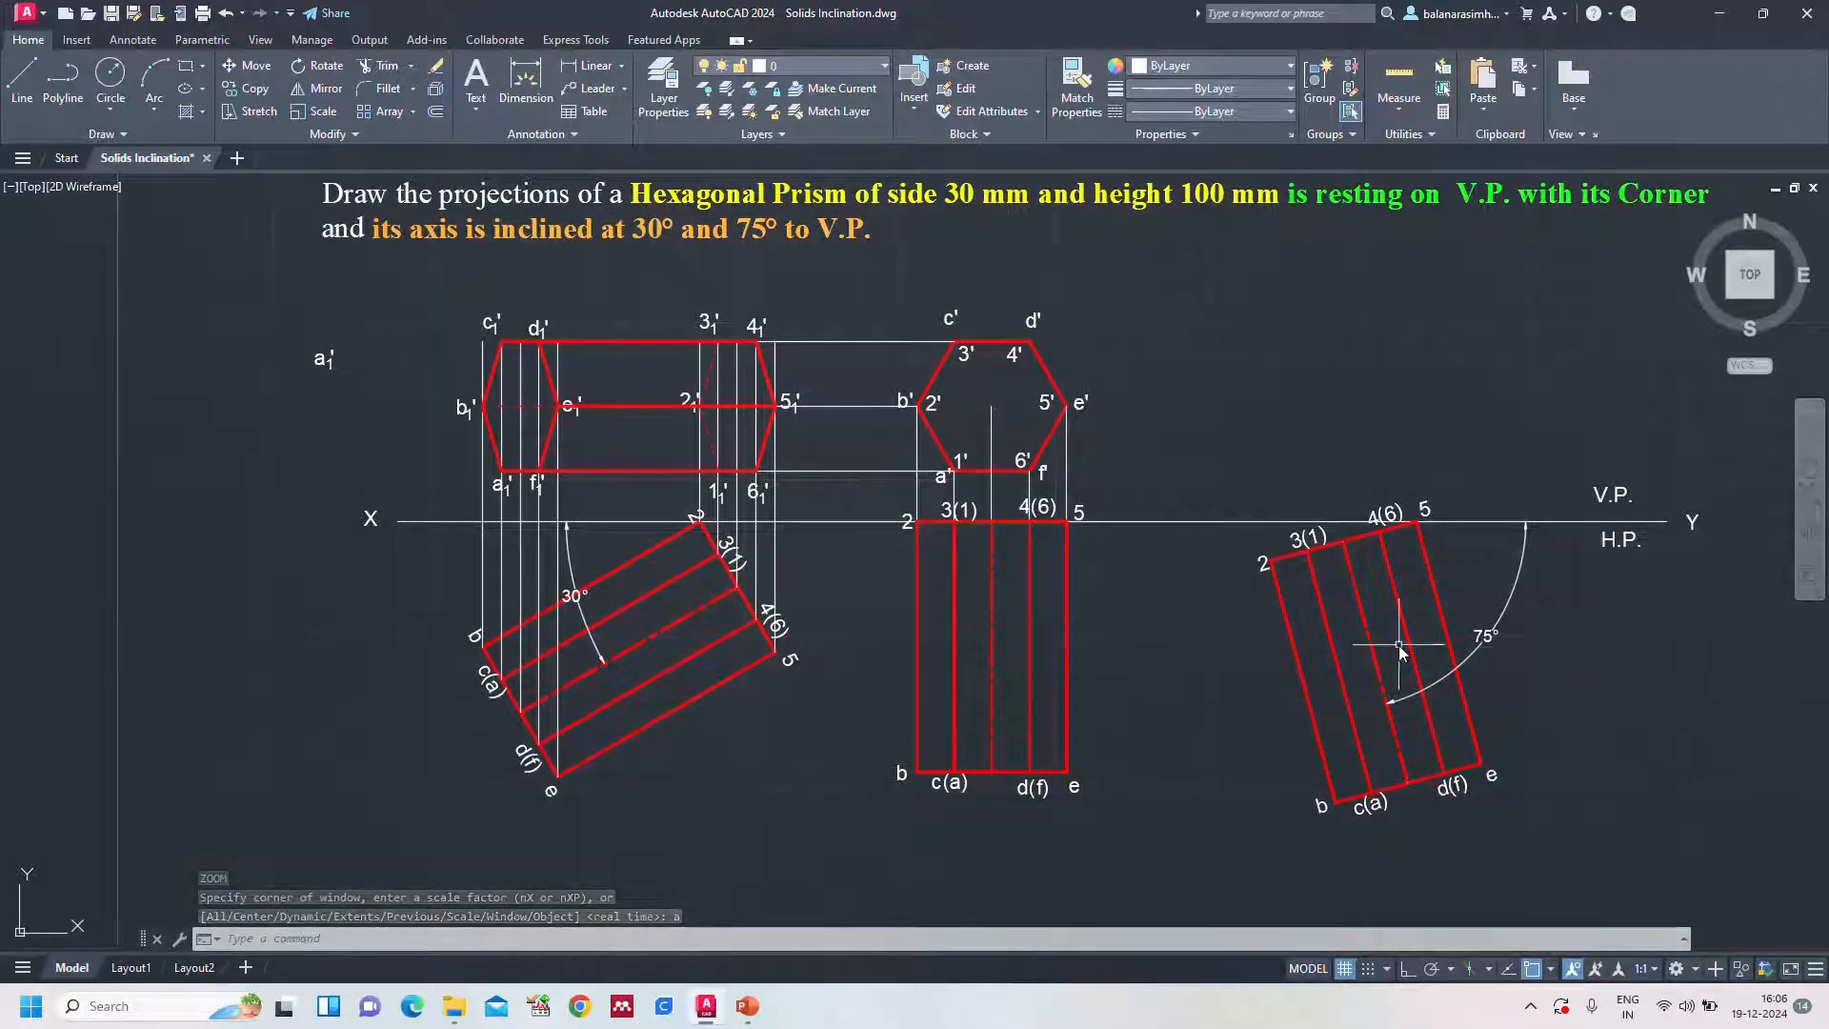
pyautogui.write('l')
pyautogui.press('Return')
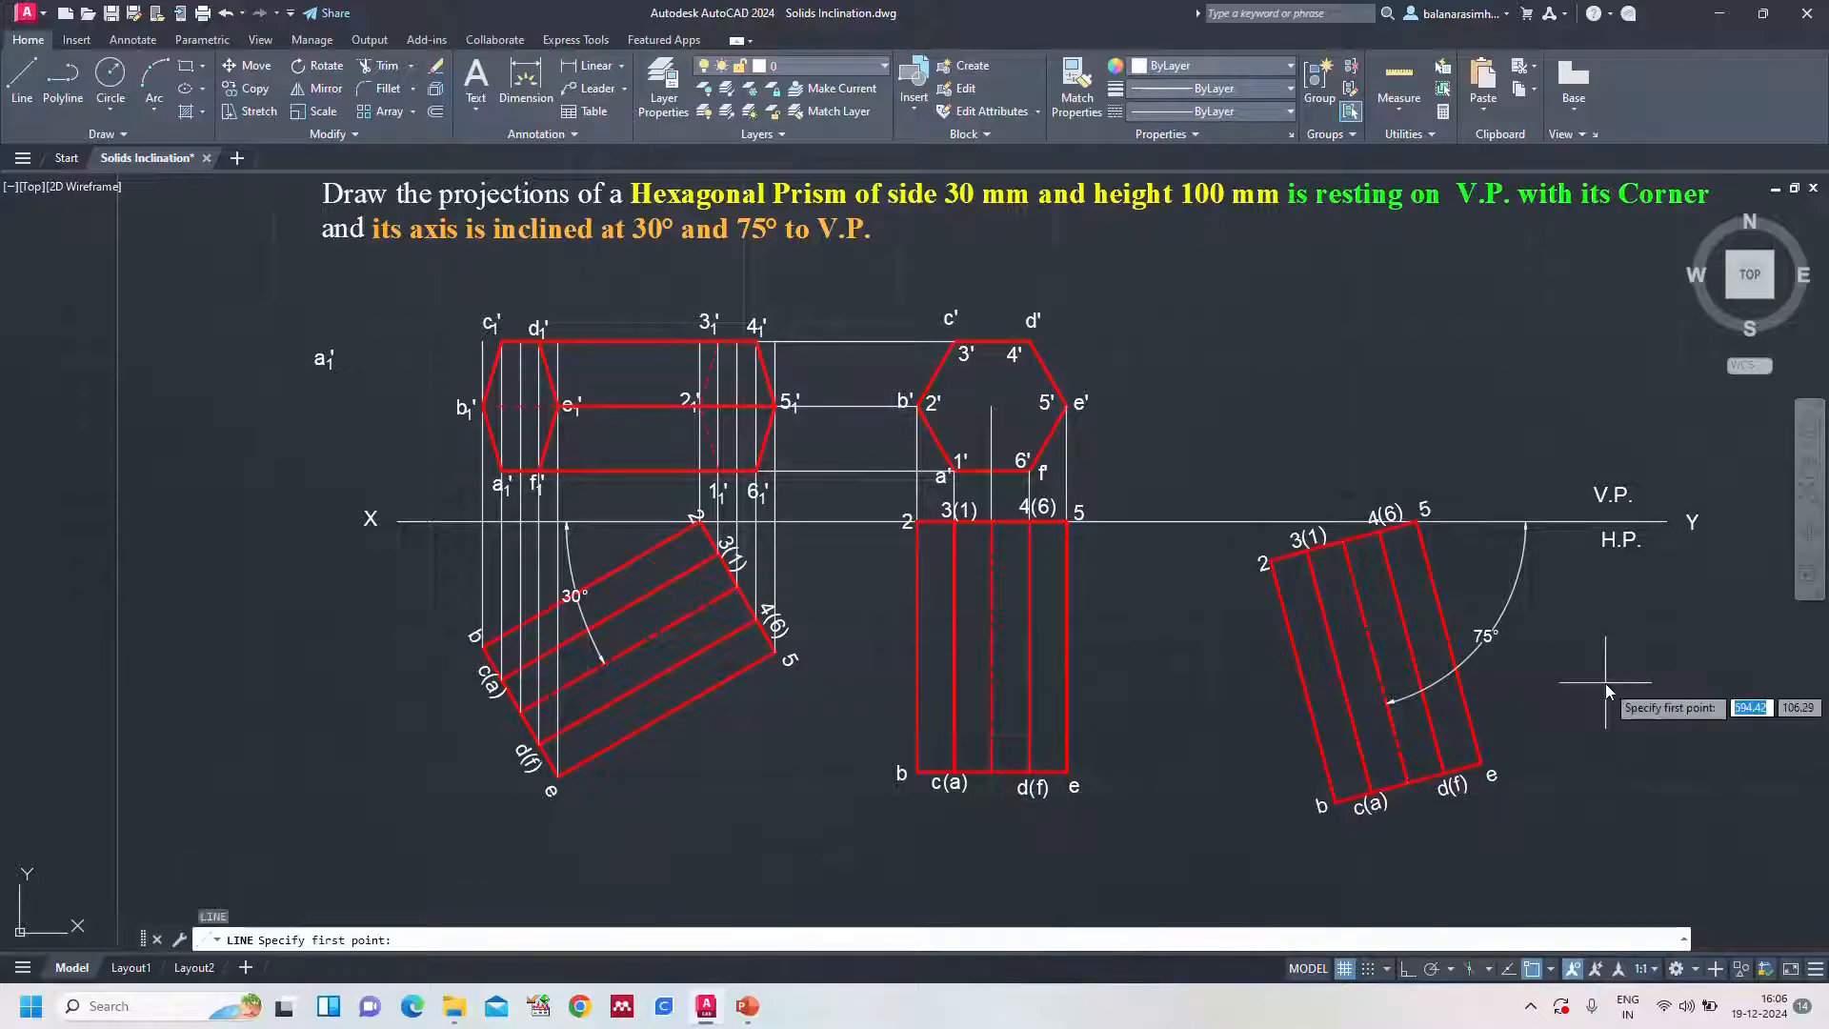
pyautogui.click(1480, 764)
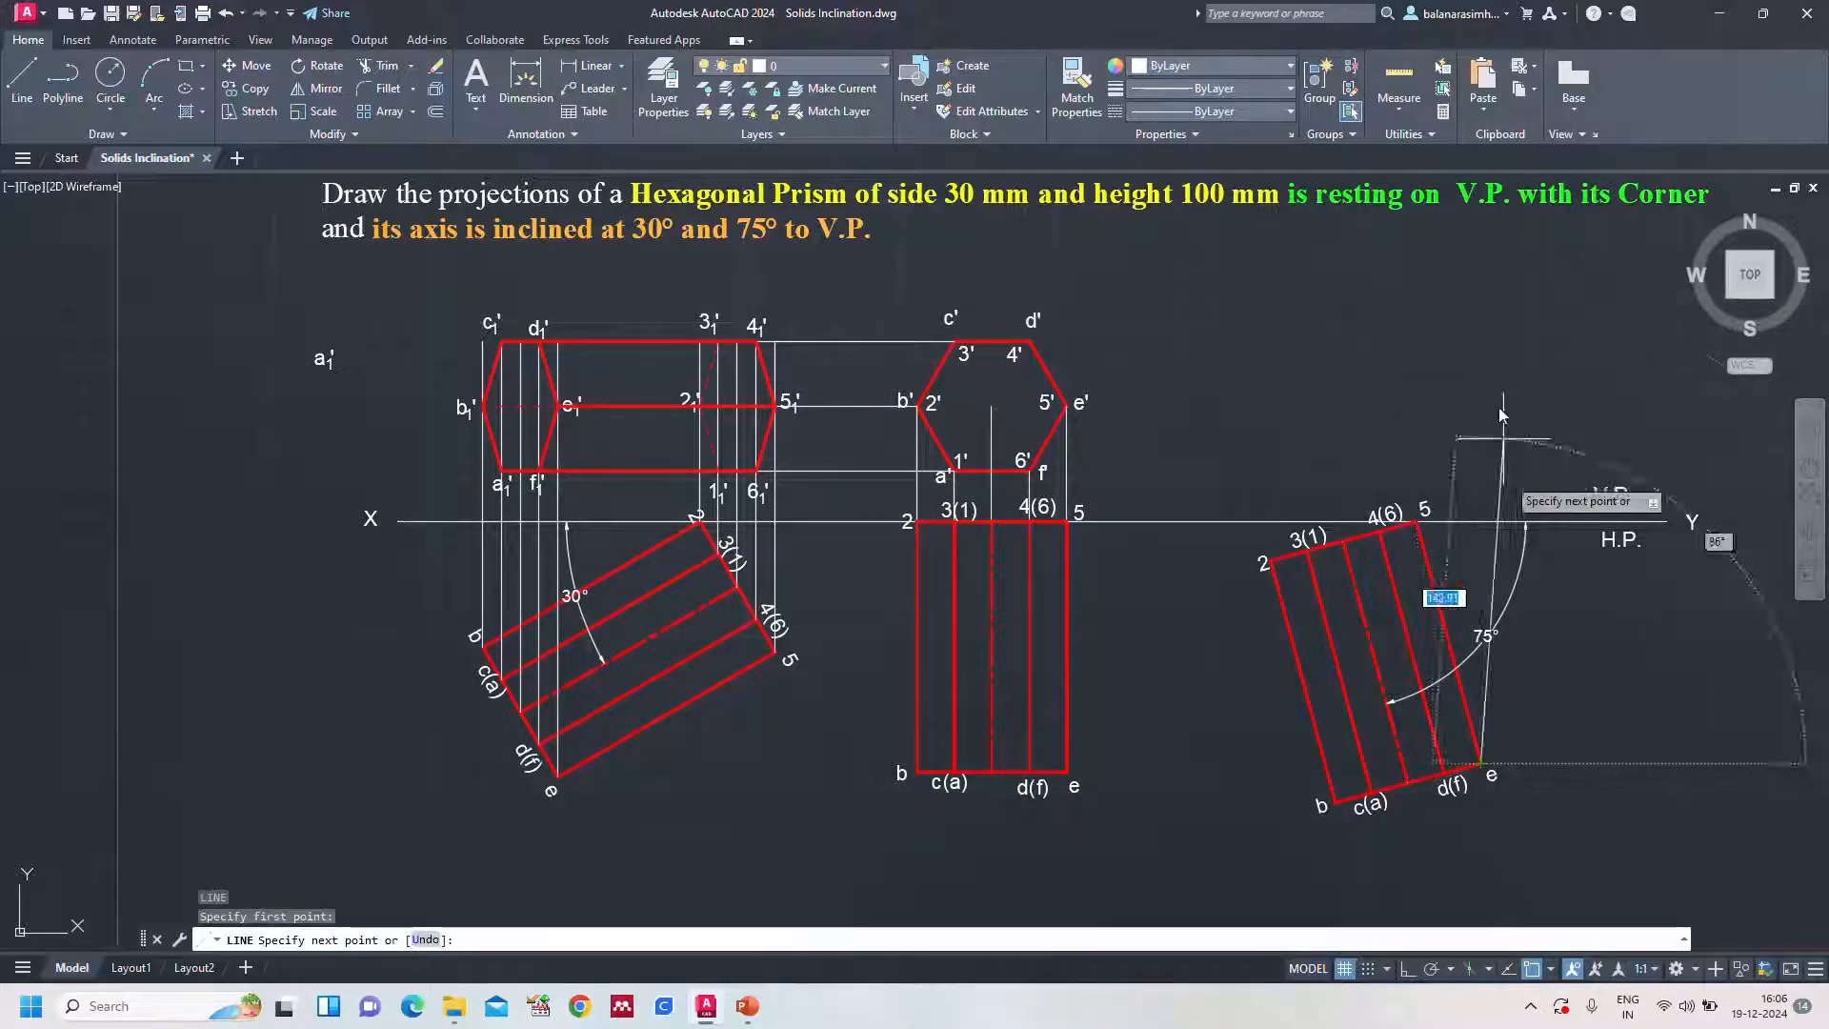
pyautogui.click(1407, 968)
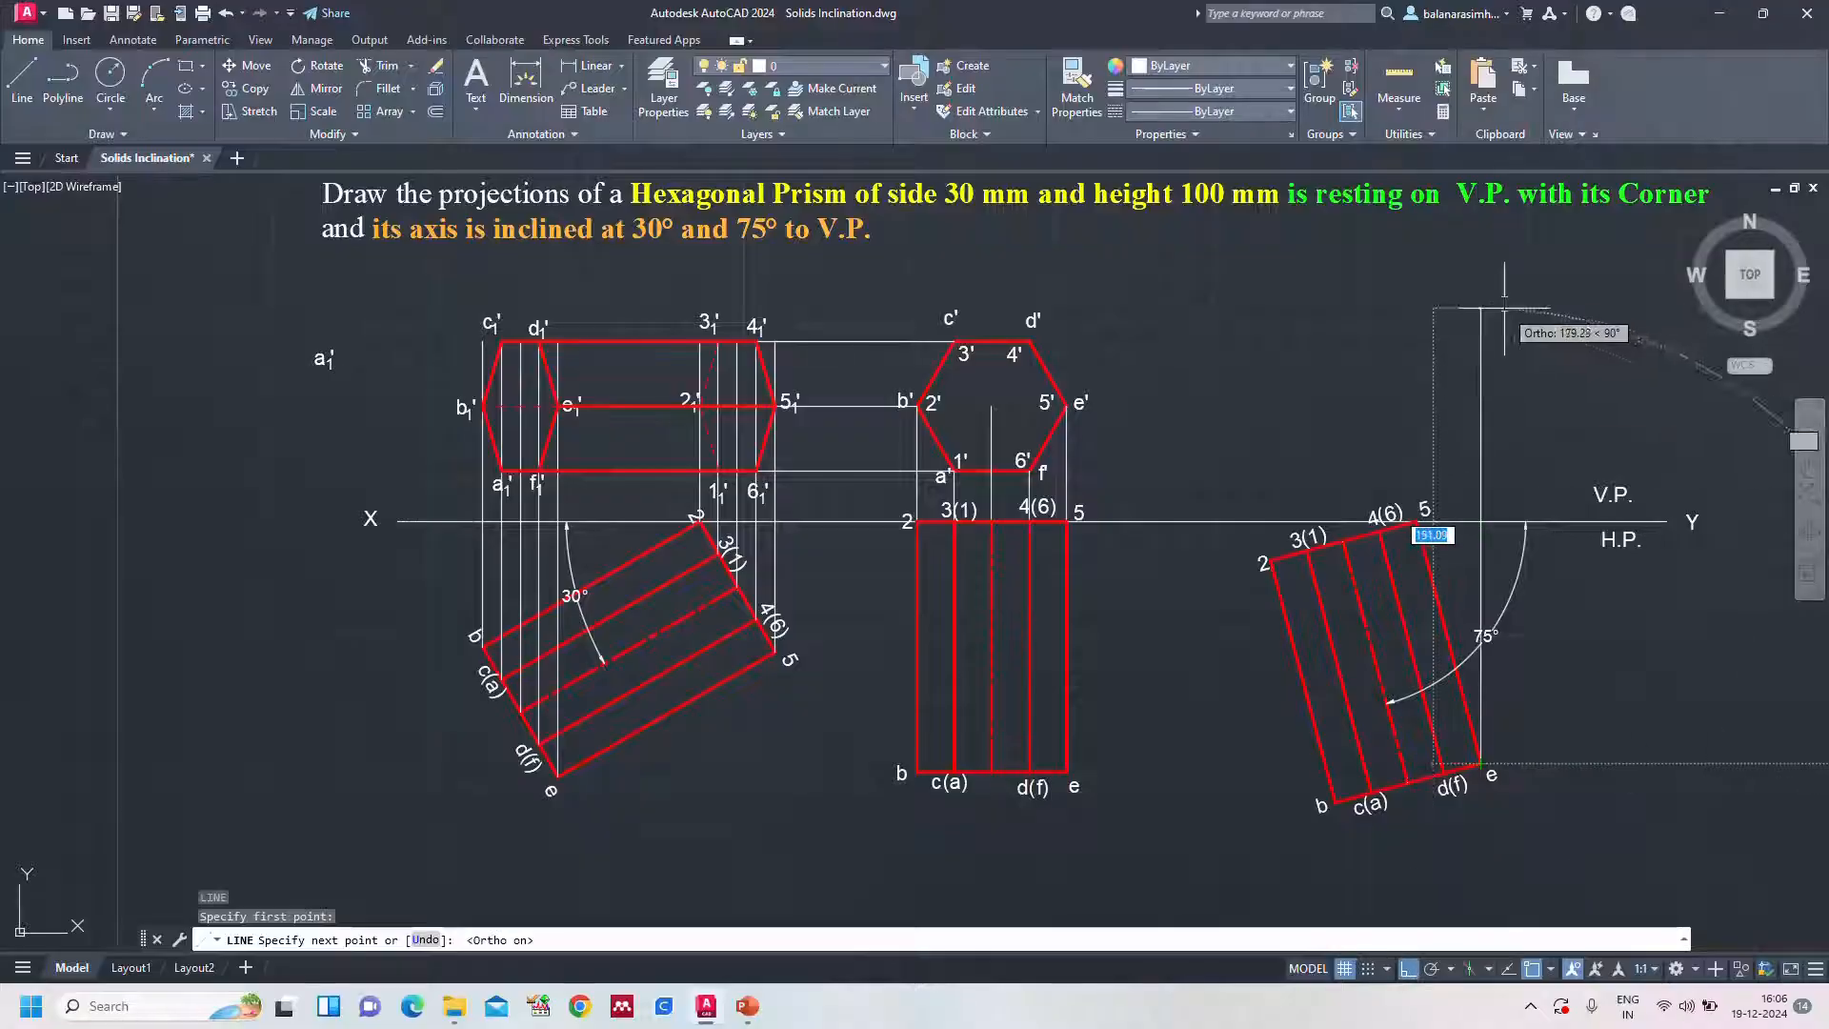
pyautogui.click(1493, 258)
pyautogui.press('Return')
# Draw vertical projectors upward from the moved prism's corner d(f) and its lower axis end, the axis one about 209 mm long
pyautogui.press('Return')
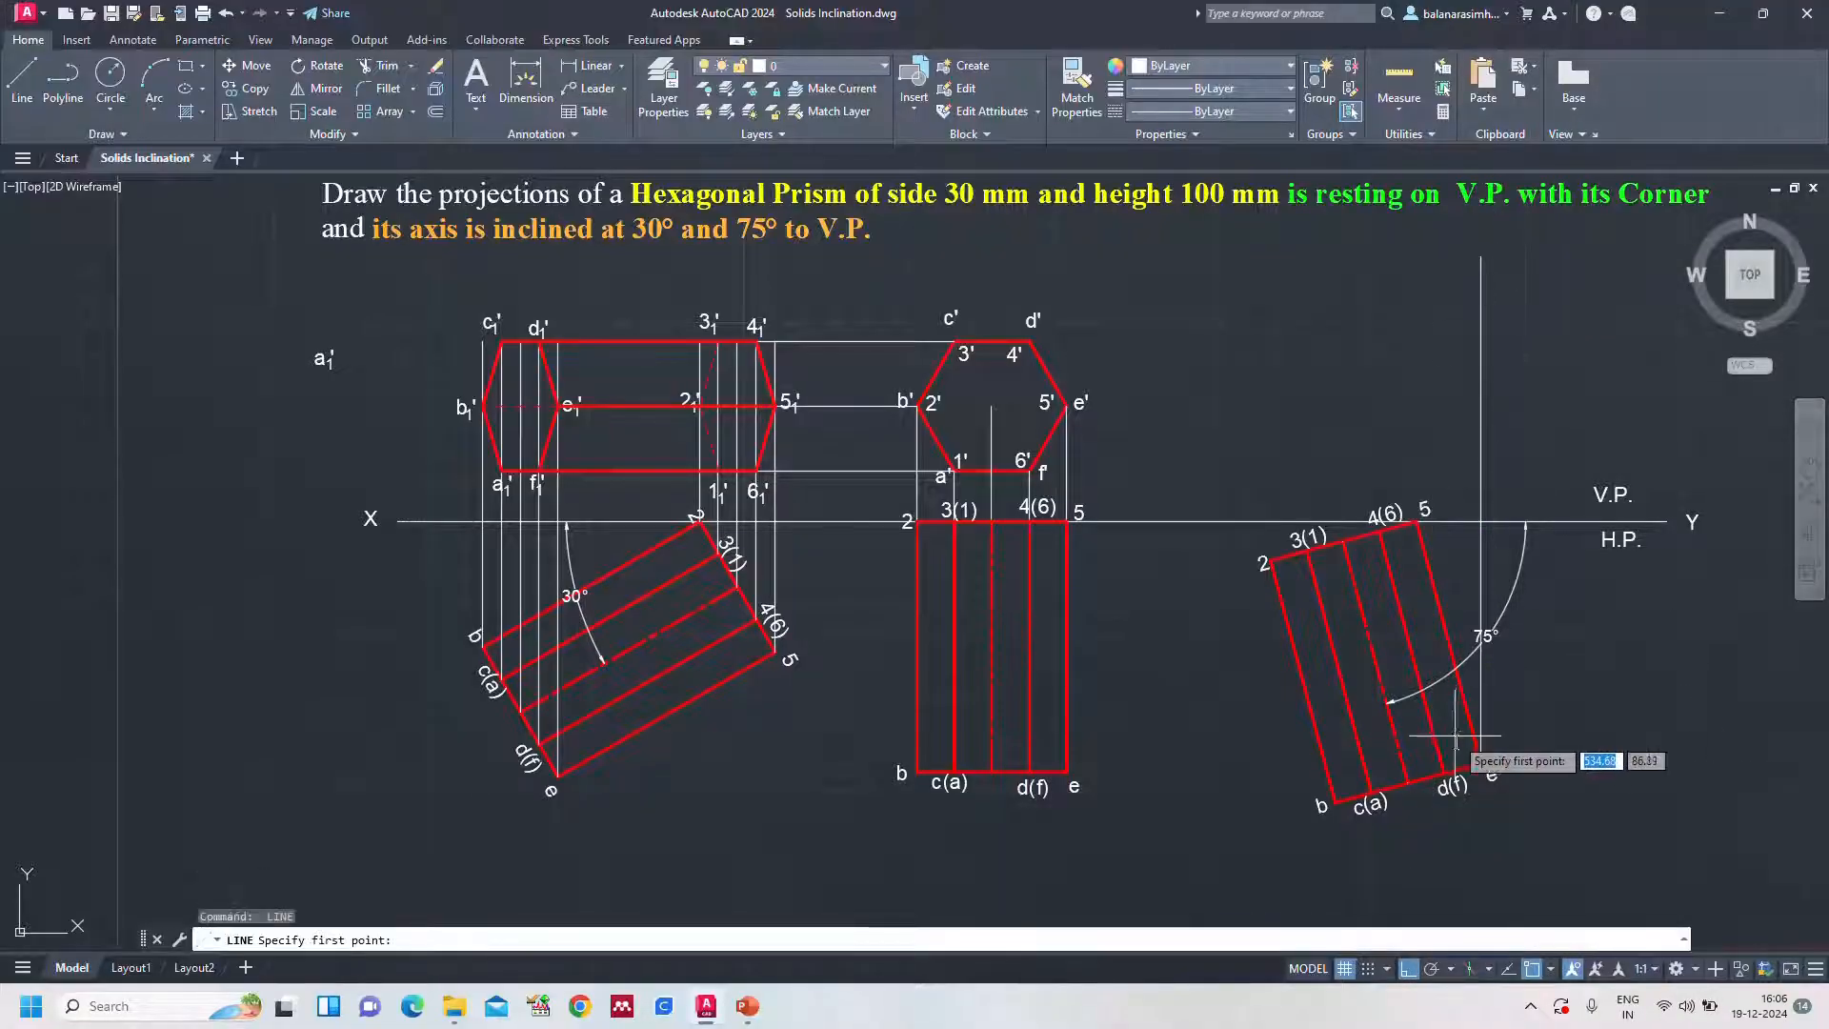
pyautogui.click(1443, 769)
pyautogui.click(1448, 255)
pyautogui.press('Return')
pyautogui.press('Return')
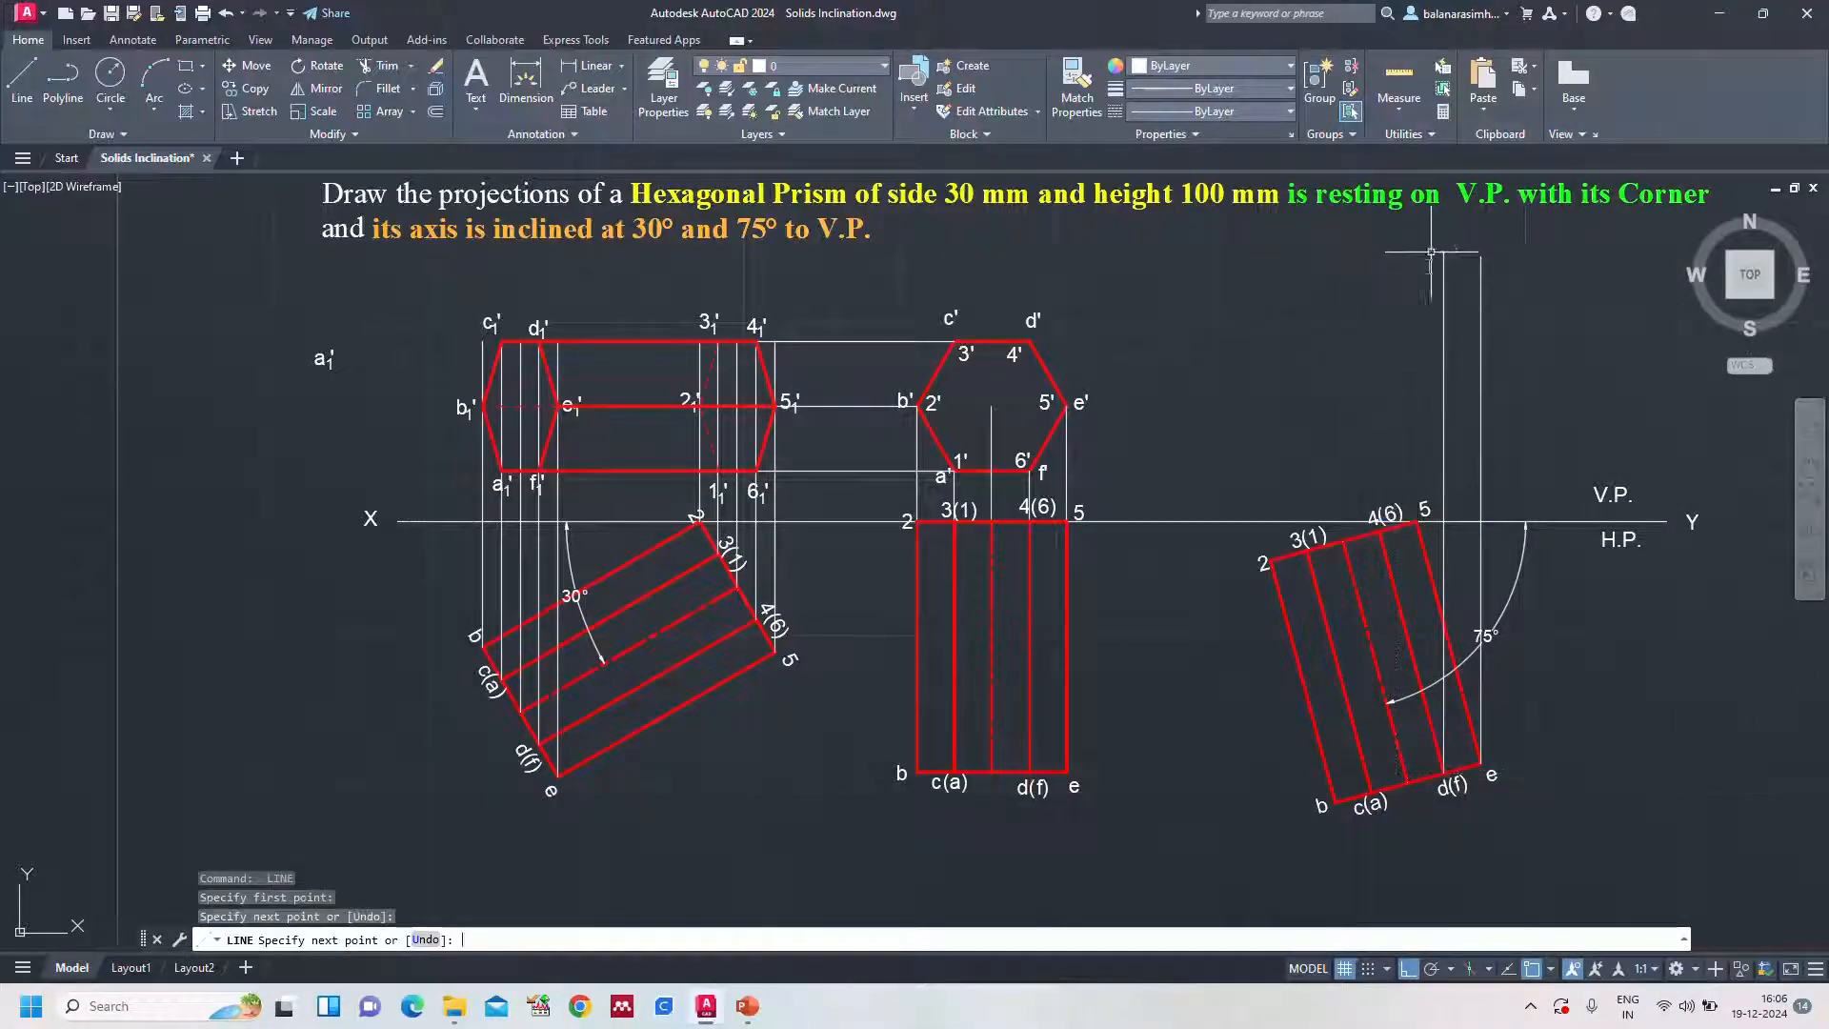
pyautogui.click(1408, 782)
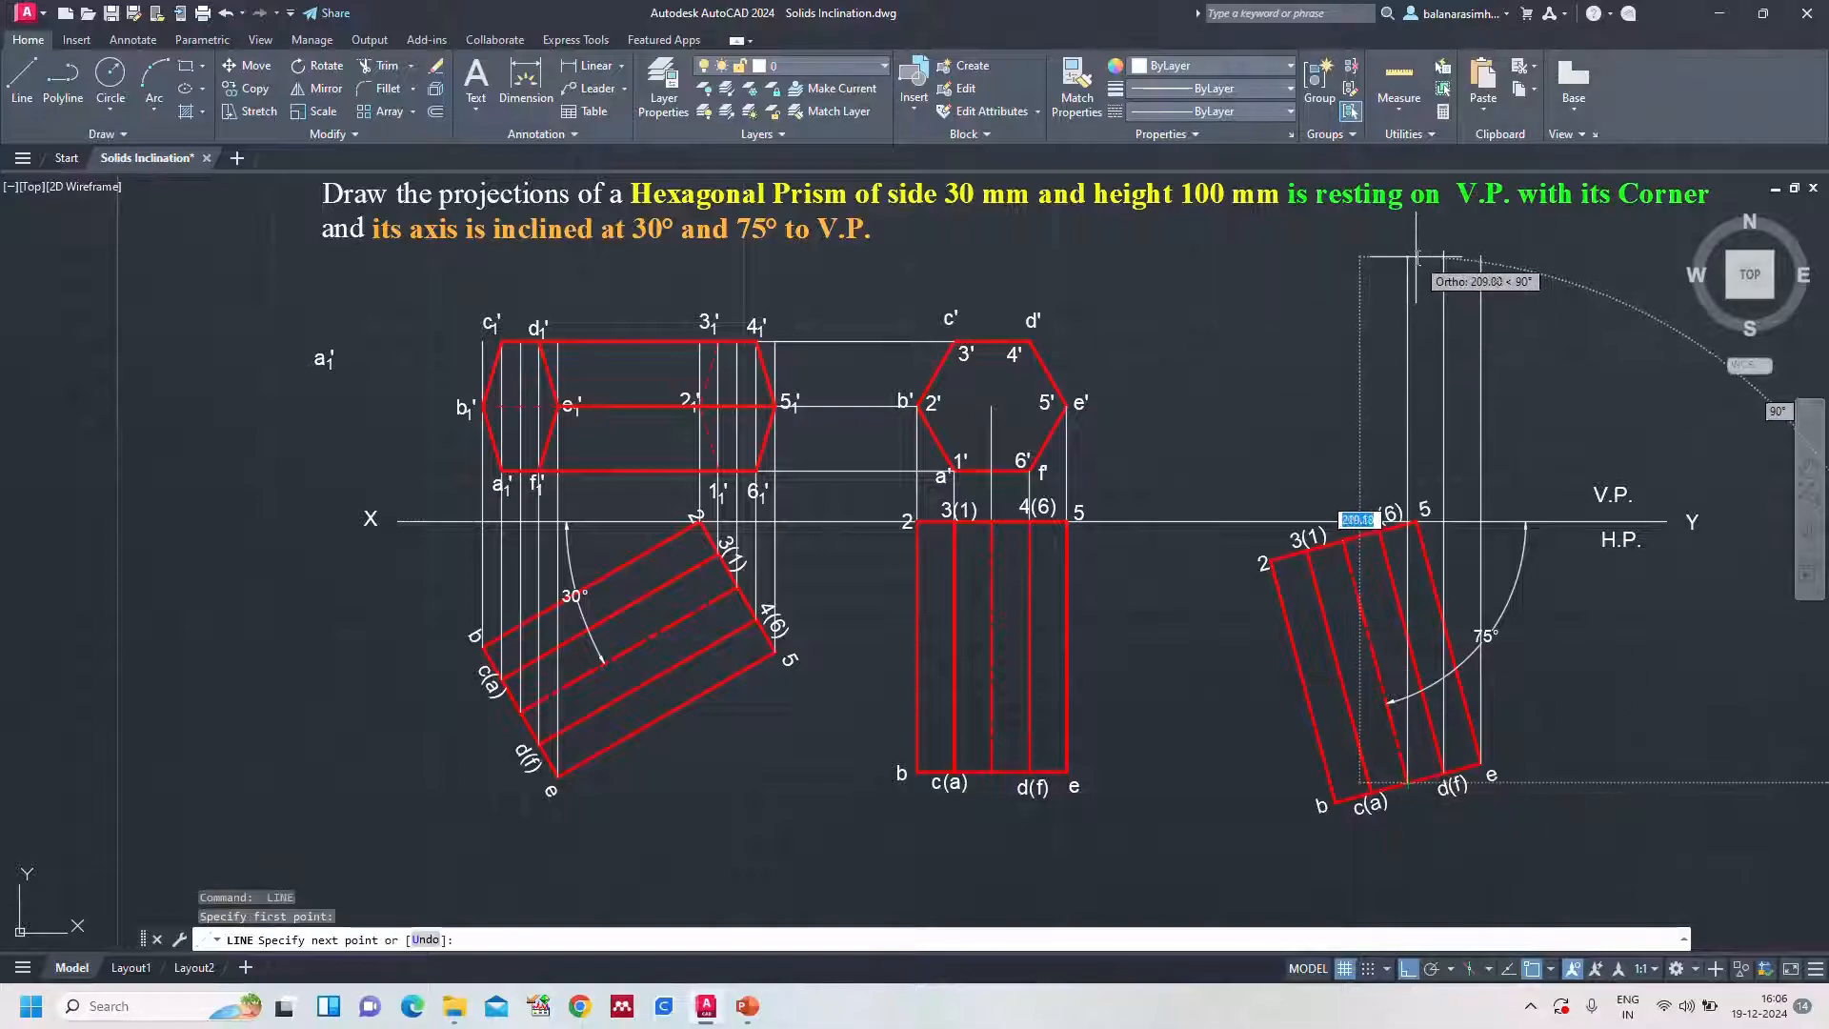
pyautogui.click(1408, 255)
pyautogui.press('Return')
# Draw vertical projectors upward from the moved prism's corners c(a) and b, ending level with the other projectors
pyautogui.press('Return')
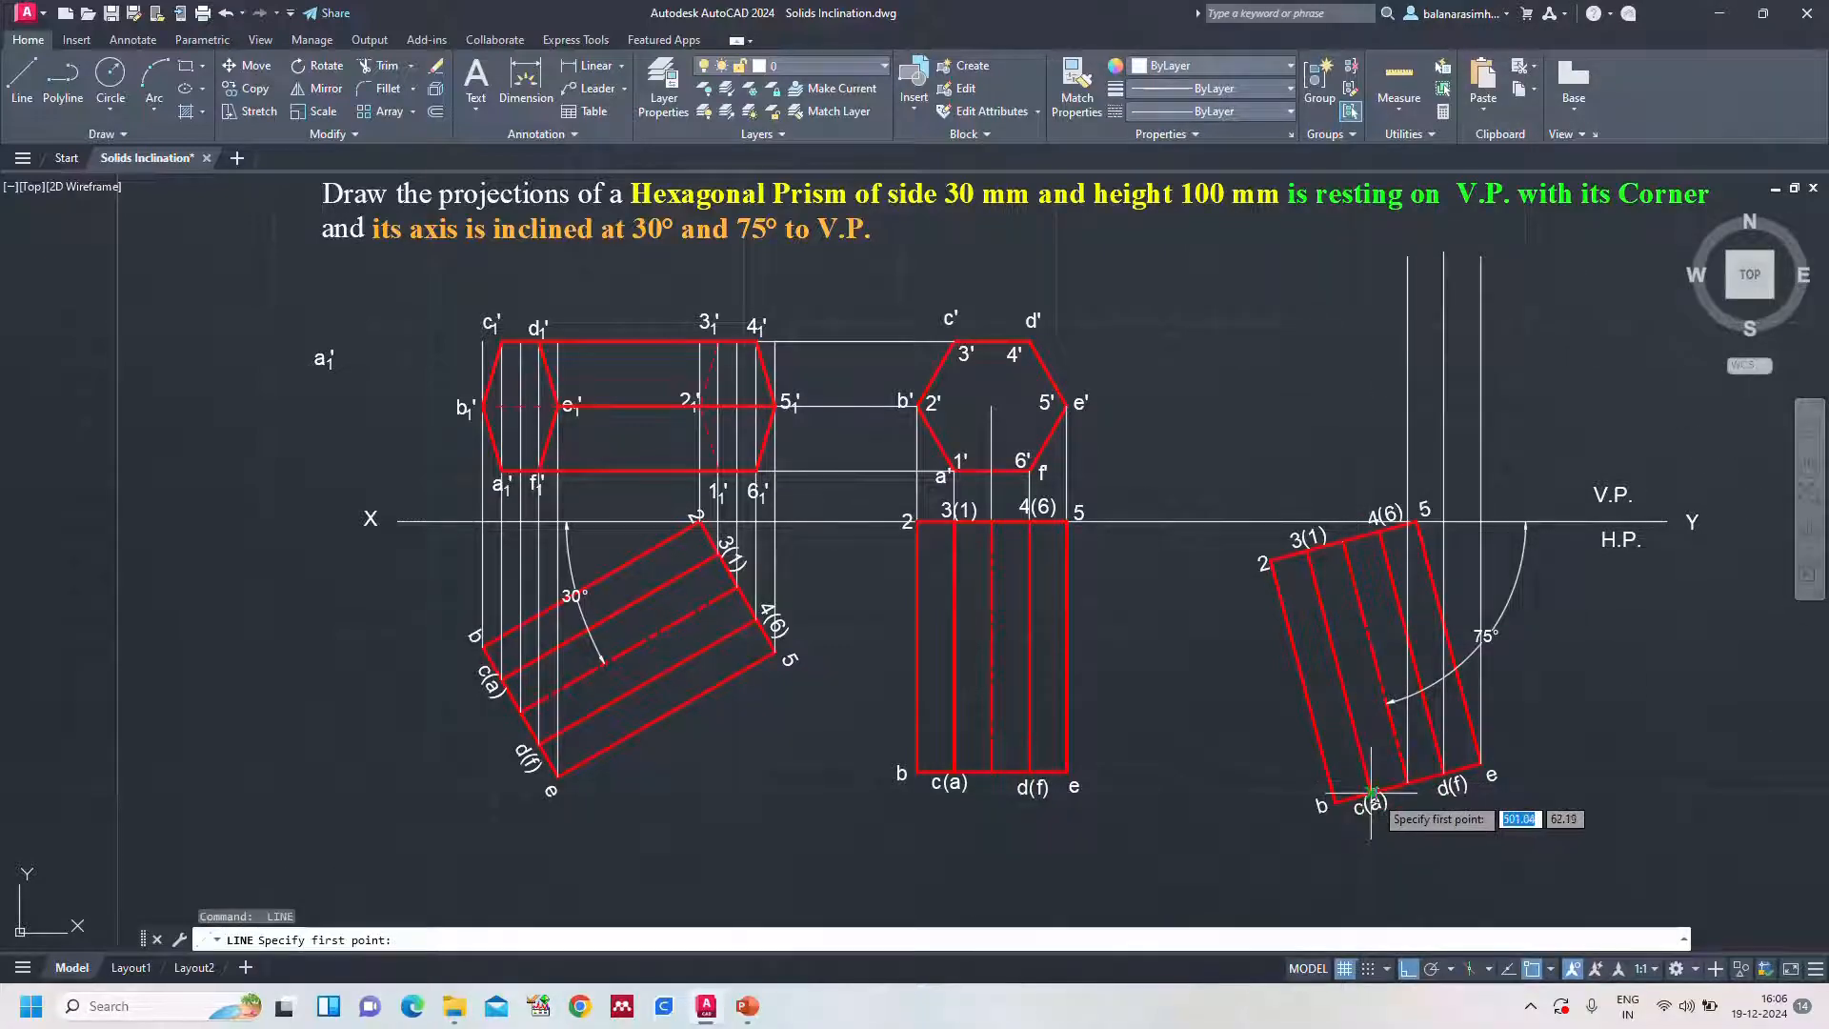
pyautogui.click(1372, 794)
pyautogui.click(1368, 260)
pyautogui.press('Return')
pyautogui.press('Return')
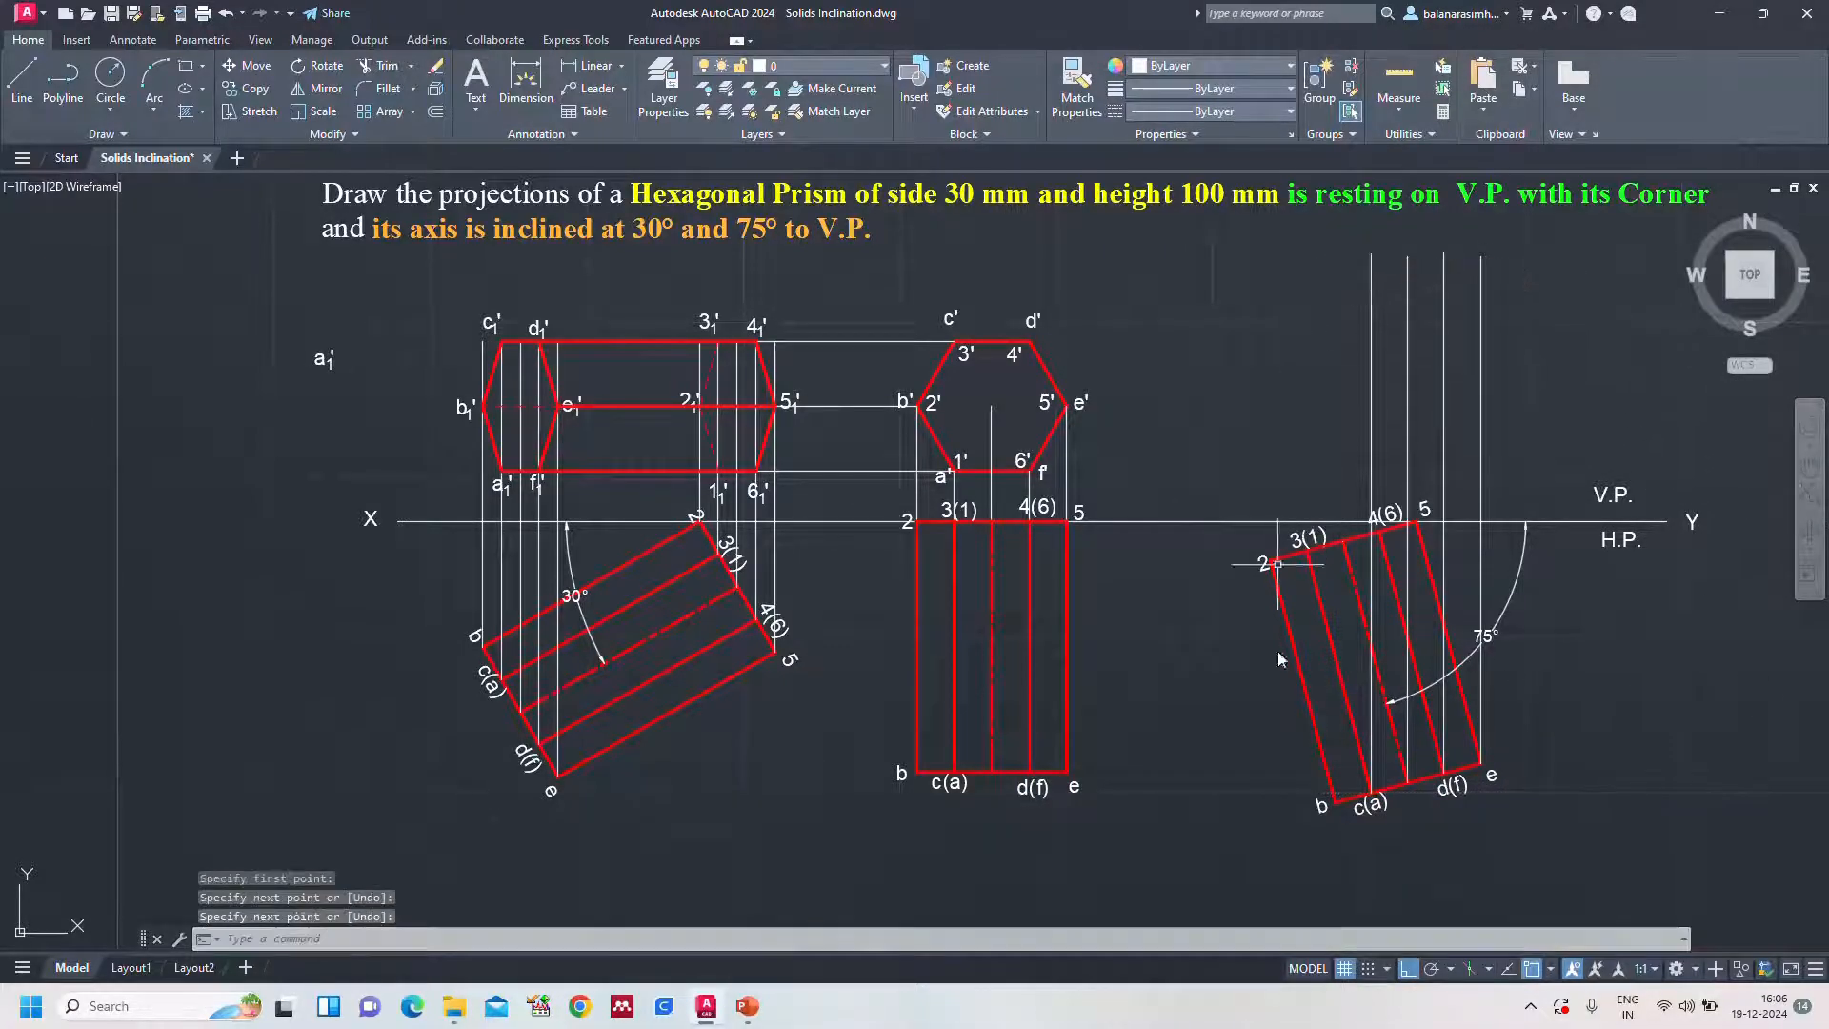
pyautogui.click(1335, 802)
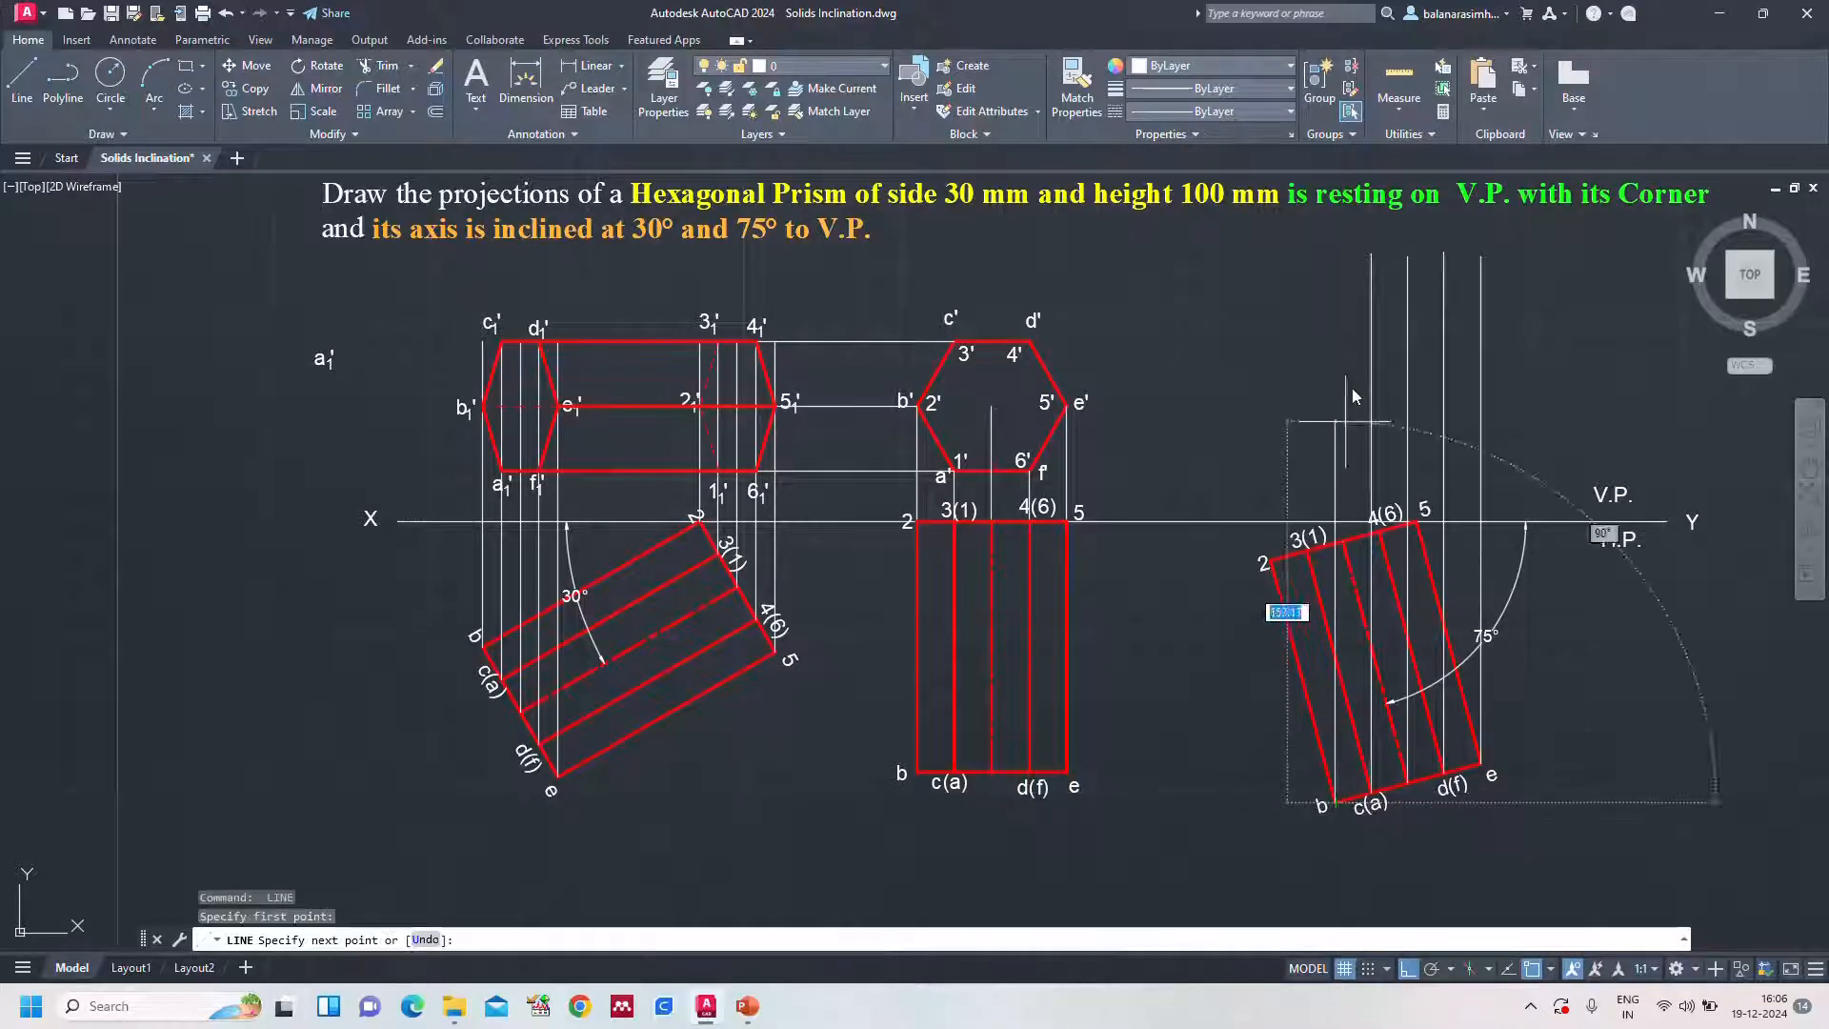
pyautogui.click(1335, 265)
pyautogui.press('Return')
# Draw horizontal projectors from hexagon corners d', e' and f' across all the vertical projectors
pyautogui.press('Return')
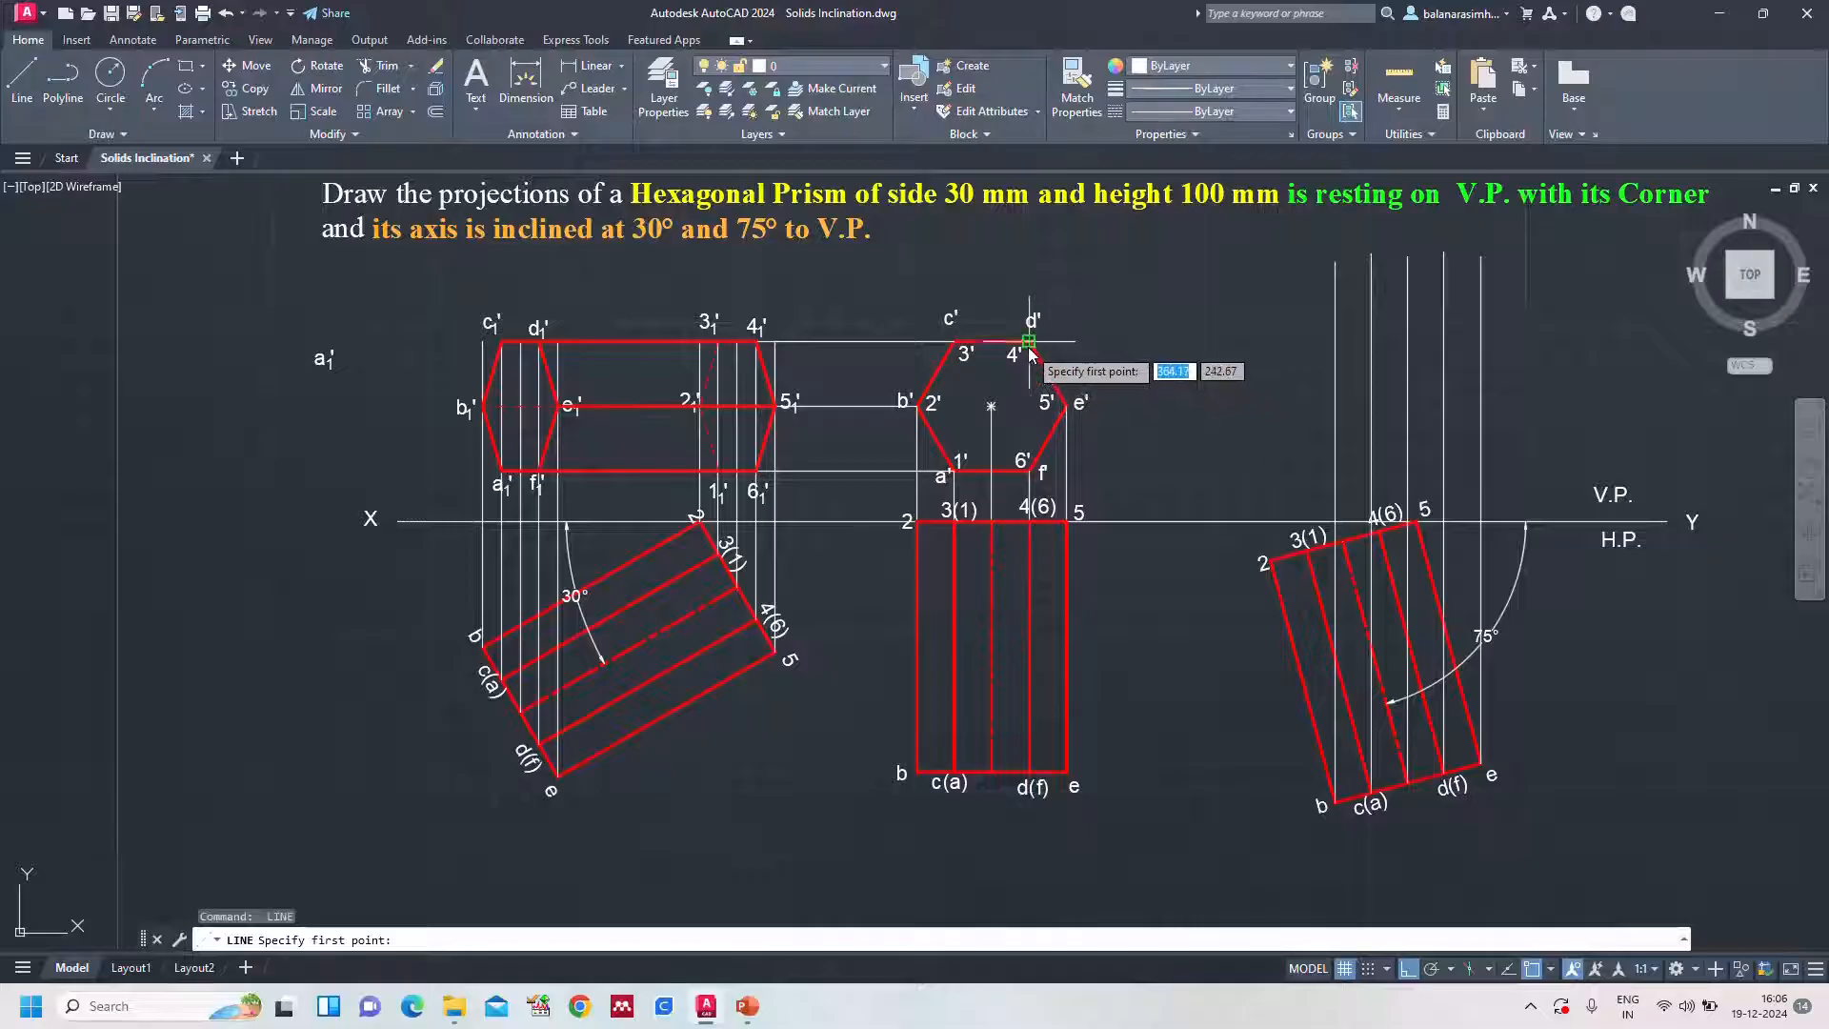
pyautogui.click(1029, 355)
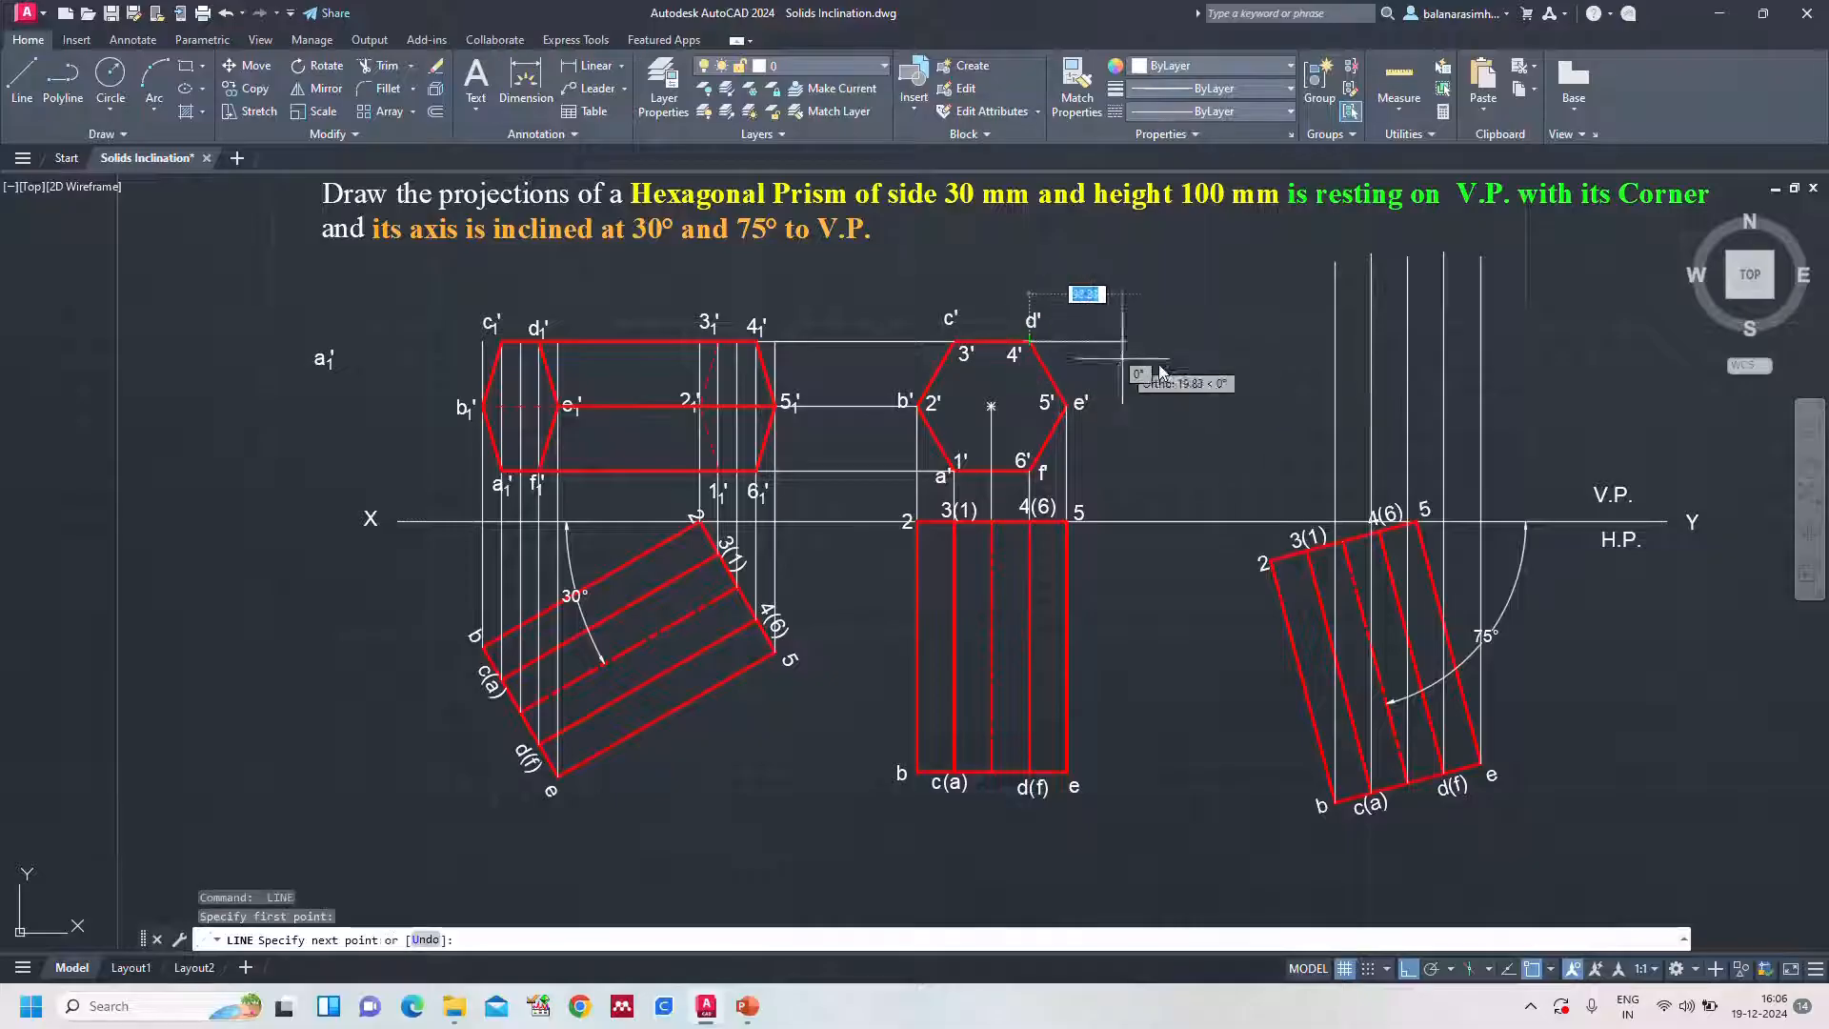
pyautogui.click(1543, 347)
pyautogui.press('Return')
pyautogui.press('Return')
pyautogui.click(1065, 404)
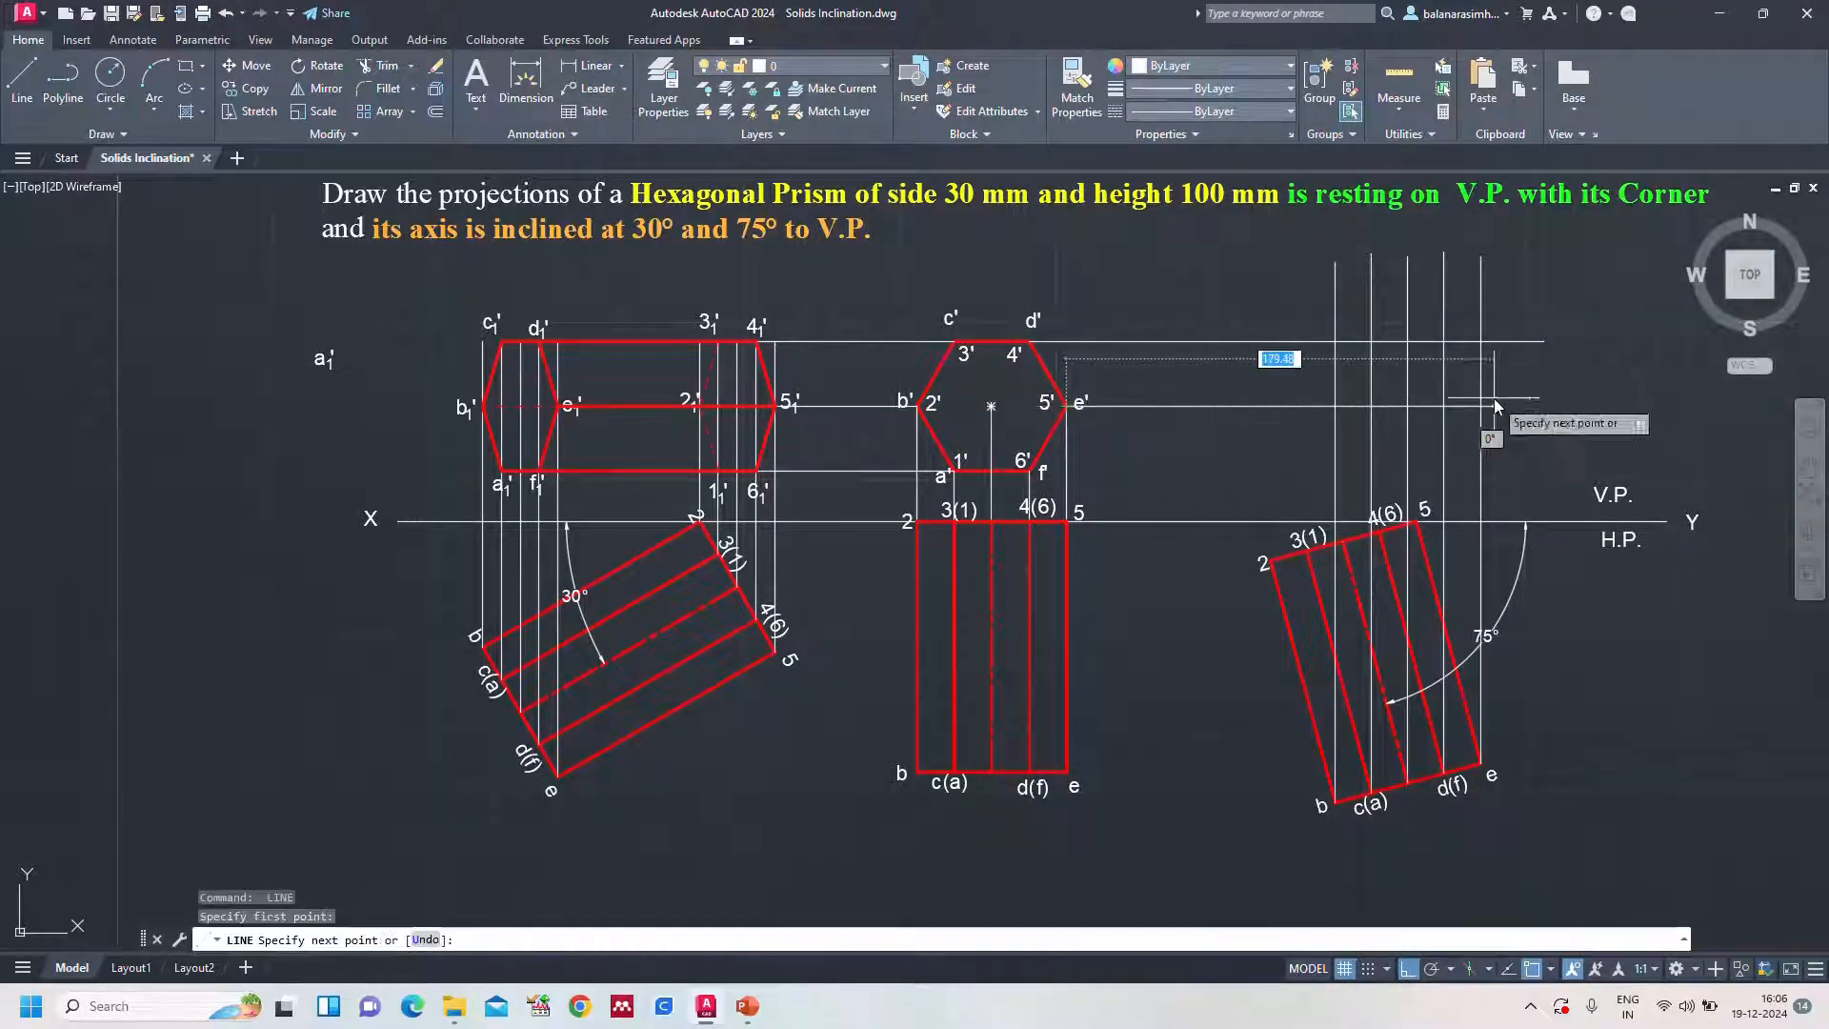
pyautogui.click(1543, 406)
pyautogui.press('Return')
pyautogui.press('Return')
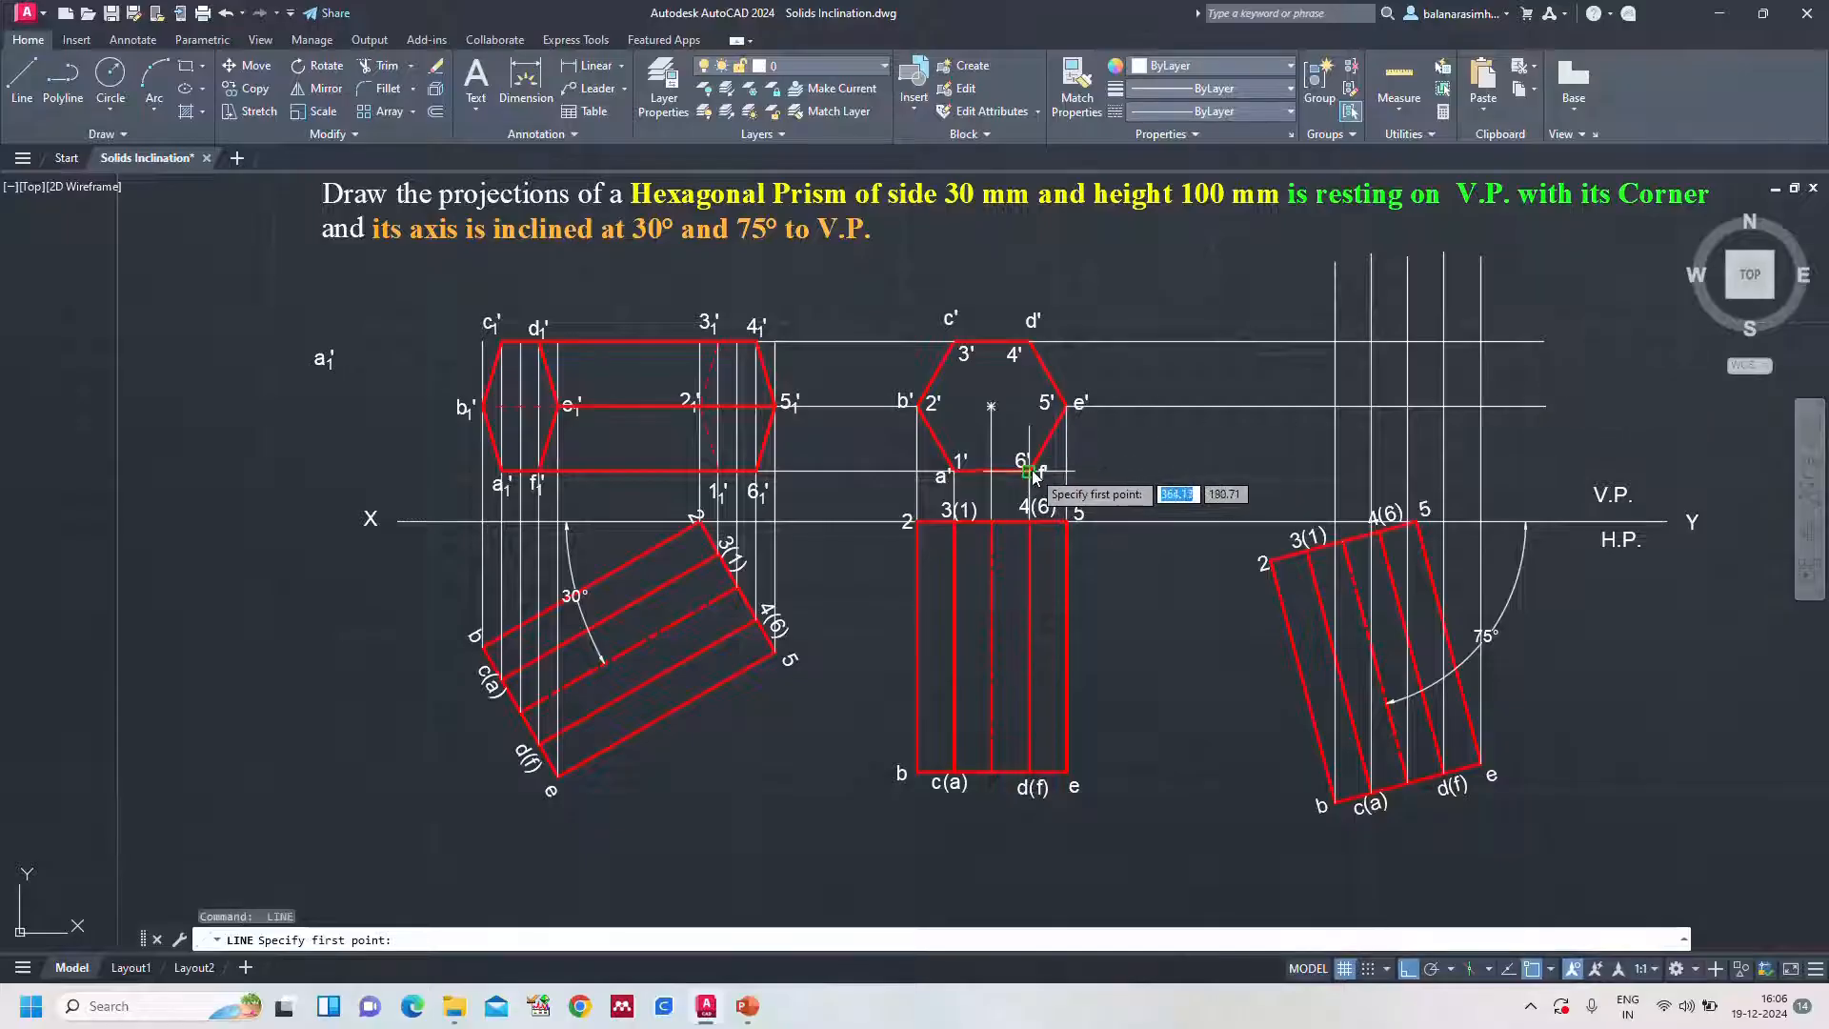
pyautogui.click(1030, 470)
pyautogui.click(1591, 425)
pyautogui.press('Return')
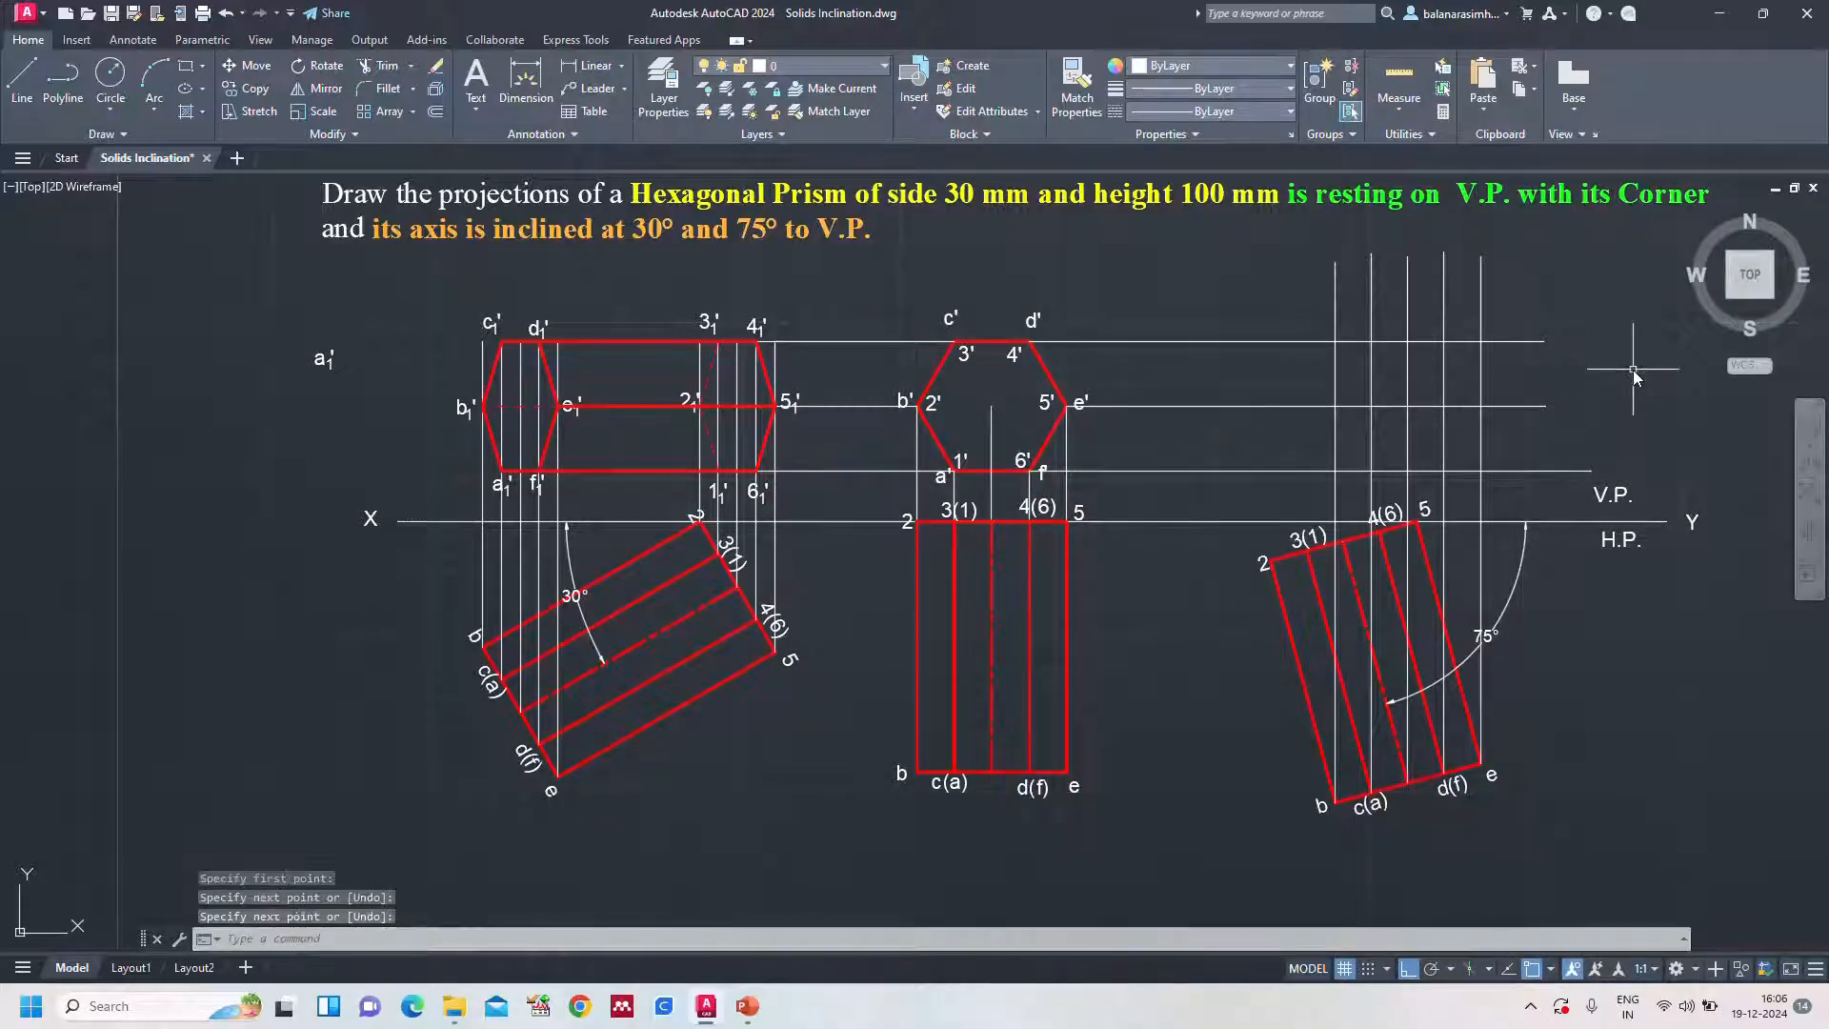
# Trim the vertical projectors above the uppermost horizontal line and the horizontal ones beyond the projector from e
pyautogui.write('tr')
pyautogui.press('Return')
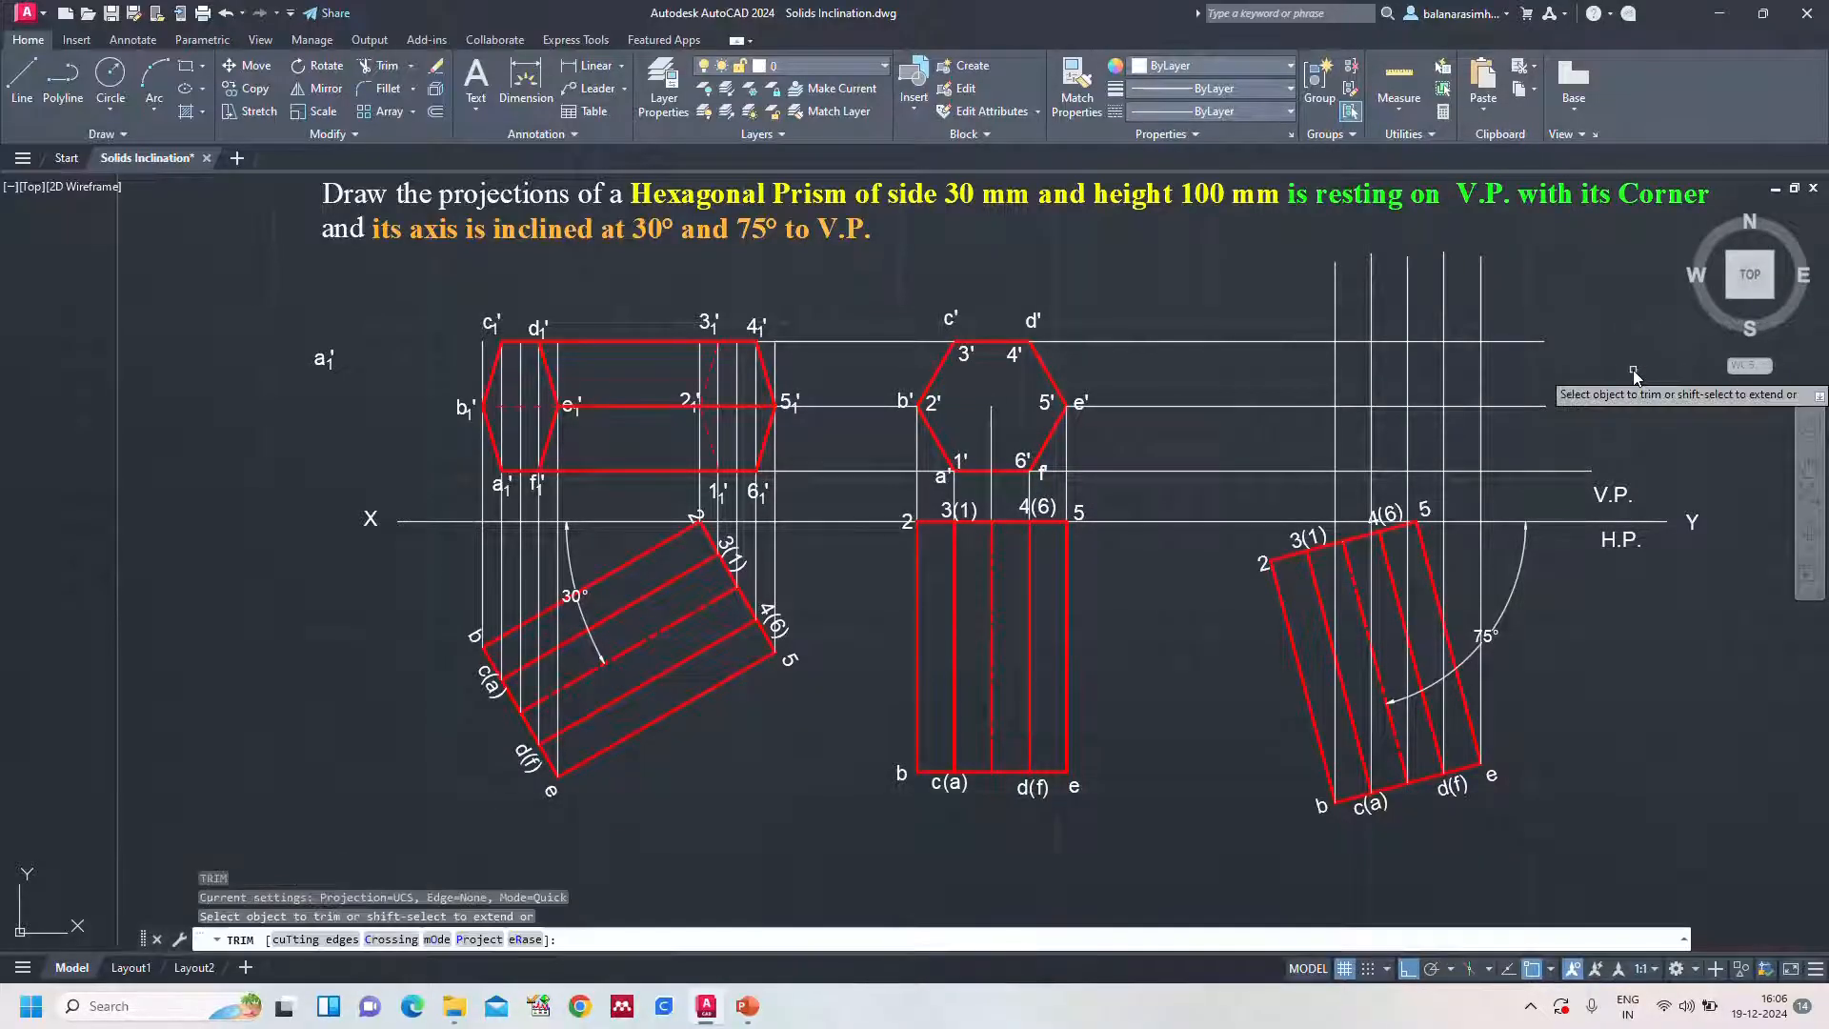
pyautogui.click(1524, 258)
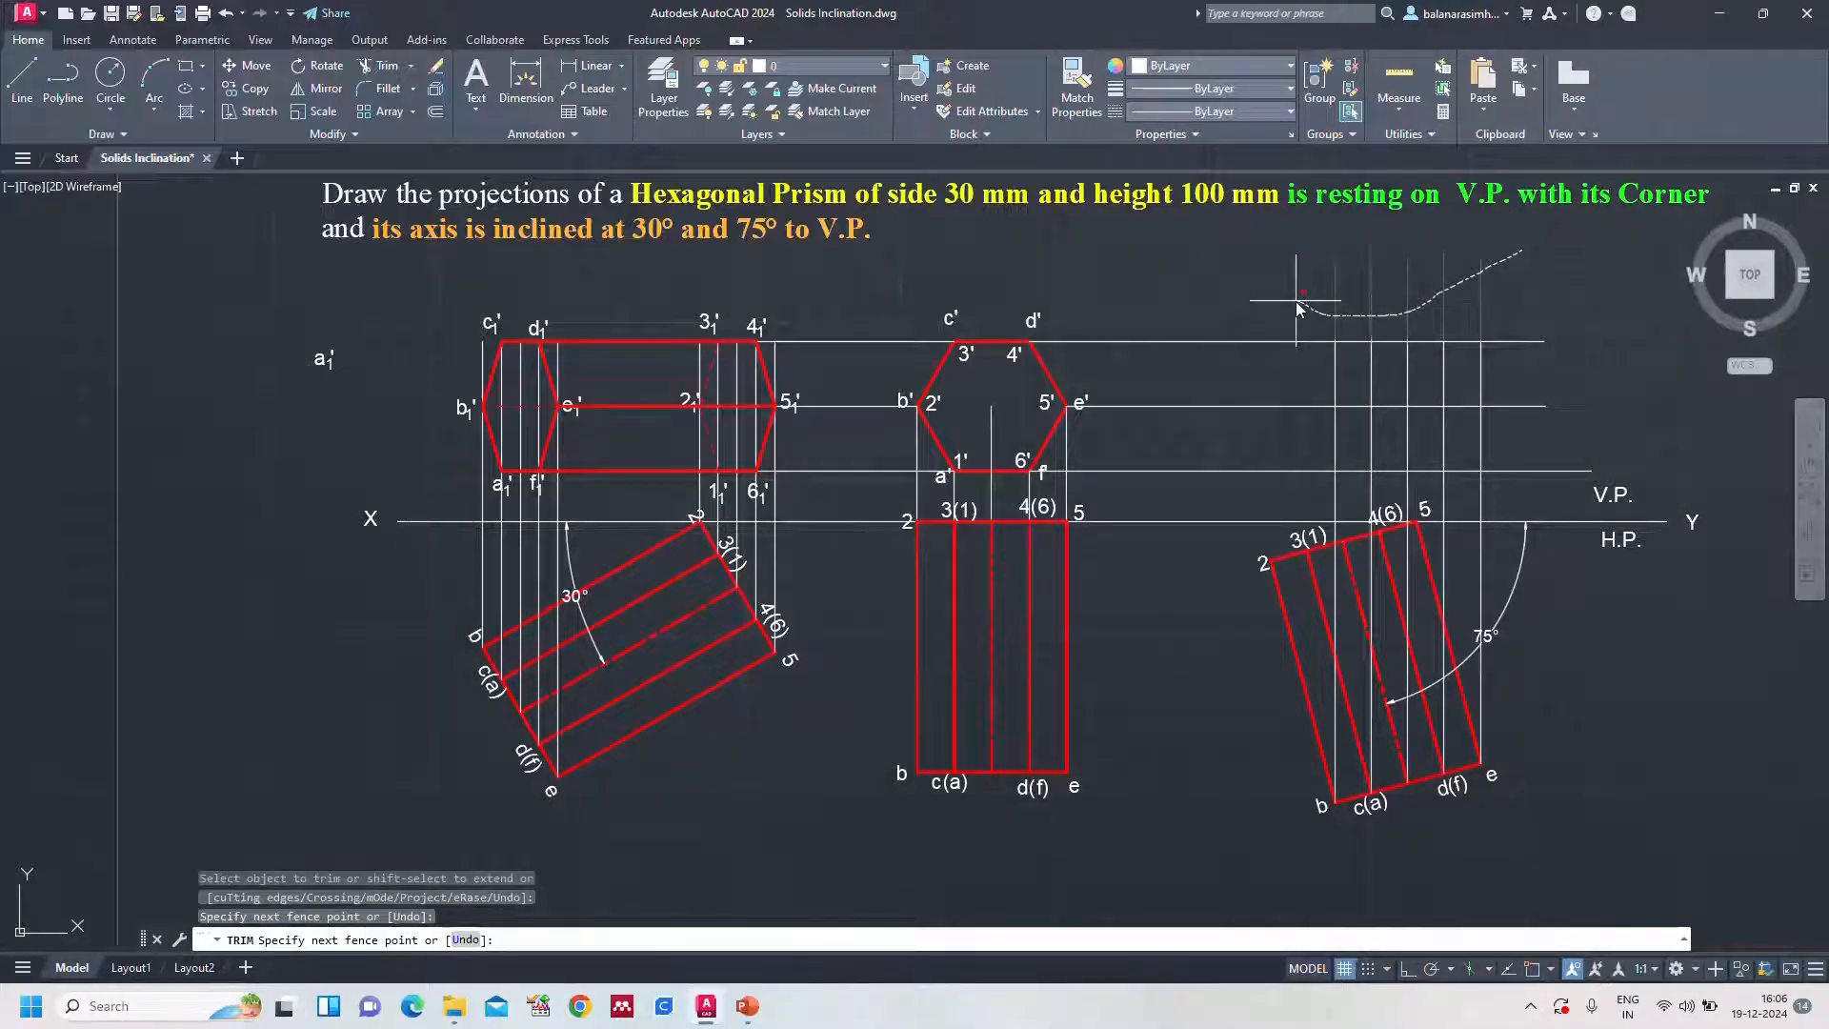
pyautogui.moveTo(1530, 295); pyautogui.dragTo(1550, 422)
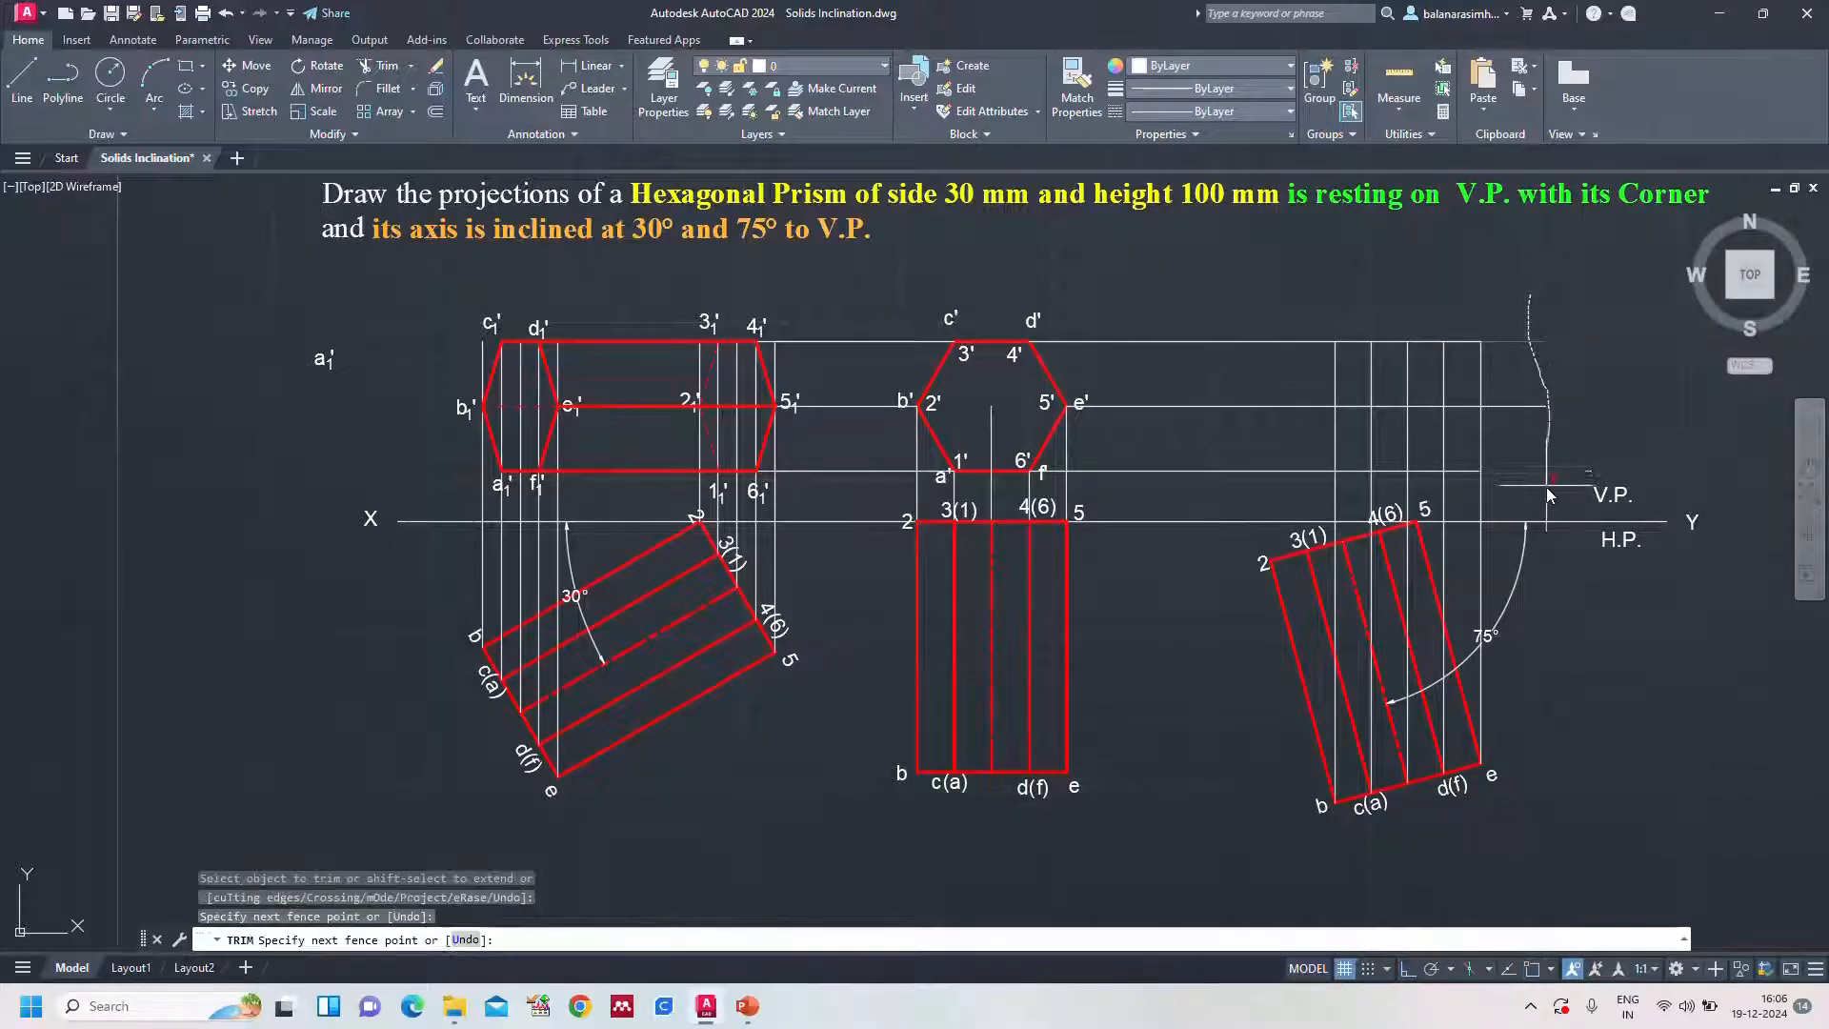
pyautogui.moveTo(1546, 487); pyautogui.dragTo(1546, 489)
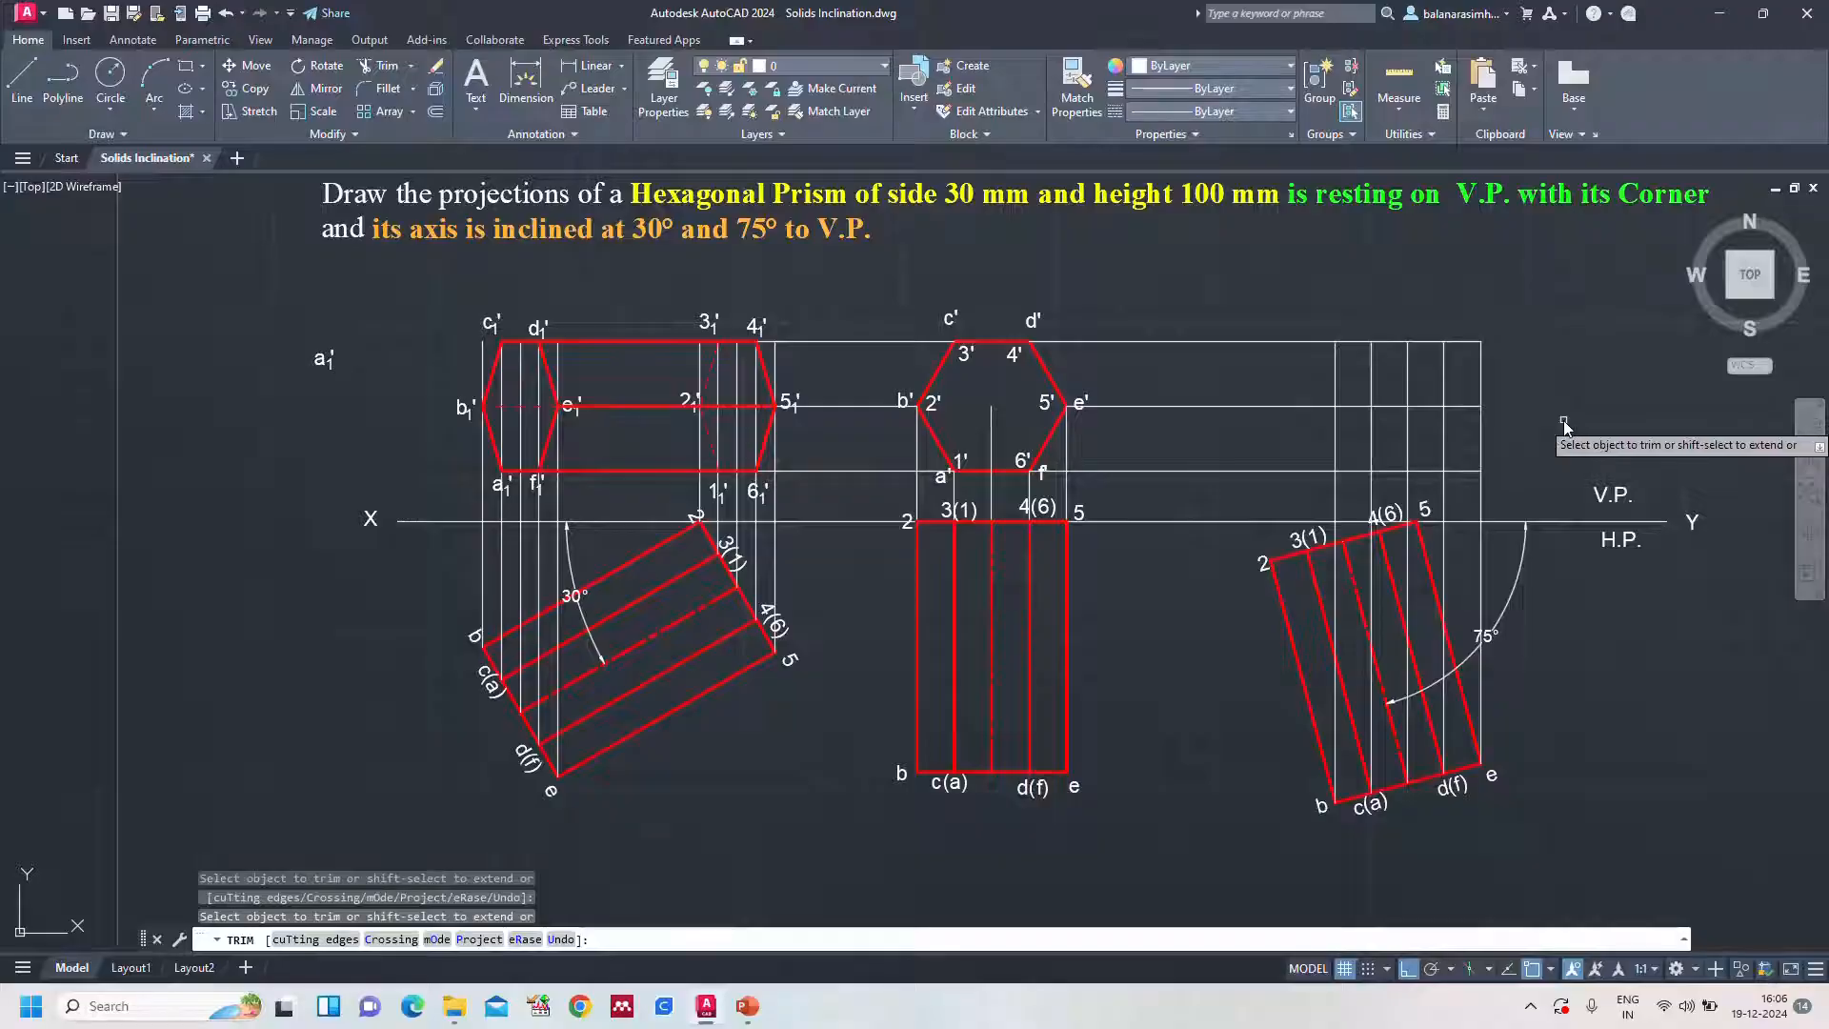
pyautogui.press('Escape')
# Move the spare a1' label from beside the first front view to the space beside the new projector grid
pyautogui.write('mt')
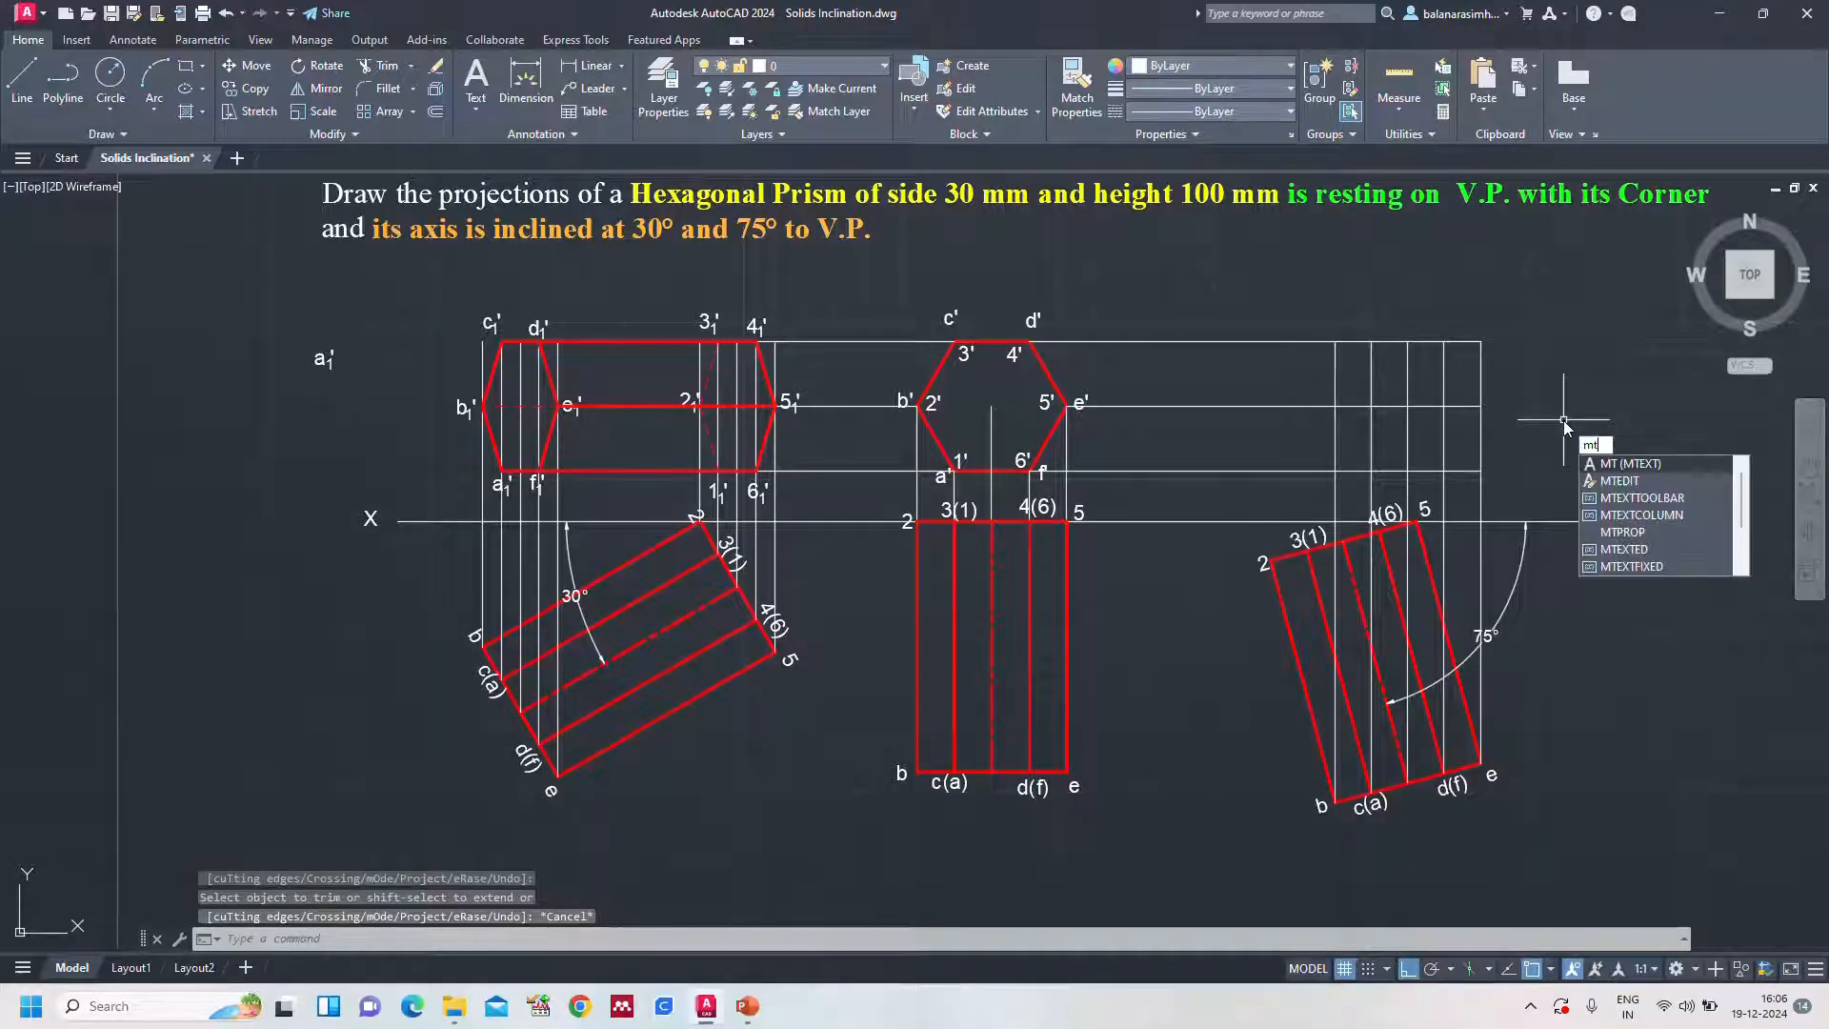
pyautogui.press('Escape')
pyautogui.click(325, 360)
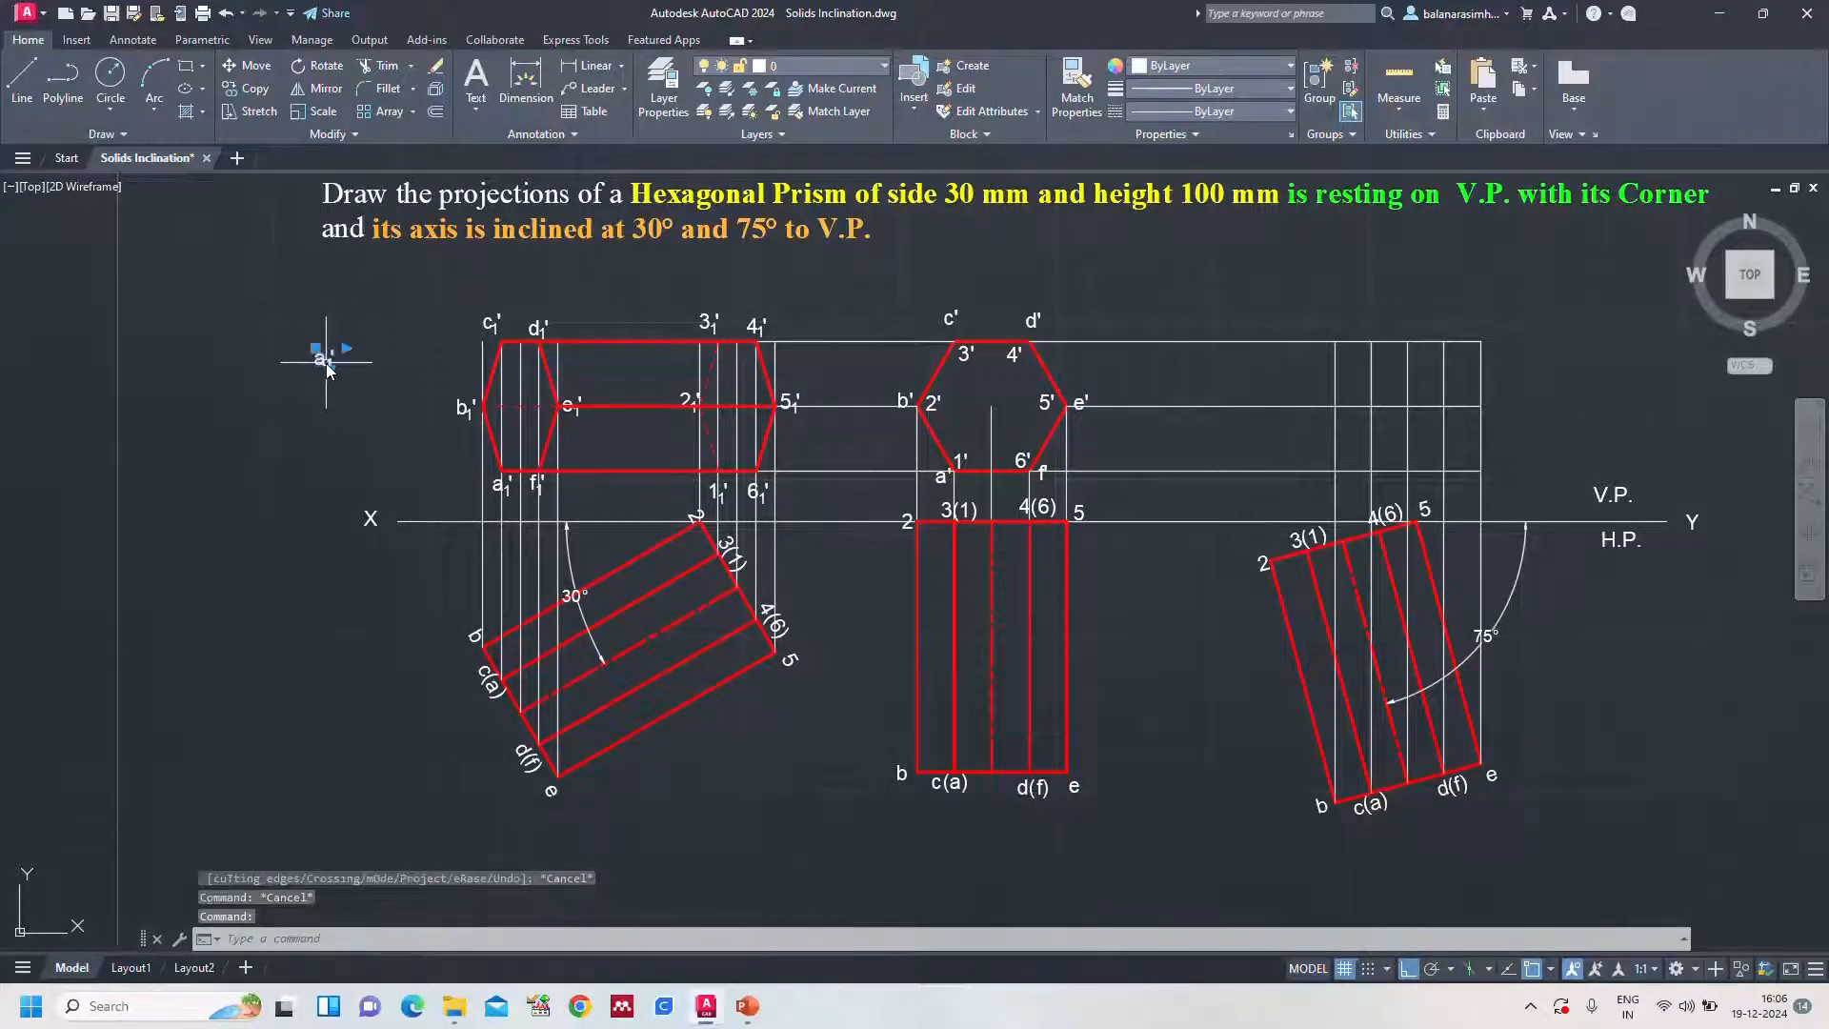
pyautogui.click(316, 349)
pyautogui.click(1562, 347)
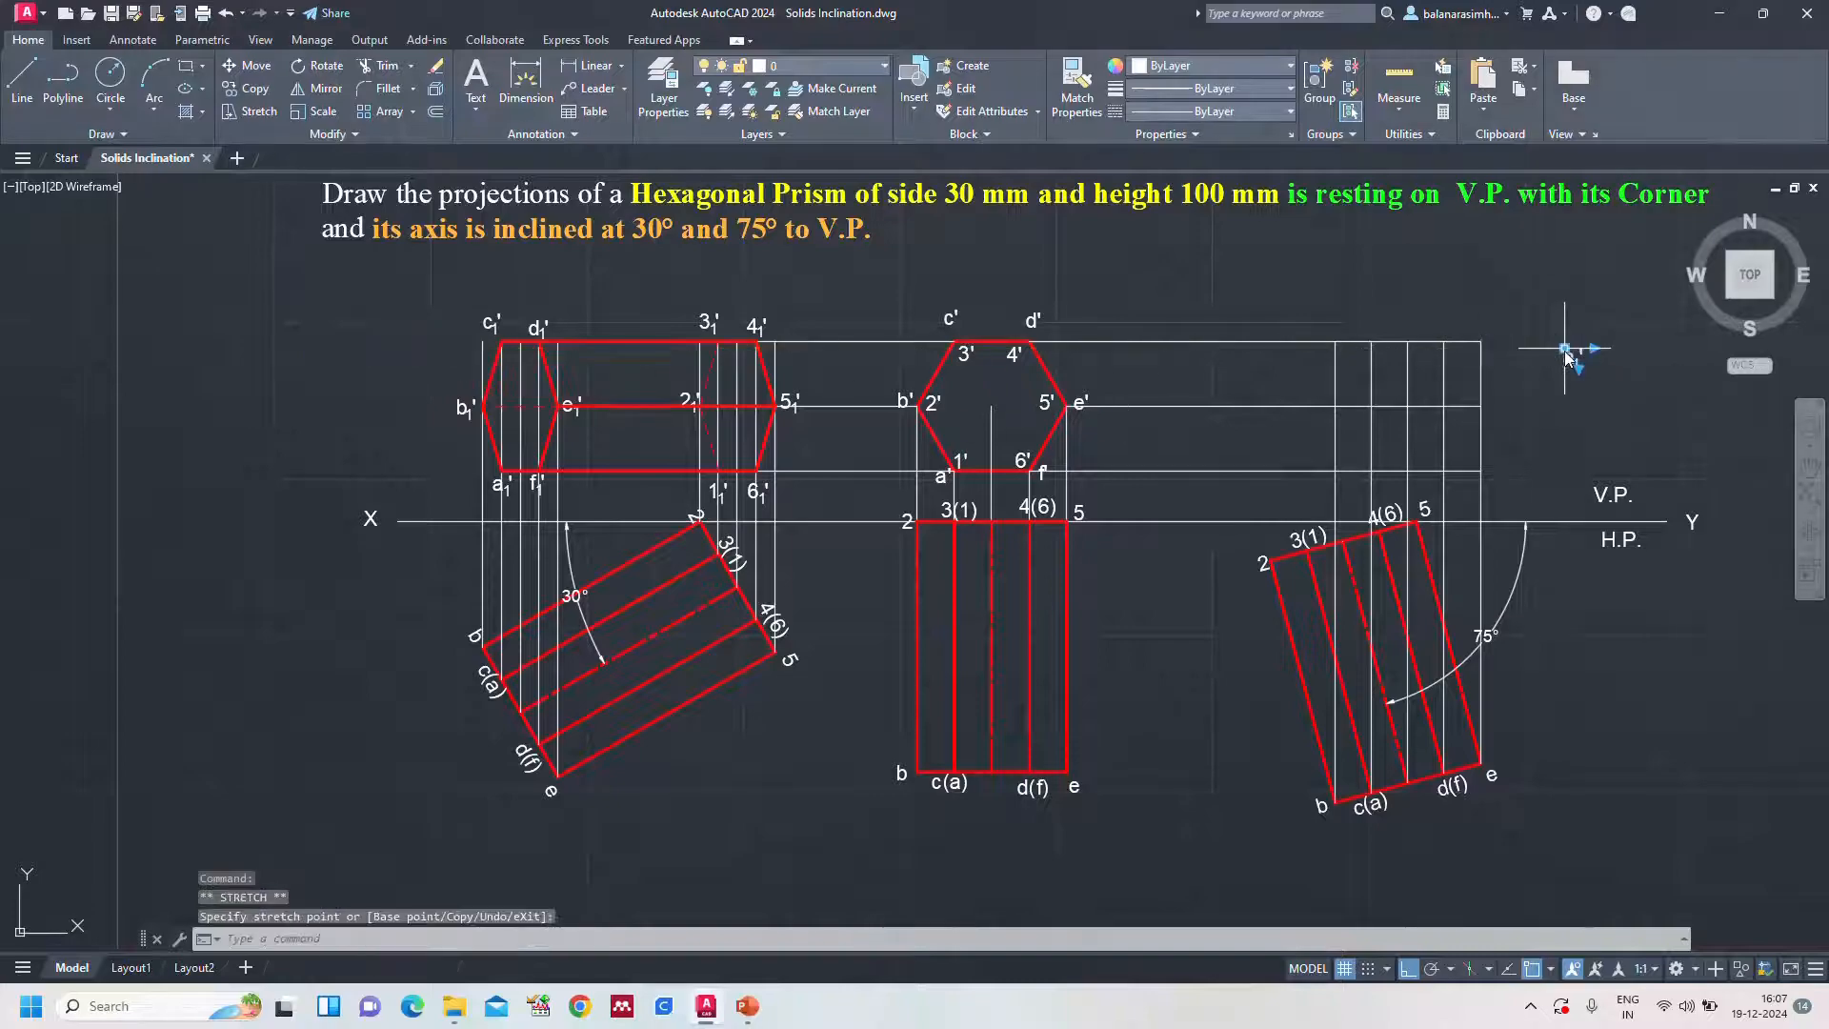
# Set the text height of the spare a1' label beside the projector grid to 4 and save the drawing
pyautogui.press('Escape')
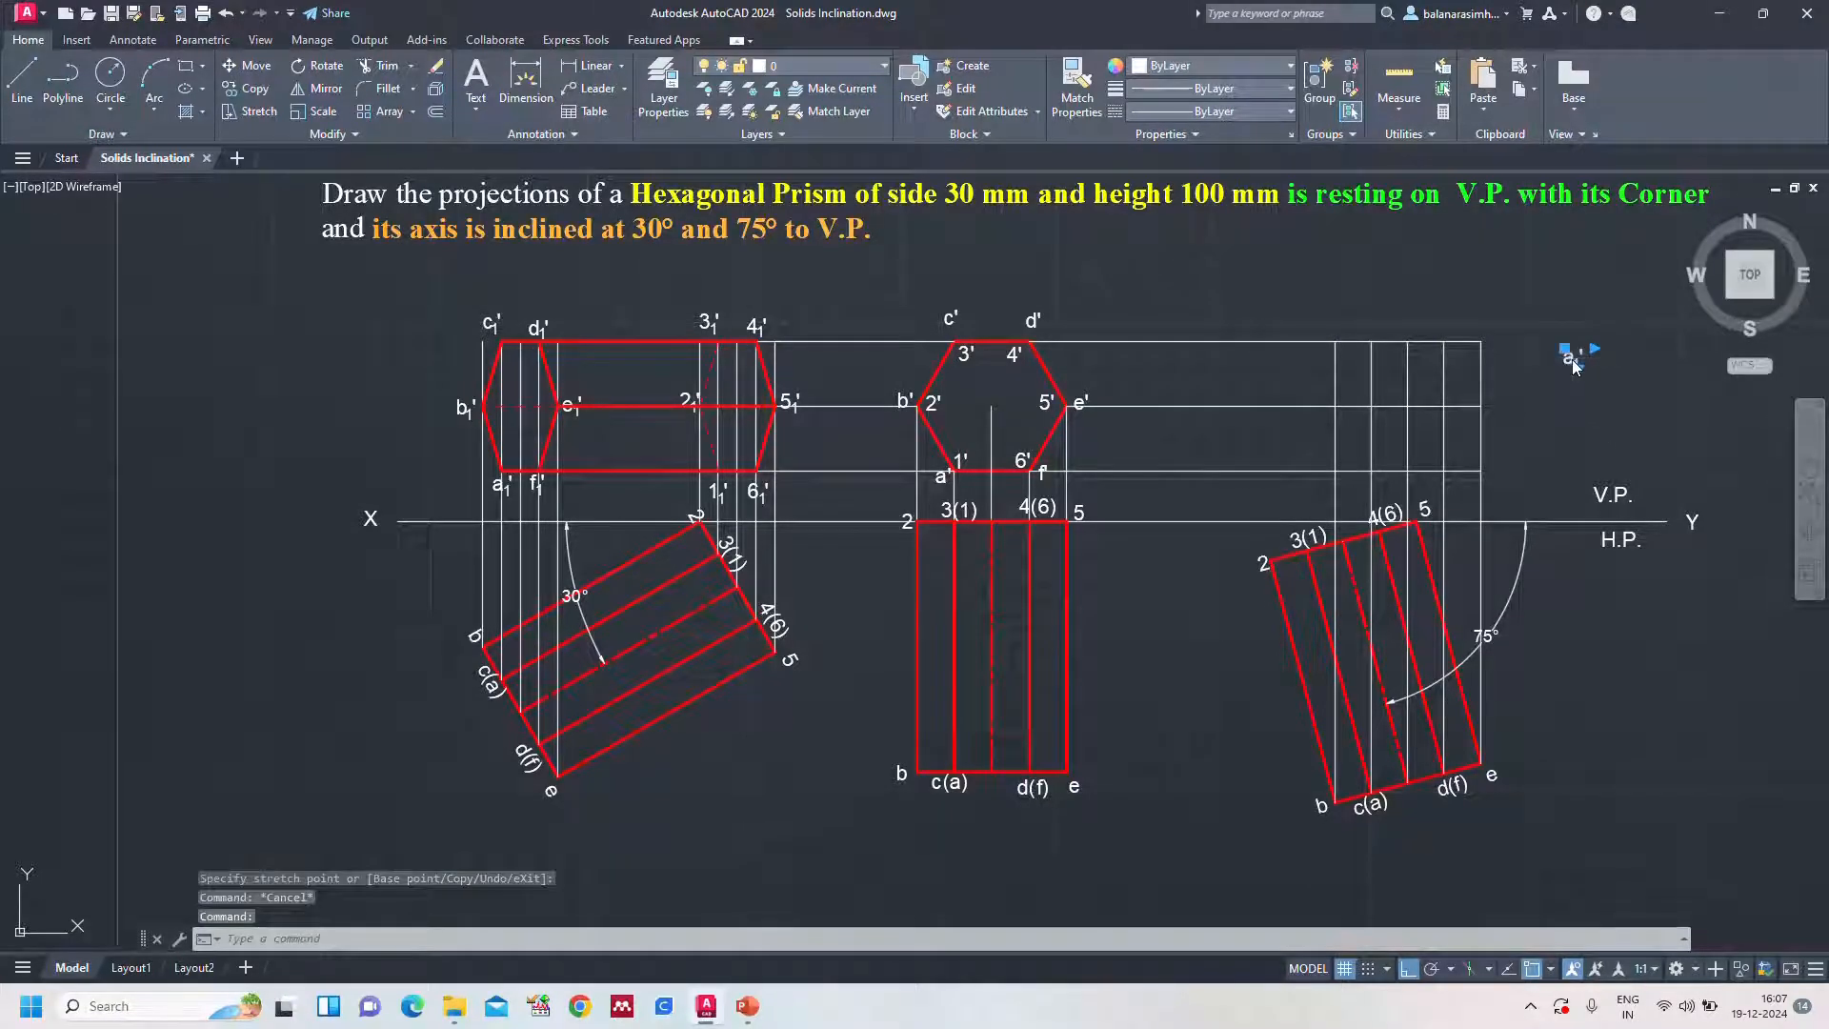
pyautogui.doubleClick(1572, 358)
pyautogui.hotkey('ctrl', 'a')
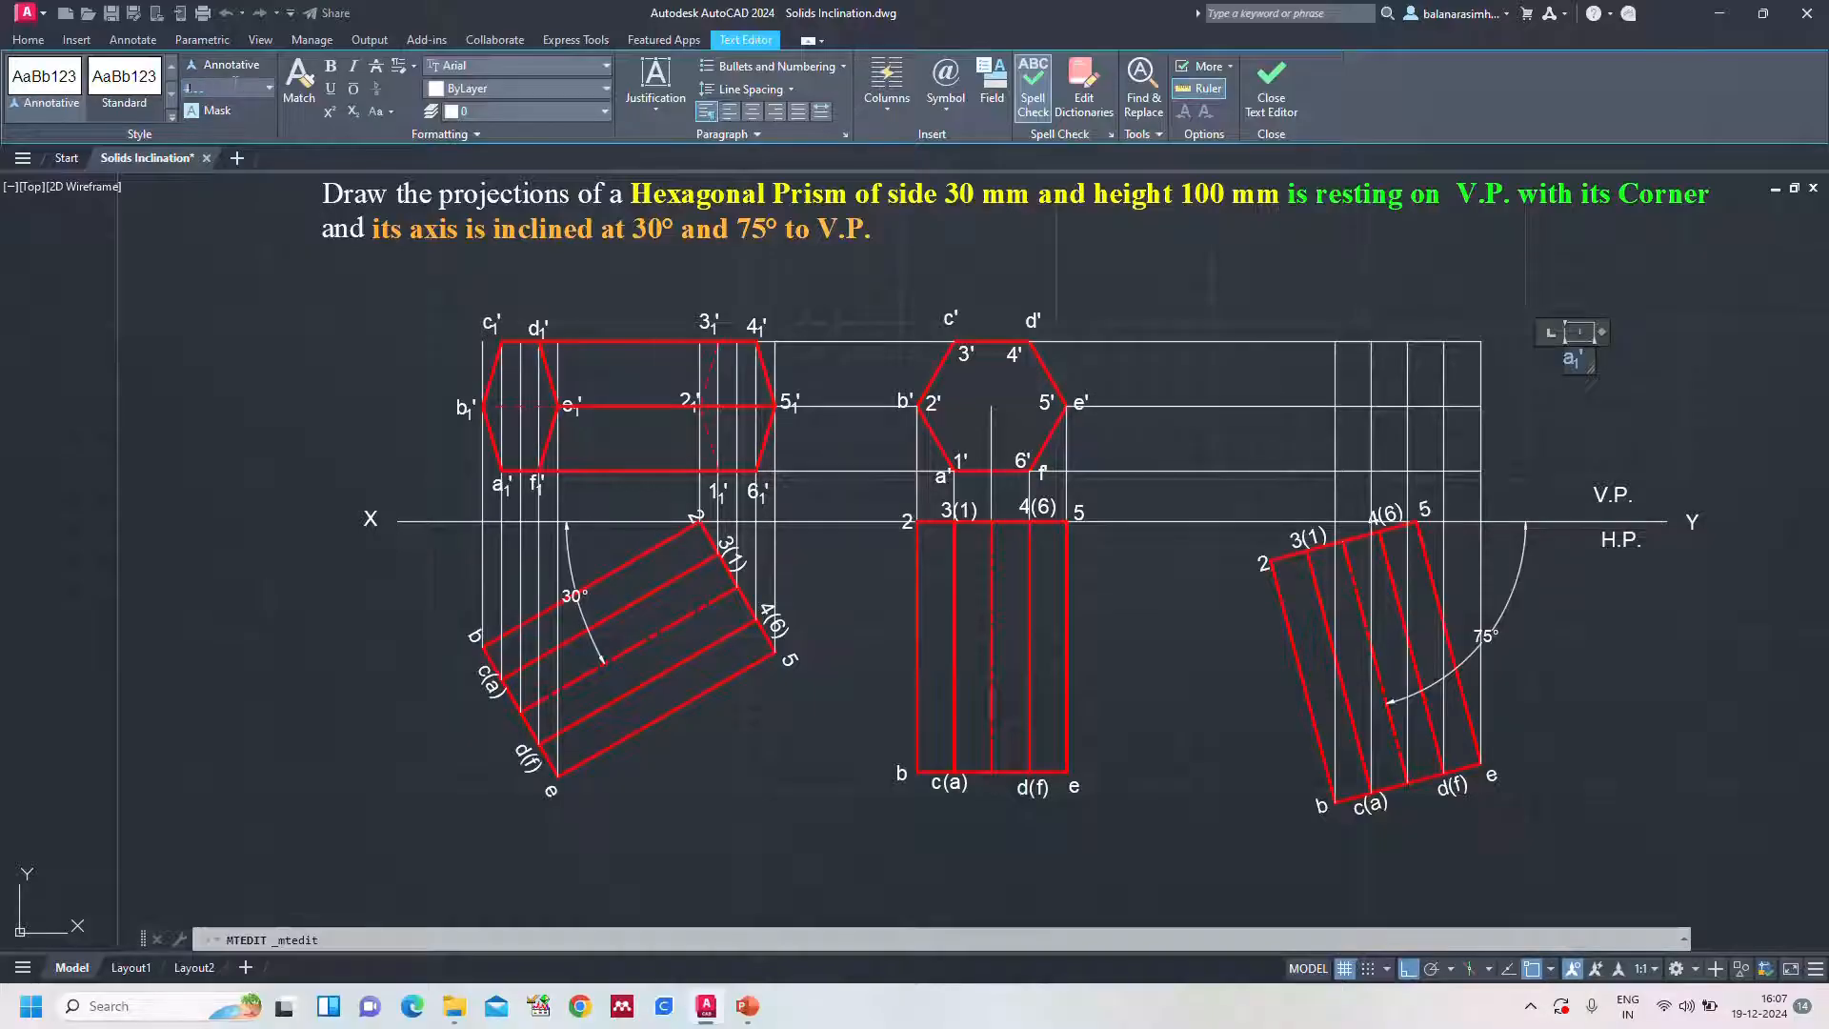
pyautogui.press('Escape')
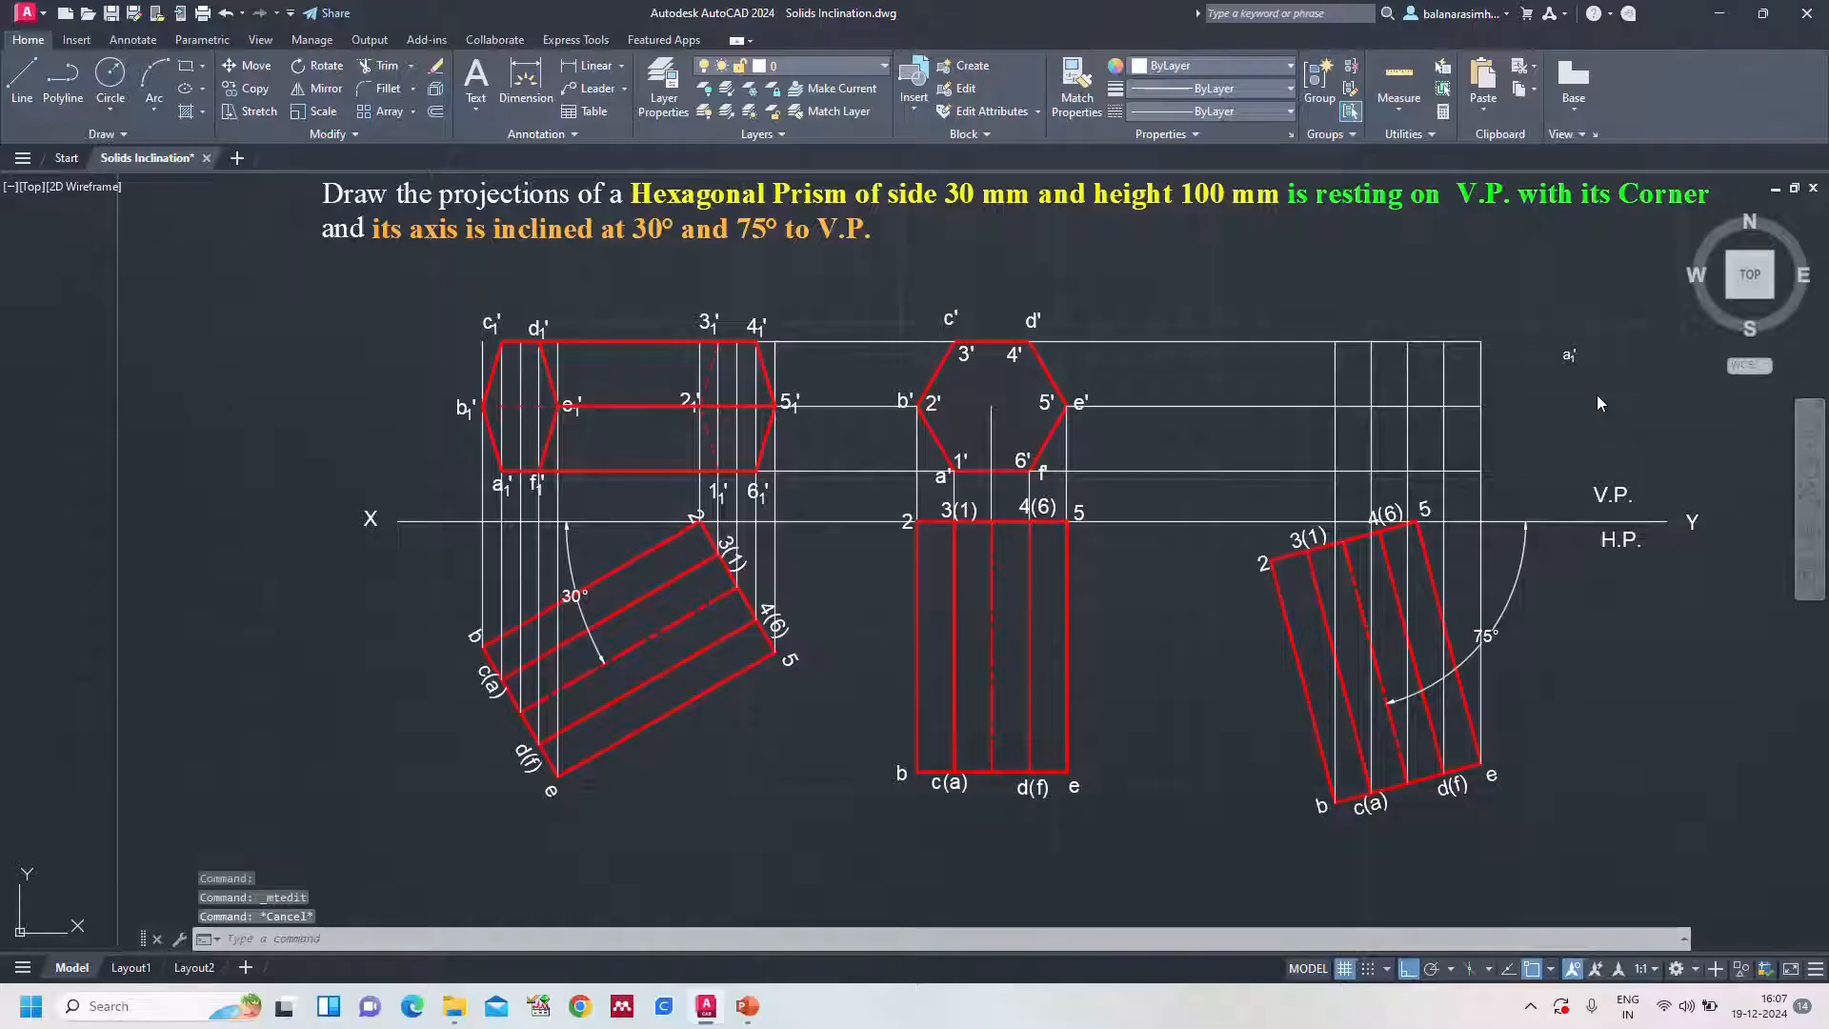
pyautogui.hotkey('ctrl', 's')
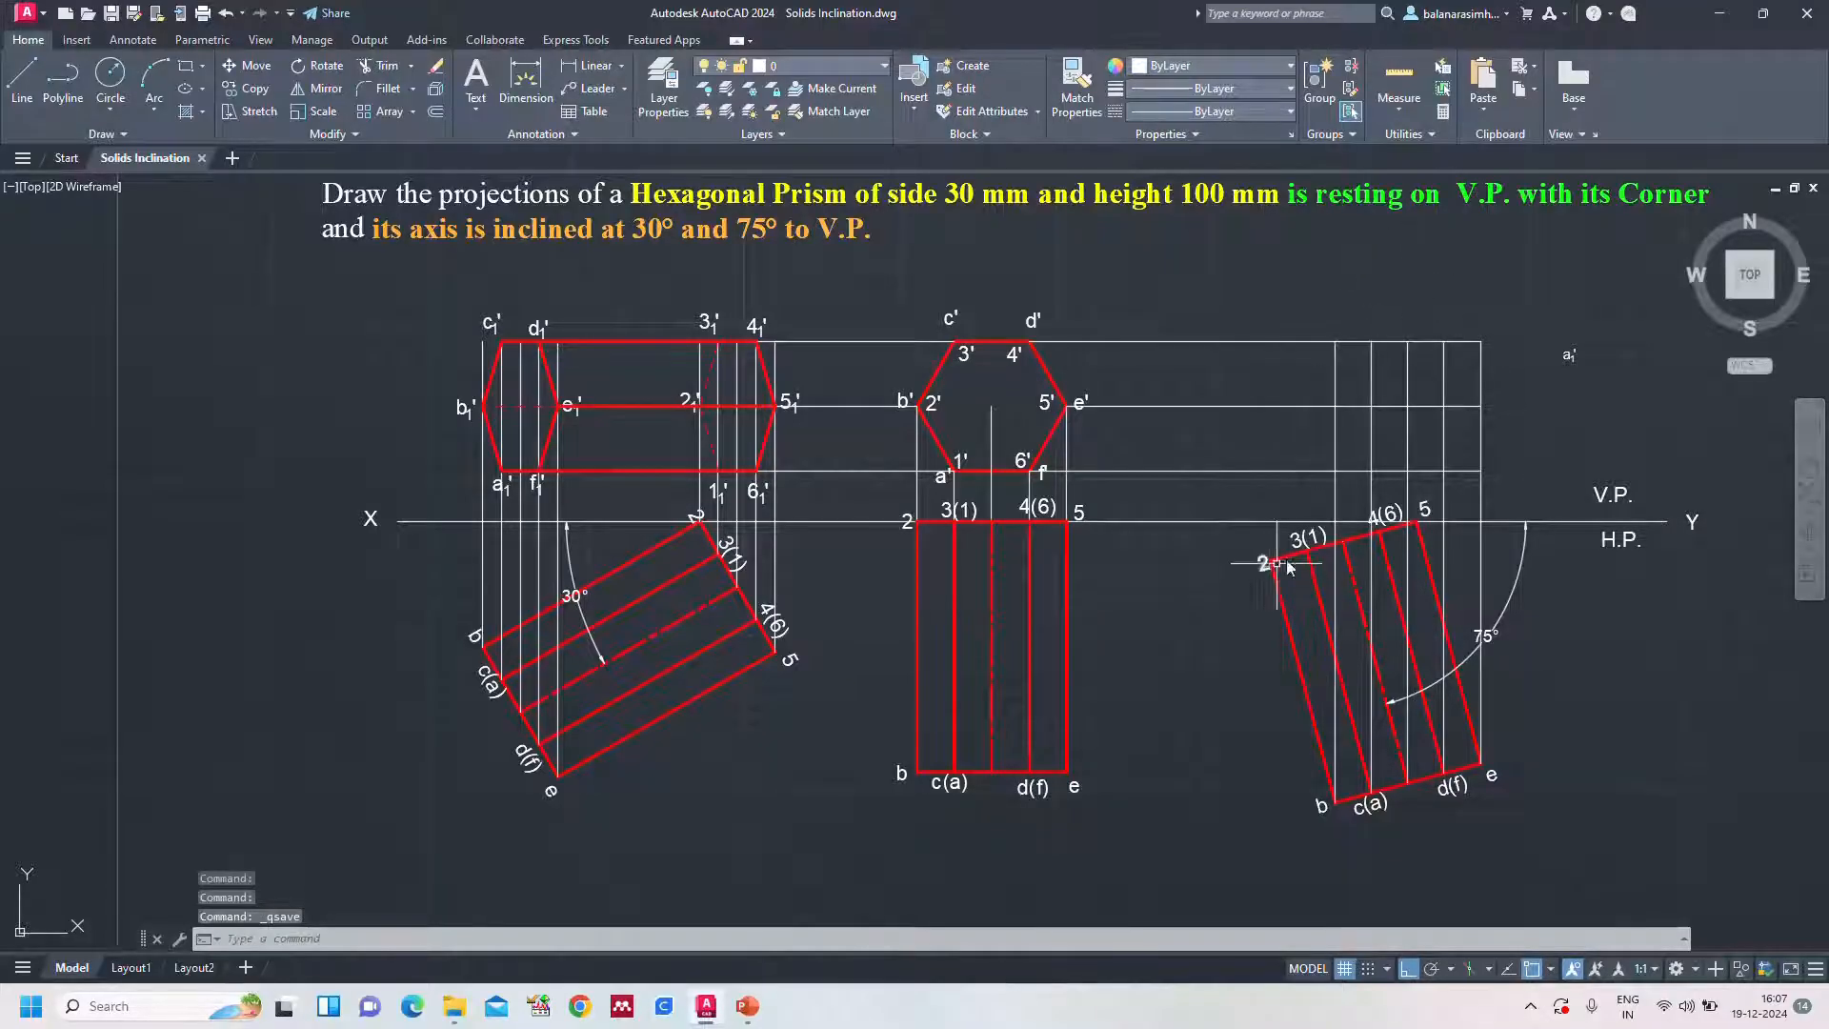
# Narrow the text frame of the spare a1' label to about 7.7 wide
pyautogui.doubleClick(1569, 354)
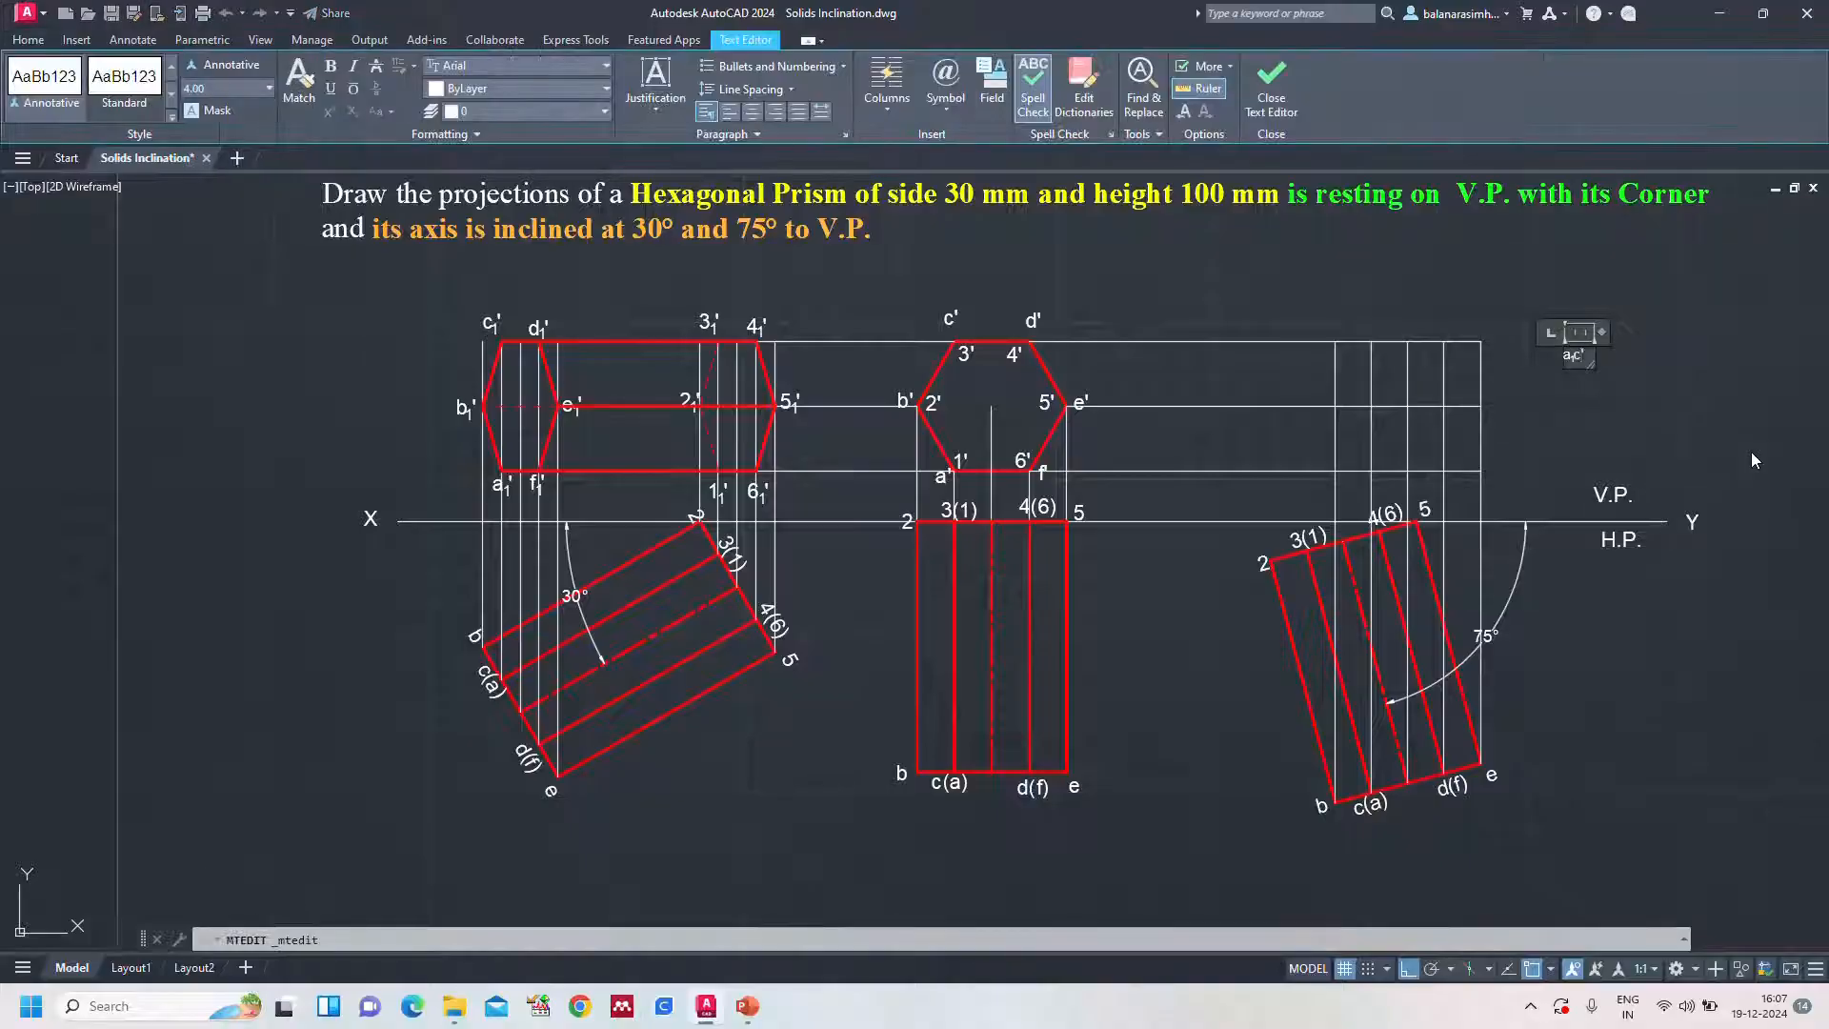
pyautogui.click(1652, 363)
pyautogui.doubleClick(1576, 358)
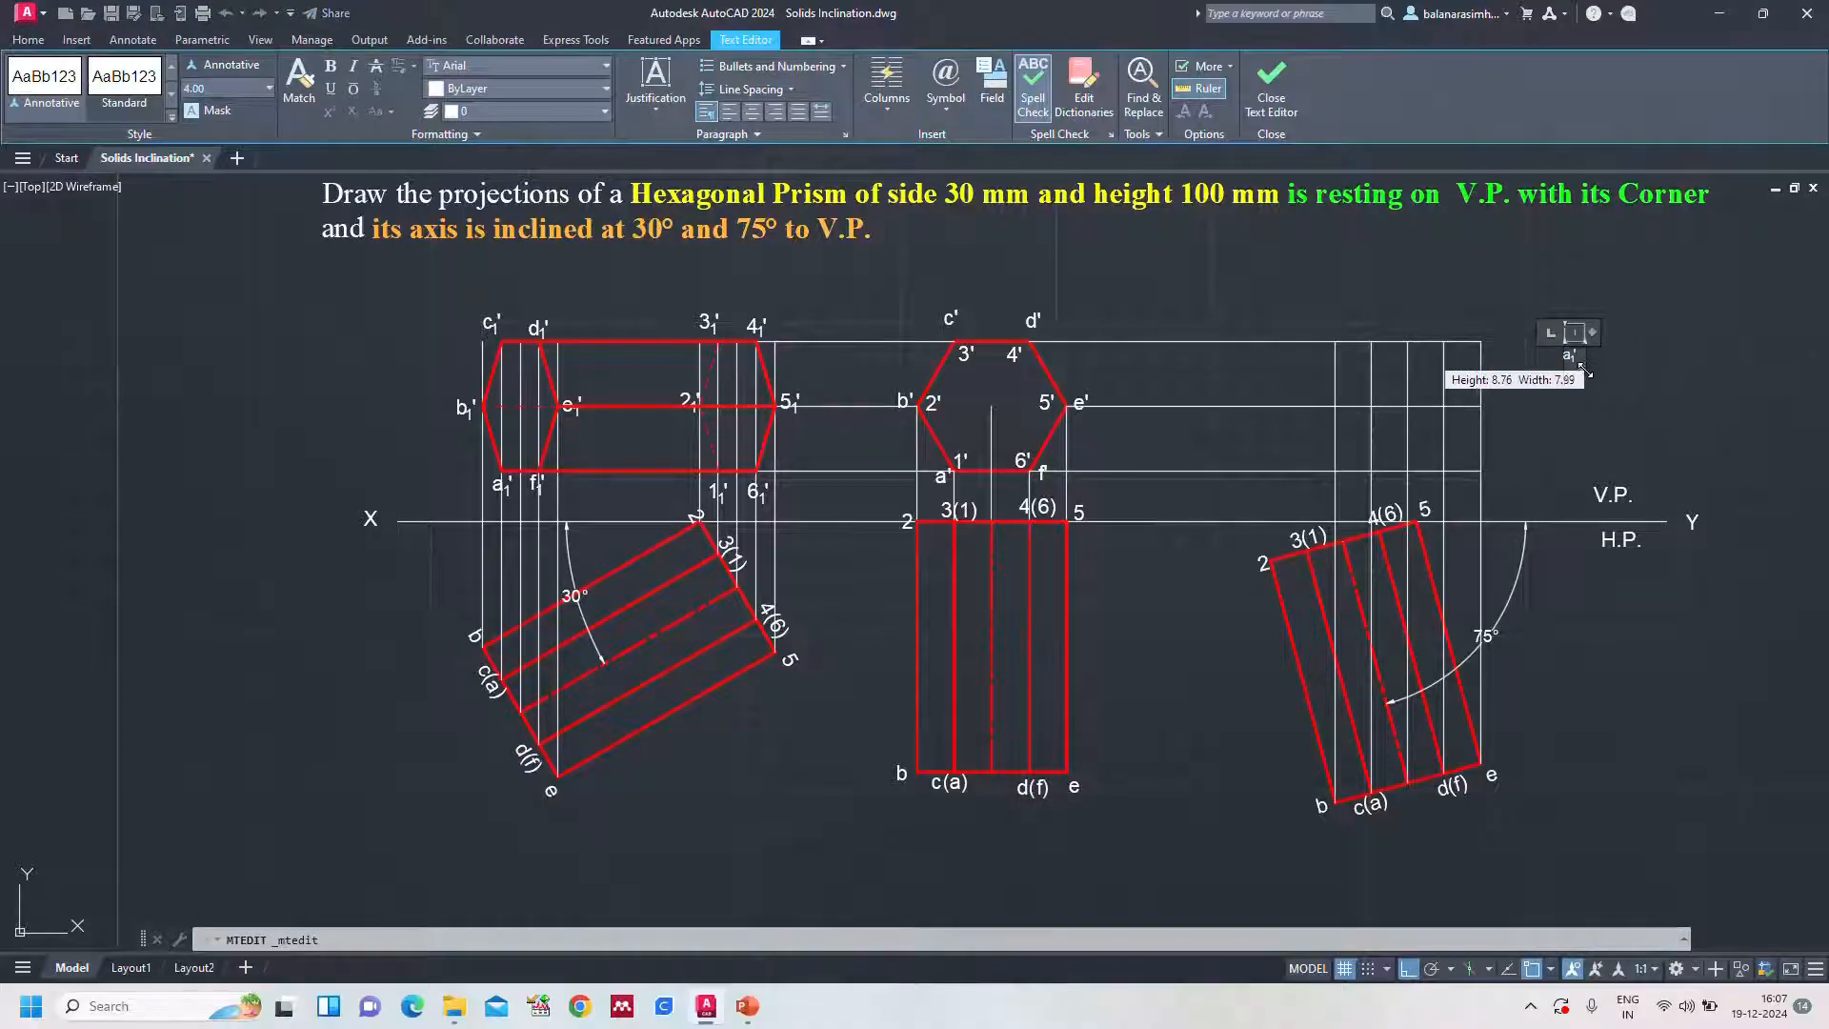
pyautogui.press('Escape')
pyautogui.write('z')
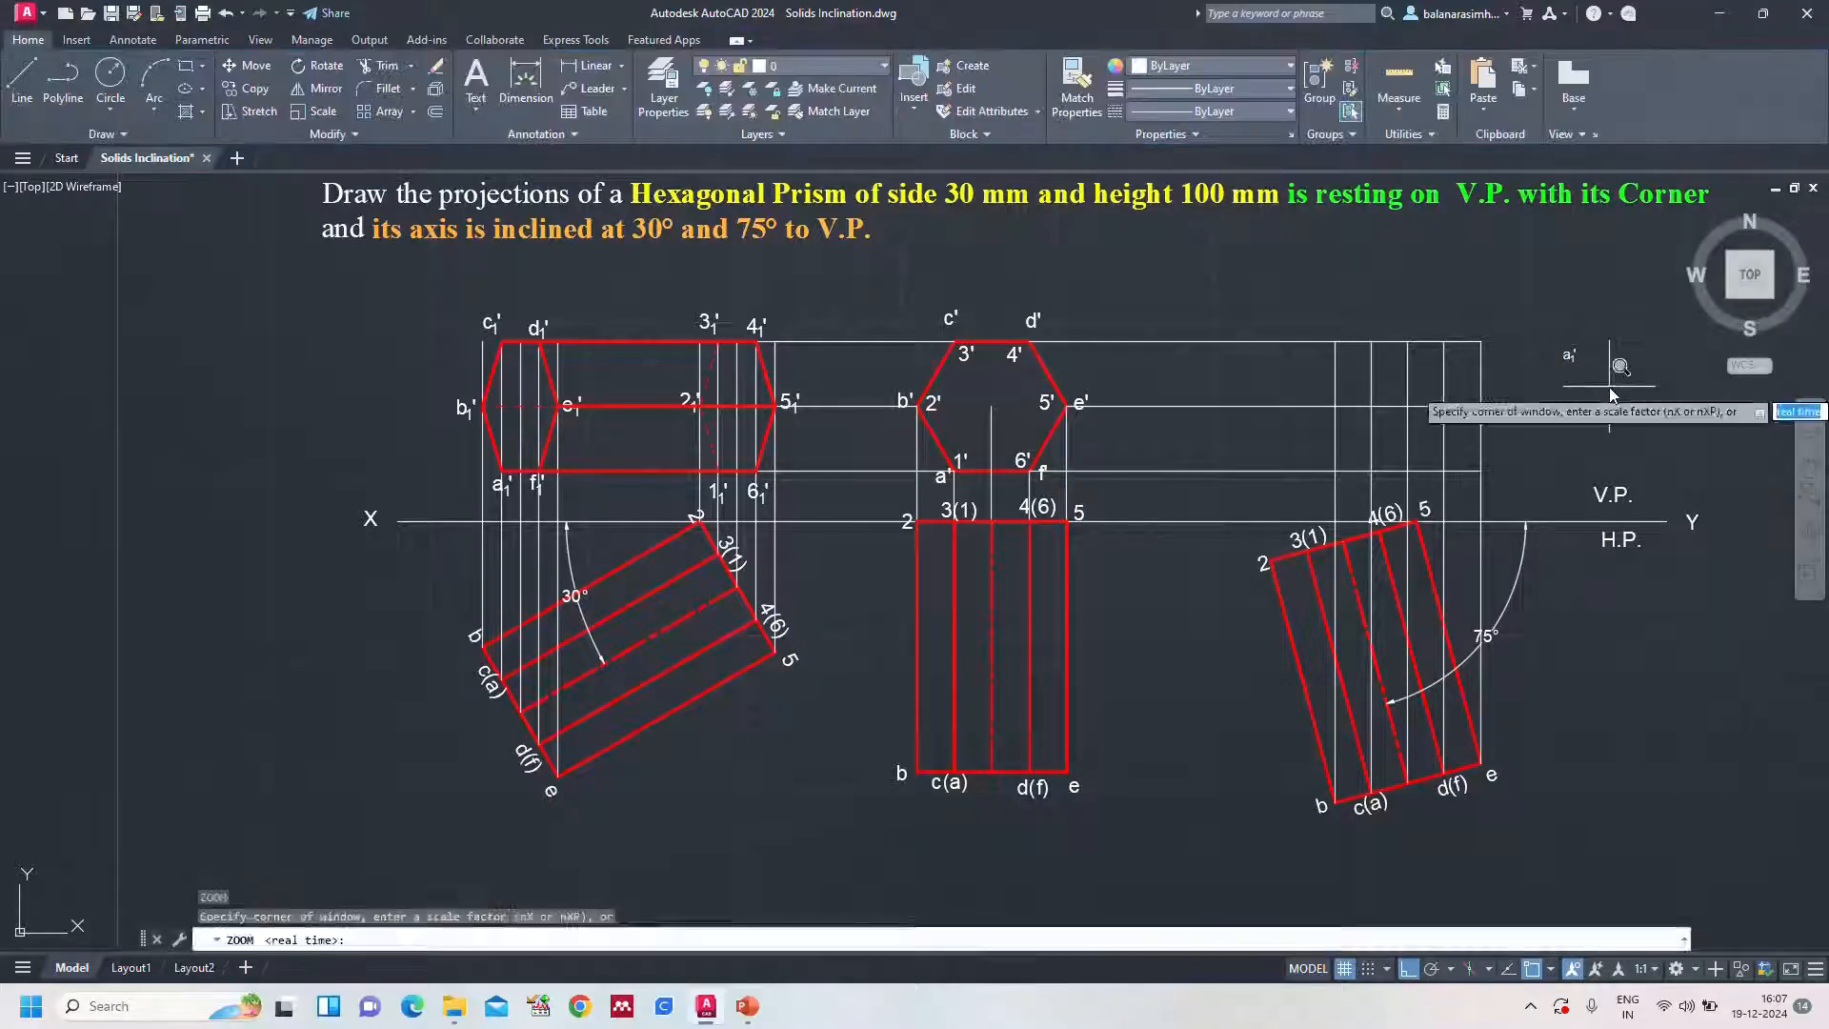
pyautogui.press('Return')
pyautogui.write('a')
pyautogui.press('Return')
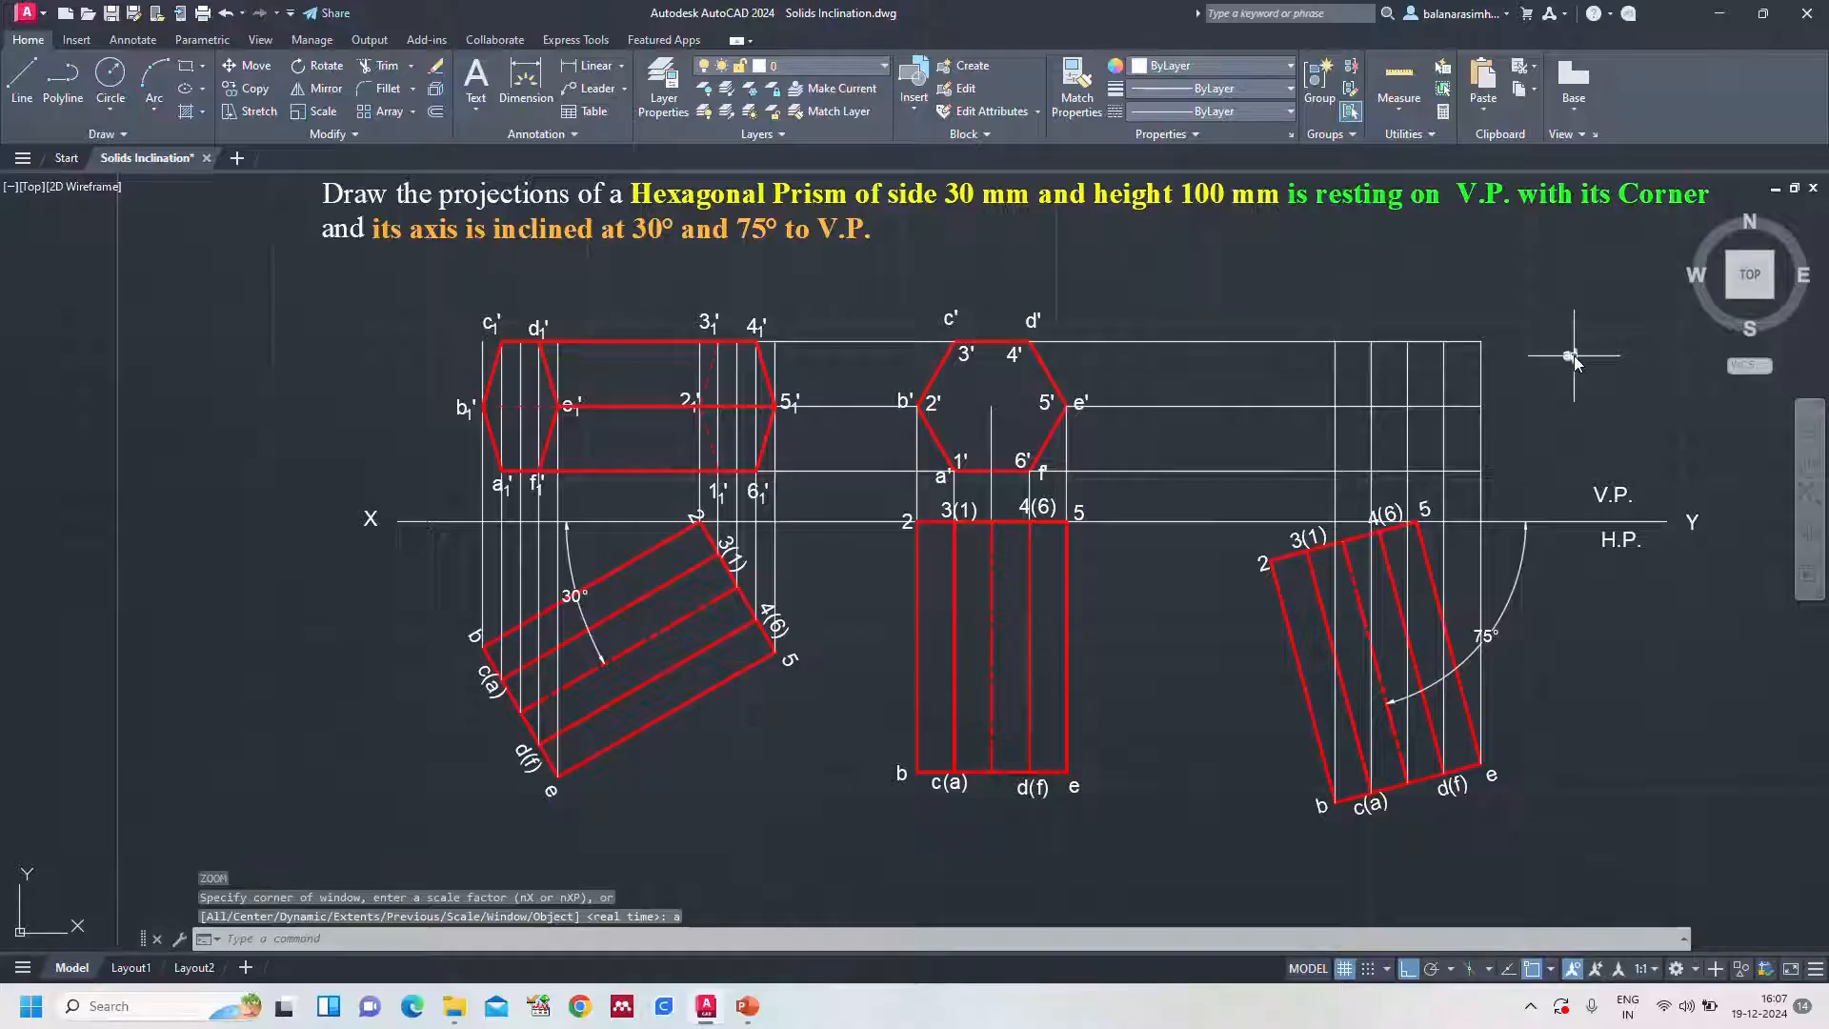
# With Ortho off, make multiple copies of the spare a1' label beside the six base-corner intersections of the new projector grid
pyautogui.click(1571, 357)
pyautogui.press('Return')
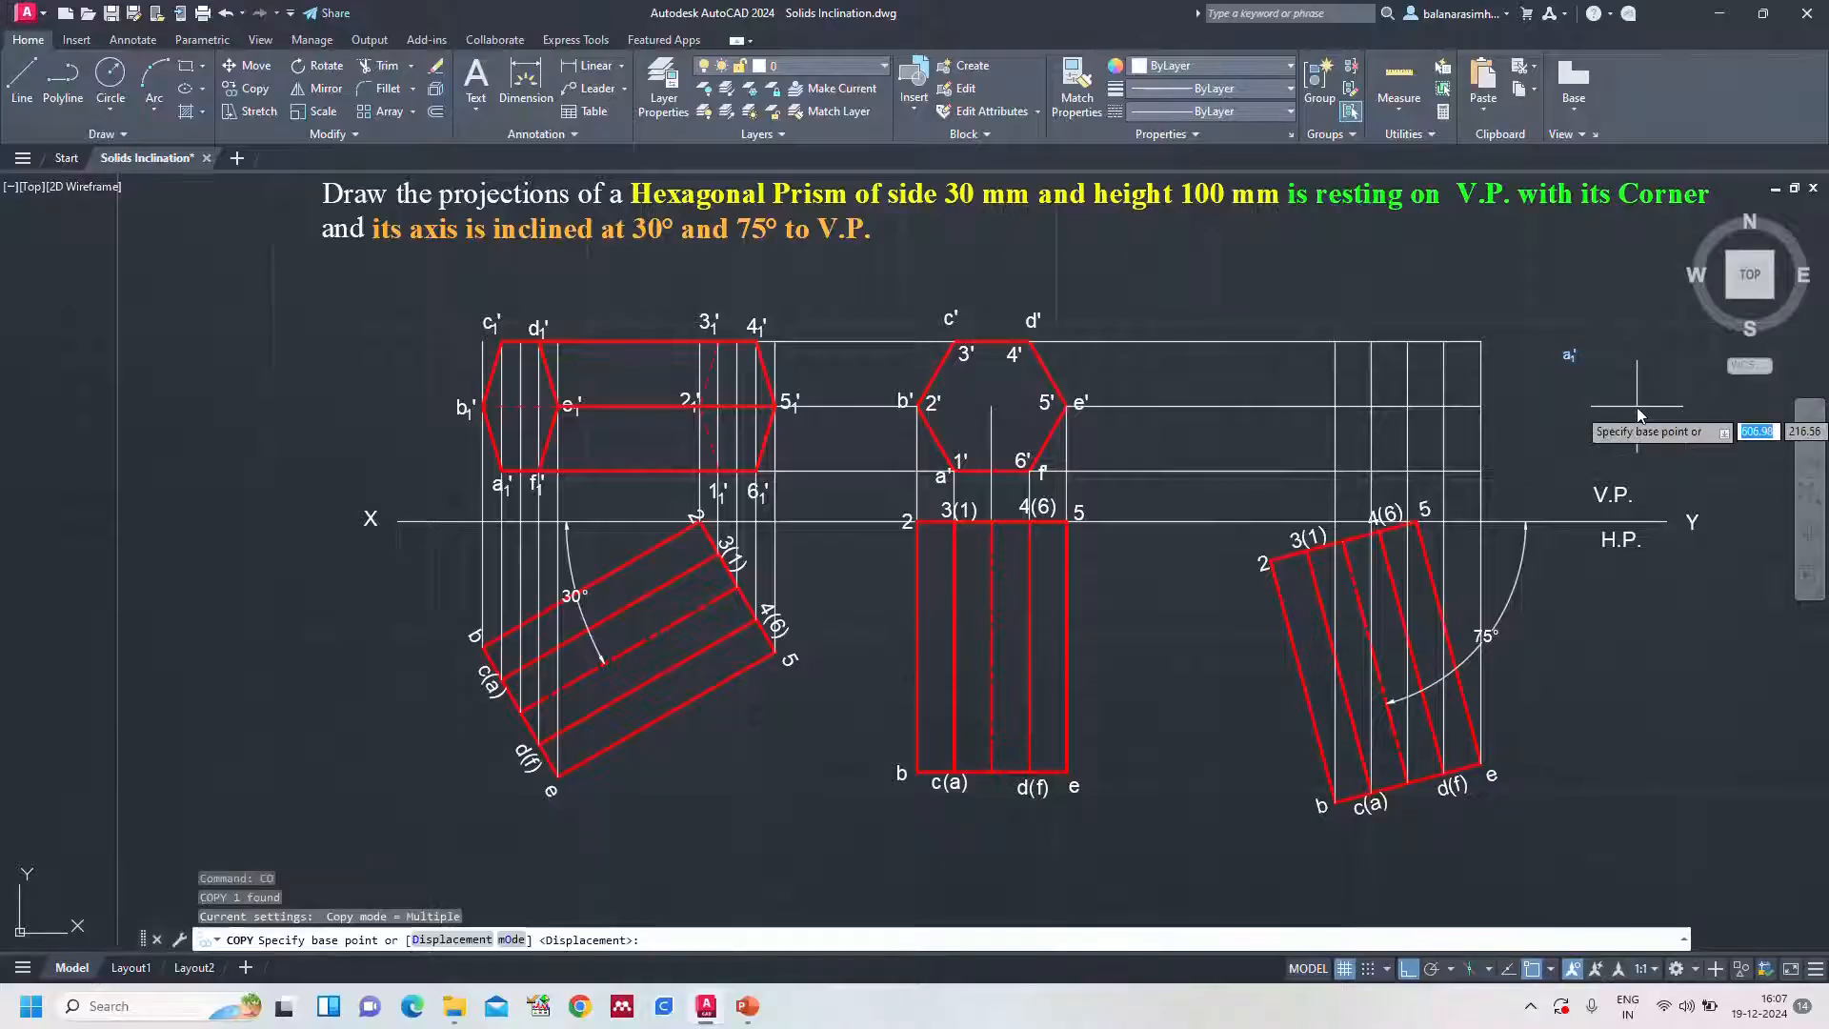
pyautogui.click(515, 940)
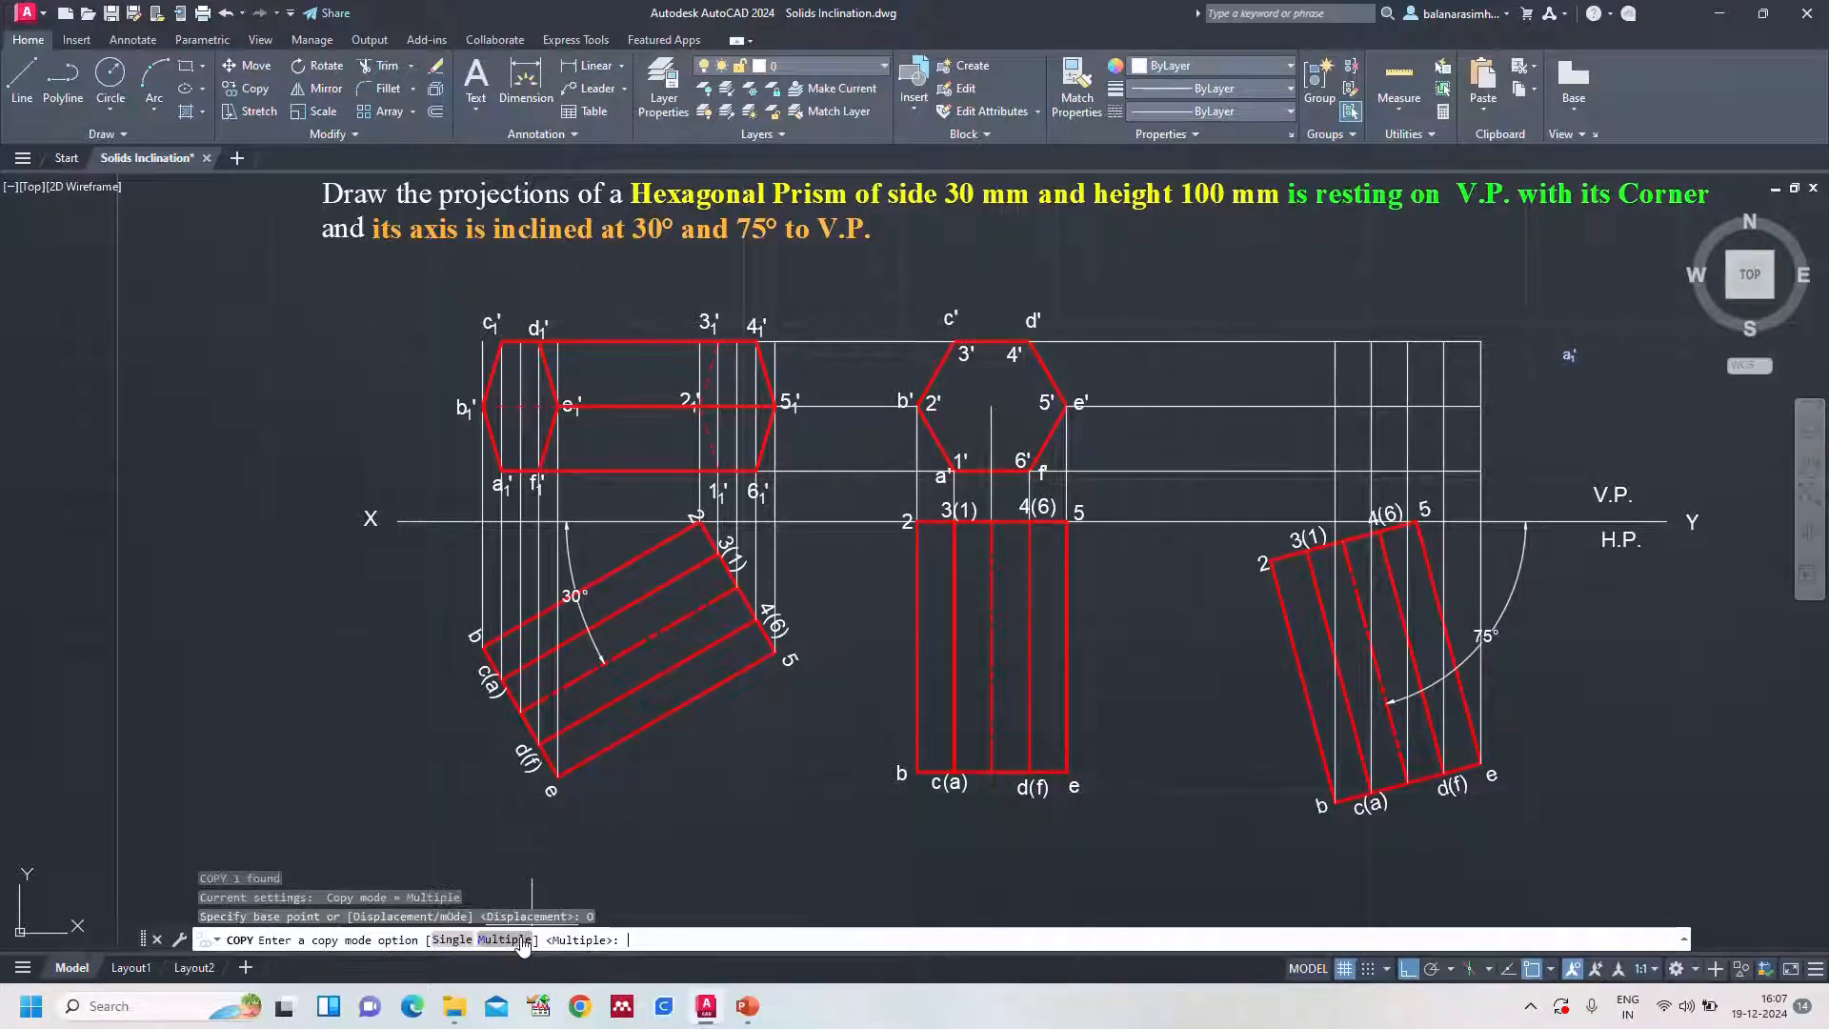
pyautogui.click(519, 941)
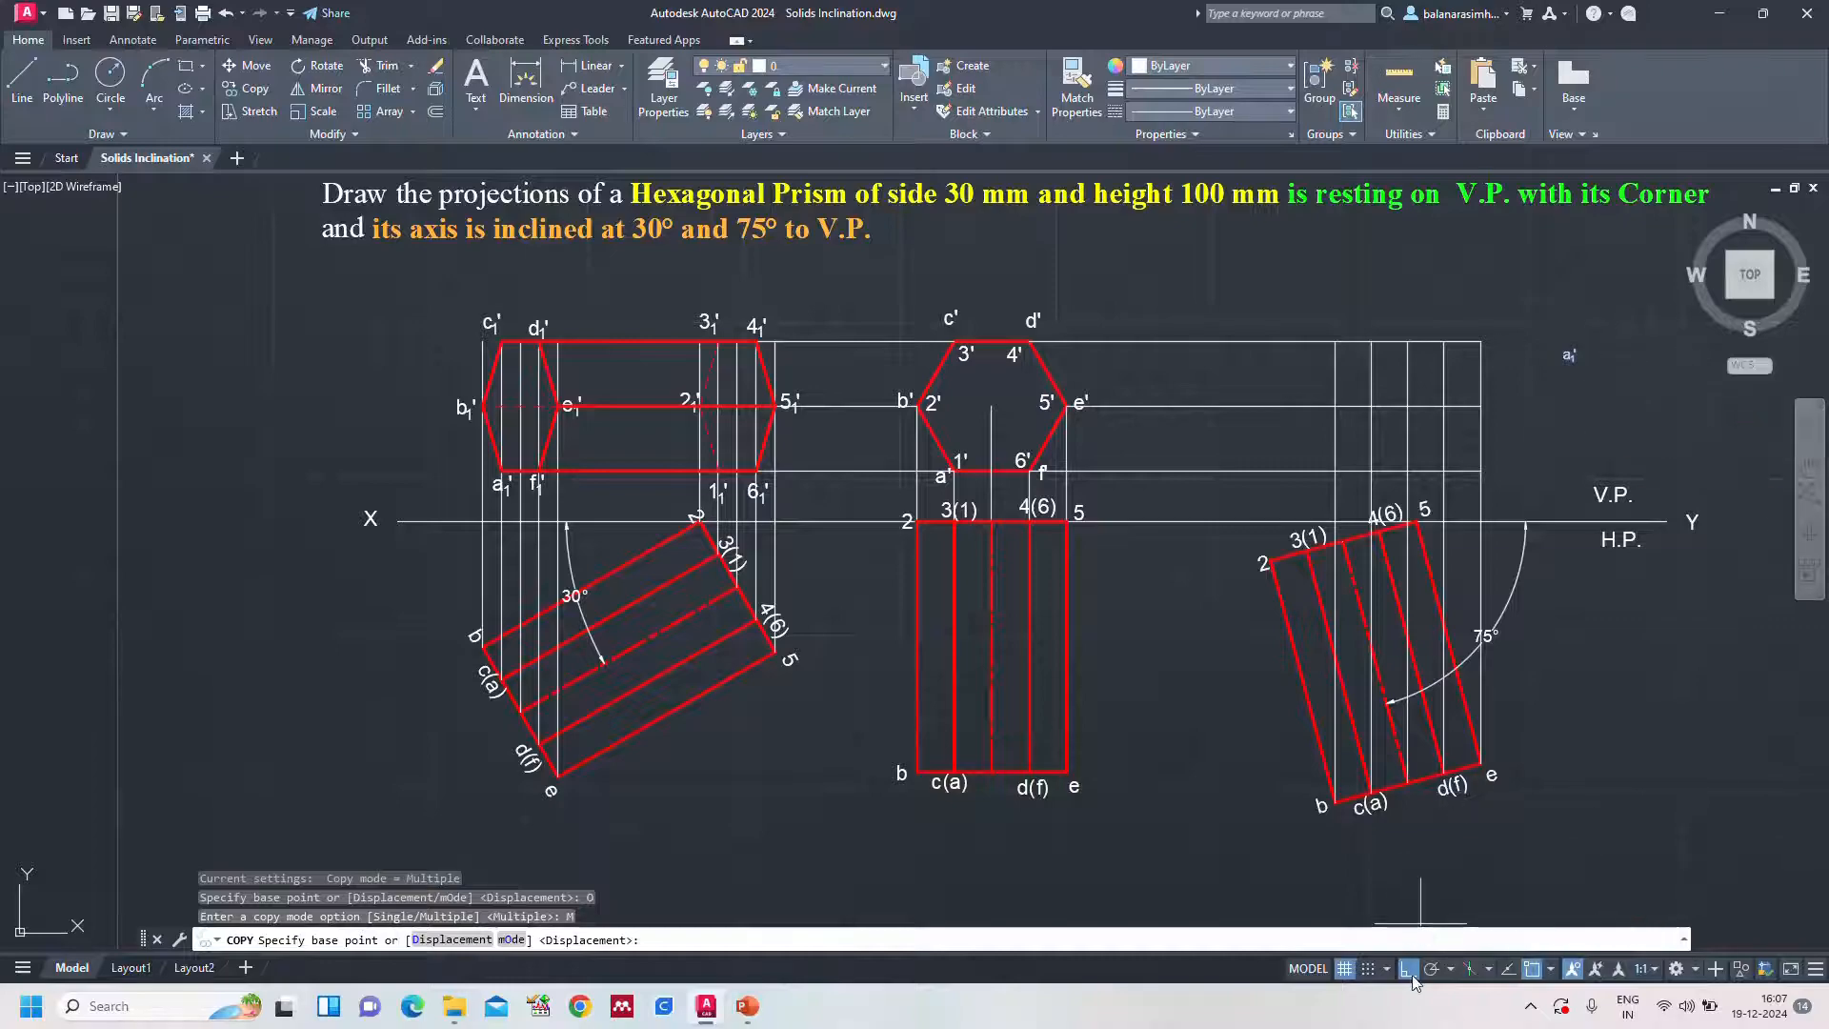
pyautogui.click(1562, 379)
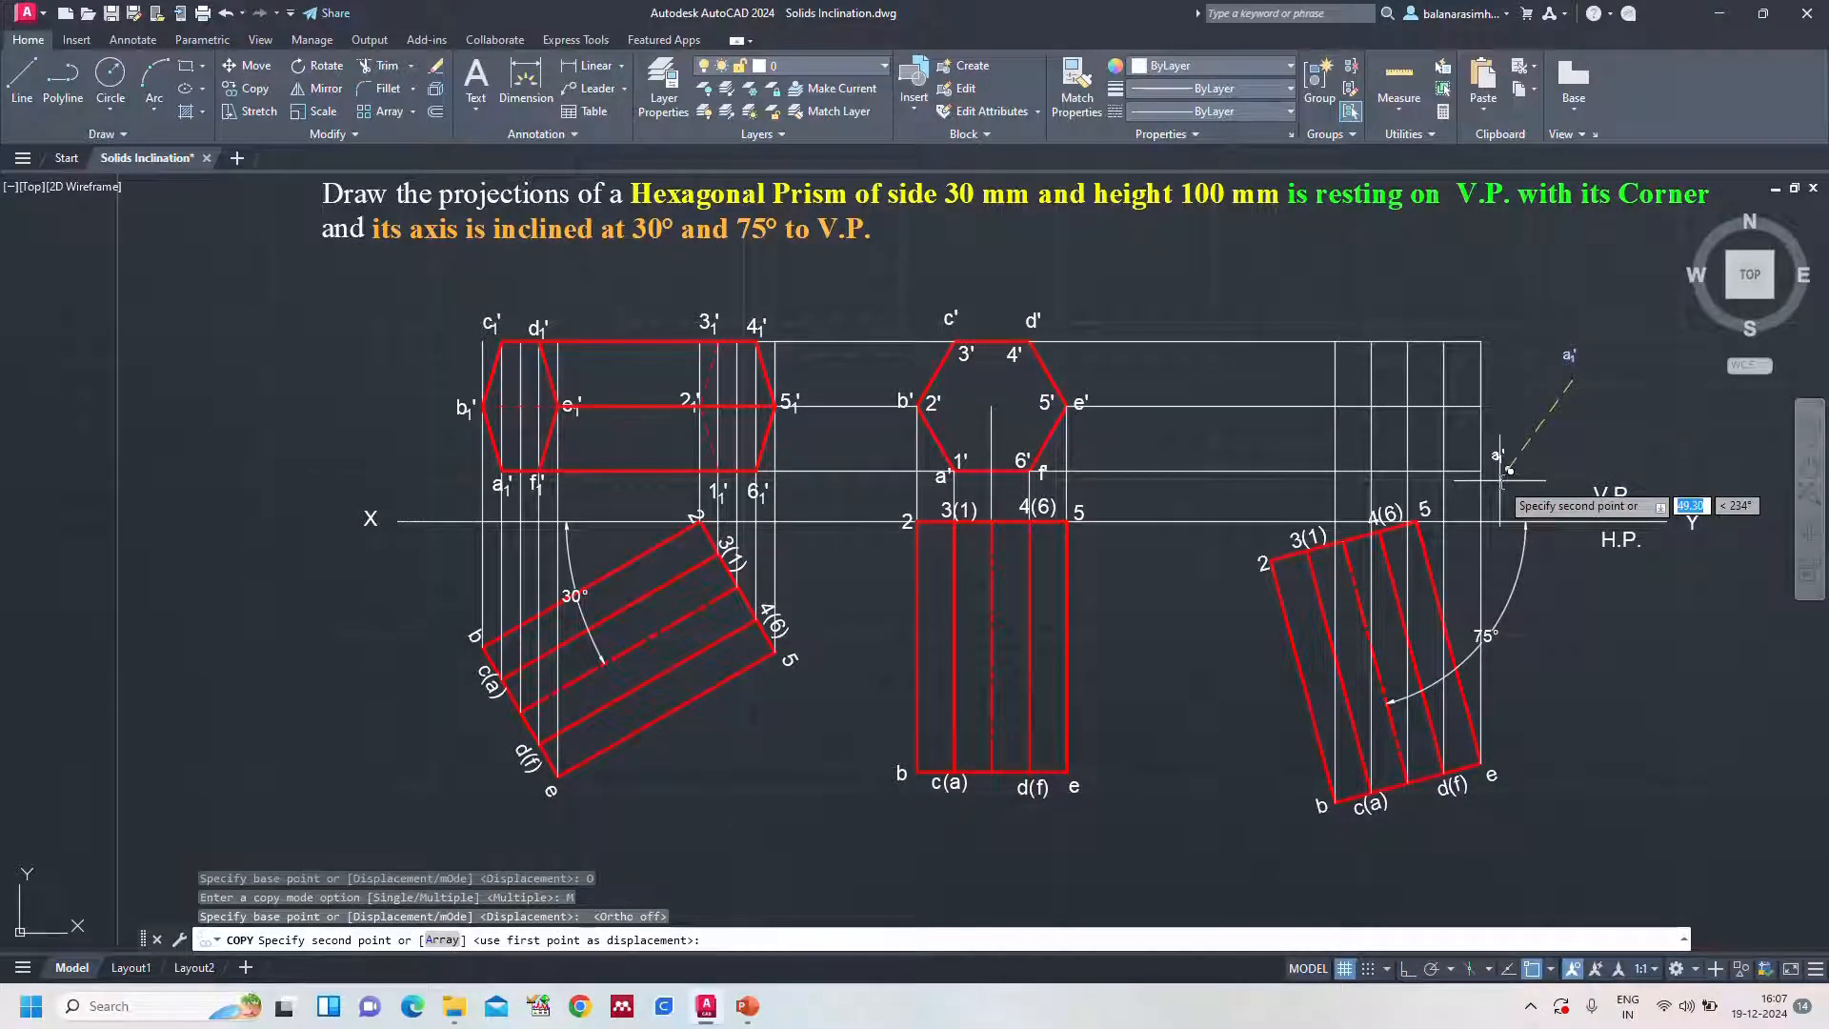
pyautogui.scroll(2, 1524, 534)
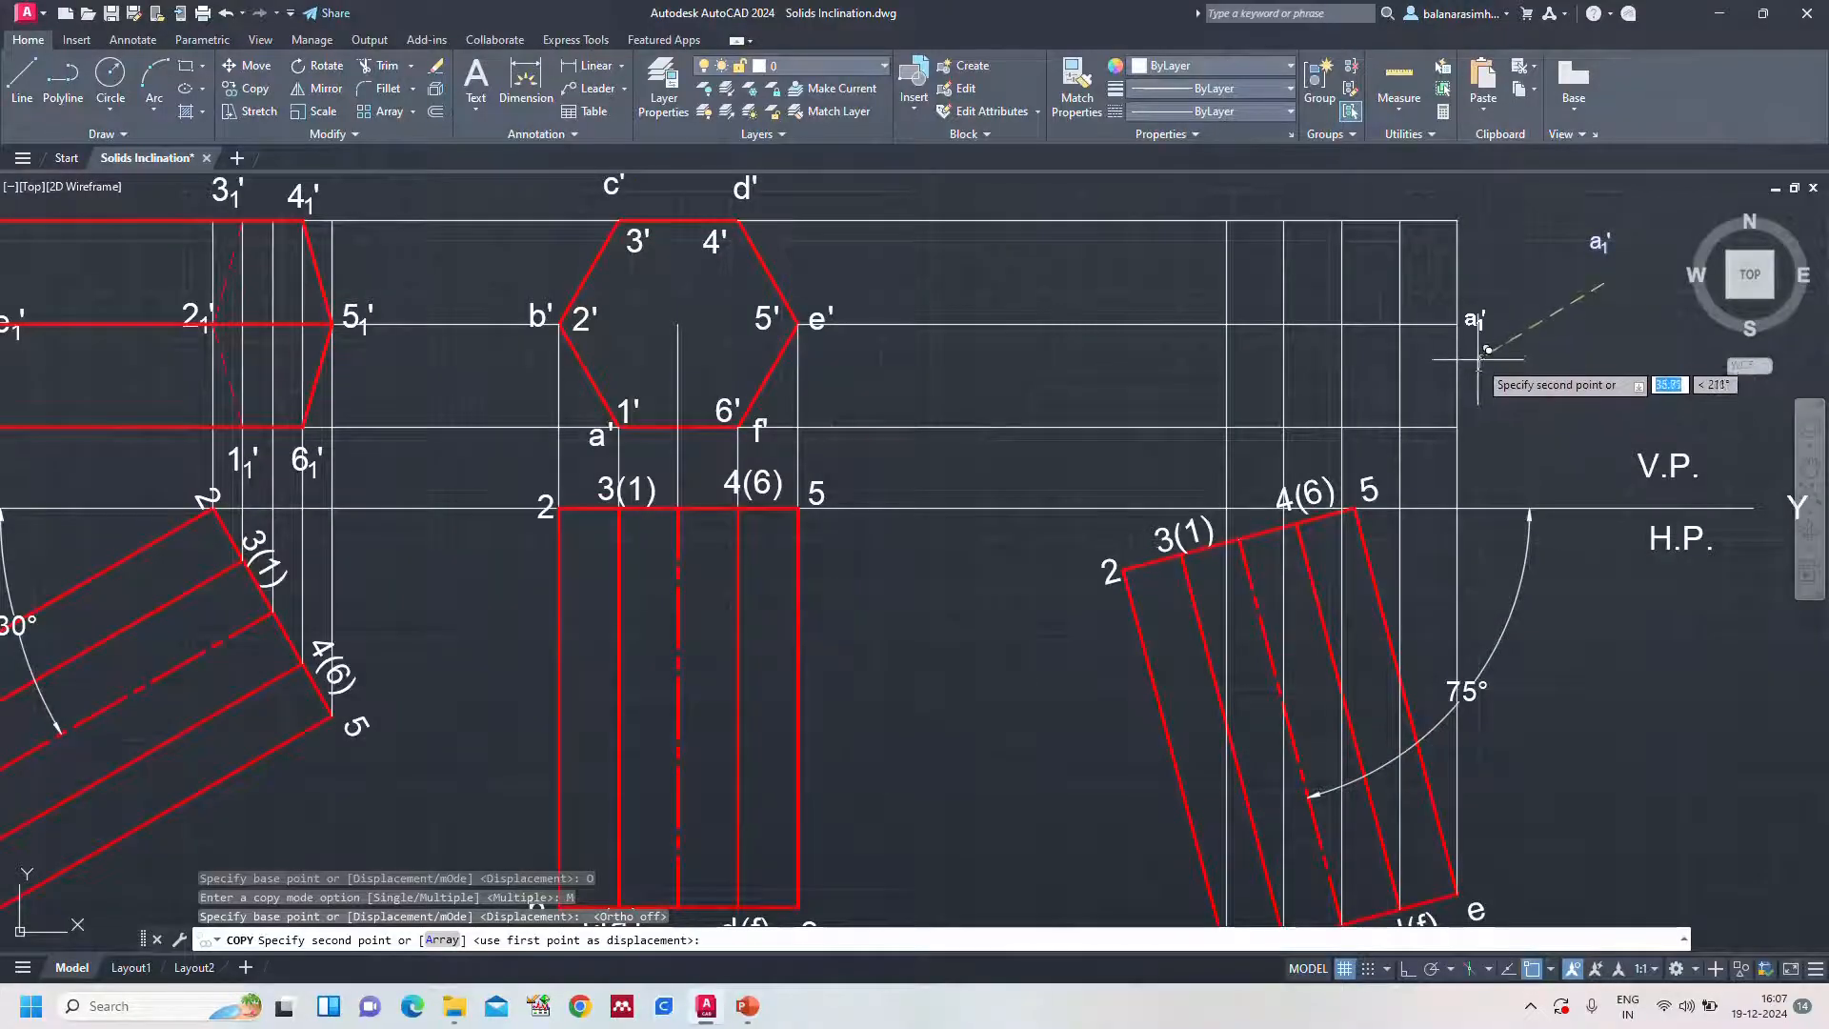
pyautogui.click(1478, 367)
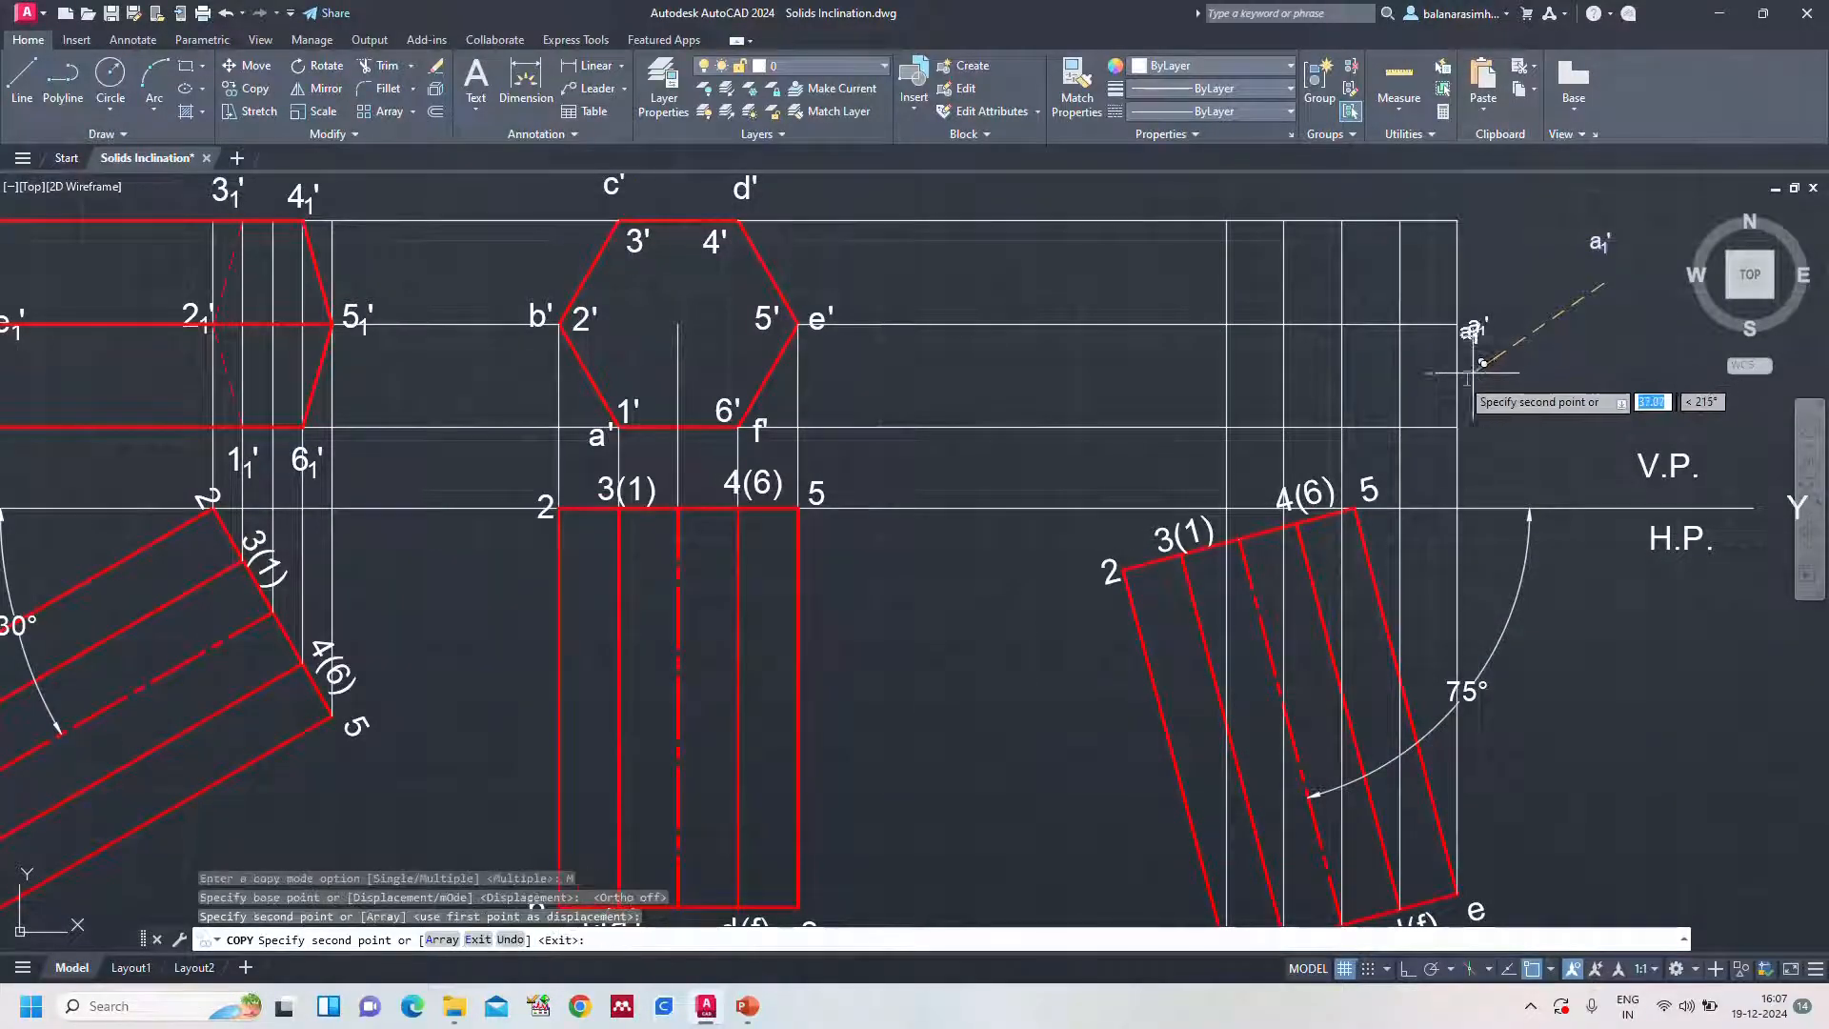
pyautogui.click(1397, 245)
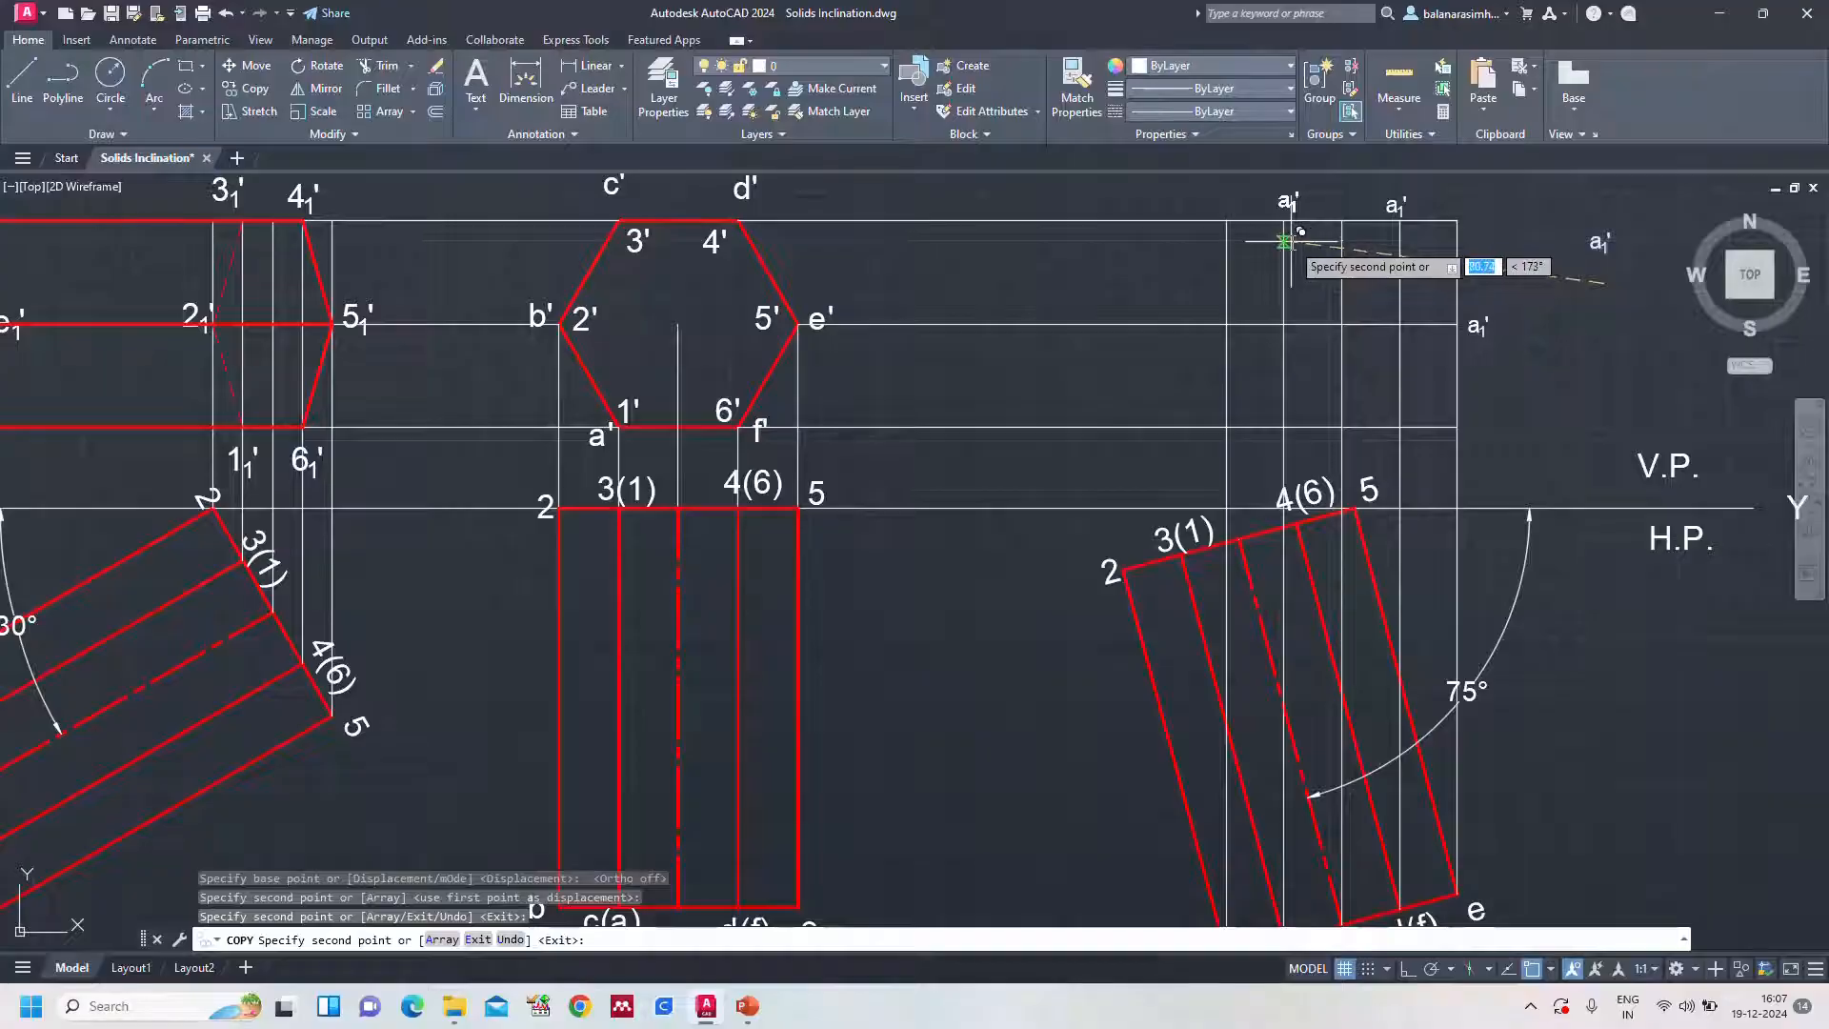
pyautogui.click(1285, 243)
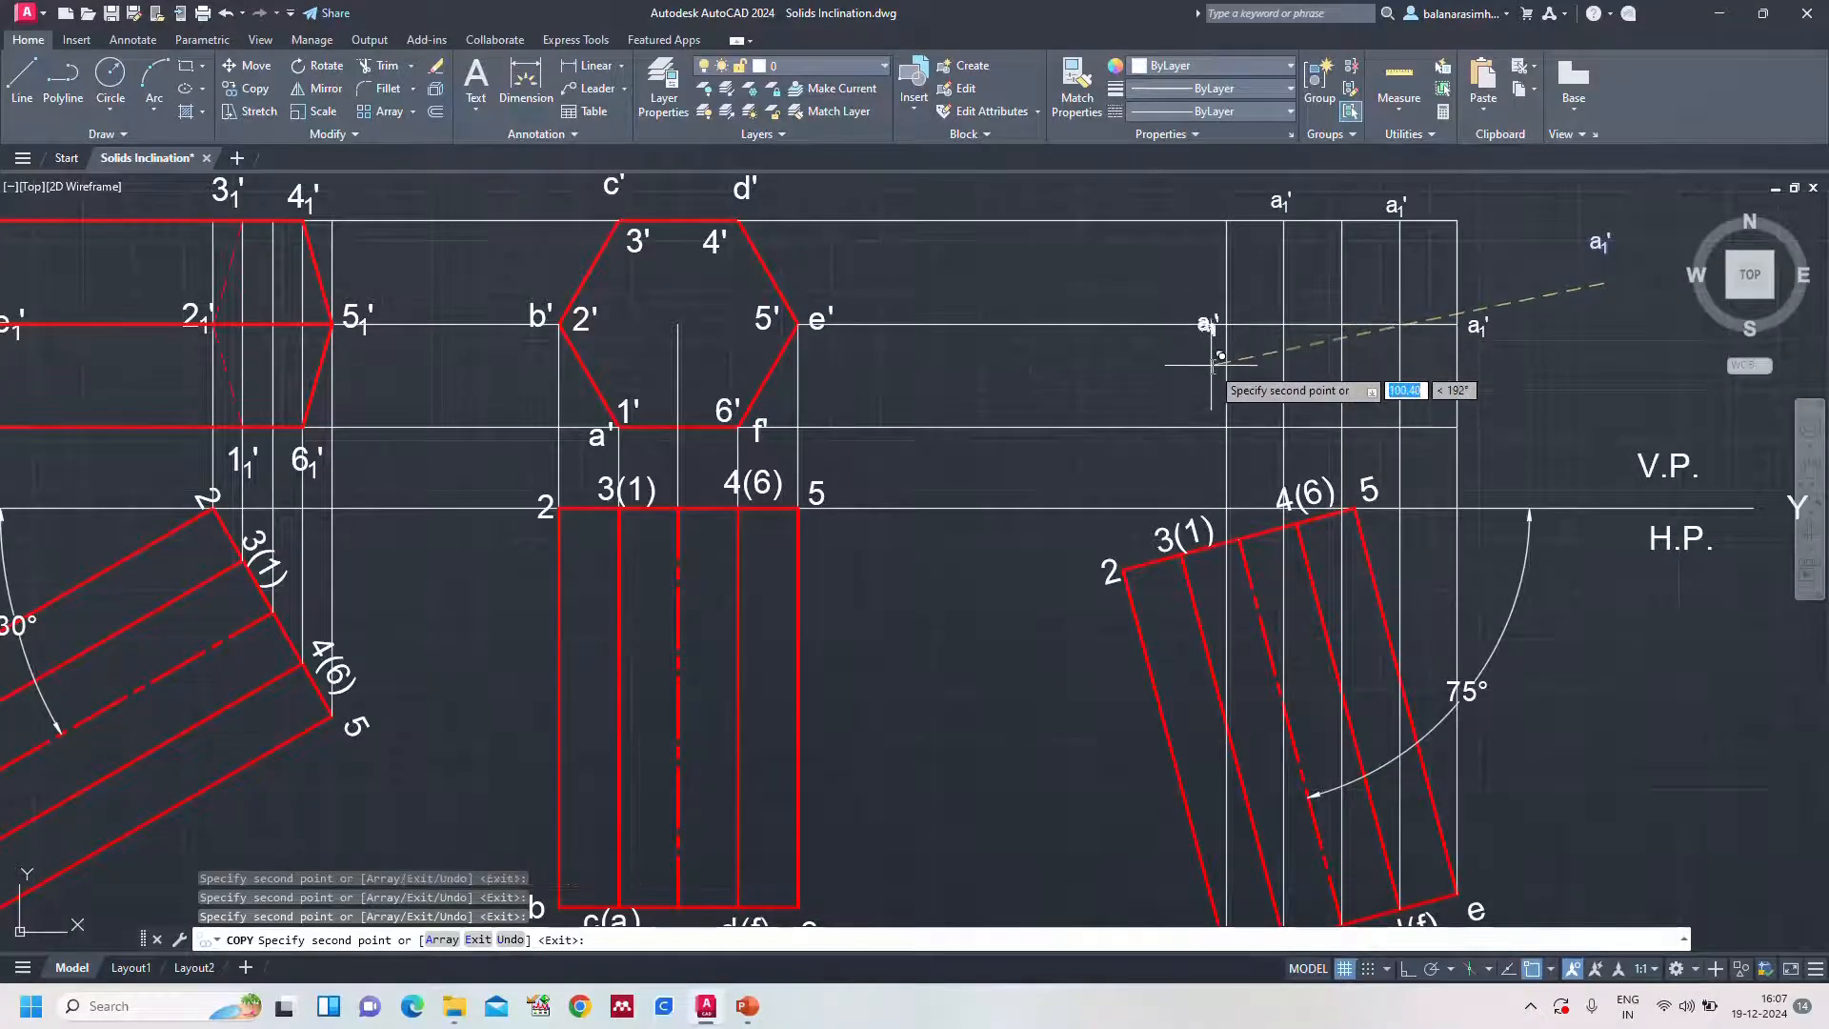
pyautogui.click(1214, 362)
pyautogui.click(1285, 481)
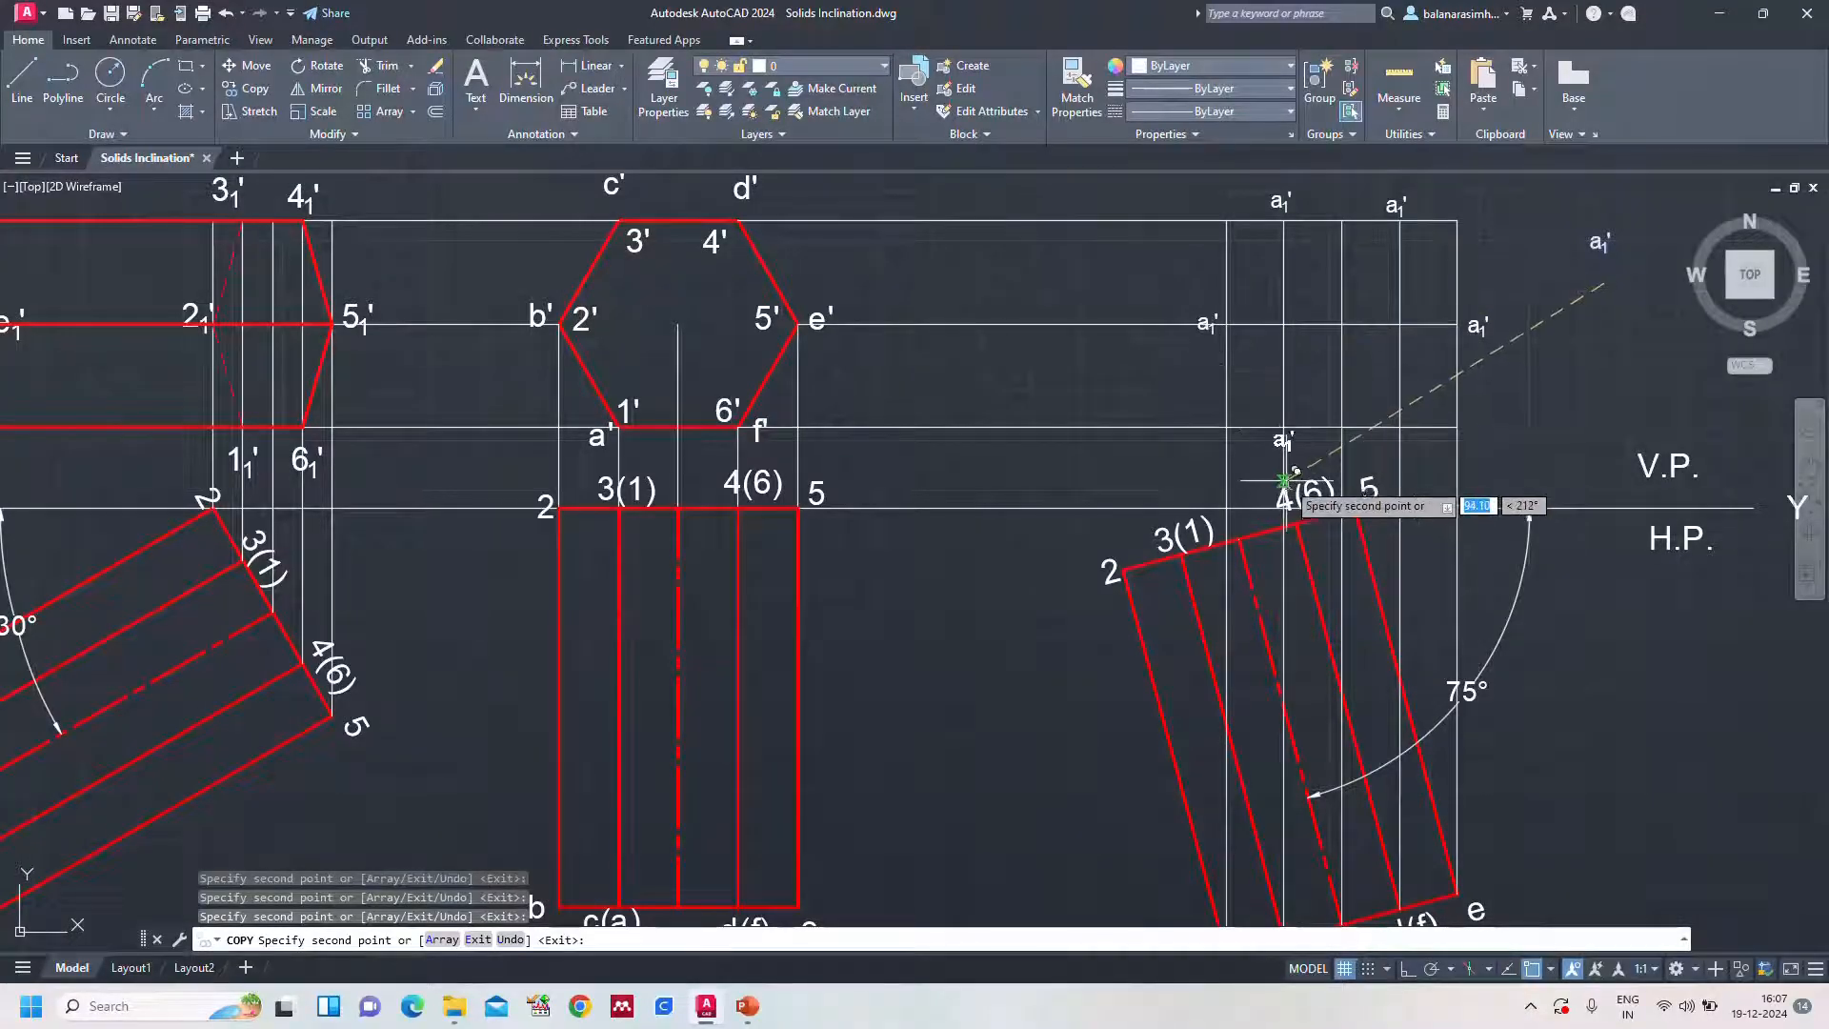
pyautogui.click(1401, 483)
pyautogui.press('Escape')
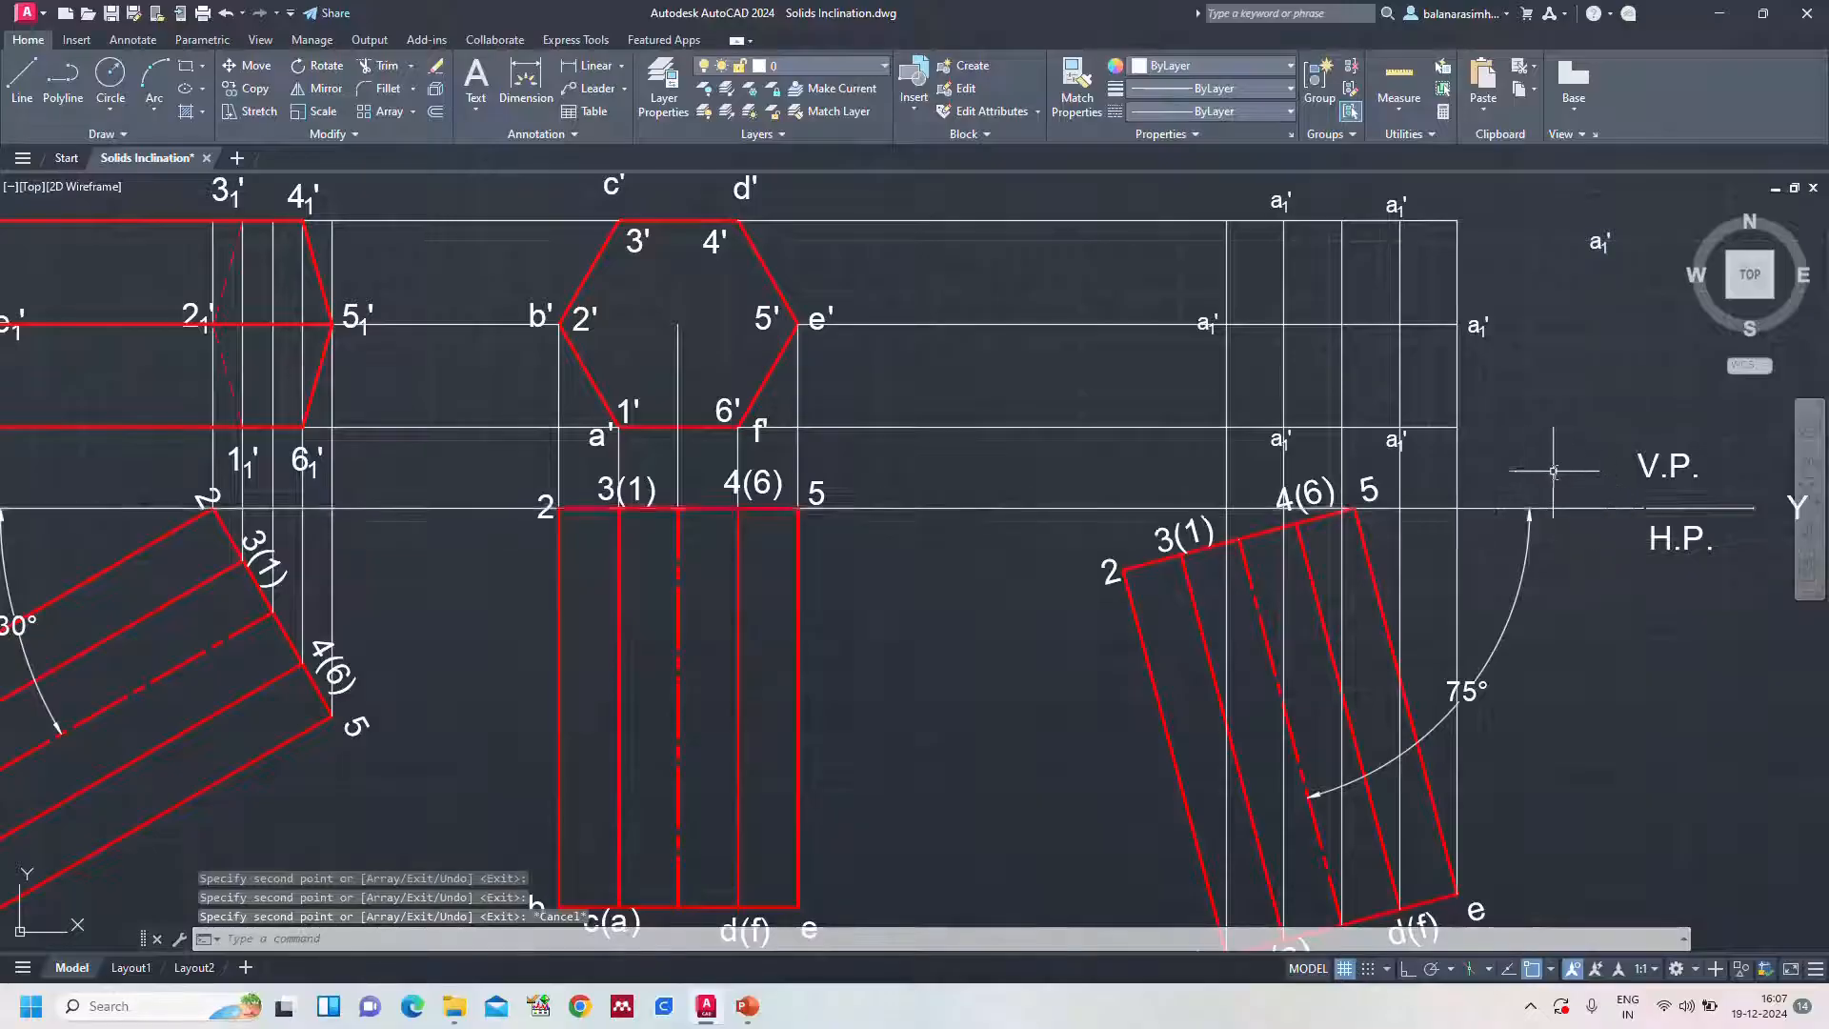
# Change the copied label at the left end of the grid's middle horizontal projector to b1'
pyautogui.scroll(-4, 1553, 471)
pyautogui.write('z')
pyautogui.press('Return')
pyautogui.write('a')
pyautogui.press('Return')
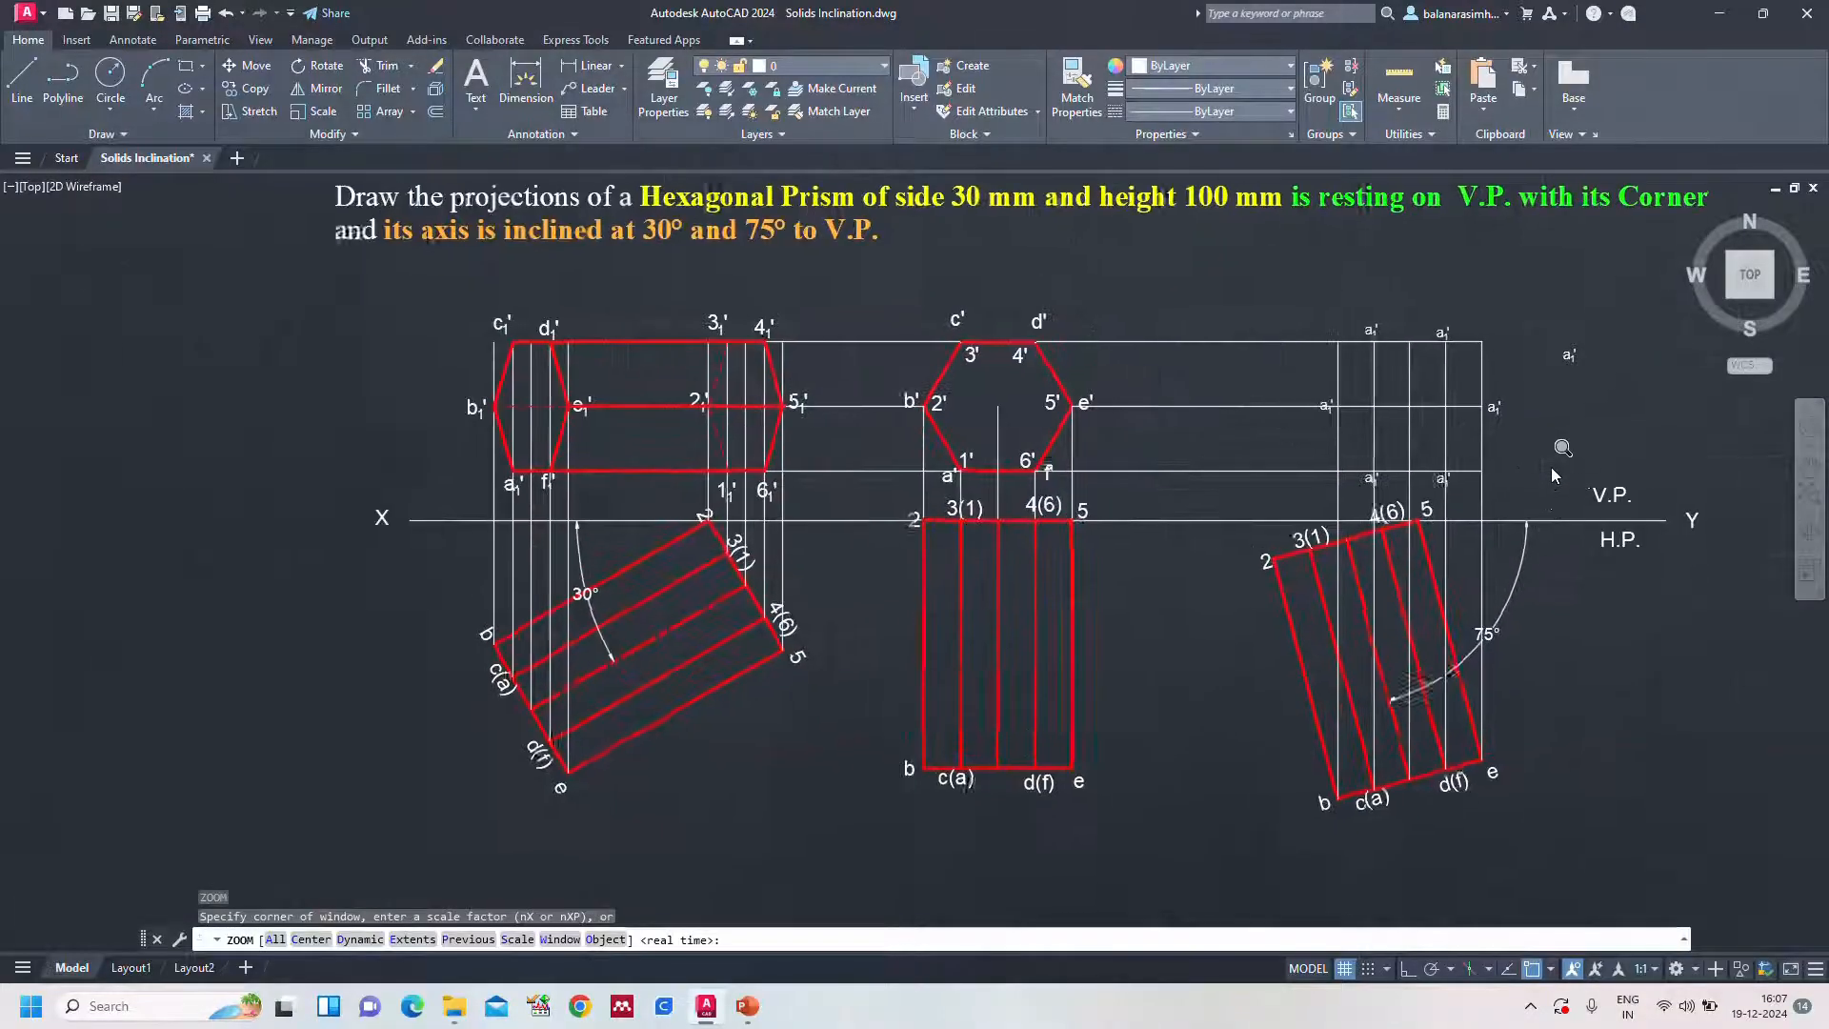
pyautogui.moveTo(1552, 454); pyautogui.dragTo(1418, 444, button='middle')
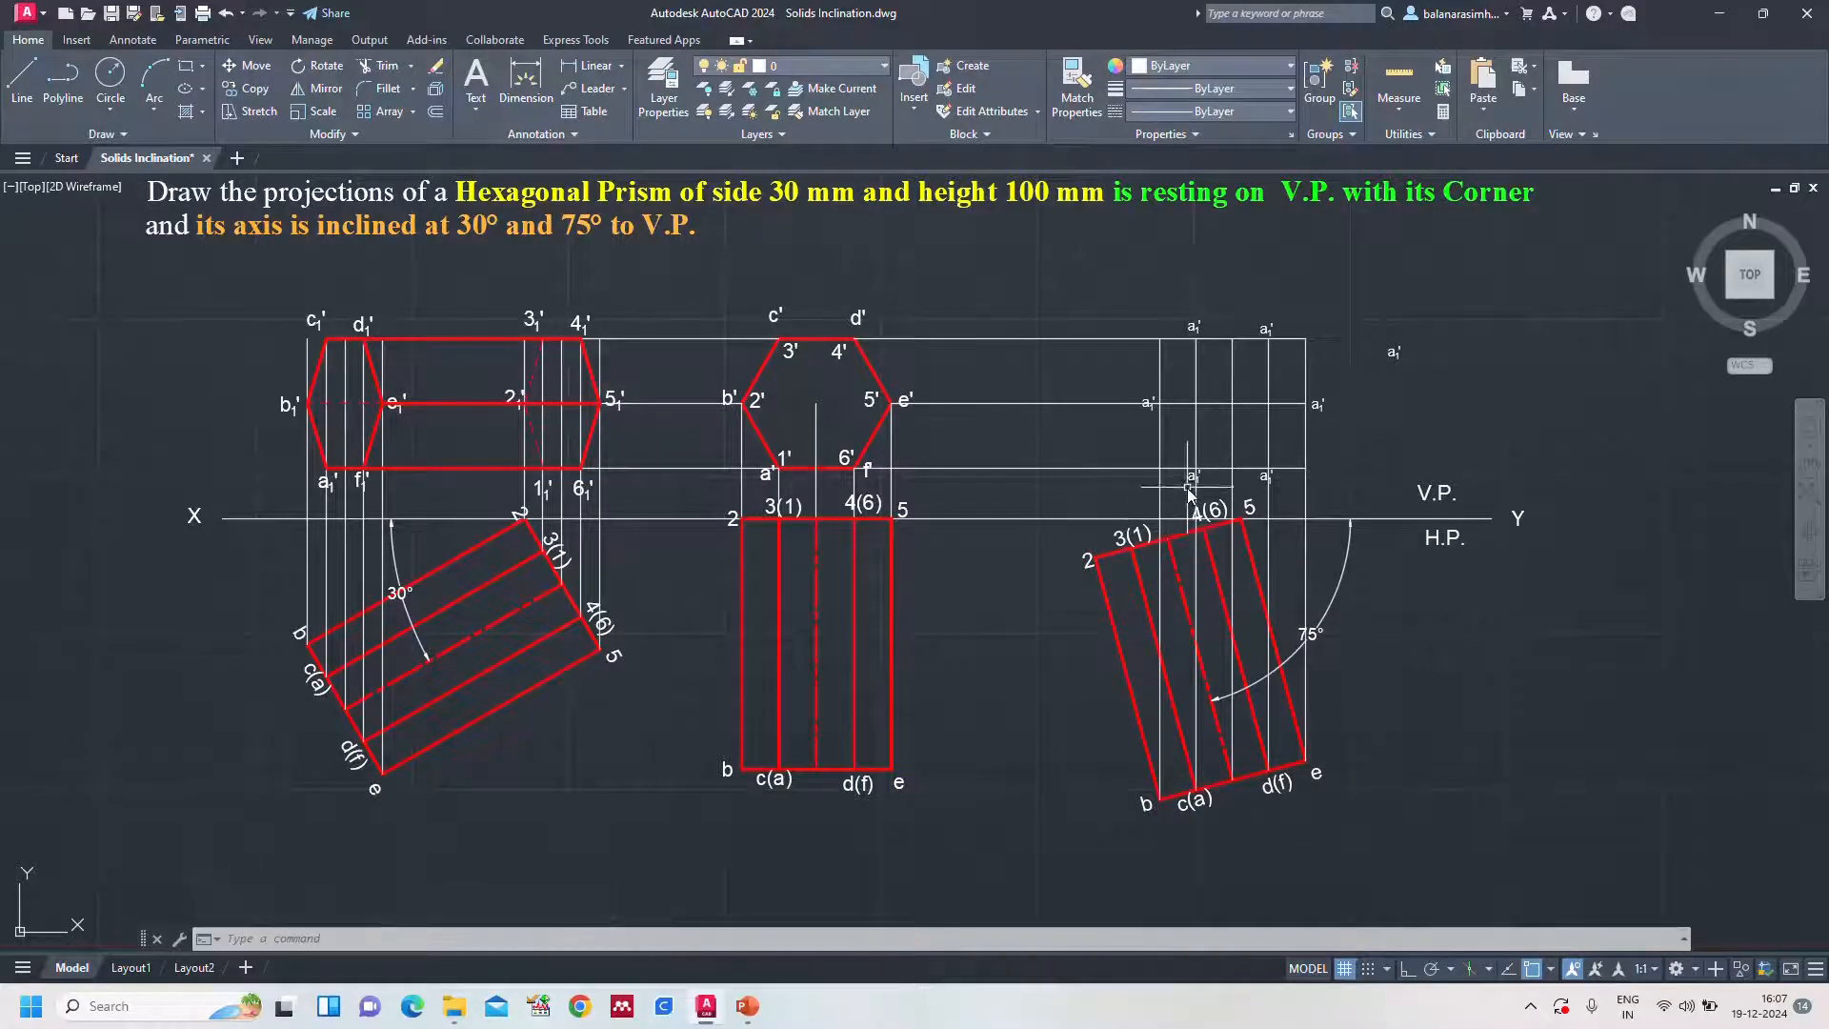
pyautogui.click(1146, 403)
pyautogui.doubleClick(1150, 406)
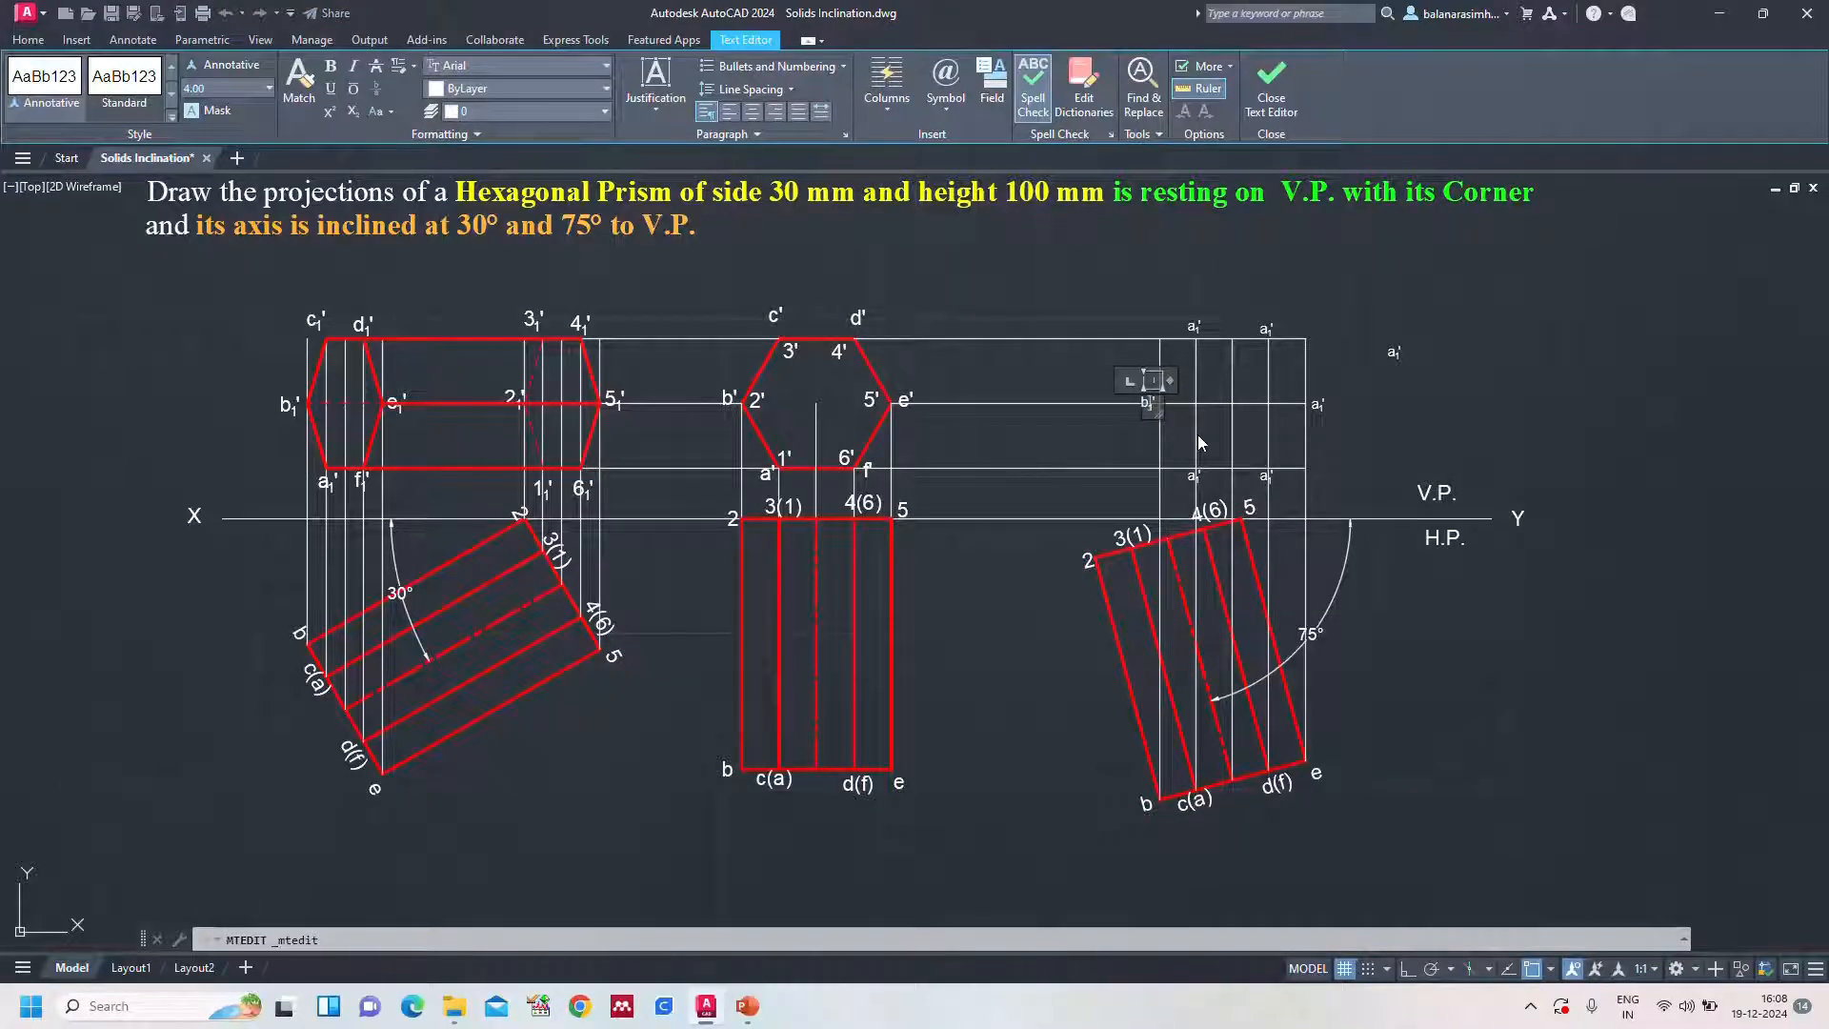
pyautogui.click(1427, 278)
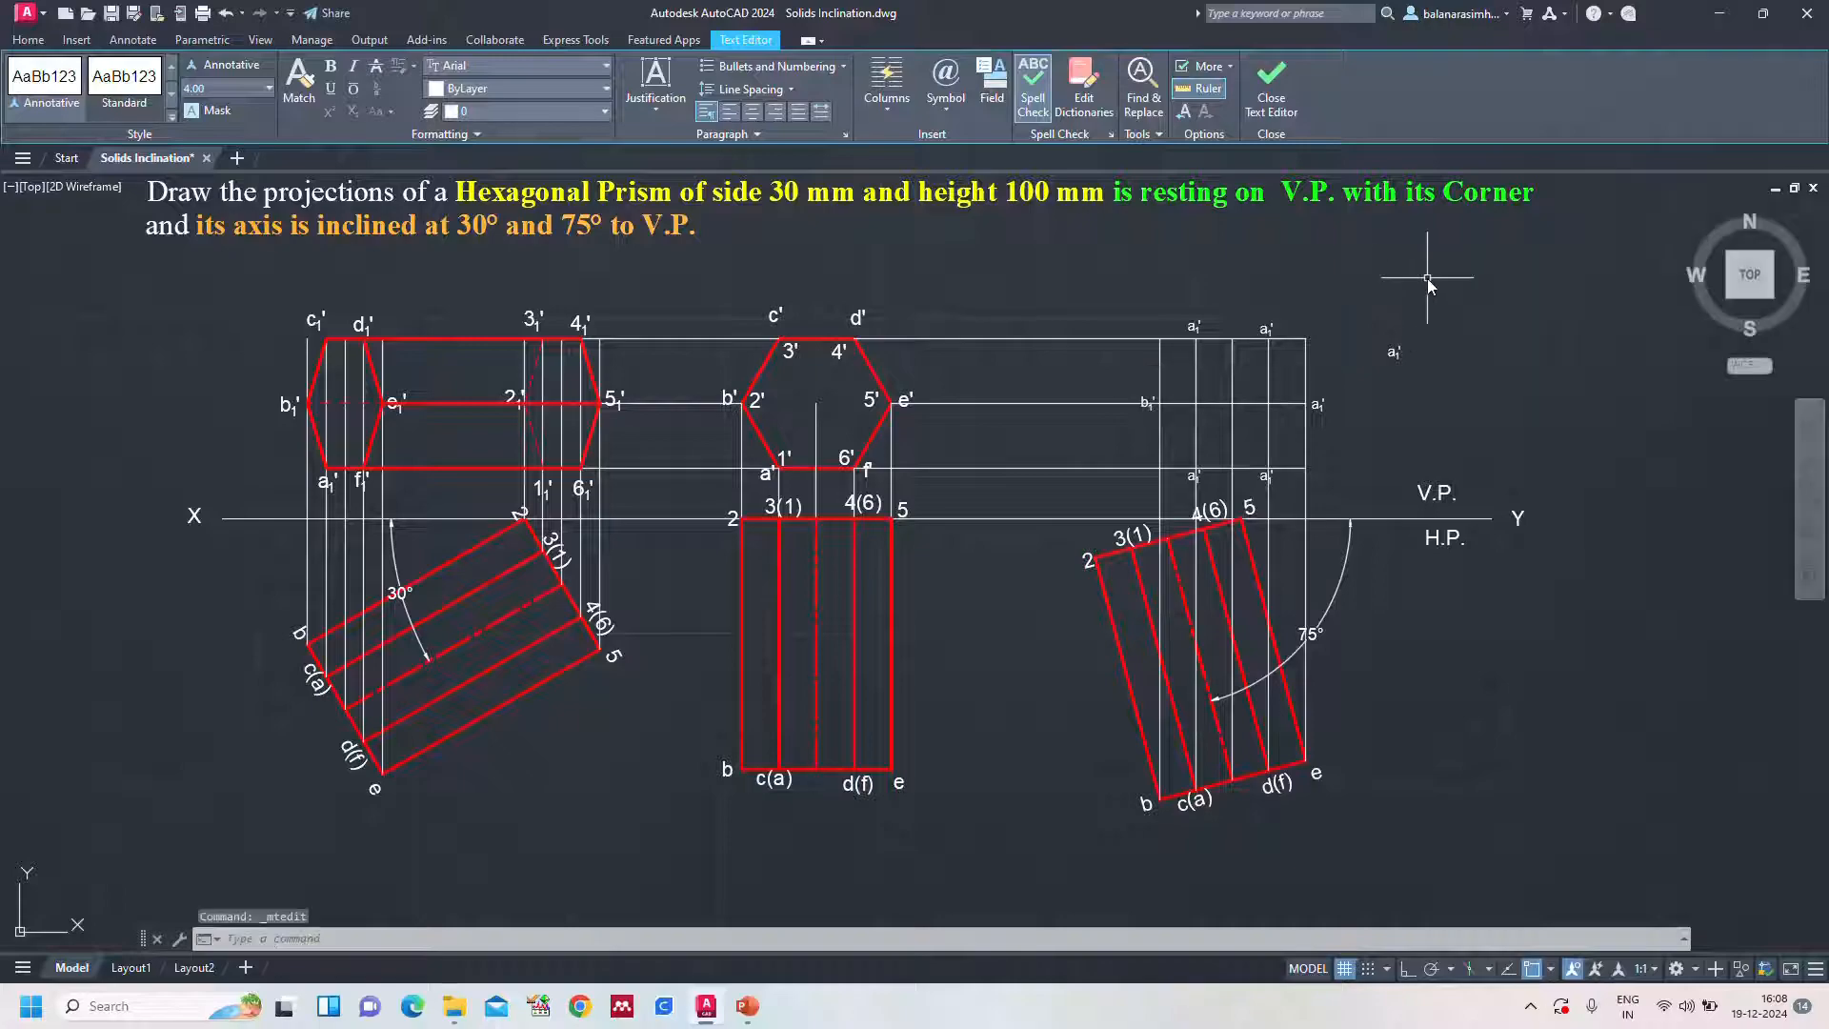
pyautogui.press('Escape')
pyautogui.press('Escape')
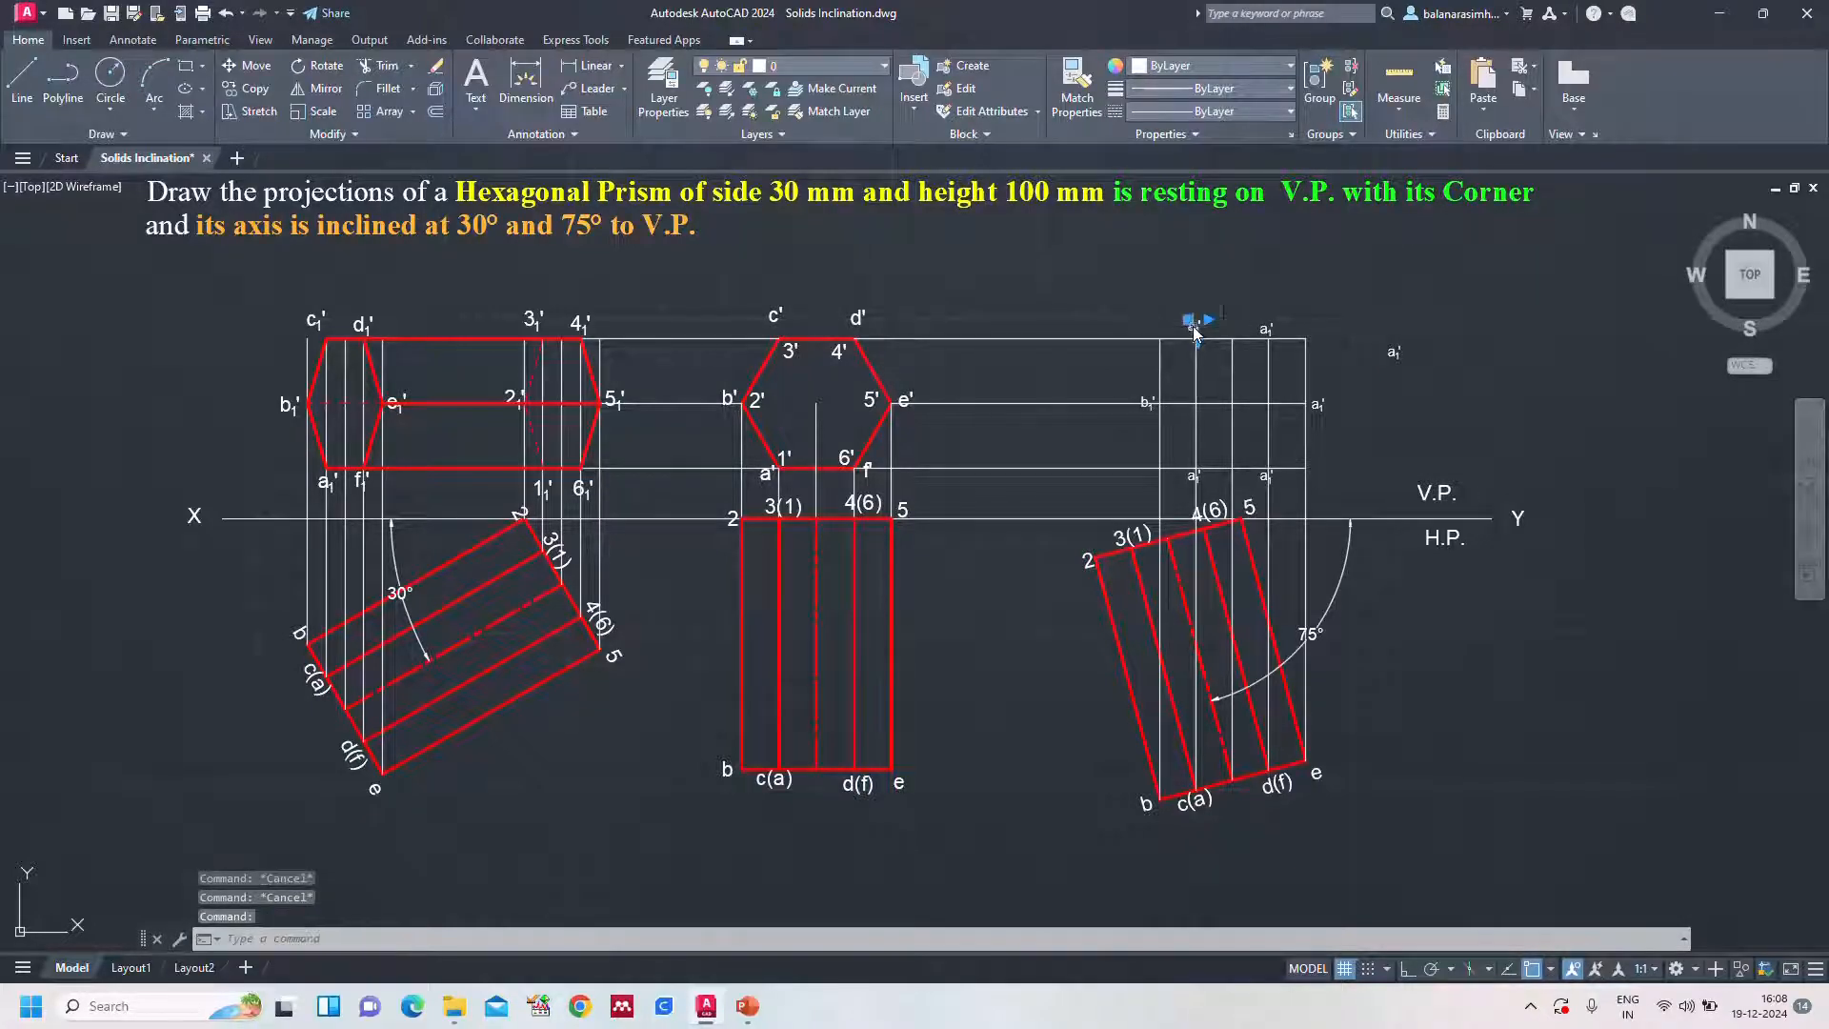
# Change the two labels above the grid's uppermost horizontal projector to c1' and d1', from left to right
pyautogui.doubleClick(1193, 326)
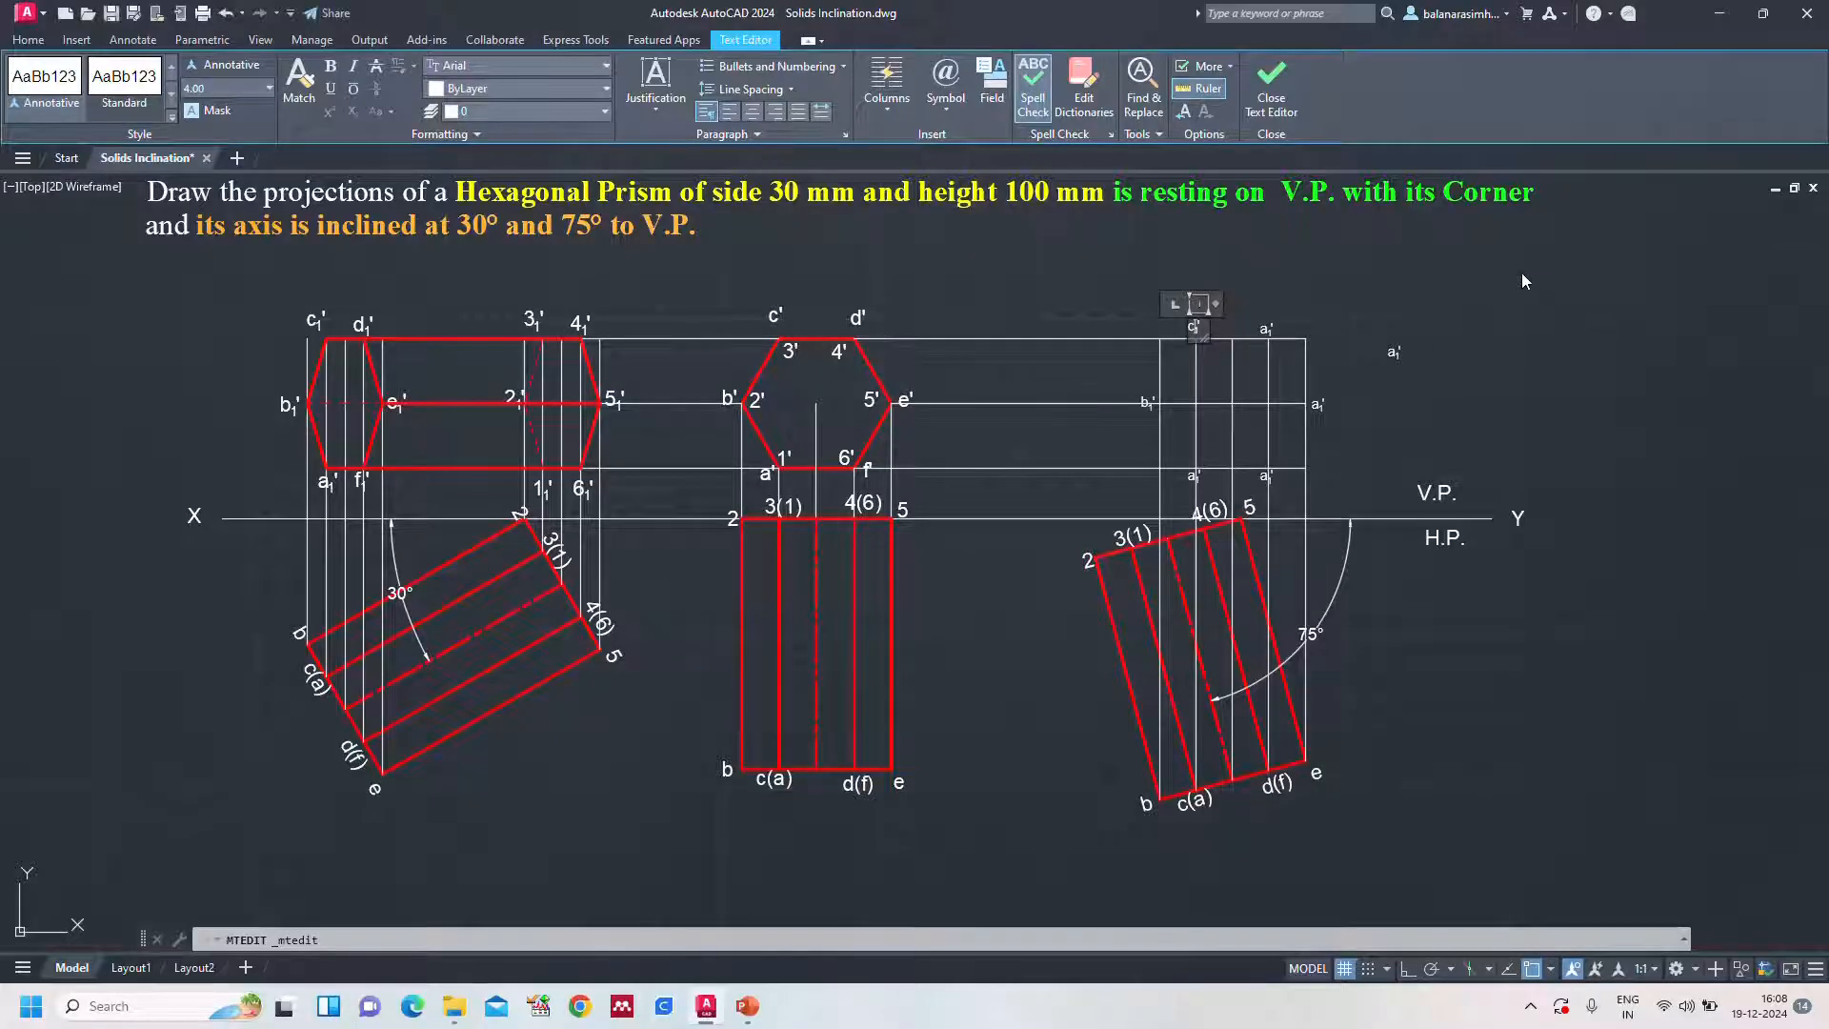
pyautogui.press('Escape')
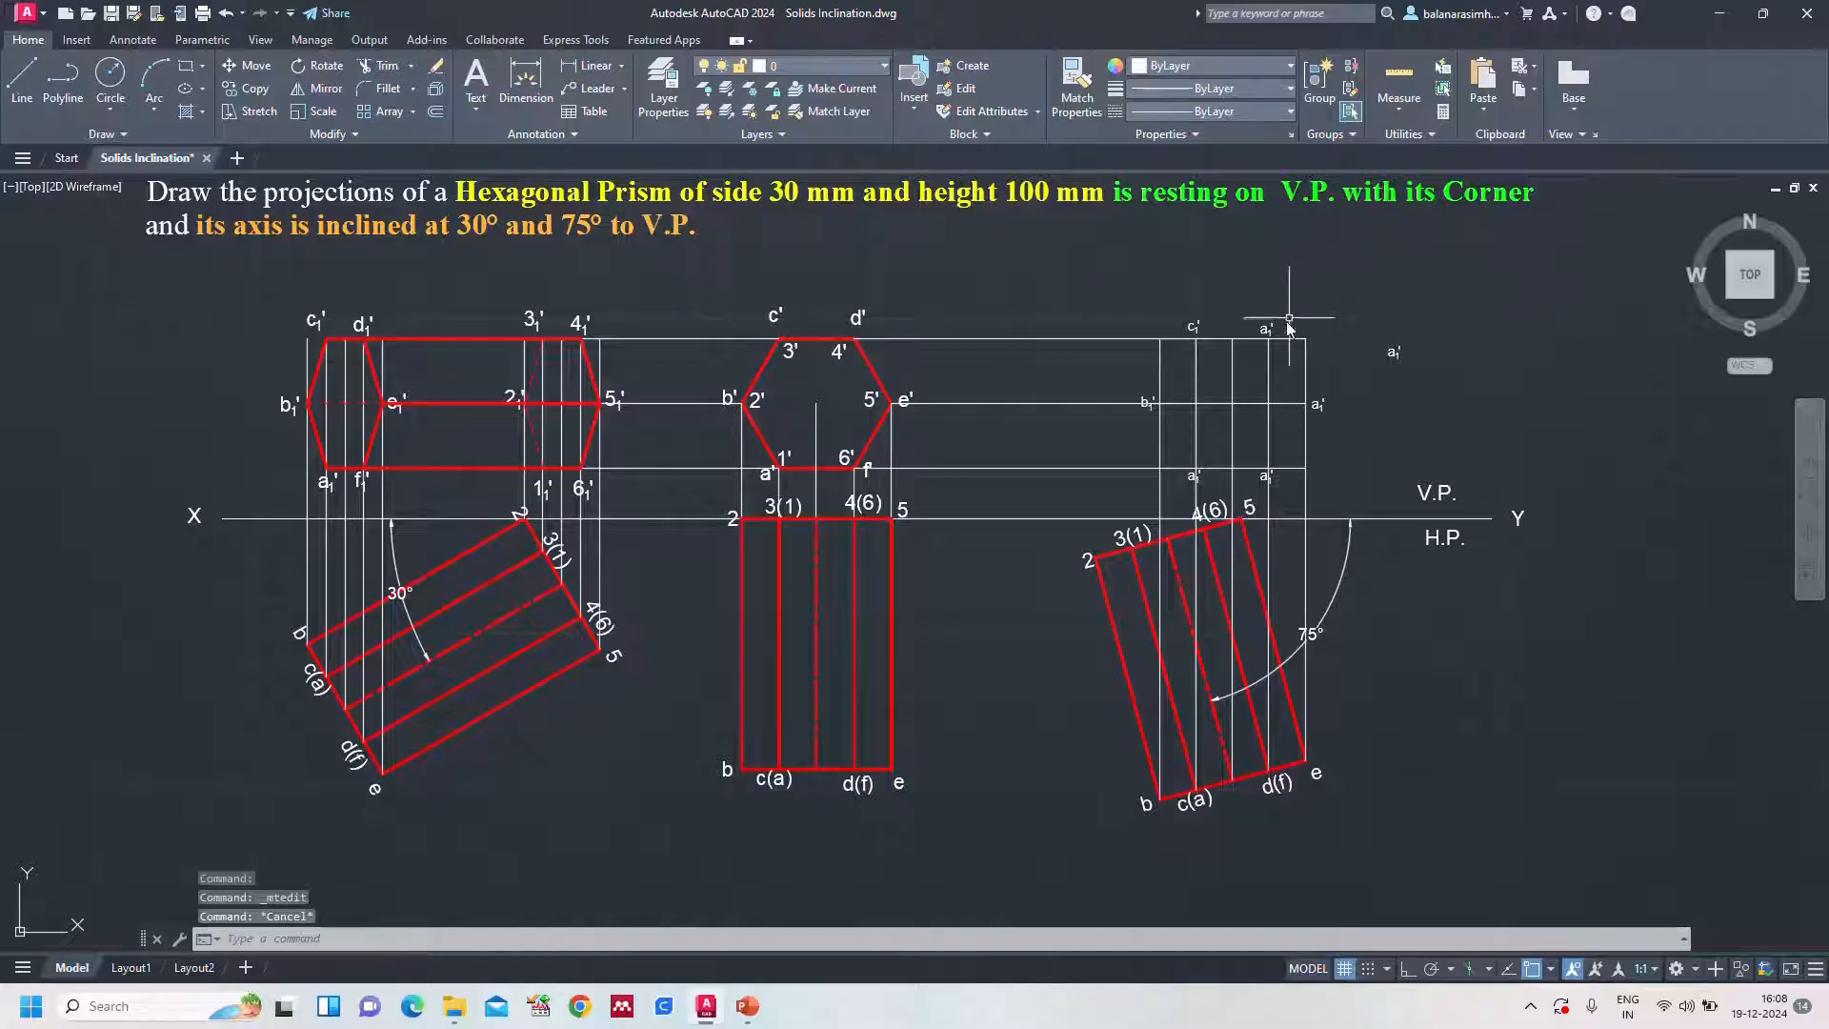
pyautogui.click(1259, 328)
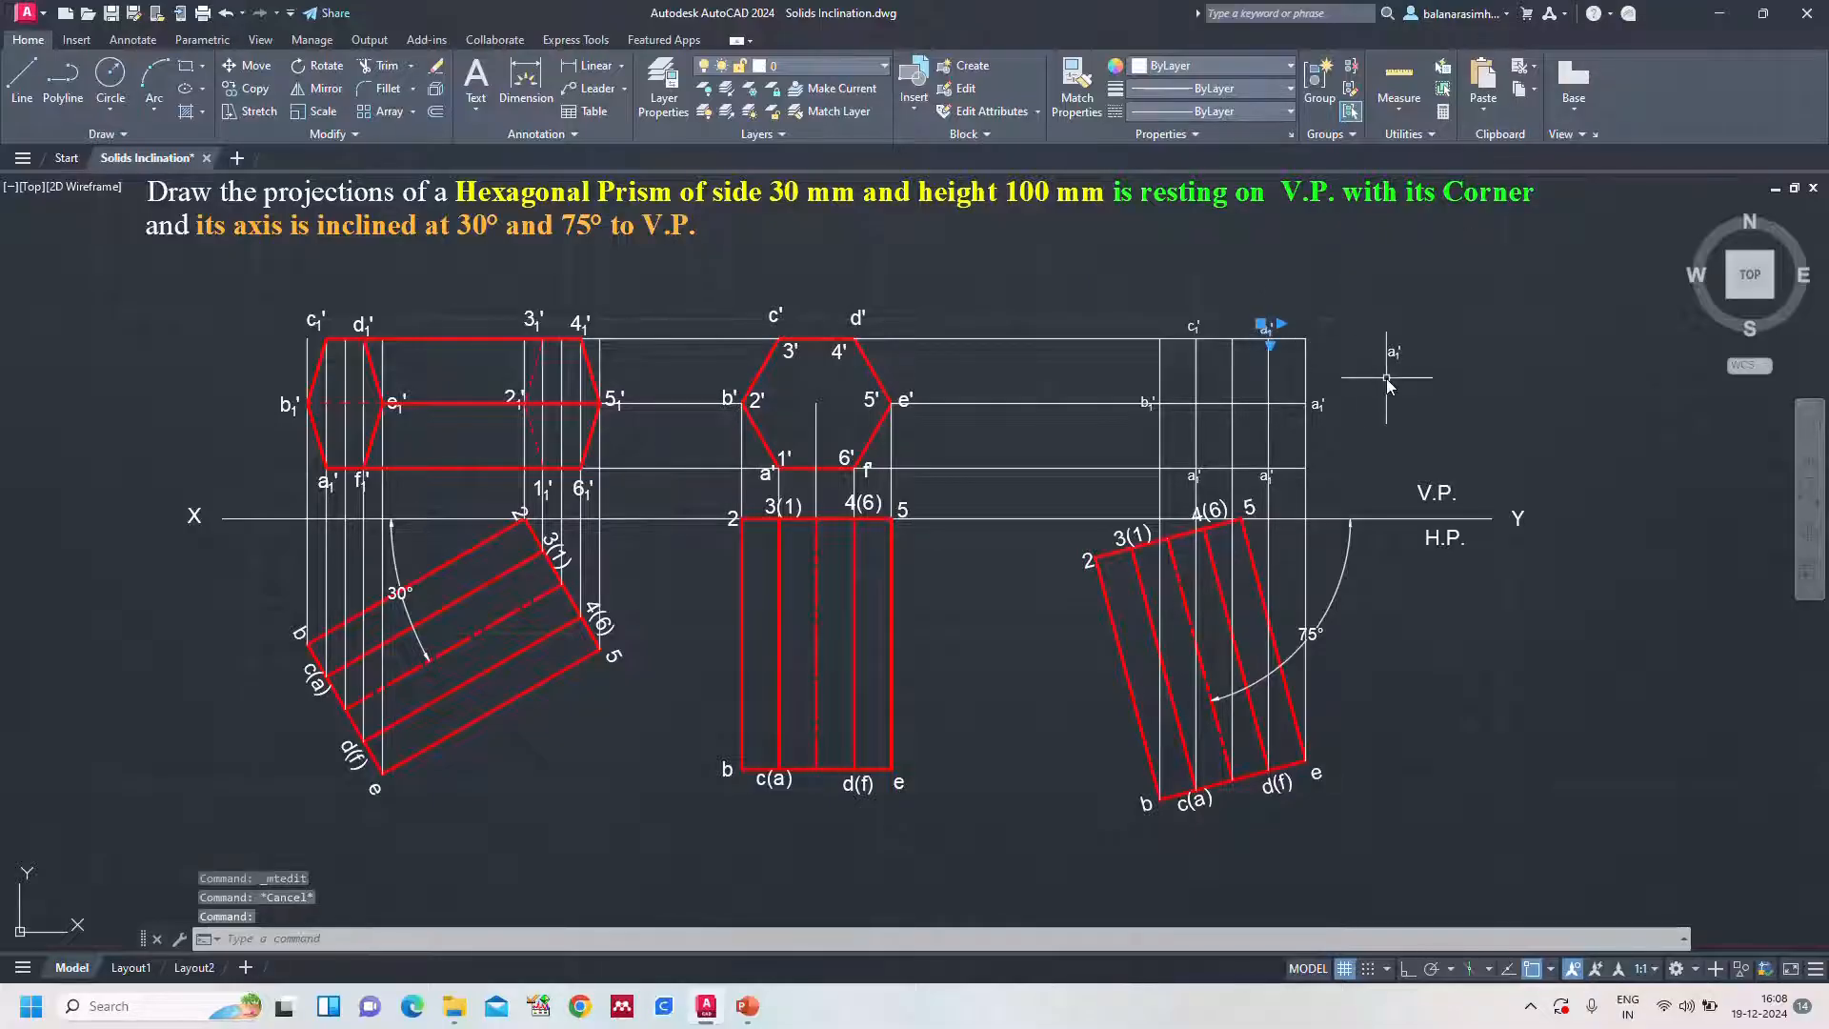
pyautogui.doubleClick(1270, 332)
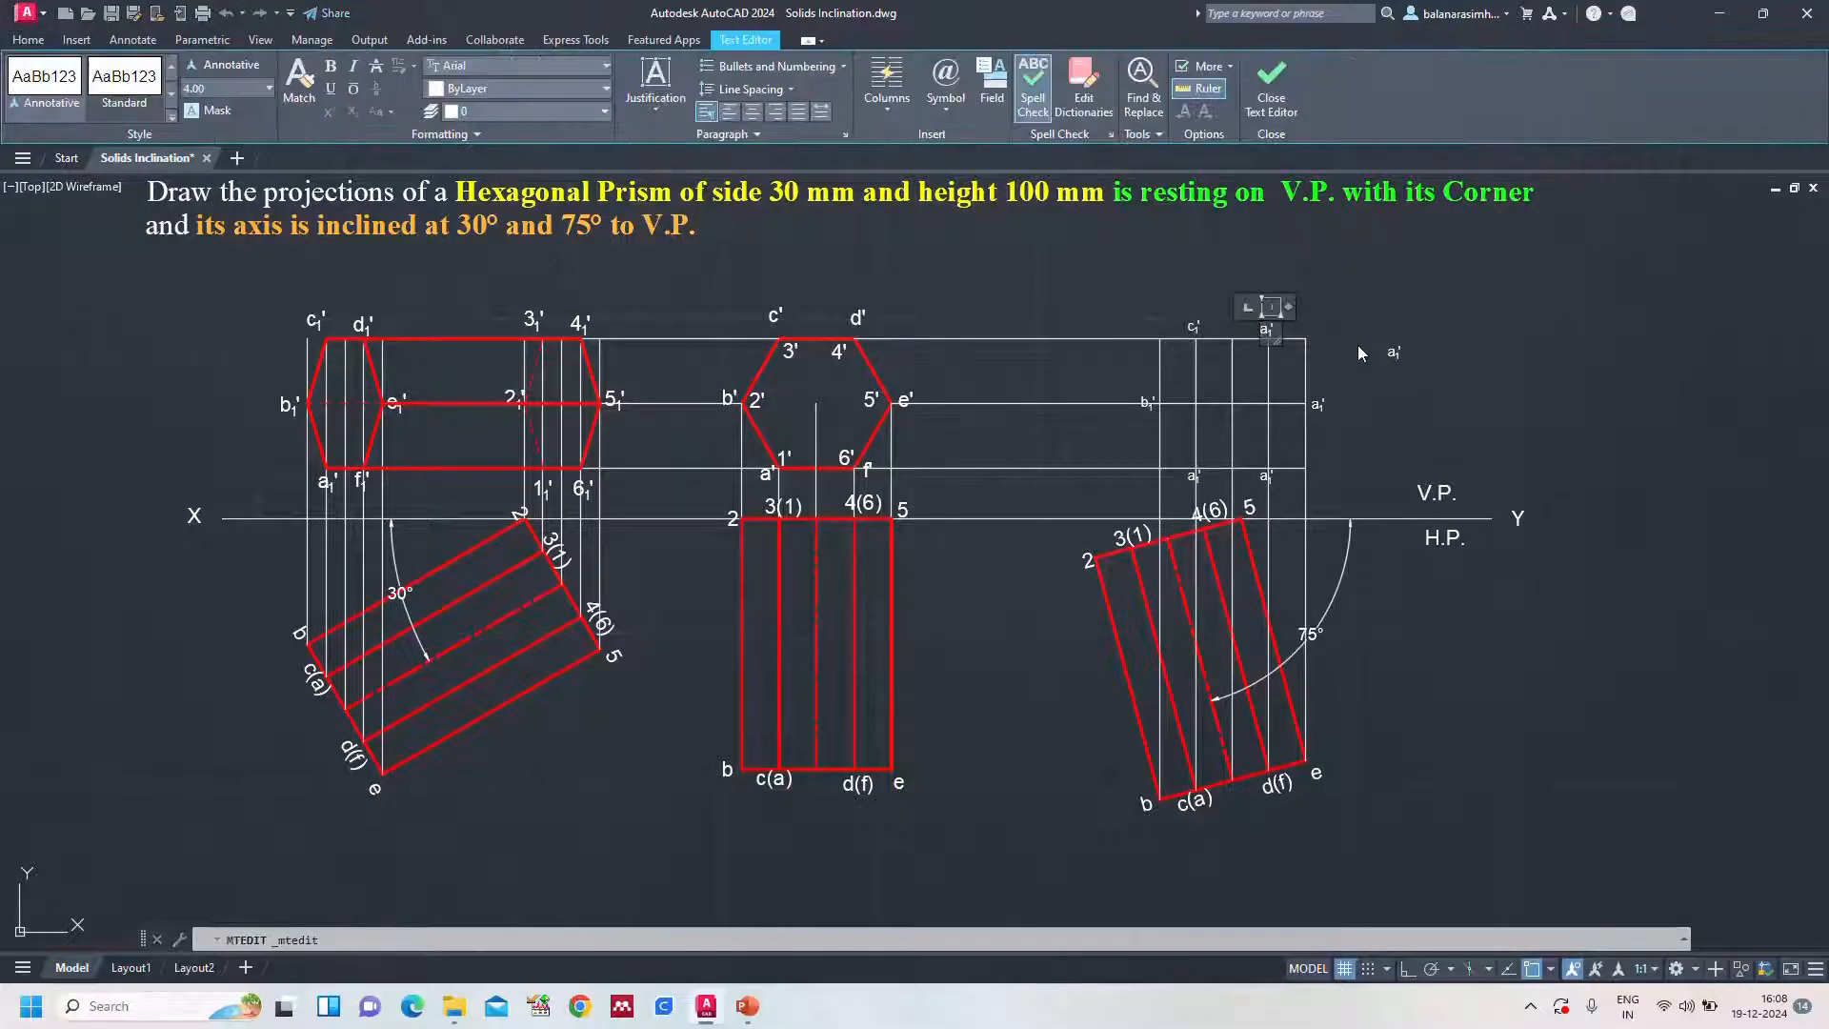
pyautogui.press('Delete')
pyautogui.click(1408, 386)
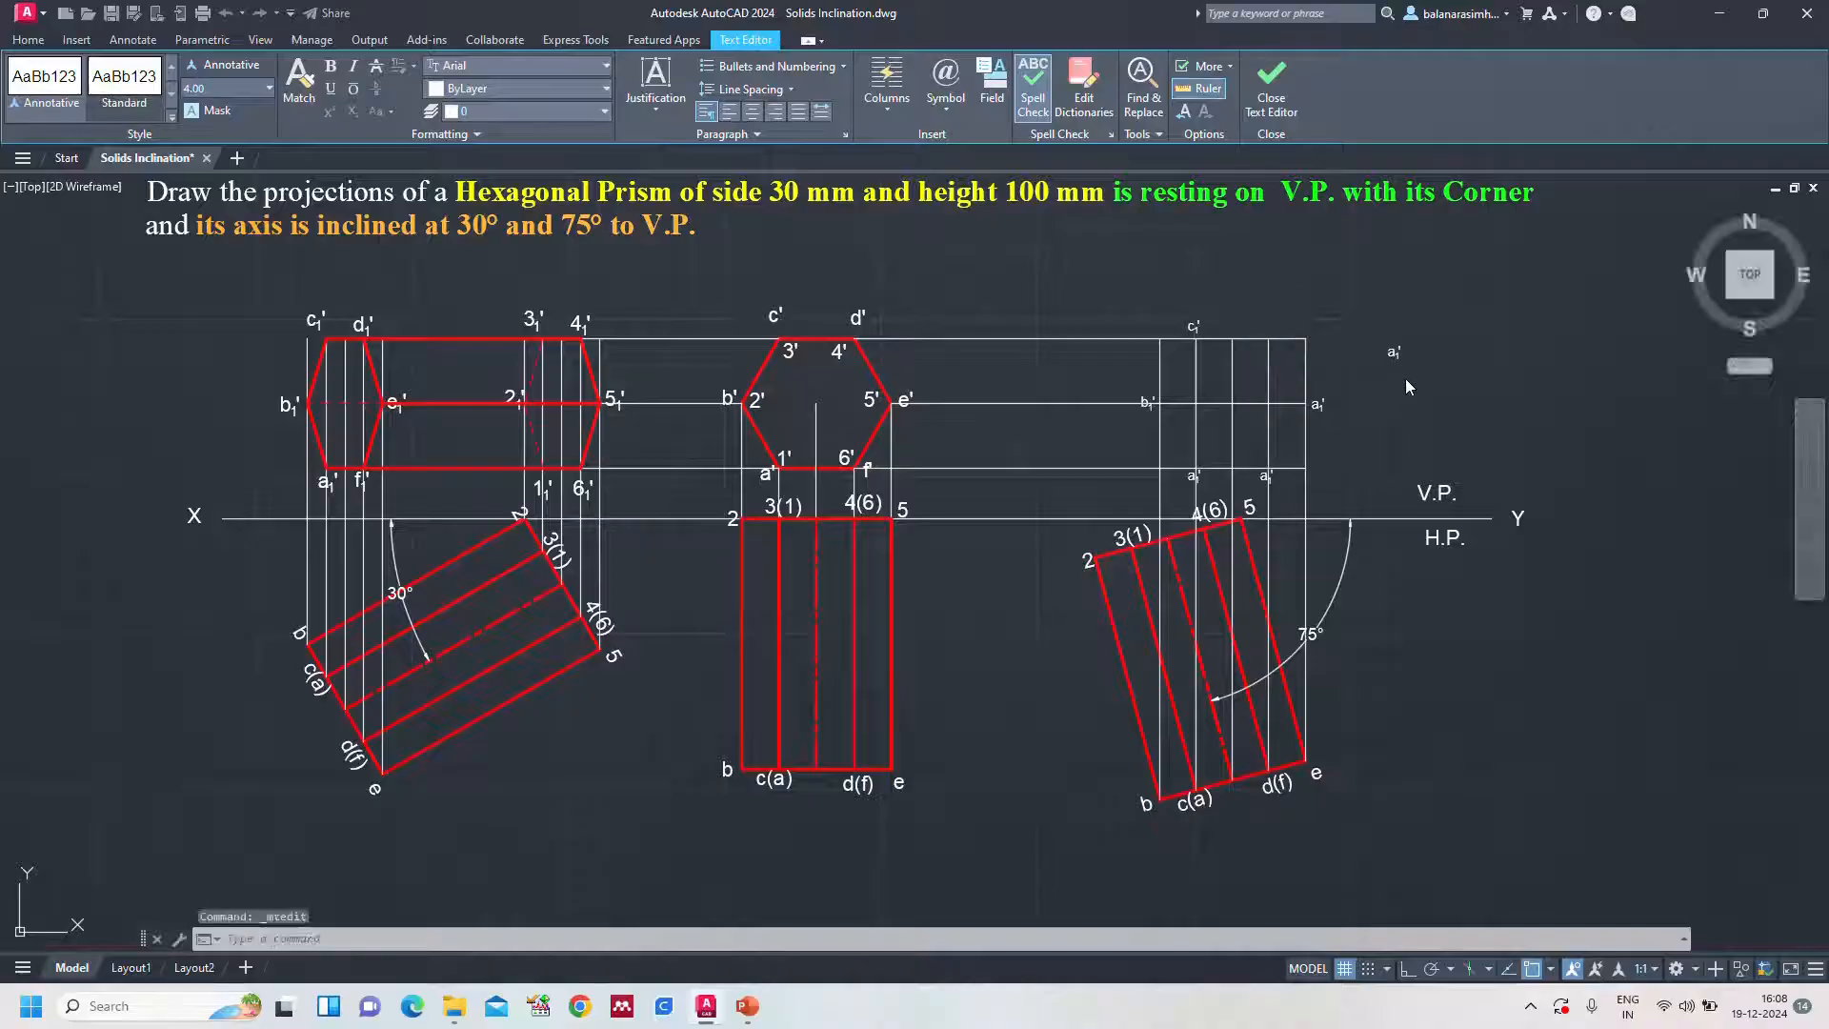
# Change the label at the middle projector's right end to e1' and the lower right one to f1', and save the drawing
pyautogui.doubleClick(1318, 406)
pyautogui.write('e')
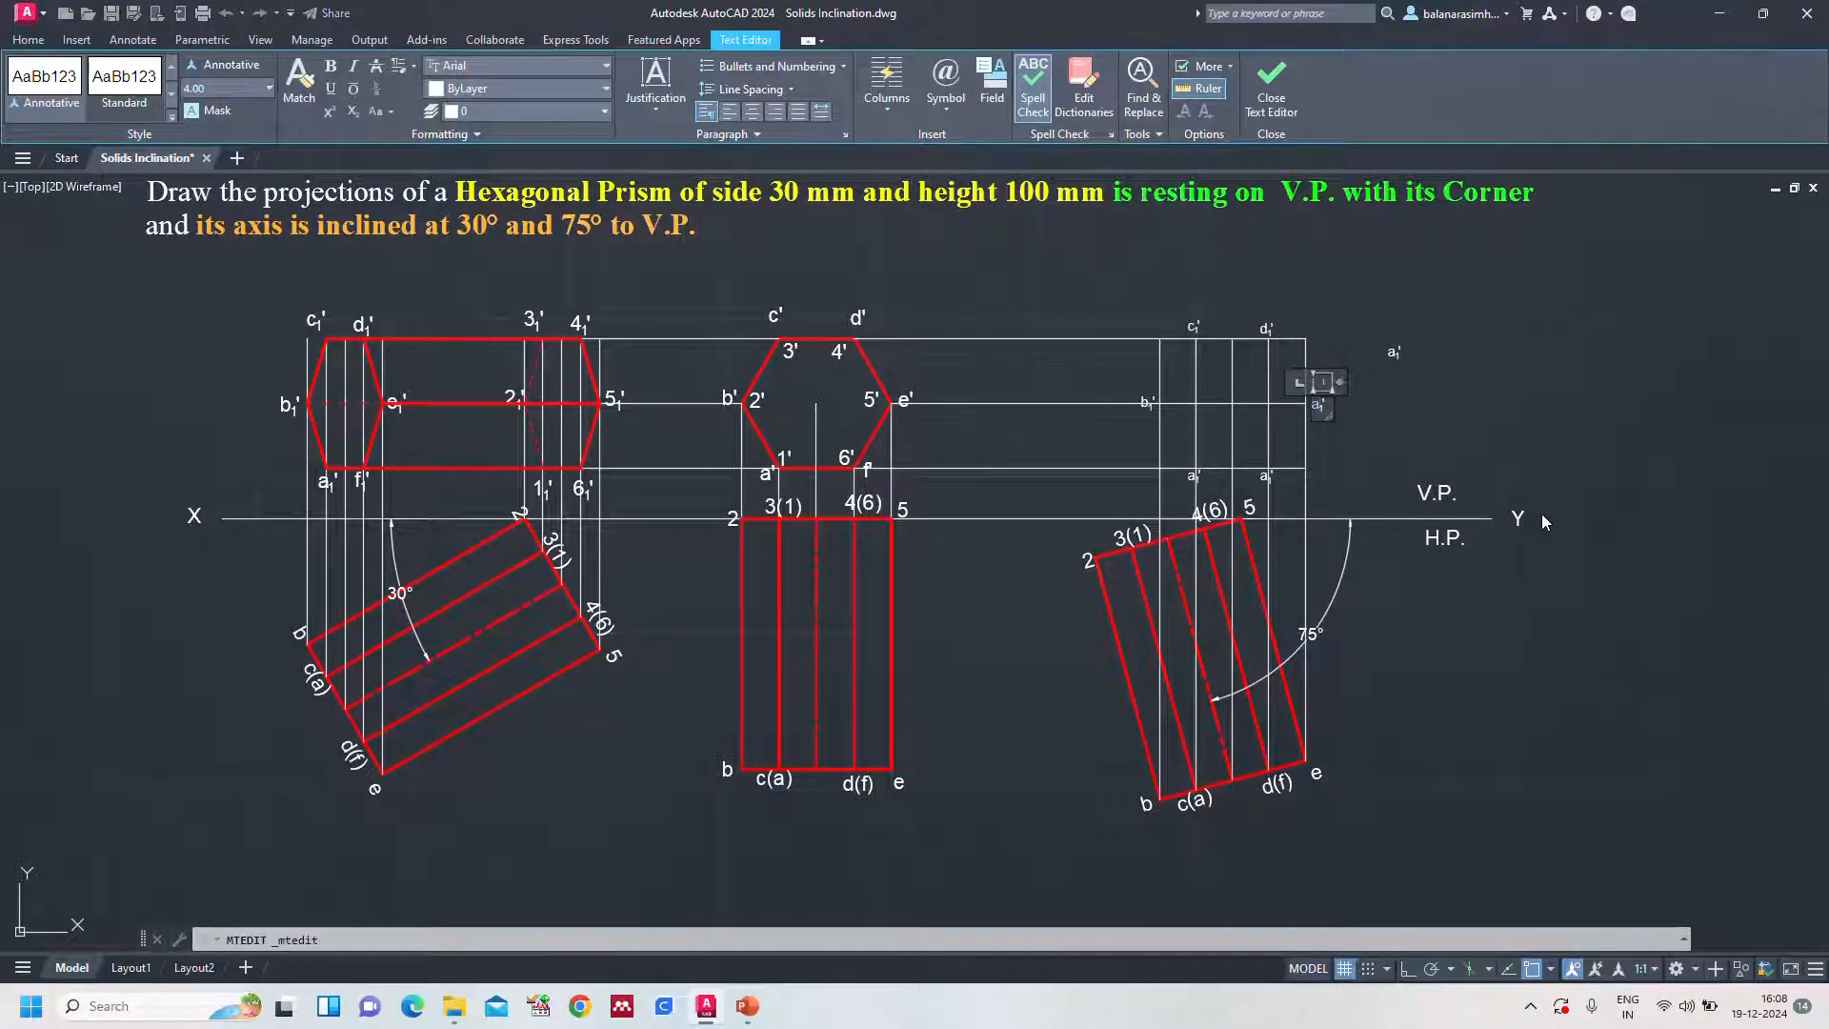
pyautogui.click(1564, 385)
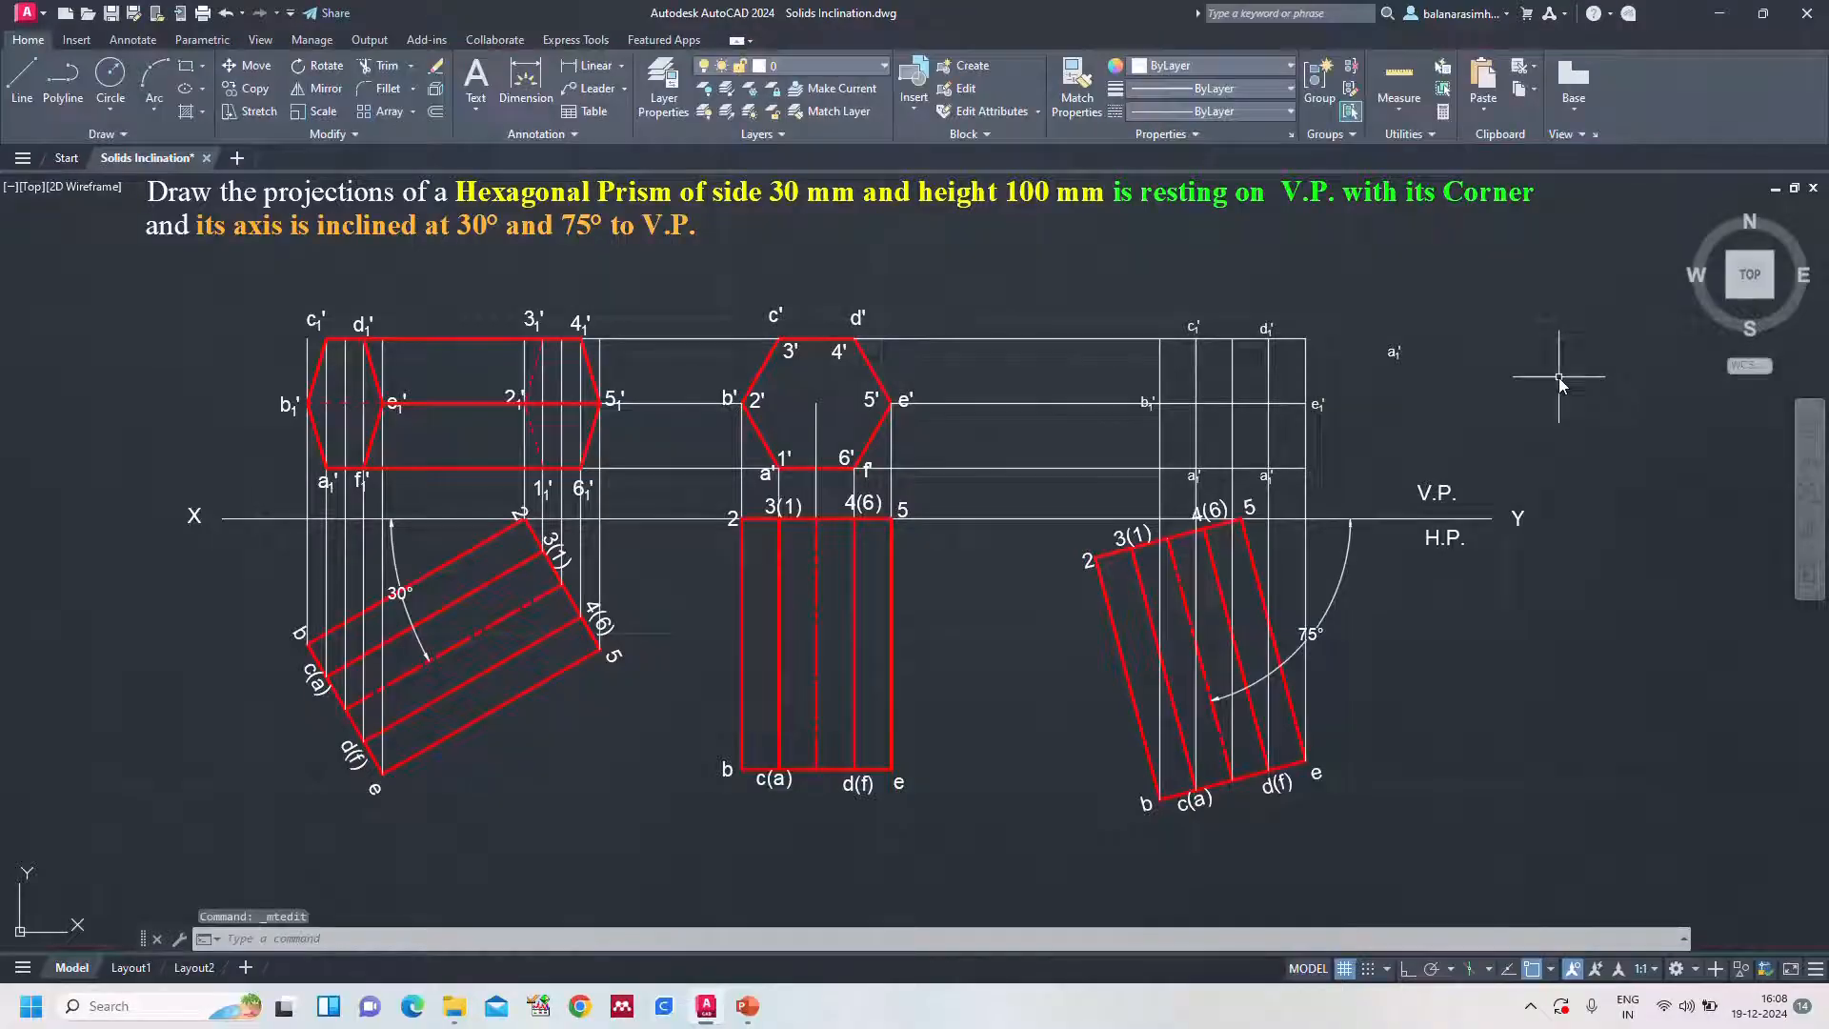
pyautogui.scroll(4, 1247, 483)
pyautogui.doubleClick(1290, 466)
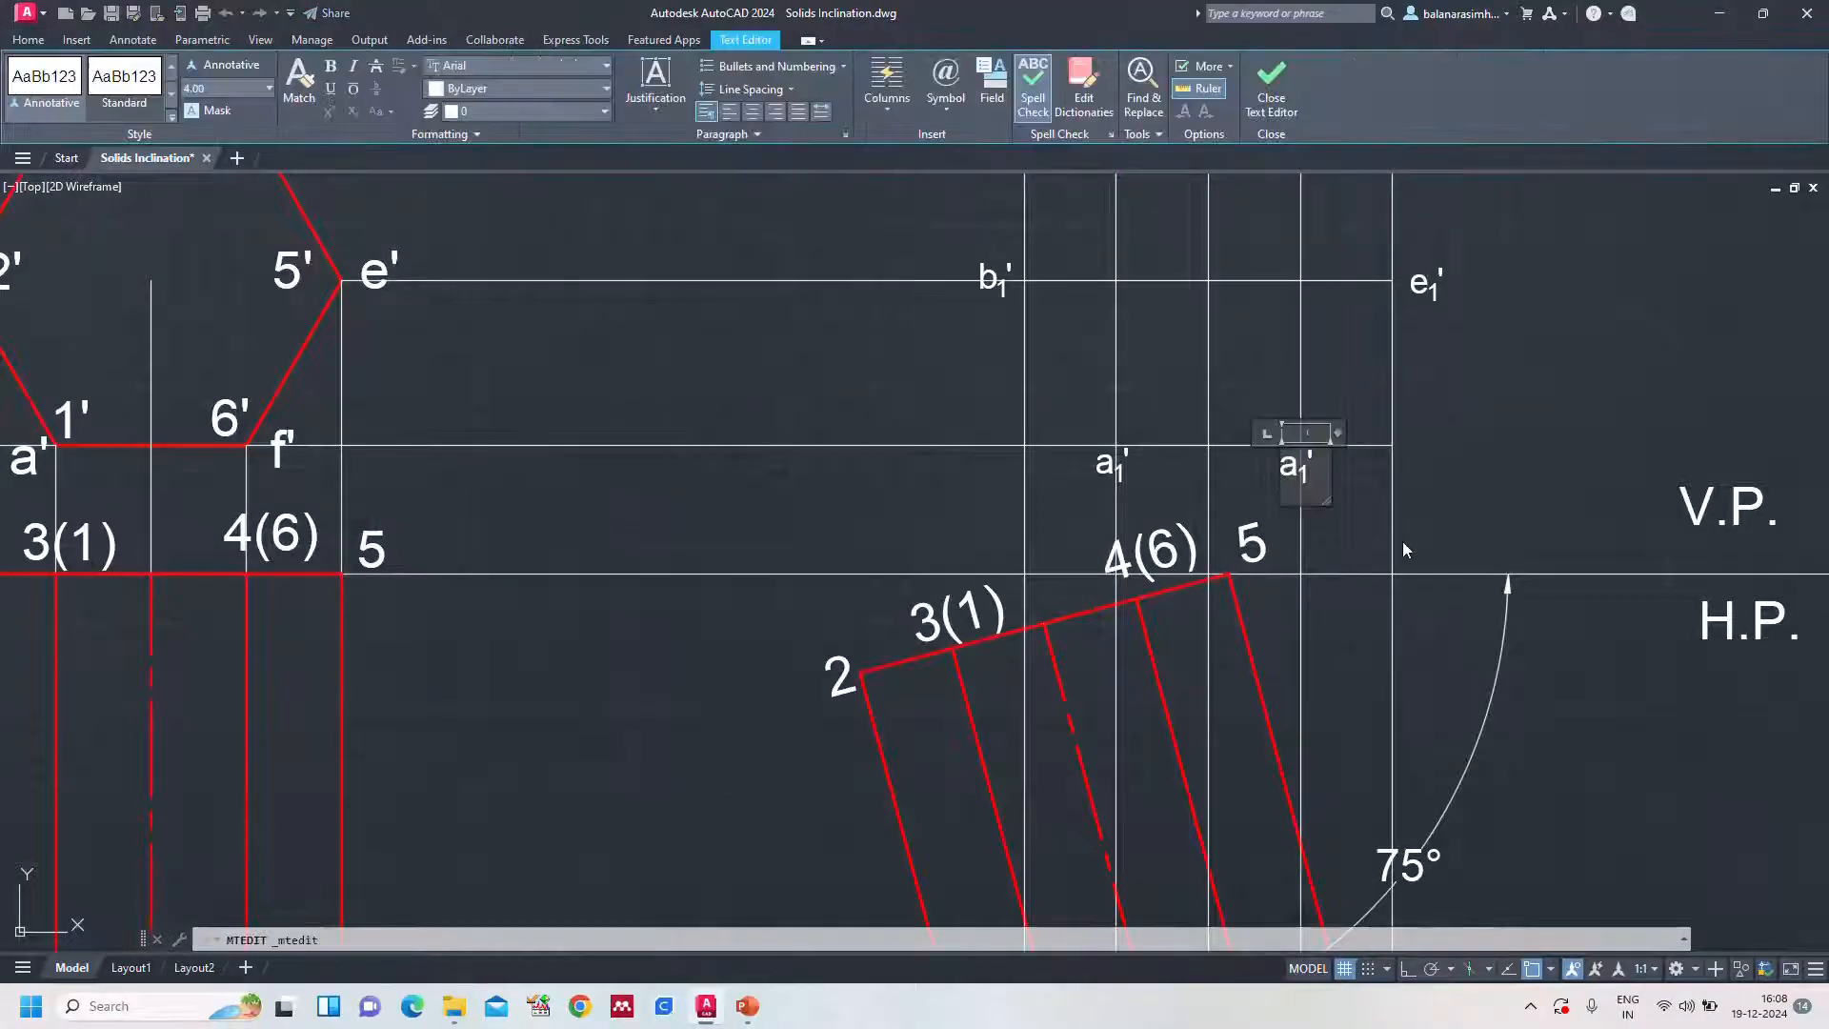
pyautogui.write('f')
pyautogui.click(1517, 408)
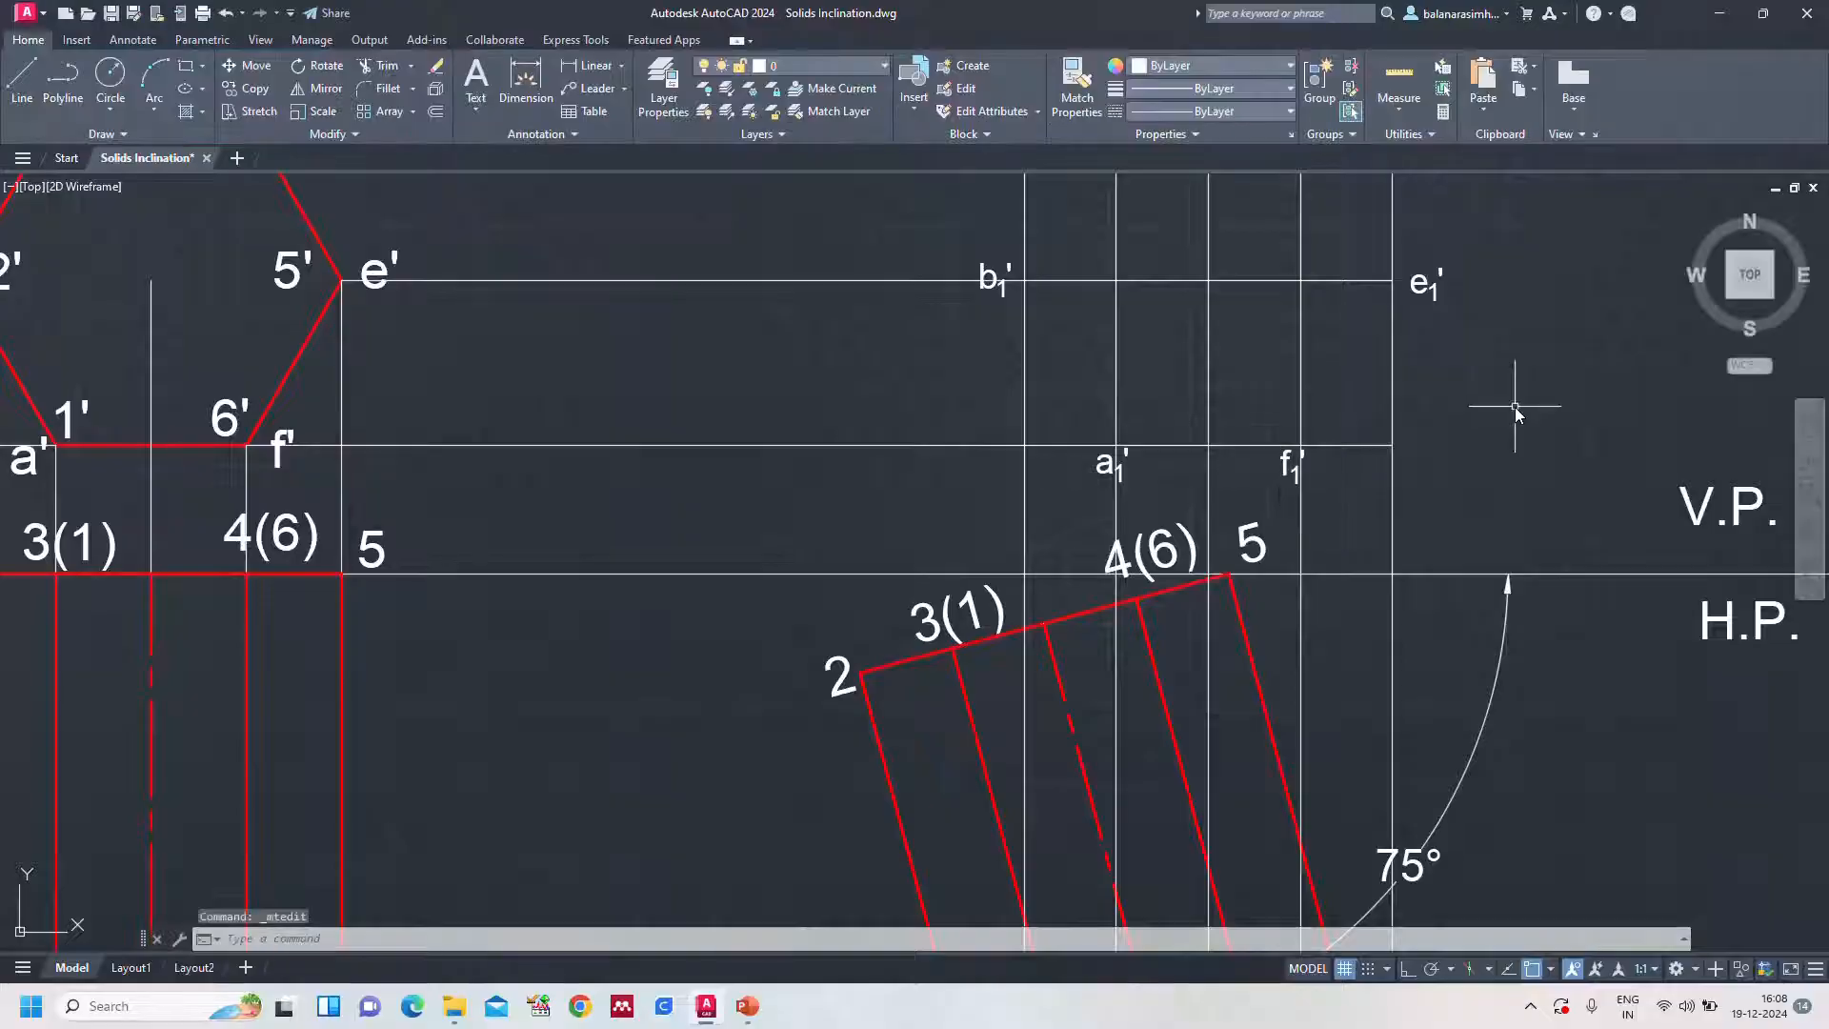
pyautogui.scroll(-5, 1515, 408)
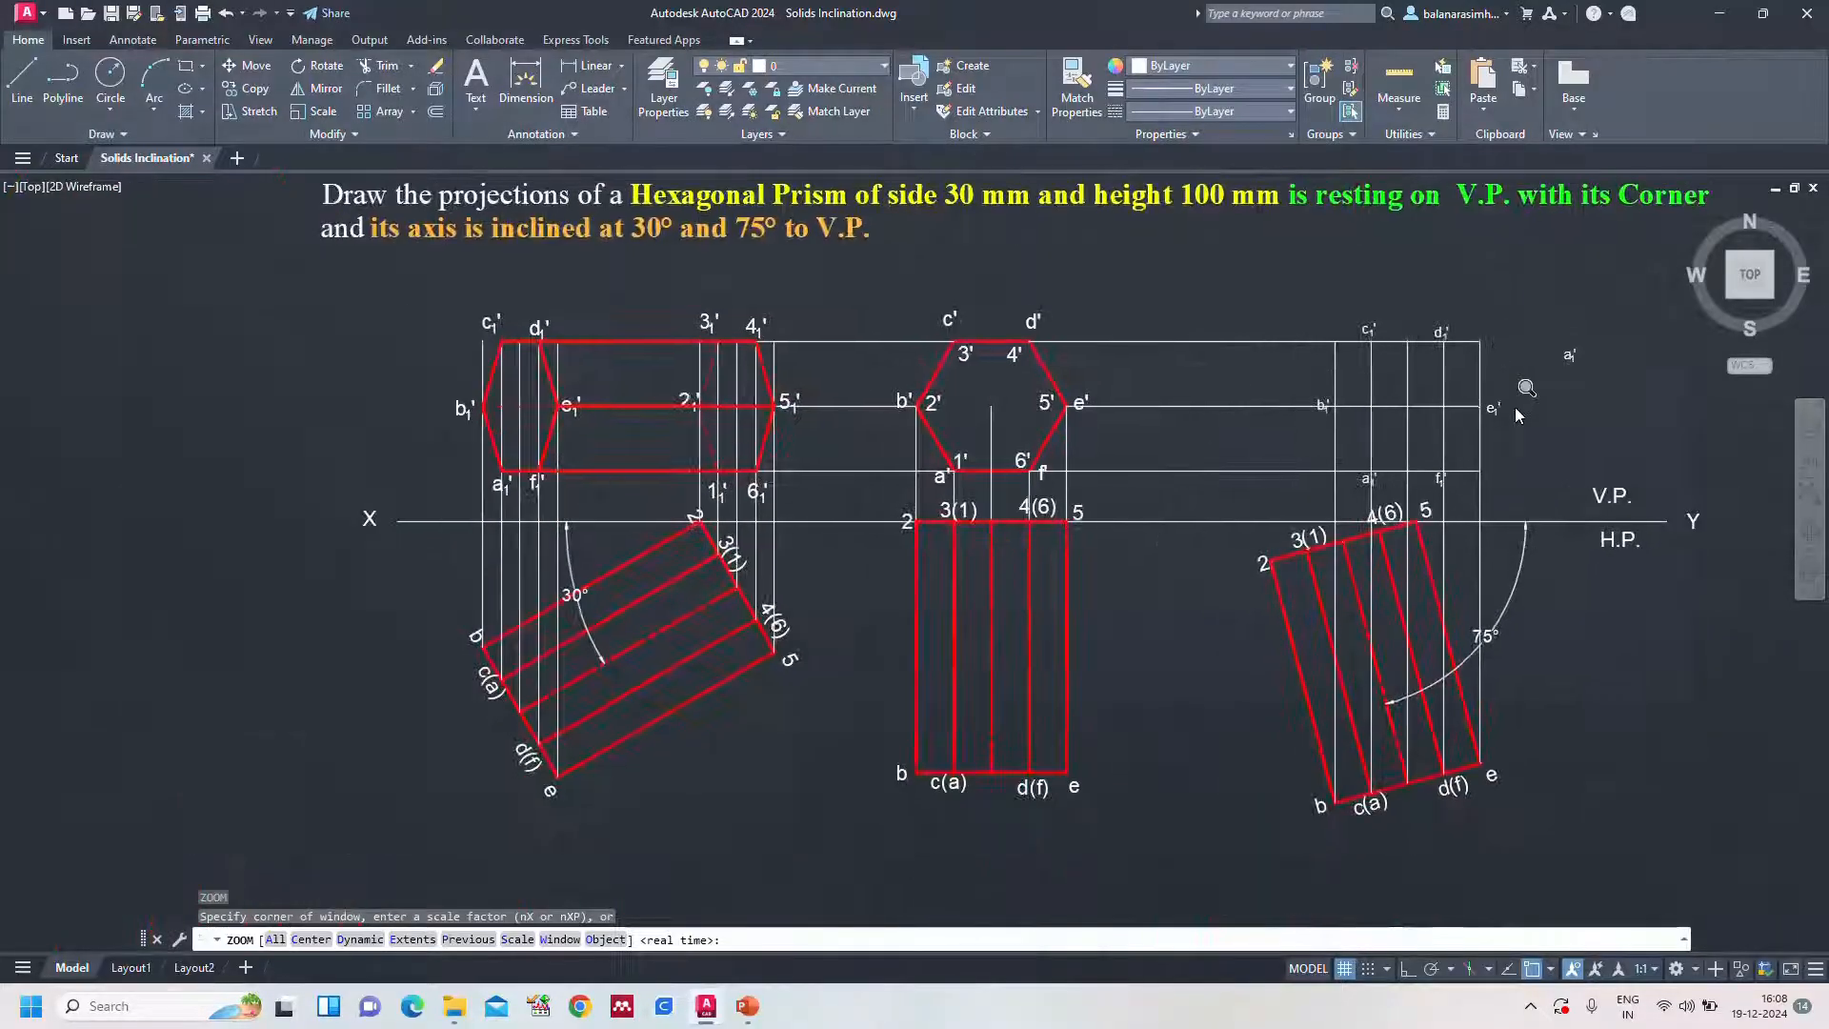
pyautogui.hotkey('ctrl', 's')
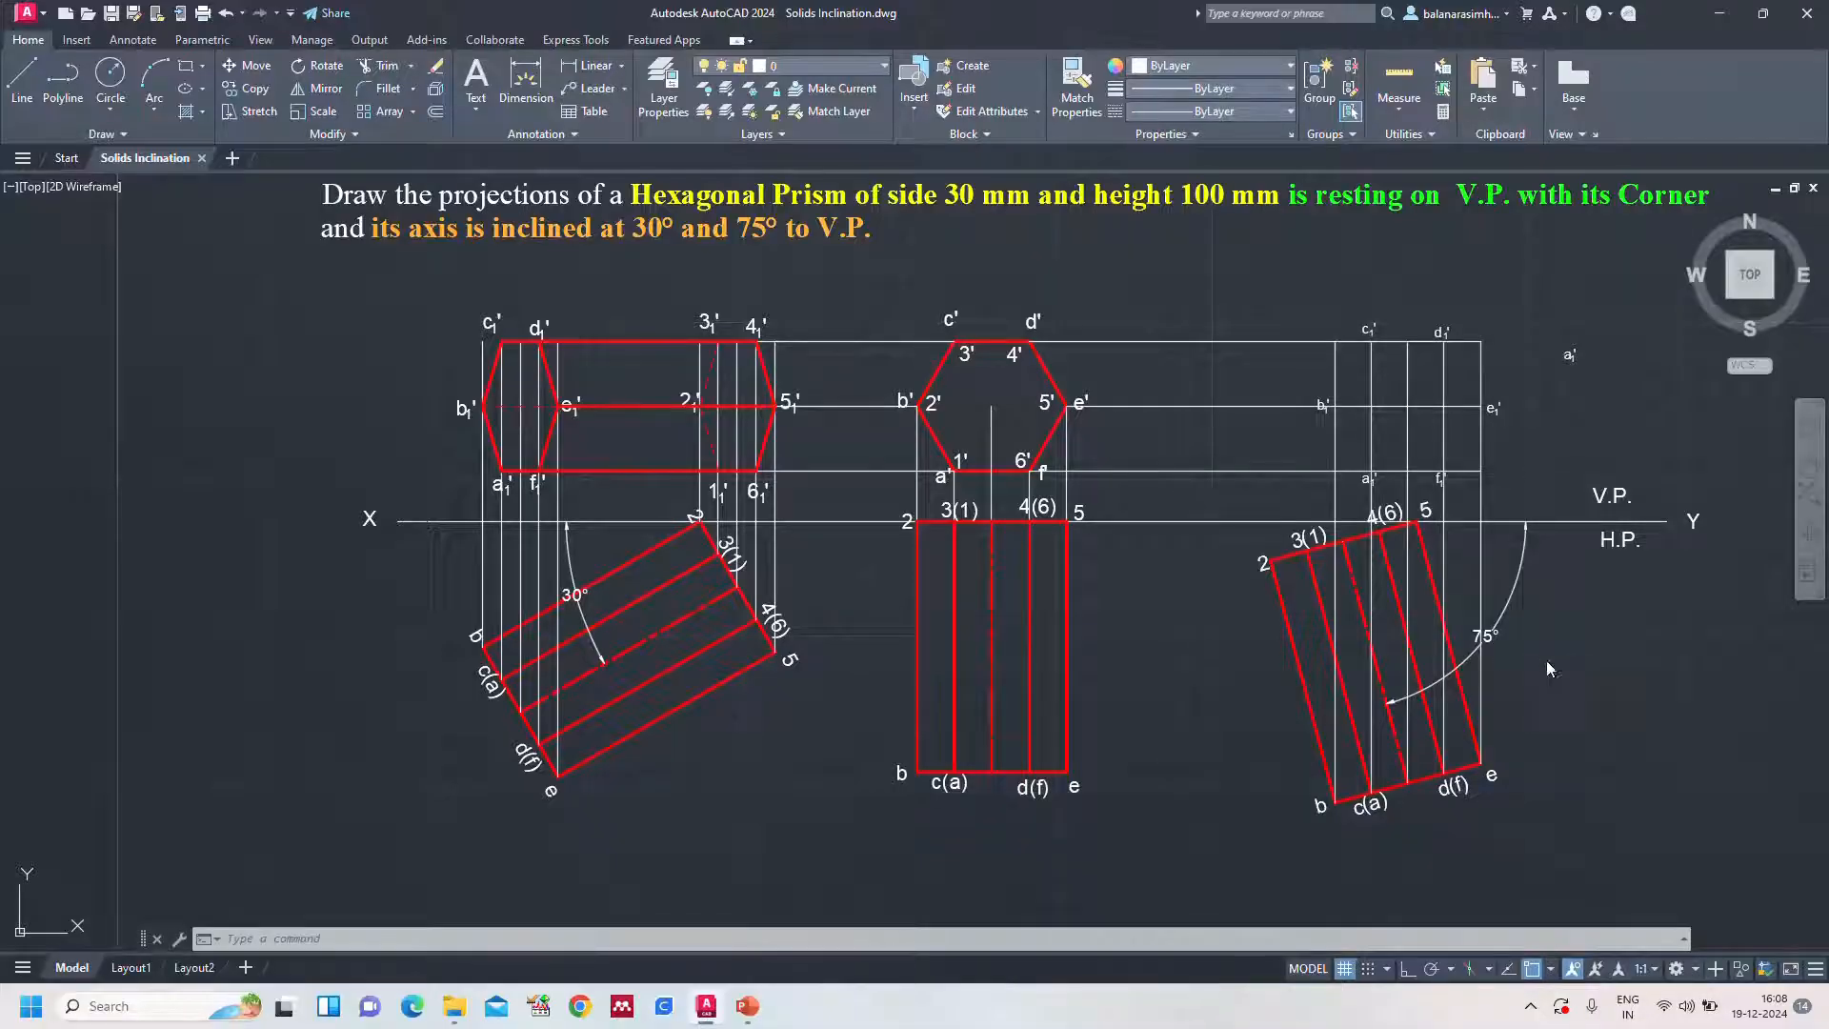
# Draw a closed polyline through a1', b1', c1', d1', e1' and f1' on the new projector grid
pyautogui.write('pl')
pyautogui.press('Return')
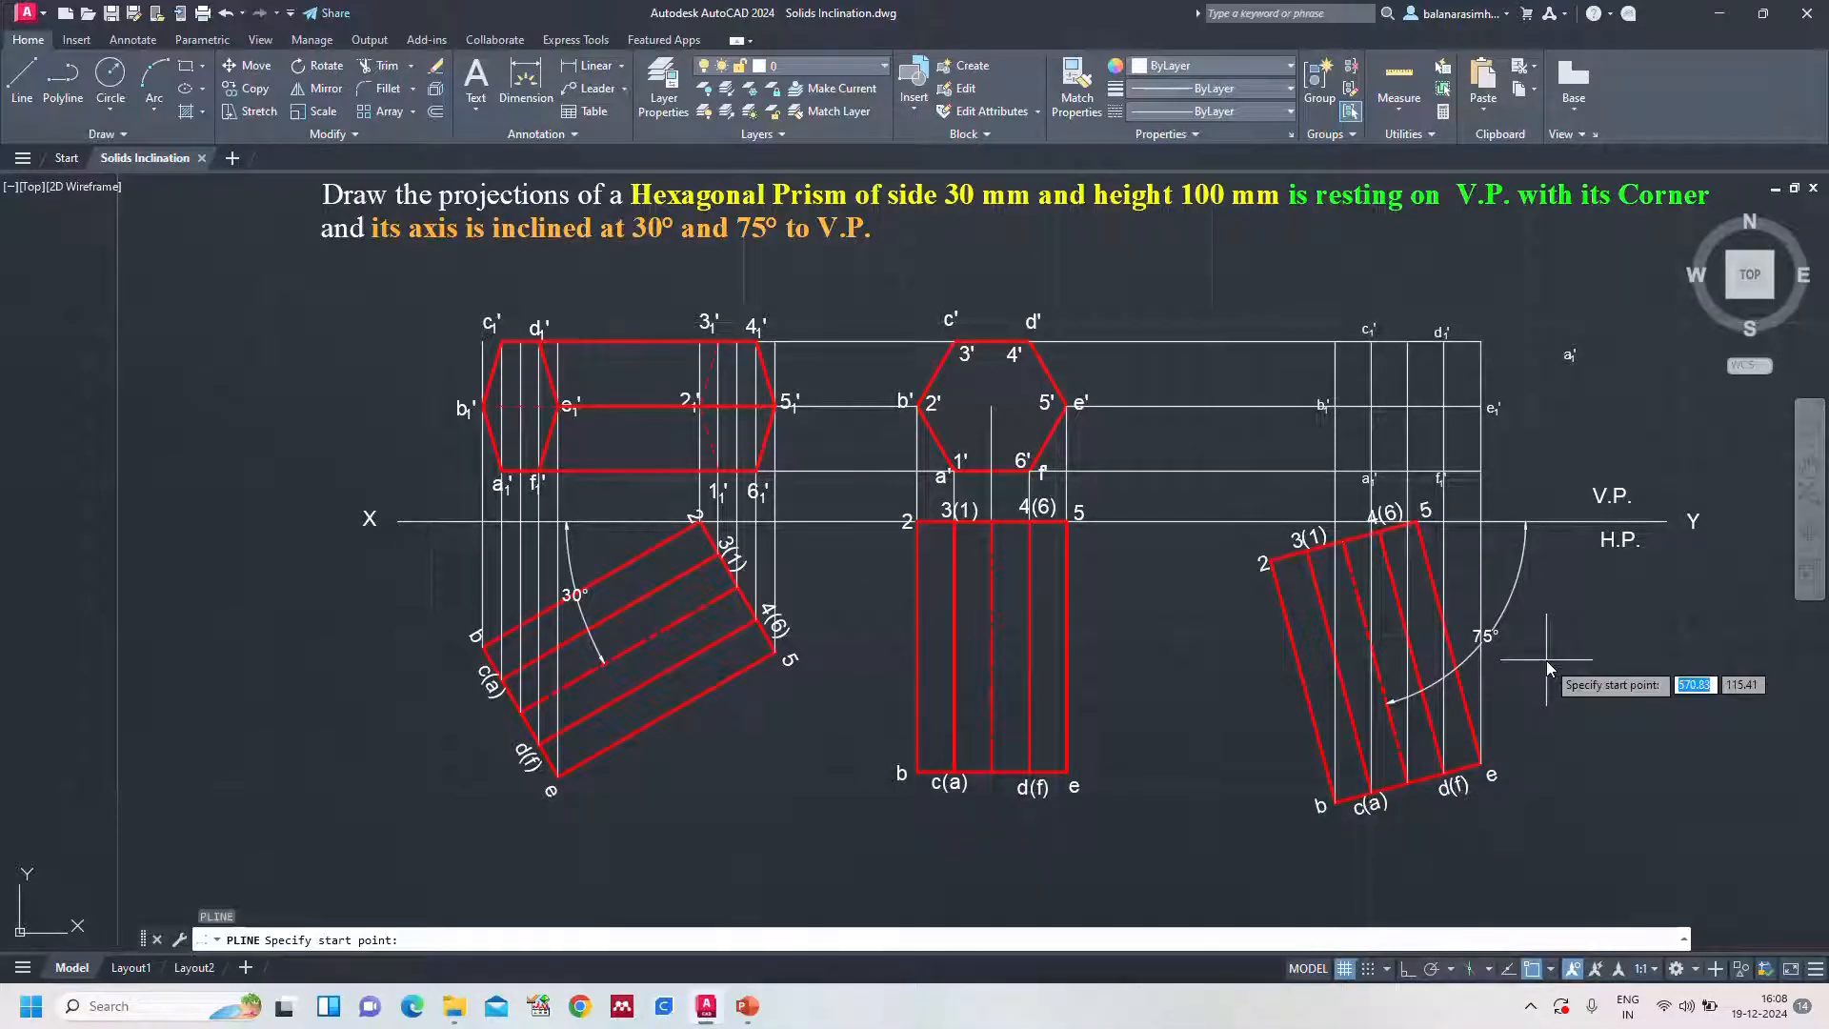
pyautogui.scroll(3, 1371, 479)
pyautogui.click(1370, 472)
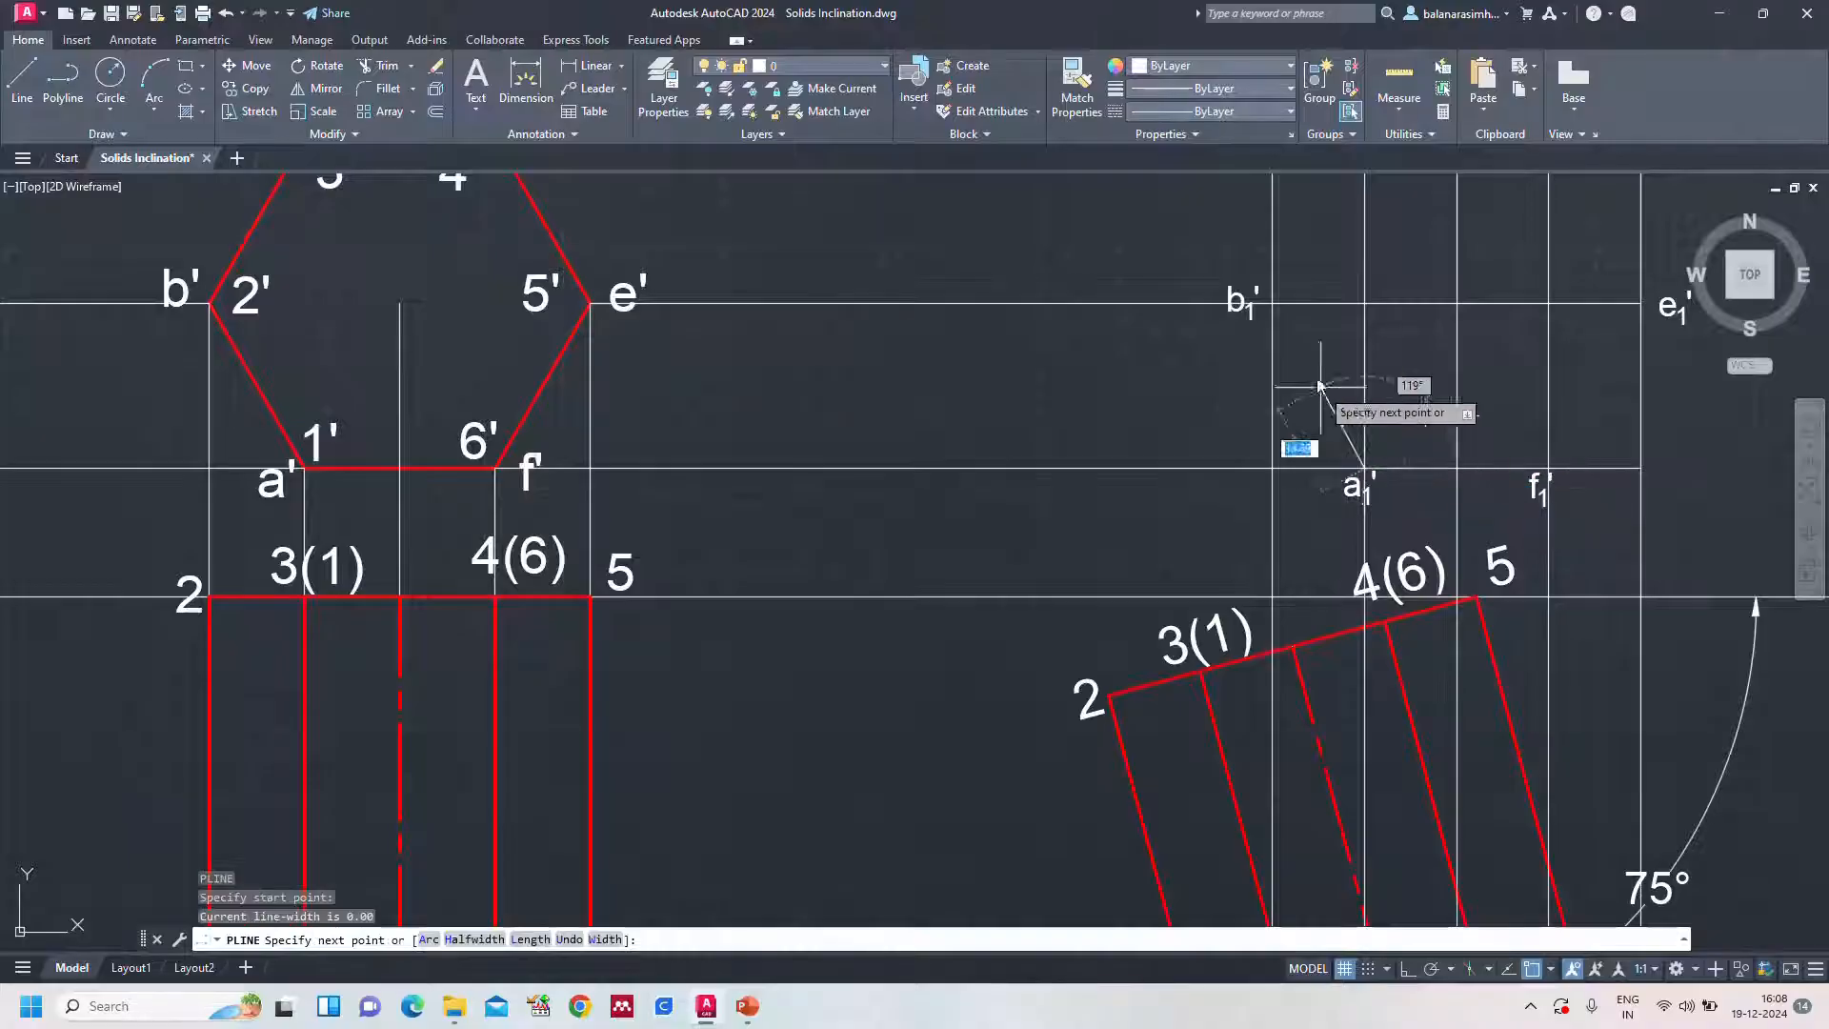
pyautogui.click(1273, 303)
pyautogui.scroll(-2, 1272, 302)
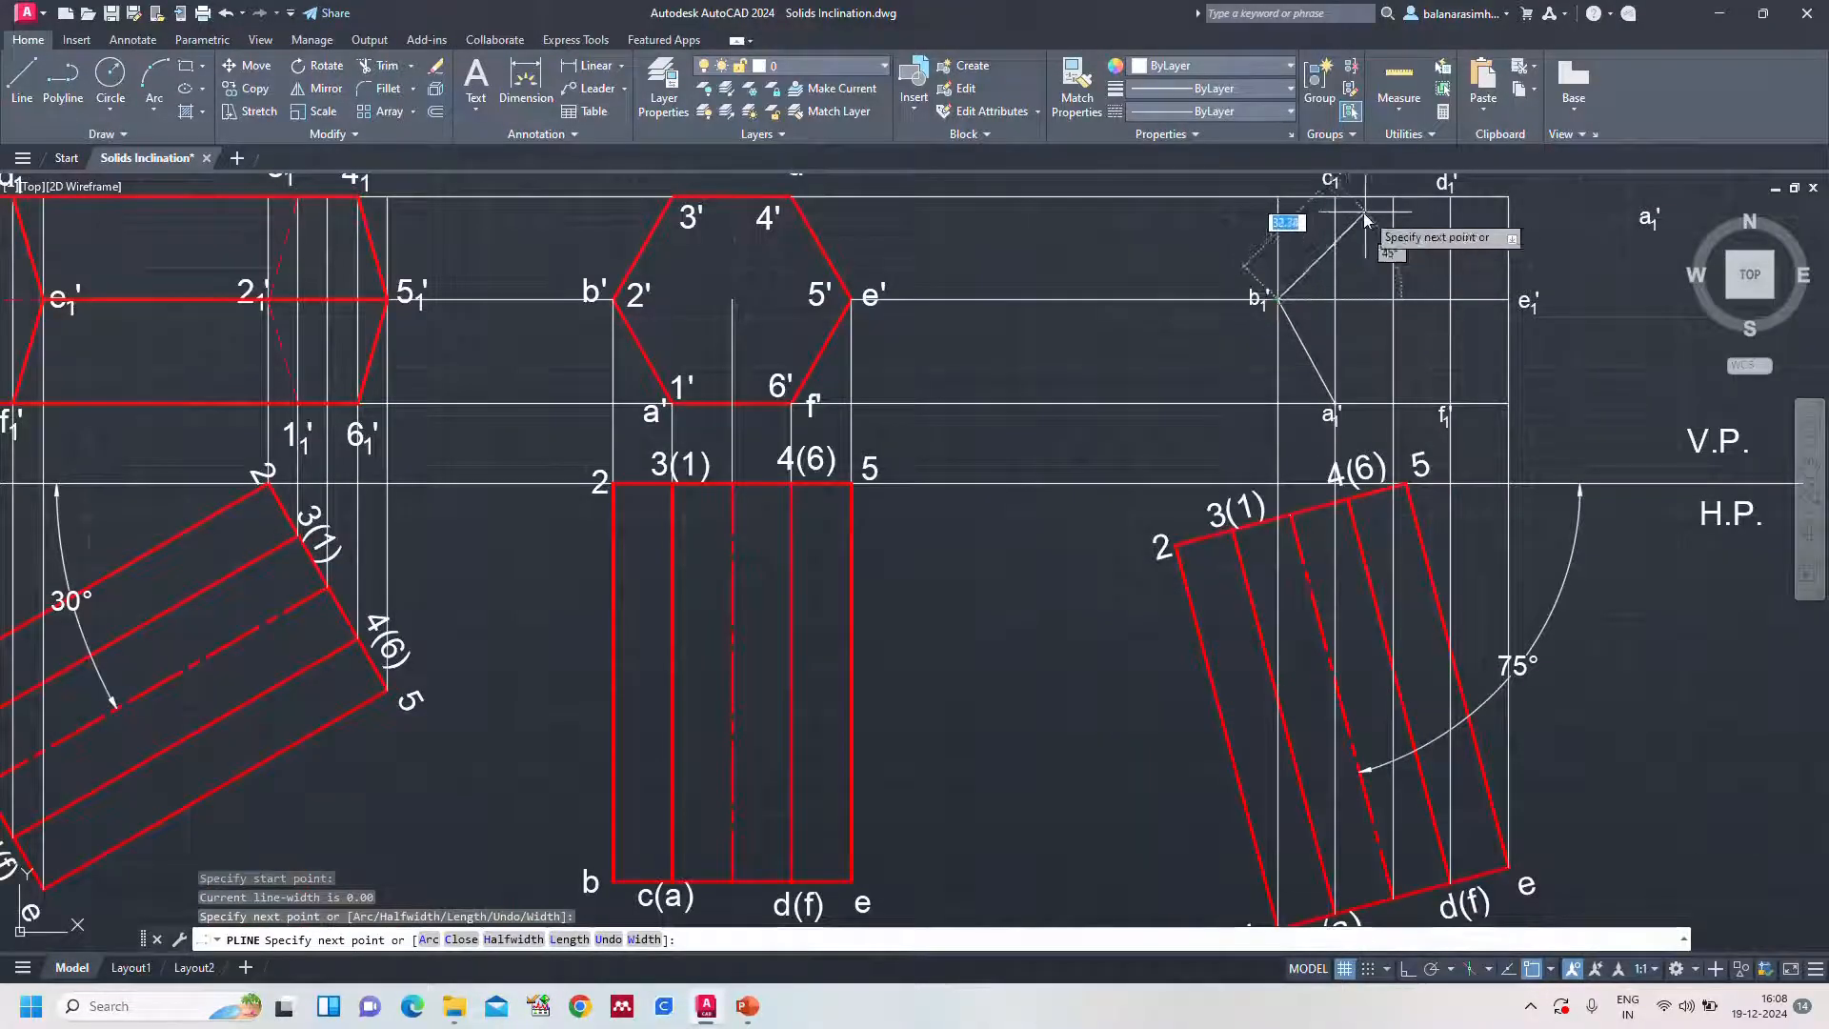
pyautogui.click(1334, 197)
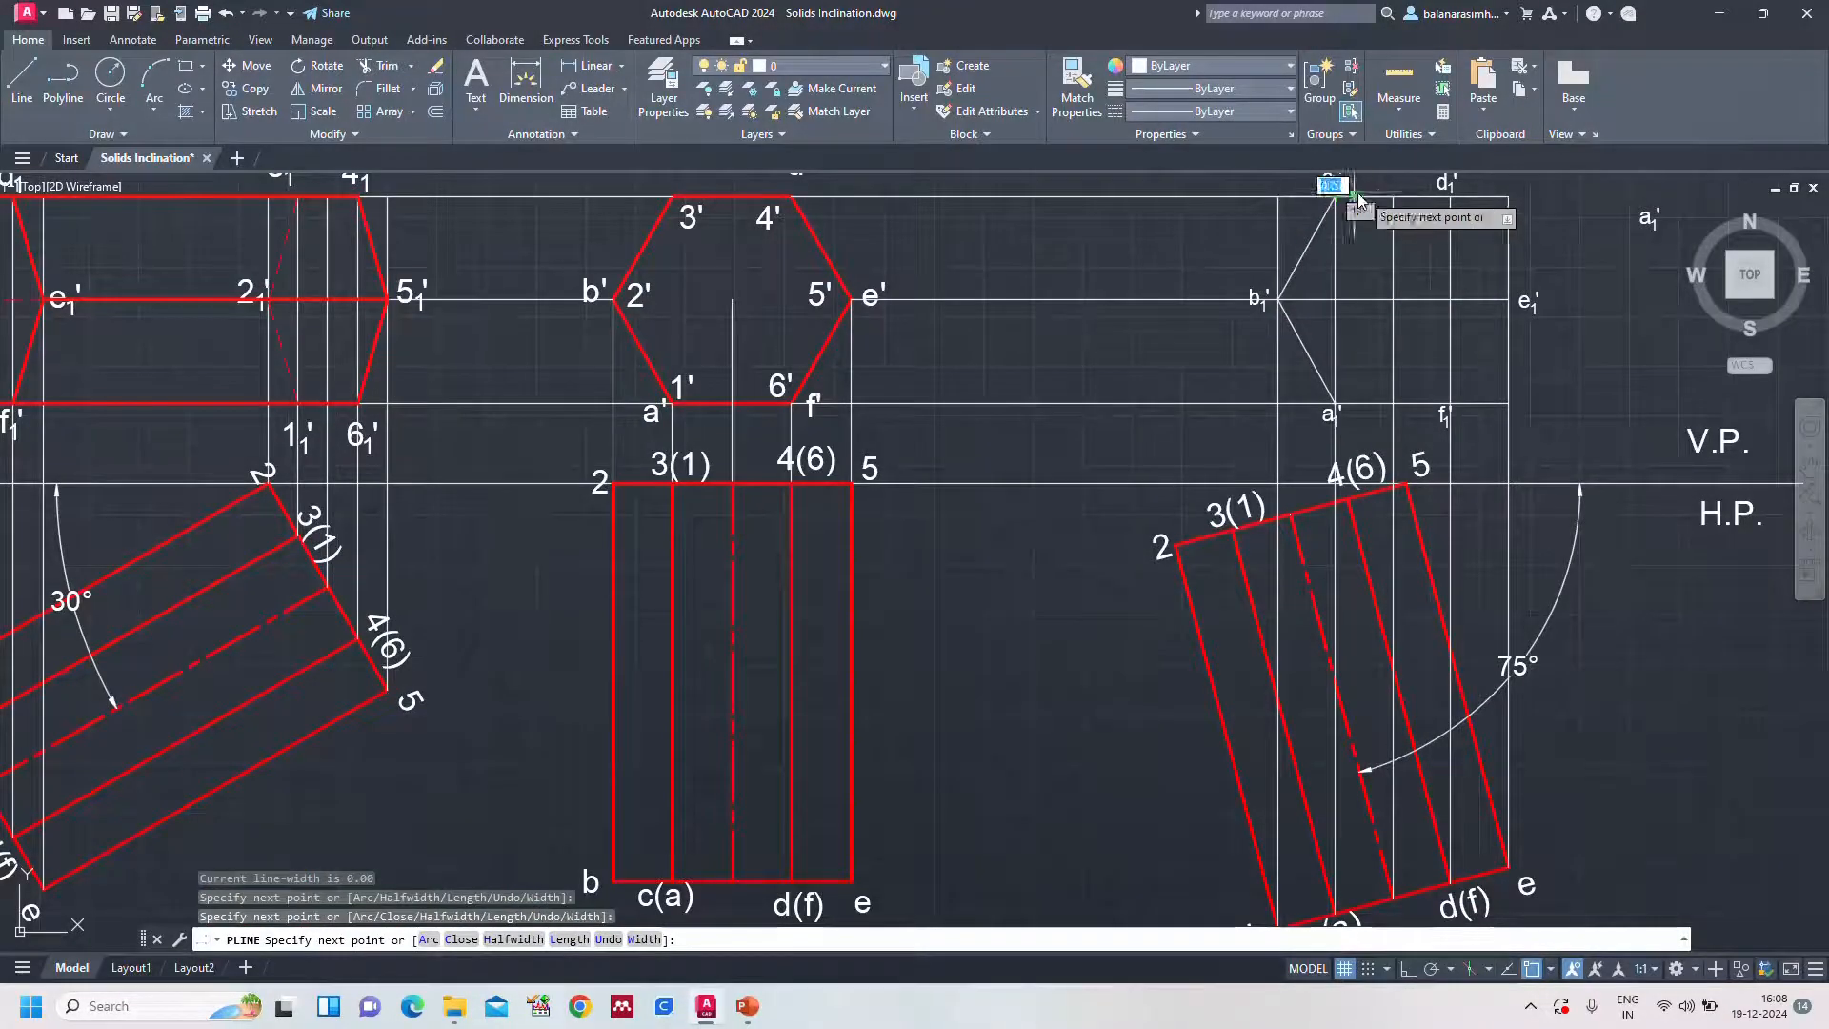
pyautogui.click(1452, 201)
pyautogui.click(1511, 299)
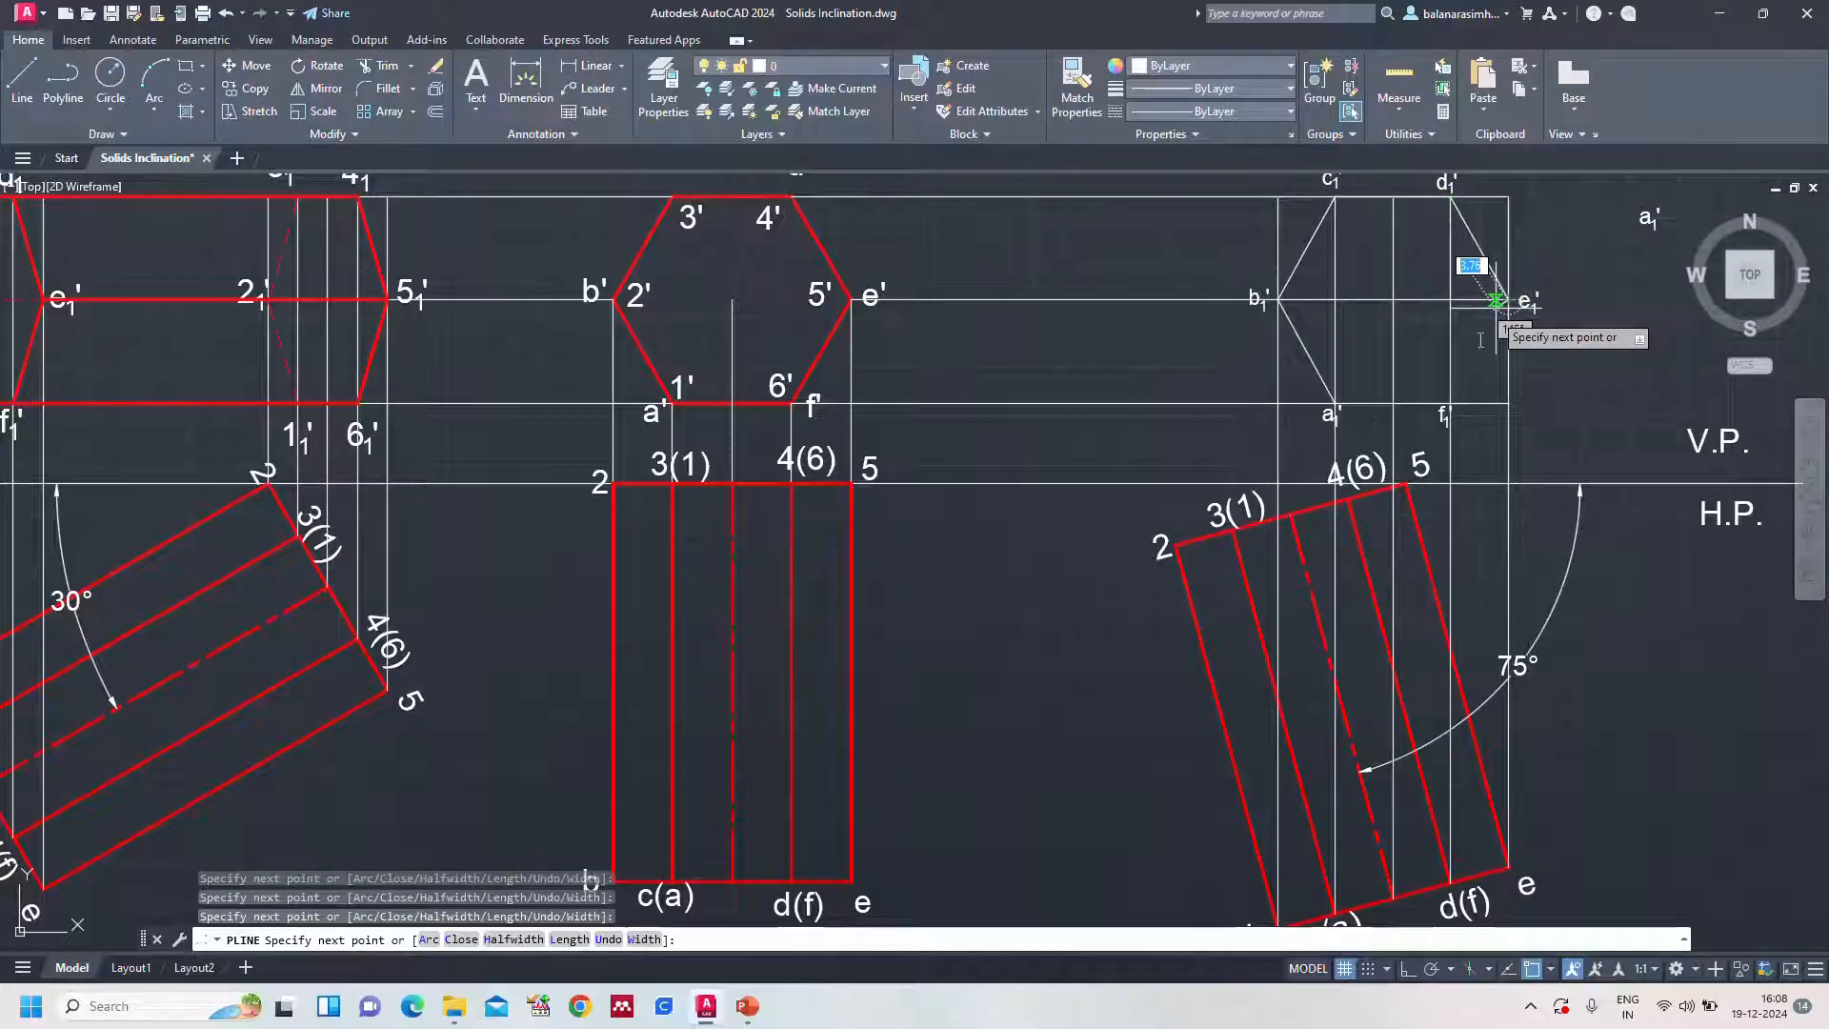
pyautogui.click(1447, 403)
pyautogui.click(1334, 403)
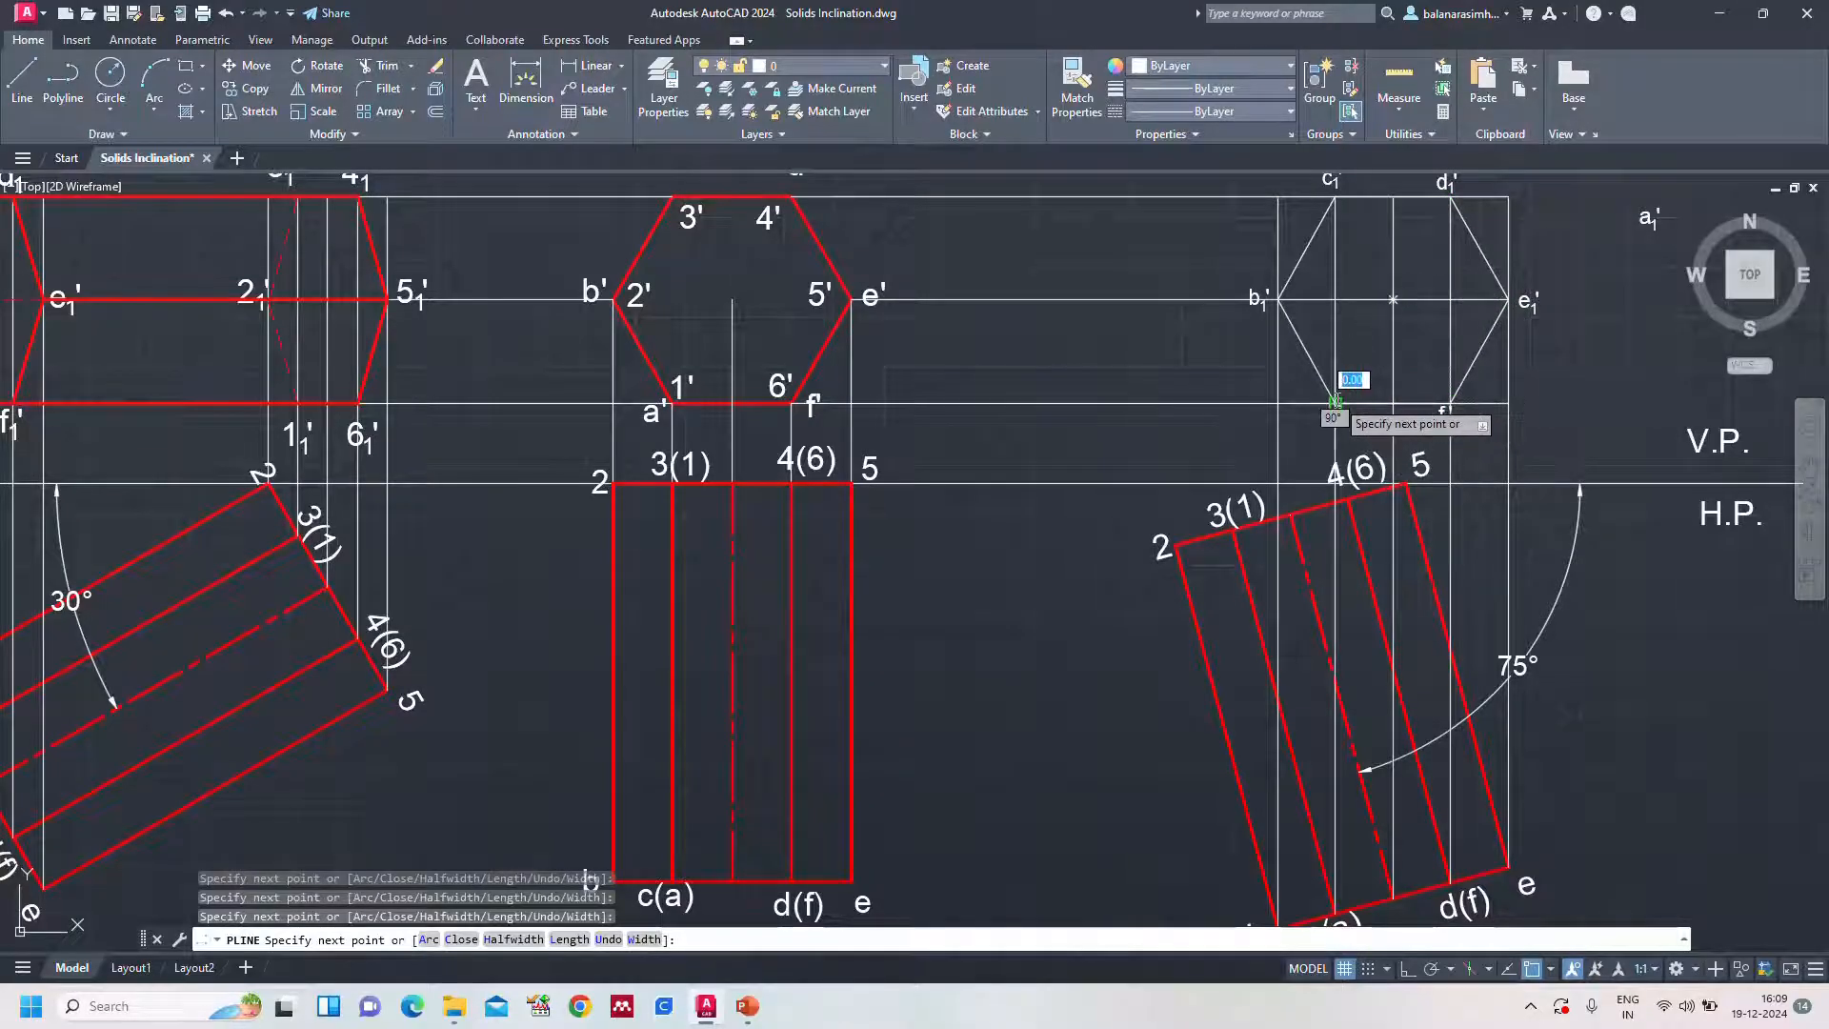
pyautogui.press('Escape')
# Give the new a1'–f1' base hexagon a red colour and a 0.35 mm lineweight
pyautogui.click(1478, 248)
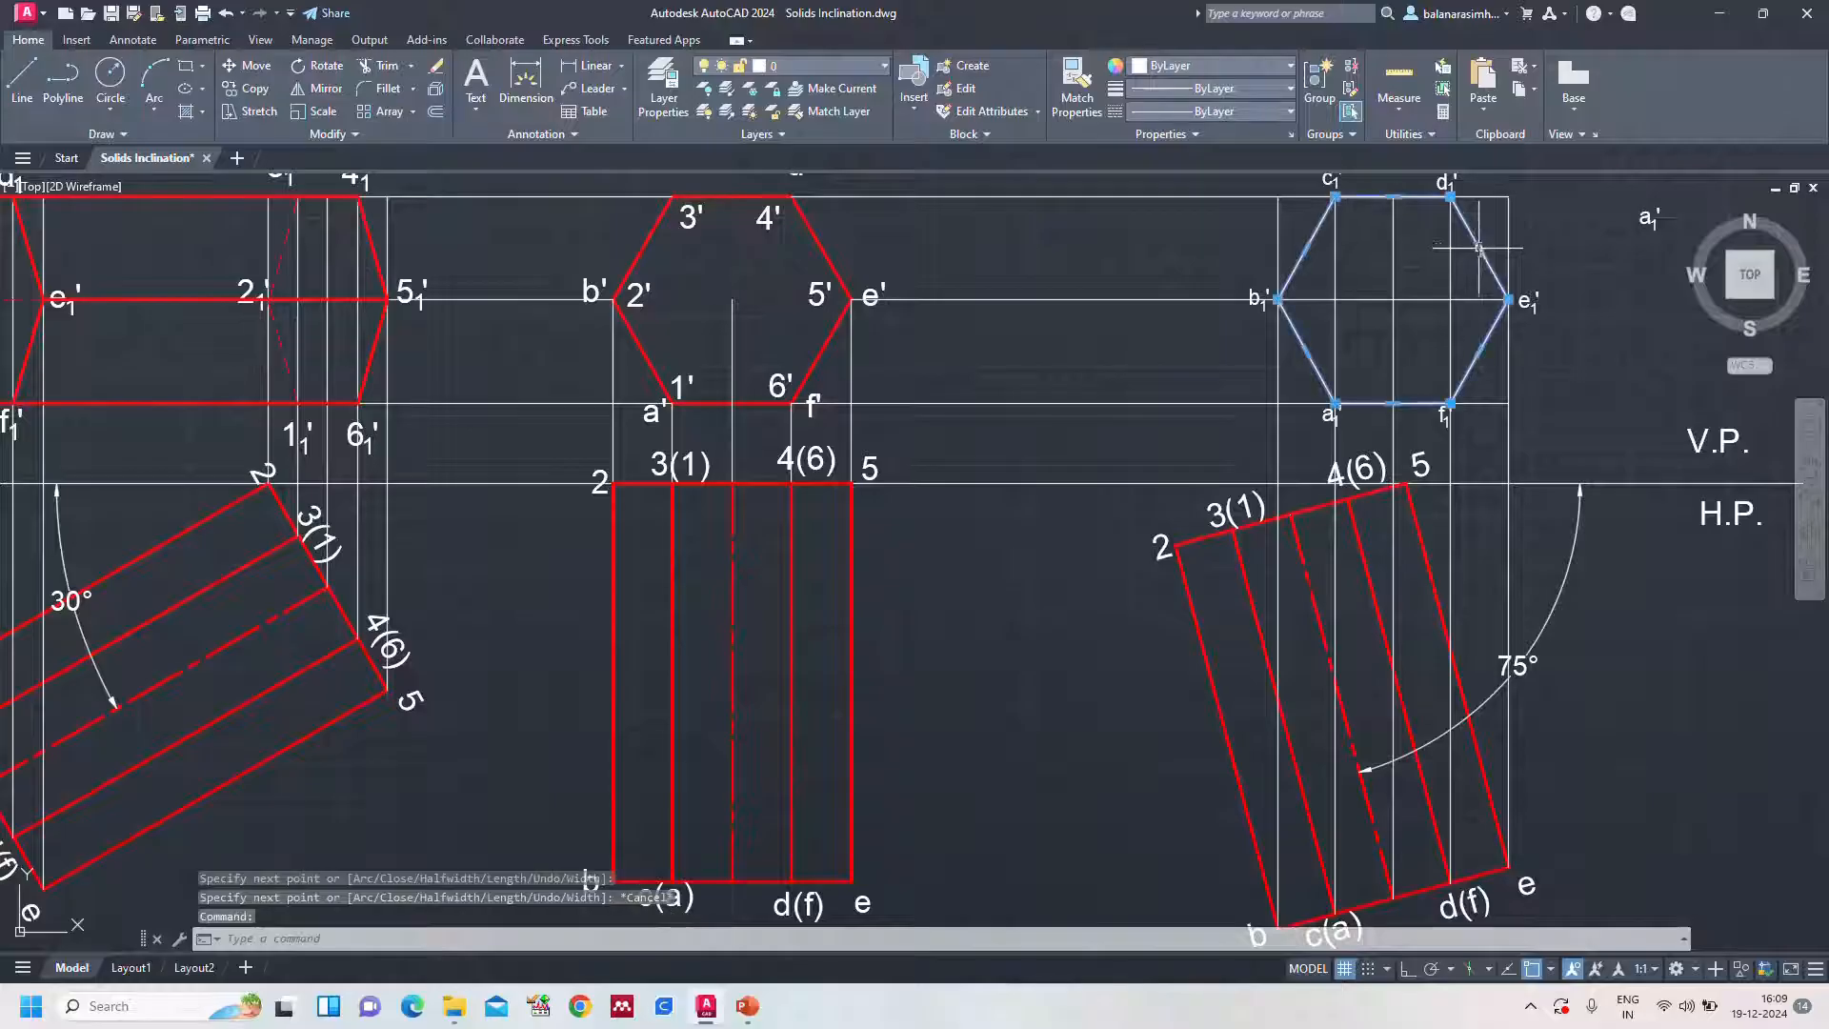
pyautogui.click(1180, 67)
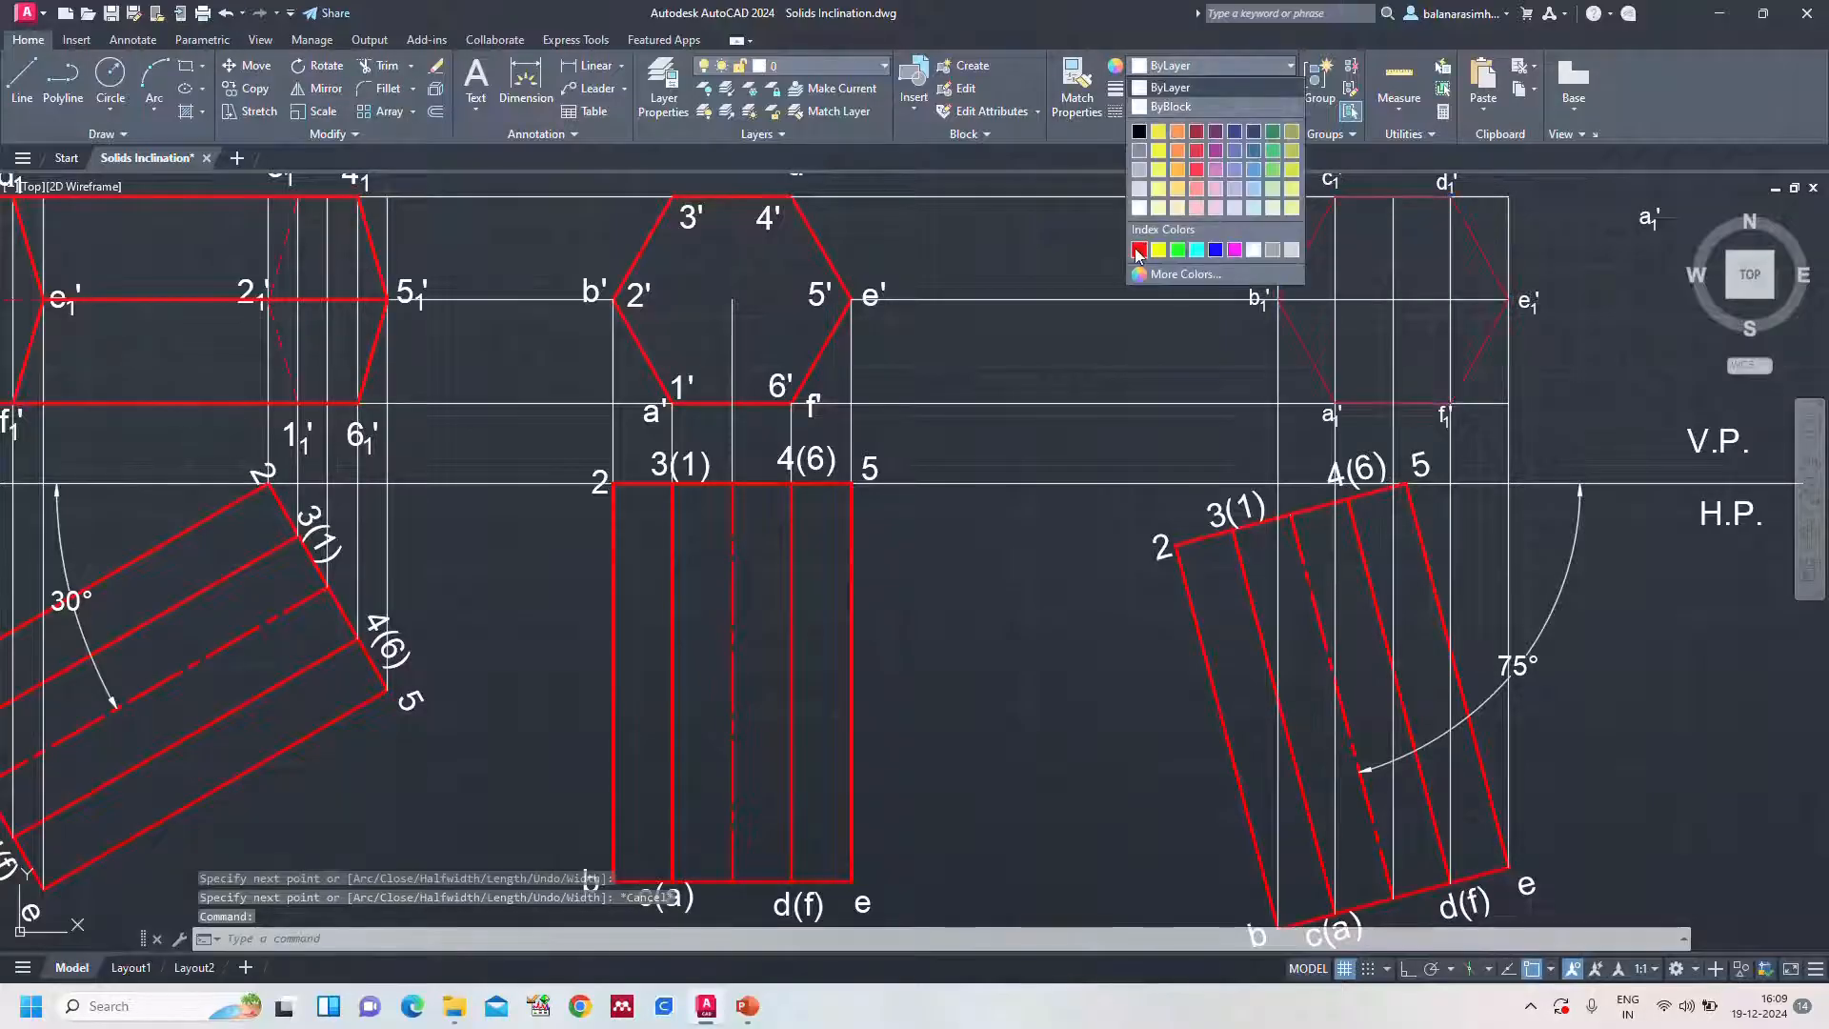
pyautogui.click(1140, 249)
pyautogui.click(1234, 92)
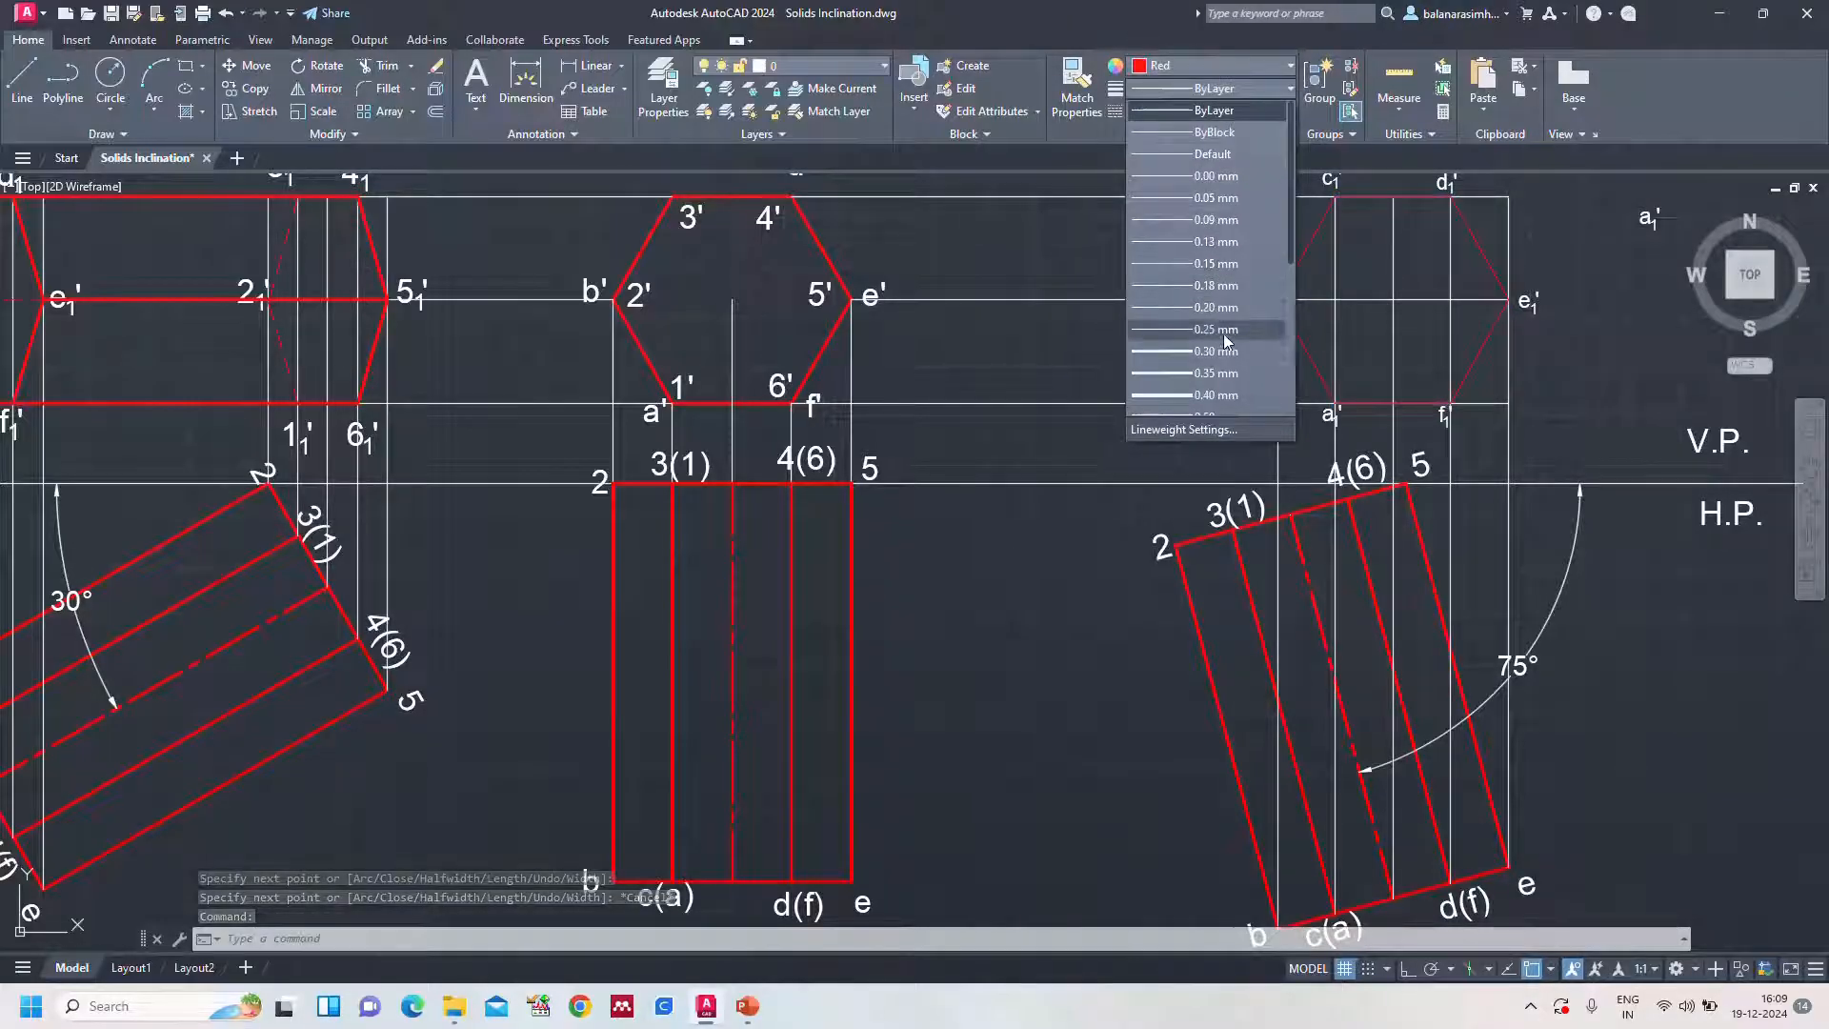
pyautogui.click(1230, 374)
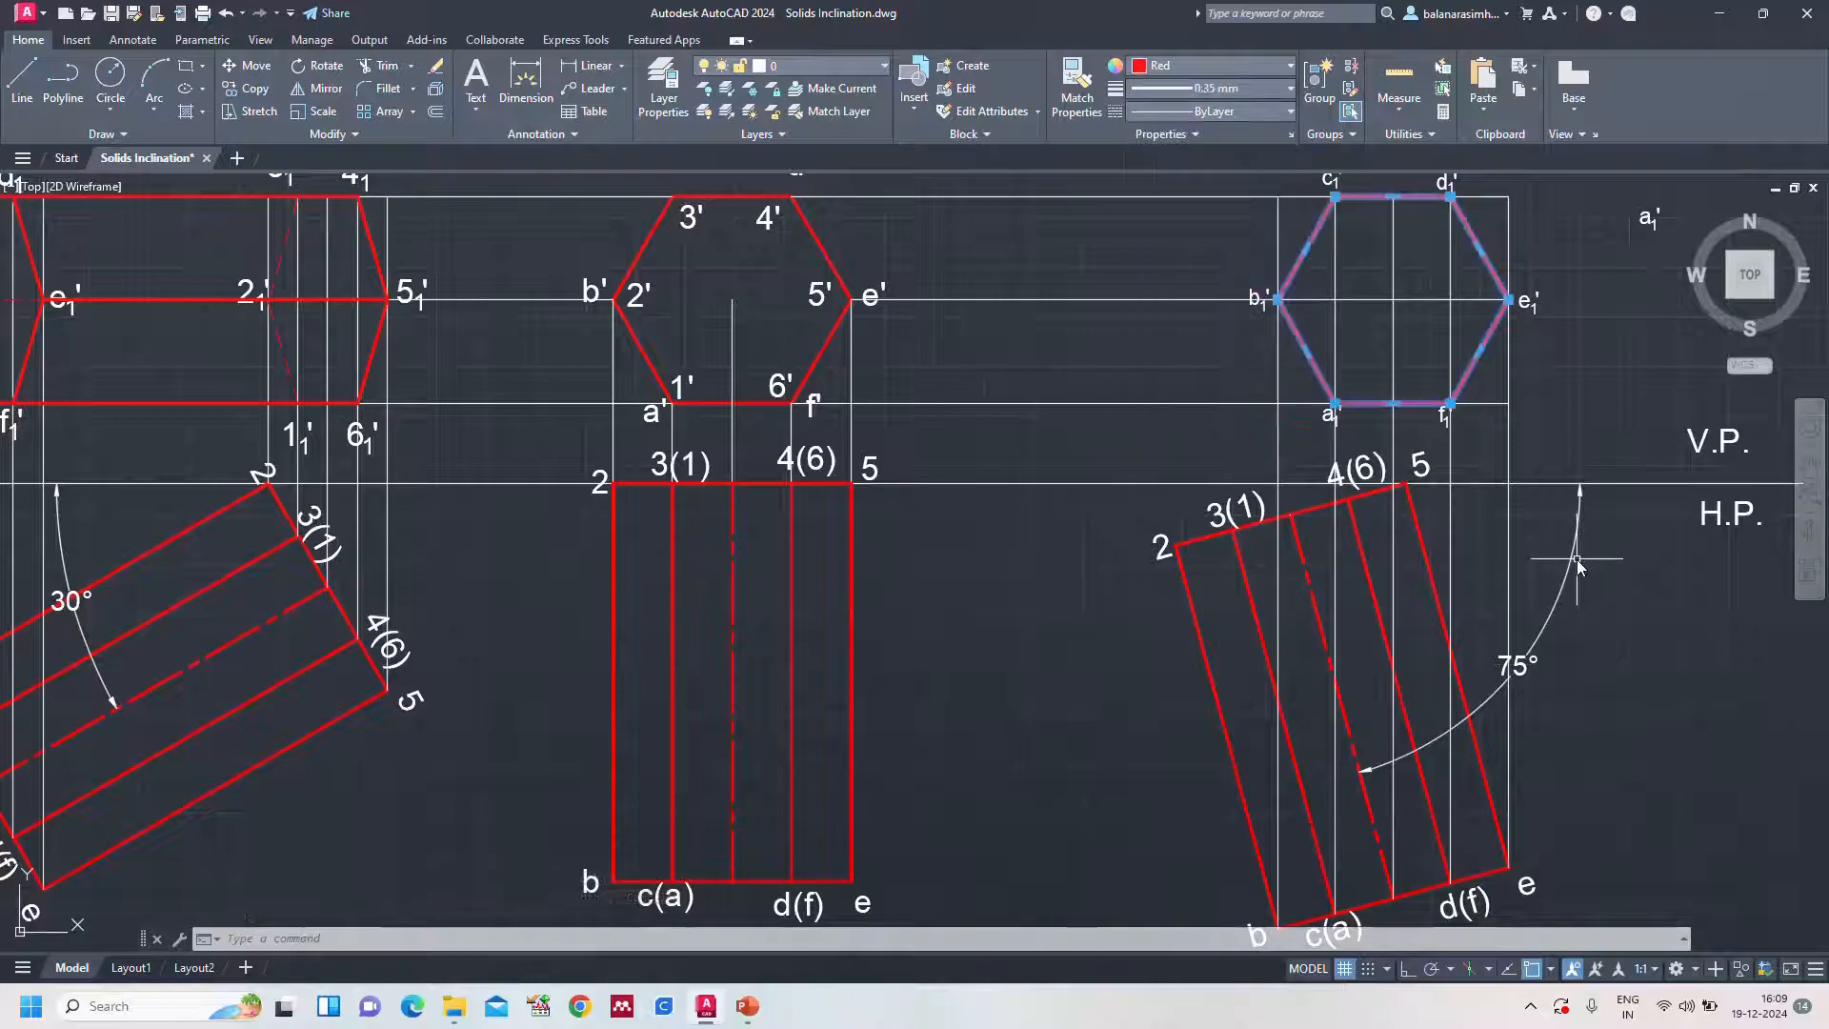
pyautogui.press('Escape')
# With Ortho on, draw a vertical projector from corner 2 of the 75° view up to the uppermost horizontal projector
pyautogui.write('z')
pyautogui.press('Return')
pyautogui.write('a')
pyautogui.press('Return')
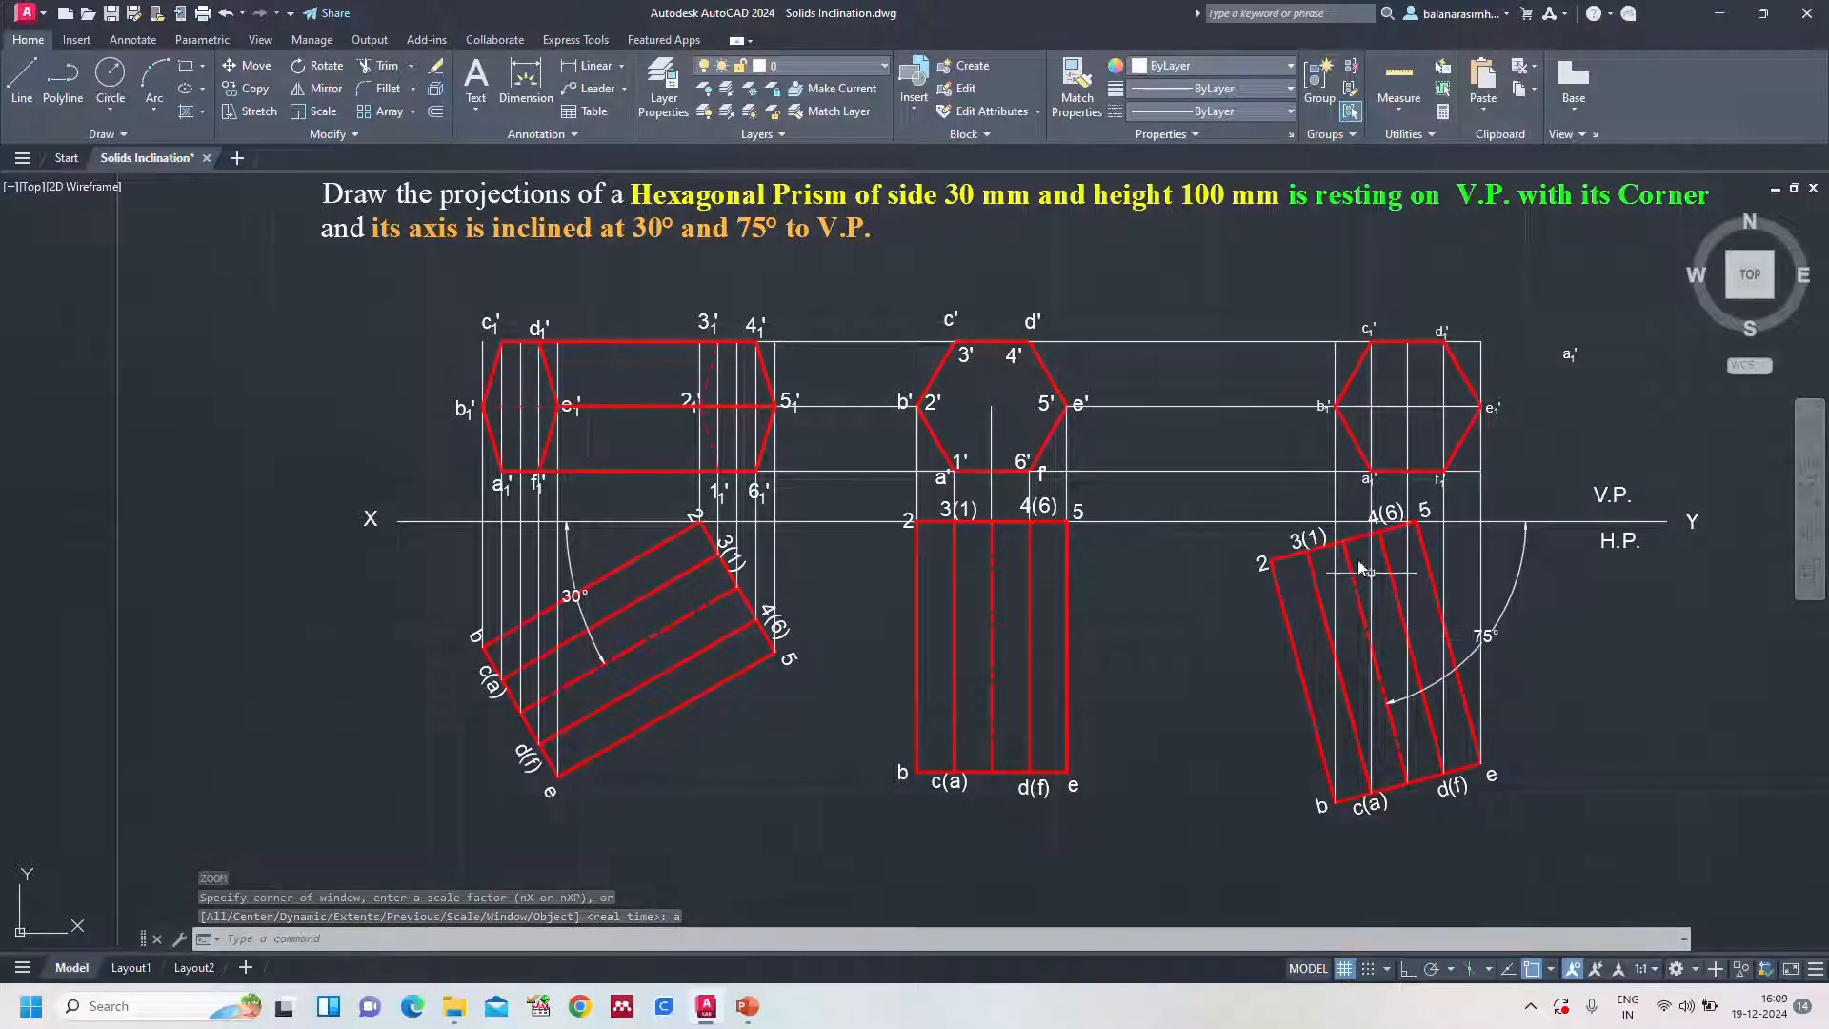
pyautogui.scroll(2, 1529, 562)
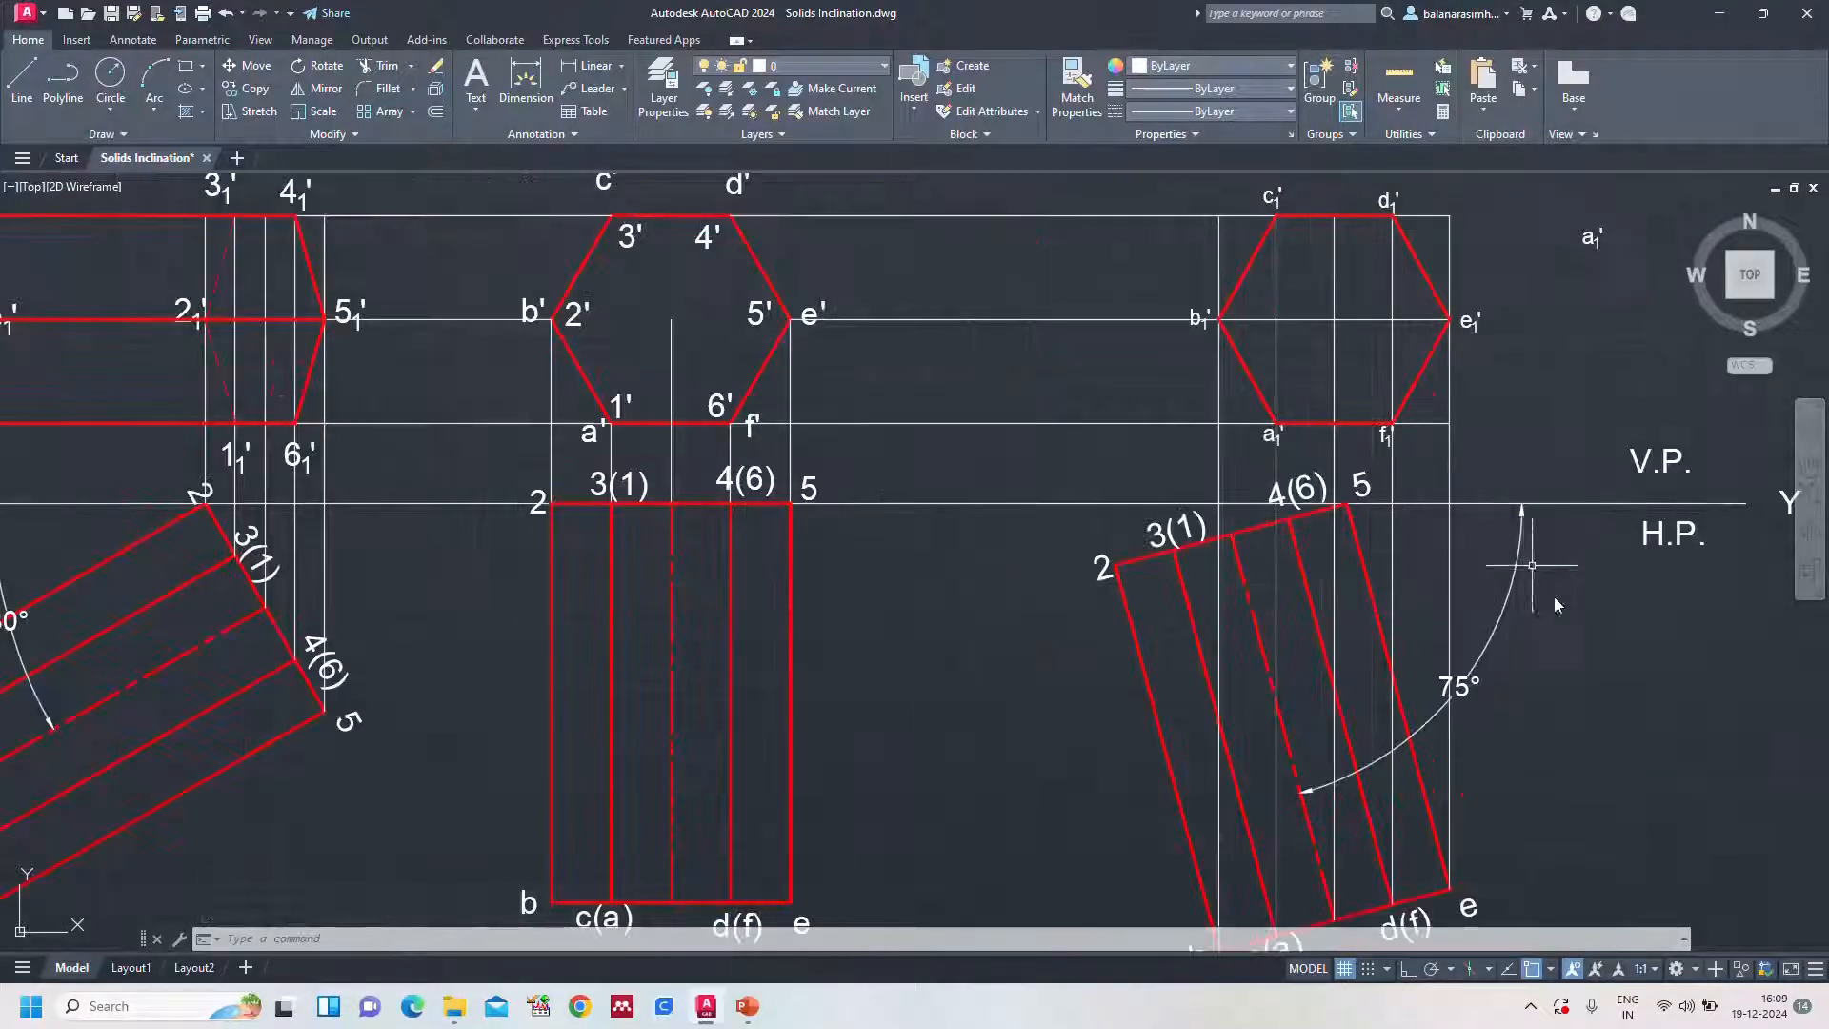
pyautogui.scroll(-3, 1625, 604)
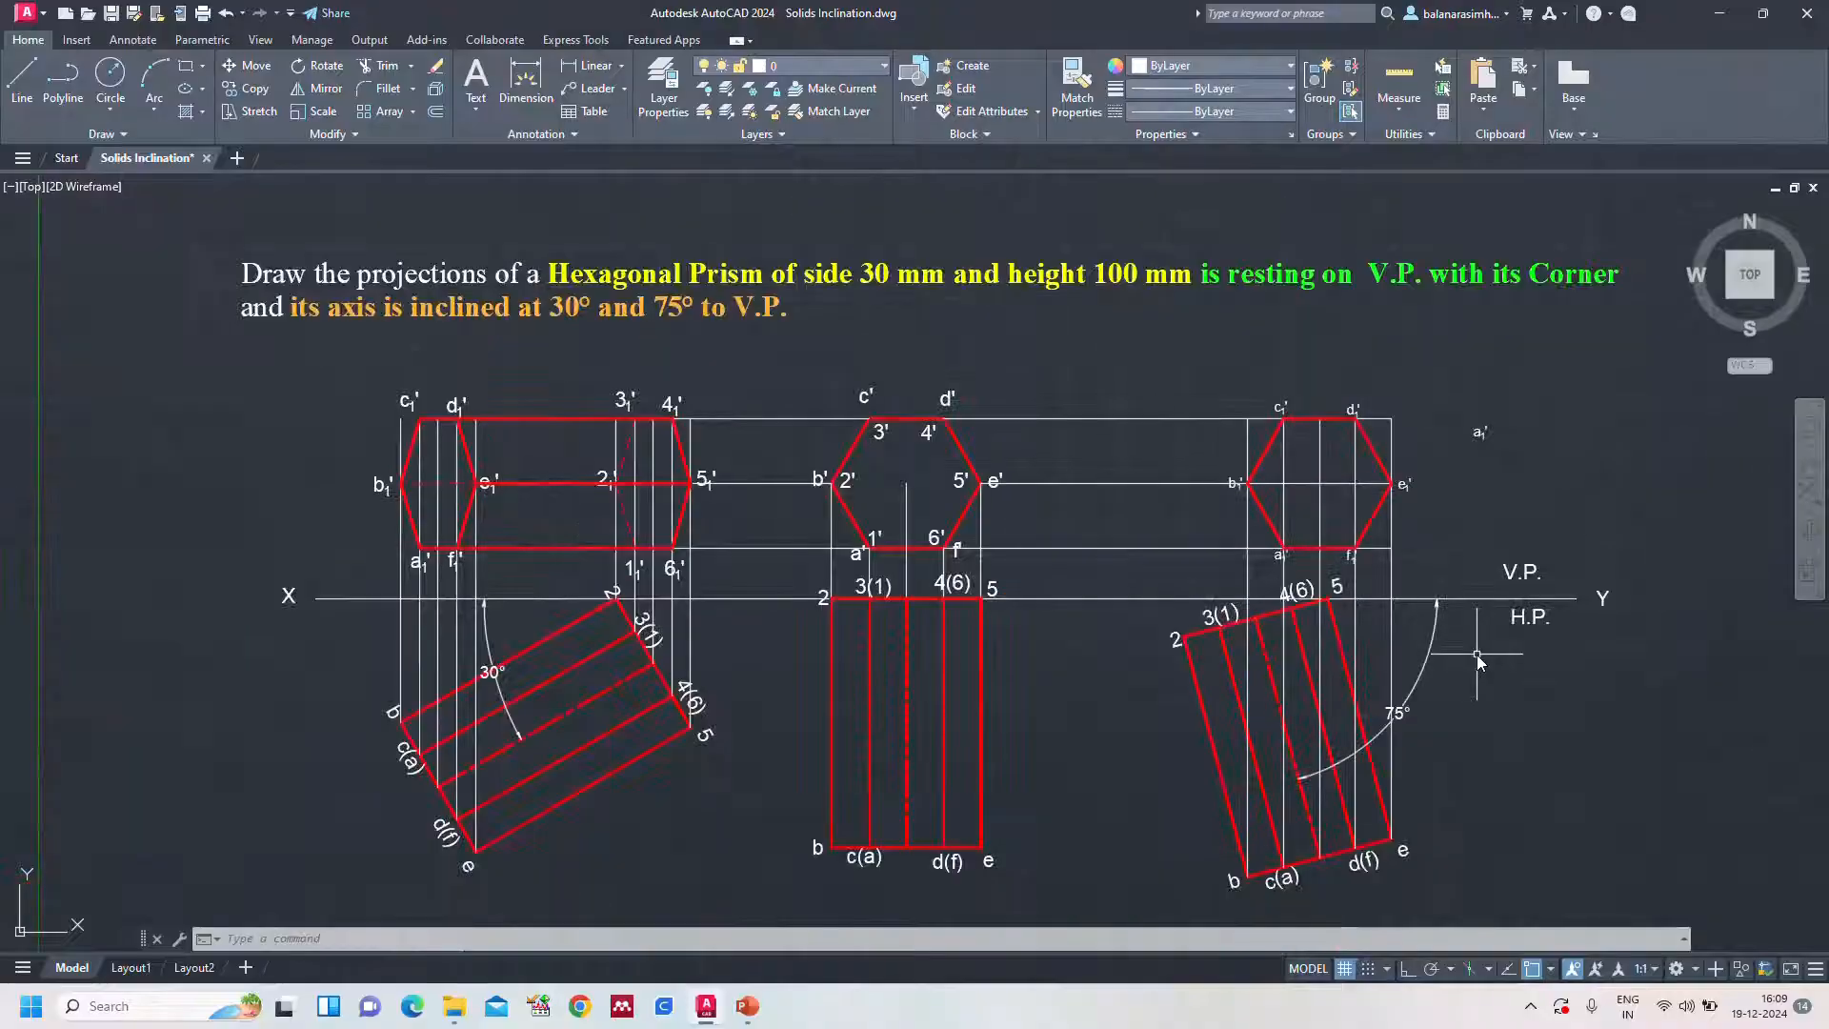
pyautogui.write('l')
pyautogui.press('Return')
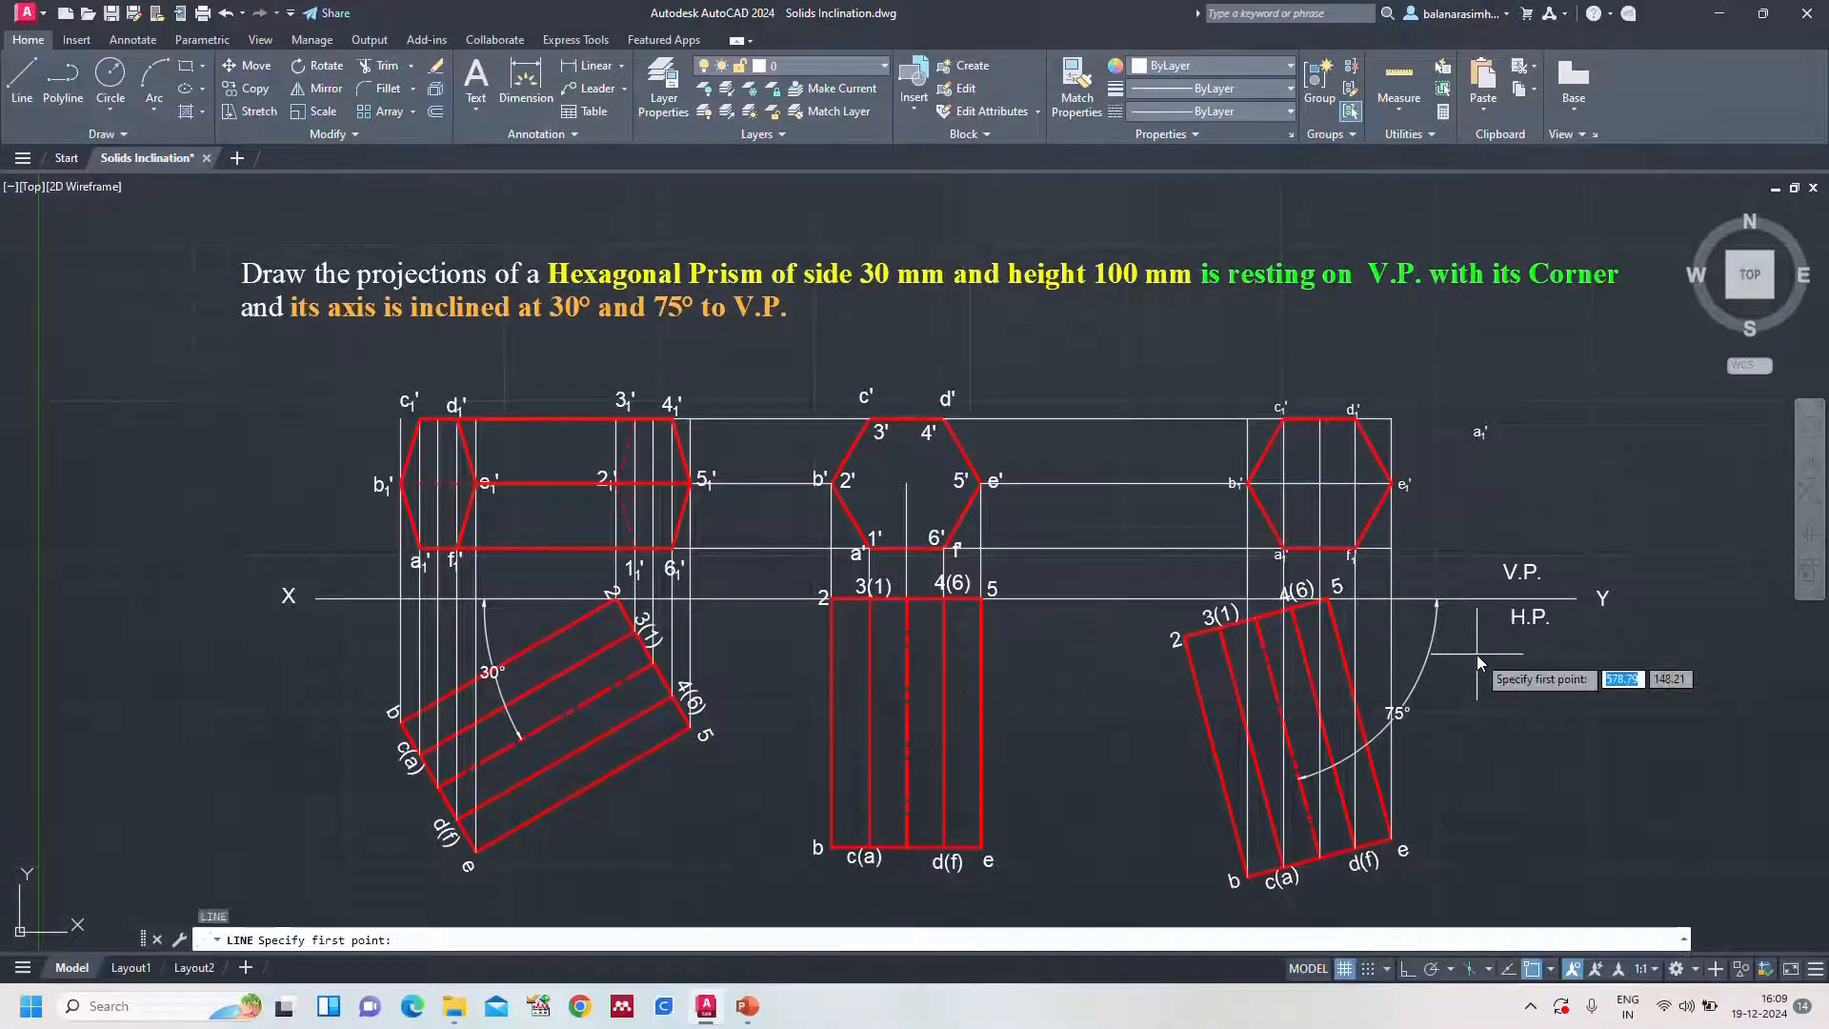
pyautogui.click(1181, 638)
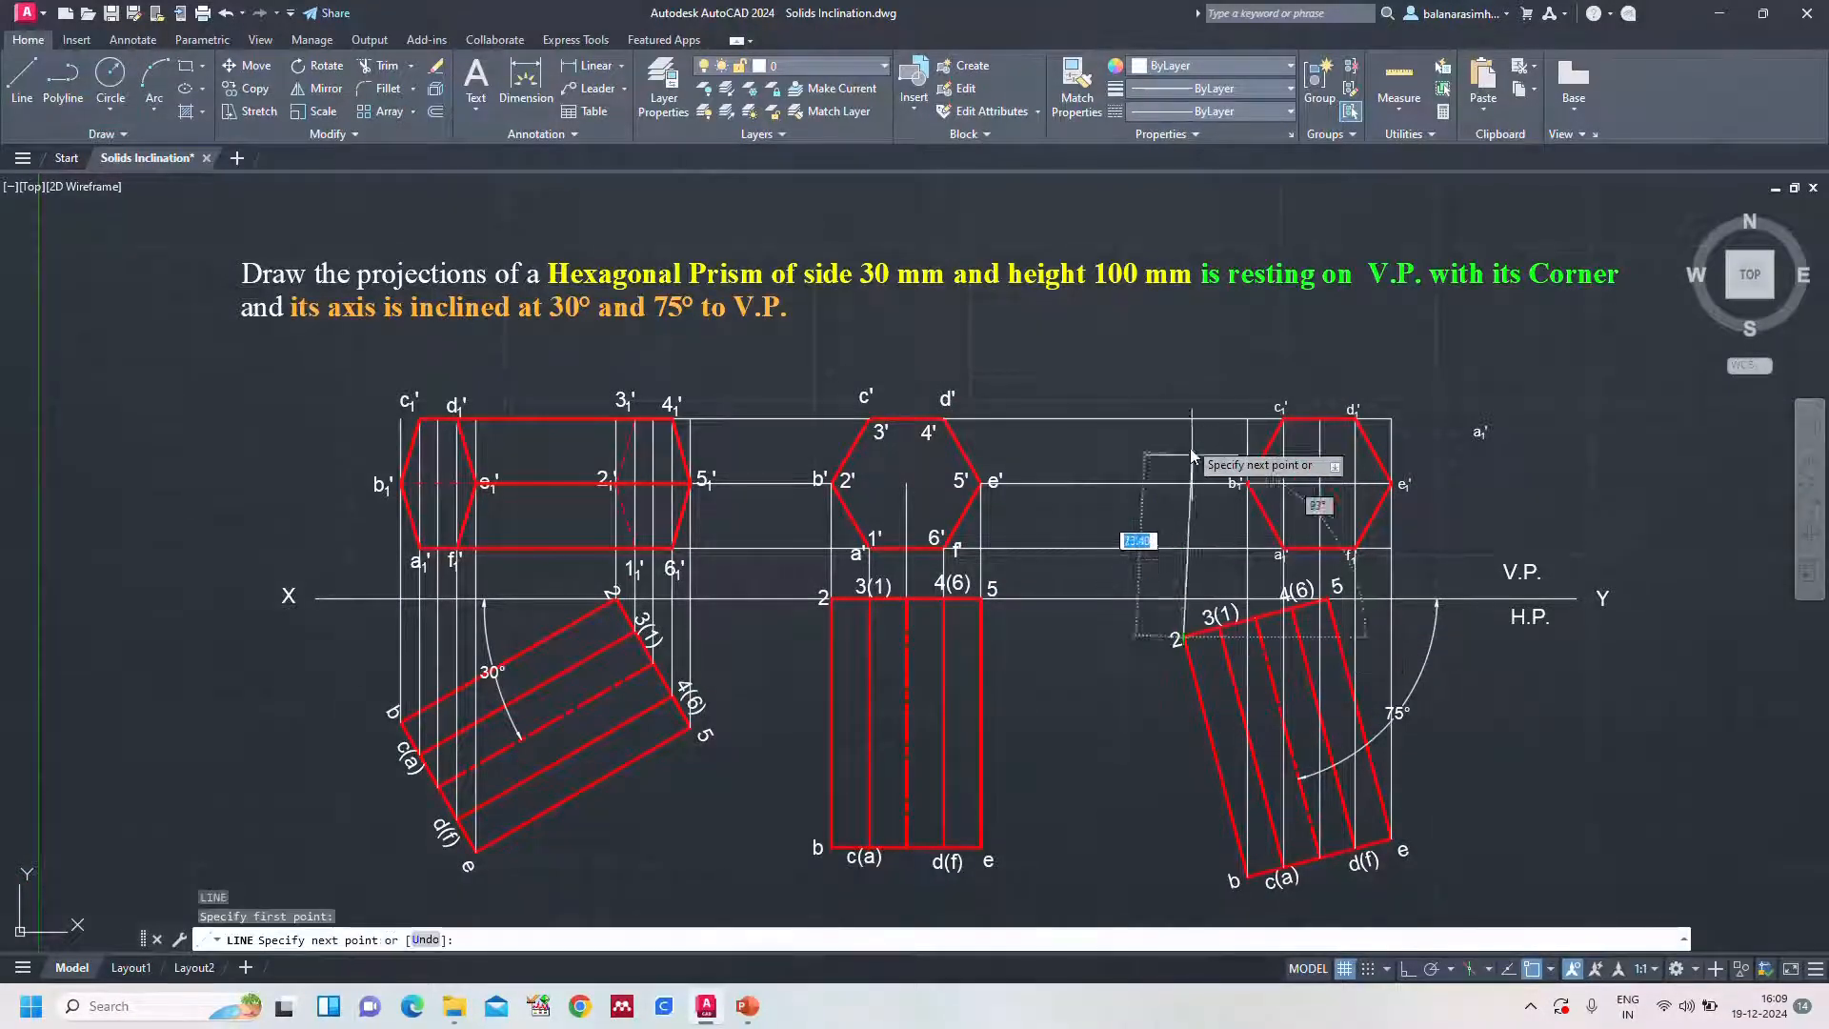
pyautogui.click(1407, 970)
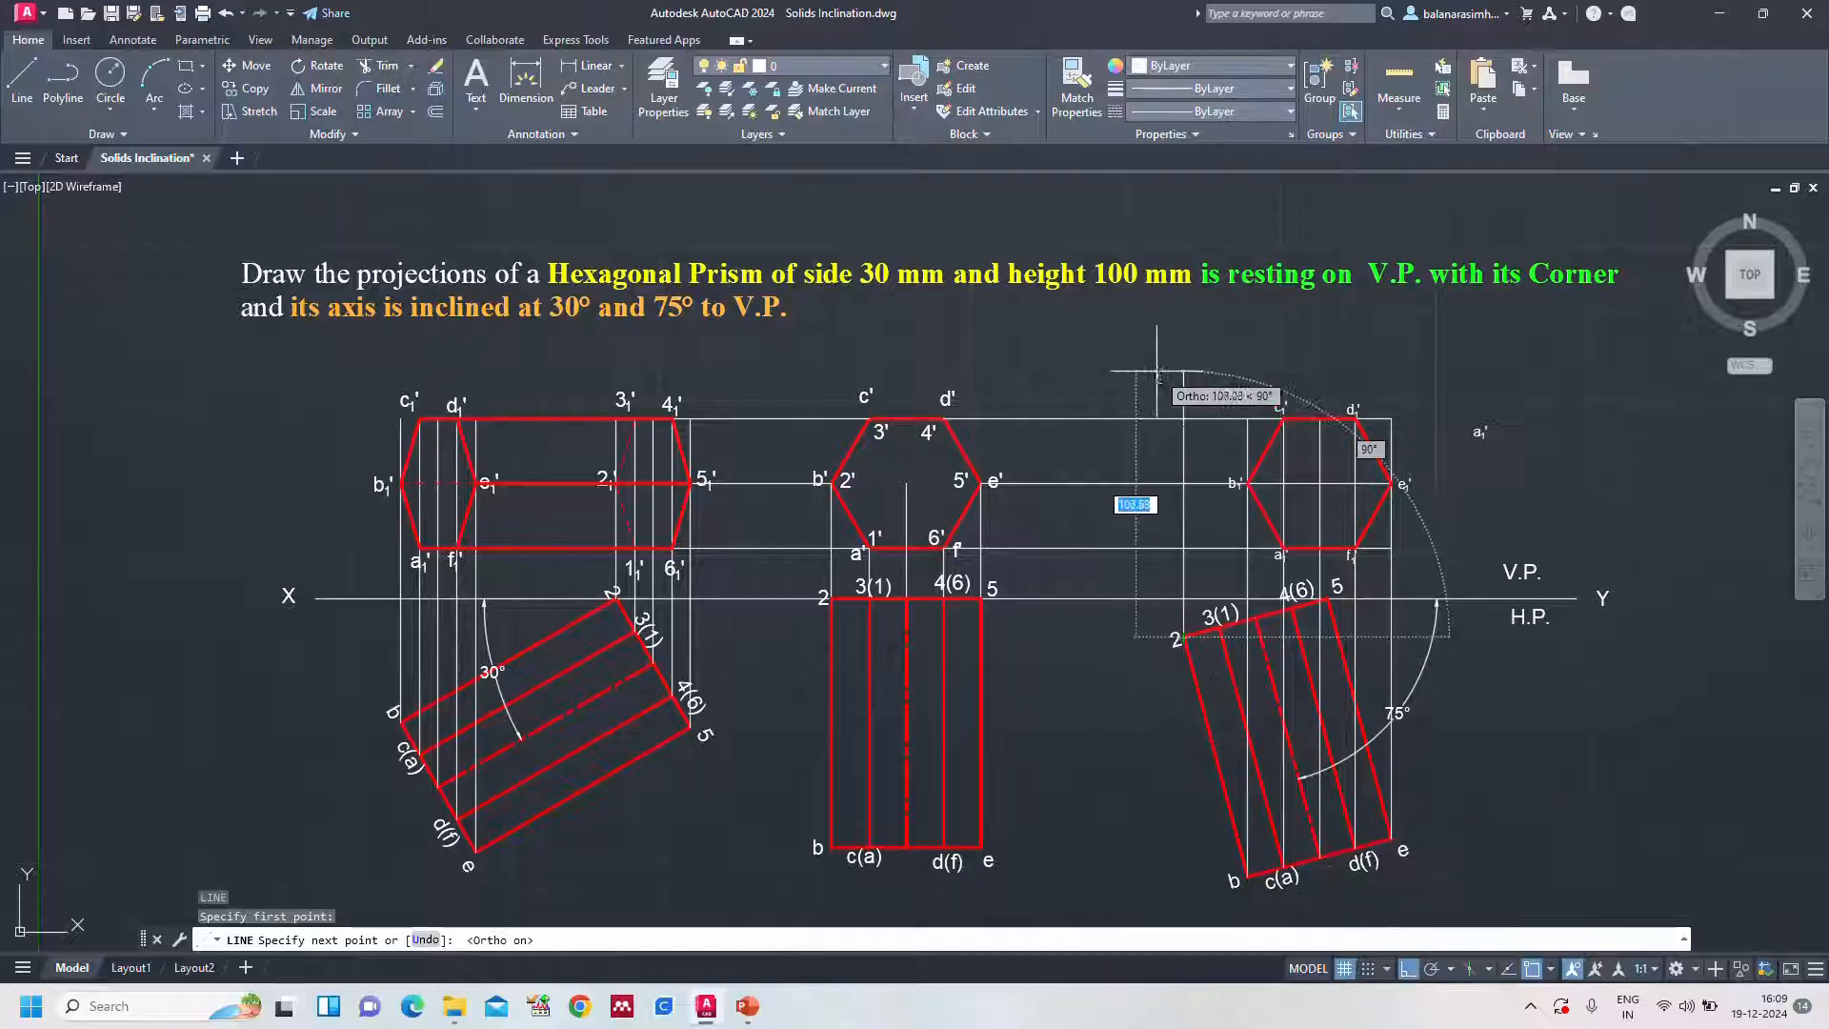
pyautogui.click(1183, 419)
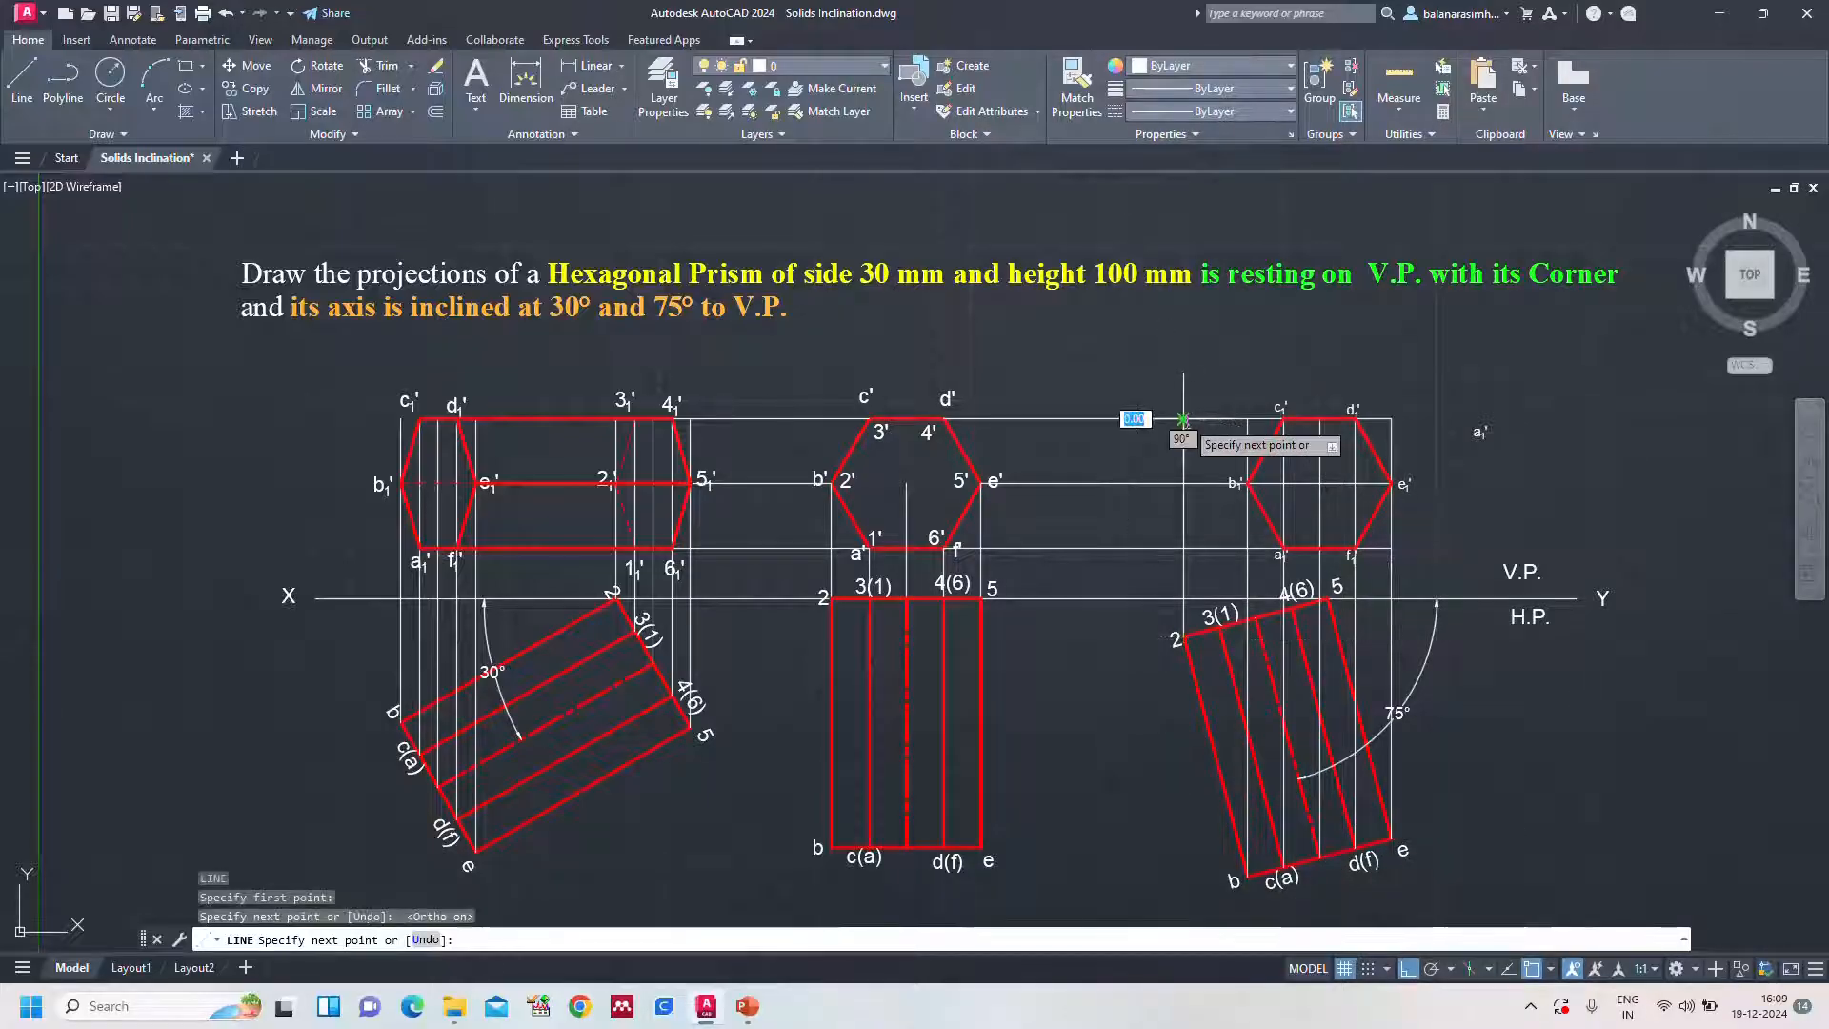
pyautogui.press('Return')
# Draw vertical projectors from corner 3(1) and the axis end of the 75° view up to the uppermost horizontal projector
pyautogui.press('Return')
pyautogui.click(1220, 629)
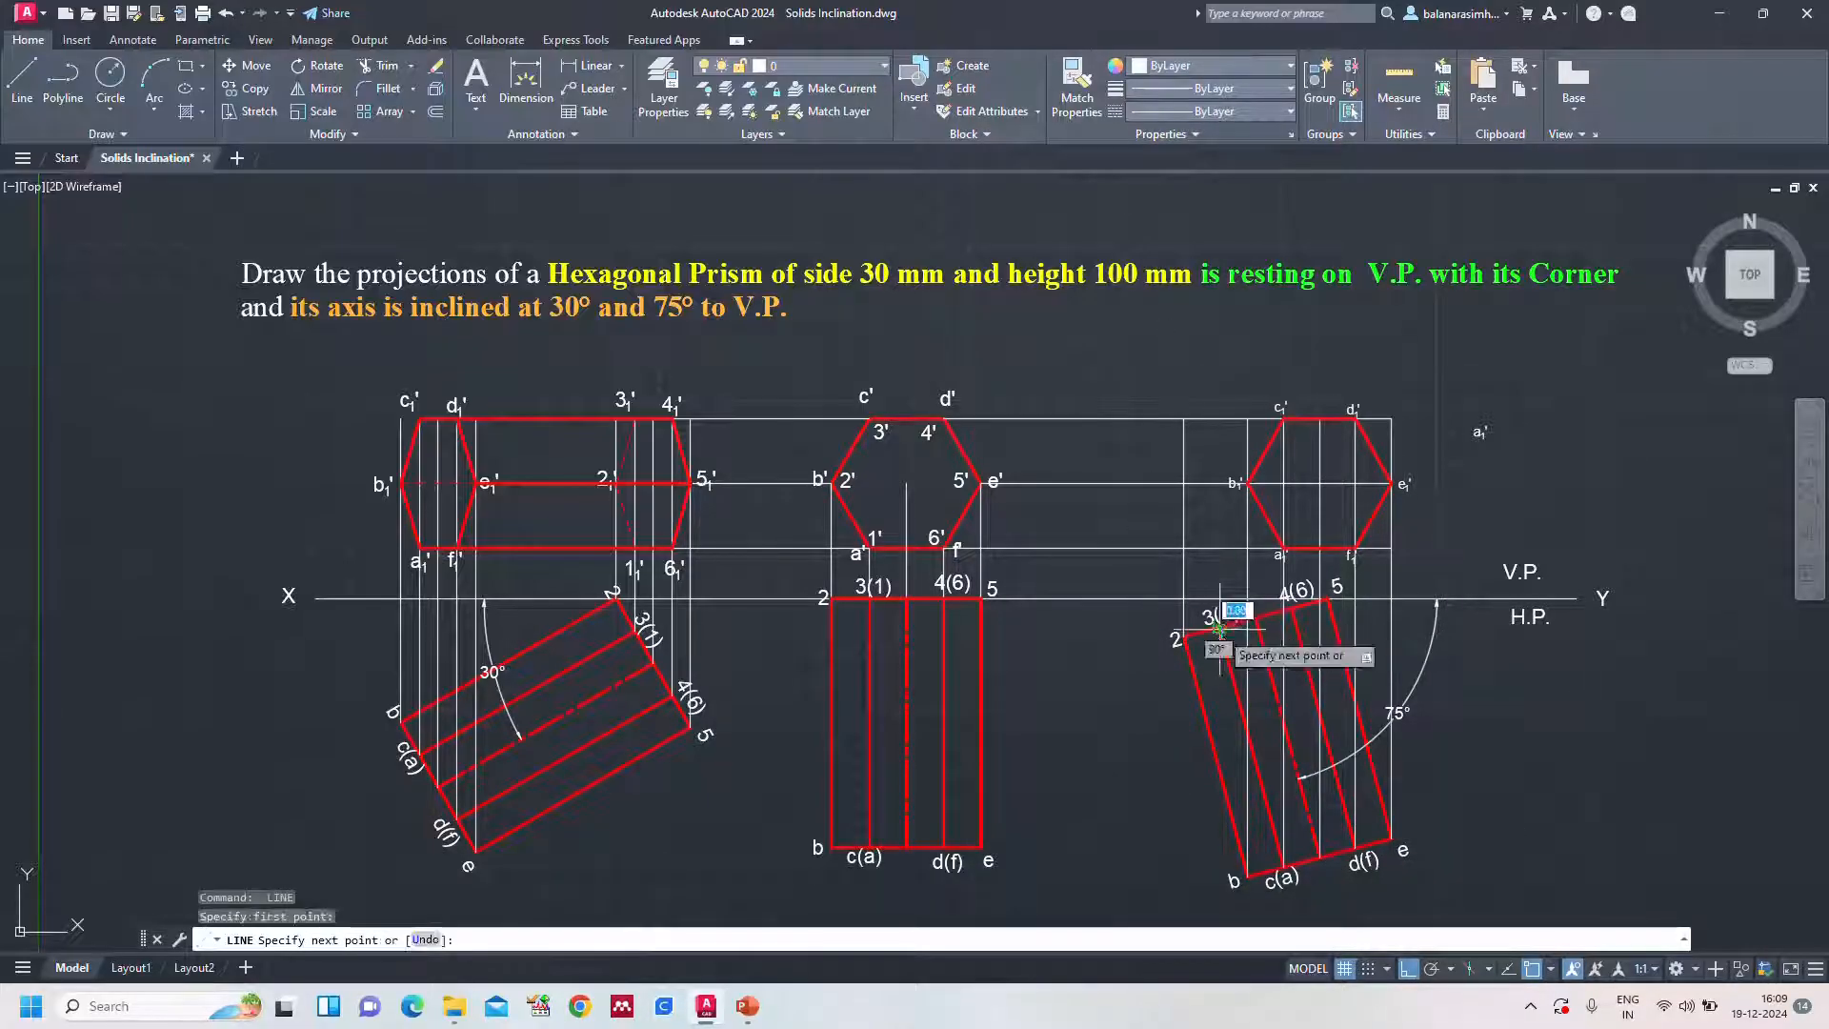
pyautogui.click(1220, 419)
pyautogui.press('Return')
pyautogui.press('Return')
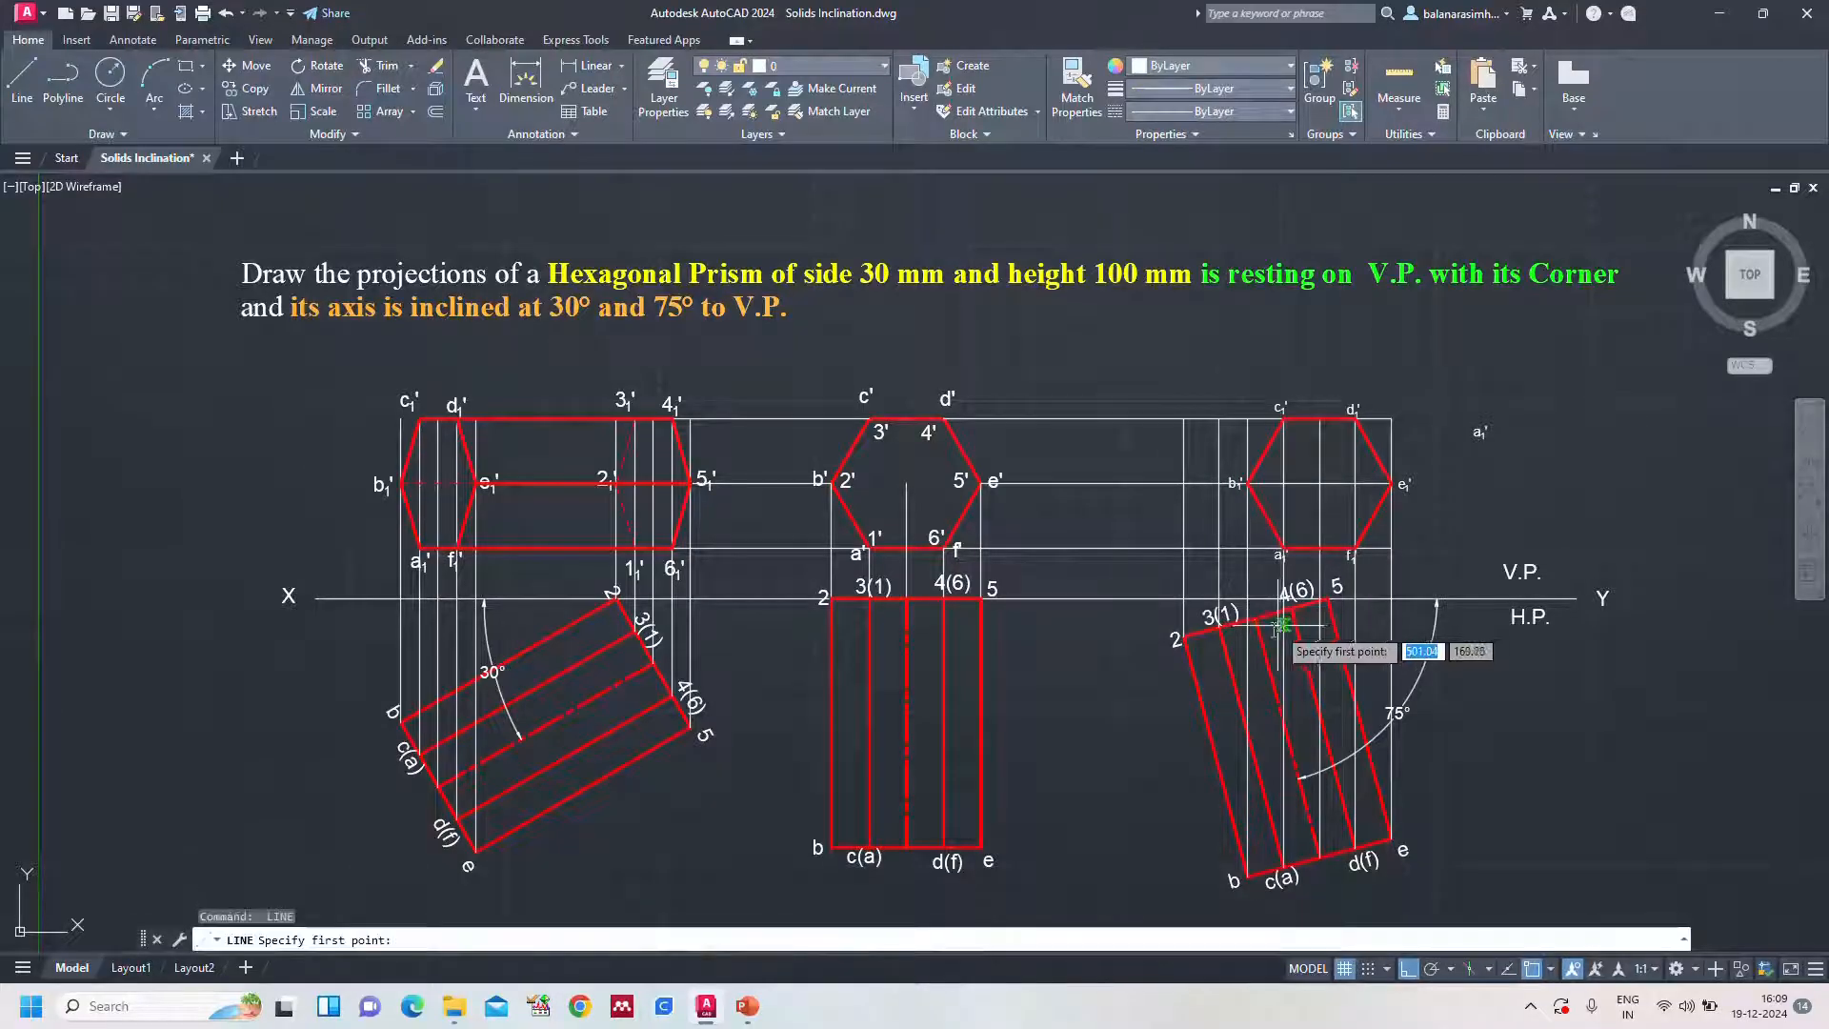
pyautogui.click(1256, 618)
pyautogui.click(1254, 419)
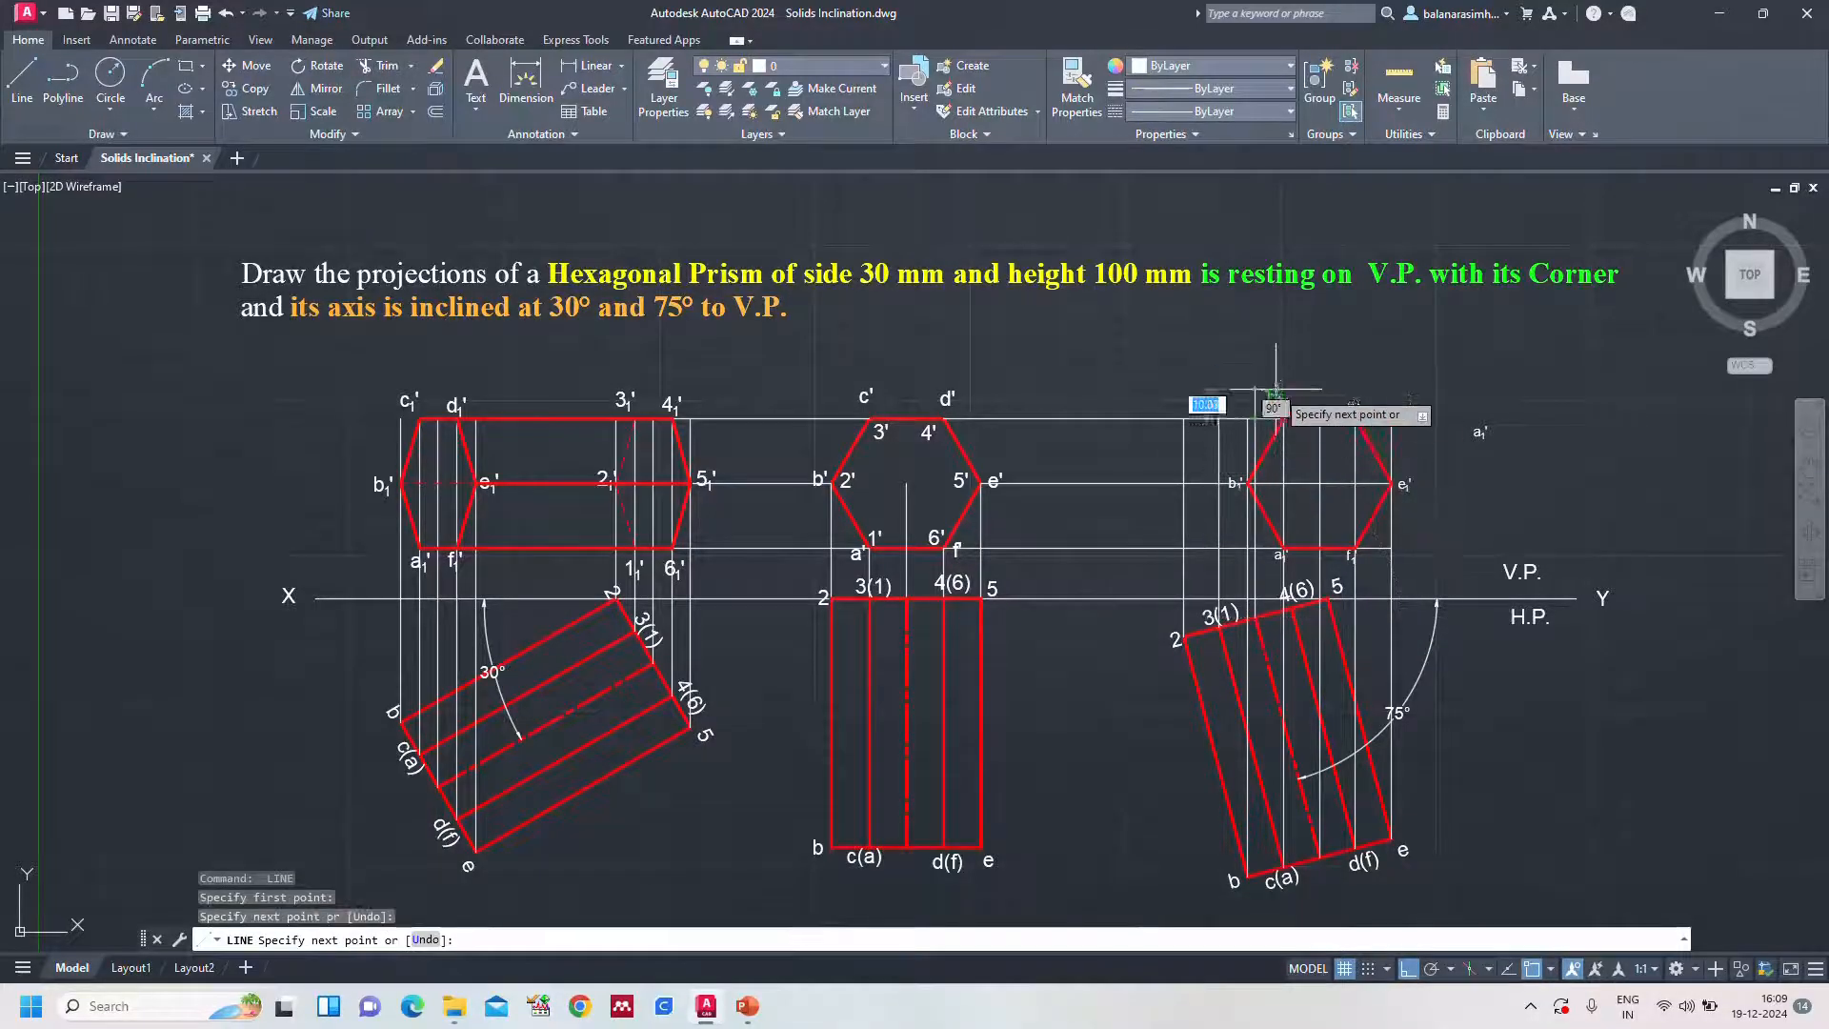
pyautogui.press('Return')
# Draw vertical projectors from corners 4(6) and 5 of the 75° view up to the uppermost horizontal projector
pyautogui.scroll(2, 1308, 566)
pyautogui.press('Return')
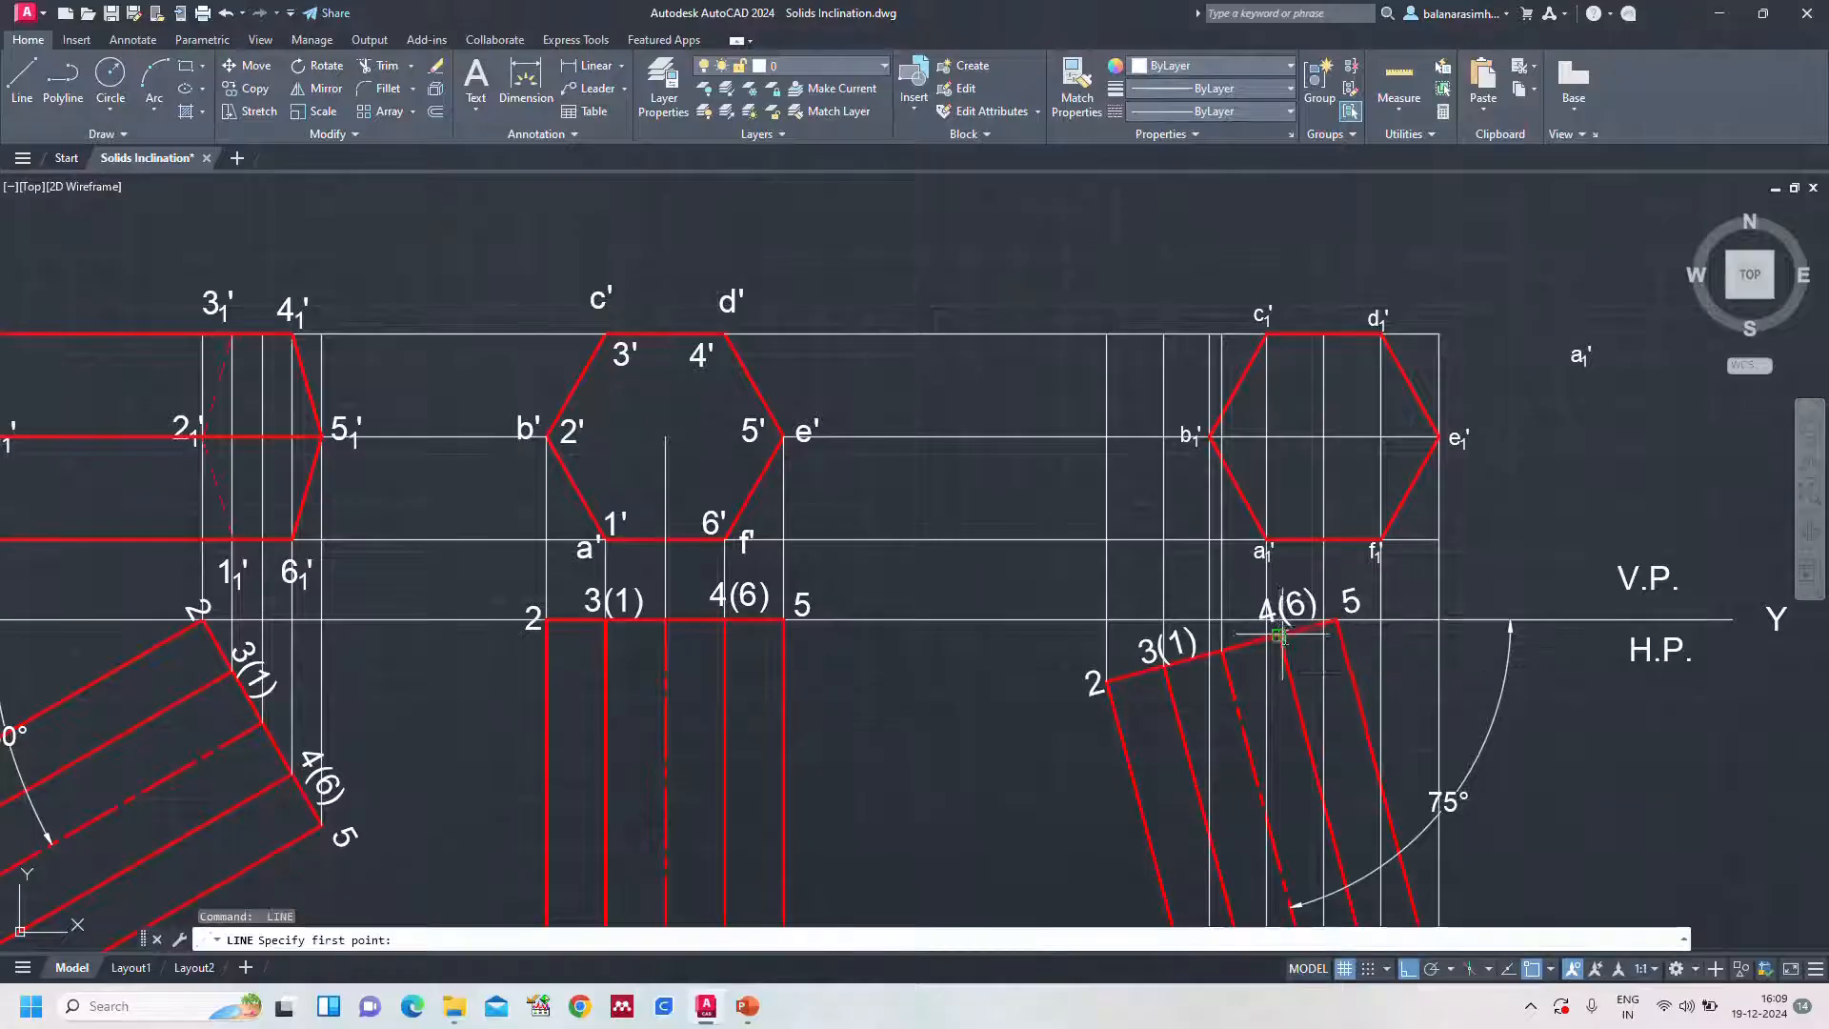
pyautogui.click(1281, 636)
pyautogui.click(1280, 335)
pyautogui.press('Return')
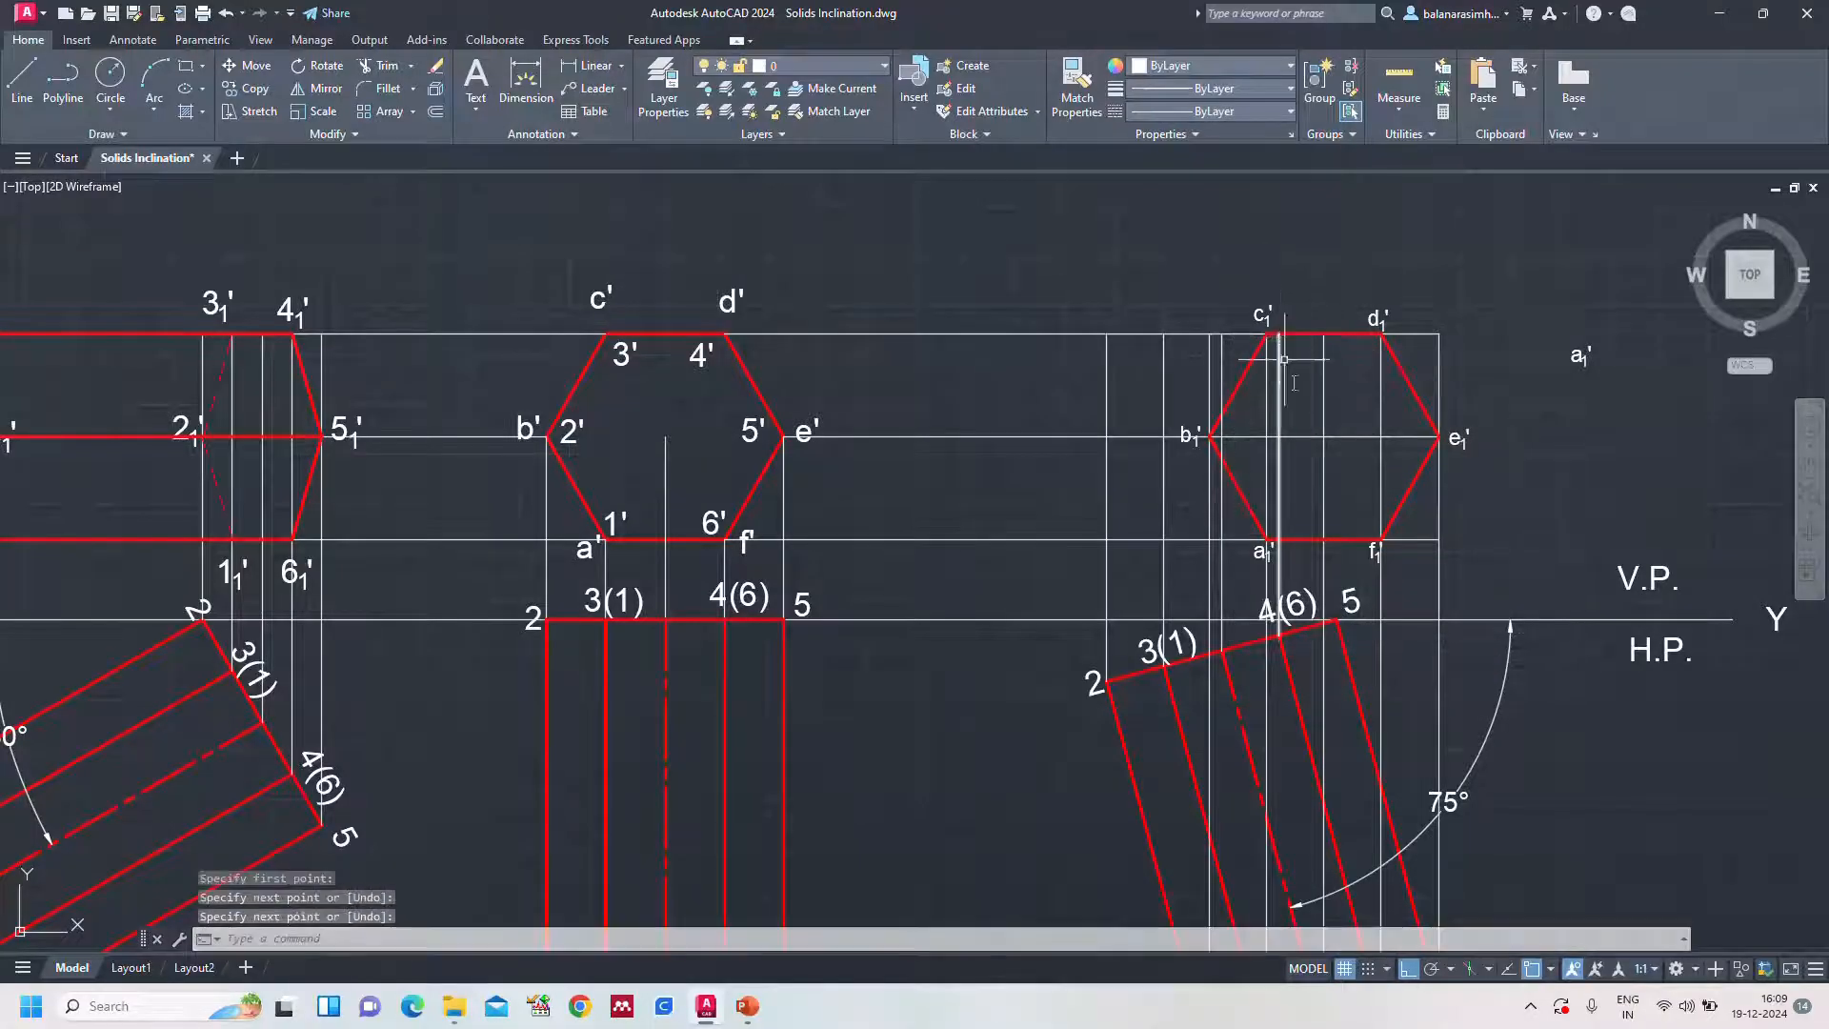
pyautogui.press('Return')
pyautogui.click(1336, 621)
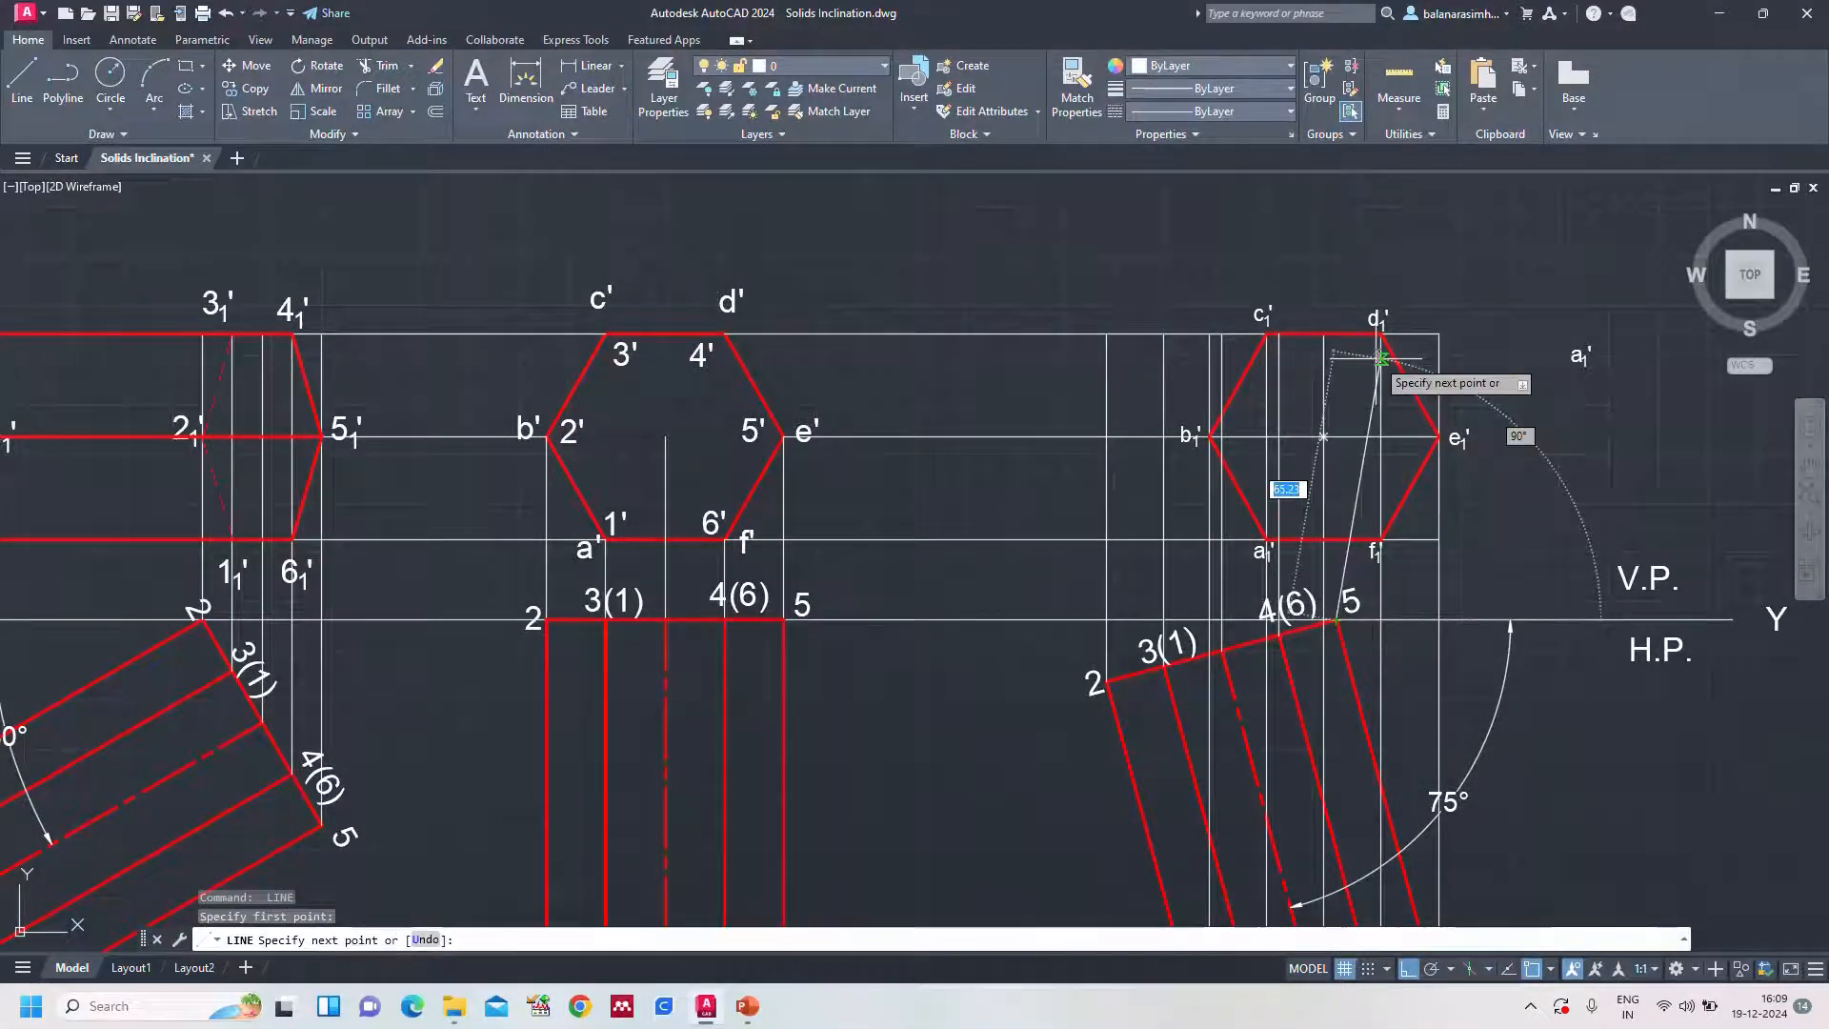
pyautogui.click(1337, 333)
pyautogui.press('Return')
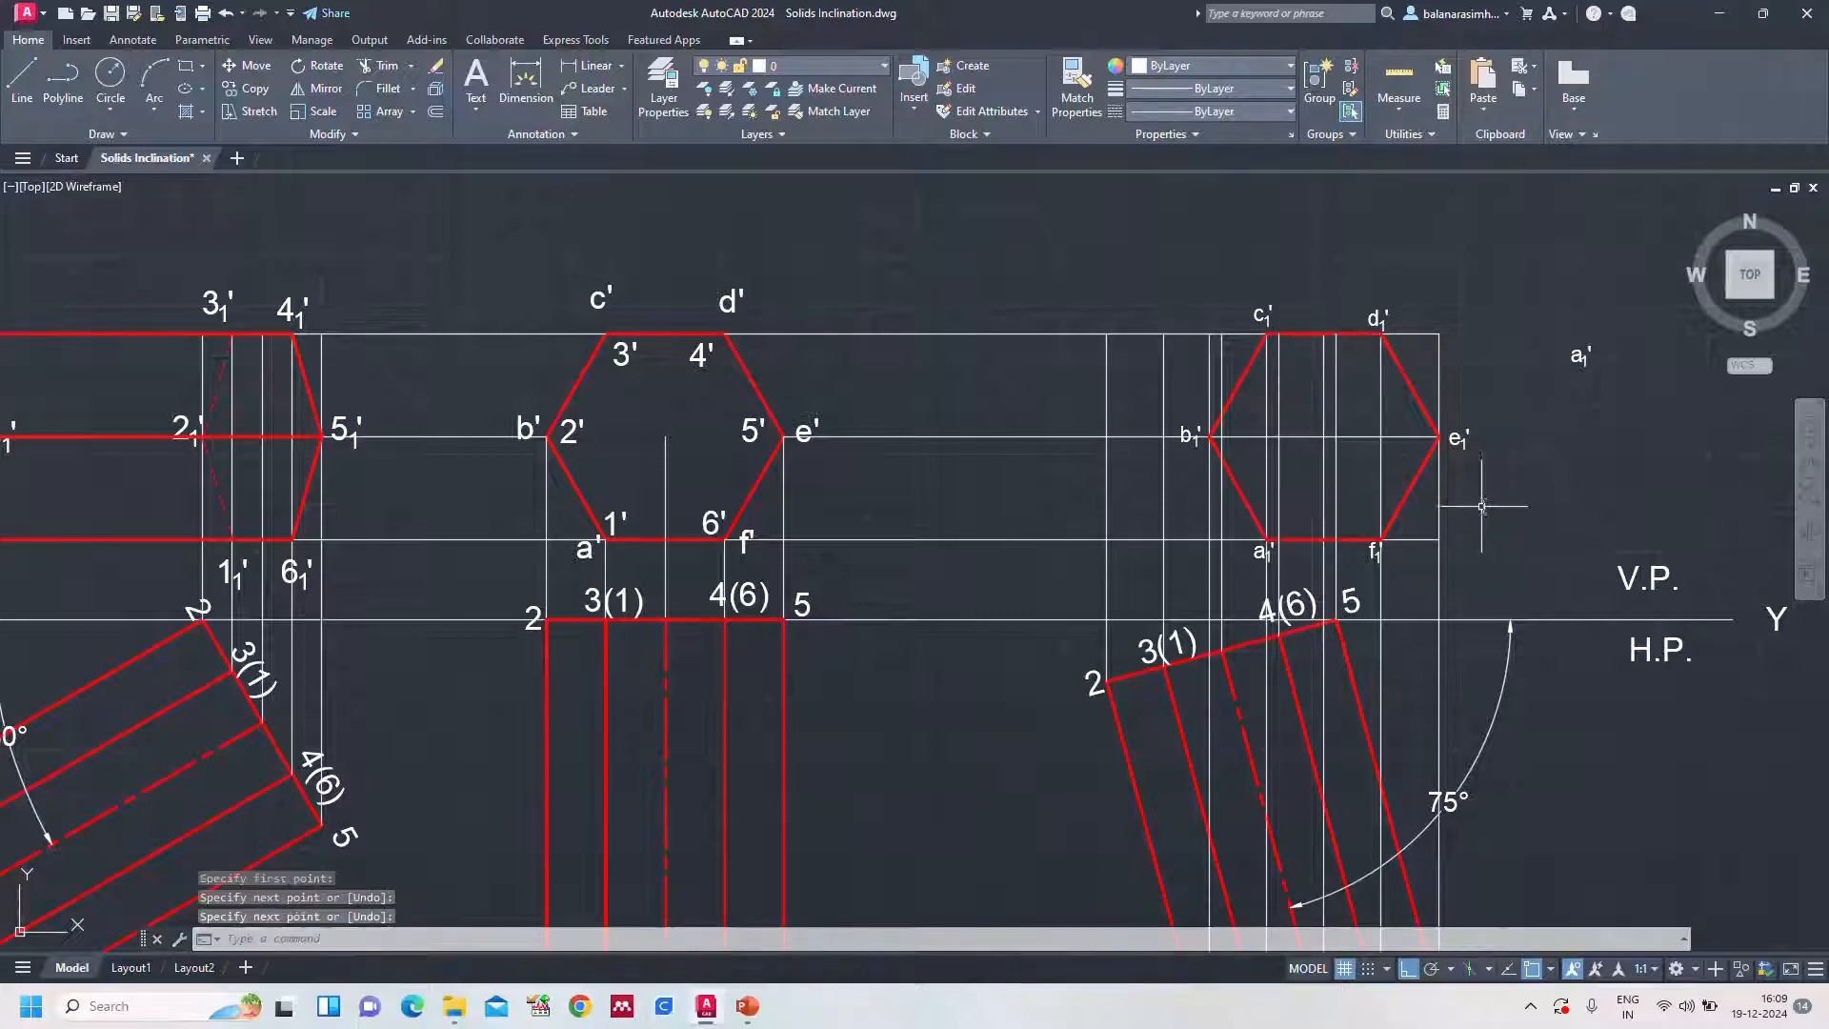
# Colour the five vertical projectors rising from the 2–5 edge of the 75° view yellow
pyautogui.write('z')
pyautogui.press('Return')
pyautogui.write('a')
pyautogui.press('Return')
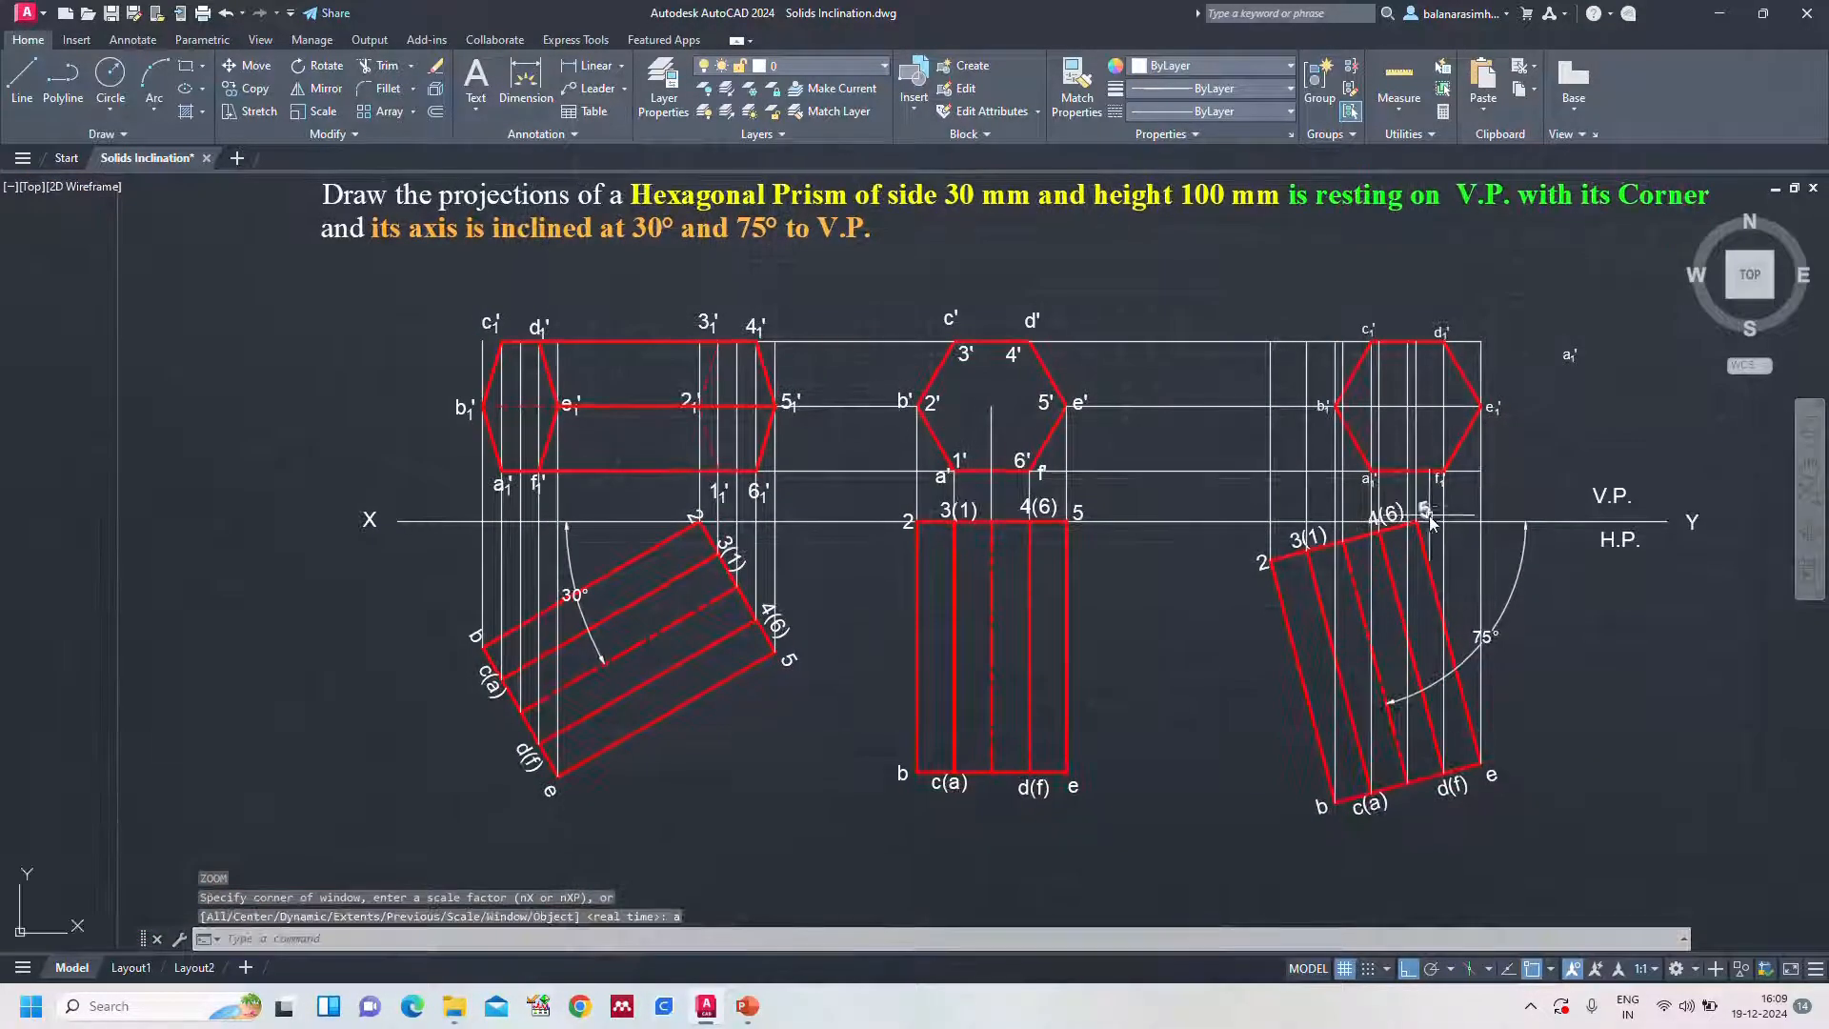
pyautogui.scroll(5, 1344, 494)
pyautogui.click(1017, 381)
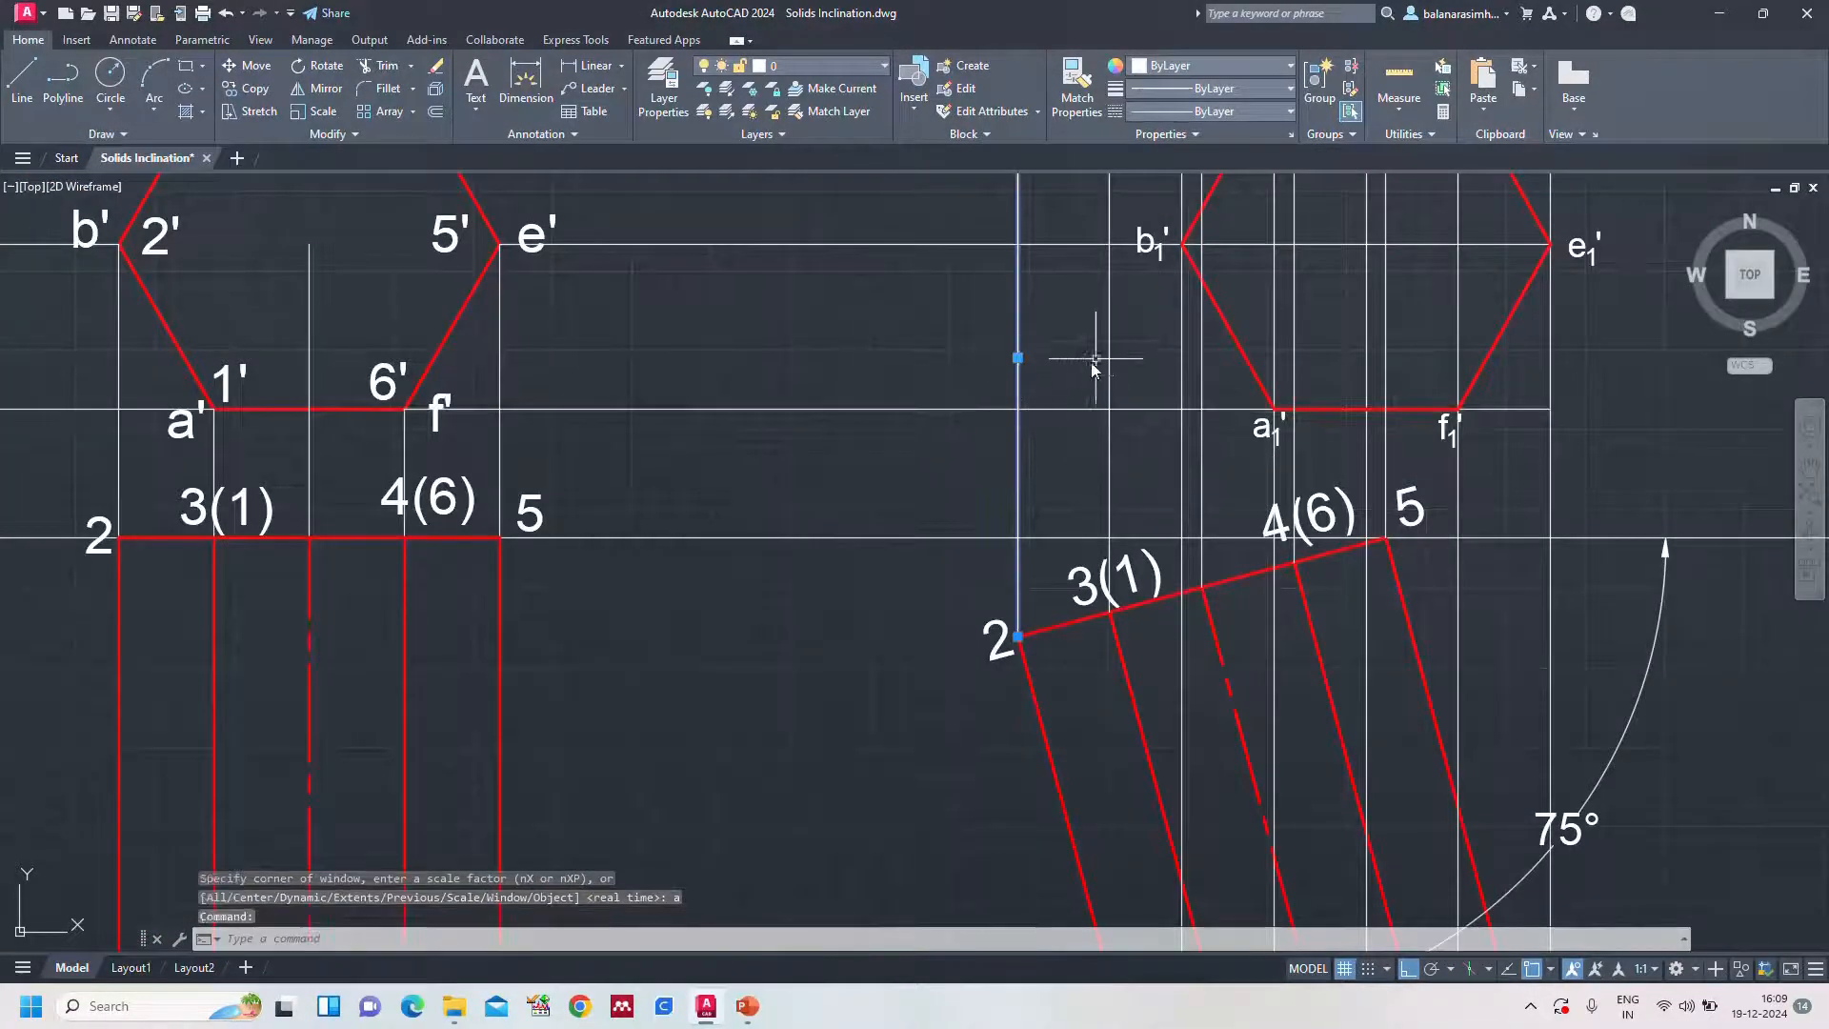
pyautogui.click(1109, 352)
pyautogui.click(1205, 481)
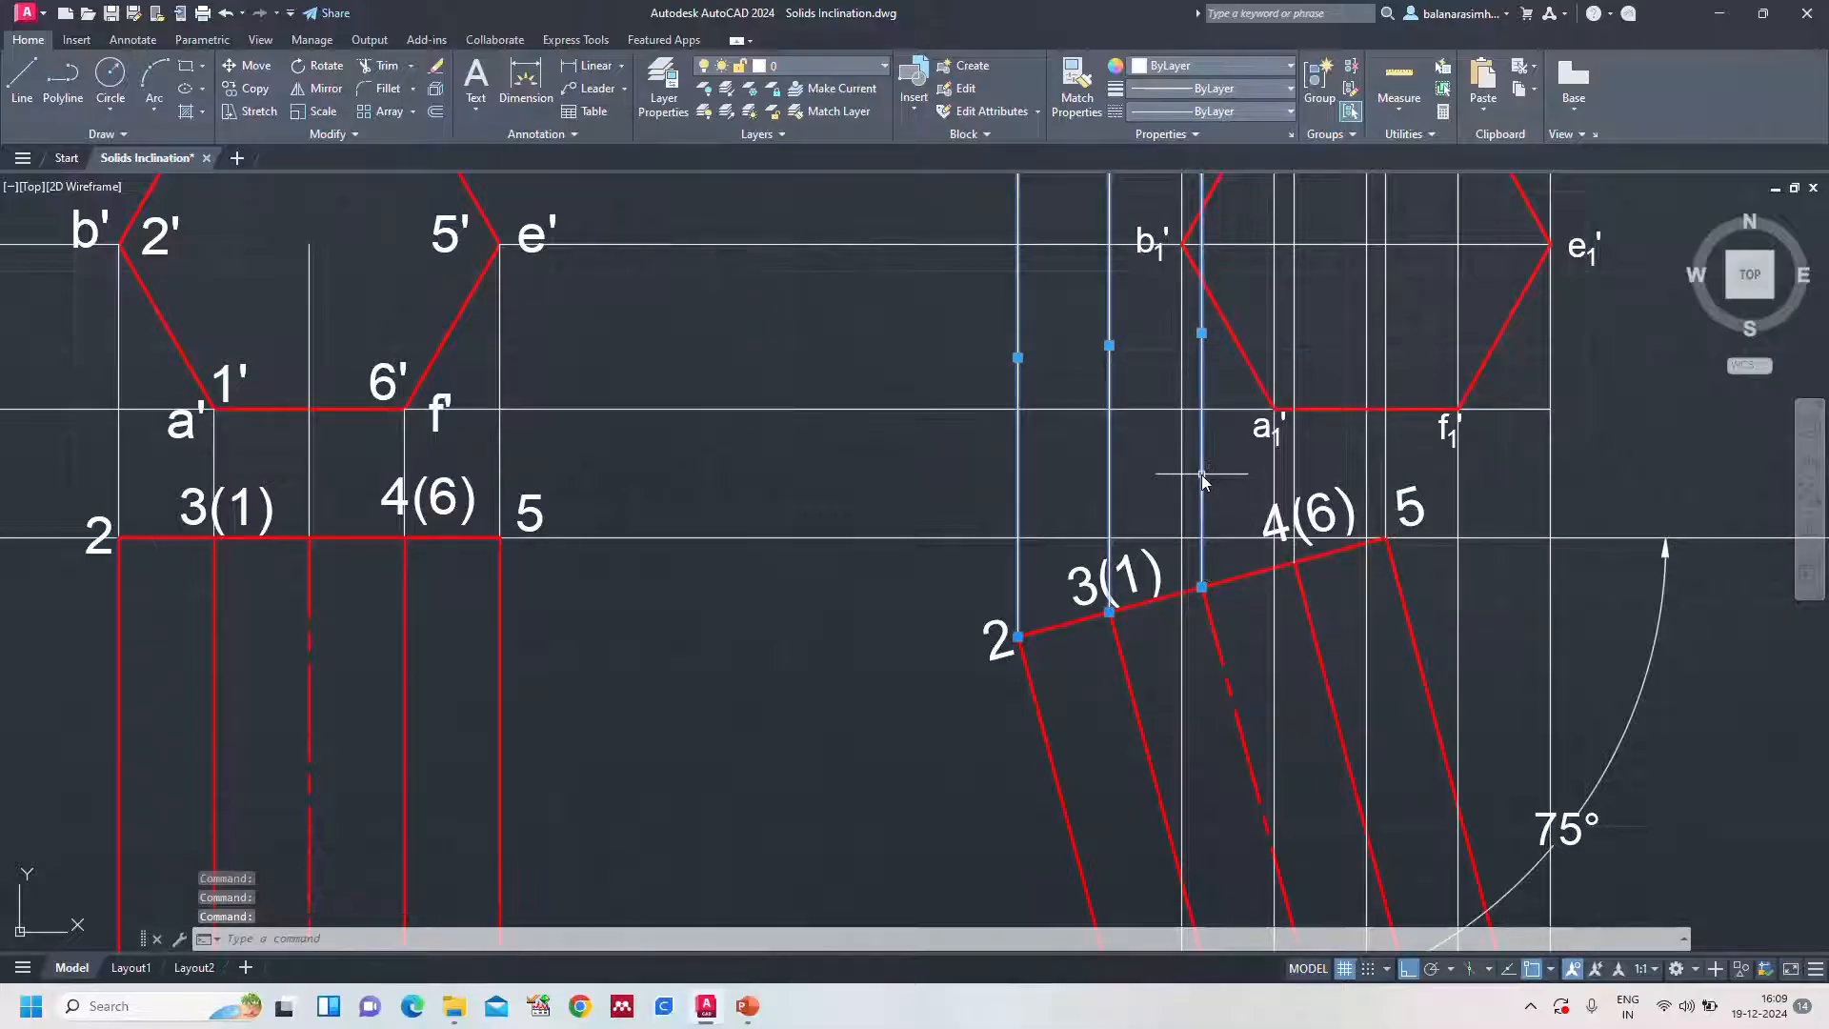
pyautogui.click(1294, 481)
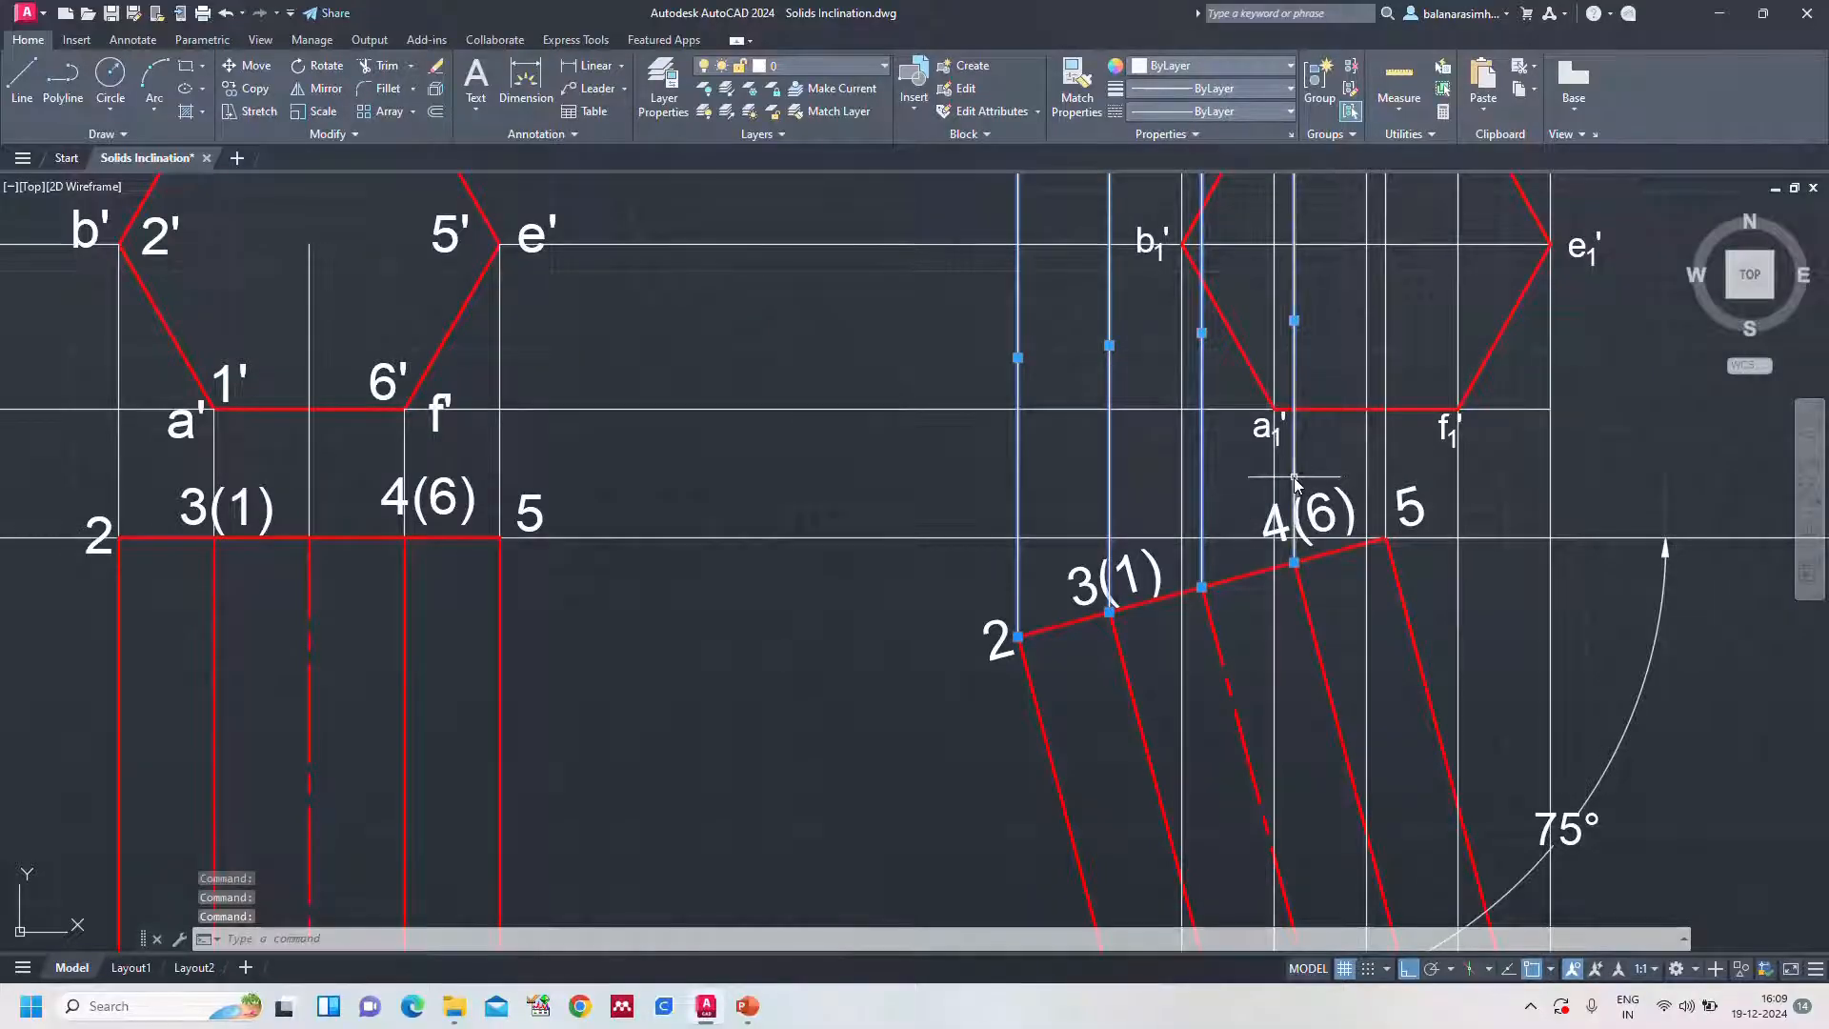
pyautogui.click(1390, 474)
pyautogui.click(1178, 67)
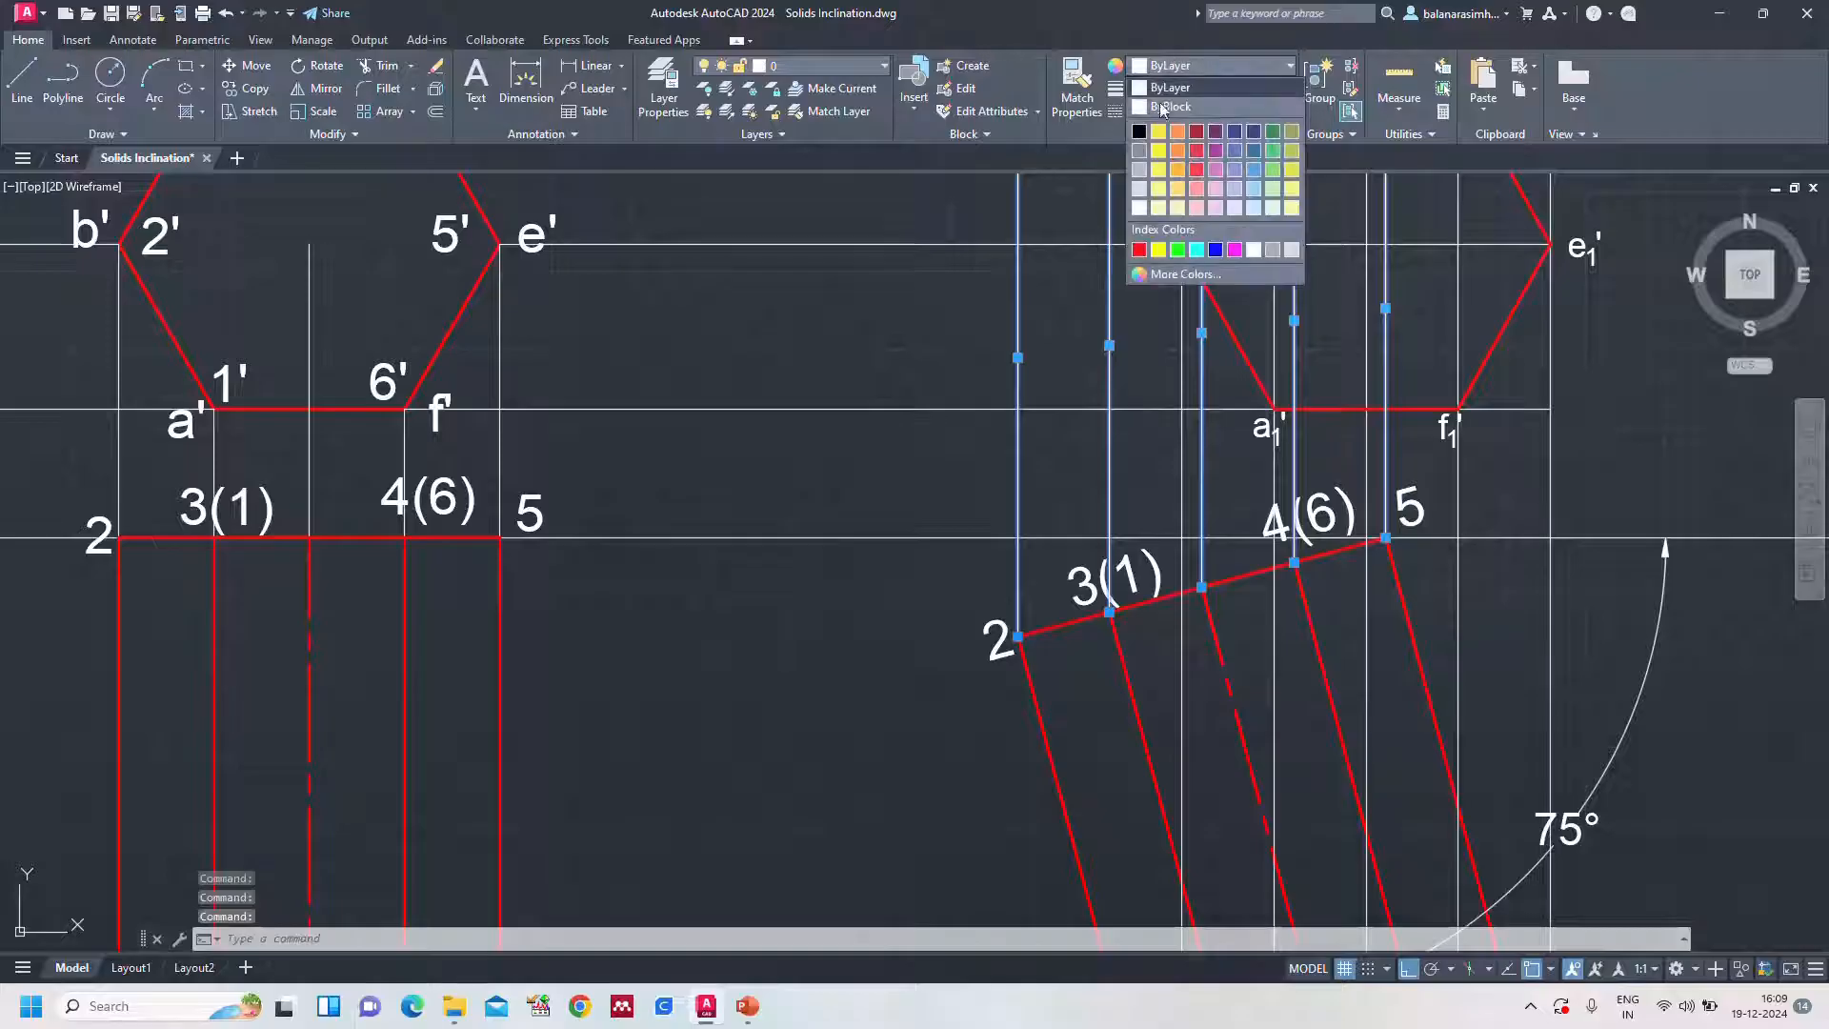
pyautogui.click(1159, 255)
pyautogui.press('Escape')
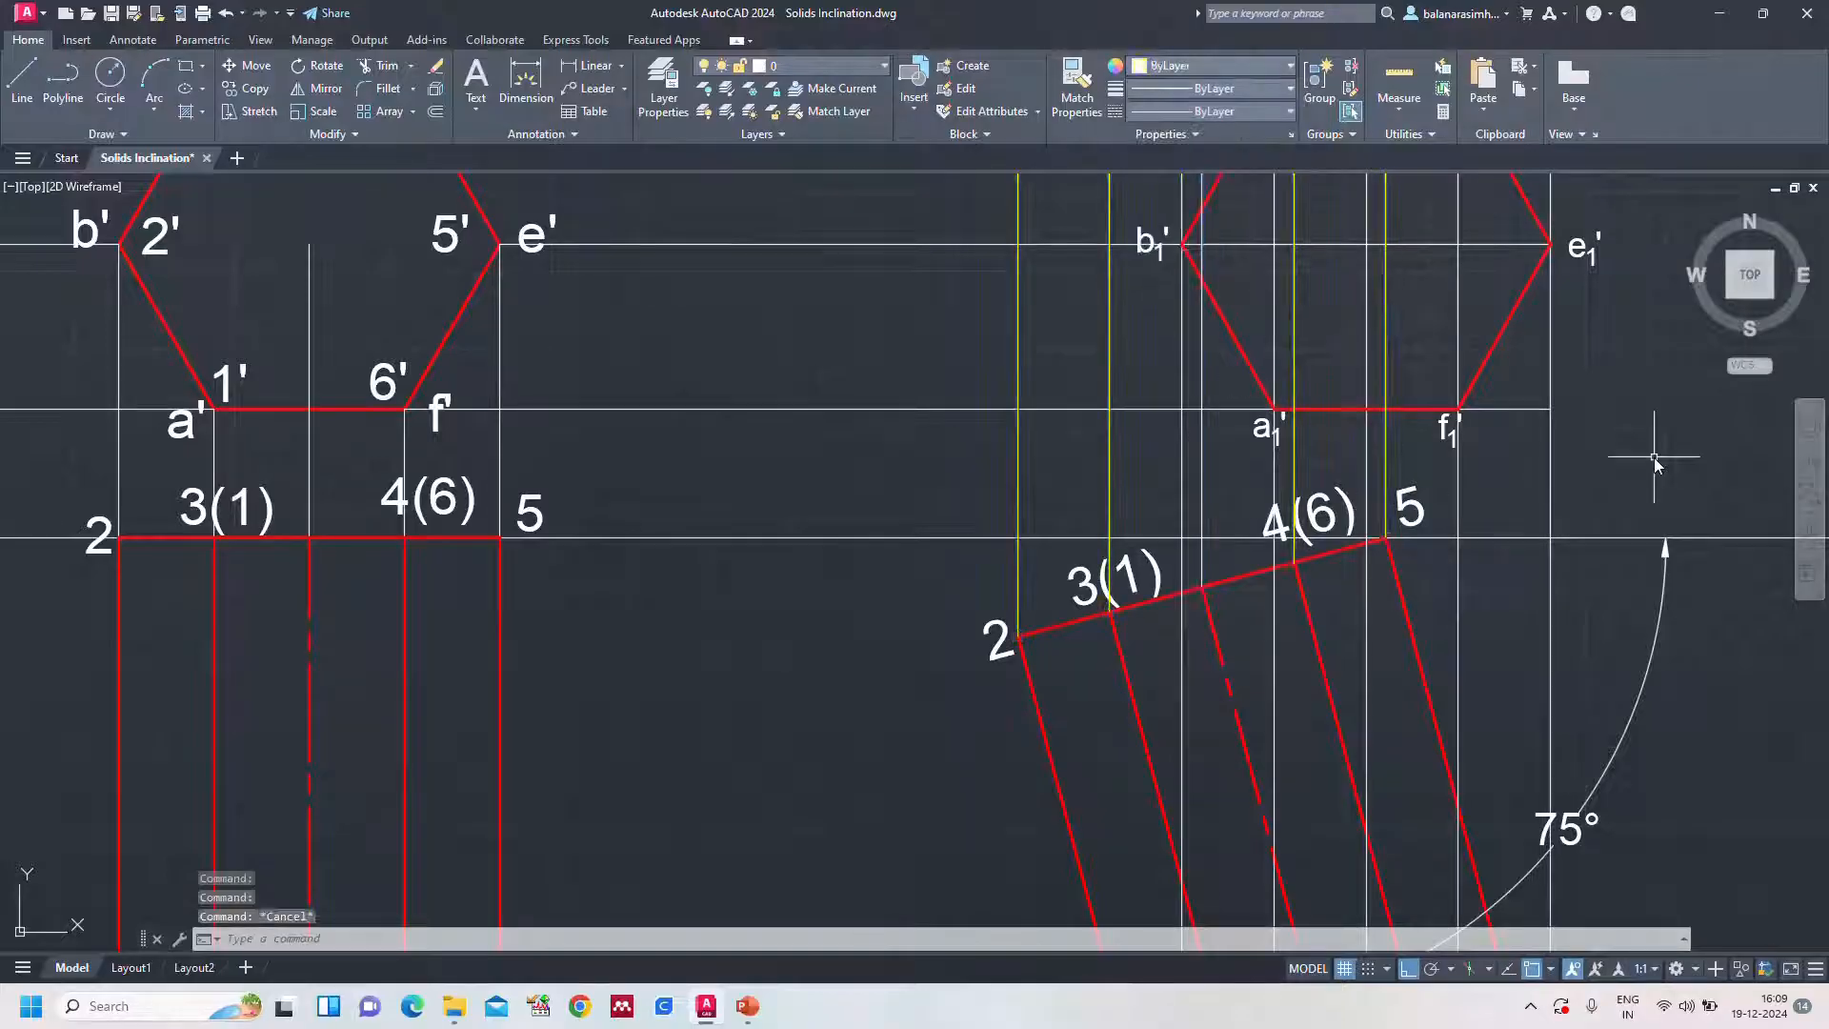
# Copy the spare a1' label in multiple mode beside corner 2's projector on the middle horizontal and to the upper end of the 3(1) projector
pyautogui.write('z')
pyautogui.press('Return')
pyautogui.write('a')
pyautogui.press('Return')
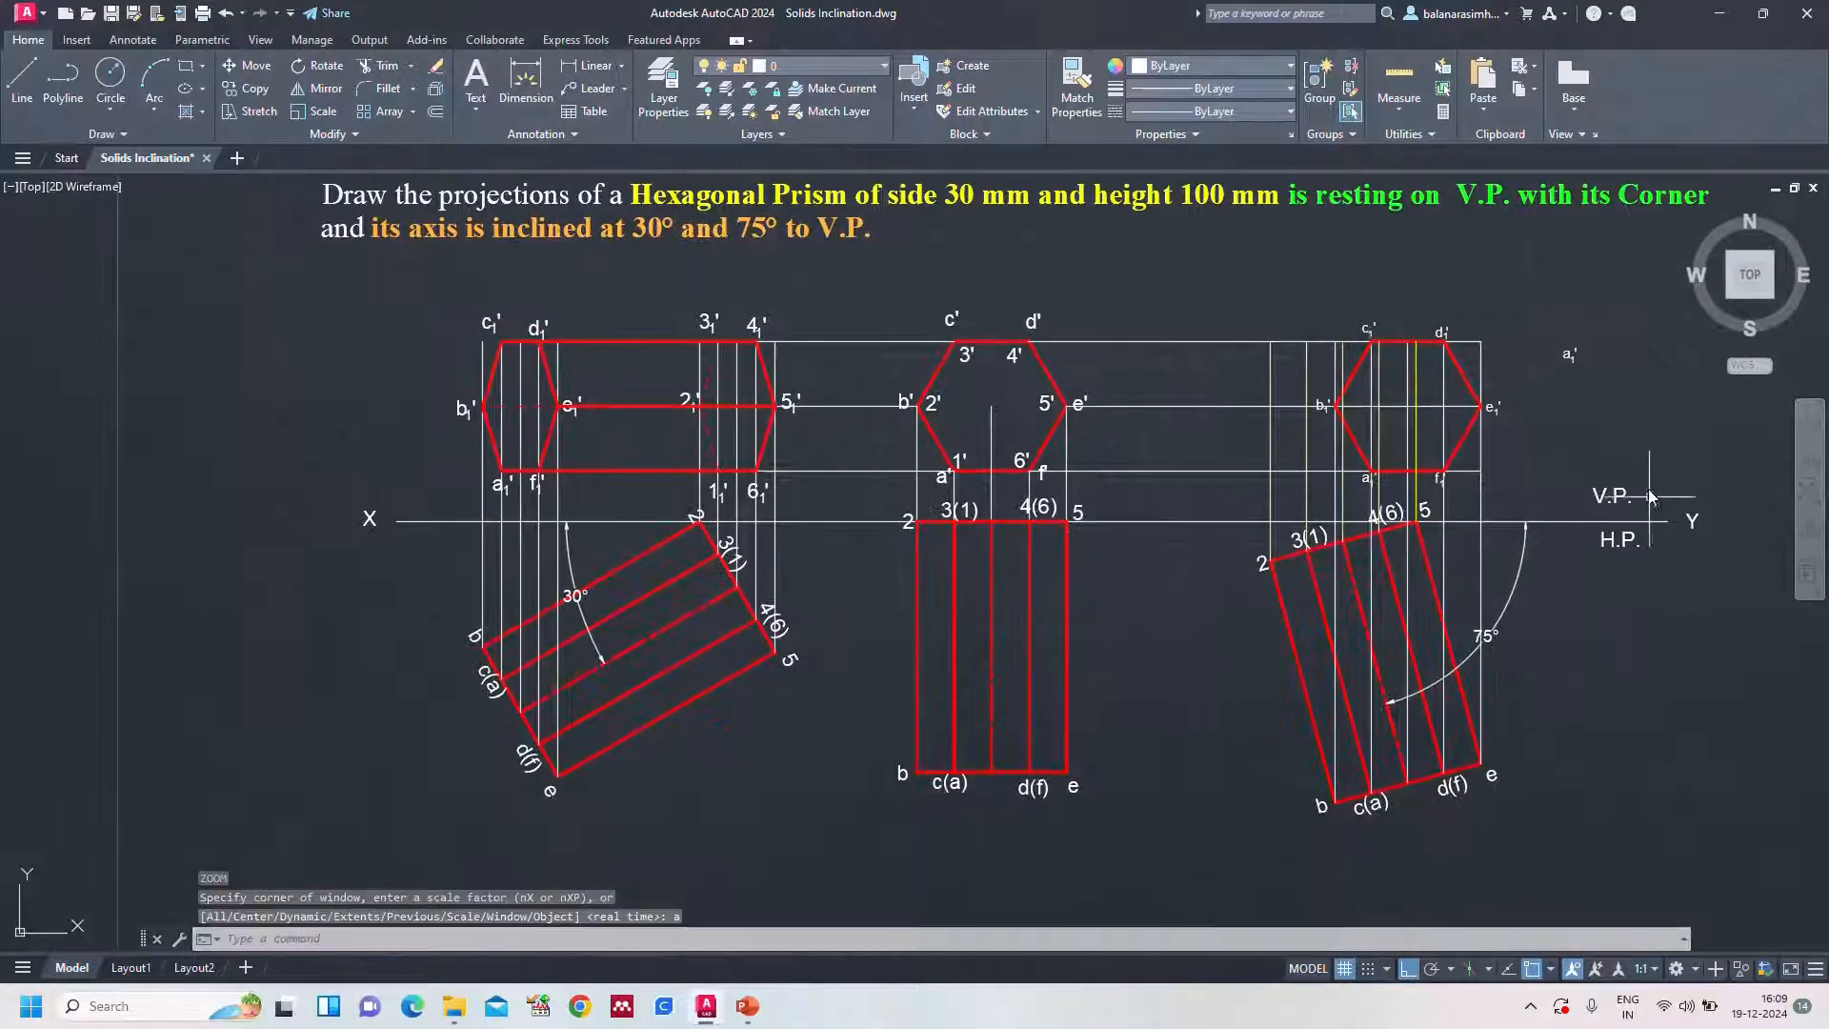
pyautogui.scroll(2, 1638, 468)
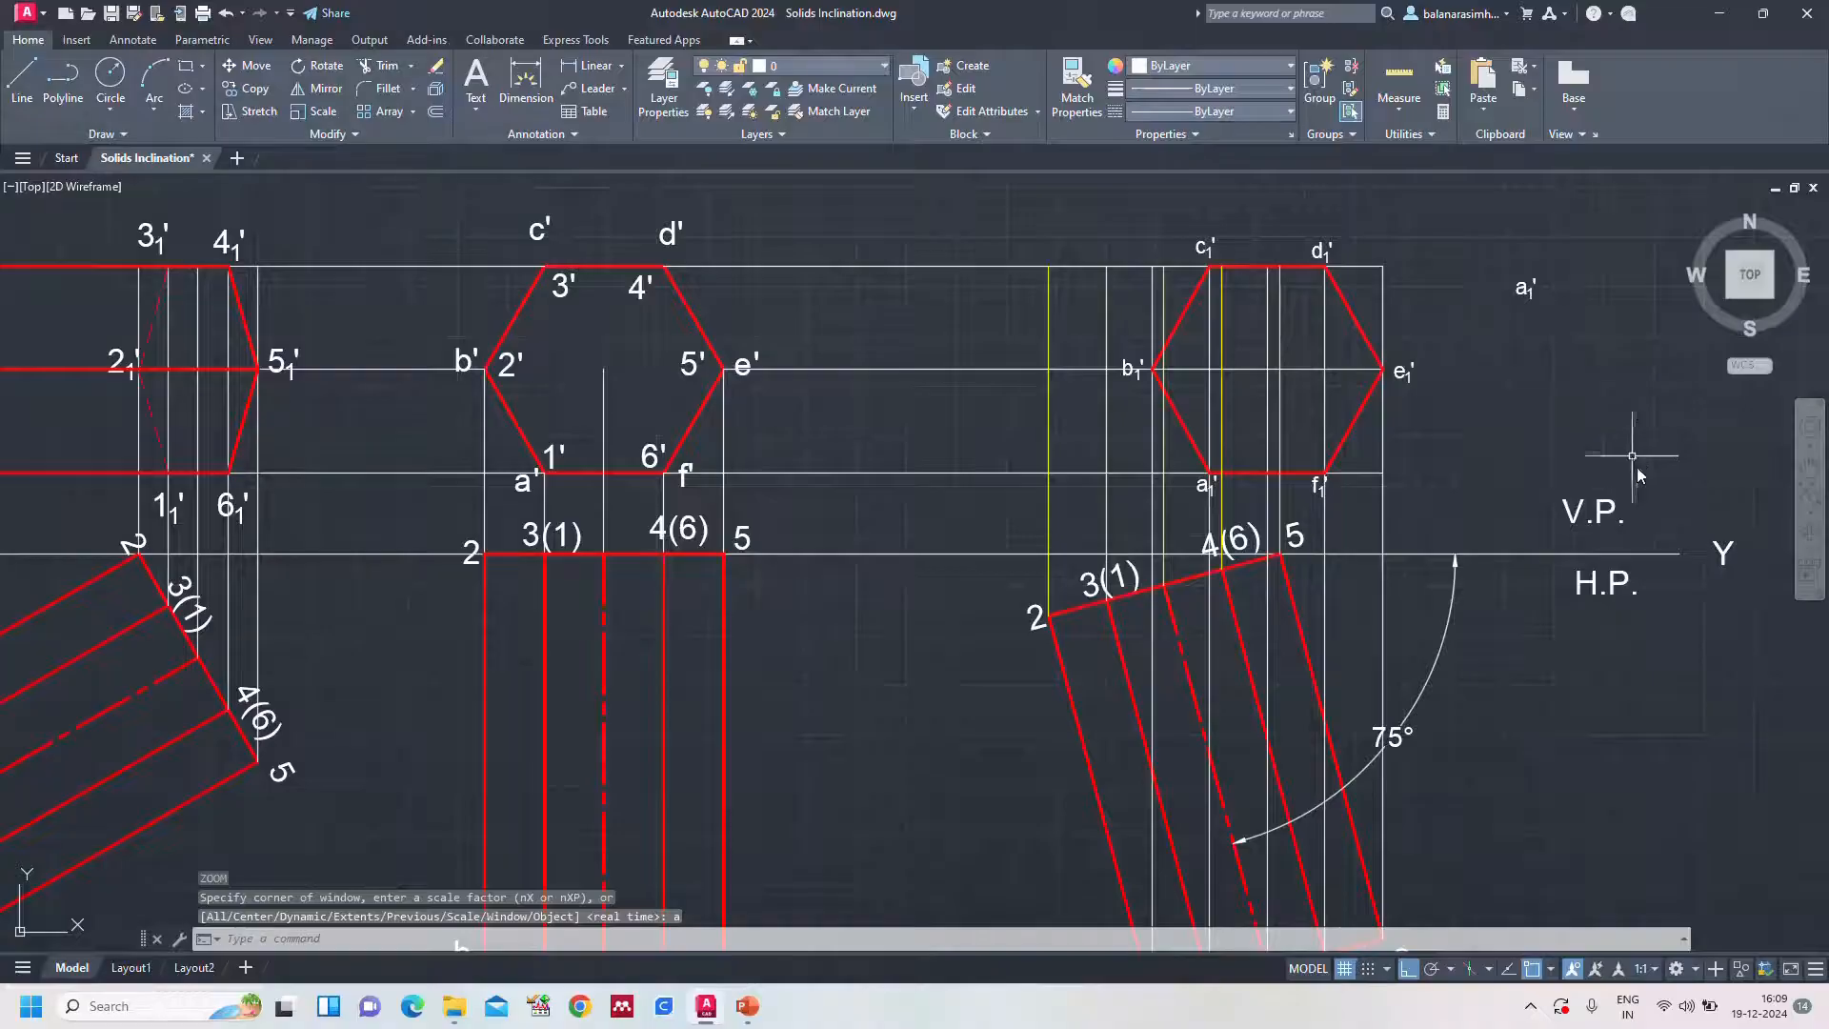
pyautogui.click(1532, 296)
pyautogui.write('co')
pyautogui.press('Return')
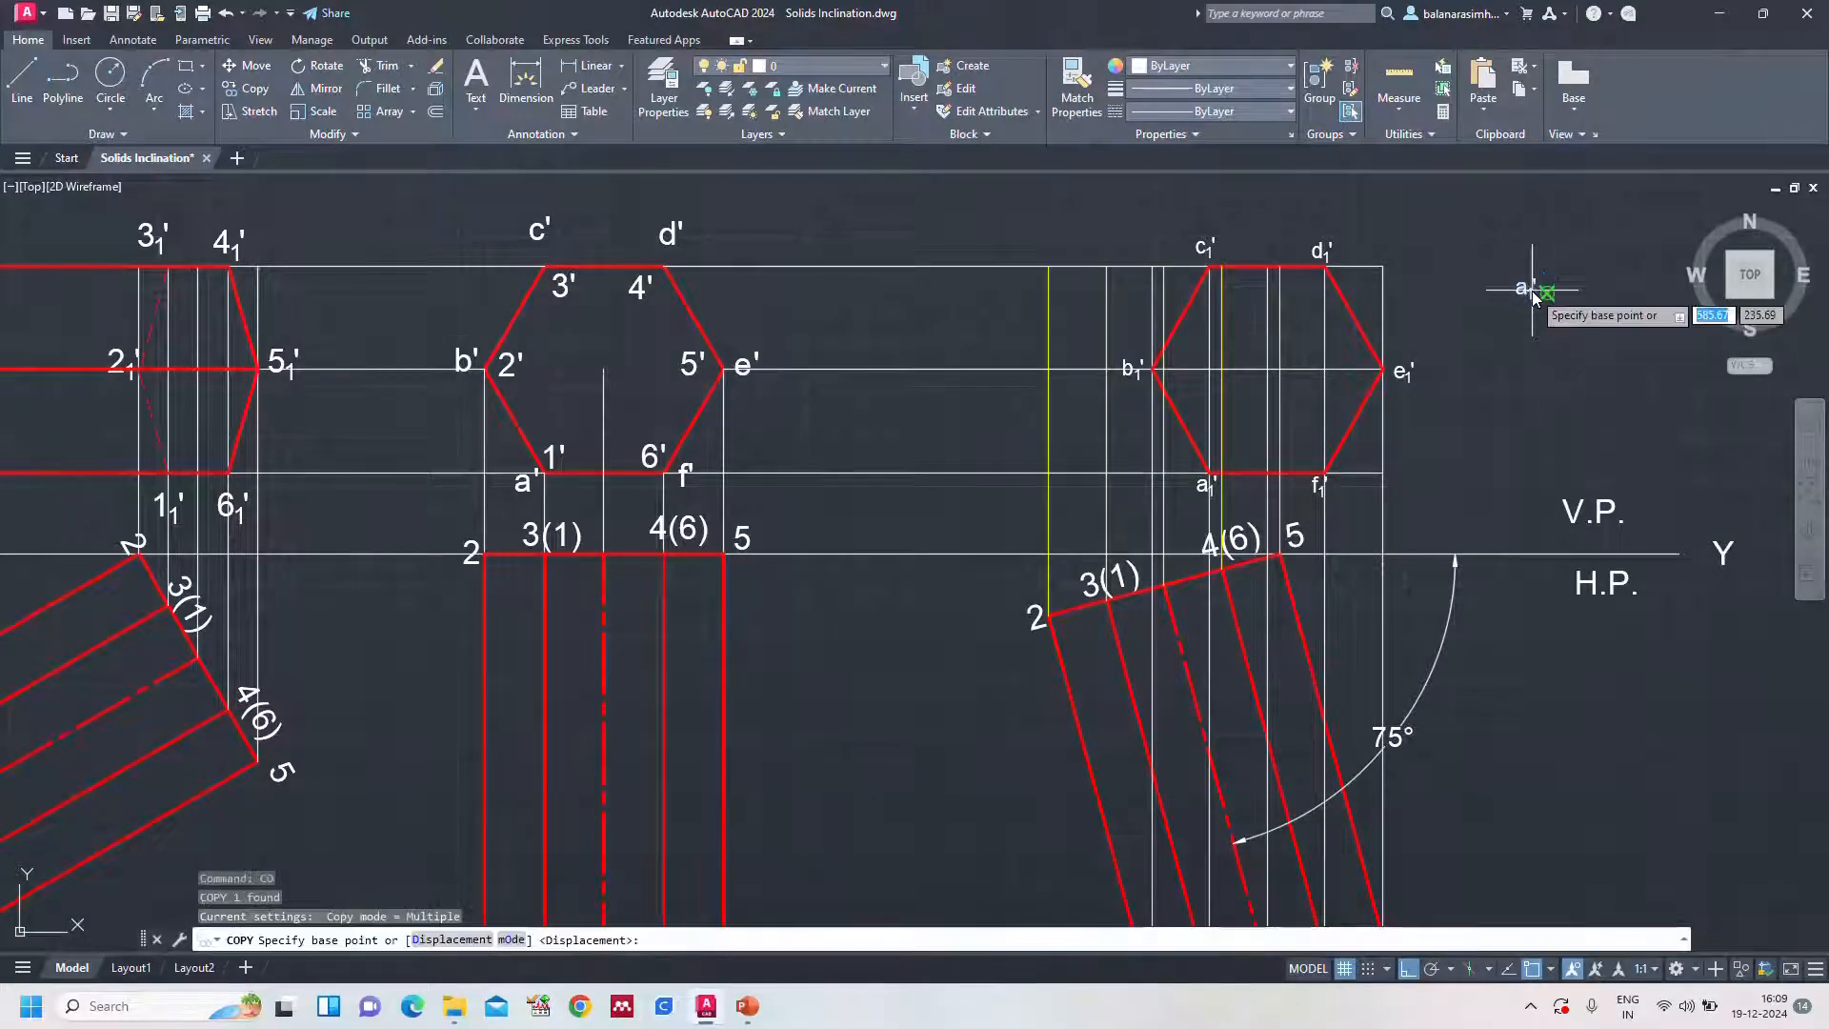
pyautogui.click(513, 940)
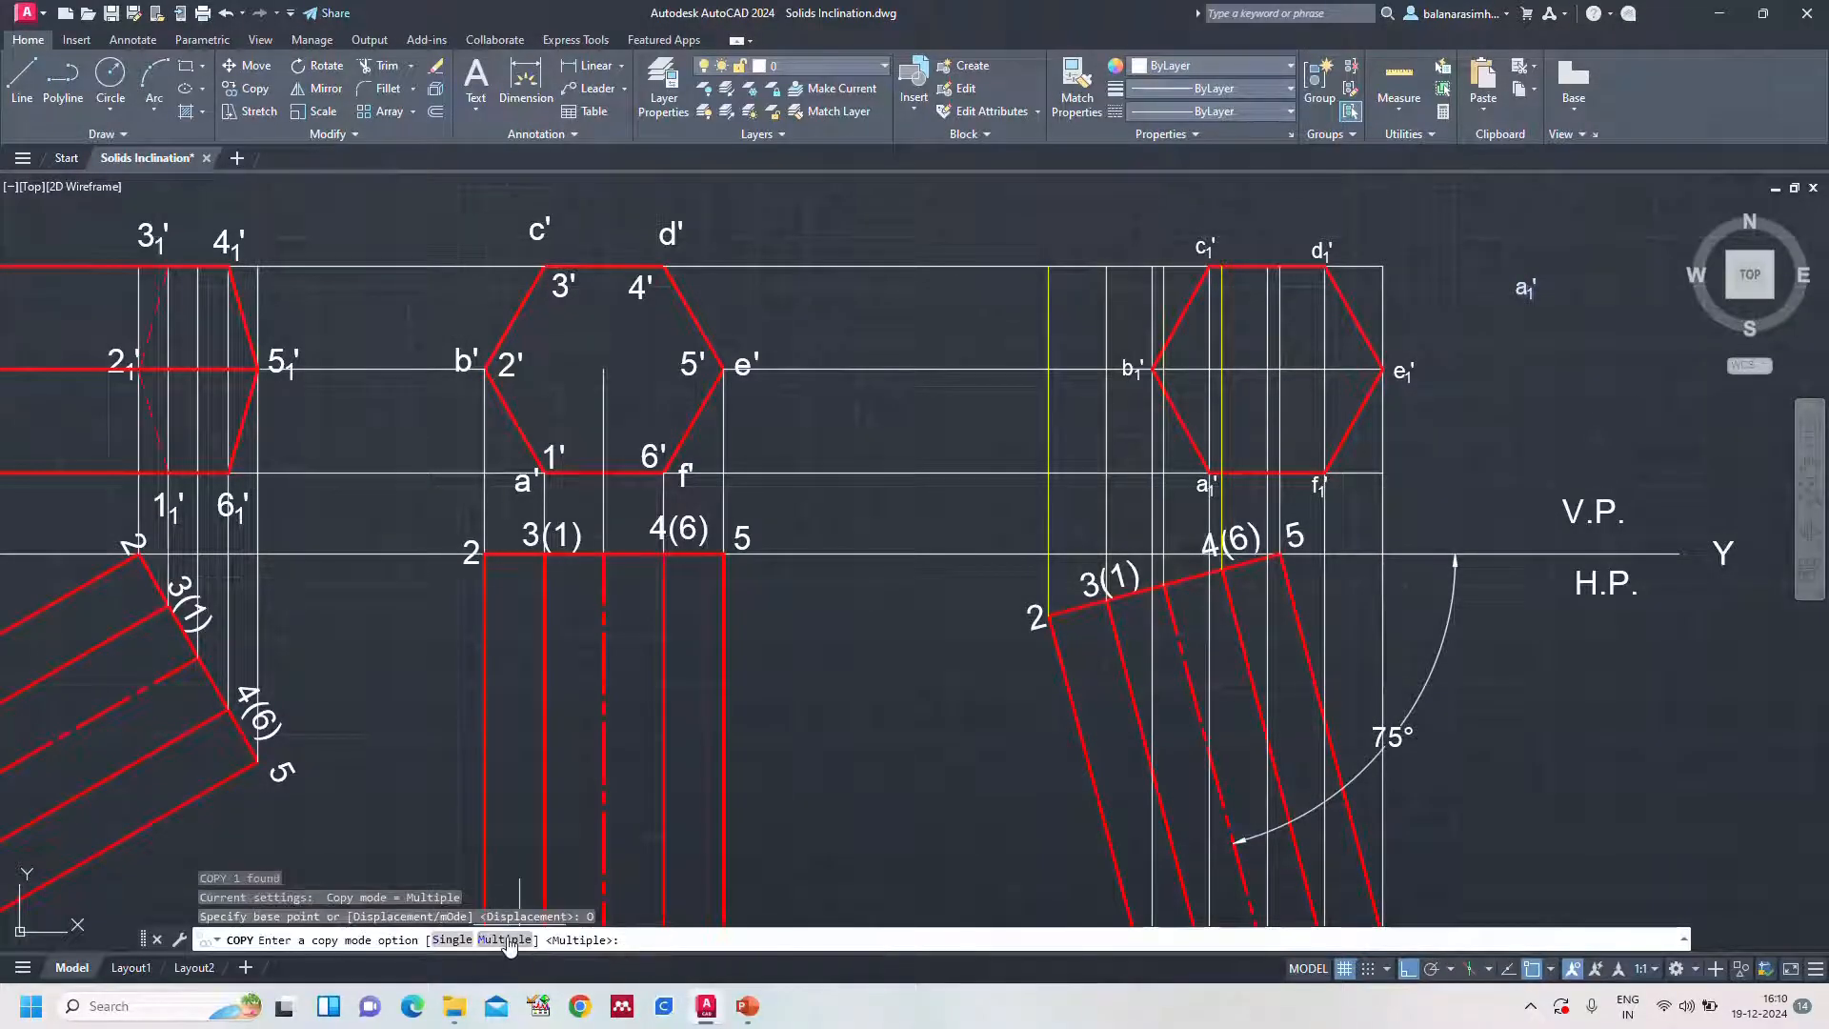
pyautogui.click(515, 940)
pyautogui.click(1537, 321)
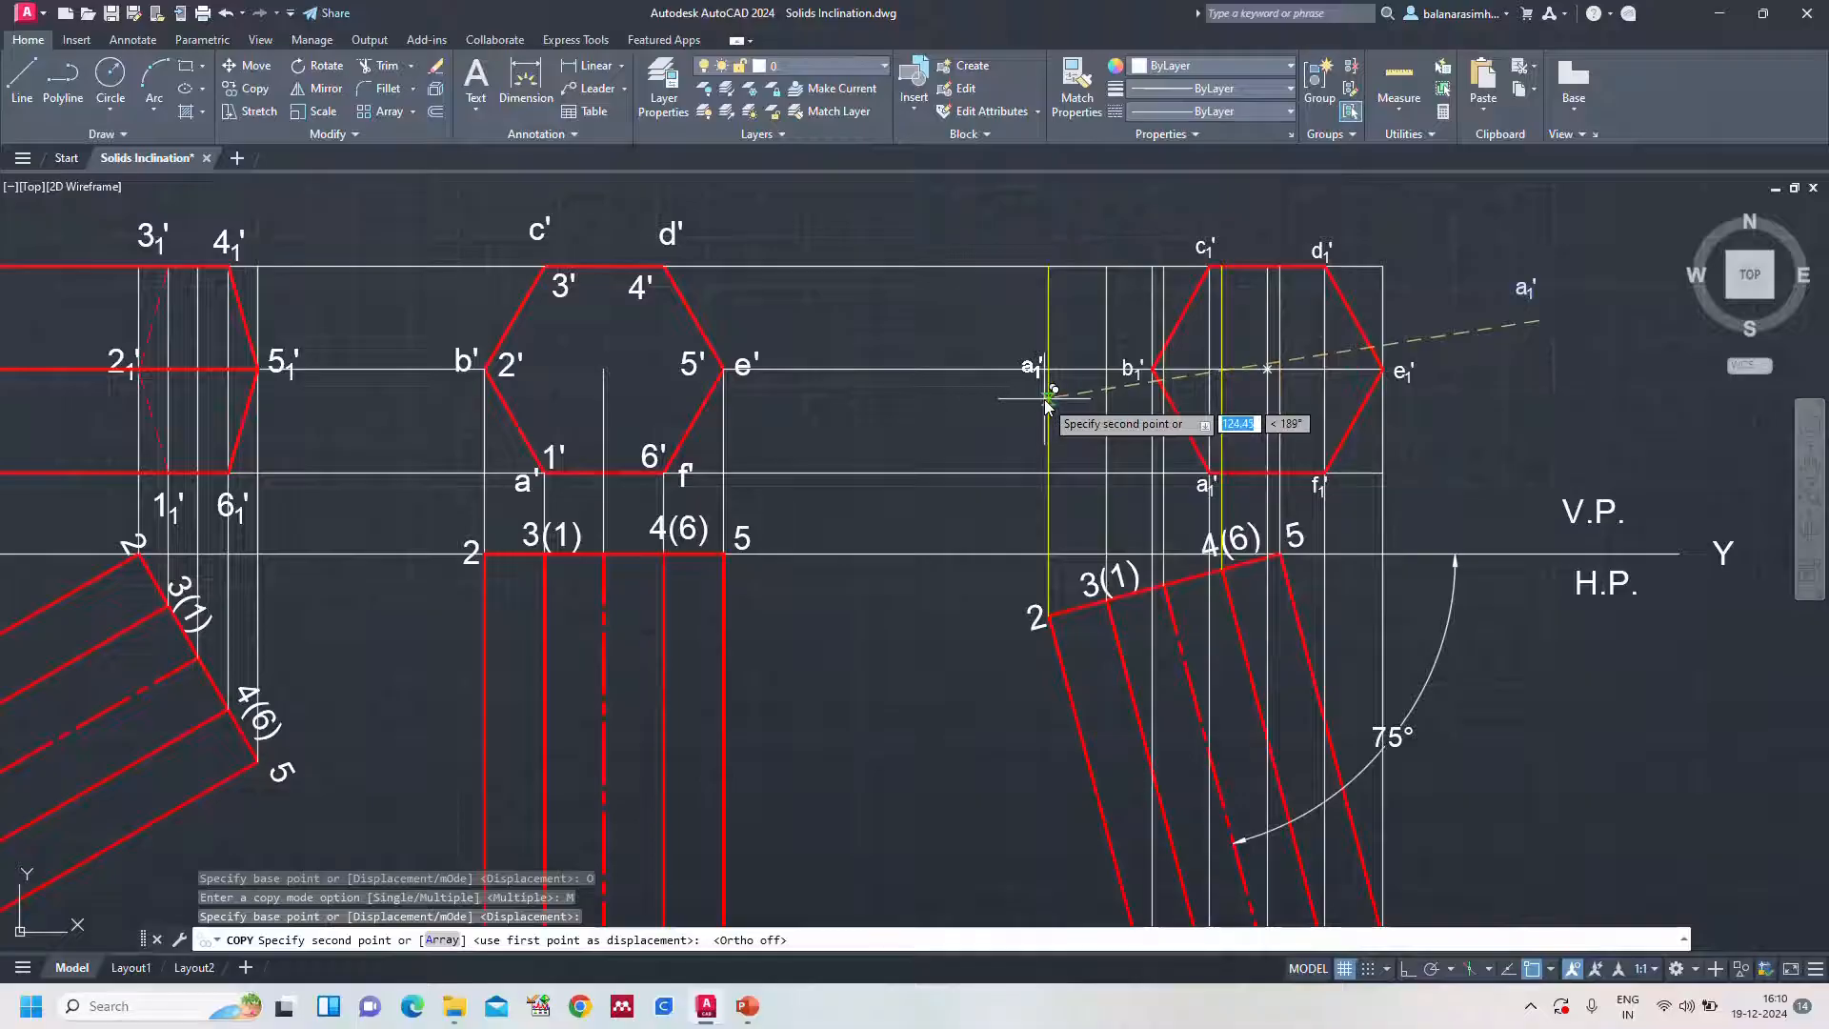
pyautogui.click(1048, 397)
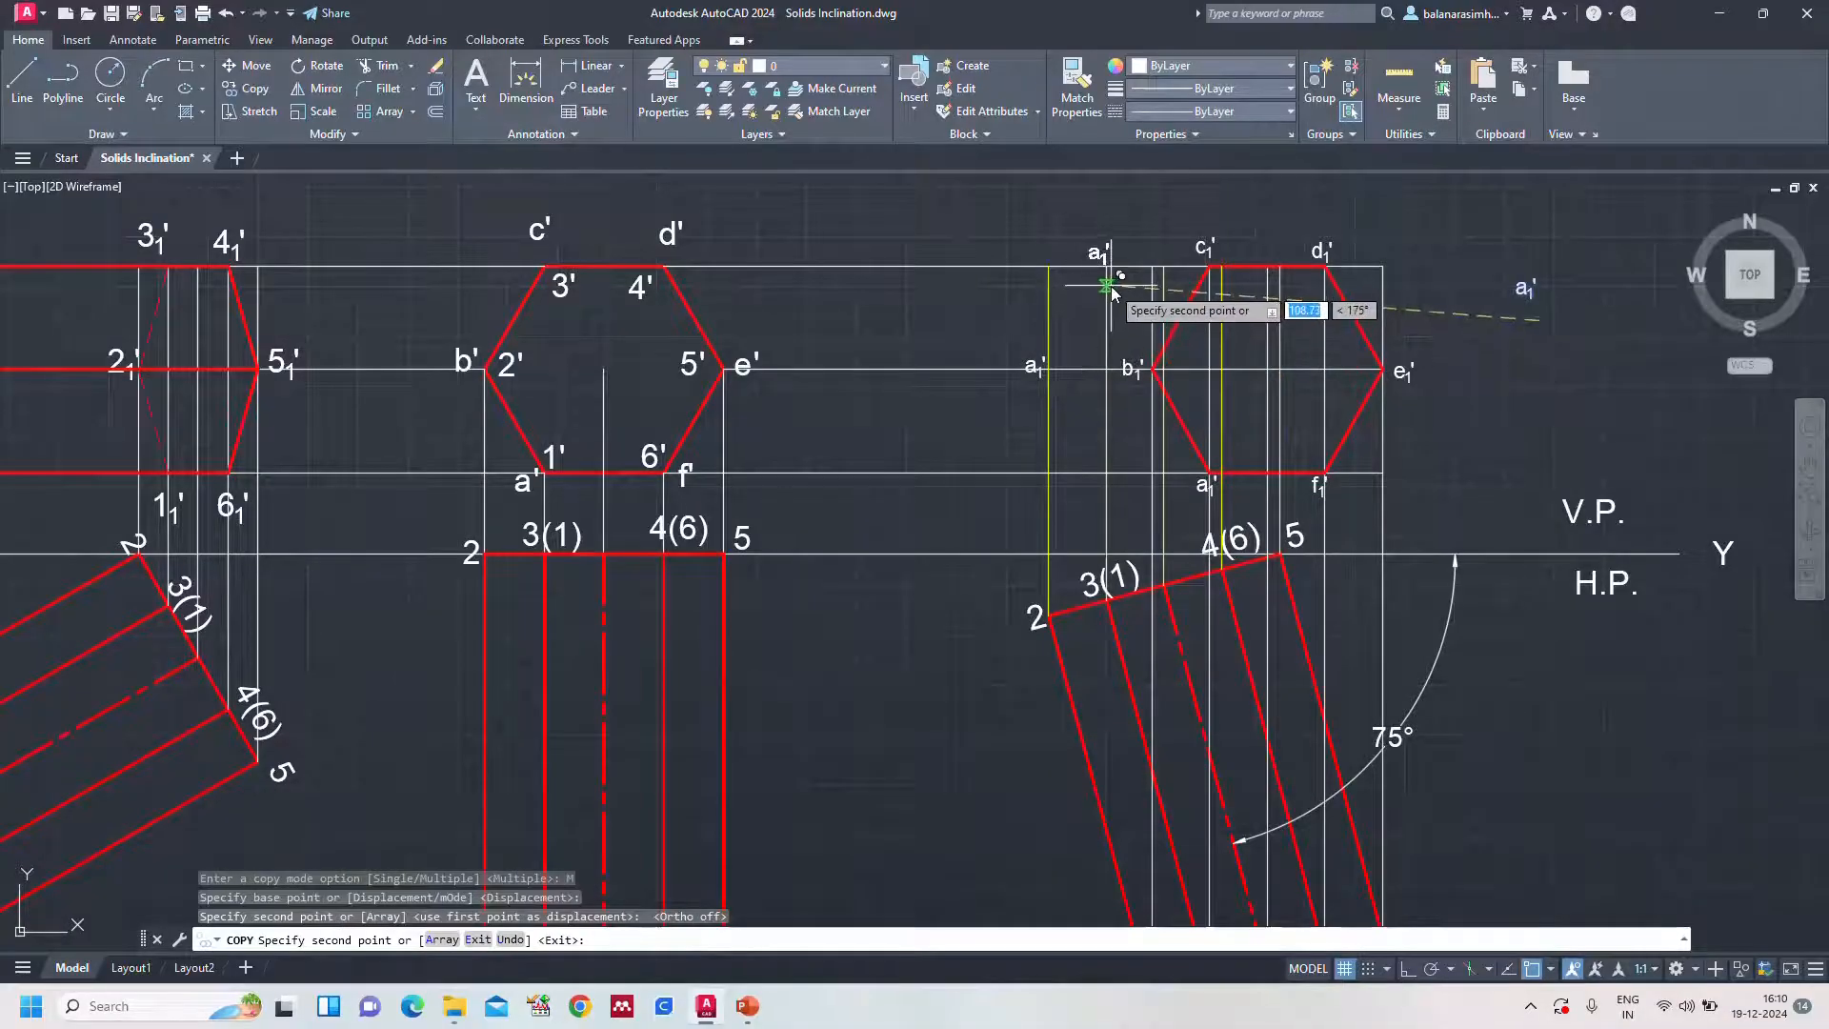
pyautogui.click(1108, 288)
# Place further a1' copies at the upper ends of the axis and 4(6) projectors and beside corner 5's projector on the middle horizontal
pyautogui.click(1177, 295)
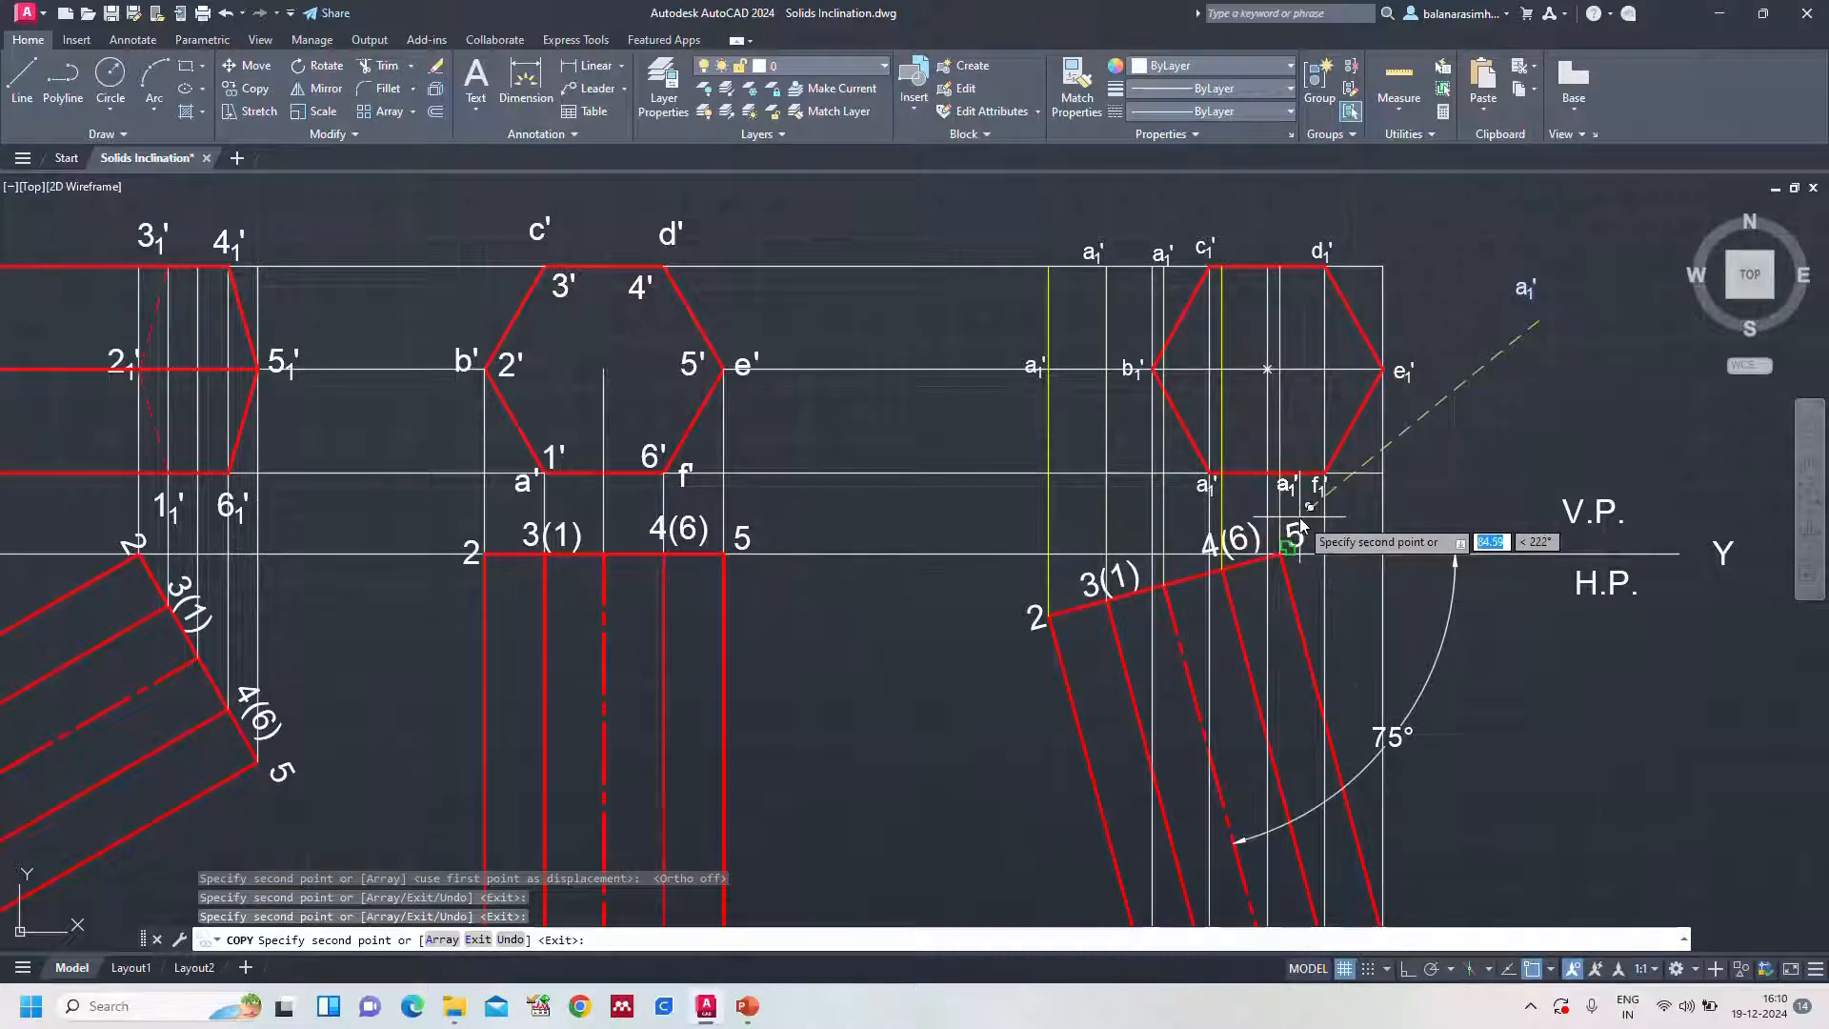
pyautogui.click(1246, 293)
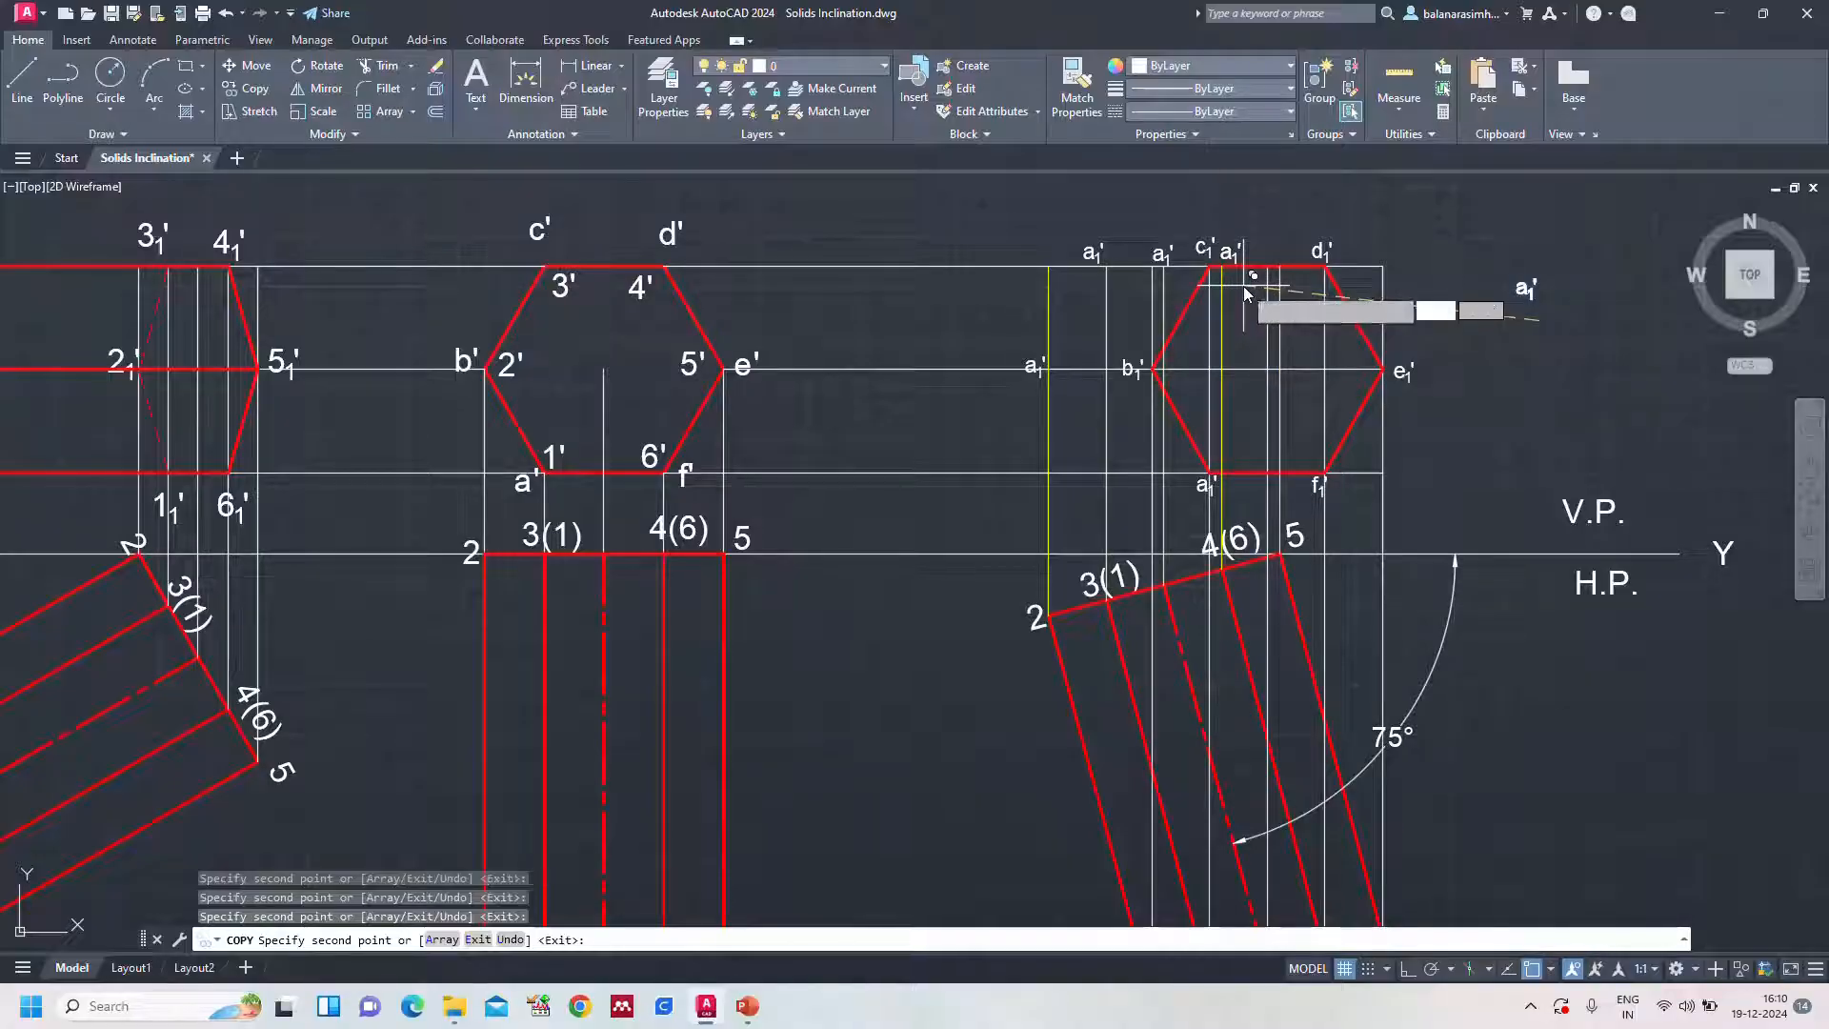
pyautogui.click(1307, 410)
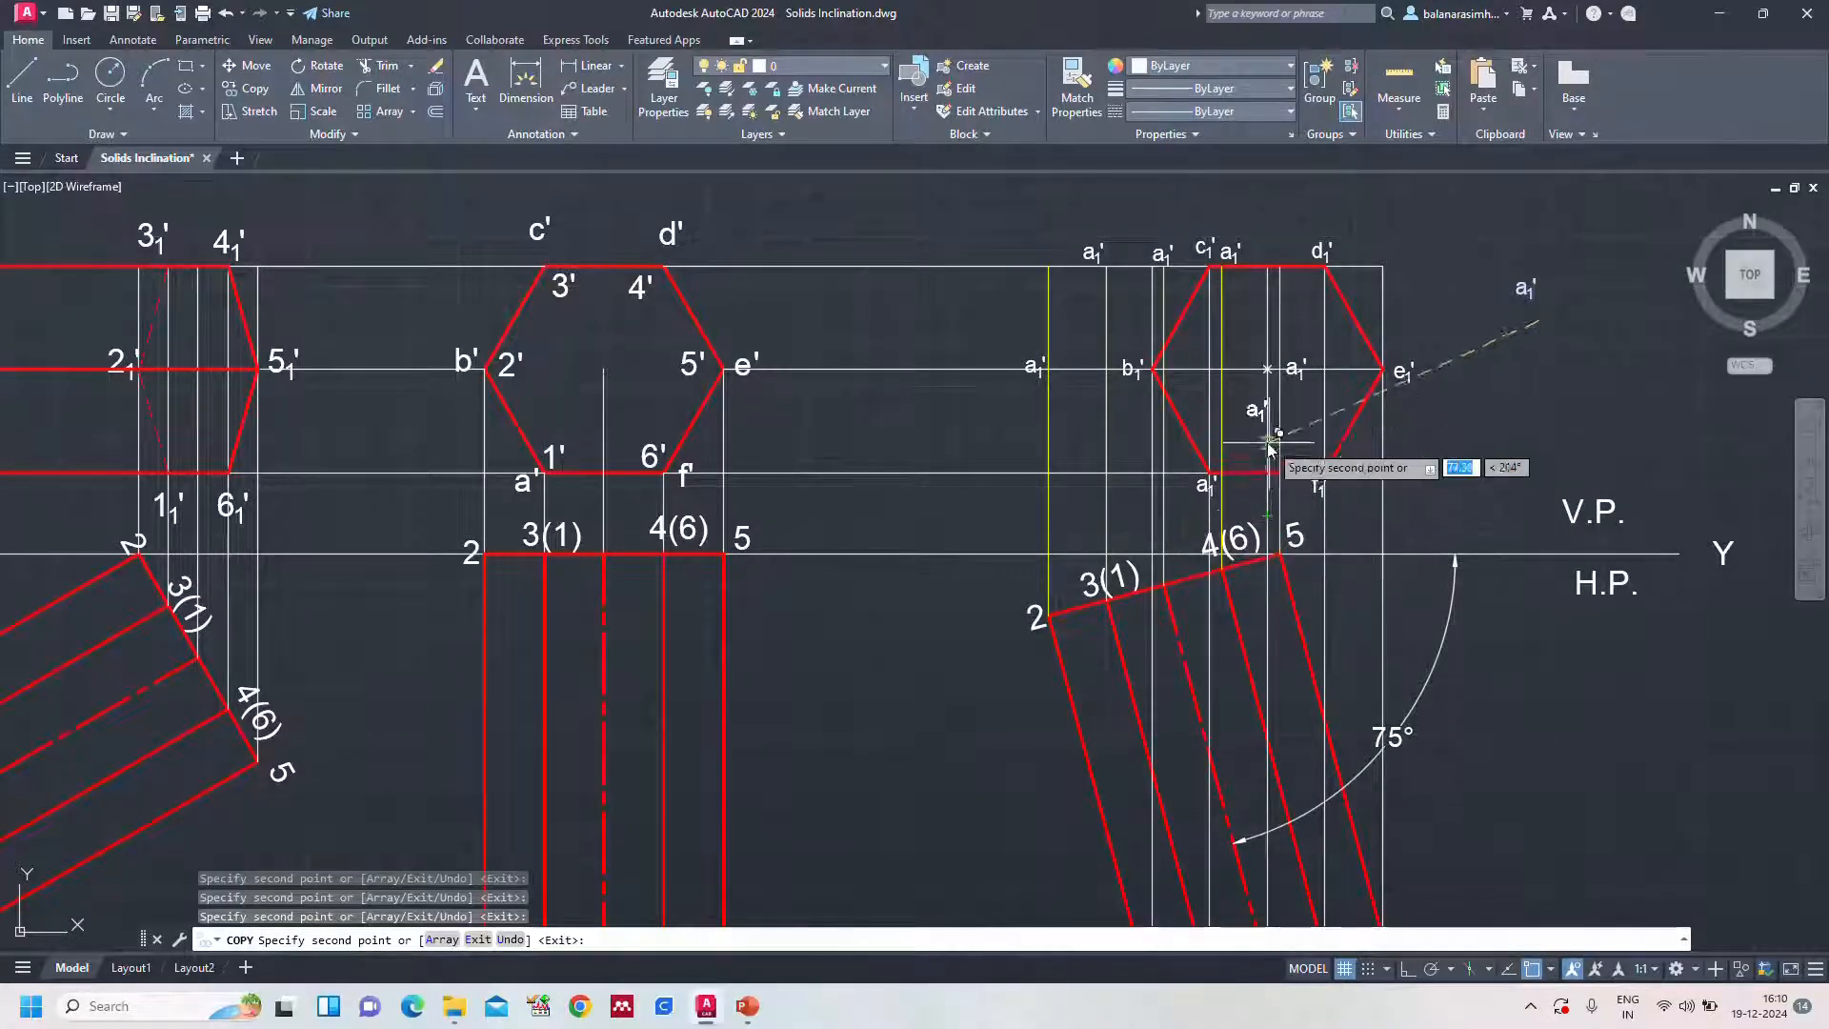
# Place a1' copies just above 4(6), at the 3(1) projector's lower horizontal crossing, and above corner 5, and finish copying
pyautogui.click(1250, 520)
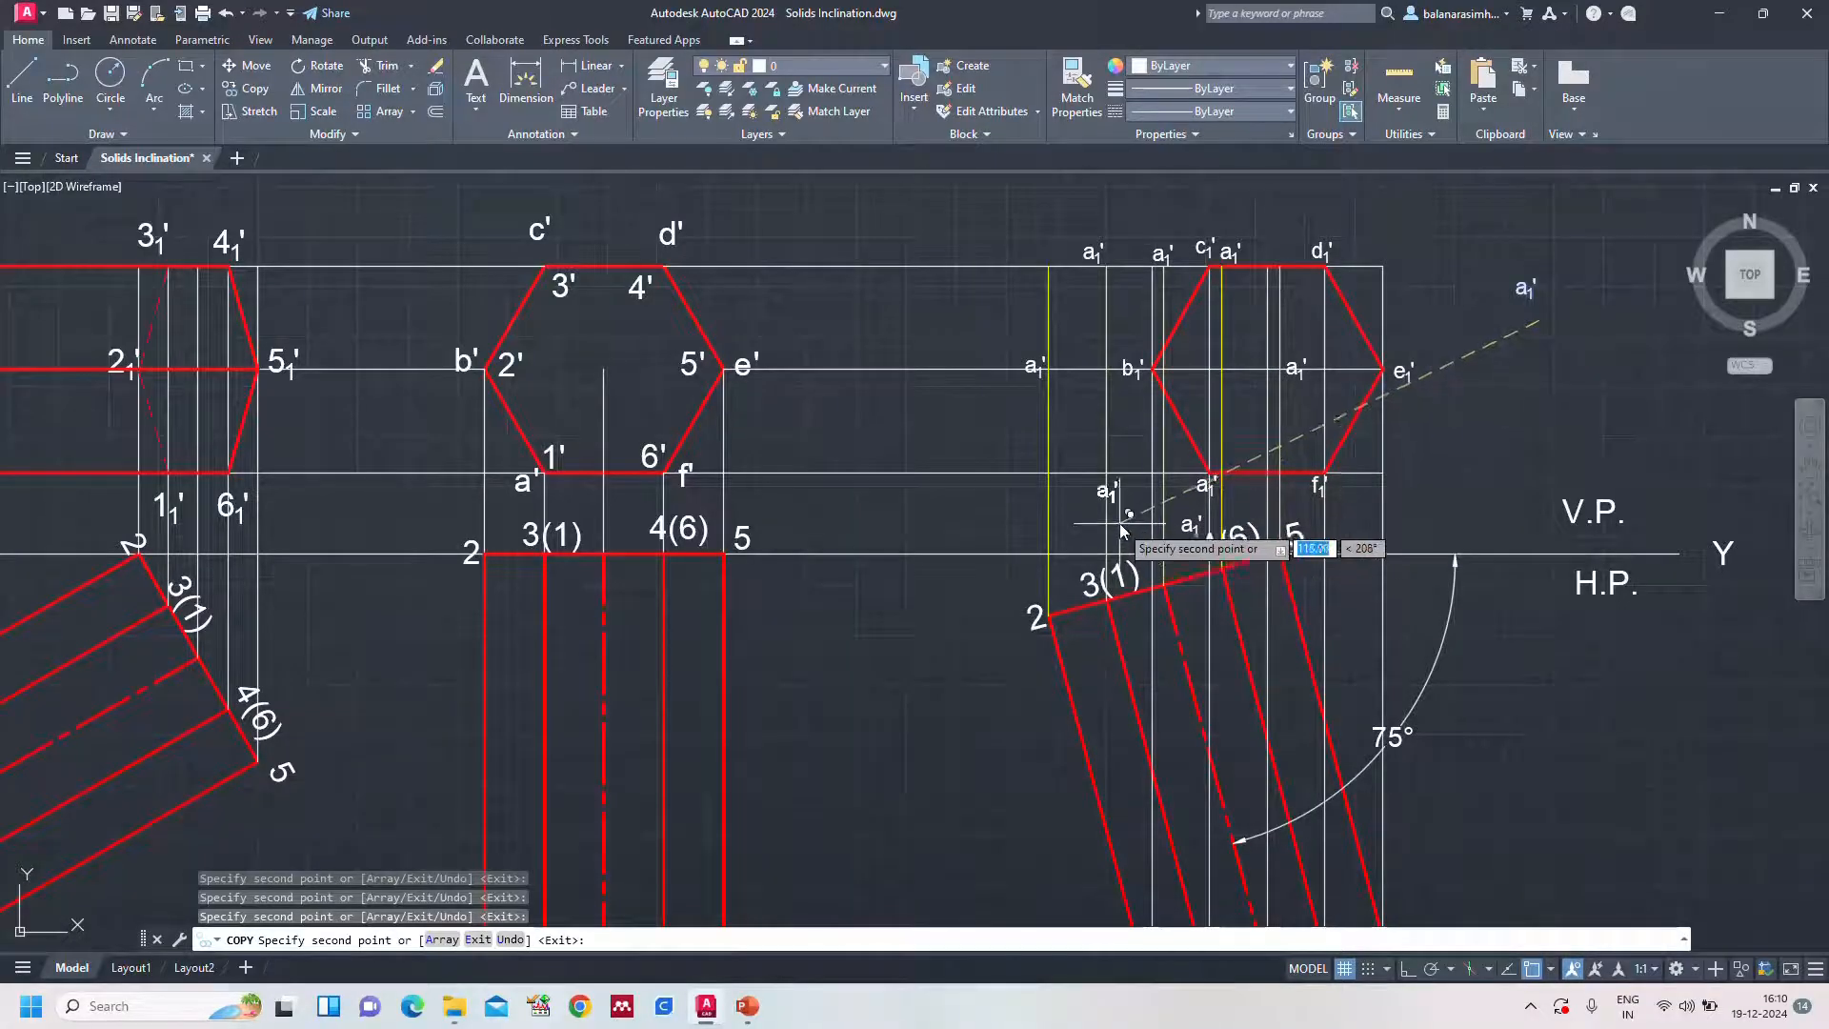
pyautogui.click(1118, 526)
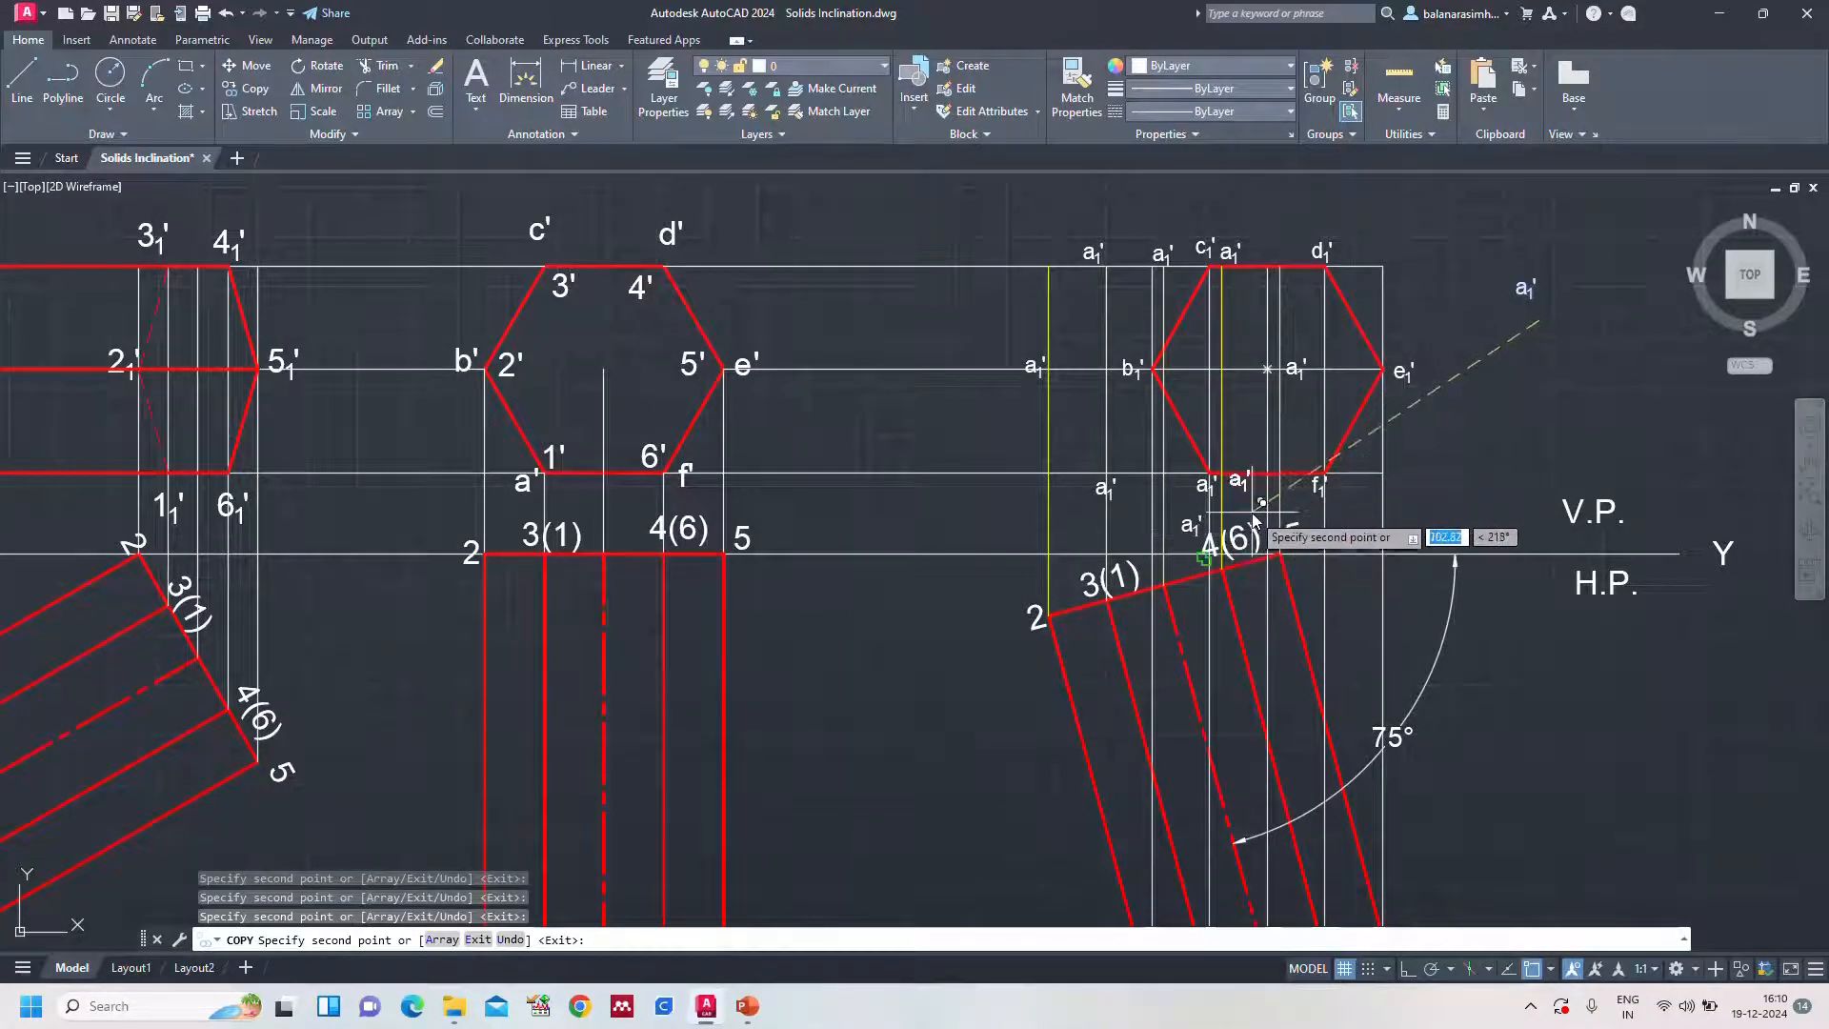
pyautogui.scroll(4, 1256, 520)
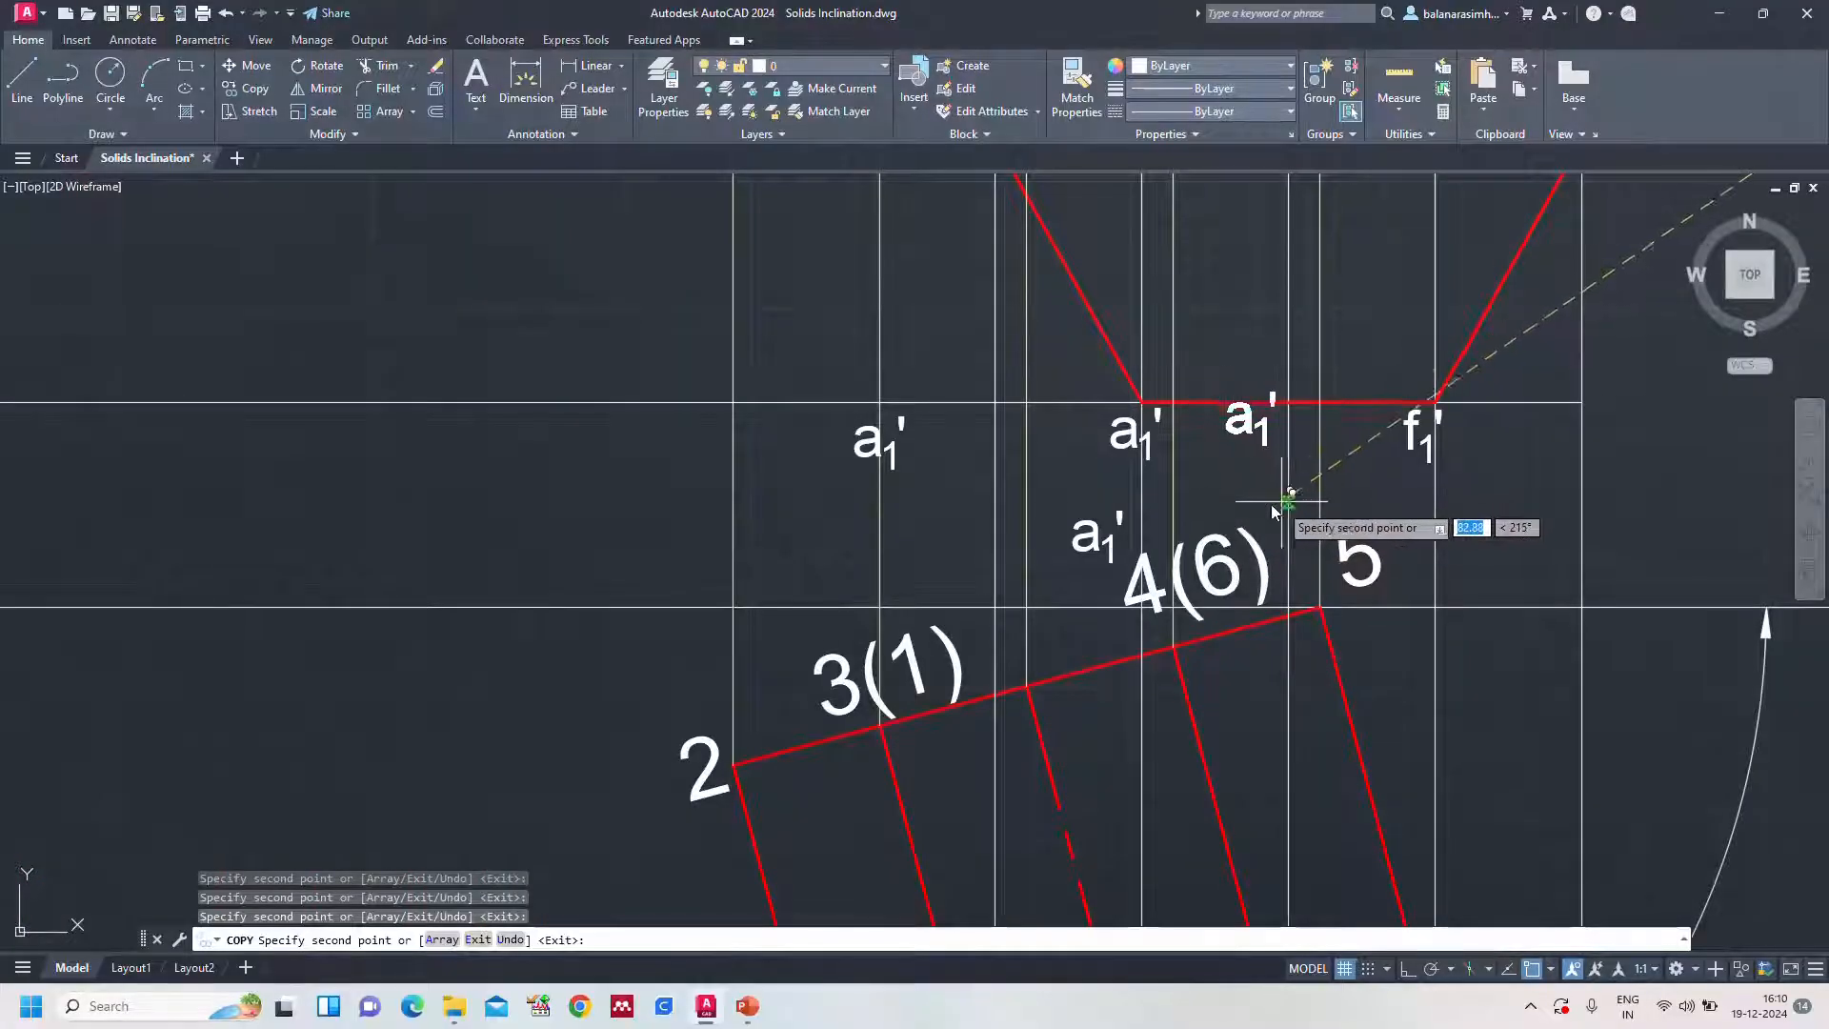
pyautogui.click(1374, 515)
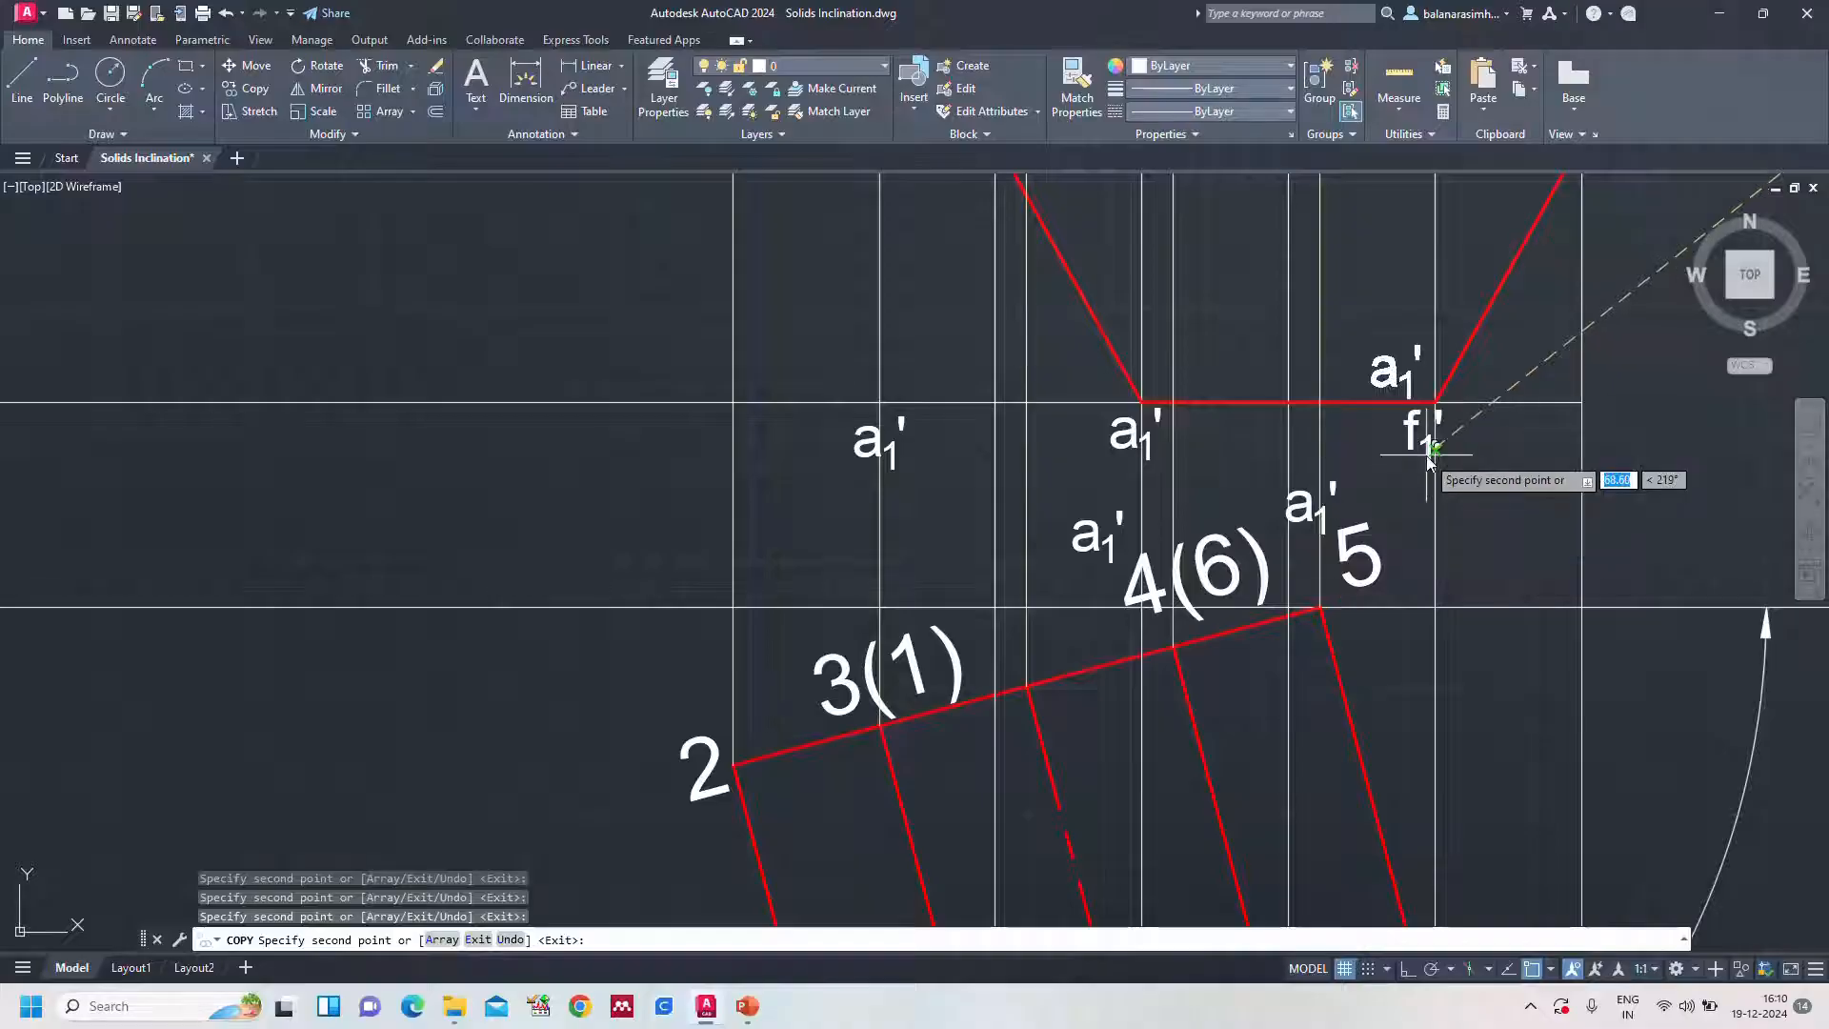
pyautogui.press('Escape')
pyautogui.scroll(-4, 1308, 462)
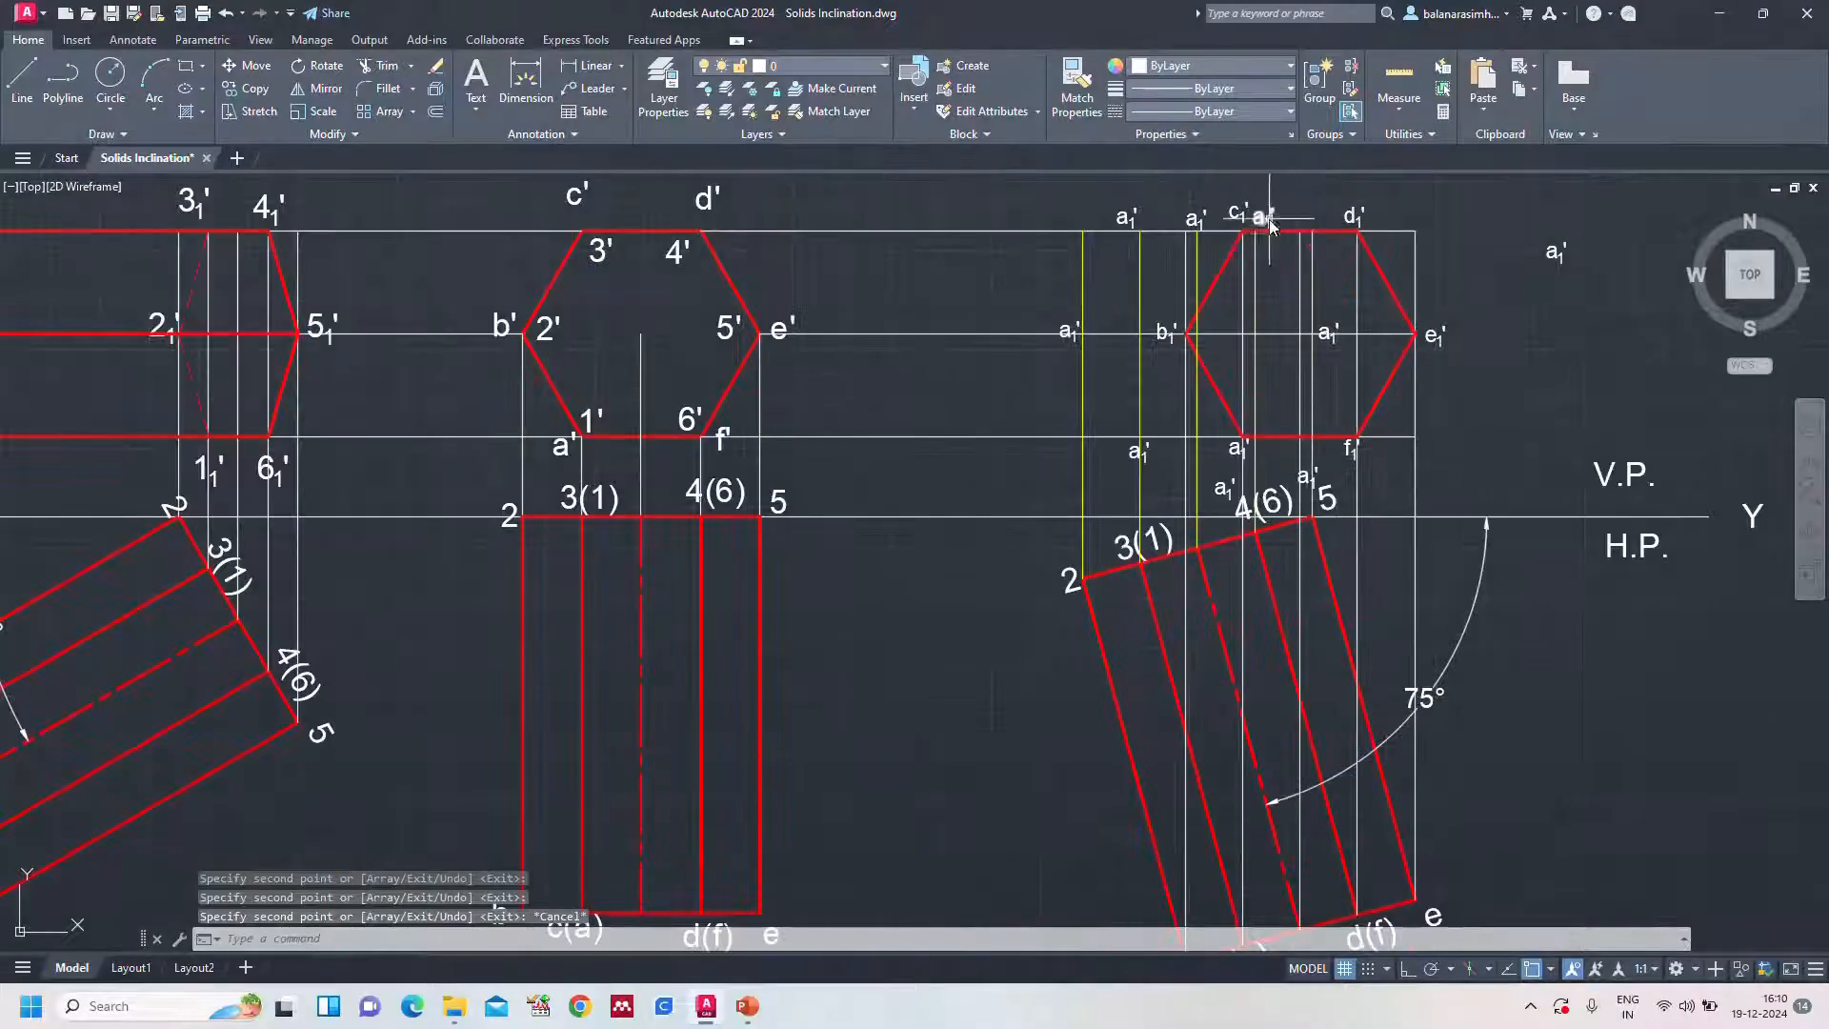
# Delete the a1' label above the axis projector and change the label at the 3(1) projector's lower crossing to 1₁'
pyautogui.click(1192, 222)
pyautogui.press('Delete')
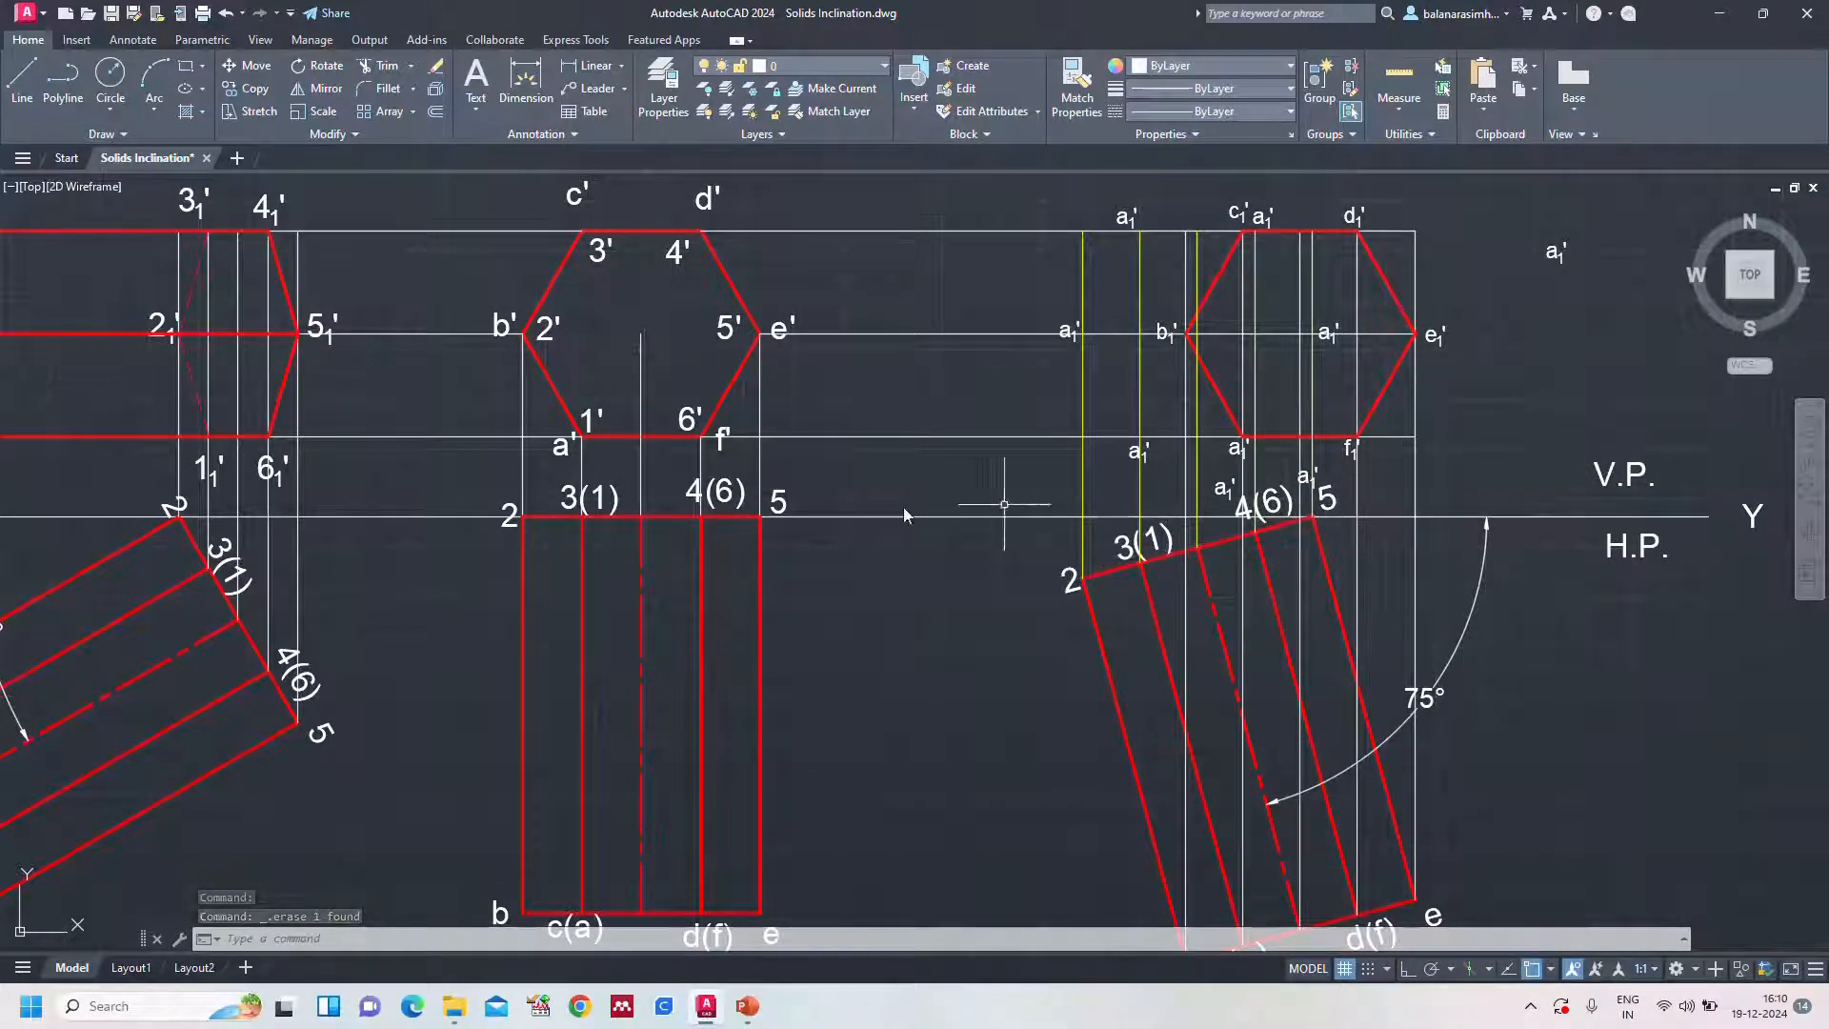
pyautogui.doubleClick(1134, 455)
pyautogui.press('BackSpace')
pyautogui.write('1')
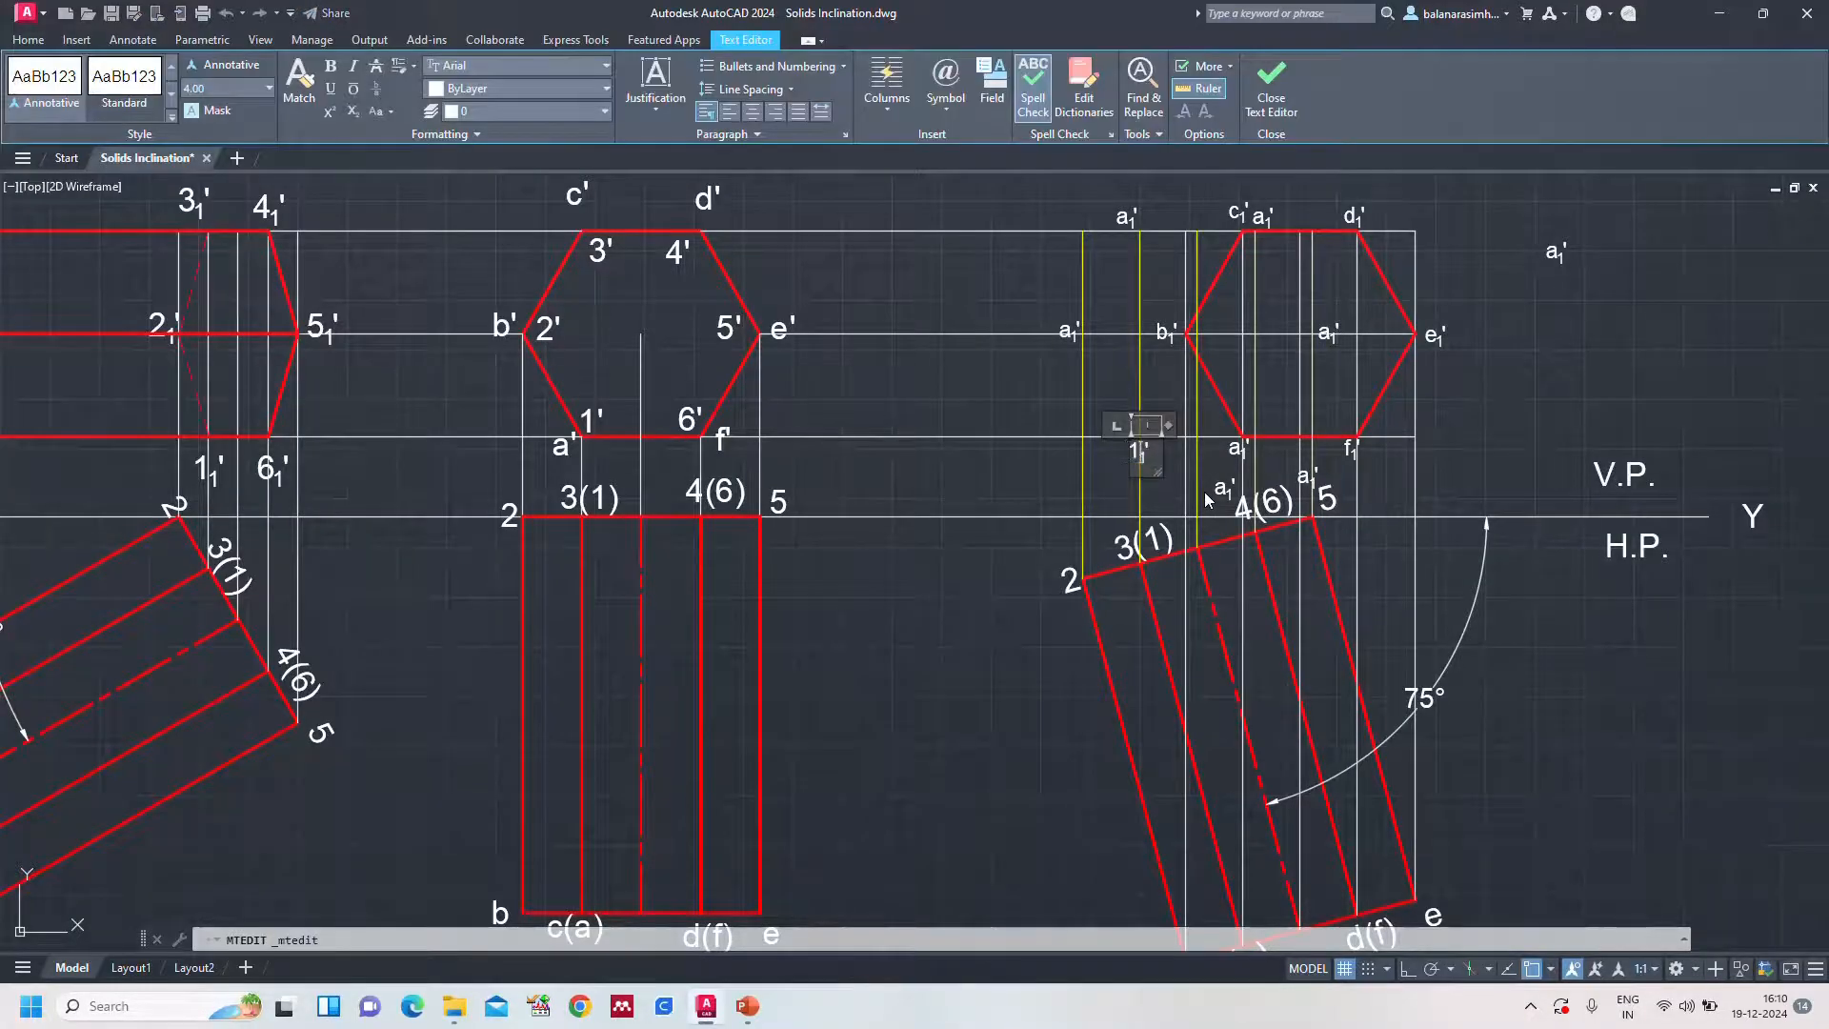
pyautogui.click(1548, 713)
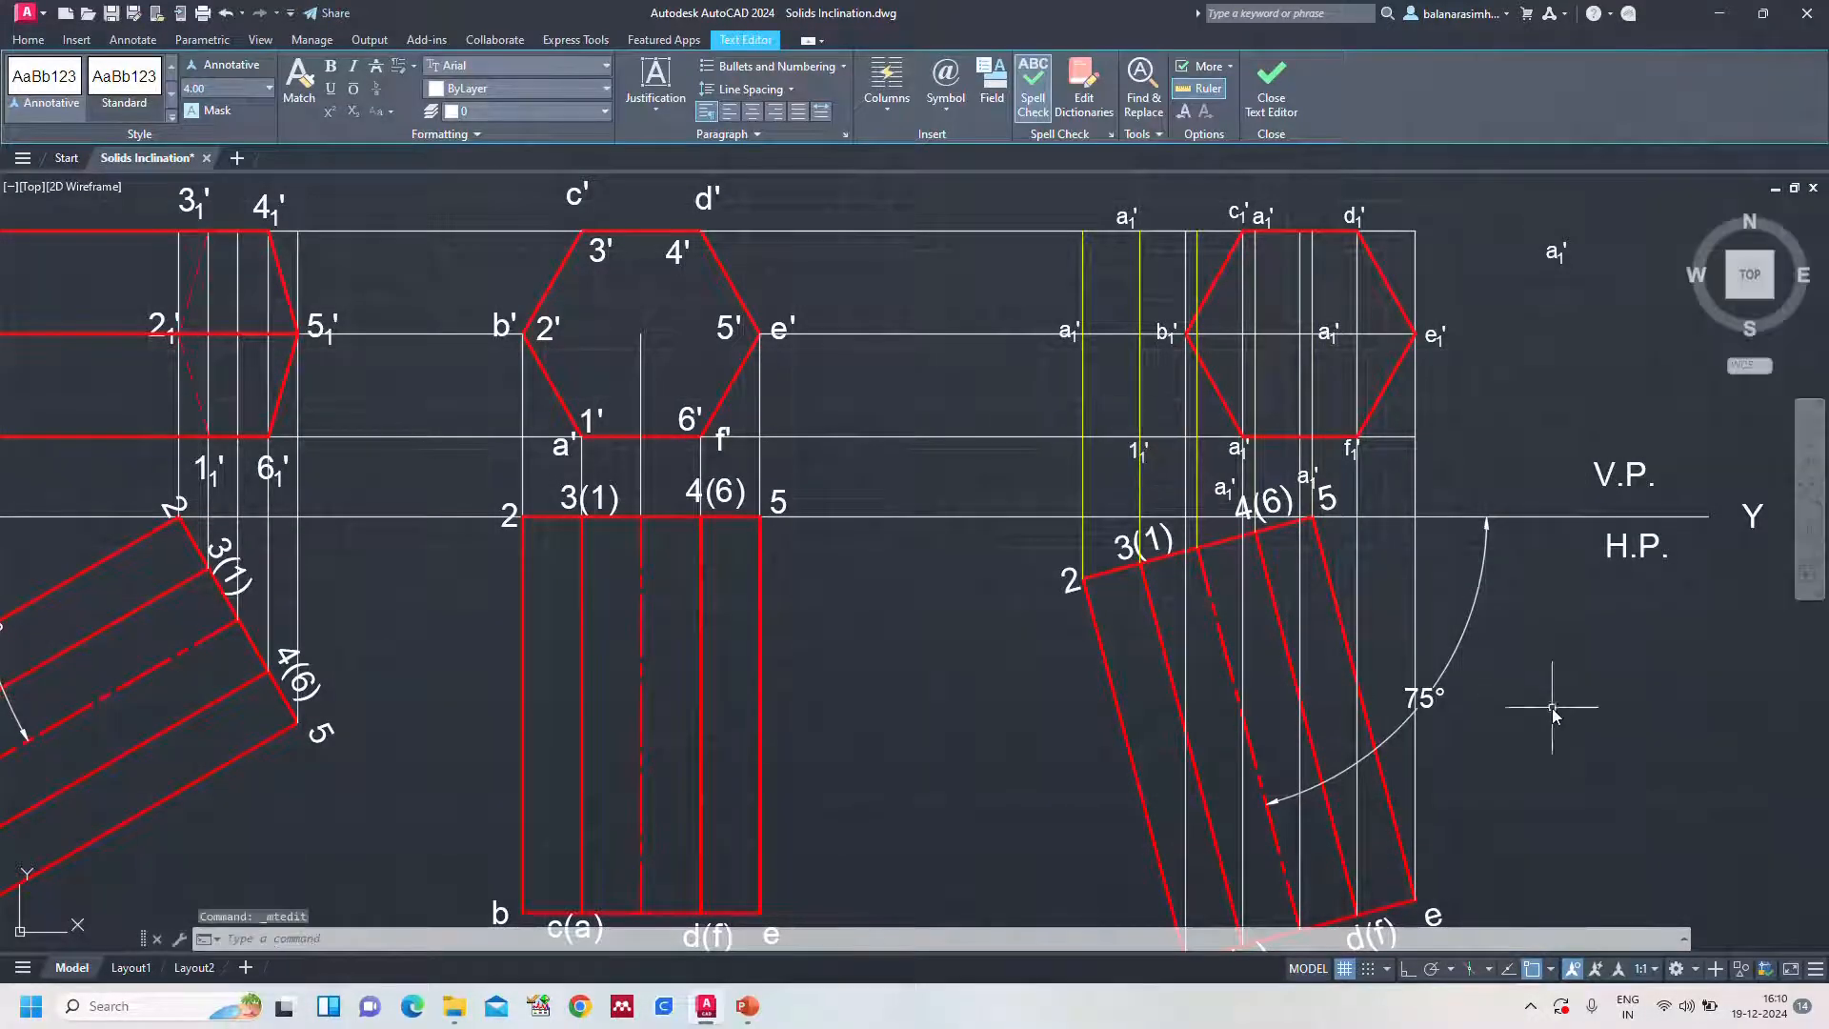
# Change the label beside corner 2's projector to 2₁' and the label at the upper end of the 3(1) projector to 3₁'
pyautogui.doubleClick(1065, 334)
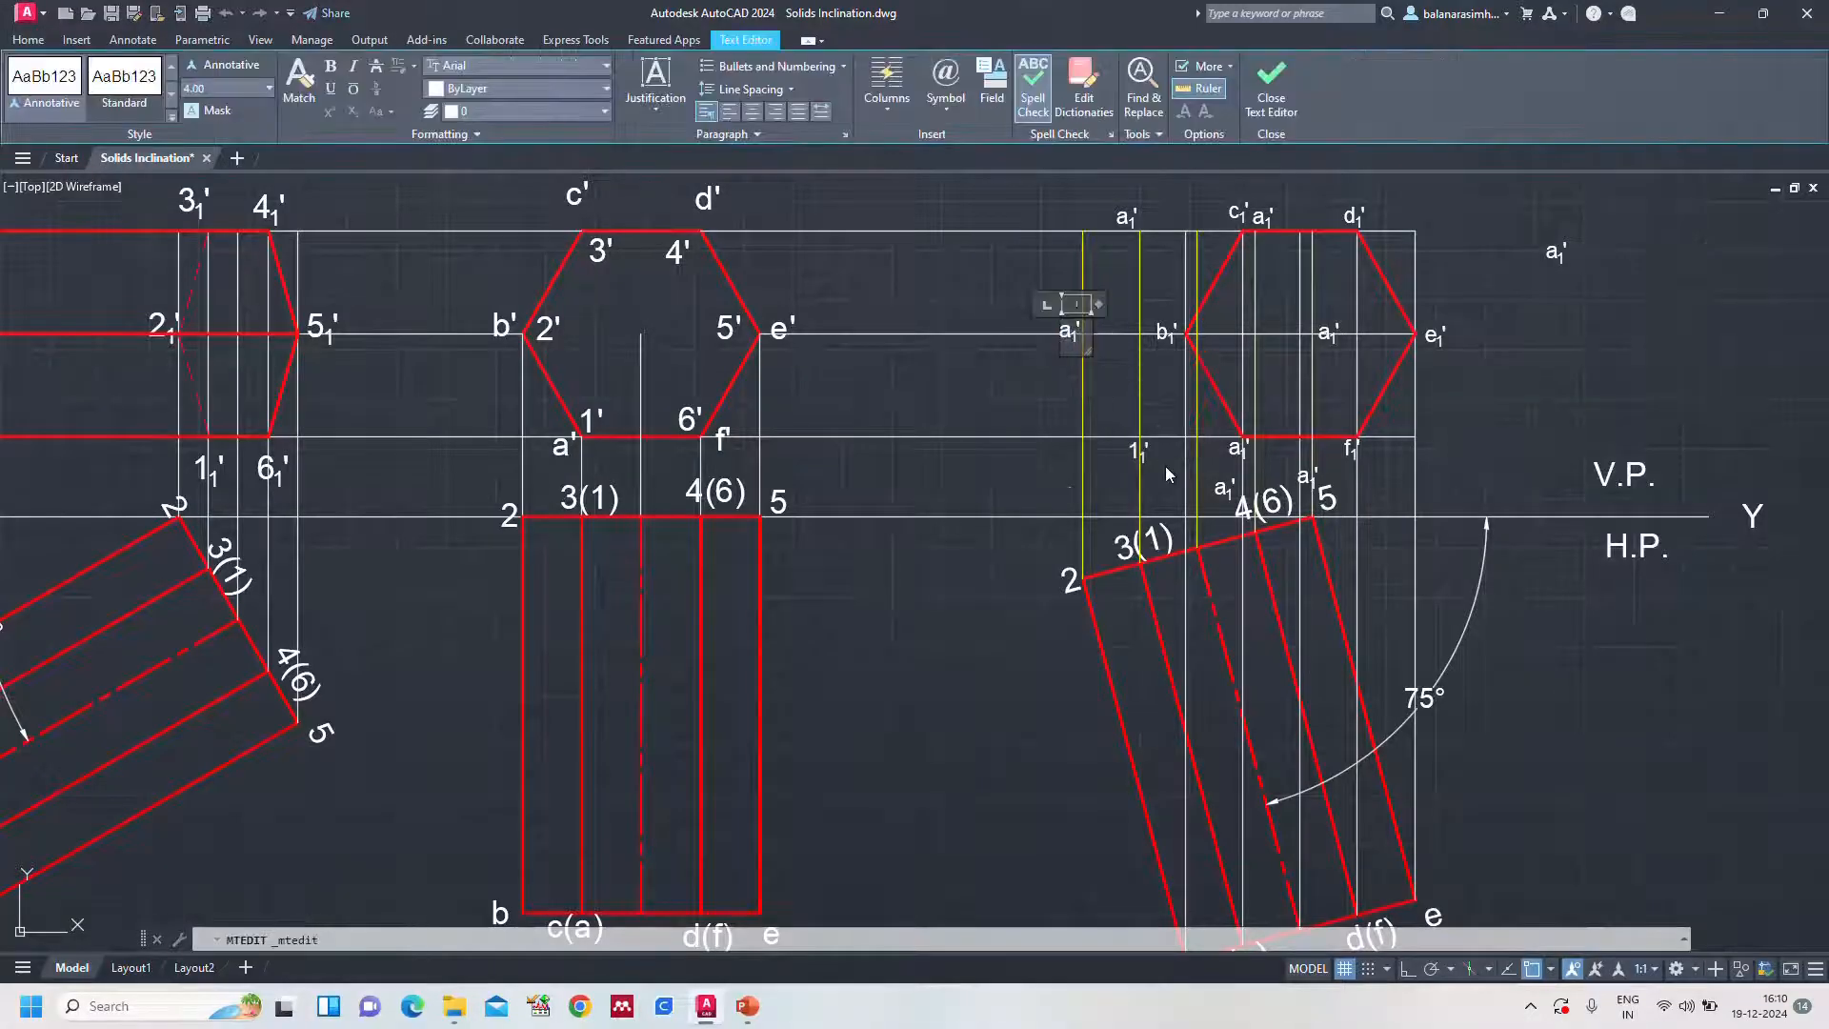
pyautogui.press('BackSpace')
pyautogui.write('2')
pyautogui.press('Escape')
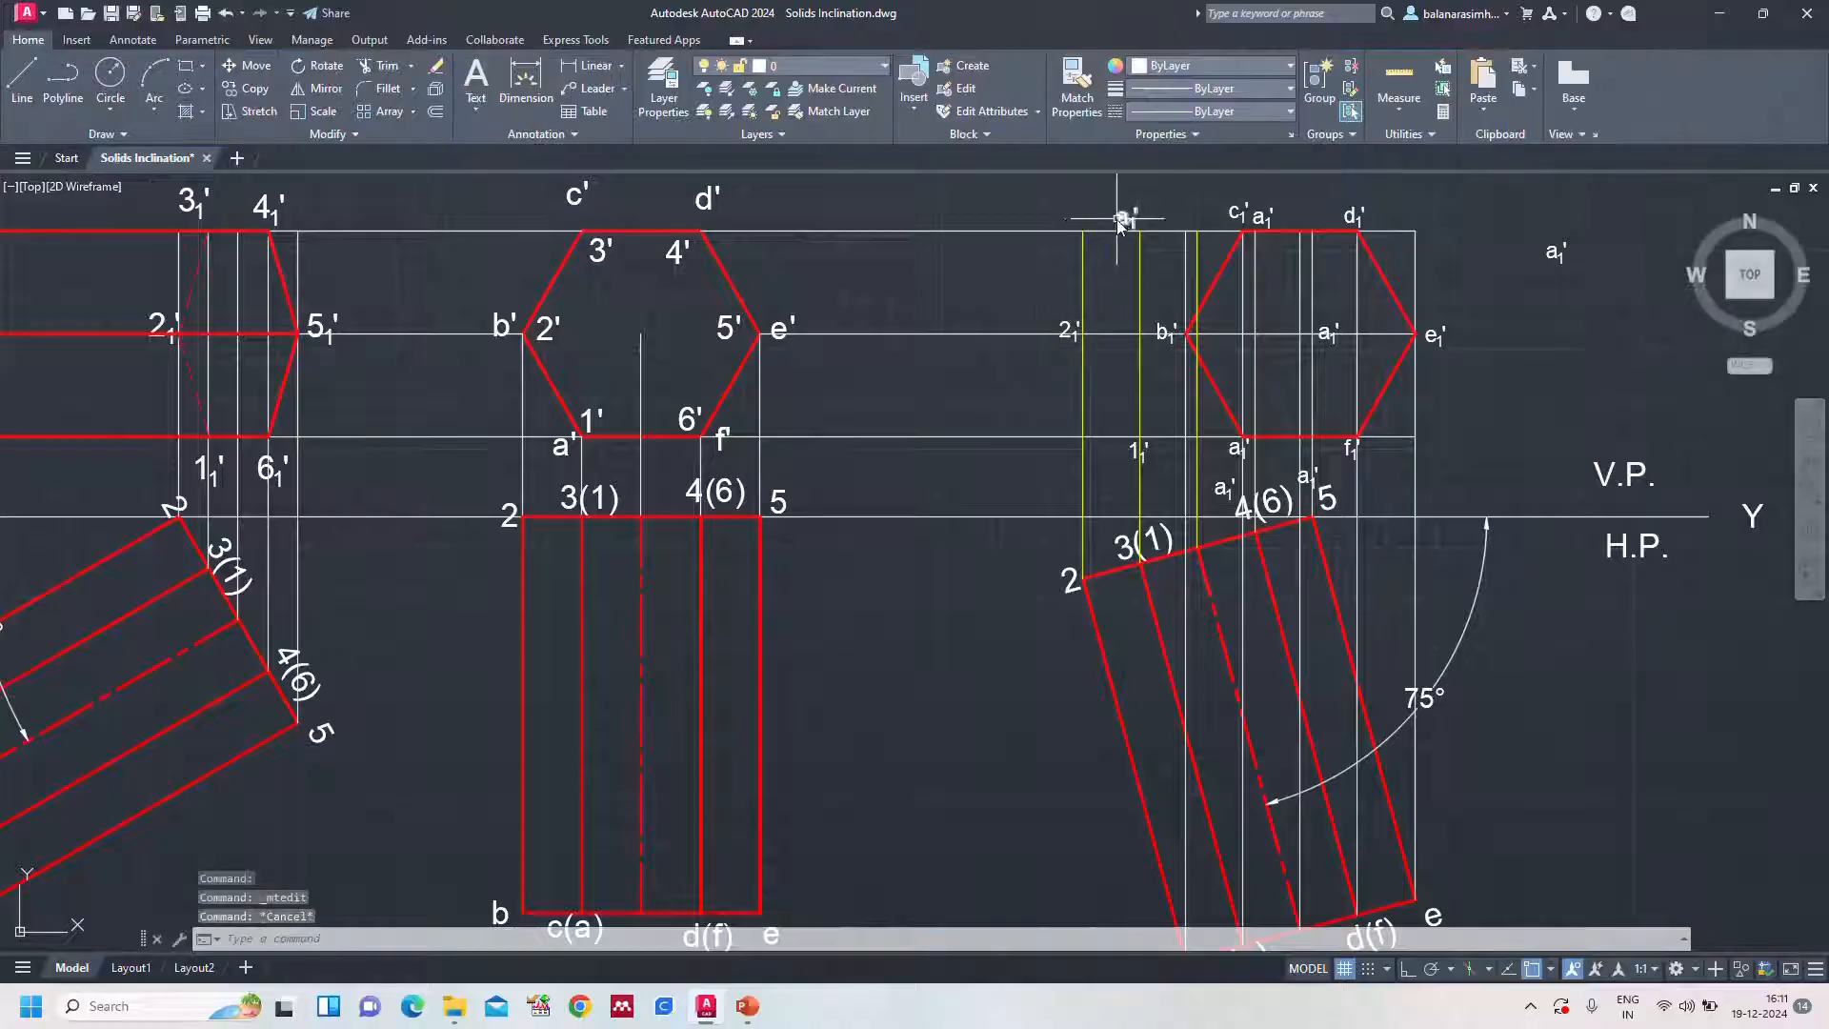
pyautogui.doubleClick(1120, 220)
pyautogui.press('BackSpace')
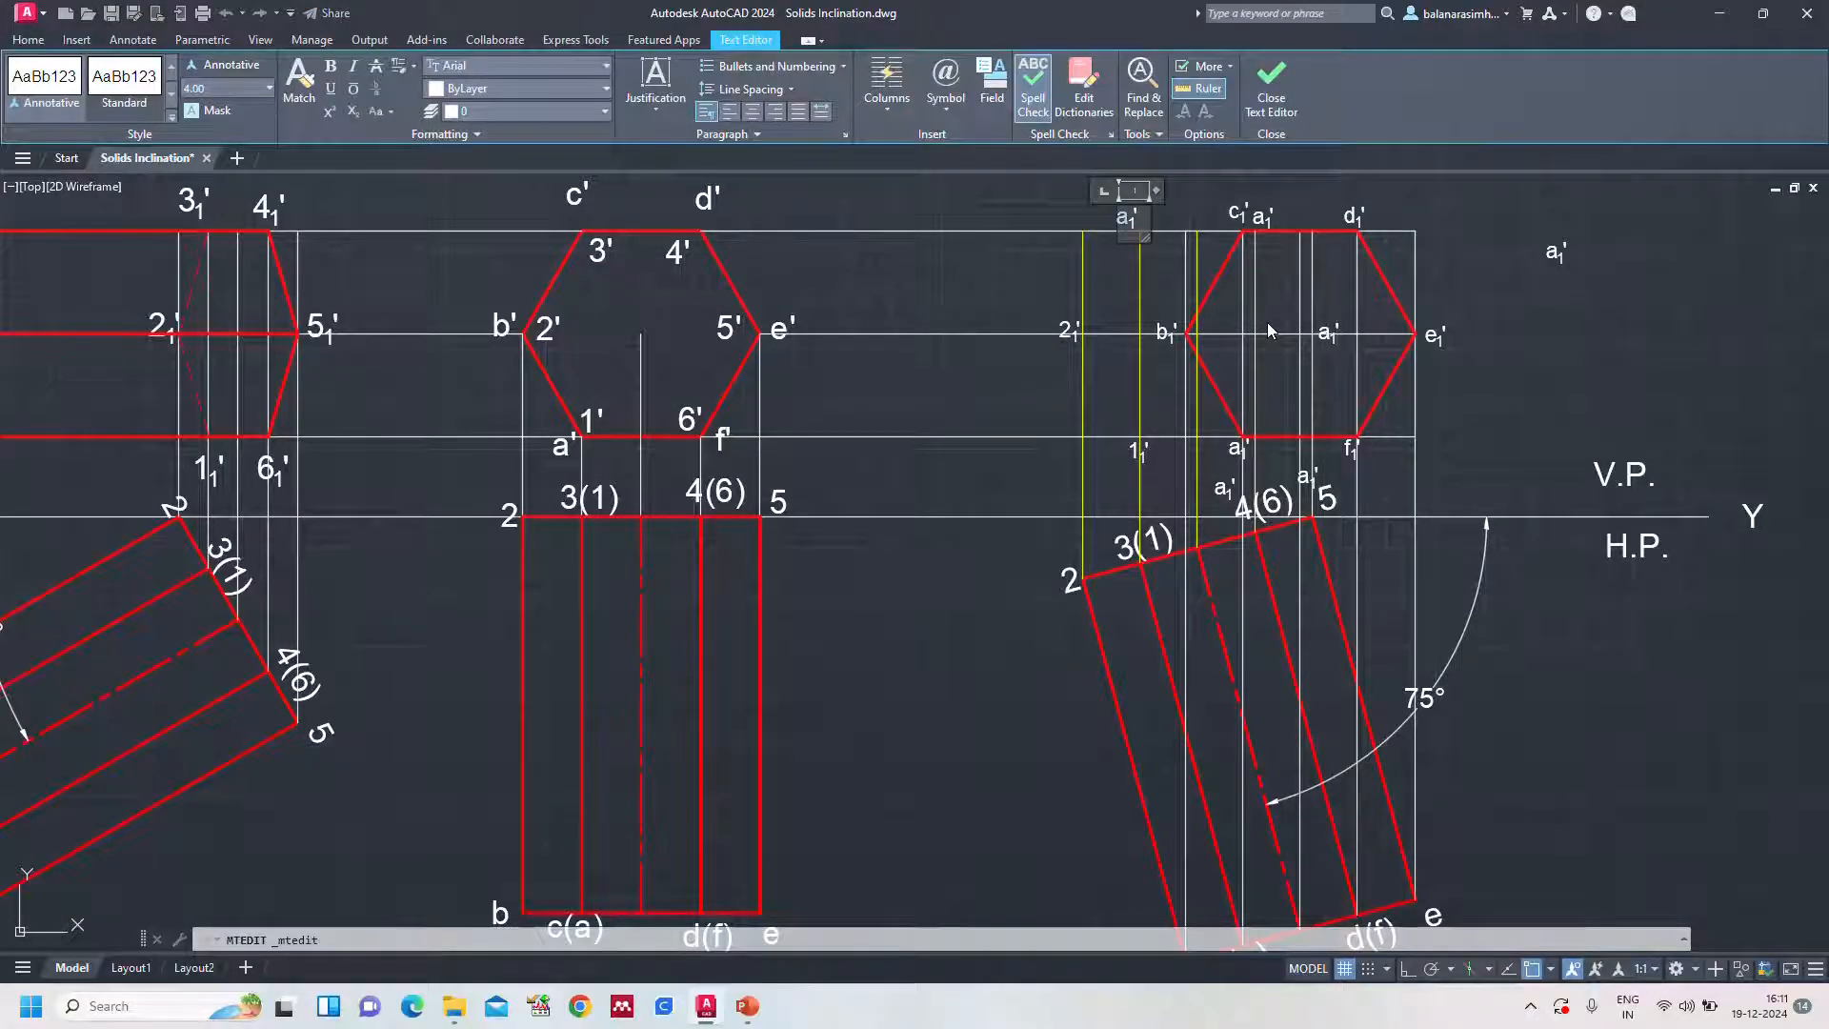
pyautogui.write('3')
pyautogui.press('Escape')
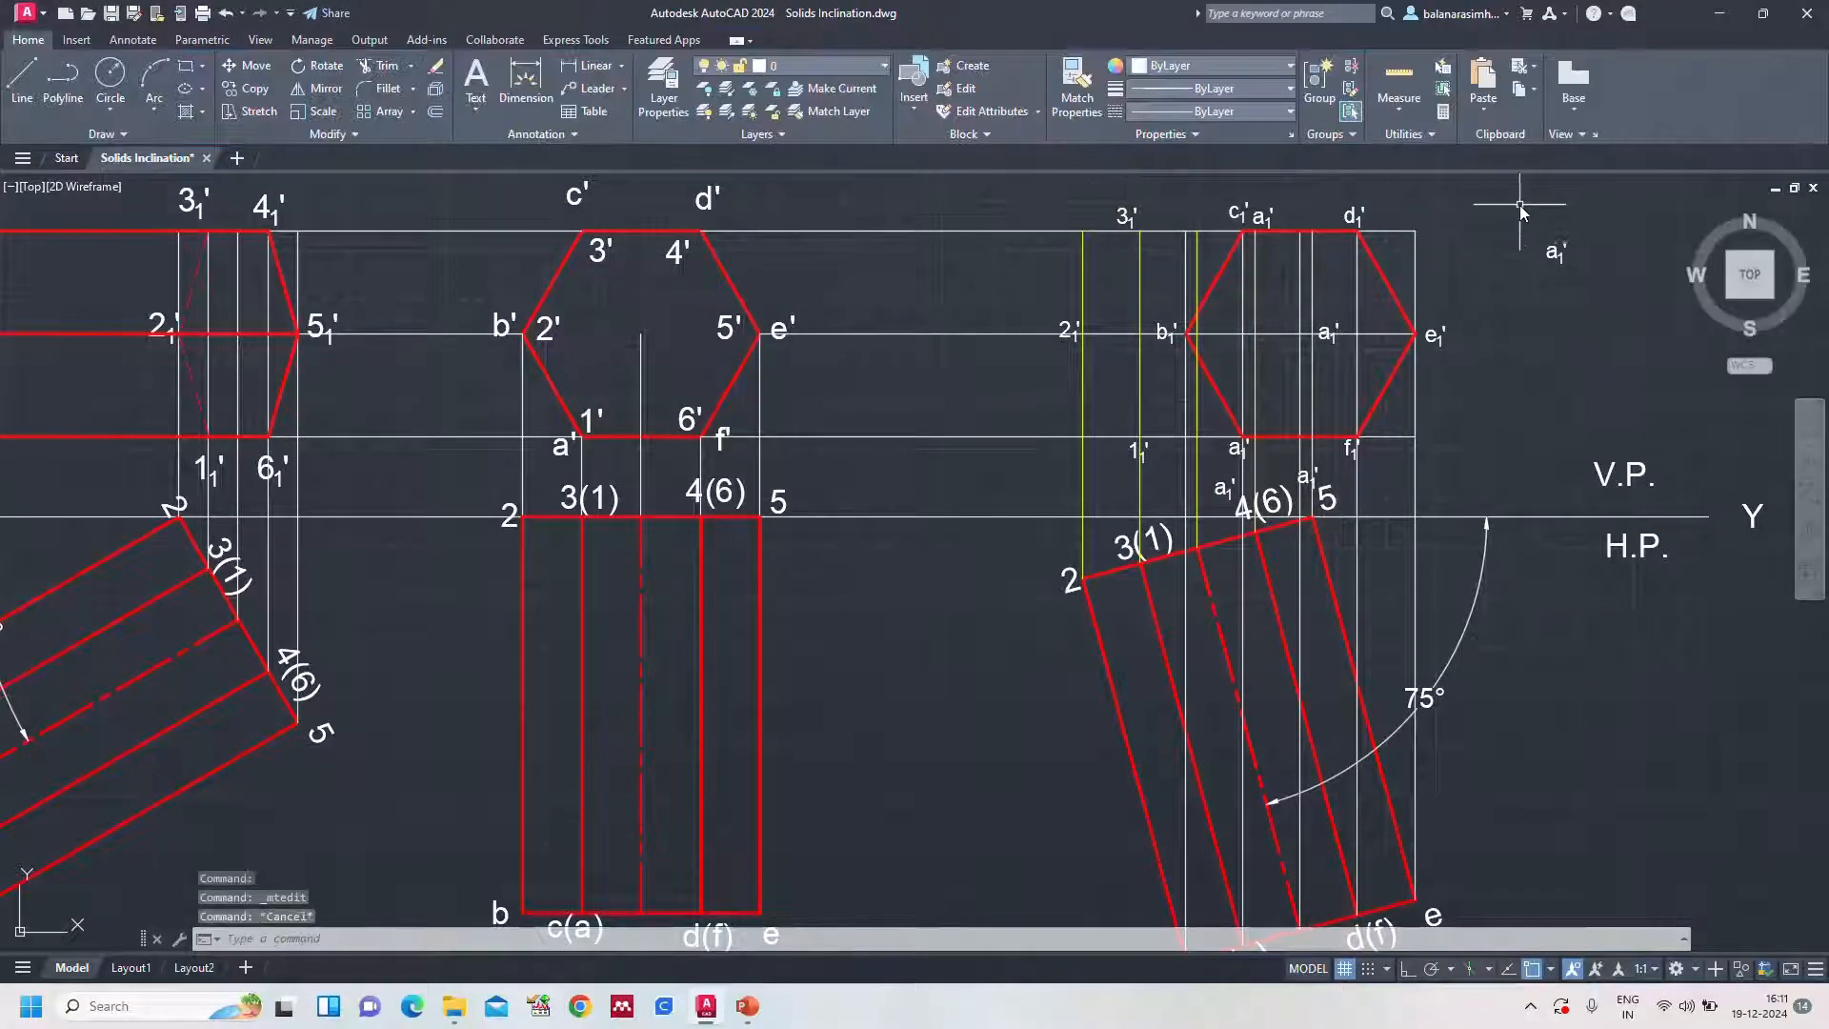
# Change the label at the upper end of the 4(6) projector to 4₁' and the one beside corner 5's projector to 5₁'
pyautogui.doubleClick(1260, 221)
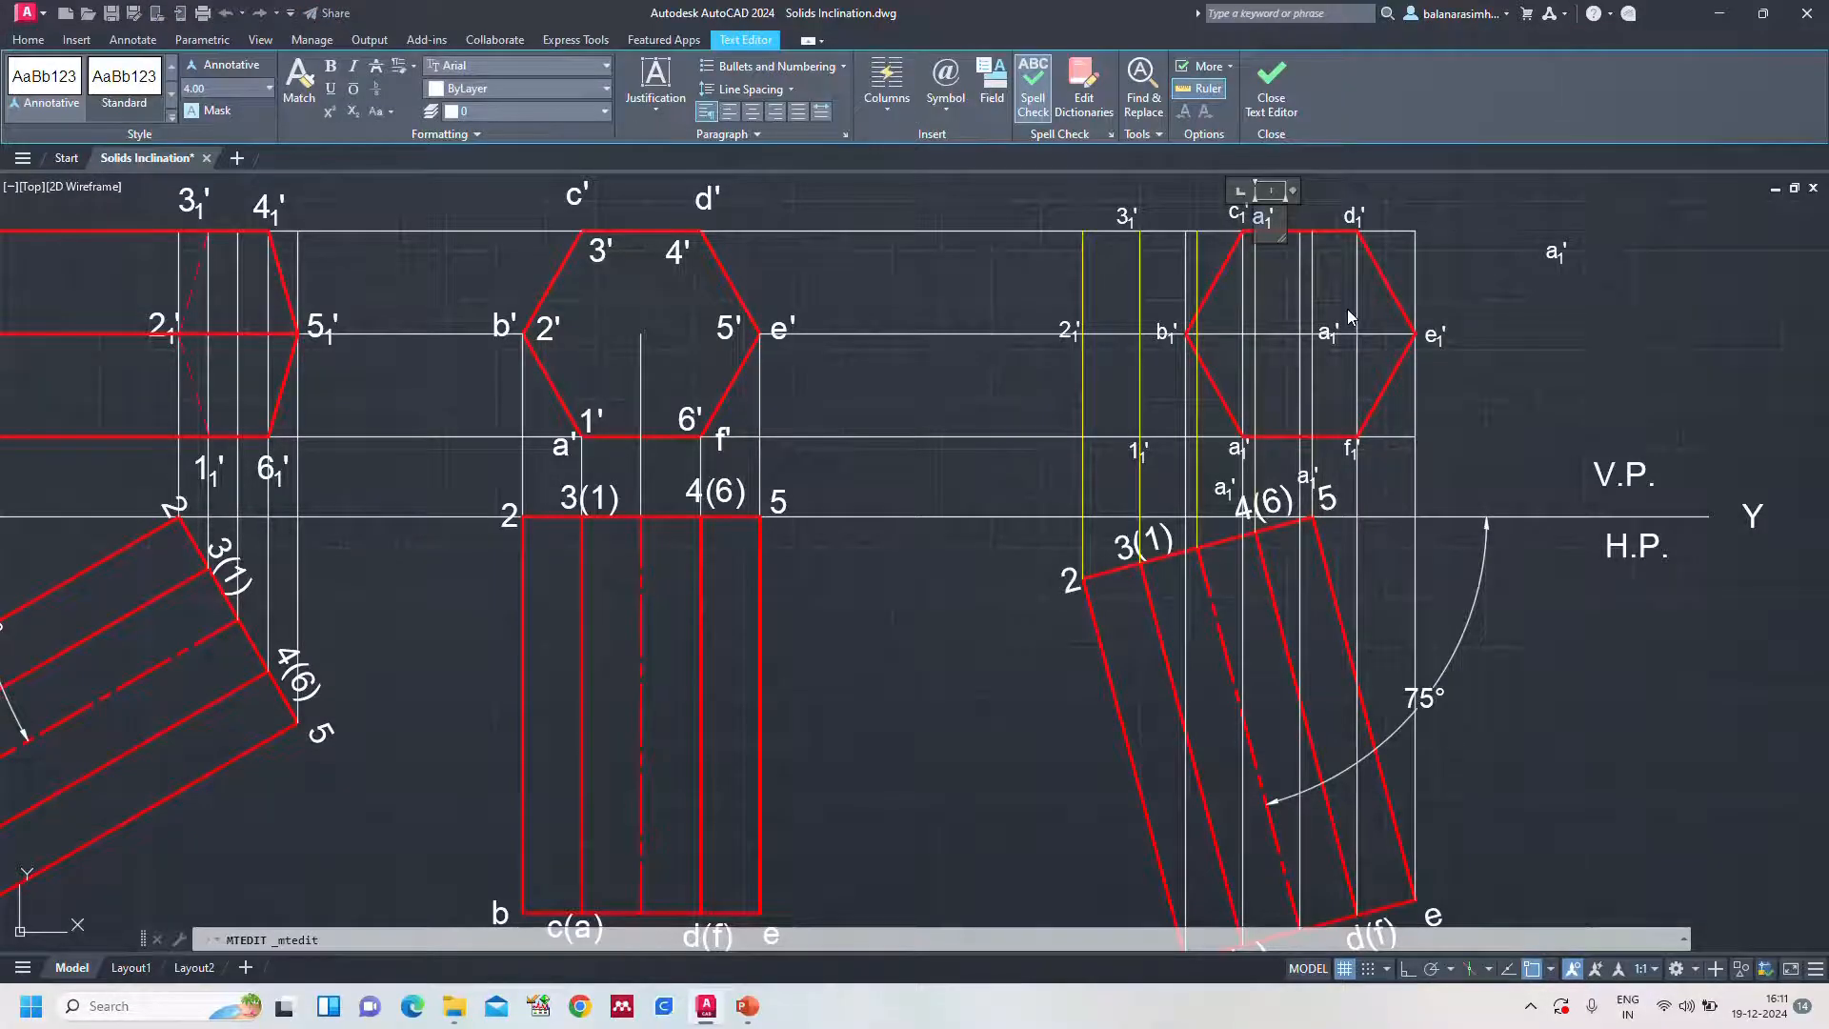
pyautogui.press('Escape')
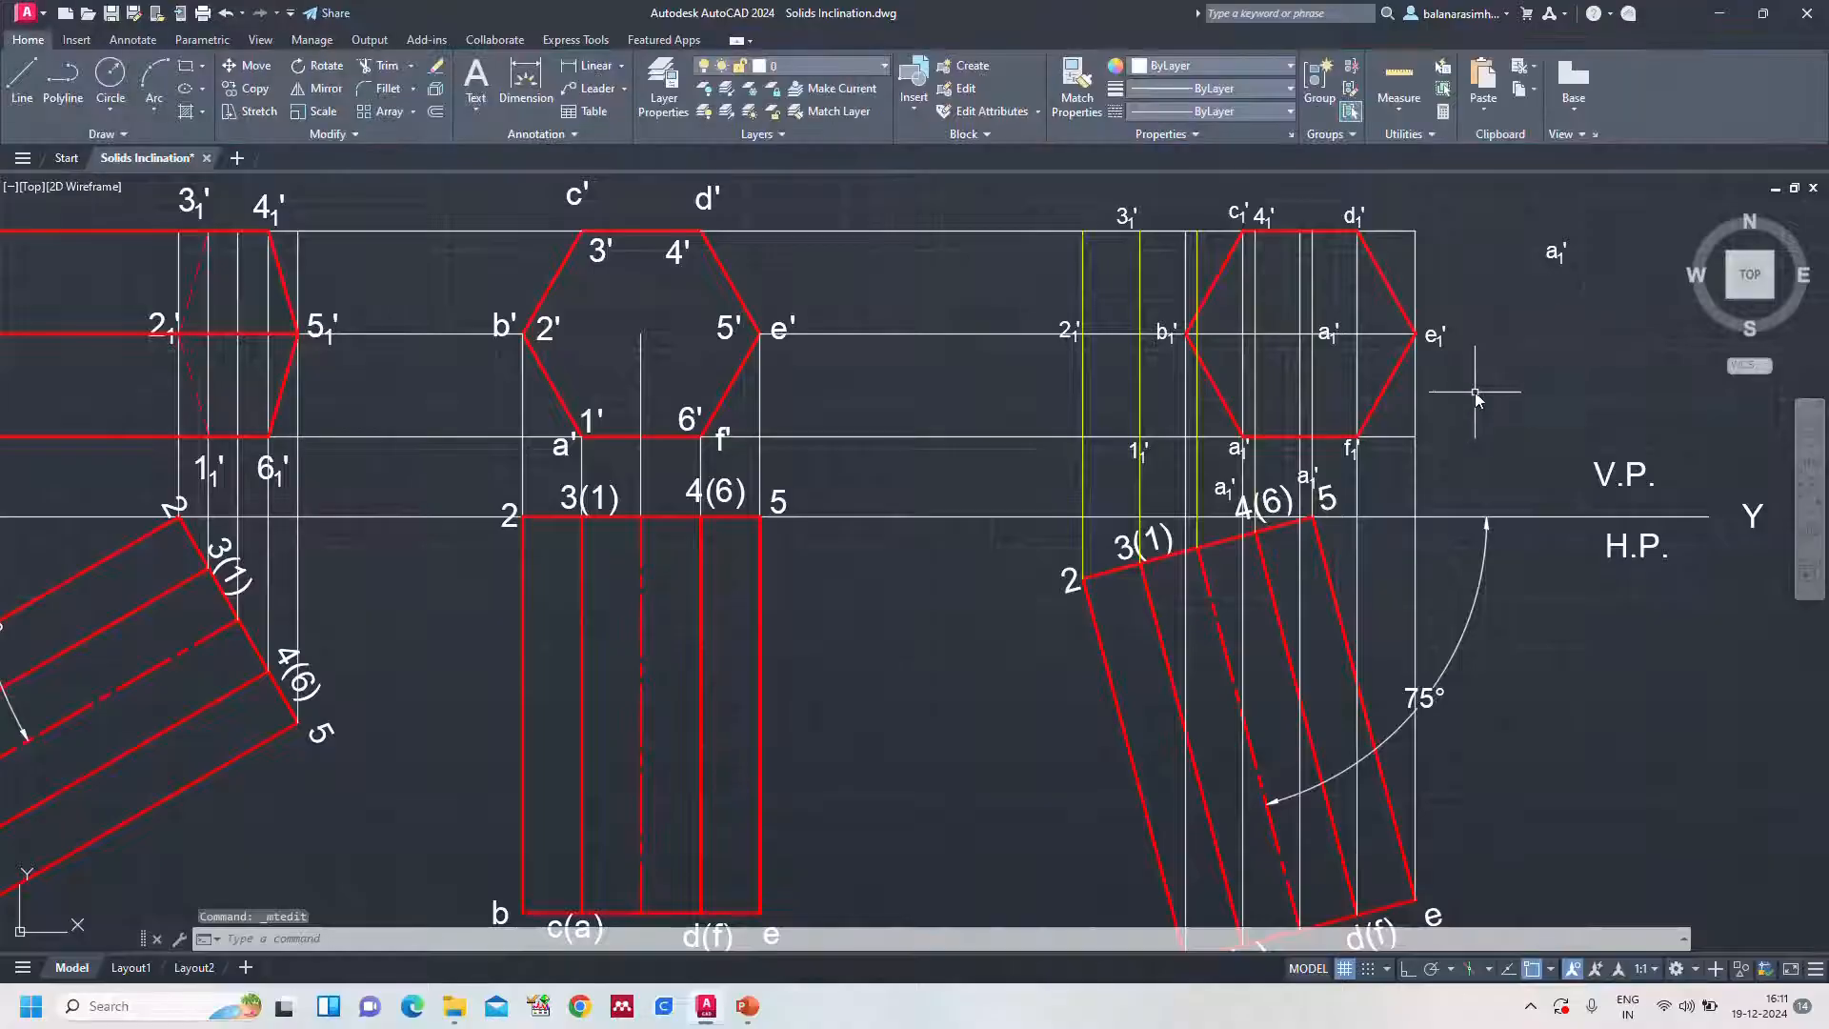
pyautogui.press('Escape')
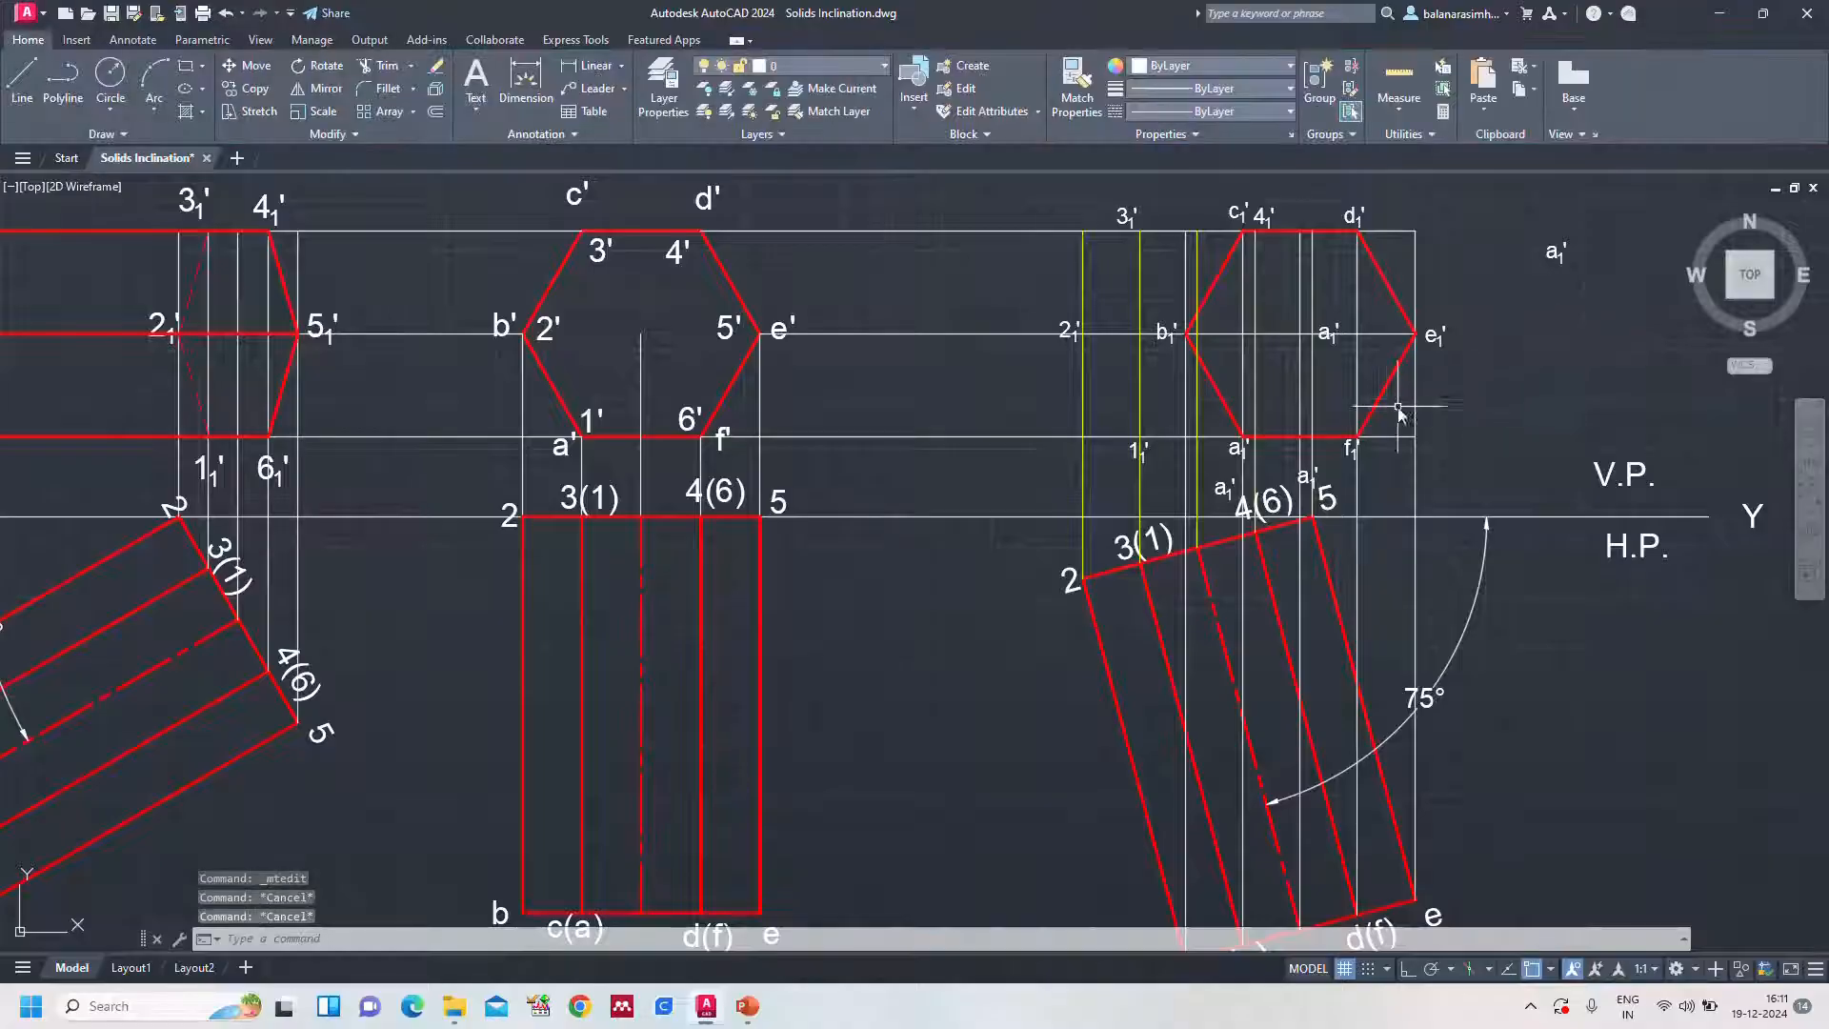
pyautogui.doubleClick(1330, 335)
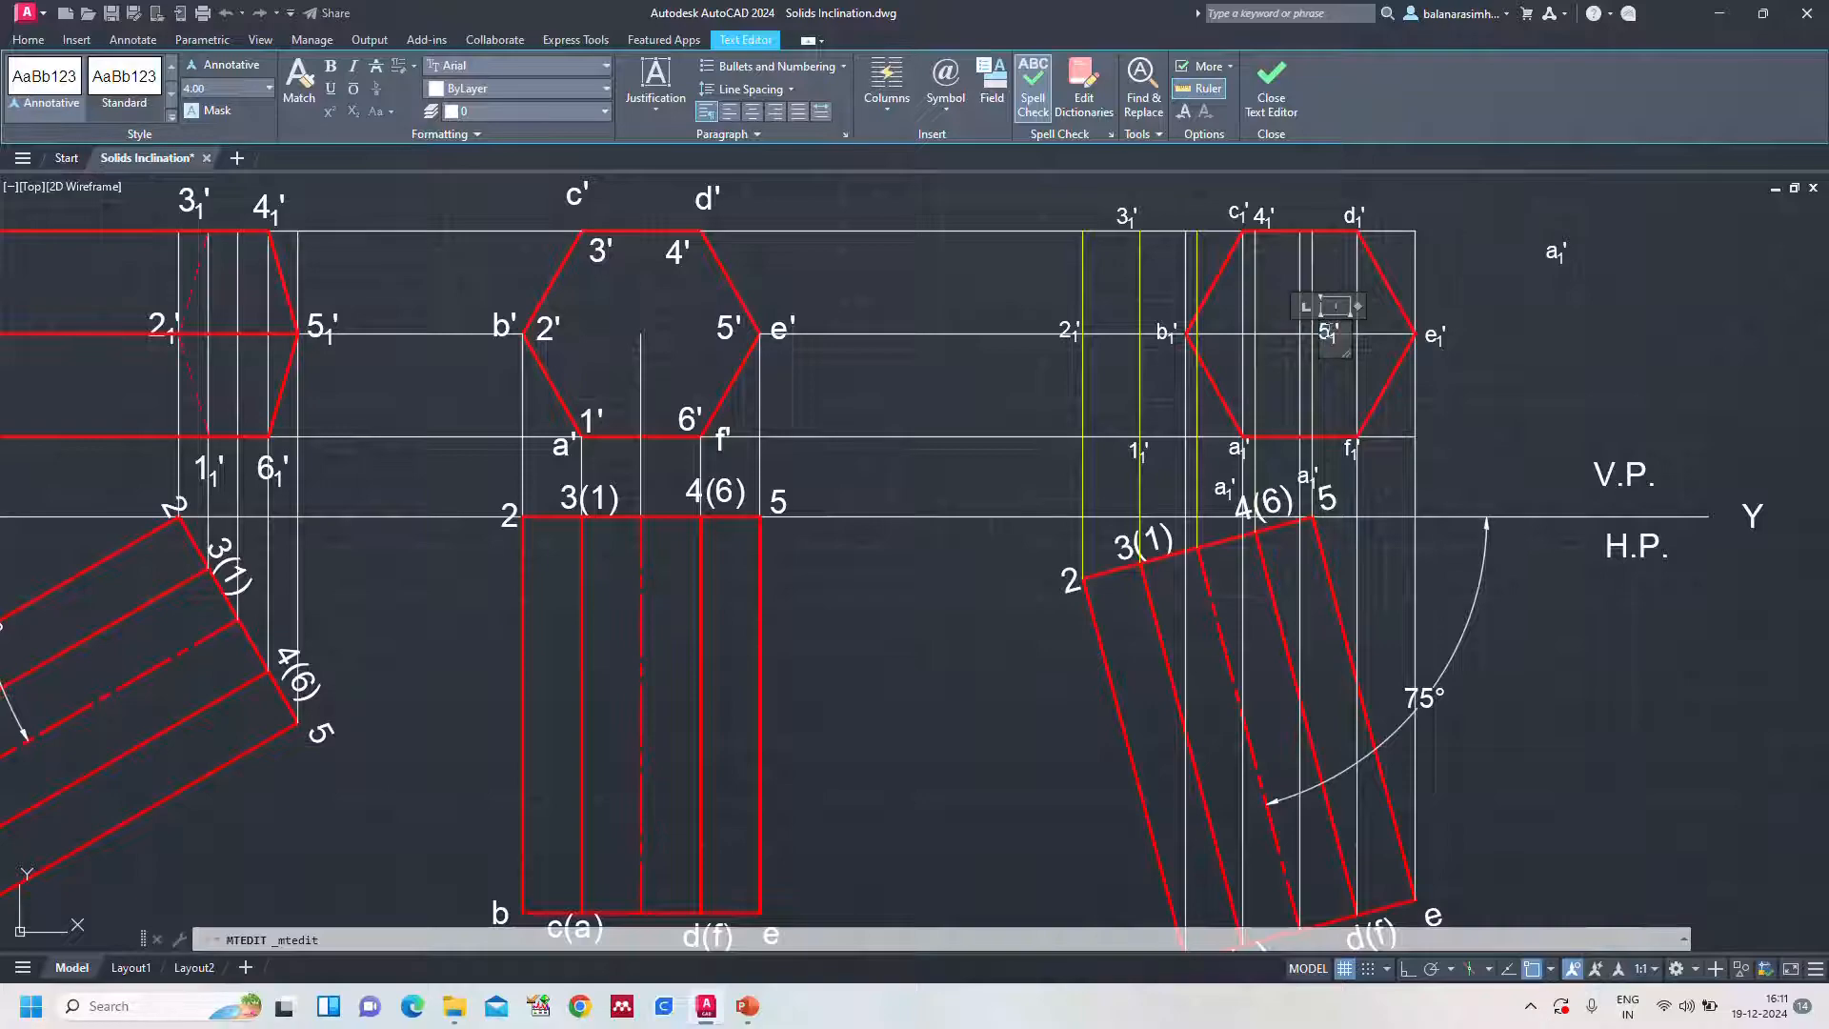
pyautogui.click(1524, 343)
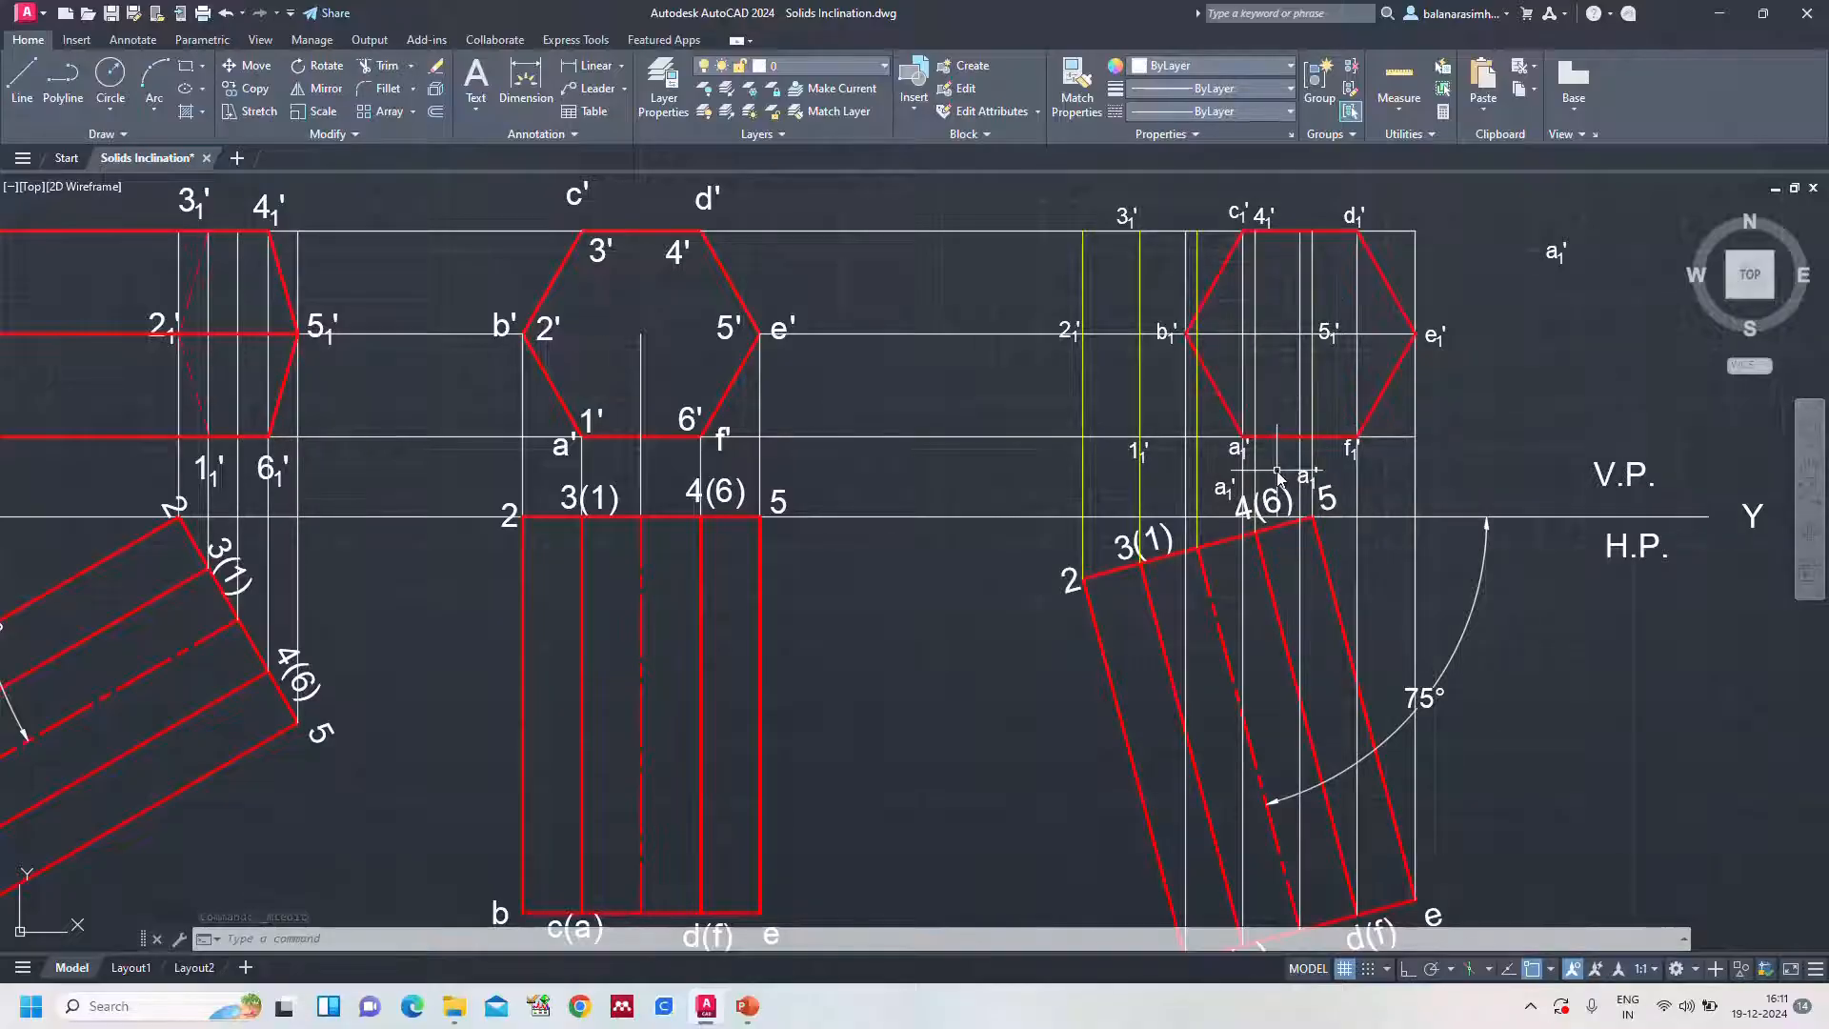
# Change the a1' label below the lower-left corner of the 75° view's red hexagon to 6₁'
pyautogui.doubleClick(1237, 449)
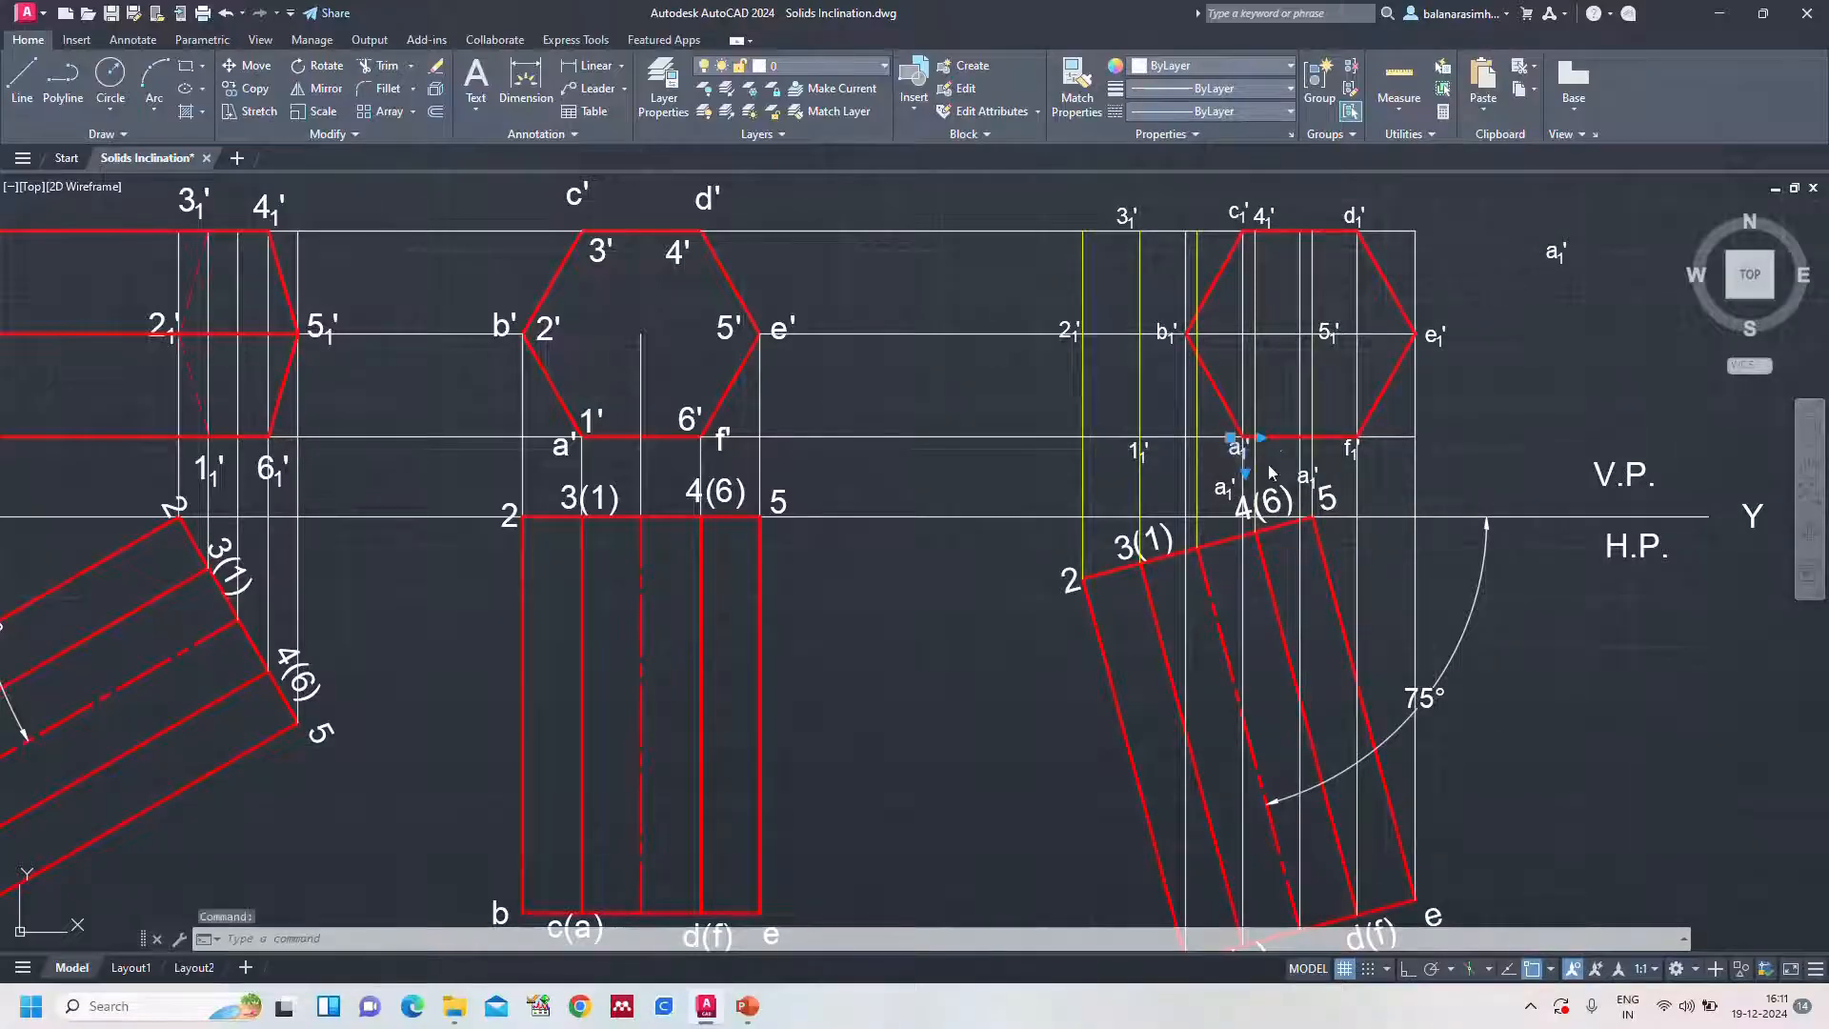
pyautogui.write('6')
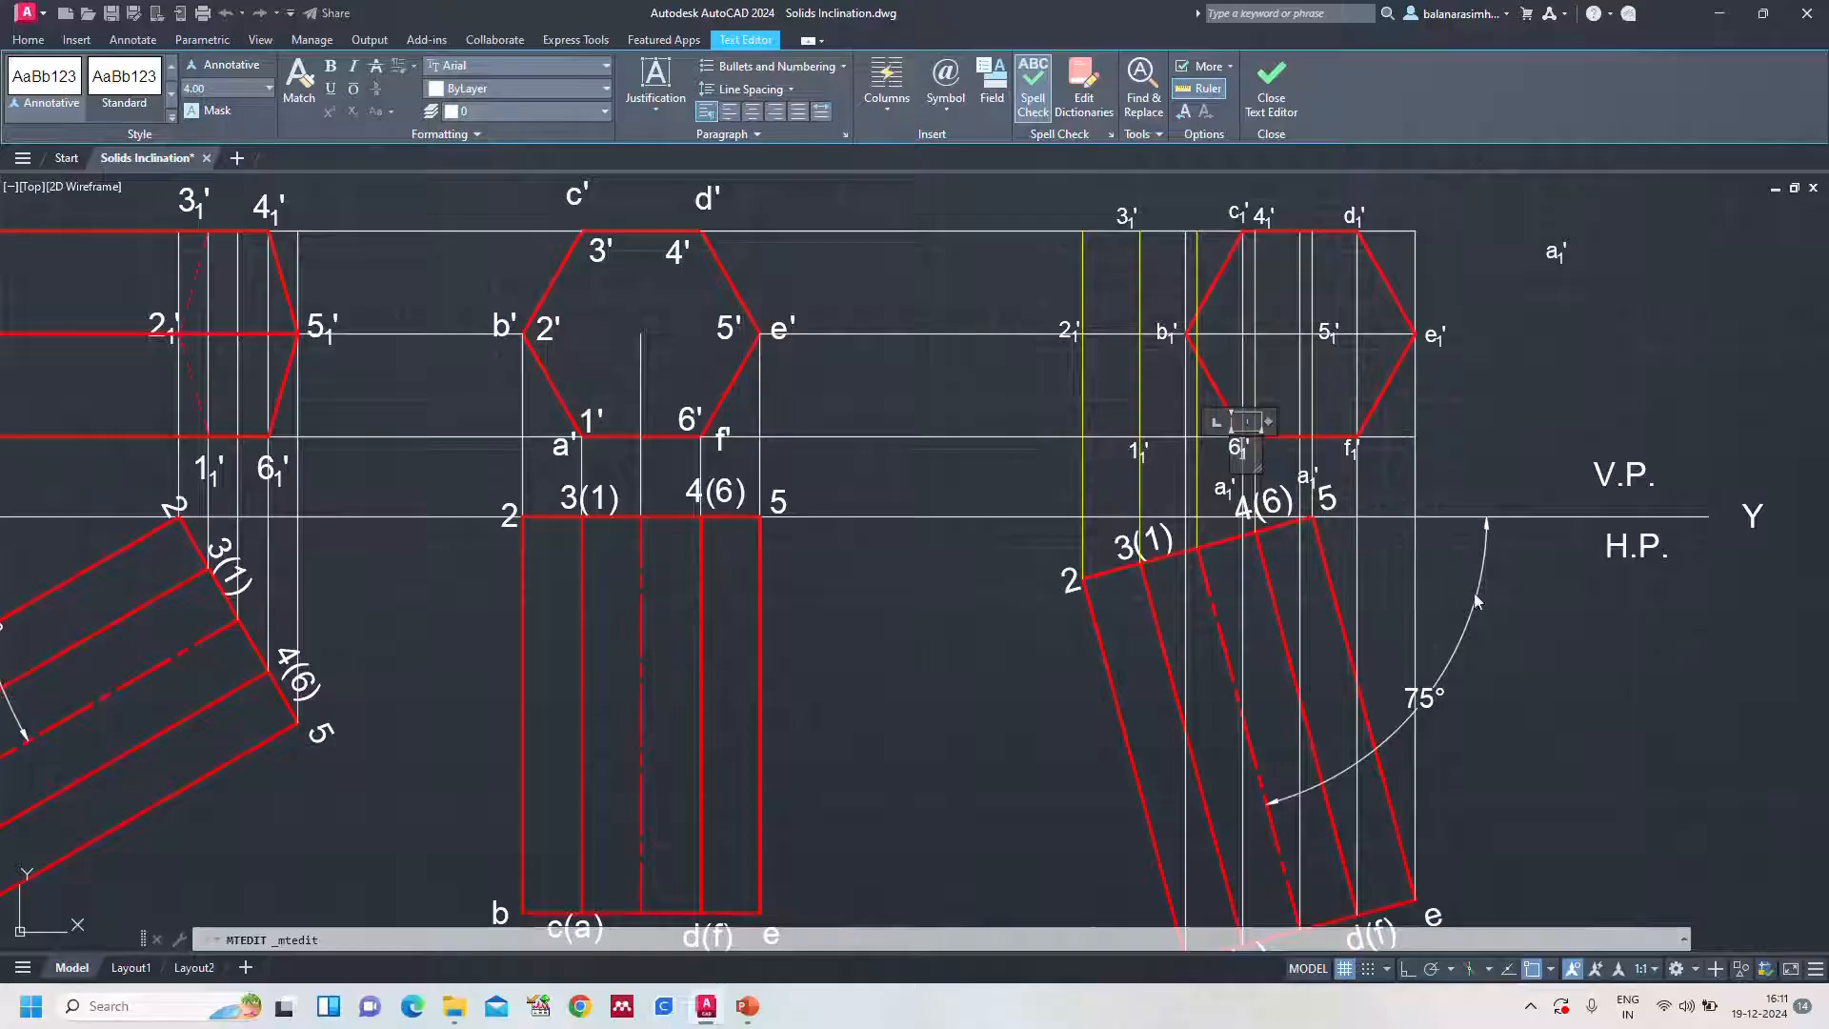
pyautogui.press('Escape')
# Switch to PowerPoint to examine the Hexagonal Prism slide with the axis parallel to H.P
pyautogui.write('z')
pyautogui.press('Return')
pyautogui.write('a')
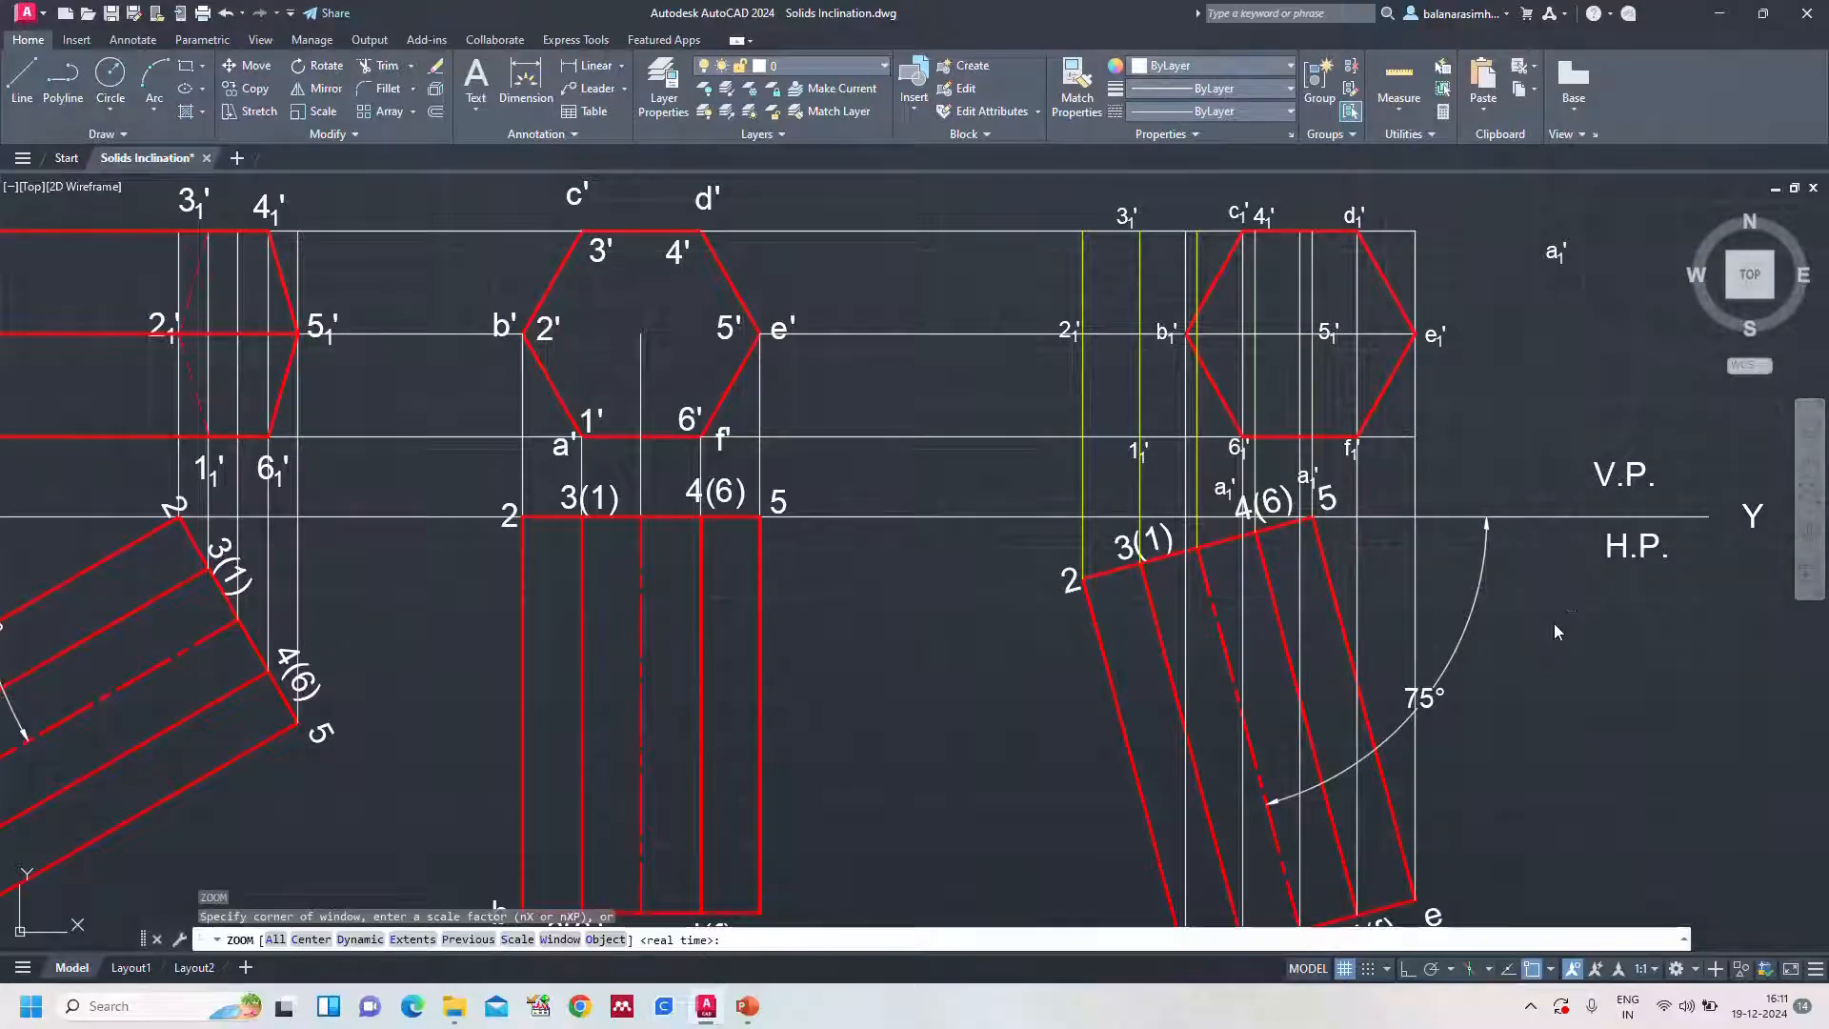
pyautogui.press('Return')
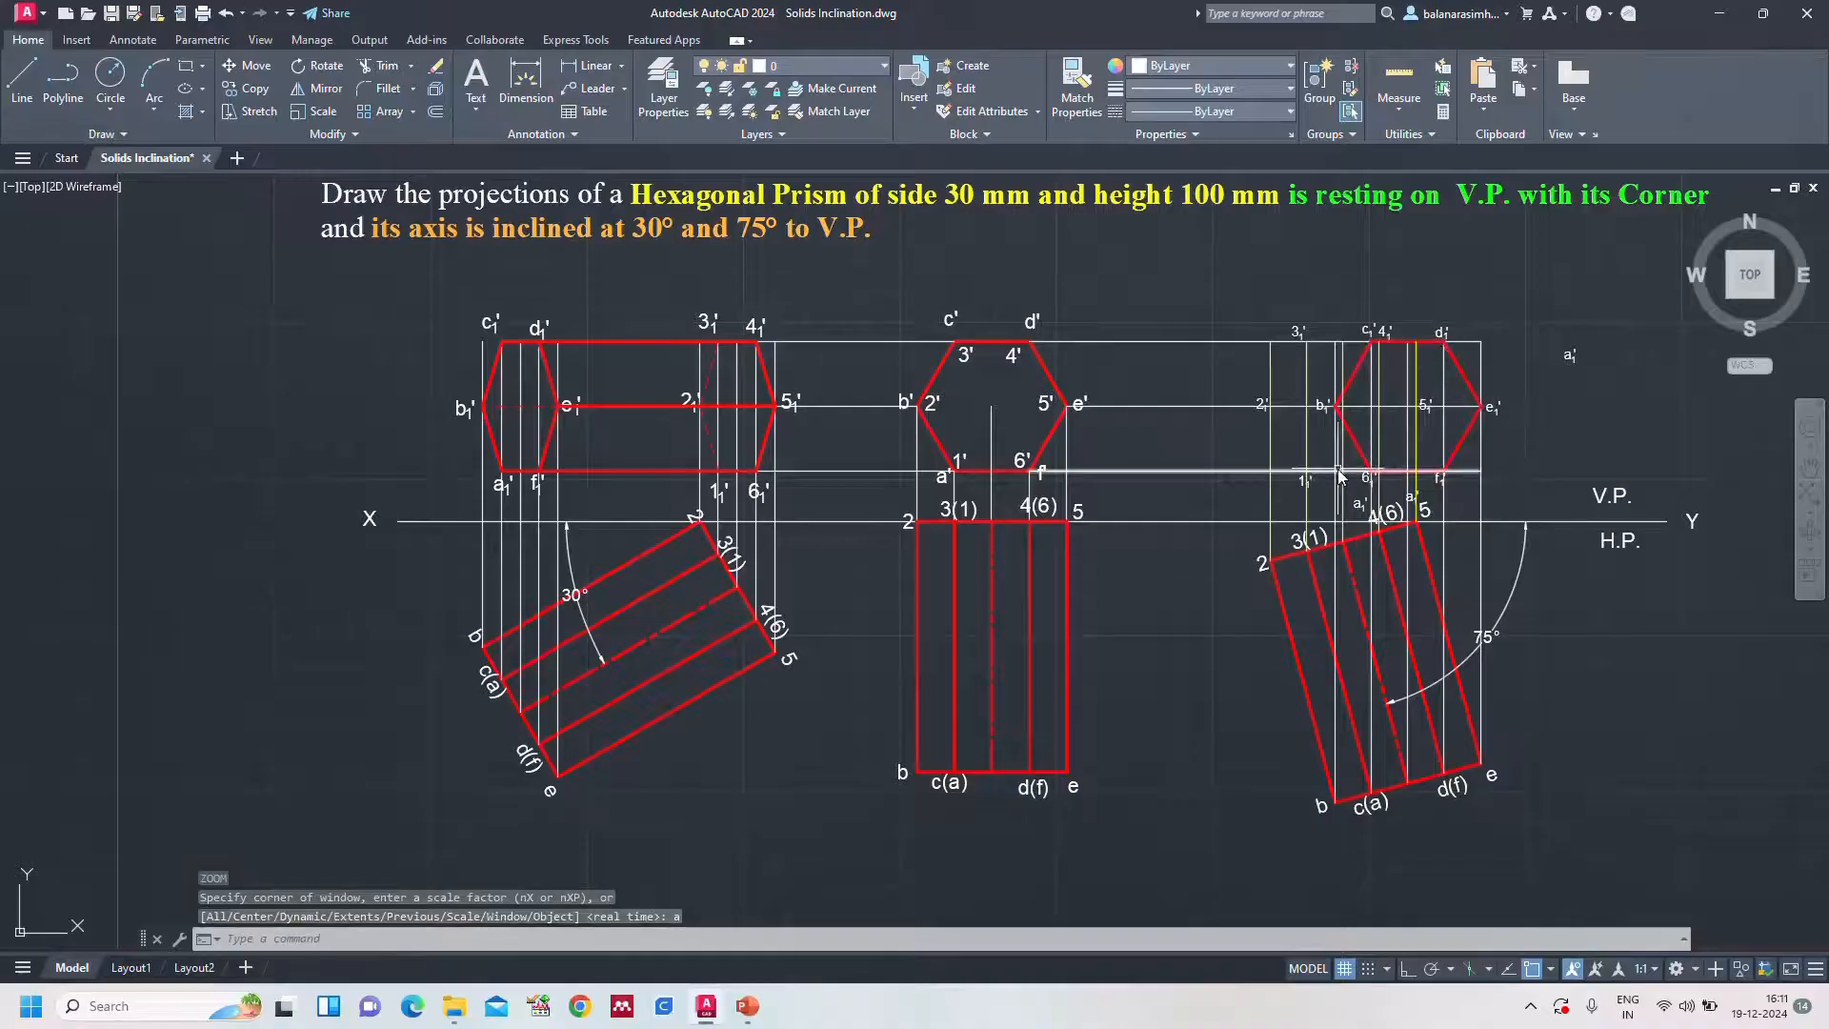
pyautogui.click(750, 1009)
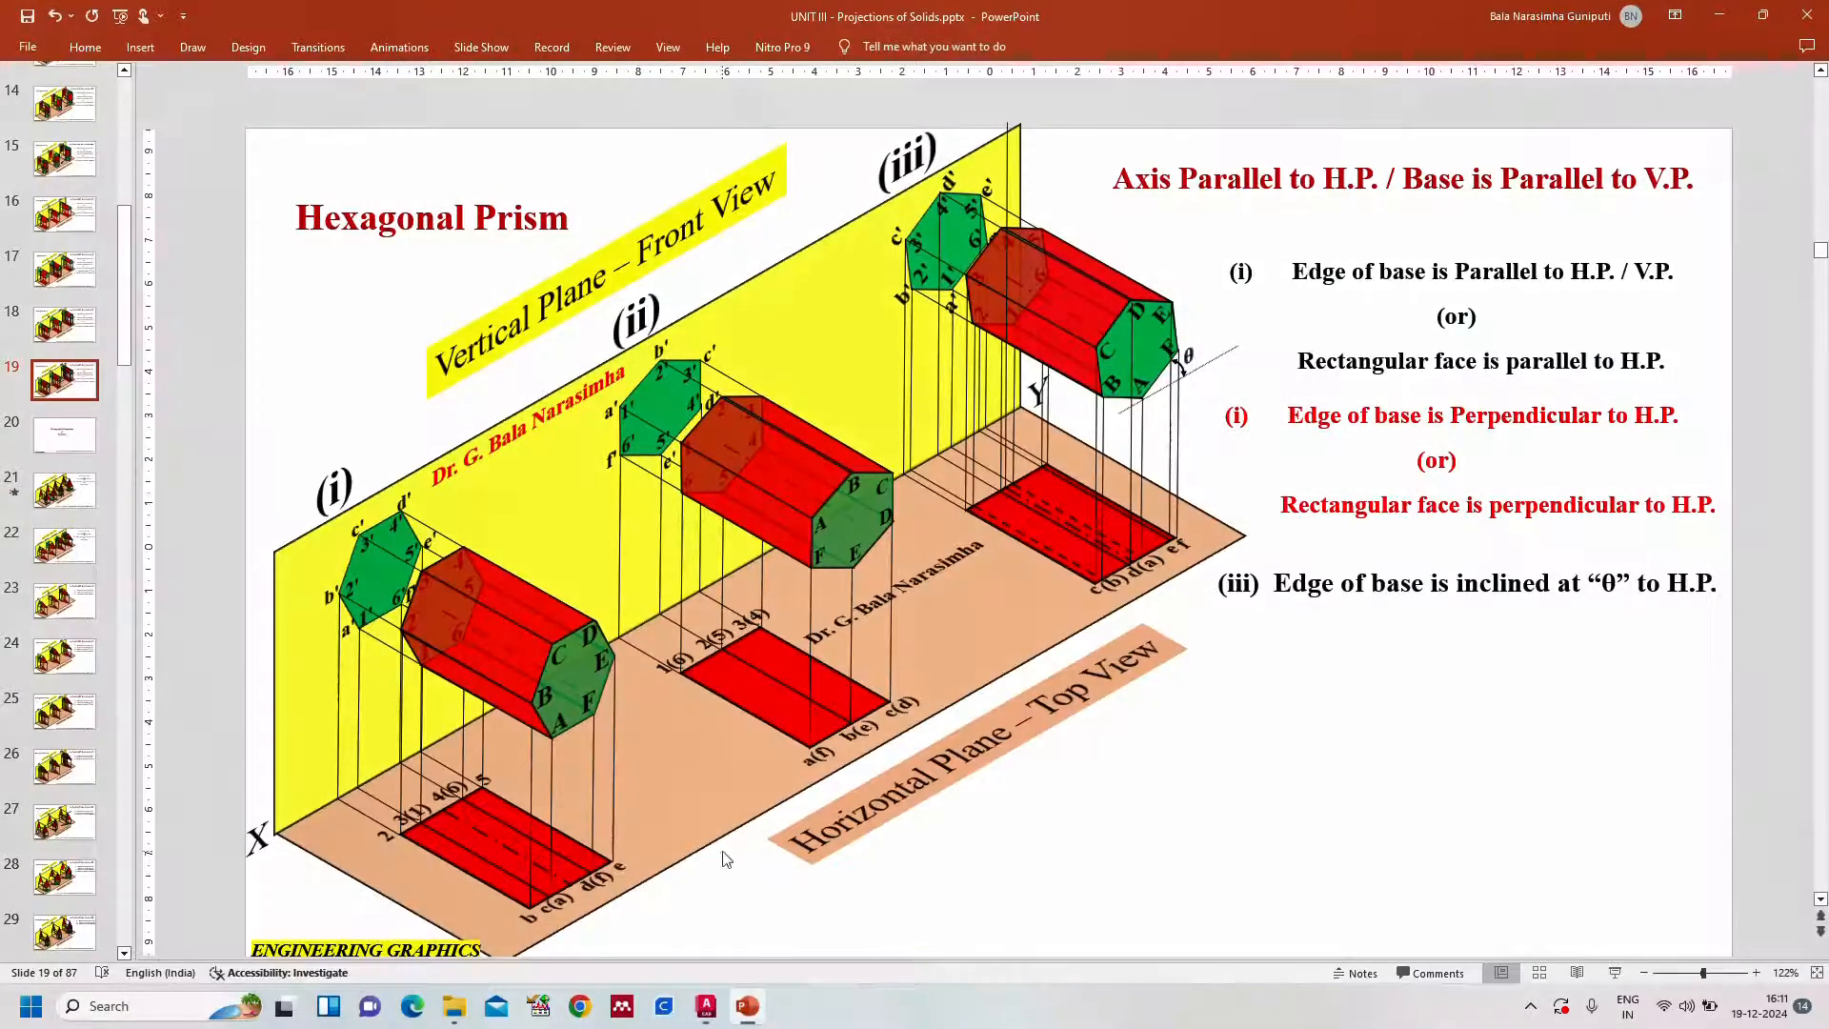
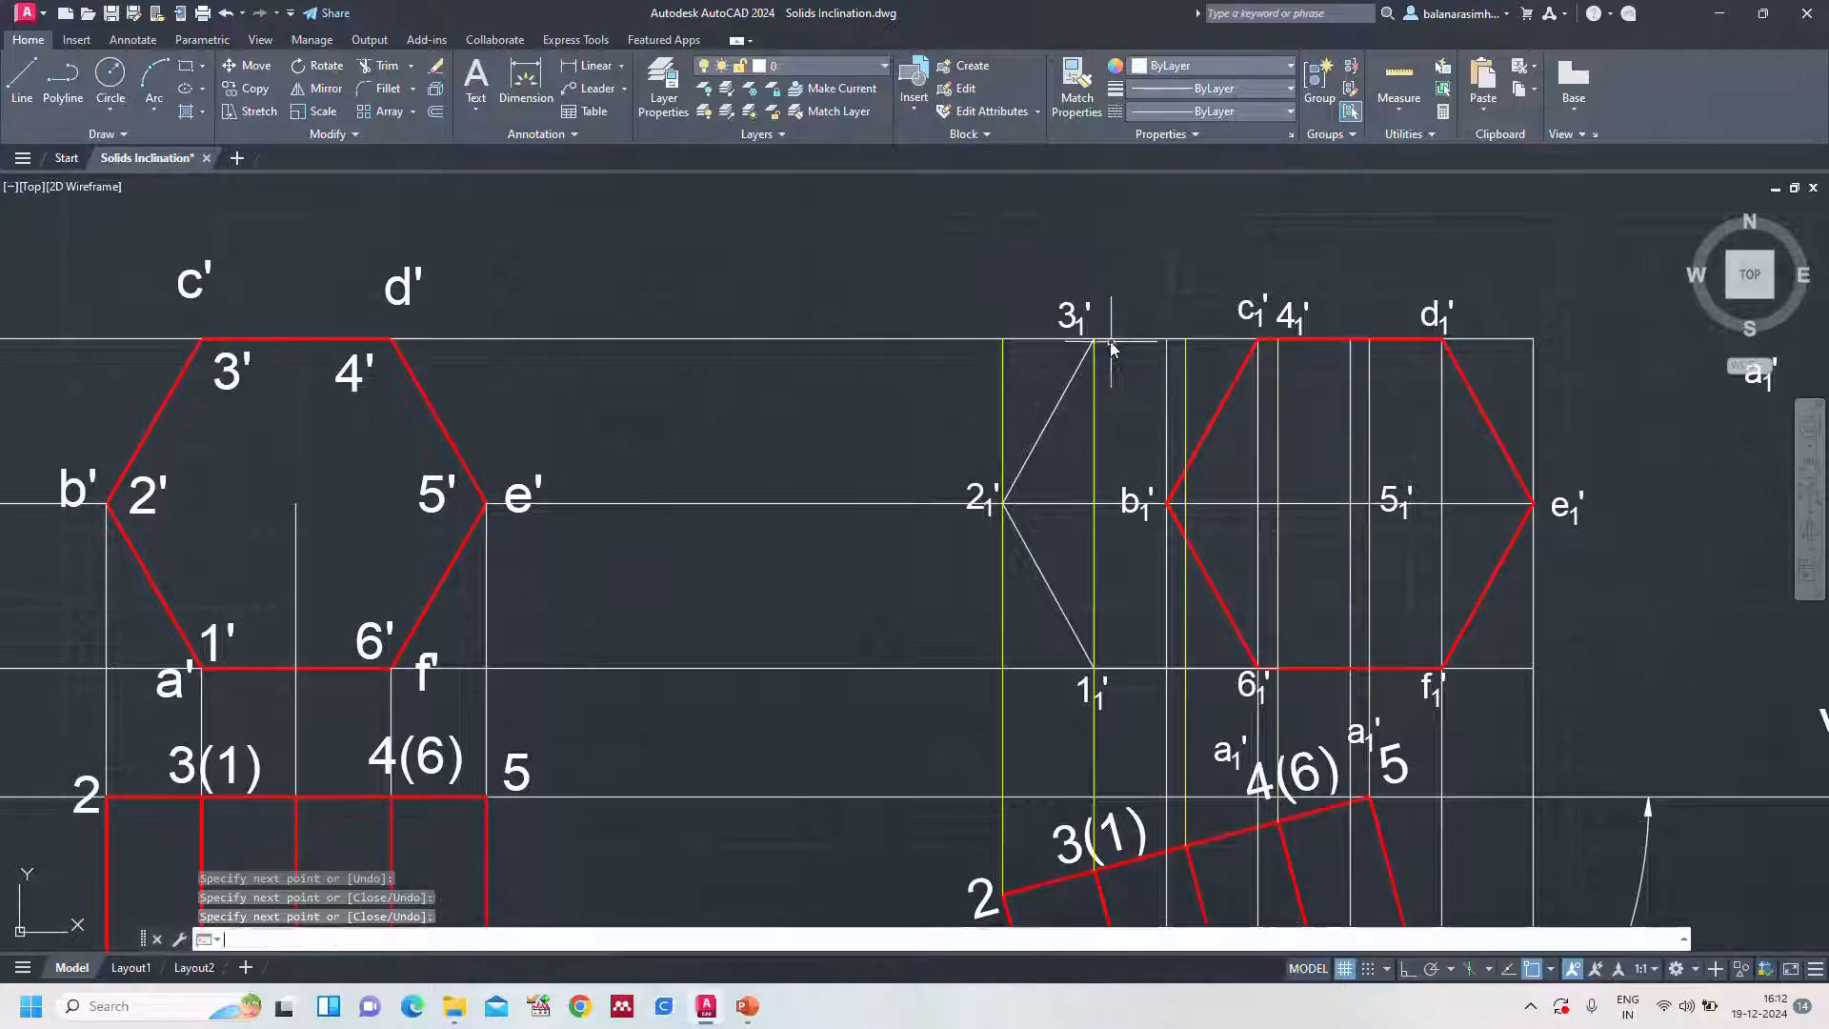
# Draw connected lines from corner 3₁' through 4₁' and 5₁' to the point labelled 6₁' in the 75° front view
pyautogui.click(1093, 339)
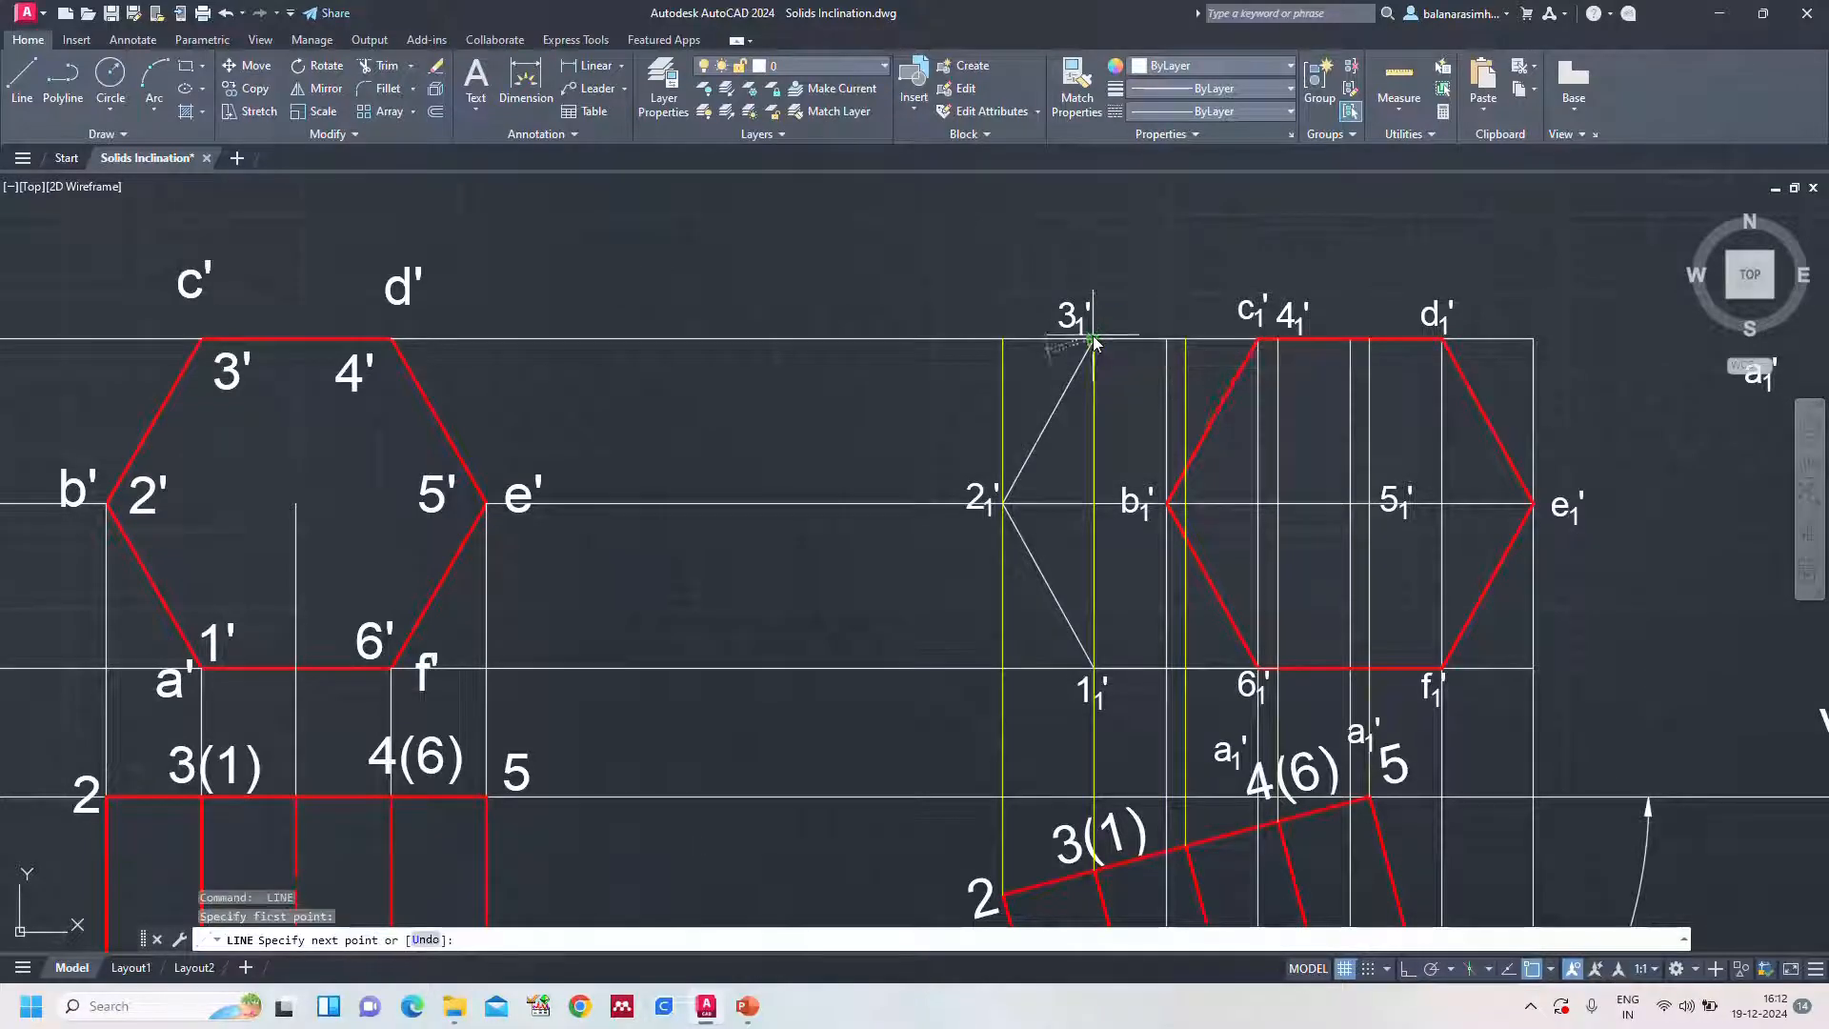
pyautogui.click(1277, 340)
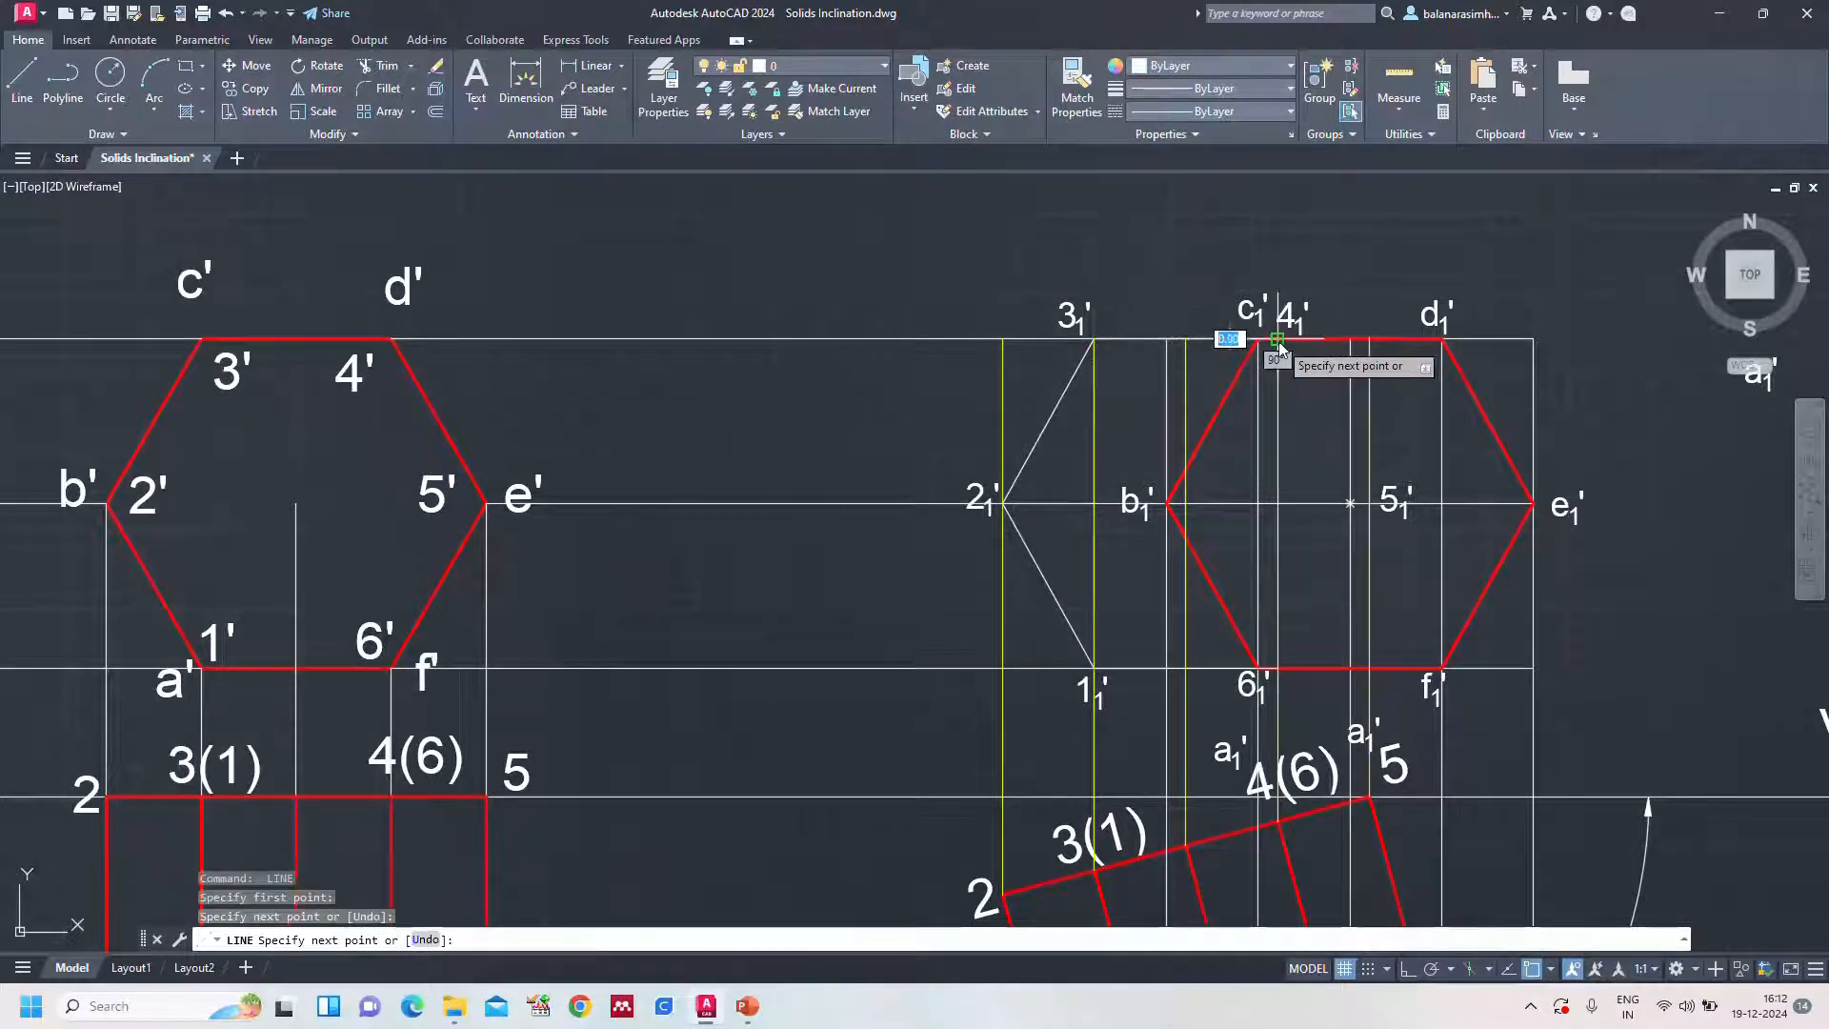
pyautogui.click(1368, 504)
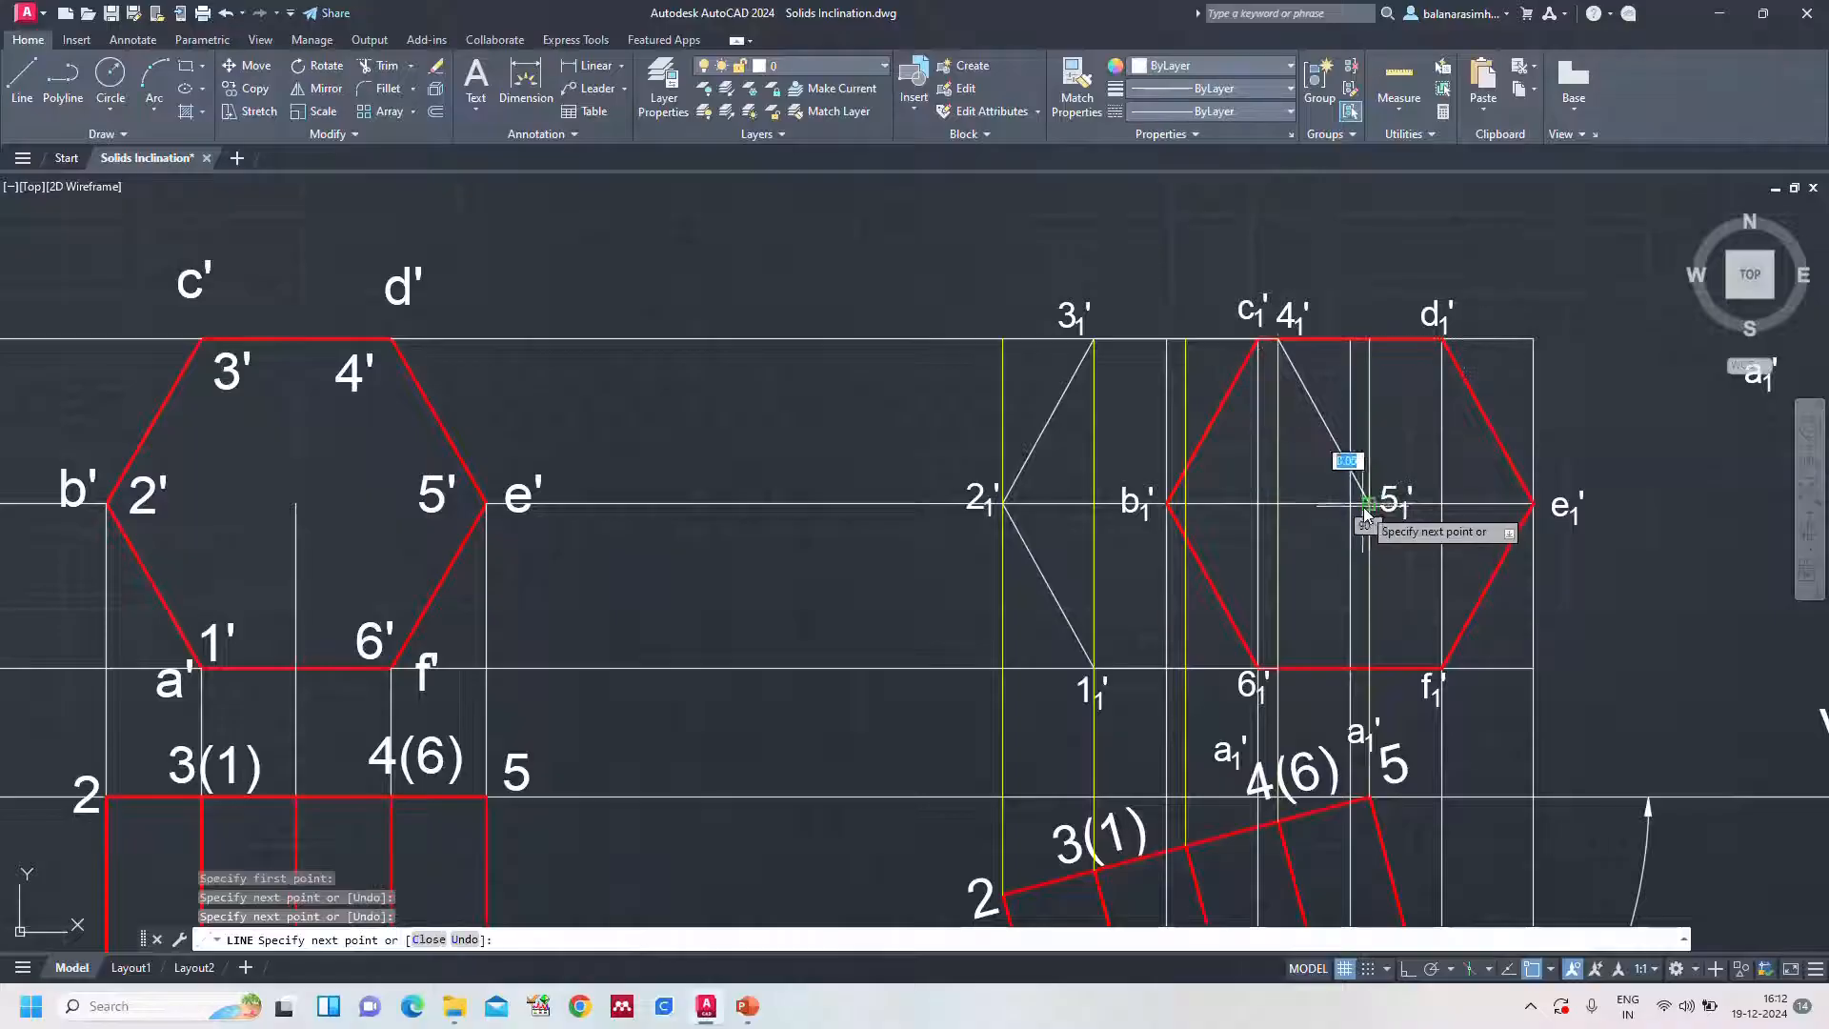
pyautogui.click(1257, 668)
pyautogui.press('Return')
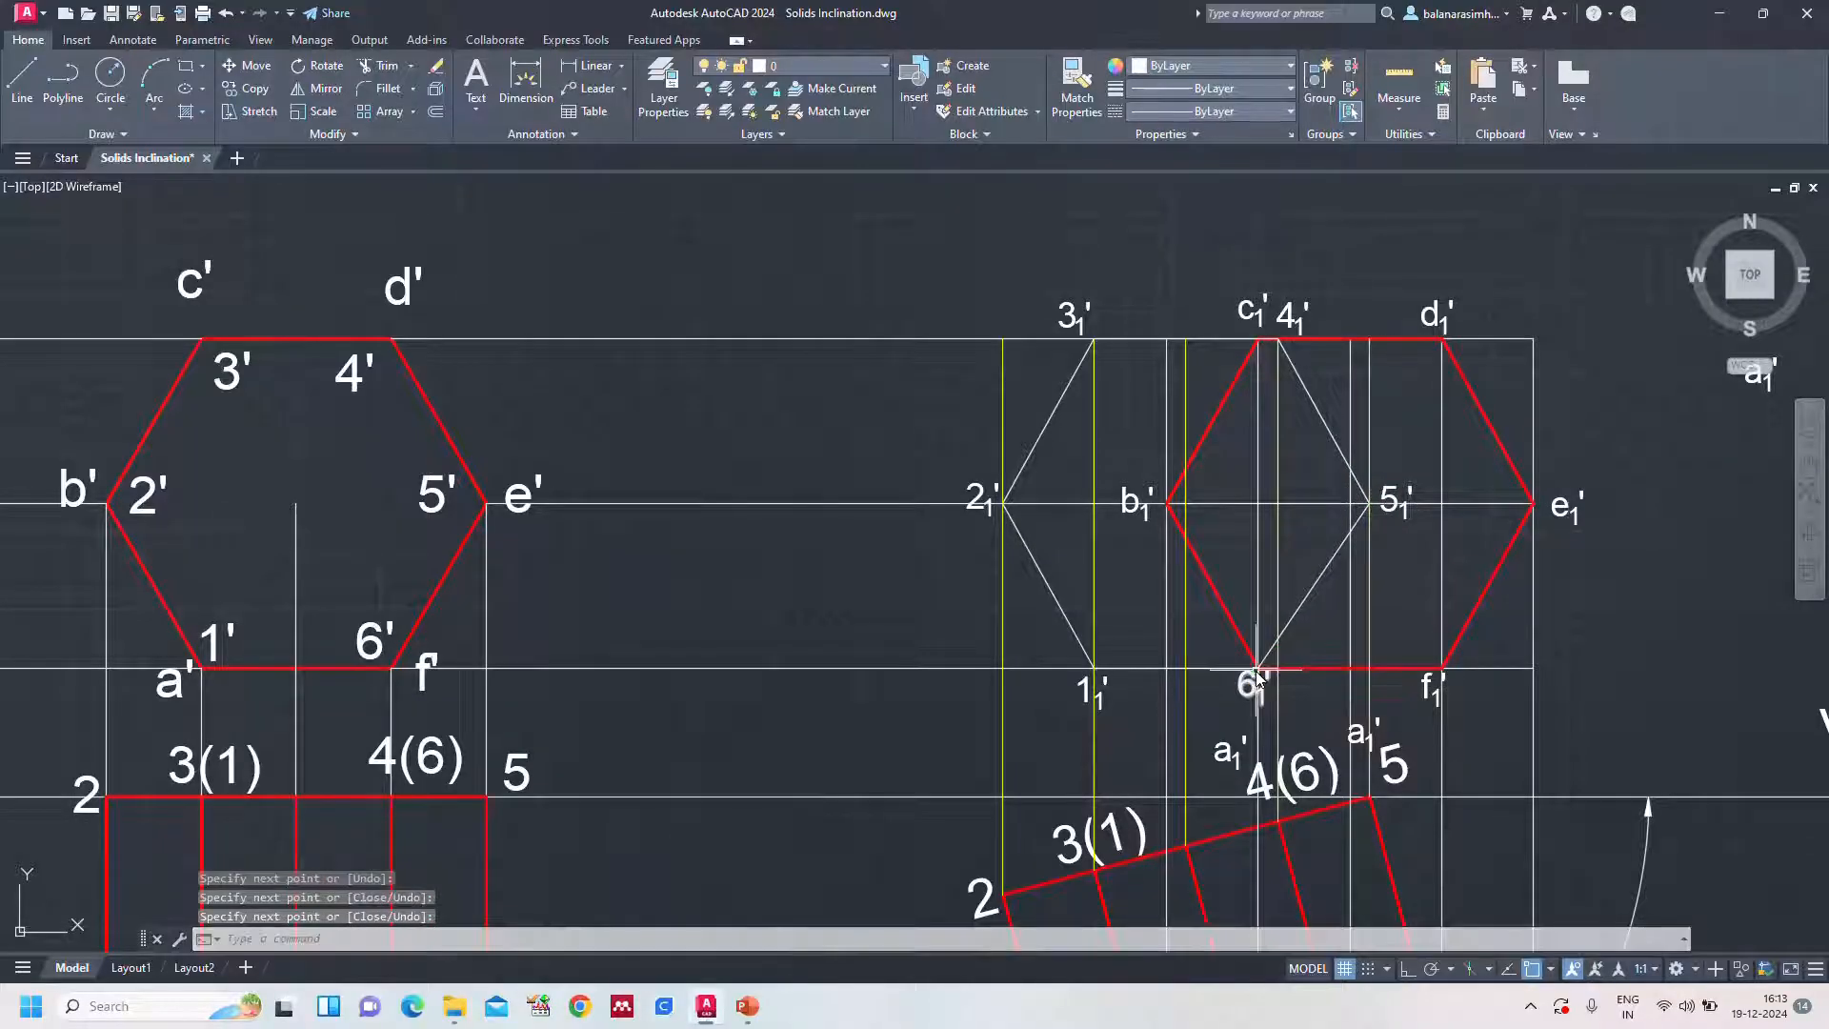
# Set the 3₁'–2₁' and 2₁'–1₁' edges of the 75° front view to red with 0.35 mm lineweight
pyautogui.click(1050, 418)
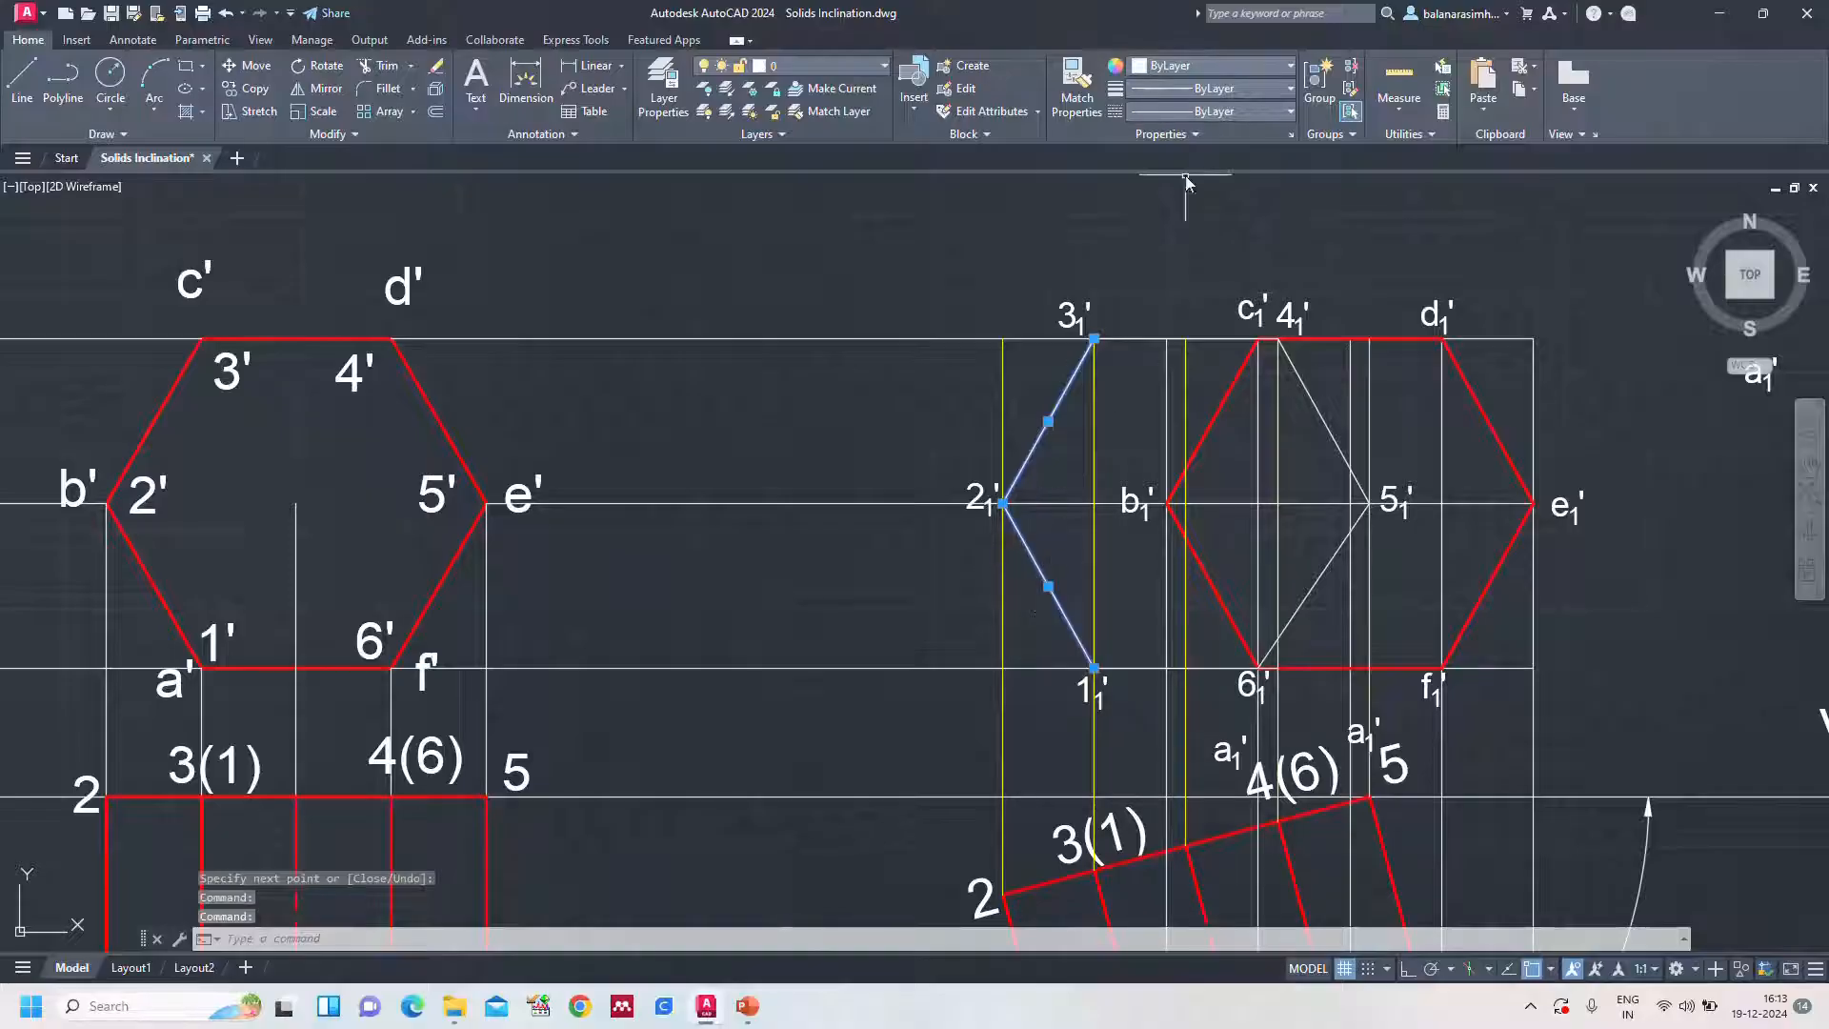
pyautogui.click(1179, 64)
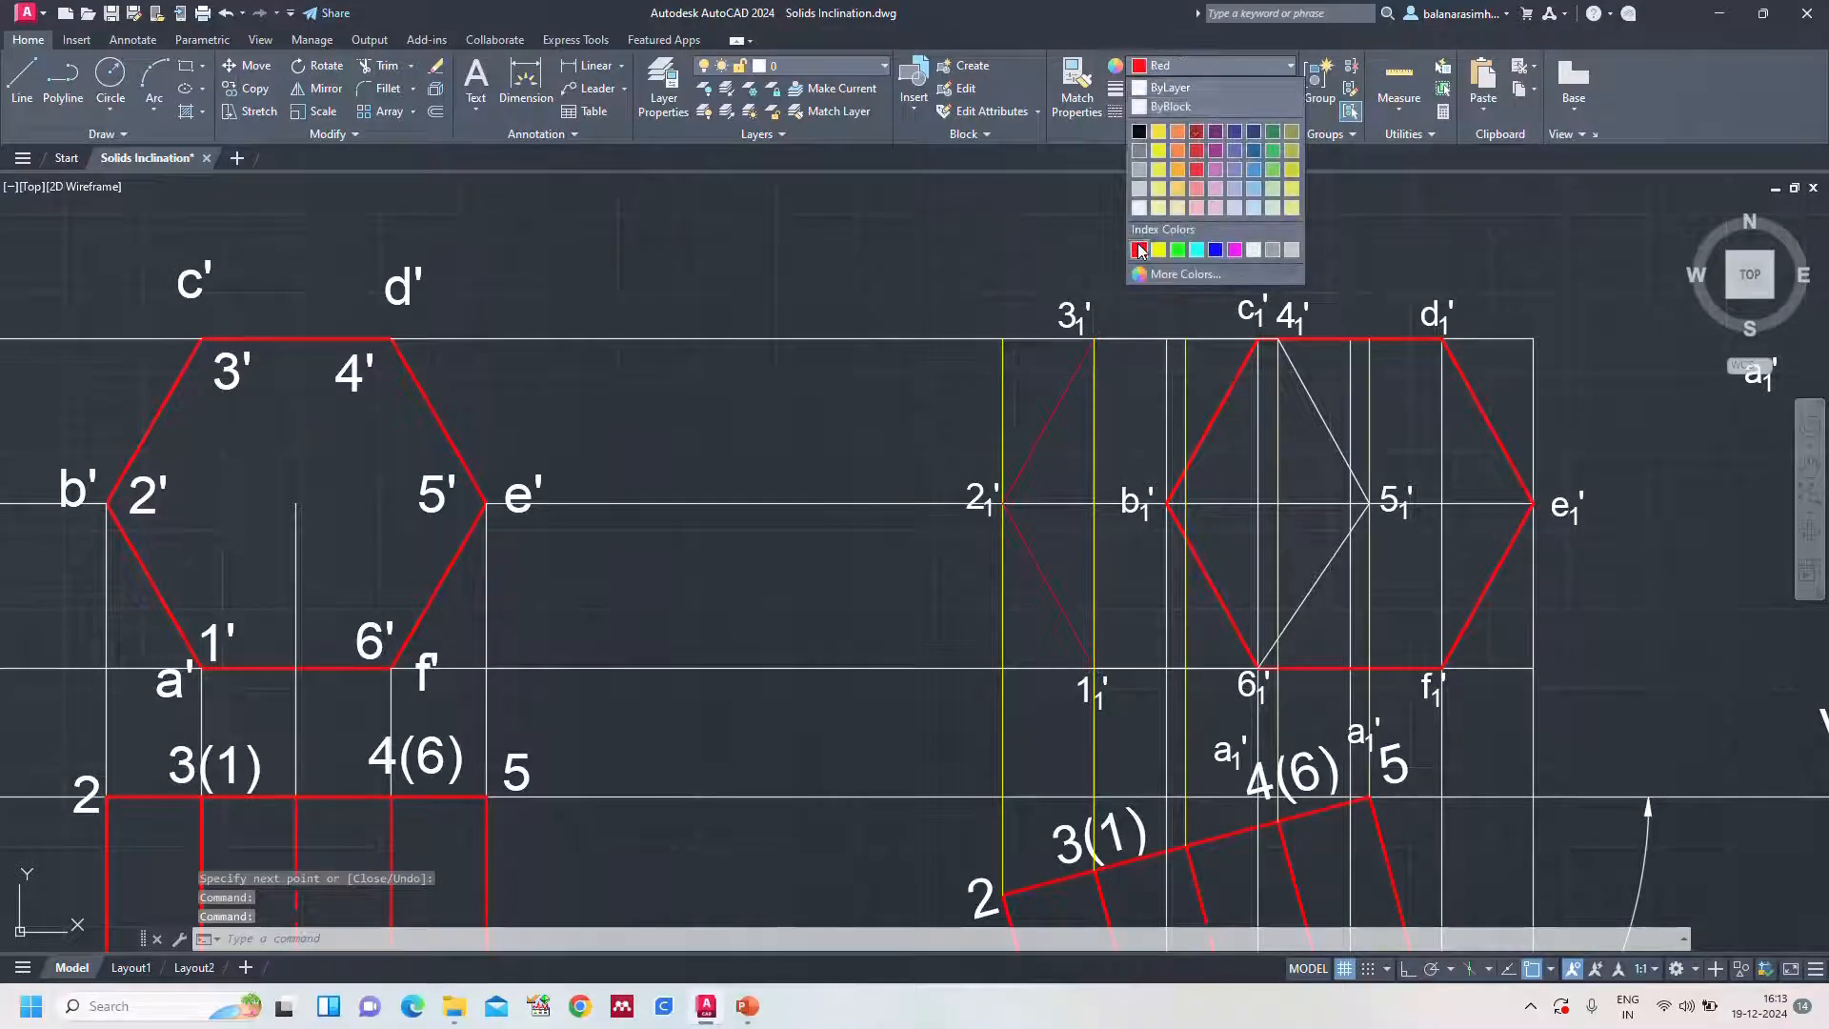
pyautogui.click(1198, 100)
pyautogui.click(1199, 92)
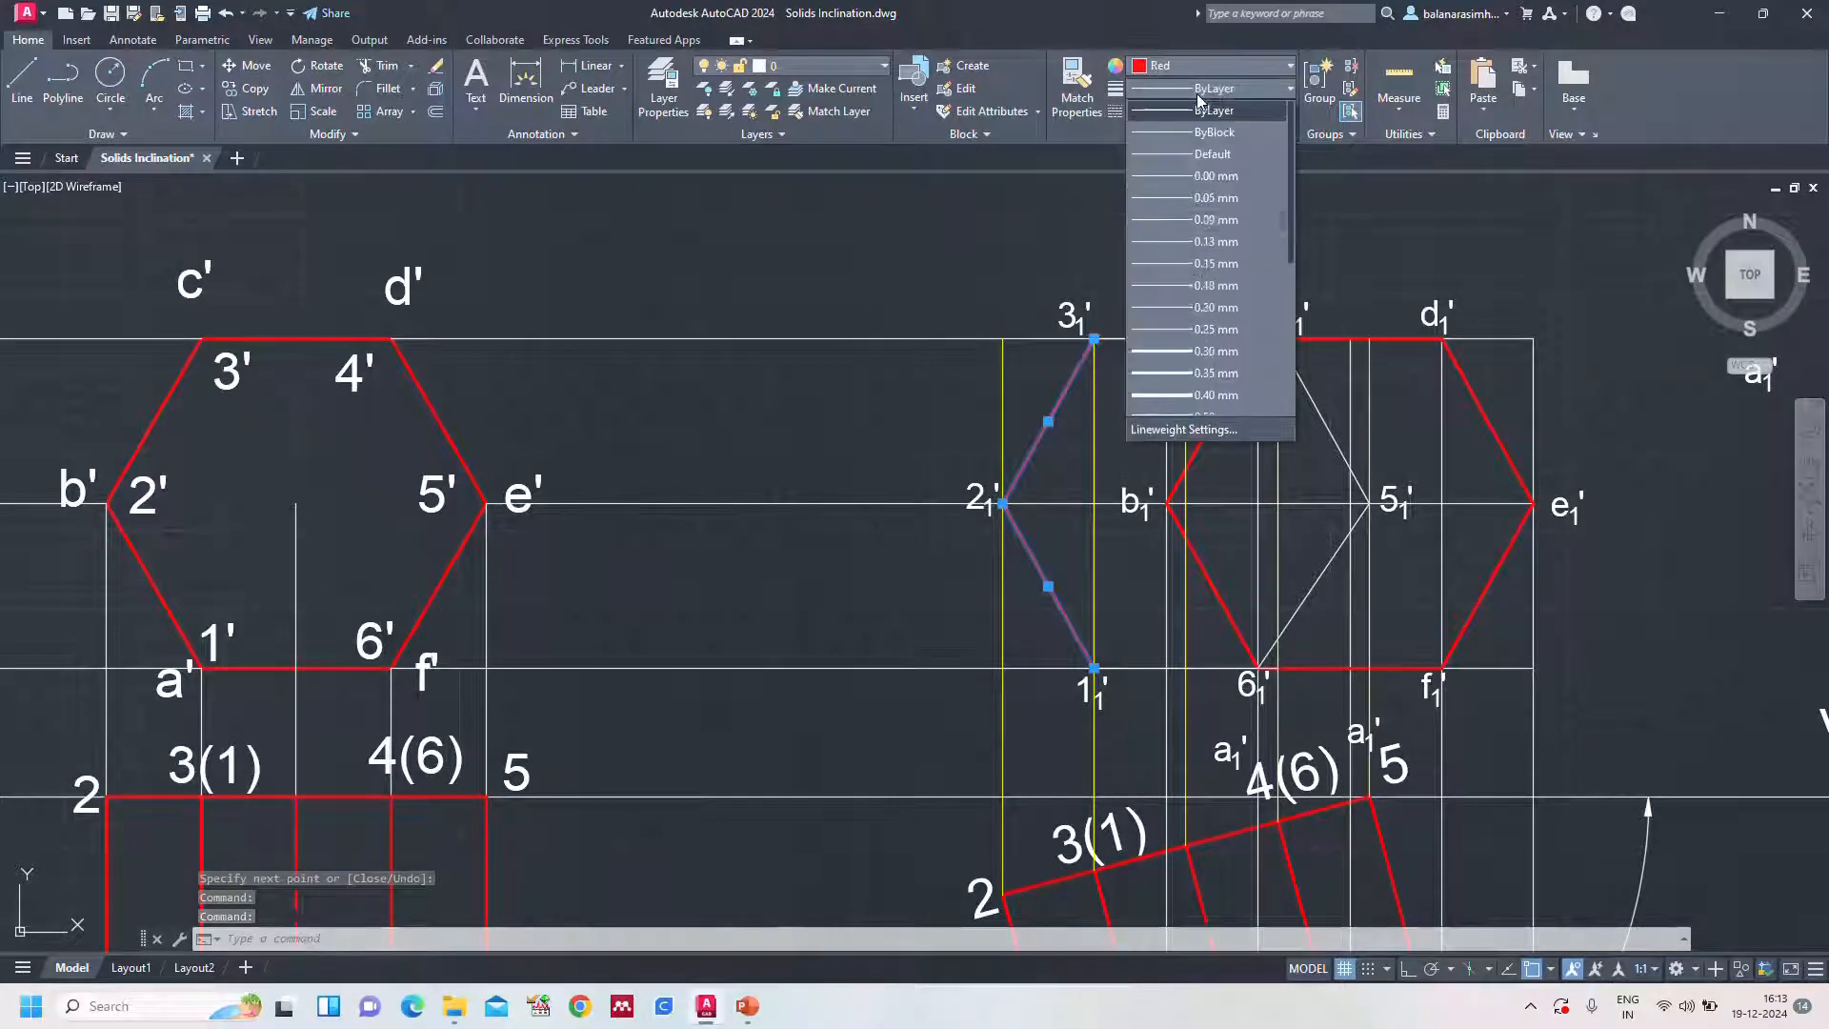
pyautogui.click(1203, 373)
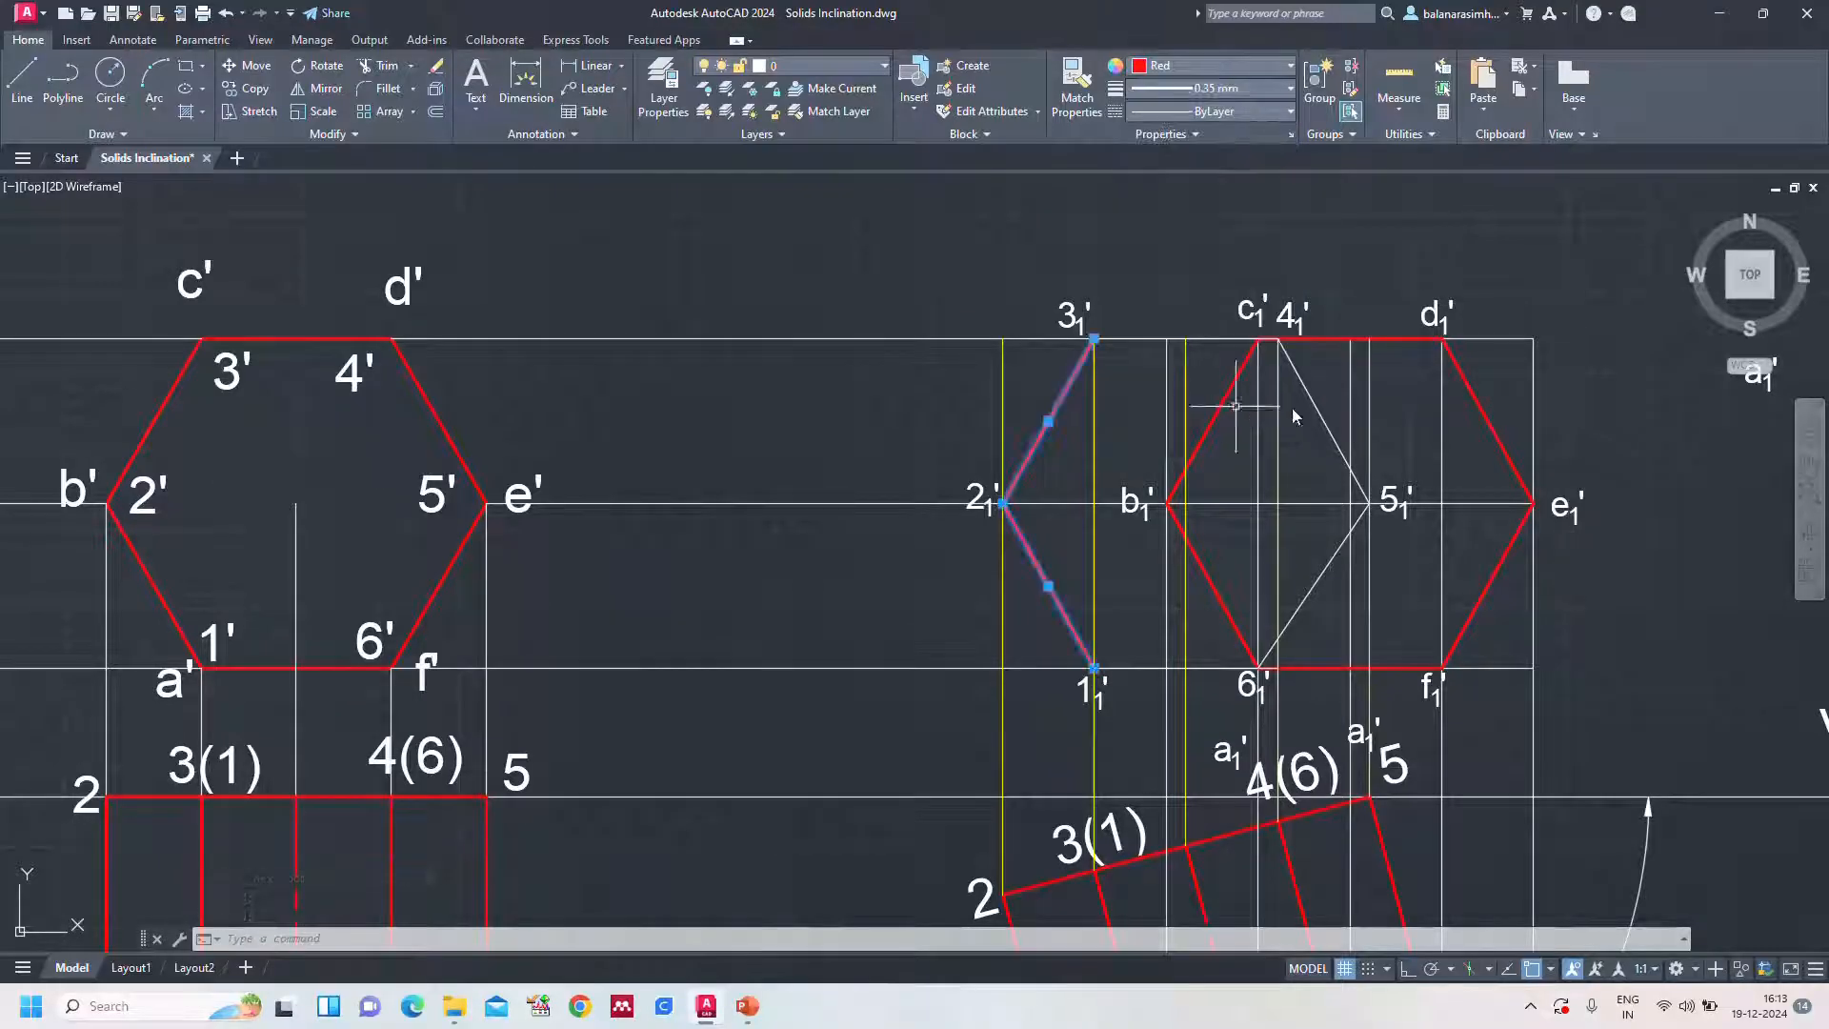
pyautogui.press('Escape')
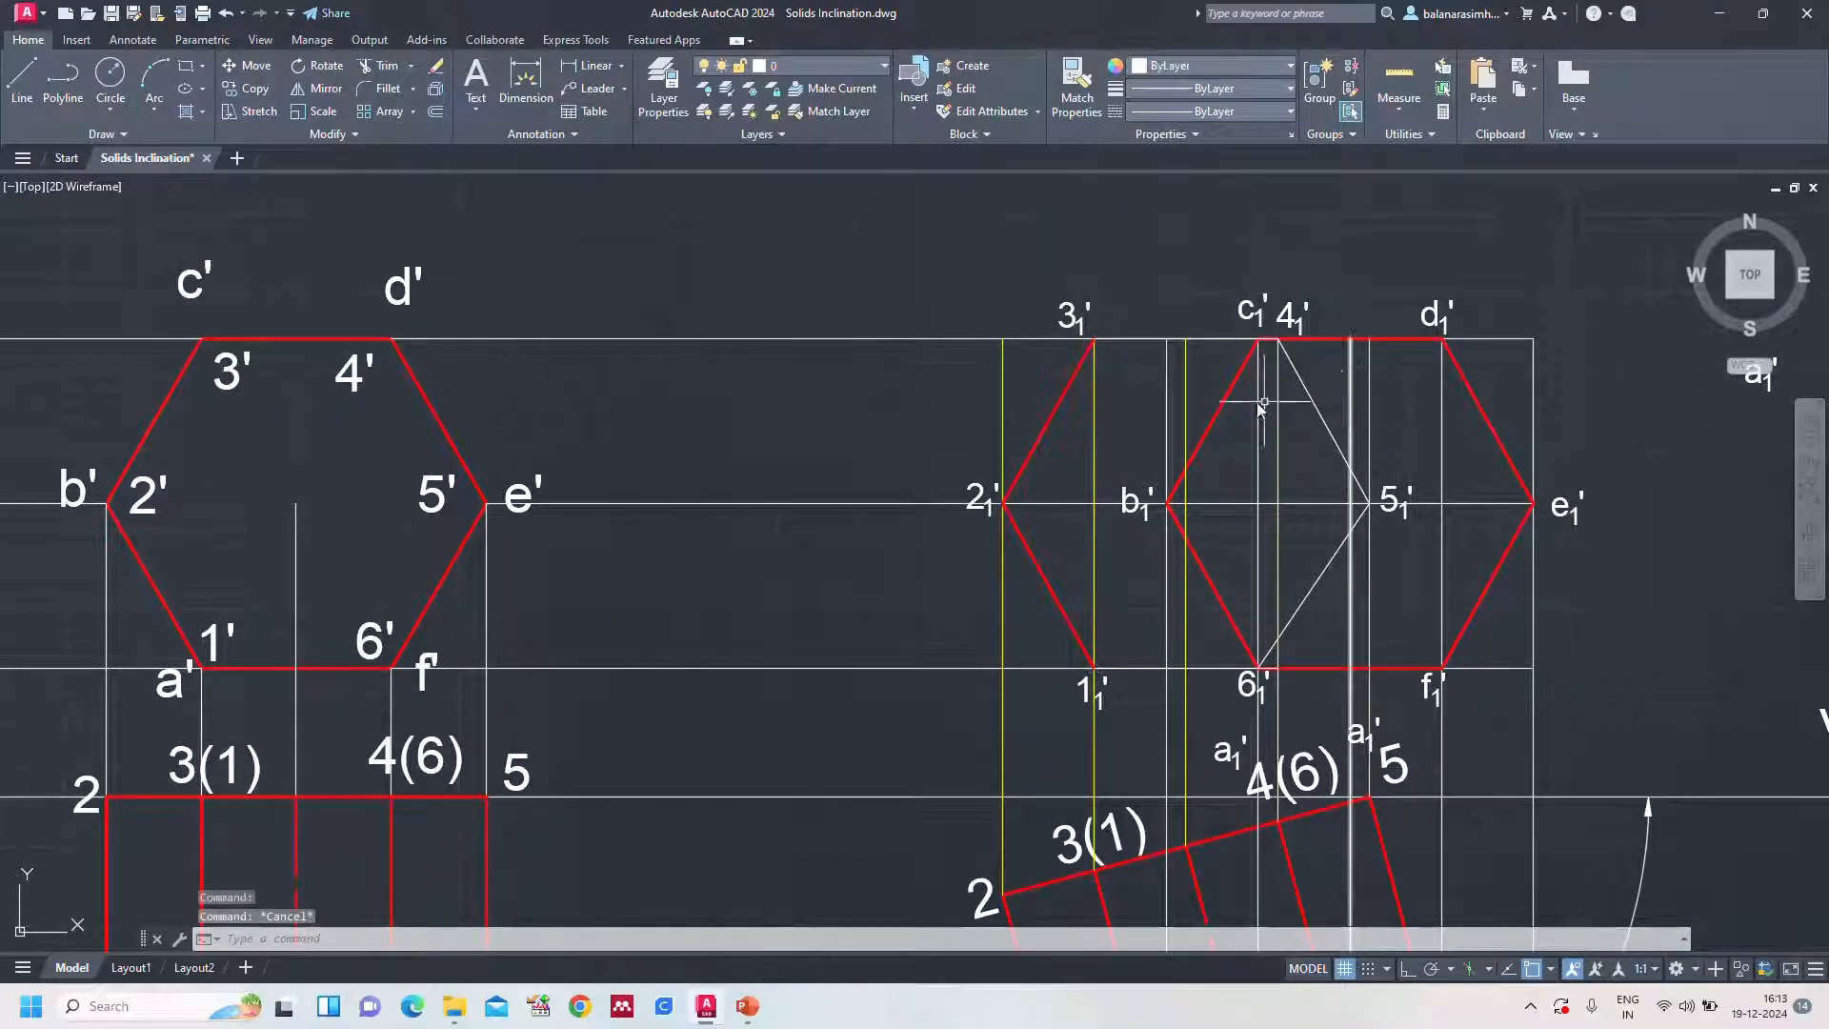
# Set the four hidden edges 3₁'–4₁', 4₁'–5₁', 5₁'–6₁' and 6₁'–1₁' to DASHED2 linetype, red colour and 0.25 mm lineweight
pyautogui.click(1149, 340)
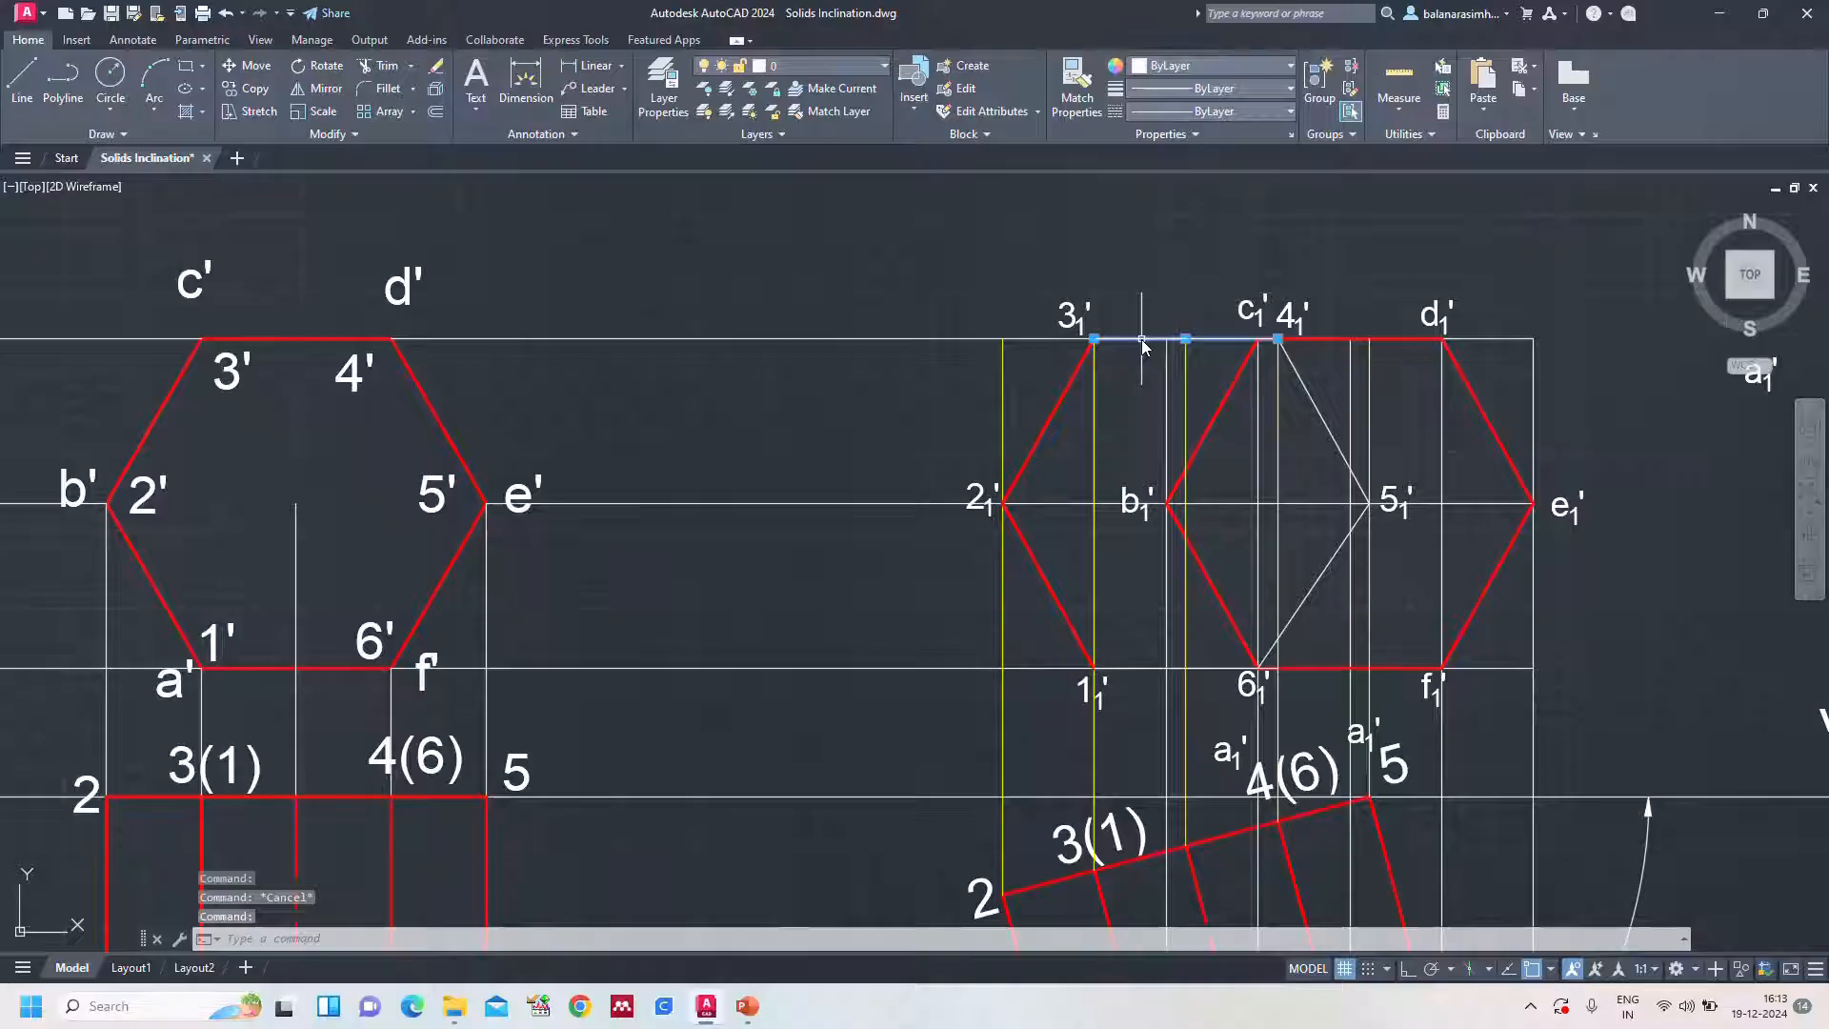
pyautogui.click(1318, 414)
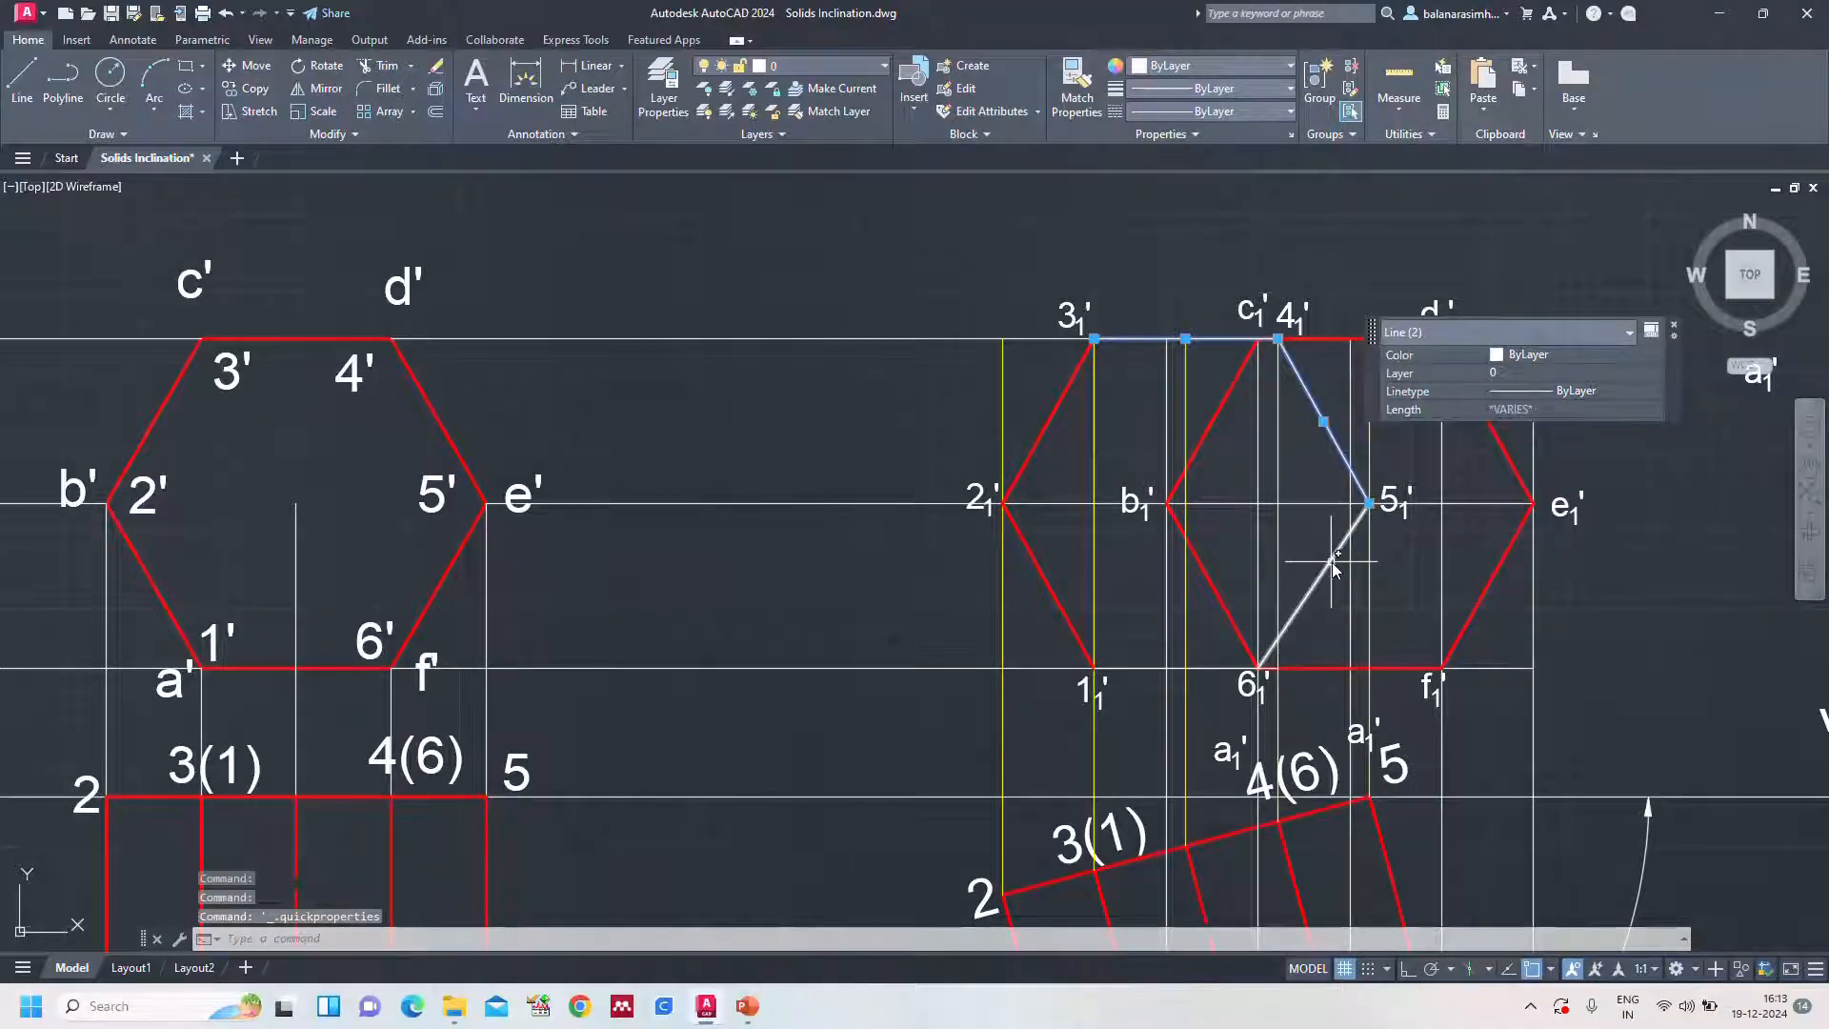
pyautogui.click(1332, 564)
pyautogui.click(1203, 671)
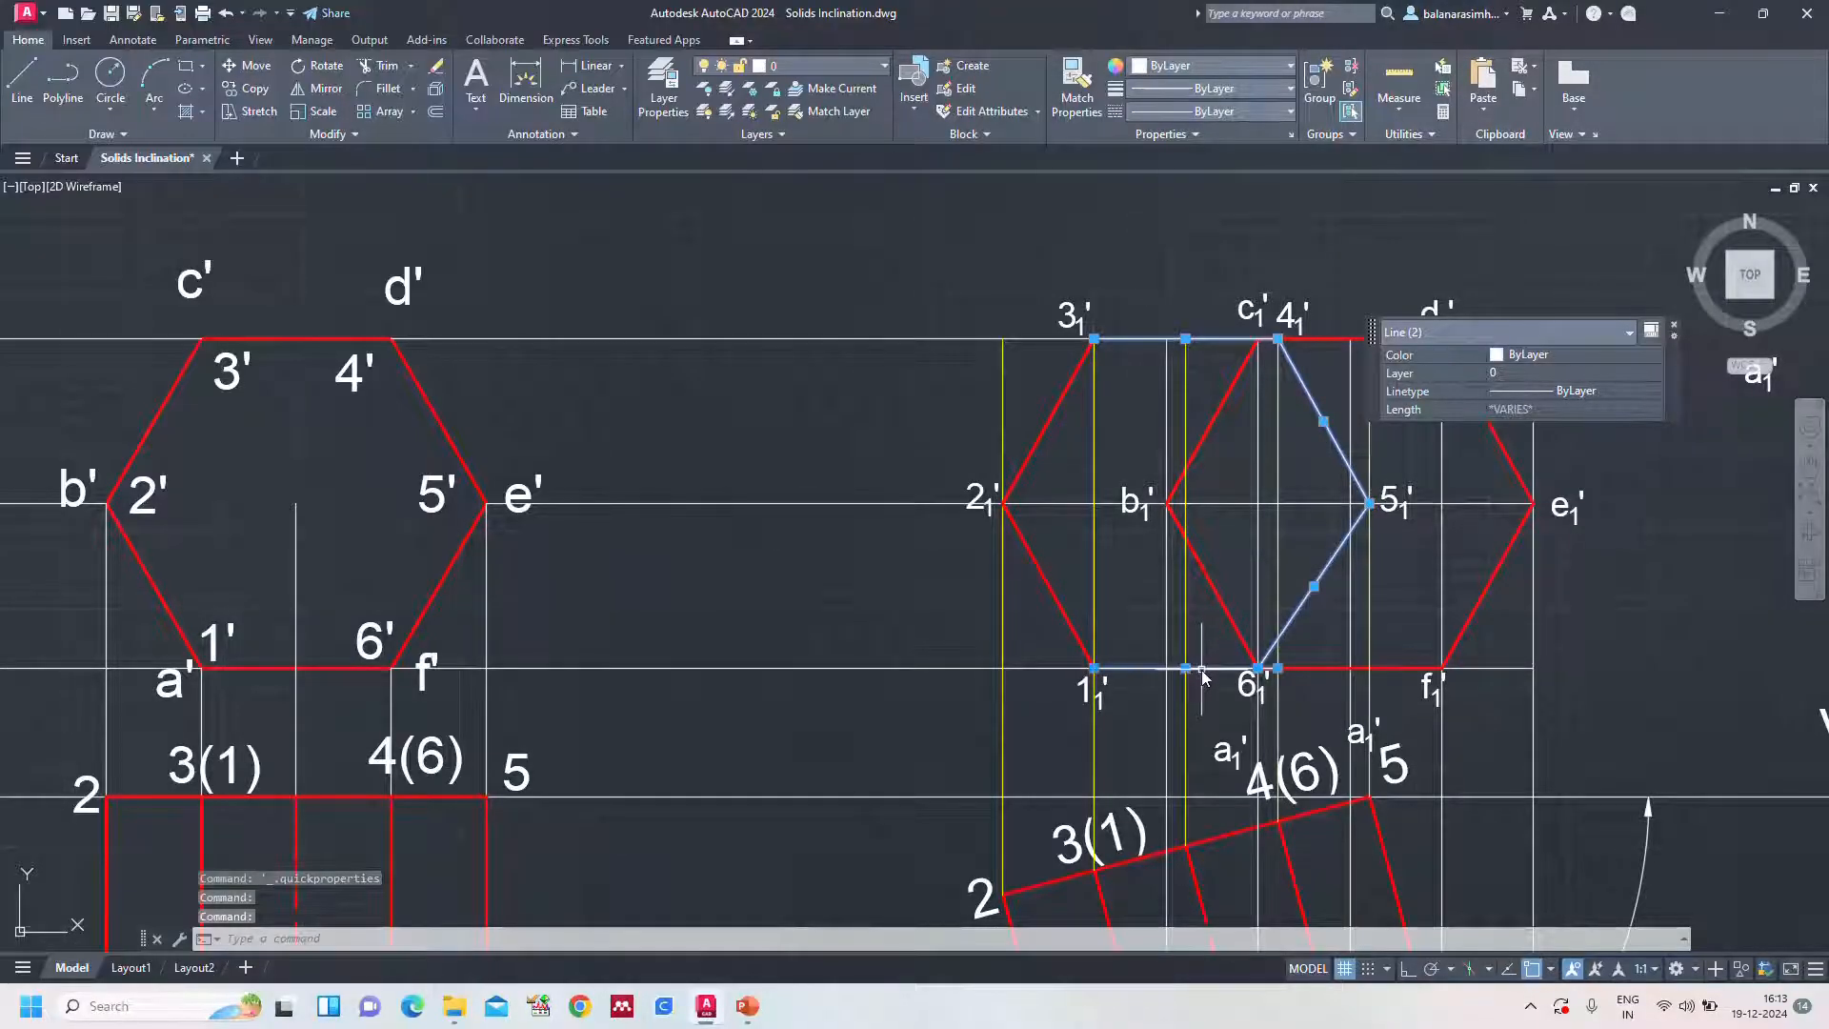
pyautogui.click(1260, 106)
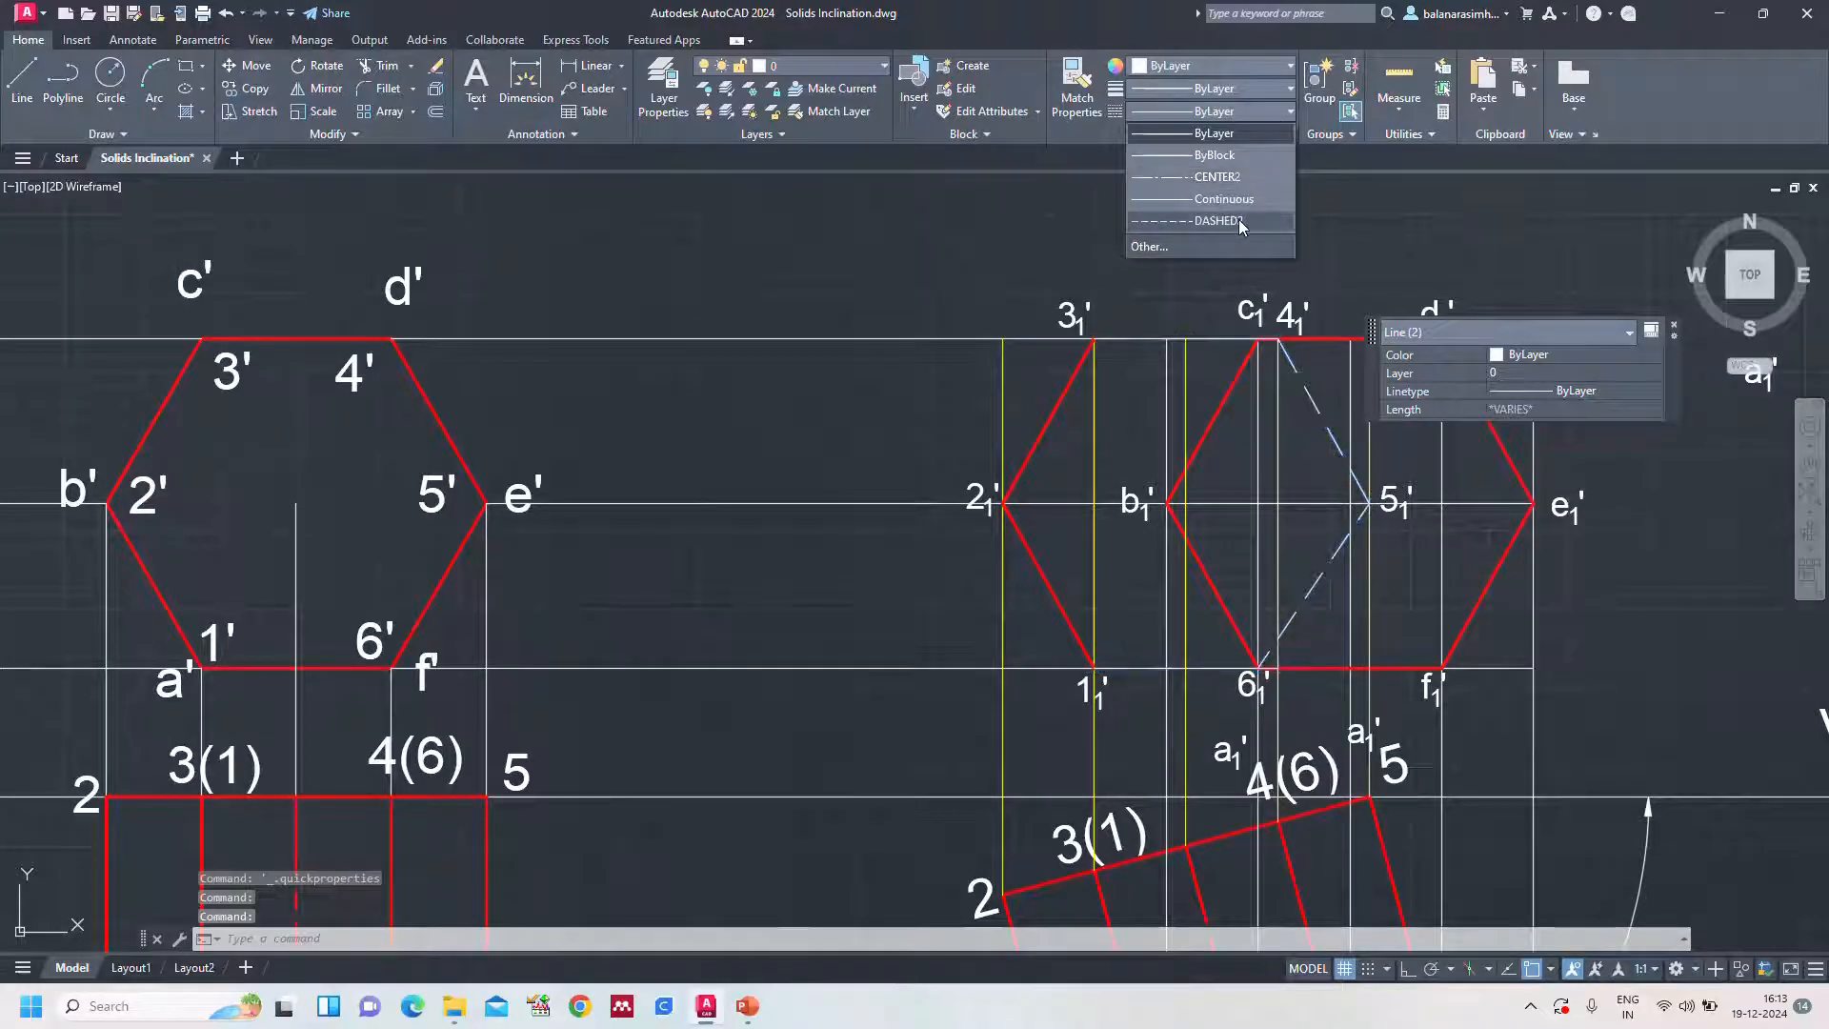
pyautogui.click(1239, 219)
pyautogui.click(1224, 65)
pyautogui.click(1166, 203)
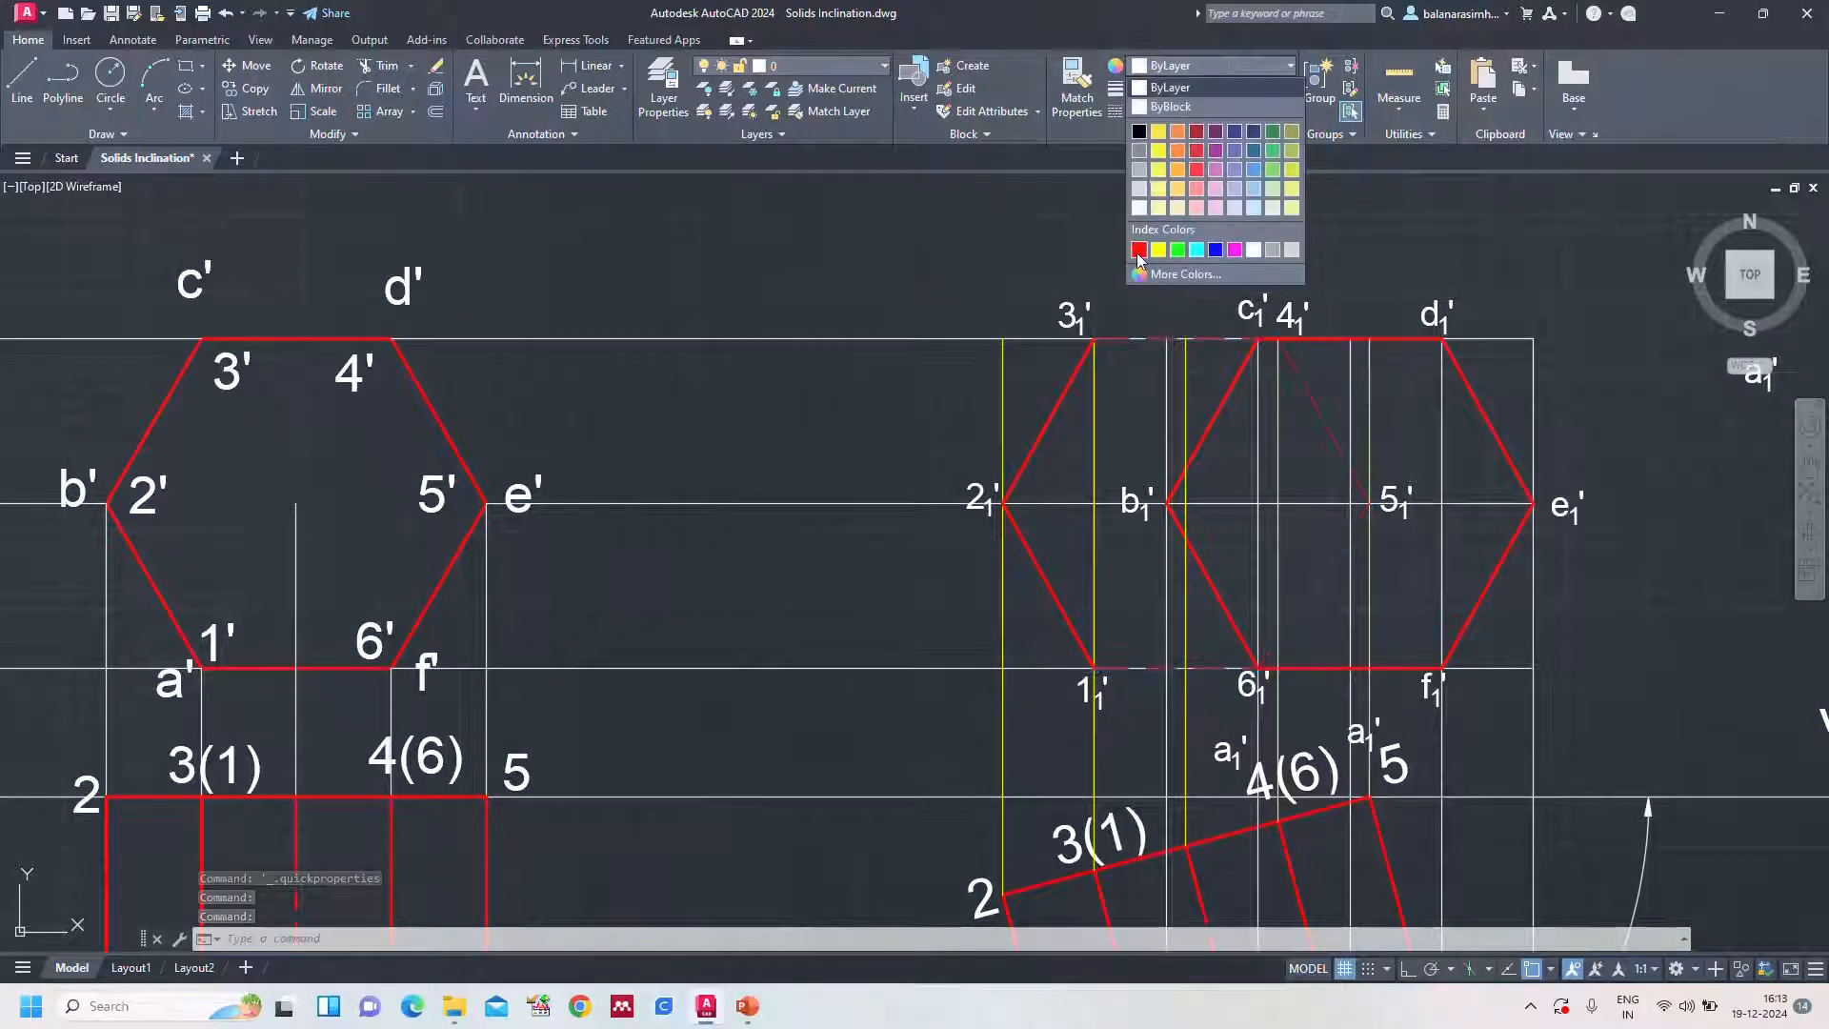
pyautogui.click(1215, 91)
pyautogui.click(1226, 339)
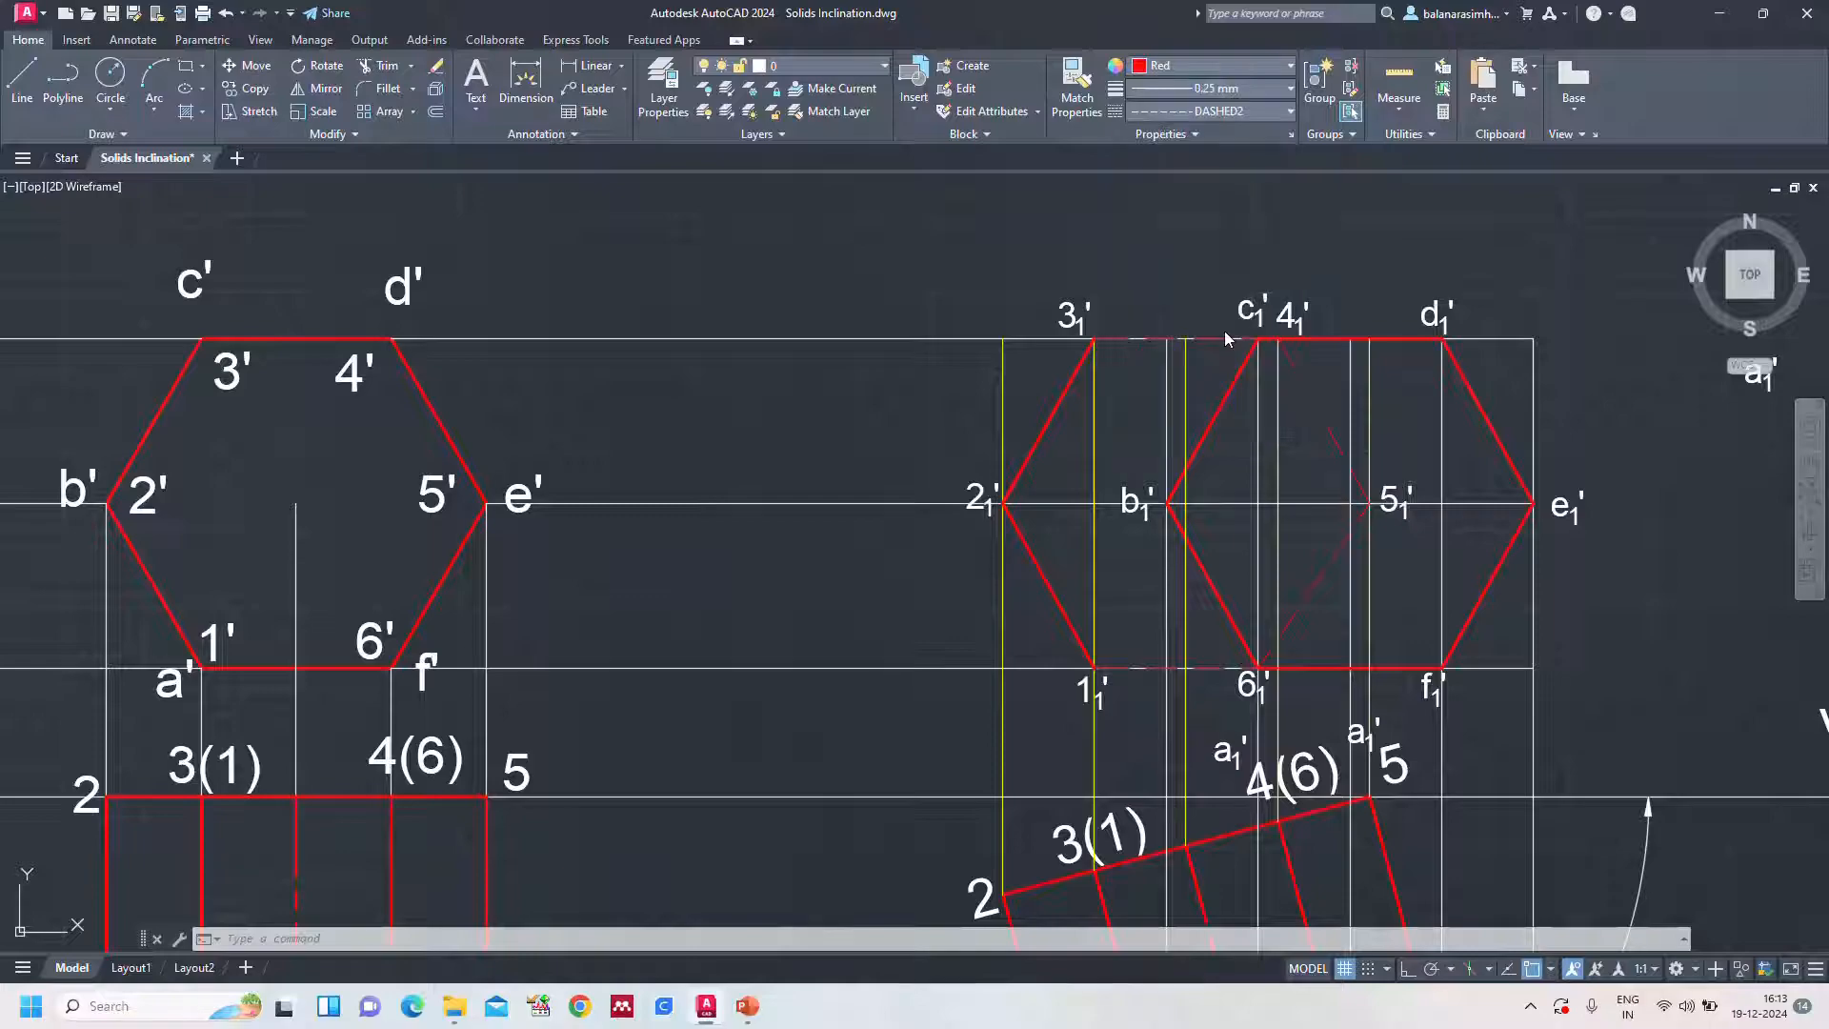
pyautogui.press('Escape')
pyautogui.press('Escape')
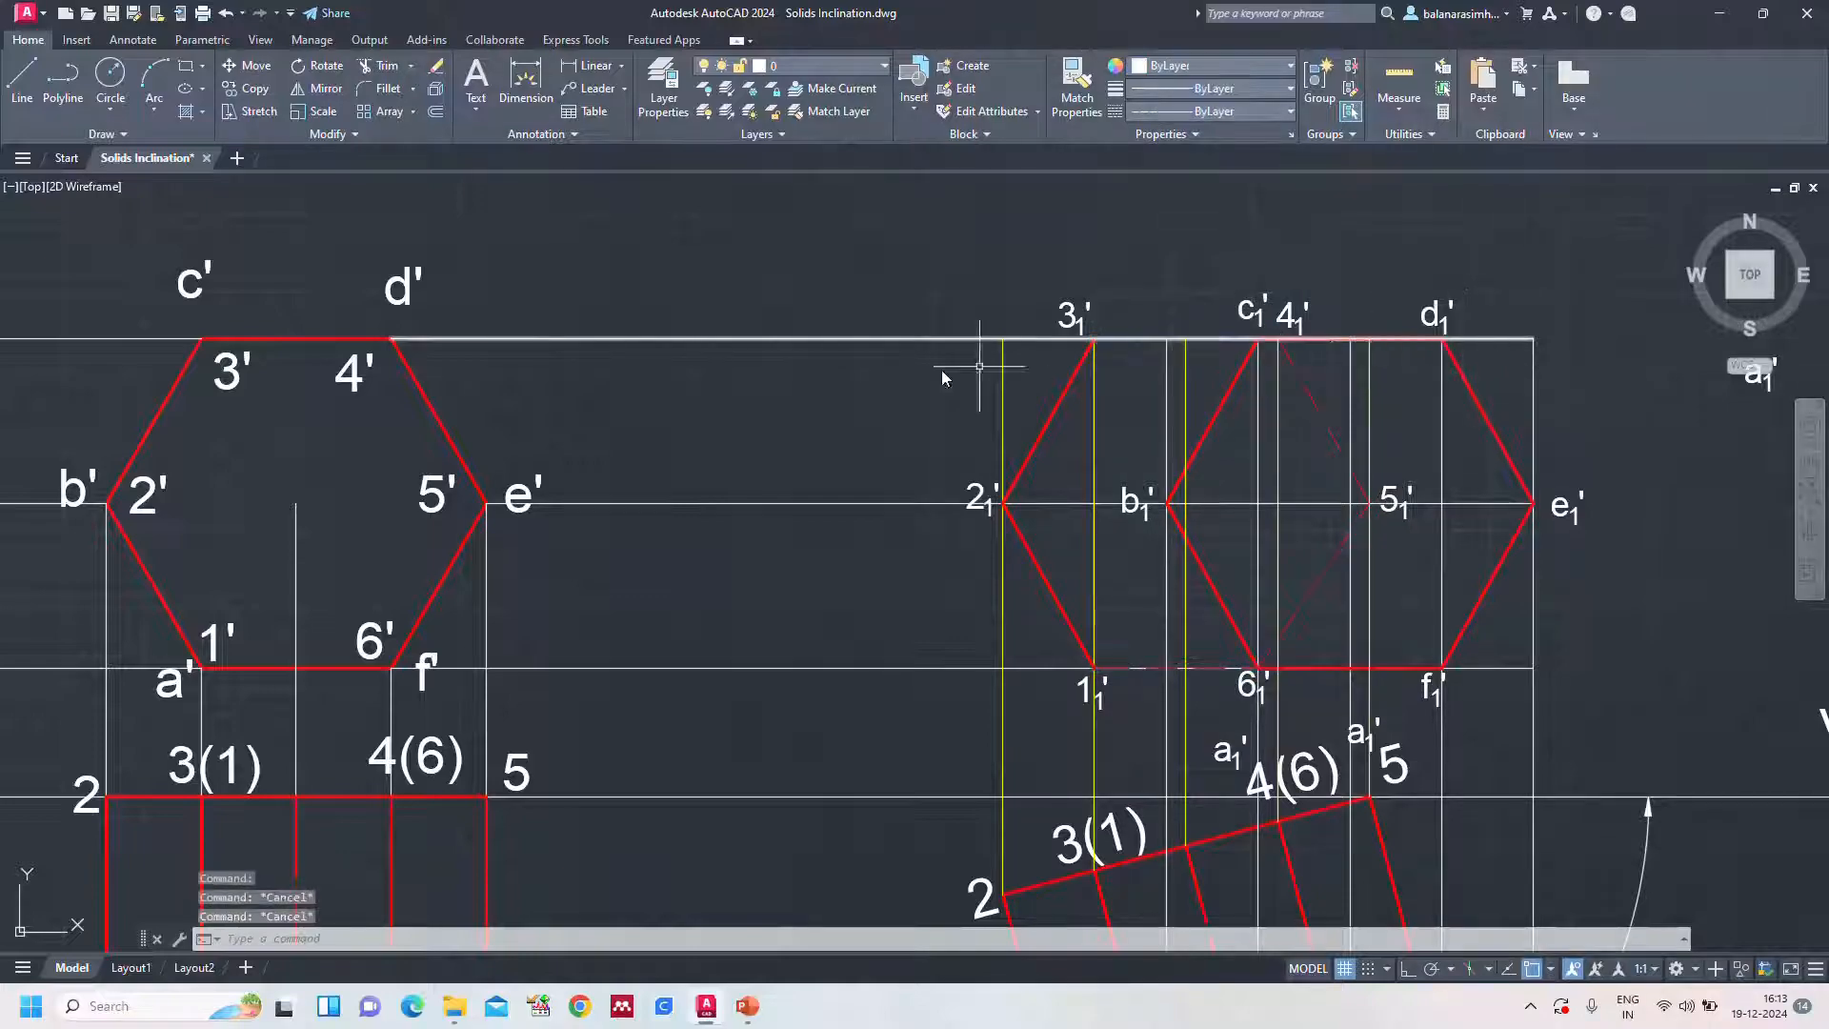
# Shorten the horizontal projector from d' to end at corner 3₁' and the one from e' to end at corner 2₁'
pyautogui.click(940, 339)
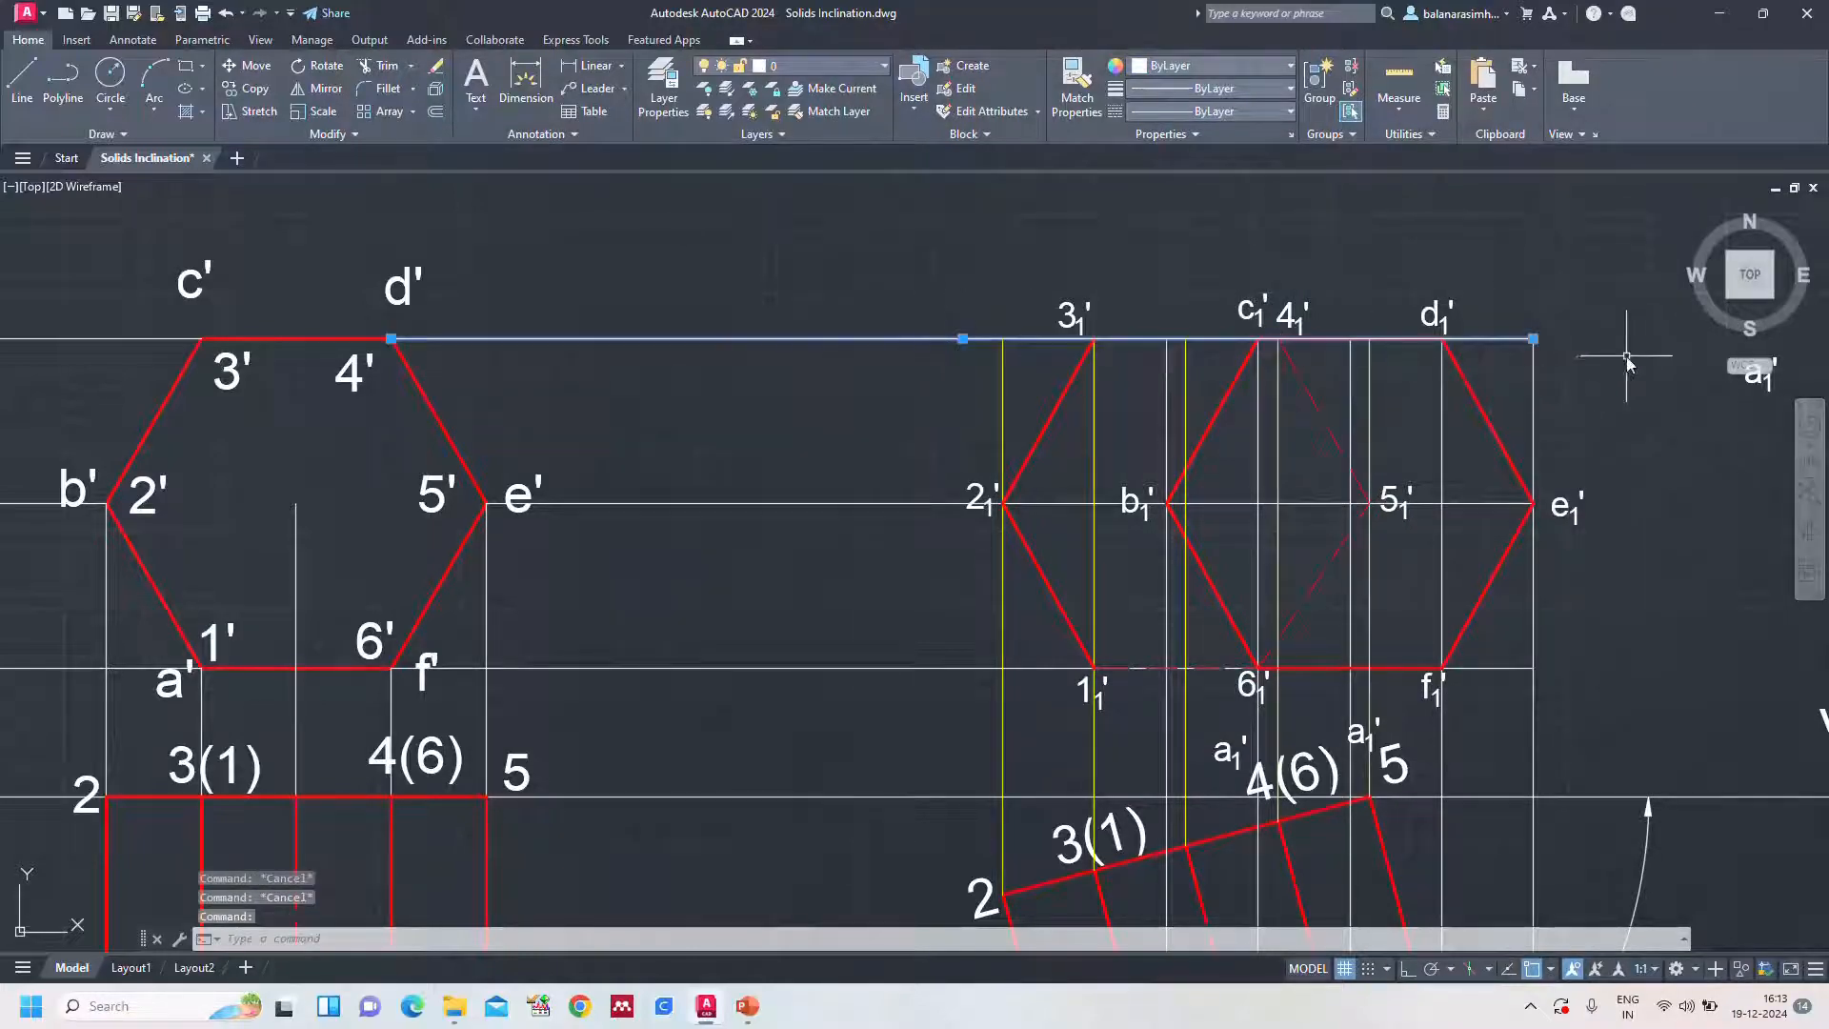
pyautogui.click(1534, 338)
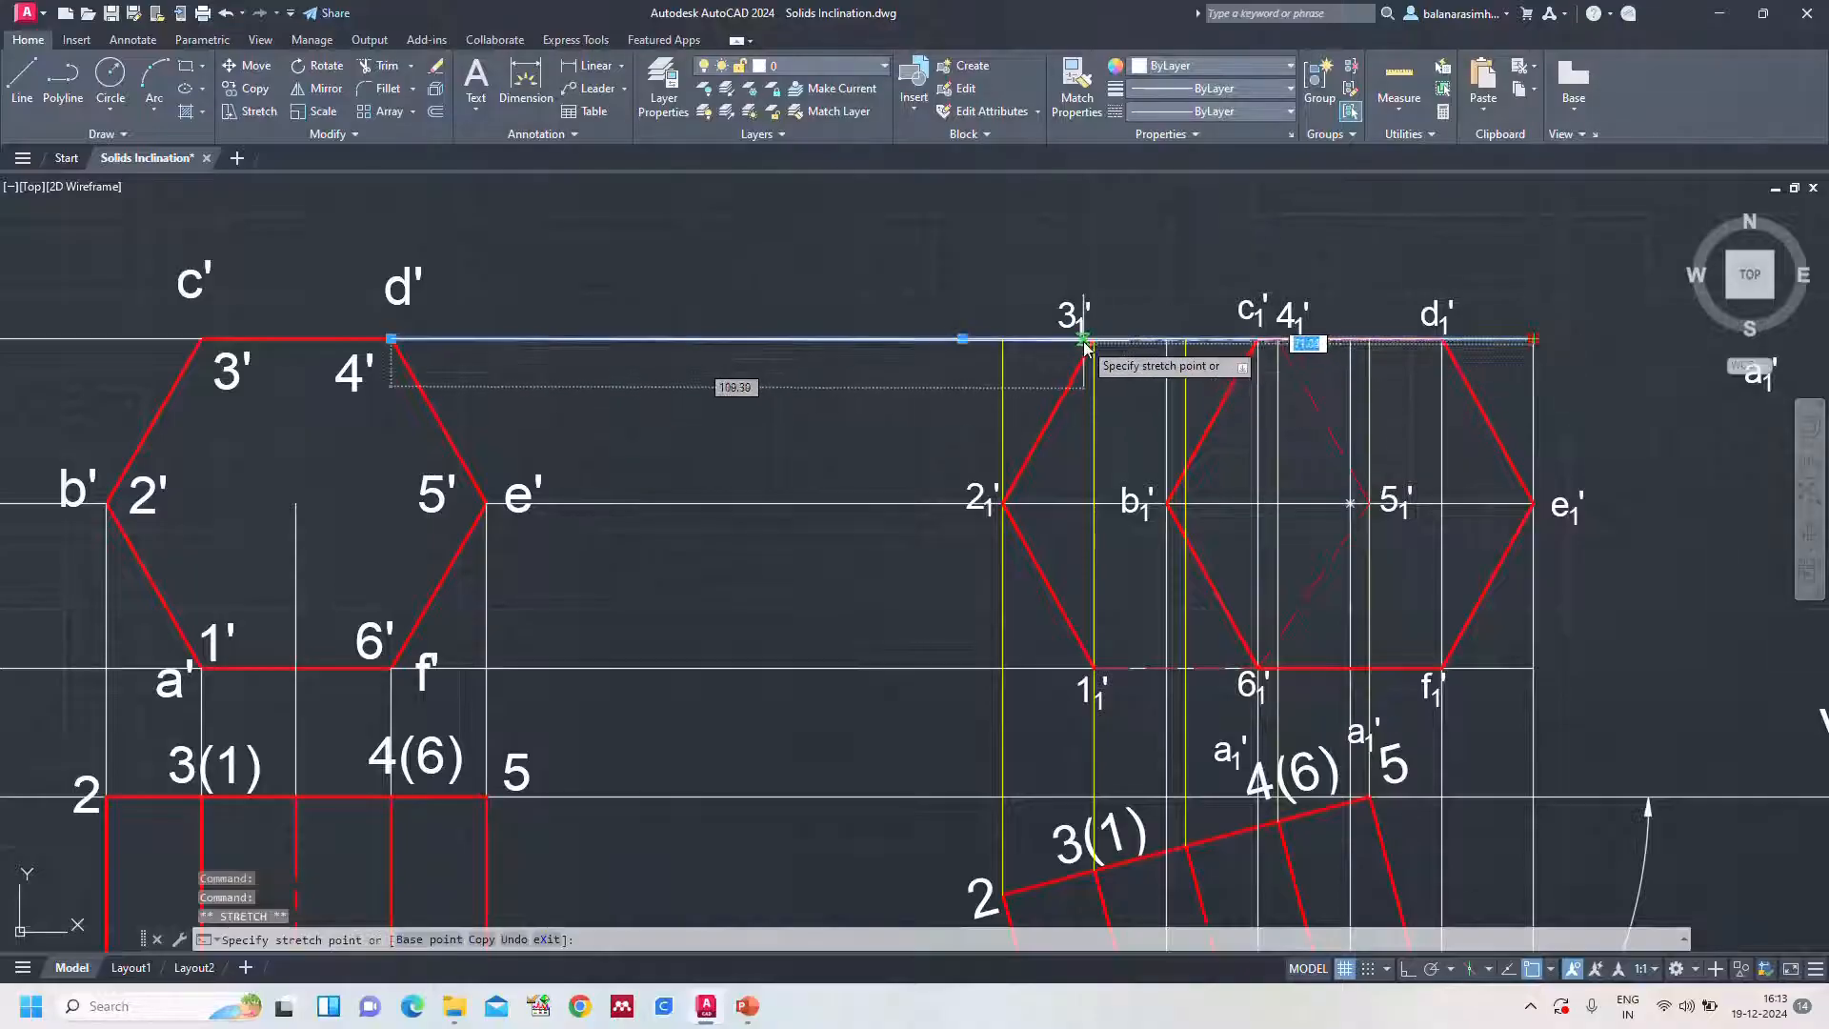
pyautogui.click(1094, 338)
pyautogui.press('Escape')
pyautogui.press('Escape')
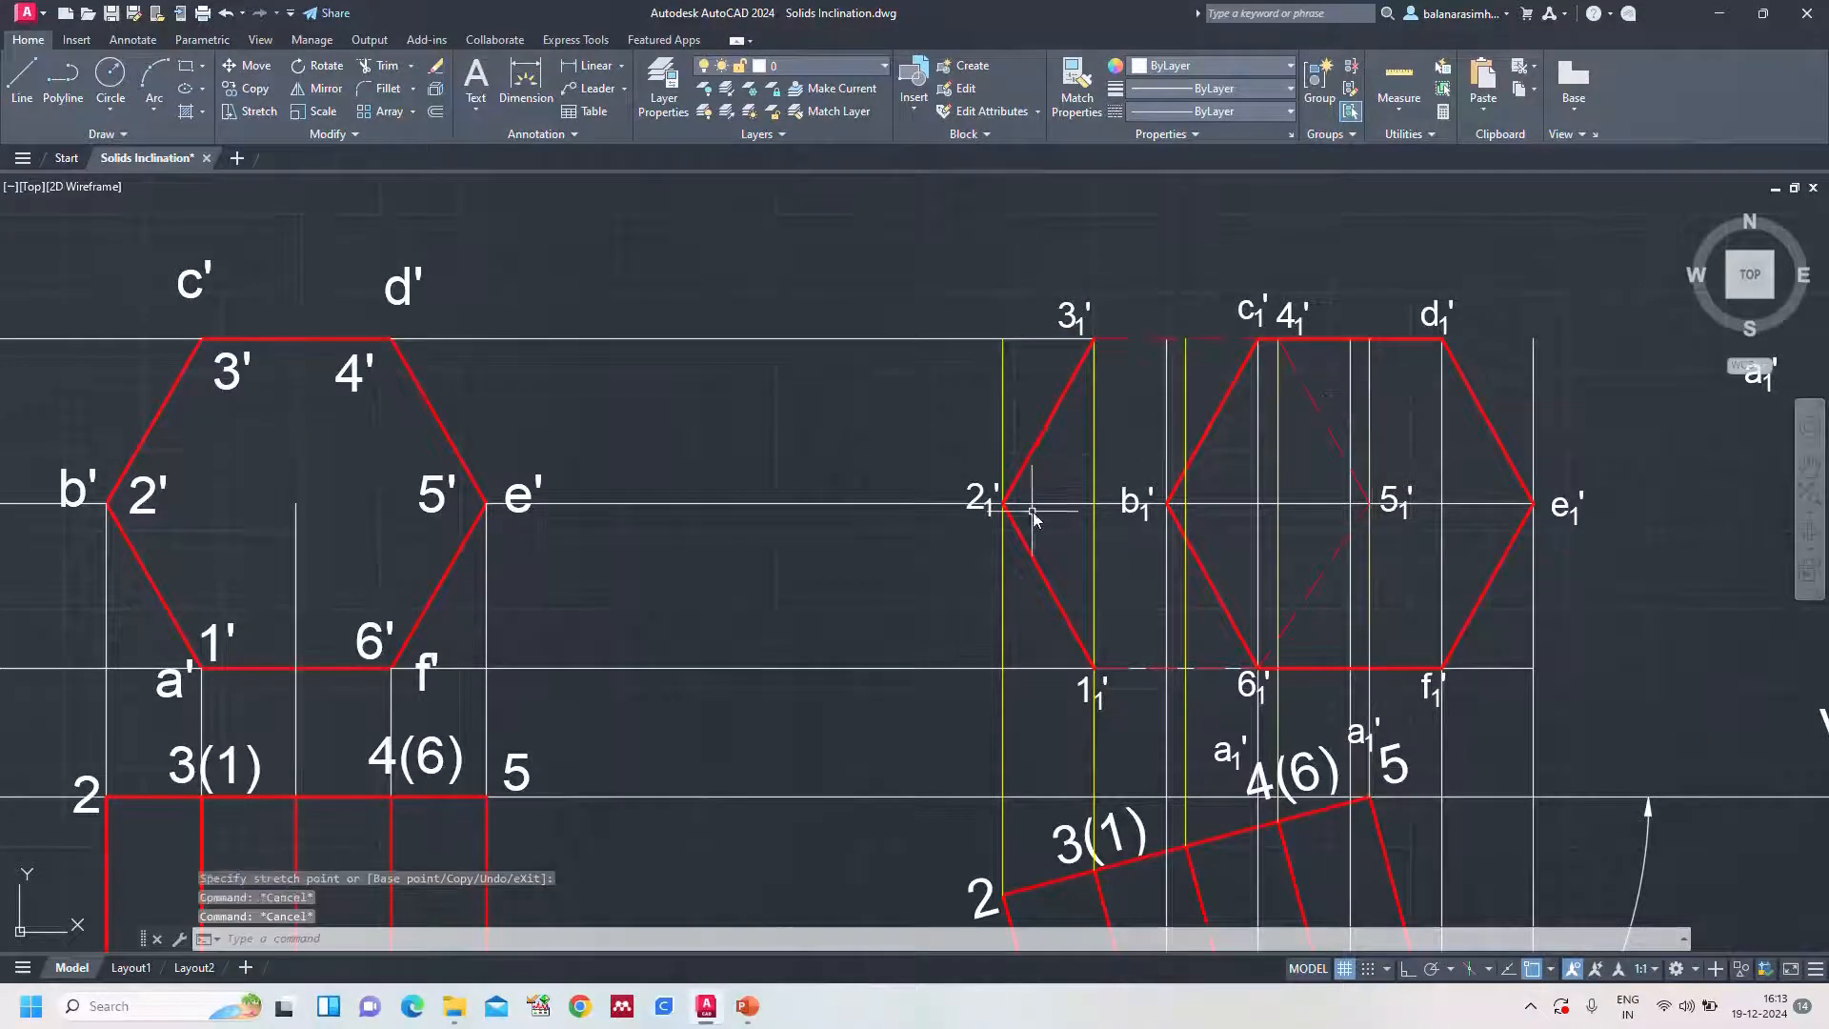
pyautogui.click(1036, 503)
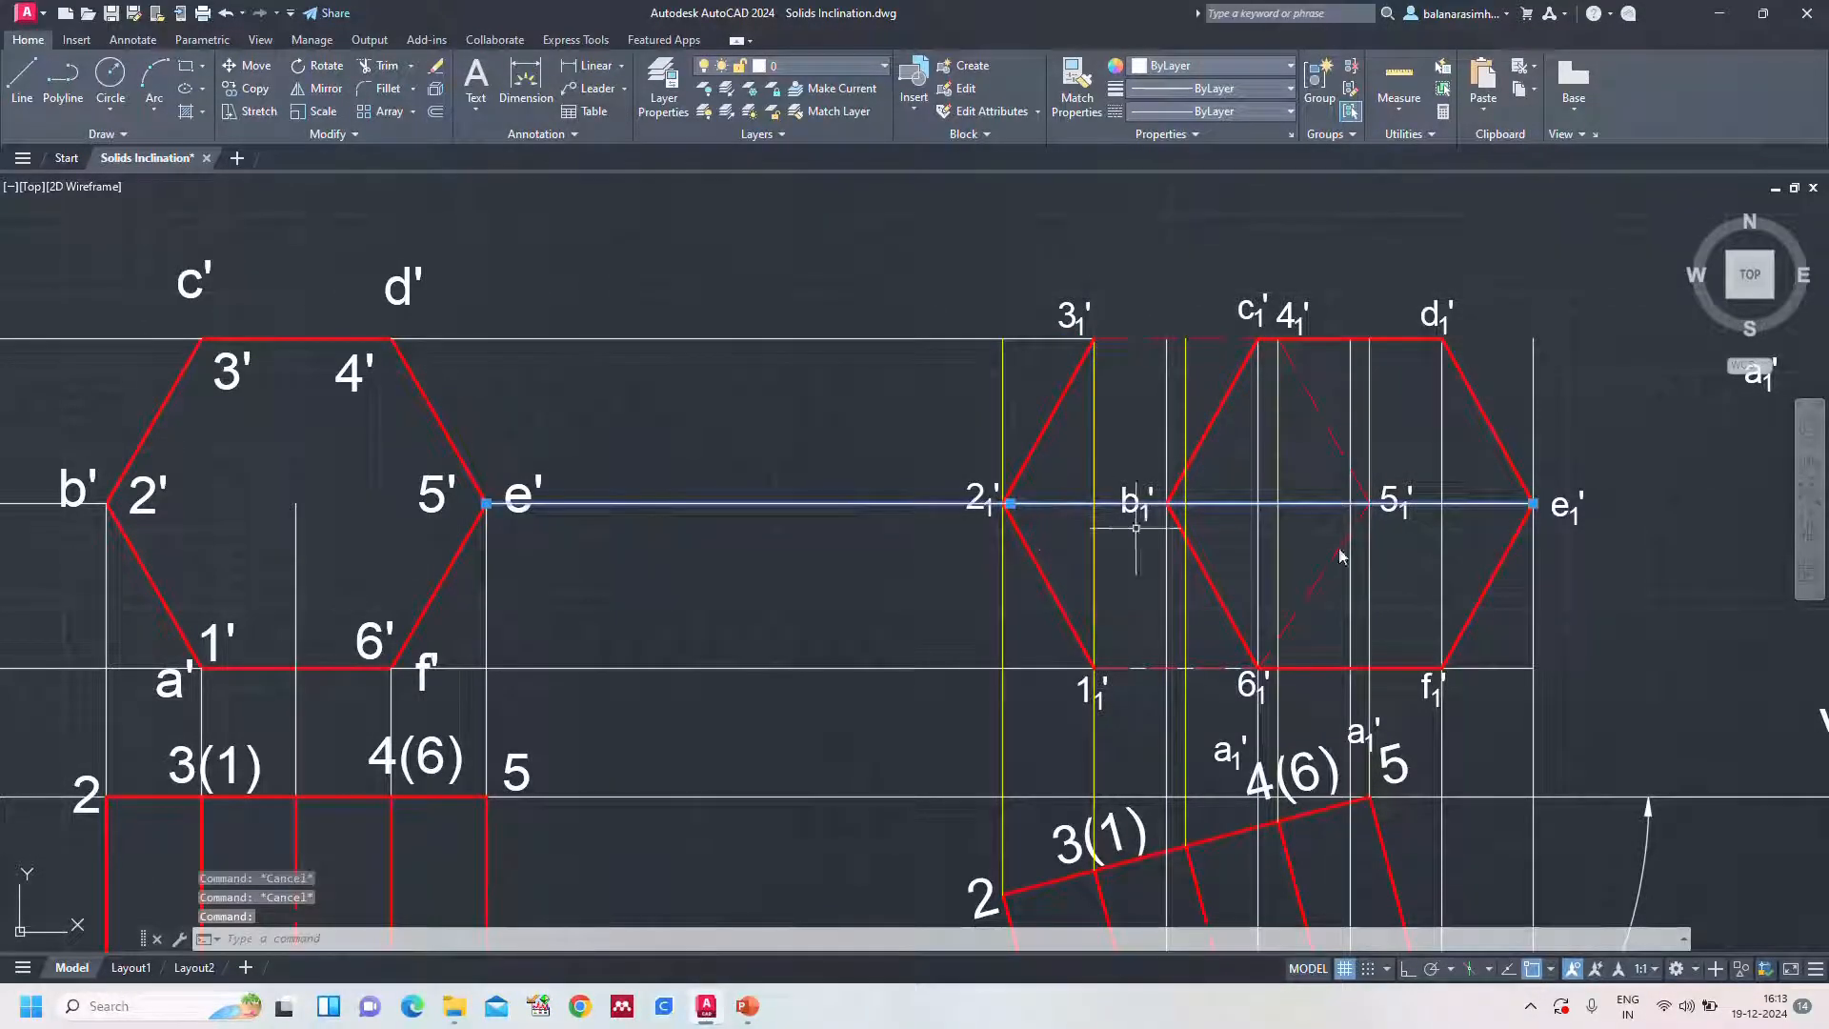
pyautogui.click(1534, 503)
pyautogui.click(1004, 503)
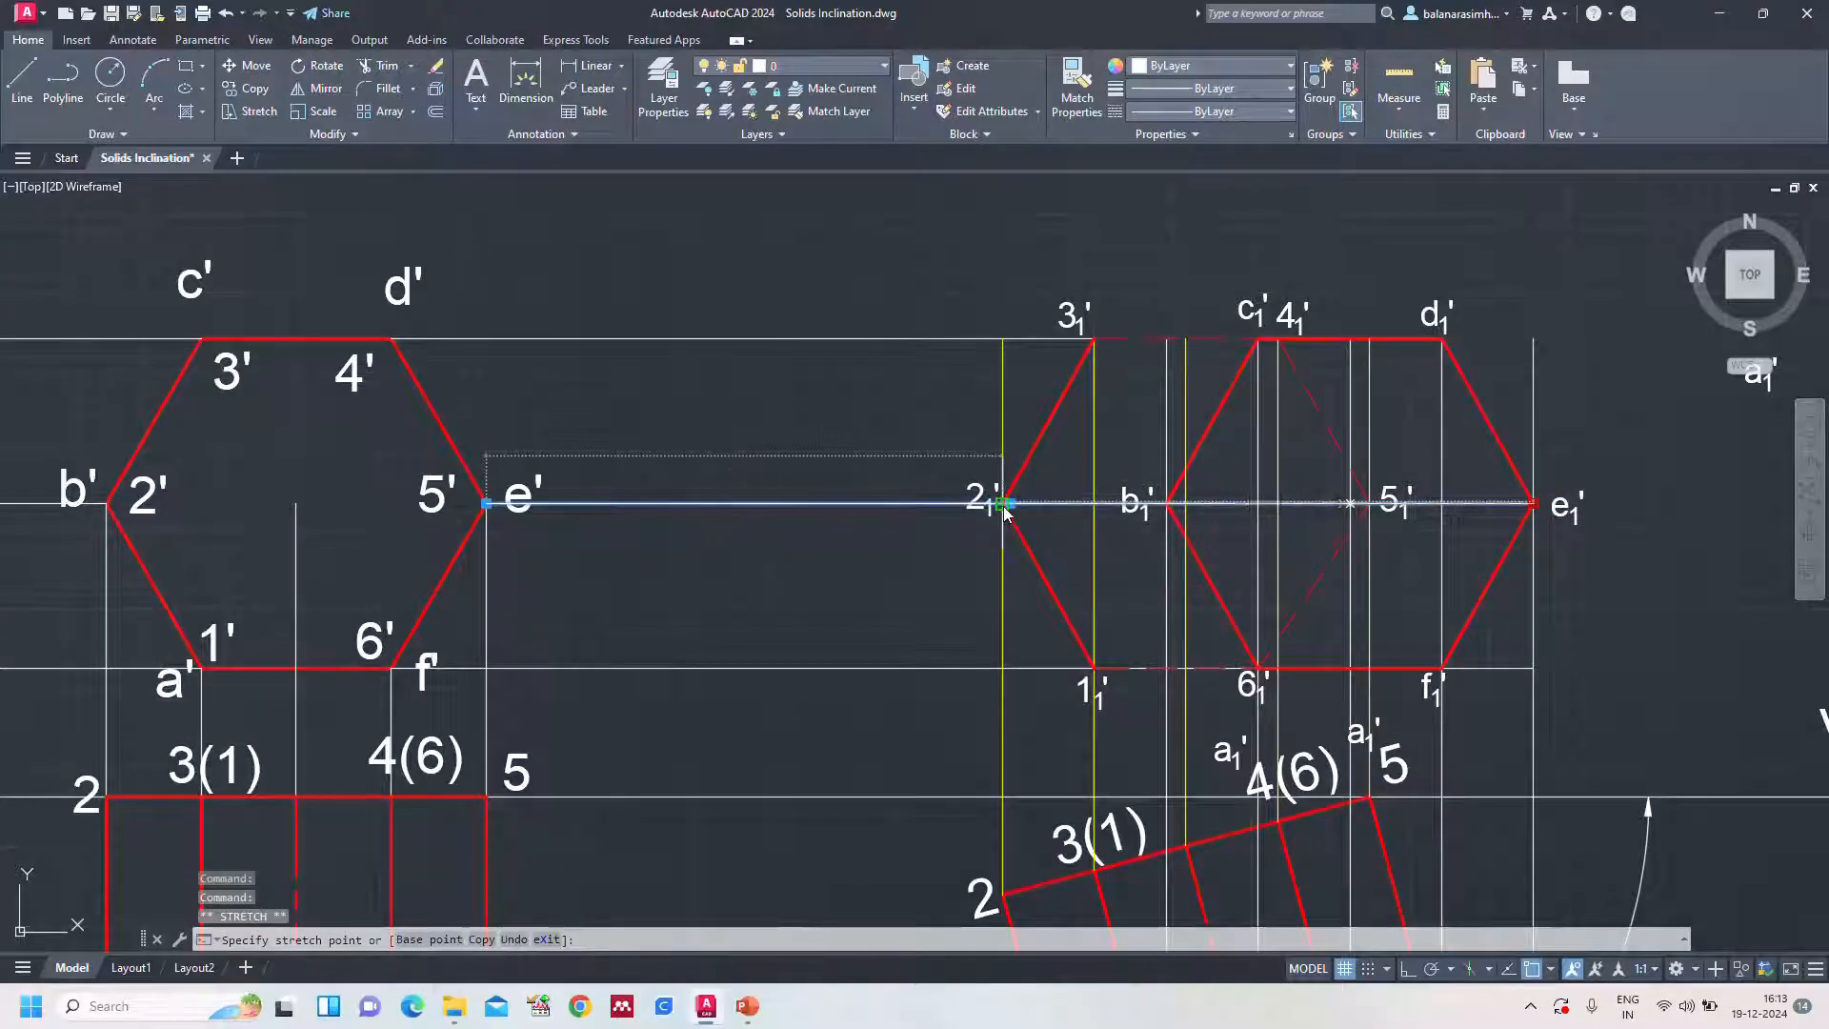
pyautogui.press('Escape')
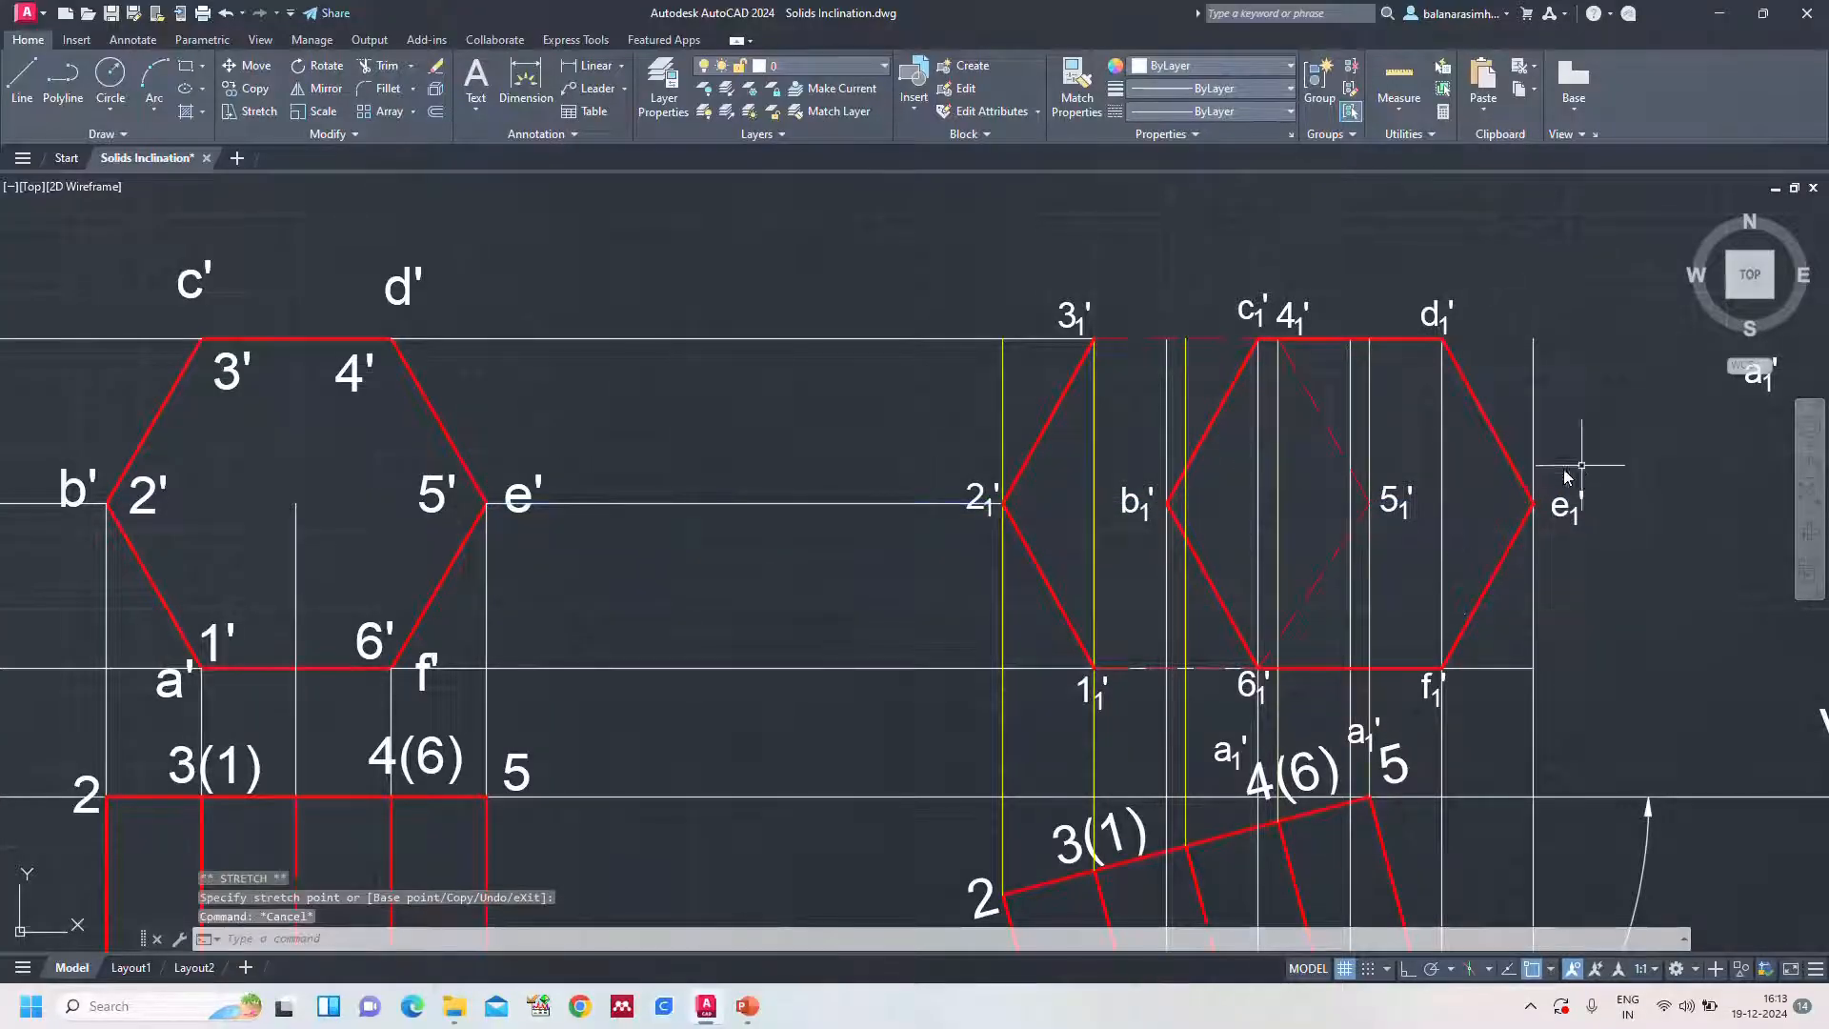
pyautogui.press('Escape')
# Shorten the horizontal projector from f' to end at corner 1₁'
pyautogui.click(1062, 667)
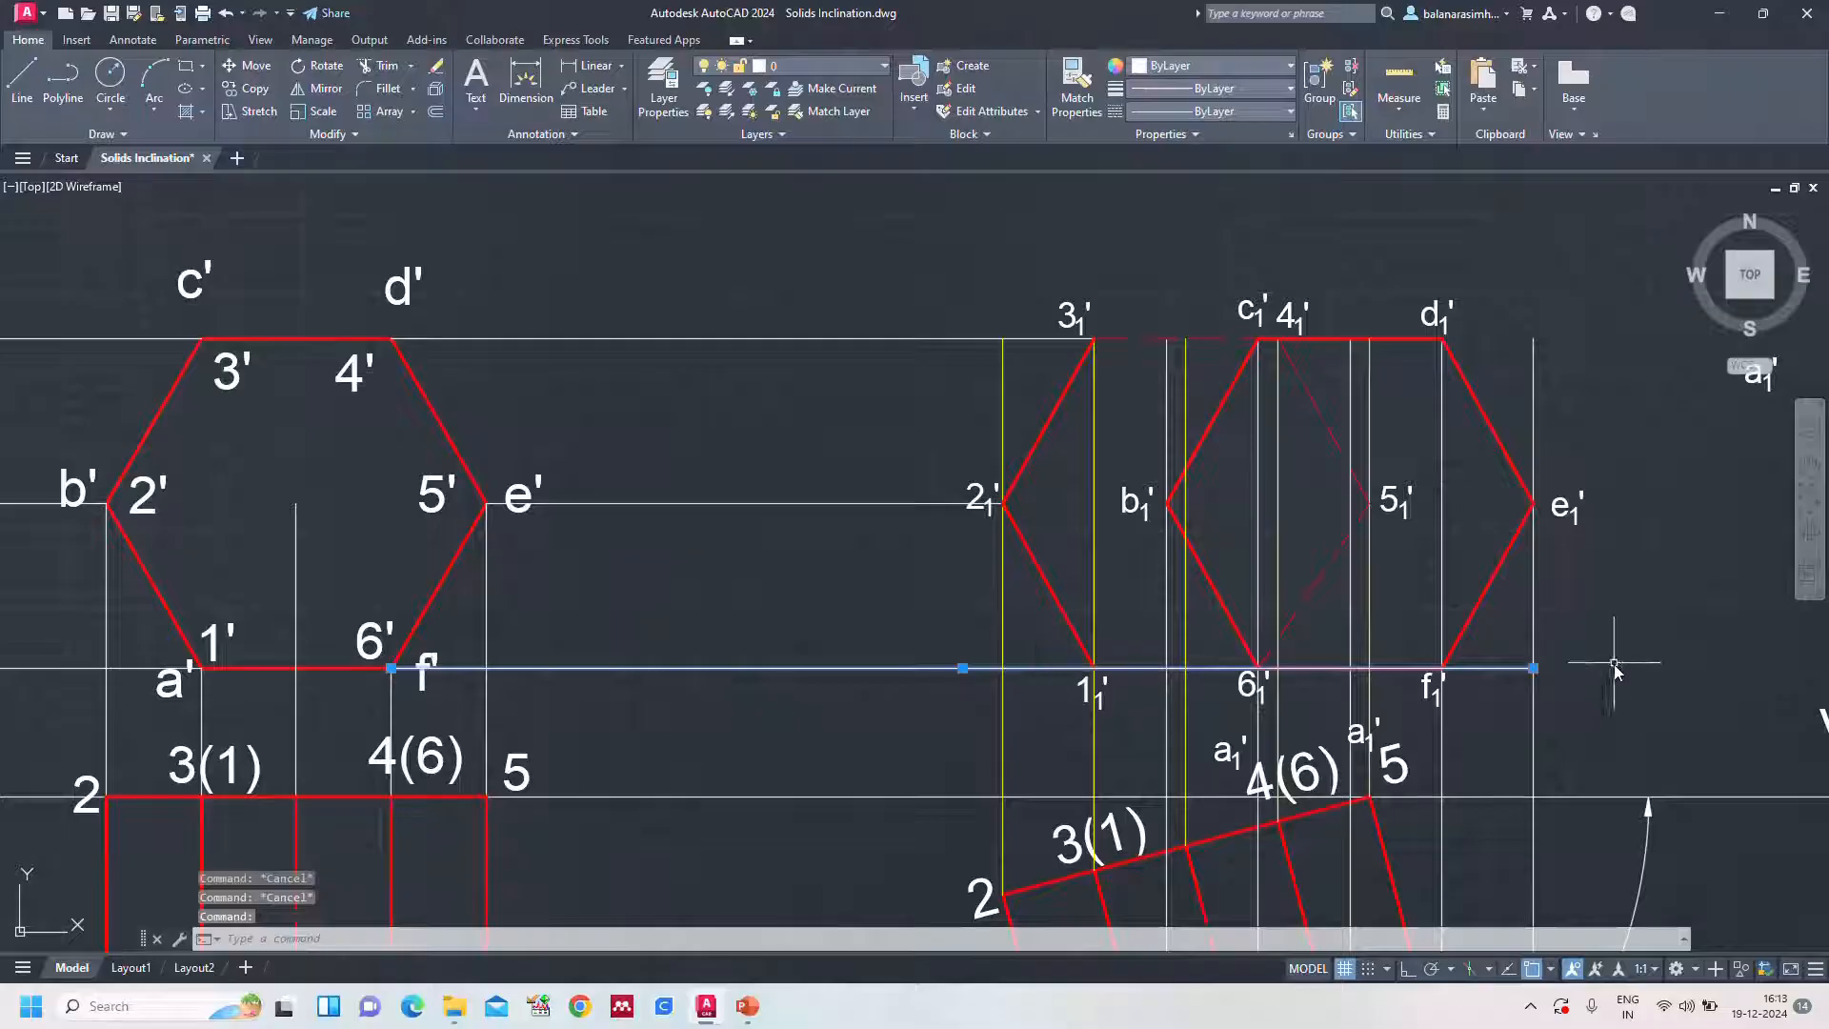
pyautogui.click(1534, 668)
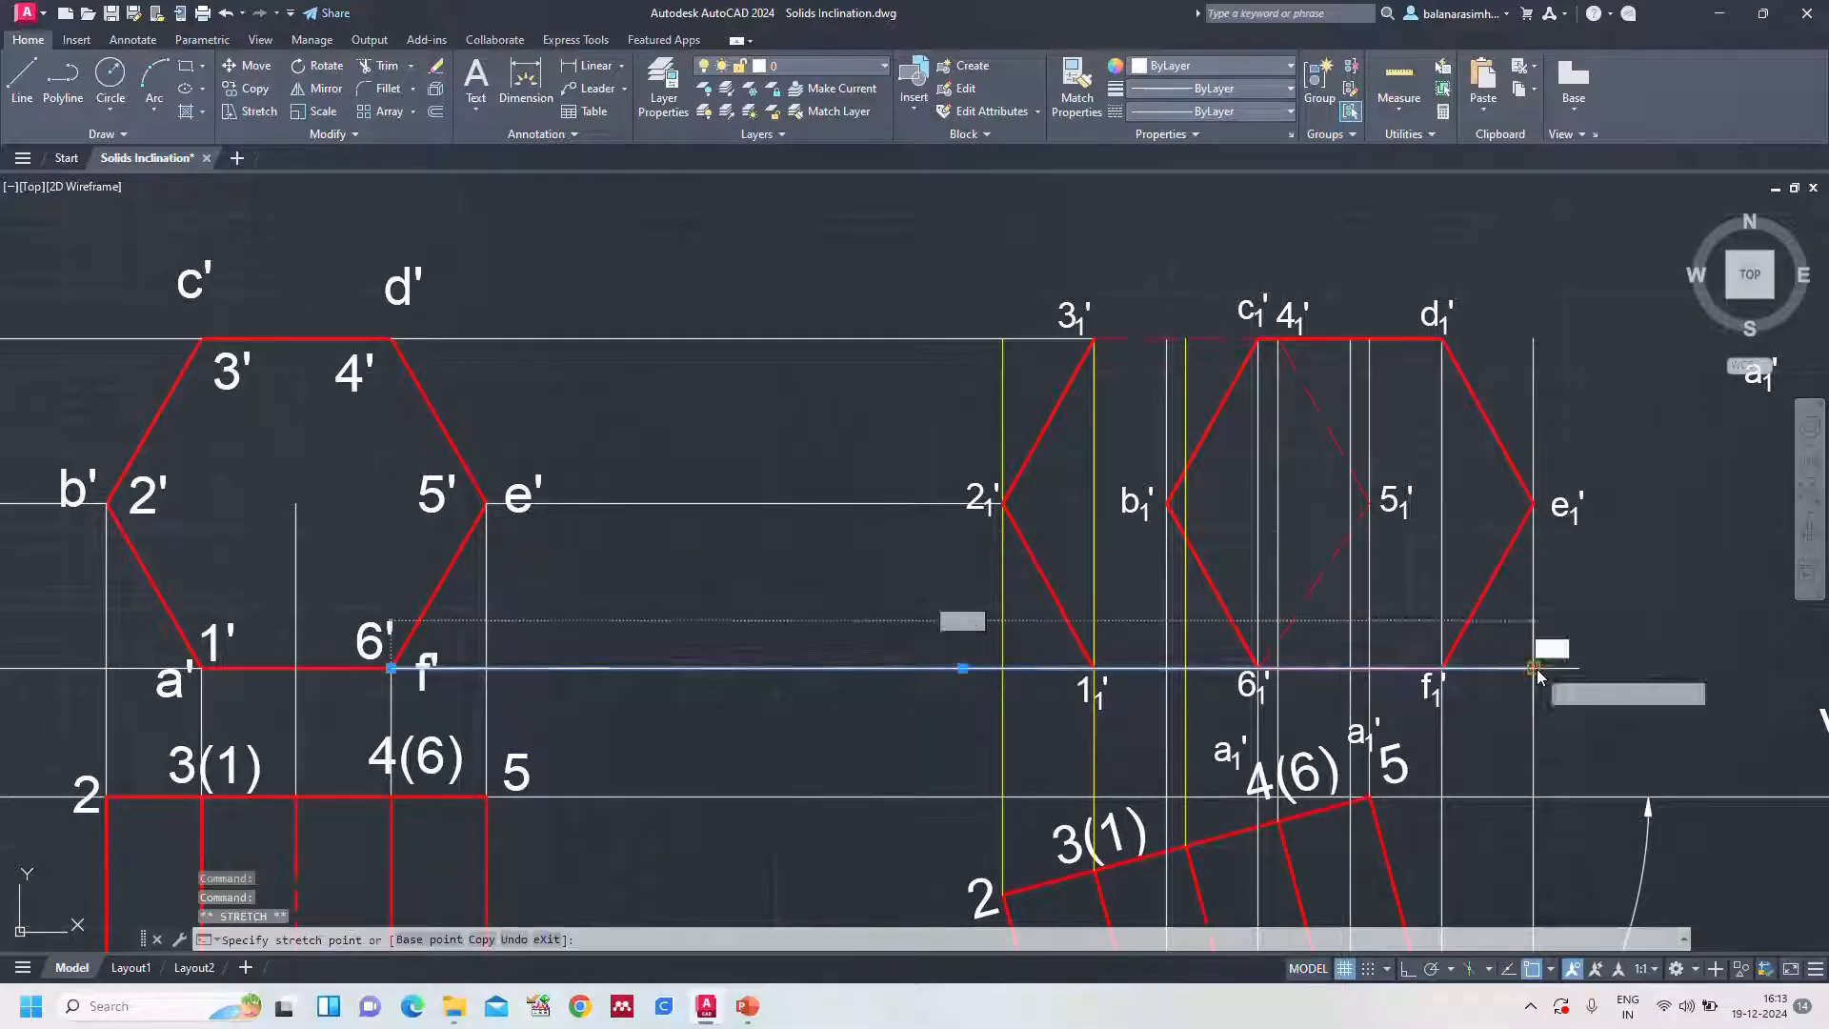
pyautogui.click(1093, 667)
pyautogui.press('Escape')
# Examine the whole drawing and the 75° front view, and compare them with the Hexagonal Prism slide in PowerPoint
pyautogui.write('z')
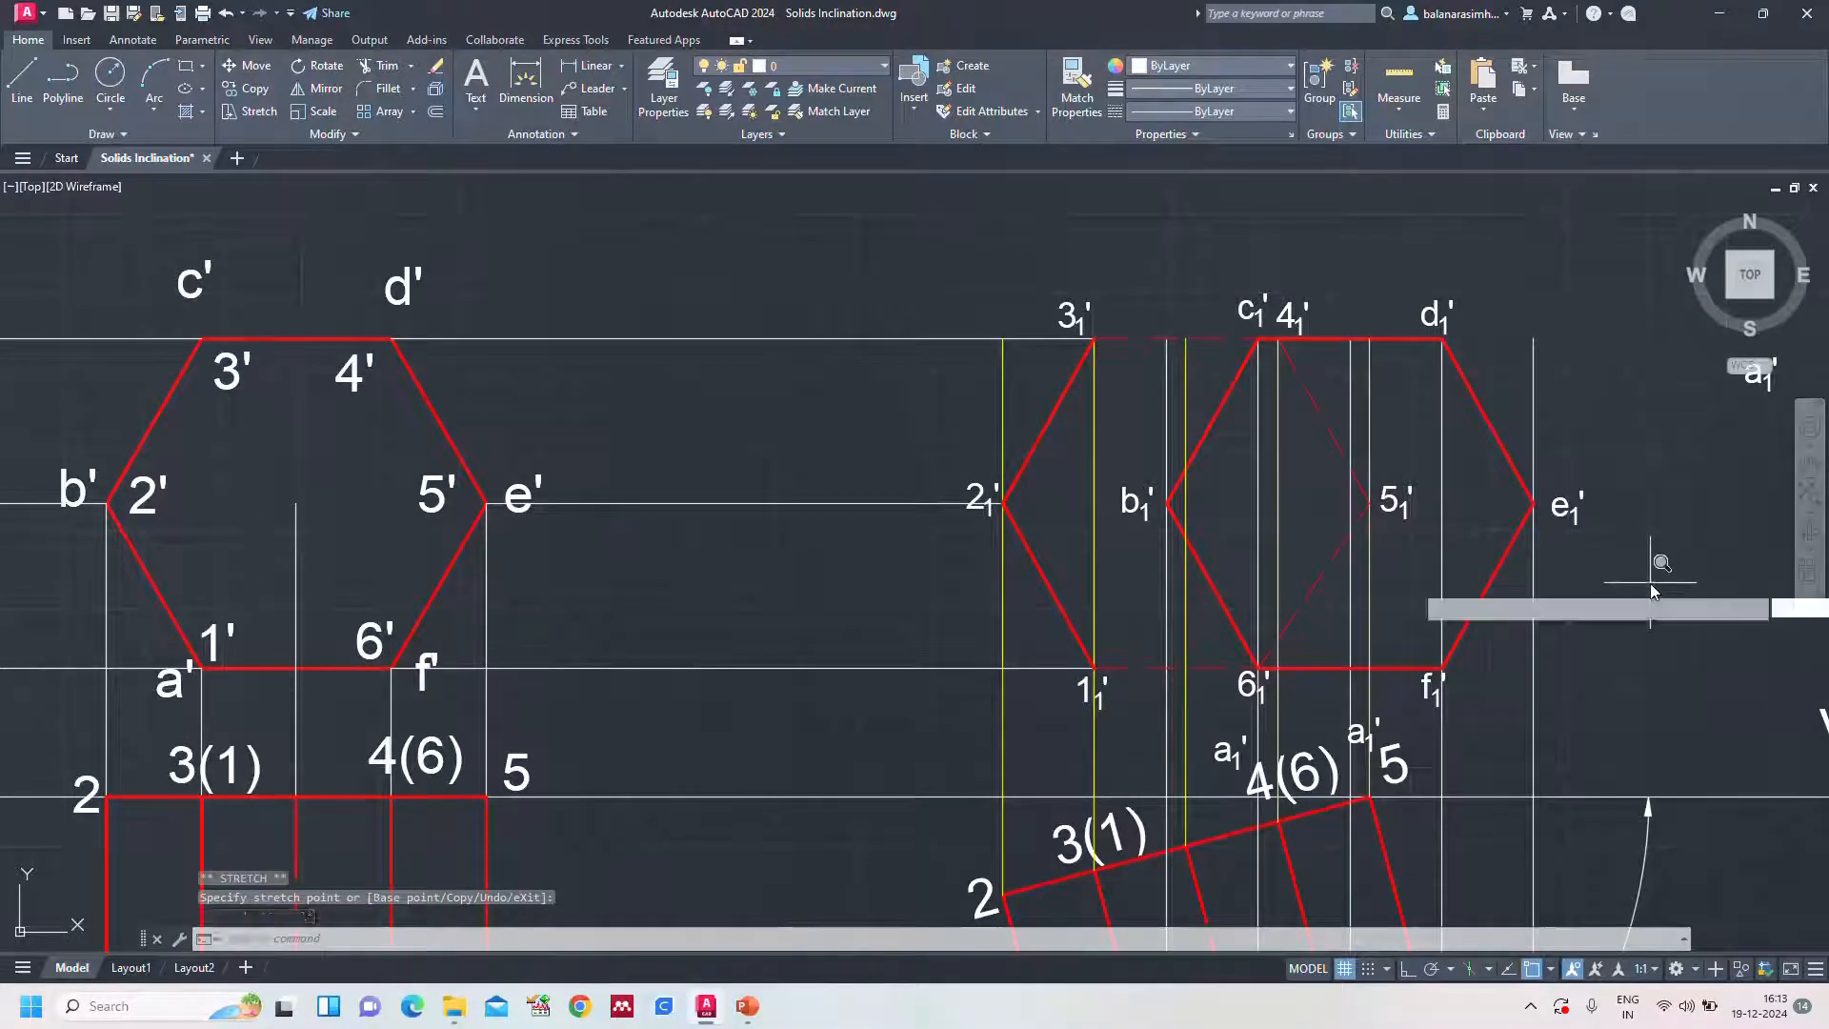
pyautogui.press('Return')
pyautogui.write('e')
pyautogui.press('Return')
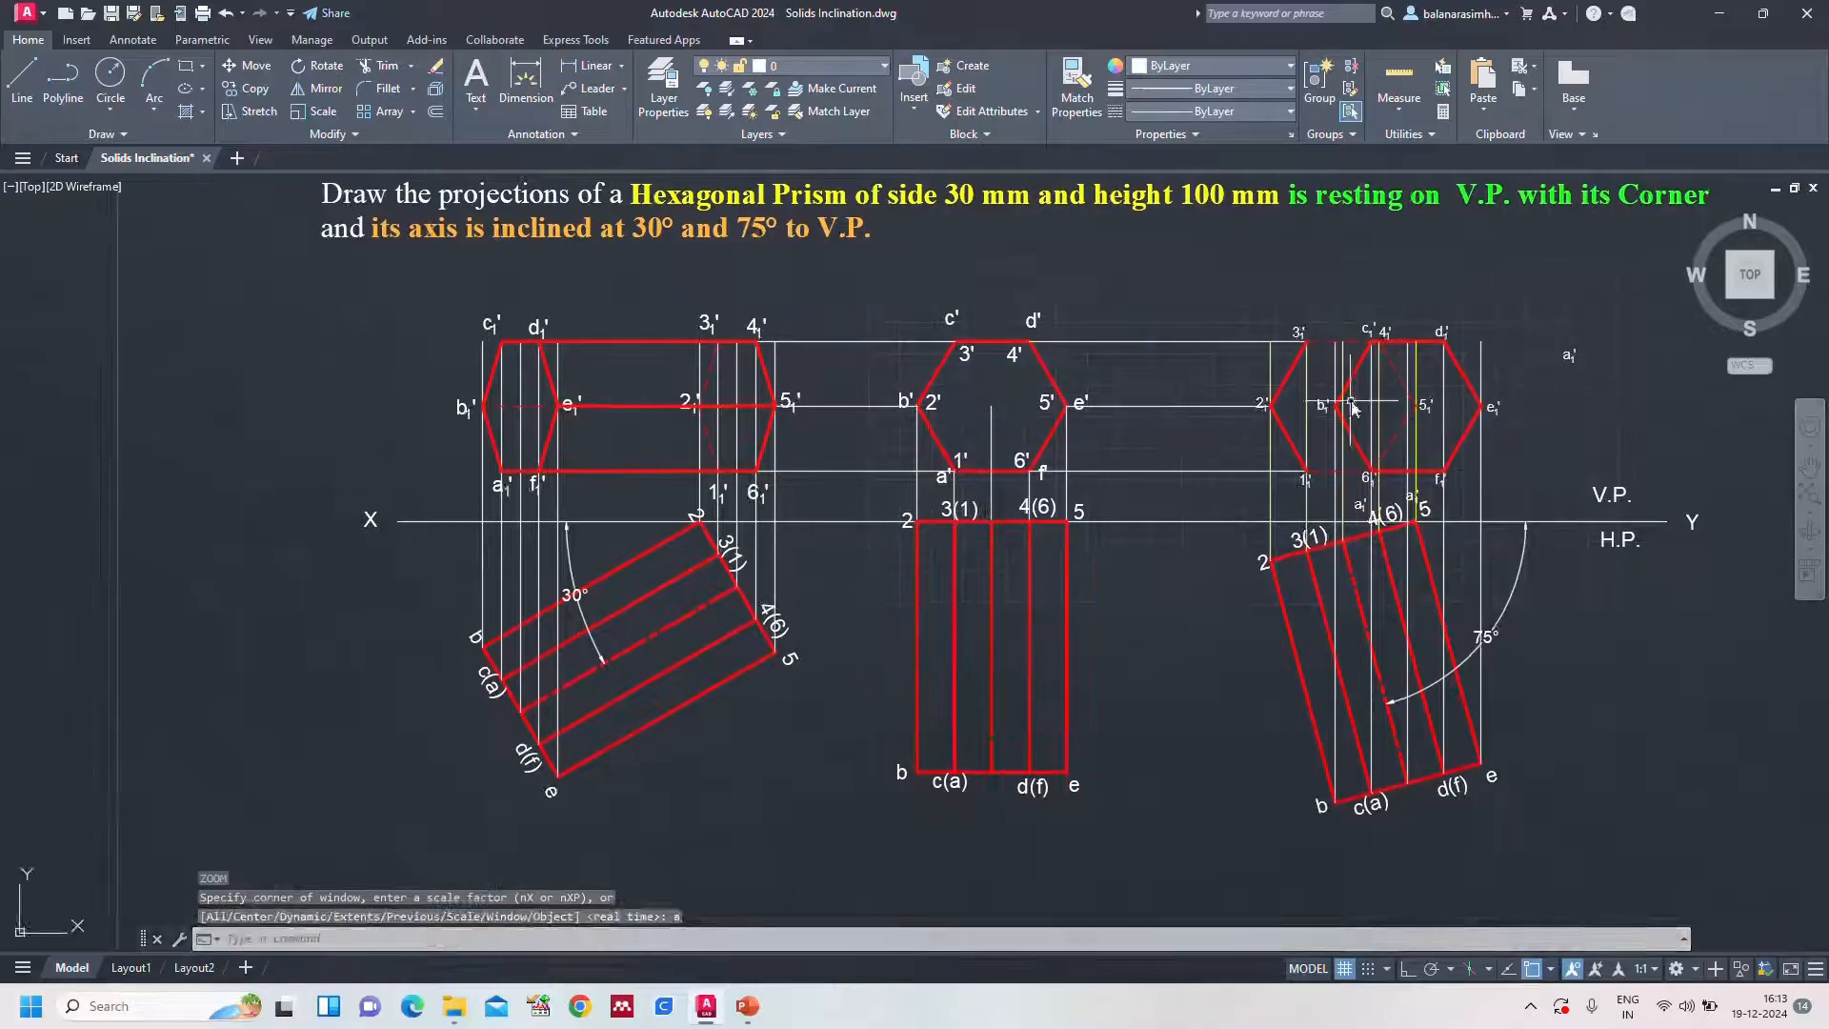
pyautogui.scroll(2, 1368, 420)
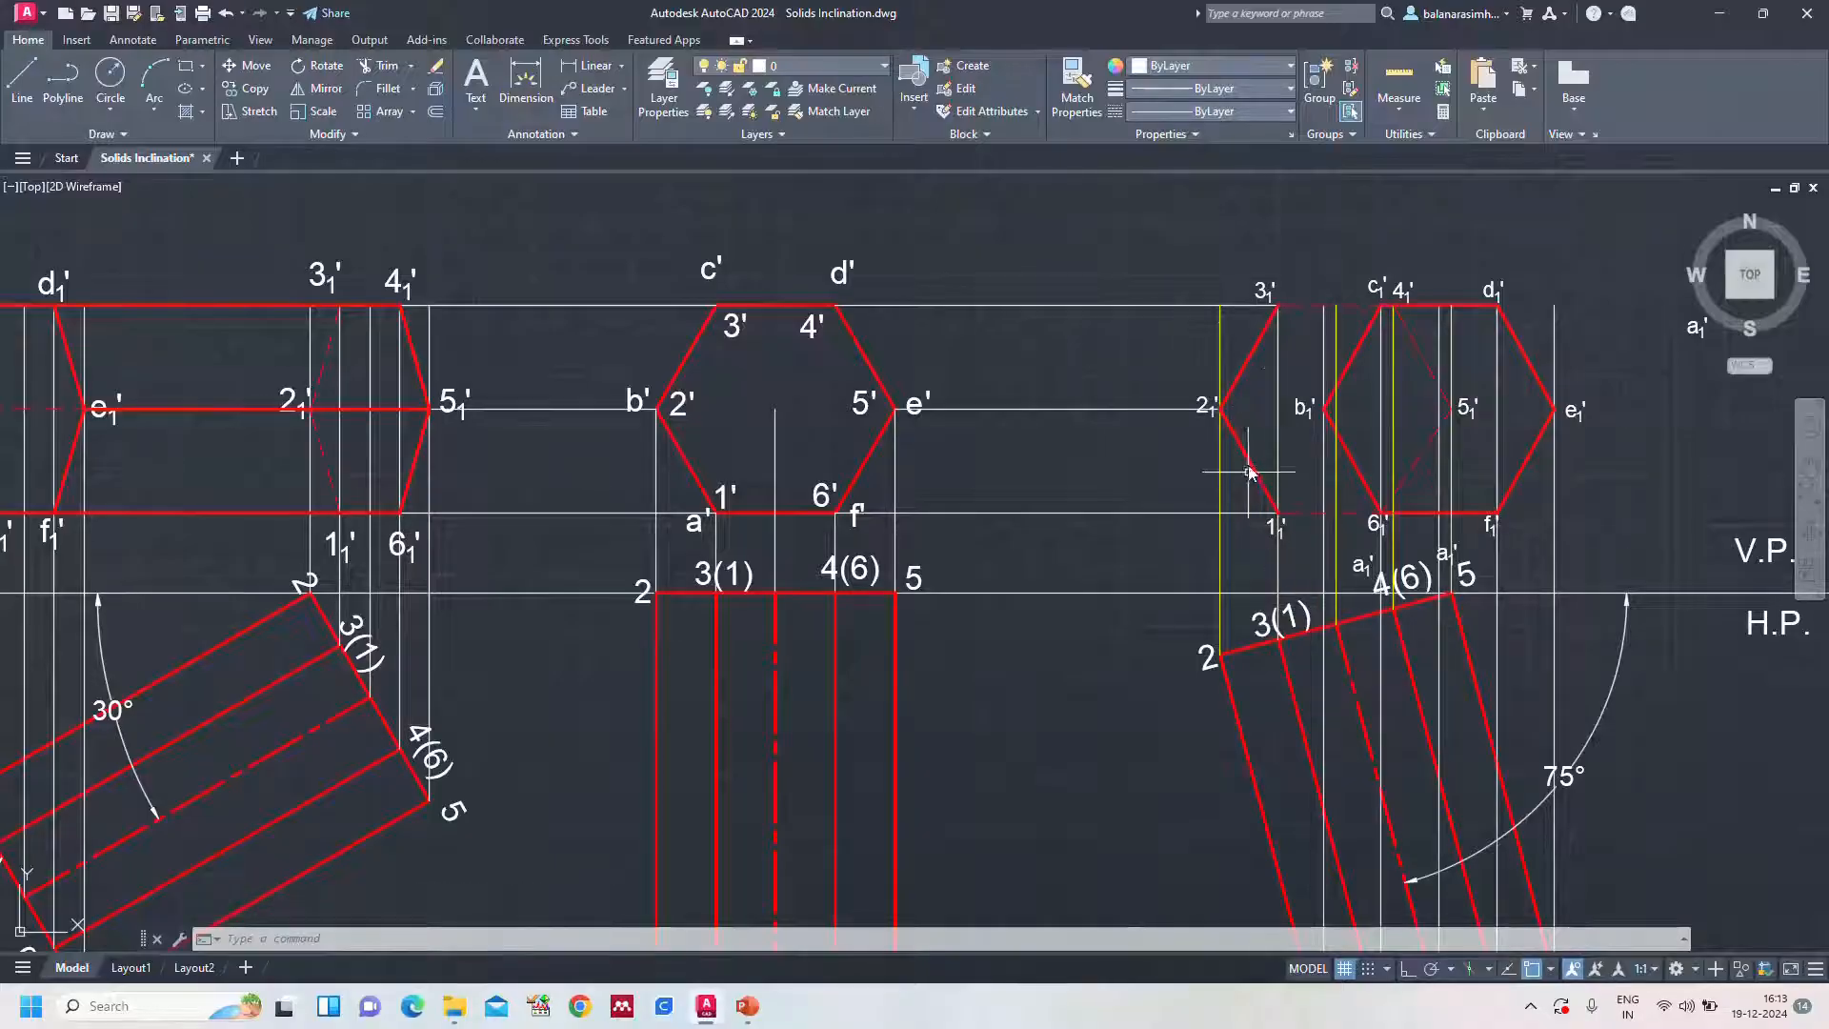
pyautogui.scroll(-2, 1320, 700)
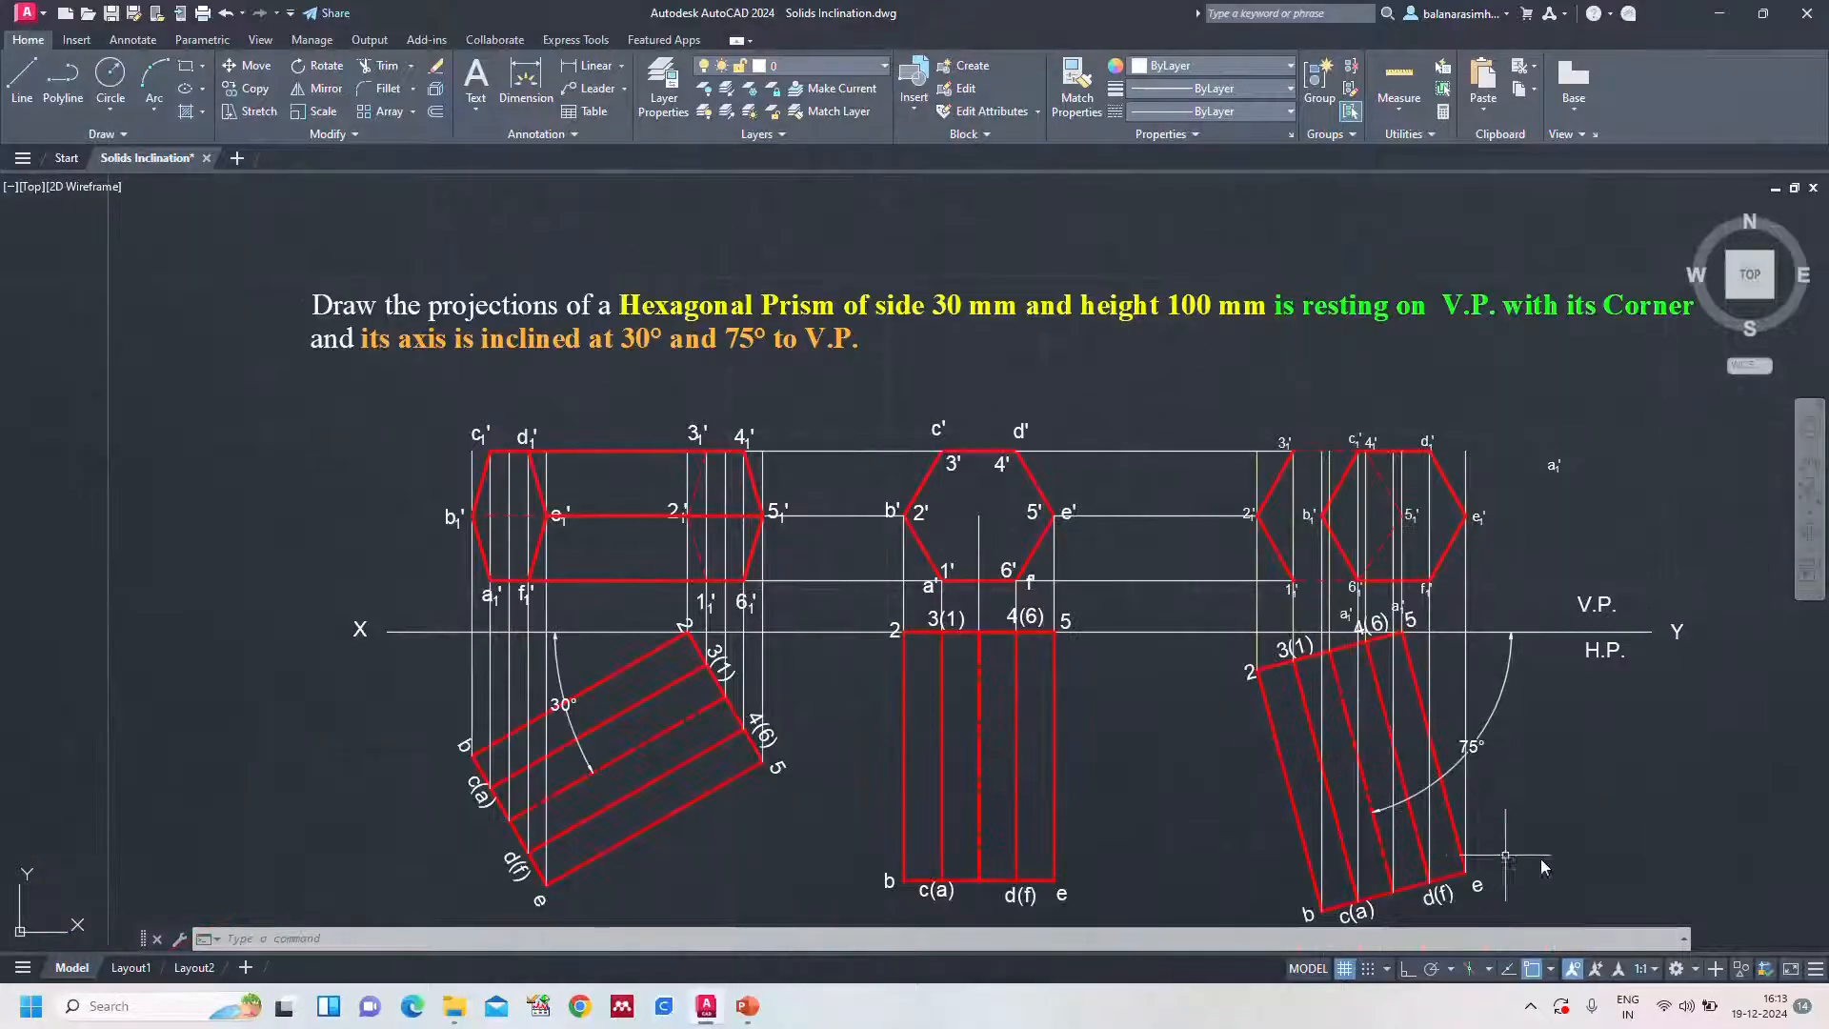
pyautogui.scroll(2, 1587, 817)
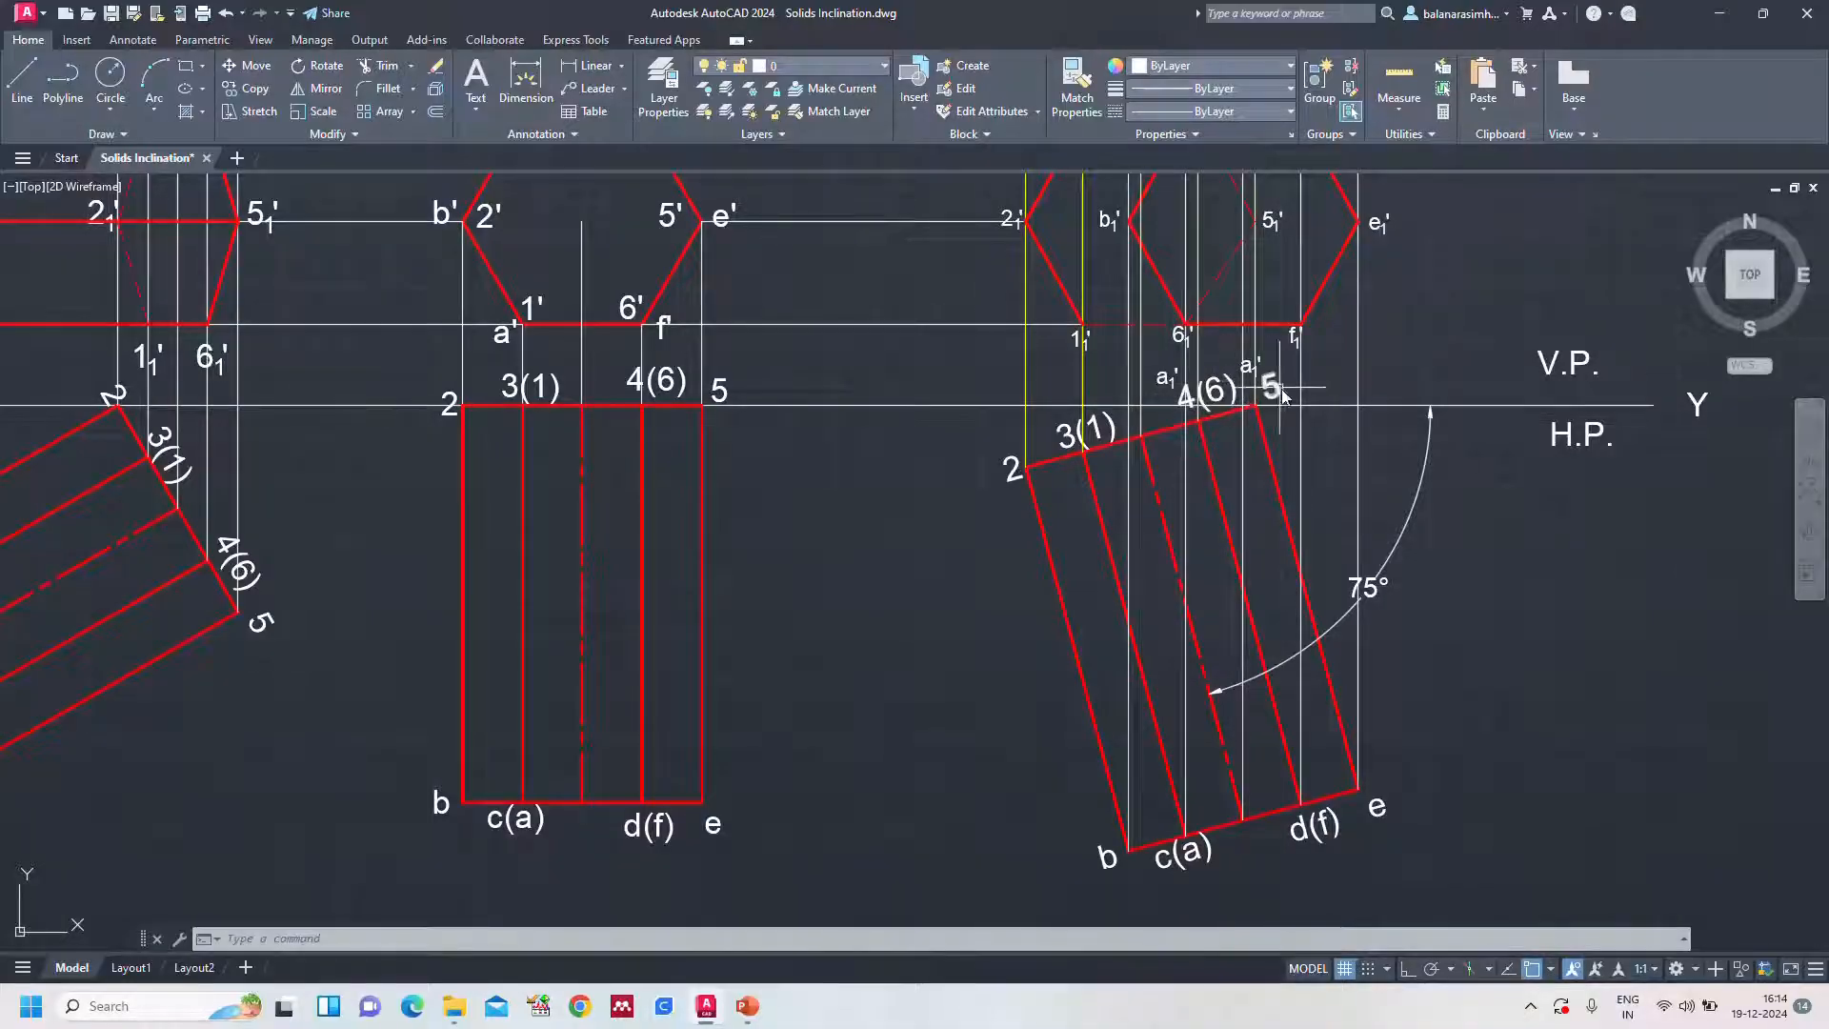
pyautogui.moveTo(1514, 567); pyautogui.dragTo(1437, 743, button='middle')
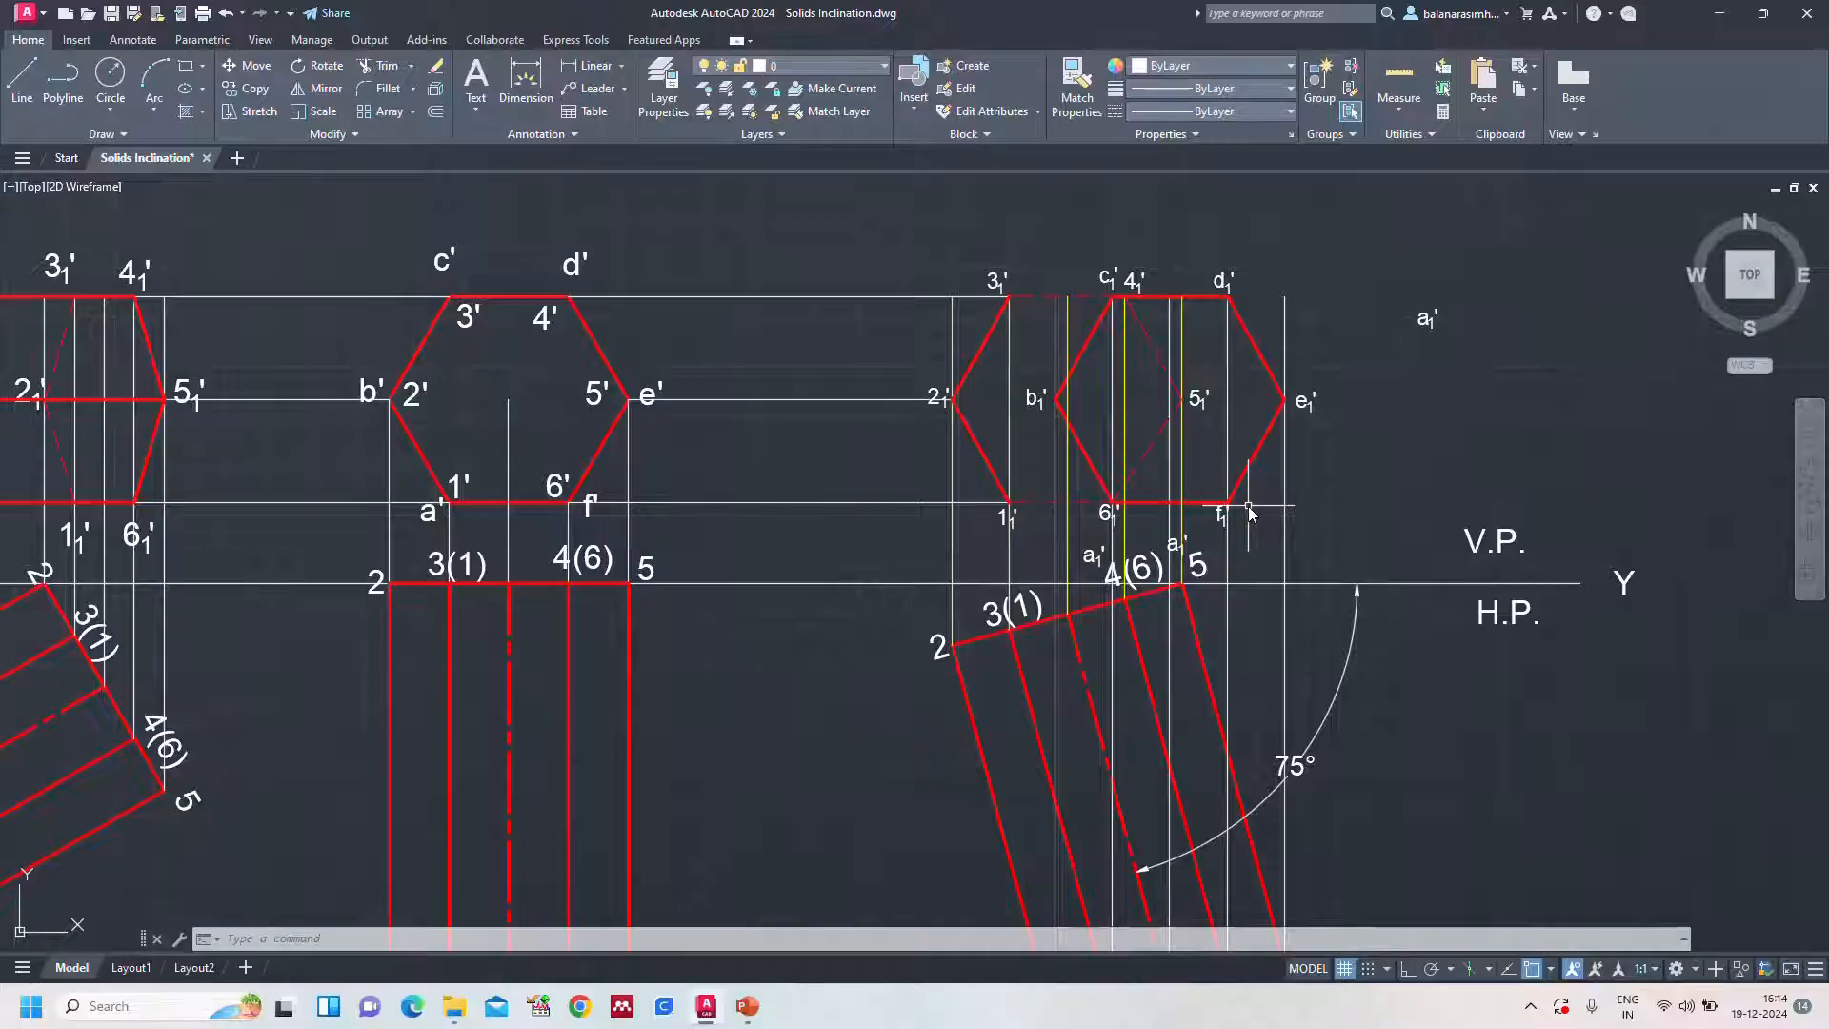
pyautogui.press('Return')
pyautogui.write('a')
pyautogui.press('Return')
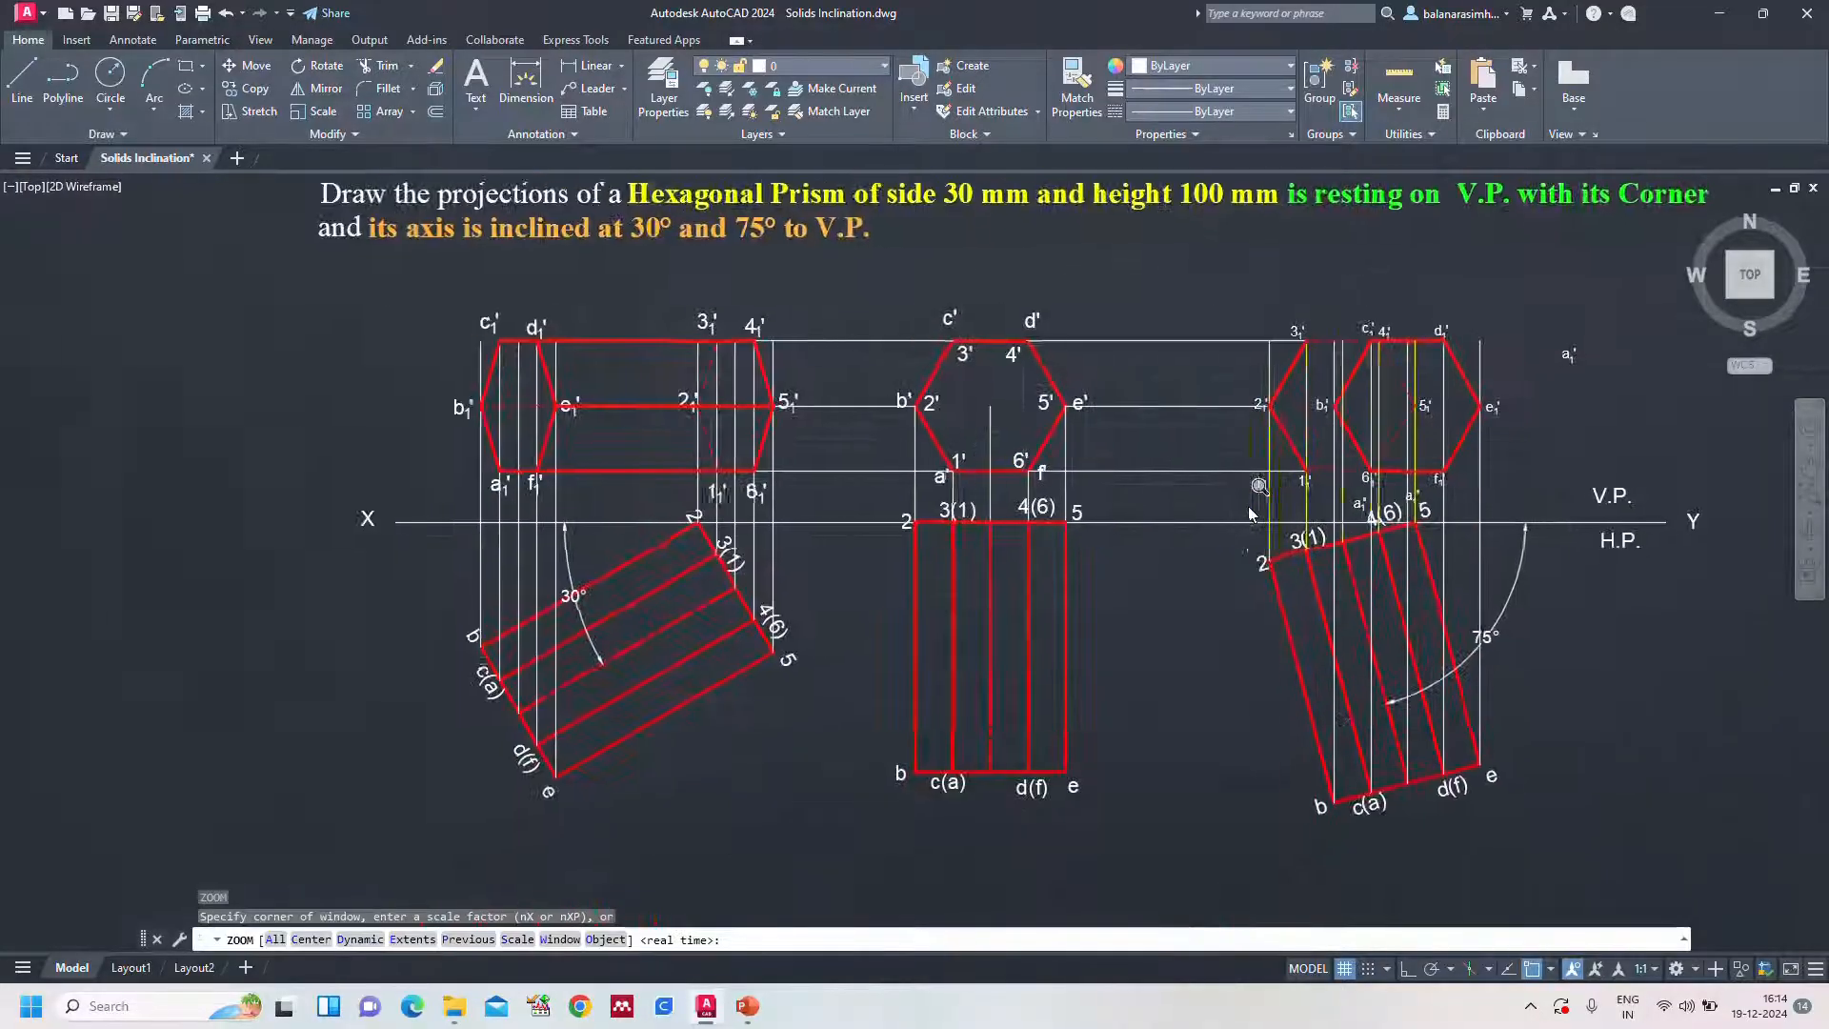
pyautogui.scroll(5, 1441, 376)
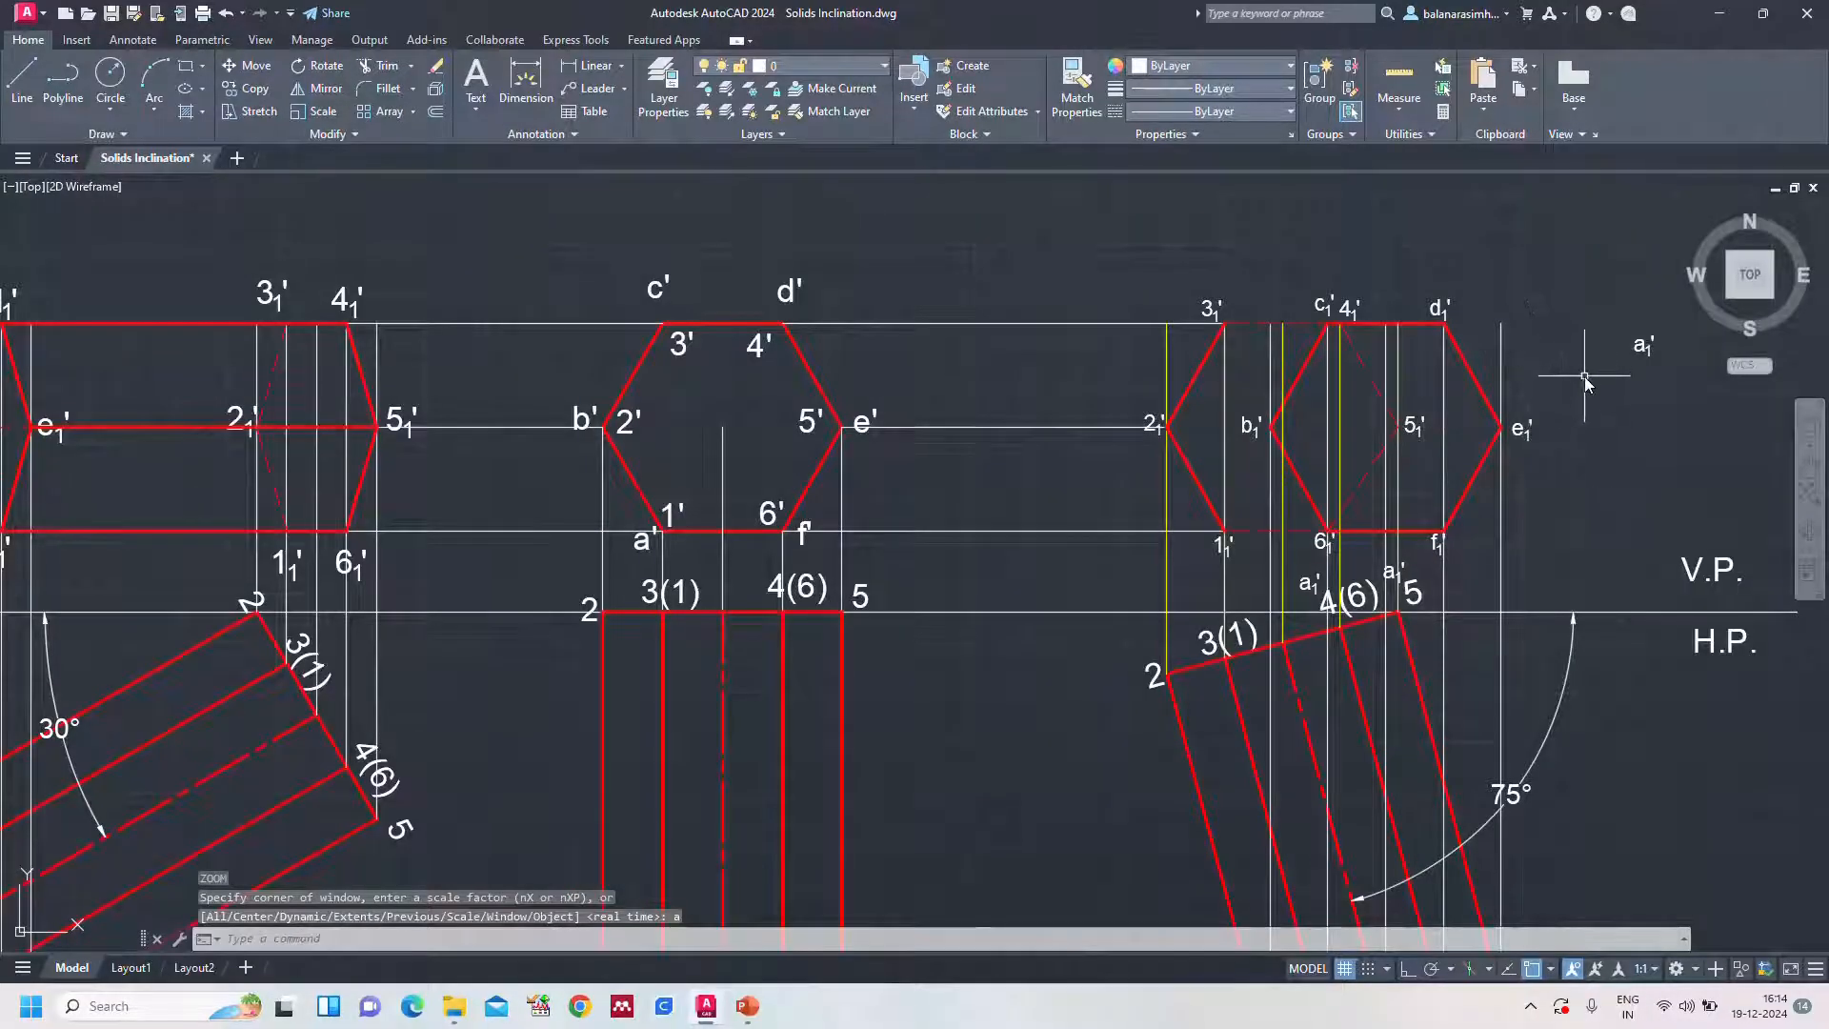
pyautogui.moveTo(1585, 379); pyautogui.dragTo(1159, 413, button='middle')
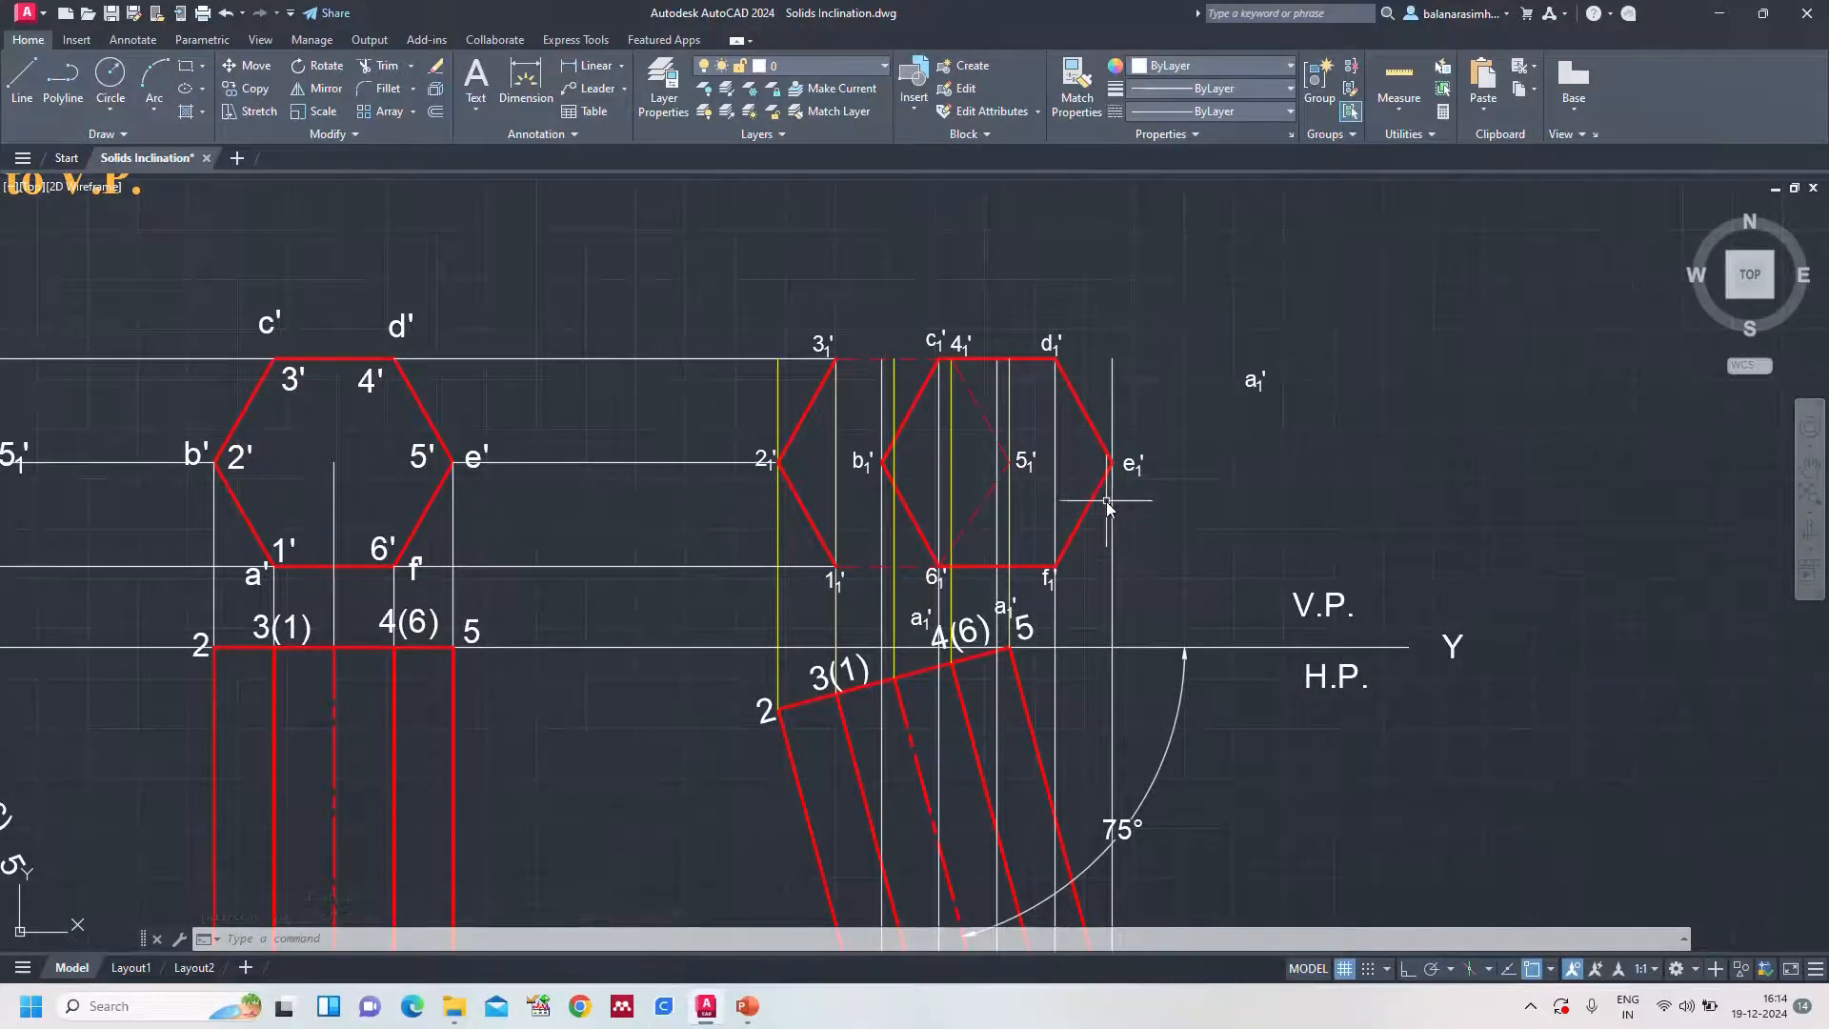
pyautogui.click(749, 1012)
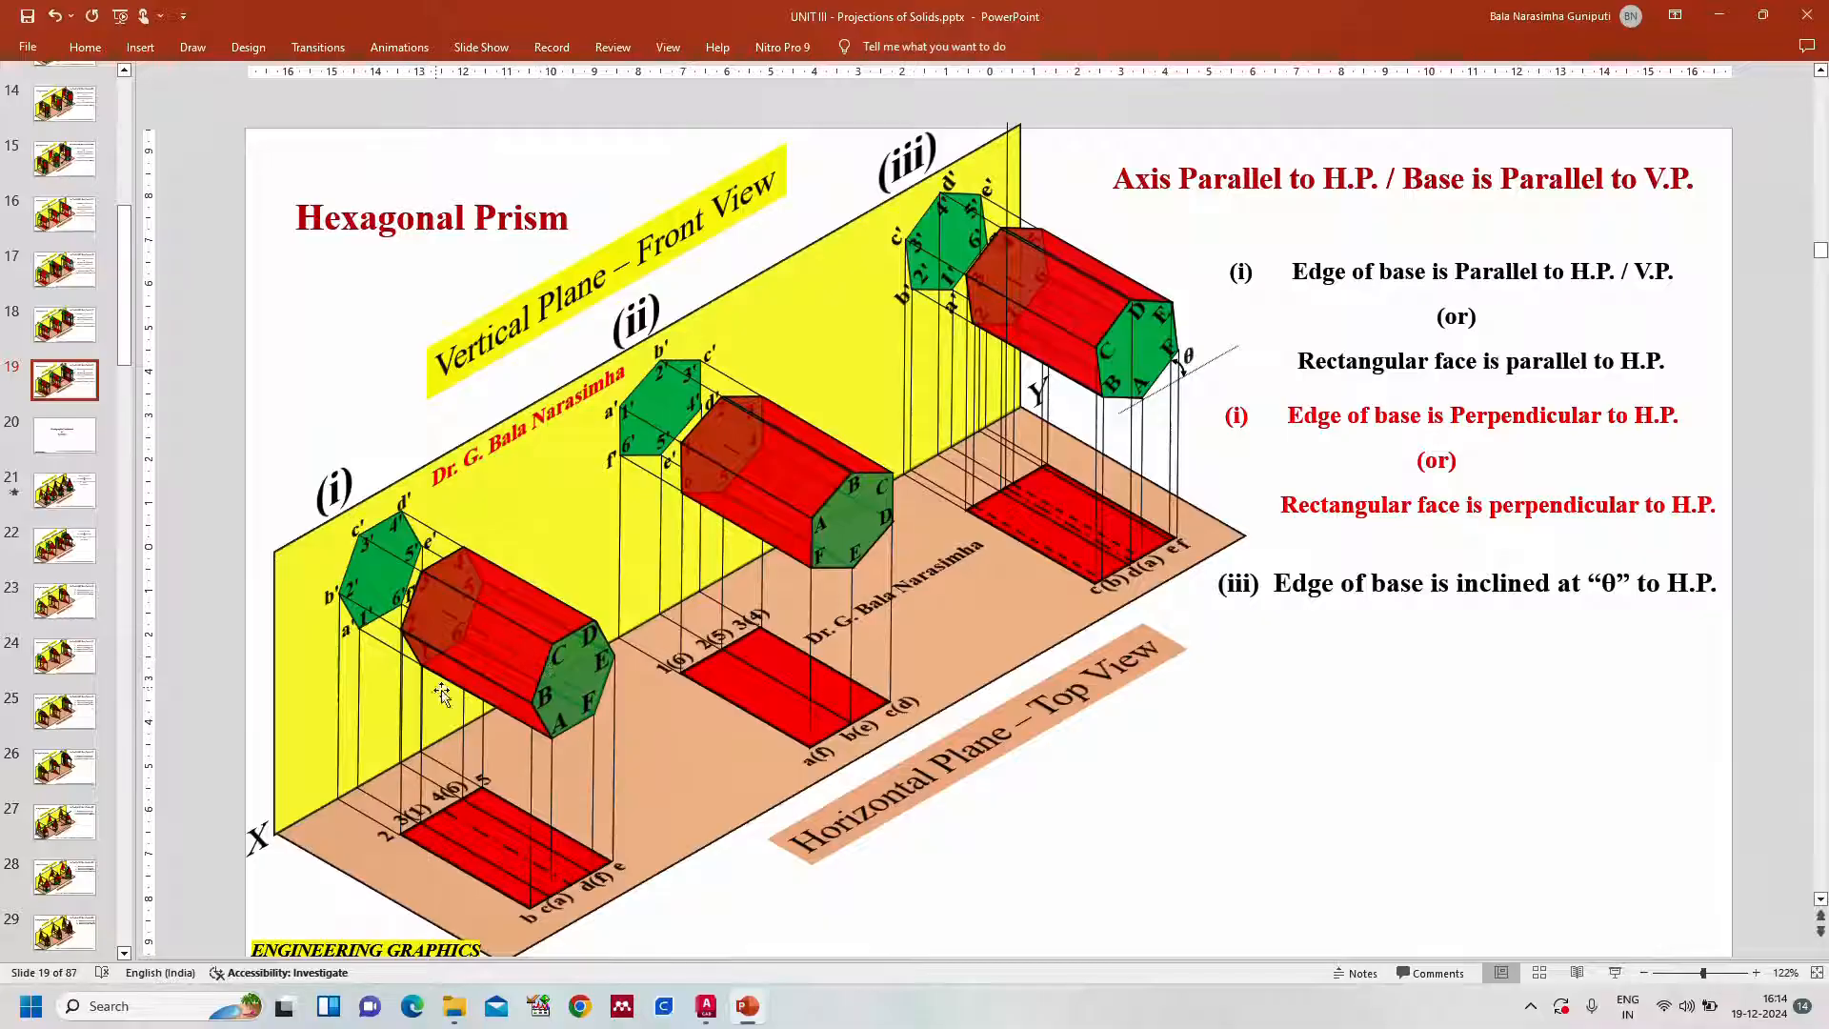
pyautogui.click(706, 1006)
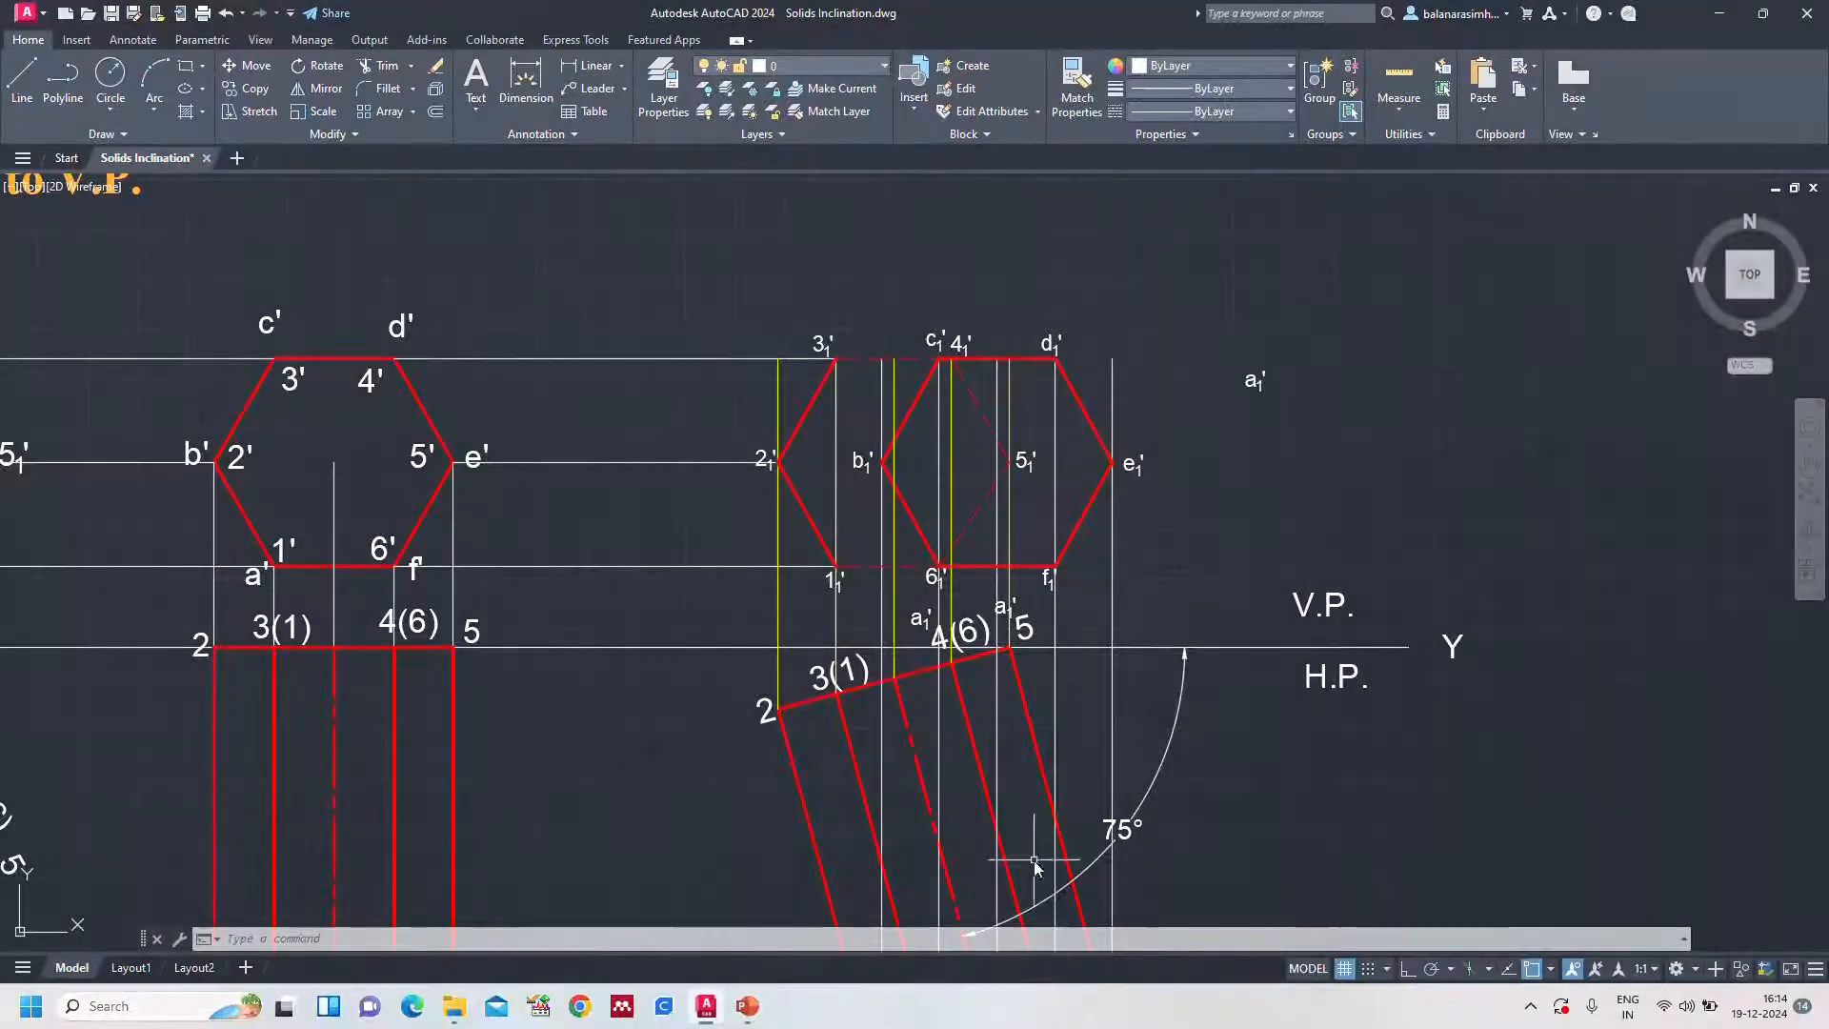
# Draw a line joining corners b₁' and 2₁' in the 75° front view
pyautogui.scroll(-2, 1044, 743)
pyautogui.moveTo(1177, 825); pyautogui.dragTo(1222, 599, button='middle')
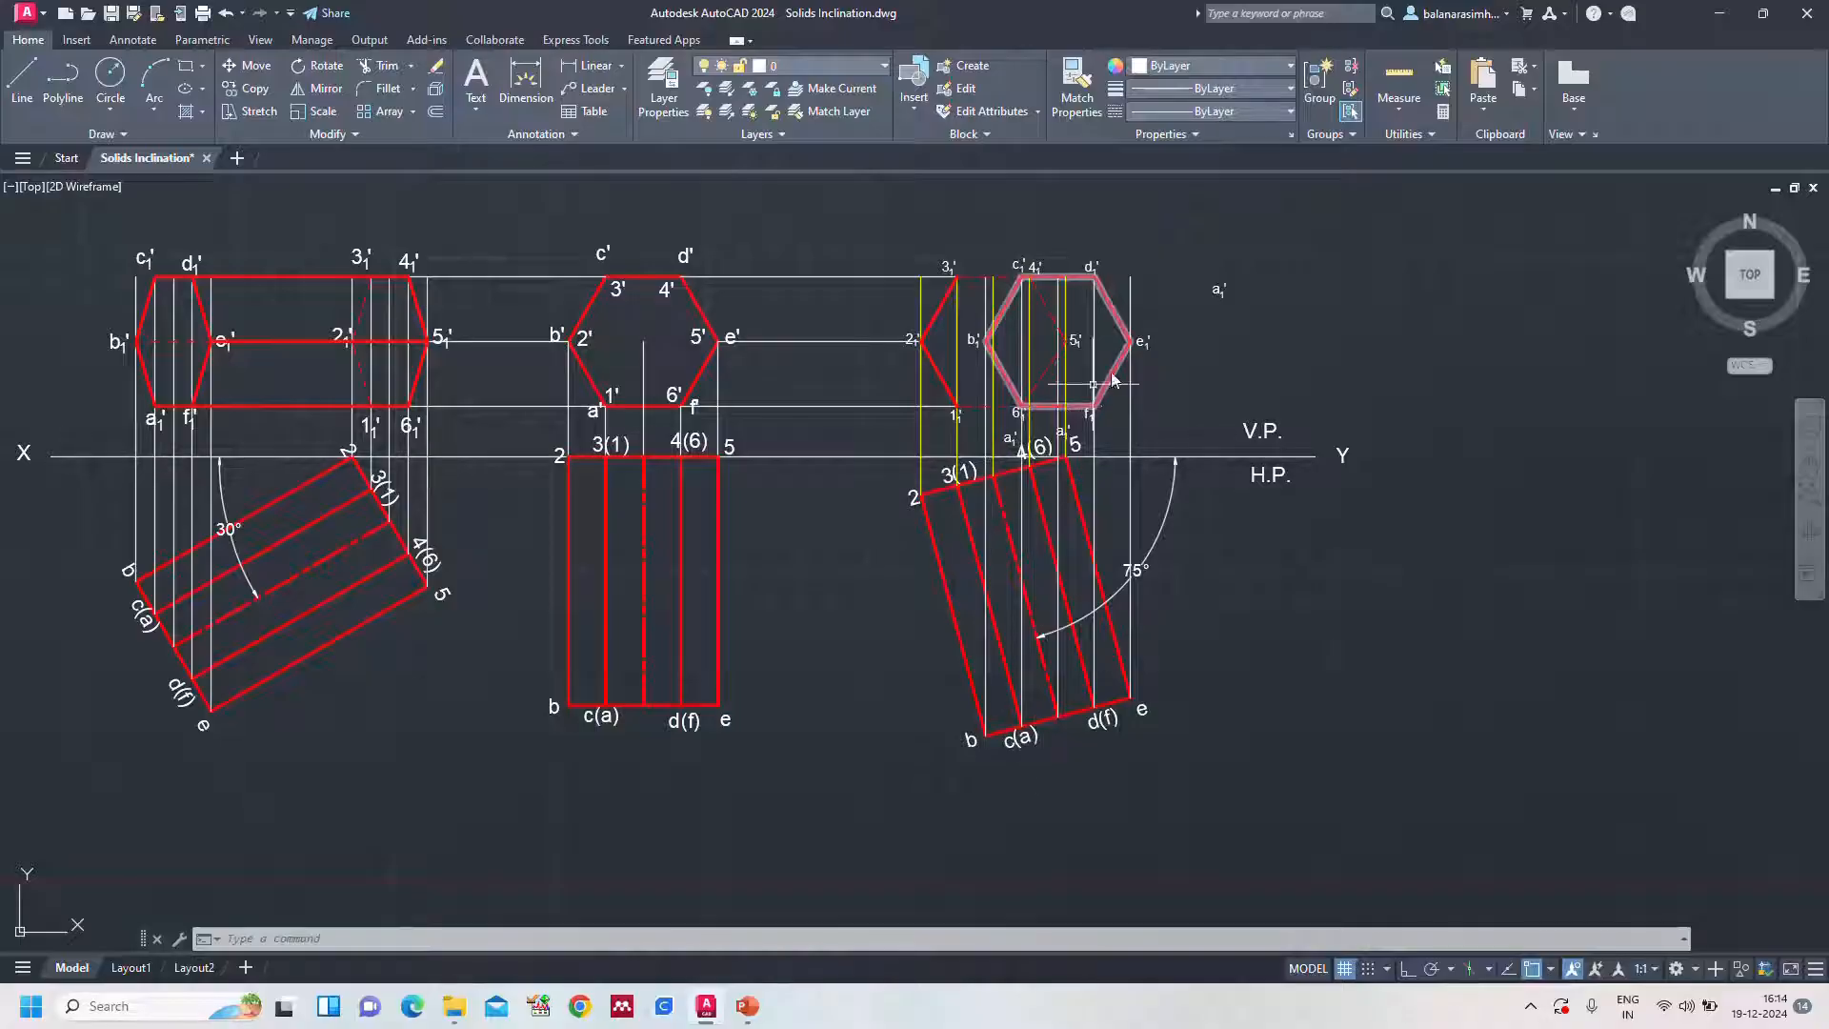
pyautogui.scroll(2, 1212, 407)
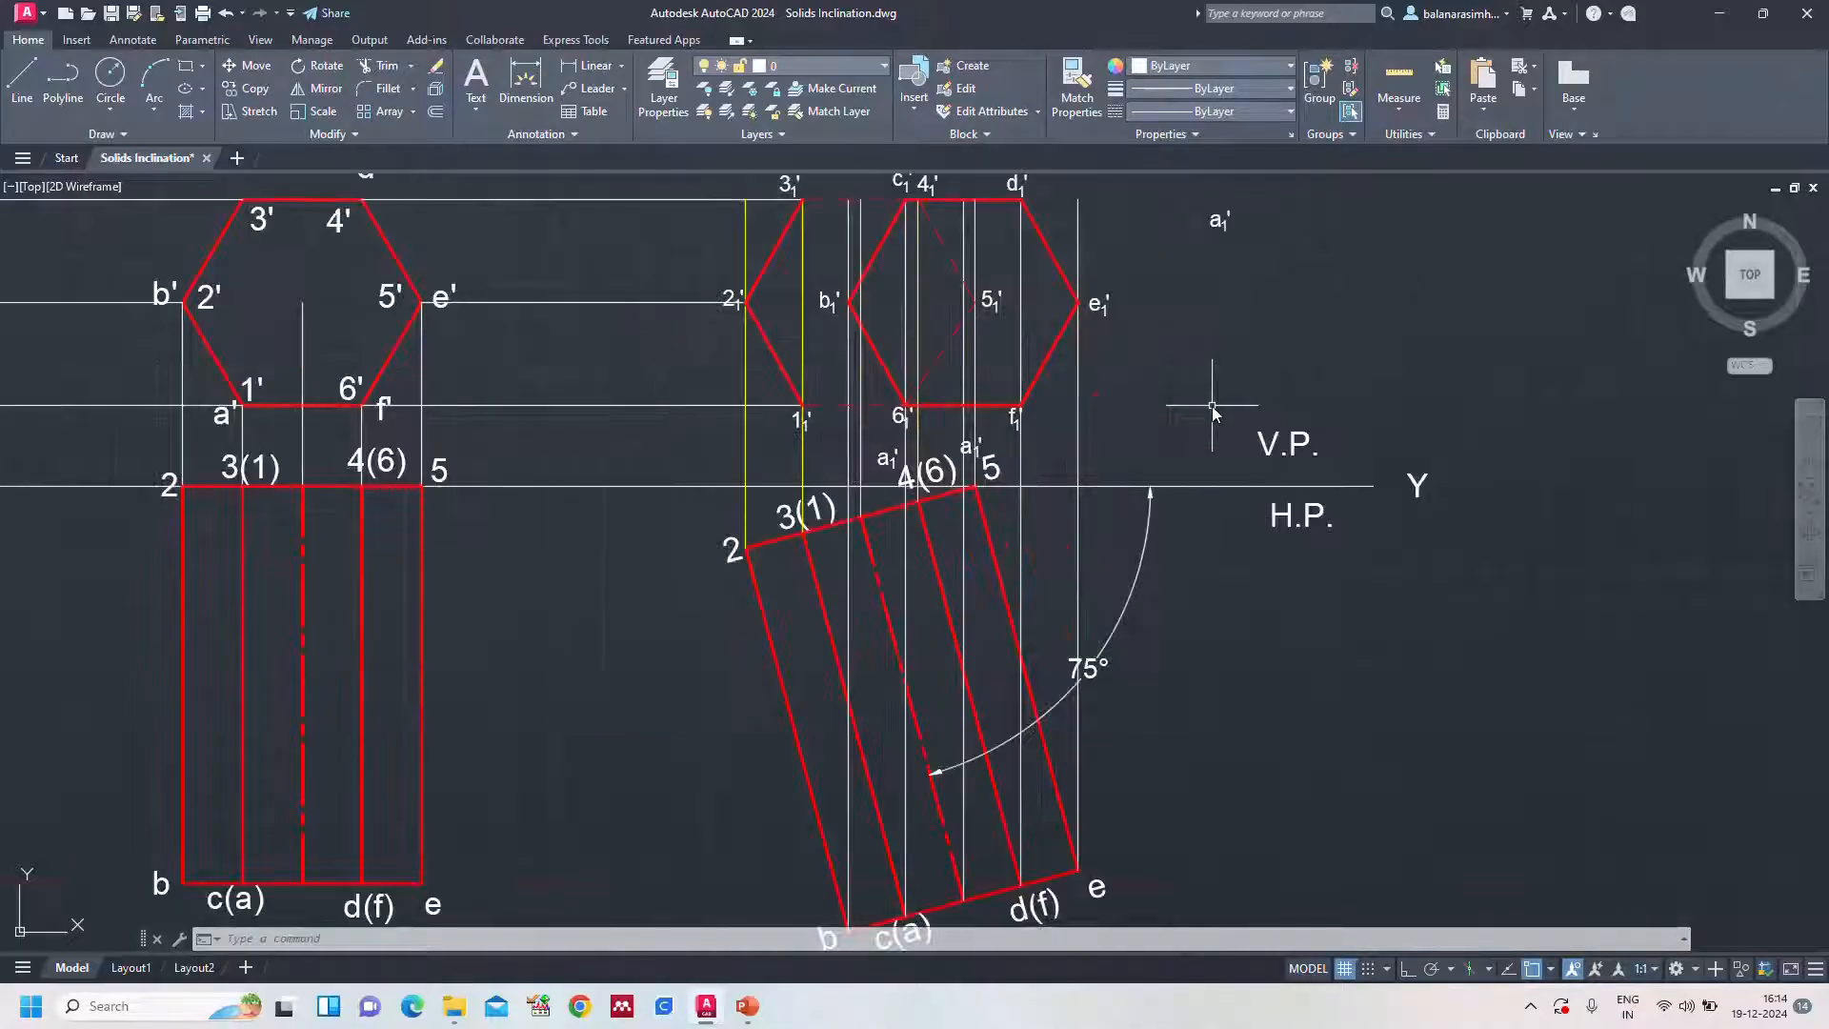
pyautogui.write('l')
pyautogui.press('Return')
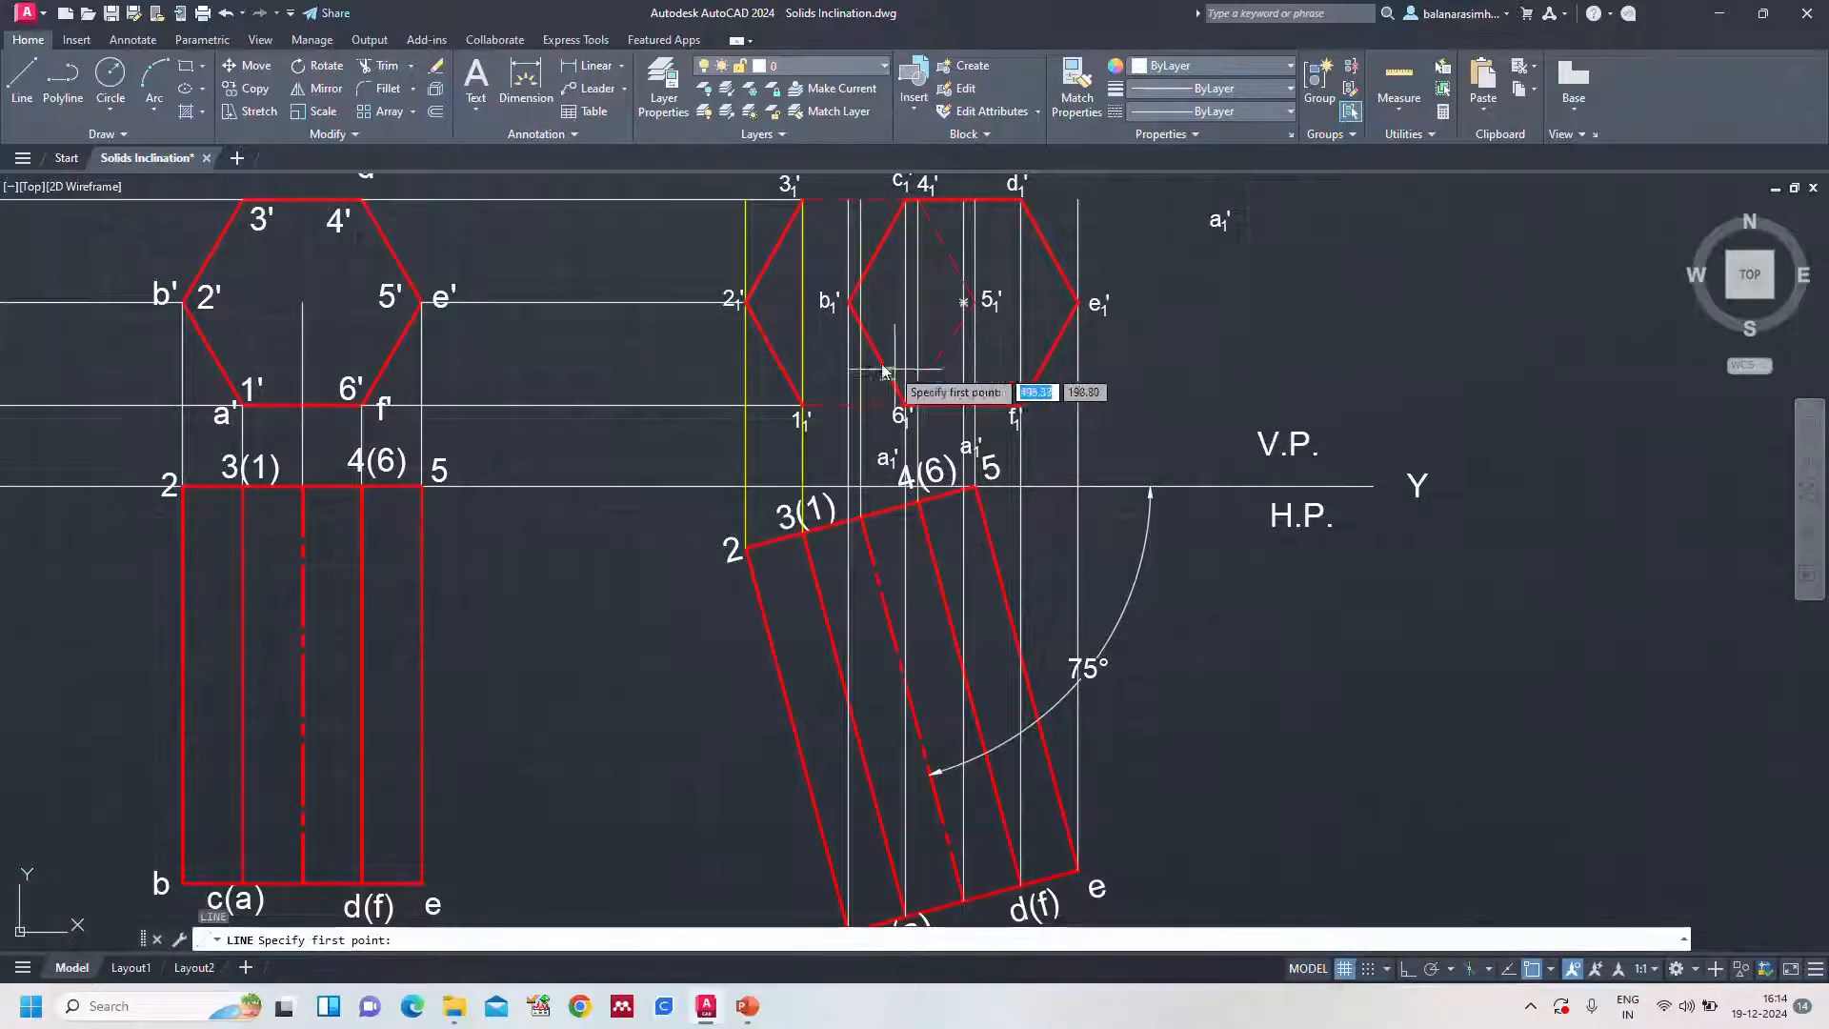
pyautogui.click(849, 303)
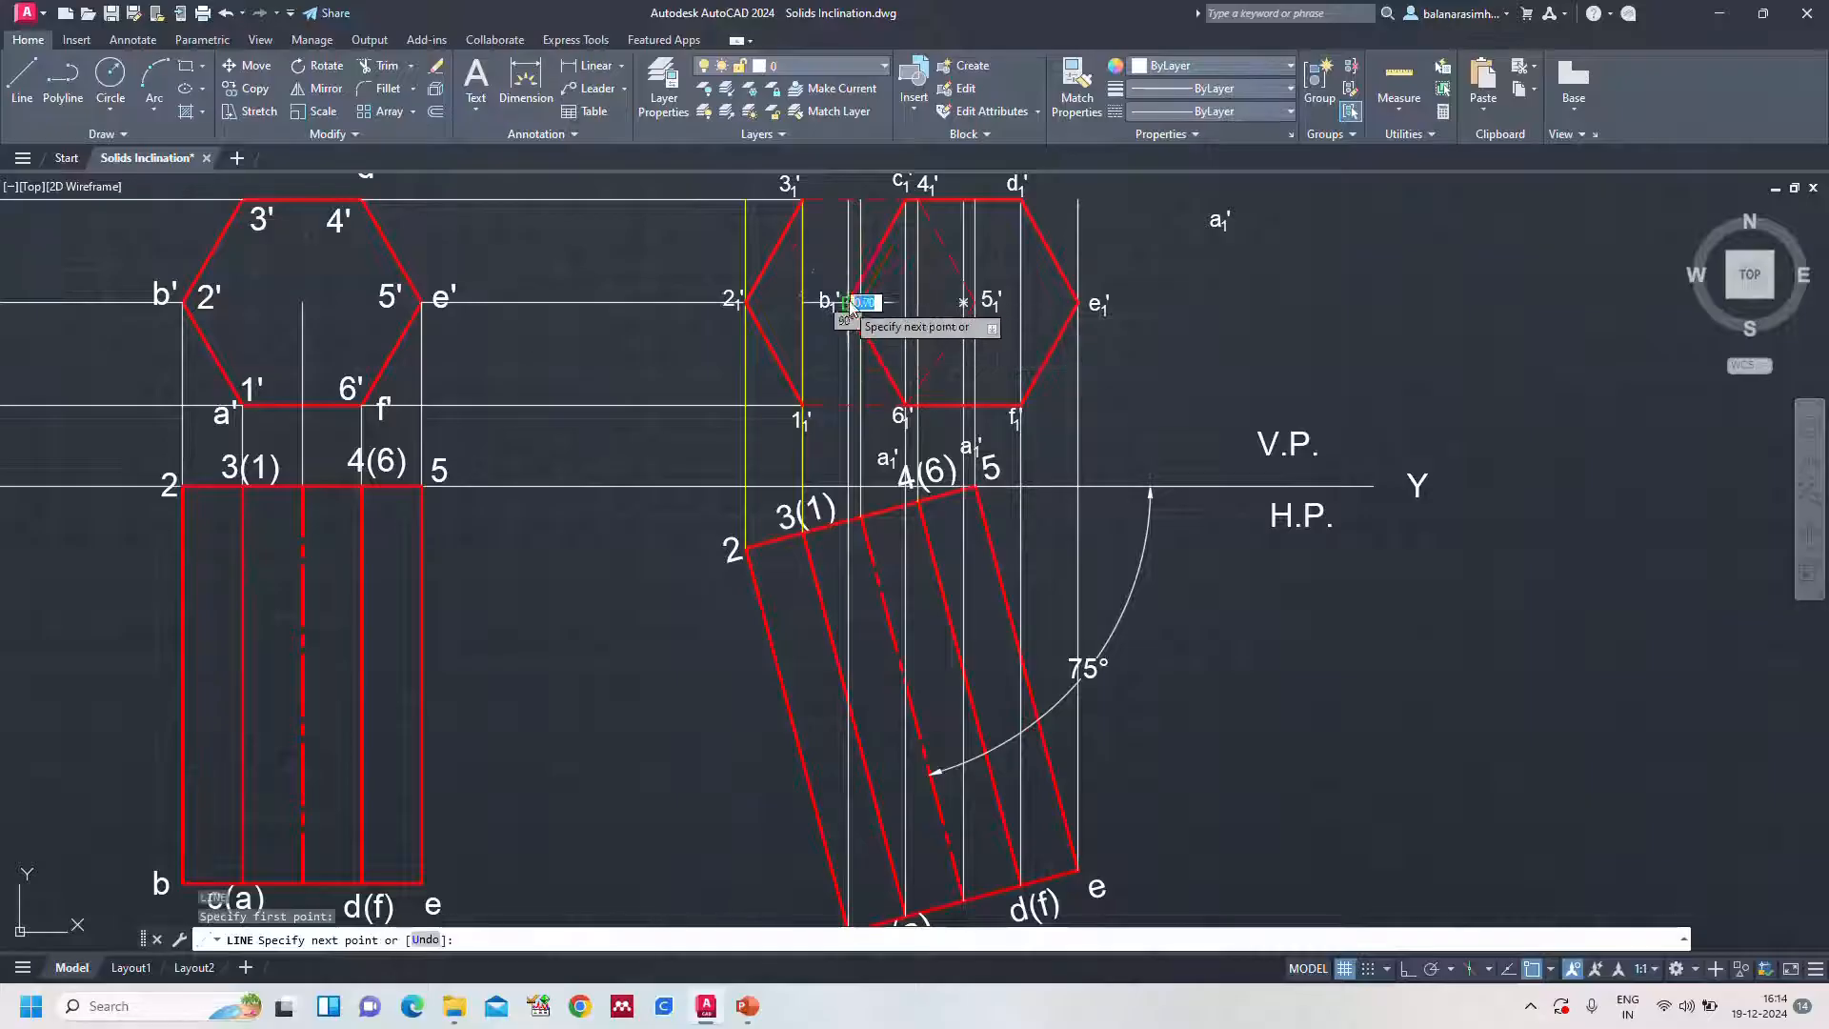
pyautogui.click(746, 303)
pyautogui.press('Return')
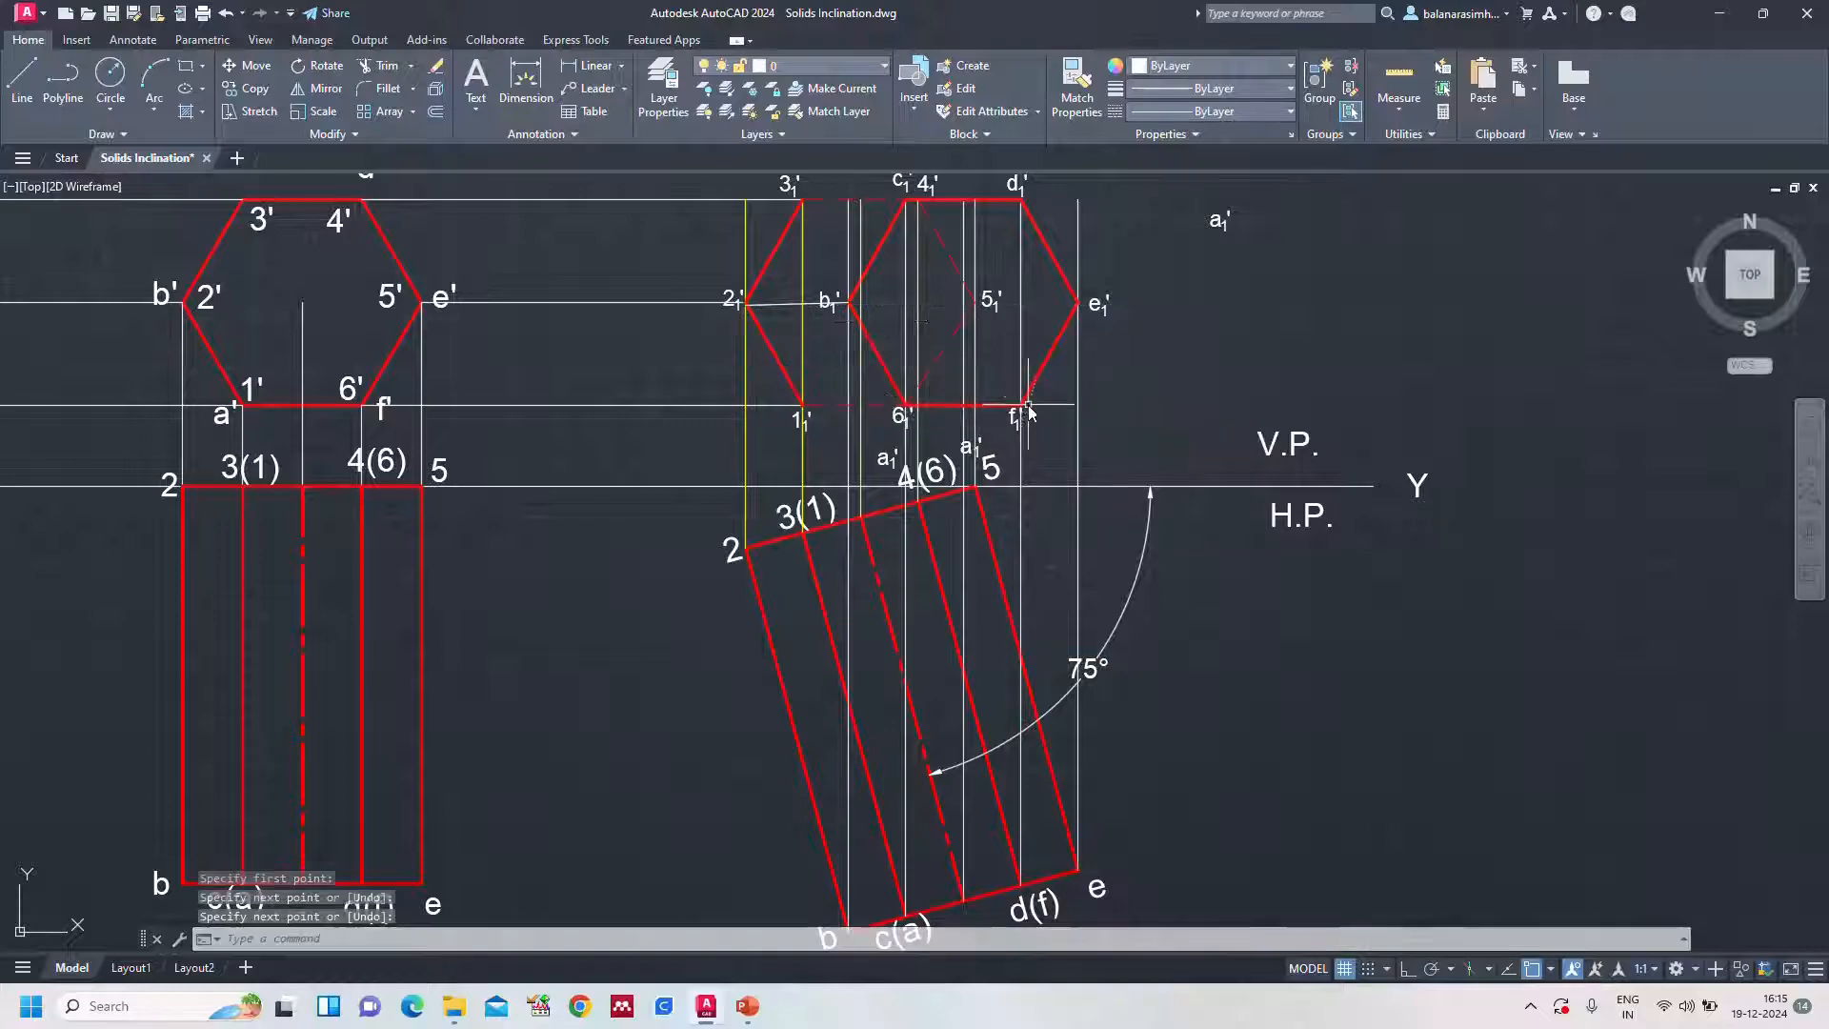
# Move the misaligned end of the b₁'–2₁' line exactly onto corner 2₁' so the line is horizontal
pyautogui.scroll(4, 872, 313)
pyautogui.click(633, 294)
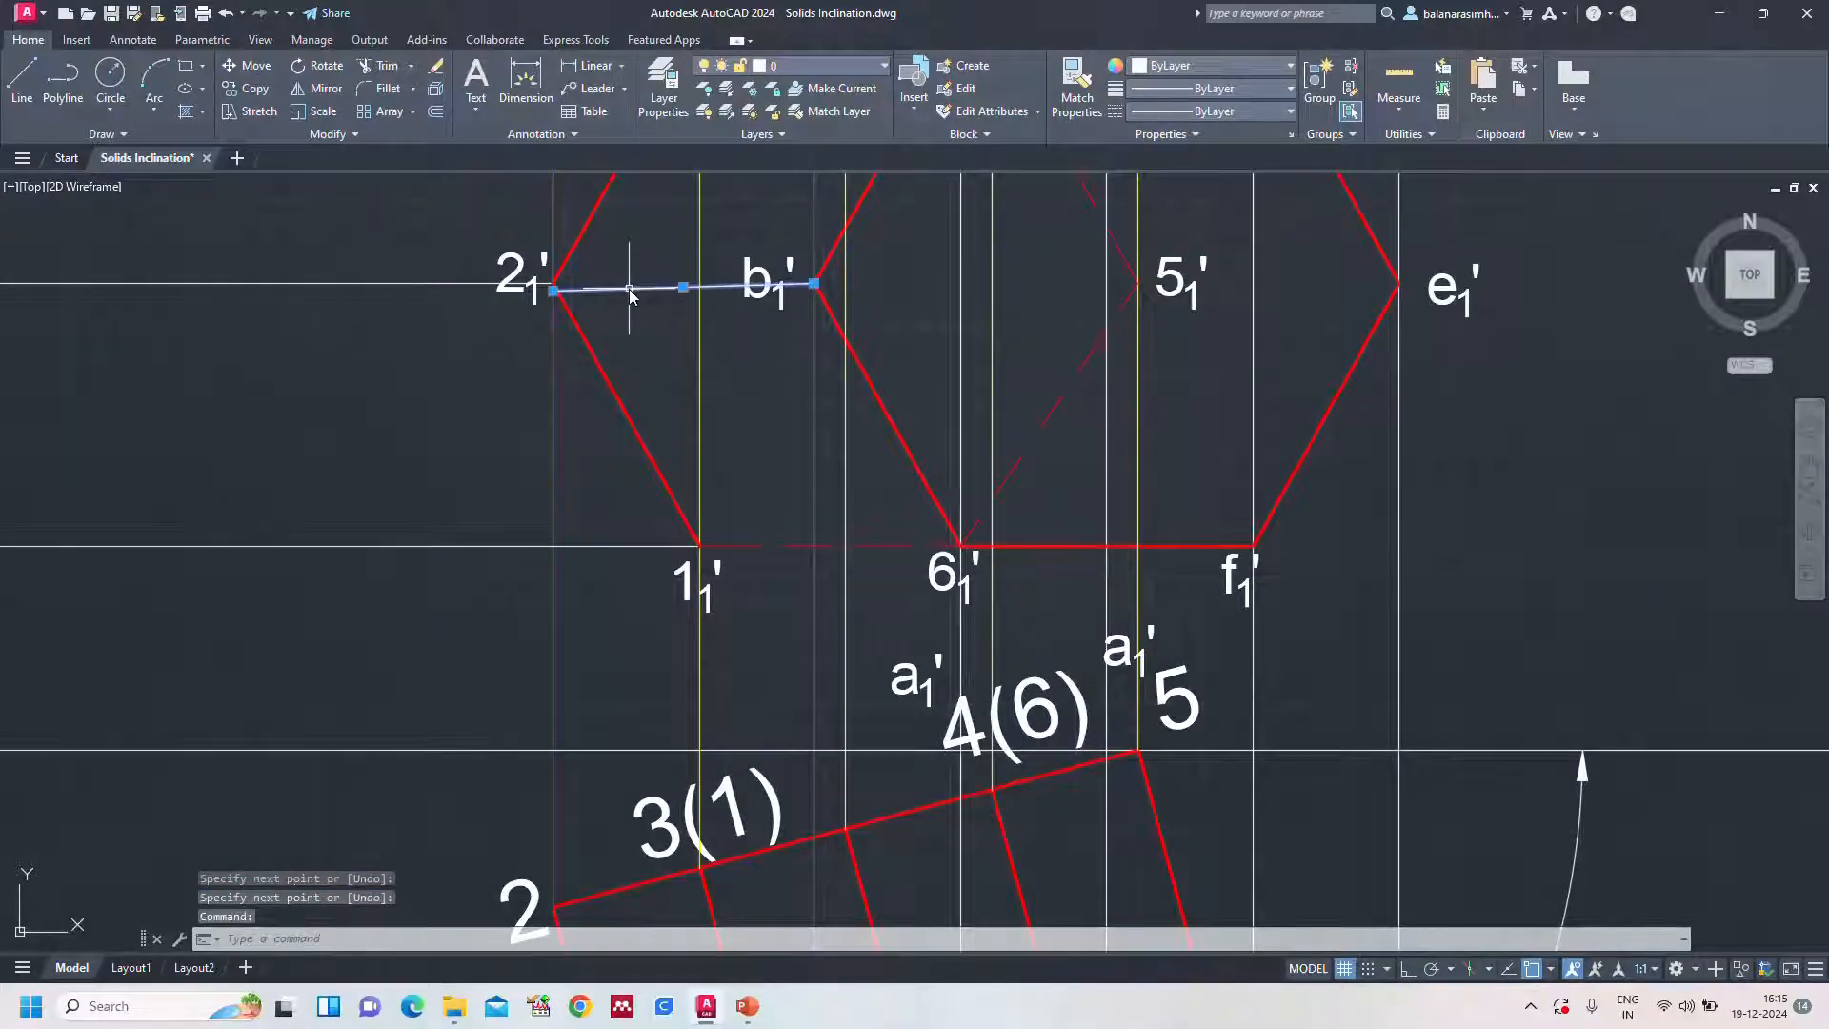
pyautogui.click(554, 289)
pyautogui.click(553, 282)
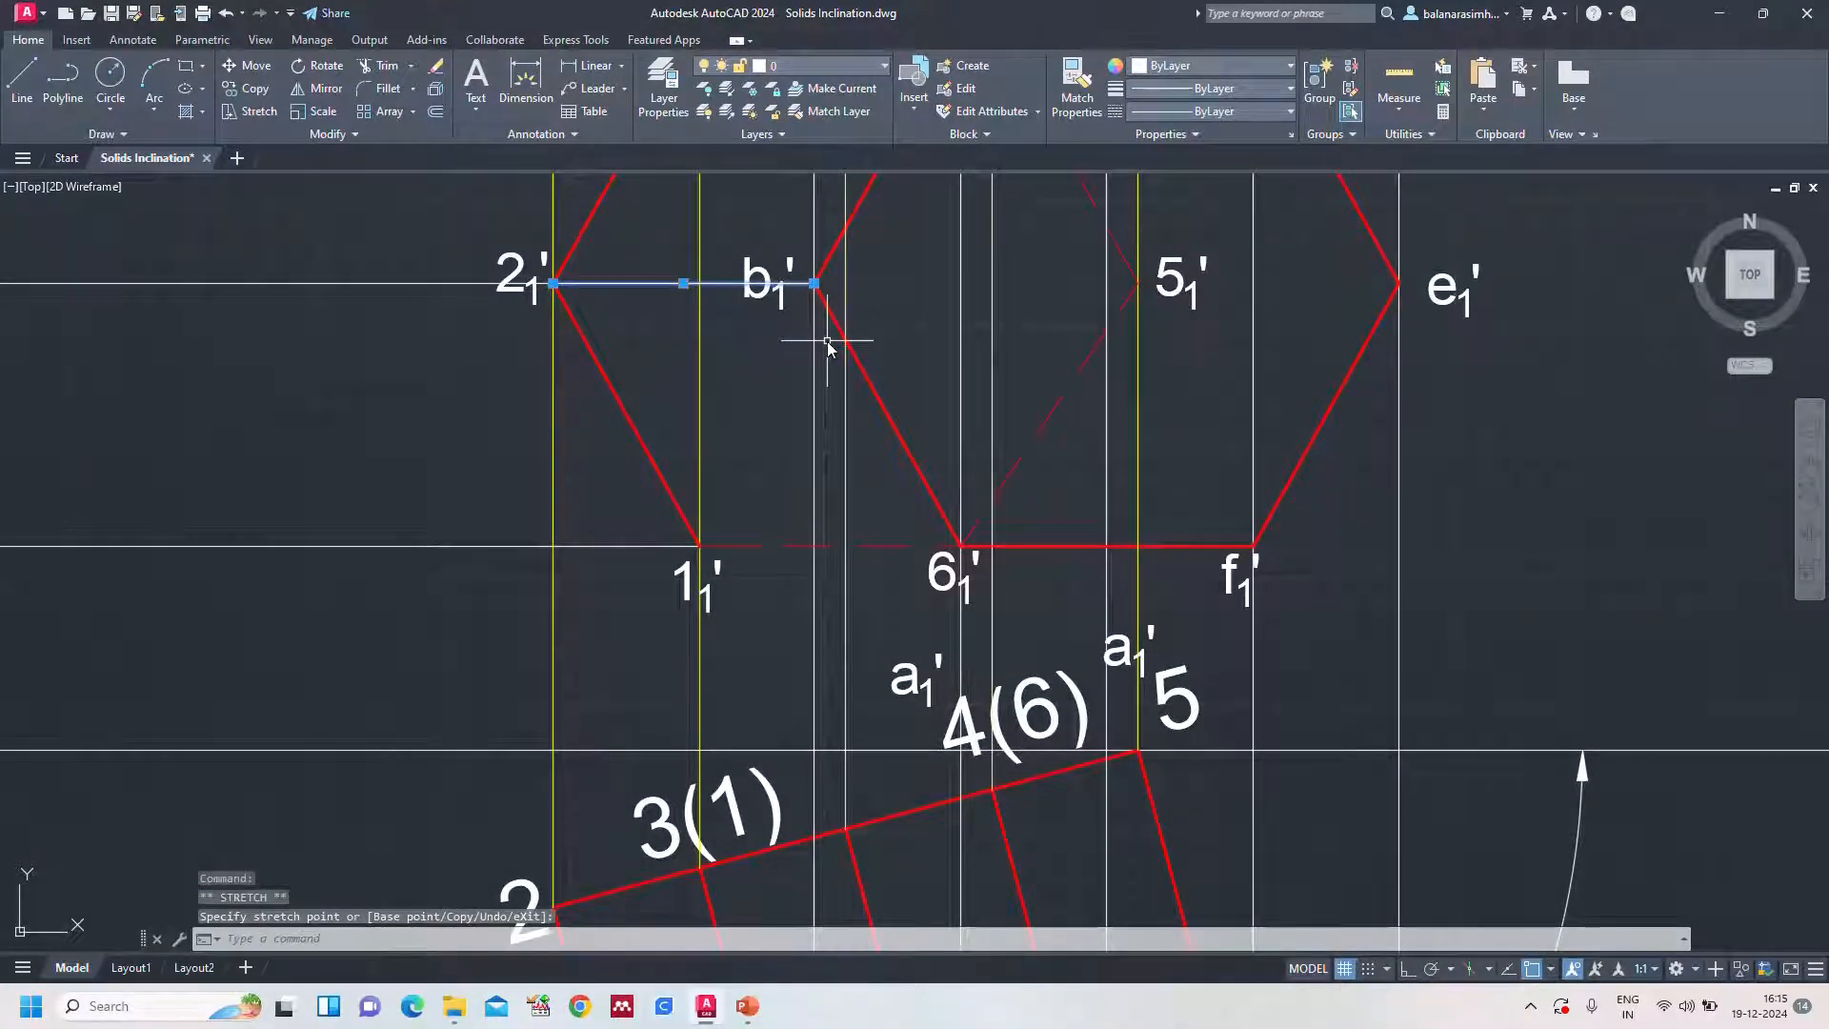
pyautogui.press('Escape')
# Draw a line from corner 3₁' to corner c₁' along the upper edge of the 75° front view
pyautogui.press('l')
pyautogui.press('space')
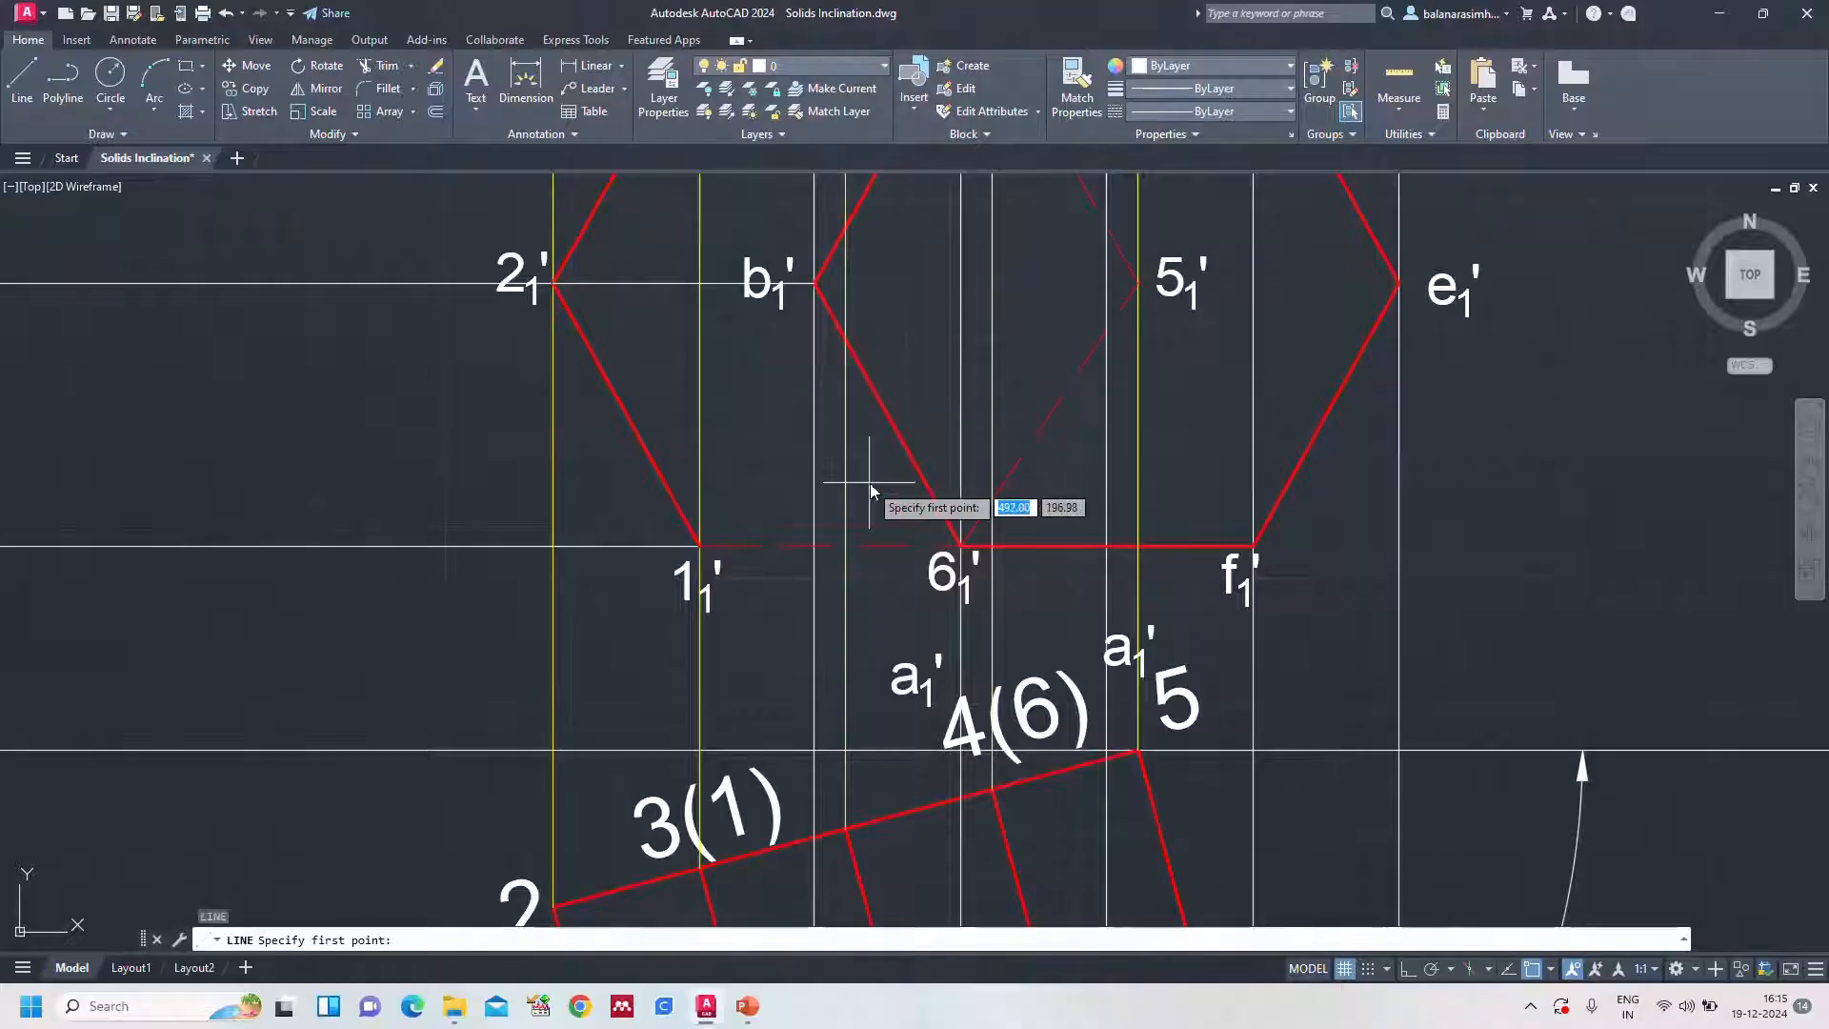
pyautogui.scroll(-4, 838, 452)
pyautogui.scroll(2, 853, 308)
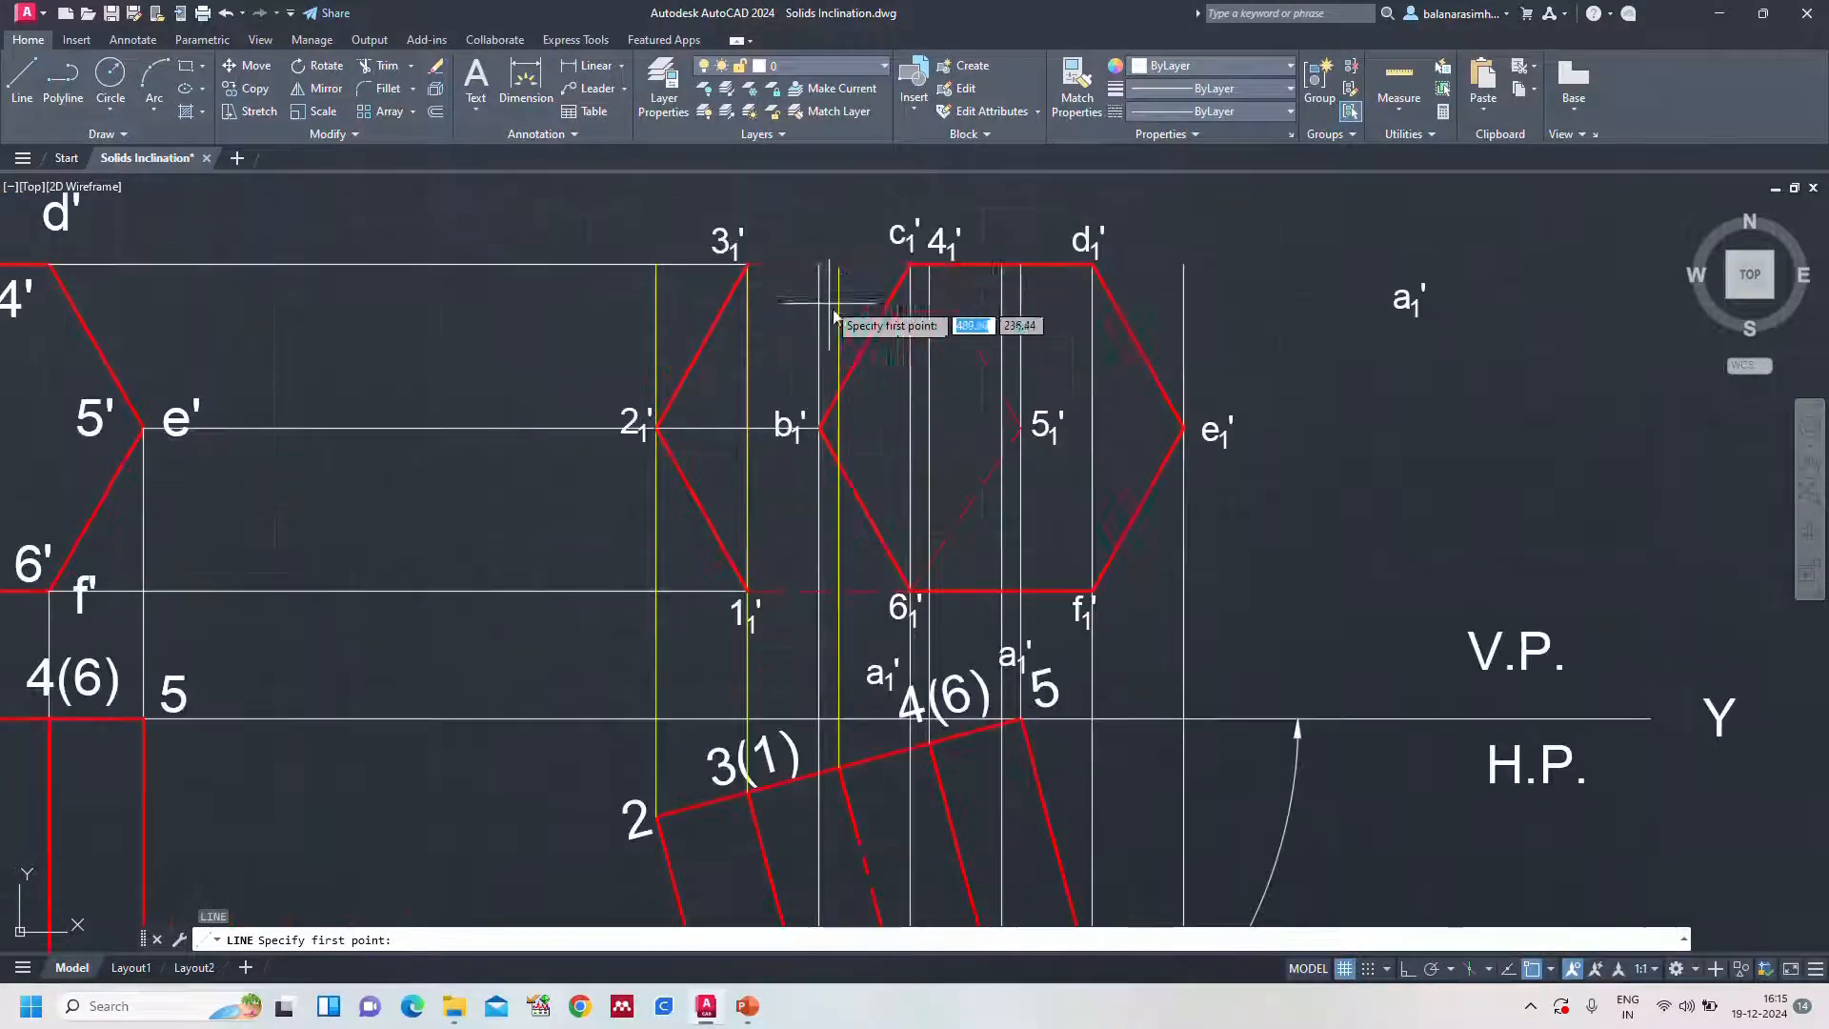
pyautogui.click(747, 266)
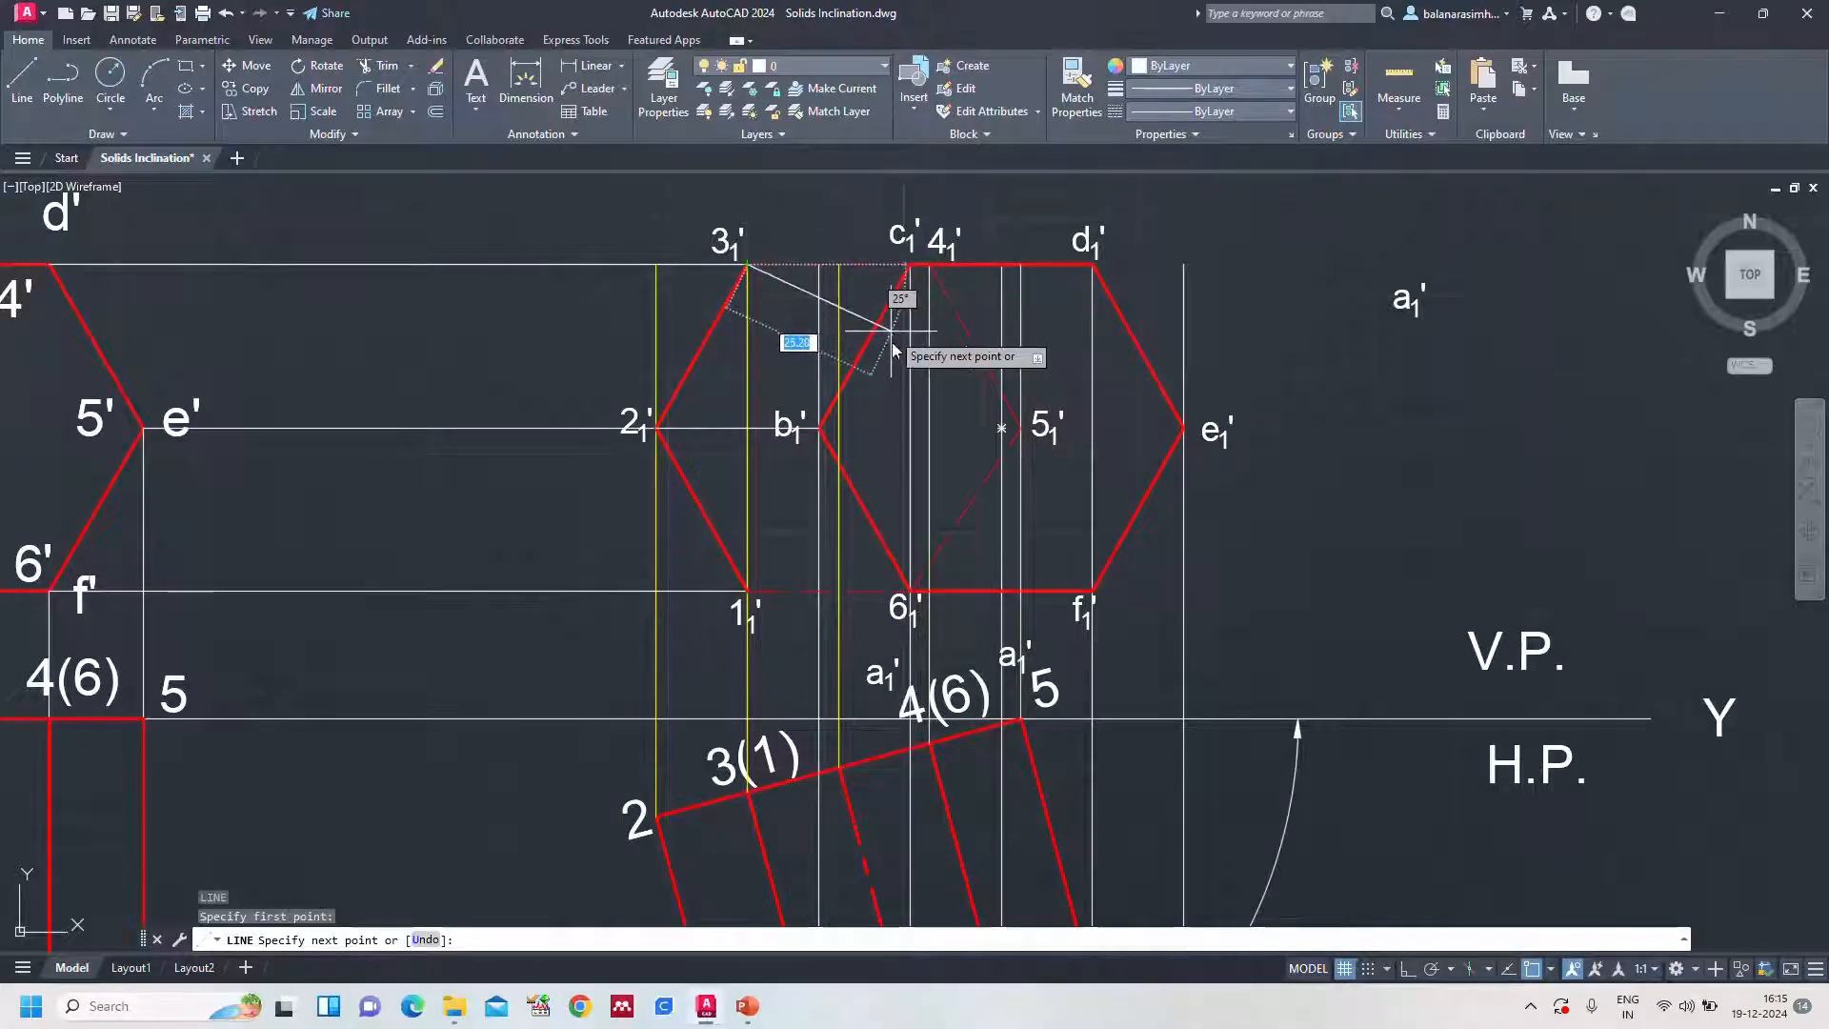
pyautogui.click(910, 268)
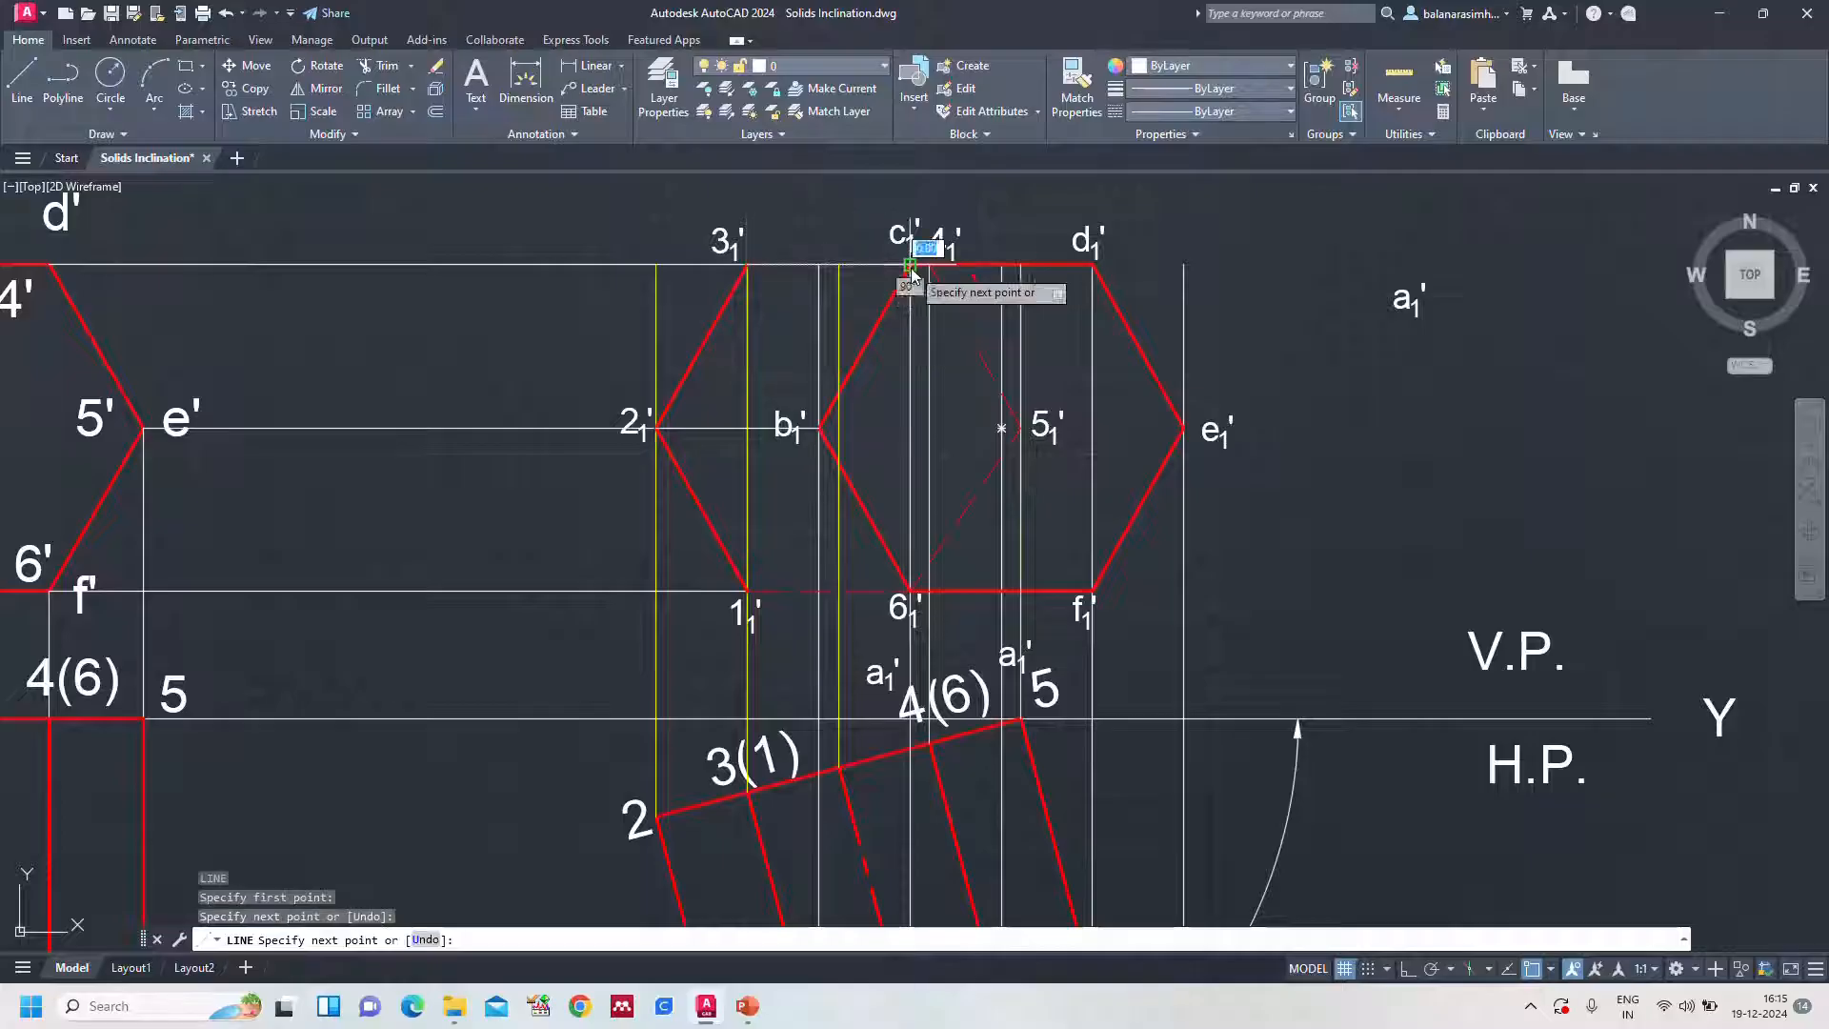
pyautogui.press('Return')
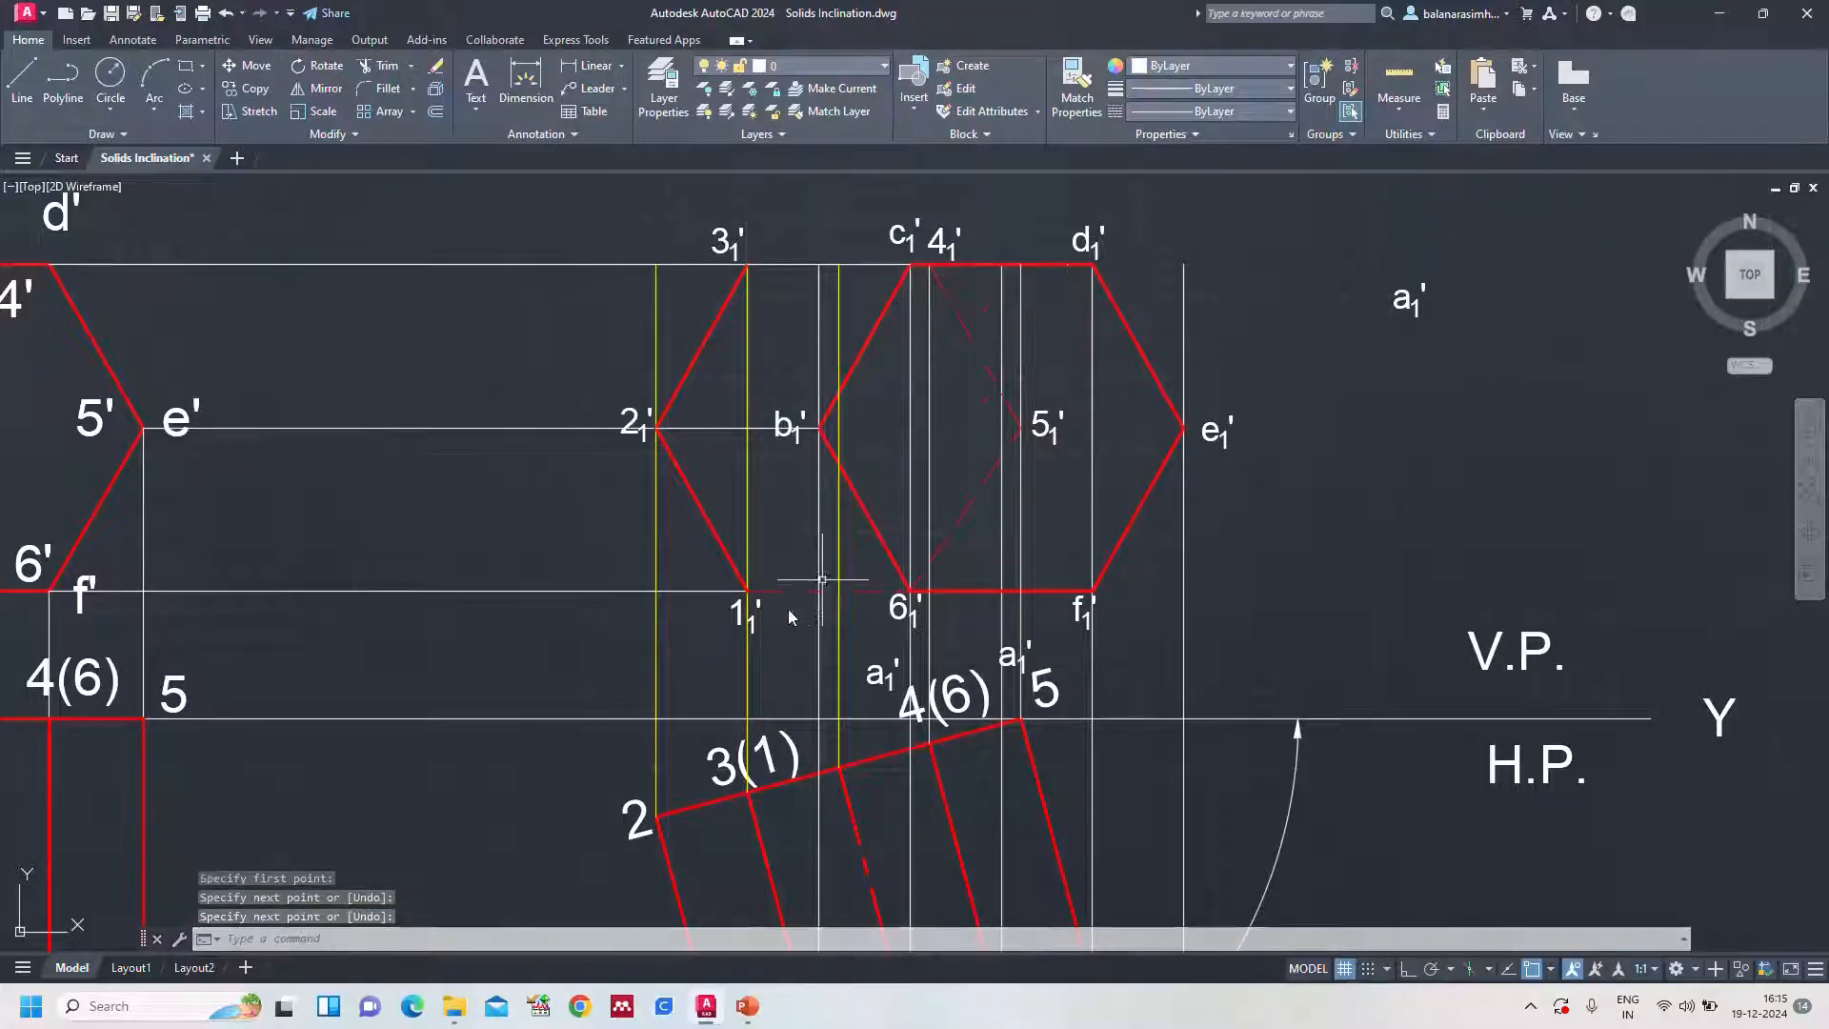
# Draw a line from corner 1₁' to the hexagon corner labelled 6₁' along the lower edge of the 75° front view
pyautogui.press('Return')
pyautogui.click(747, 591)
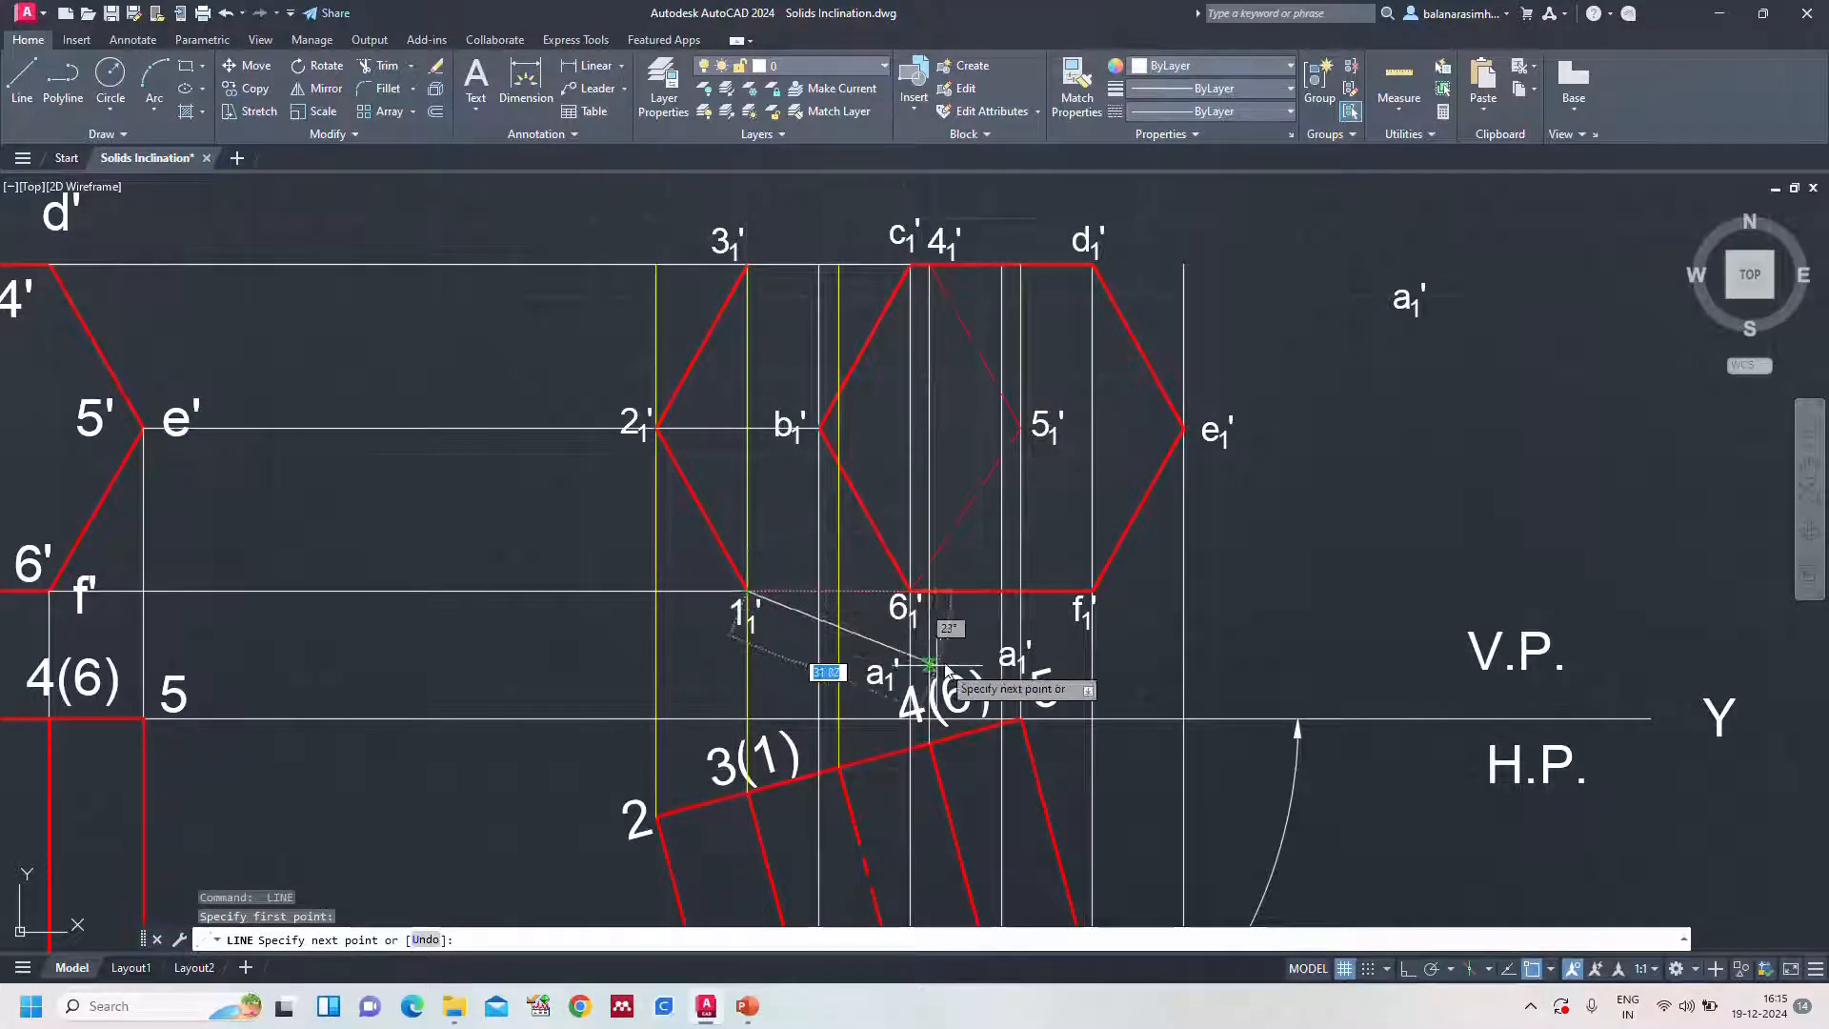
pyautogui.scroll(4, 909, 592)
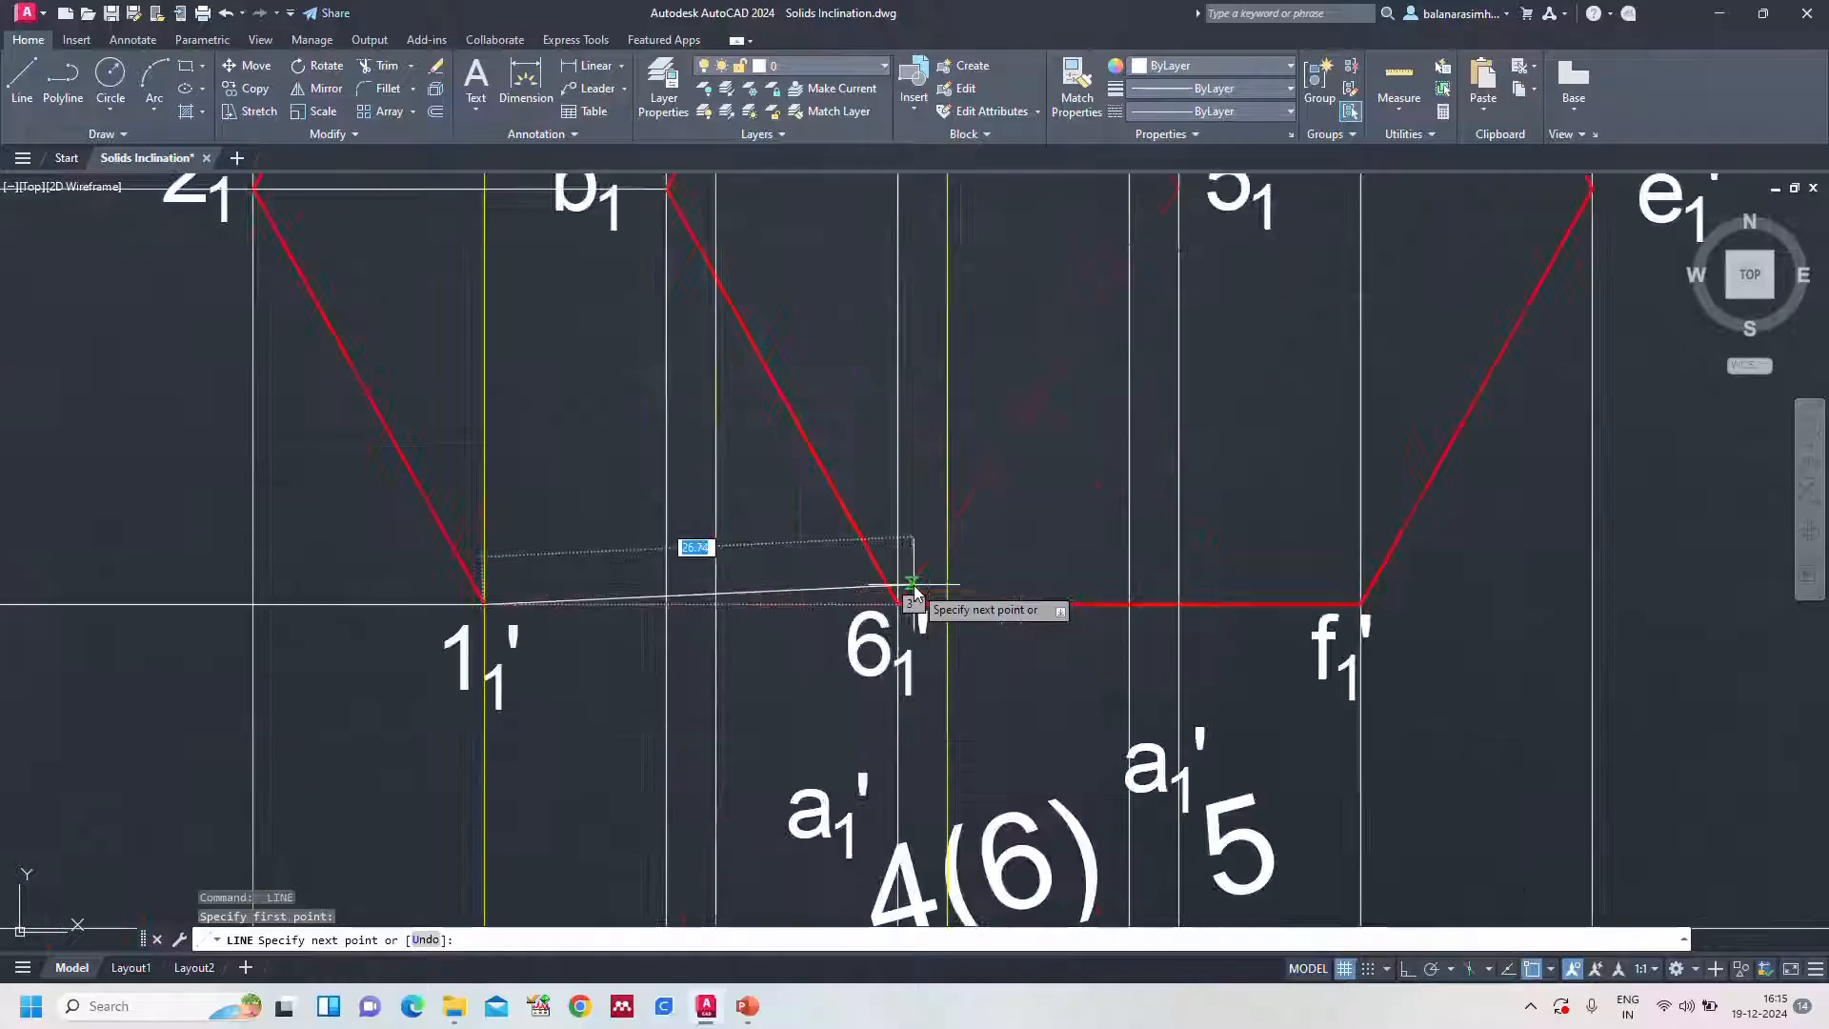
pyautogui.click(897, 604)
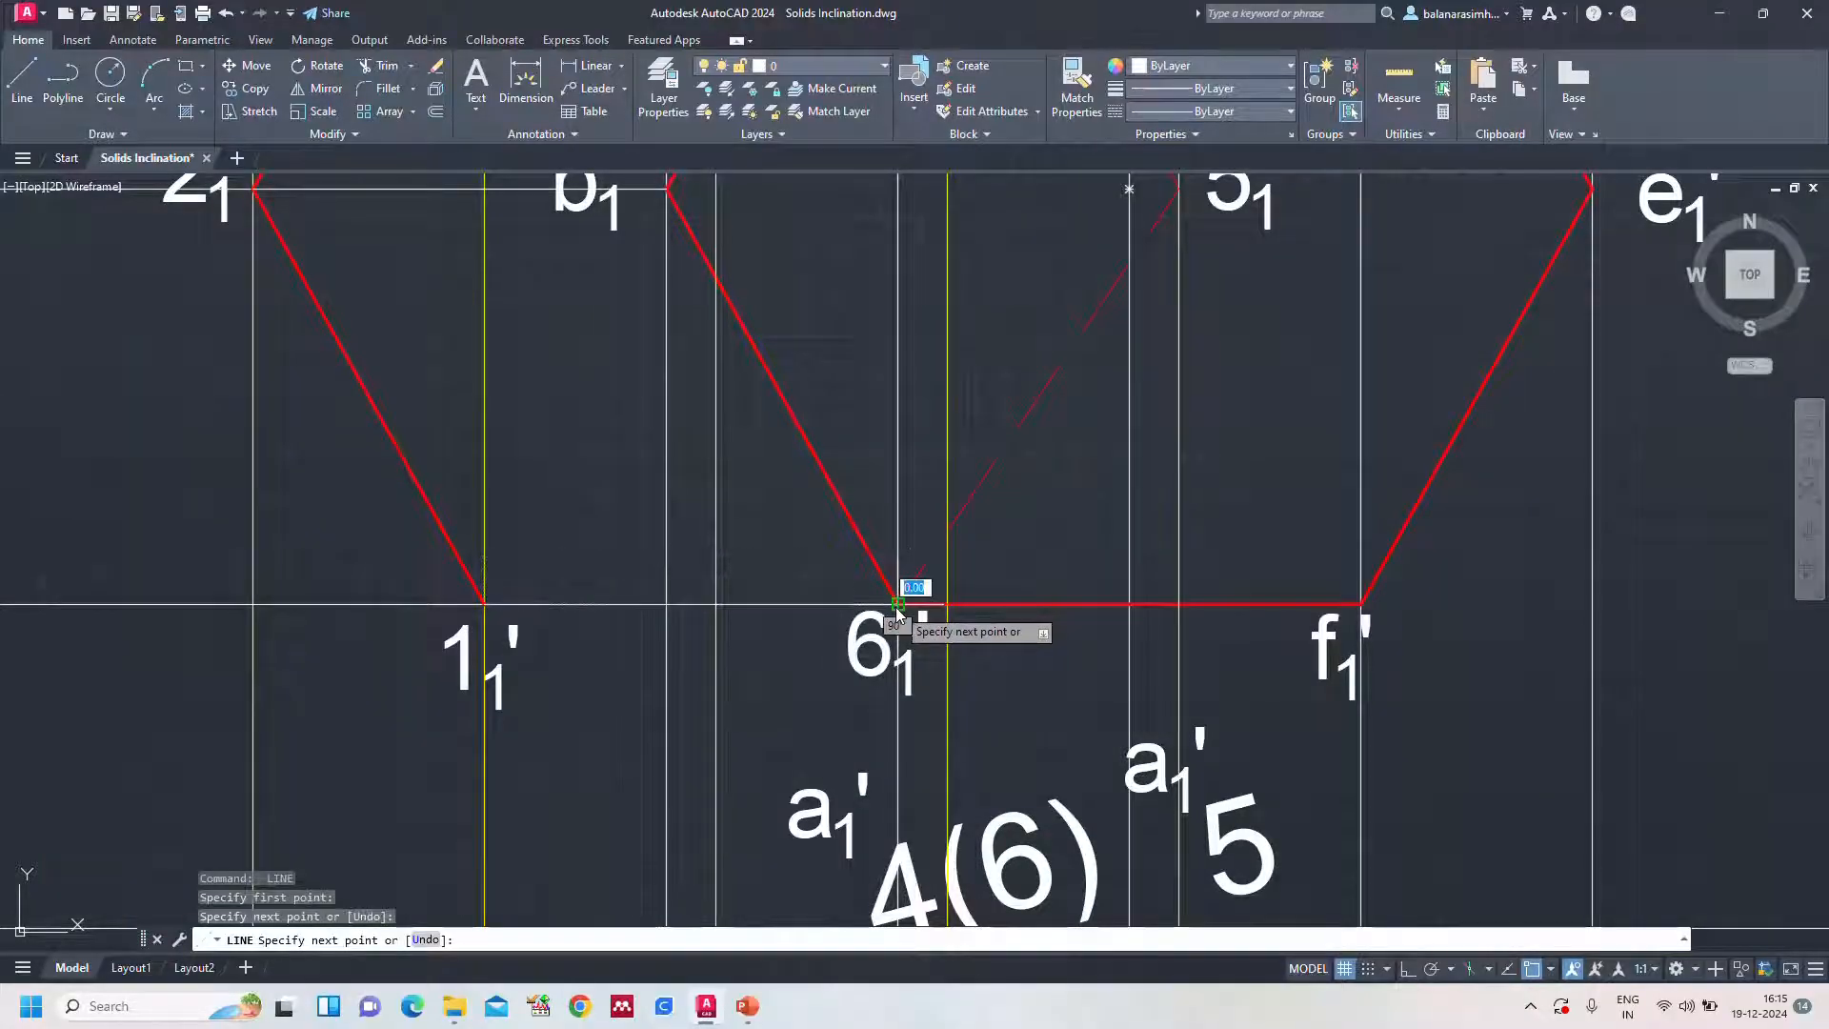
pyautogui.press('Return')
# Set the three new lines from 1₁', 2₁' and 3₁' to red colour and 0.35 mm lineweight
pyautogui.click(830, 604)
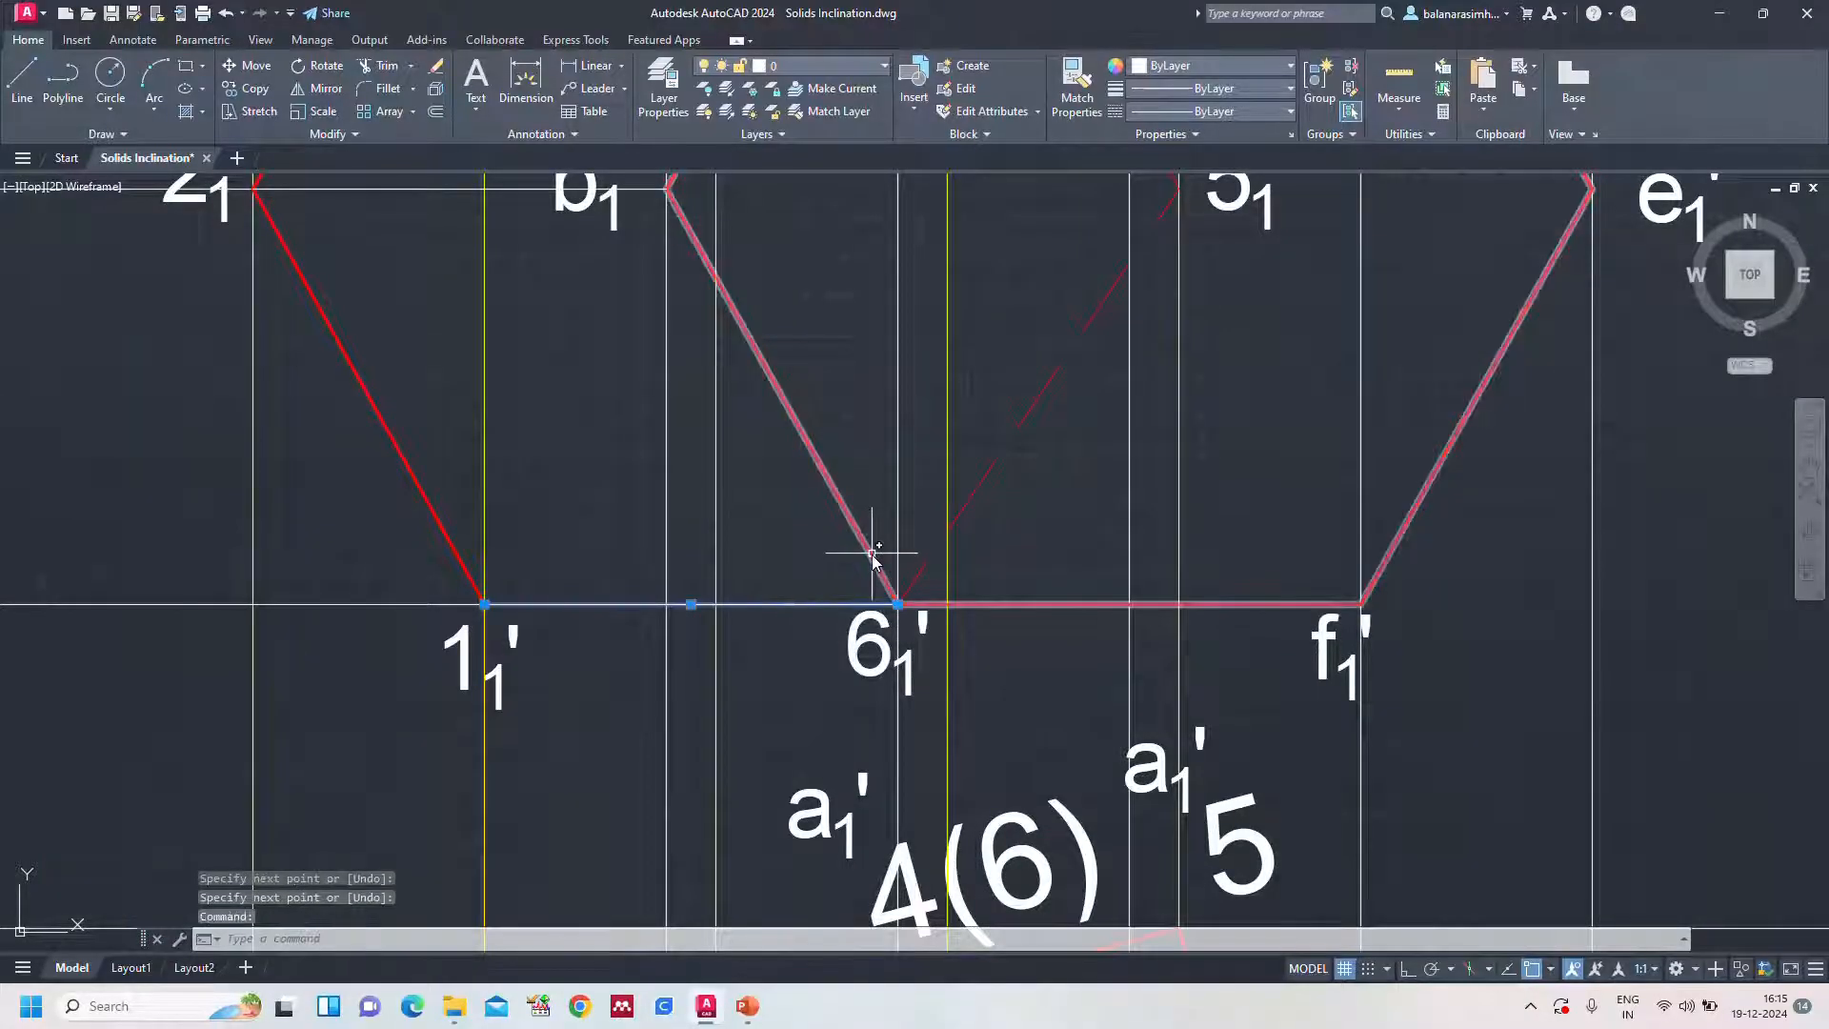
pyautogui.scroll(-4, 868, 561)
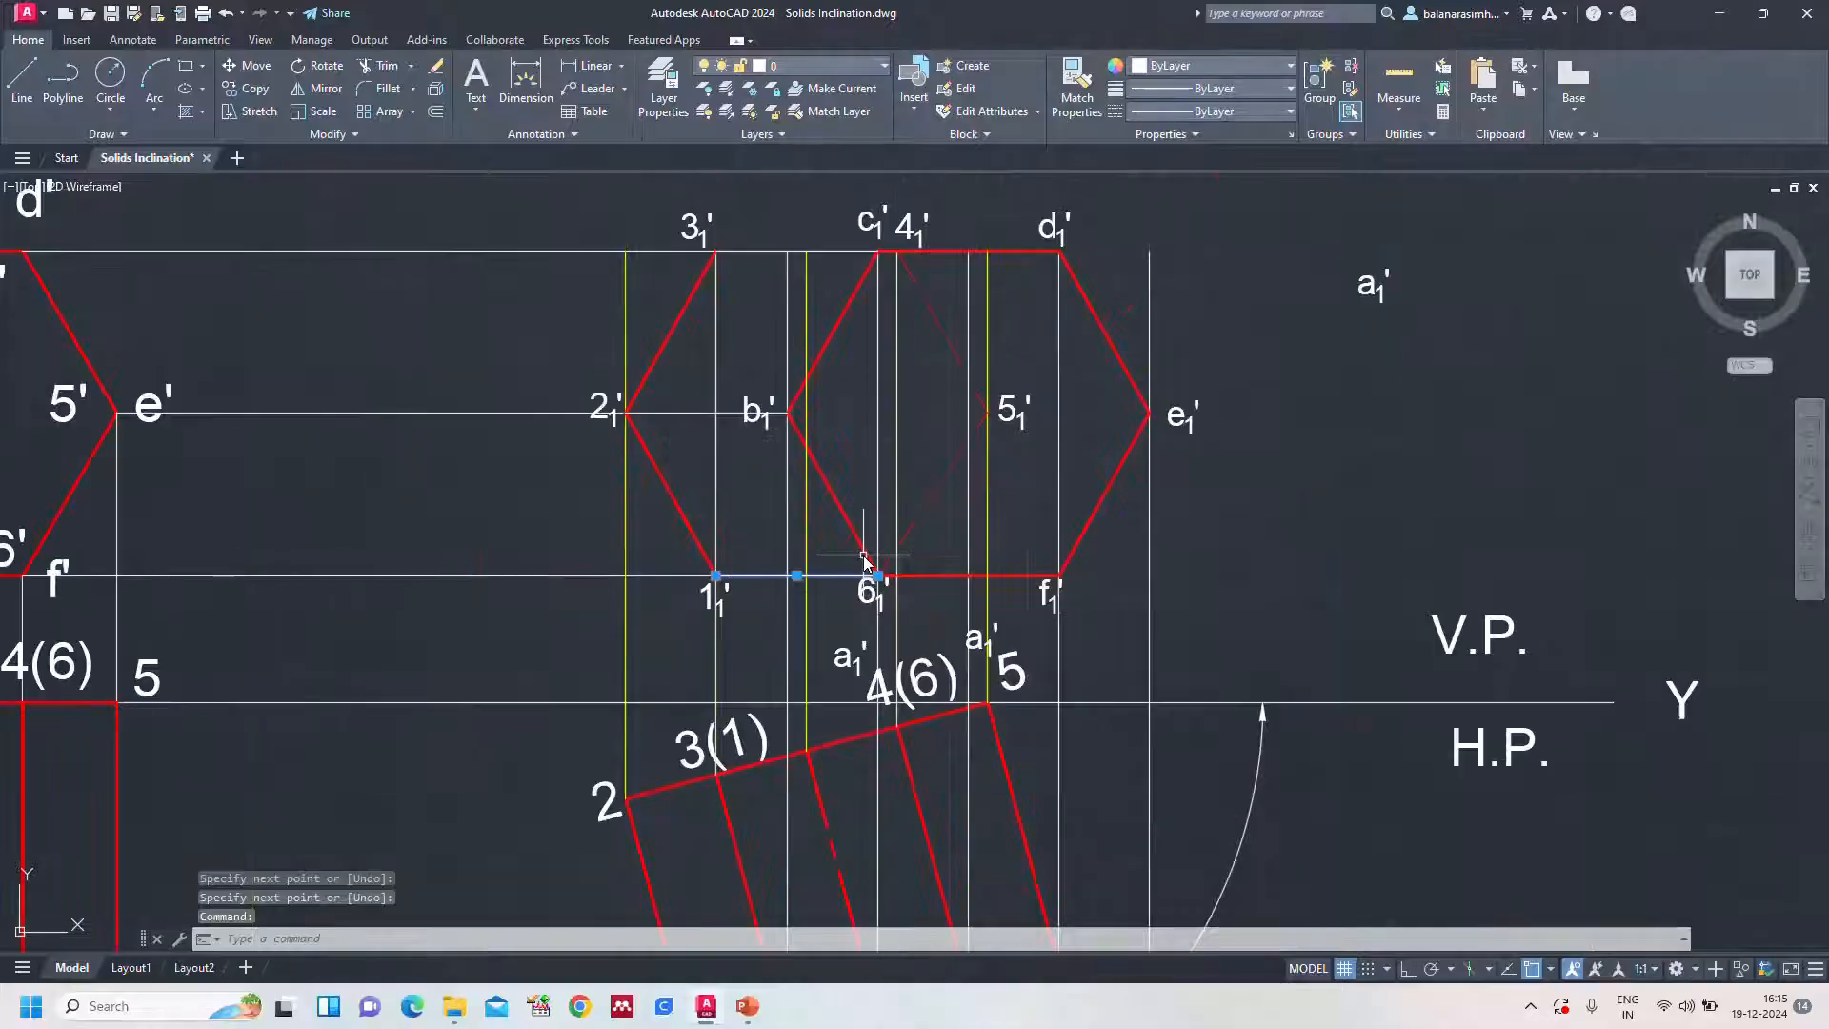
pyautogui.click(770, 252)
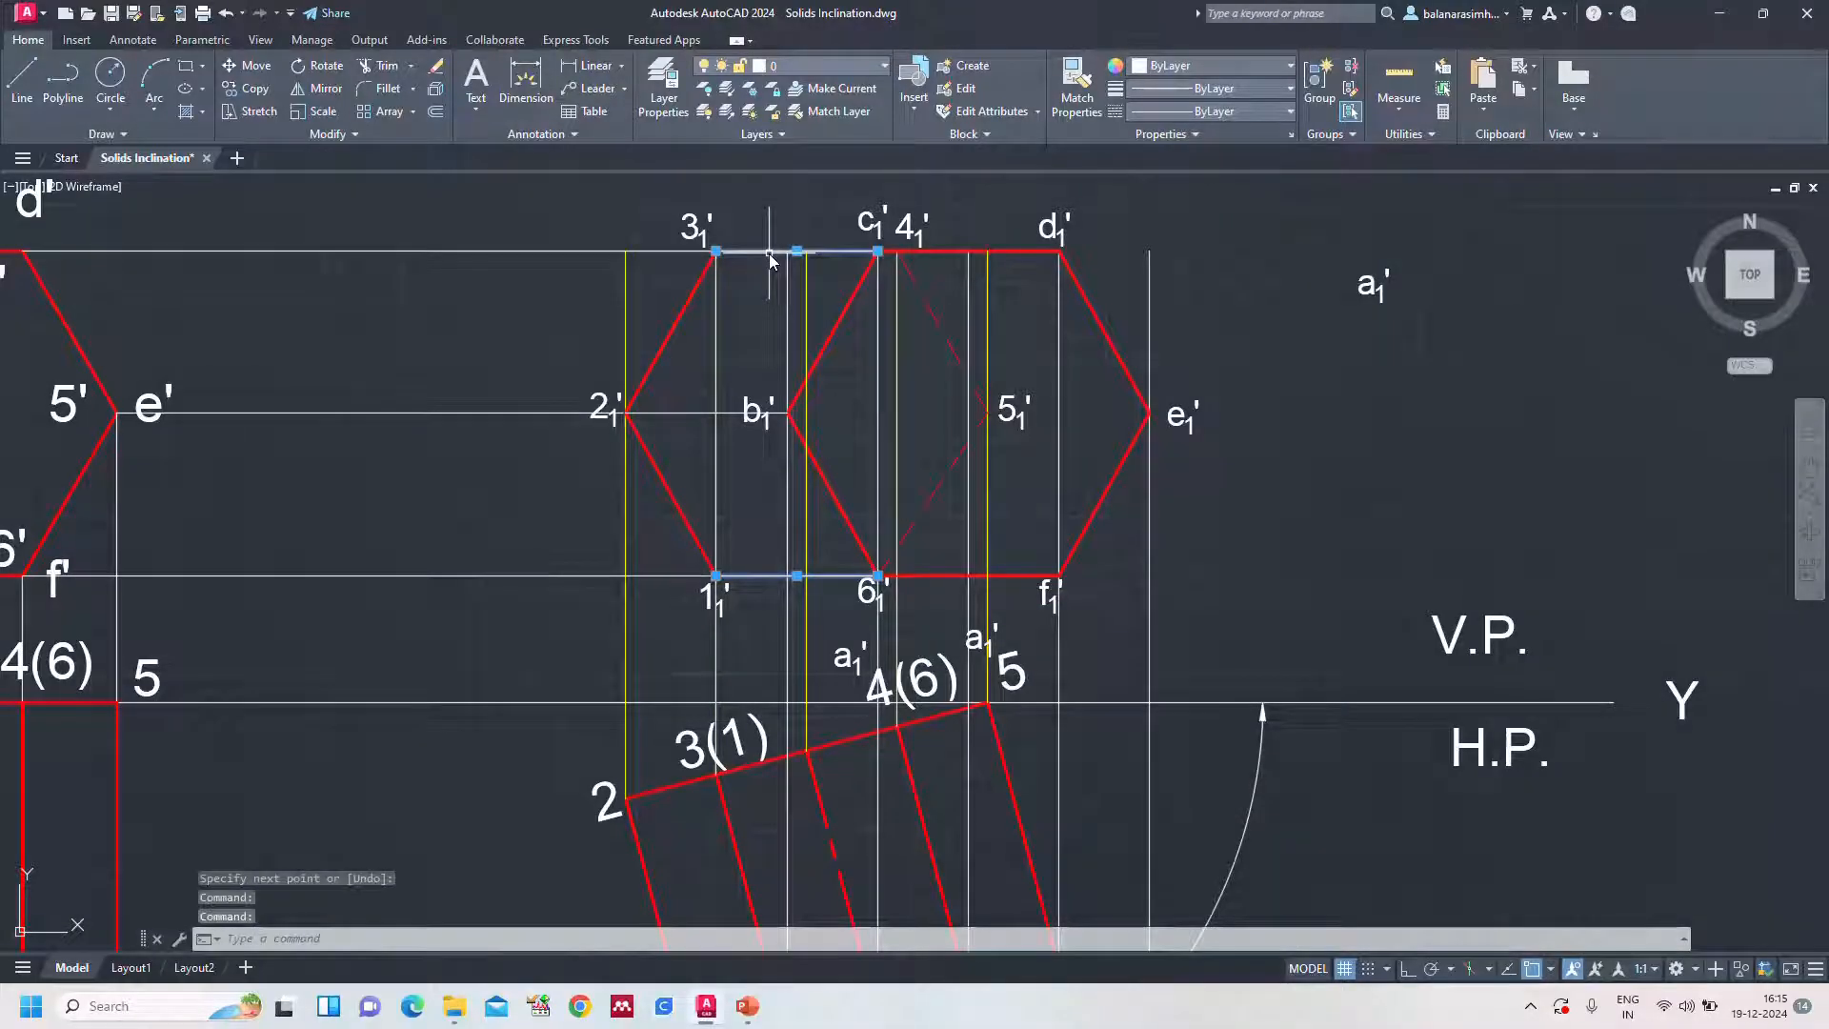
pyautogui.click(732, 413)
pyautogui.click(1158, 65)
pyautogui.click(1157, 141)
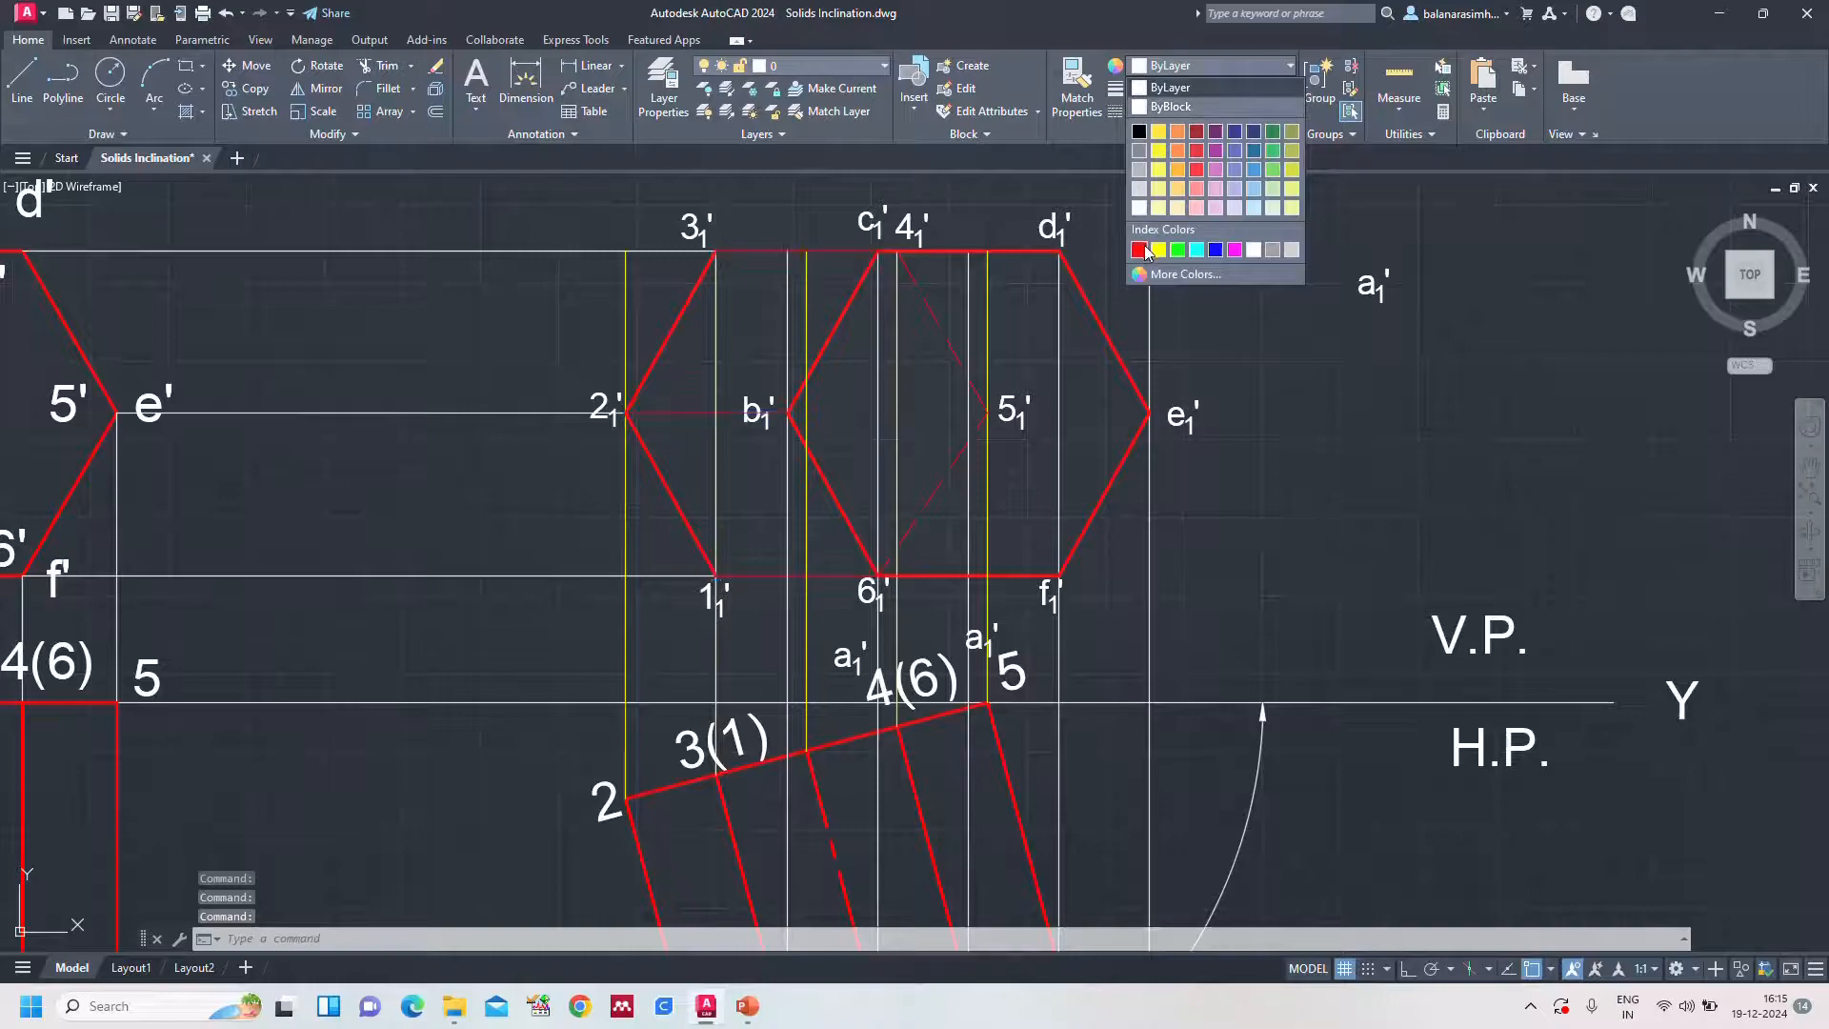
pyautogui.click(1210, 88)
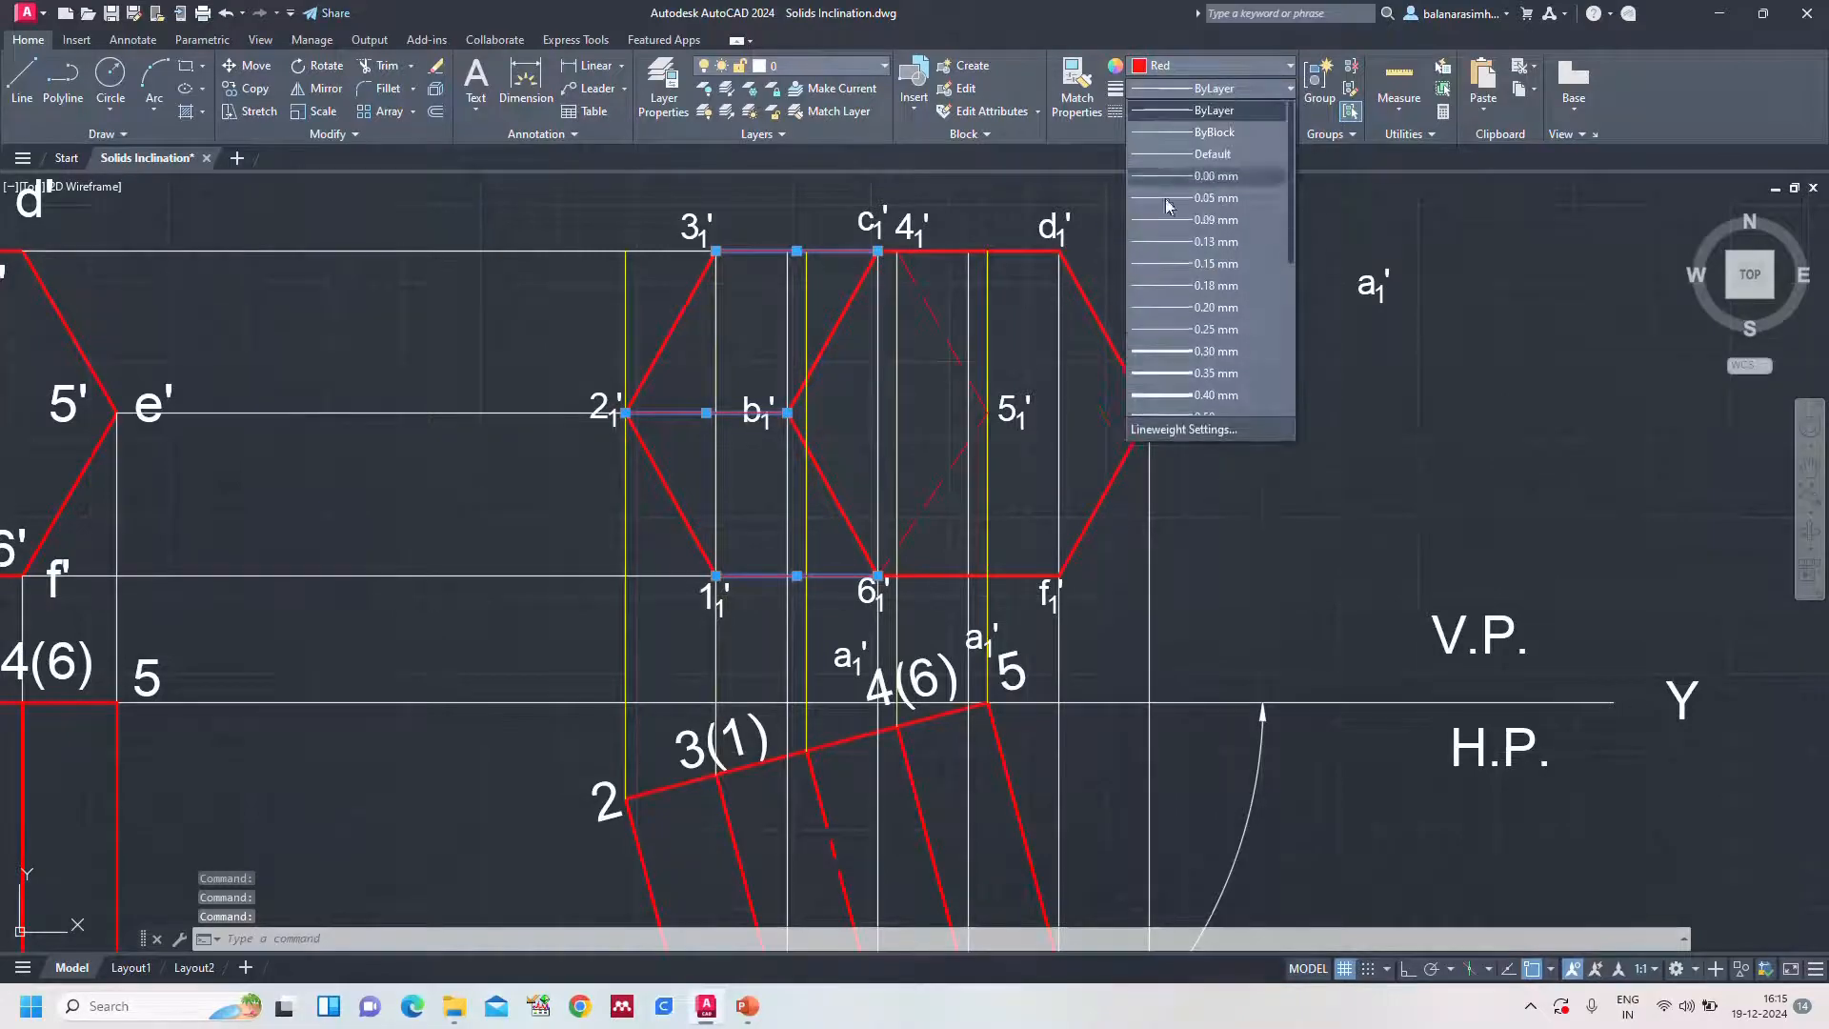
pyautogui.click(1226, 373)
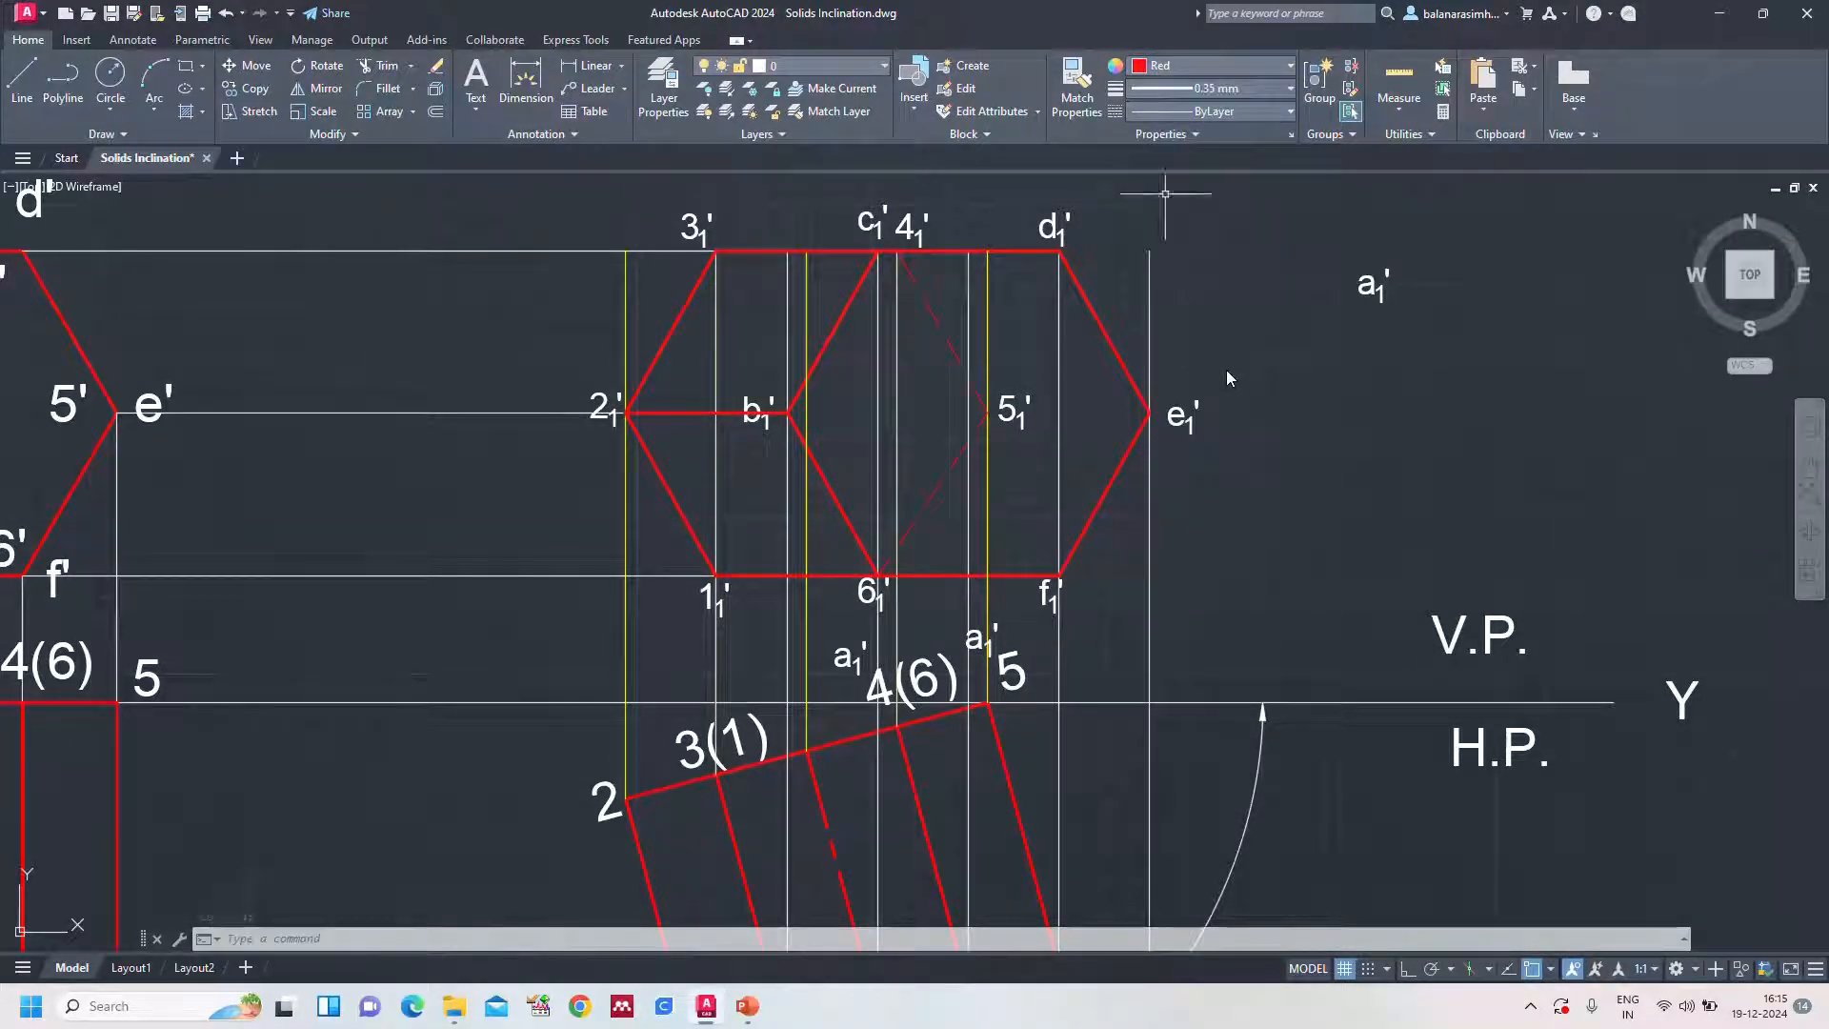
pyautogui.press('Escape')
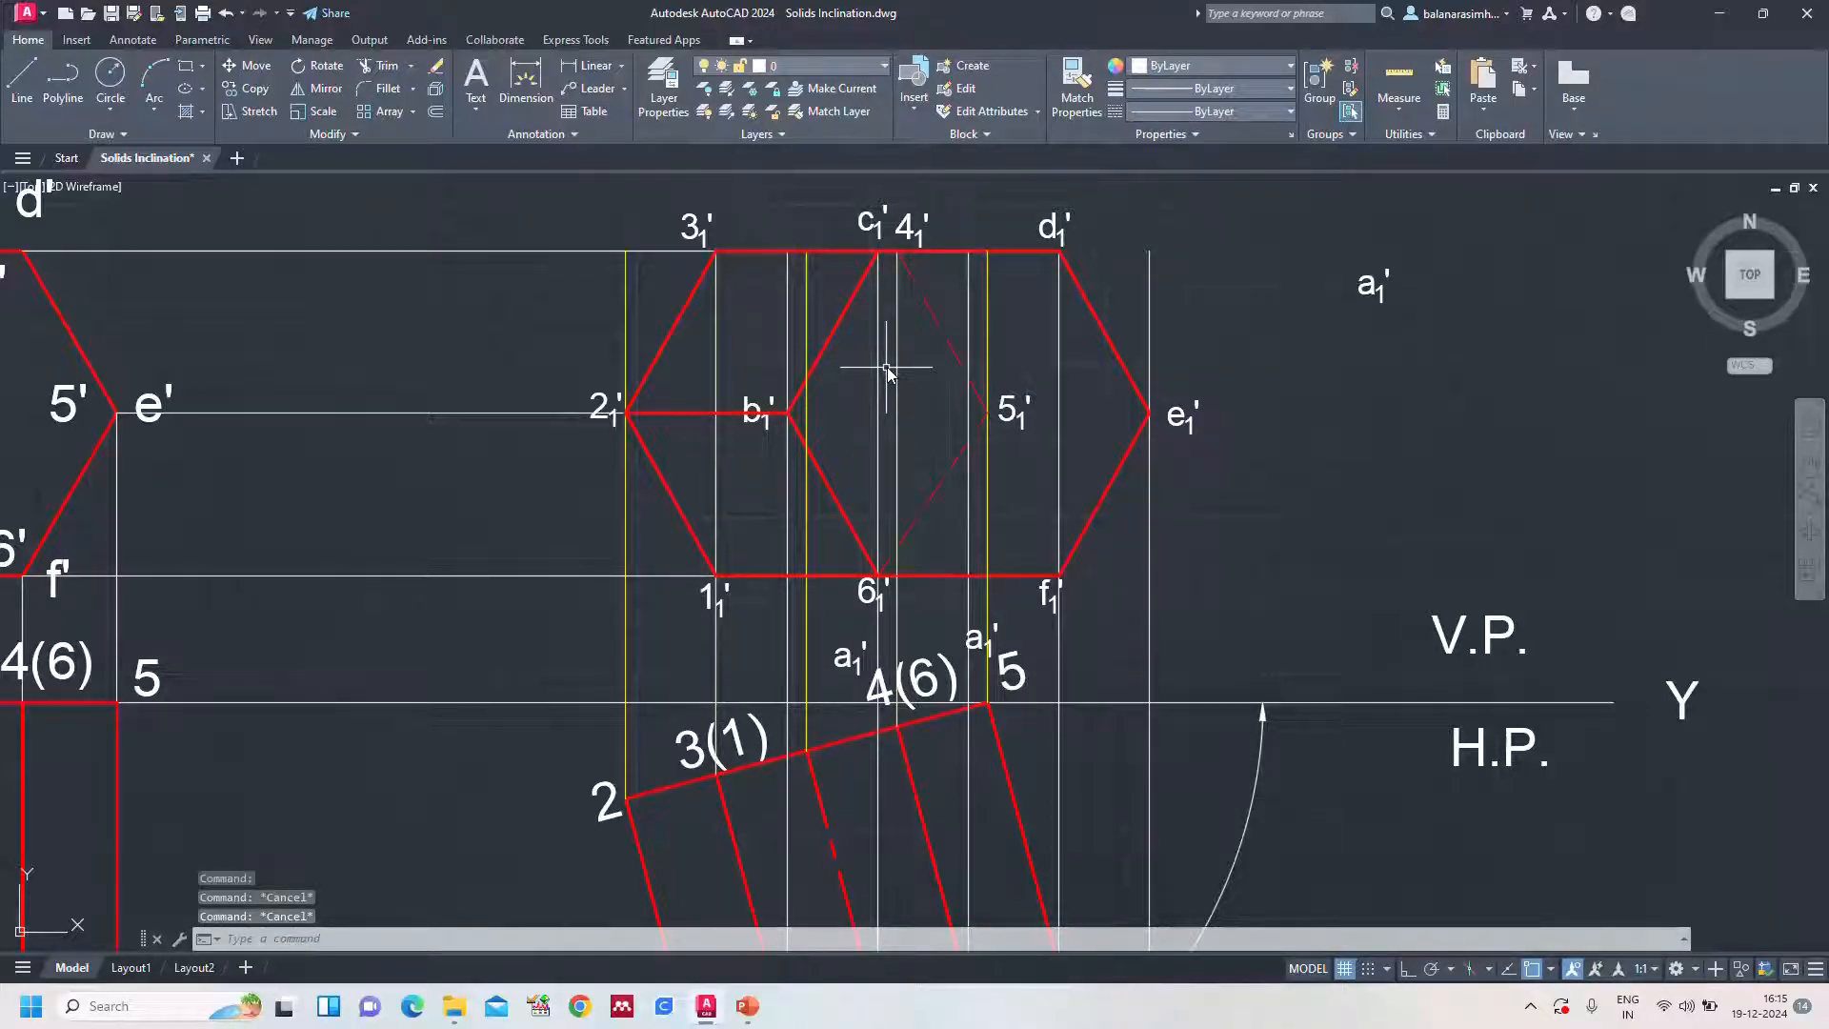
# Draw a horizontal line from corner 5₁' to corner e₁' in the 75° front view
pyautogui.scroll(-3, 911, 534)
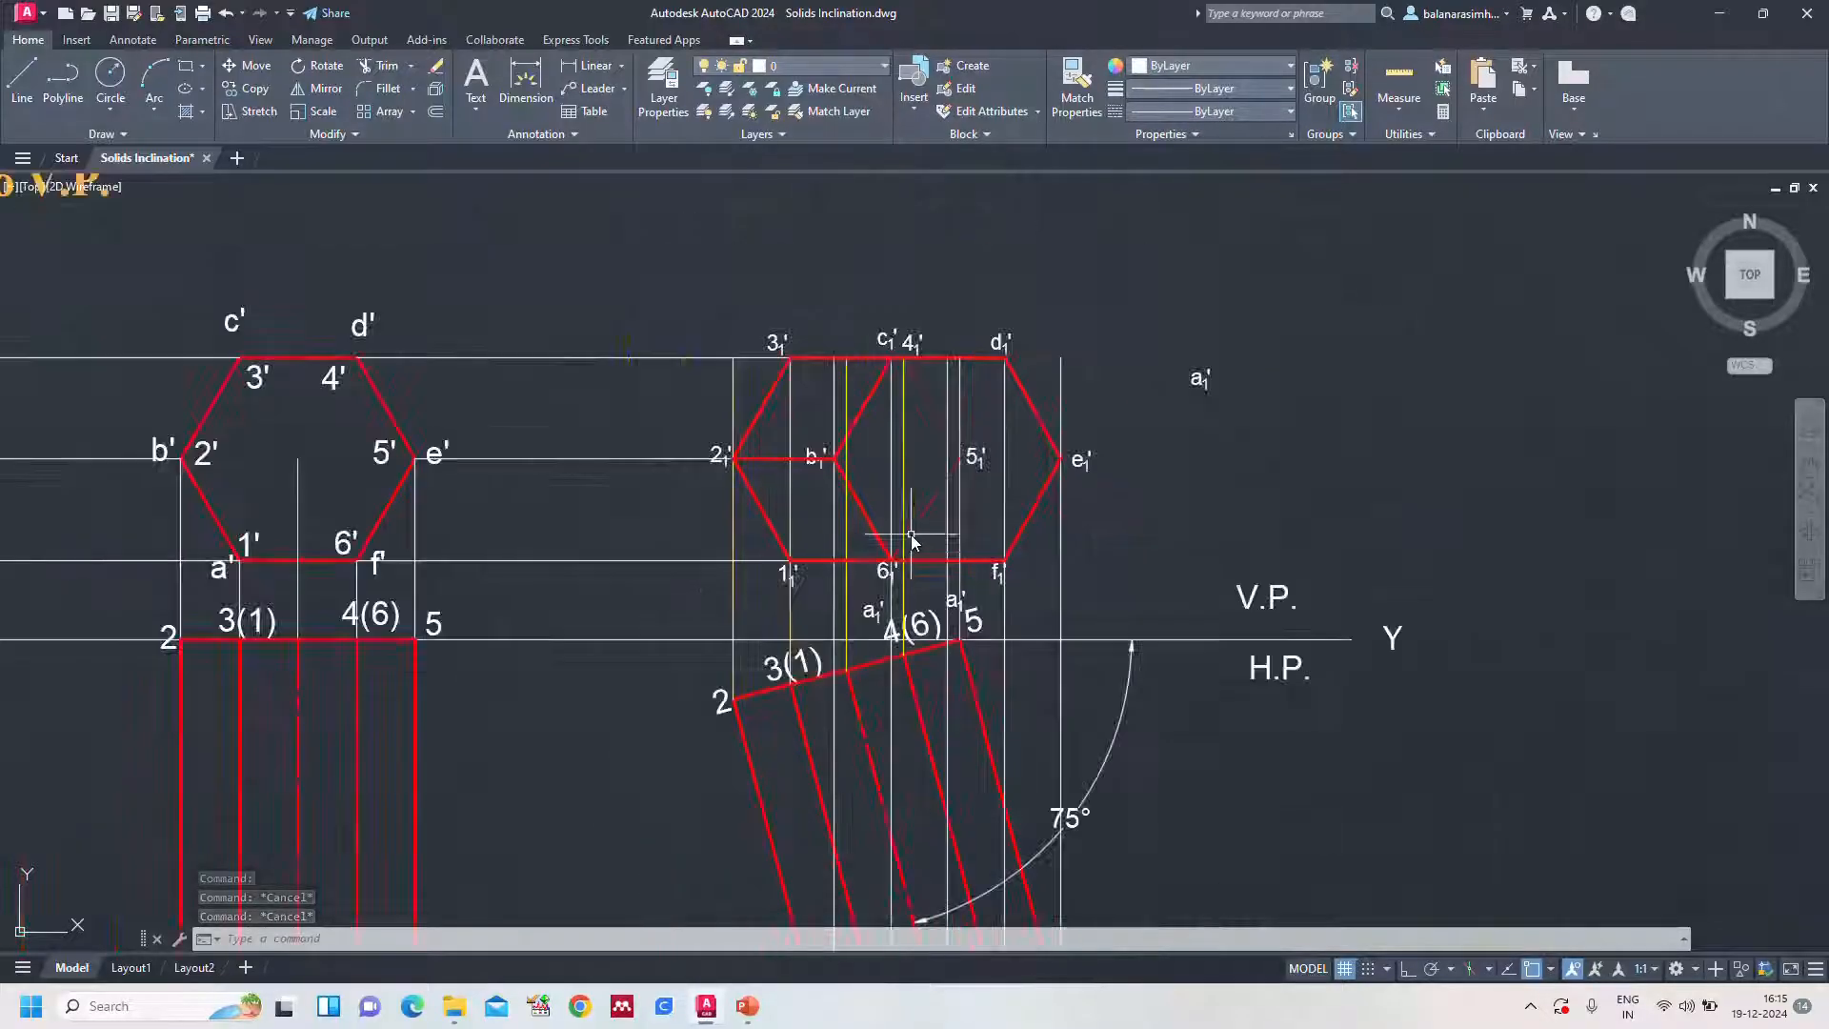
pyautogui.scroll(-1, 992, 811)
pyautogui.scroll(-2, 992, 811)
pyautogui.scroll(2, 1201, 838)
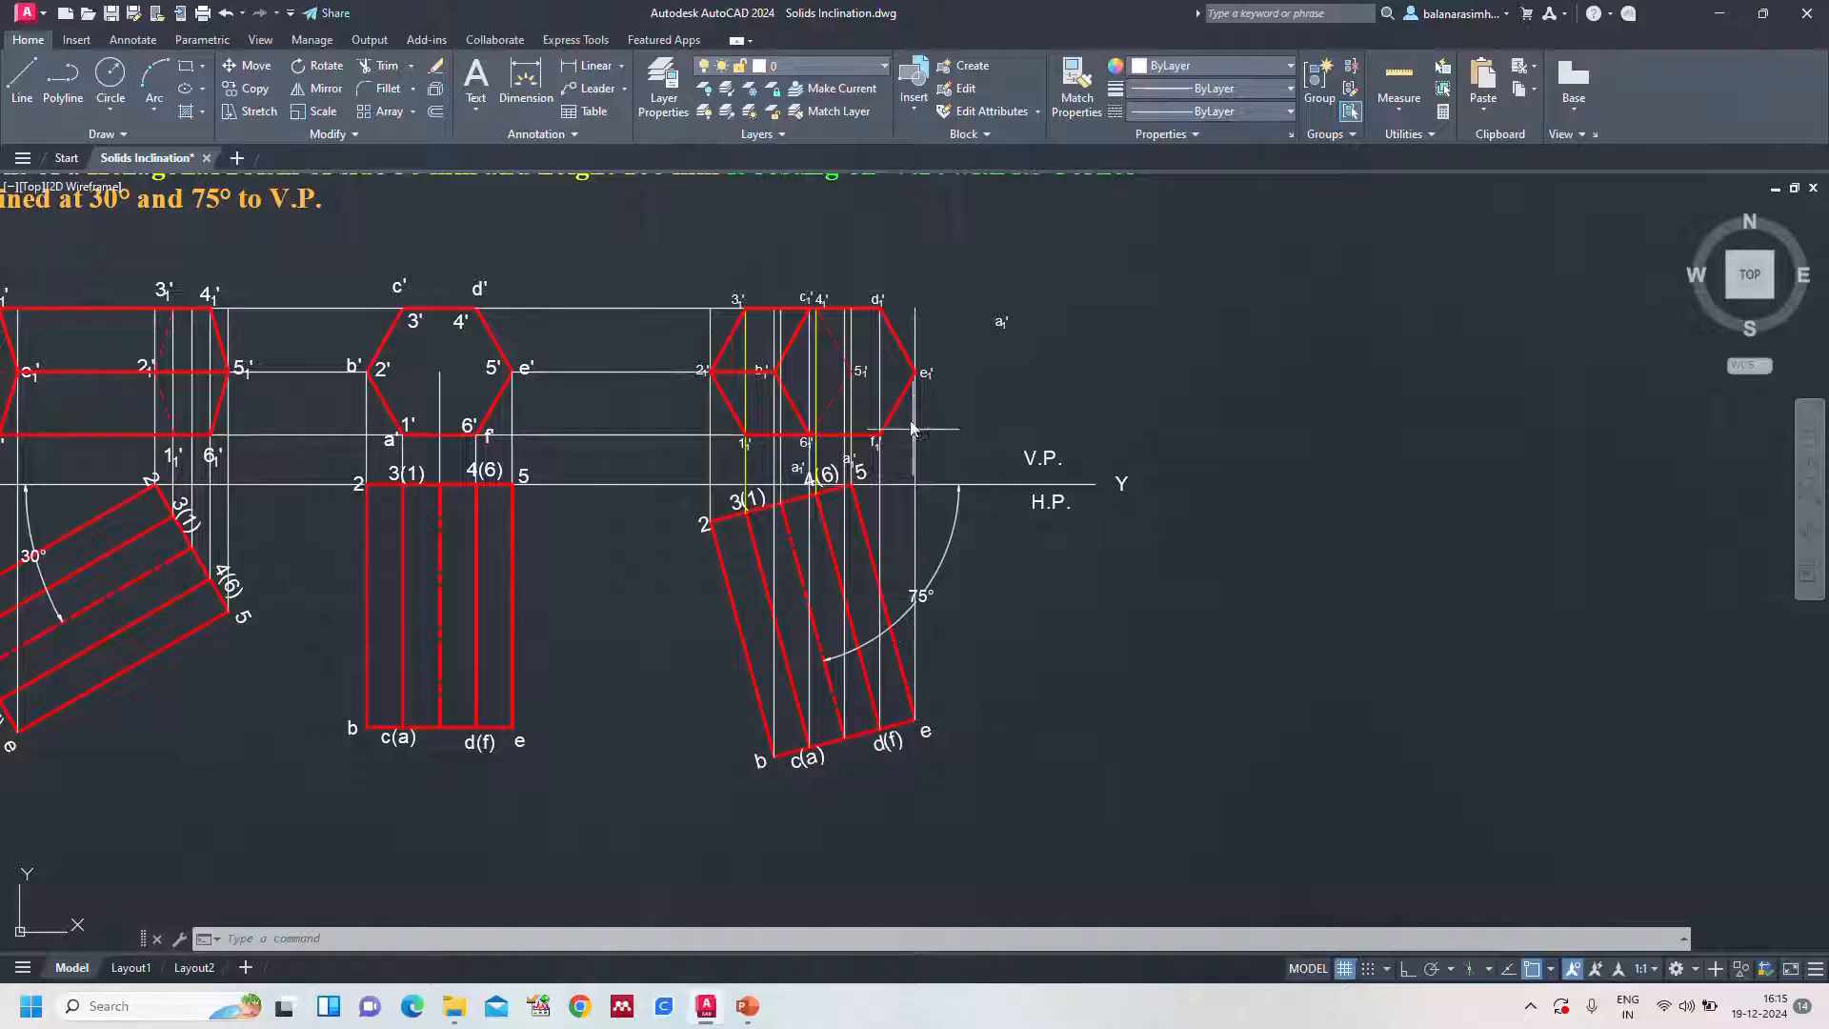
pyautogui.scroll(2, 1094, 341)
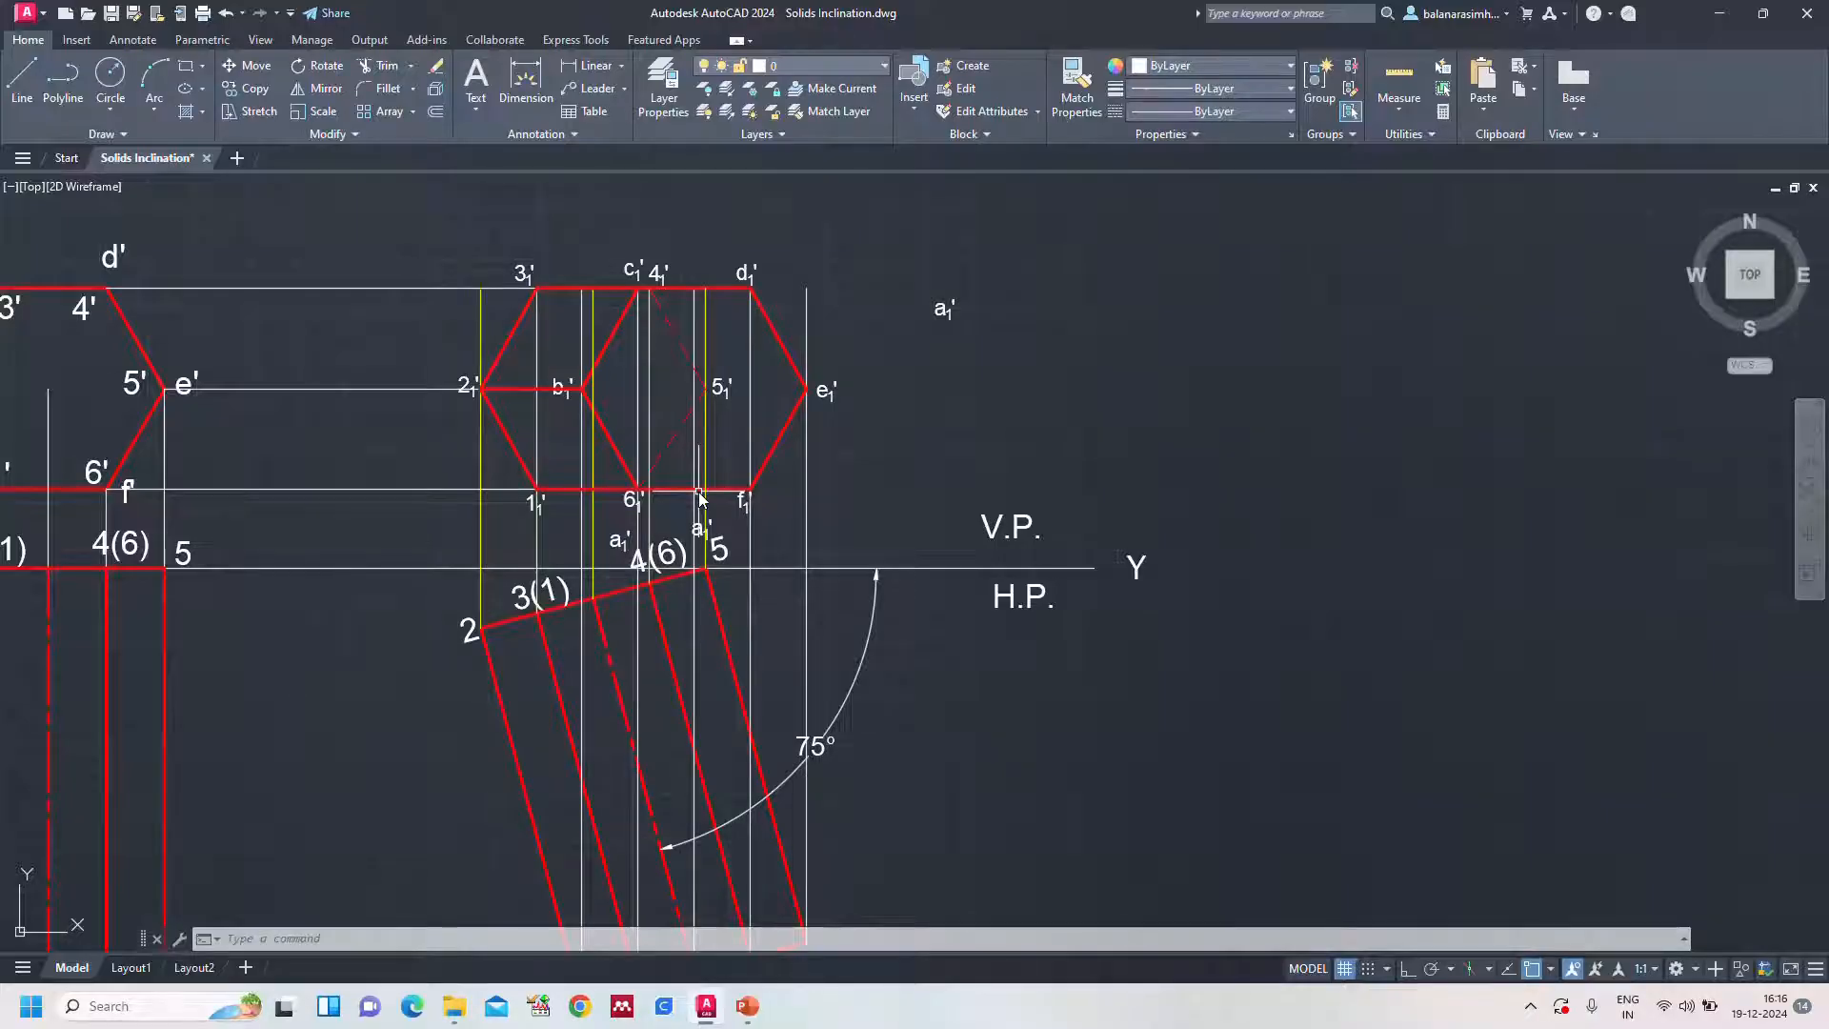
pyautogui.scroll(-2, 722, 545)
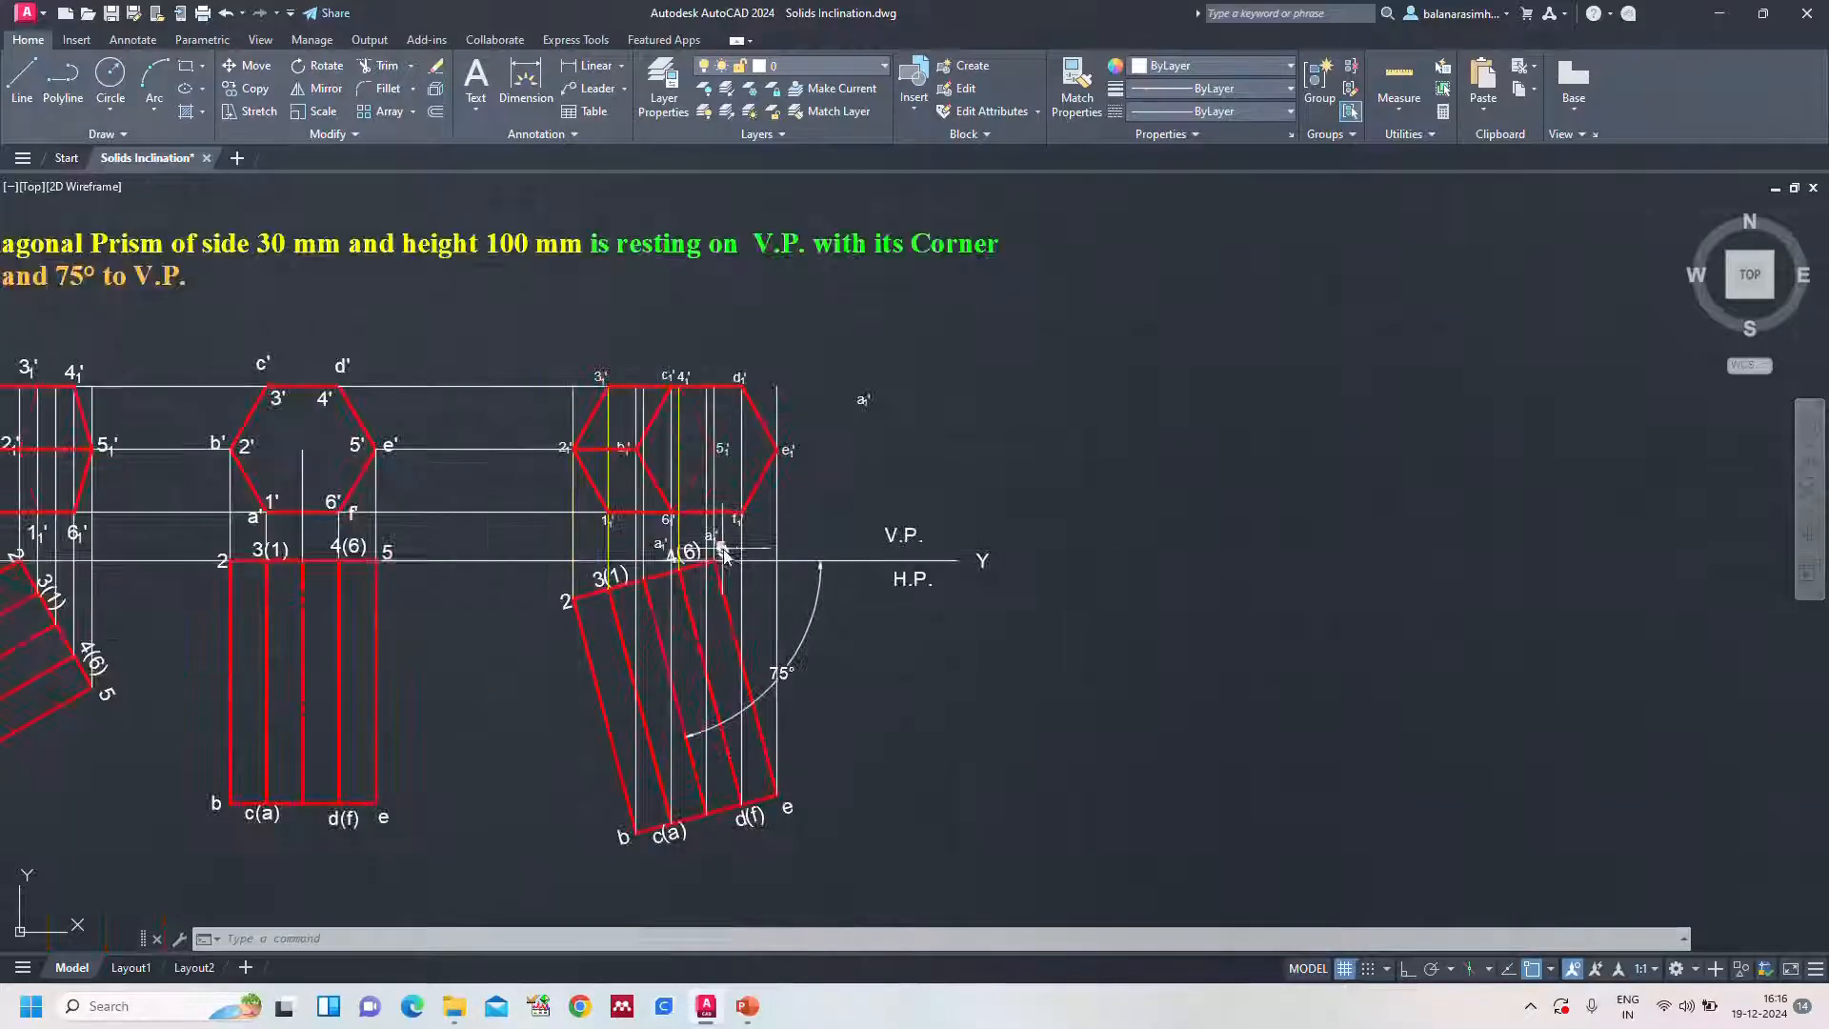
pyautogui.scroll(2, 747, 579)
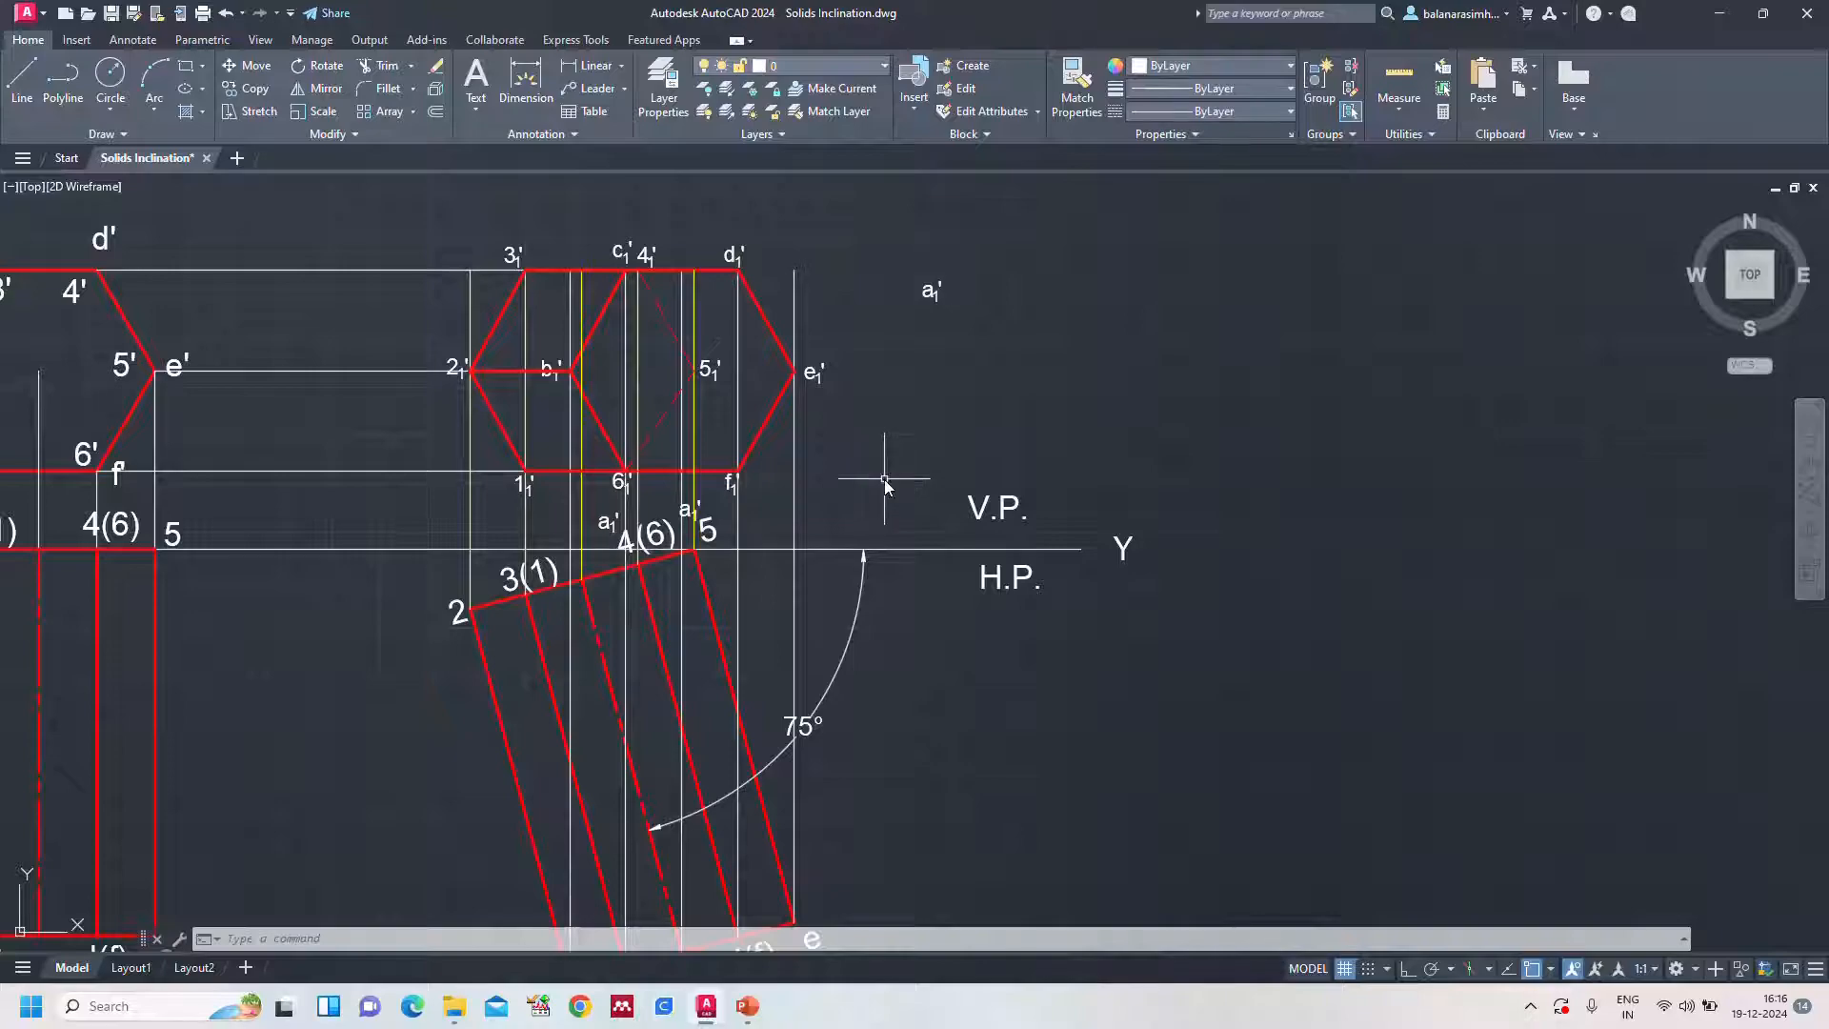
pyautogui.press('Return')
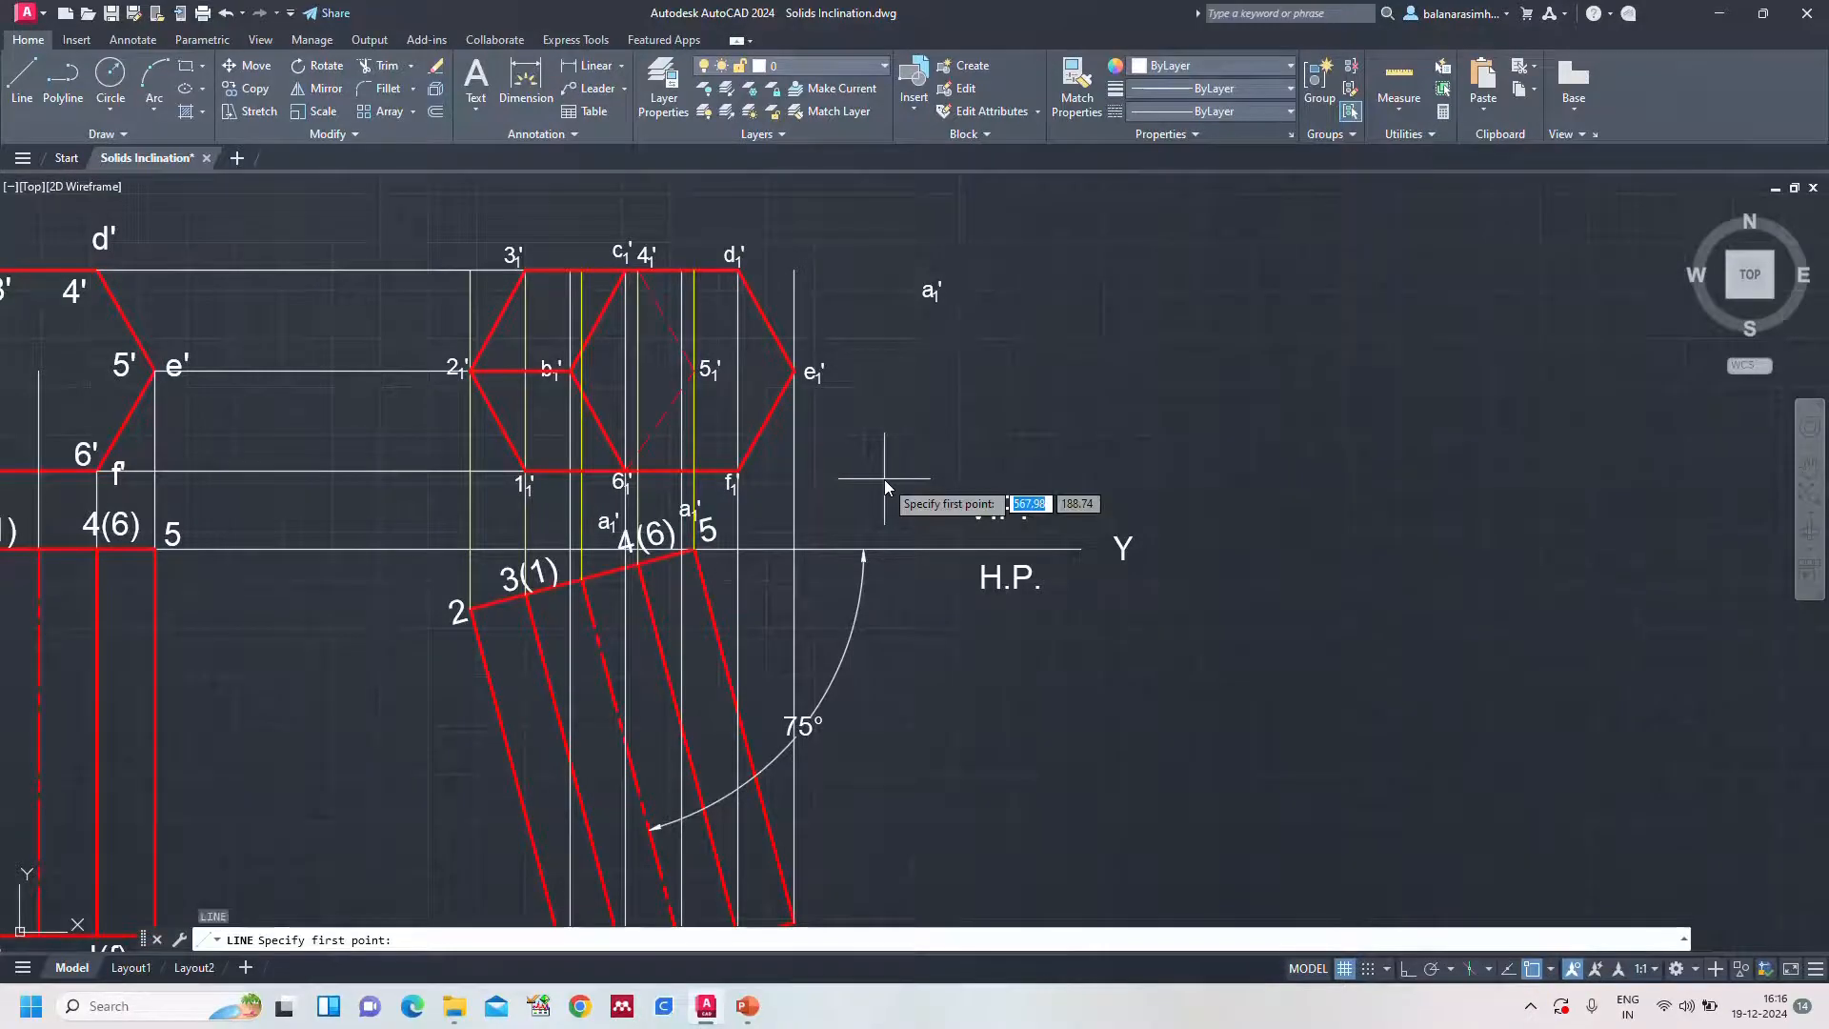
pyautogui.click(682, 371)
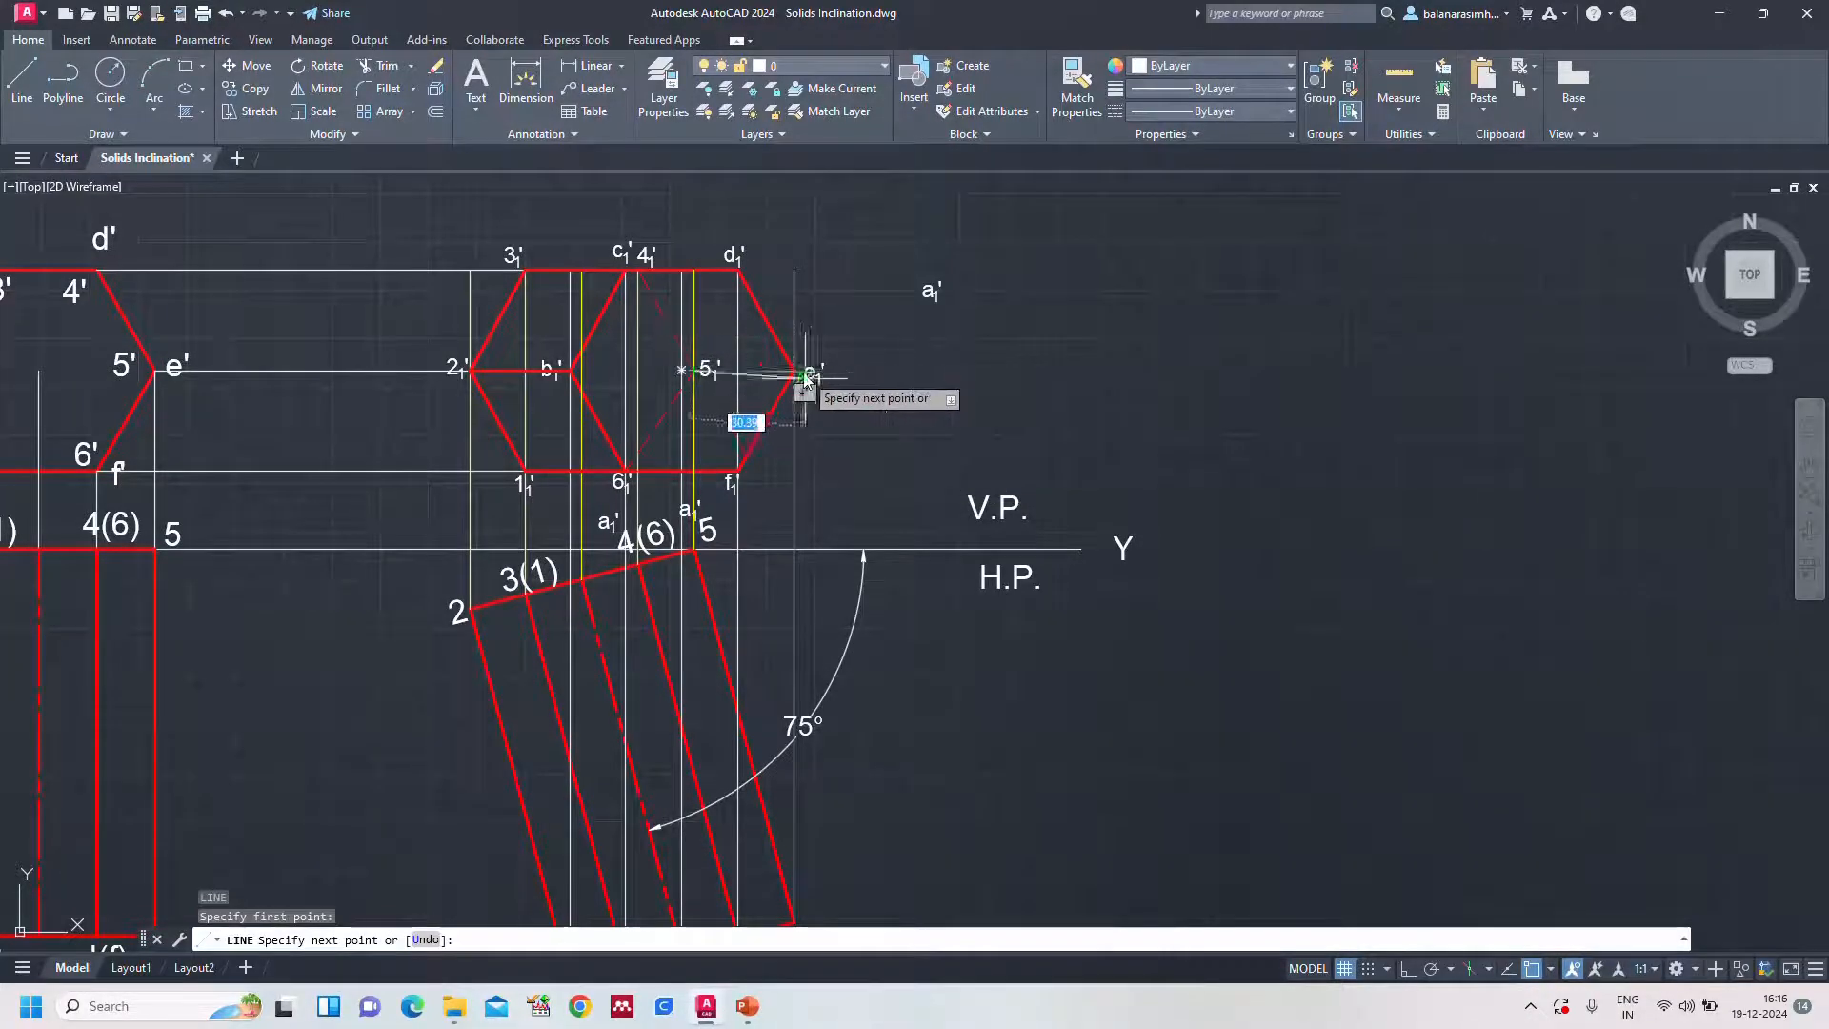
pyautogui.click(797, 371)
pyautogui.press('Return')
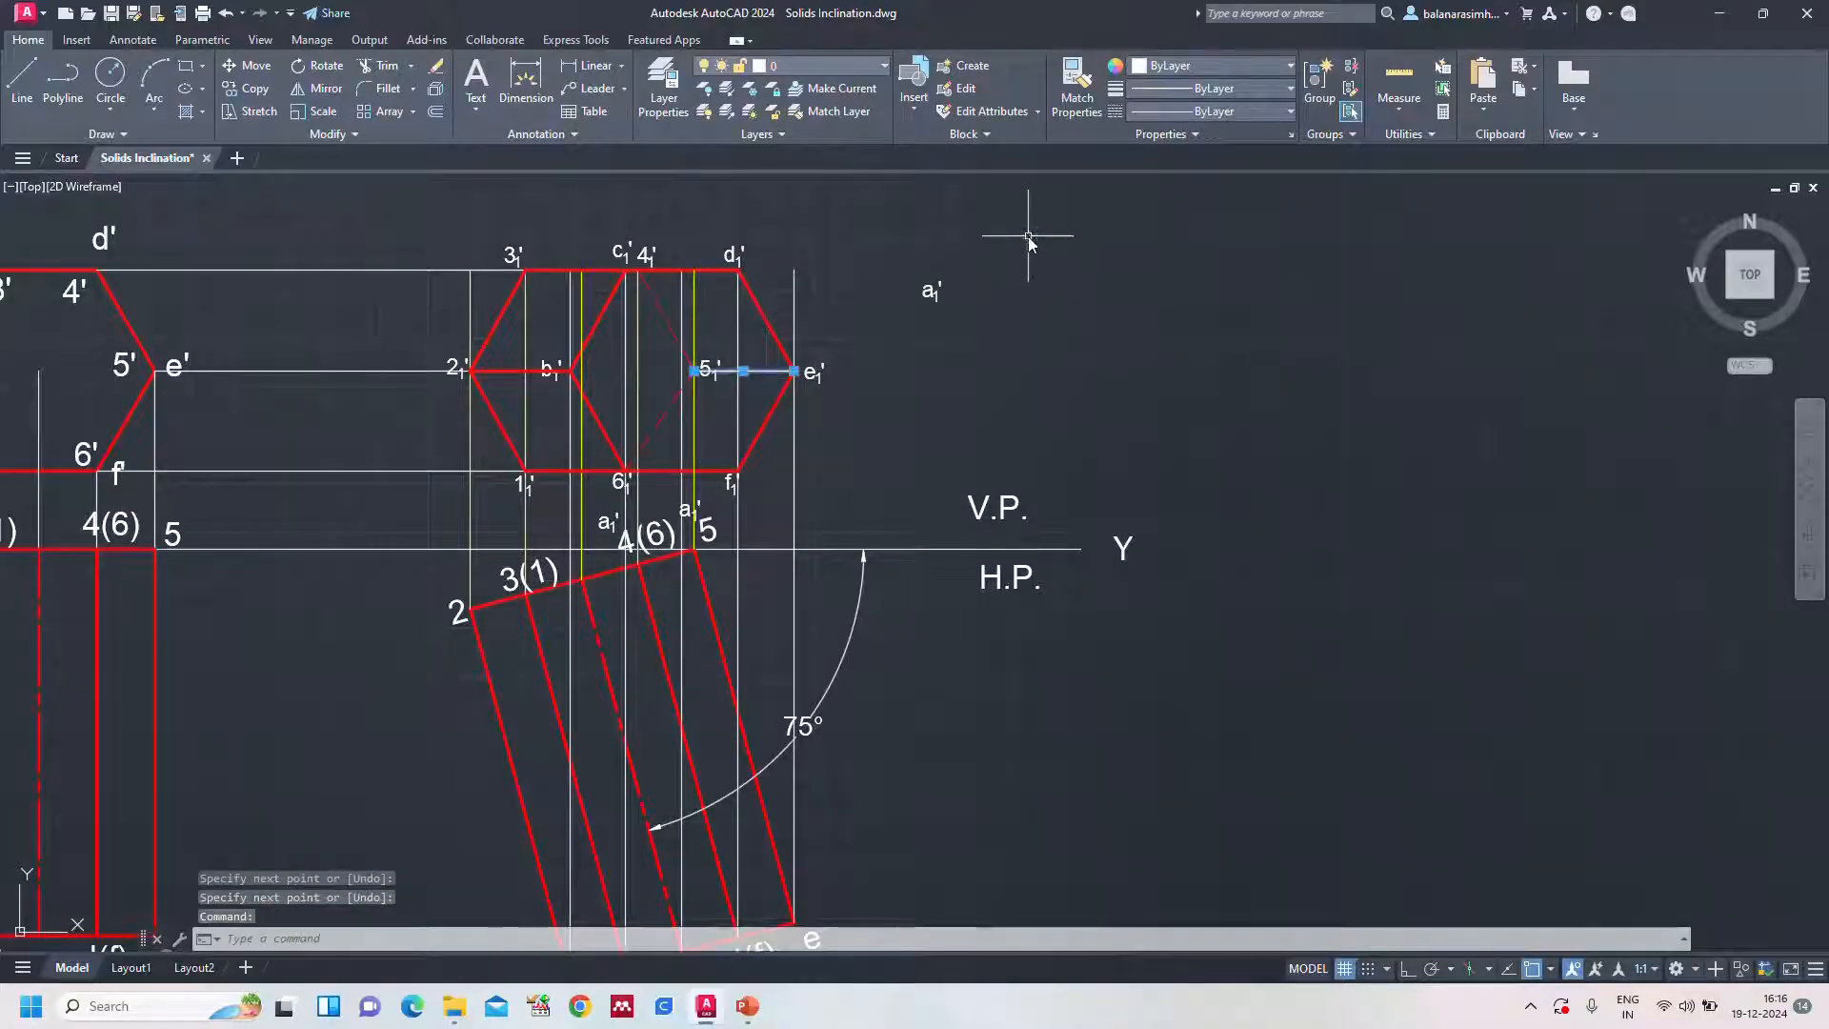
# Set the hidden edge 5₁'–e₁' to DASHED2 linetype, 0.25 mm lineweight and red colour
pyautogui.click(1209, 112)
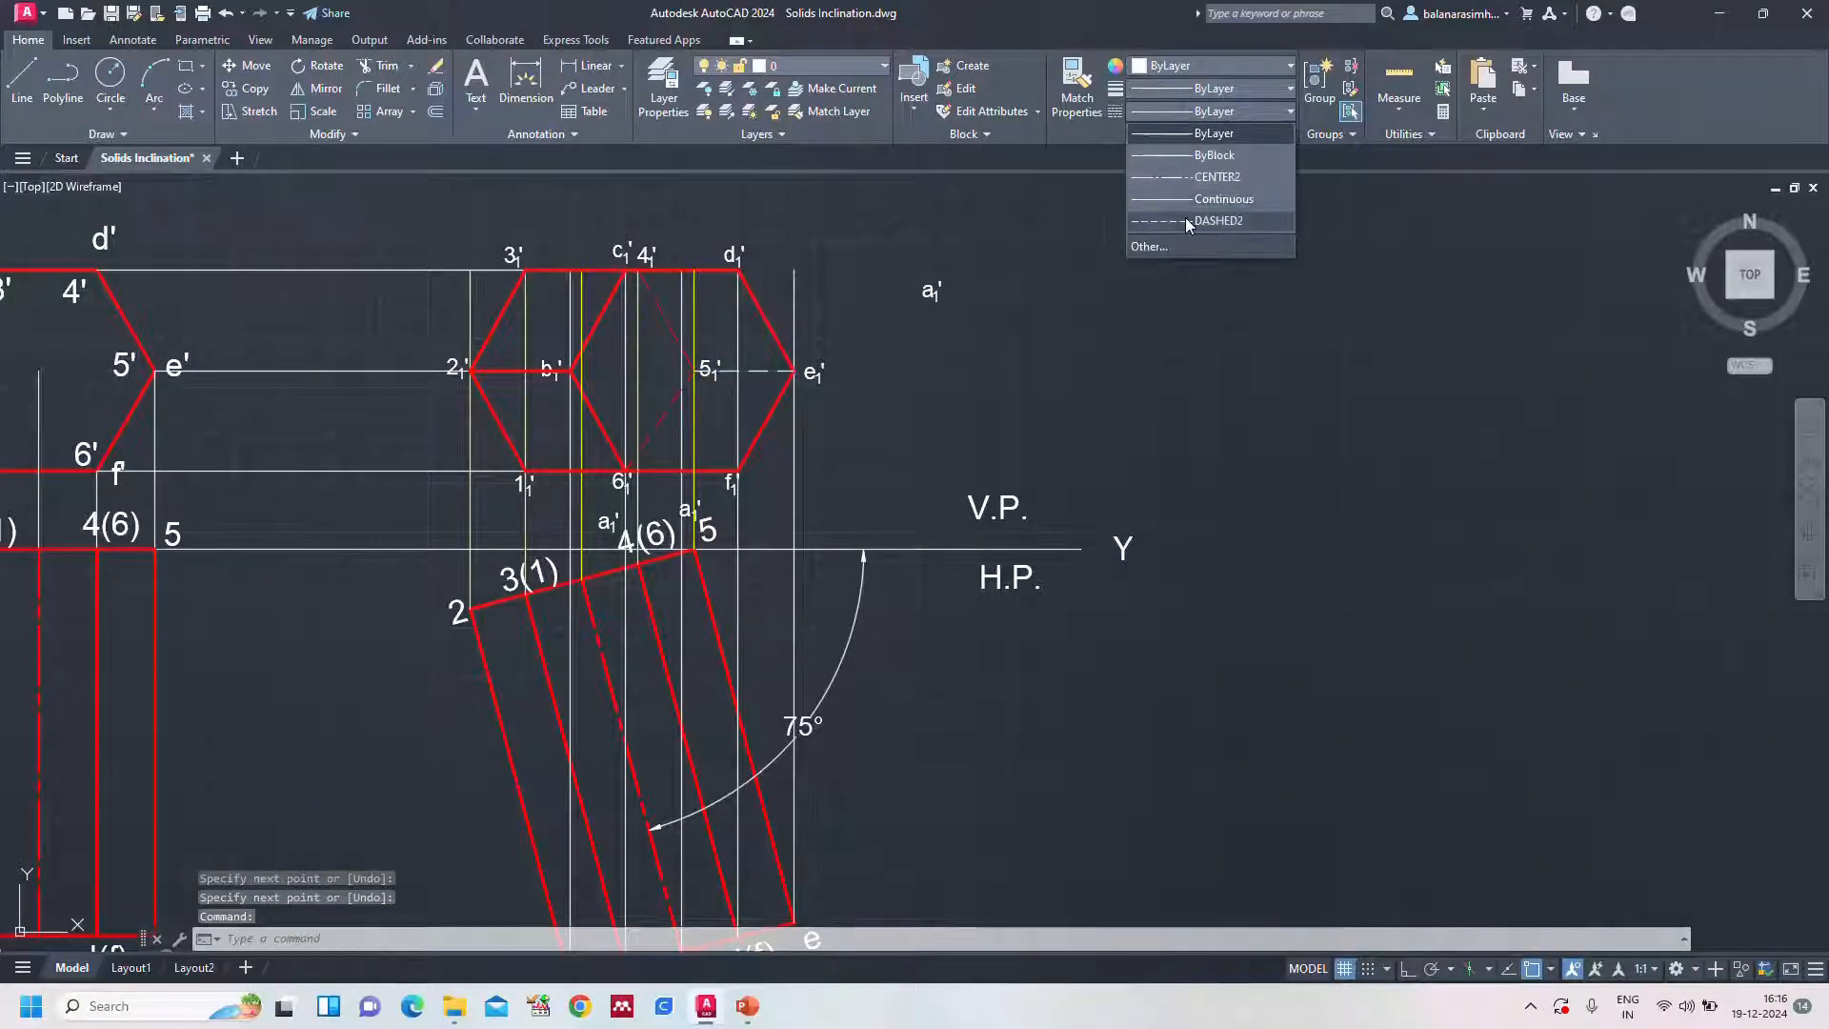
pyautogui.click(1186, 220)
pyautogui.click(1230, 89)
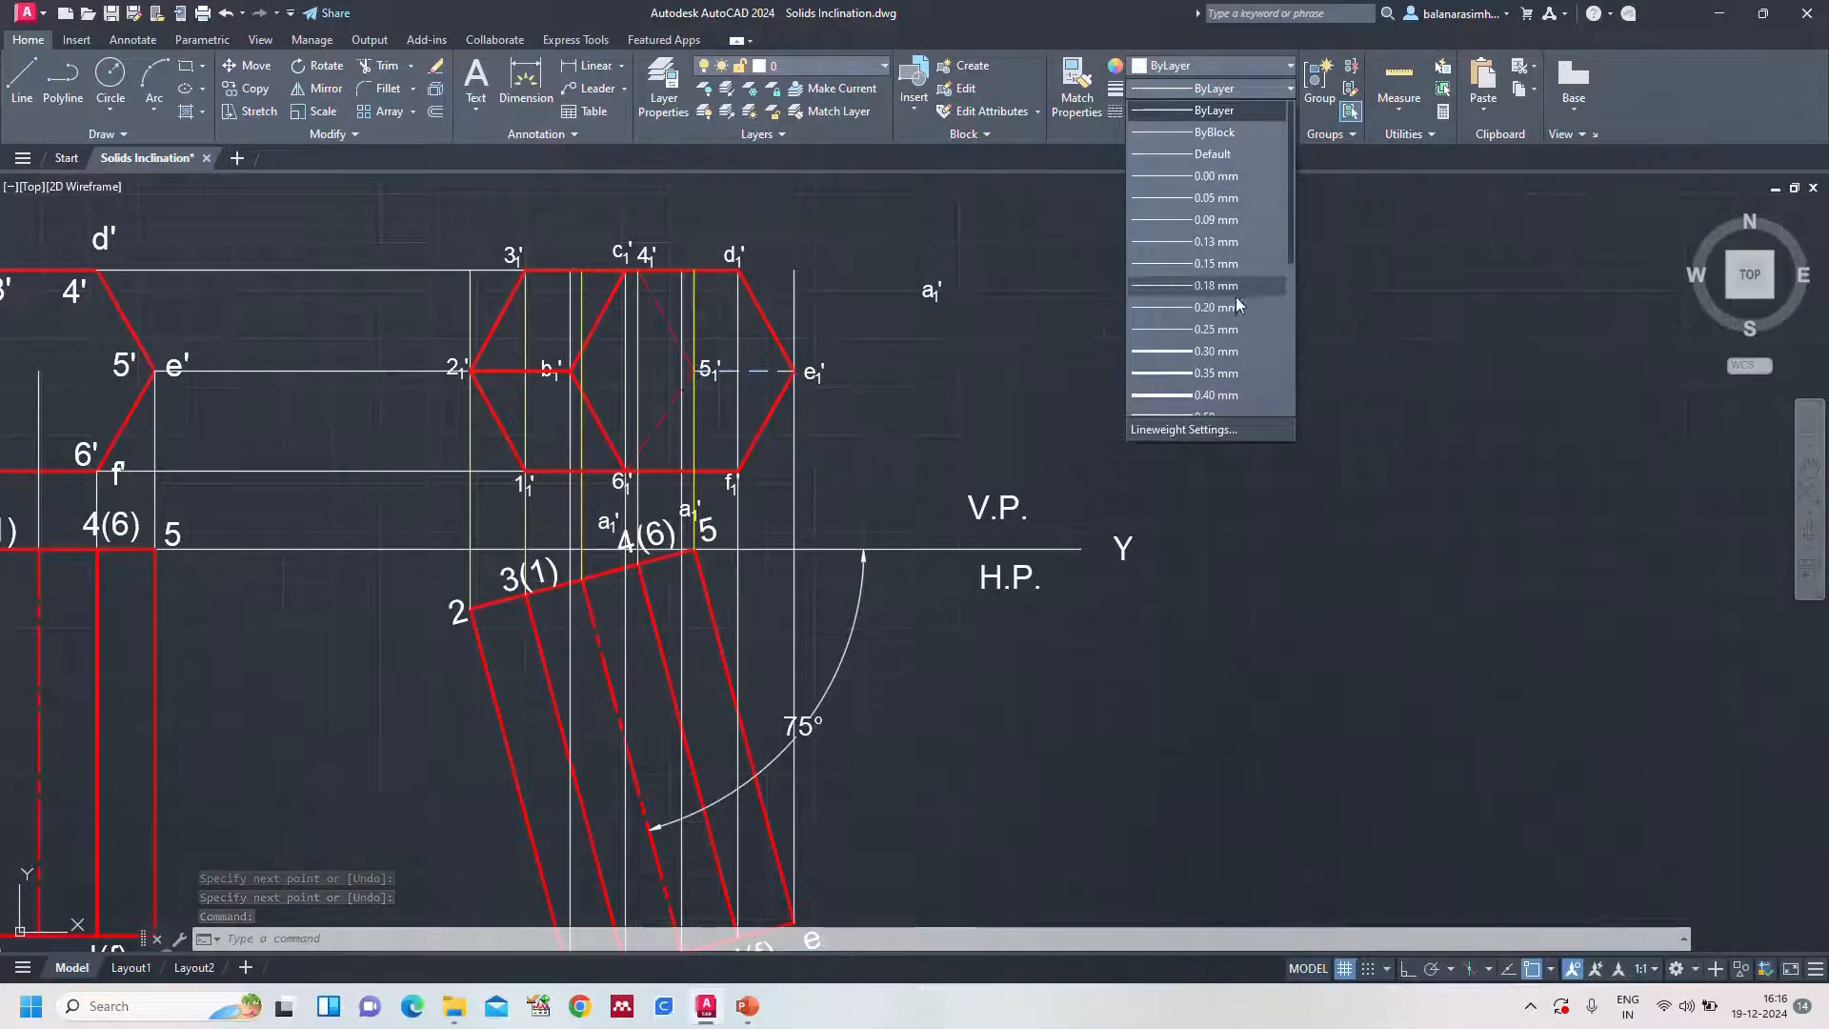
pyautogui.click(1217, 328)
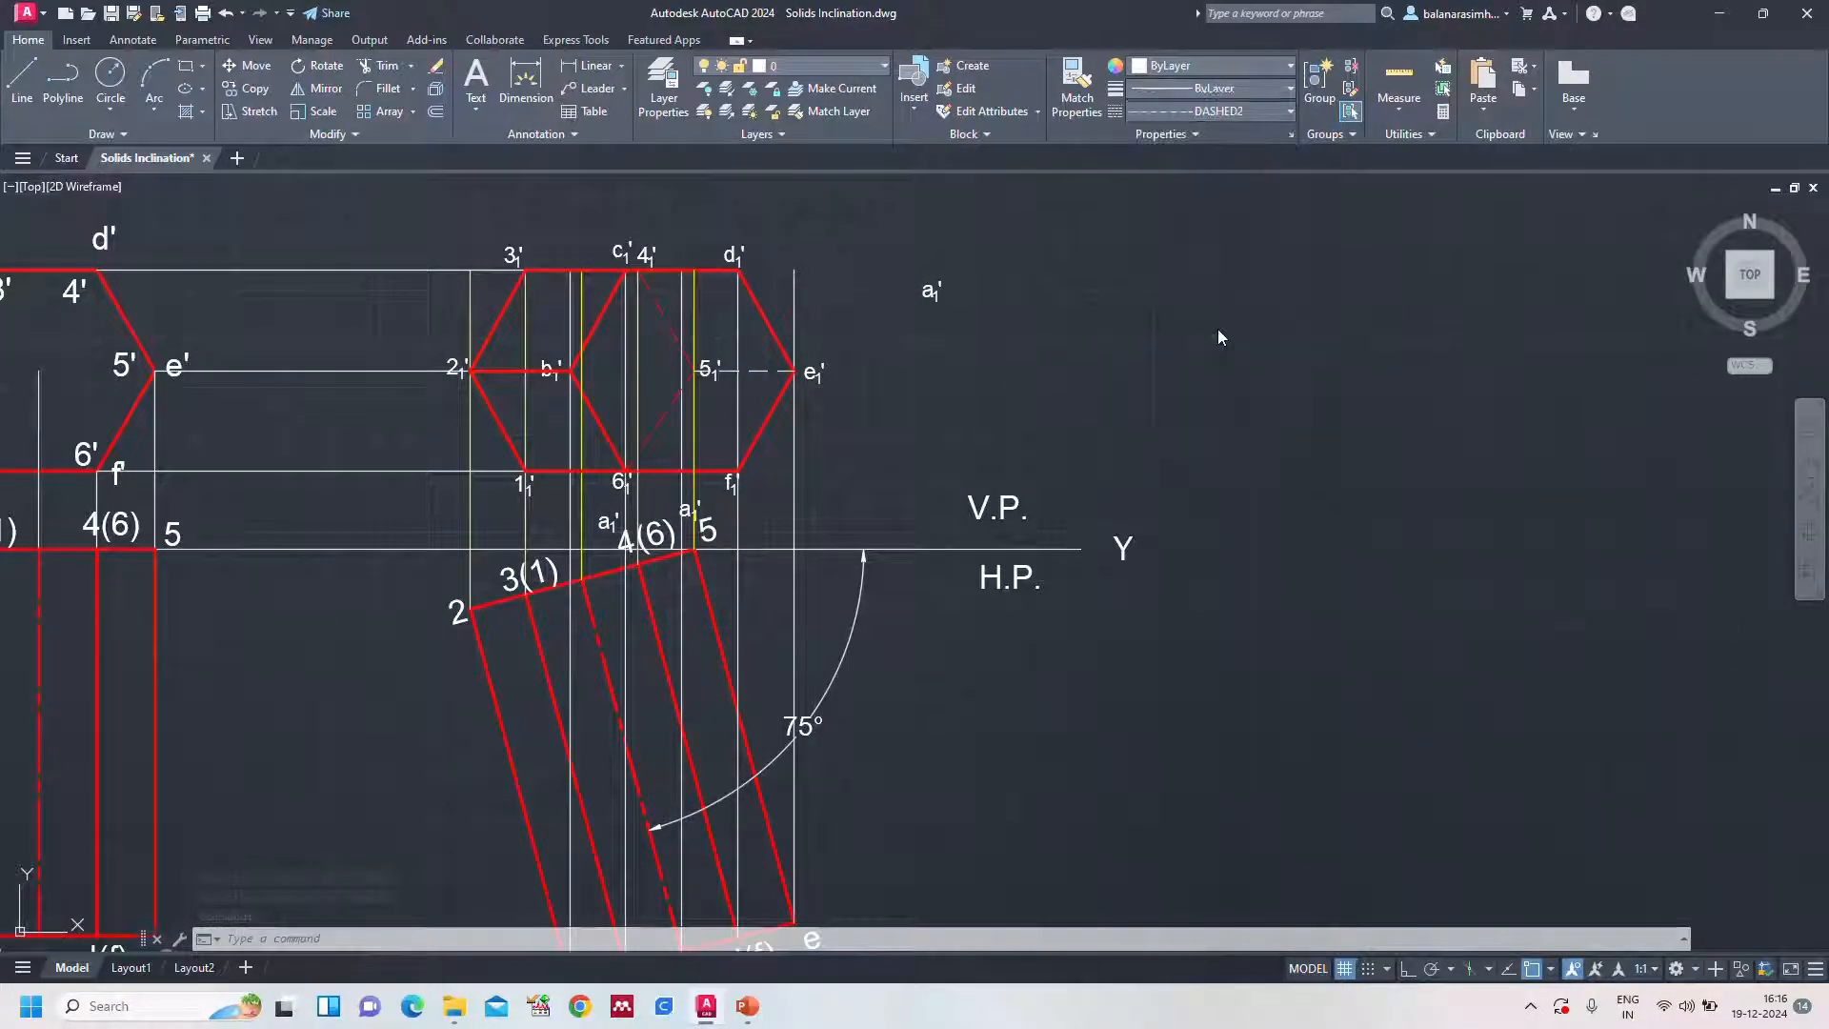
pyautogui.click(1226, 67)
pyautogui.click(1142, 250)
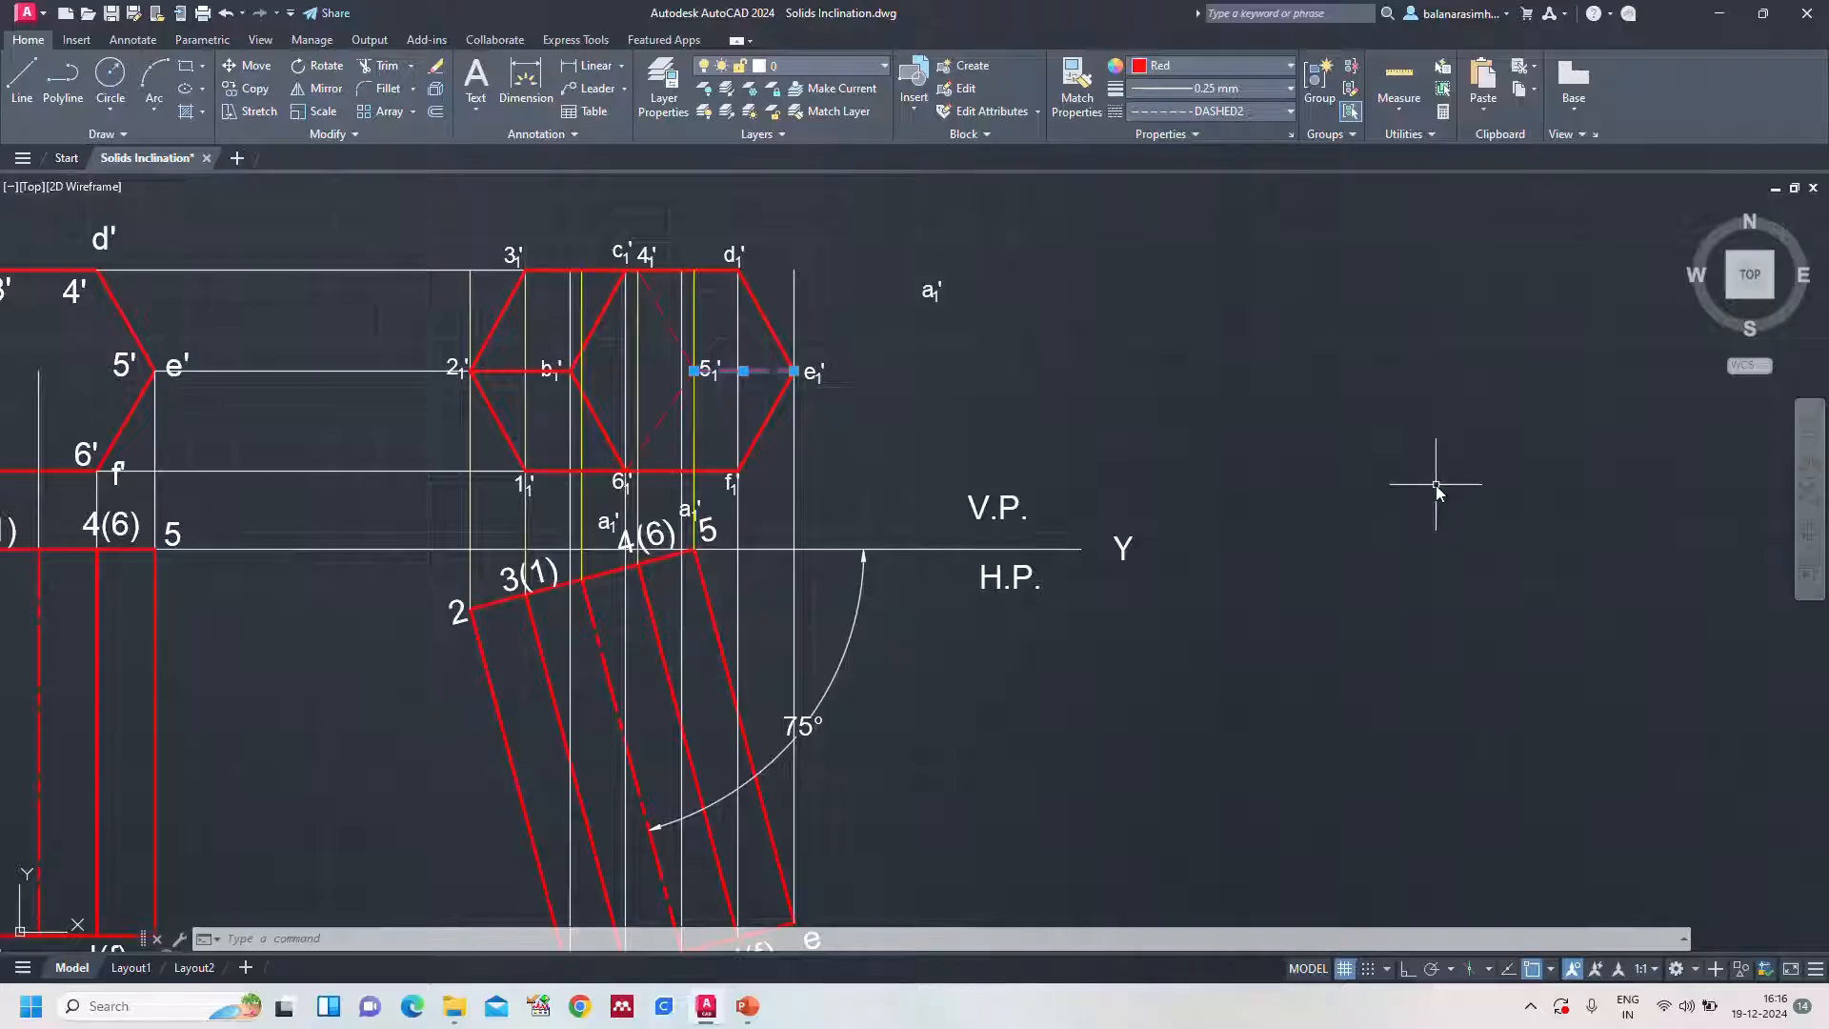
pyautogui.press('Escape')
pyautogui.write('z')
pyautogui.press('Return')
pyautogui.write('a')
pyautogui.press('Return')
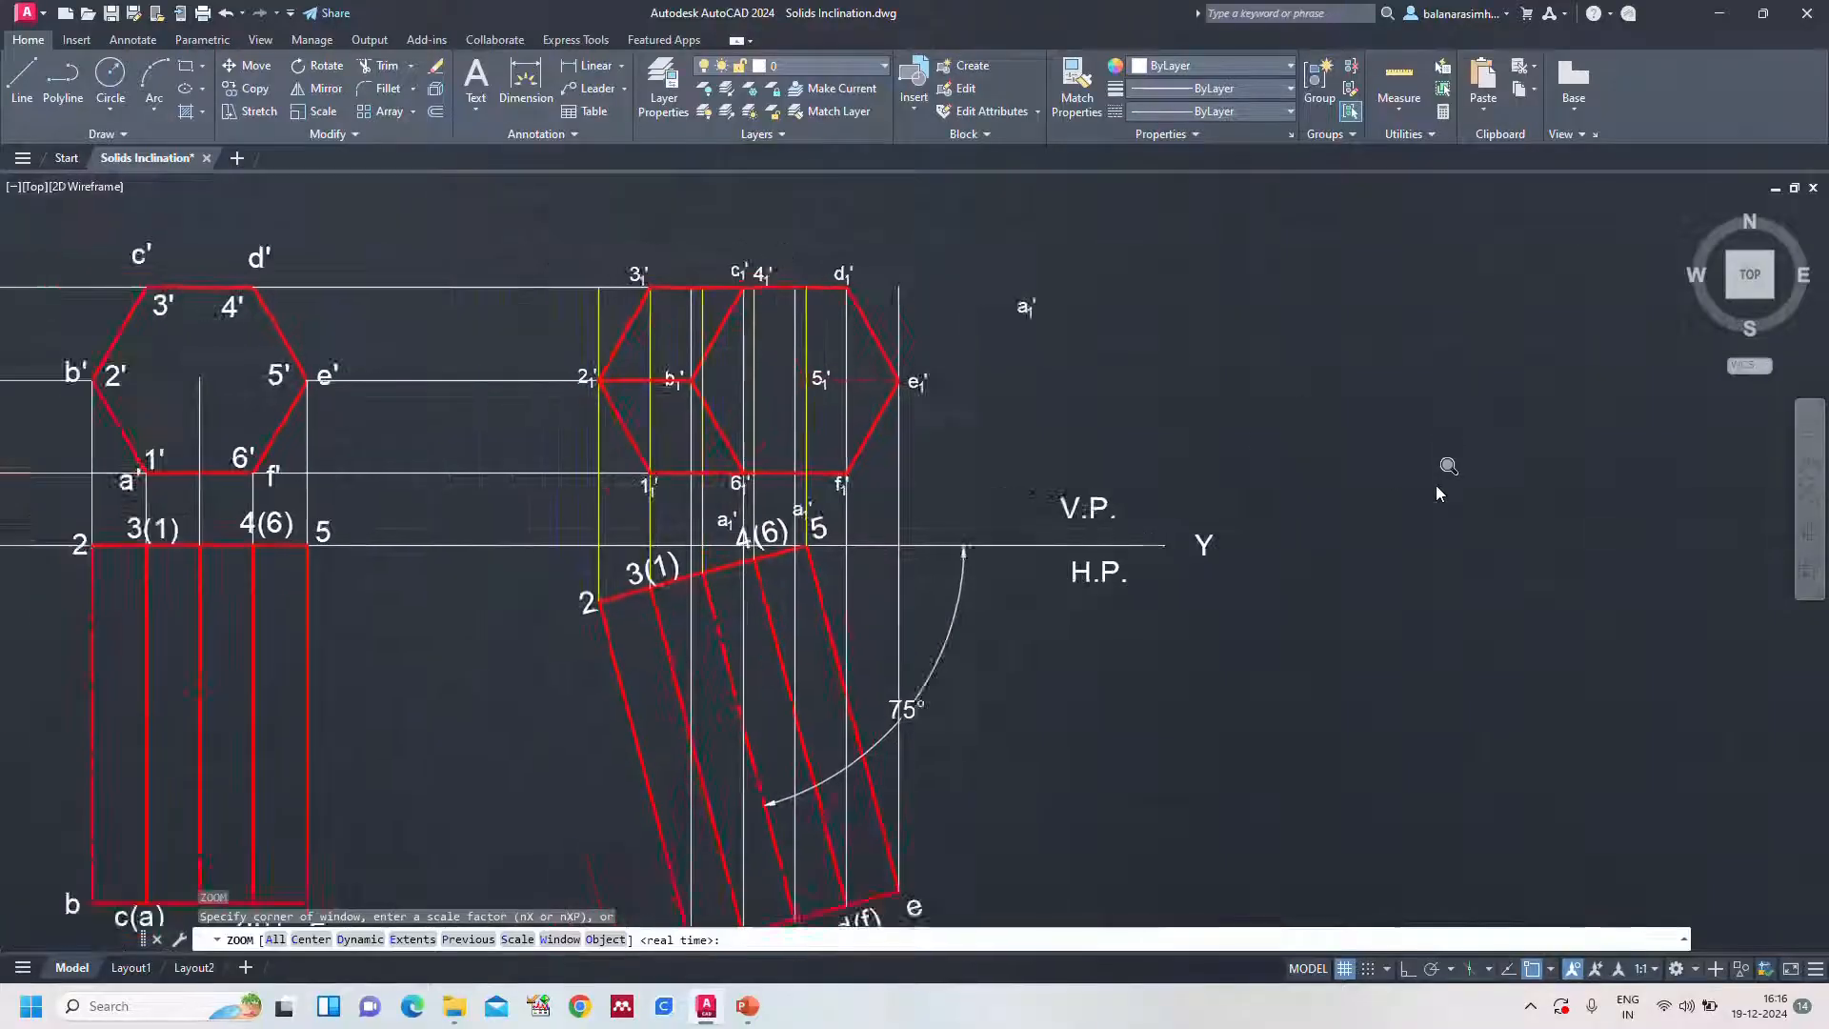
# Save the drawing
pyautogui.hotkey('ctrl', 's')
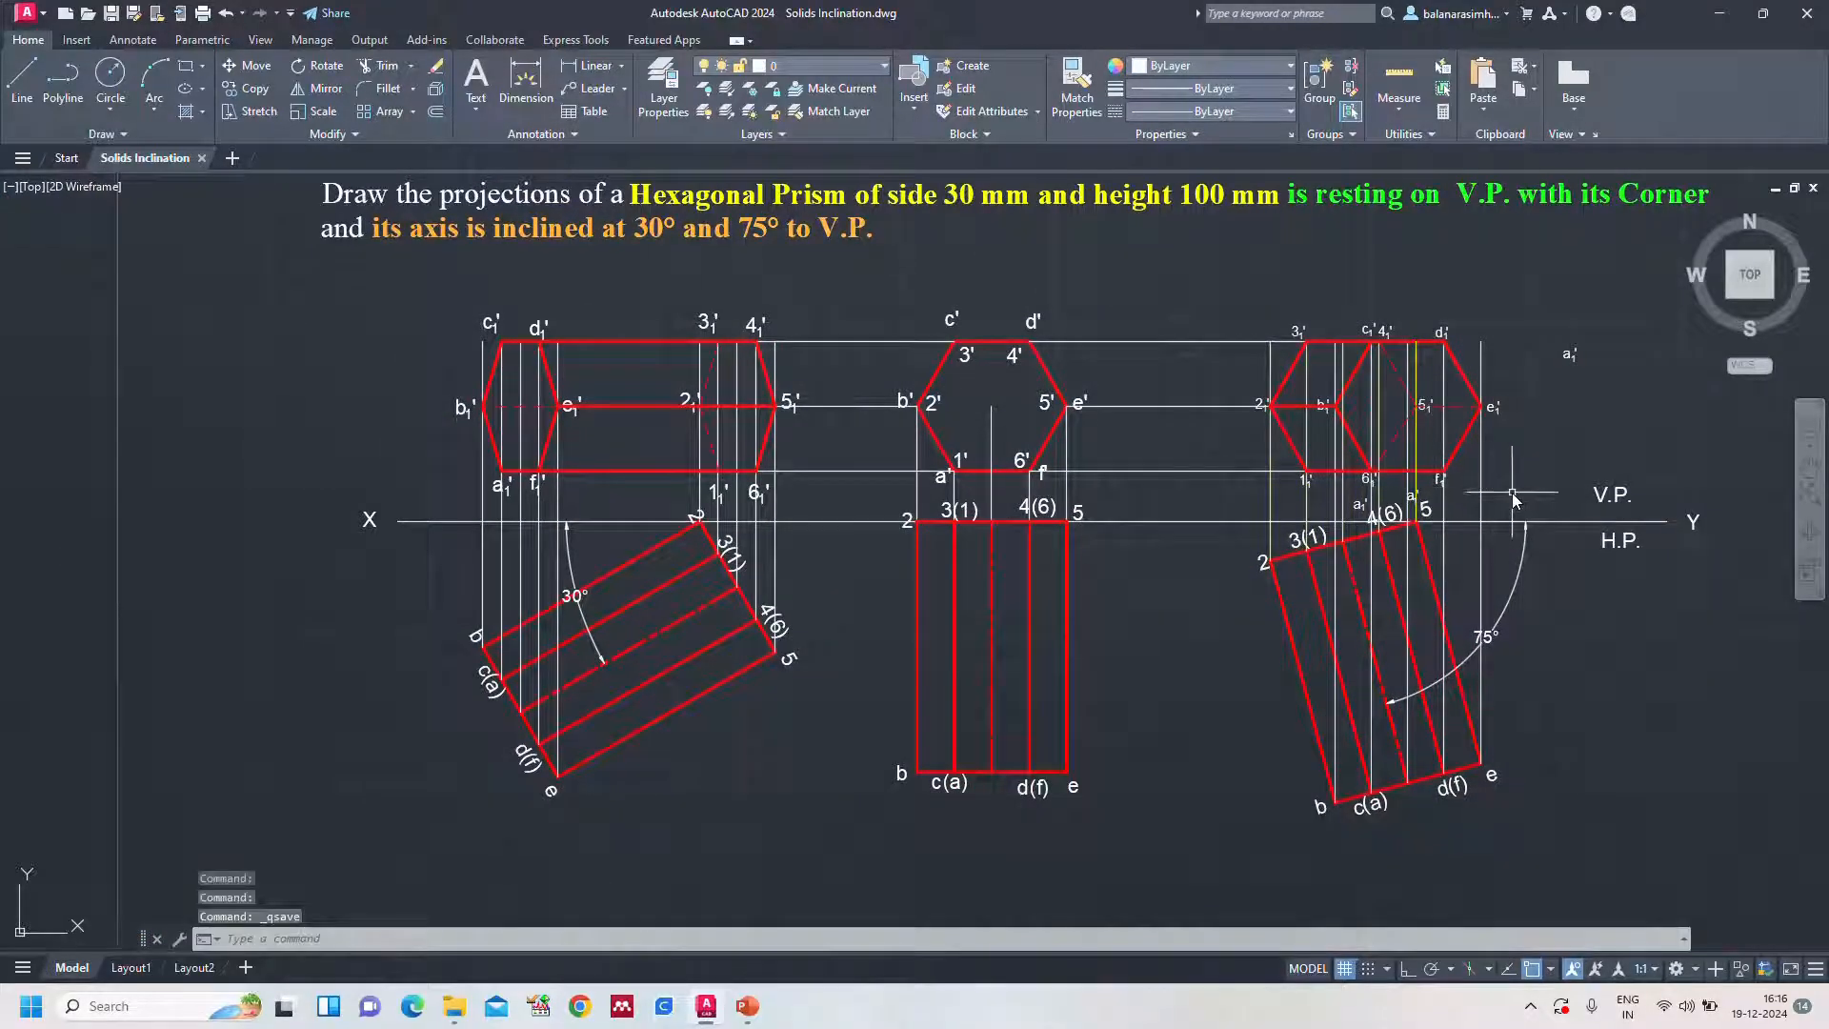
pyautogui.scroll(4, 1514, 495)
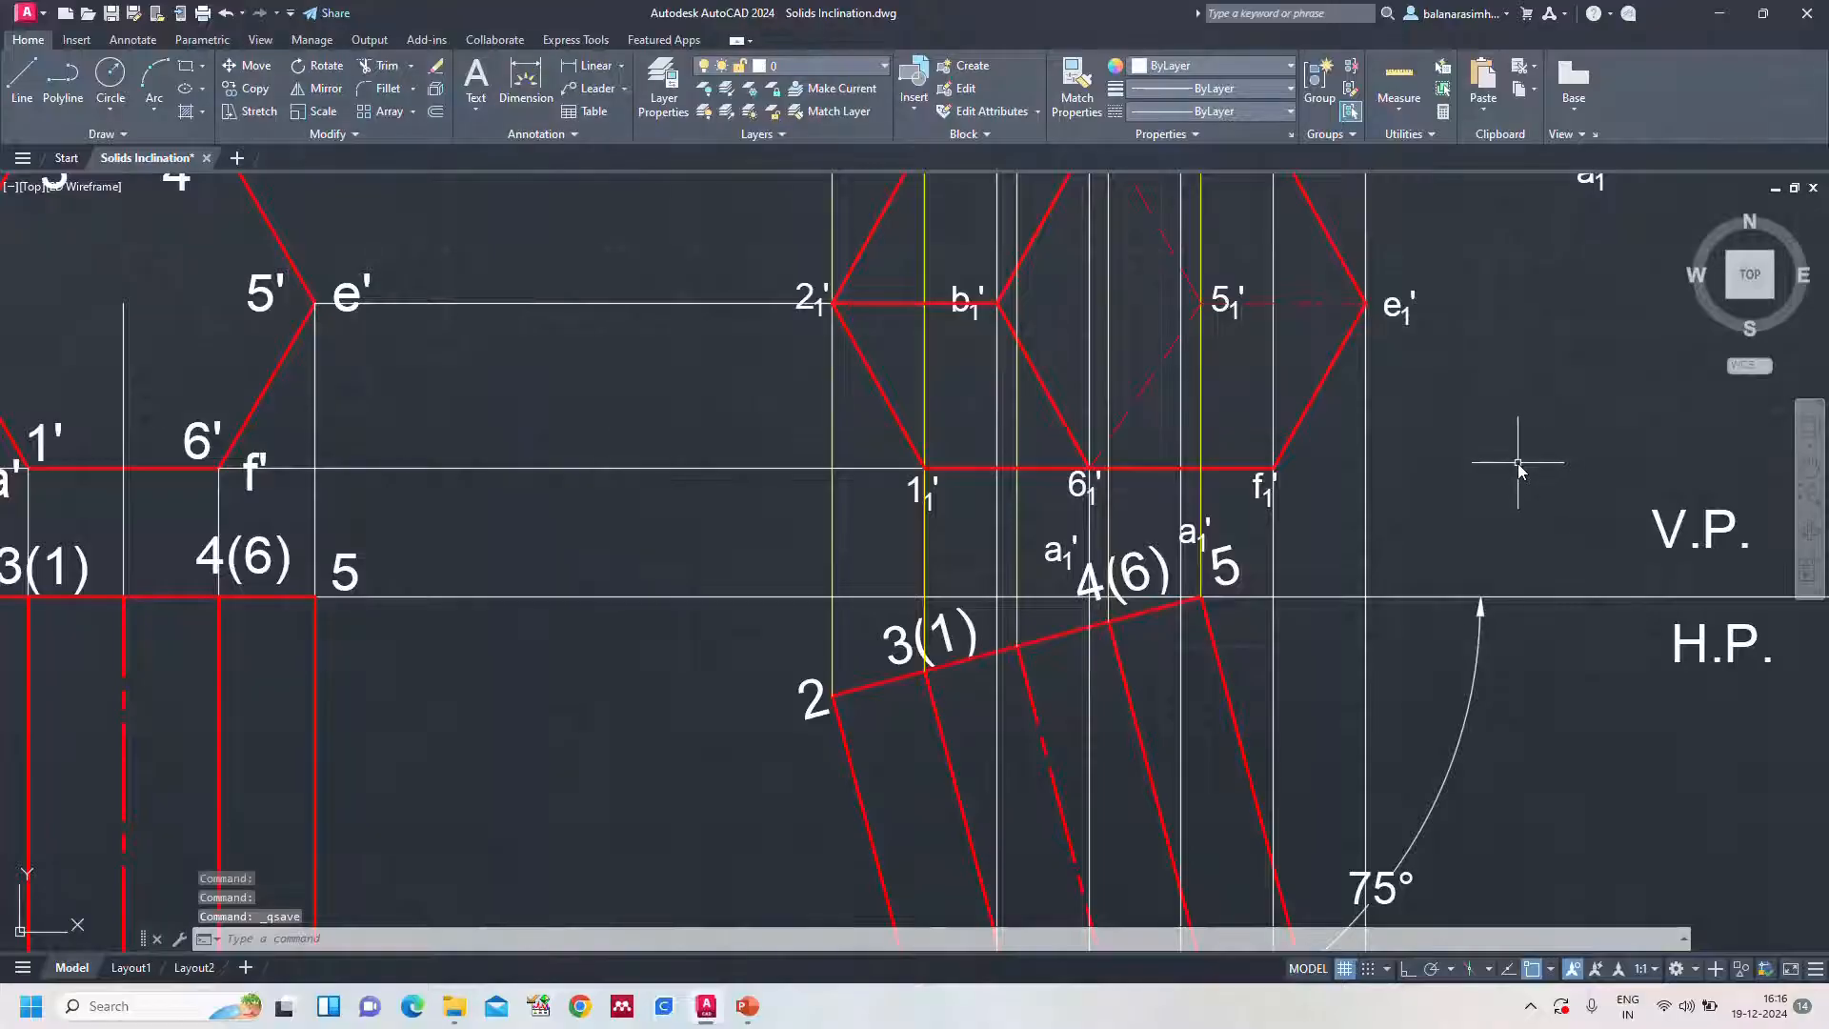
pyautogui.scroll(-2, 1471, 426)
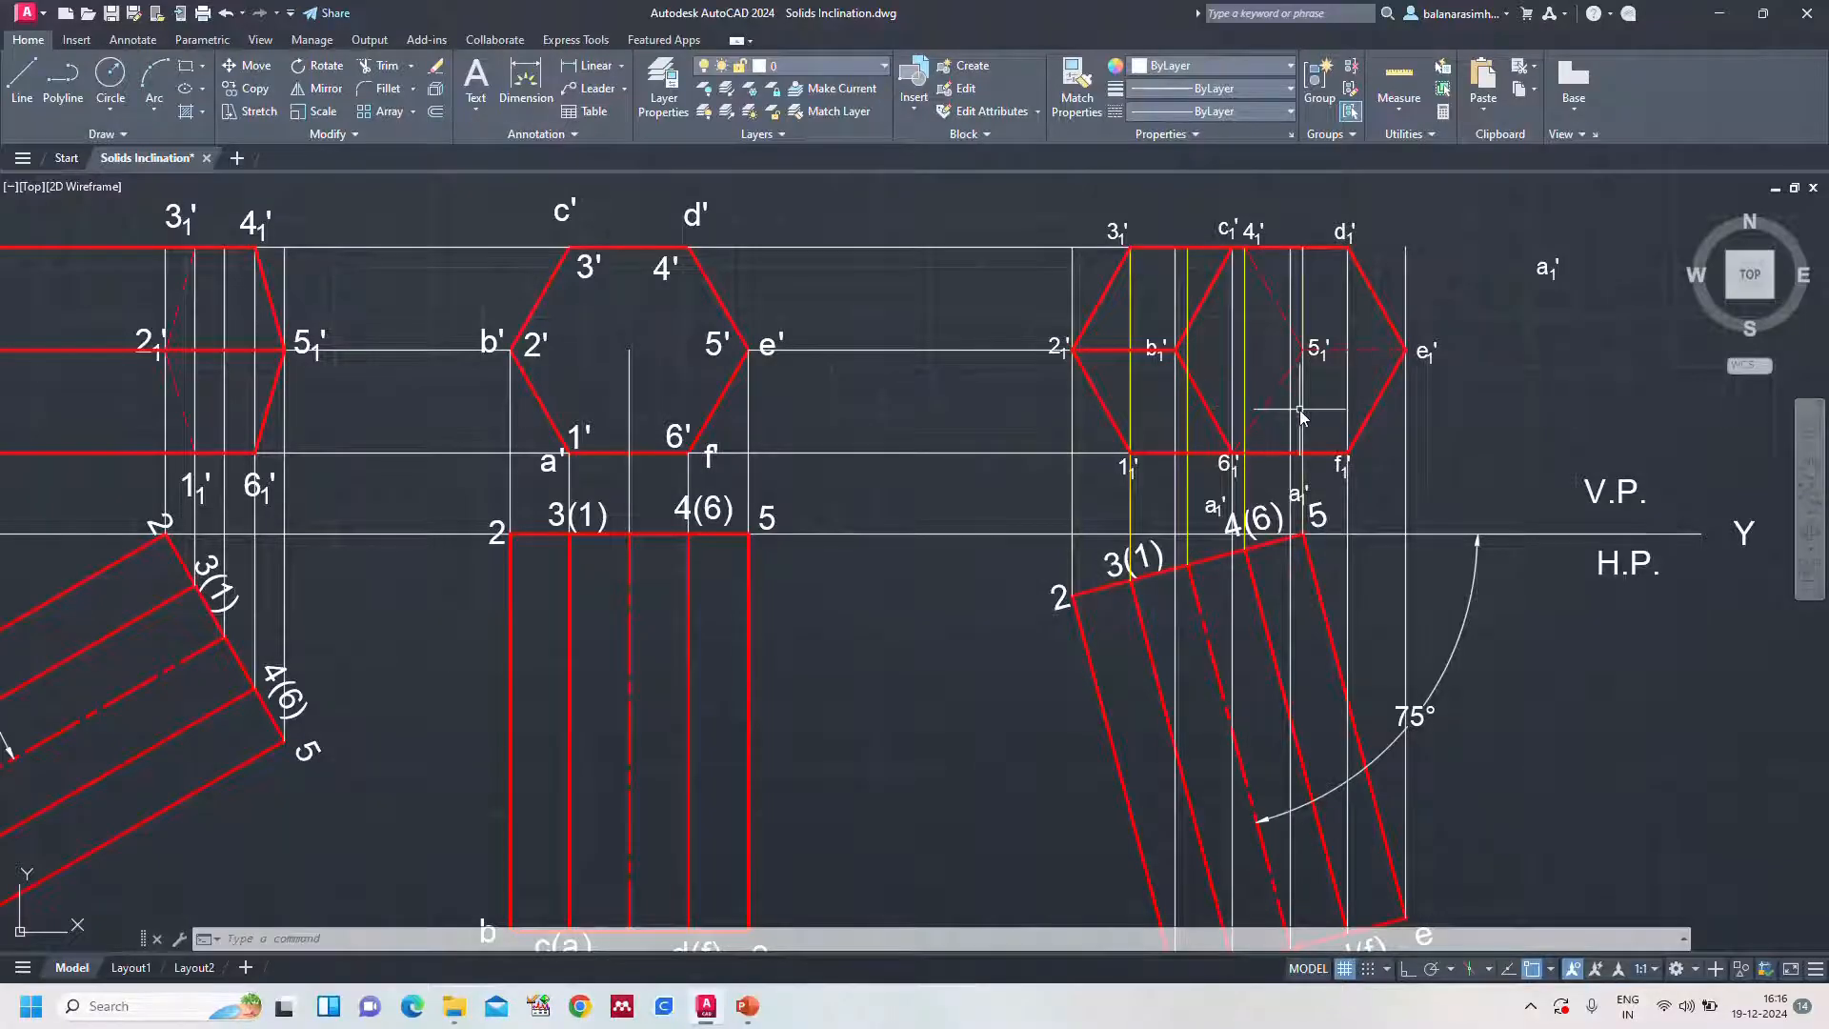
pyautogui.press('Return')
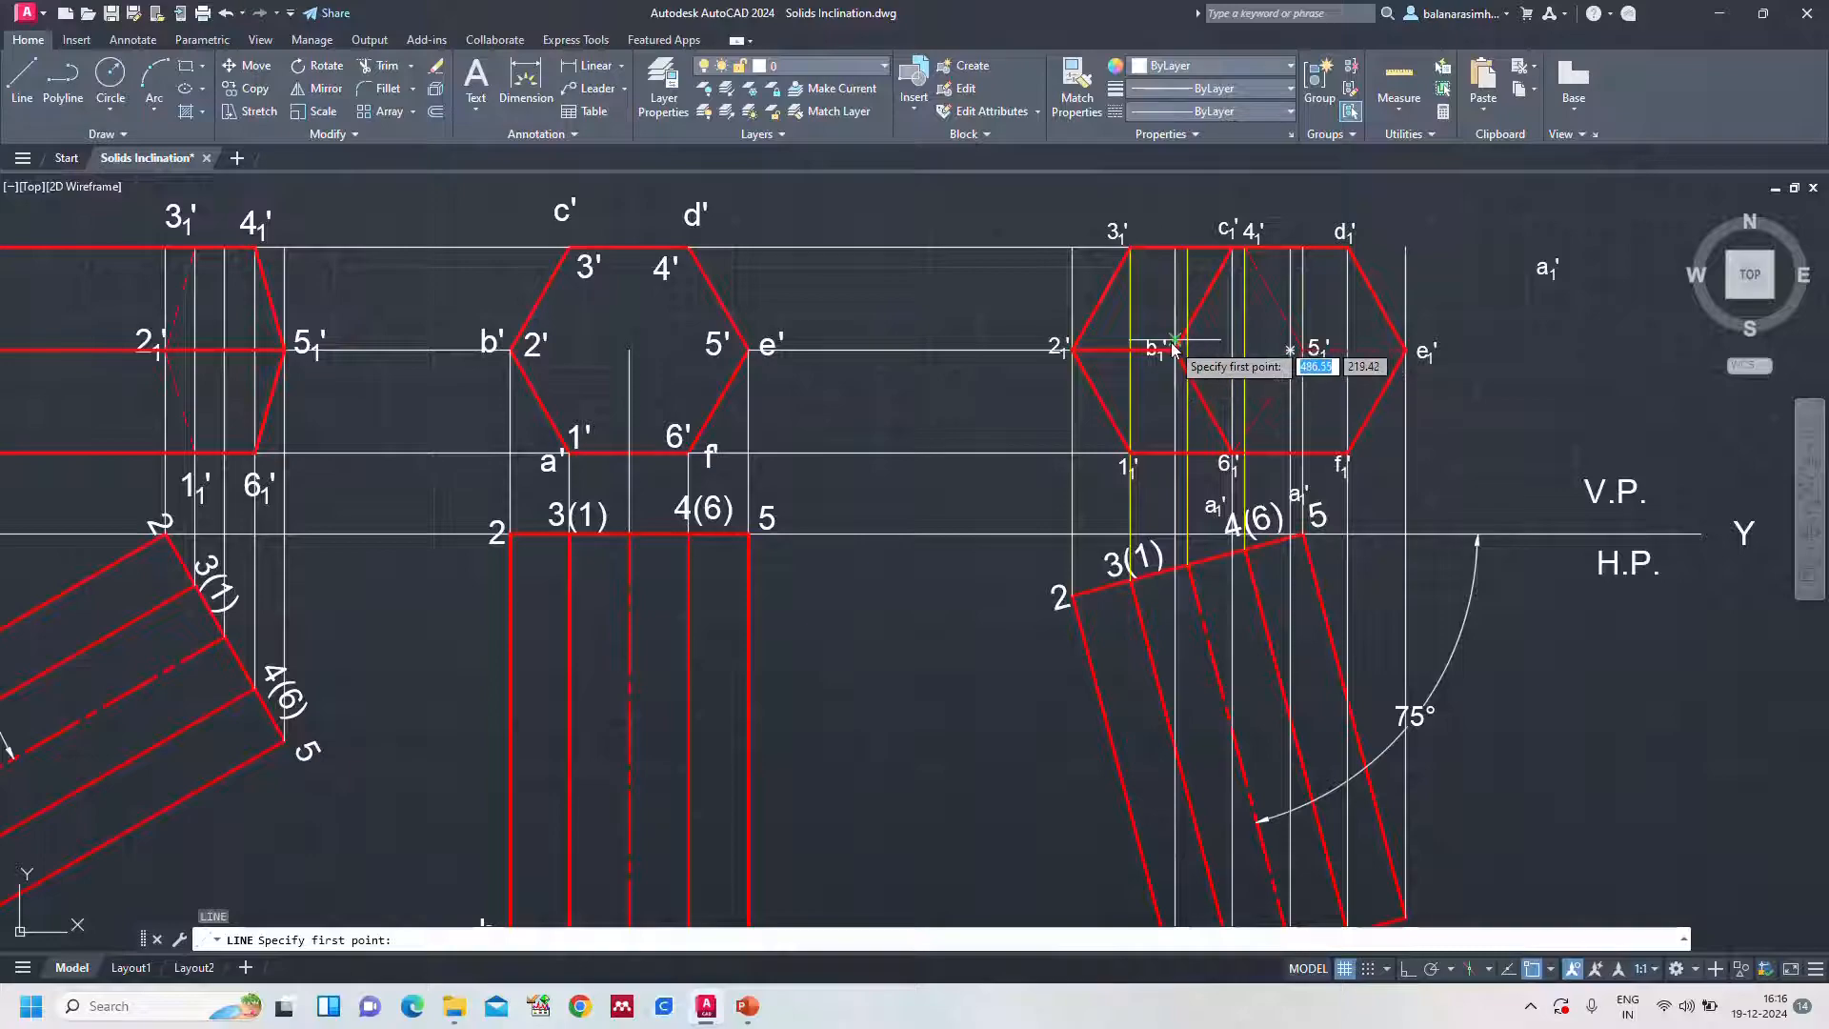
pyautogui.scroll(2, 1179, 357)
pyautogui.scroll(2, 1180, 357)
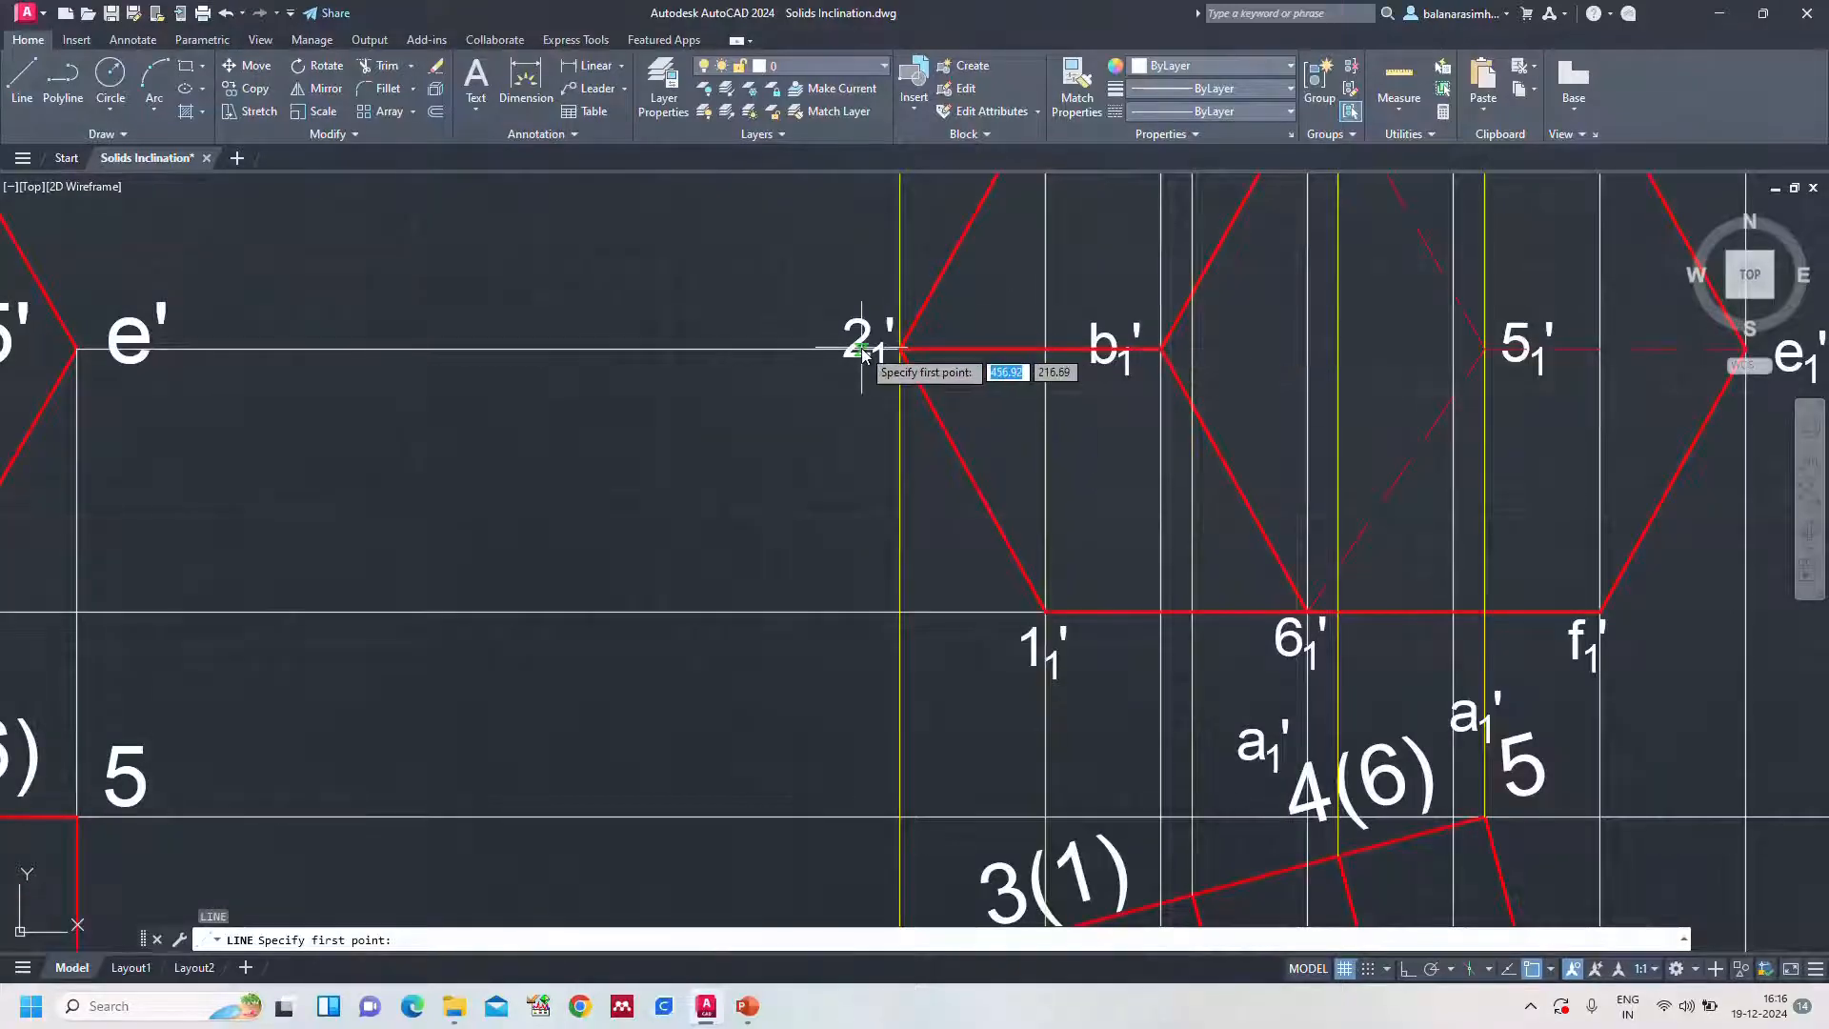
pyautogui.press('Escape')
pyautogui.click(808, 351)
pyautogui.press('Escape')
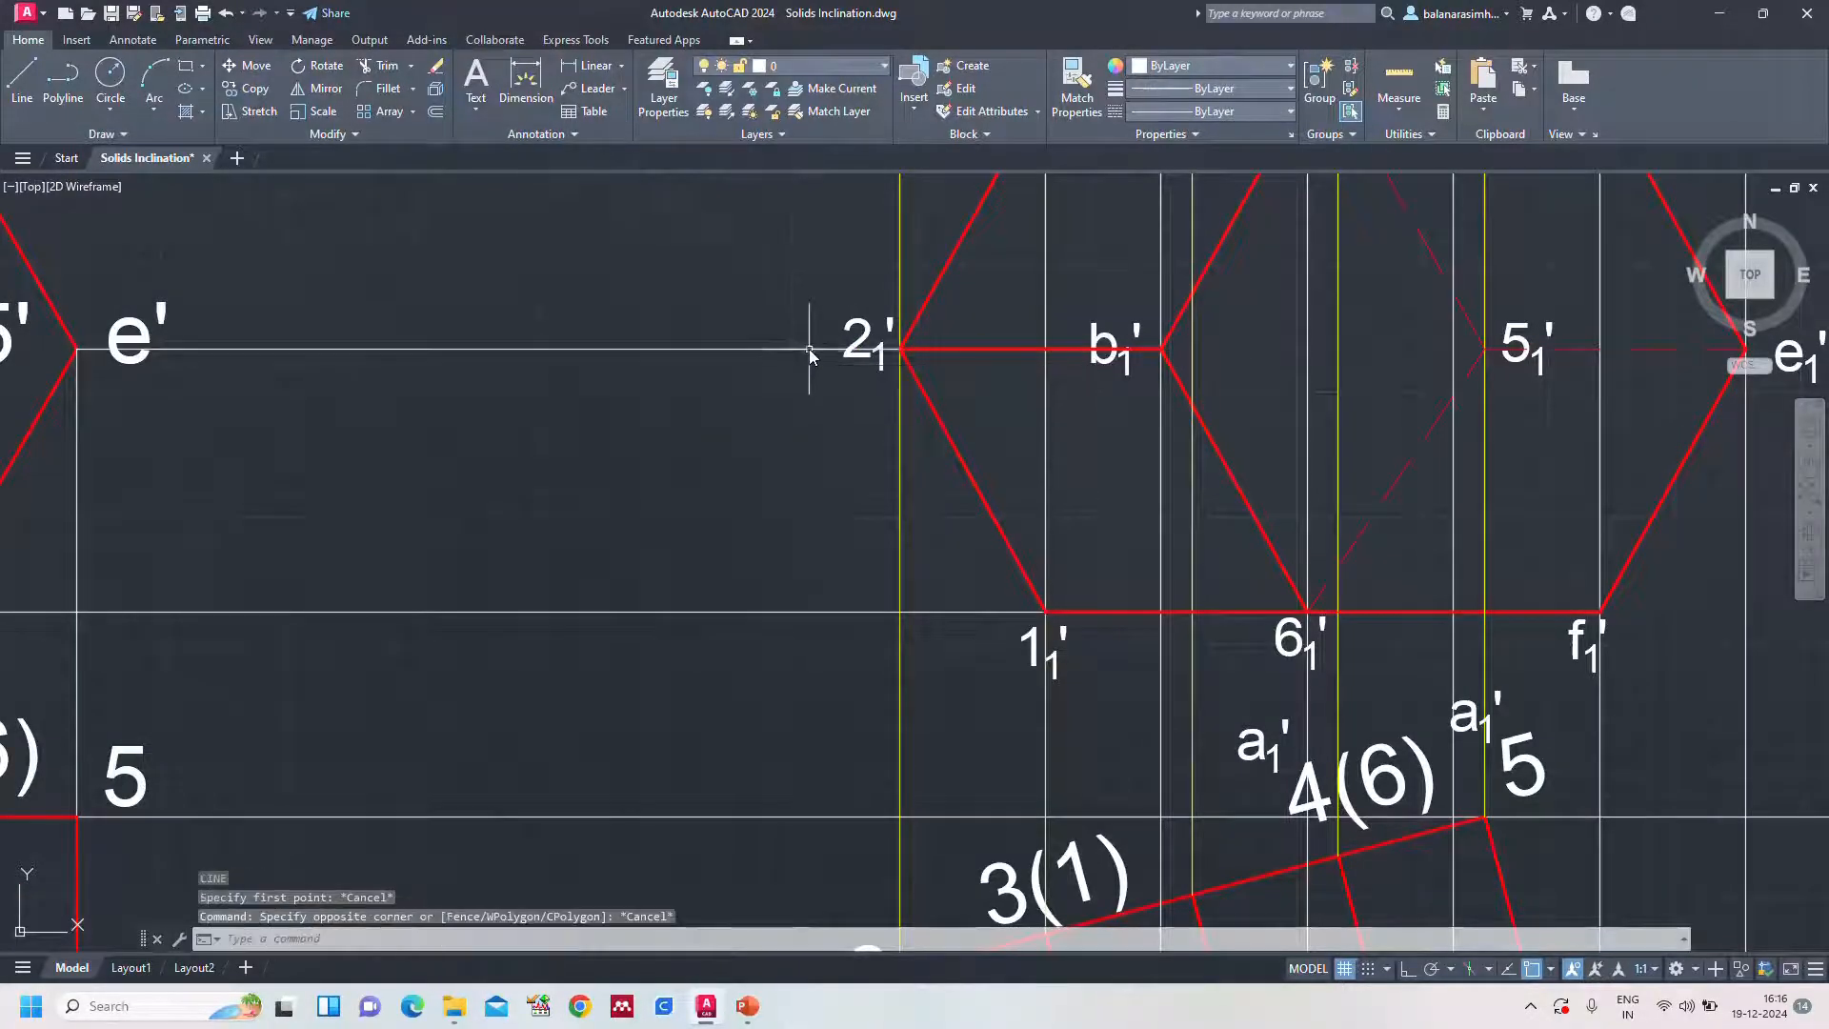
# Stretch the horizontal projector from e' past 2₁' to the projector of the axis's upper end in the 75° front view
pyautogui.click(806, 352)
pyautogui.click(808, 351)
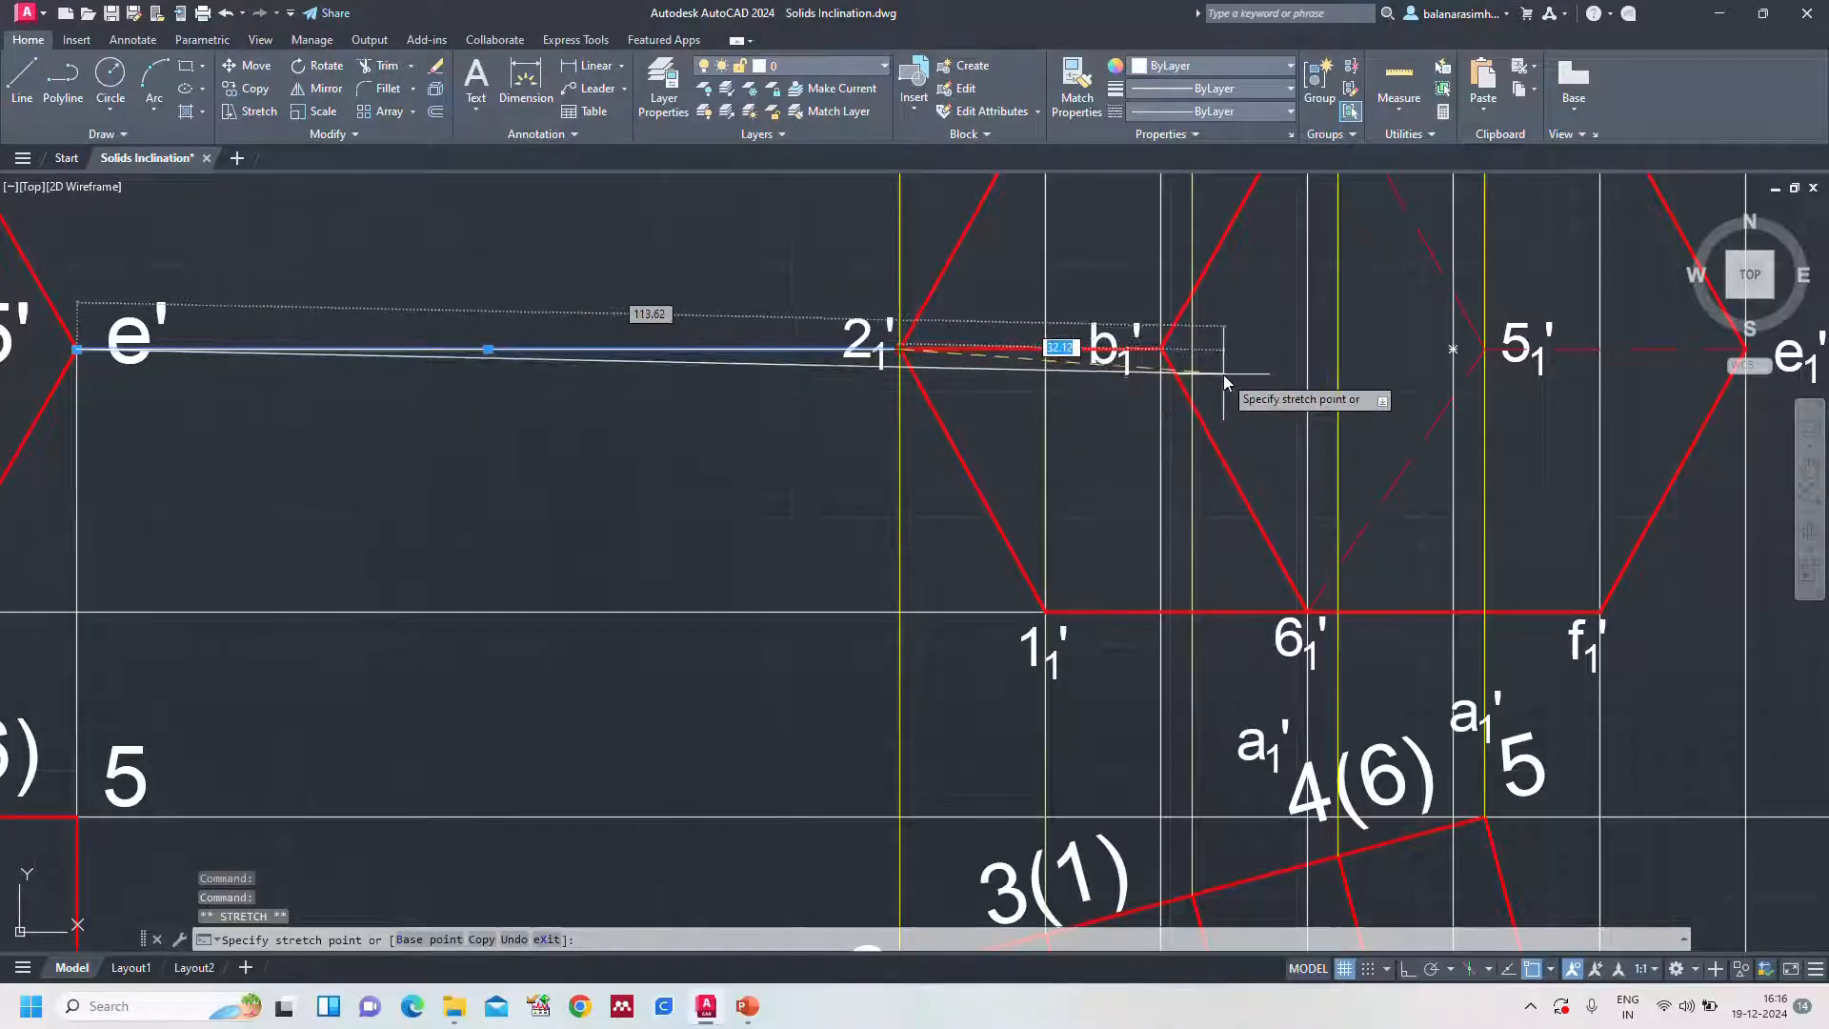
pyautogui.click(1190, 351)
pyautogui.press('Escape')
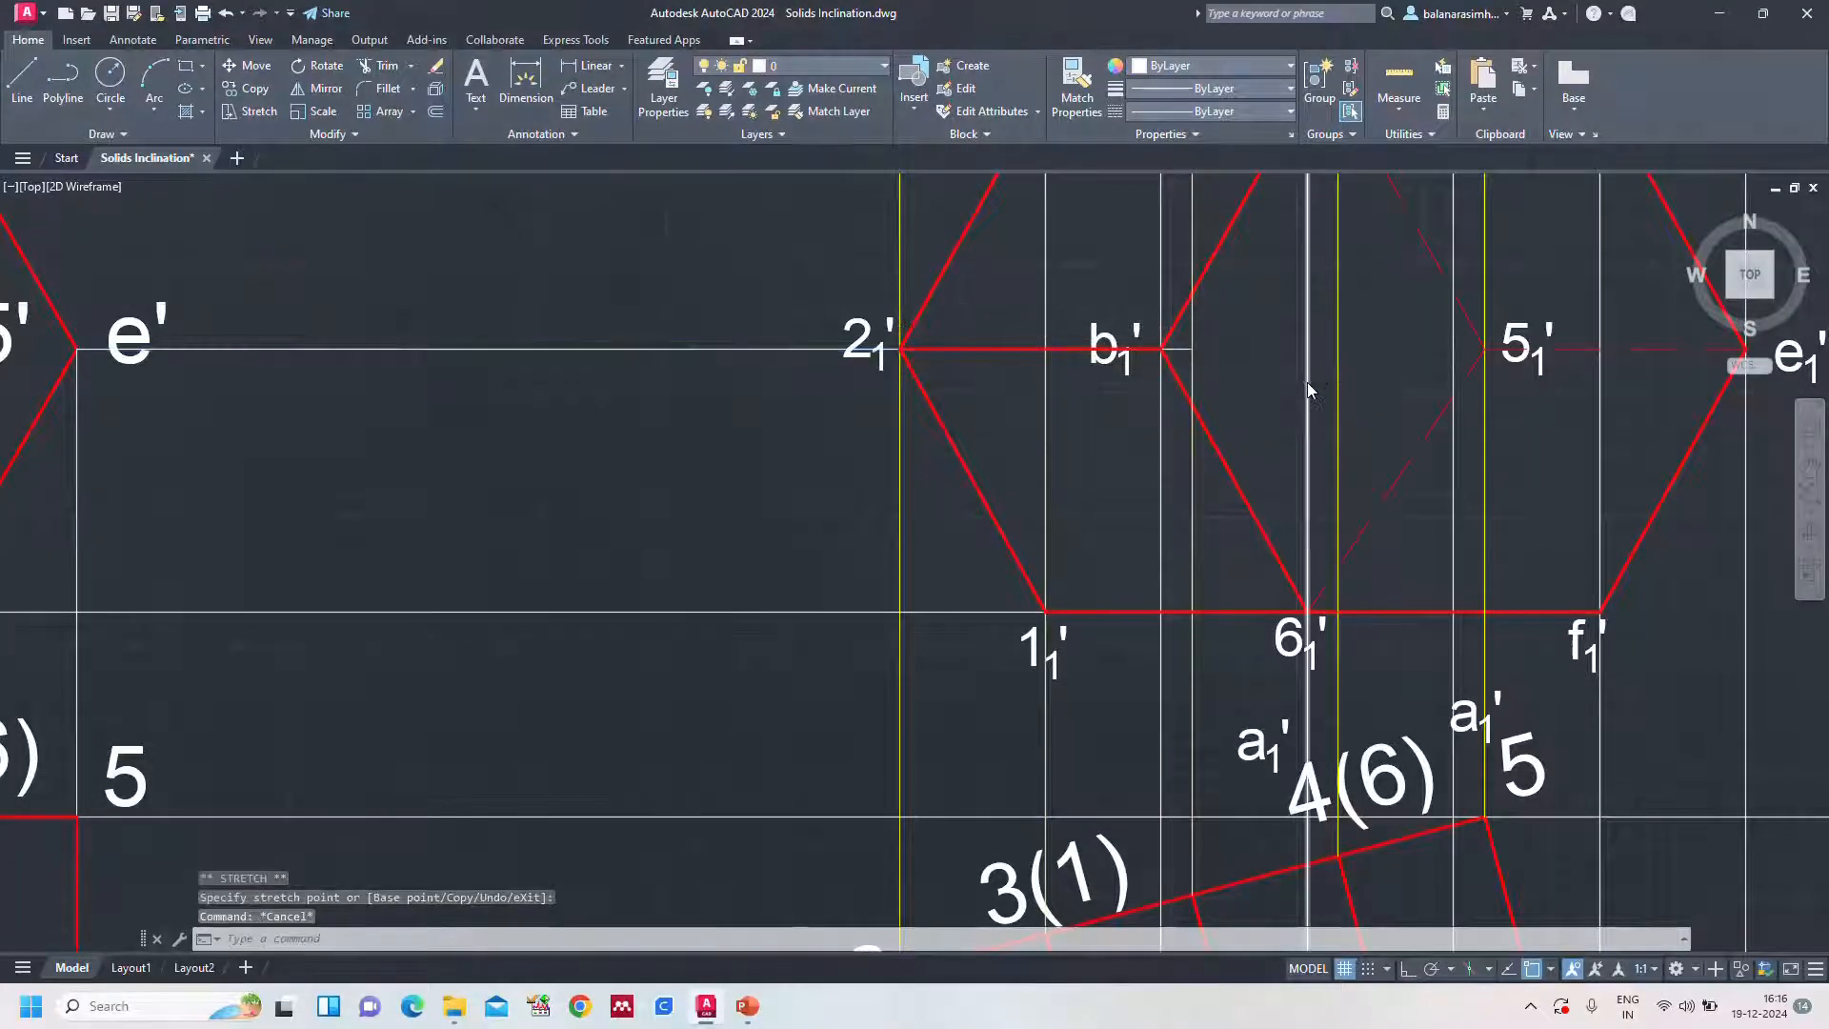
# Draw a short horizontal line from the stretched projector's end near b₁' to the vertical projector through c₁' and 6₁'
pyautogui.scroll(-2, 1306, 390)
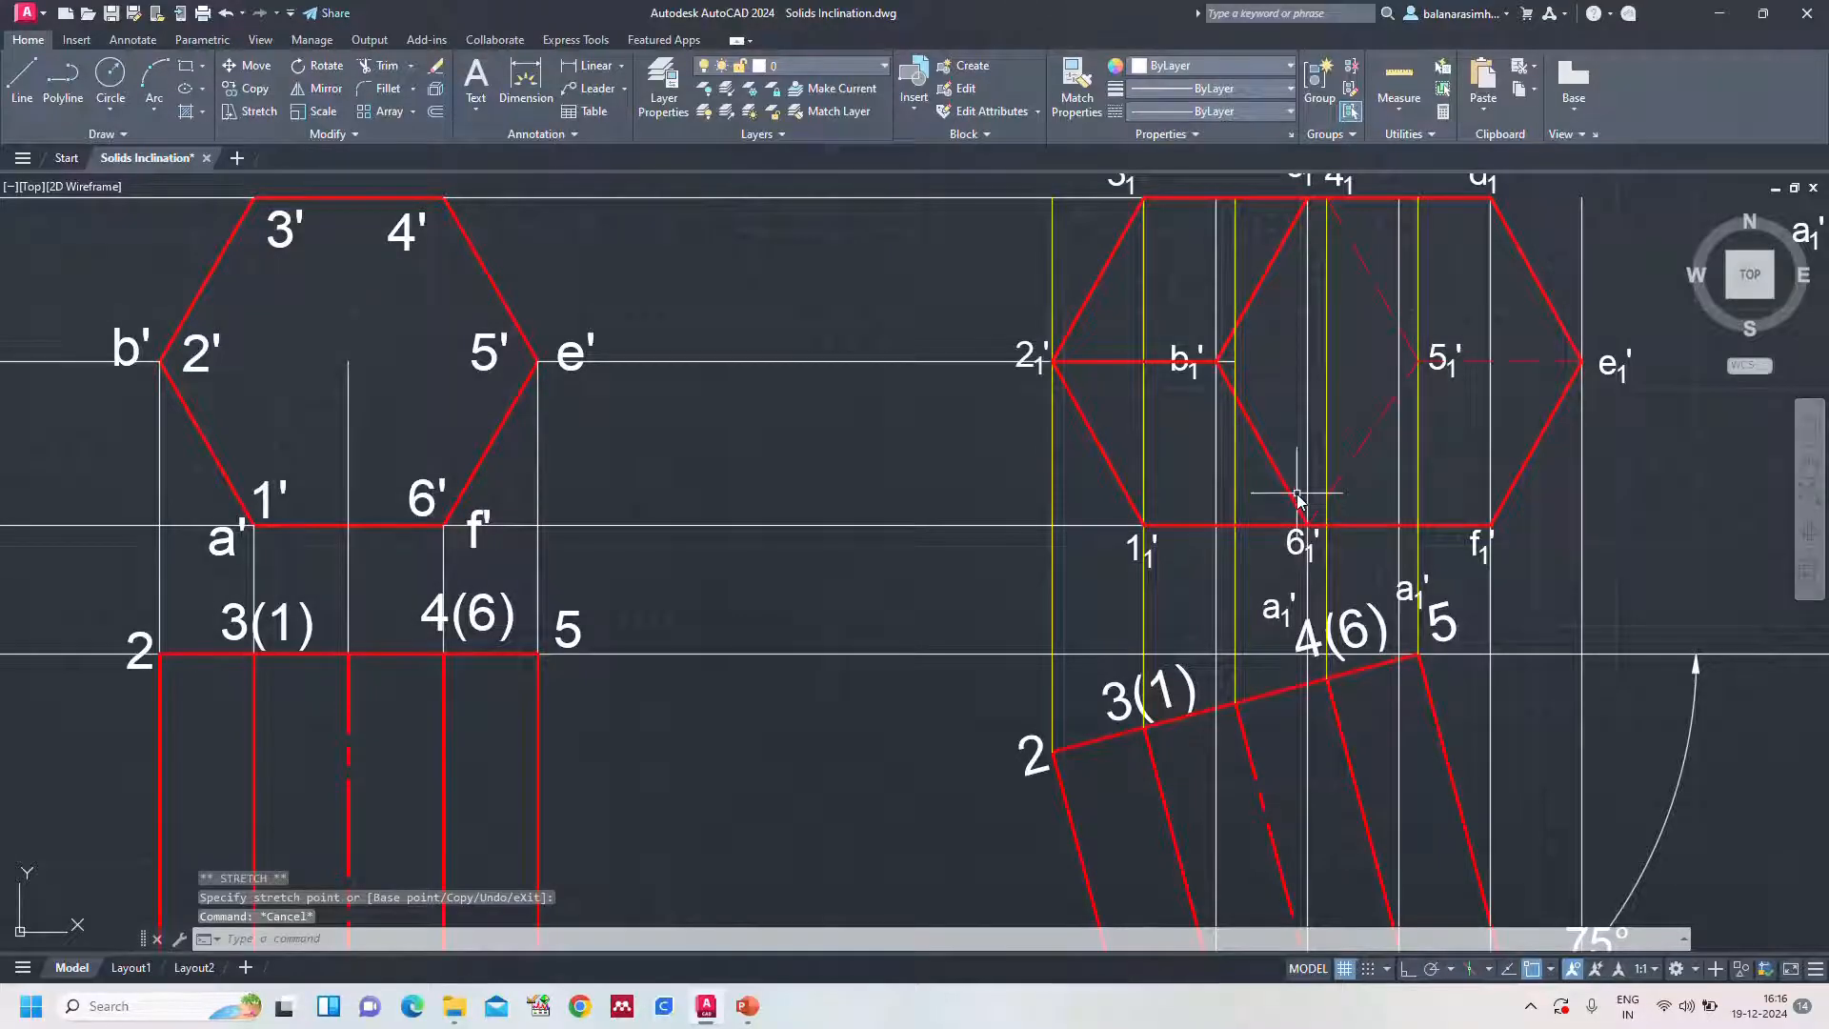
pyautogui.write('l')
pyautogui.press('Return')
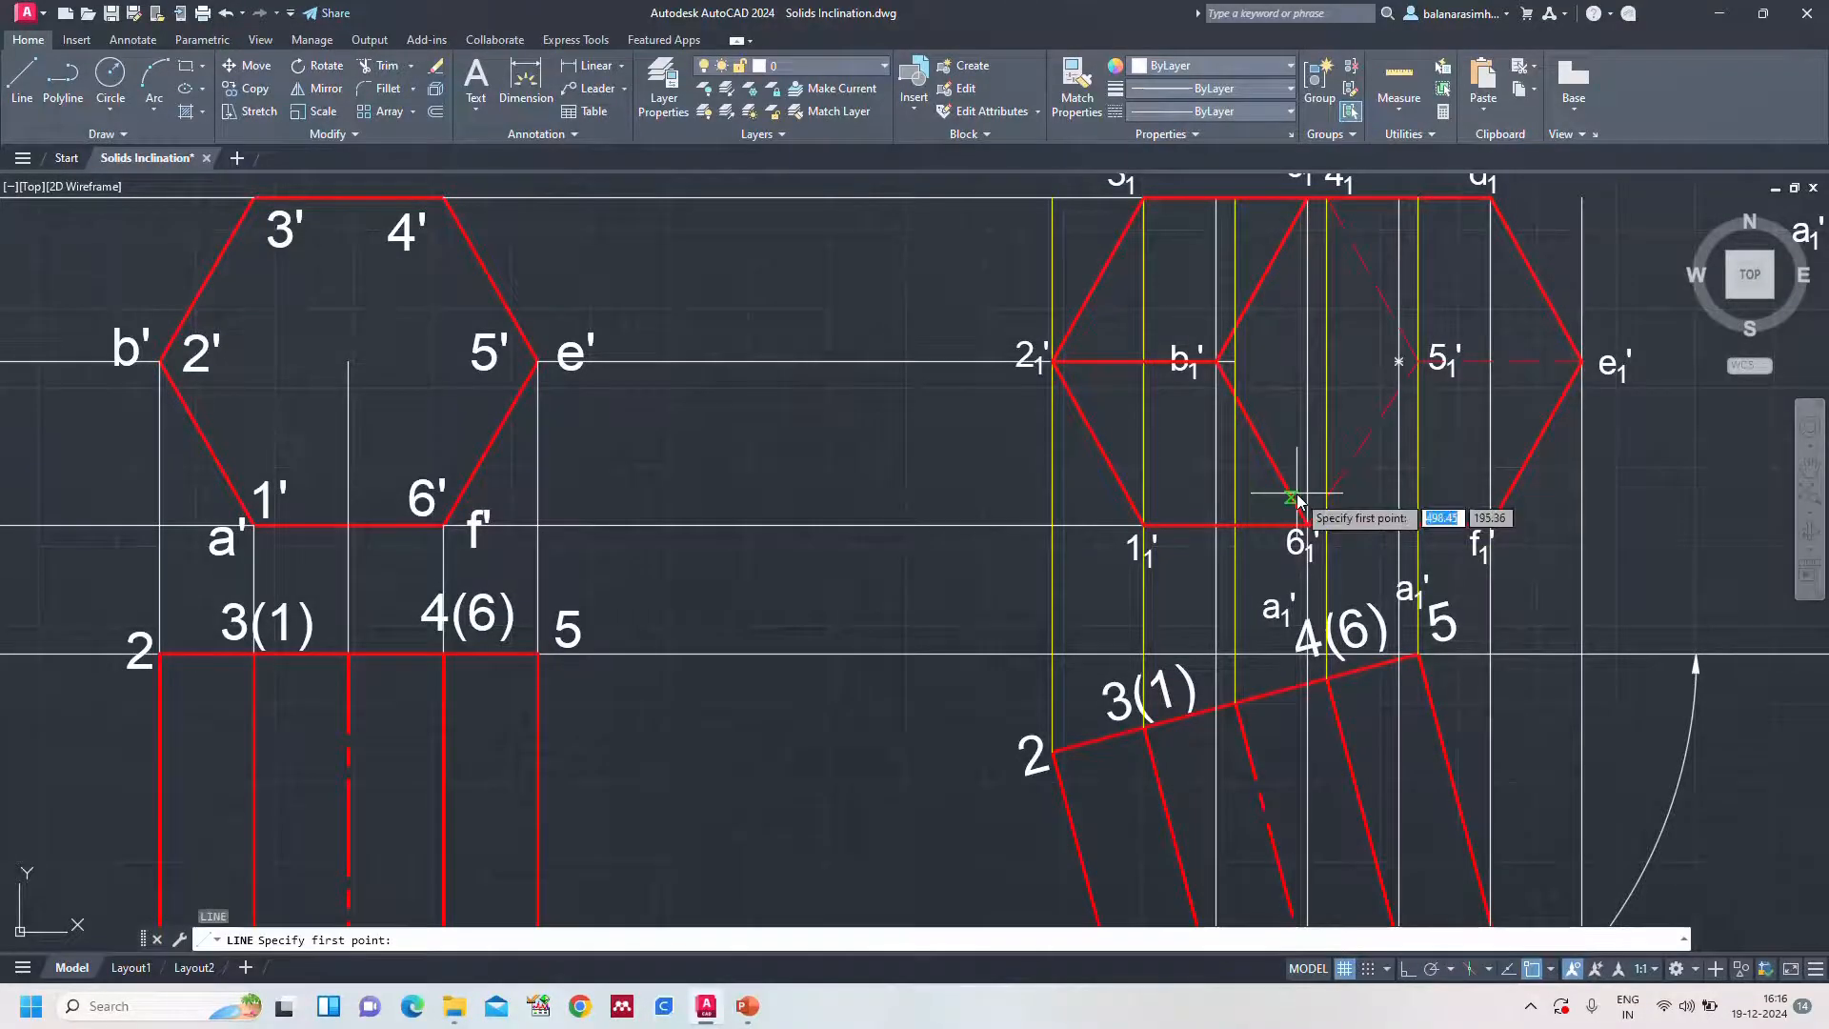
pyautogui.click(1233, 363)
pyautogui.scroll(-2, 1305, 400)
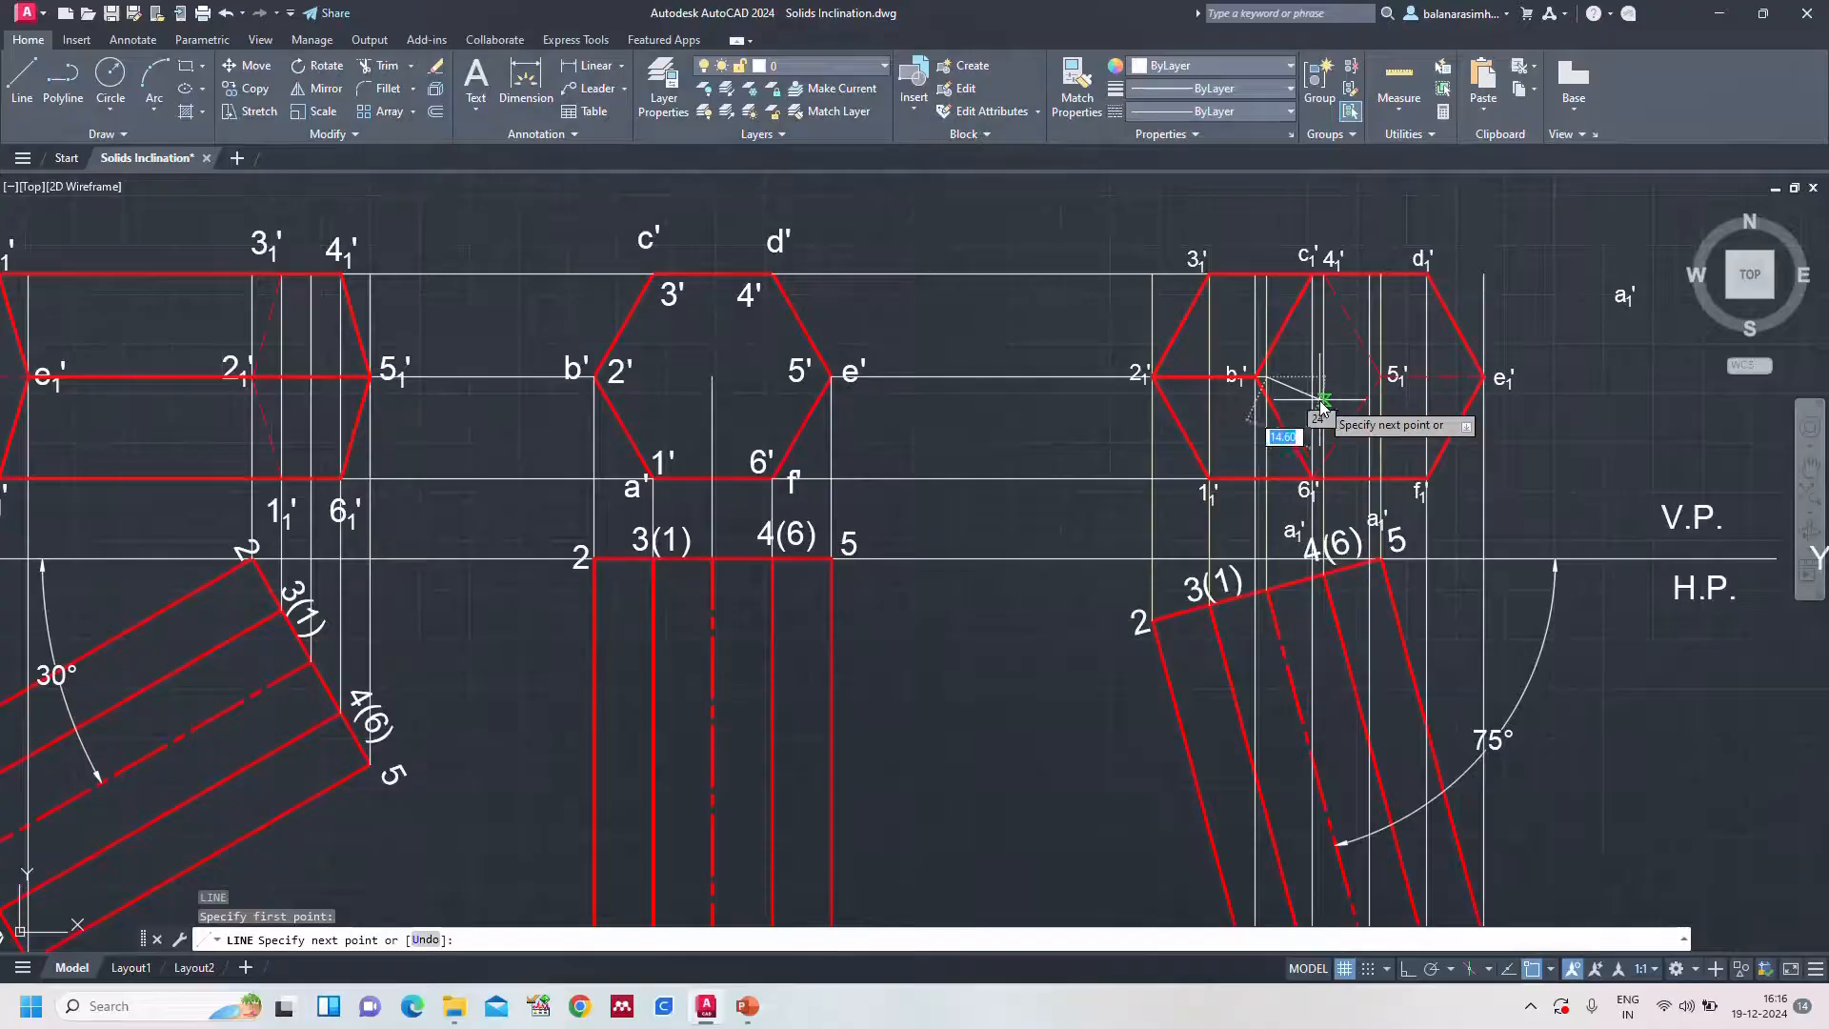
pyautogui.scroll(-2, 1321, 405)
pyautogui.scroll(2, 1366, 420)
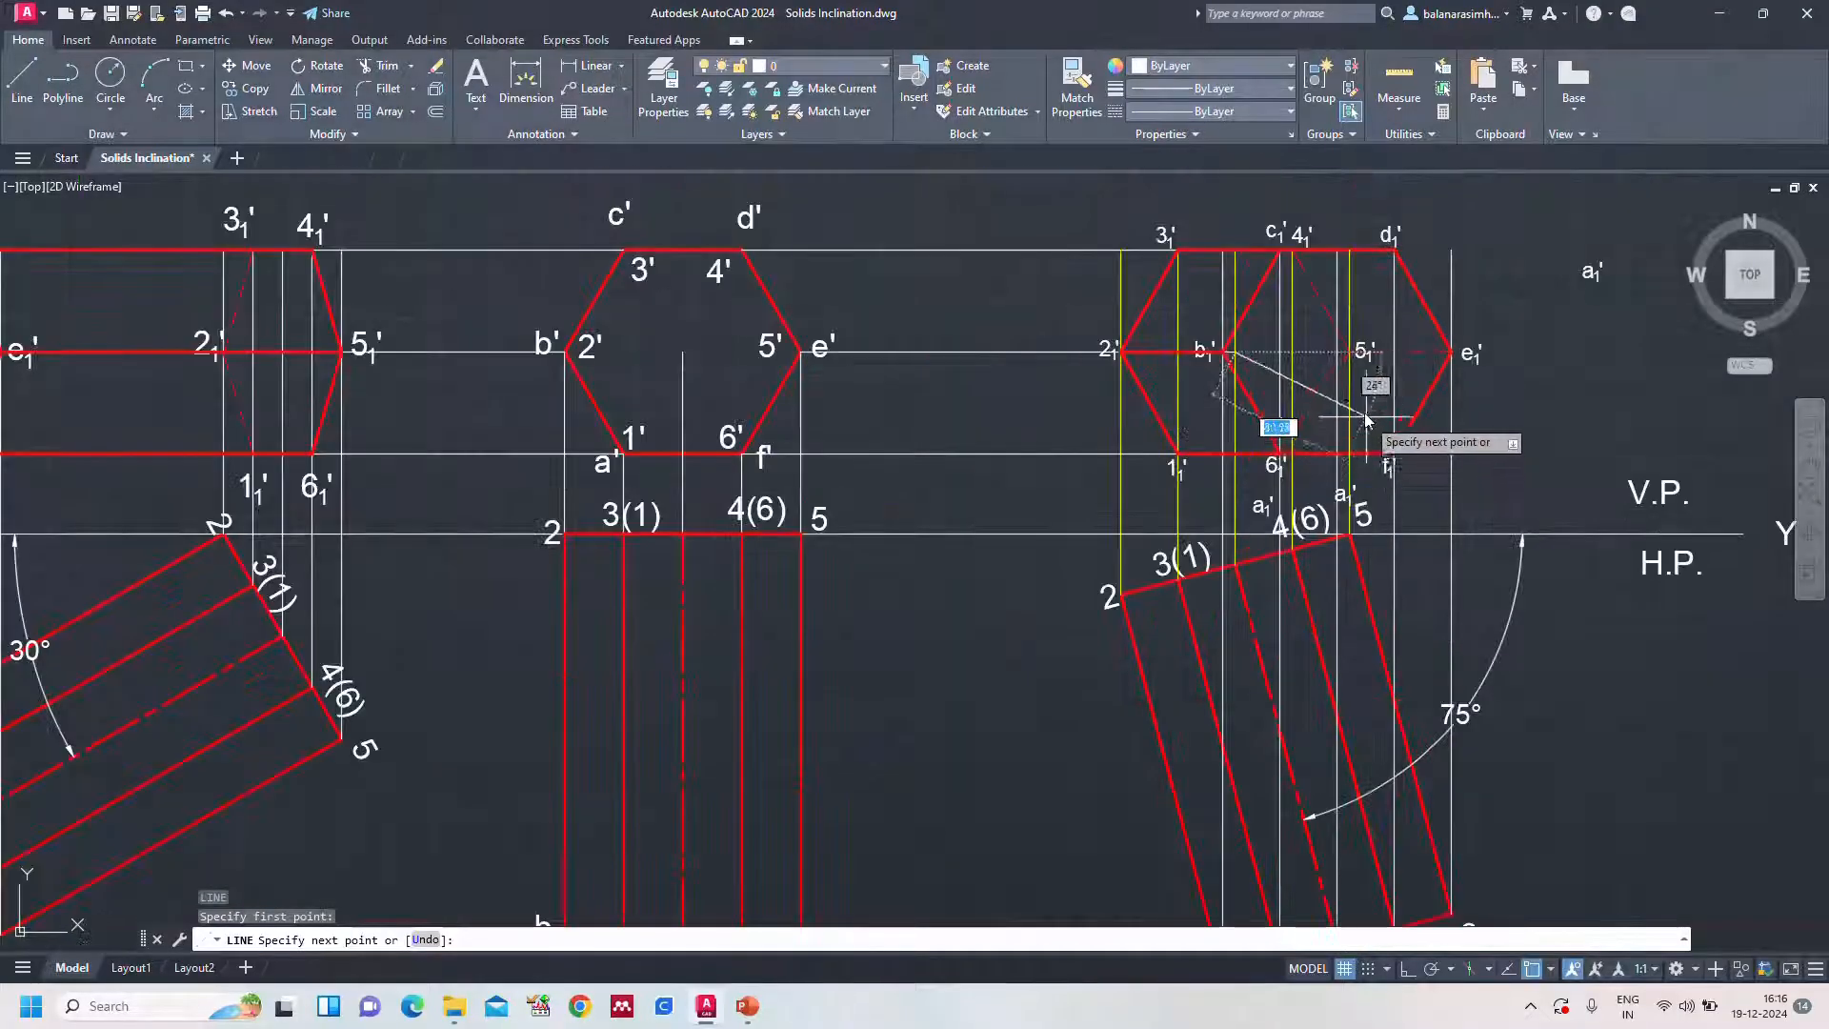
pyautogui.scroll(2, 1367, 420)
pyautogui.scroll(-2, 1366, 417)
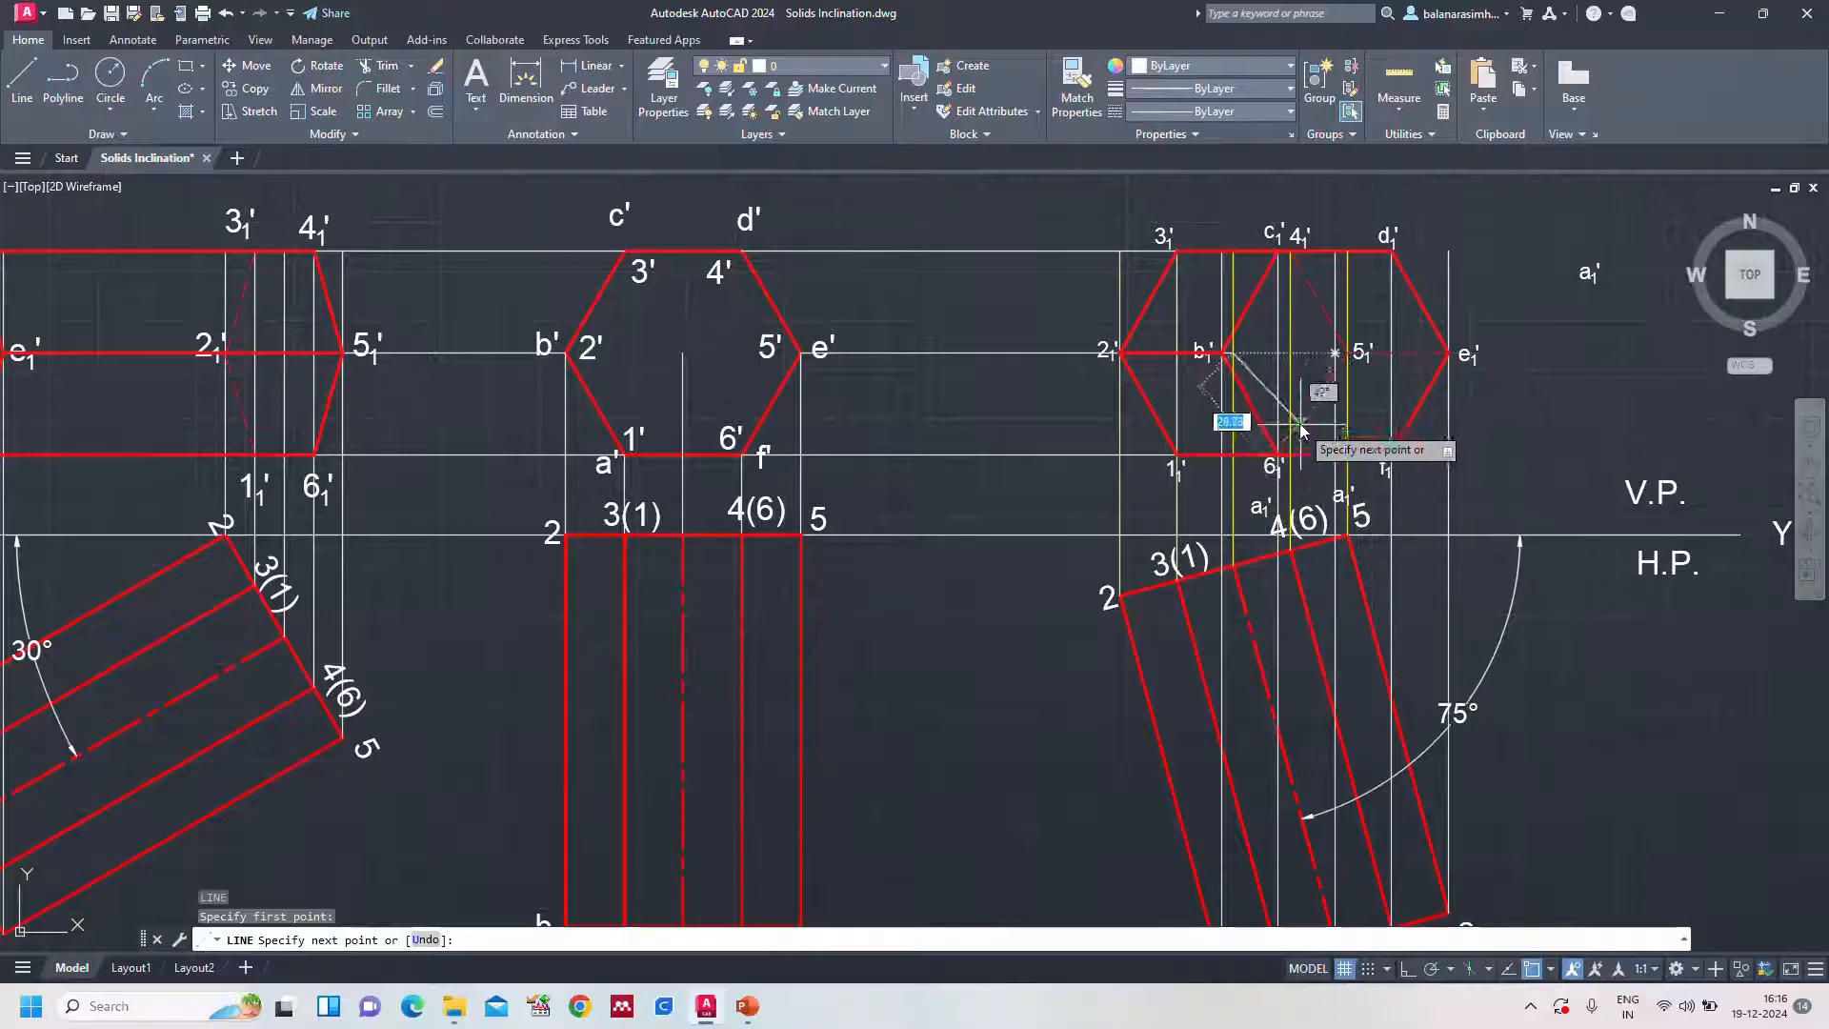
pyautogui.click(1276, 354)
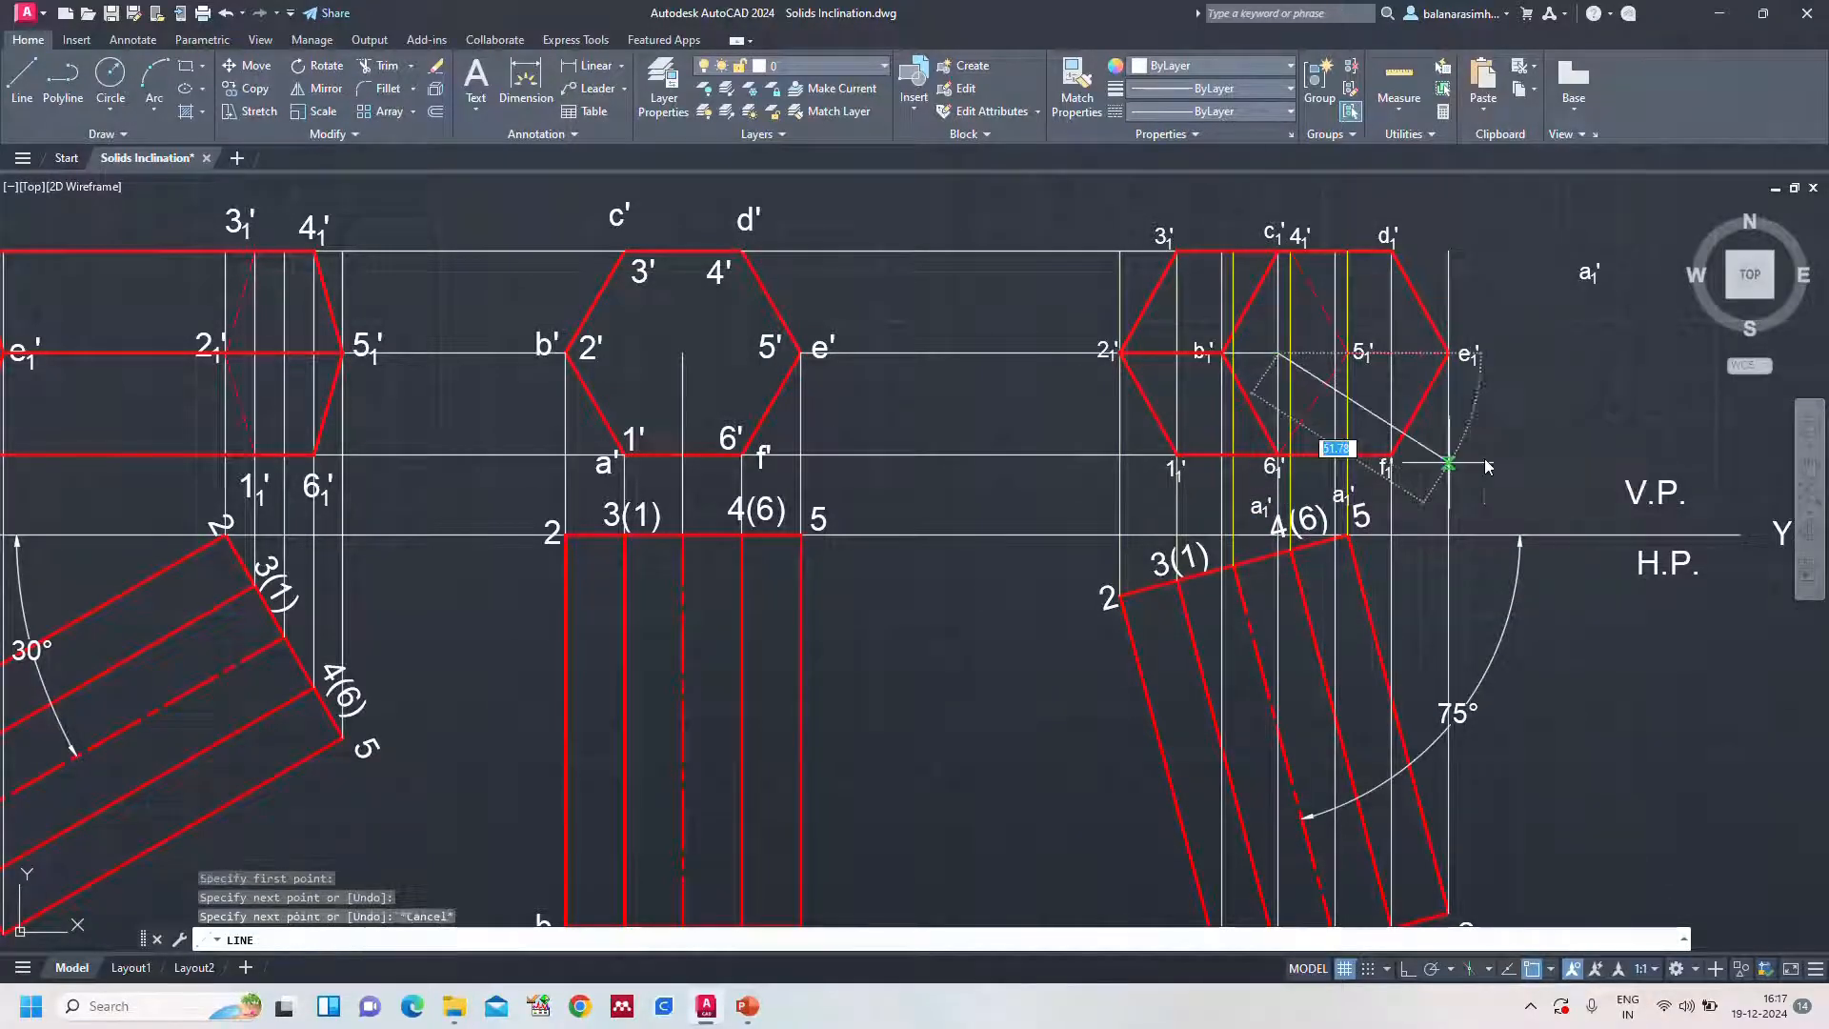
pyautogui.press('Escape')
# Extend the short horizontal axis line to the projector from the axis's lower end, just before 5₁'
pyautogui.scroll(-2, 1450, 471)
pyautogui.scroll(2, 1367, 576)
pyautogui.scroll(2, 1367, 576)
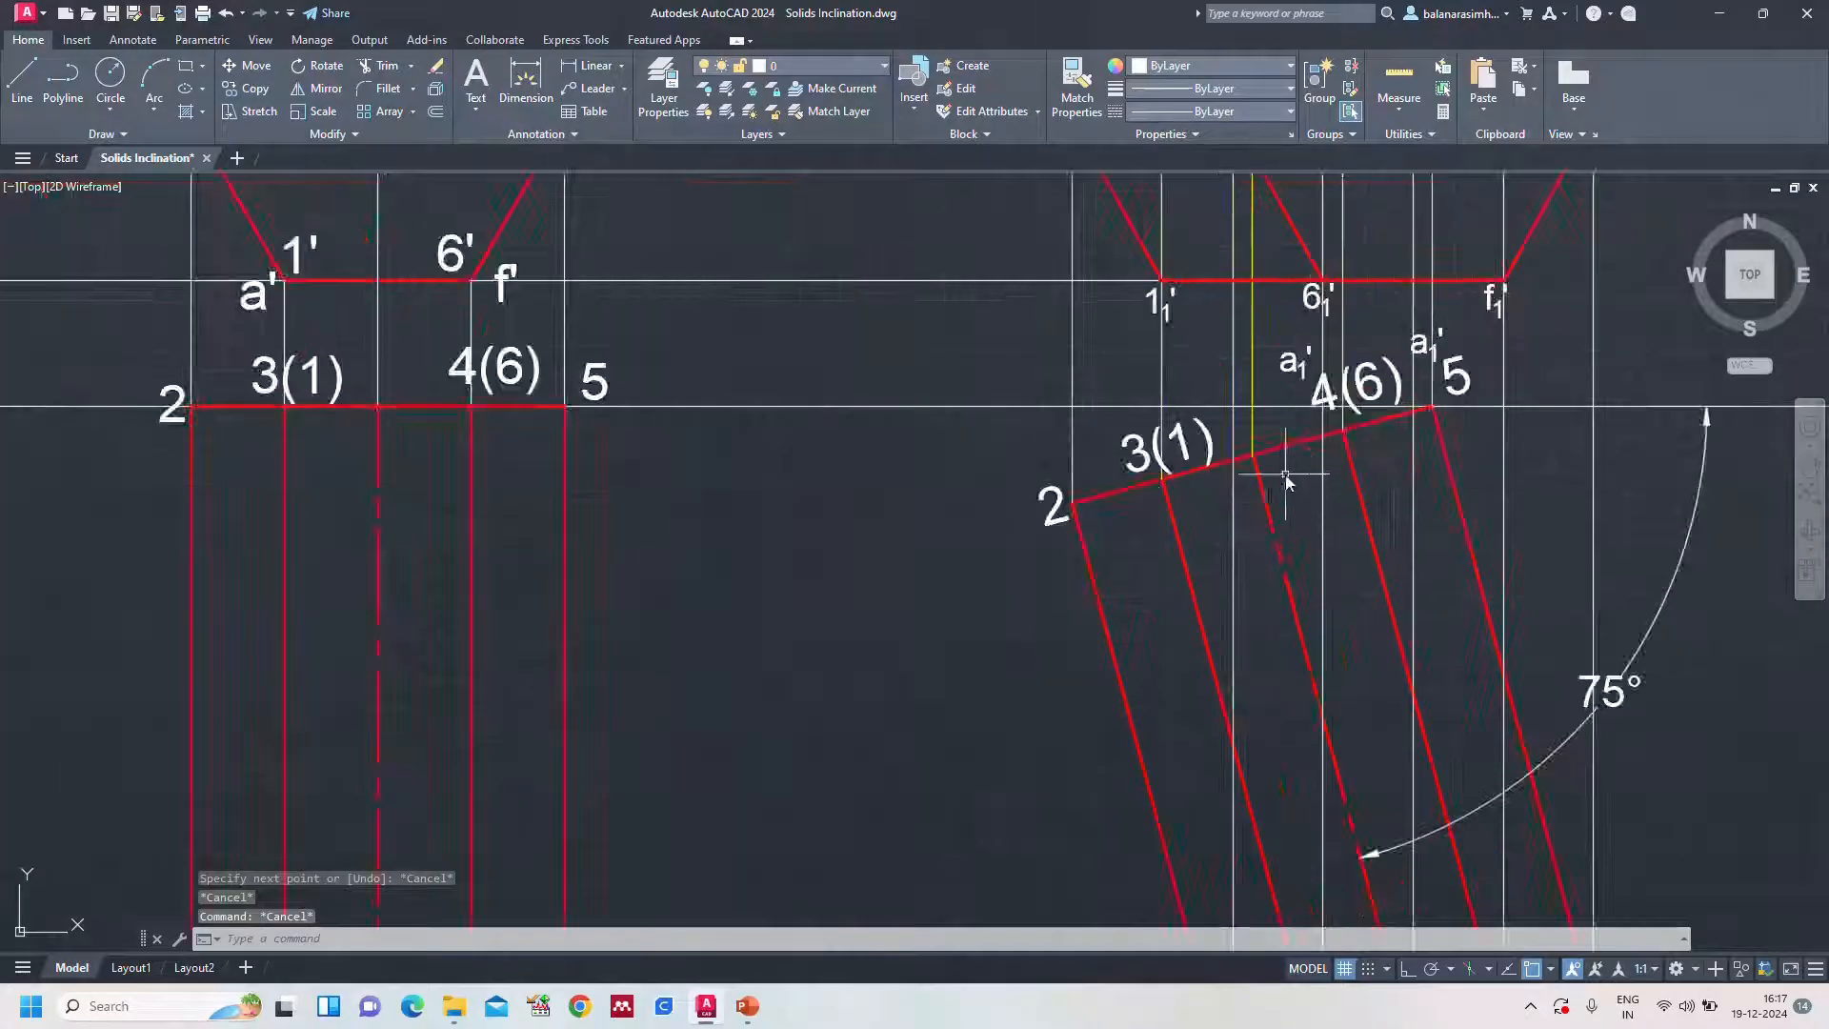
pyautogui.scroll(-2, 1233, 287)
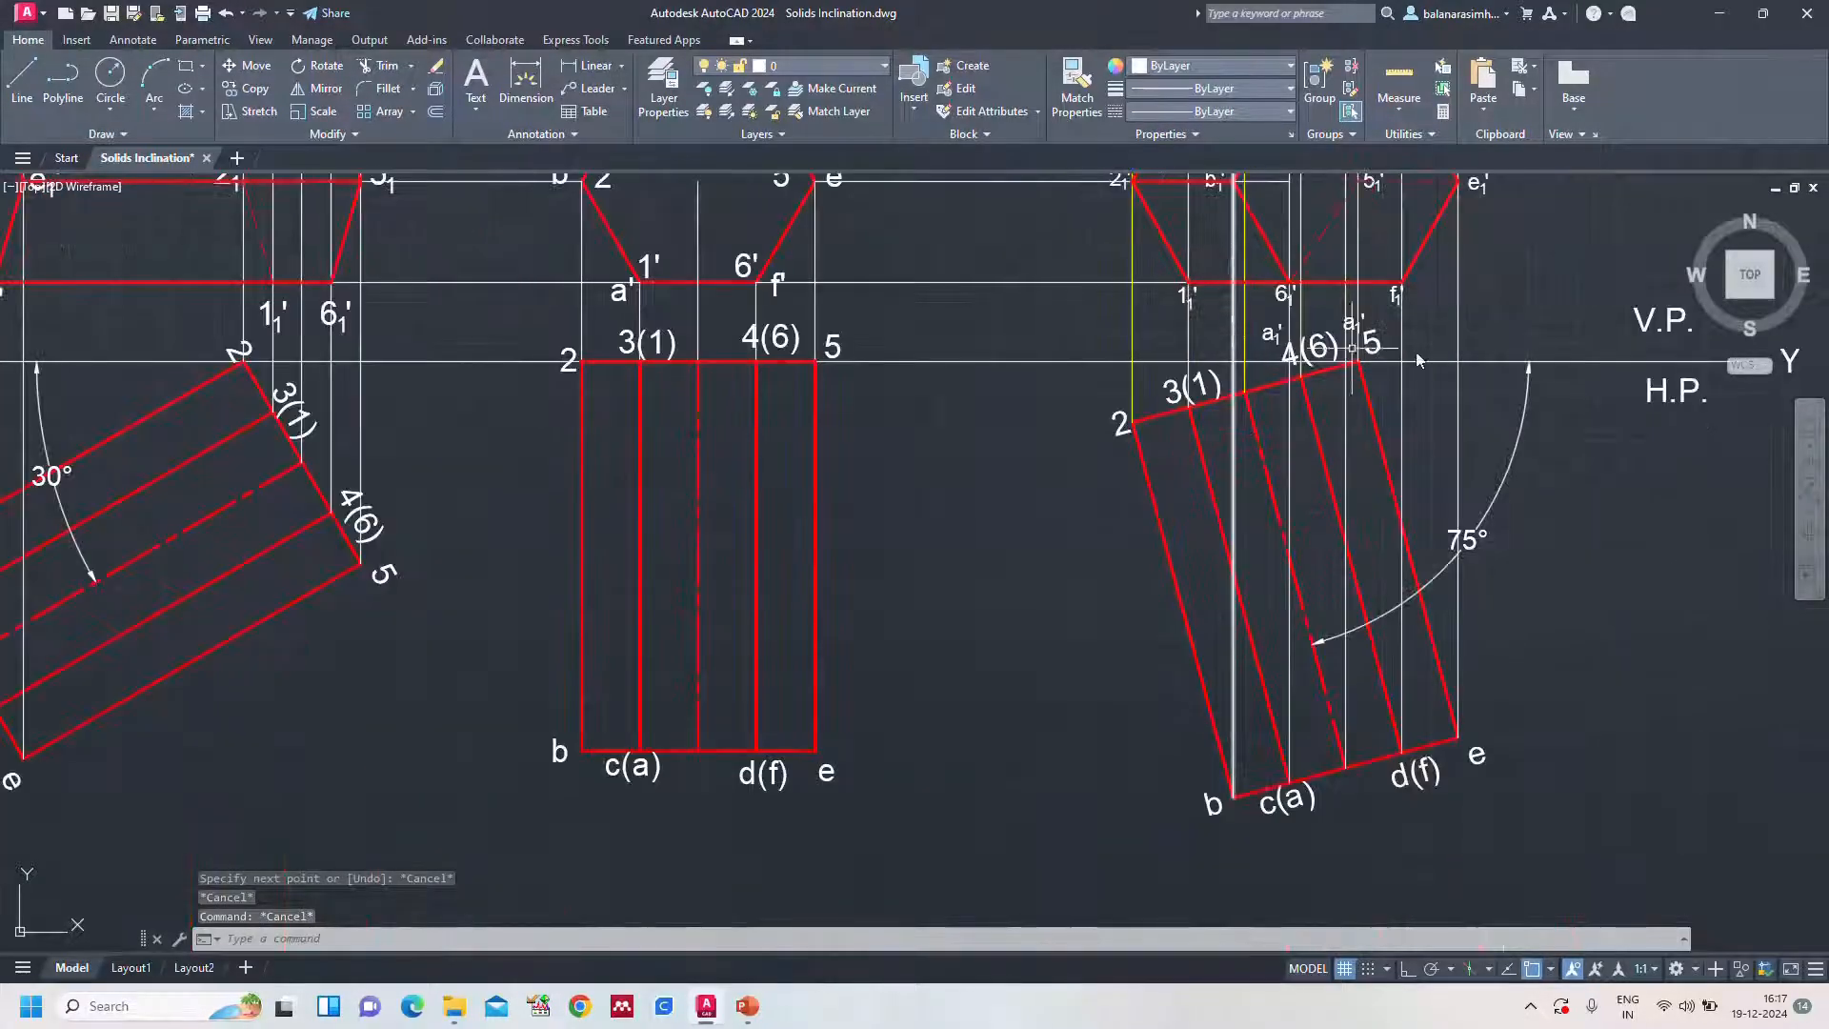
pyautogui.moveTo(1610, 486)
pyautogui.mouseDown(button='middle')
pyautogui.moveTo(1536, 565)
pyautogui.moveTo(1483, 670)
pyautogui.mouseUp(button='middle')
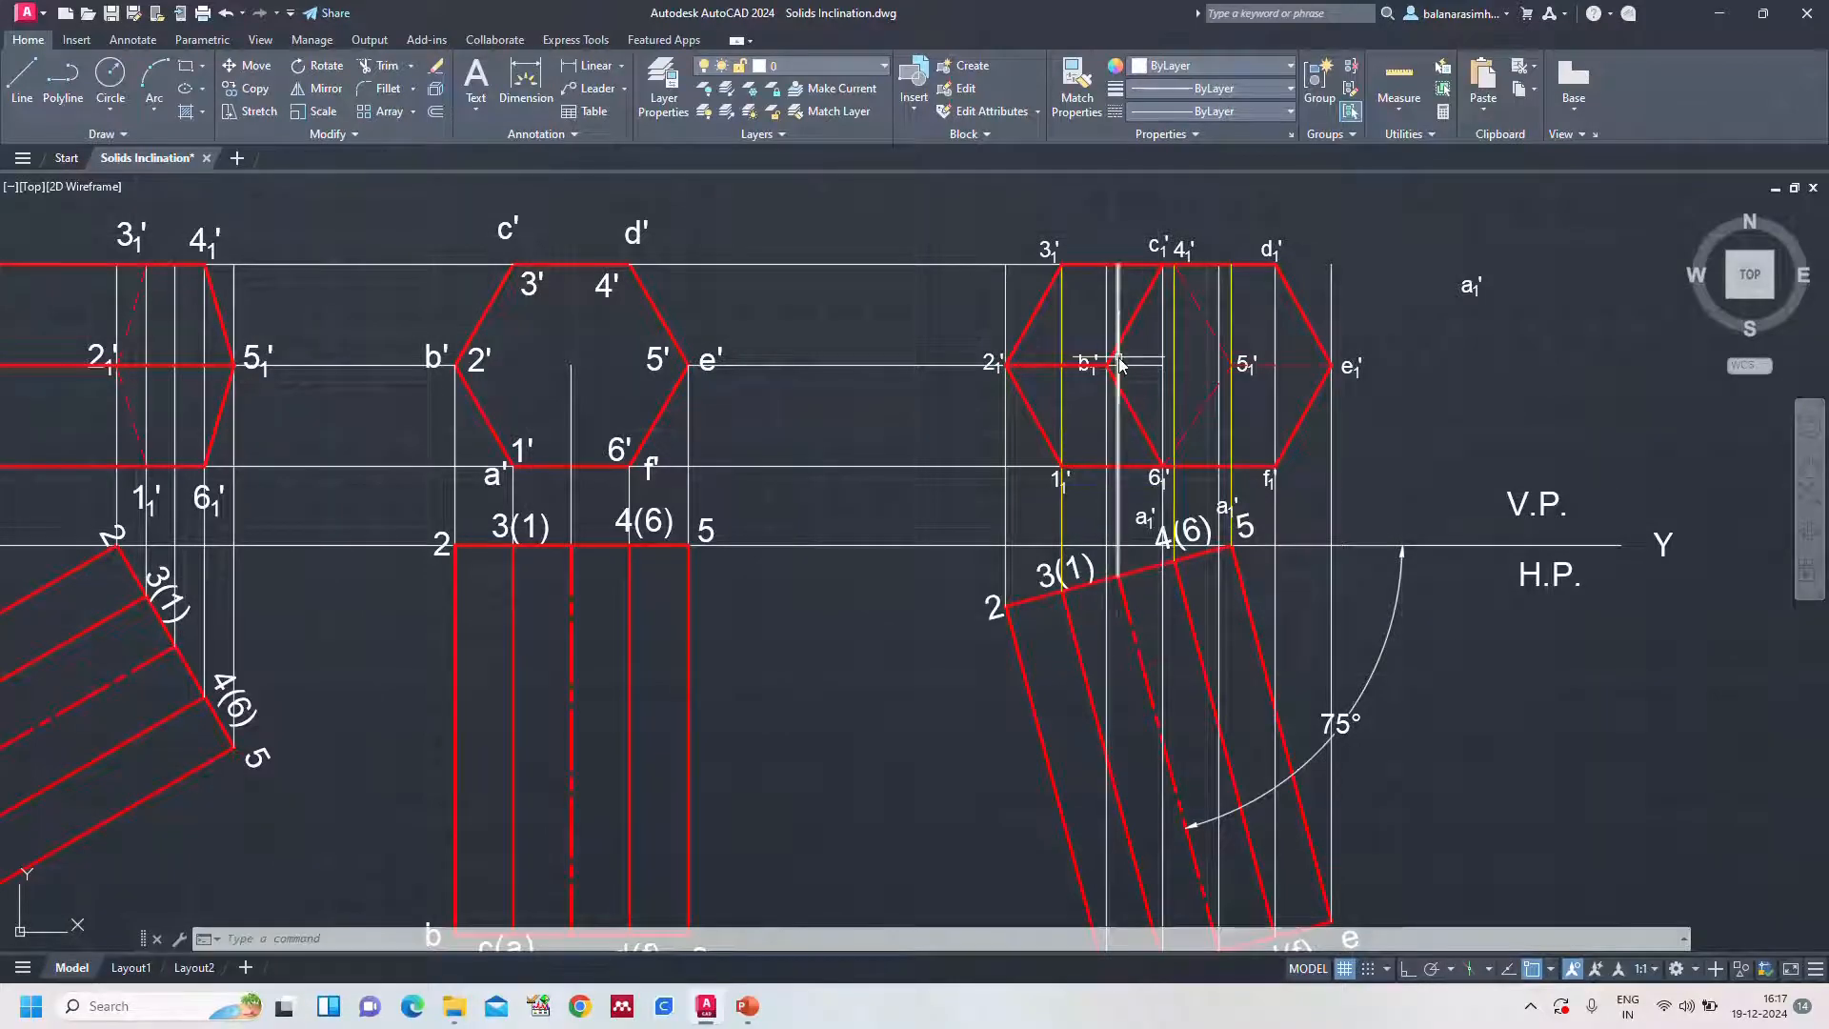
pyautogui.scroll(-2, 1229, 762)
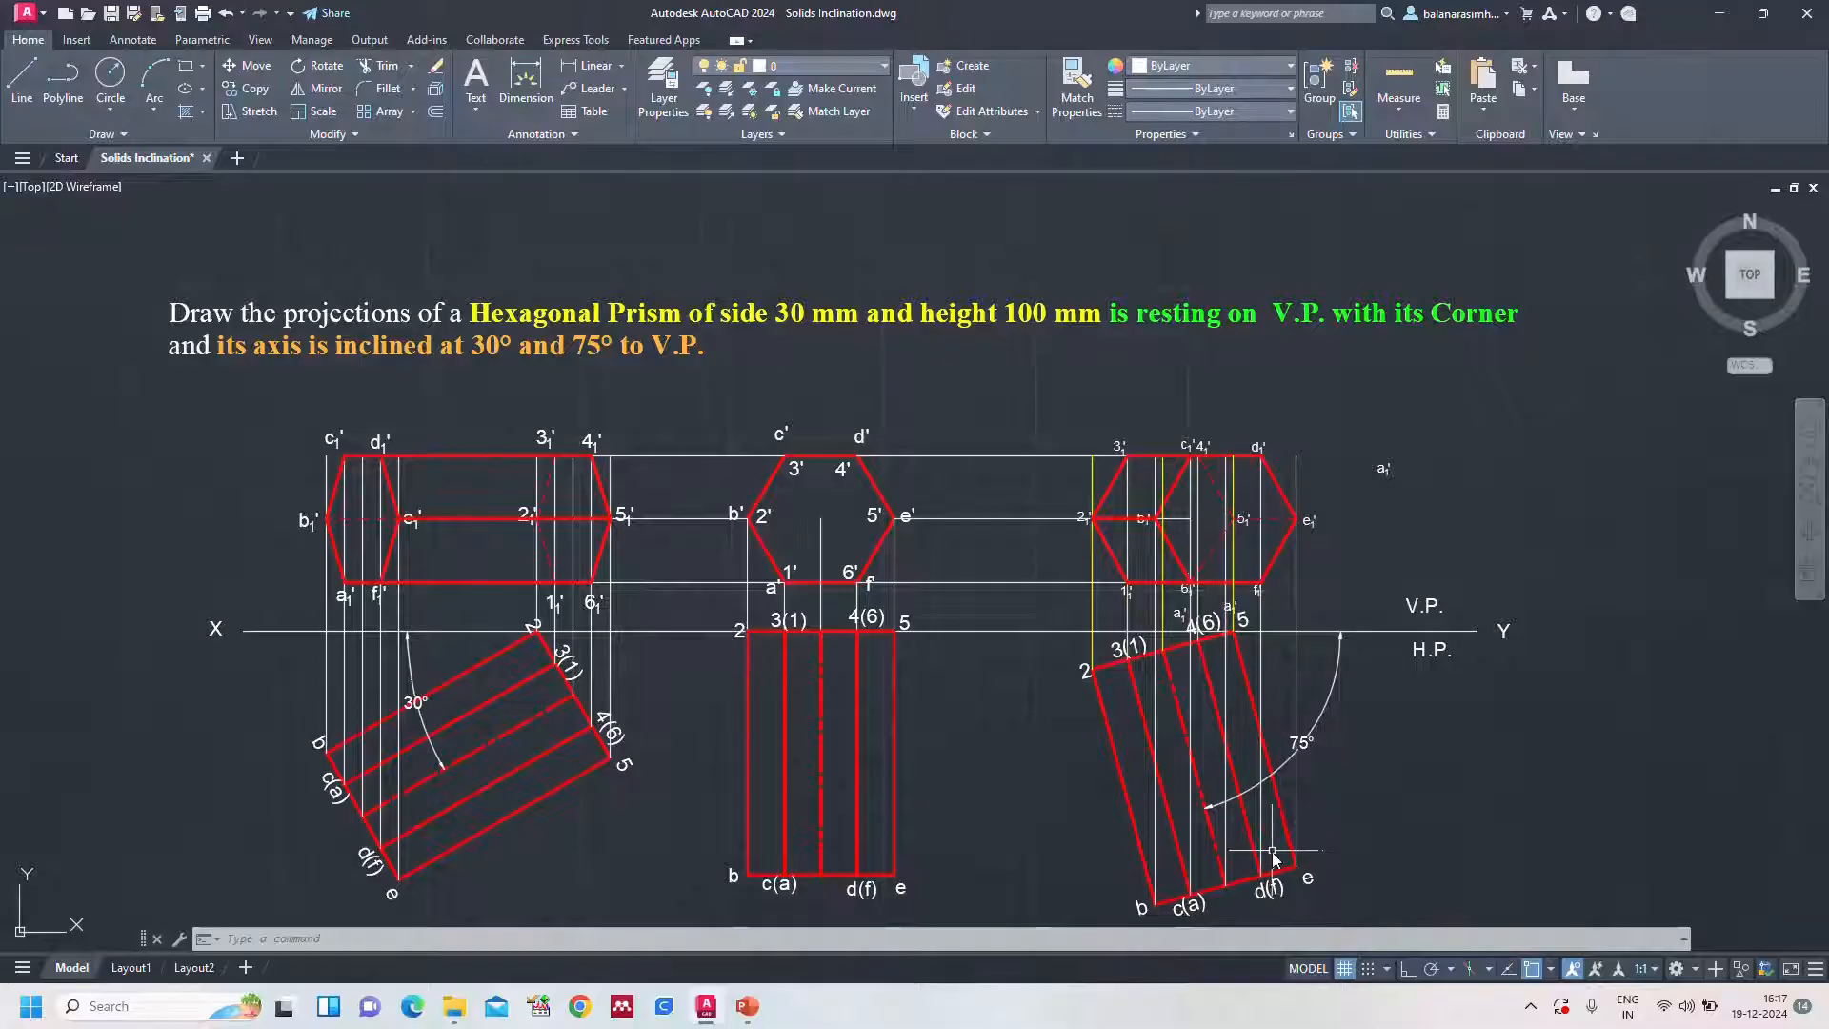
pyautogui.scroll(2, 1262, 588)
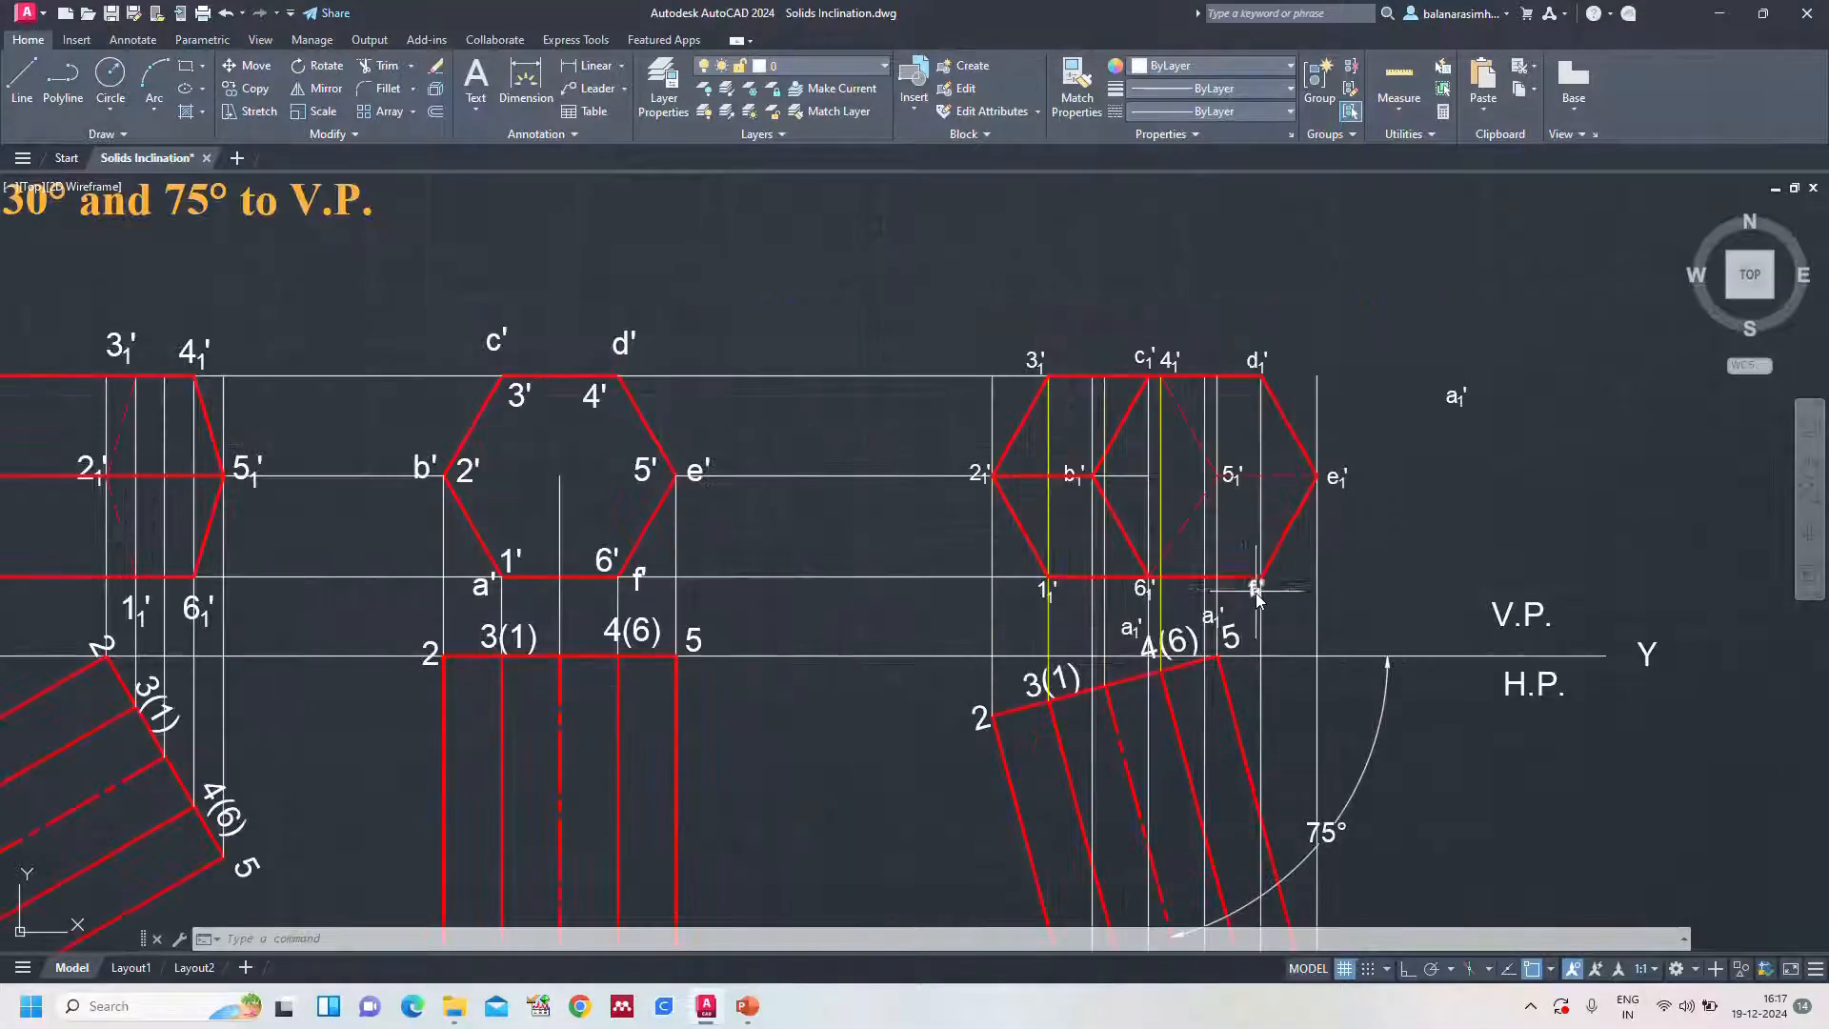
pyautogui.click(1116, 476)
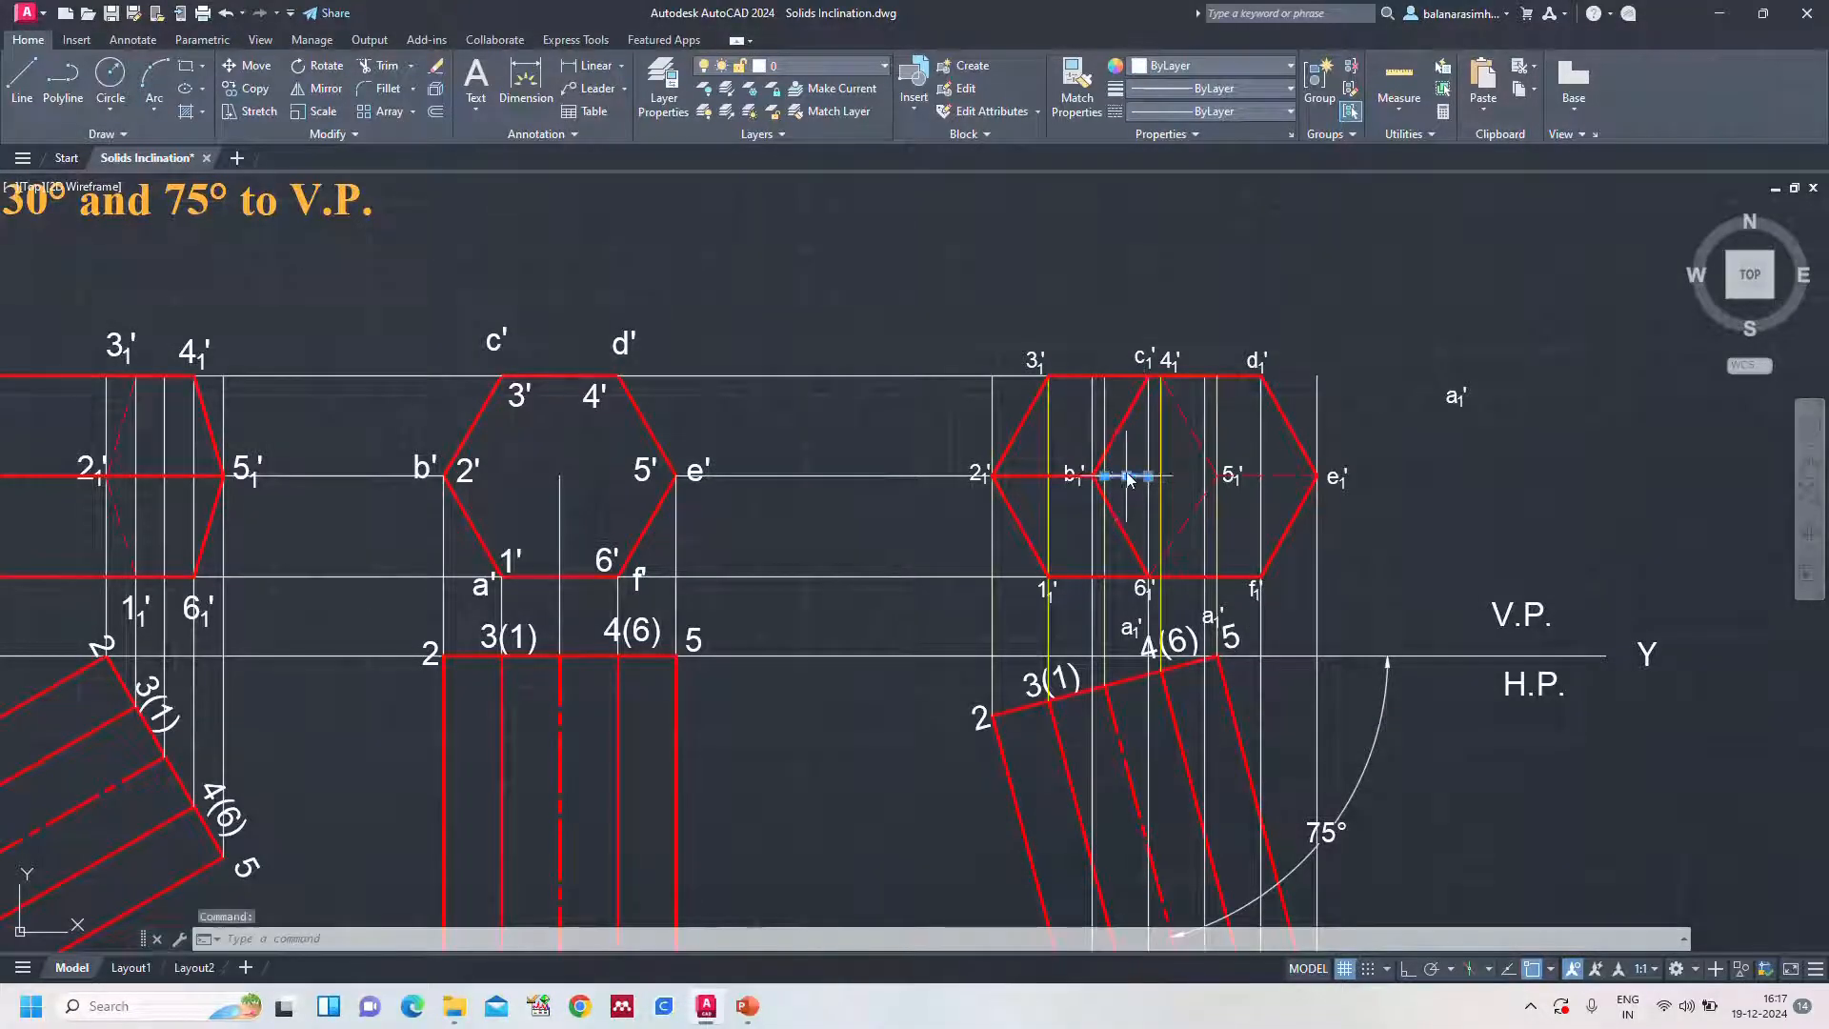
pyautogui.click(1149, 475)
pyautogui.click(1205, 479)
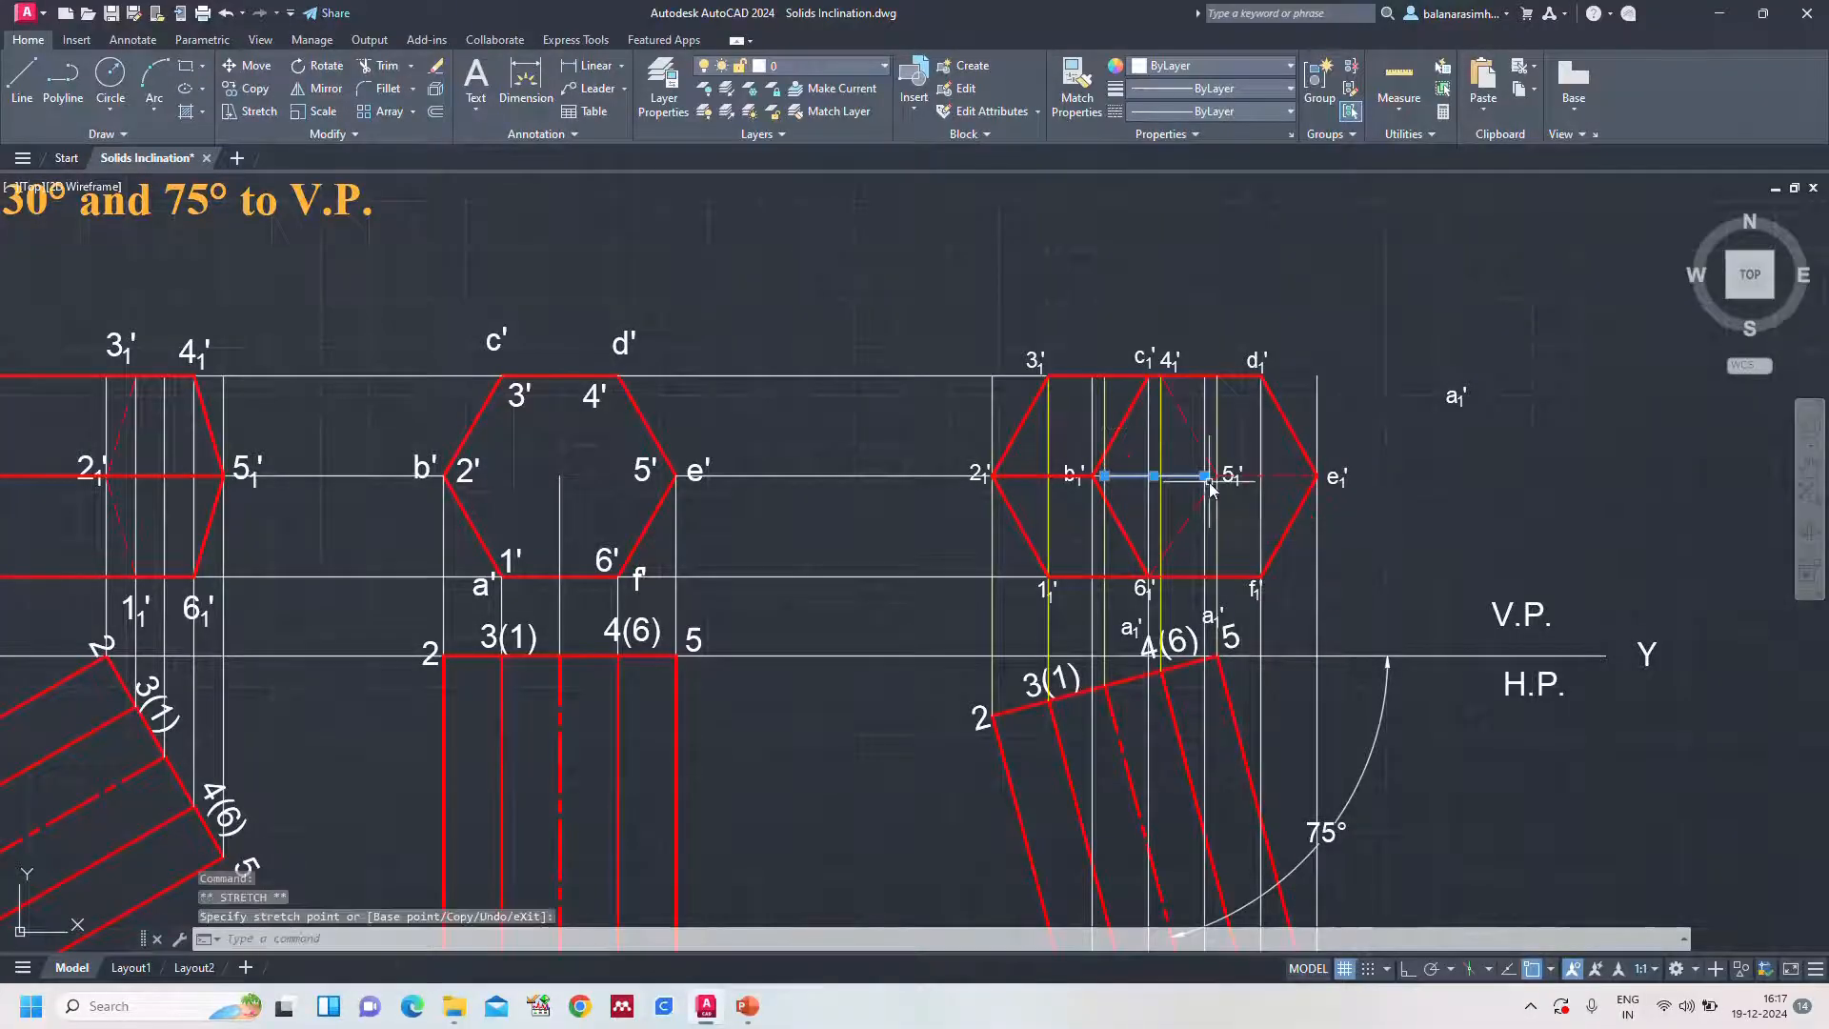
pyautogui.press('Escape')
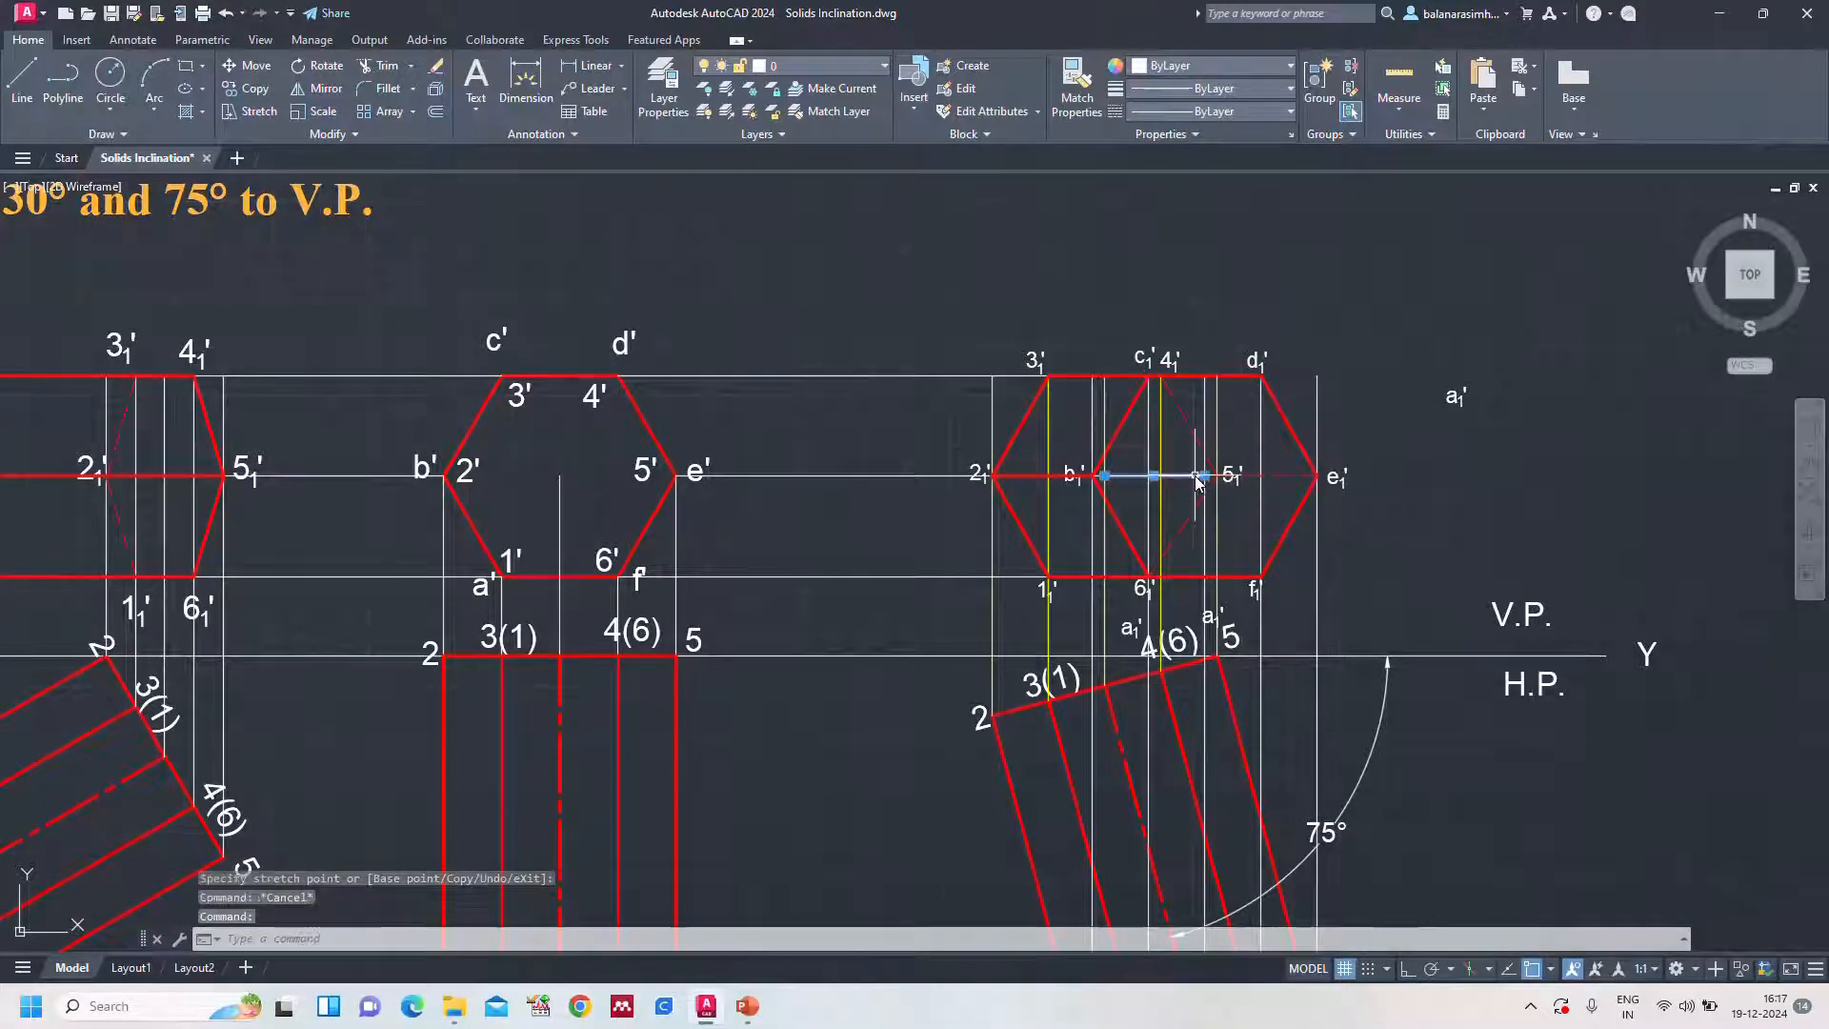
# Set the axis line in the 75° front view to CENTER2 linetype, red colour and 0.25 mm lineweight
pyautogui.click(1185, 111)
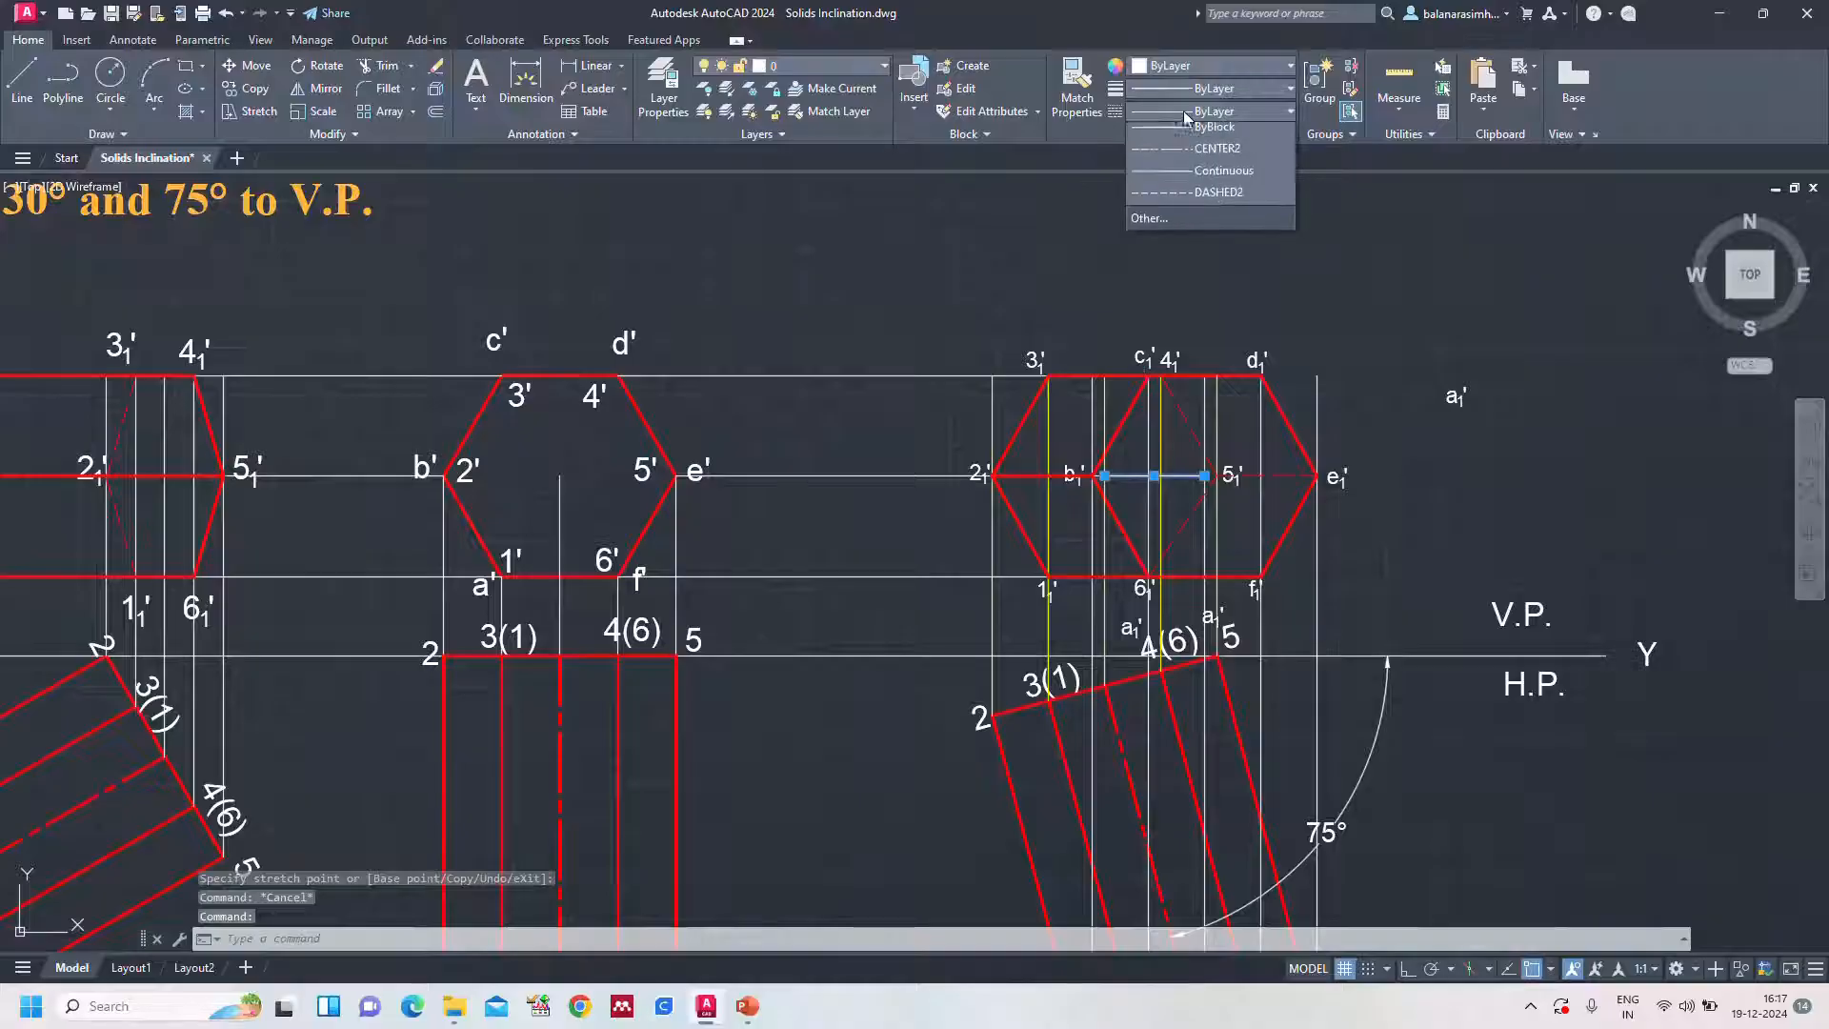
pyautogui.click(1200, 181)
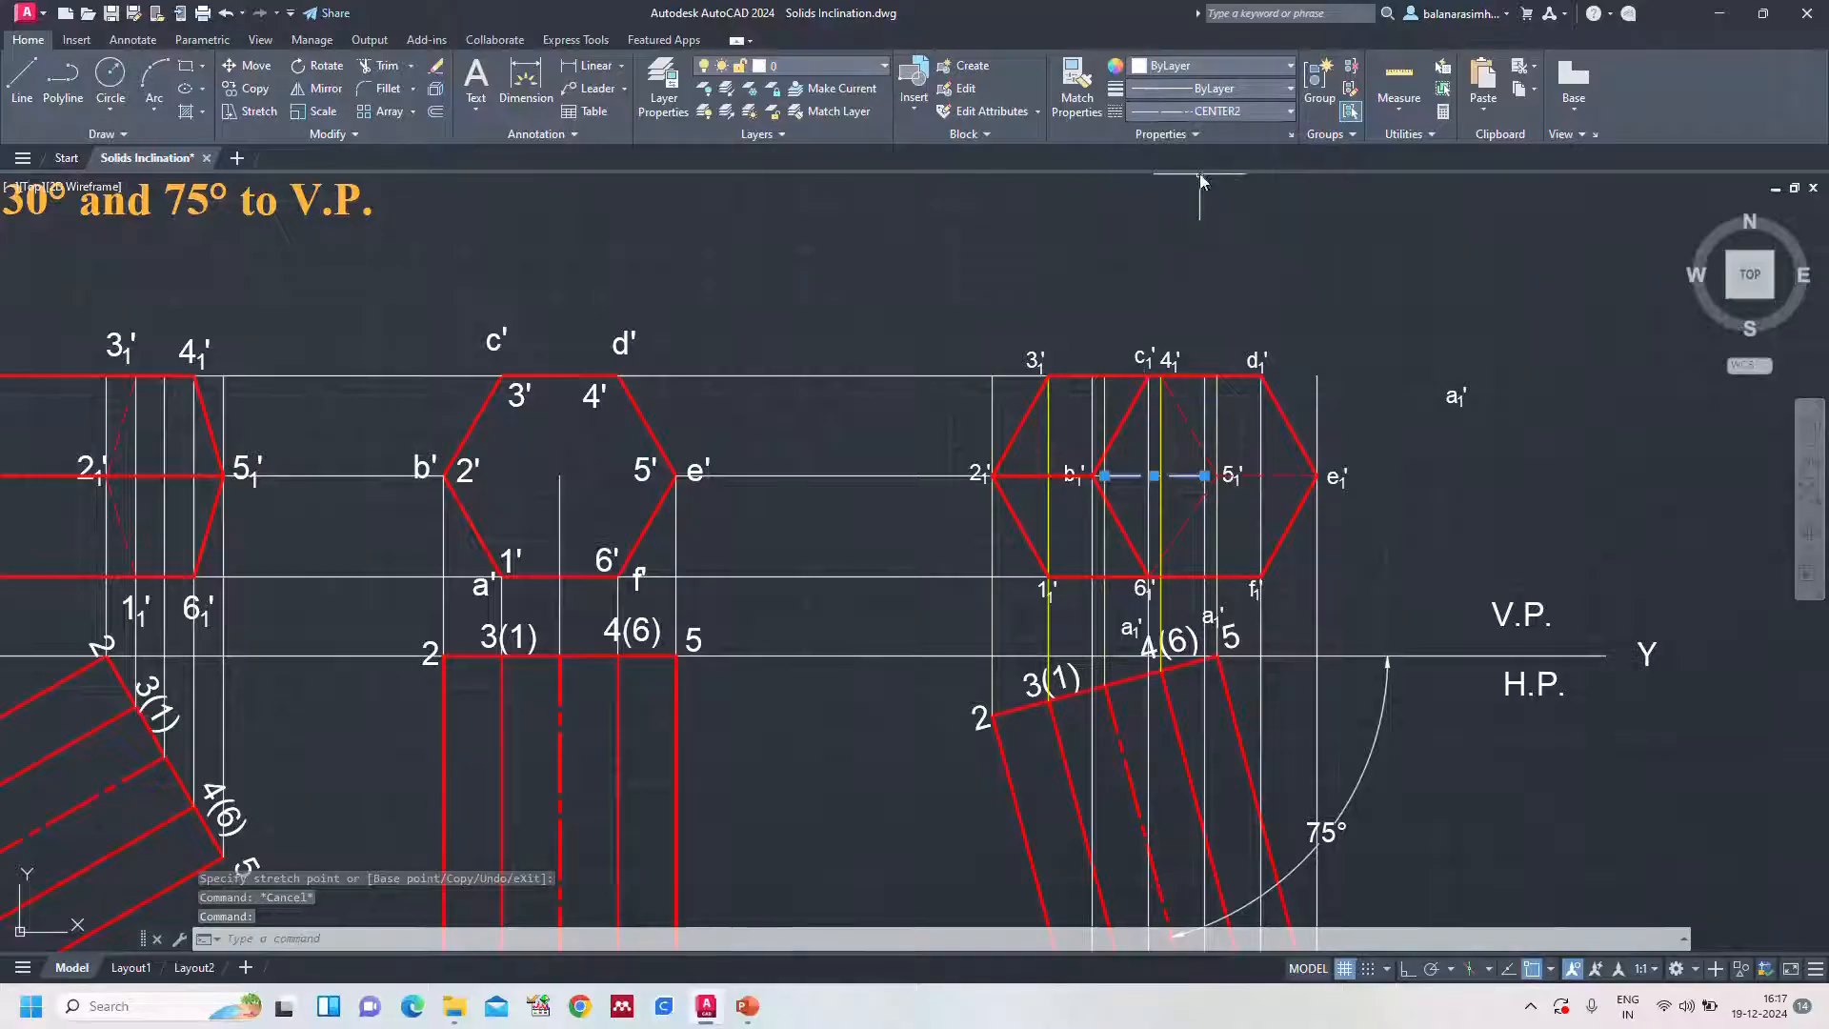
pyautogui.click(1210, 65)
pyautogui.click(1216, 121)
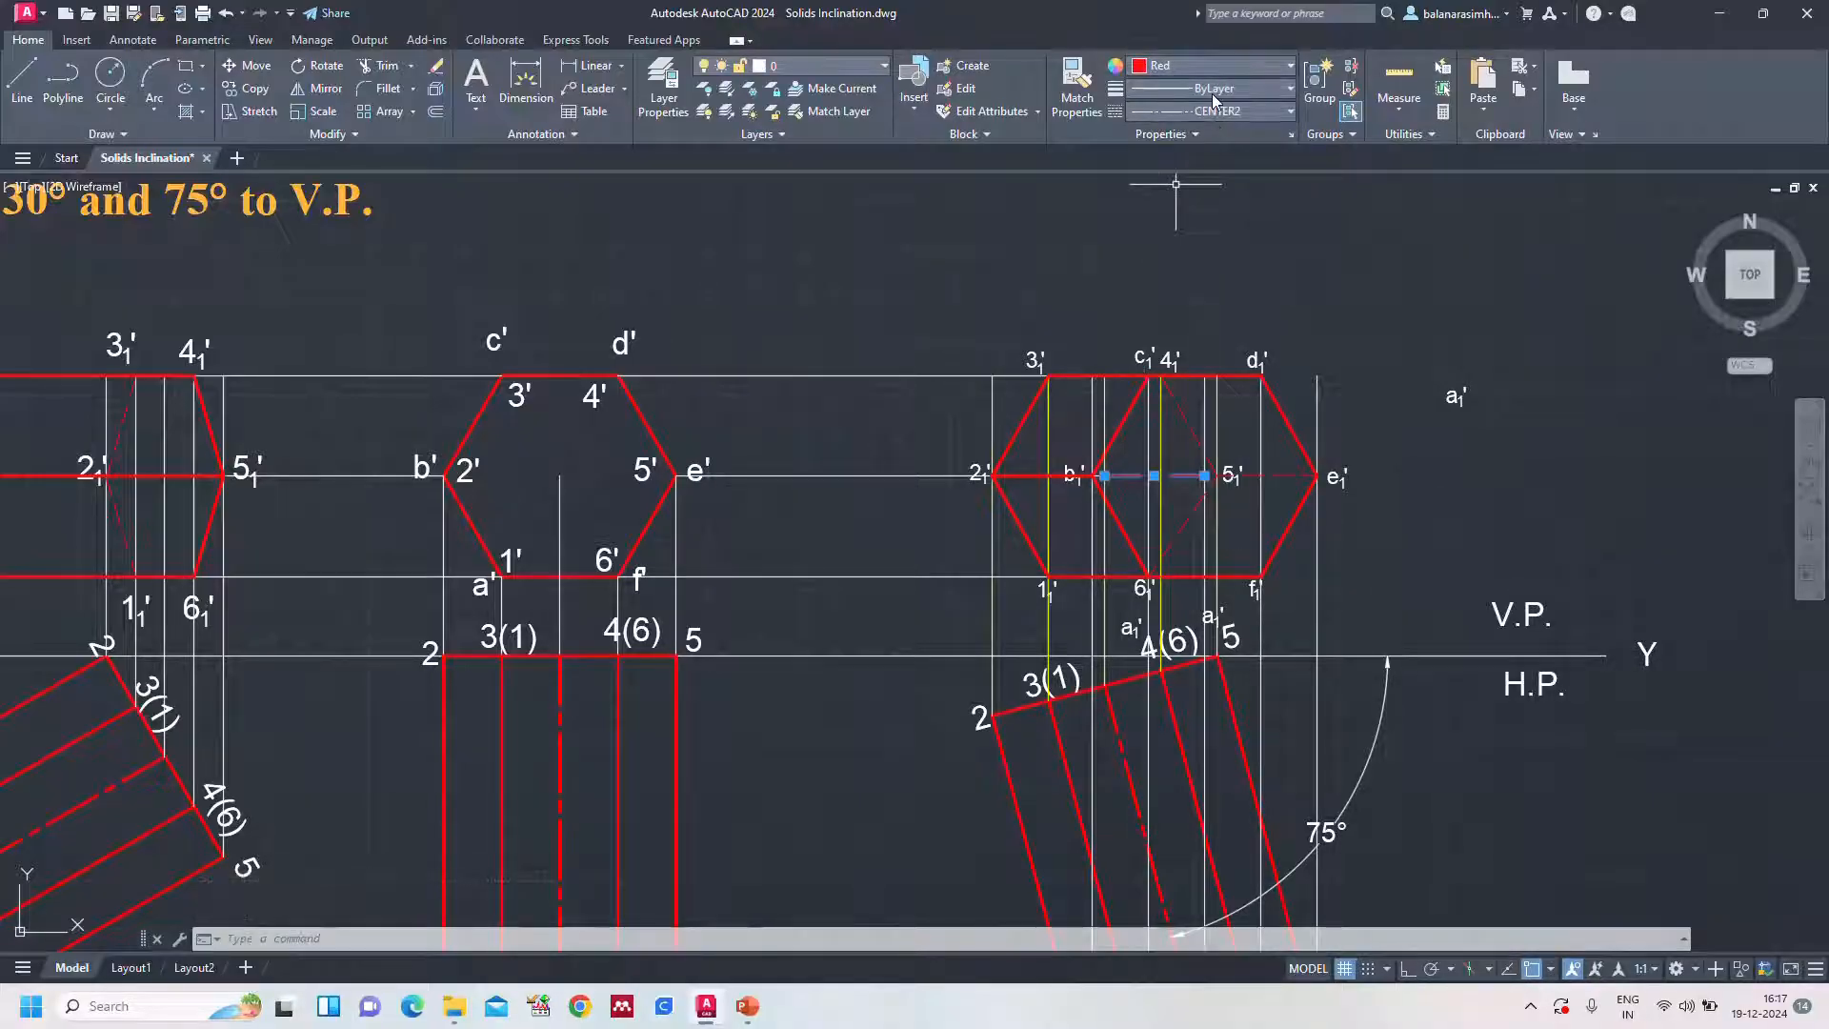
pyautogui.click(1216, 91)
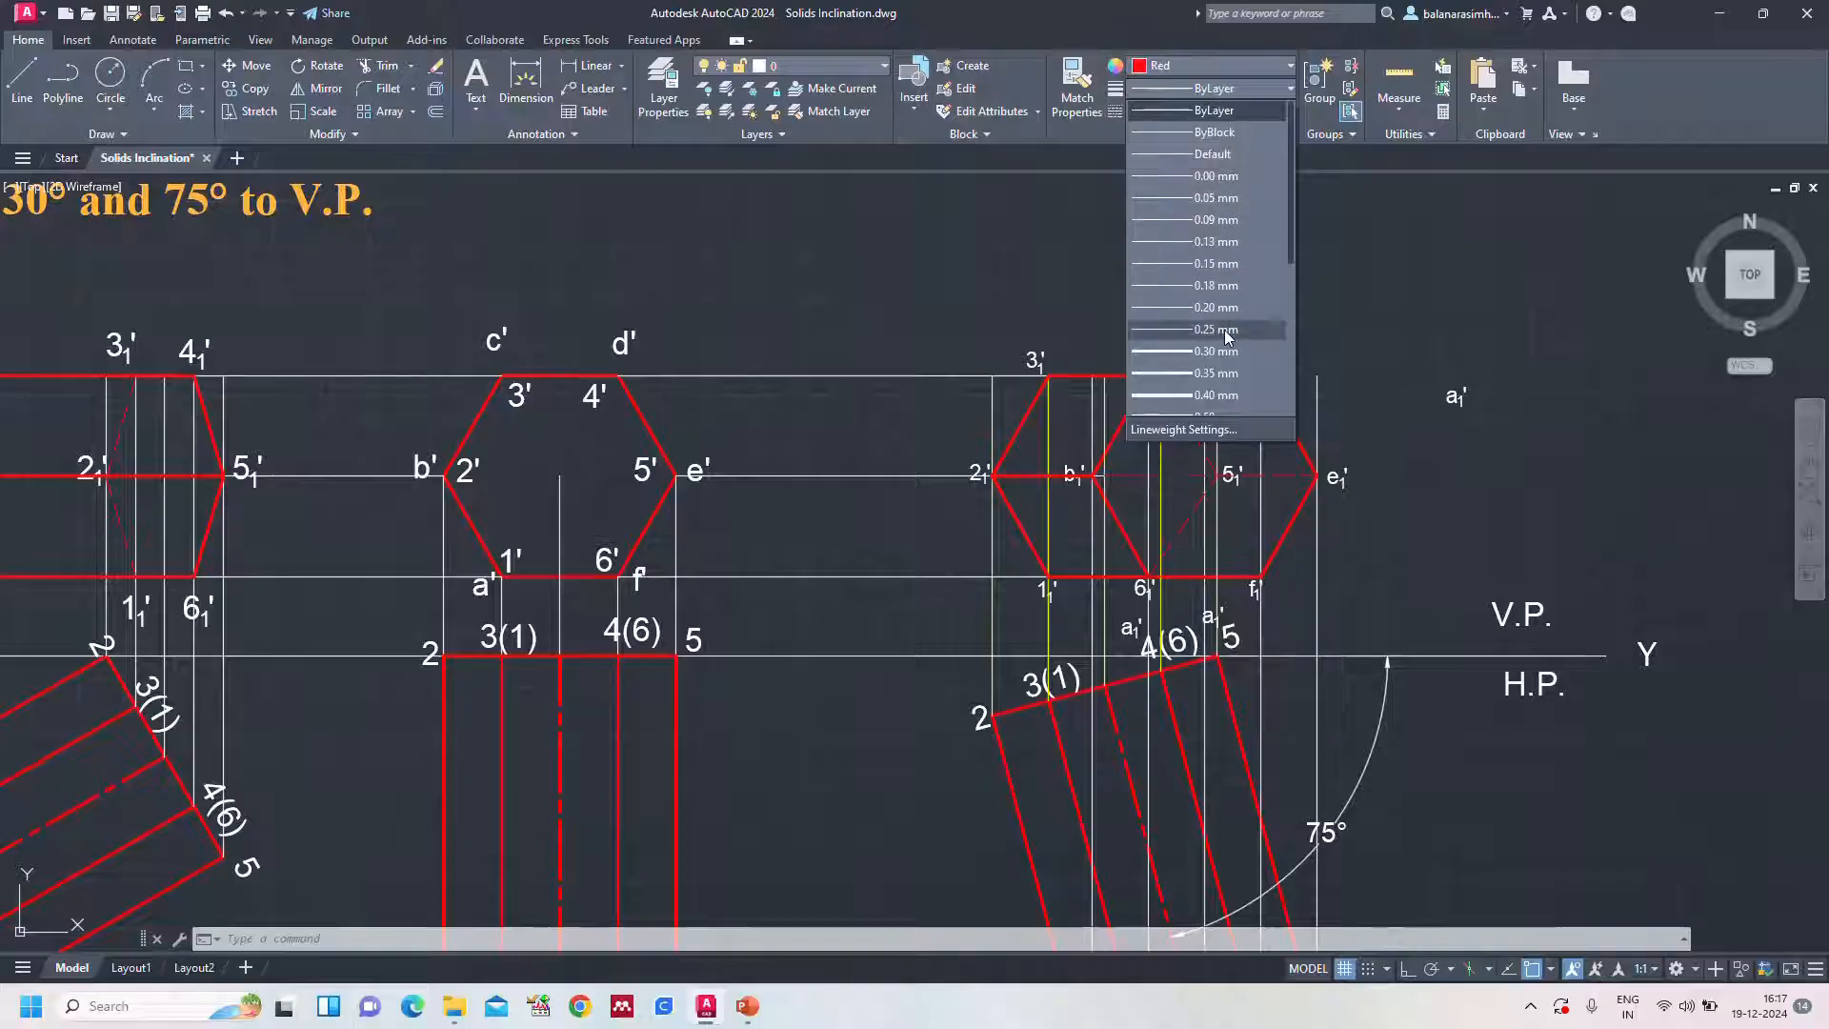
pyautogui.click(1226, 330)
pyautogui.press('Escape')
pyautogui.press('Escape')
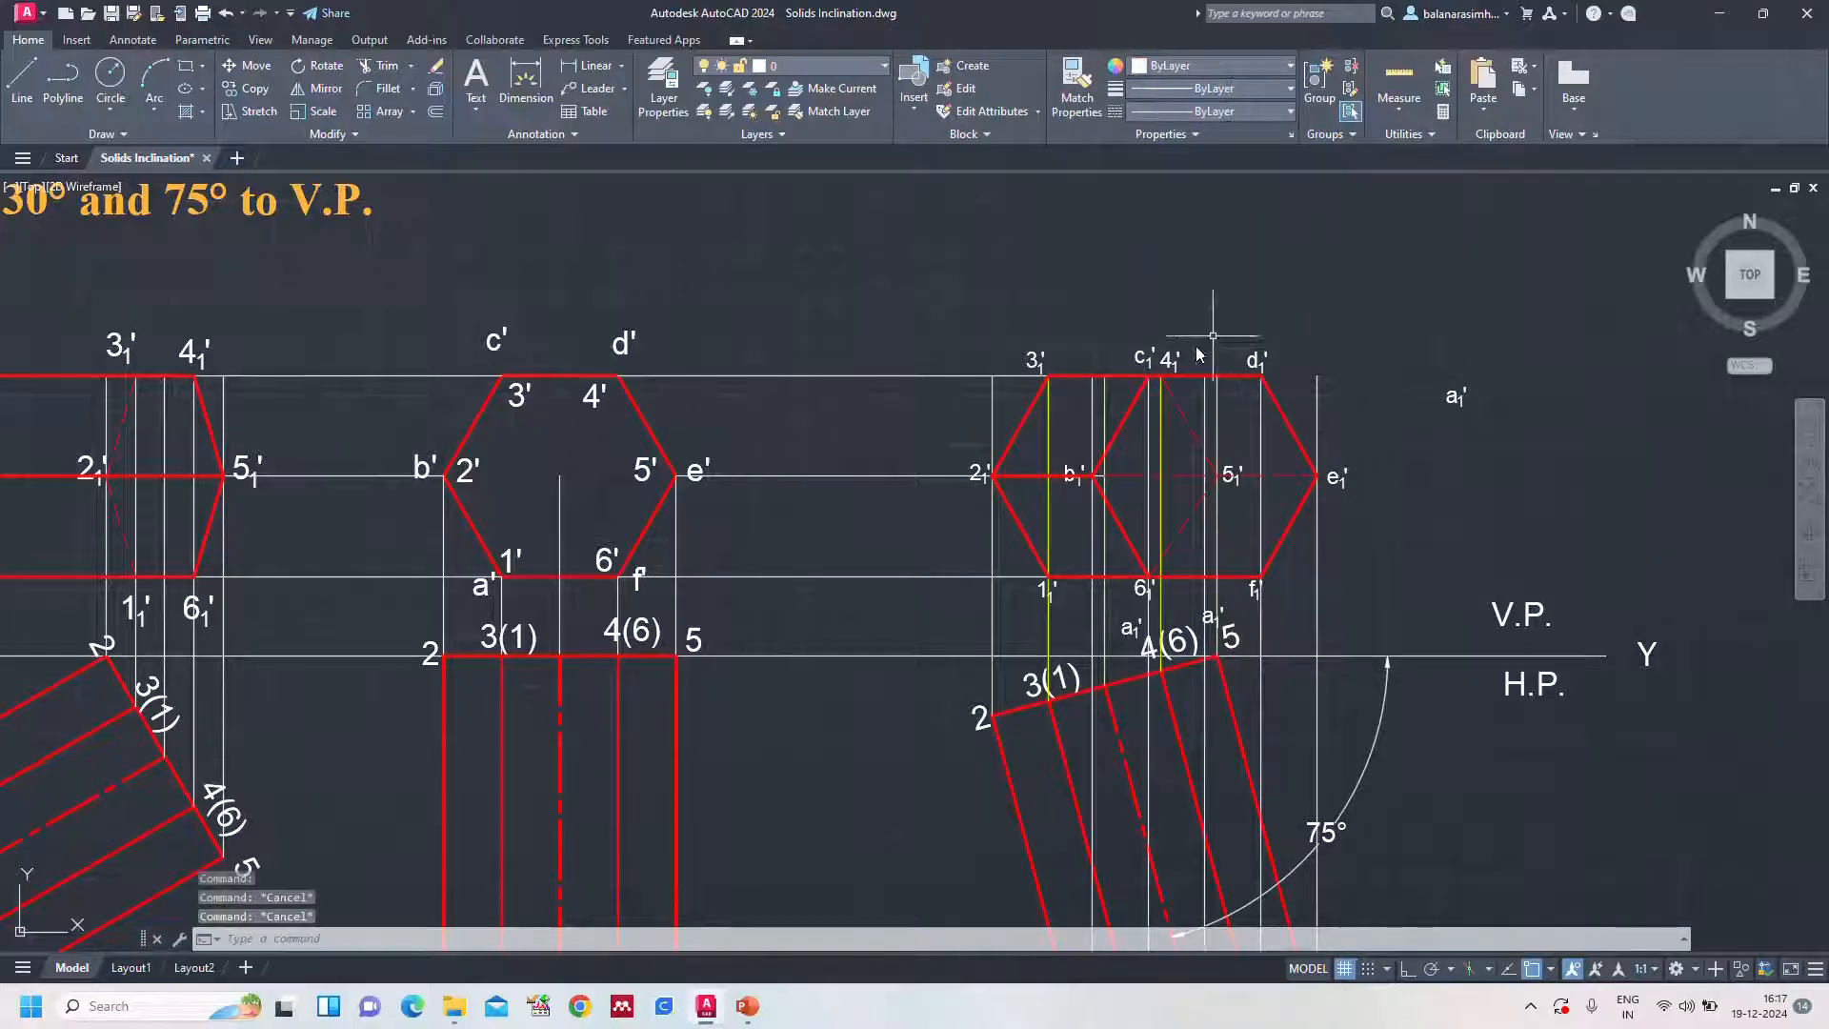
# Shorten the horizontal projector from e' so that it ends at corner 2₁' of the 75° front view
pyautogui.click(946, 476)
pyautogui.click(1103, 475)
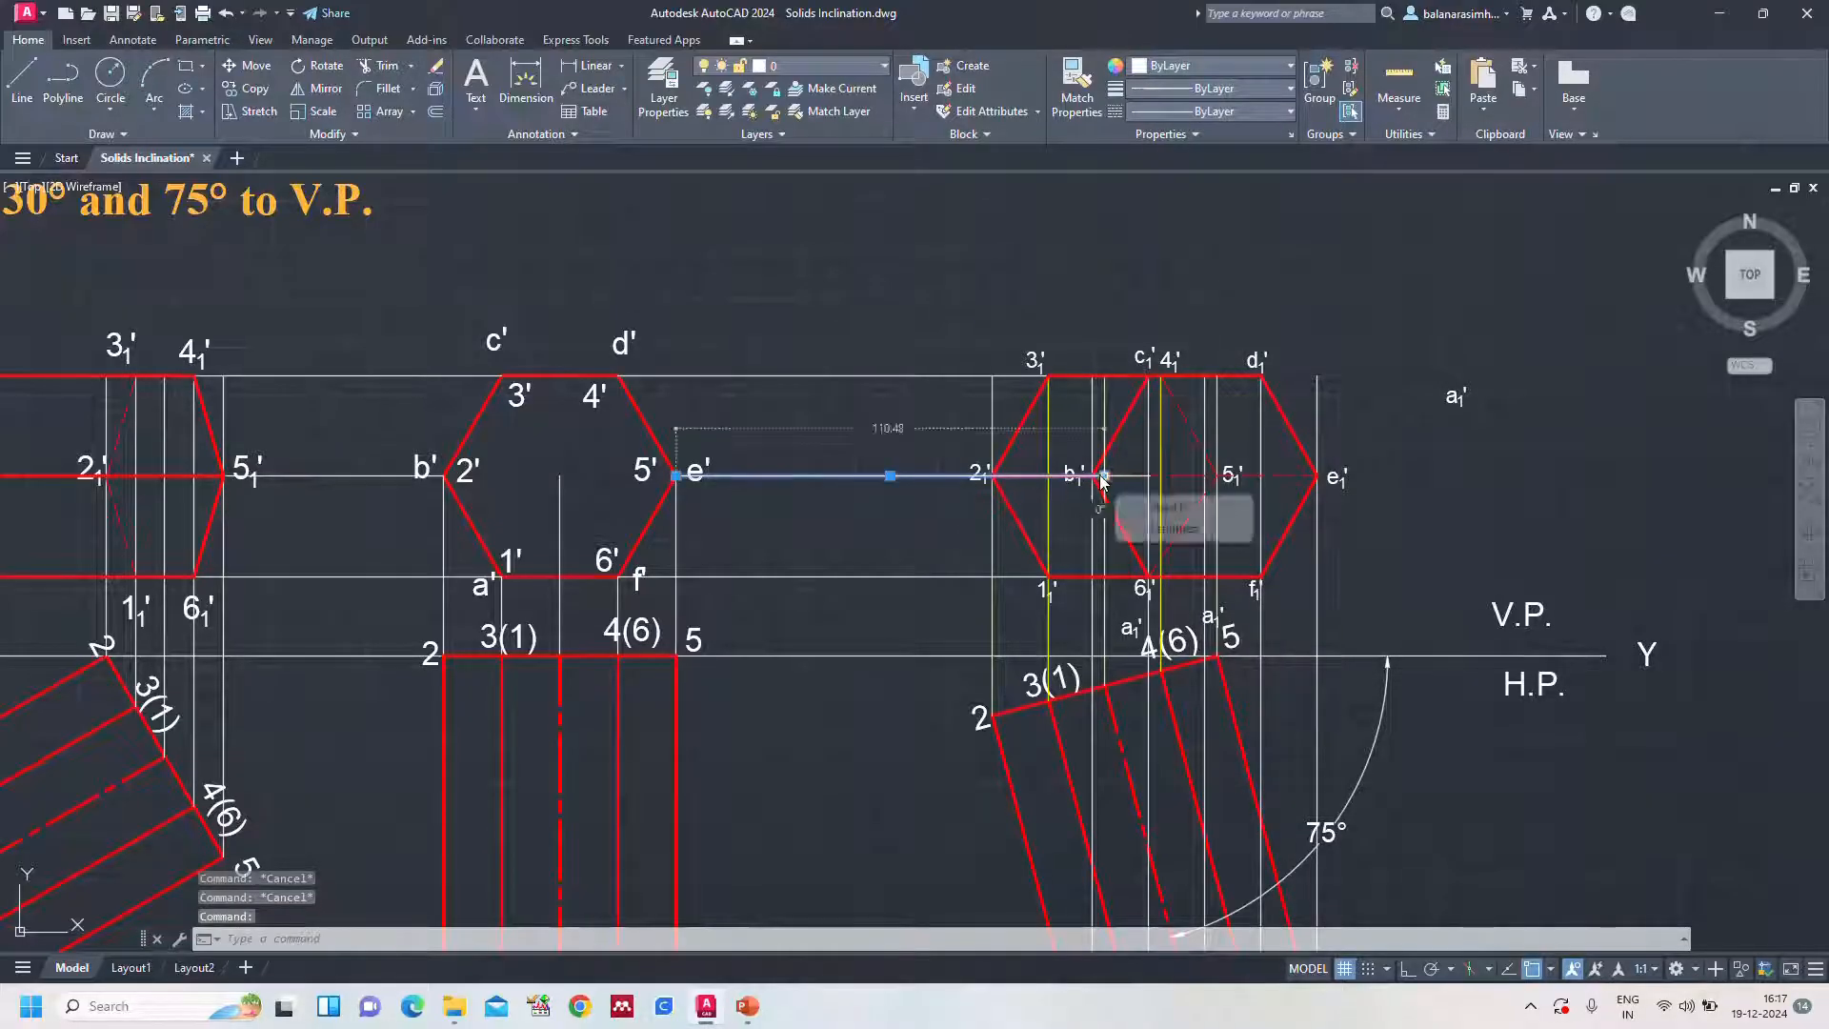
pyautogui.press('Escape')
pyautogui.press('Escape')
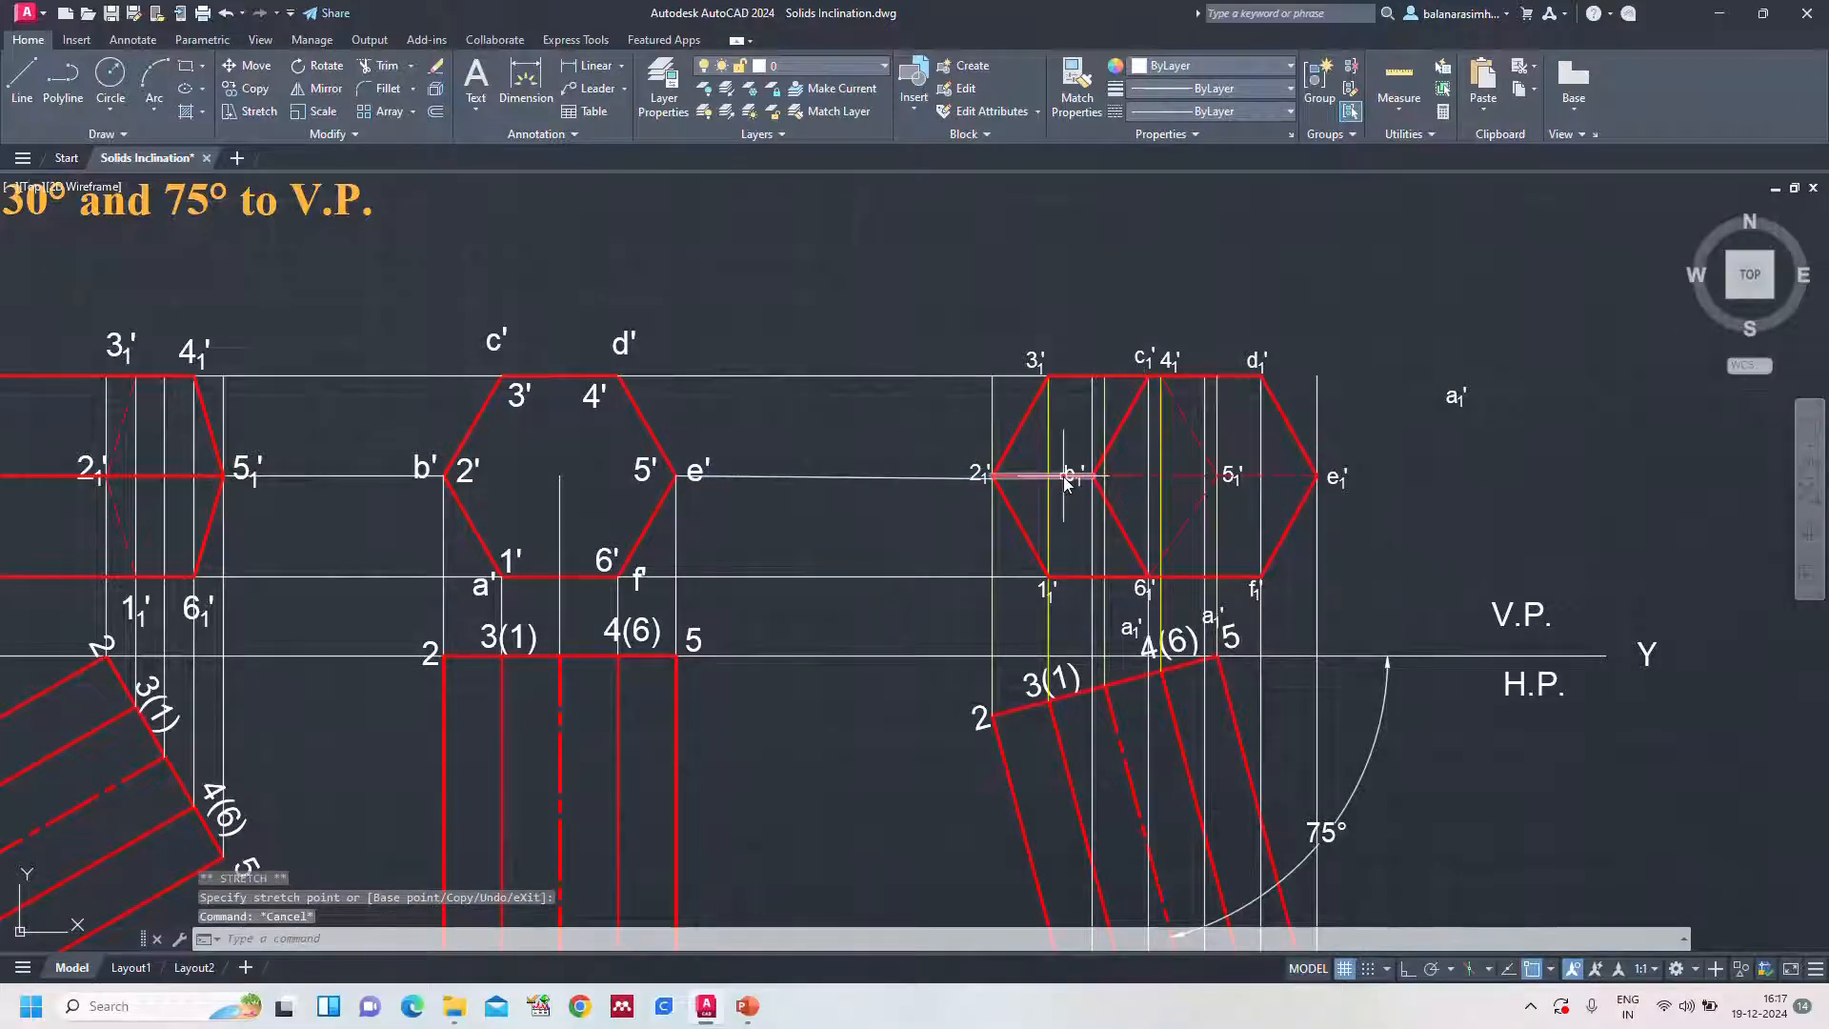
pyautogui.write('z')
pyautogui.press('Return')
pyautogui.write('a')
pyautogui.press('Return')
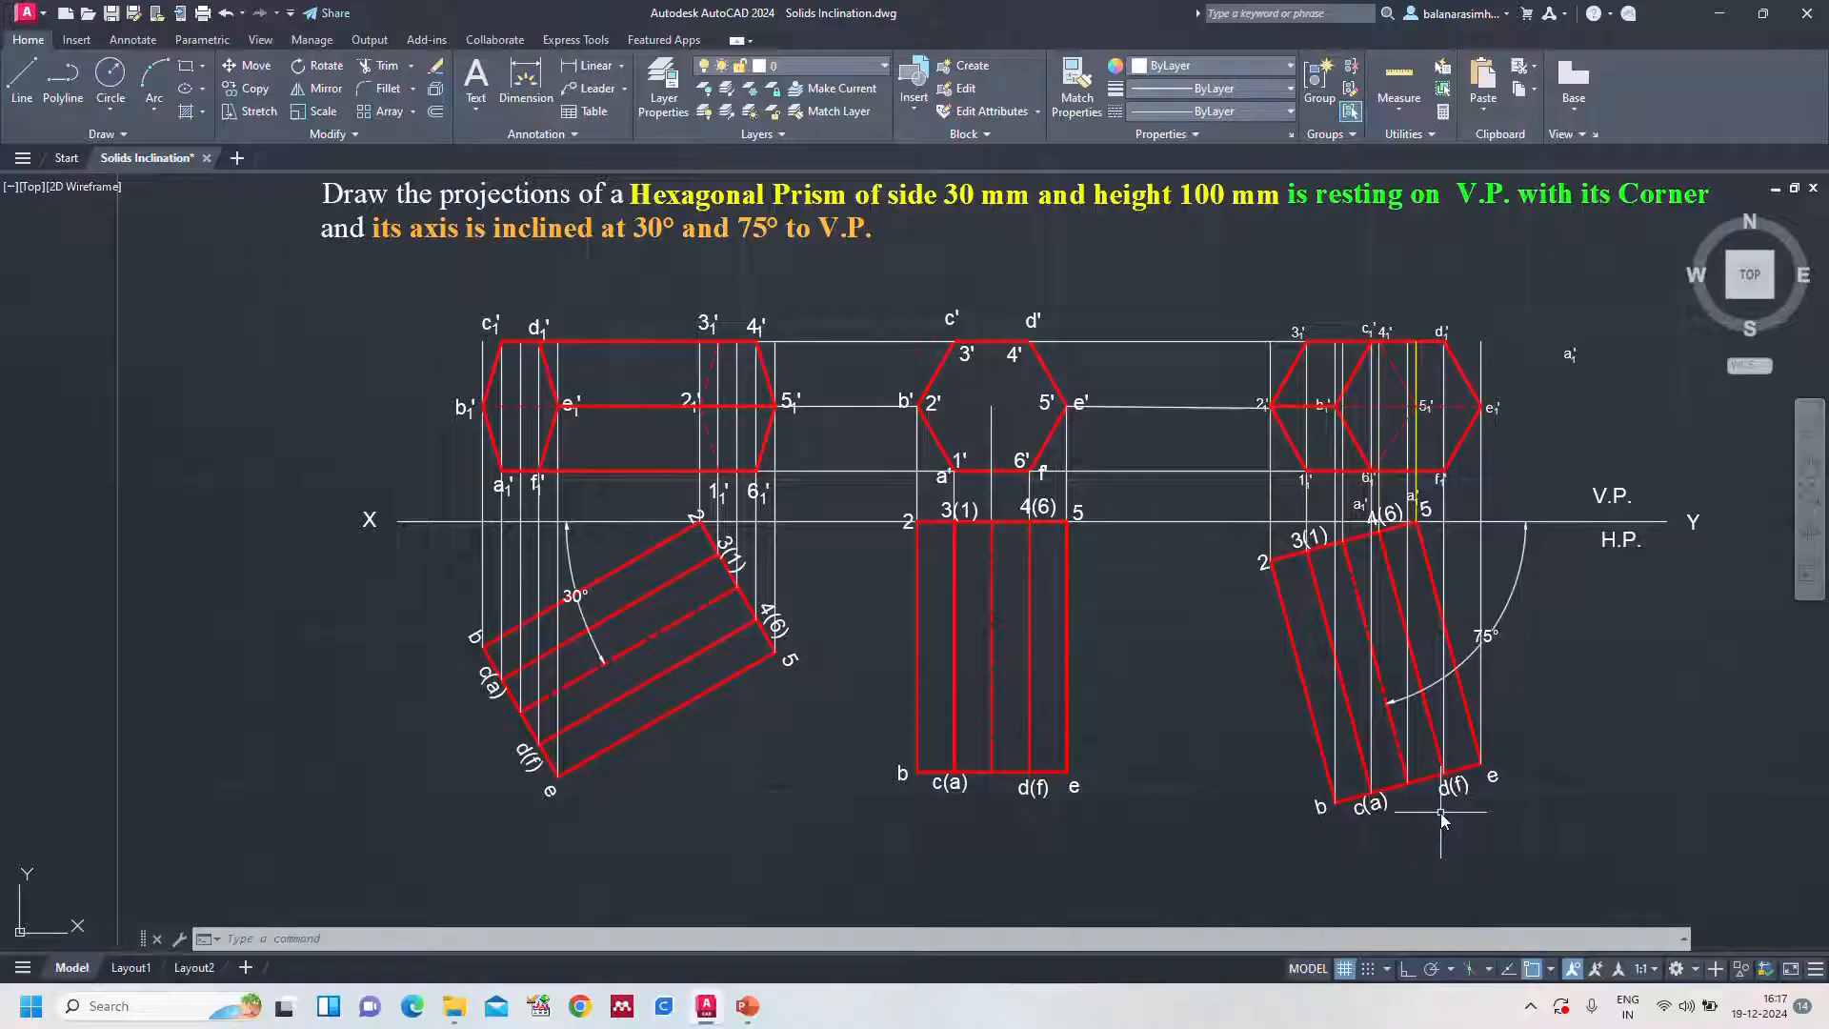
# Add an aligned dimension for the prism's axis height in the middle top view, placed beyond the 5–e edge
pyautogui.write('dal')
pyautogui.press('Return')
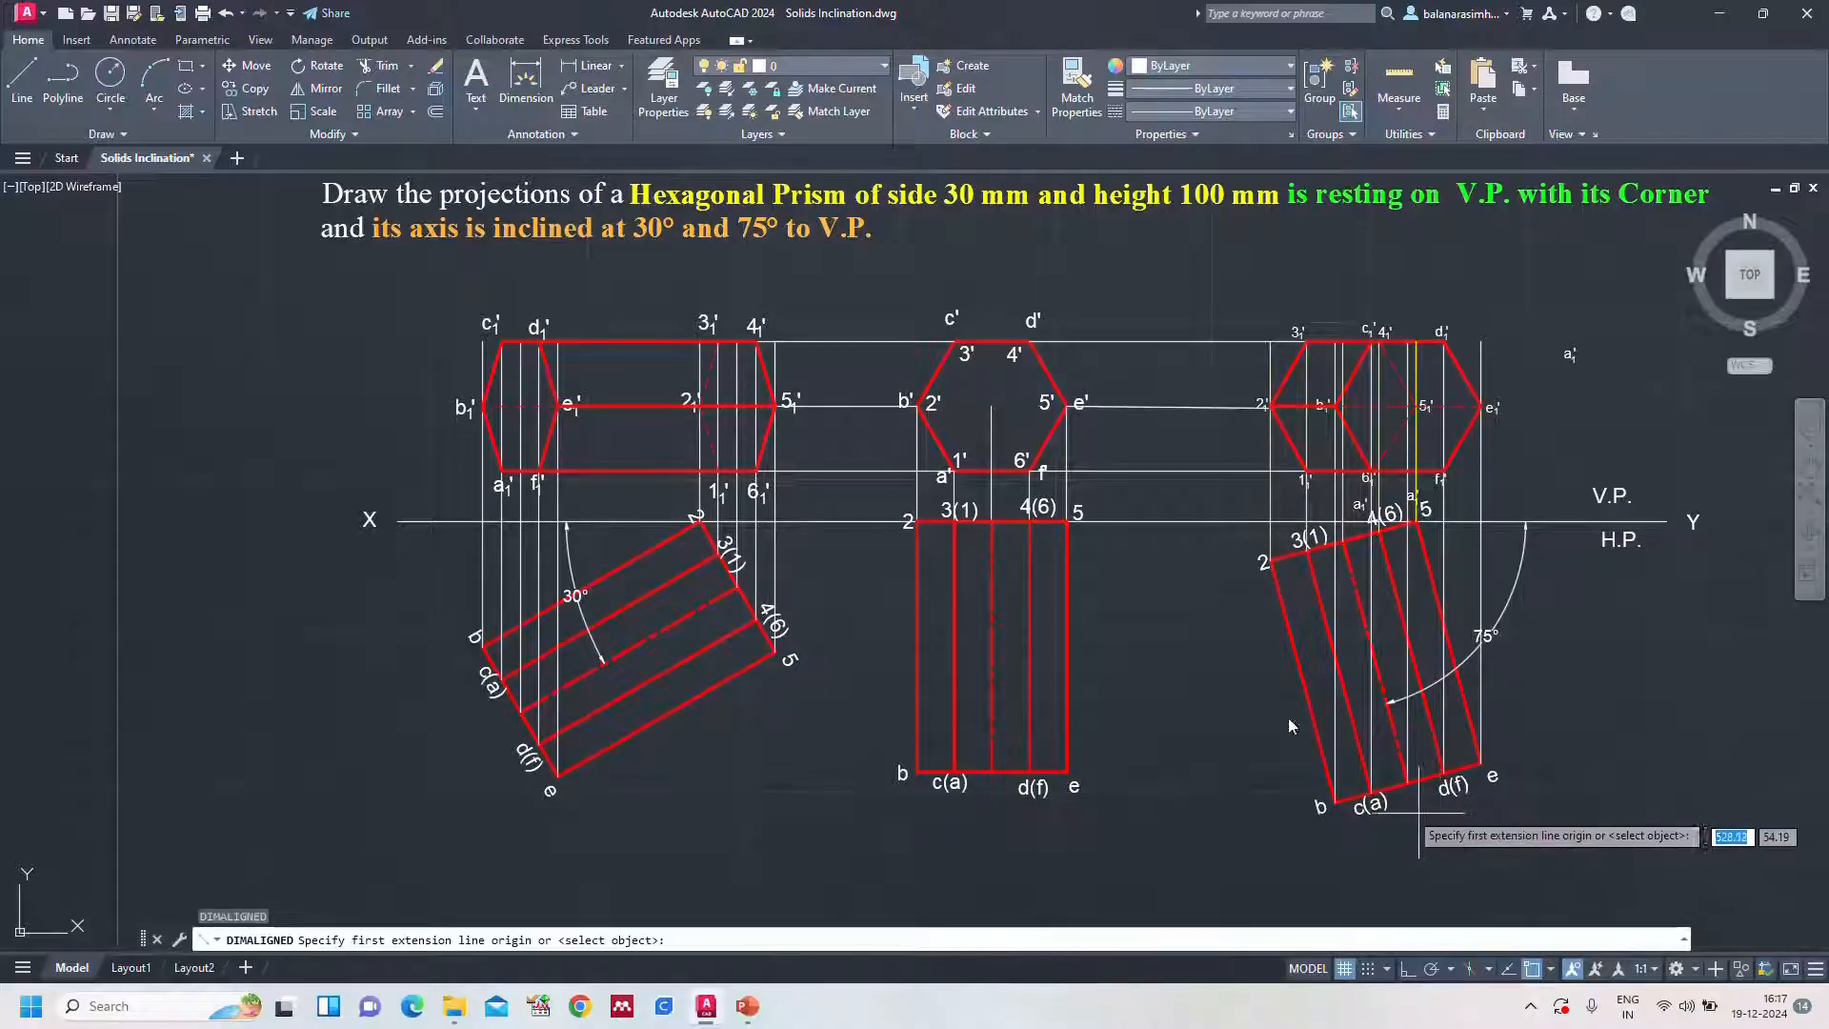
pyautogui.click(991, 521)
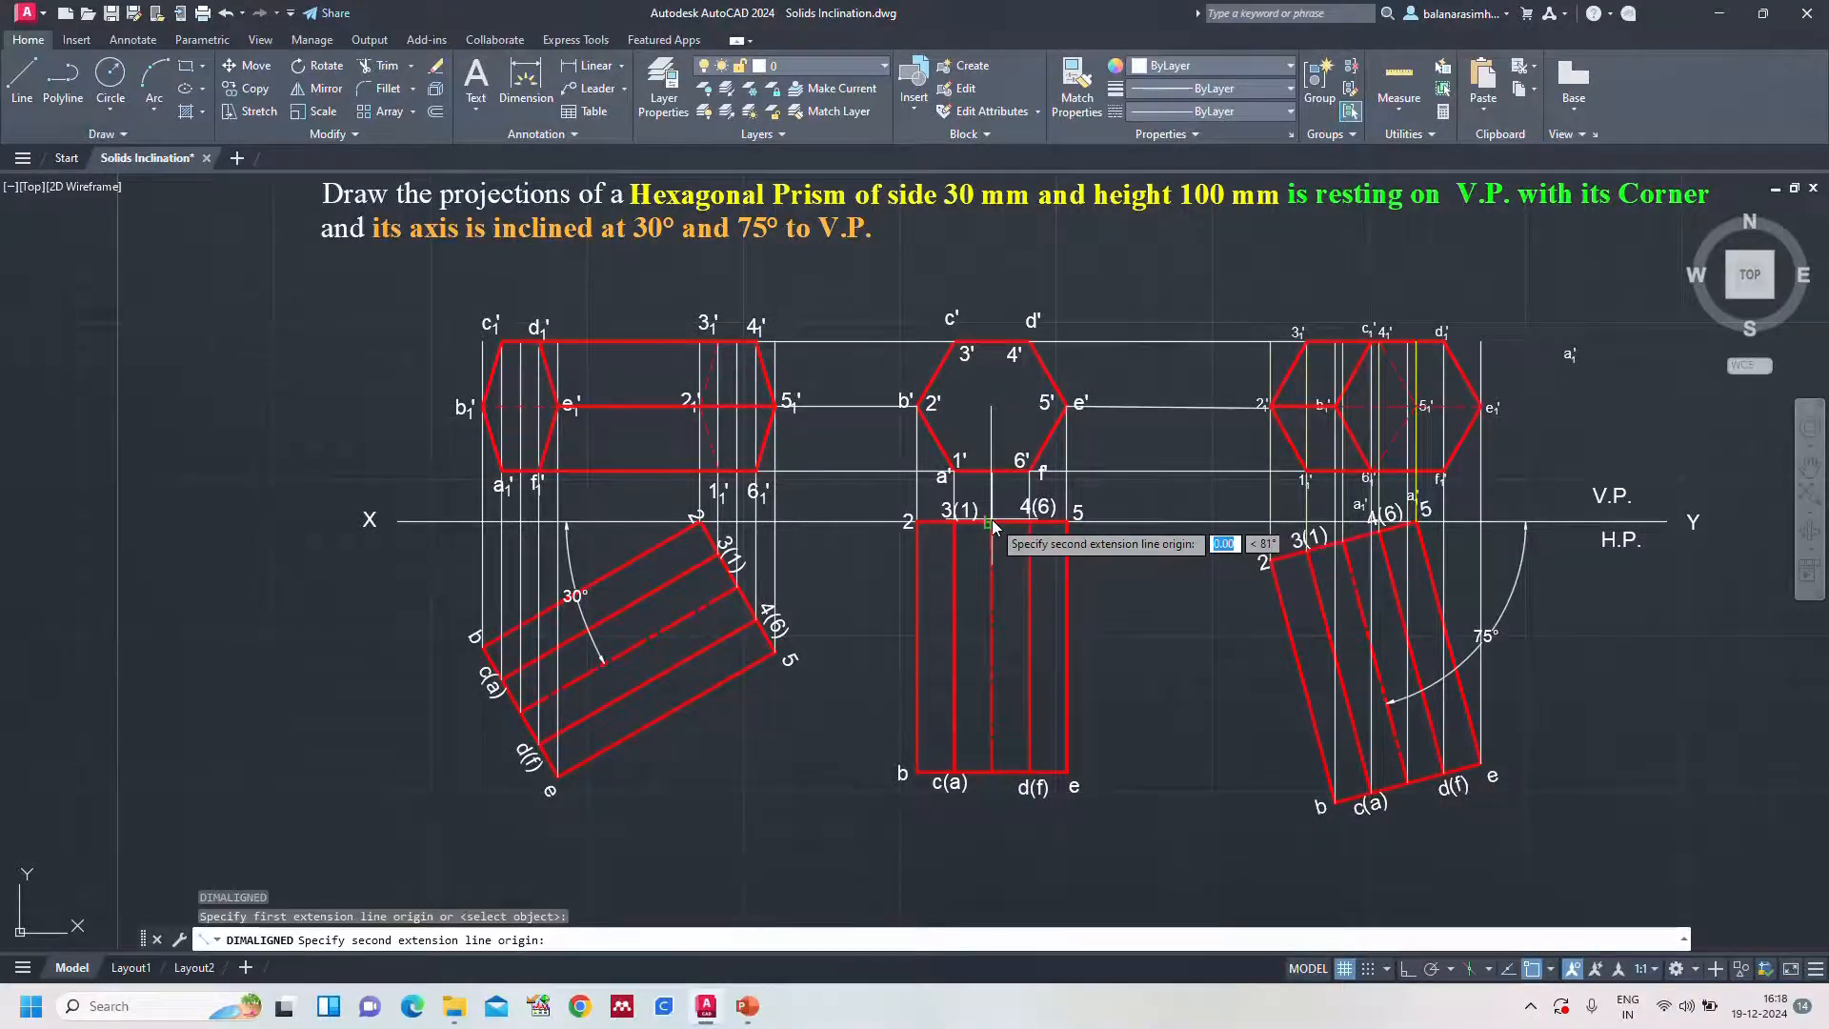
pyautogui.click(997, 779)
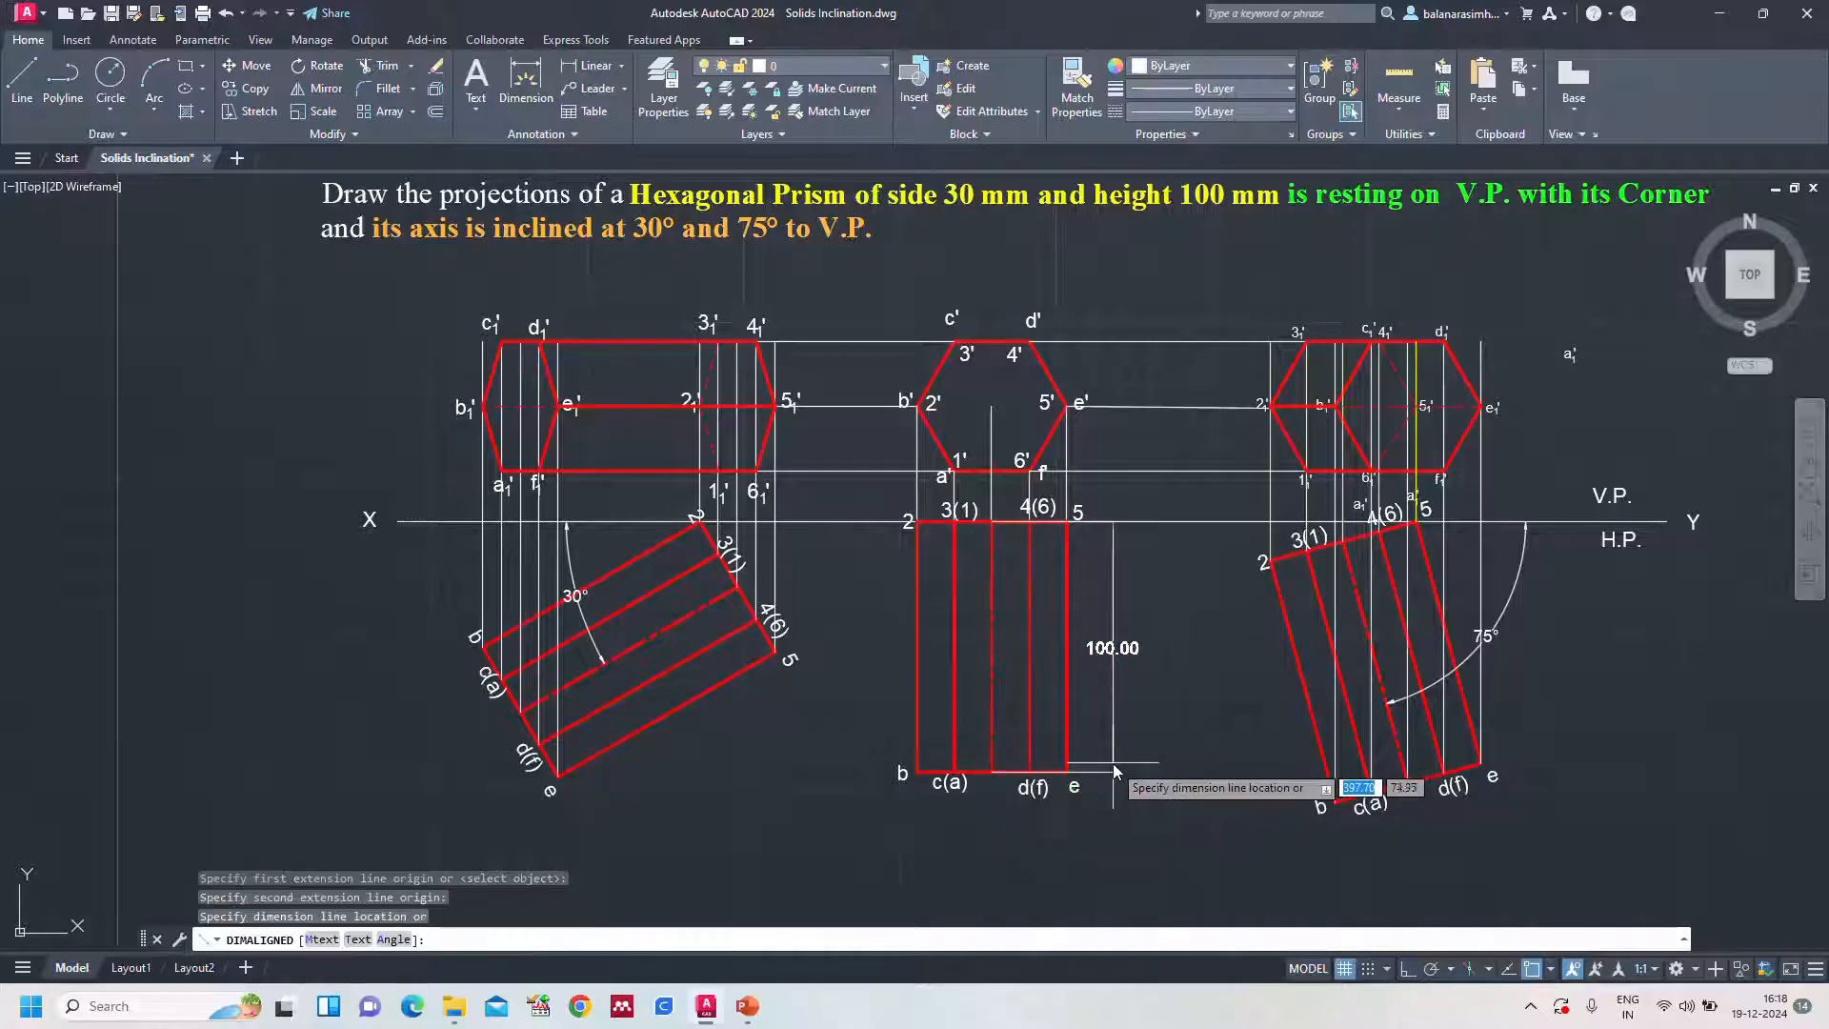
pyautogui.click(1113, 764)
# Add an aligned dimension for the hexagon side d'–e' in the middle front view, placed outside the hexagon
pyautogui.press('Return')
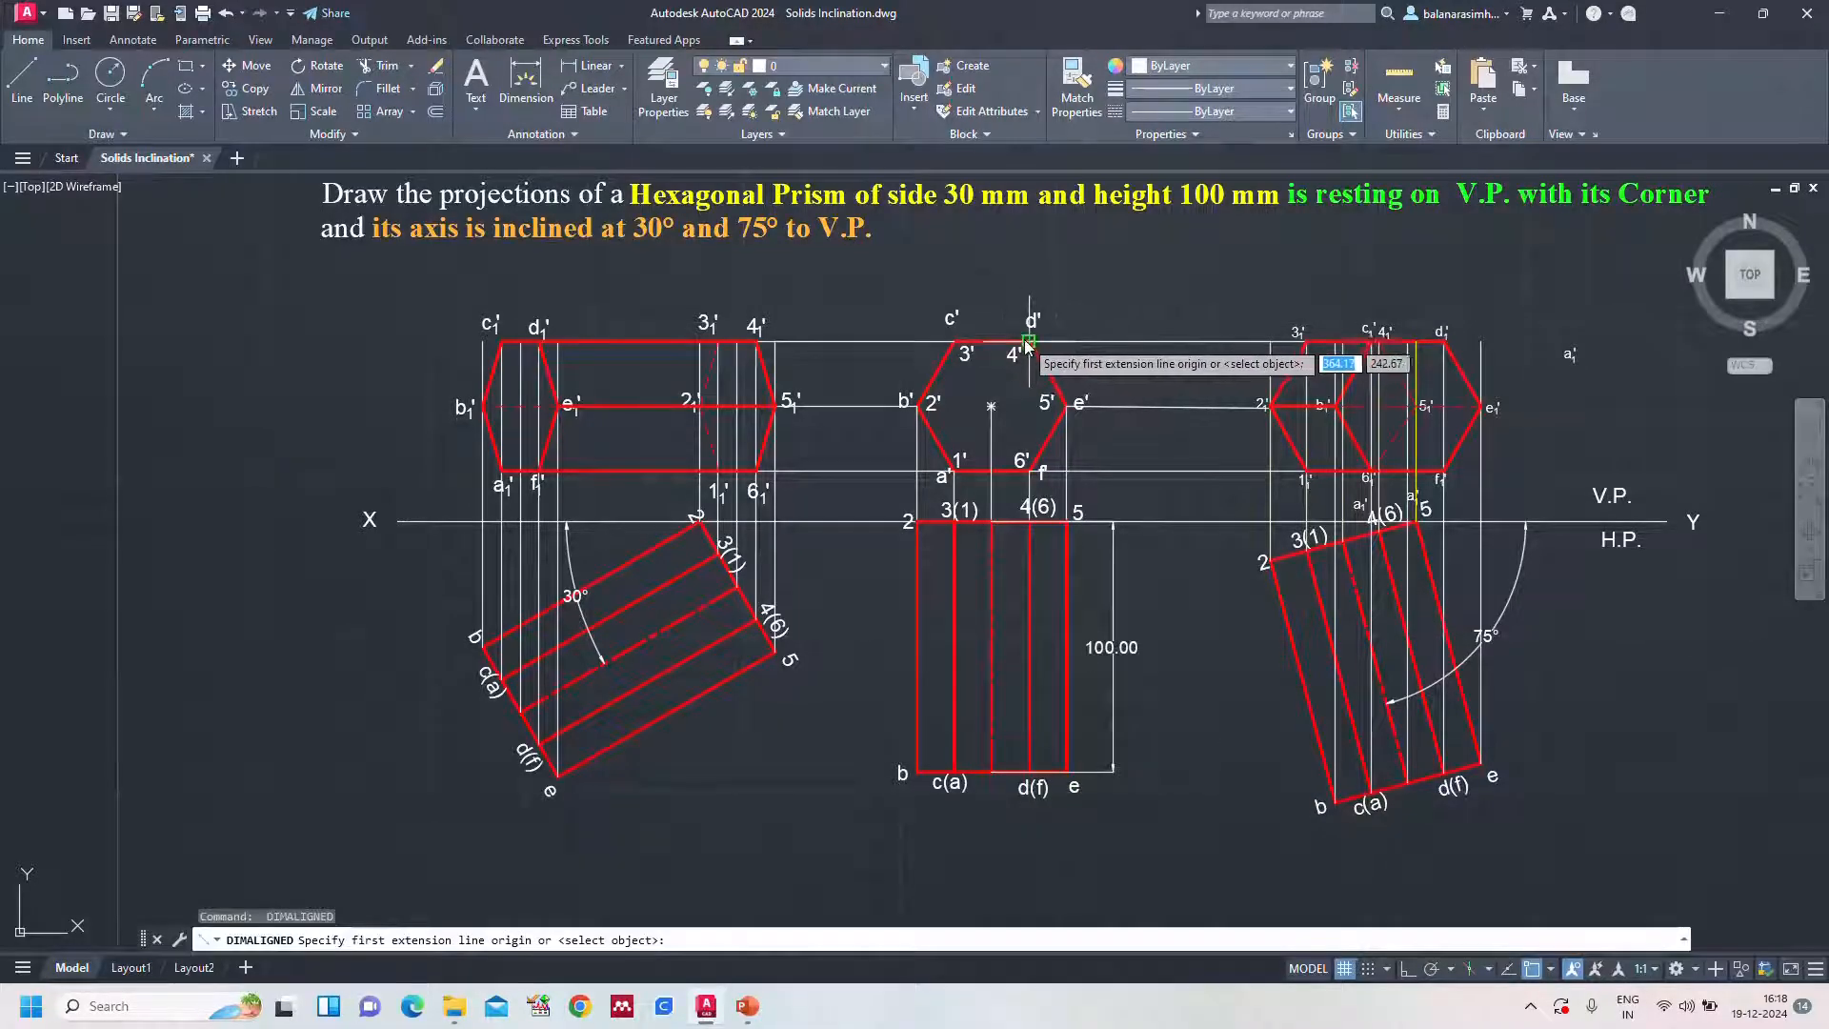
pyautogui.click(1029, 341)
pyautogui.click(1065, 406)
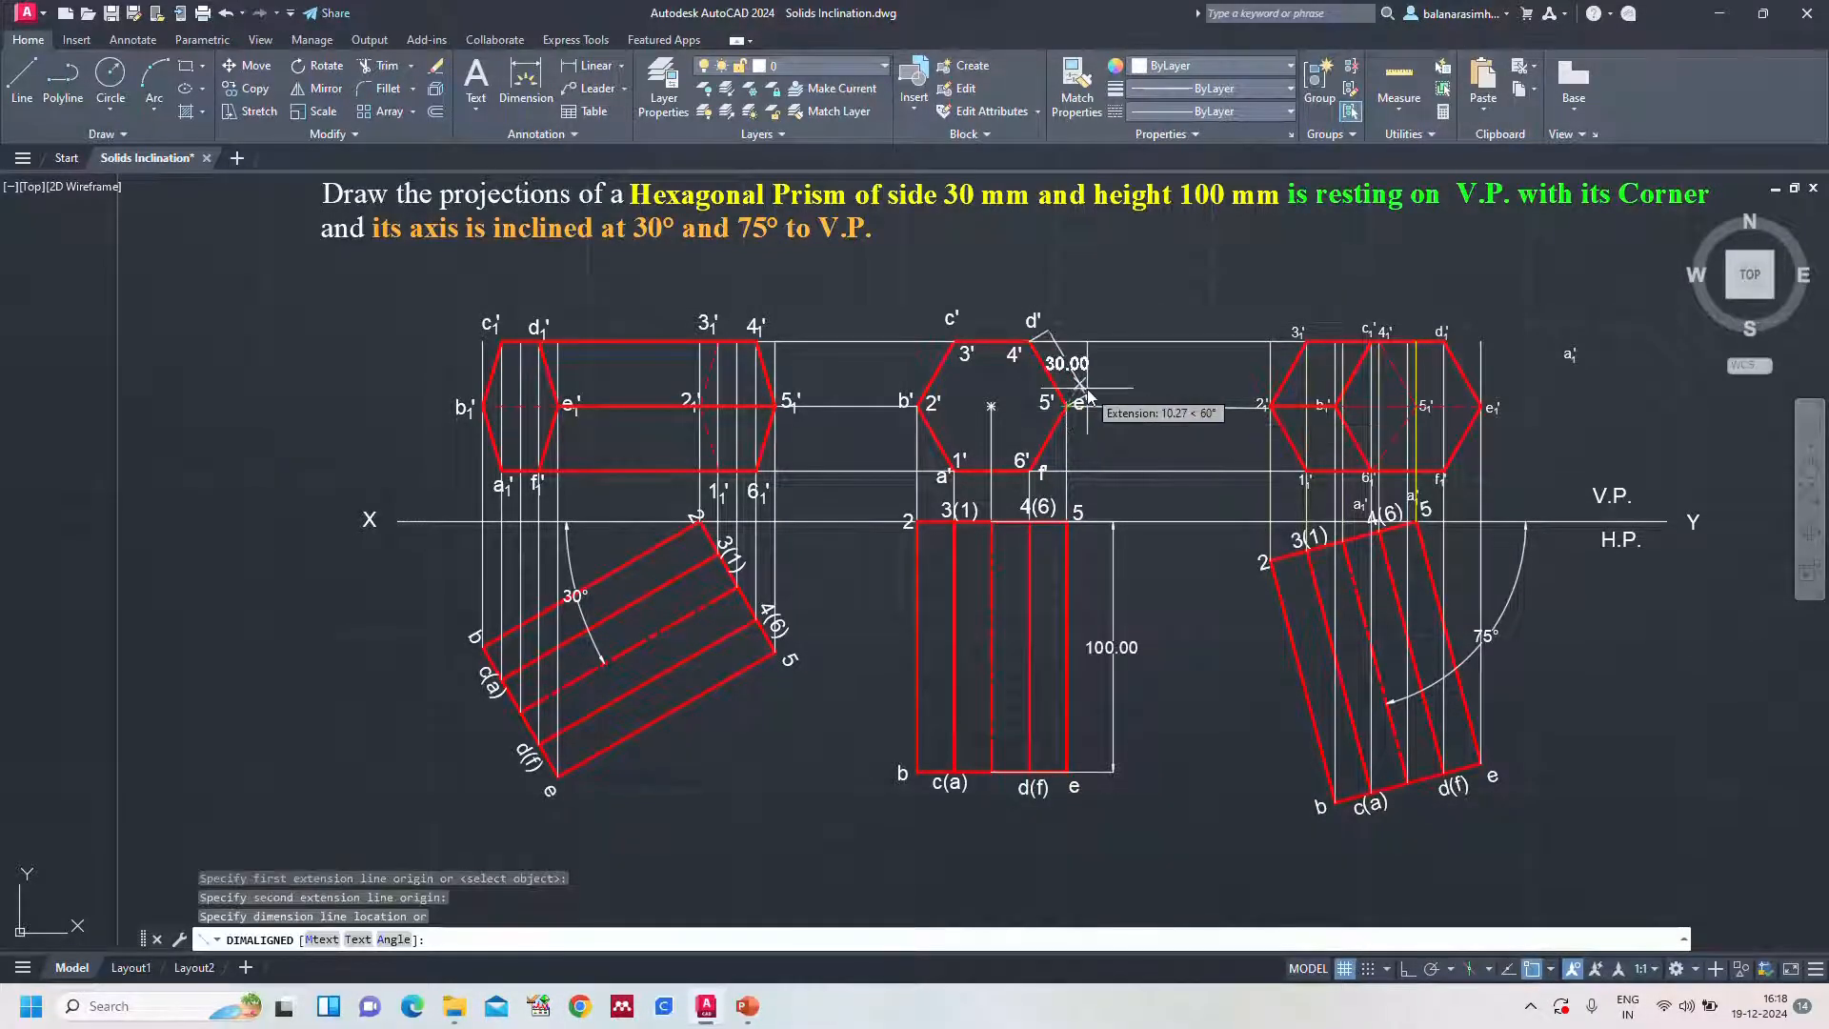
pyautogui.click(1106, 379)
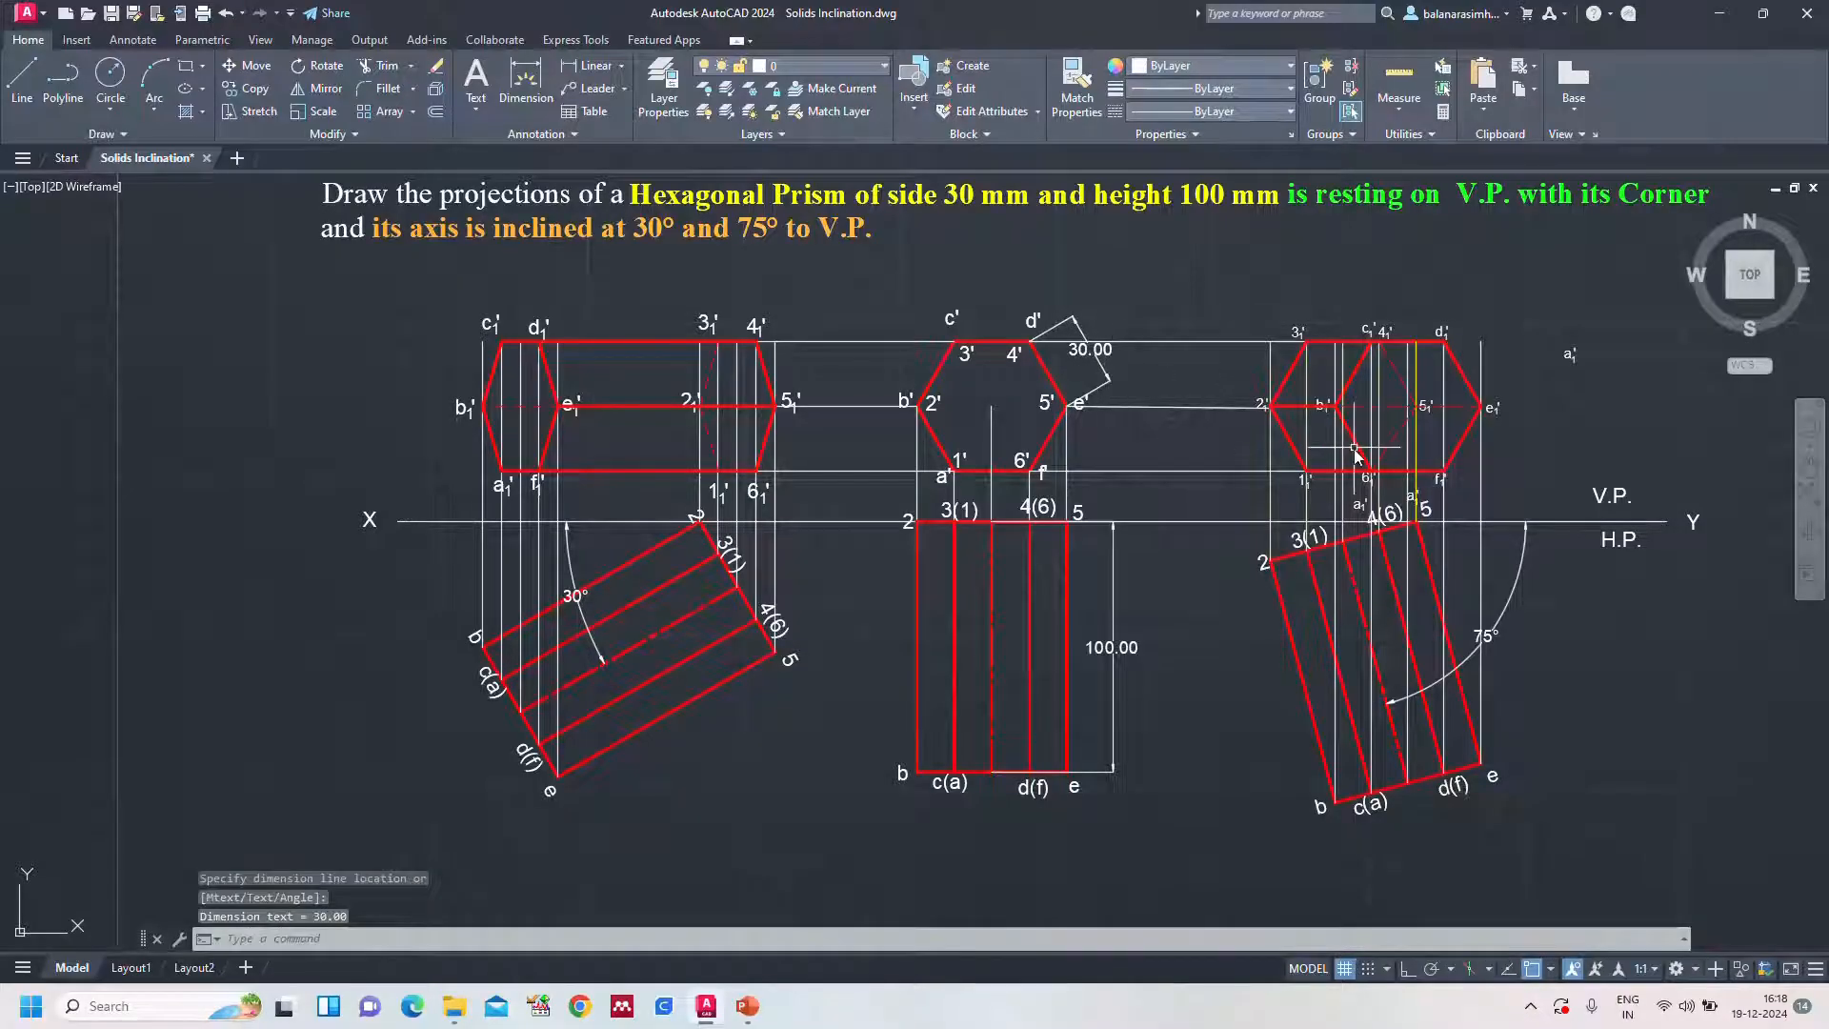
pyautogui.write('z')
pyautogui.press('Return')
pyautogui.write('a')
pyautogui.press('Return')
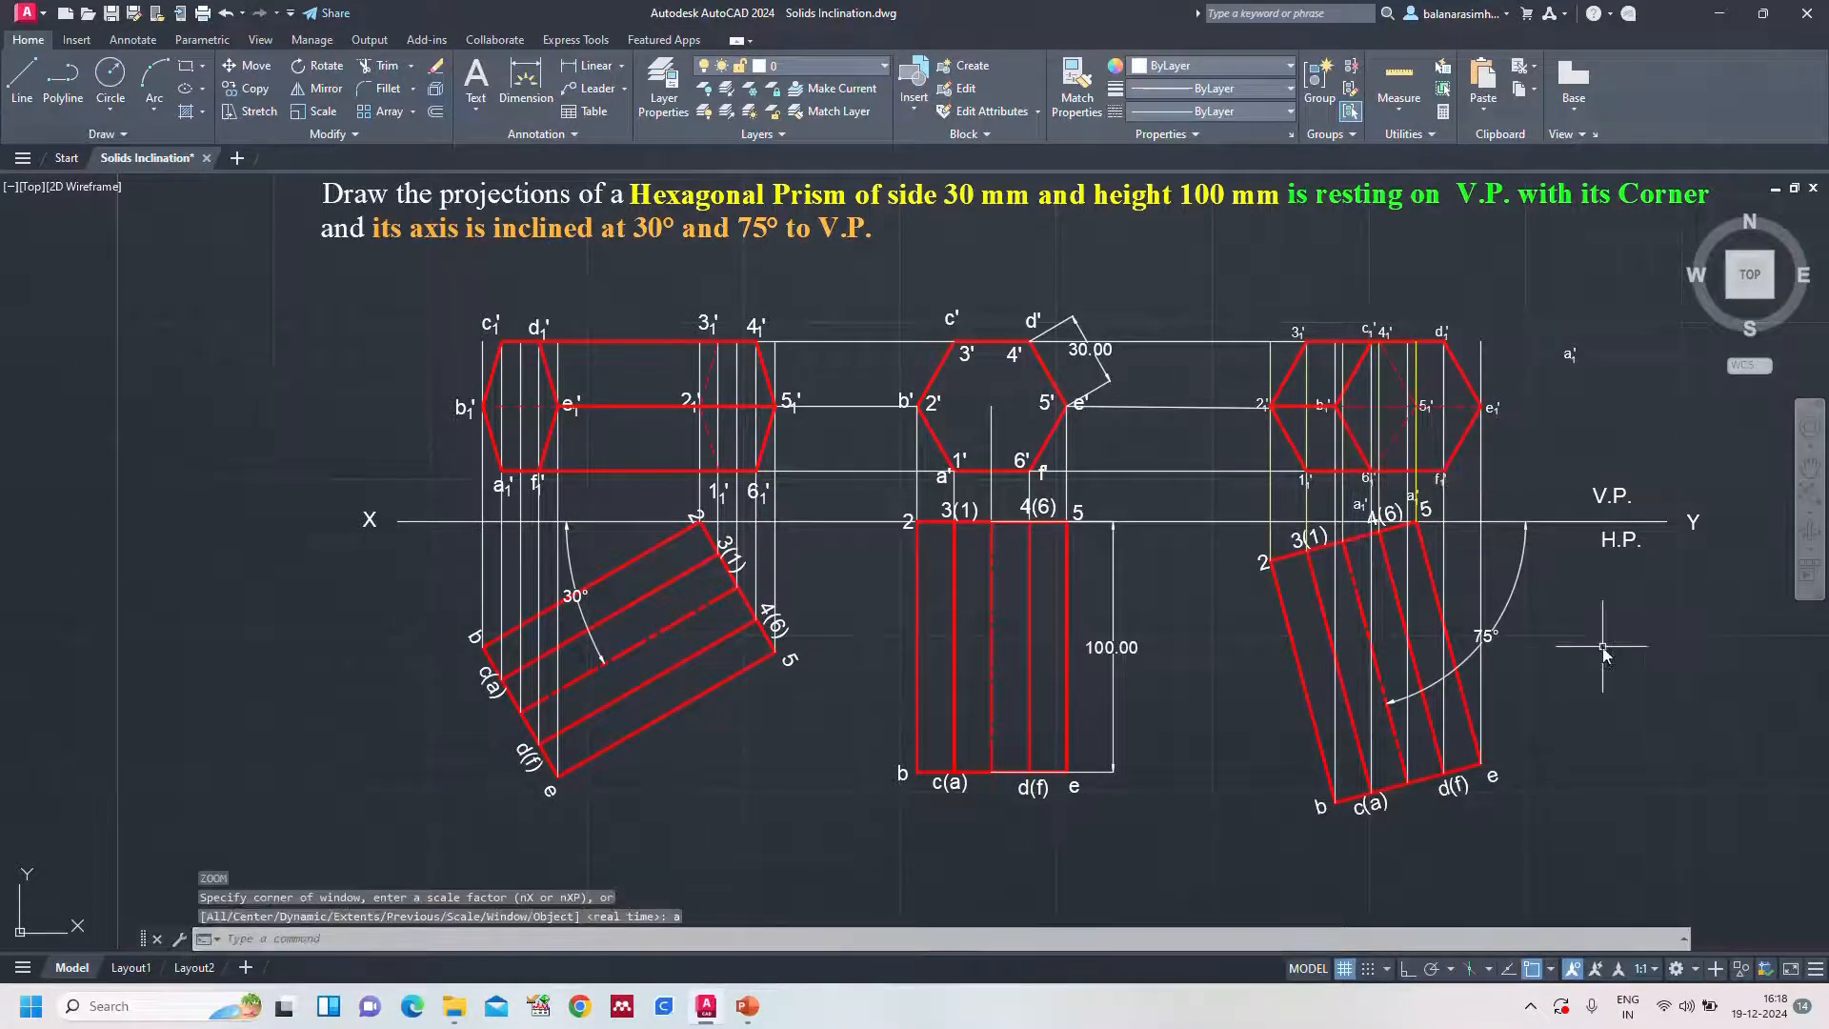